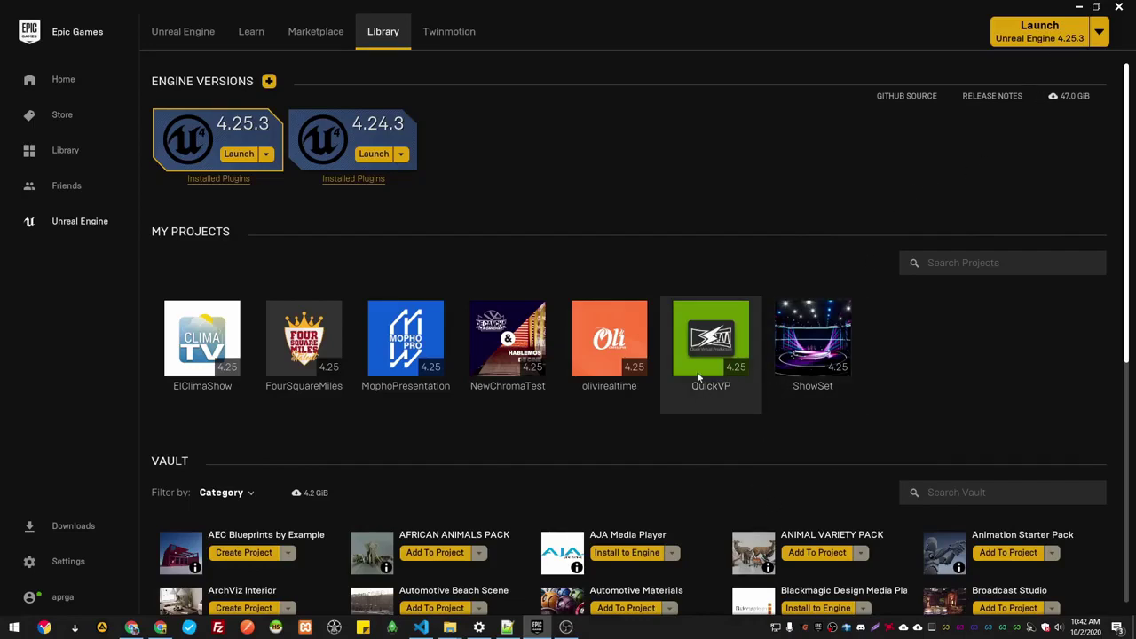
Bring the dist folder window forward, then put it away again
{"action": "mouse_move", "coordinate": [721, 364]}
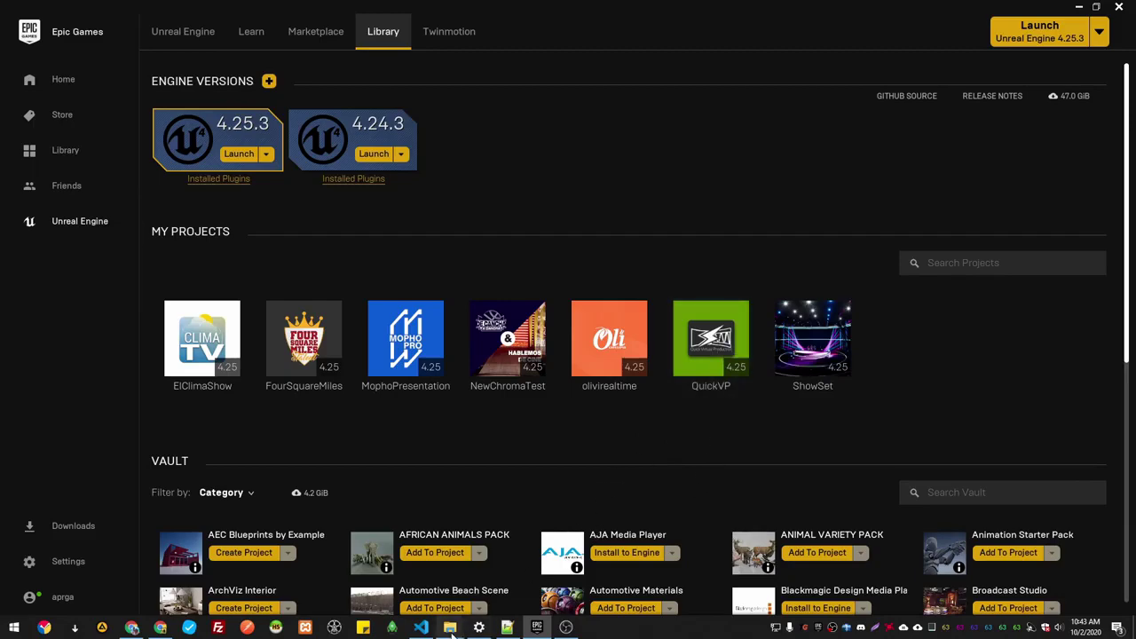
{"action": "mouse_move", "coordinate": [450, 626]}
{"action": "left_click", "coordinate": [399, 578]}
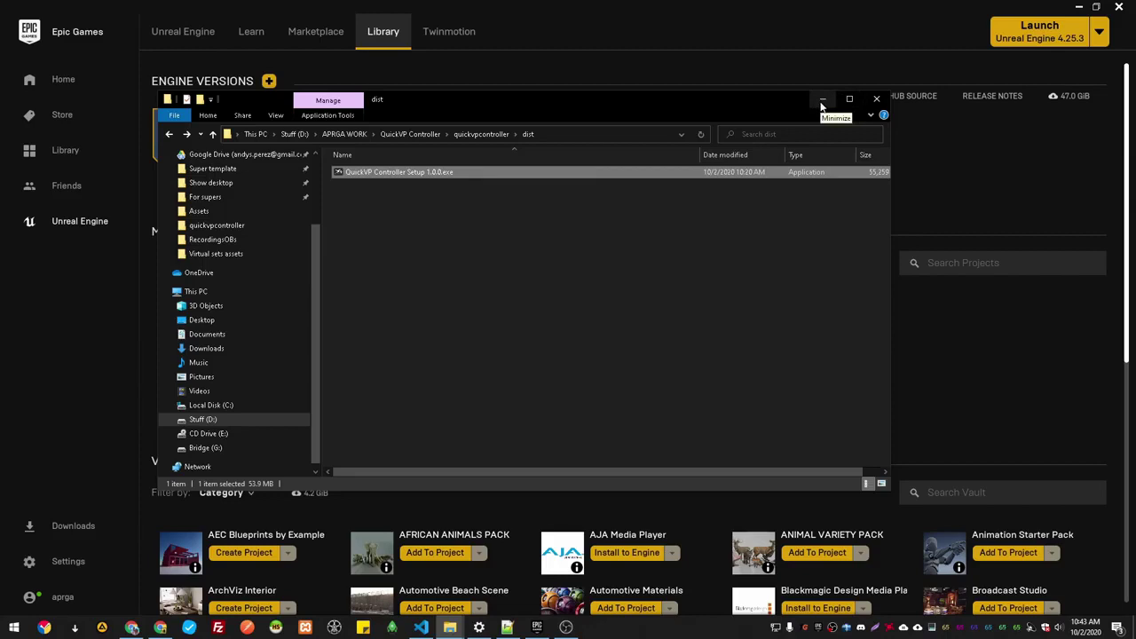
{"action": "left_click", "coordinate": [822, 100]}
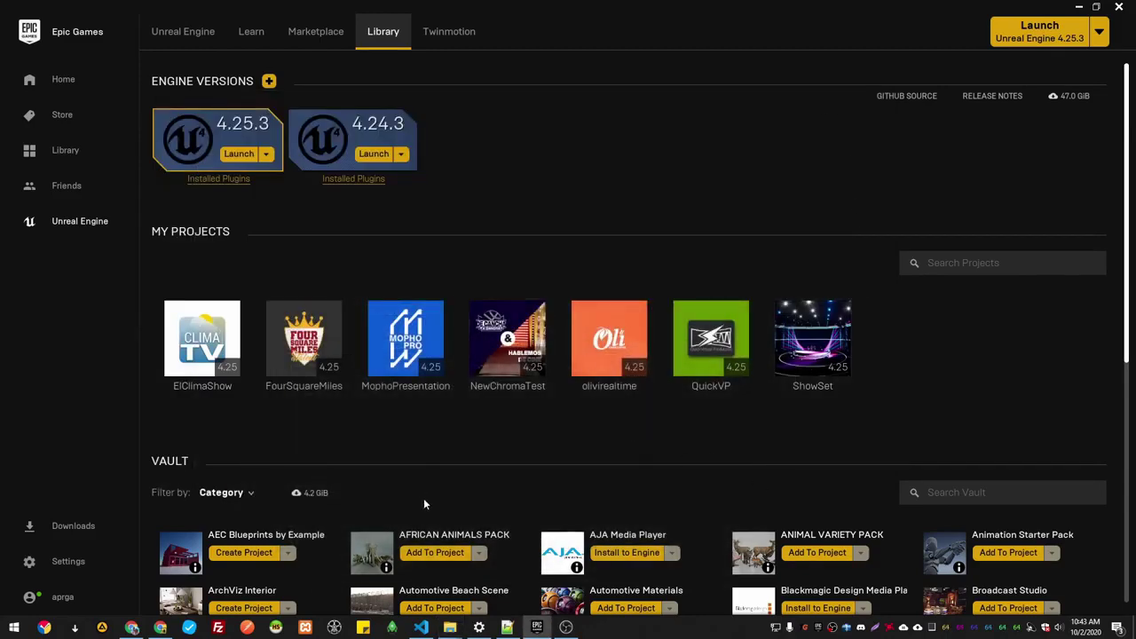
Choose Clone from the QuickVP project's options in the launcher
{"action": "right_click", "coordinate": [706, 340]}
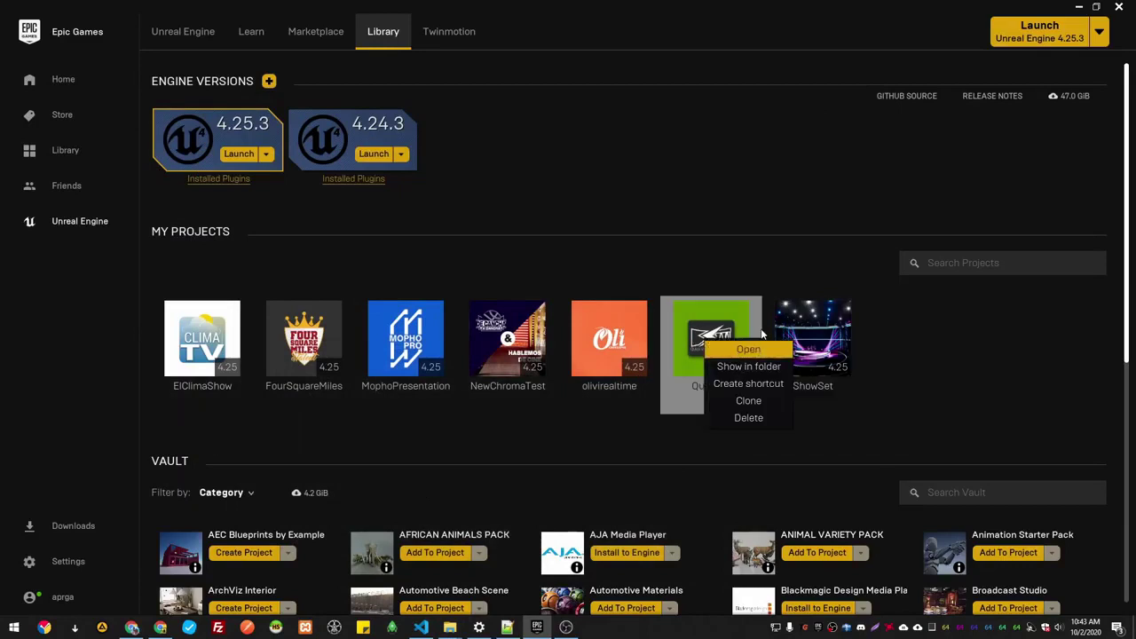
{"action": "left_click", "coordinate": [1046, 337]}
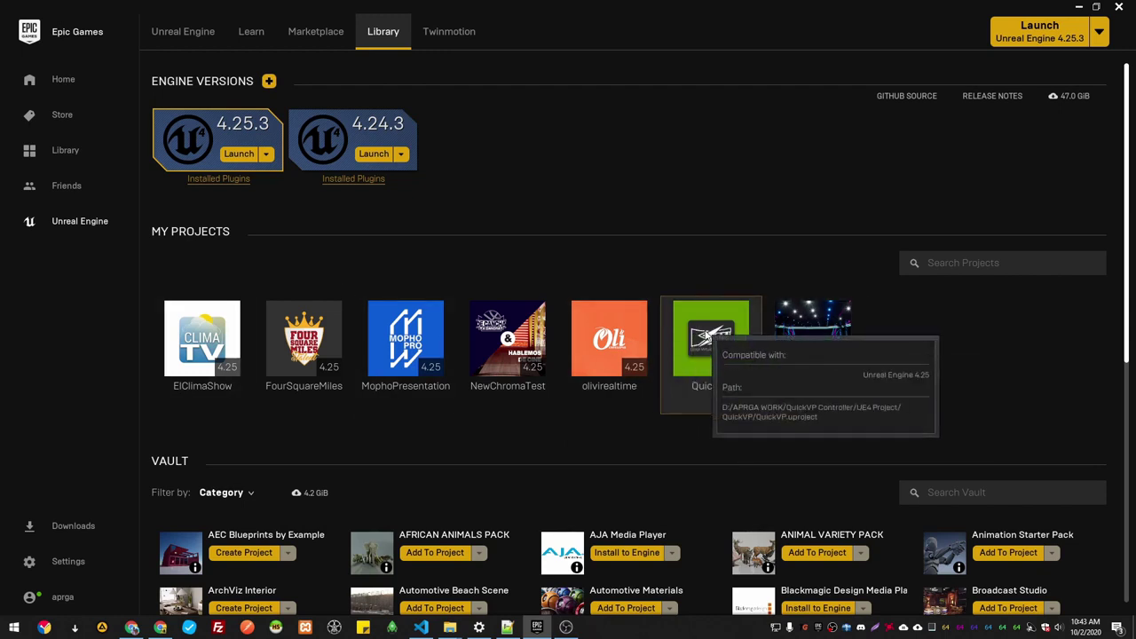
{"action": "right_click", "coordinate": [714, 332]}
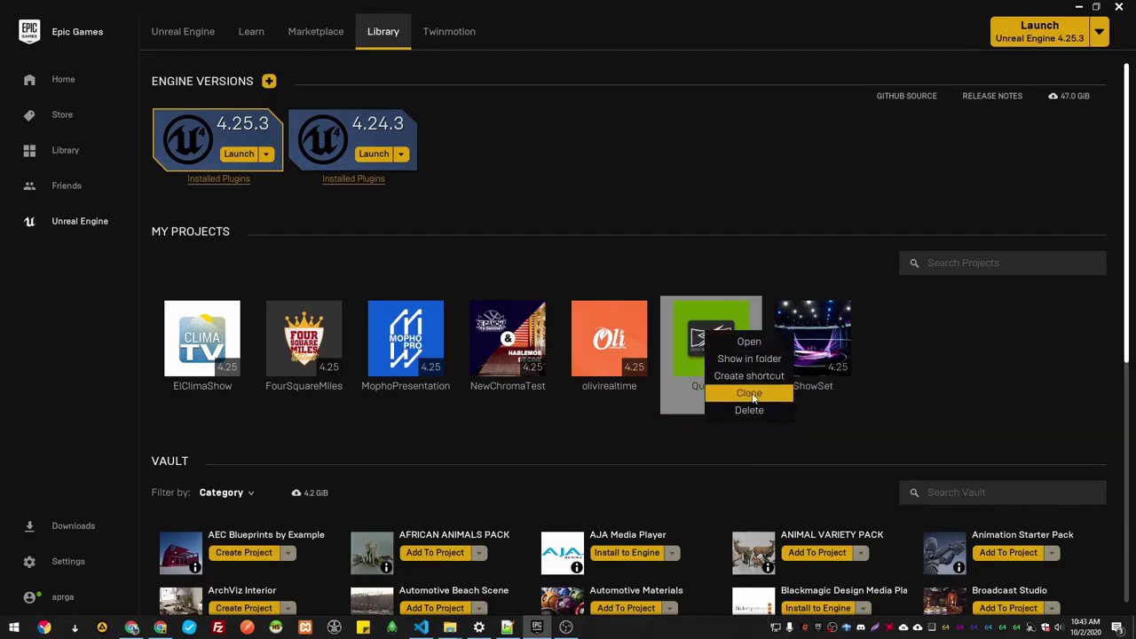
{"action": "left_click", "coordinate": [752, 395]}
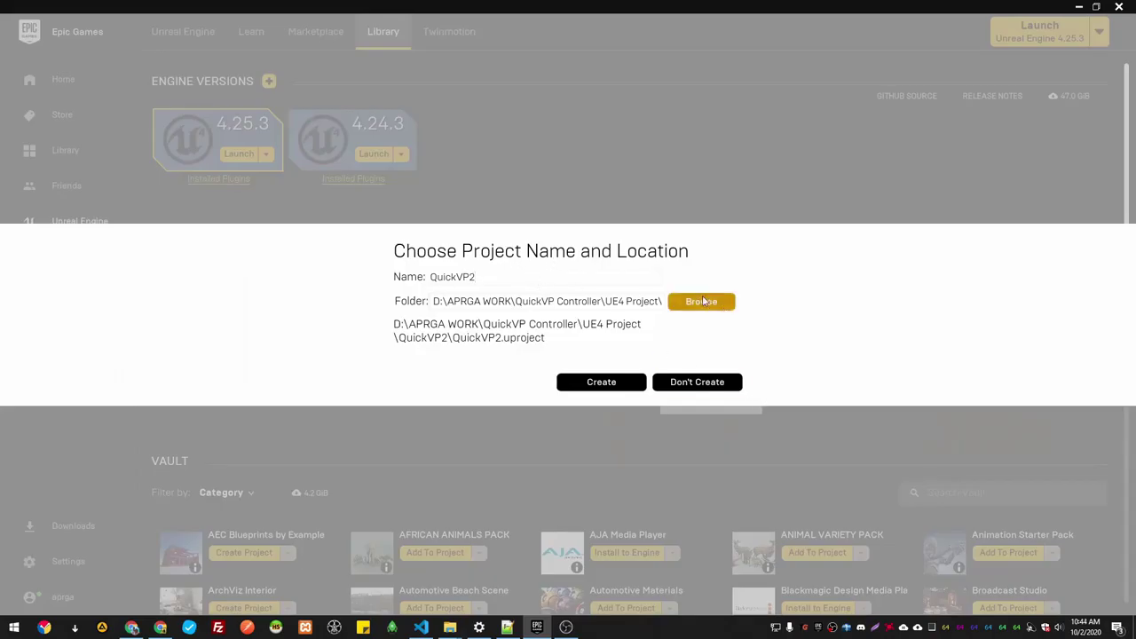
Set the clone's location to a new testPRJ folder inside APRGA WORK
{"action": "left_click", "coordinate": [699, 305]}
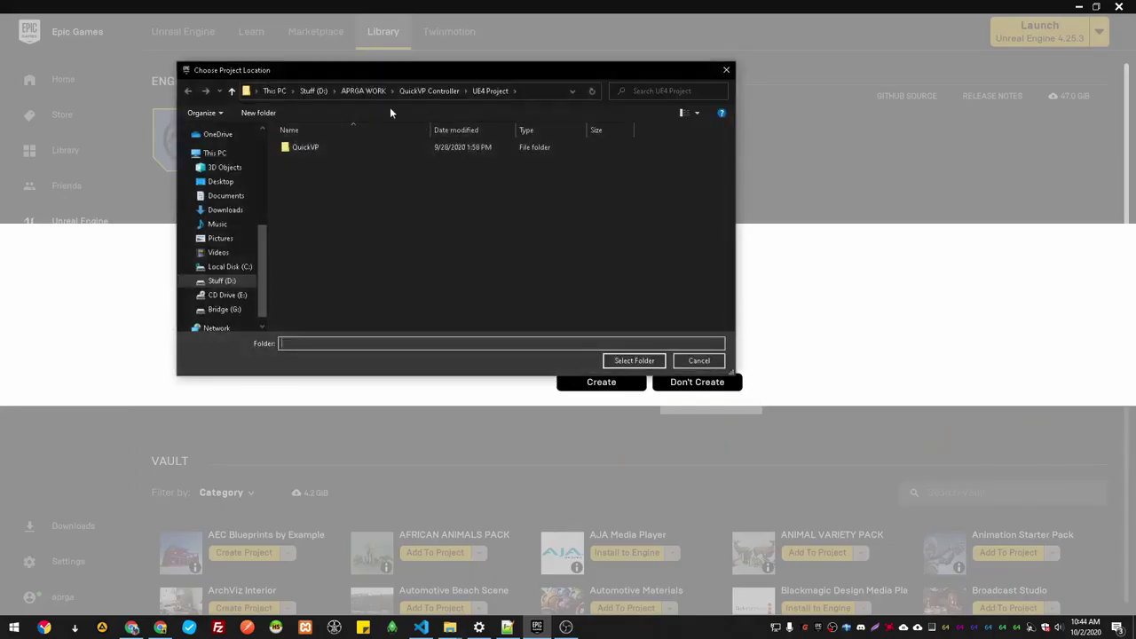
{"action": "left_click", "coordinate": [360, 94]}
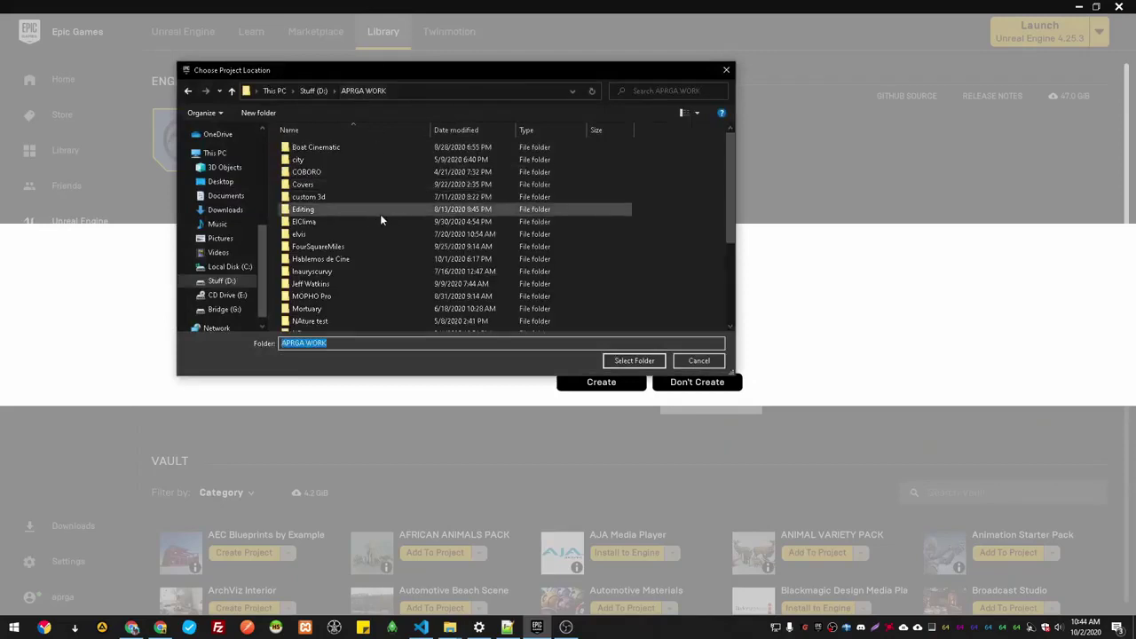
{"action": "left_click", "coordinate": [265, 114]}
{"action": "type", "text": "tes"}
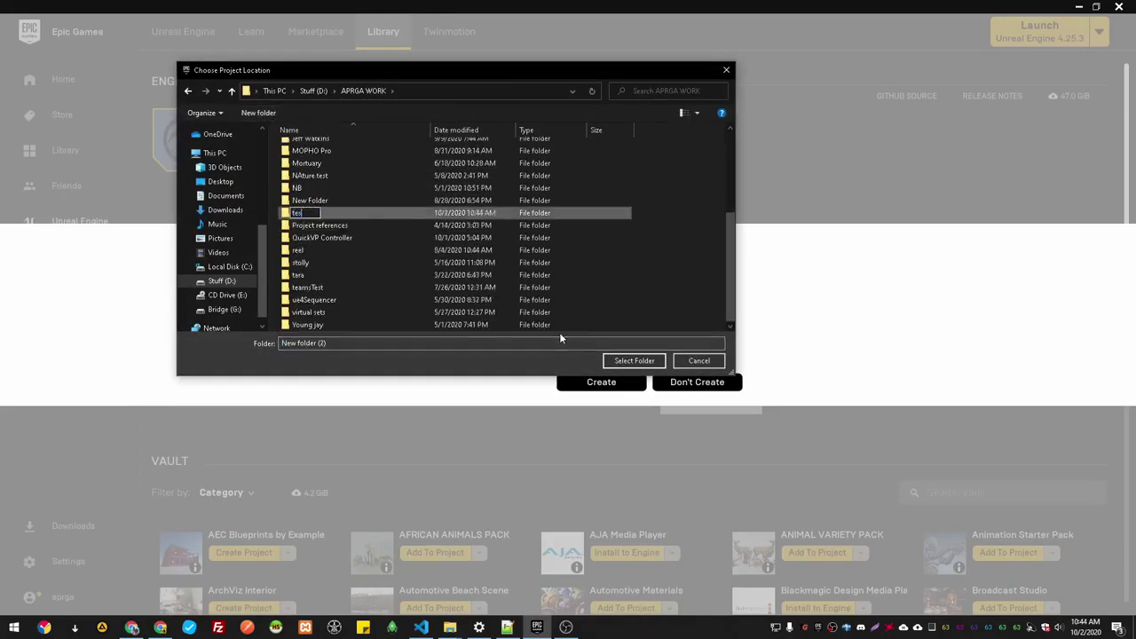
{"action": "type", "text": "tPRK"}
{"action": "key", "text": "BackSpace"}
{"action": "type", "text": "J"}
{"action": "key", "text": "Return"}
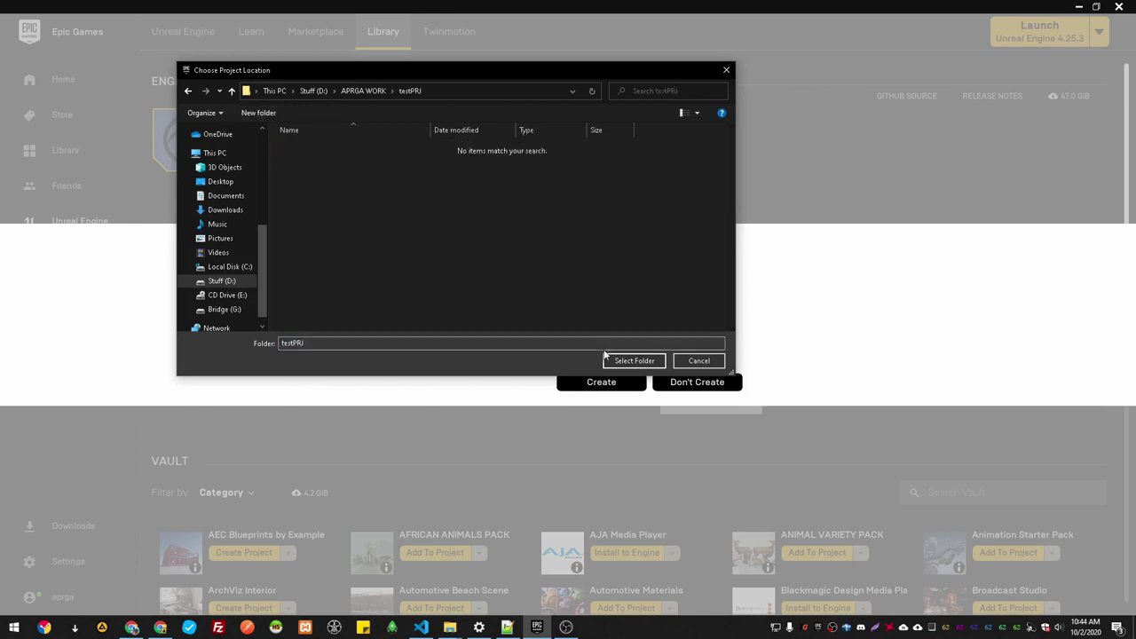
{"action": "left_click", "coordinate": [634, 361]}
Name the cloned project TestPrj and create it
{"action": "double_click", "coordinate": [485, 283]}
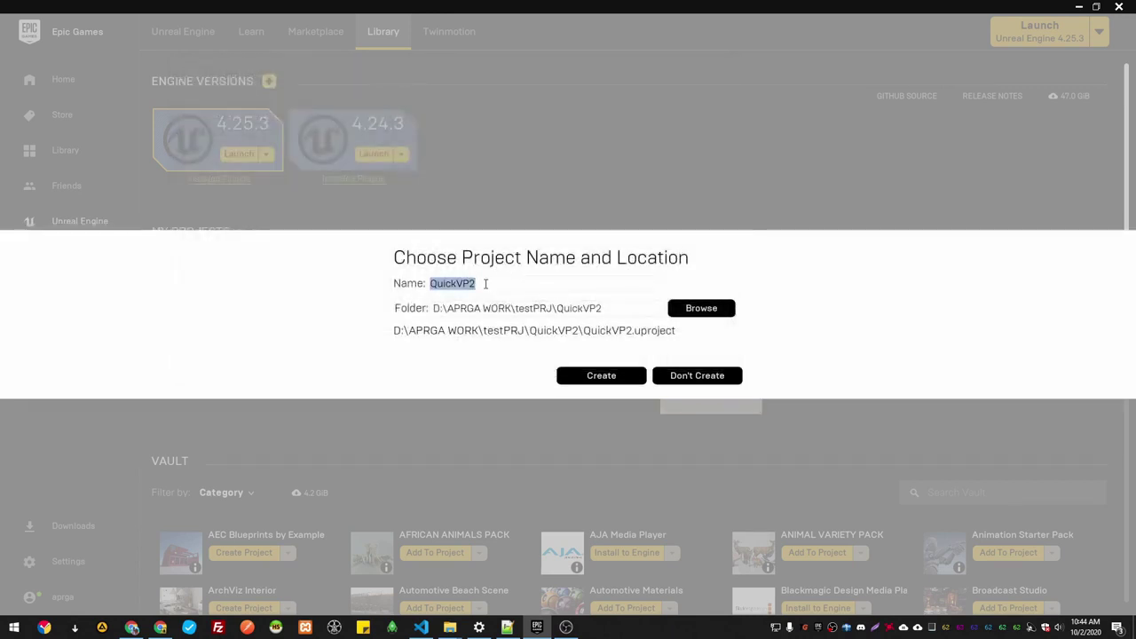
{"action": "type", "text": "TestP"}
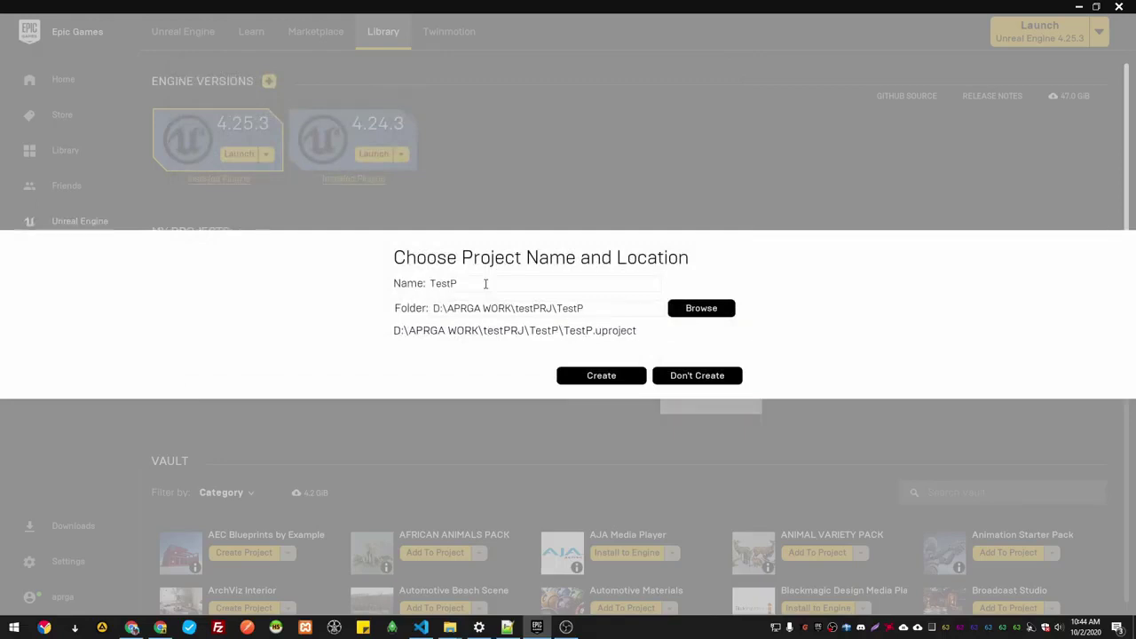
{"action": "type", "text": "rj"}
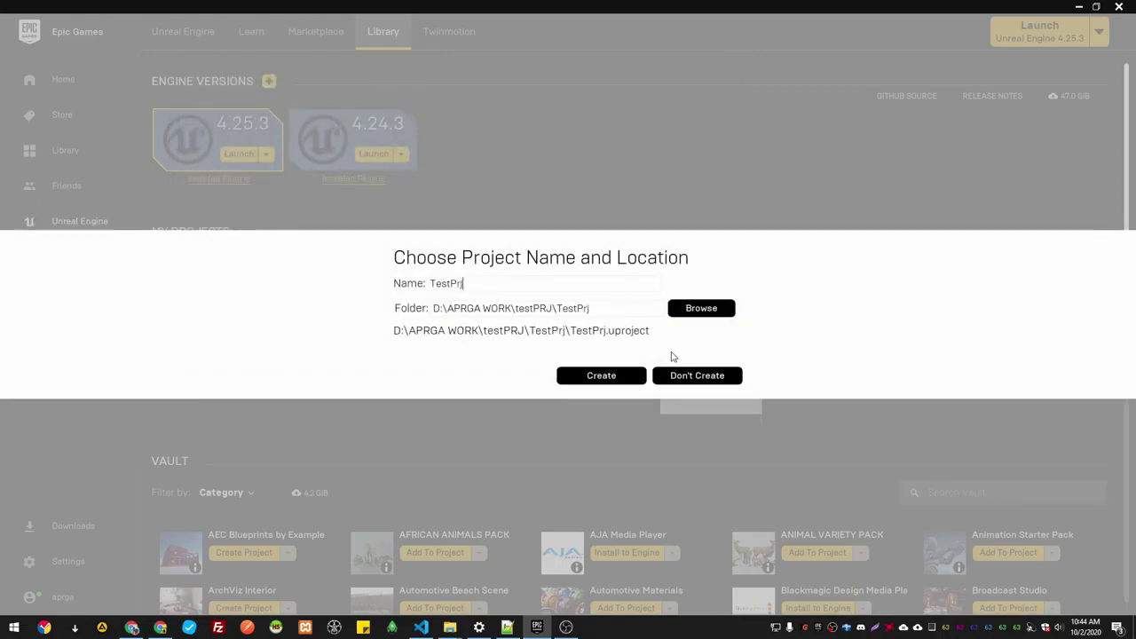
{"action": "left_click", "coordinate": [619, 376]}
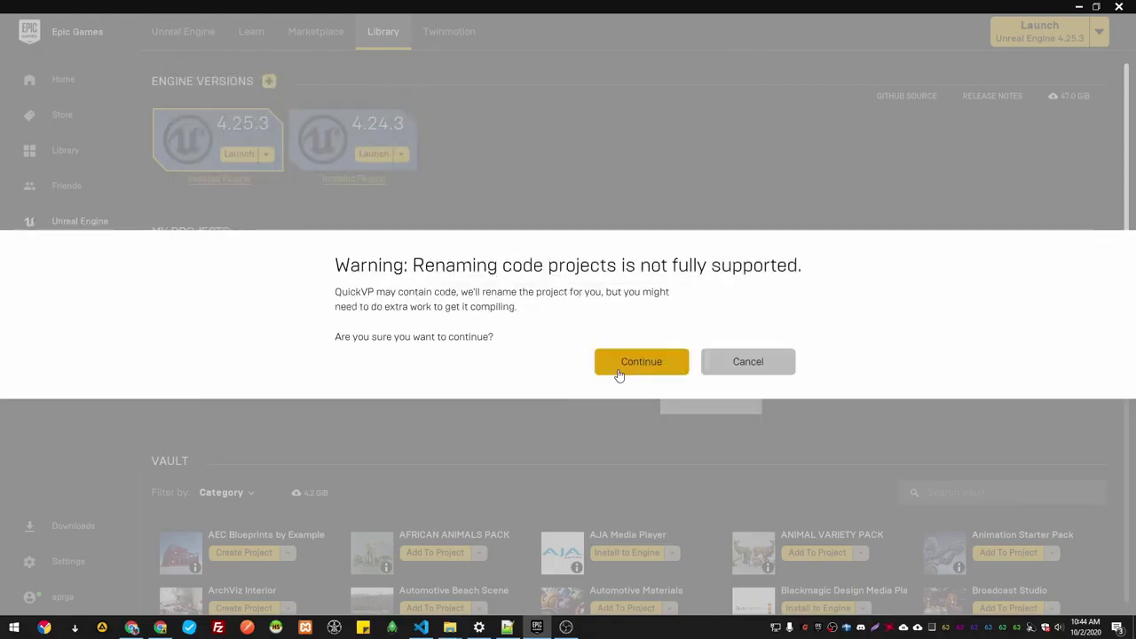
Accept the renaming warning, then expand the composure, ProgramData and NewFolder1 outliner folders
{"action": "left_click", "coordinate": [629, 364]}
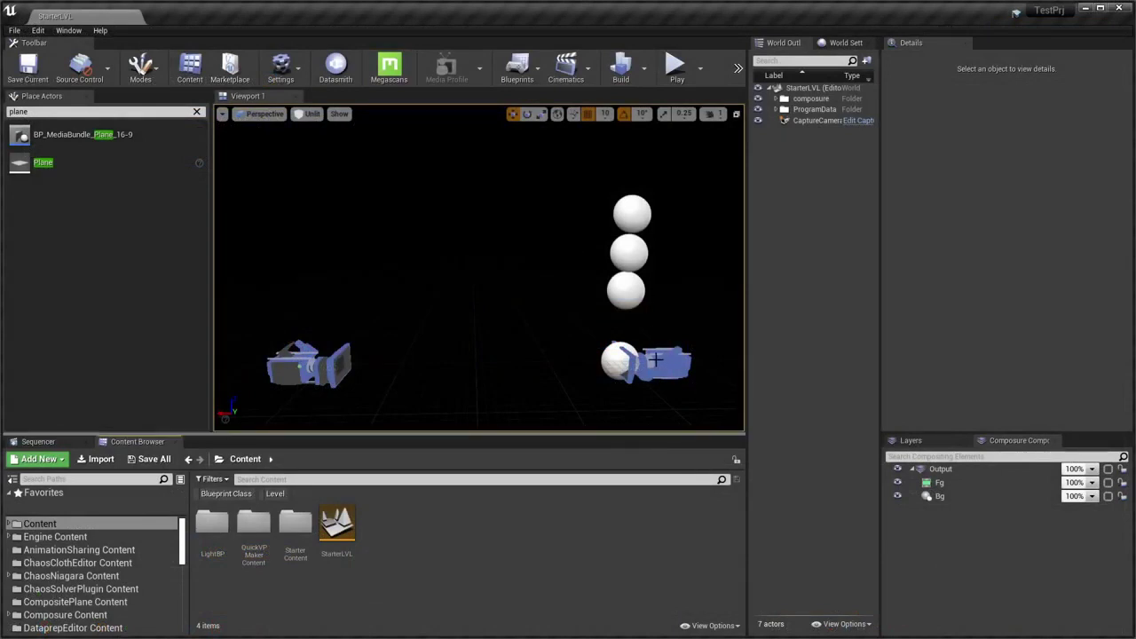
{"action": "right_click_drag", "start_coordinate": [595, 356], "coordinate": [621, 346]}
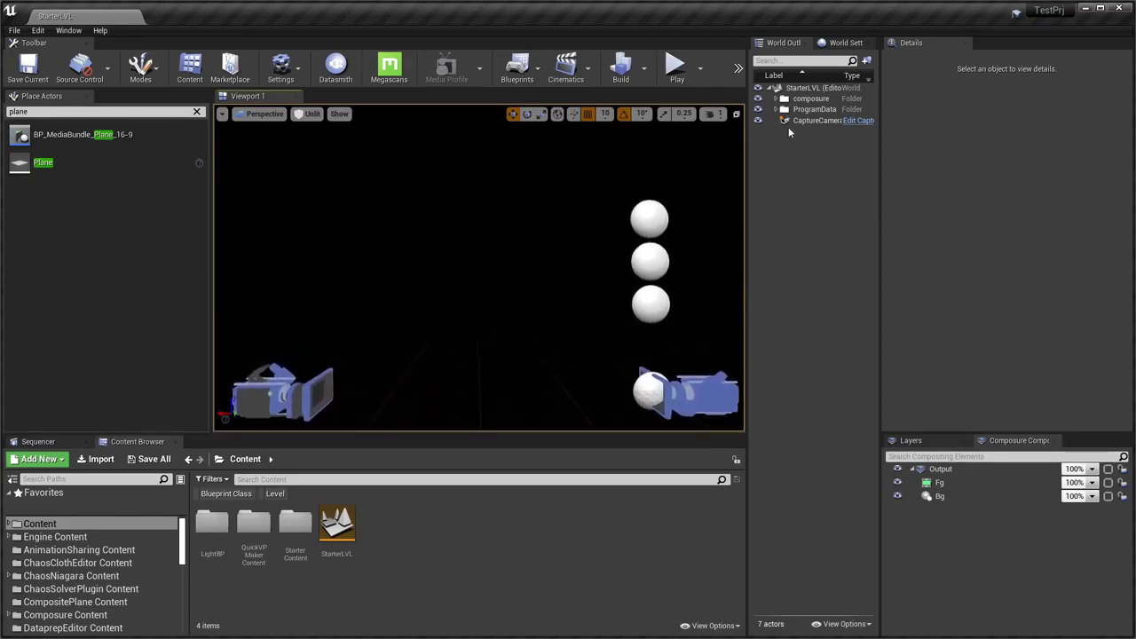
{"action": "left_click", "coordinate": [776, 98]}
{"action": "left_click", "coordinate": [776, 142]}
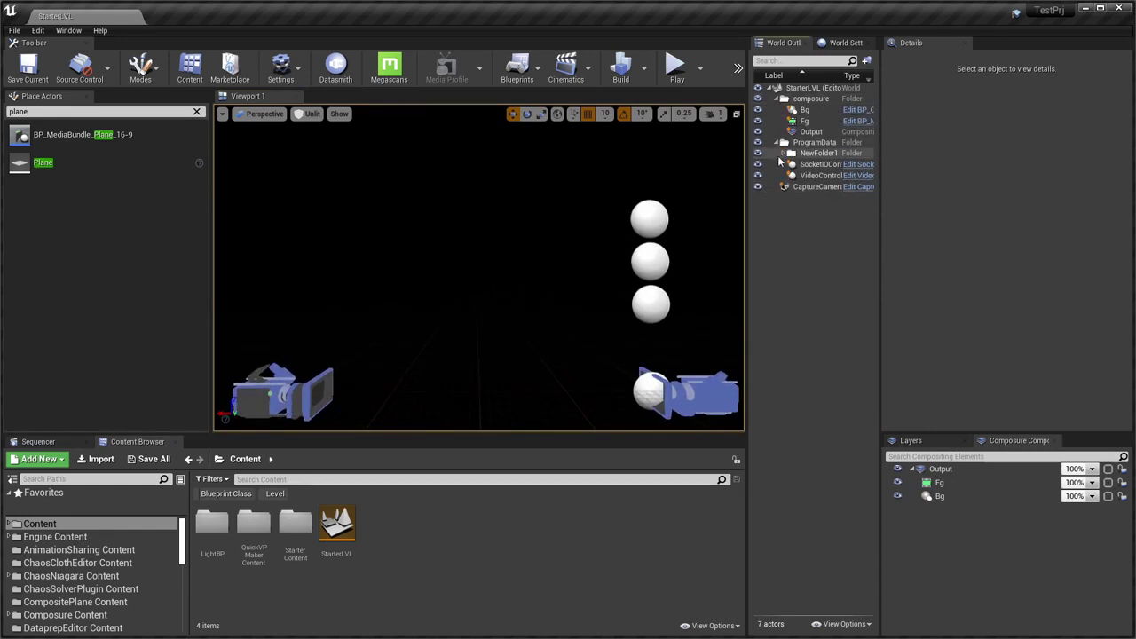
{"action": "left_click", "coordinate": [783, 153]}
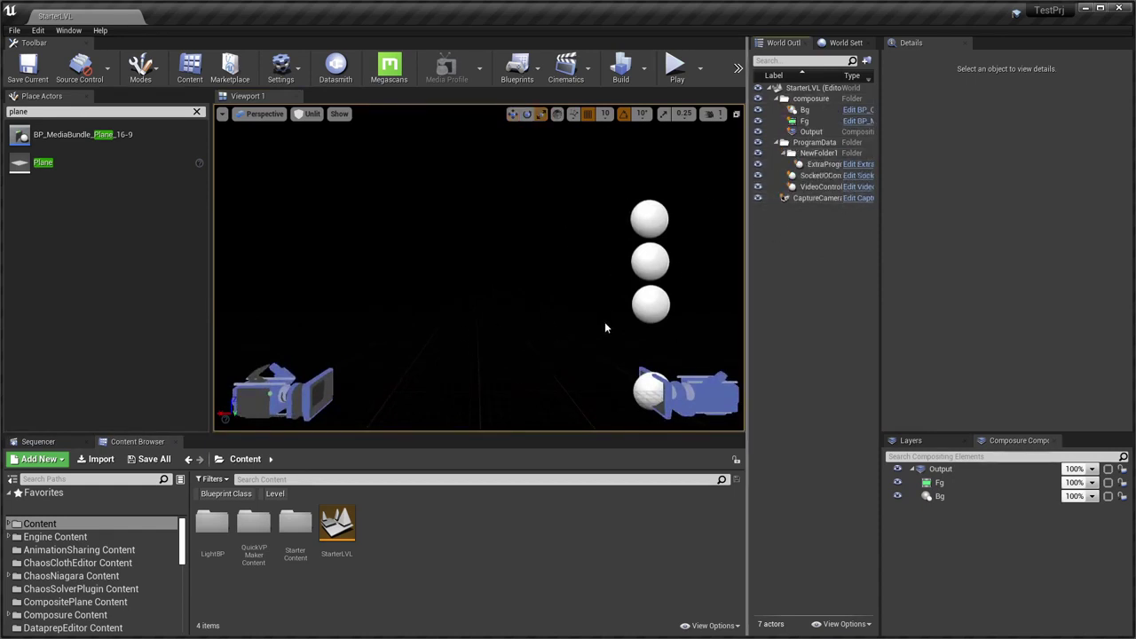
{"action": "mouse_move", "coordinate": [604, 307]}
{"action": "right_mouse_down"}
{"action": "mouse_move", "coordinate": [576, 319]}
{"action": "mouse_move", "coordinate": [603, 319]}
{"action": "right_mouse_up"}
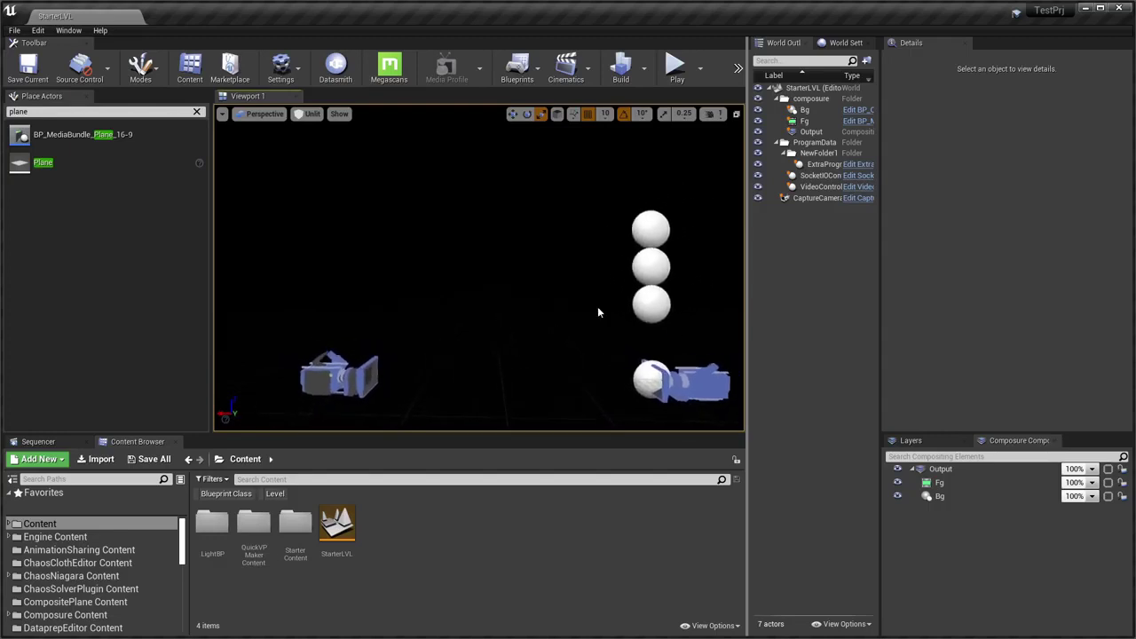
Launch QuickVP Controller Setup 1.0.0.exe from the dist folder
{"action": "key", "text": "alt+Tab"}
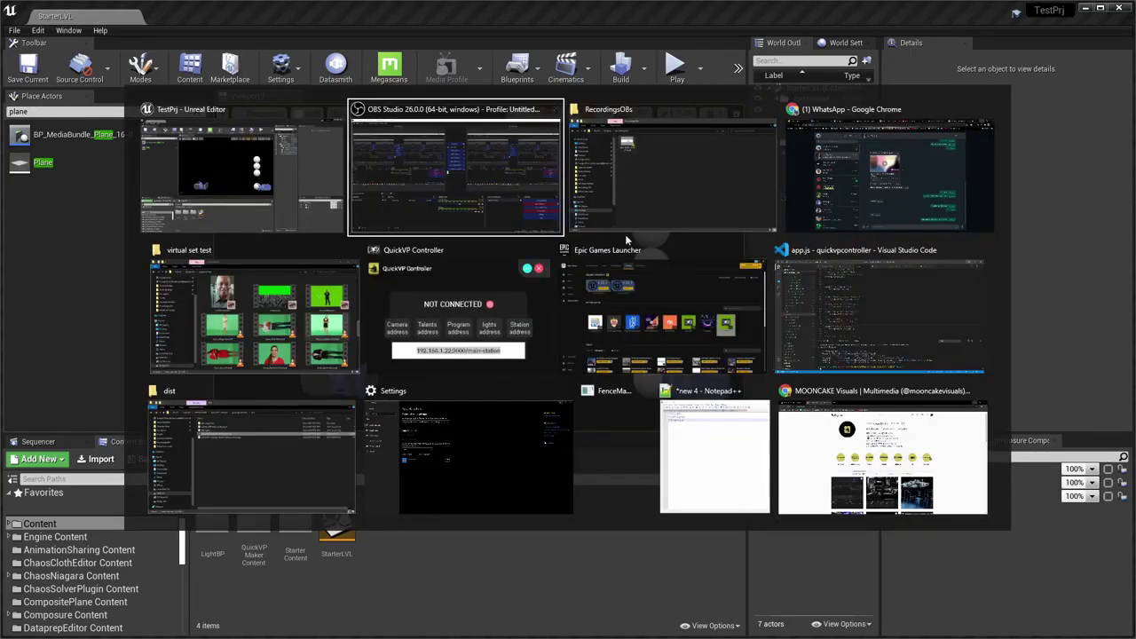
{"action": "left_click", "coordinate": [295, 428]}
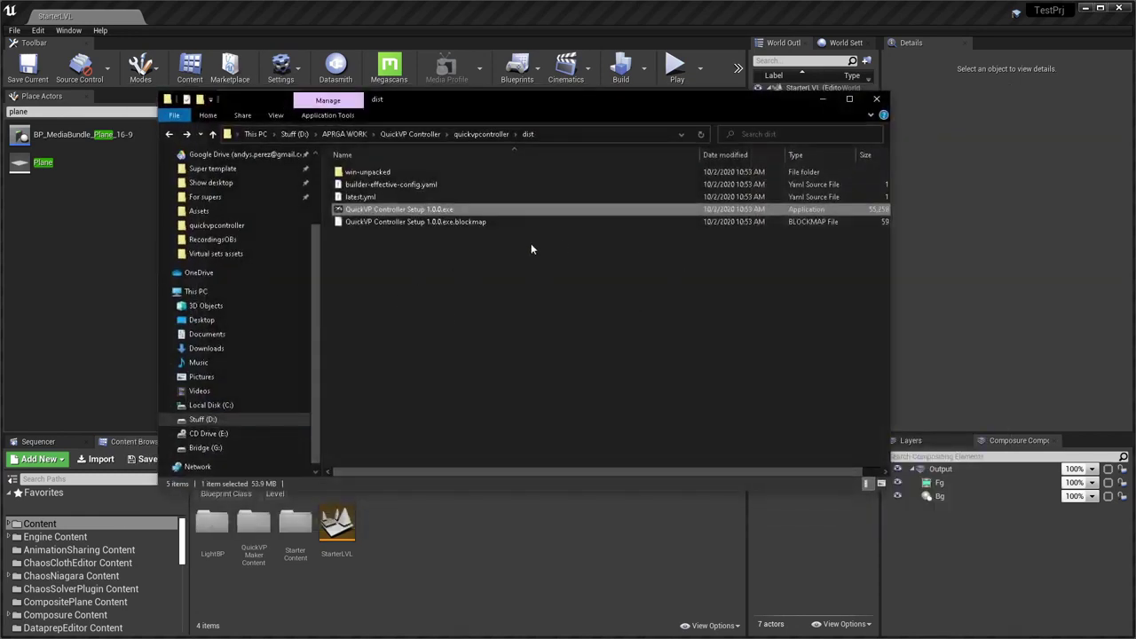
{"action": "double_click", "coordinate": [397, 211]}
{"action": "left_click", "coordinate": [823, 98]}
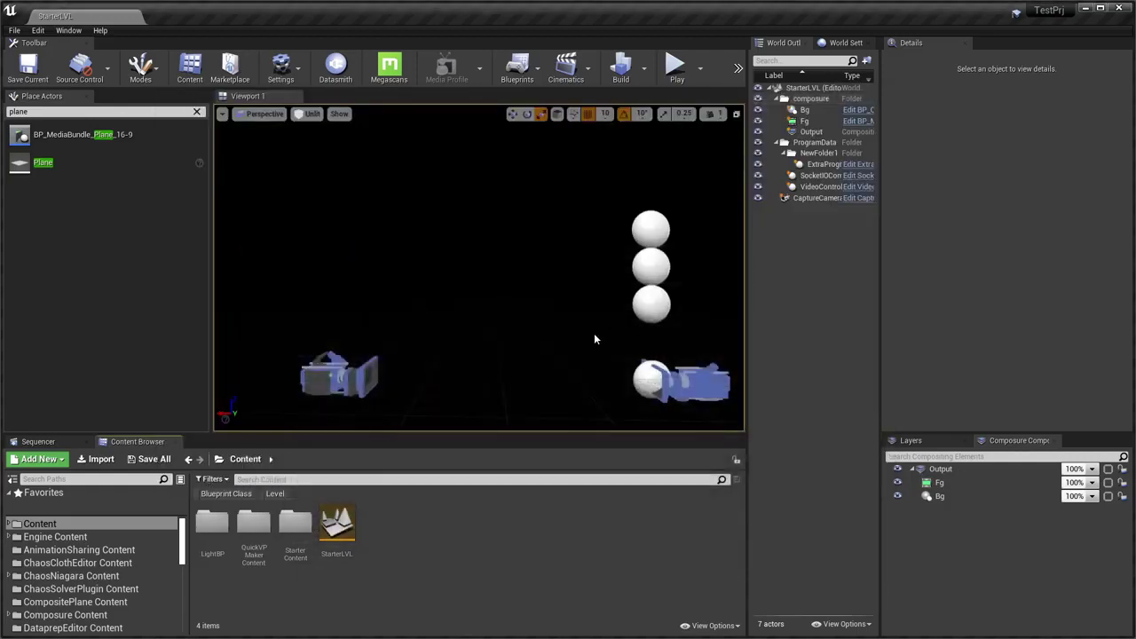
Search the Start menu for 'quick' and open QuickVP Controller
{"action": "key", "text": "alt+Tab"}
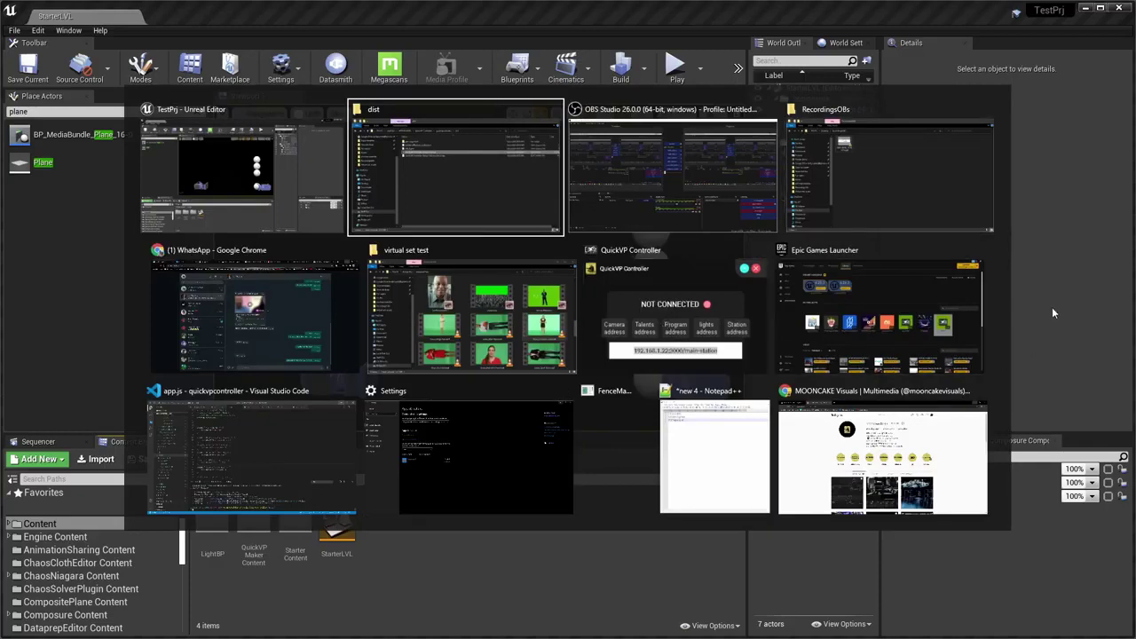
{"action": "key", "text": "Escape"}
{"action": "key", "text": "super"}
{"action": "type", "text": "quicl"}
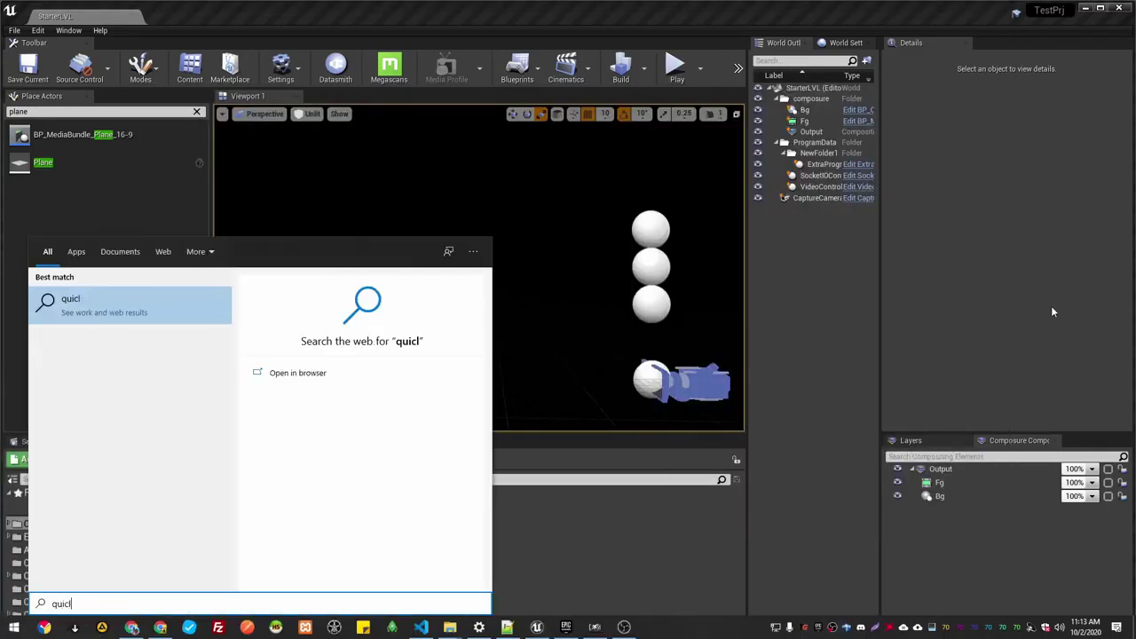
{"action": "key", "text": "BackSpace"}
{"action": "type", "text": "k"}
{"action": "left_click", "coordinate": [561, 308]}
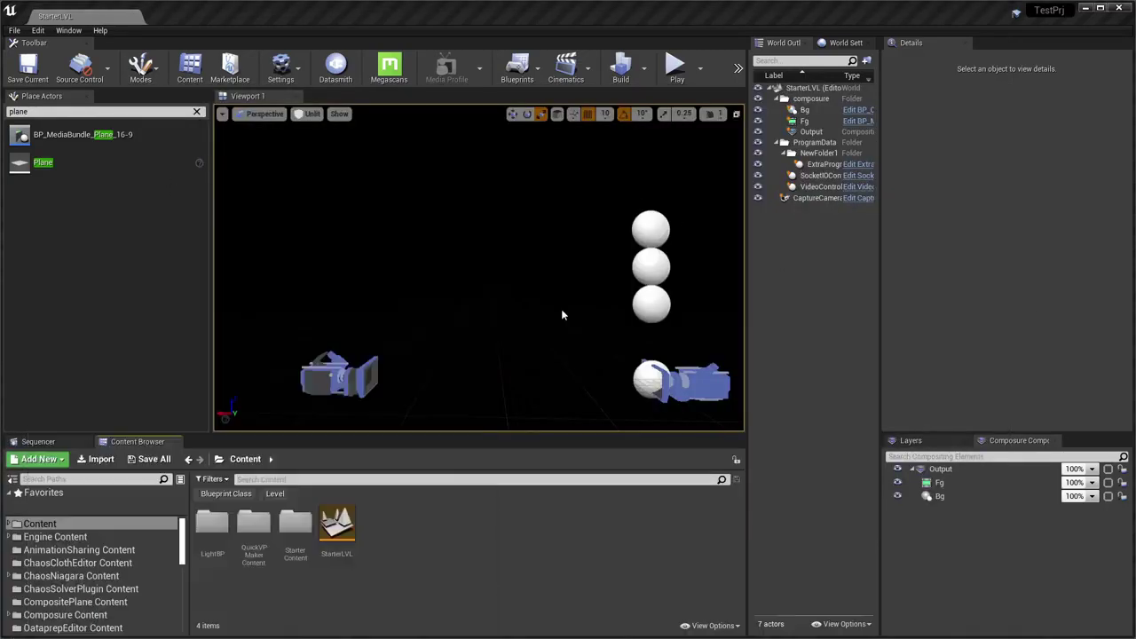
Bring up the QuickVP Controller window, then return to the Unreal editor
{"action": "key", "text": "alt+Tab"}
{"action": "left_click", "coordinate": [689, 328], "text": "alt"}
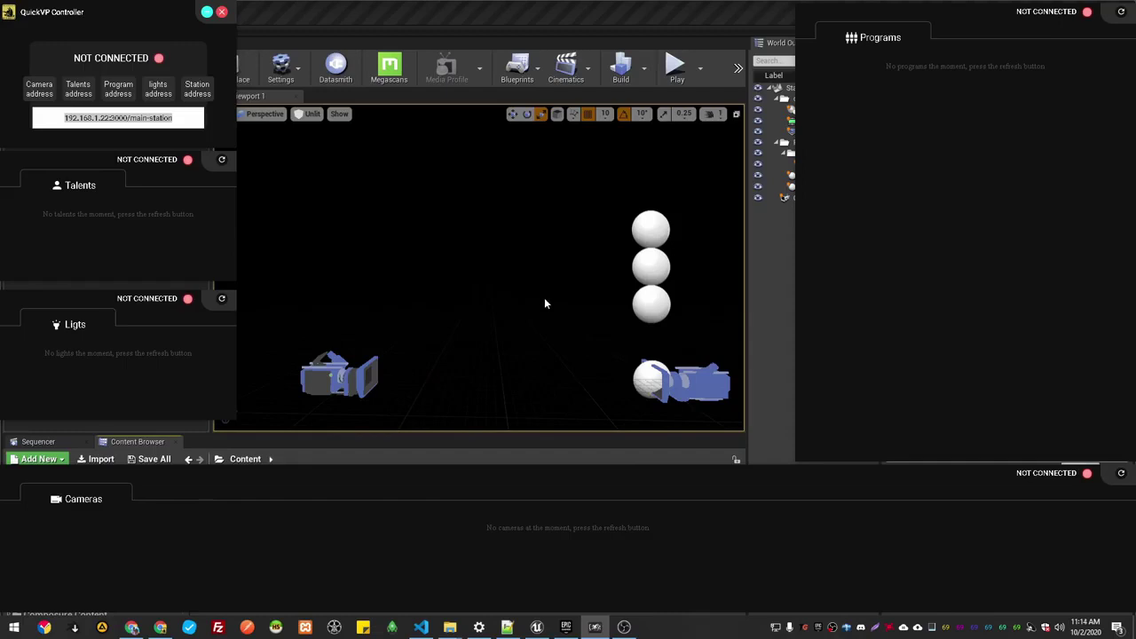
{"action": "left_click", "coordinate": [542, 26]}
Play the level, turn the screens on, then stop the play session
{"action": "mouse_move", "coordinate": [528, 271]}
{"action": "right_mouse_down"}
{"action": "mouse_move", "coordinate": [577, 272]}
{"action": "mouse_move", "coordinate": [528, 272]}
{"action": "right_mouse_up"}
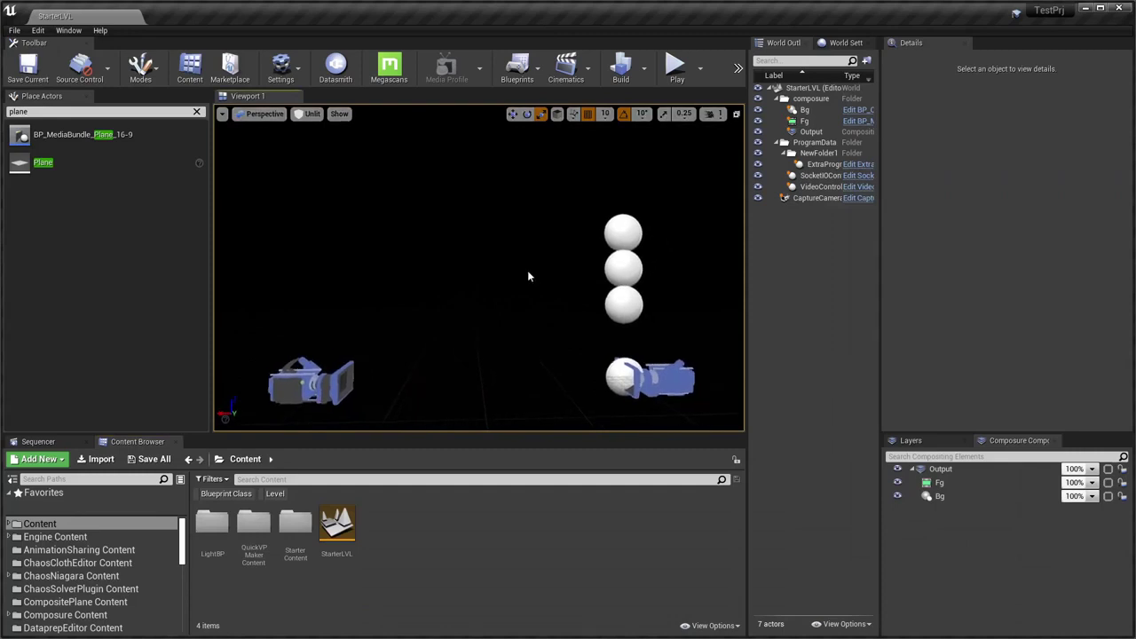
{"action": "key", "text": "alt+p"}
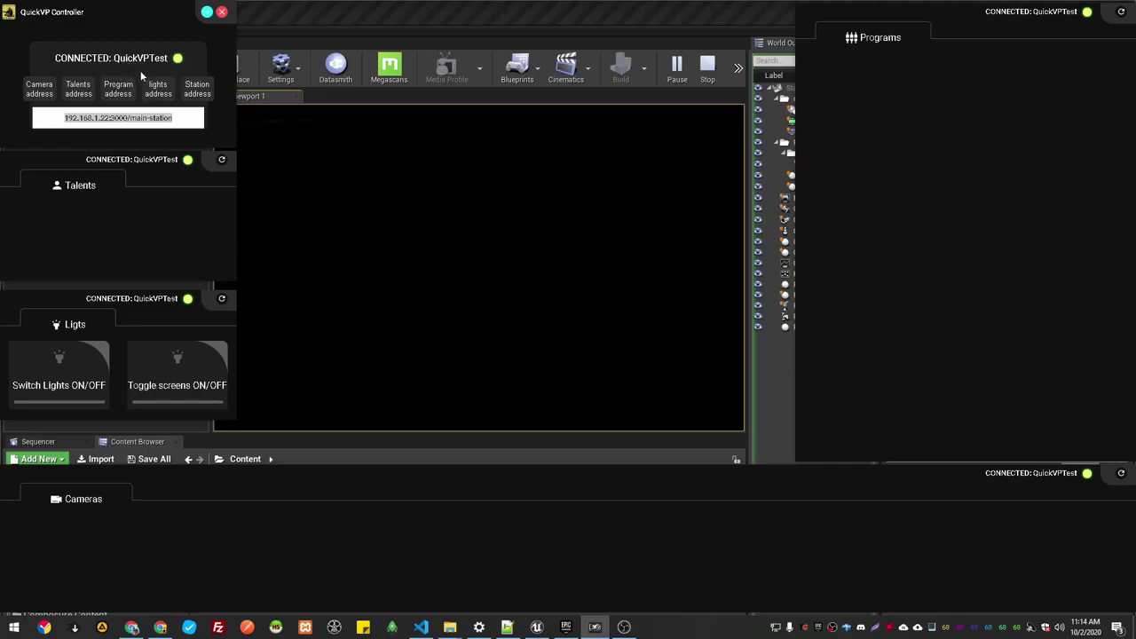
{"action": "left_click", "coordinate": [148, 374]}
{"action": "key", "text": "Escape"}
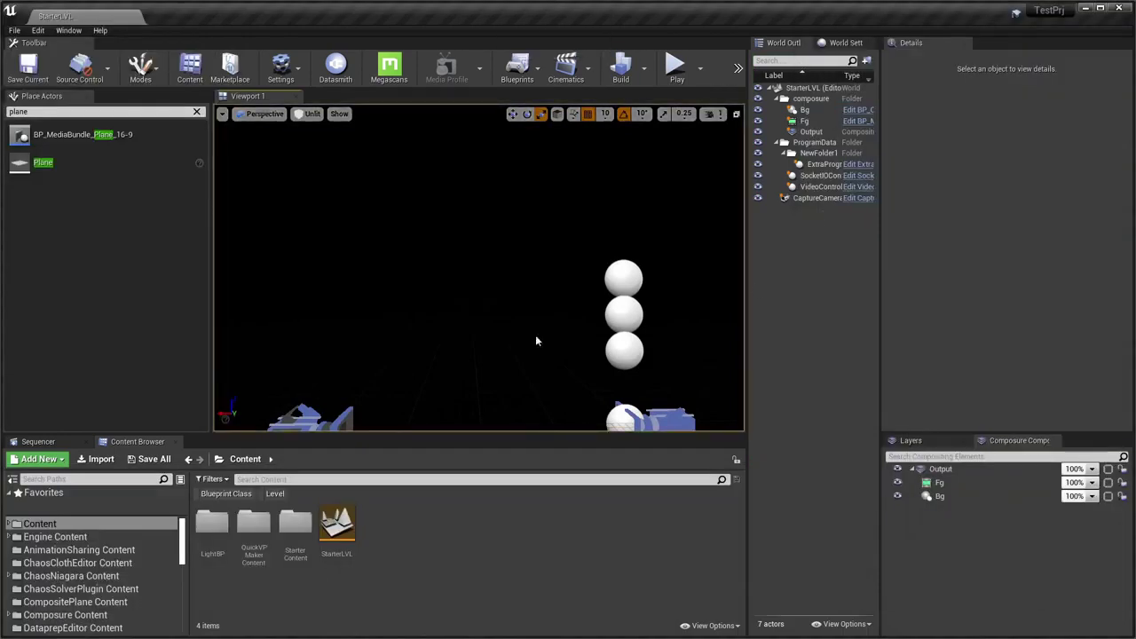
Change the SocketIOController's Project Name from QuickVPTest to 'Testing this'
{"action": "left_click", "coordinate": [820, 175]}
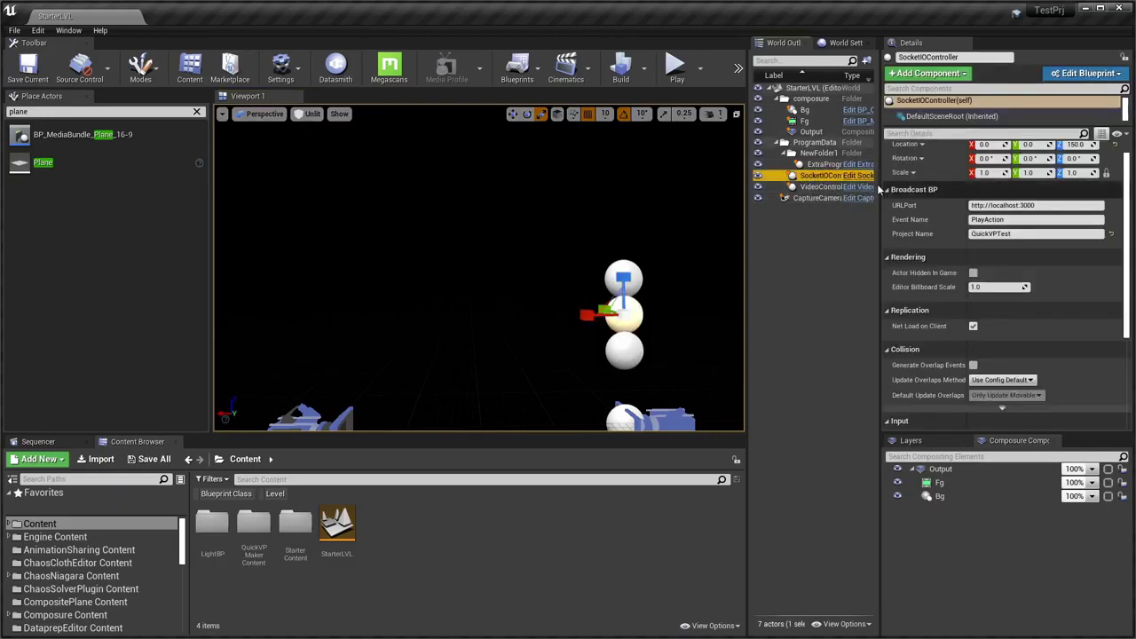
{"action": "left_click", "coordinate": [1013, 233]}
{"action": "type", "text": "Testing this"}
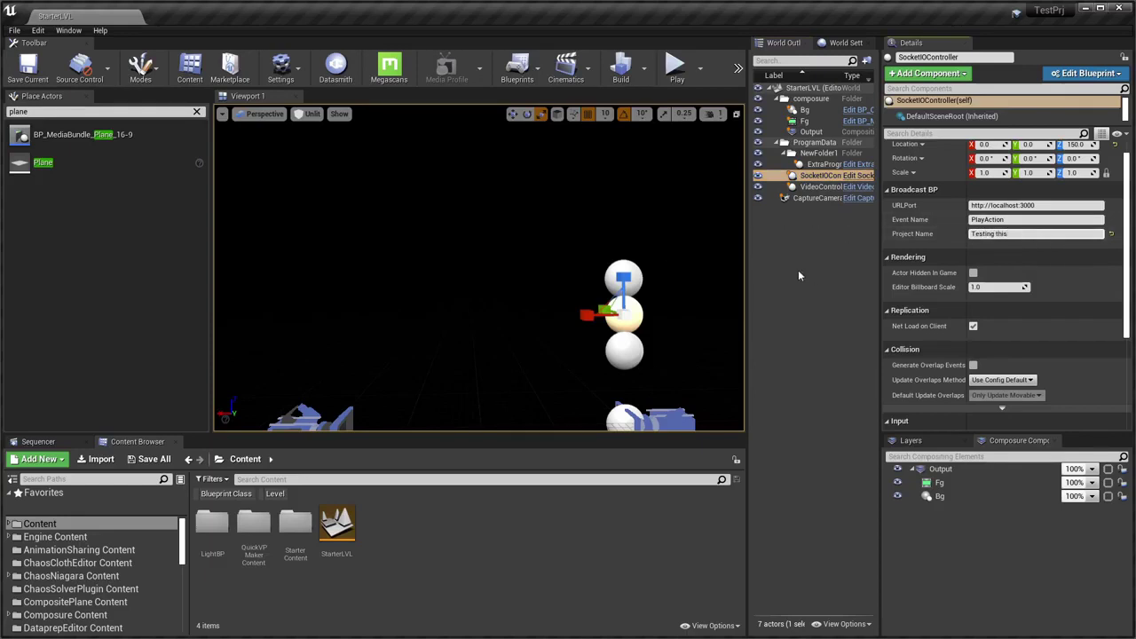
{"action": "left_click", "coordinate": [791, 414]}
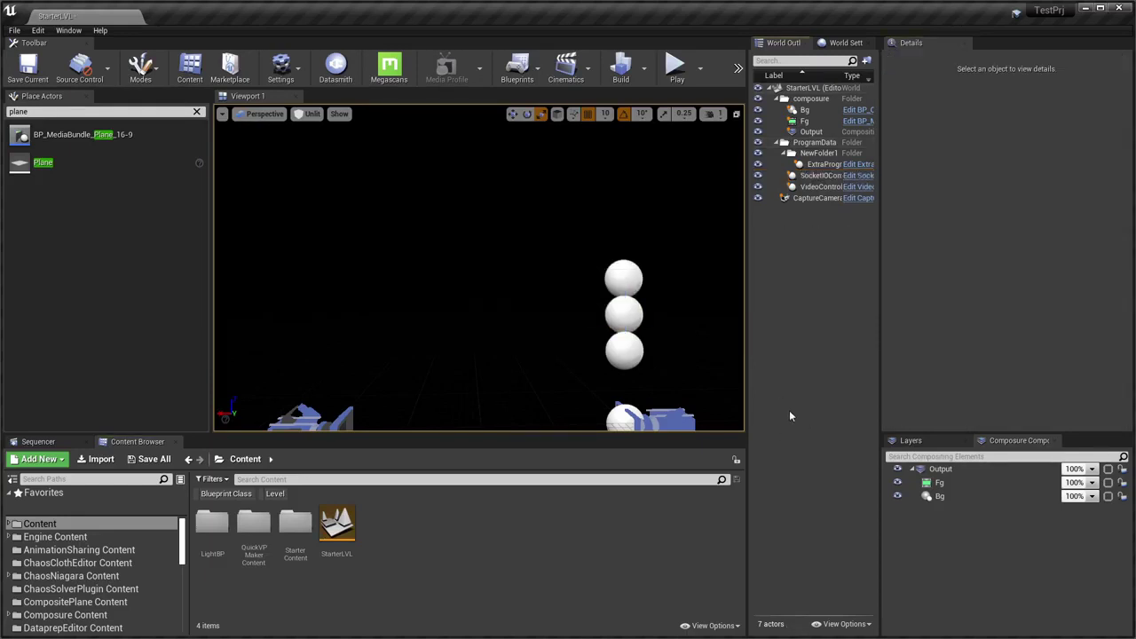
Play the level briefly to test the controller connection, then stop
{"action": "key", "text": "alt+p"}
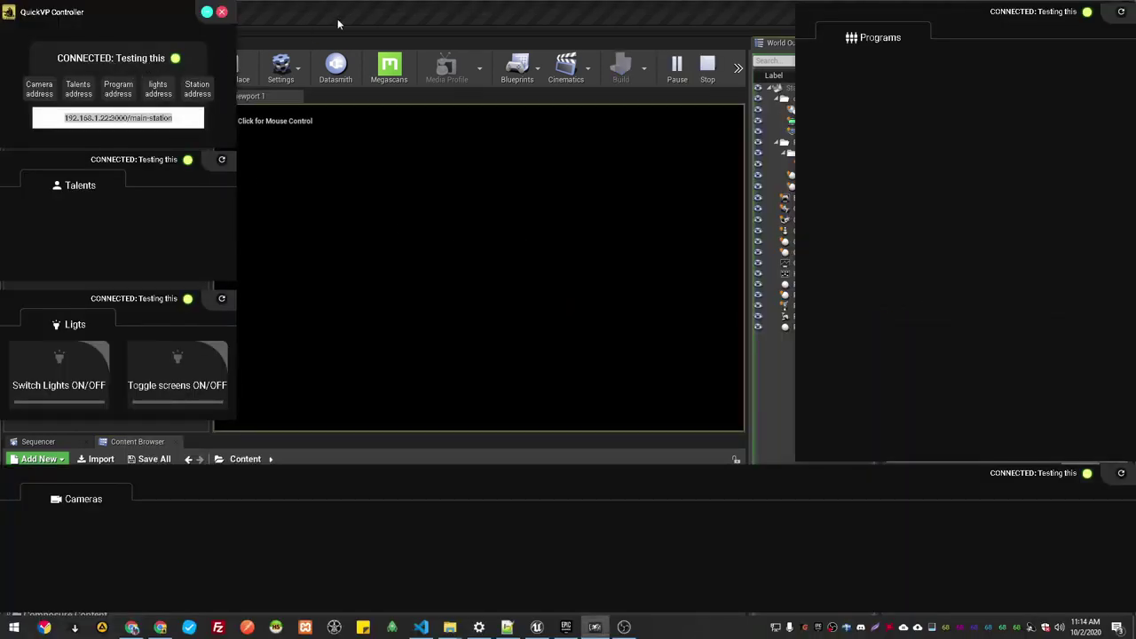
{"action": "left_click", "coordinate": [337, 18]}
{"action": "key", "text": "Escape"}
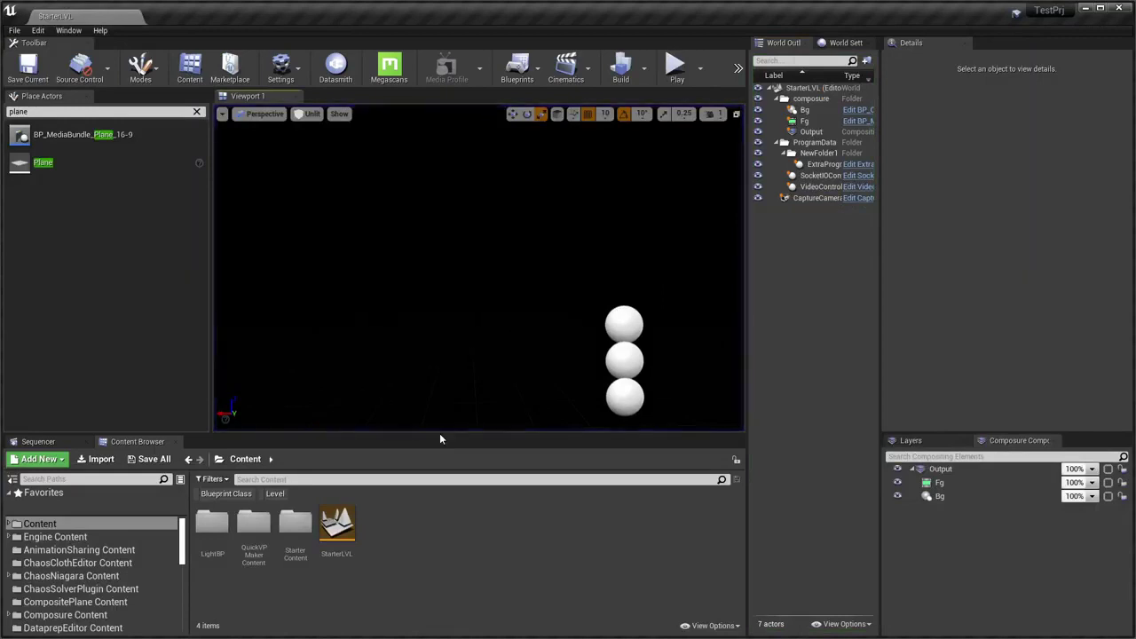
Drop a floor light from LightBP > LightningBP into the scene, then delete it
{"action": "right_click_drag", "start_coordinate": [491, 318], "coordinate": [491, 317]}
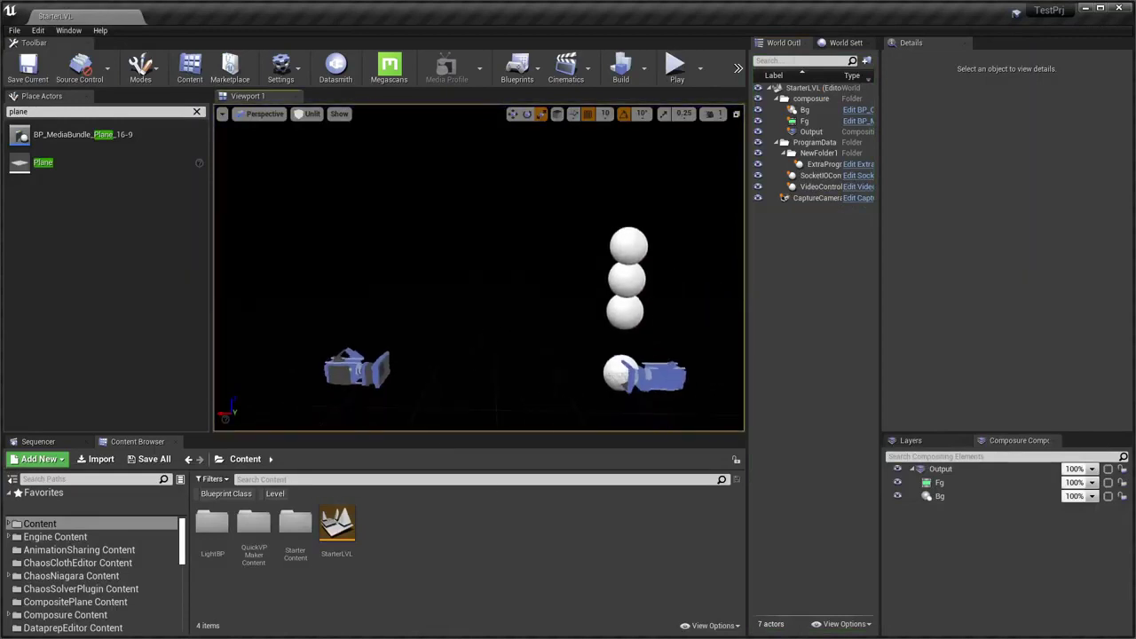
{"action": "right_click_drag", "start_coordinate": [717, 240], "coordinate": [717, 240]}
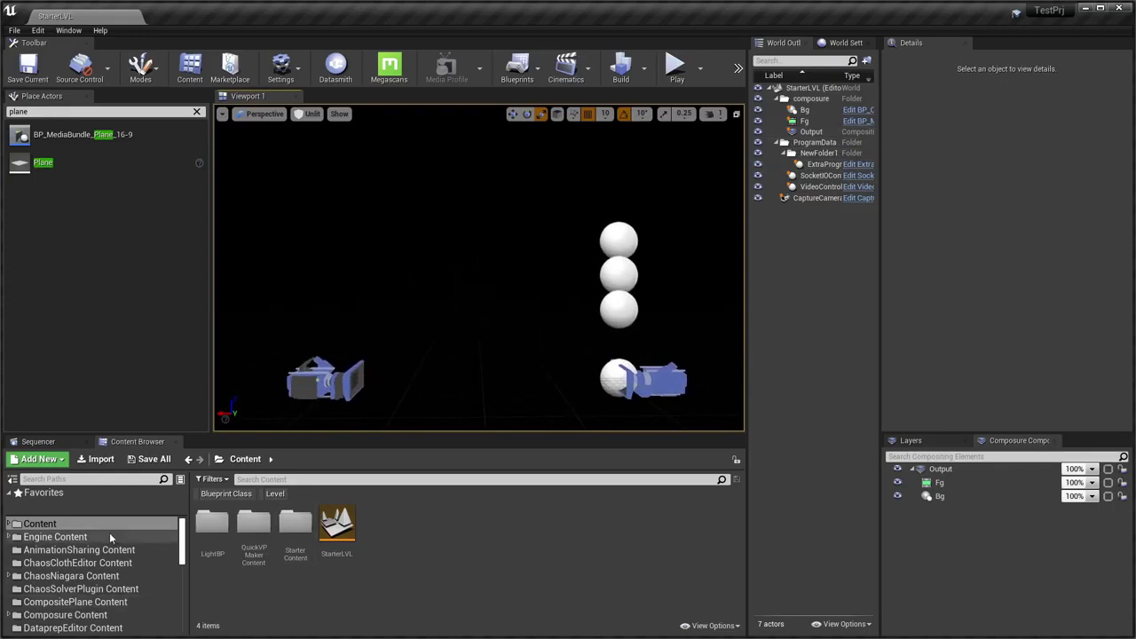
{"action": "left_click", "coordinate": [208, 525]}
{"action": "double_click", "coordinate": [208, 525]}
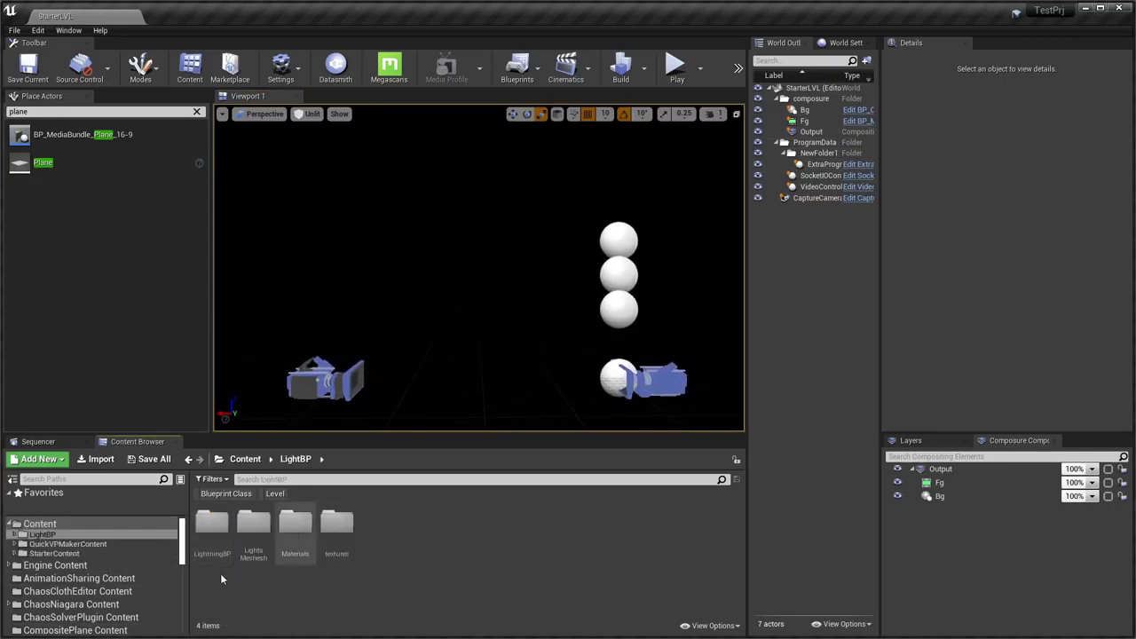
{"action": "left_click", "coordinate": [210, 524]}
{"action": "double_click", "coordinate": [210, 524]}
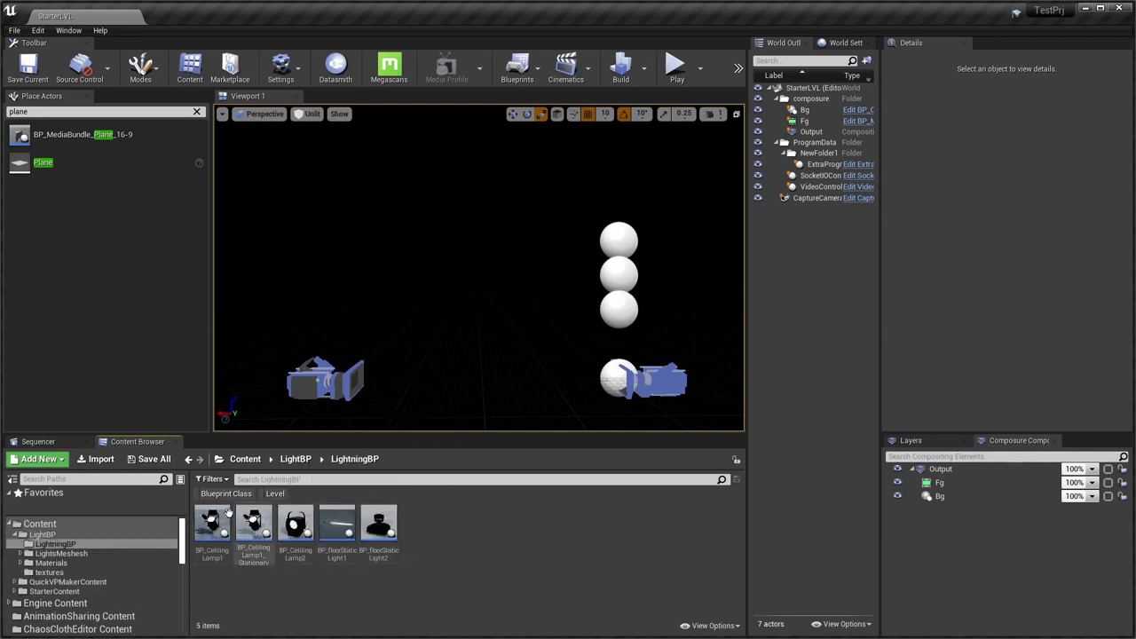
{"action": "mouse_move", "coordinate": [553, 430]}
{"action": "right_mouse_down"}
{"action": "mouse_move", "coordinate": [532, 426]}
{"action": "mouse_move", "coordinate": [363, 502]}
{"action": "right_mouse_up"}
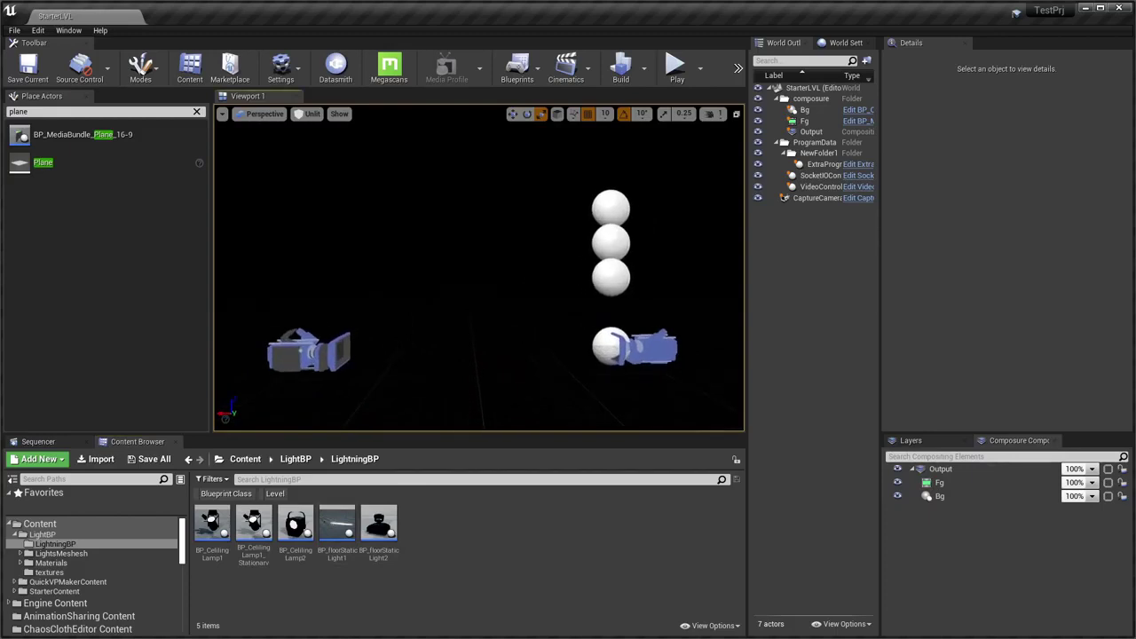
{"action": "left_click_drag", "start_coordinate": [336, 525], "coordinate": [516, 380]}
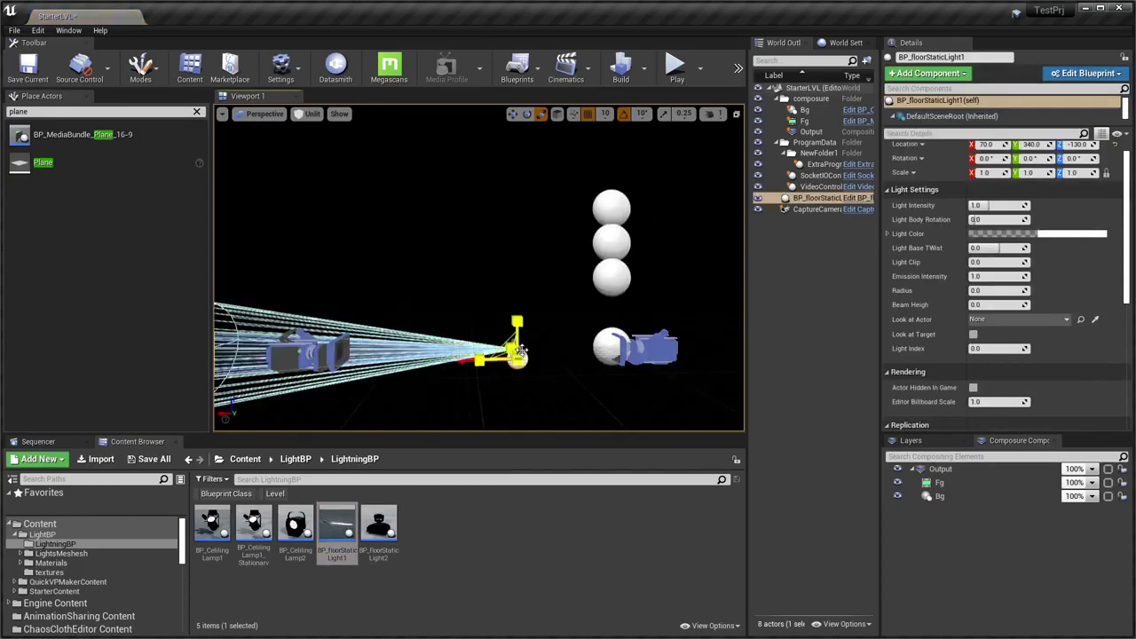
{"action": "key", "text": "Delete"}
Navigate the Content Browser to QuickVPMakerContent > Materials
{"action": "left_click", "coordinate": [62, 524]}
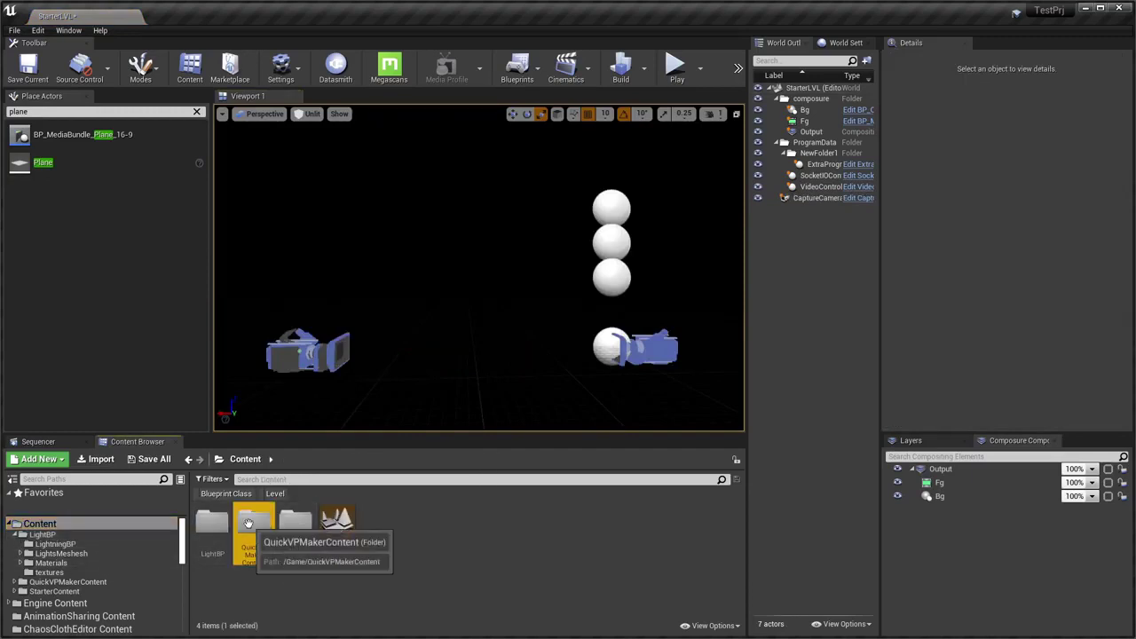
{"action": "double_click", "coordinate": [253, 524]}
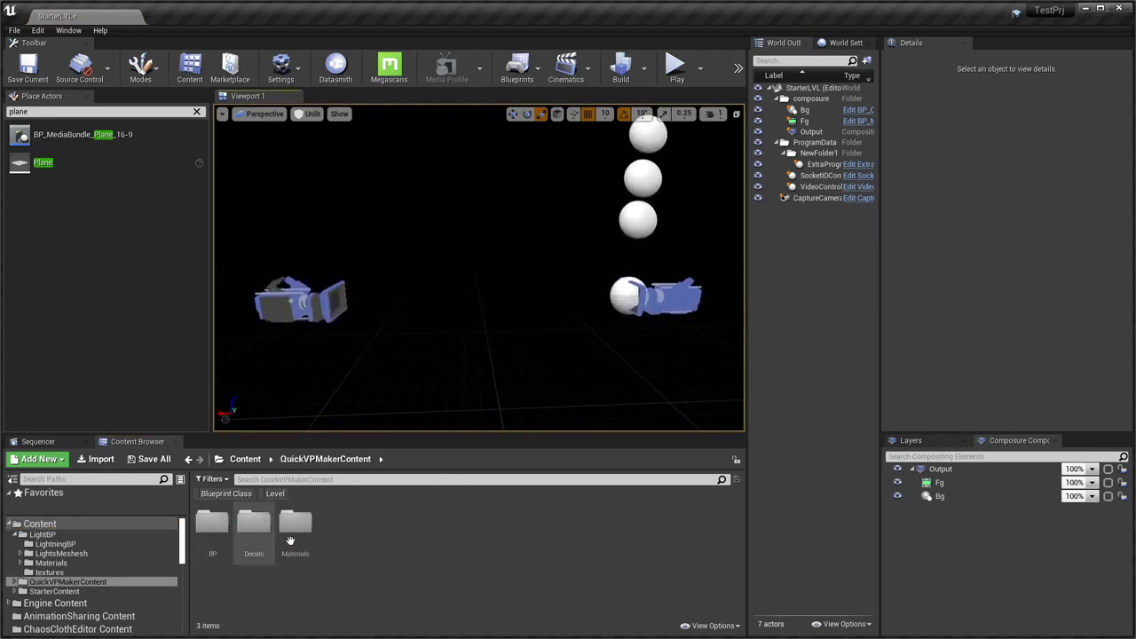
{"action": "double_click", "coordinate": [264, 513]}
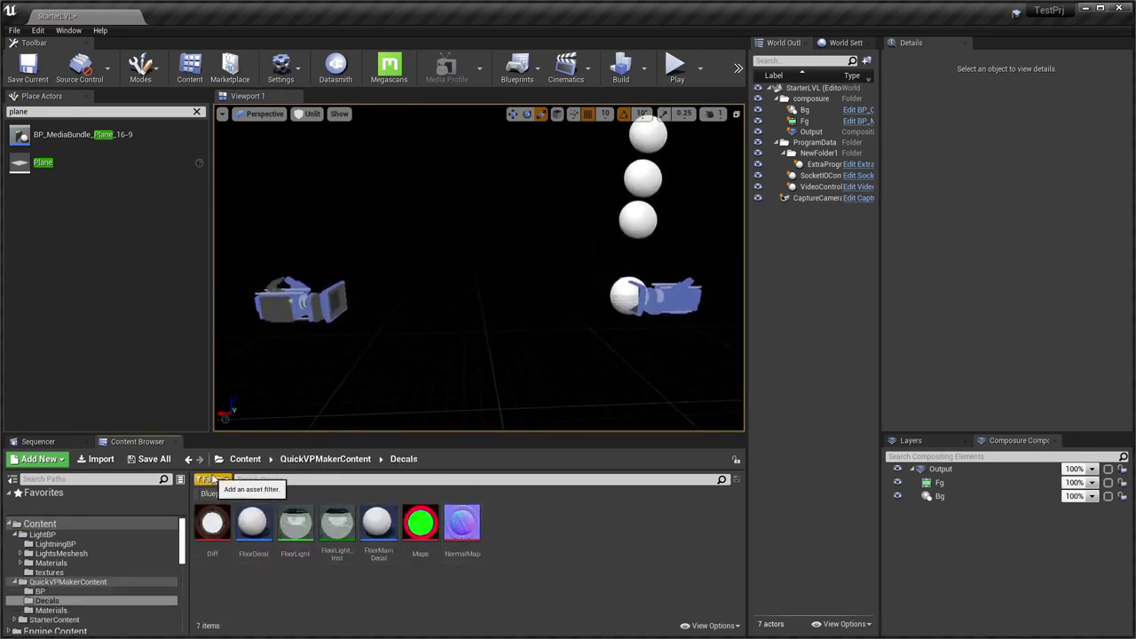
{"action": "left_click", "coordinate": [188, 459]}
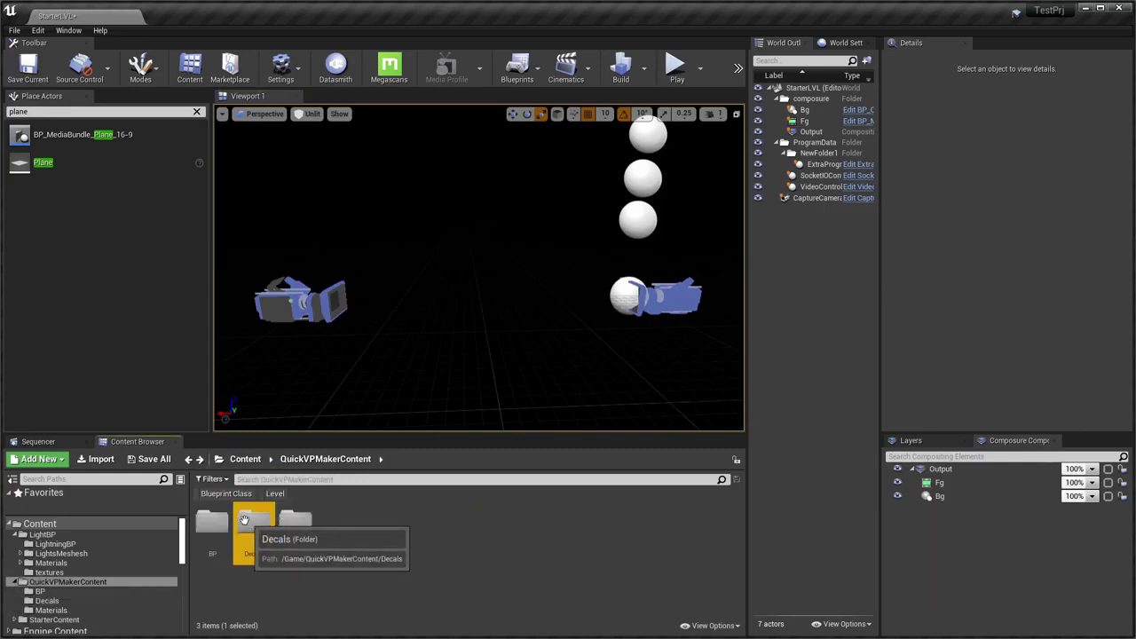
{"action": "double_click", "coordinate": [296, 519]}
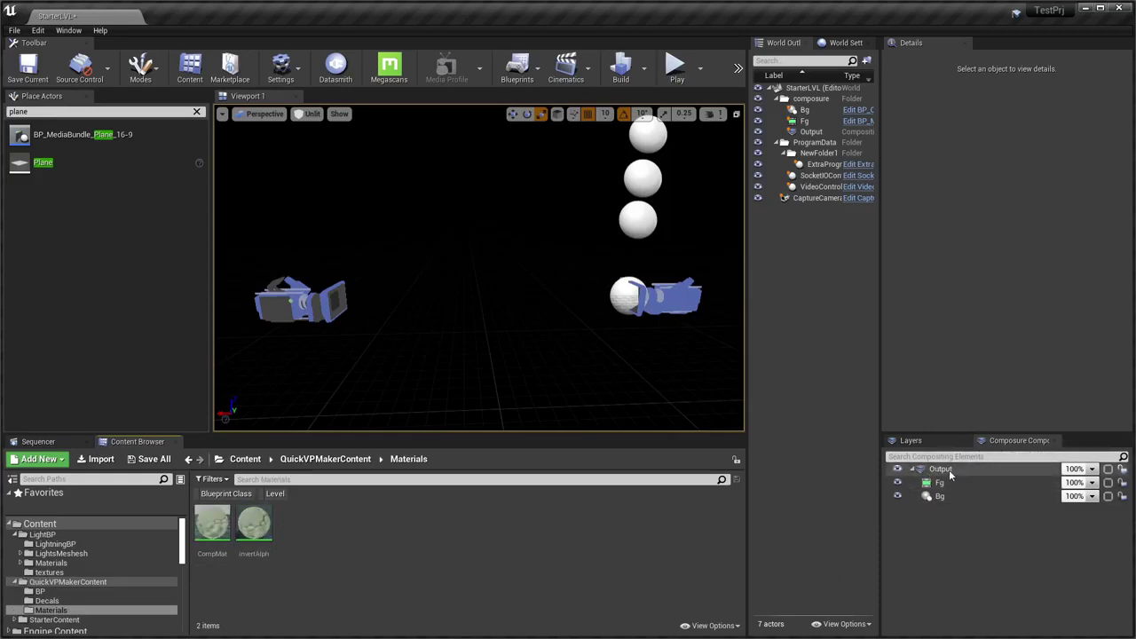
Select the Output, Fg and Bg compositing elements in turn
{"action": "left_click", "coordinate": [955, 471]}
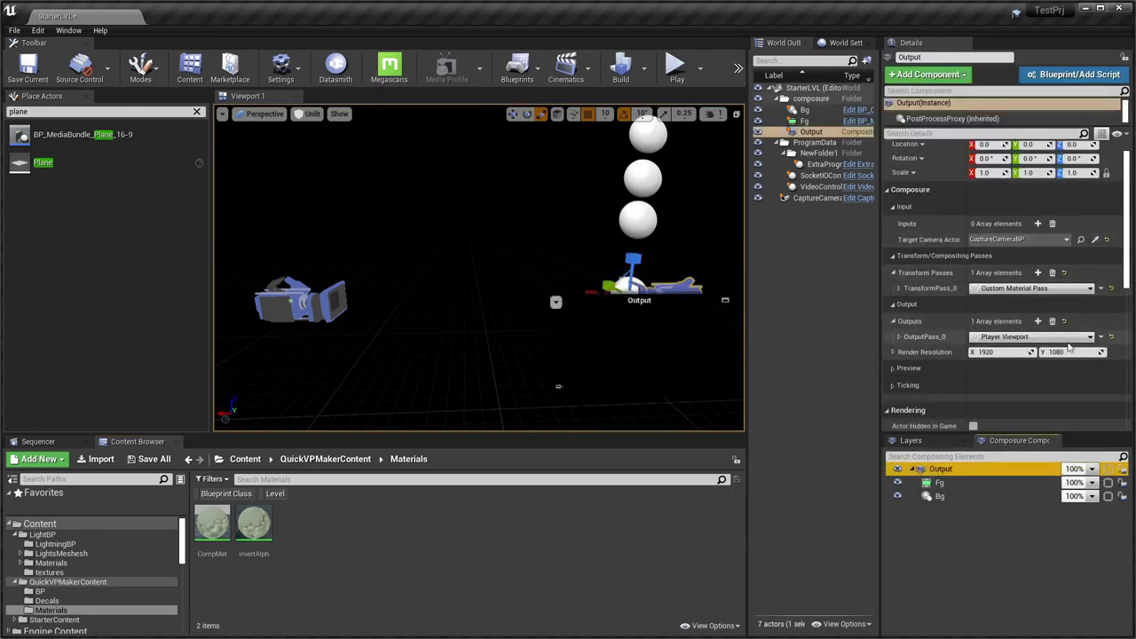
{"action": "left_click", "coordinate": [957, 484]}
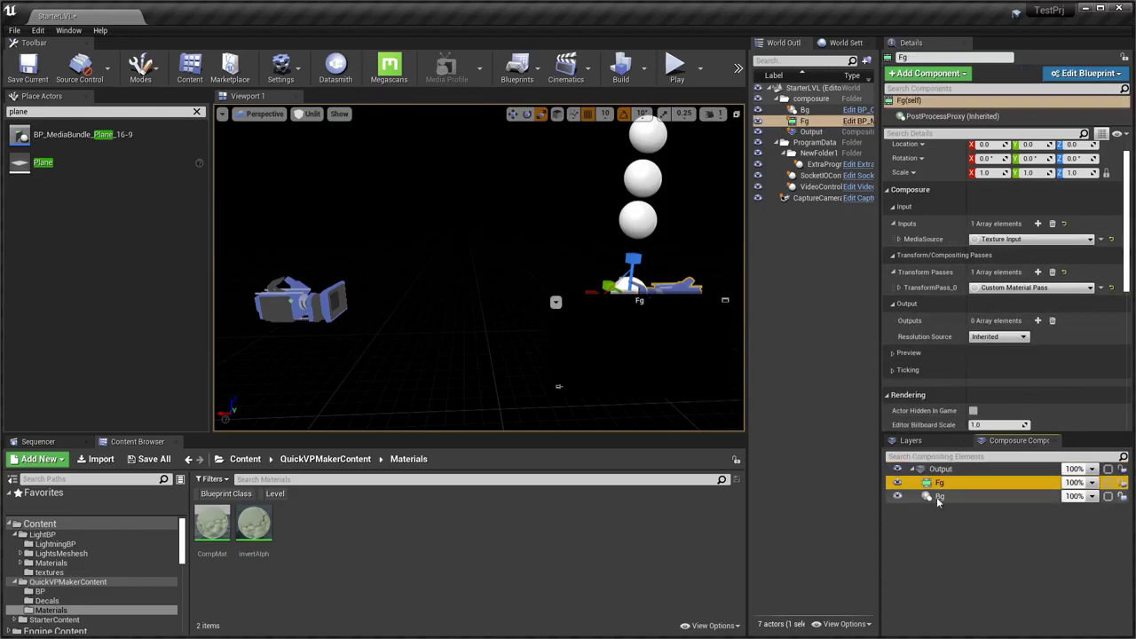
{"action": "left_click", "coordinate": [947, 498]}
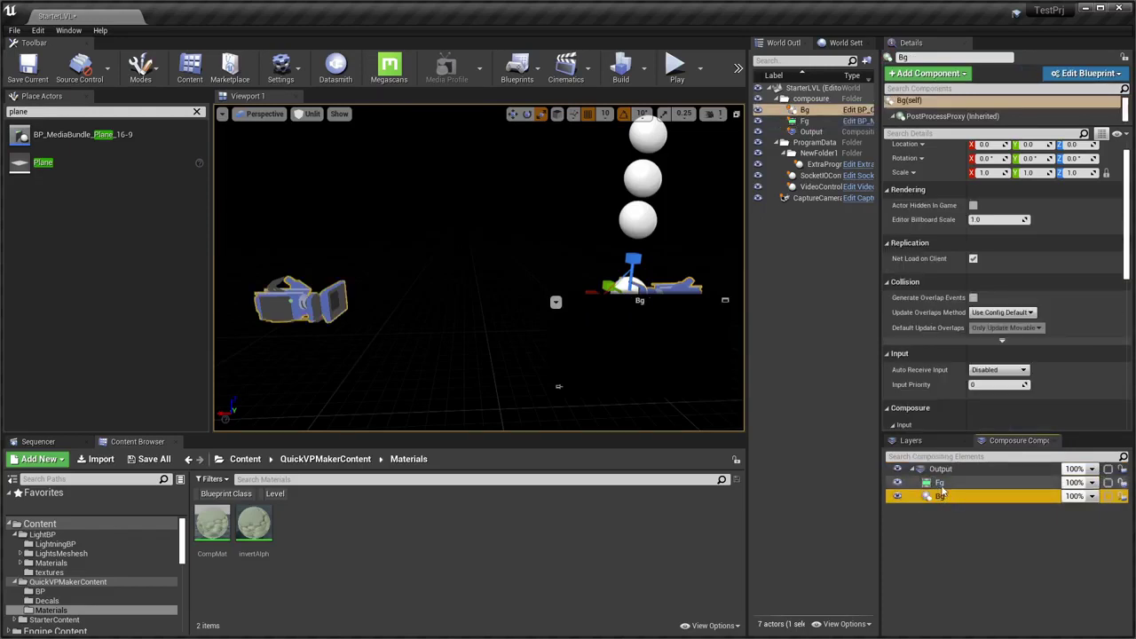
{"action": "left_click", "coordinate": [947, 468]}
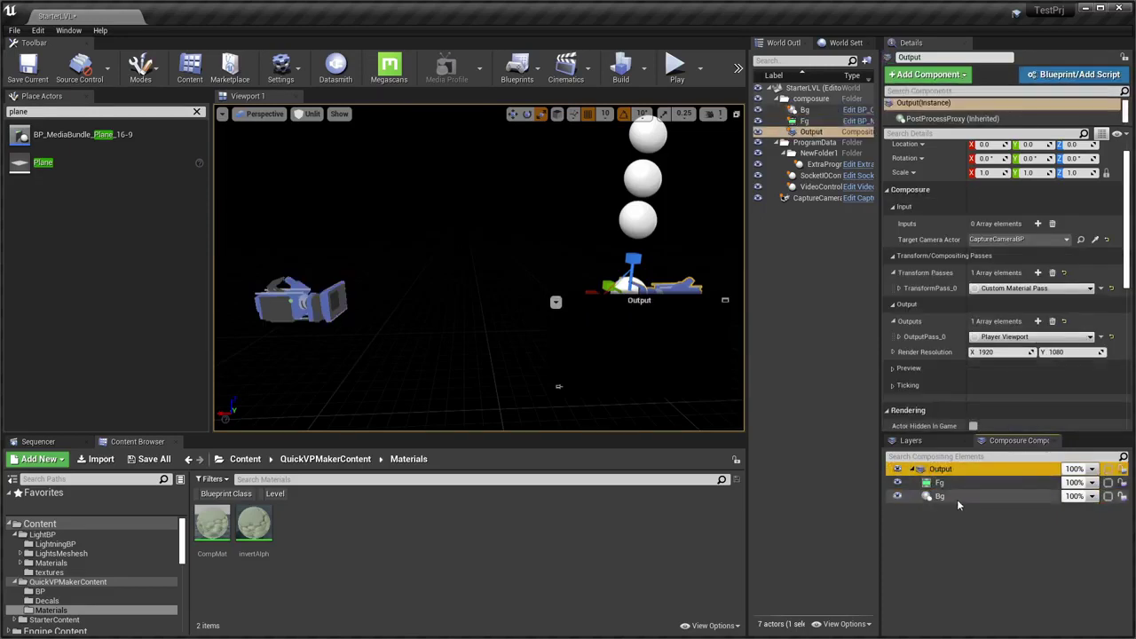
{"action": "left_click", "coordinate": [946, 483]}
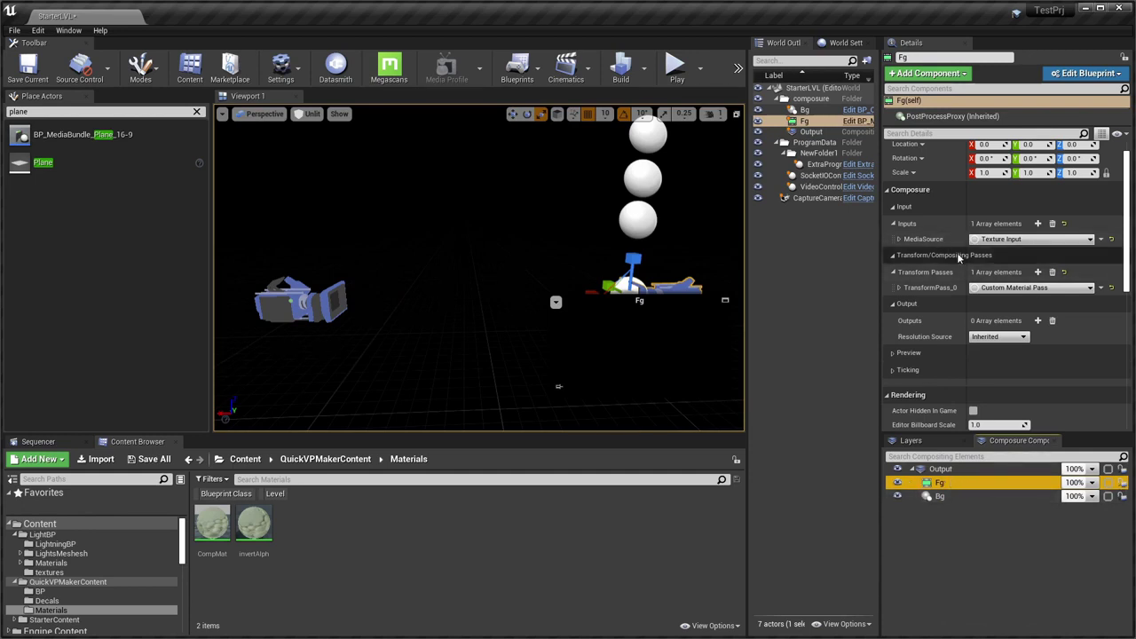
Inspect Fg's MediaSource input type and its TransformPass_0 InvertAlpha material, then select Bg
{"action": "left_click", "coordinate": [898, 239]}
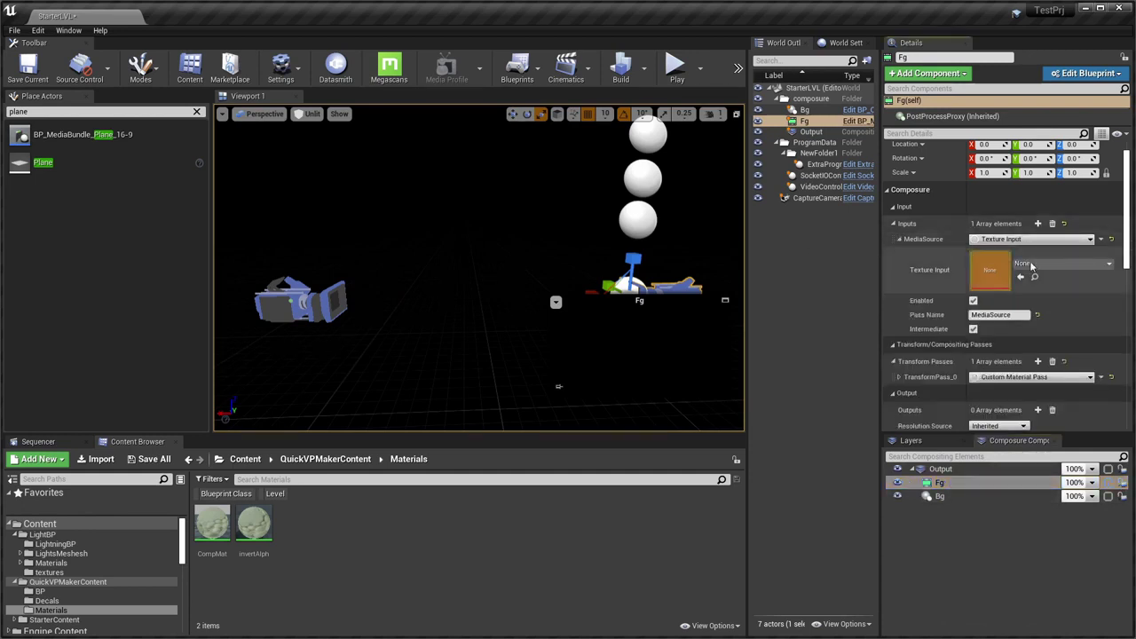
{"action": "left_click", "coordinate": [899, 240]}
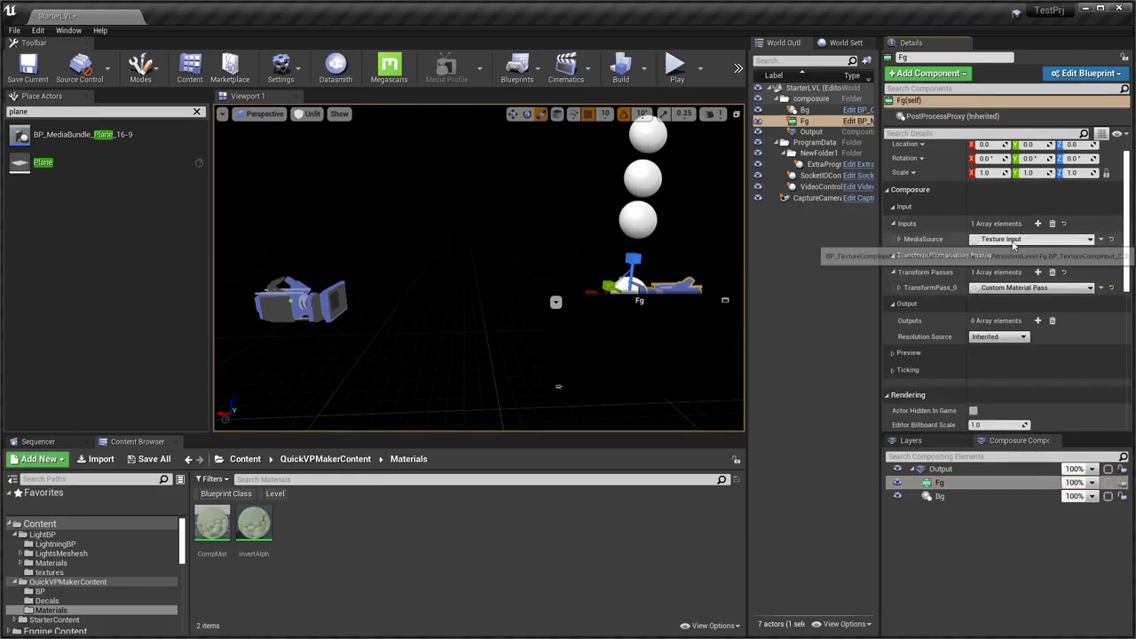
{"action": "left_click", "coordinate": [1029, 239]}
{"action": "left_click", "coordinate": [929, 589]}
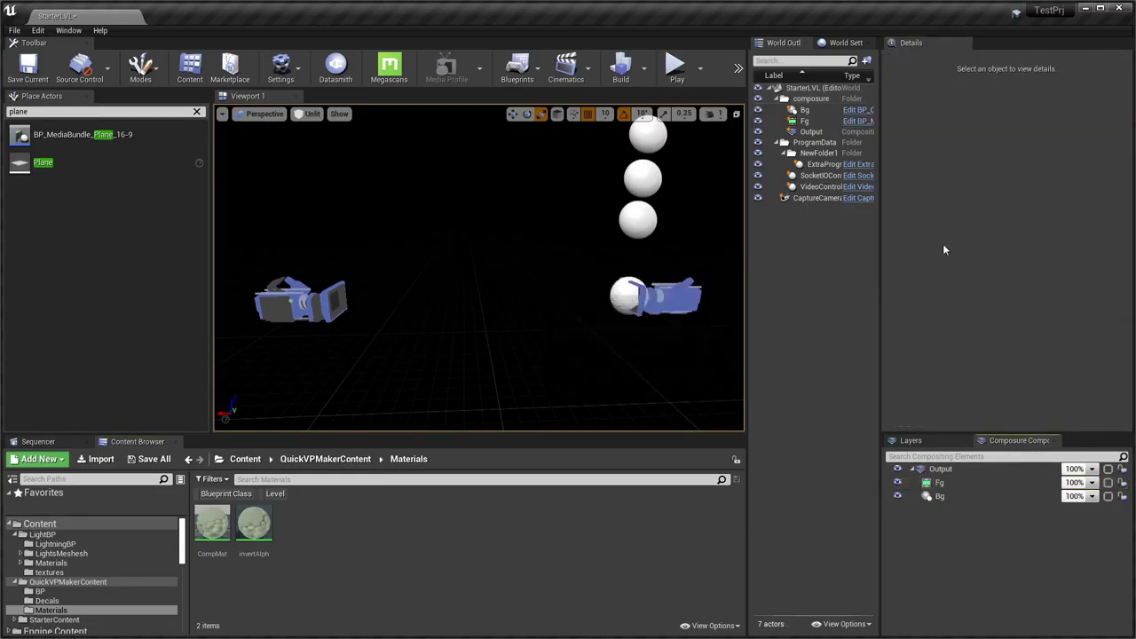
{"action": "left_click", "coordinate": [941, 483]}
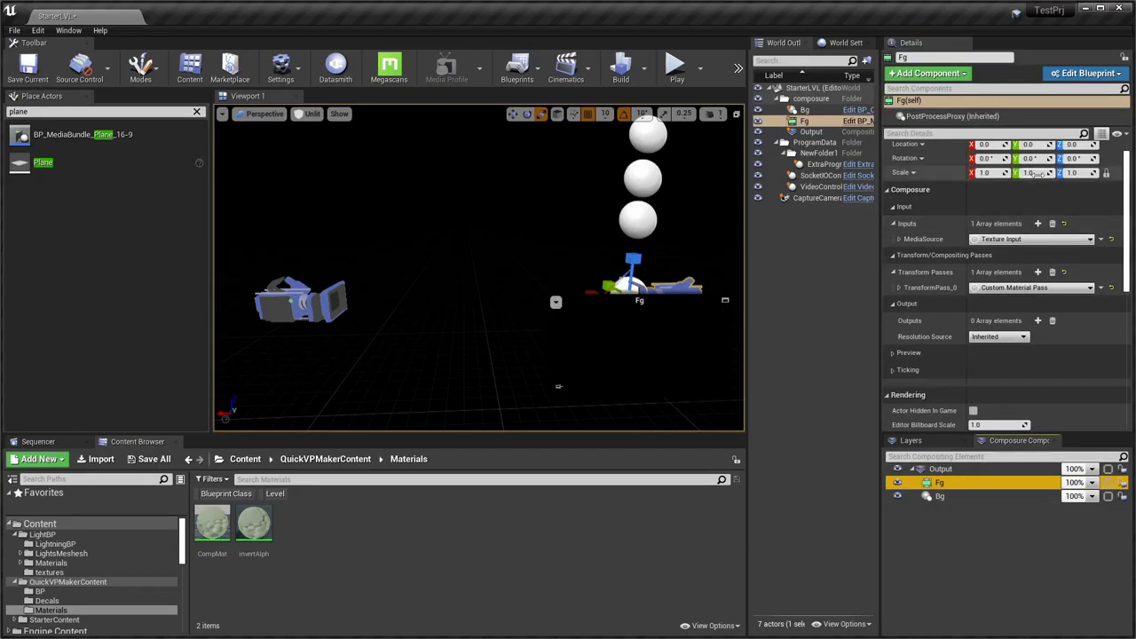
{"action": "left_click", "coordinate": [898, 287]}
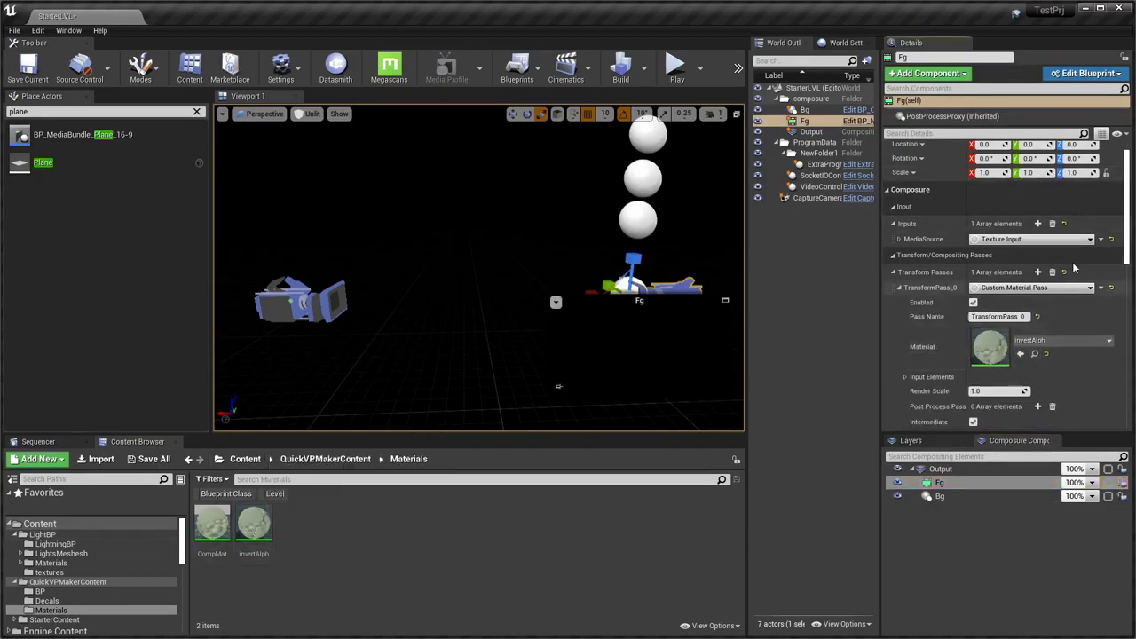
{"action": "left_click", "coordinate": [897, 288]}
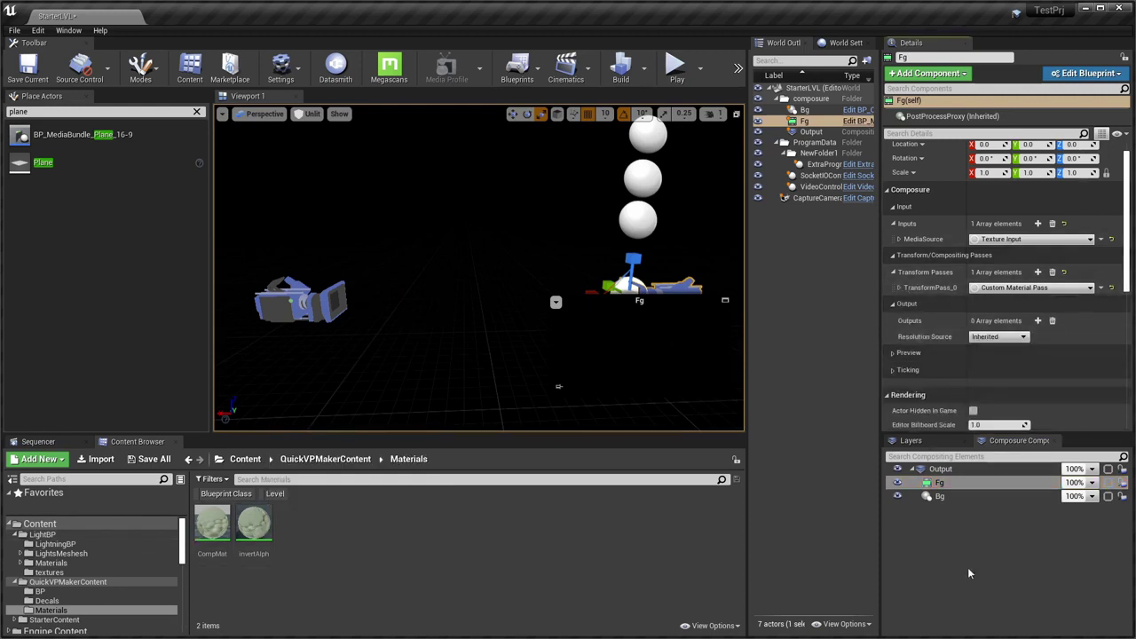
{"action": "left_click", "coordinate": [955, 502]}
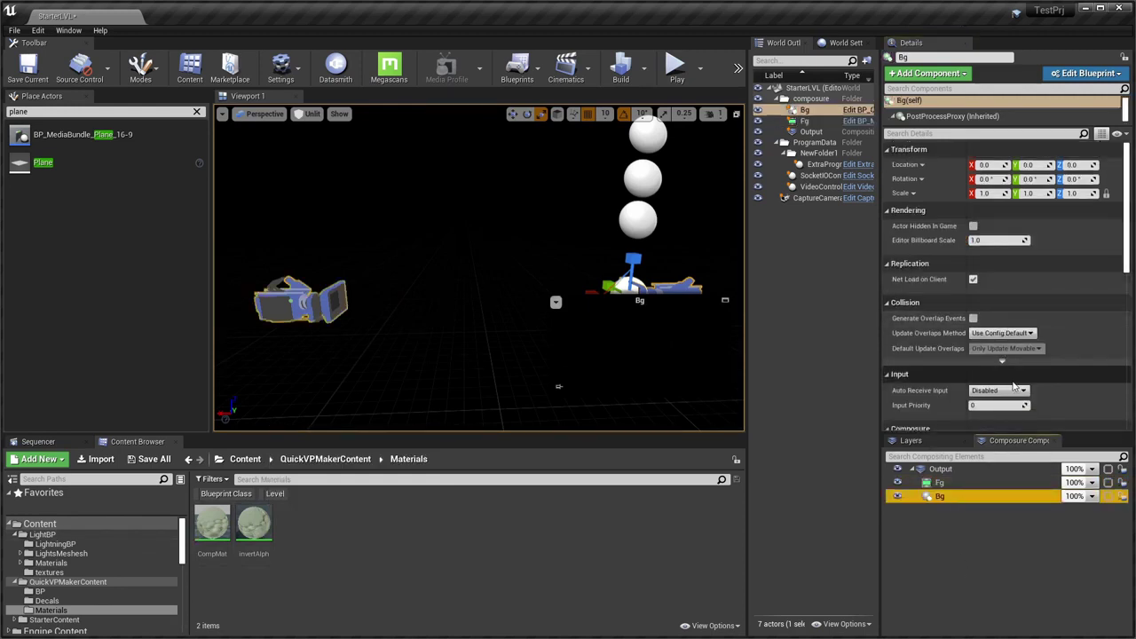
In the Layers list, delete movable_llight.2 and select the remaining Actors layer
{"action": "scroll", "coordinate": [1013, 385], "scroll_direction": "down", "scroll_amount": 1}
{"action": "scroll", "coordinate": [909, 351], "scroll_direction": "down", "scroll_amount": 1}
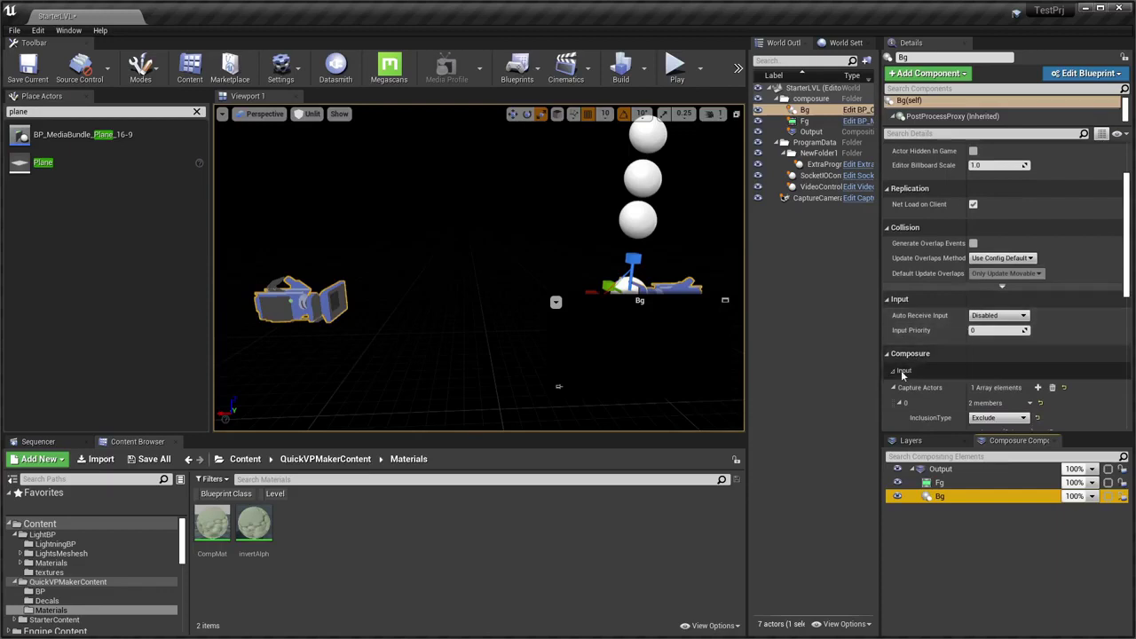
{"action": "scroll", "coordinate": [917, 278], "scroll_direction": "down", "scroll_amount": 1}
{"action": "scroll", "coordinate": [952, 330], "scroll_direction": "down", "scroll_amount": 1}
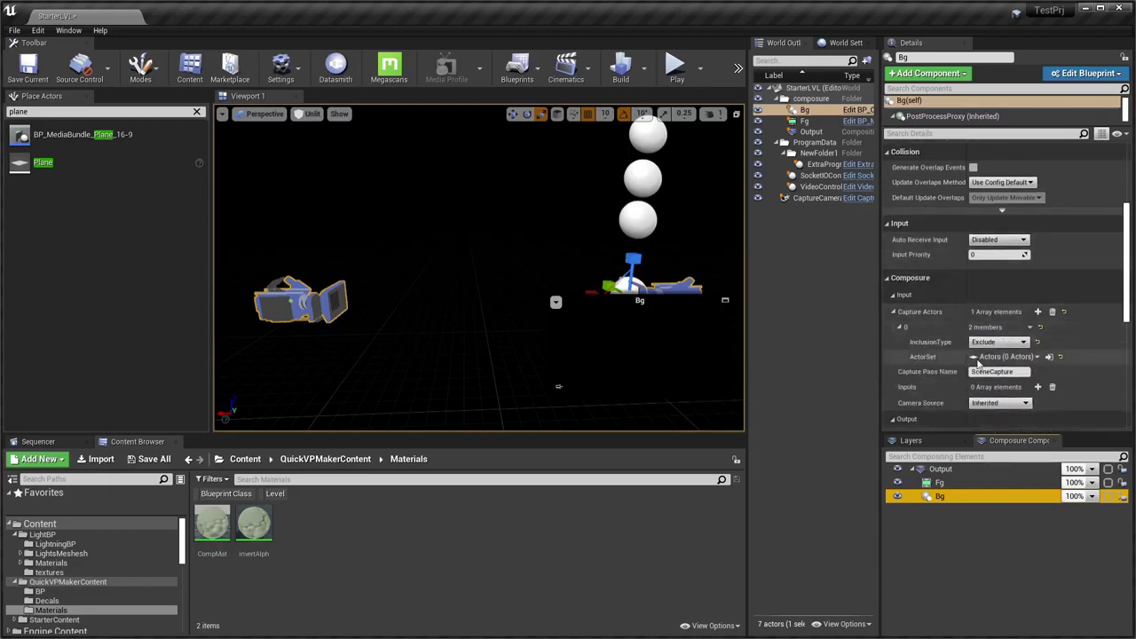
{"action": "left_click", "coordinate": [914, 441]}
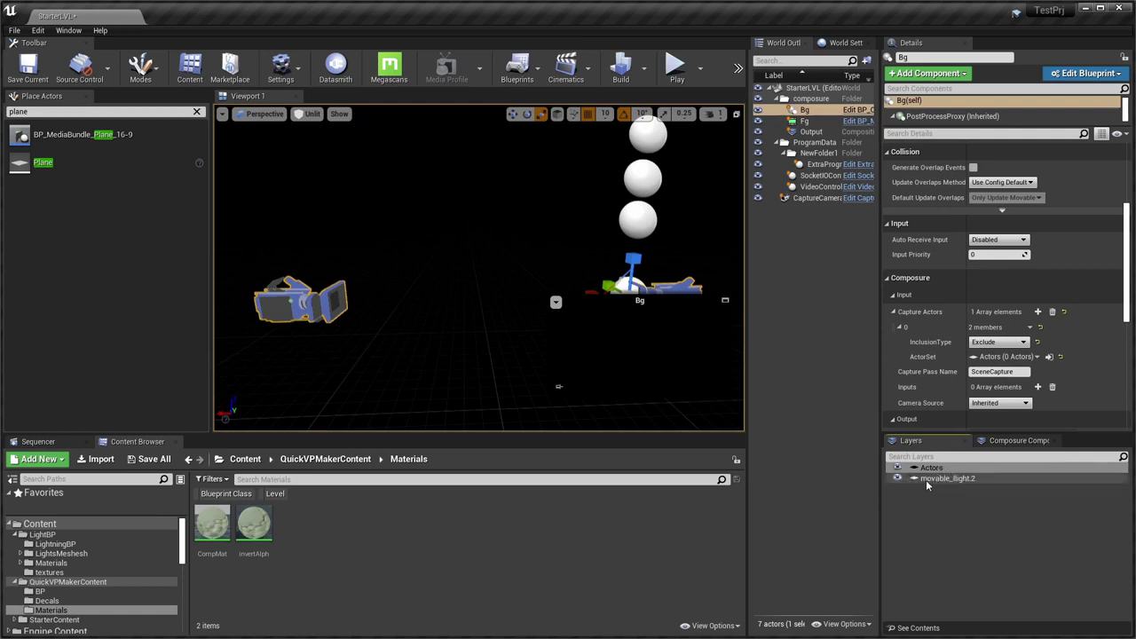
{"action": "left_click", "coordinate": [970, 480]}
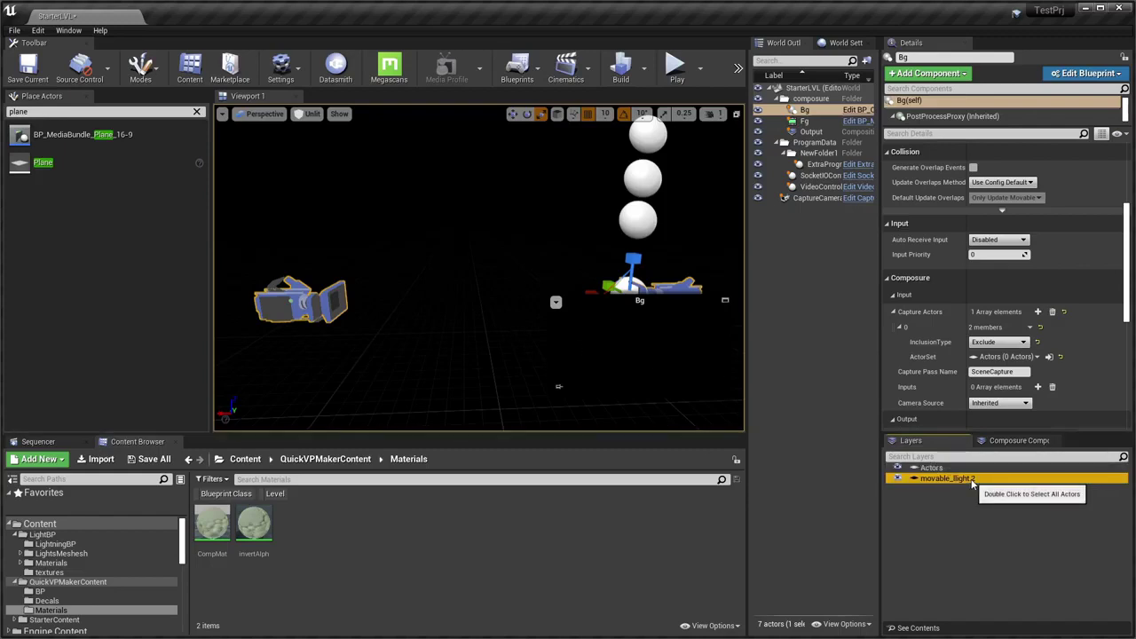
{"action": "key", "text": "Delete"}
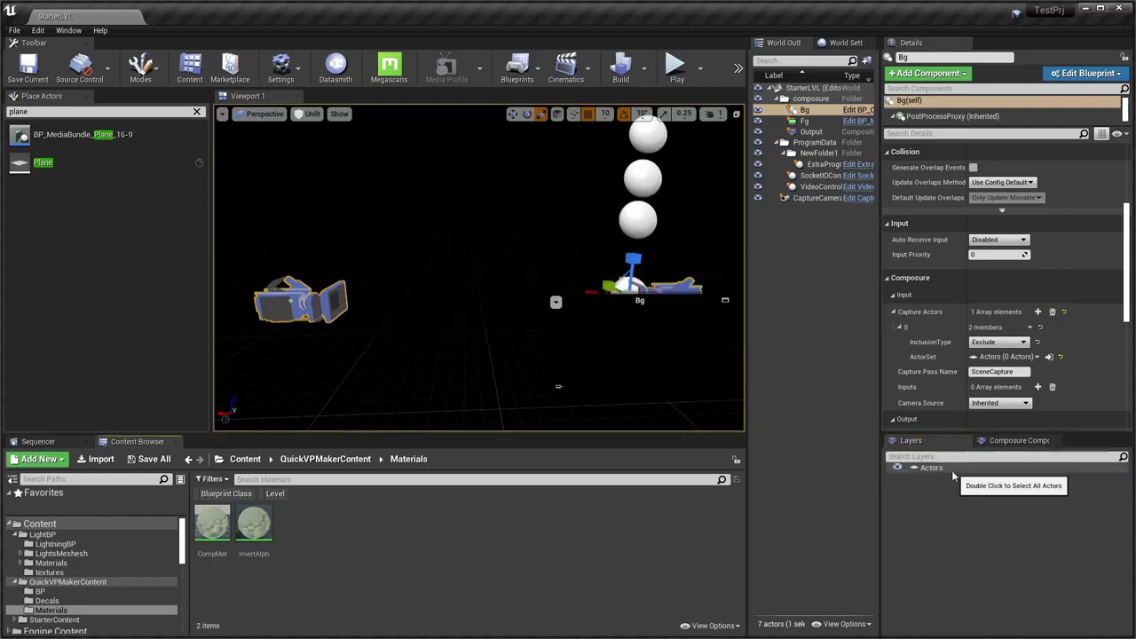
{"action": "left_click", "coordinate": [930, 467]}
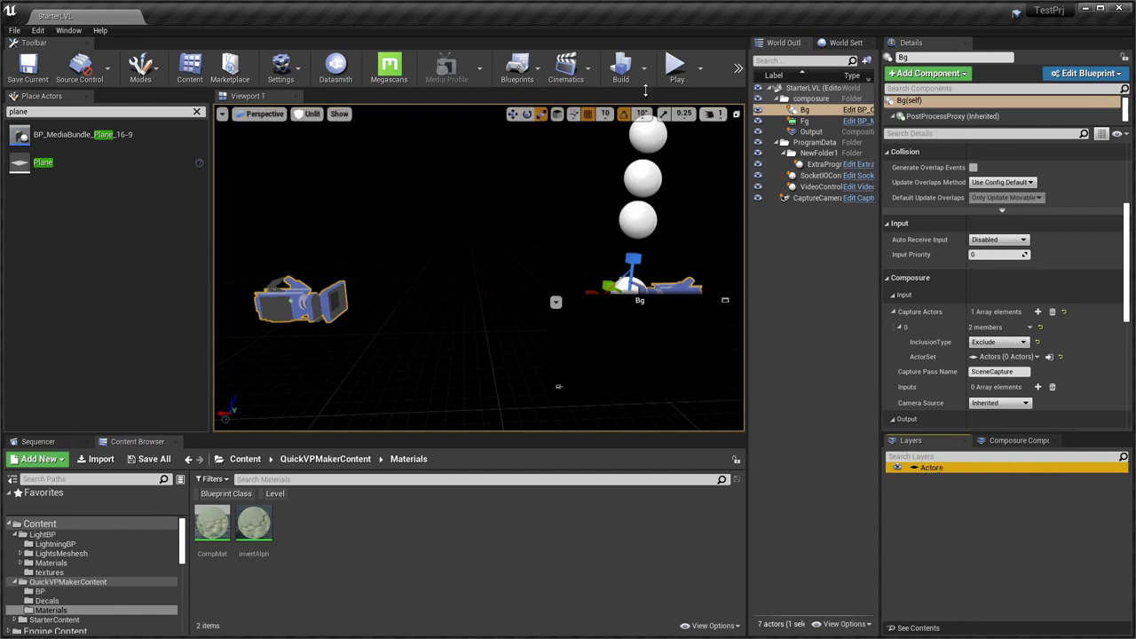
{"action": "right_click_drag", "start_coordinate": [468, 310], "coordinate": [467, 307]}
Clear the selection, show the BP folder blueprints and open World Settings
{"action": "left_click", "coordinate": [467, 309]}
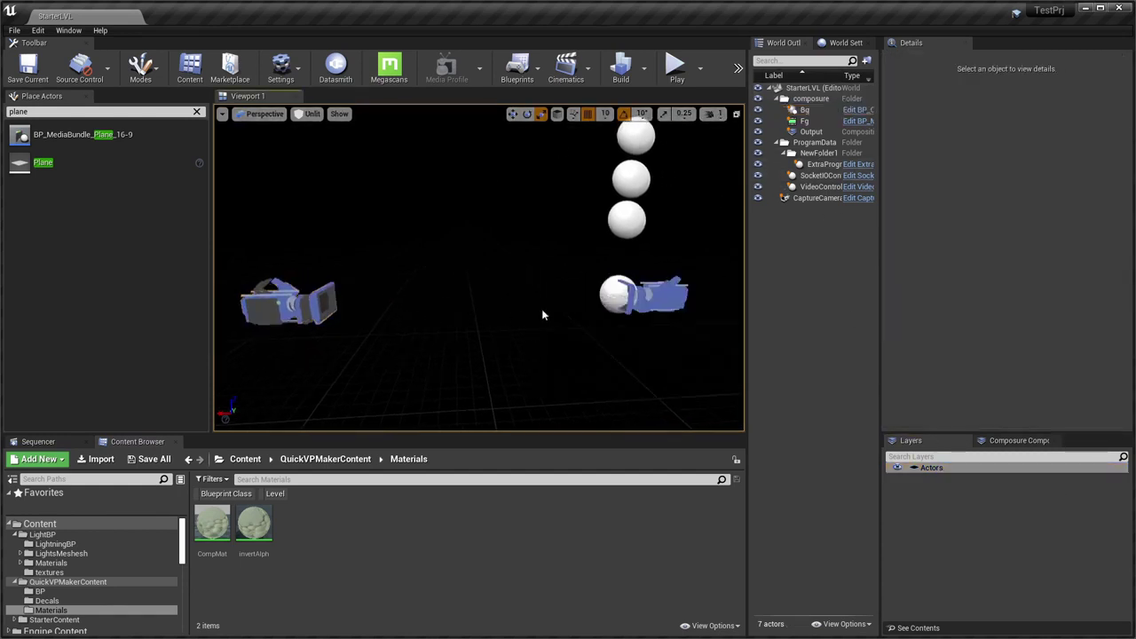
{"action": "left_click", "coordinate": [40, 591]}
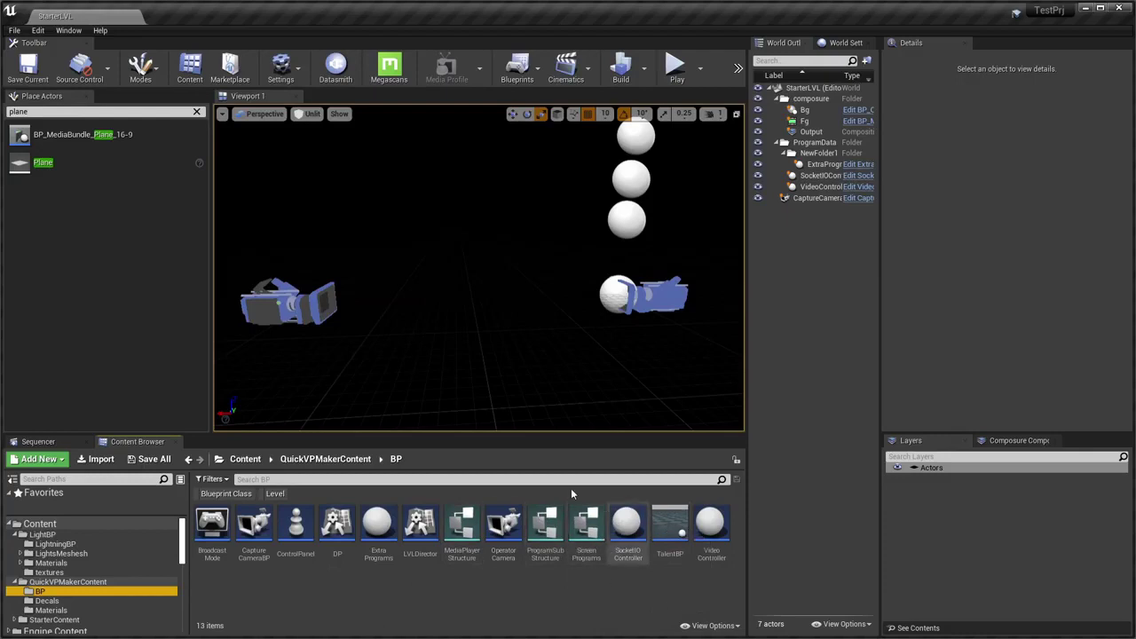
{"action": "left_click", "coordinate": [839, 45]}
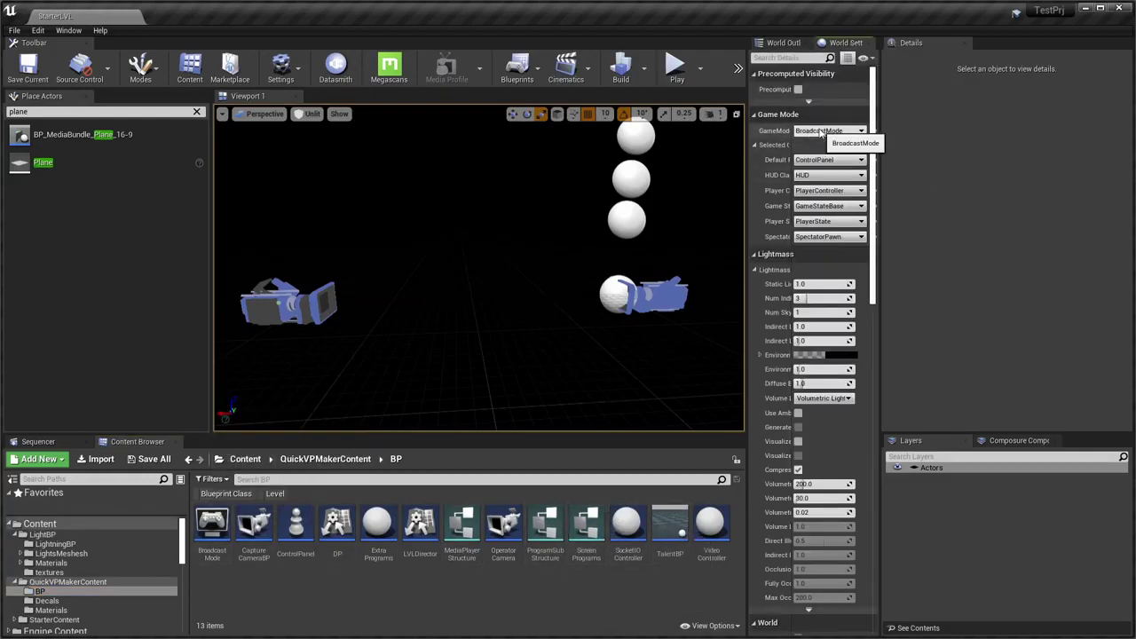
Open the BroadcastMode blueprint graph, scroll through it, then close it
{"action": "double_click", "coordinate": [212, 525]}
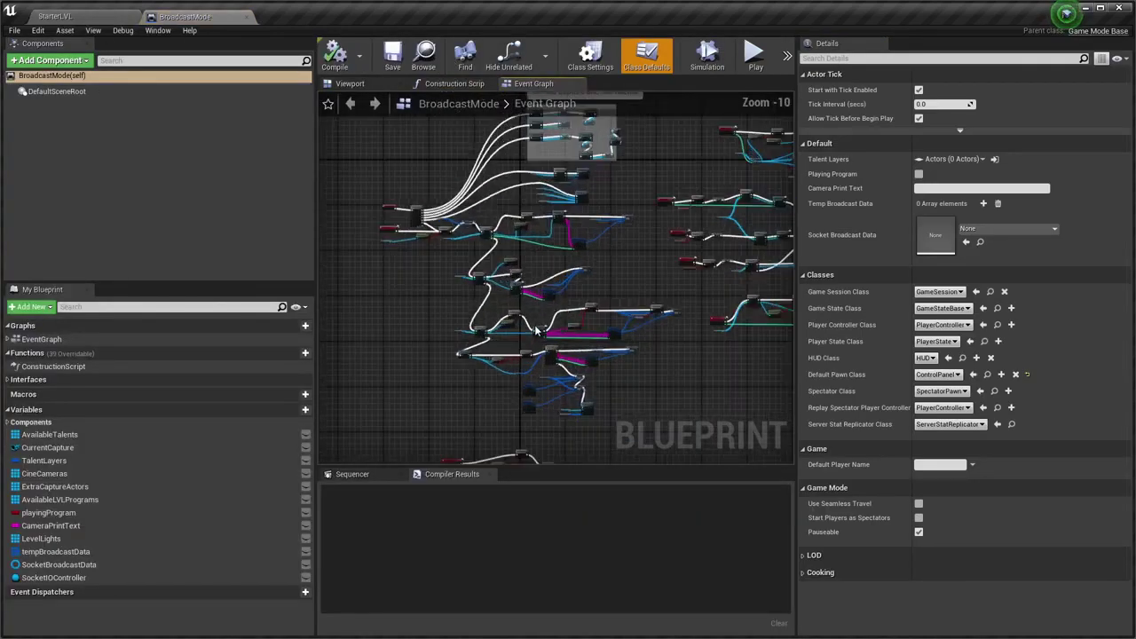
{"action": "scroll", "coordinate": [621, 391], "scroll_direction": "up", "scroll_amount": 3}
{"action": "scroll", "coordinate": [621, 393], "scroll_direction": "down", "scroll_amount": 3}
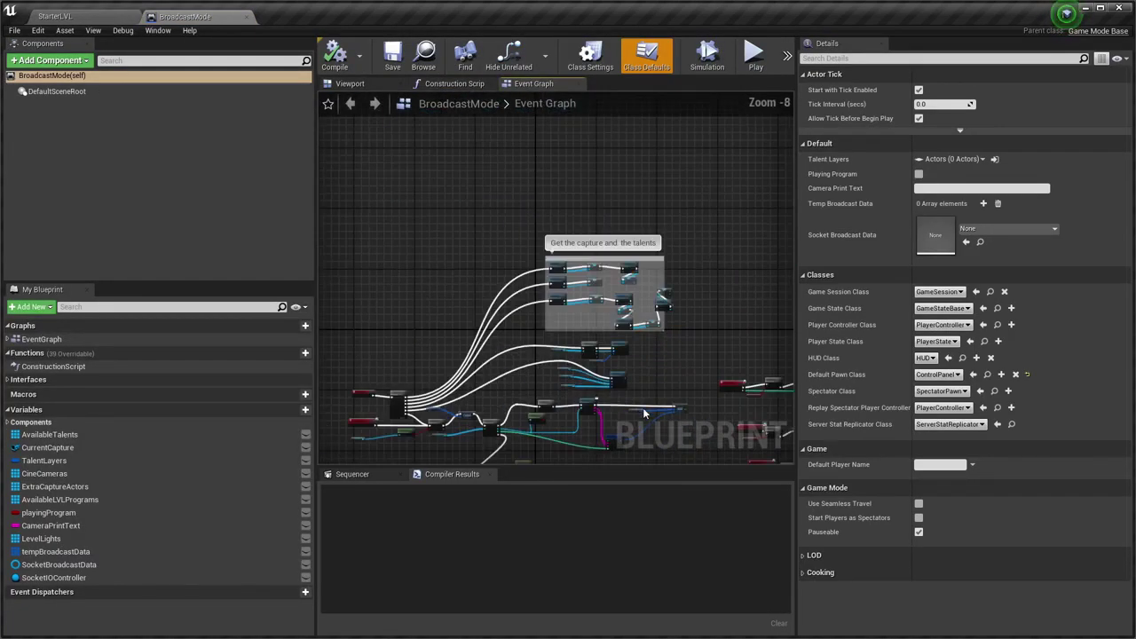
{"action": "scroll", "coordinate": [643, 407], "scroll_direction": "up", "scroll_amount": 2}
{"action": "scroll", "coordinate": [433, 311], "scroll_direction": "down", "scroll_amount": 2}
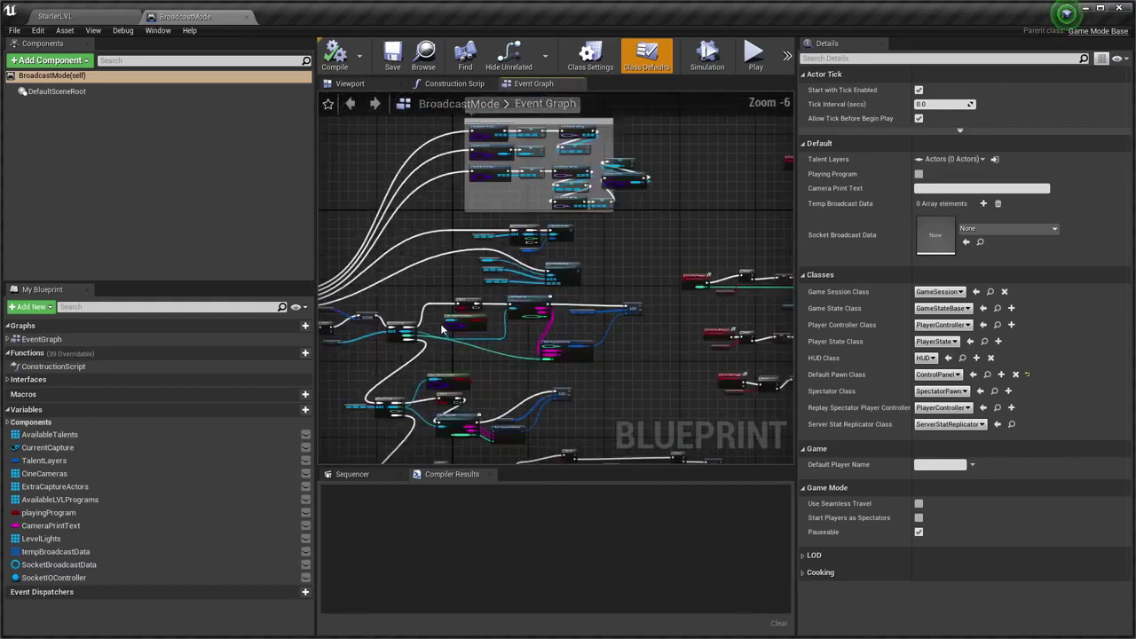
{"action": "middle_click", "coordinate": [179, 16]}
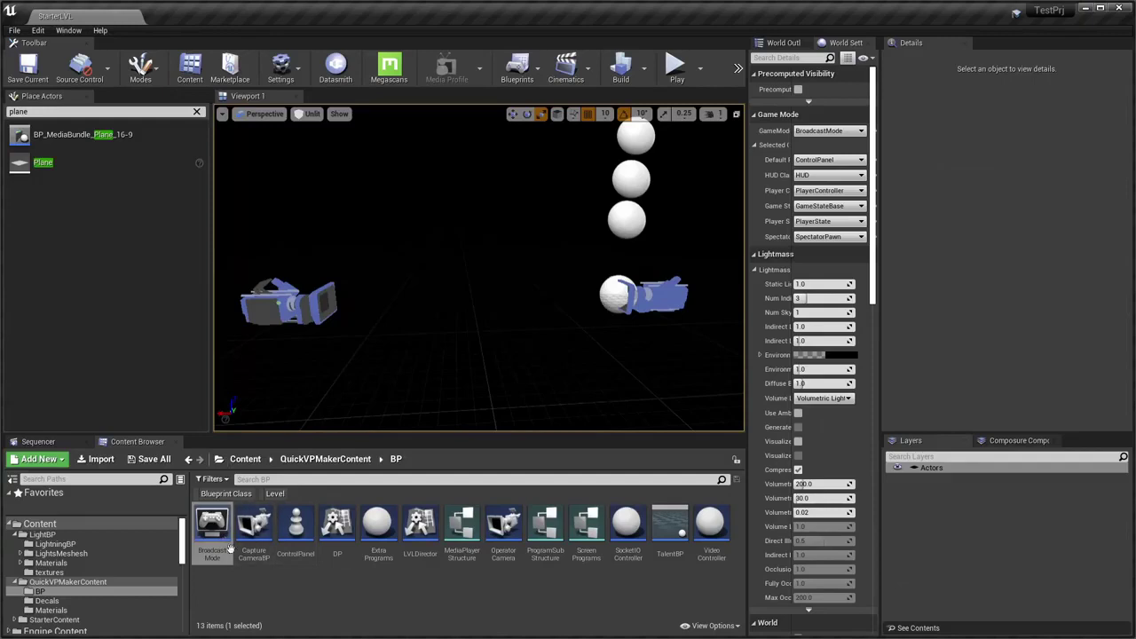
Select the CaptureCameraBP in the viewport and bring back the World Outliner
{"action": "right_click_drag", "start_coordinate": [479, 266], "coordinate": [417, 266]}
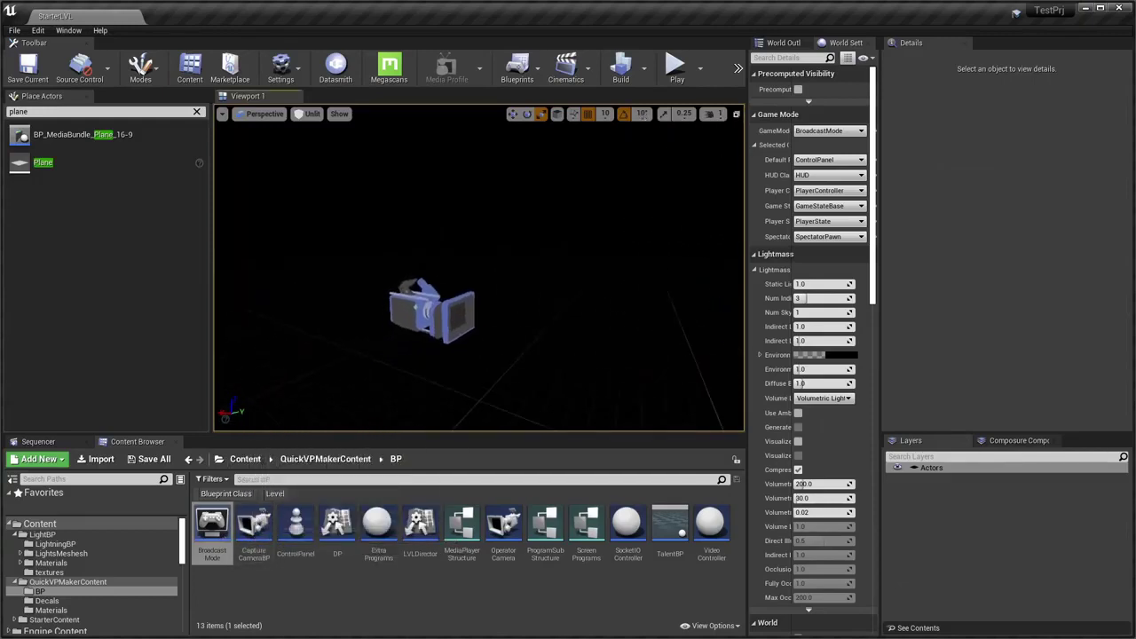
{"action": "scroll", "coordinate": [390, 293], "scroll_direction": "up", "scroll_amount": 2}
{"action": "left_click", "coordinate": [390, 293]}
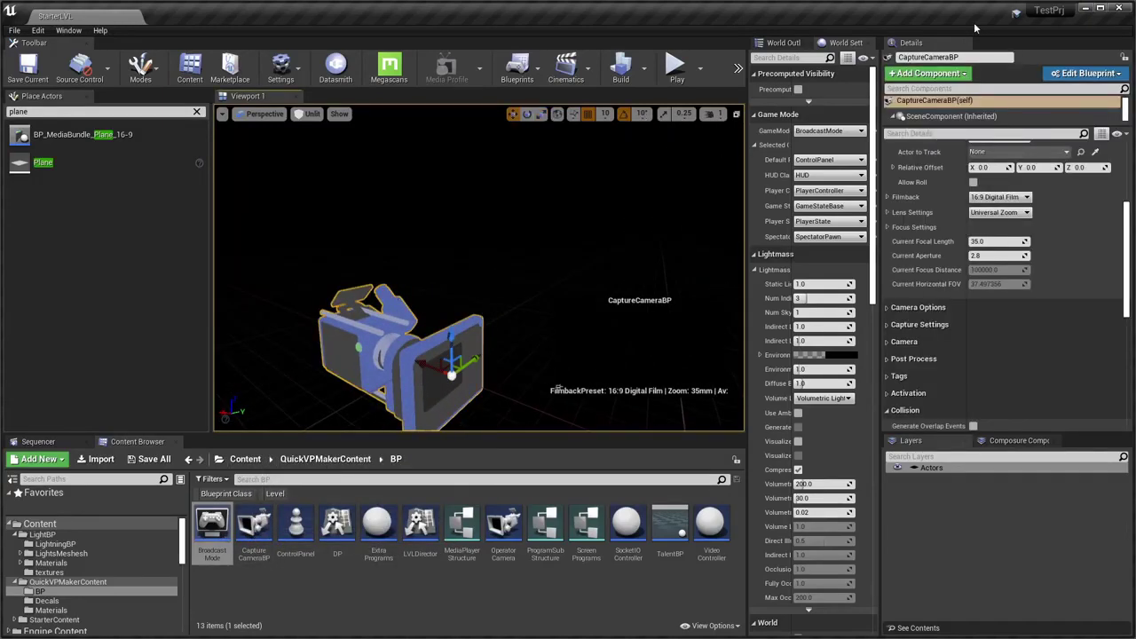
{"action": "left_click", "coordinate": [784, 42]}
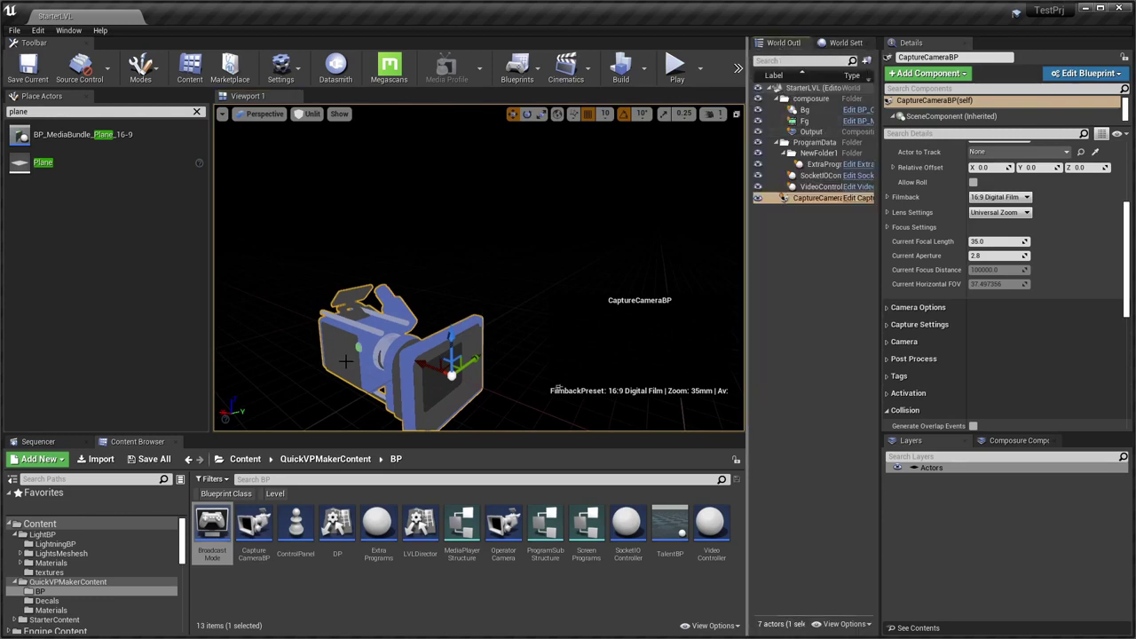
Glance at the Composure Compositing list, return to Layers, and select the ControlPanel asset
{"action": "right_click_drag", "start_coordinate": [421, 331], "coordinate": [337, 331]}
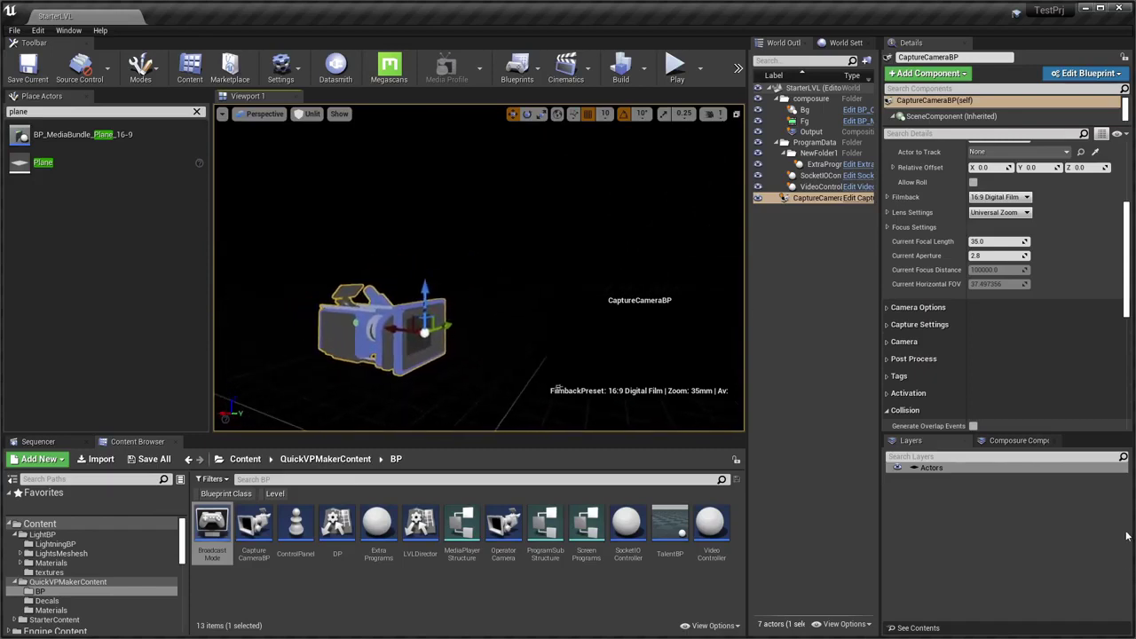
{"action": "left_click", "coordinate": [1006, 444]}
{"action": "left_click", "coordinate": [934, 441]}
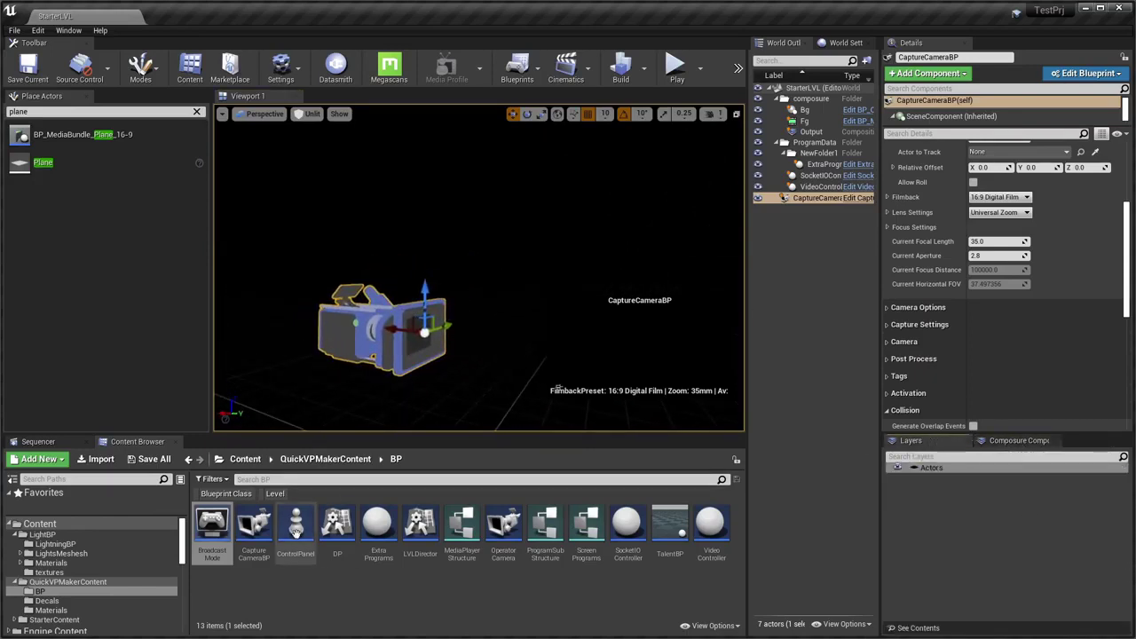
{"action": "left_click", "coordinate": [296, 531]}
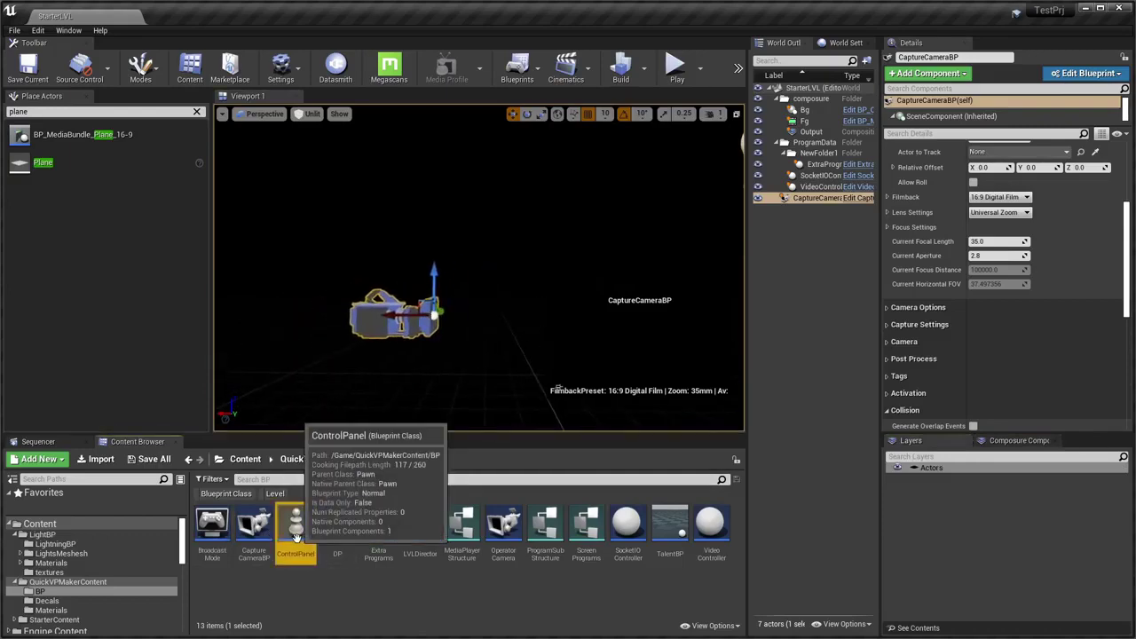
{"action": "double_click", "coordinate": [295, 531]}
{"action": "scroll", "coordinate": [552, 353], "scroll_direction": "down", "scroll_amount": 3}
{"action": "scroll", "coordinate": [553, 353], "scroll_direction": "up", "scroll_amount": 4}
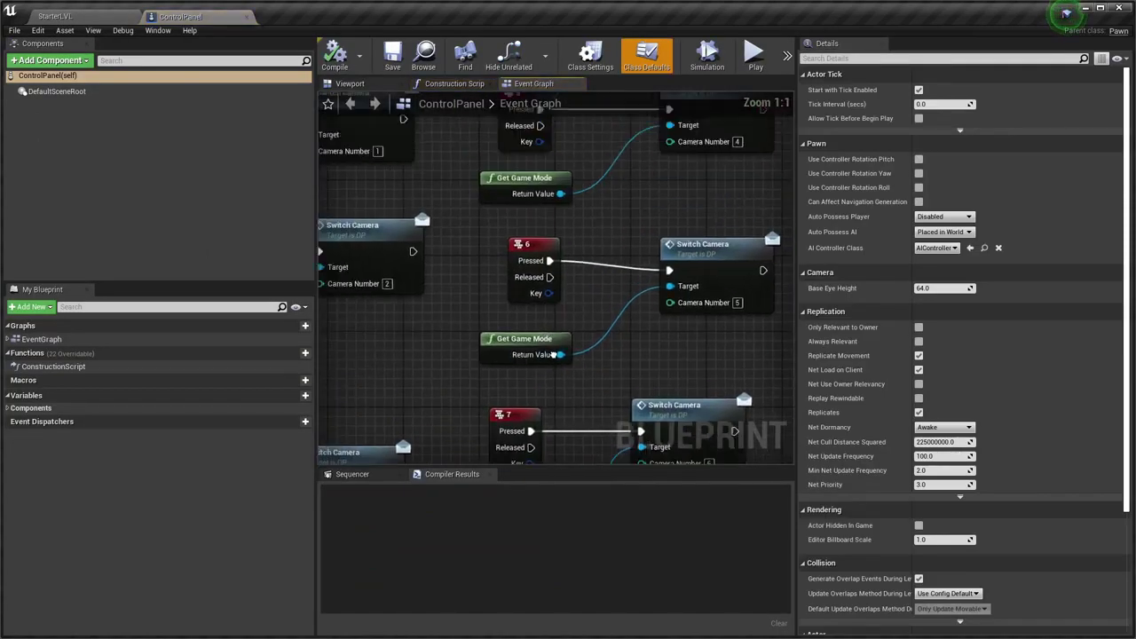
{"action": "scroll", "coordinate": [553, 353], "scroll_direction": "down", "scroll_amount": 2}
{"action": "scroll", "coordinate": [621, 284], "scroll_direction": "down", "scroll_amount": 5}
{"action": "scroll", "coordinate": [666, 287], "scroll_direction": "up", "scroll_amount": 4}
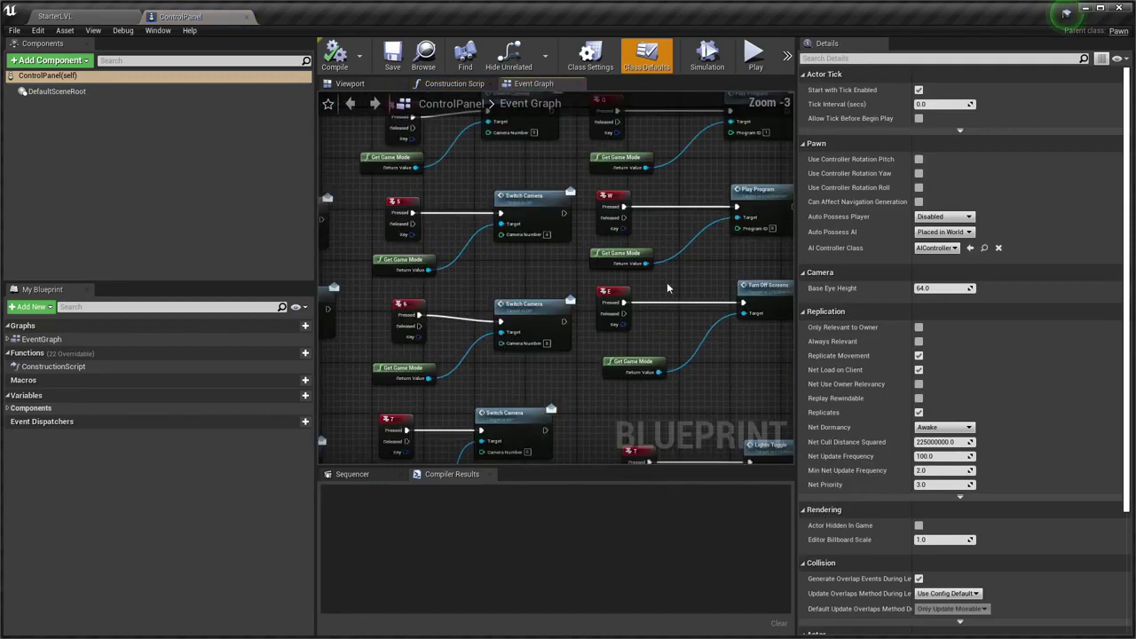
{"action": "scroll", "coordinate": [556, 284], "scroll_direction": "down", "scroll_amount": 2}
{"action": "scroll", "coordinate": [556, 284], "scroll_direction": "up", "scroll_amount": 5}
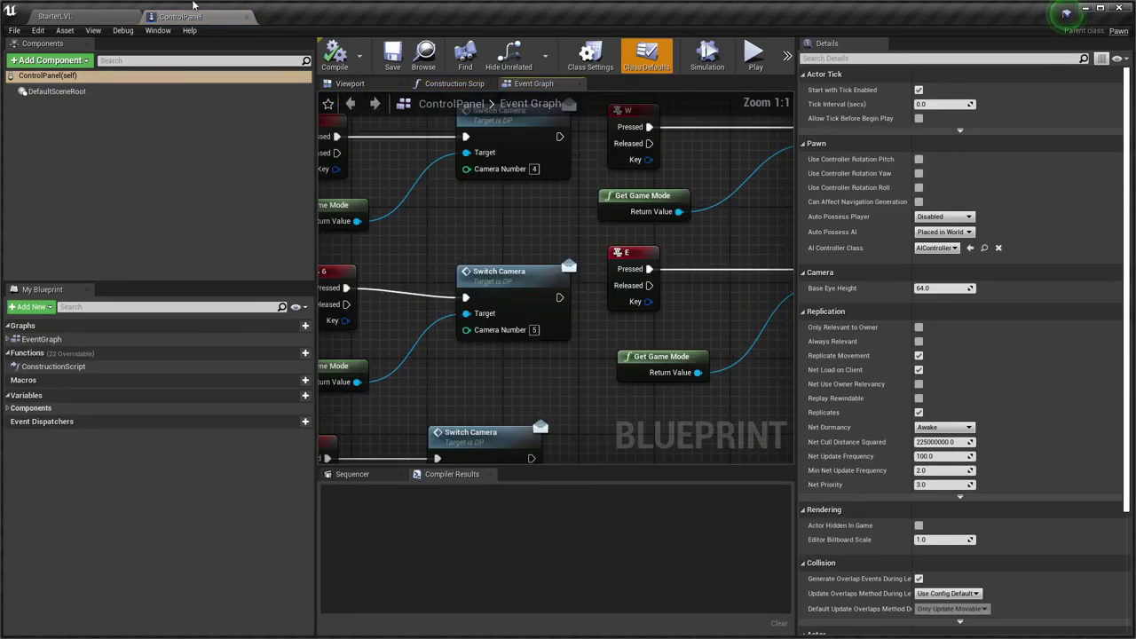
{"action": "left_click", "coordinate": [245, 16]}
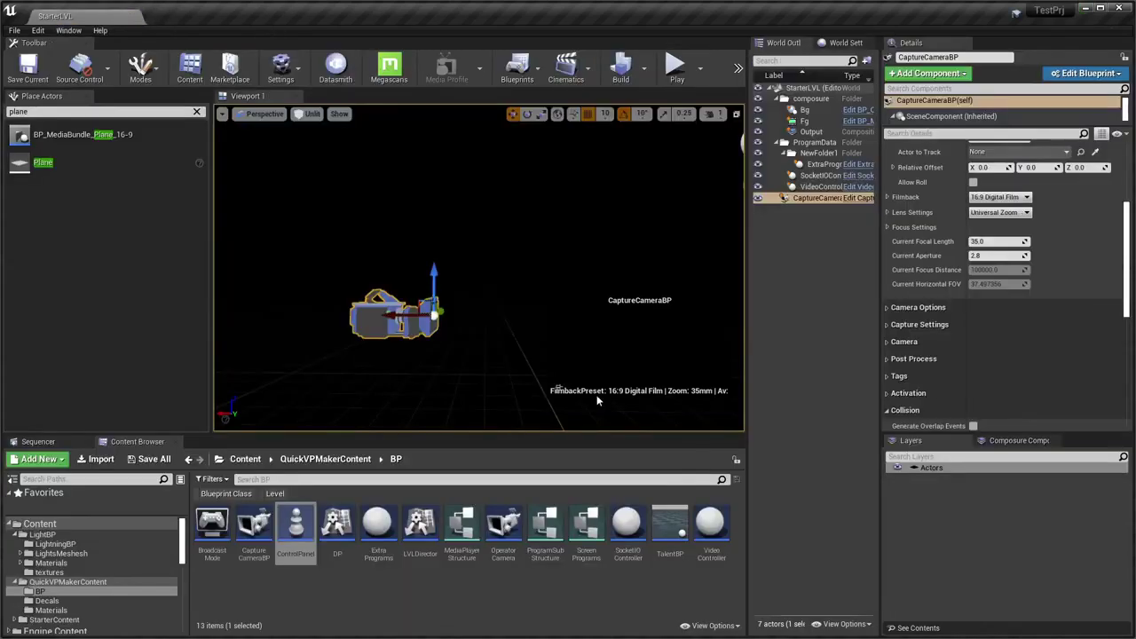
{"action": "double_click", "coordinate": [337, 528]}
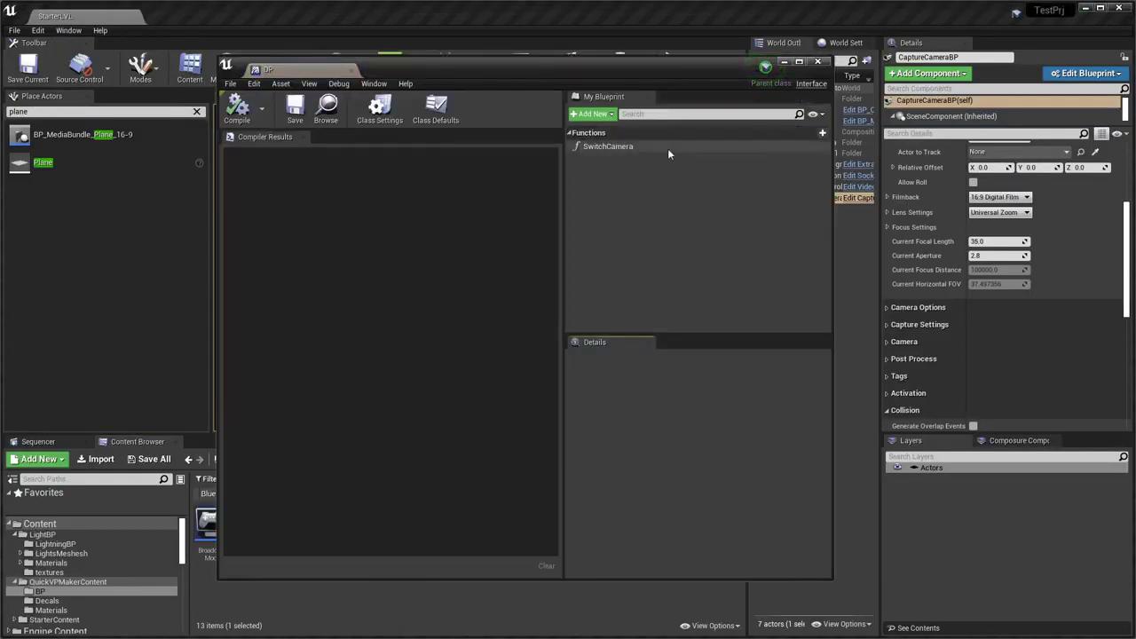
{"action": "key", "text": "ctrl+w"}
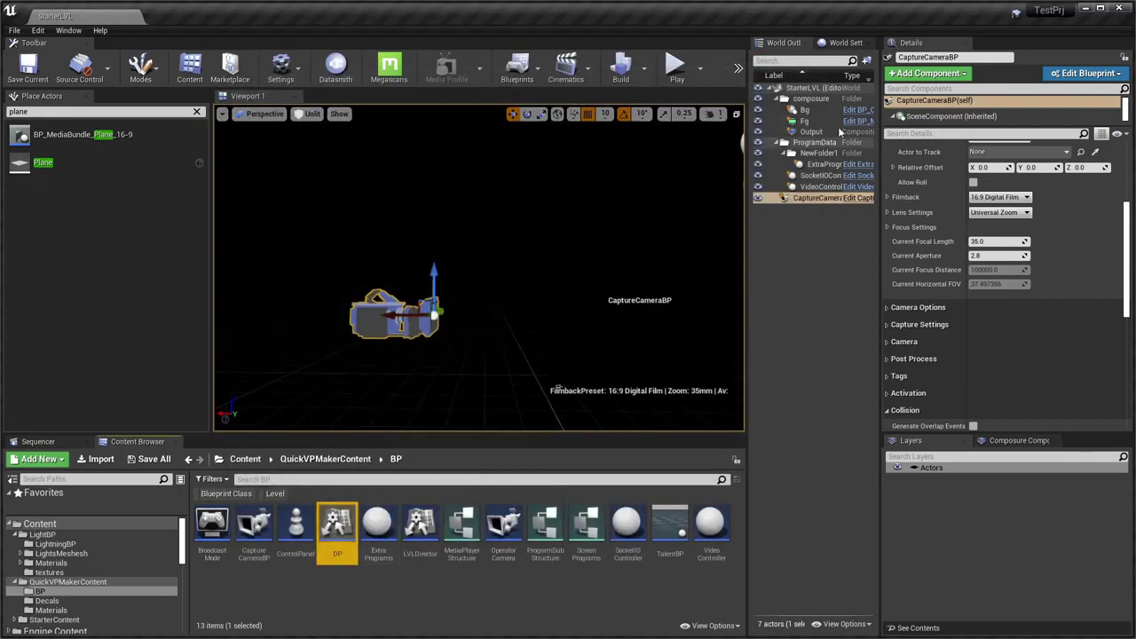
{"action": "left_click", "coordinate": [813, 167]}
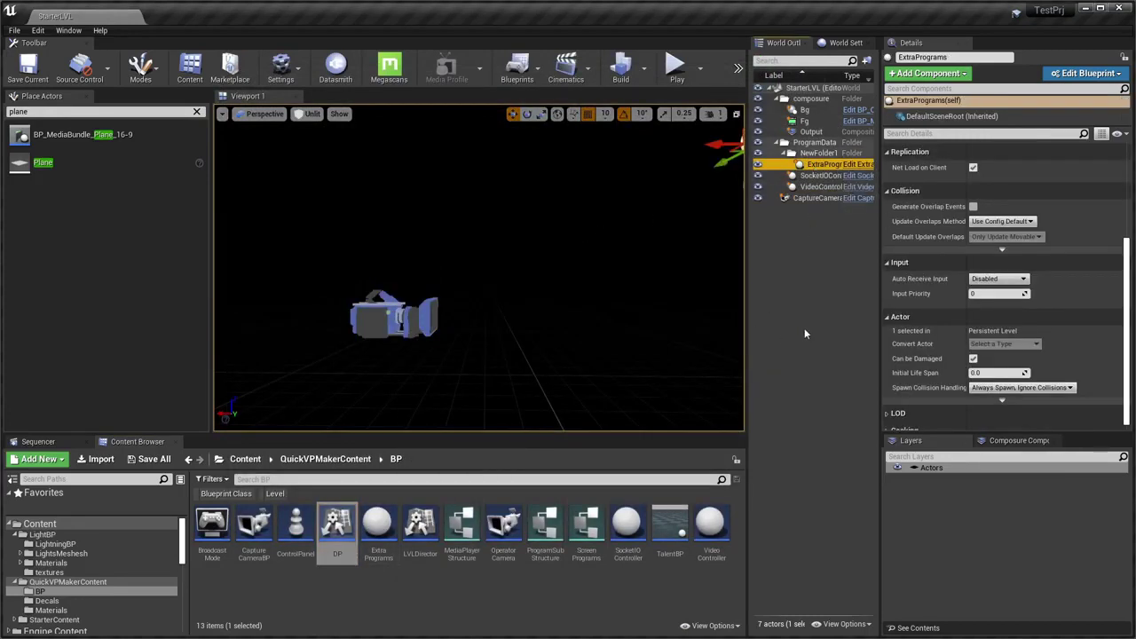
{"action": "key", "text": "f"}
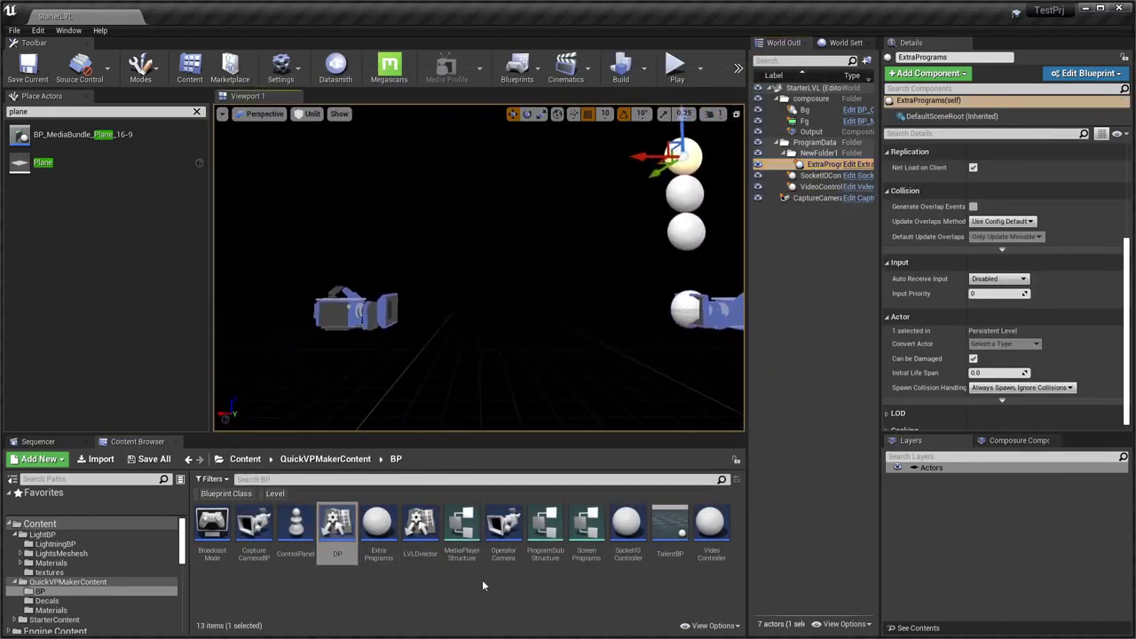
{"action": "double_click", "coordinate": [423, 532]}
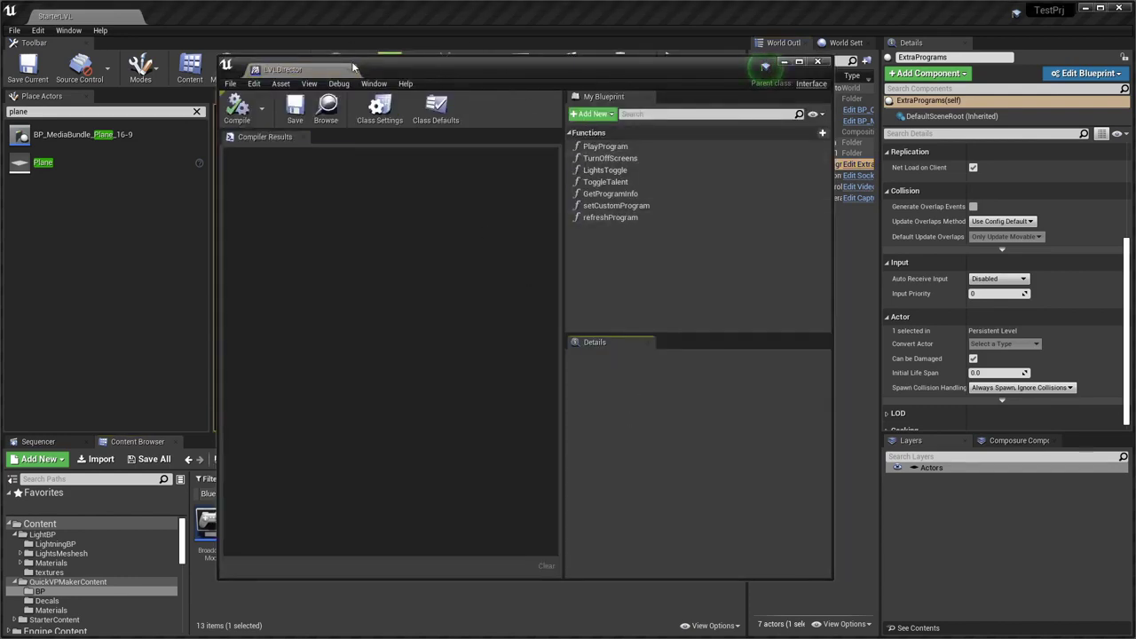
{"action": "left_click", "coordinate": [652, 633]}
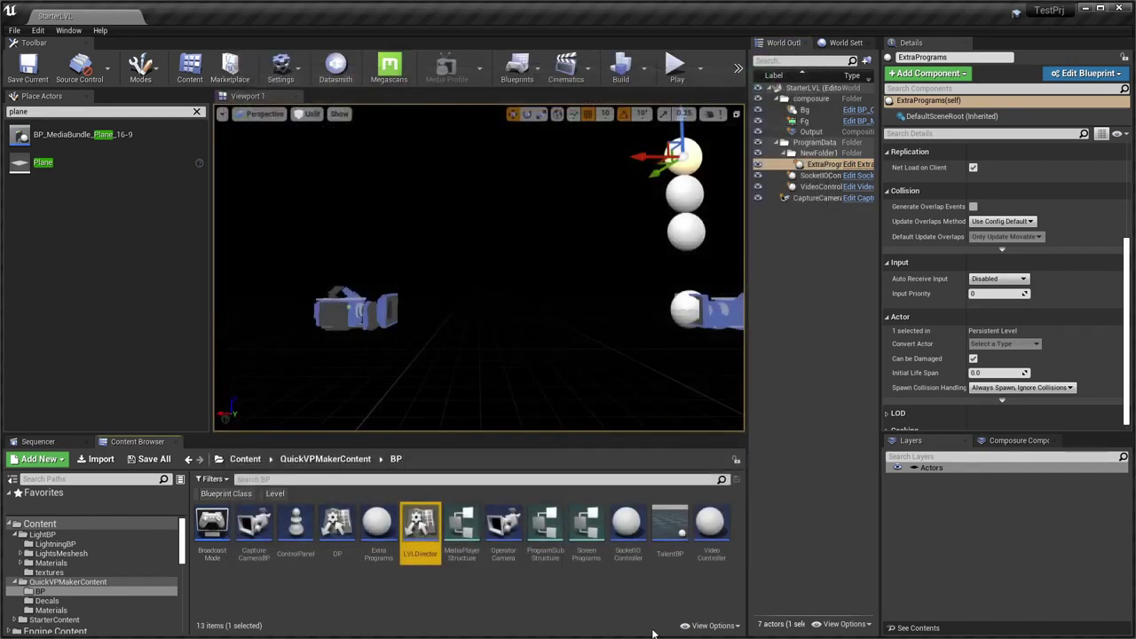
{"action": "left_click", "coordinate": [501, 531]}
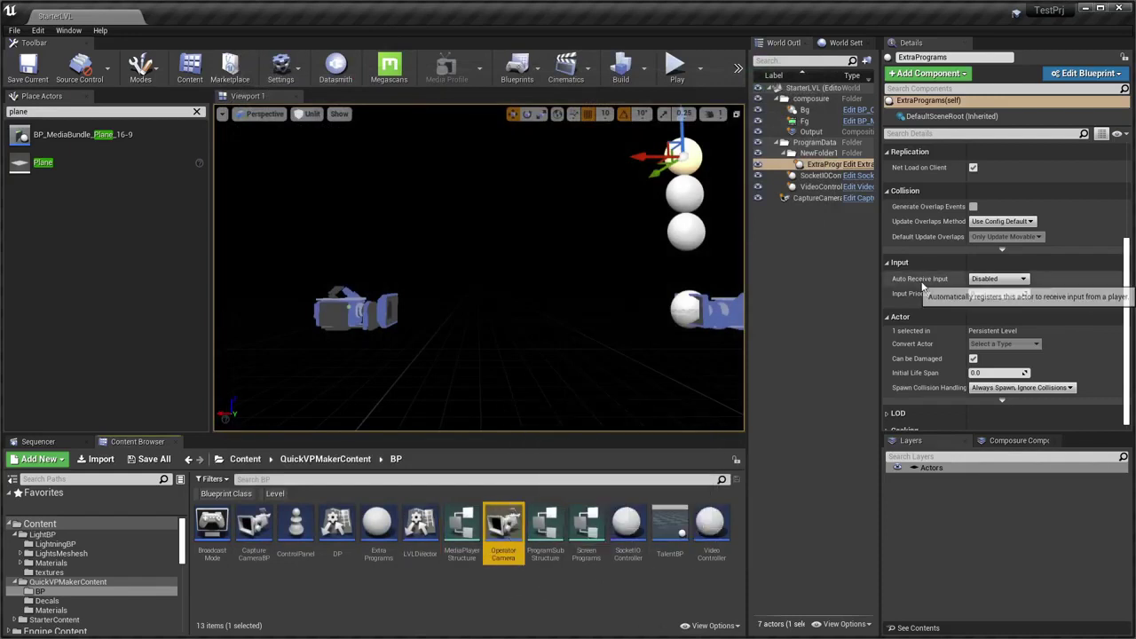
{"action": "left_click_drag", "start_coordinate": [545, 355], "coordinate": [505, 357]}
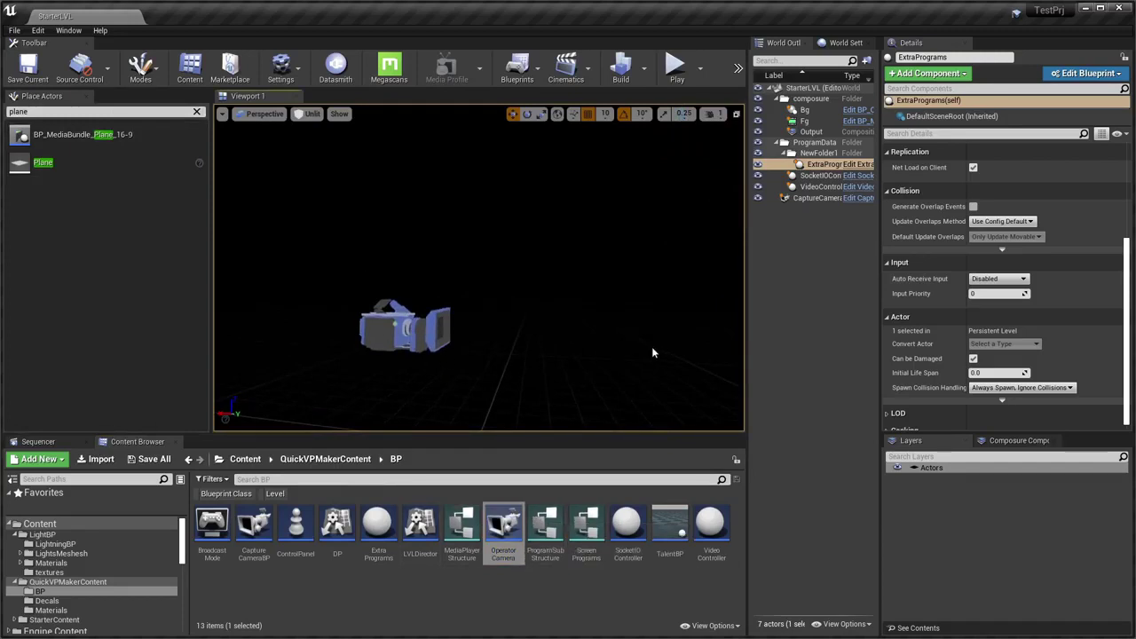
{"action": "right_click_drag", "start_coordinate": [651, 354], "coordinate": [651, 353]}
{"action": "left_click", "coordinate": [621, 523]}
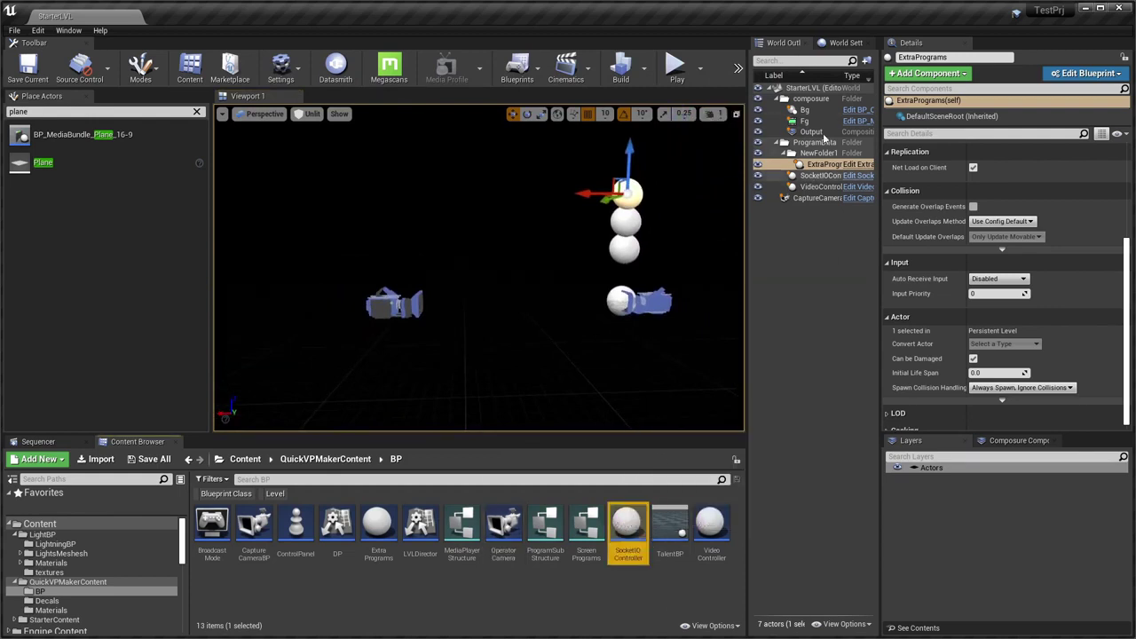
{"action": "left_click", "coordinate": [818, 176]}
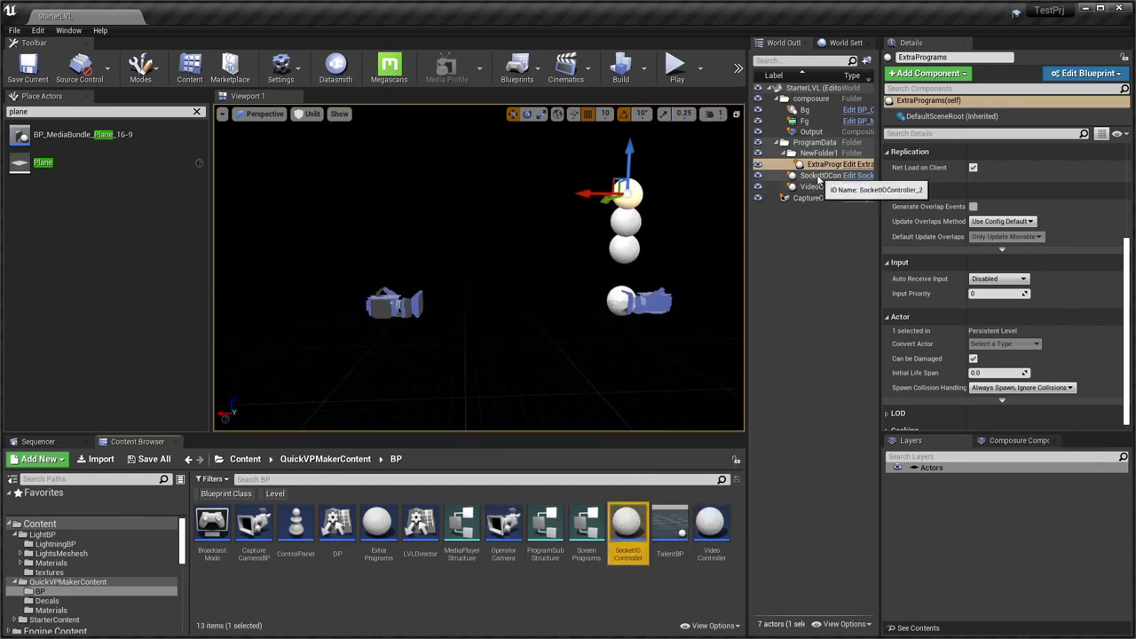
{"action": "left_click", "coordinate": [670, 533]}
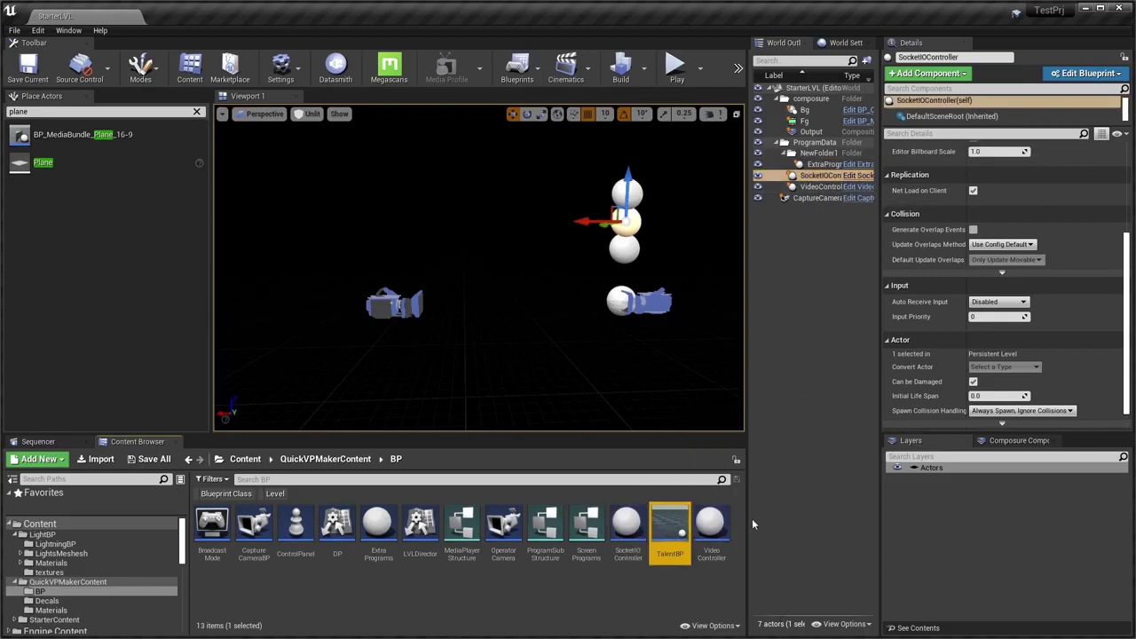
{"action": "left_click", "coordinate": [816, 191]}
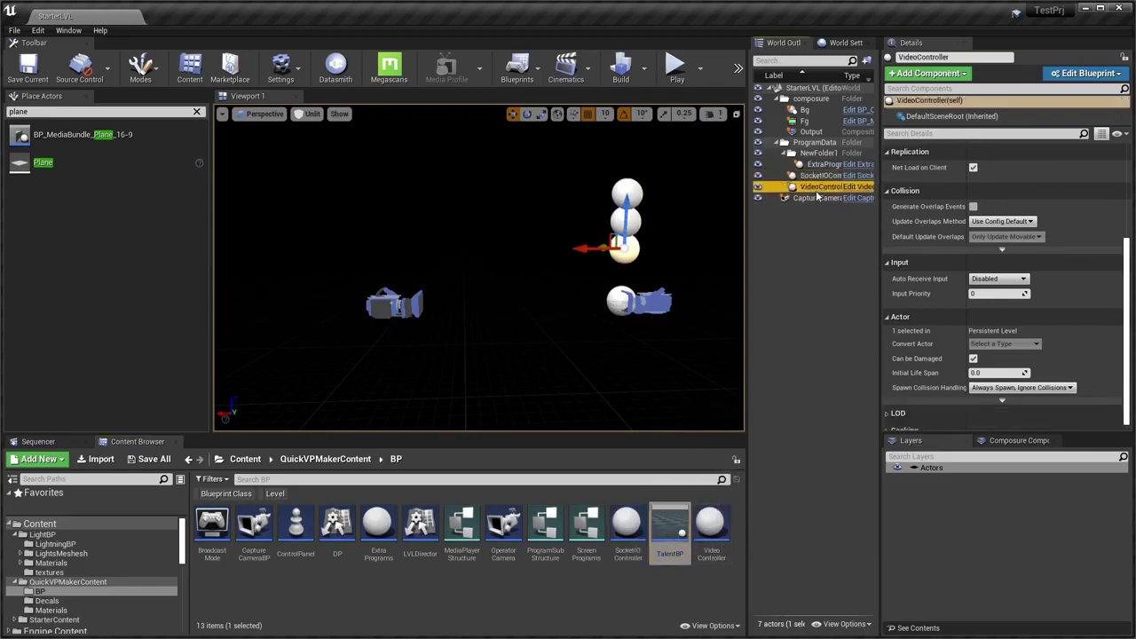
{"action": "right_click_drag", "start_coordinate": [506, 302], "coordinate": [498, 277]}
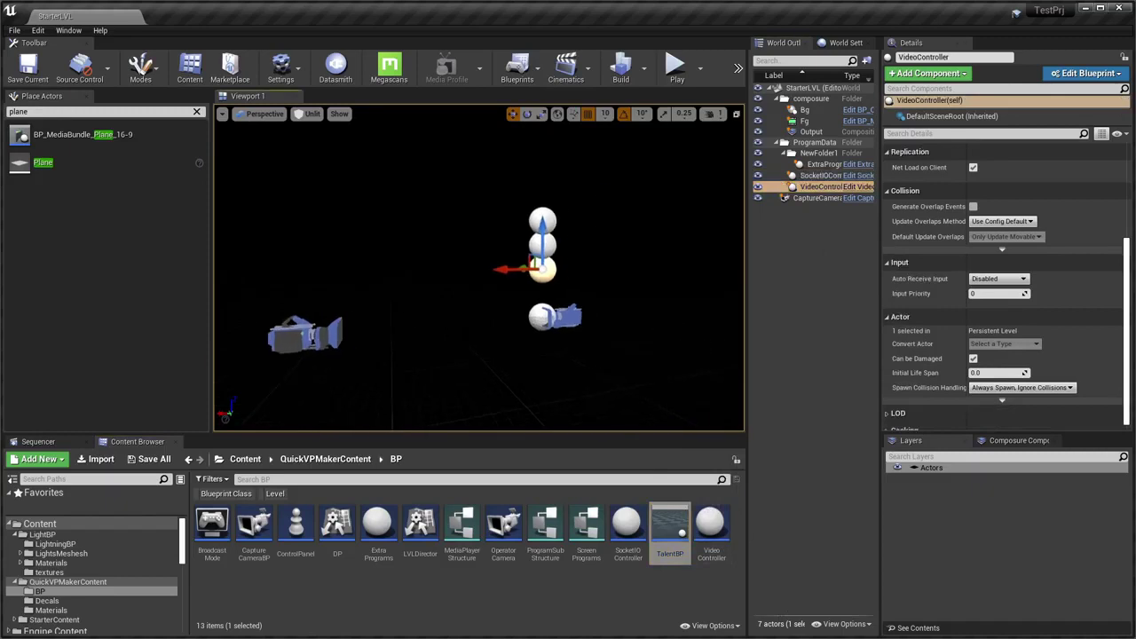
{"action": "right_click_drag", "start_coordinate": [526, 323], "coordinate": [527, 323]}
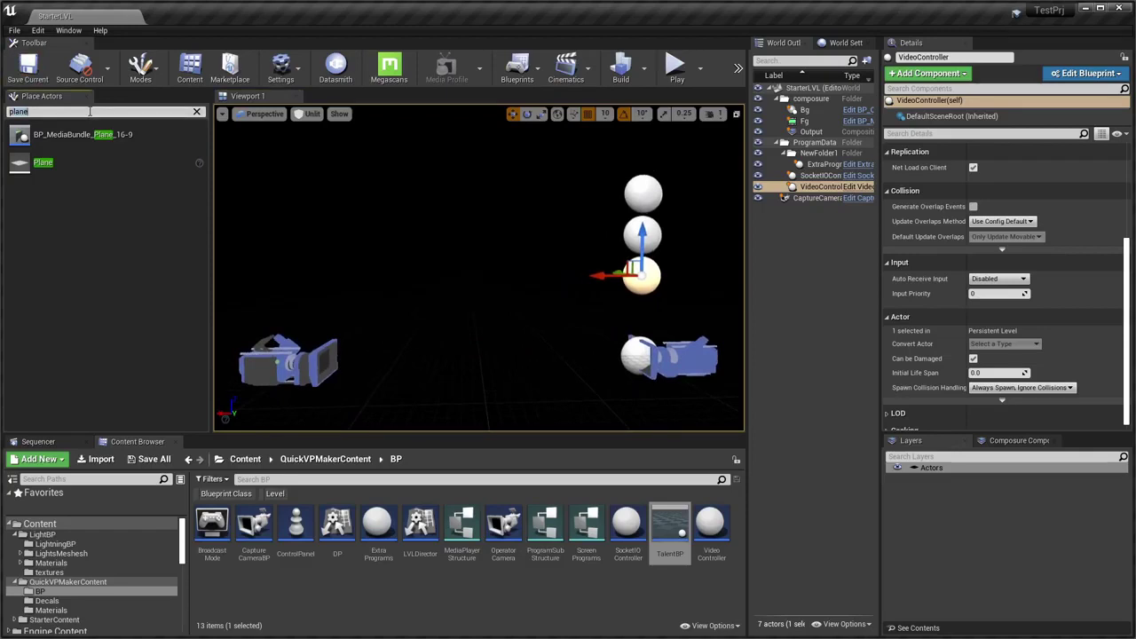
{"action": "key", "text": "BackSpace"}
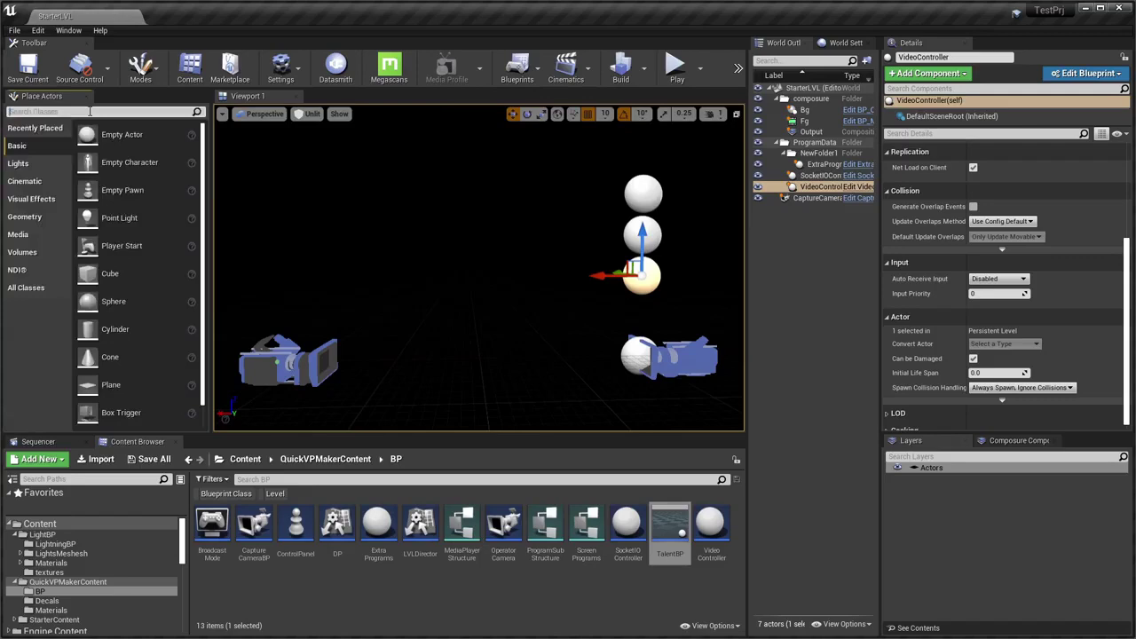
{"action": "type", "text": "plane"}
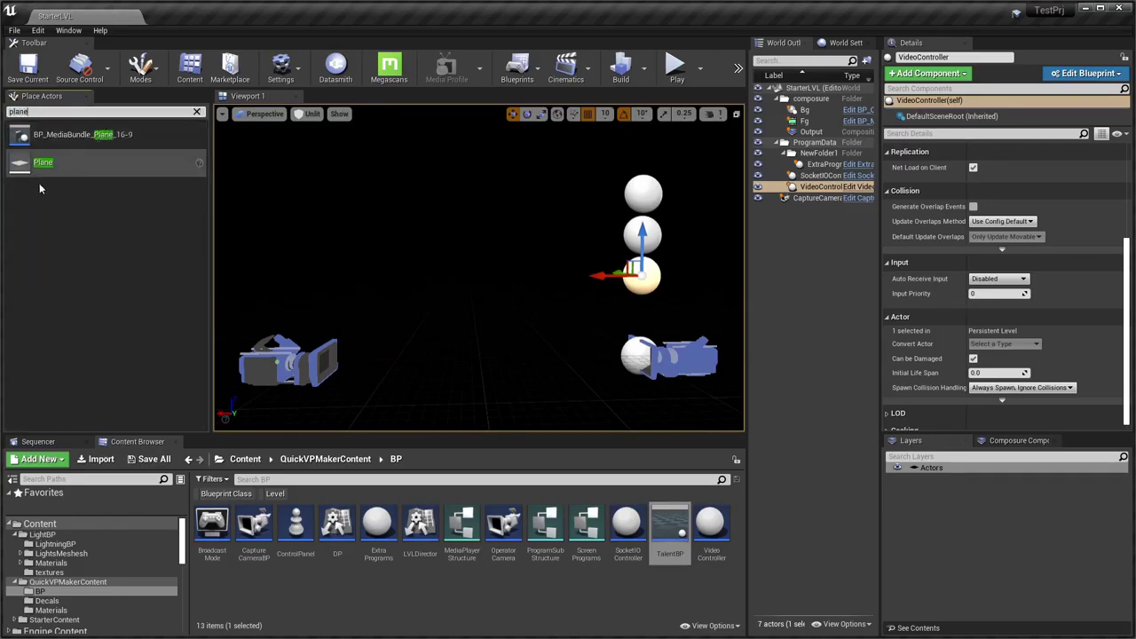
Place a Plane actor at location 0, 0, 0 with a uniform scale of 50
{"action": "left_click_drag", "start_coordinate": [43, 162], "coordinate": [484, 368]}
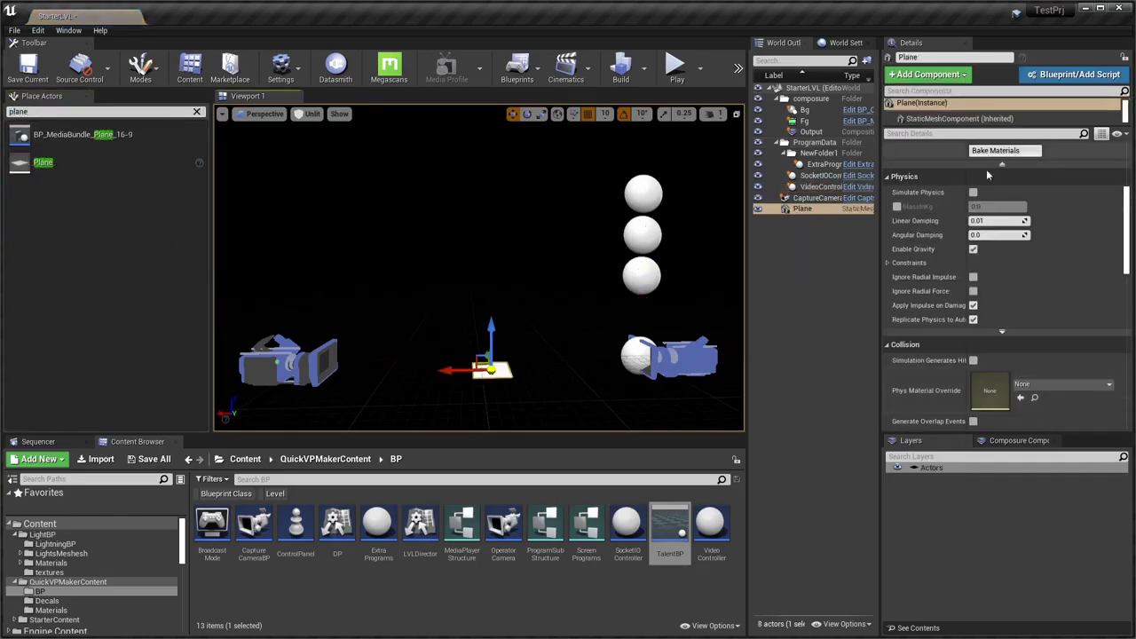
{"action": "scroll", "coordinate": [1011, 178], "scroll_direction": "up", "scroll_amount": 5}
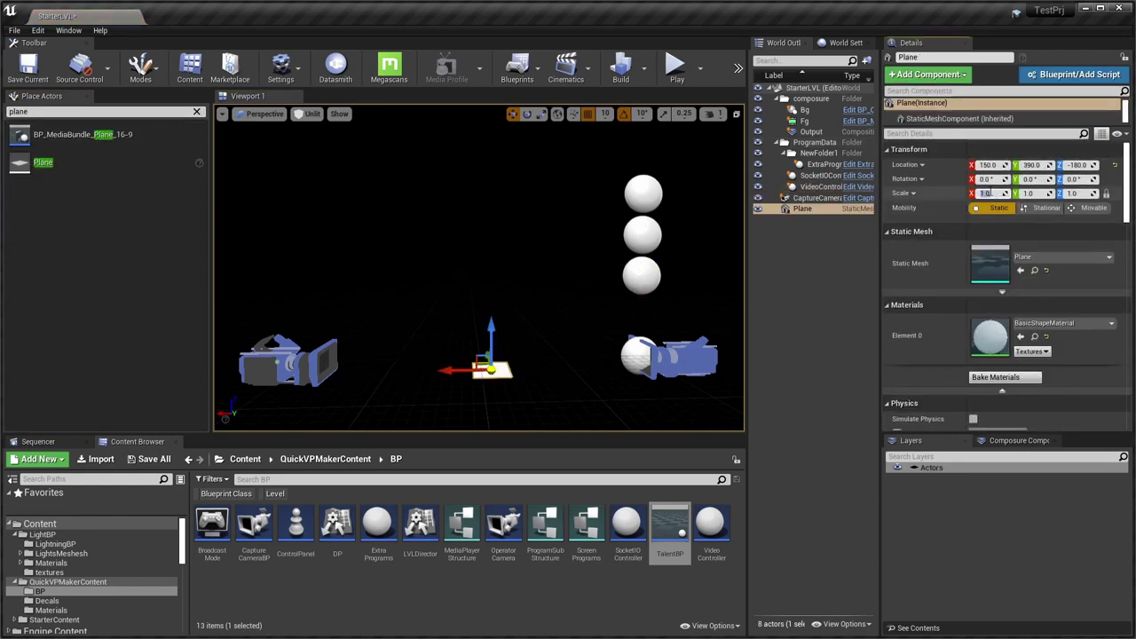
{"action": "type", "text": "0"}
{"action": "key", "text": "Tab"}
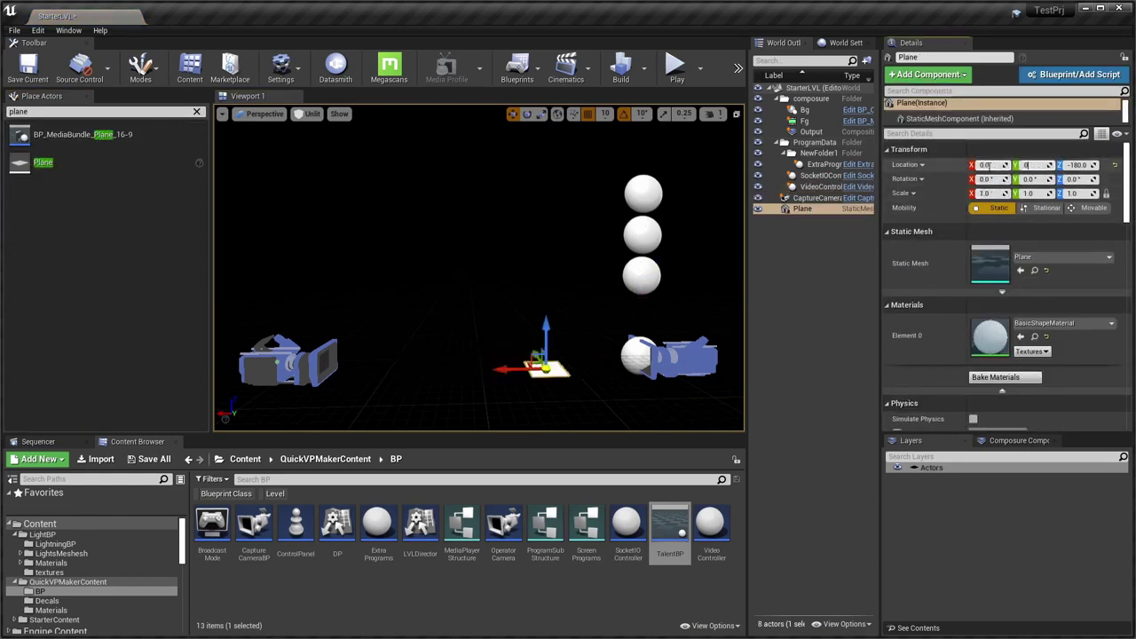
{"action": "type", "text": "0"}
{"action": "key", "text": "Tab"}
{"action": "type", "text": "0"}
{"action": "key", "text": "Tab"}
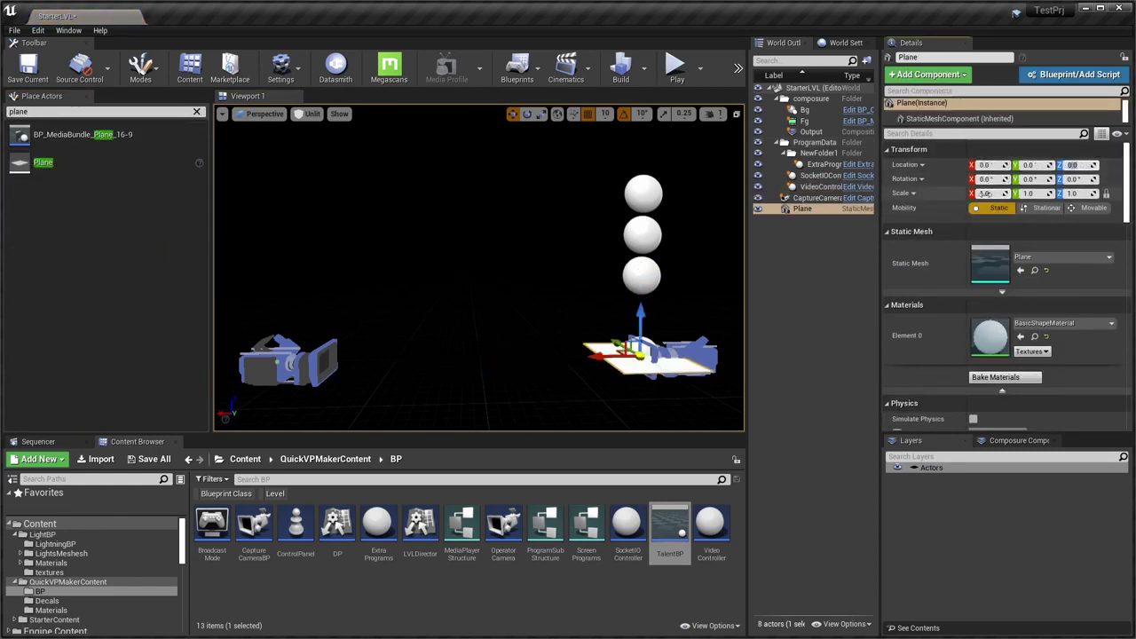
{"action": "type", "text": "50"}
{"action": "key", "text": "Return"}
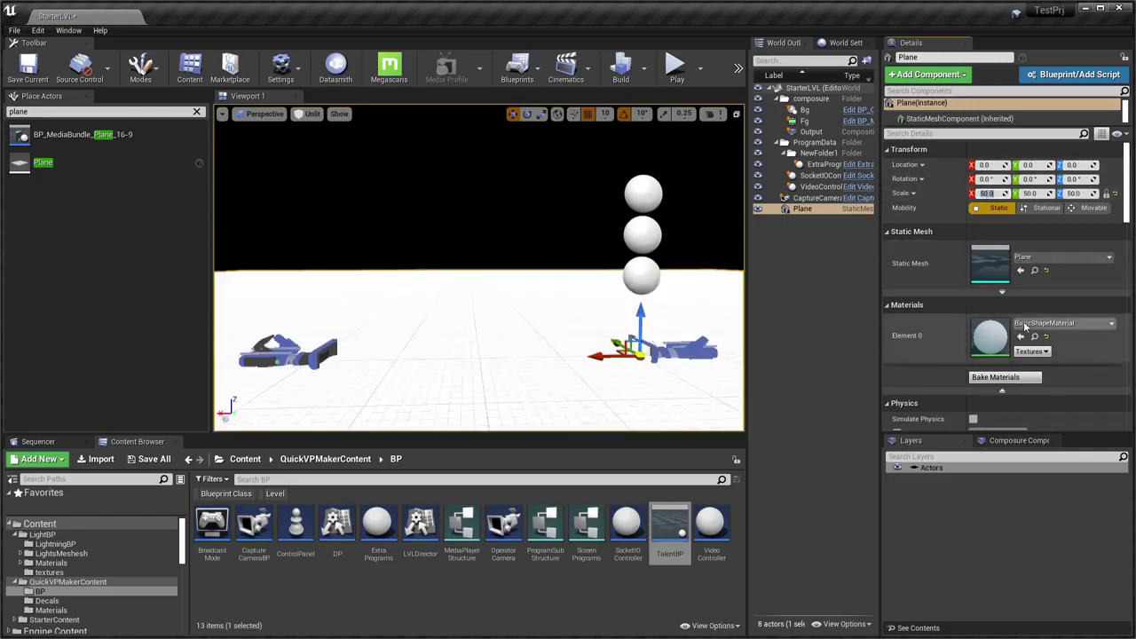
Give the plane M_Wood_Floor_Walnut_Polished and switch the viewport to Lit
{"action": "left_click", "coordinate": [1025, 323]}
{"action": "type", "text": "od"}
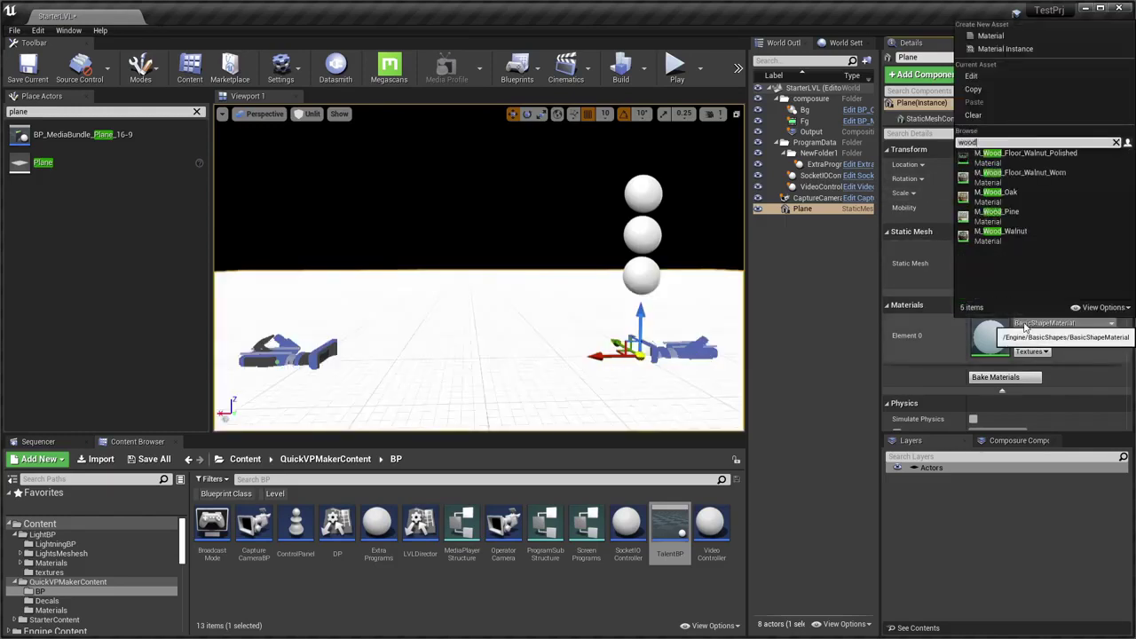
{"action": "left_click", "coordinate": [1025, 154]}
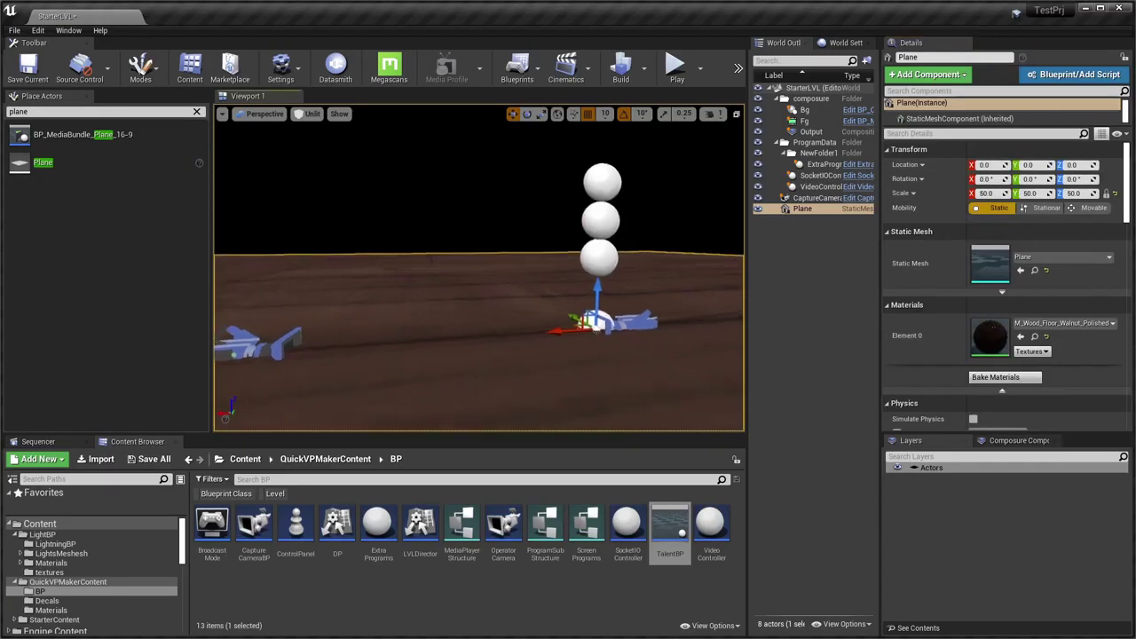
{"action": "right_click_drag", "start_coordinate": [480, 266], "coordinate": [532, 248]}
{"action": "left_click", "coordinate": [311, 113]}
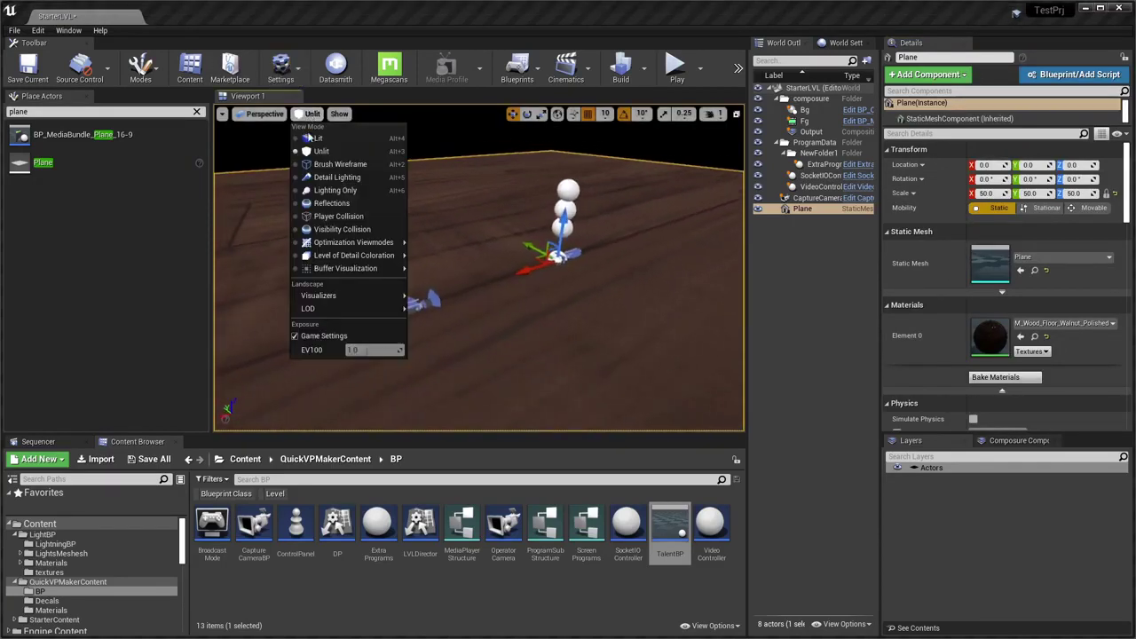
{"action": "left_click", "coordinate": [315, 138]}
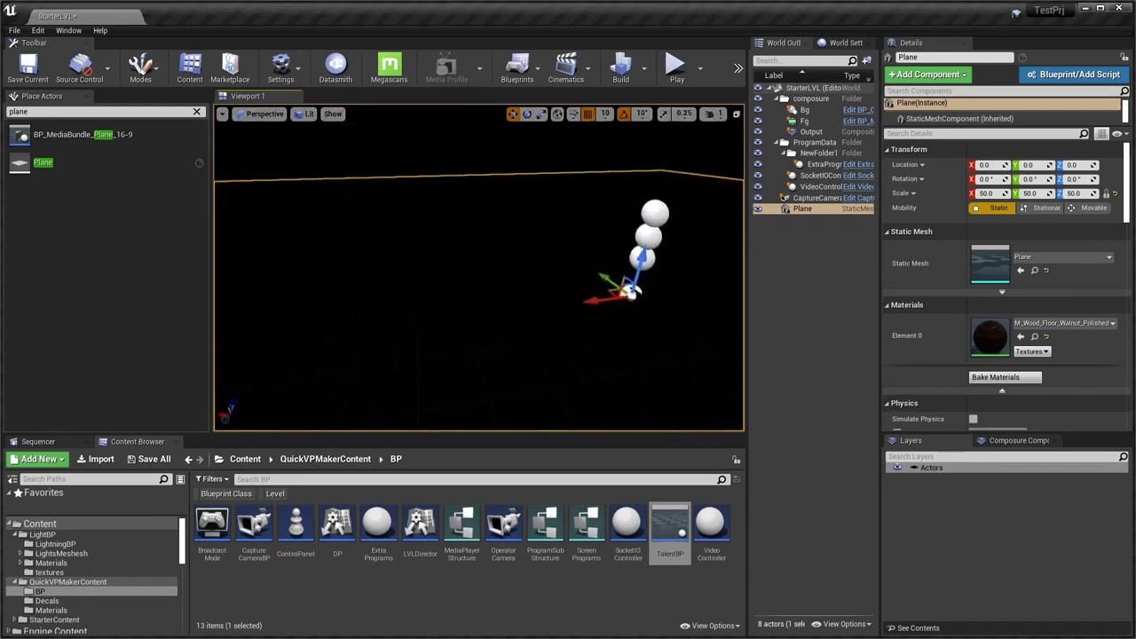
Find Directional Light with 'dire', place it at 0, 0, 250, and save the level
{"action": "double_click", "coordinate": [113, 113]}
{"action": "type", "text": "dire"}
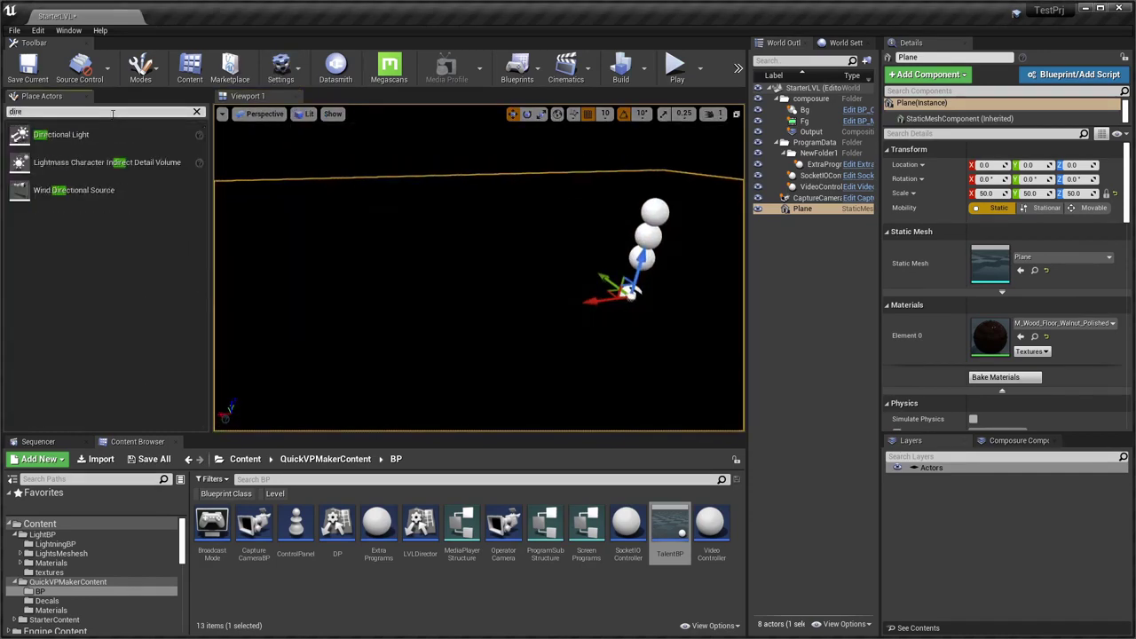
{"action": "left_click_drag", "start_coordinate": [53, 134], "coordinate": [496, 257]}
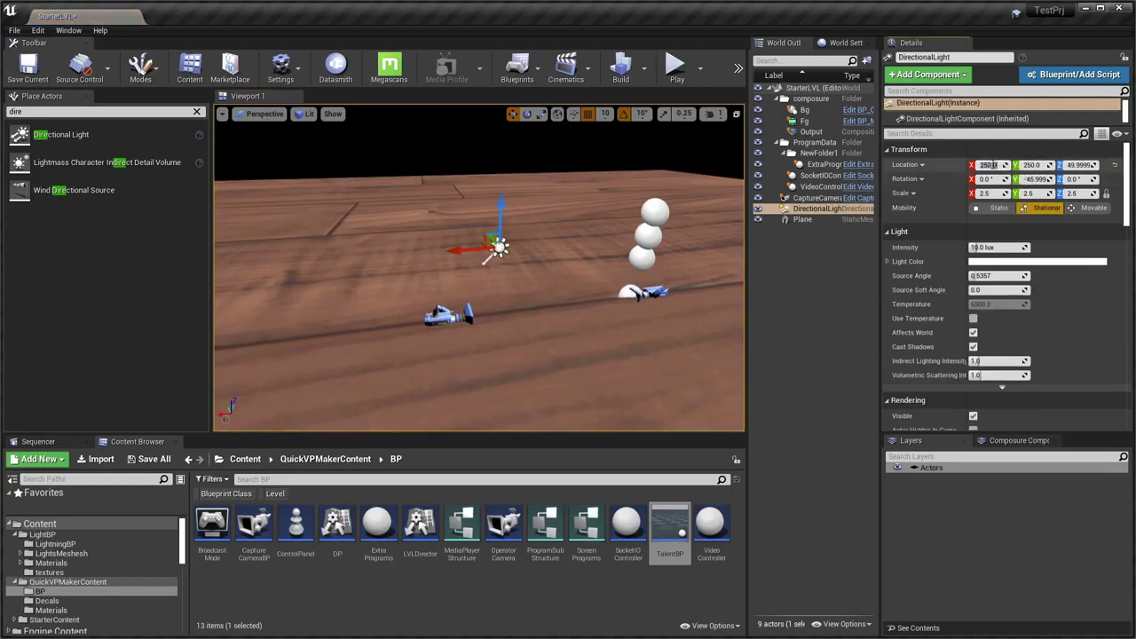
{"action": "type", "text": "0"}
{"action": "key", "text": "Tab"}
{"action": "type", "text": "0"}
{"action": "key", "text": "Tab"}
{"action": "key", "text": "Return"}
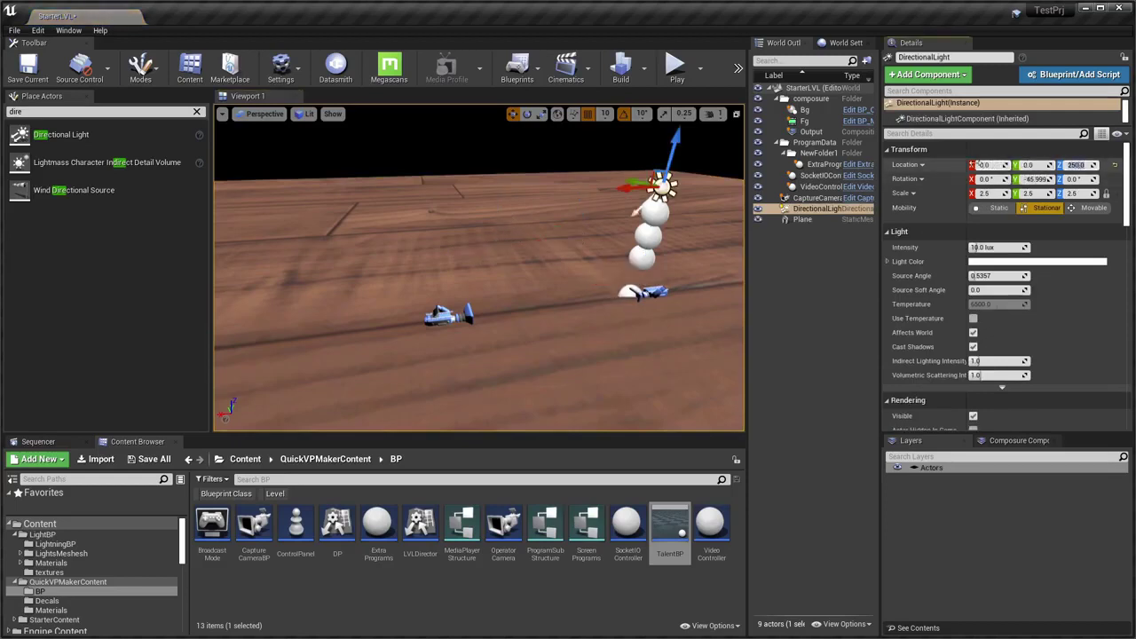
{"action": "mouse_move", "coordinate": [579, 332]}
{"action": "left_mouse_down"}
{"action": "mouse_move", "coordinate": [586, 372]}
{"action": "mouse_move", "coordinate": [590, 336]}
{"action": "mouse_move", "coordinate": [568, 301]}
{"action": "mouse_move", "coordinate": [586, 311]}
{"action": "left_mouse_up"}
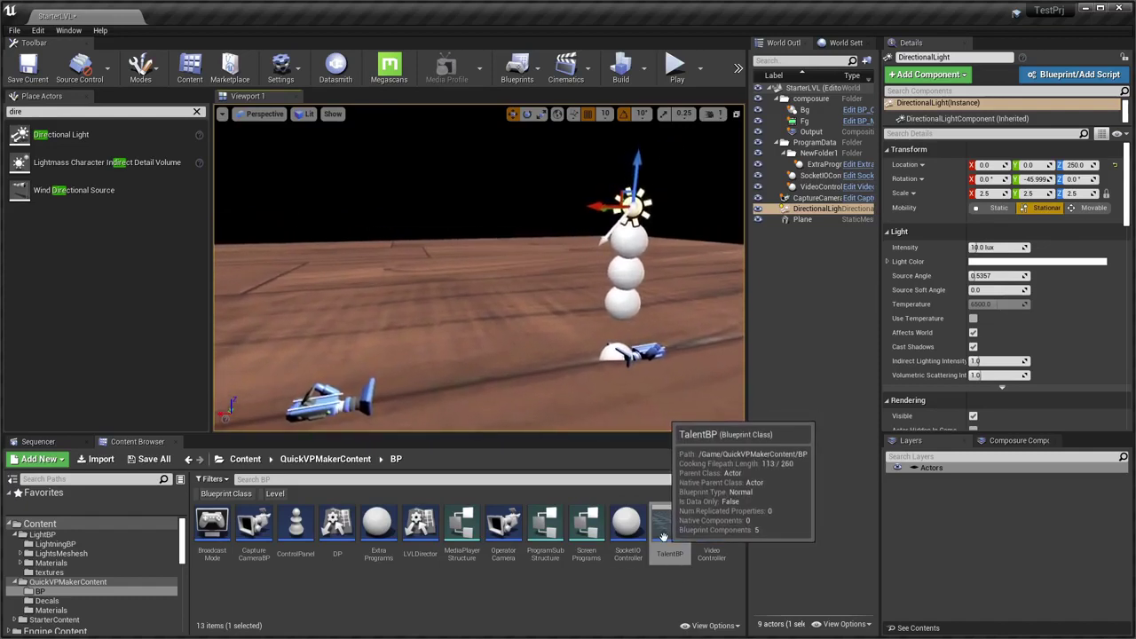
{"action": "key", "text": "ctrl+s"}
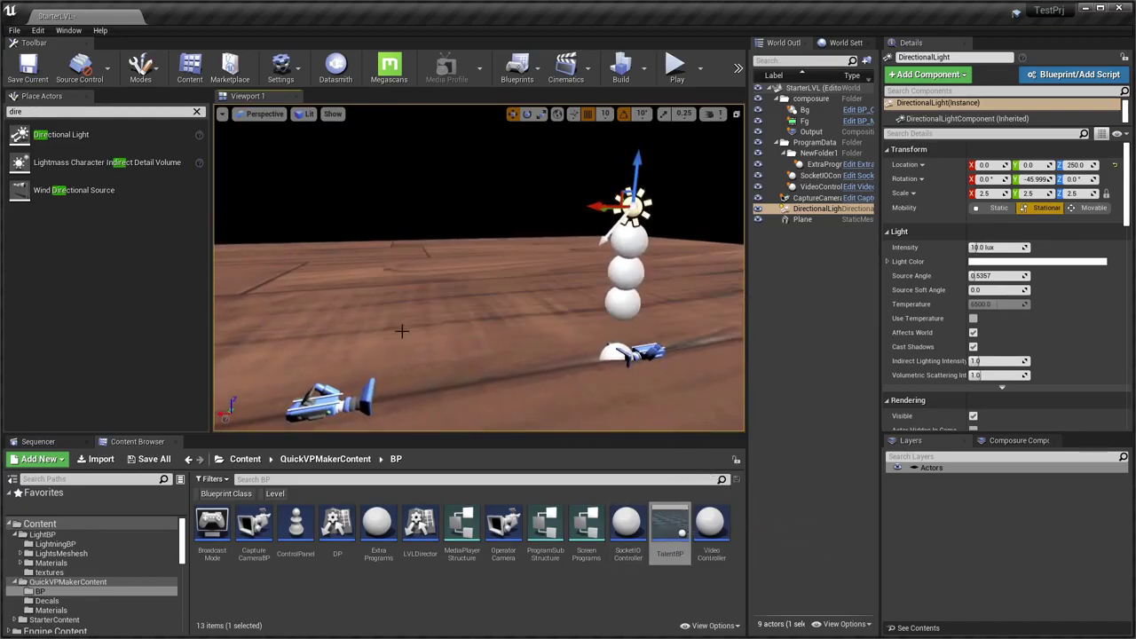
{"action": "left_click_drag", "start_coordinate": [400, 329], "coordinate": [408, 319]}
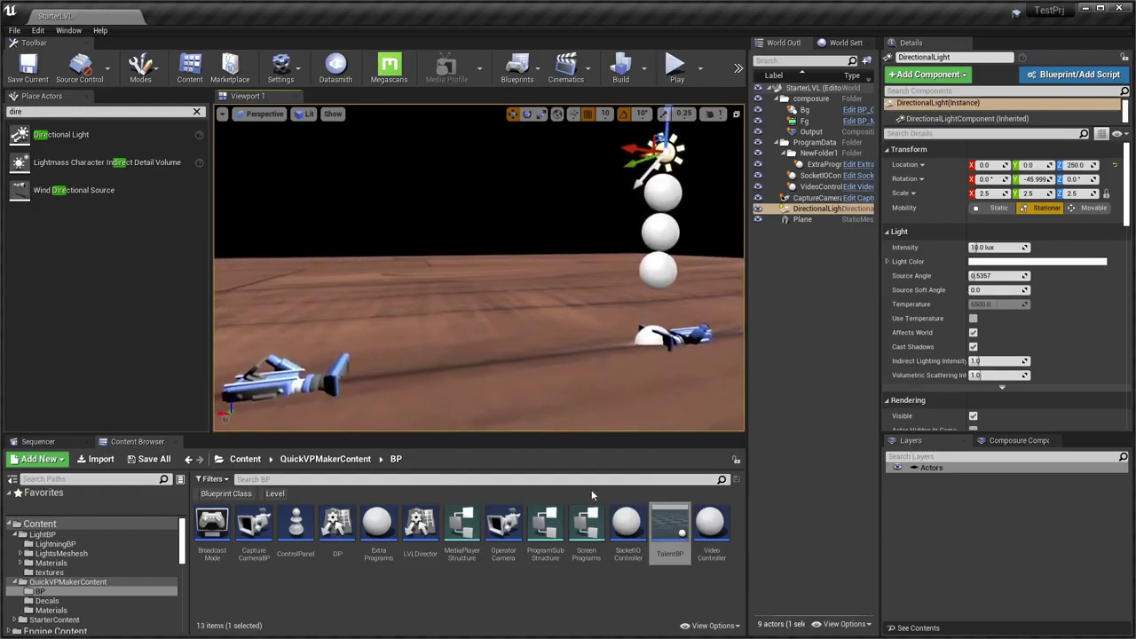
Place a TalentBP actor, make its plane tall and narrow, and adjust its Floor Offset
{"action": "mouse_move", "coordinate": [670, 523]}
{"action": "left_mouse_down"}
{"action": "mouse_move", "coordinate": [574, 359]}
{"action": "mouse_move", "coordinate": [544, 356]}
{"action": "left_mouse_up"}
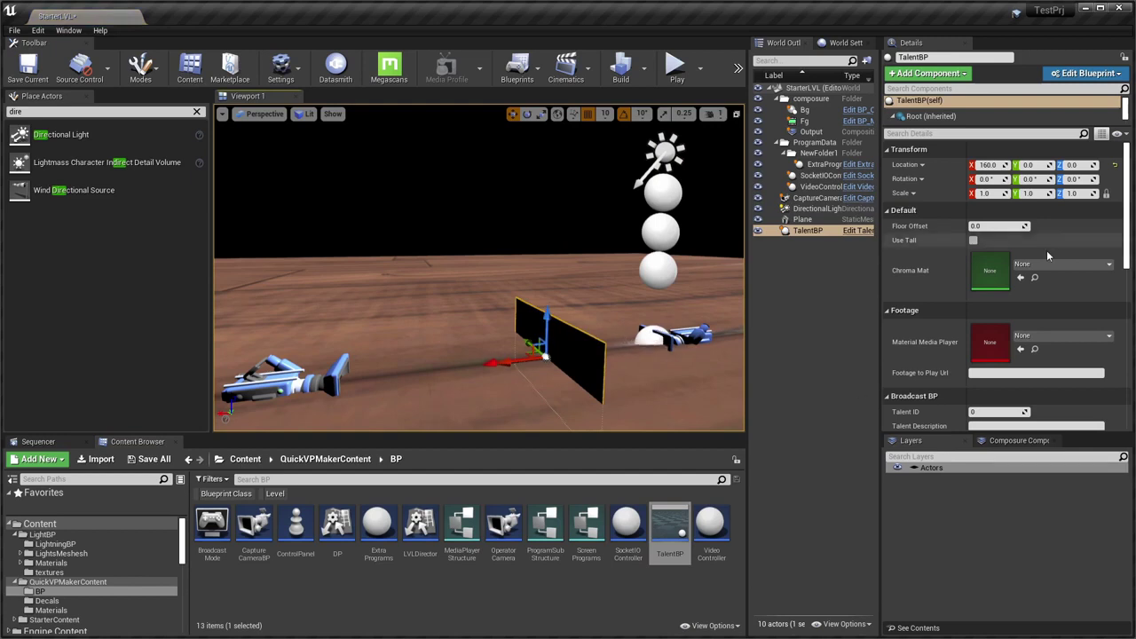
{"action": "left_click_drag", "start_coordinate": [588, 316], "coordinate": [497, 315], "text": "alt"}
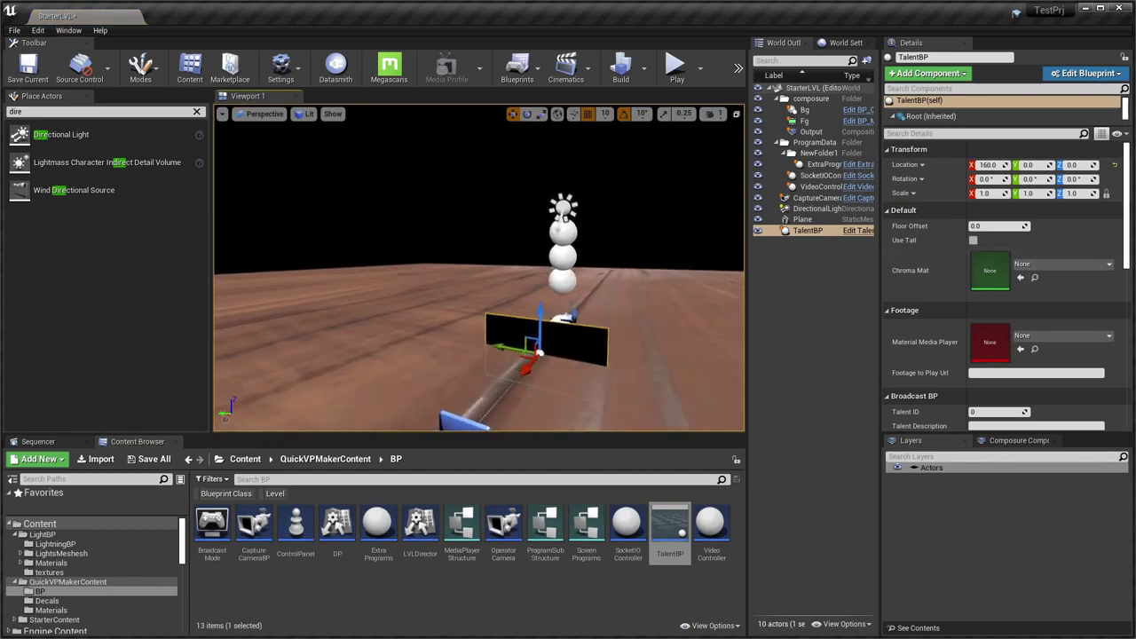
{"action": "scroll", "coordinate": [659, 284], "scroll_direction": "up", "scroll_amount": 3}
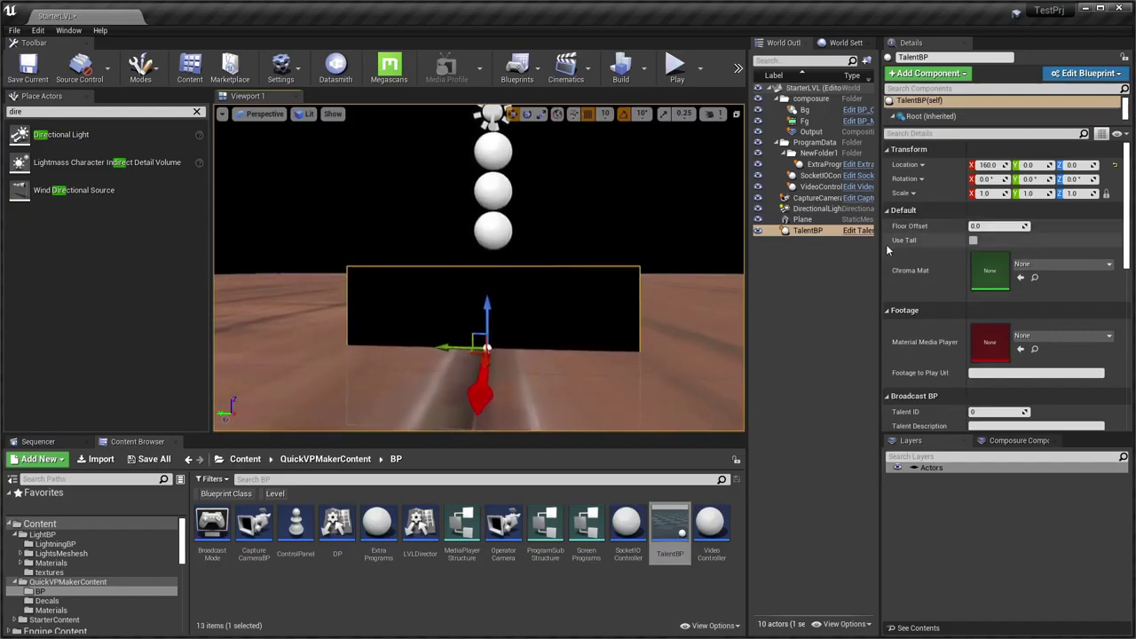
{"action": "mouse_move", "coordinate": [998, 225]}
{"action": "left_mouse_down"}
{"action": "mouse_move", "coordinate": [963, 225]}
{"action": "mouse_move", "coordinate": [1008, 225]}
{"action": "left_mouse_up"}
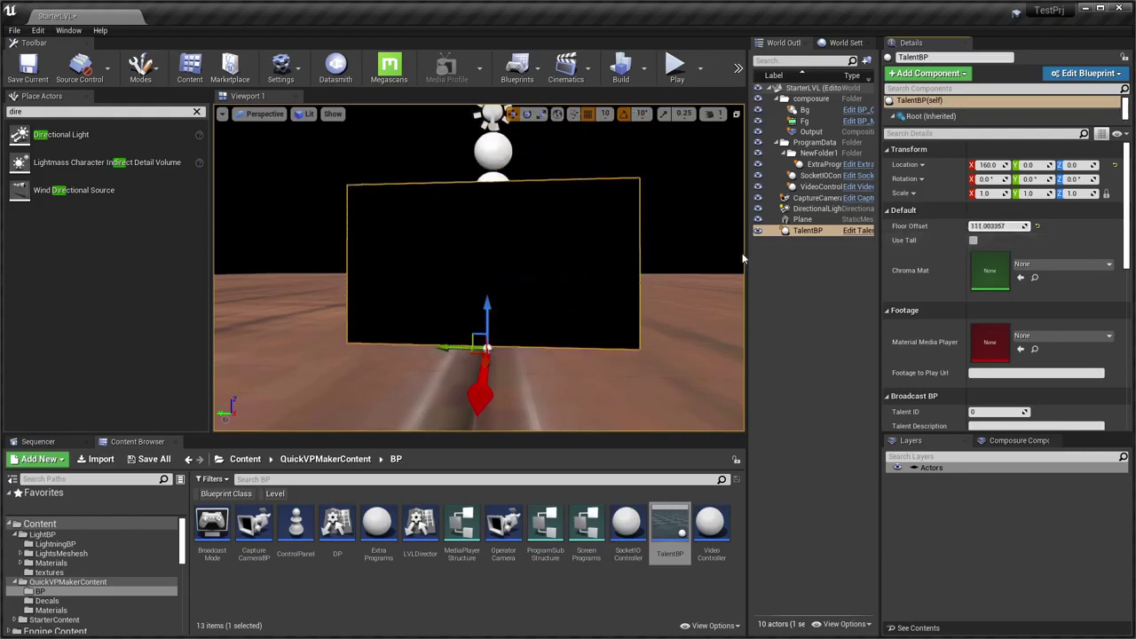
{"action": "right_click_drag", "start_coordinate": [697, 245], "coordinate": [621, 257]}
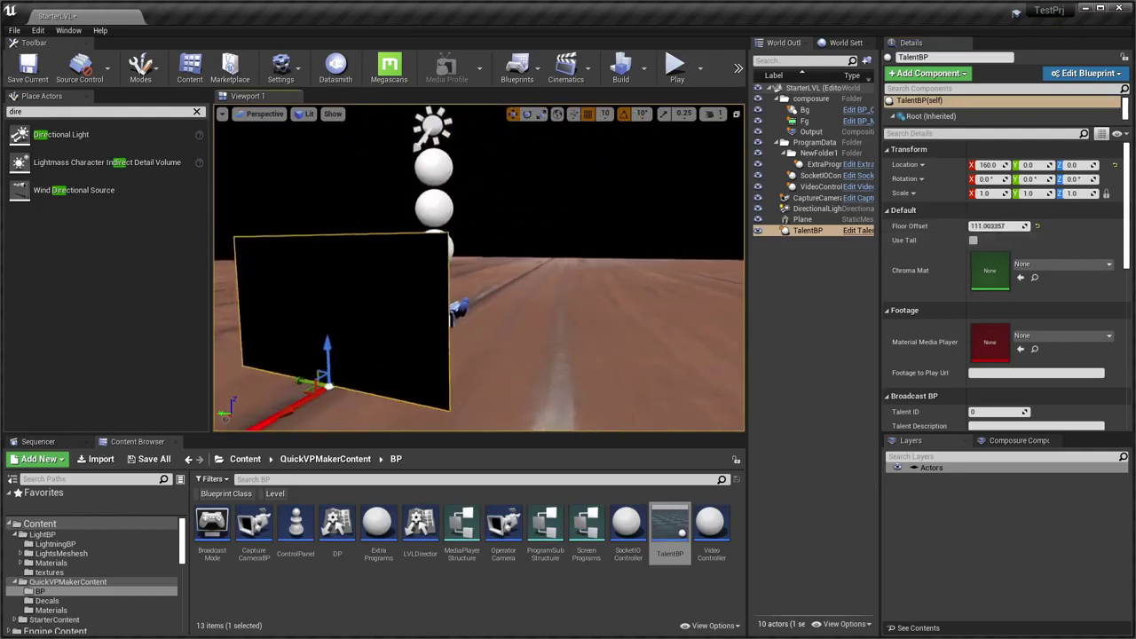
{"action": "left_click", "coordinate": [973, 242]}
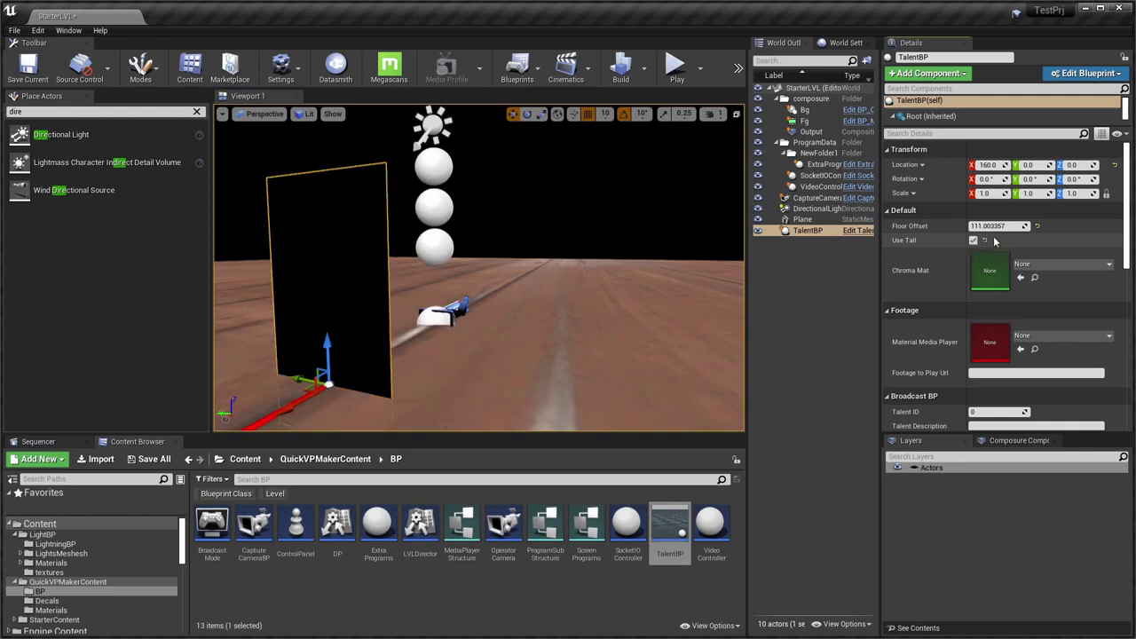
{"action": "left_click_drag", "start_coordinate": [998, 225], "coordinate": [1024, 226]}
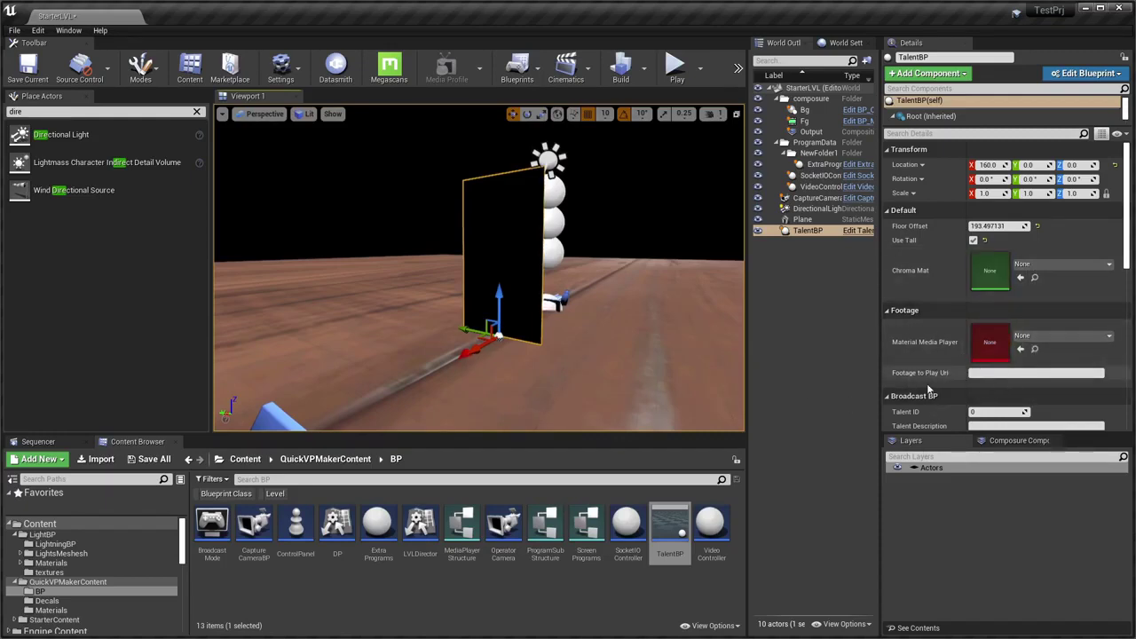
Create a new folder named Footage under Content
{"action": "left_click", "coordinate": [40, 523]}
{"action": "right_click", "coordinate": [431, 550]}
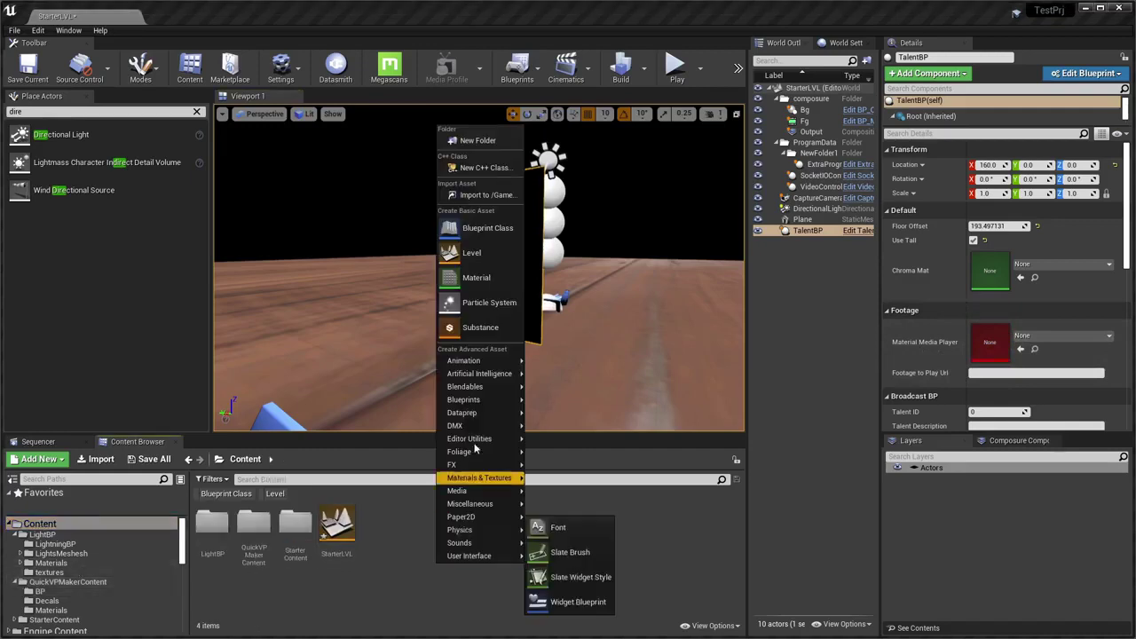
{"action": "left_click", "coordinate": [467, 142]}
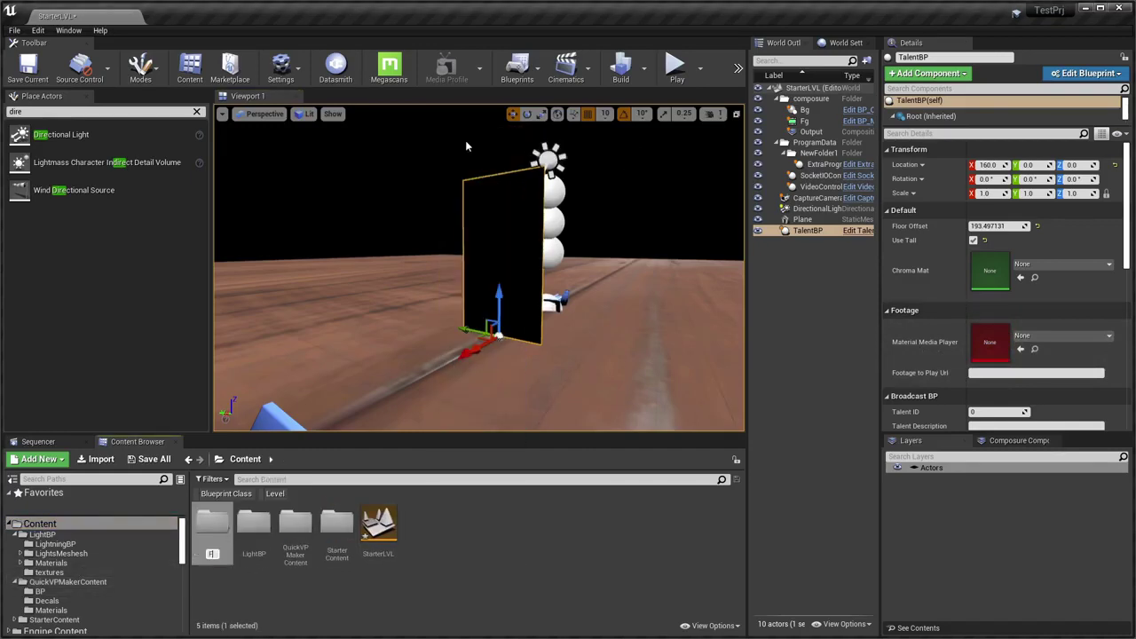
{"action": "type", "text": "Footage"}
{"action": "key", "text": "Return"}
{"action": "key", "text": "Return"}
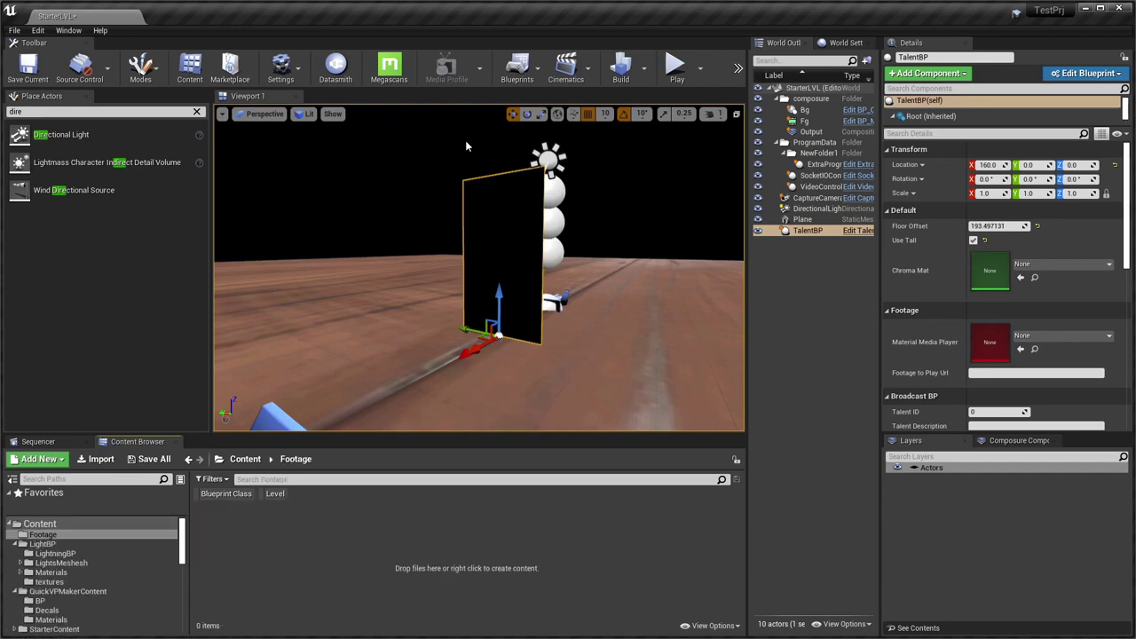
{"action": "key", "text": "alt+Tab"}
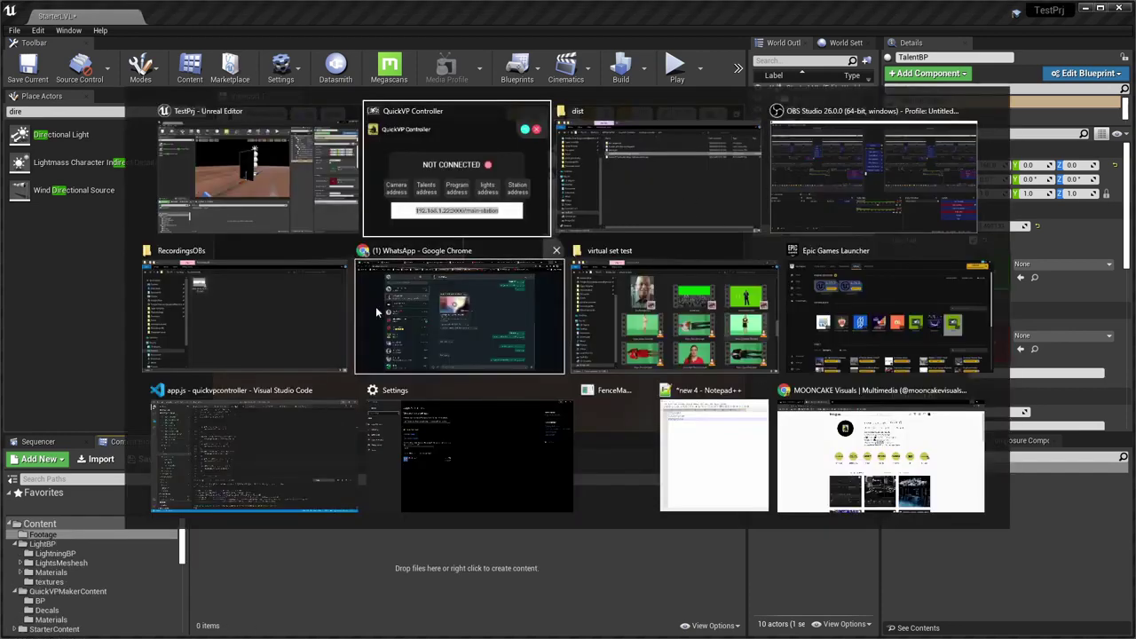
Drag Green_Blad-Man.mp4 and Green_Costume-Girl.mp4 from the virtual set test folder into Footage
{"action": "left_click", "coordinate": [693, 319]}
{"action": "scroll", "coordinate": [714, 401], "scroll_direction": "down", "scroll_amount": 2}
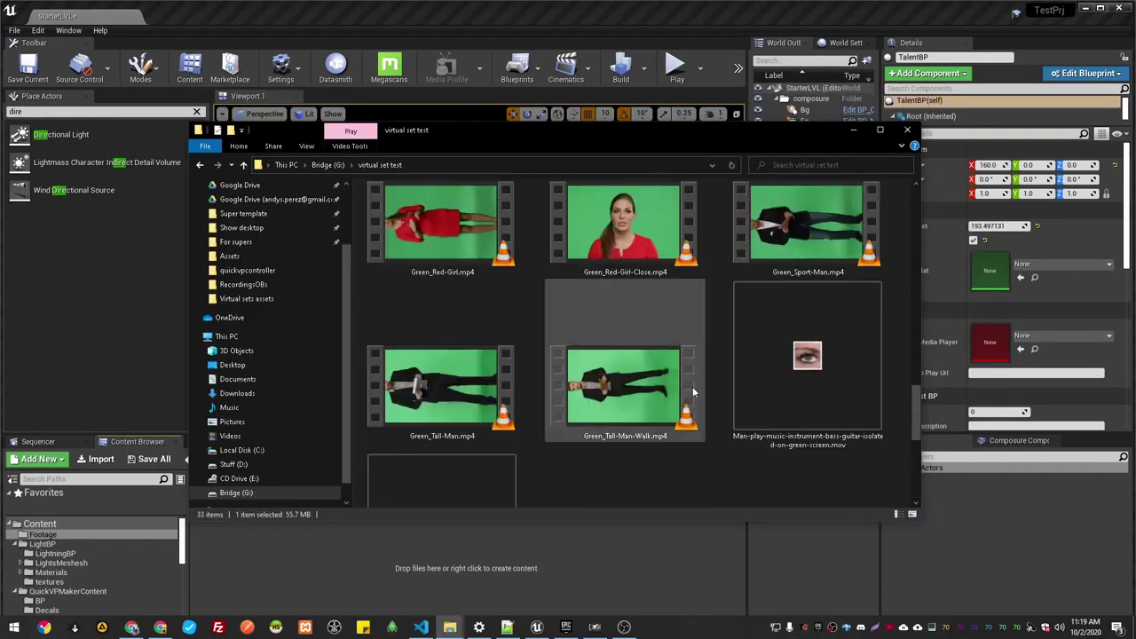
{"action": "scroll", "coordinate": [692, 385], "scroll_direction": "up", "scroll_amount": 1}
{"action": "scroll", "coordinate": [693, 391], "scroll_direction": "up", "scroll_amount": 2}
{"action": "left_click_drag", "start_coordinate": [622, 382], "coordinate": [622, 561]}
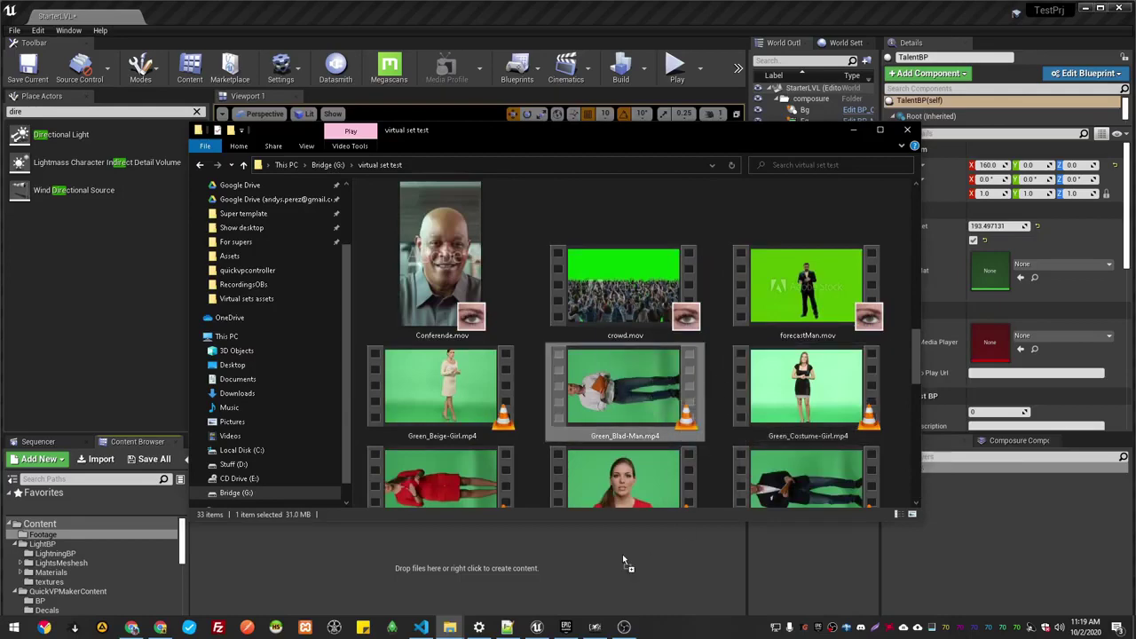
{"action": "scroll", "coordinate": [694, 455], "scroll_direction": "down", "scroll_amount": 5}
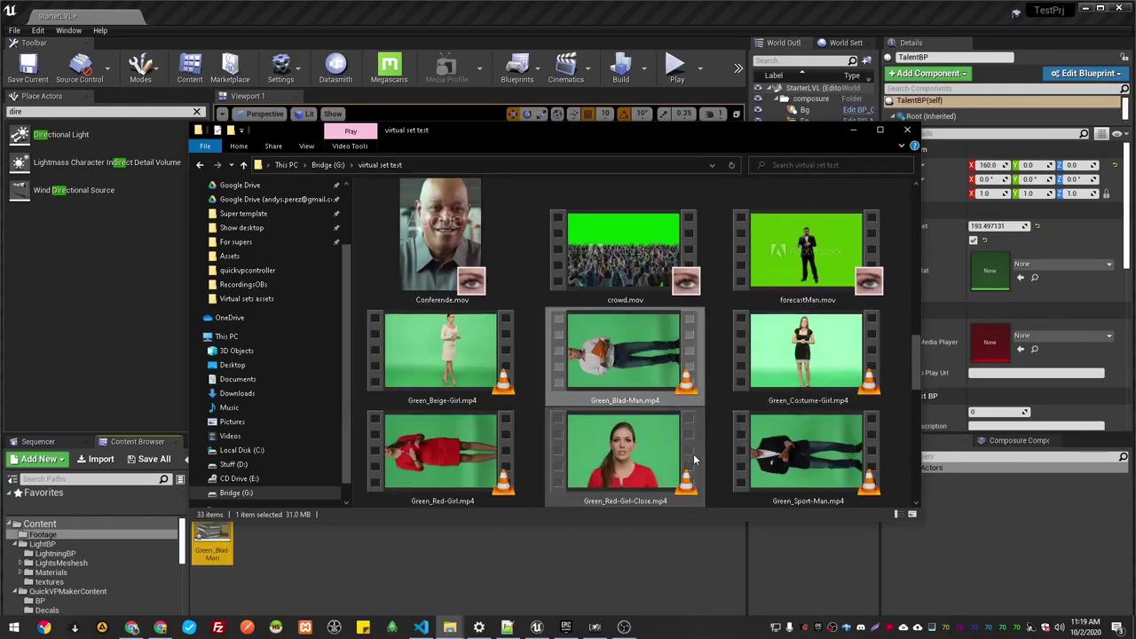
{"action": "scroll", "coordinate": [693, 460], "scroll_direction": "up", "scroll_amount": 3}
{"action": "scroll", "coordinate": [693, 459], "scroll_direction": "up", "scroll_amount": 2}
{"action": "mouse_move", "coordinate": [803, 388]}
{"action": "left_mouse_down"}
{"action": "mouse_move", "coordinate": [615, 507]}
{"action": "mouse_move", "coordinate": [341, 568]}
{"action": "left_mouse_up"}
Create a GuyMediaPlayer Media Player with video texture and assign it to TalentBP's Material Media Player
{"action": "left_click", "coordinate": [392, 557]}
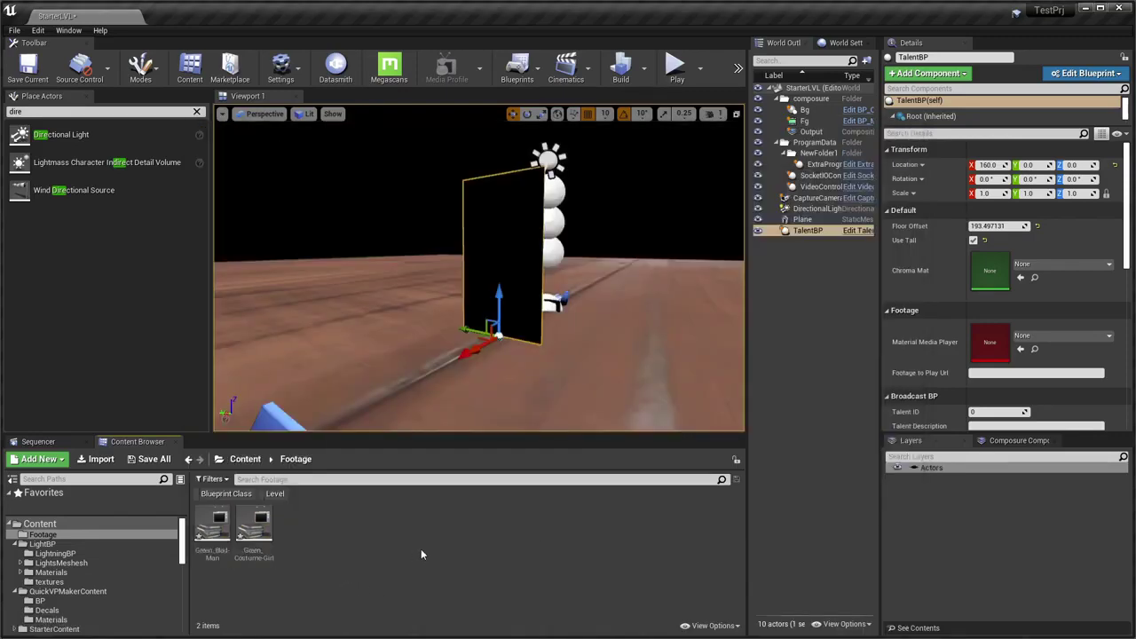
{"action": "right_click", "coordinate": [338, 539]}
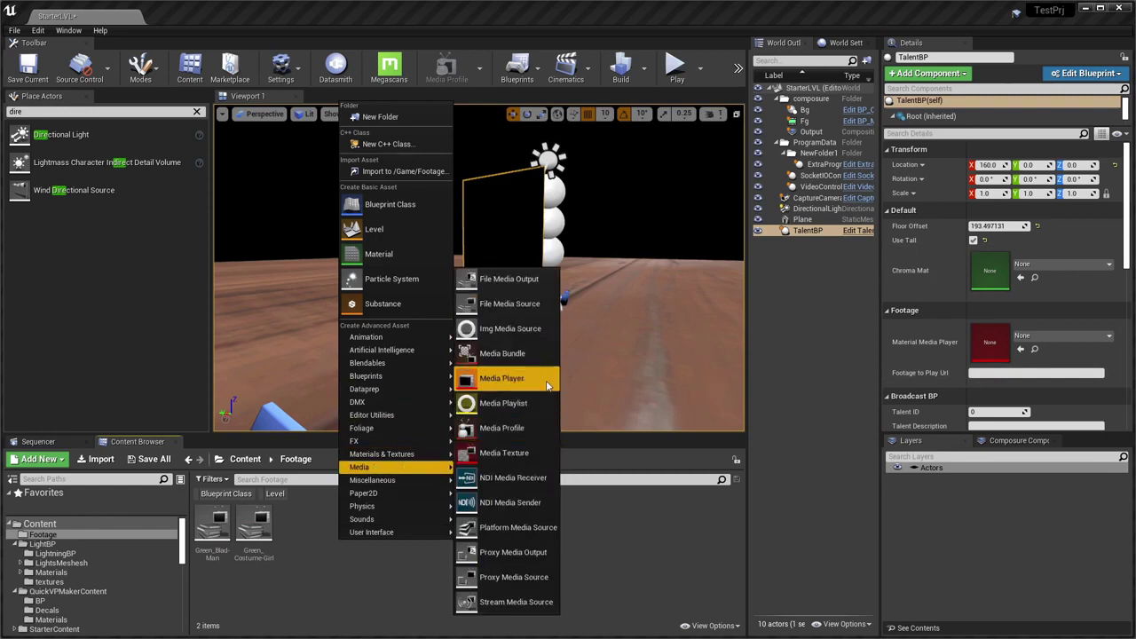
{"action": "left_click", "coordinate": [534, 384]}
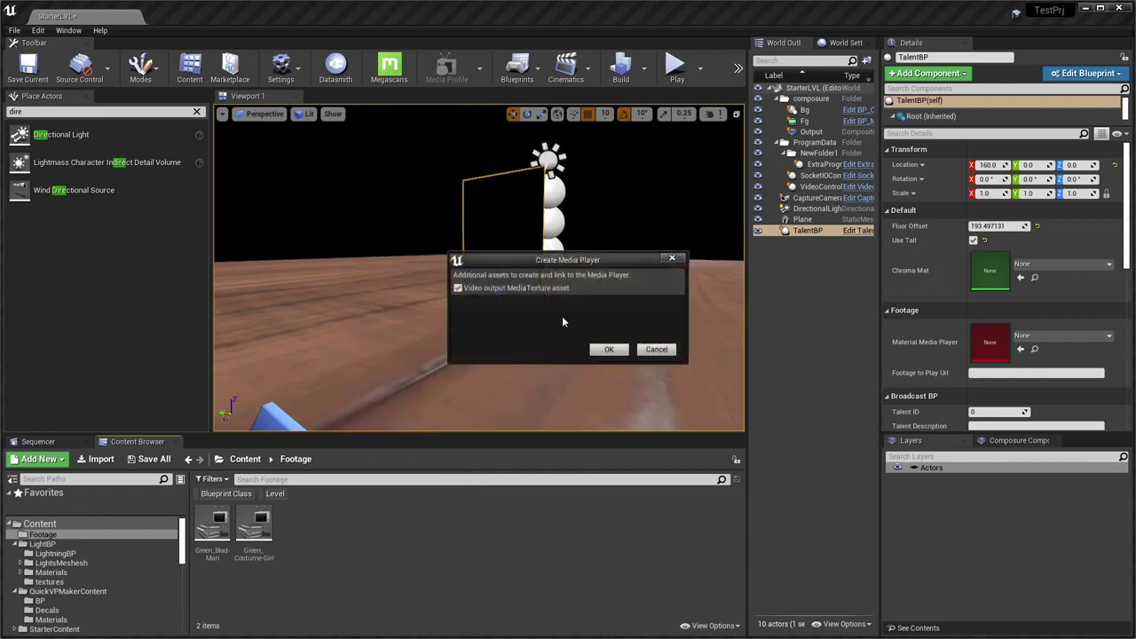
{"action": "left_click", "coordinate": [609, 349]}
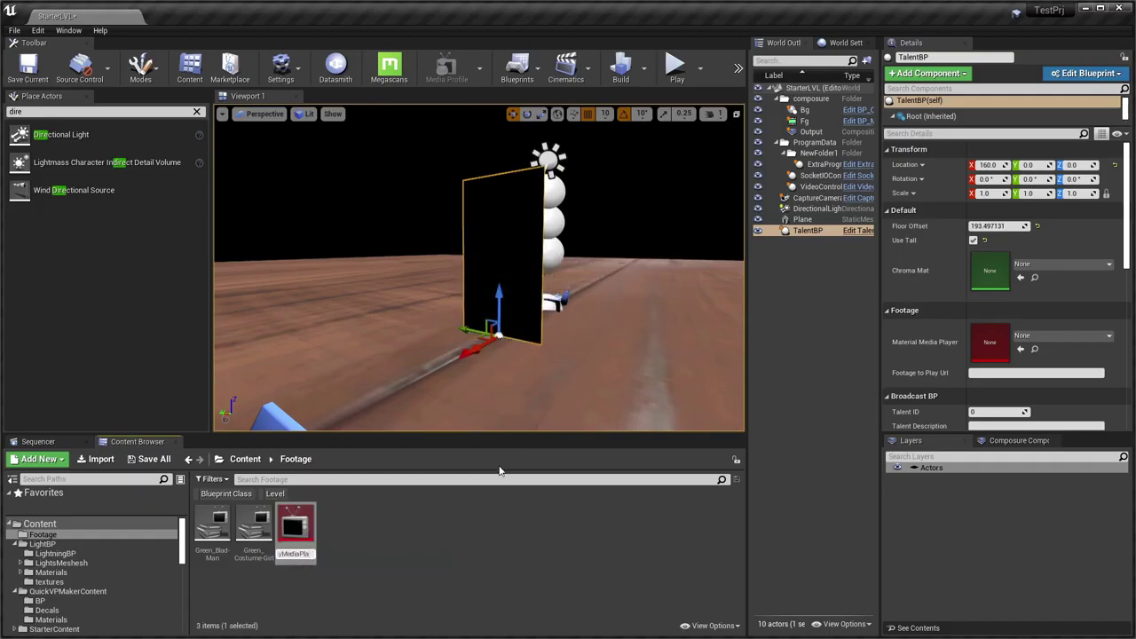
{"action": "key", "text": "Return"}
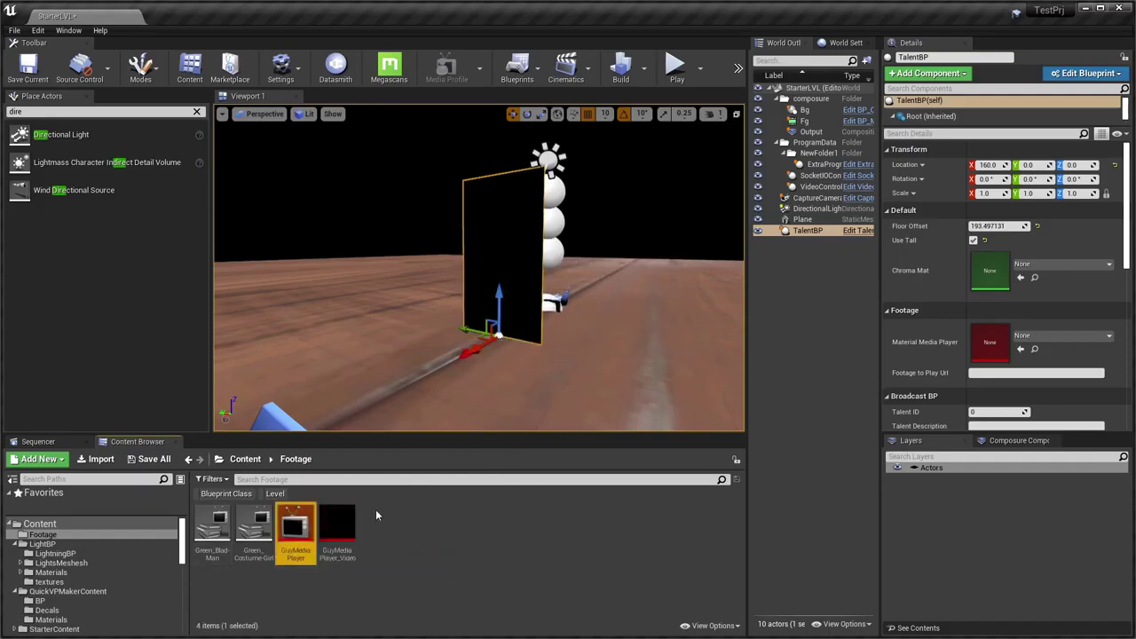
{"action": "left_click_drag", "start_coordinate": [301, 523], "coordinate": [1001, 344]}
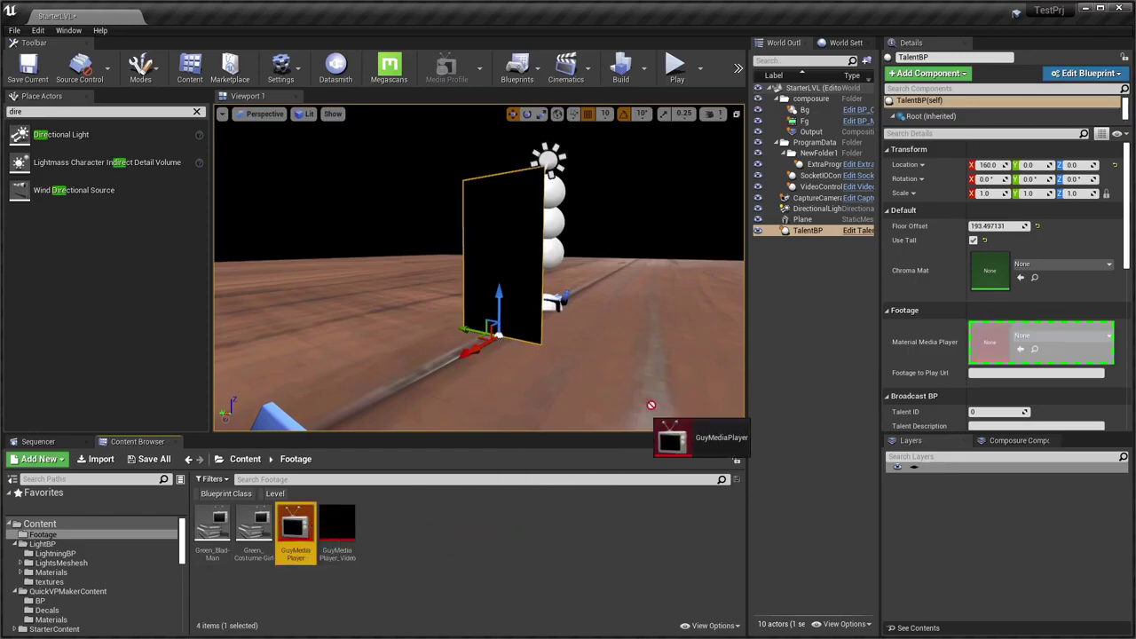
Load Green_Blad-Man into GuyMediaPlayer and paste its path into Footage to Play Url
{"action": "double_click", "coordinate": [310, 527]}
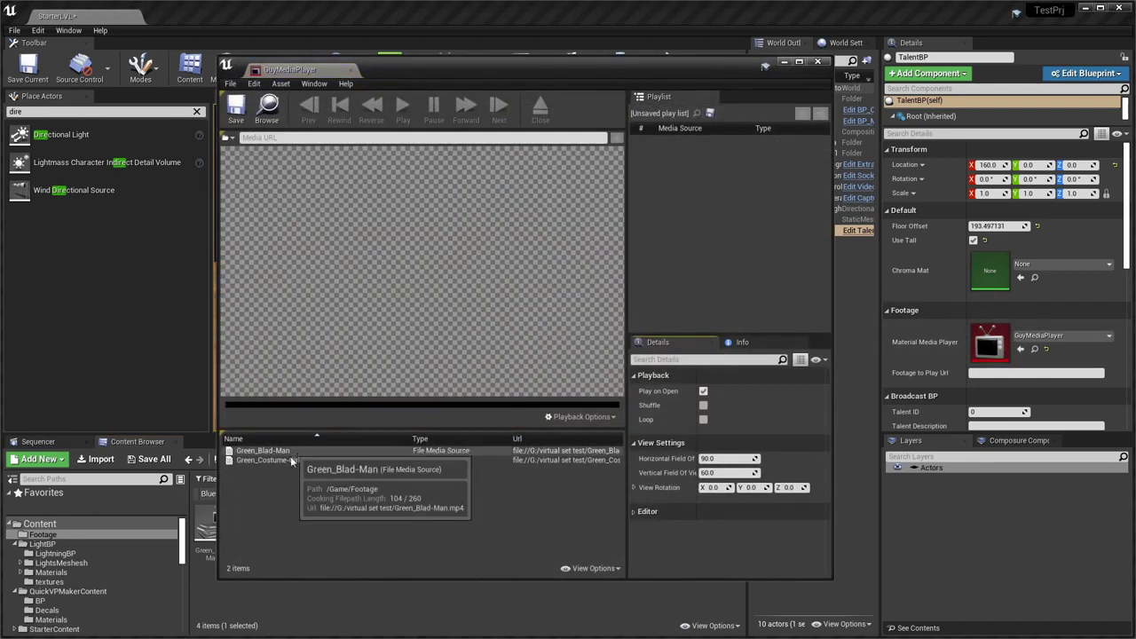
{"action": "double_click", "coordinate": [288, 451]}
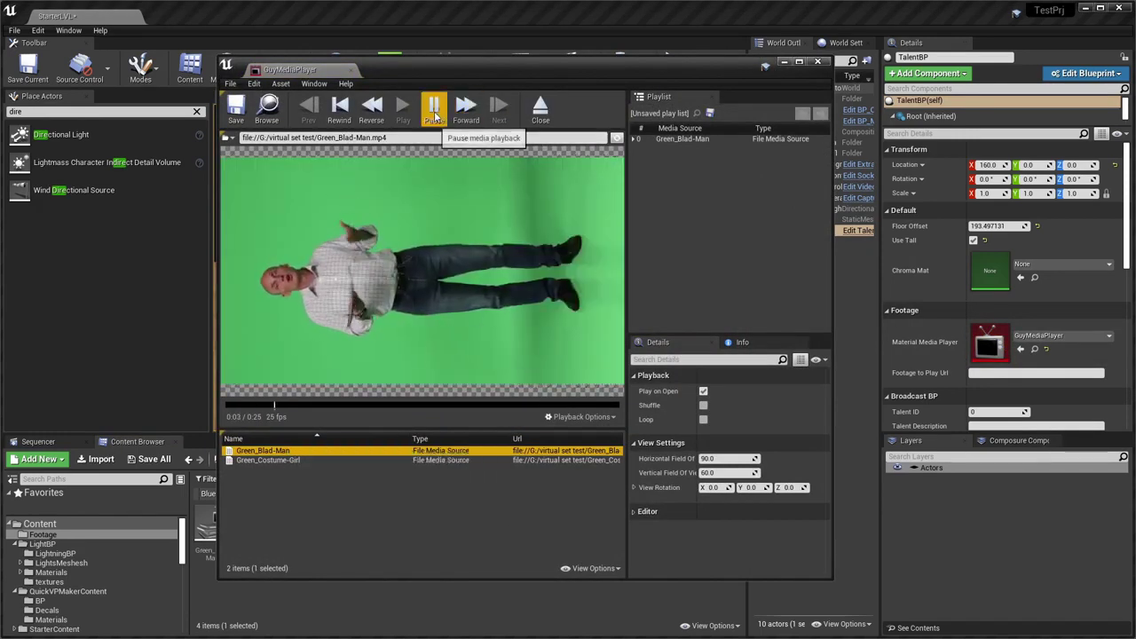
{"action": "left_click", "coordinate": [434, 115]}
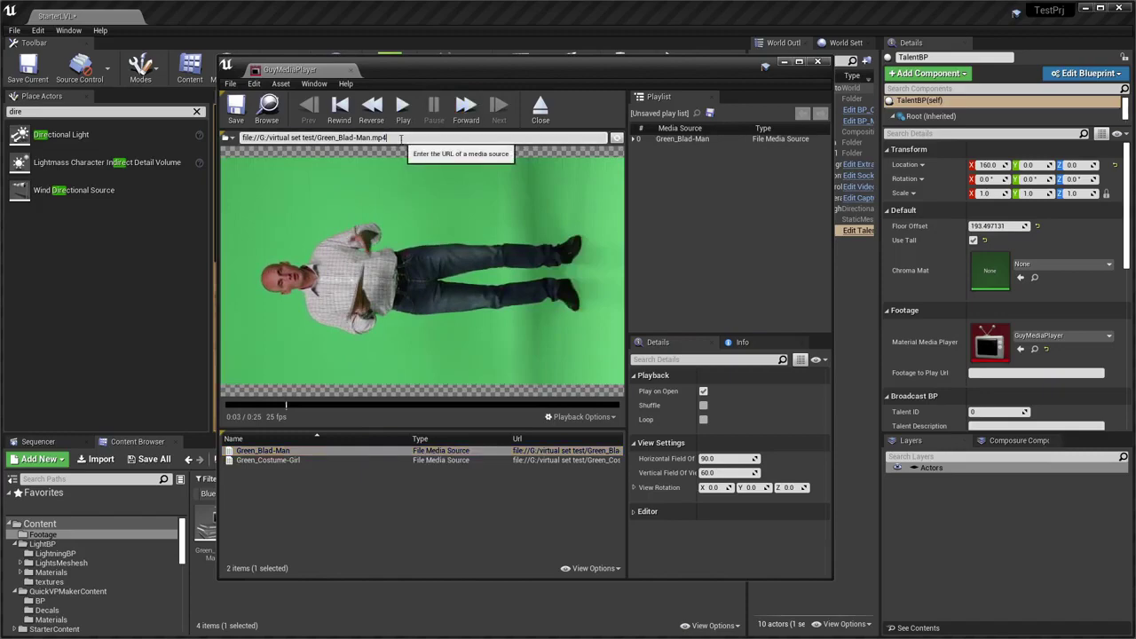
{"action": "left_click", "coordinate": [353, 69]}
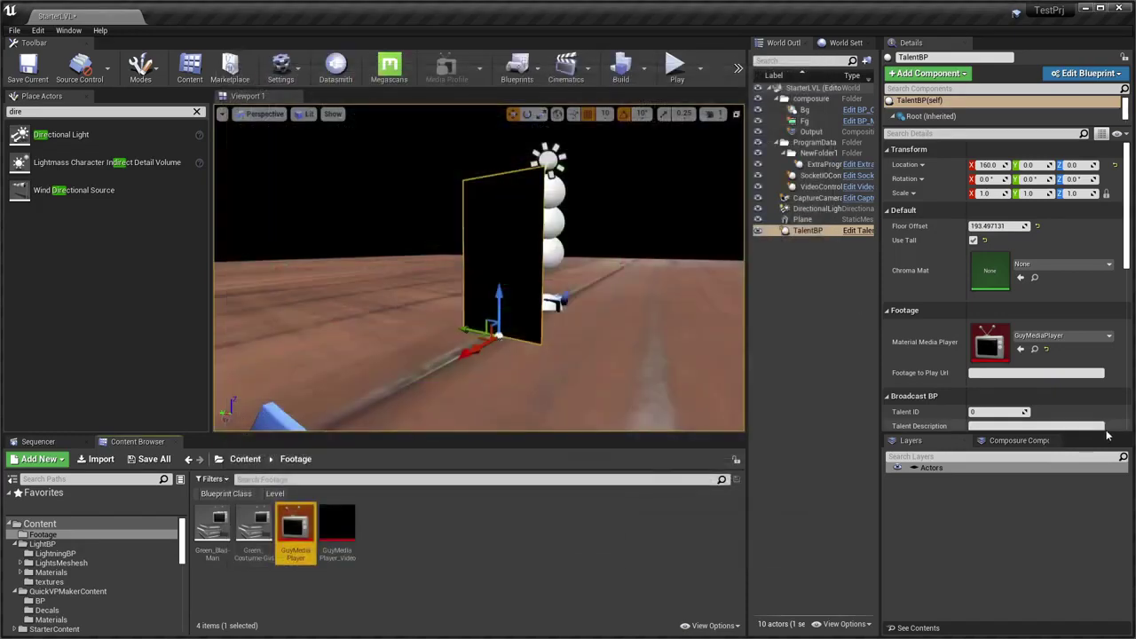
{"action": "left_click", "coordinate": [1032, 373]}
{"action": "type", "text": "file://G:/virtual set test/Green_Blad-Man.mp4"}
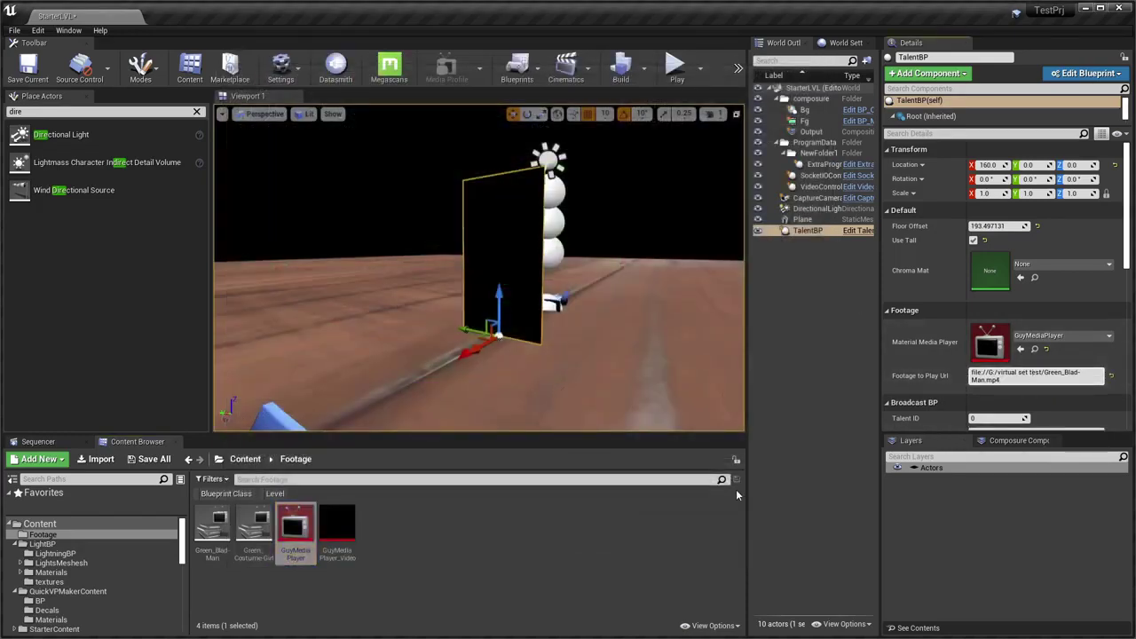
{"action": "left_click", "coordinate": [581, 539]}
{"action": "mouse_move", "coordinate": [629, 393]}
{"action": "left_mouse_down"}
{"action": "mouse_move", "coordinate": [612, 417]}
{"action": "mouse_move", "coordinate": [613, 381]}
{"action": "left_mouse_up"}
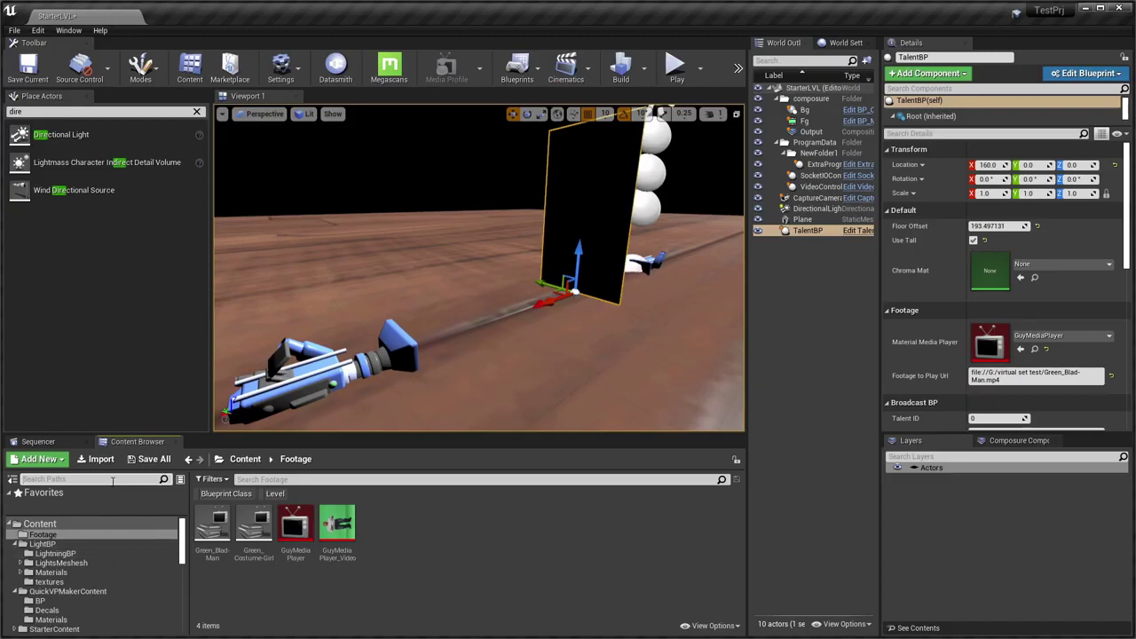
Create a material instance named guymat from Chromakeying's M_ColorDifferenceKey
{"action": "left_click", "coordinate": [113, 479]}
{"action": "type", "text": "k"}
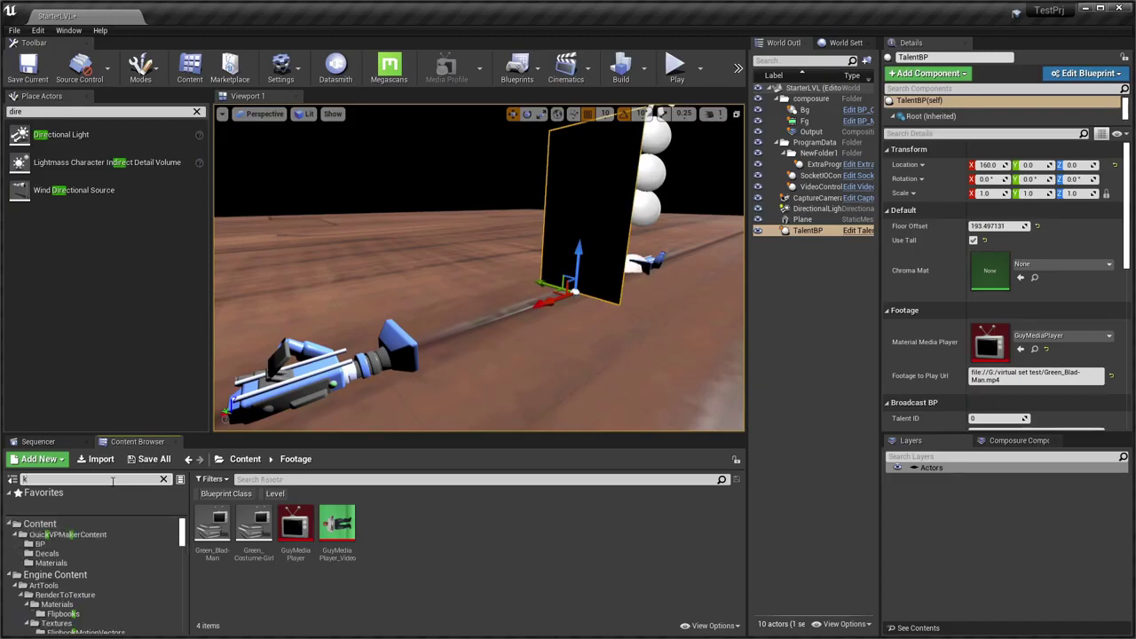
{"action": "type", "text": "ey"}
{"action": "scroll", "coordinate": [89, 568], "scroll_direction": "down", "scroll_amount": 5}
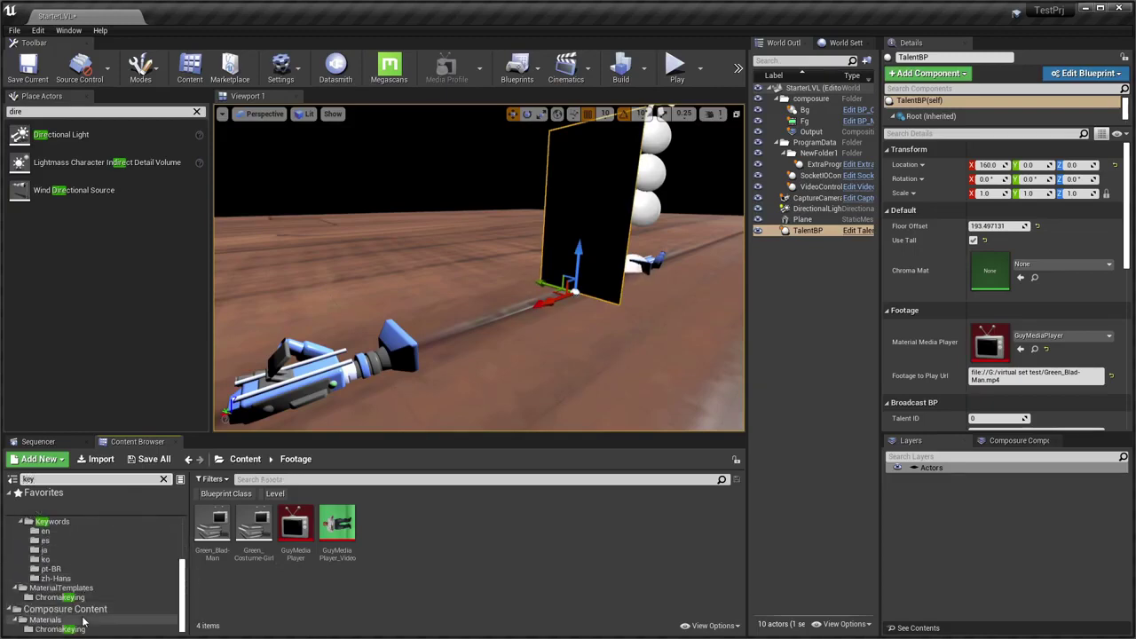
{"action": "left_click", "coordinate": [71, 610]}
{"action": "left_click", "coordinate": [53, 597]}
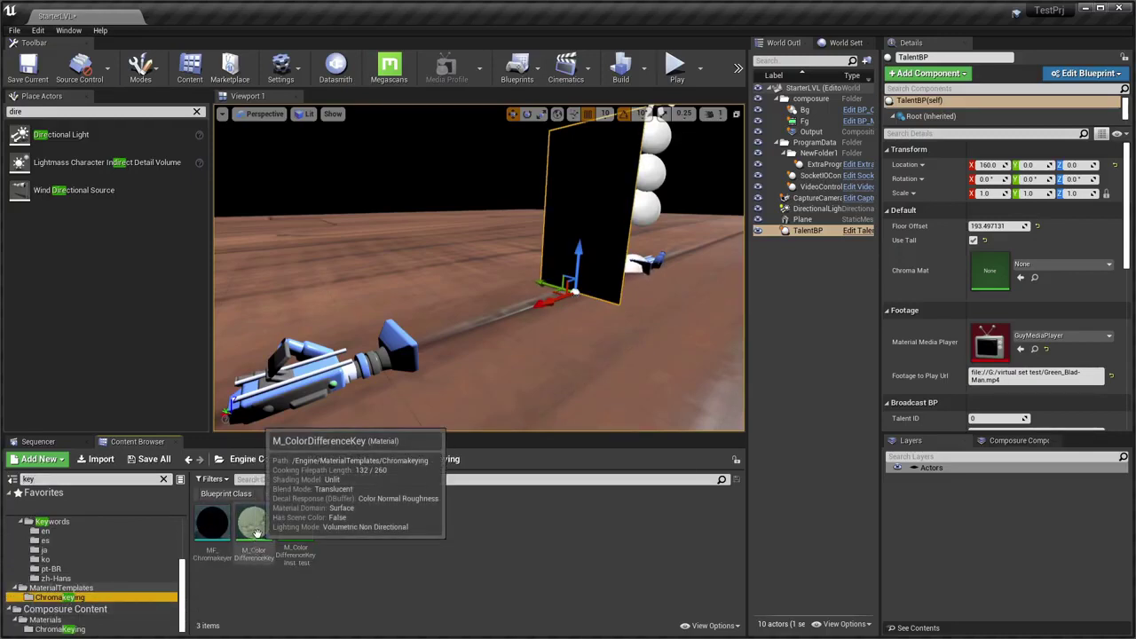
{"action": "right_click", "coordinate": [253, 532]}
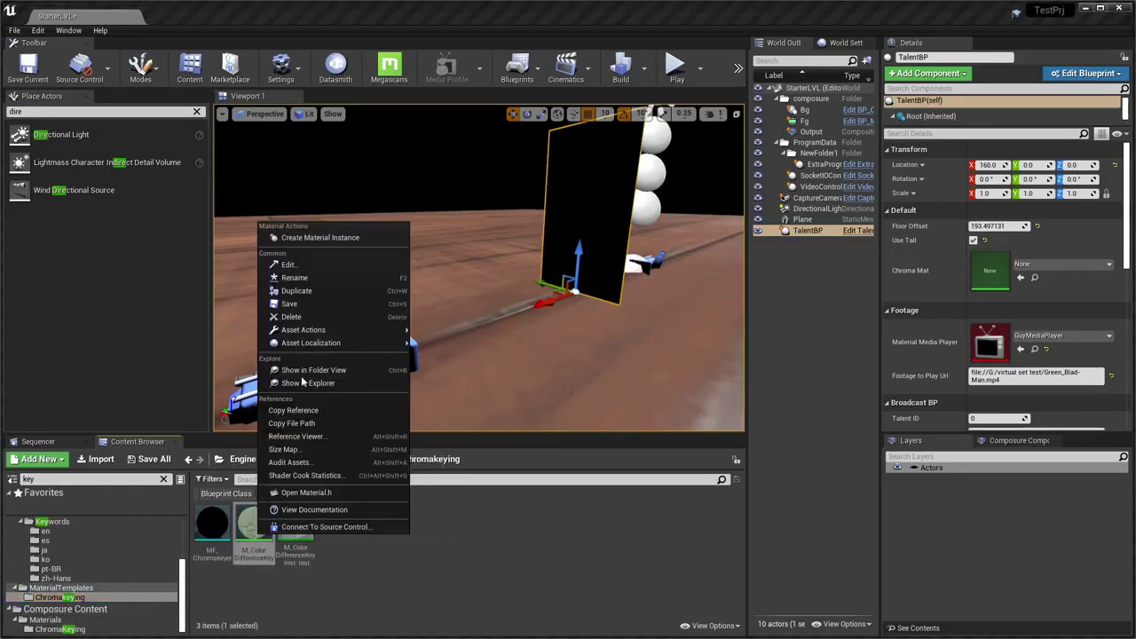
{"action": "left_click", "coordinate": [320, 237]}
{"action": "type", "text": "guymat"}
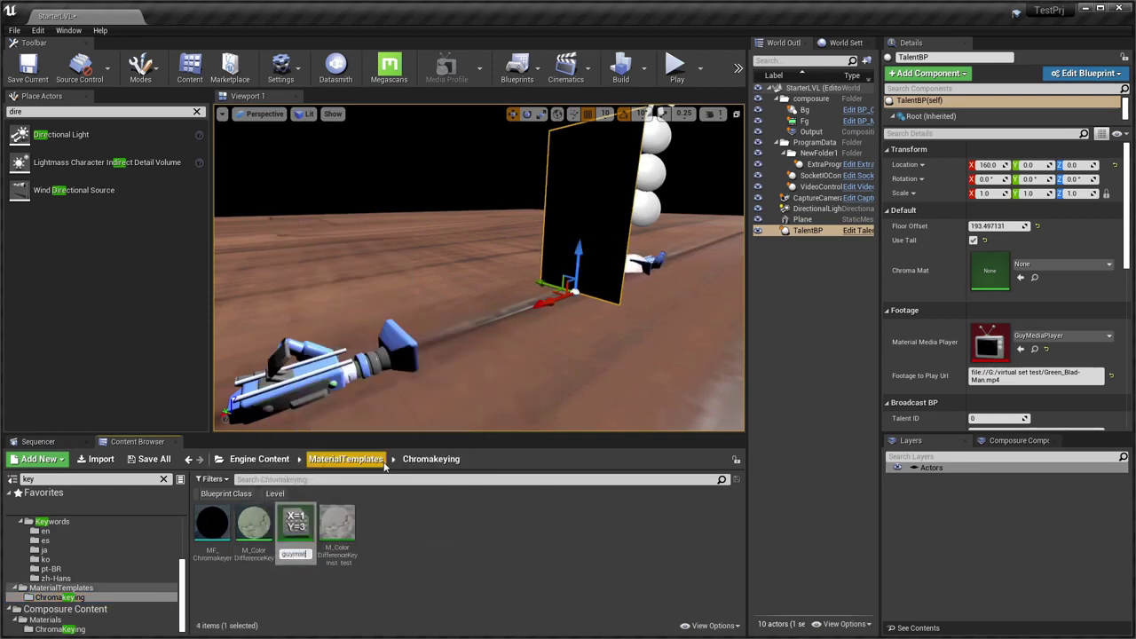
{"action": "key", "text": "Return"}
Move guymat into the Footage folder and open that folder
{"action": "scroll", "coordinate": [71, 593], "scroll_direction": "up", "scroll_amount": 3}
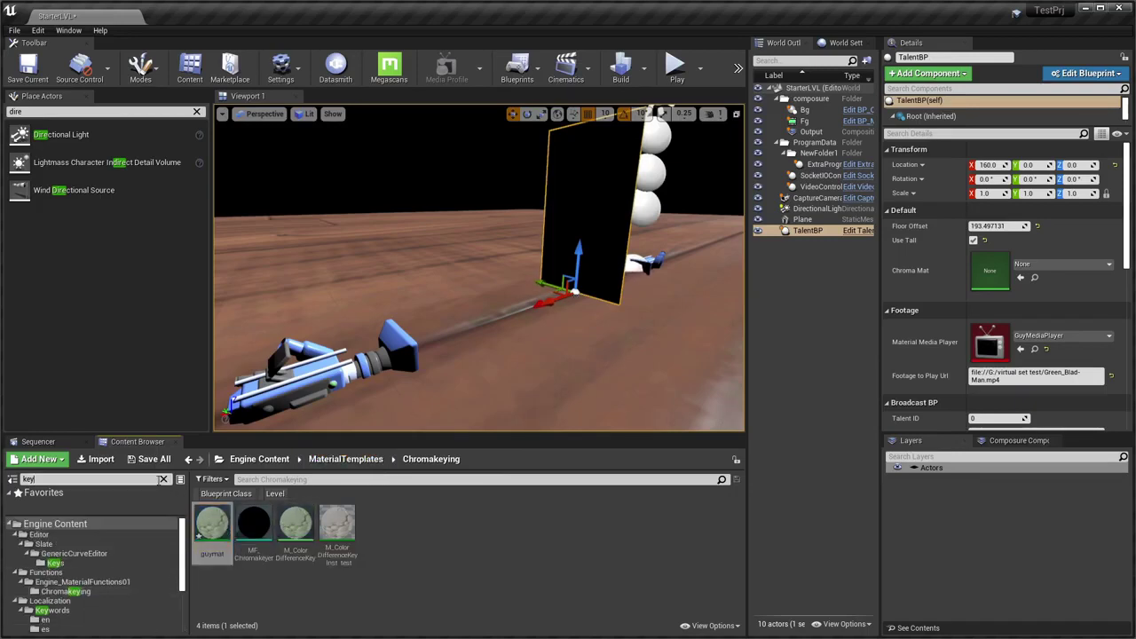
{"action": "left_click", "coordinate": [163, 479]}
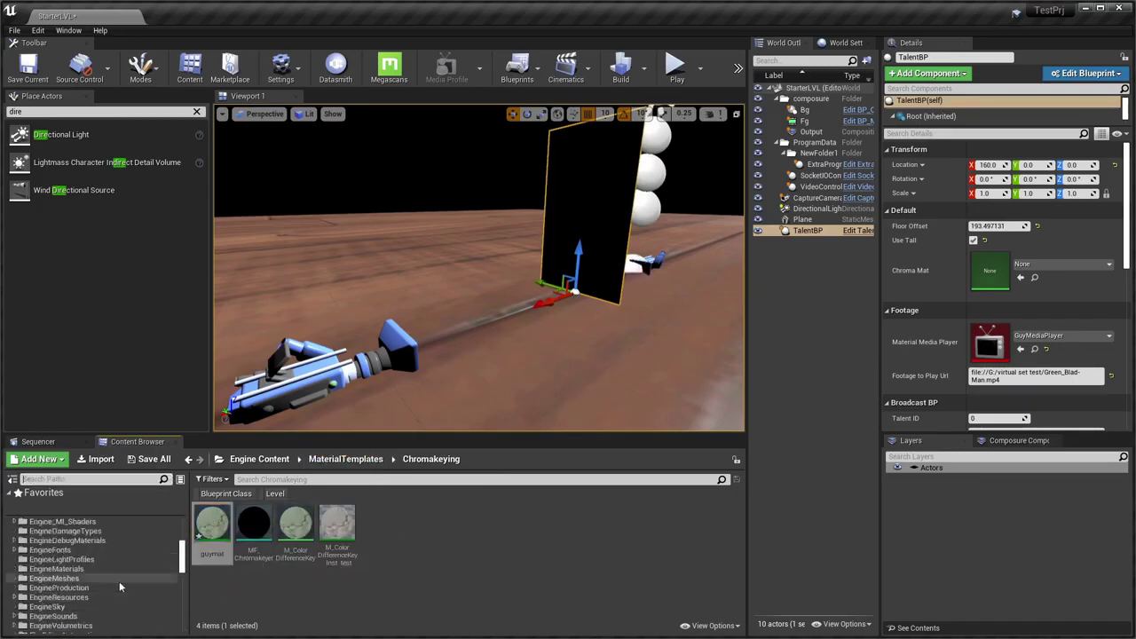
{"action": "scroll", "coordinate": [119, 580], "scroll_direction": "up", "scroll_amount": 5}
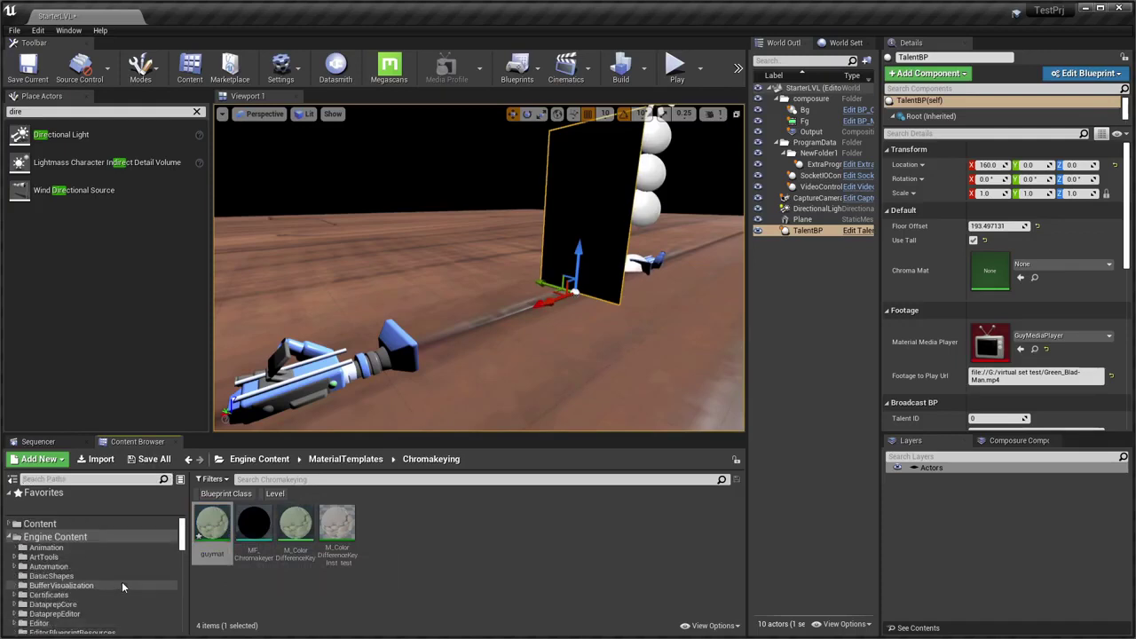
{"action": "left_click", "coordinate": [11, 523]}
{"action": "left_click_drag", "start_coordinate": [212, 525], "coordinate": [100, 539]}
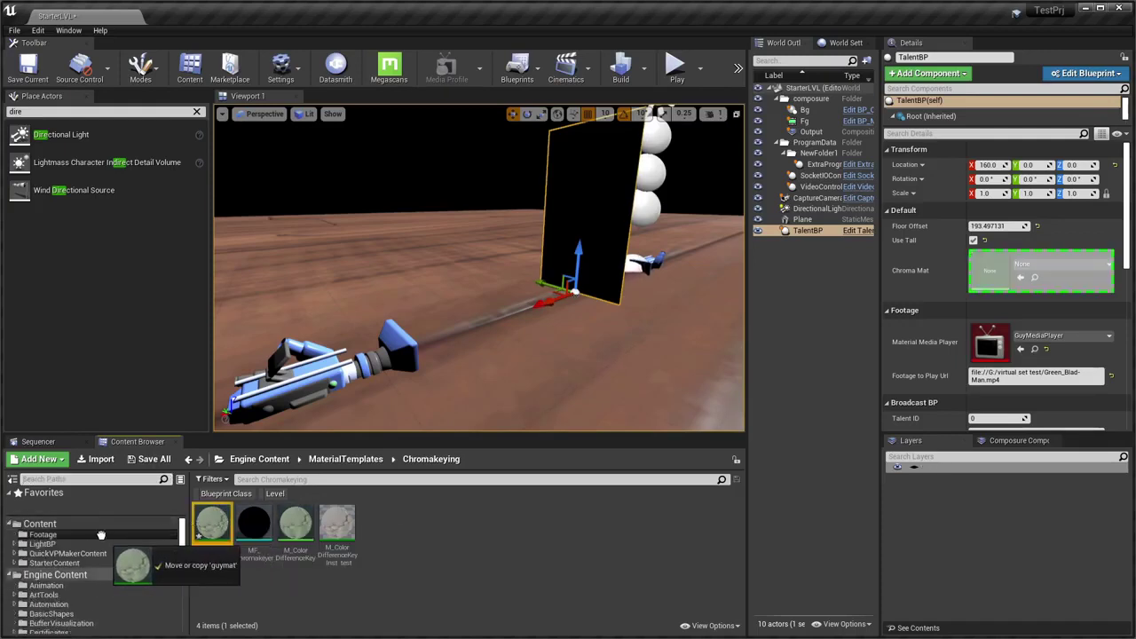
{"action": "left_click", "coordinate": [119, 550]}
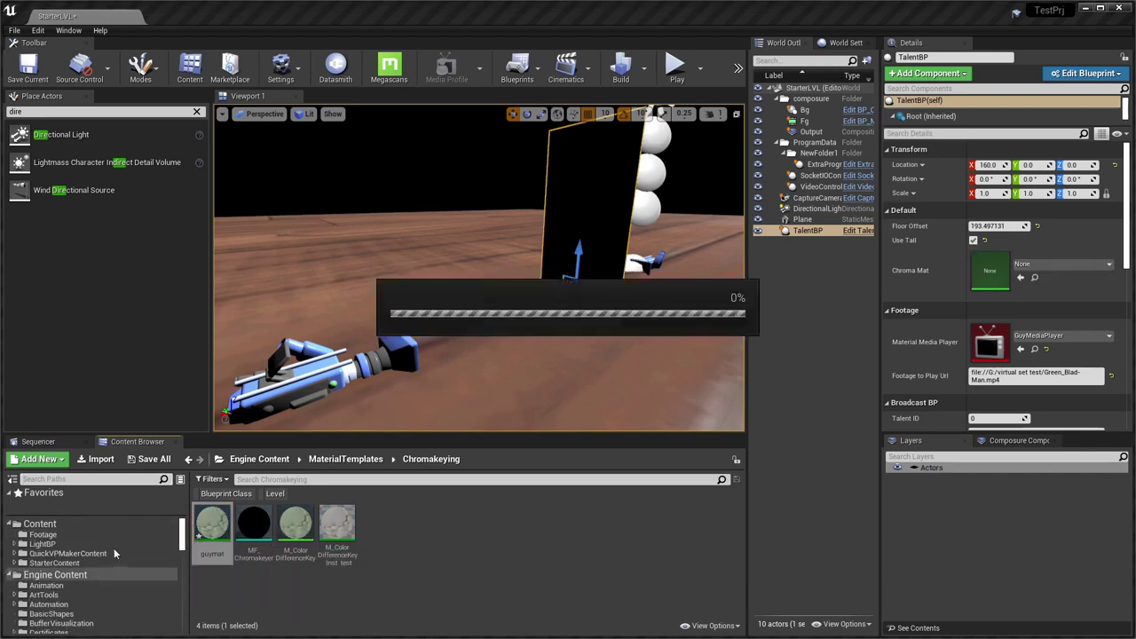
{"action": "left_click", "coordinate": [46, 535]}
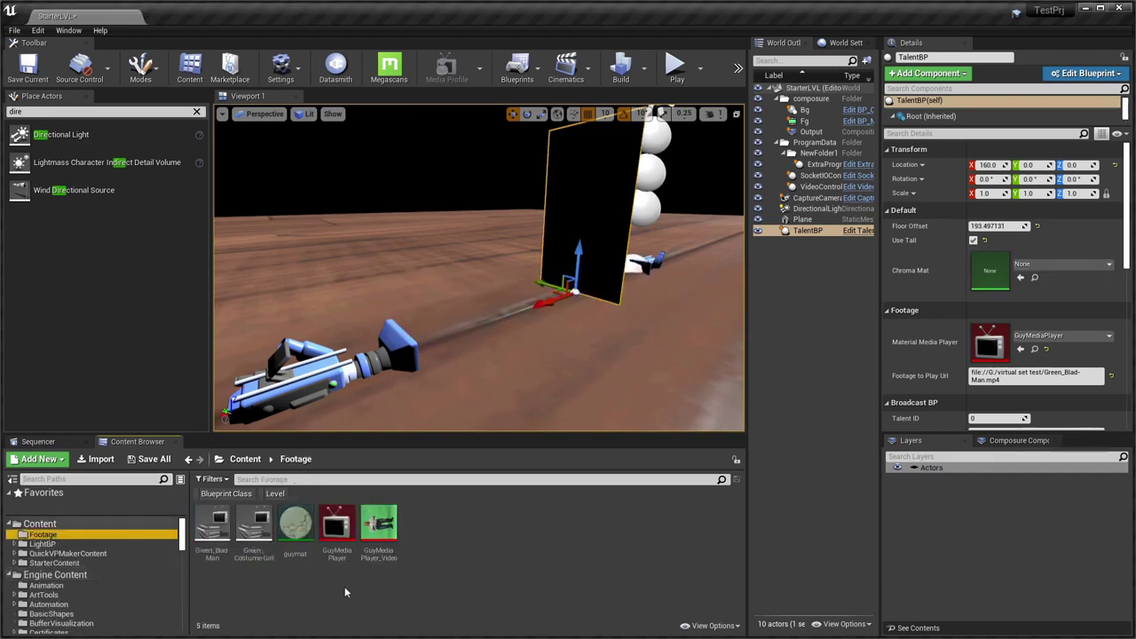
Set guymat as TalentBP's Chroma Mat and feed GuyMediaPlayer_Video into its Texture2D parameter
{"action": "left_click_drag", "start_coordinate": [297, 525], "coordinate": [1007, 248]}
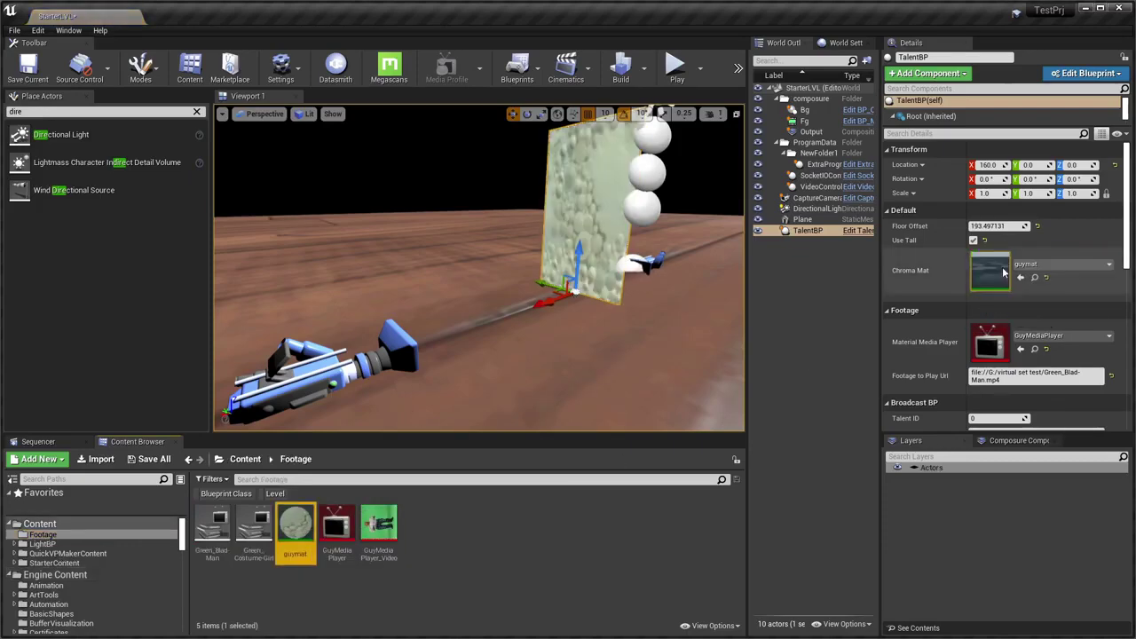
{"action": "key", "text": "f"}
{"action": "key", "text": "f"}
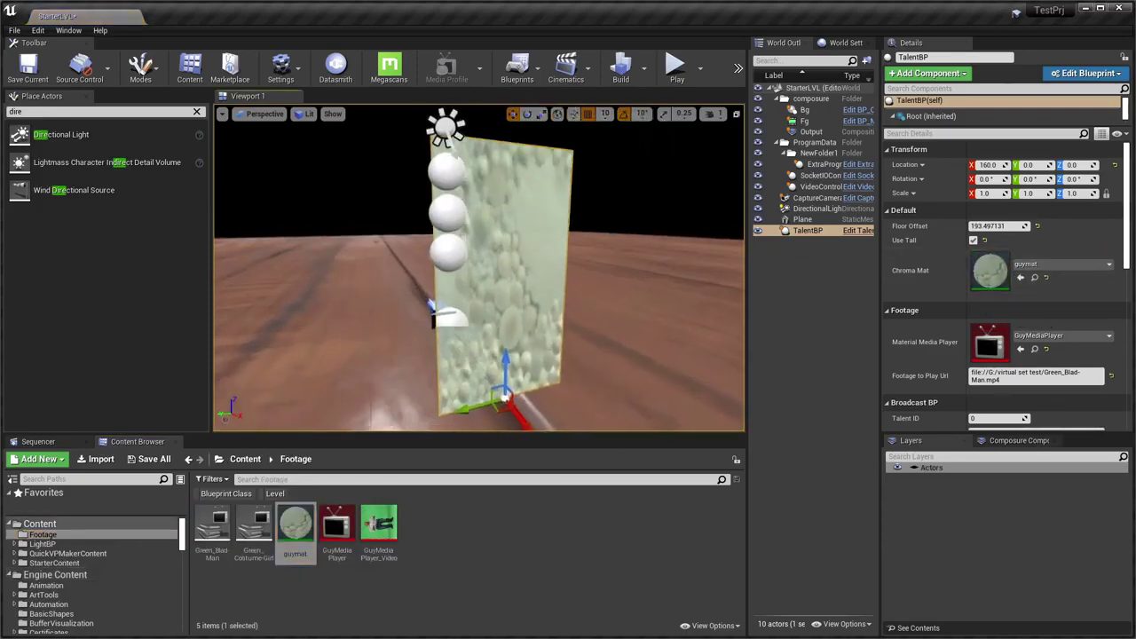
{"action": "key", "text": "ctrl+s"}
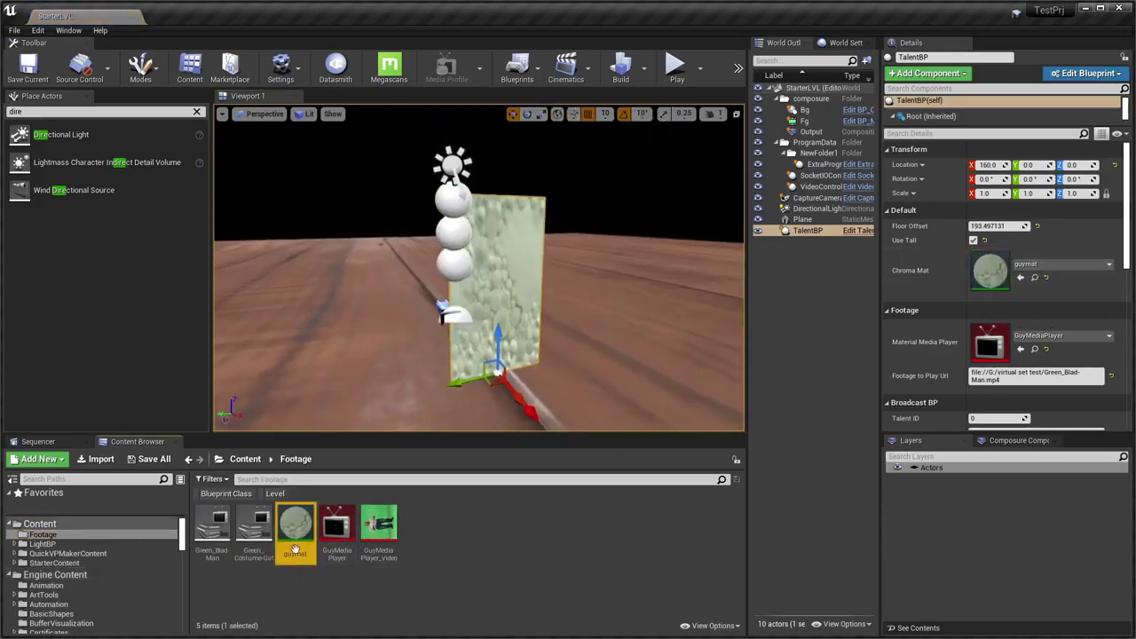
{"action": "double_click", "coordinate": [295, 547]}
{"action": "mouse_move", "coordinate": [642, 76]}
{"action": "left_mouse_down"}
{"action": "mouse_move", "coordinate": [314, 58]}
{"action": "mouse_move", "coordinate": [832, 105]}
{"action": "left_mouse_up"}
{"action": "left_click", "coordinate": [236, 280]}
{"action": "left_click_drag", "start_coordinate": [379, 526], "coordinate": [915, 306]}
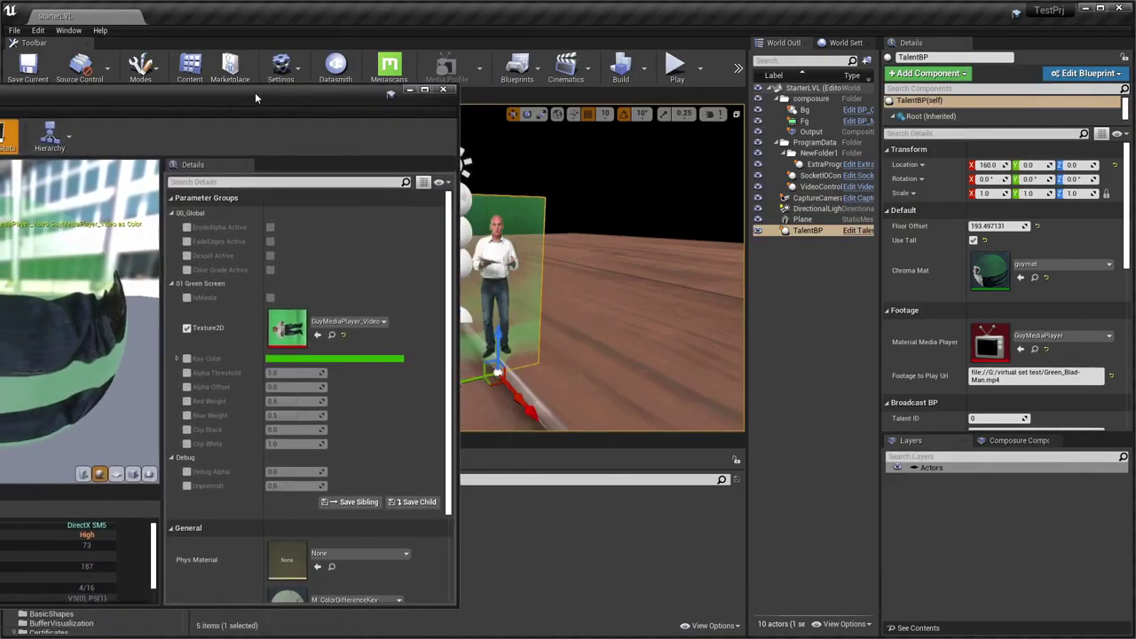
Enable Key Color, set Alpha Threshold to 0.552381, turn Despill Active on, and save guymat
{"action": "left_click_drag", "start_coordinate": [883, 76], "coordinate": [253, 96]}
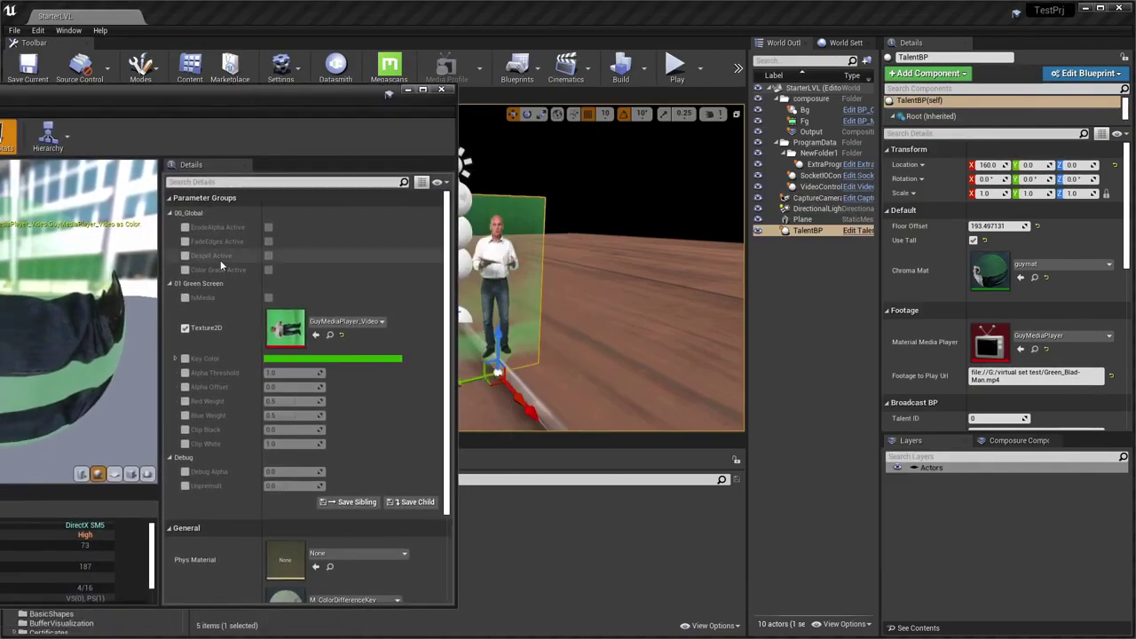
{"action": "left_click", "coordinate": [184, 358]}
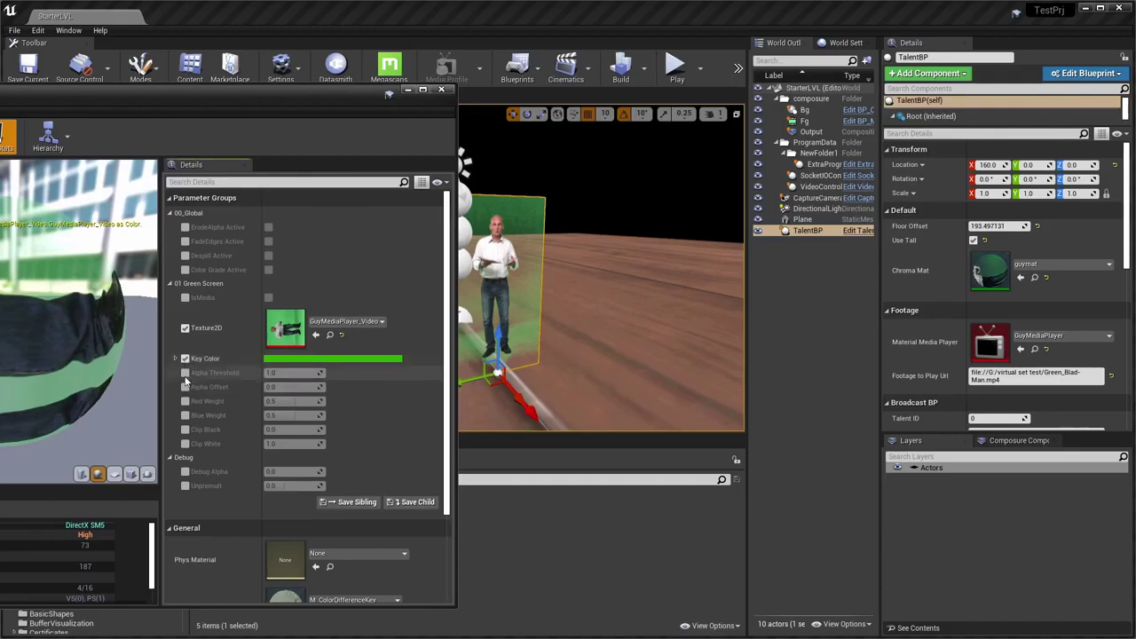
{"action": "left_click_drag", "start_coordinate": [293, 373], "coordinate": [280, 372]}
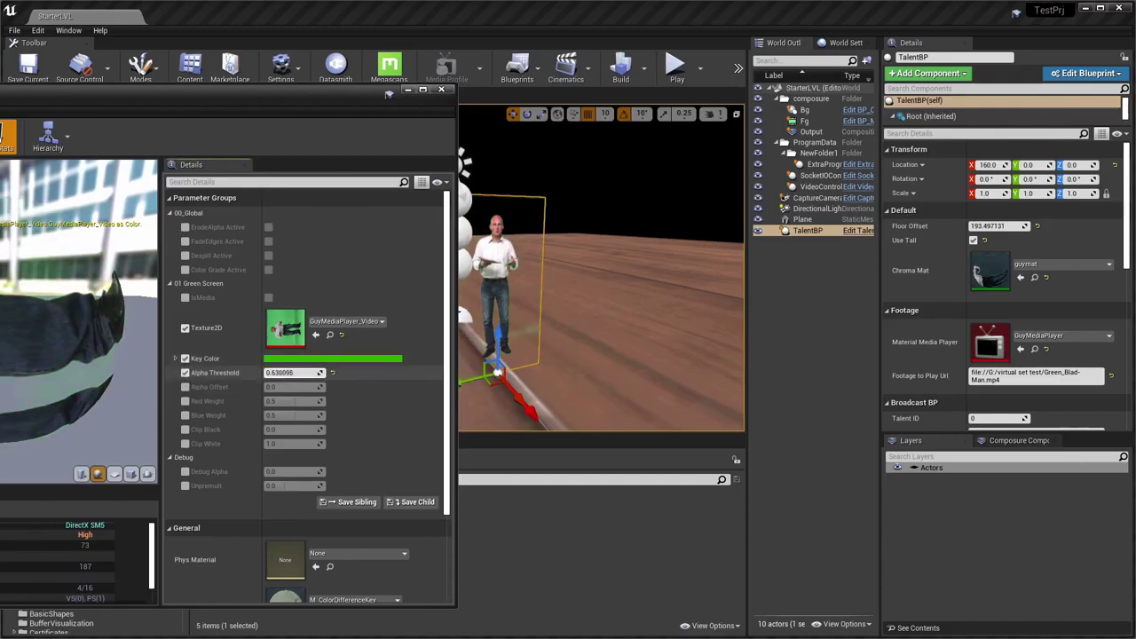
{"action": "left_click_drag", "start_coordinate": [280, 373], "coordinate": [282, 373]}
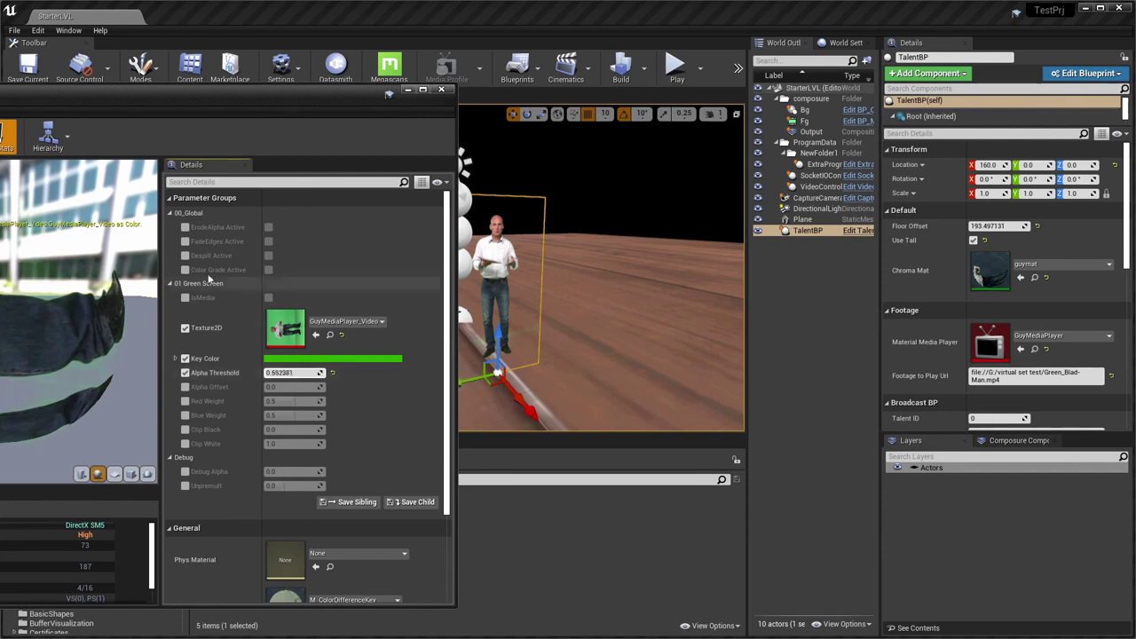
{"action": "left_click", "coordinate": [184, 256]}
{"action": "left_click", "coordinate": [268, 257]}
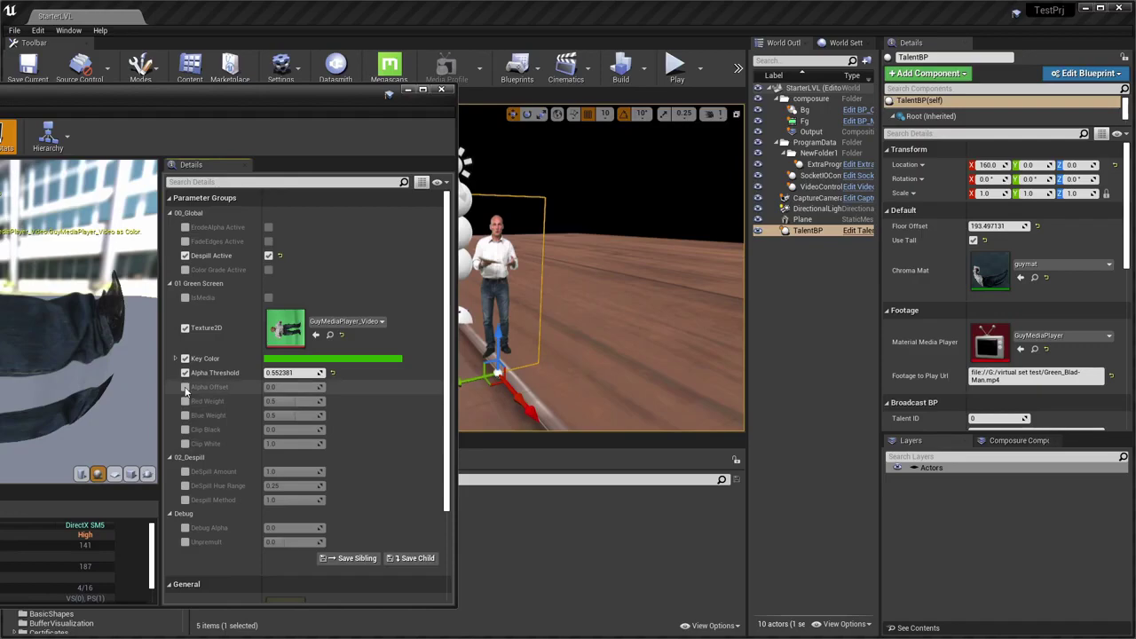
{"action": "left_click_drag", "start_coordinate": [266, 89], "coordinate": [763, 93]}
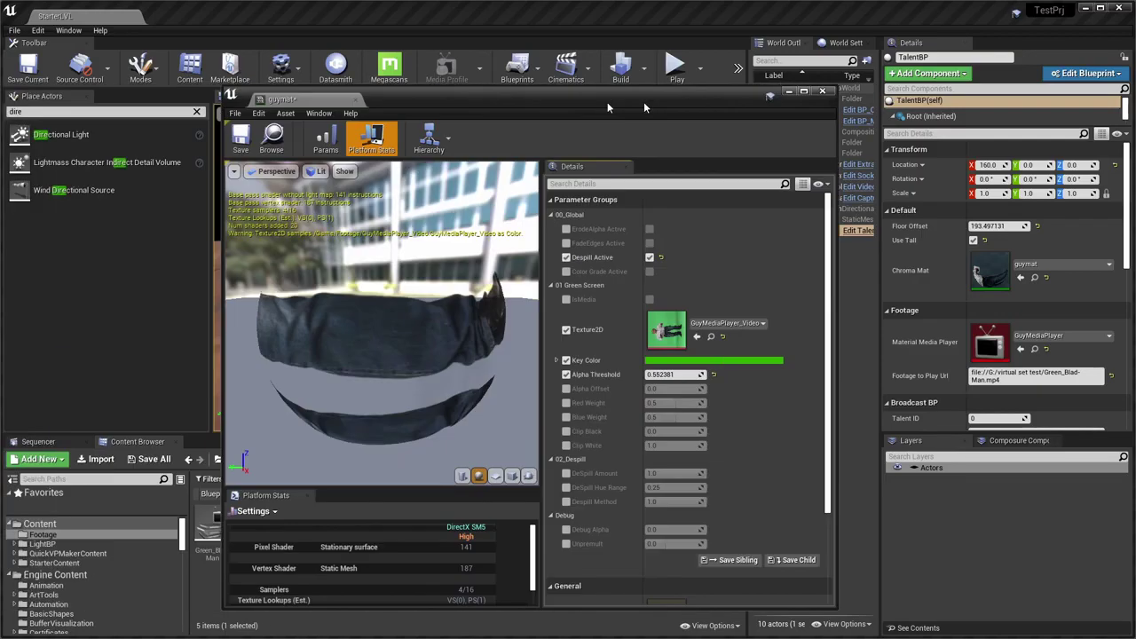
{"action": "left_click", "coordinate": [356, 133]}
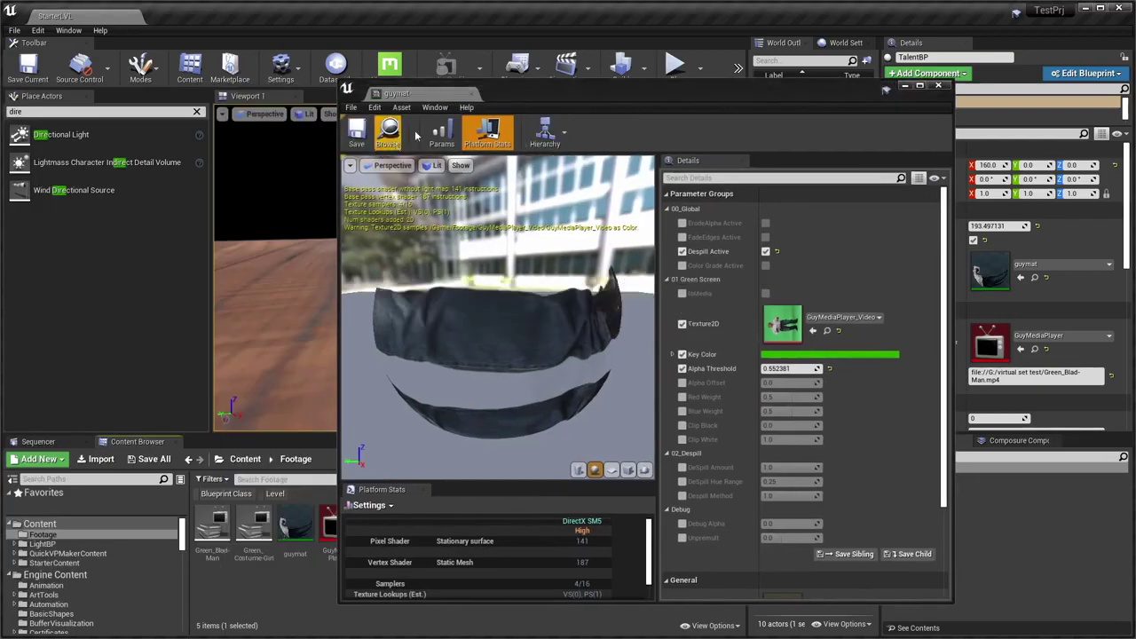
{"action": "left_click", "coordinate": [471, 94]}
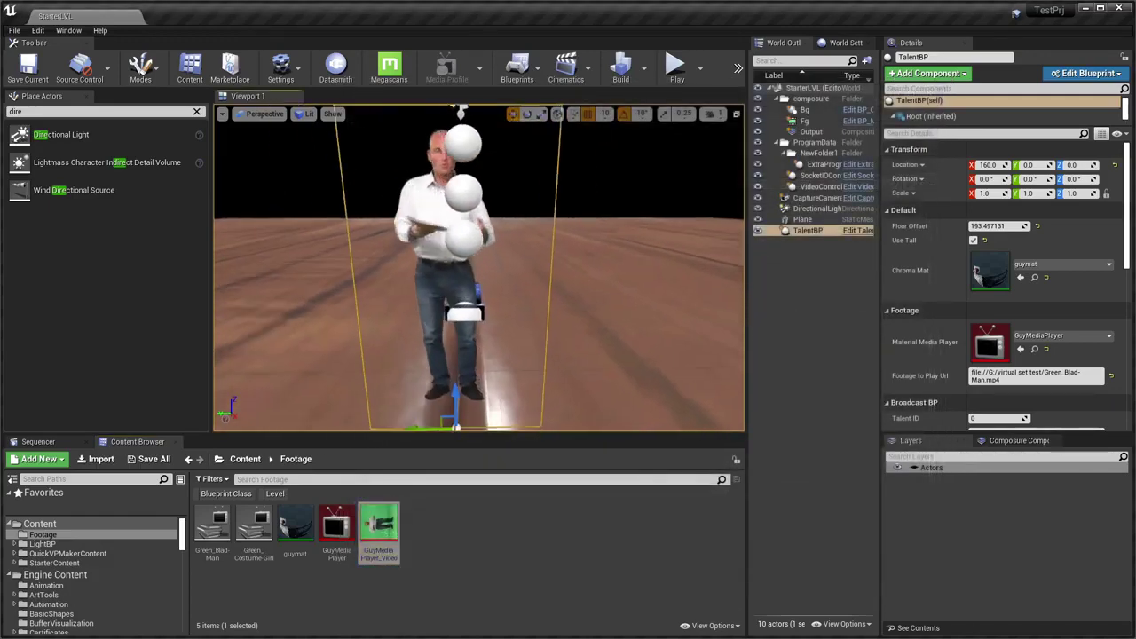
Set TalentBP's Floor Offset to 151.359436 and play then pause Green_Blad-Man in GuyMediaPlayer
{"action": "mouse_move", "coordinate": [994, 226]}
{"action": "left_mouse_down"}
{"action": "mouse_move", "coordinate": [1030, 225]}
{"action": "mouse_move", "coordinate": [998, 225]}
{"action": "left_mouse_up"}
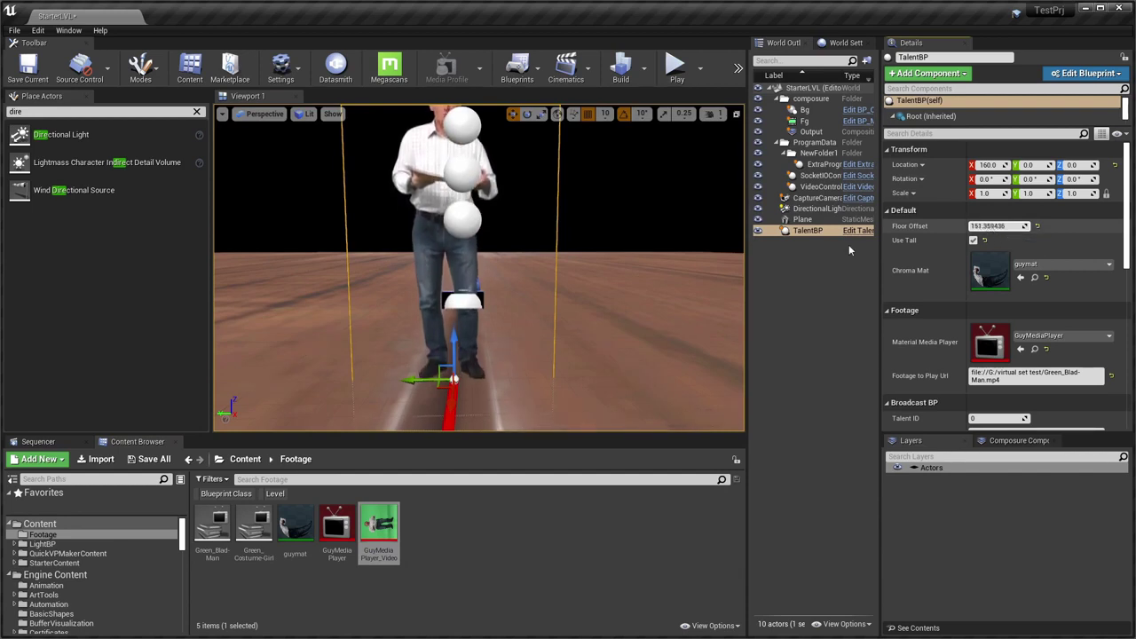
{"action": "right_click_drag", "start_coordinate": [709, 266], "coordinate": [586, 284]}
{"action": "left_click", "coordinate": [348, 543]}
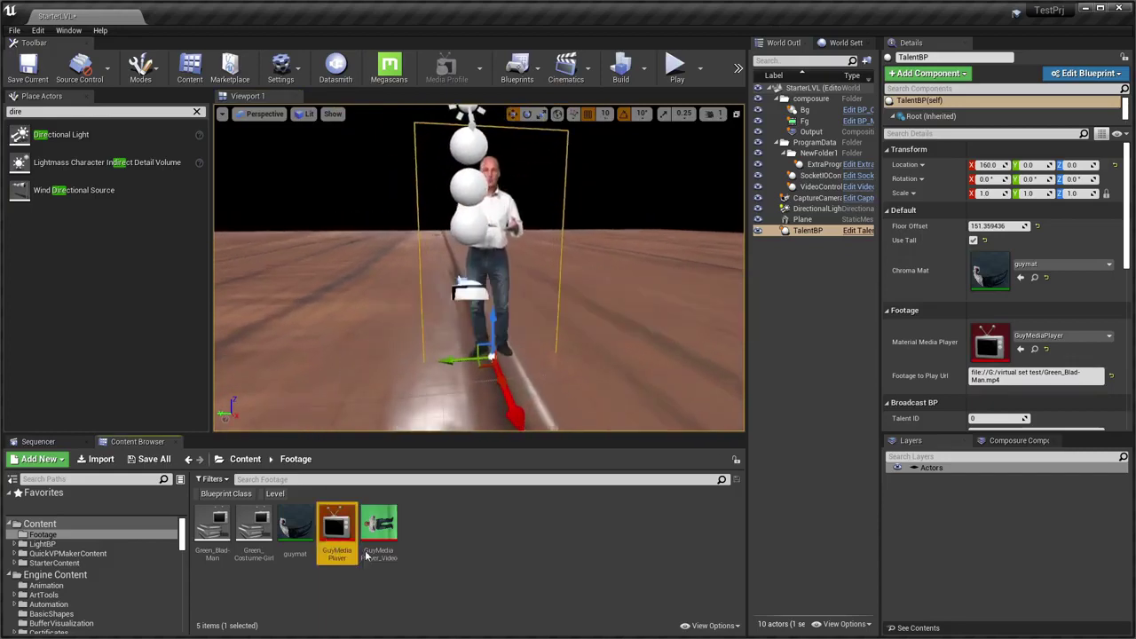
{"action": "double_click", "coordinate": [383, 474]}
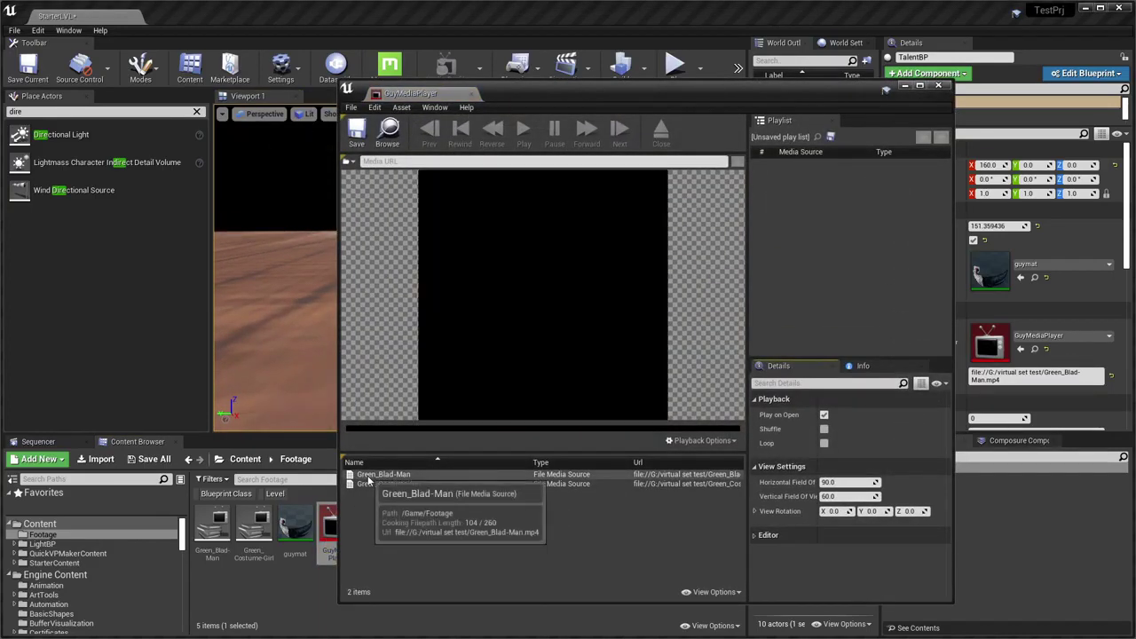
{"action": "left_click_drag", "start_coordinate": [588, 92], "coordinate": [930, 120]}
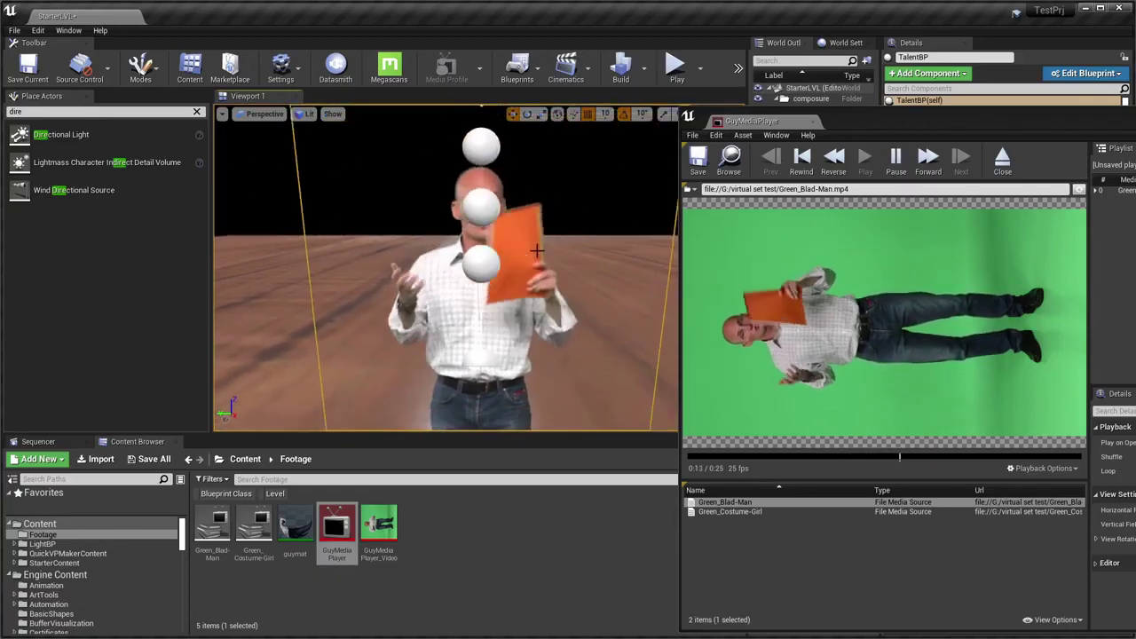
{"action": "left_click", "coordinate": [895, 159]}
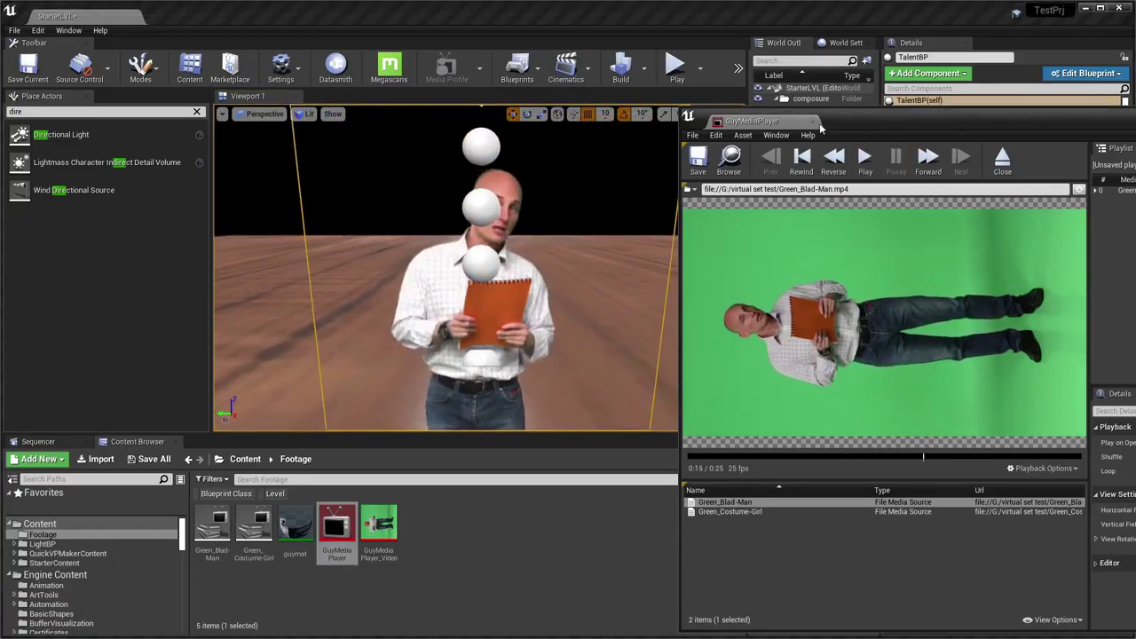
{"action": "left_click", "coordinate": [812, 121]}
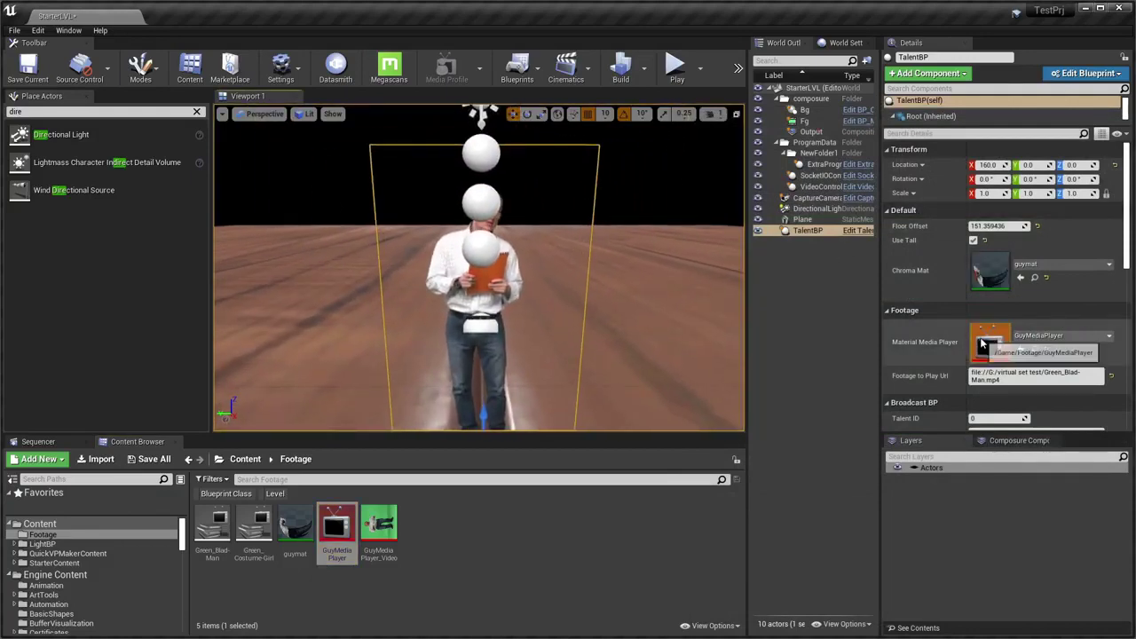
Show the talent in game and Composure elements, then preview through CaptureCameraBP in game view
{"action": "scroll", "coordinate": [967, 338], "scroll_direction": "down", "scroll_amount": 2}
{"action": "scroll", "coordinate": [958, 394], "scroll_direction": "down", "scroll_amount": 4}
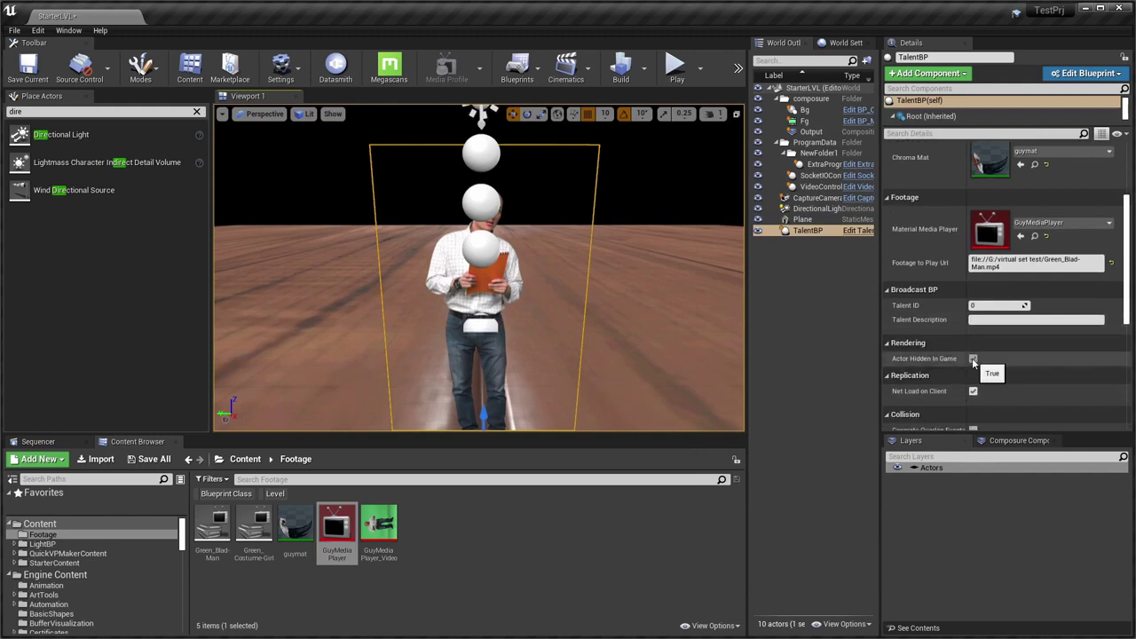
{"action": "left_click", "coordinate": [973, 359]}
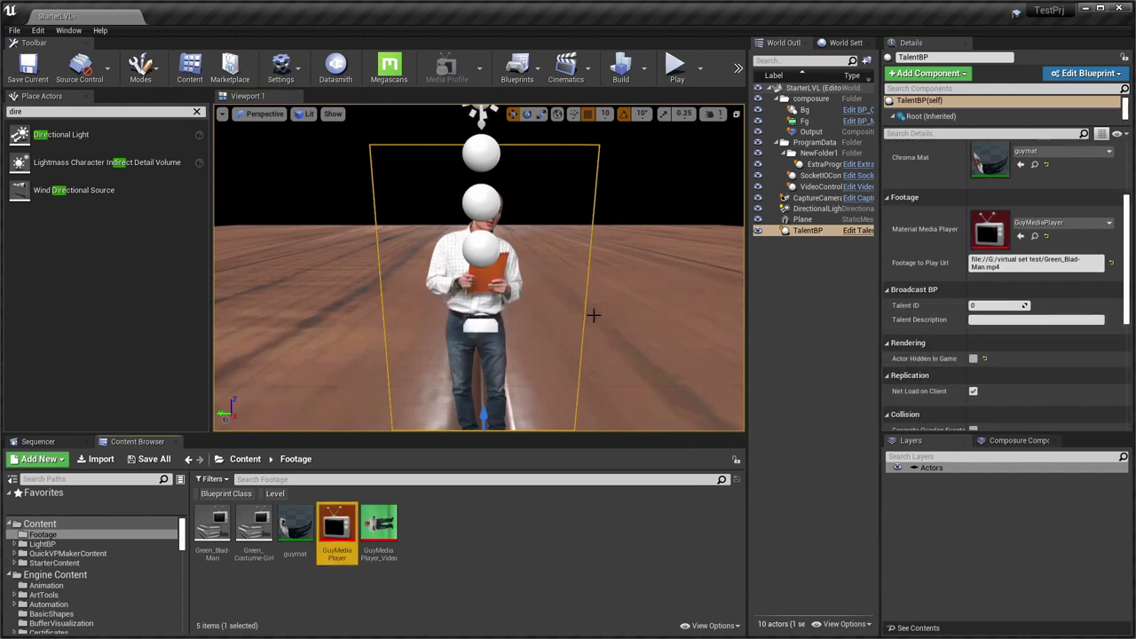
{"action": "left_click", "coordinate": [1012, 440]}
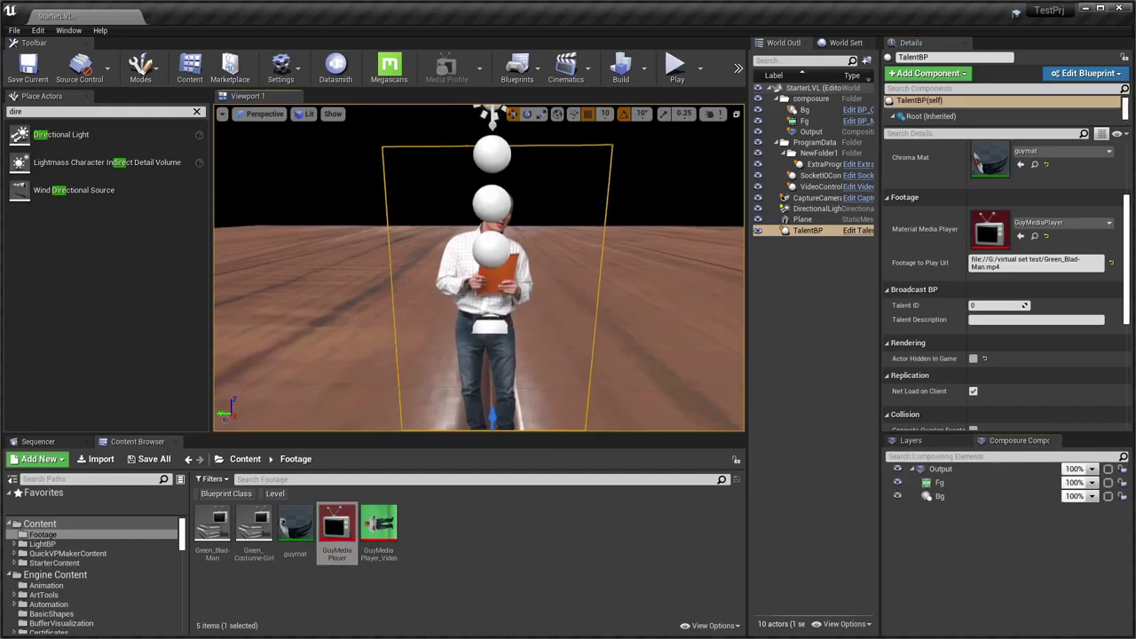
{"action": "left_click", "coordinate": [265, 114]}
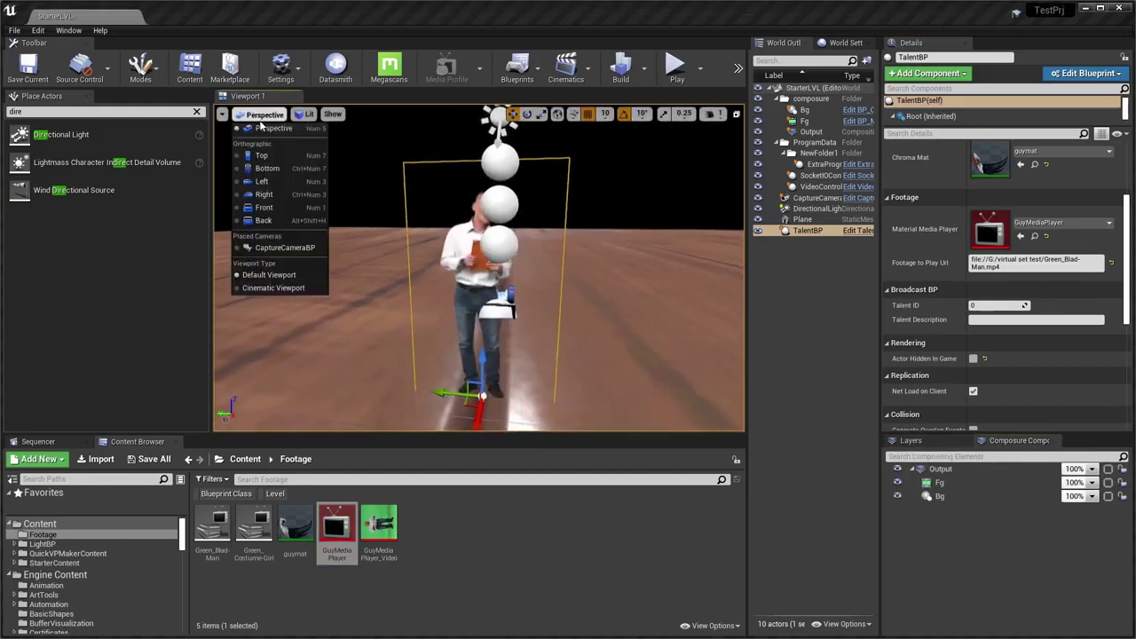
{"action": "mouse_move", "coordinate": [284, 249]}
{"action": "left_click", "coordinate": [381, 263]}
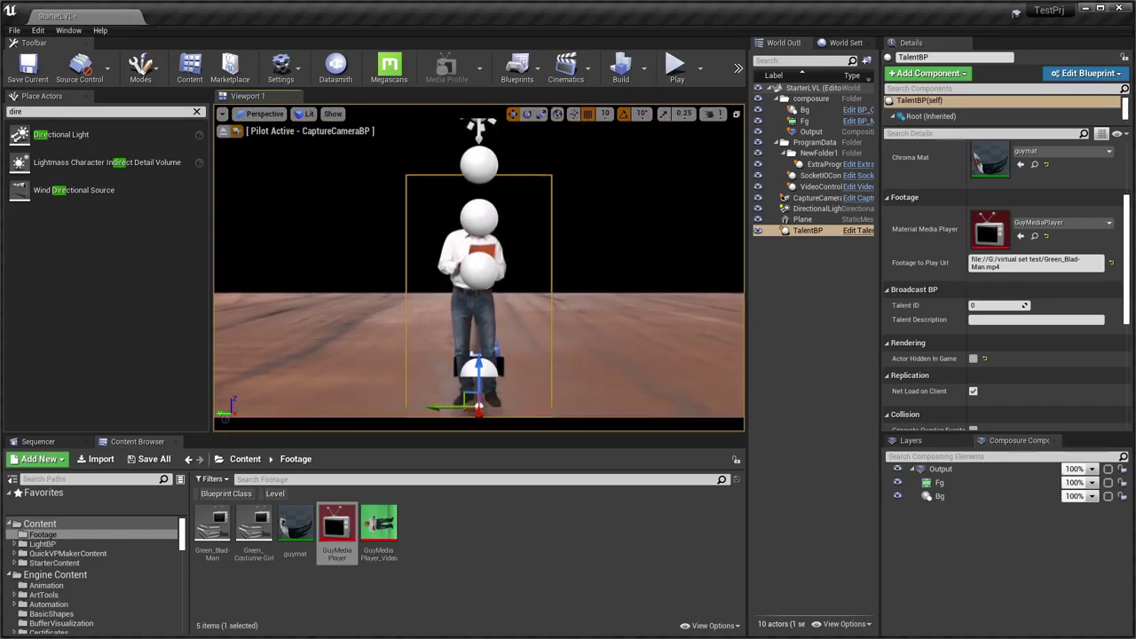
{"action": "key", "text": "g"}
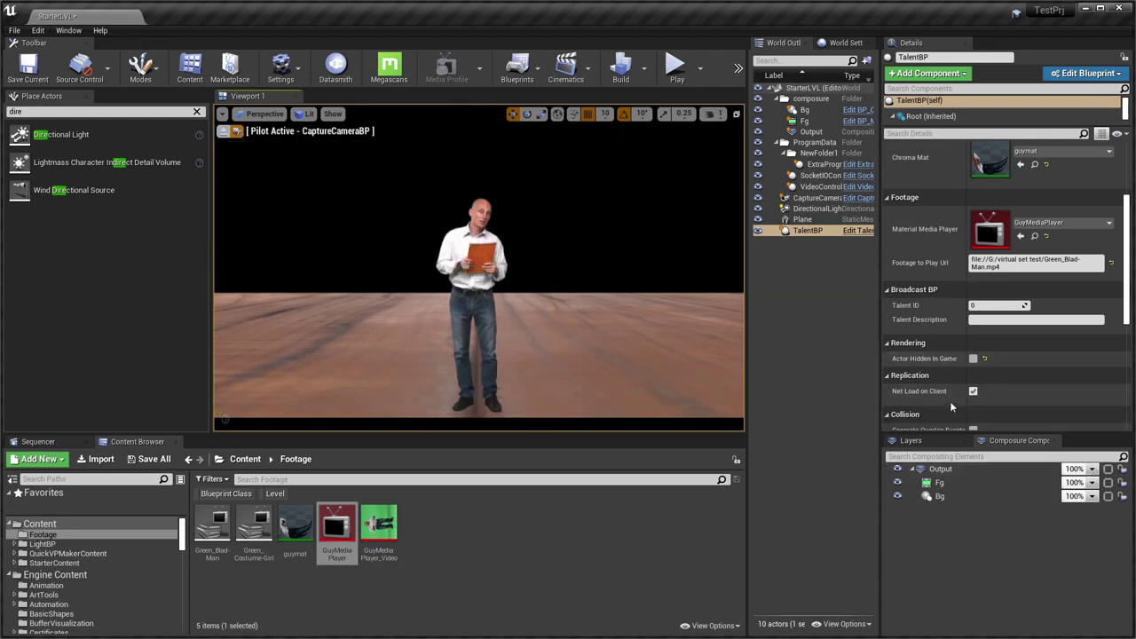
Toggle TalentBP's in-game visibility off and back on while reframing the camera shot
{"action": "left_click", "coordinate": [973, 360]}
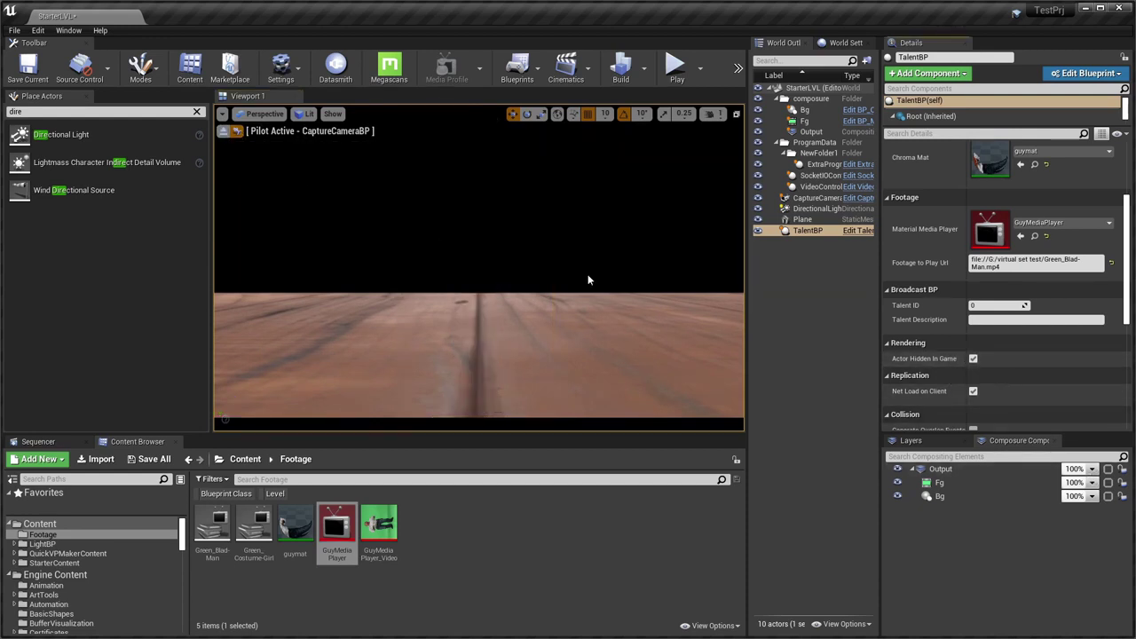
{"action": "right_click", "coordinate": [461, 265]}
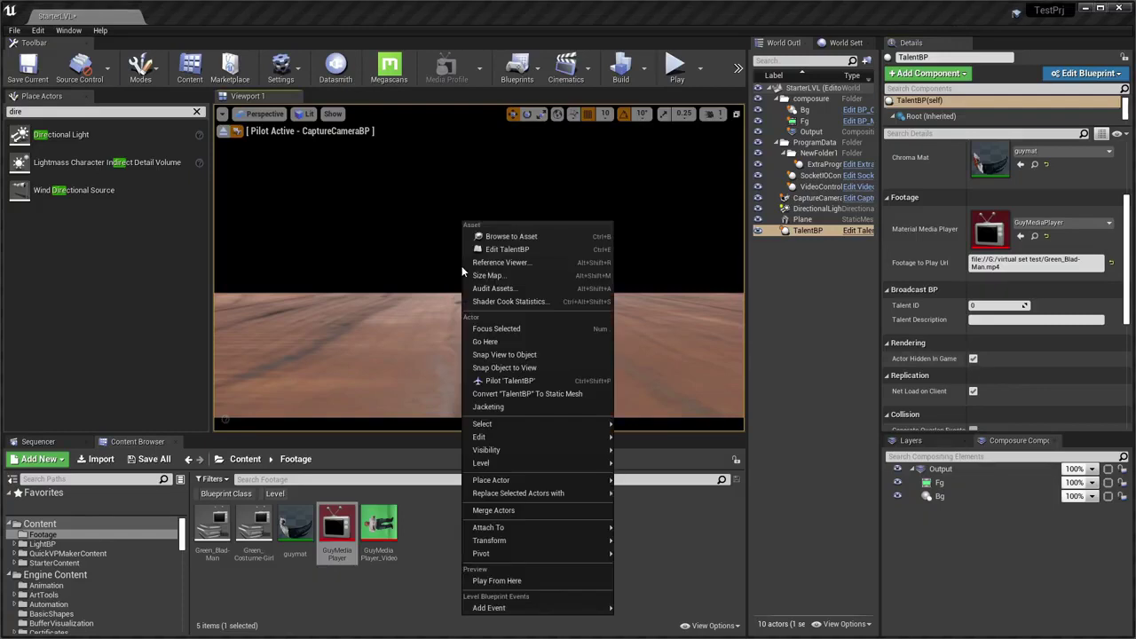
{"action": "left_click", "coordinate": [460, 267]}
{"action": "key", "text": "g"}
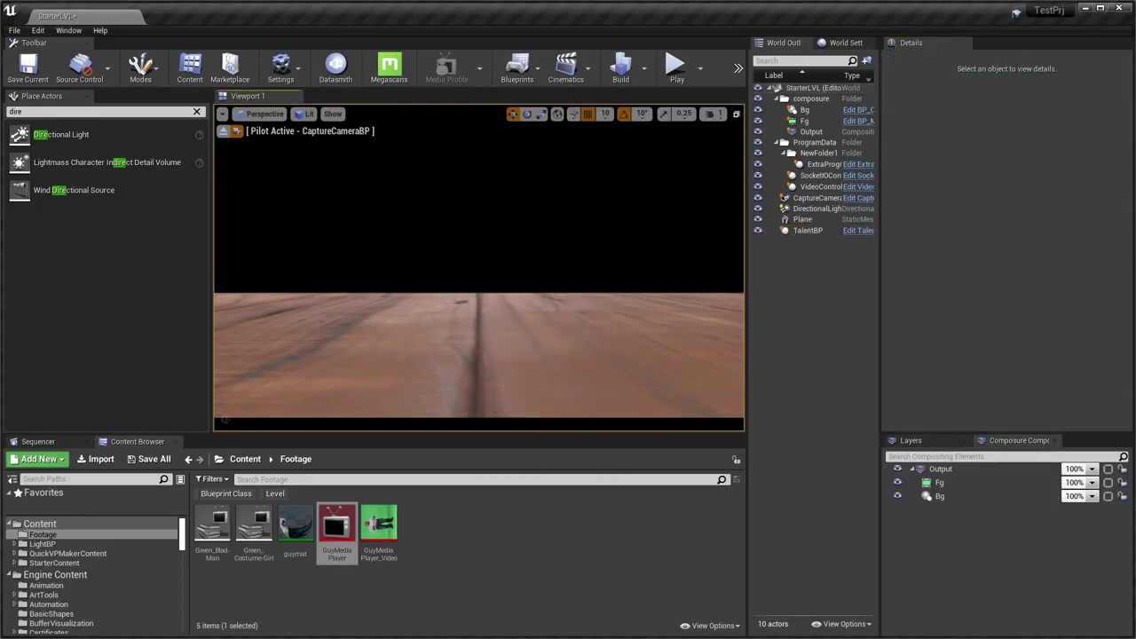
{"action": "left_click", "coordinate": [812, 230]}
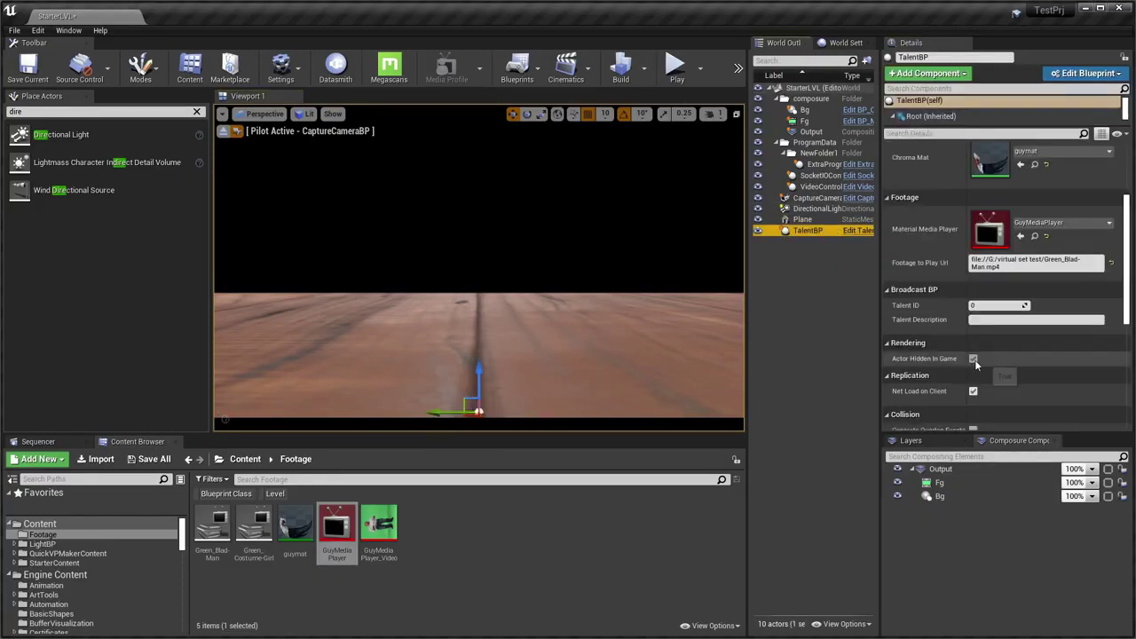
{"action": "left_click", "coordinate": [973, 359]}
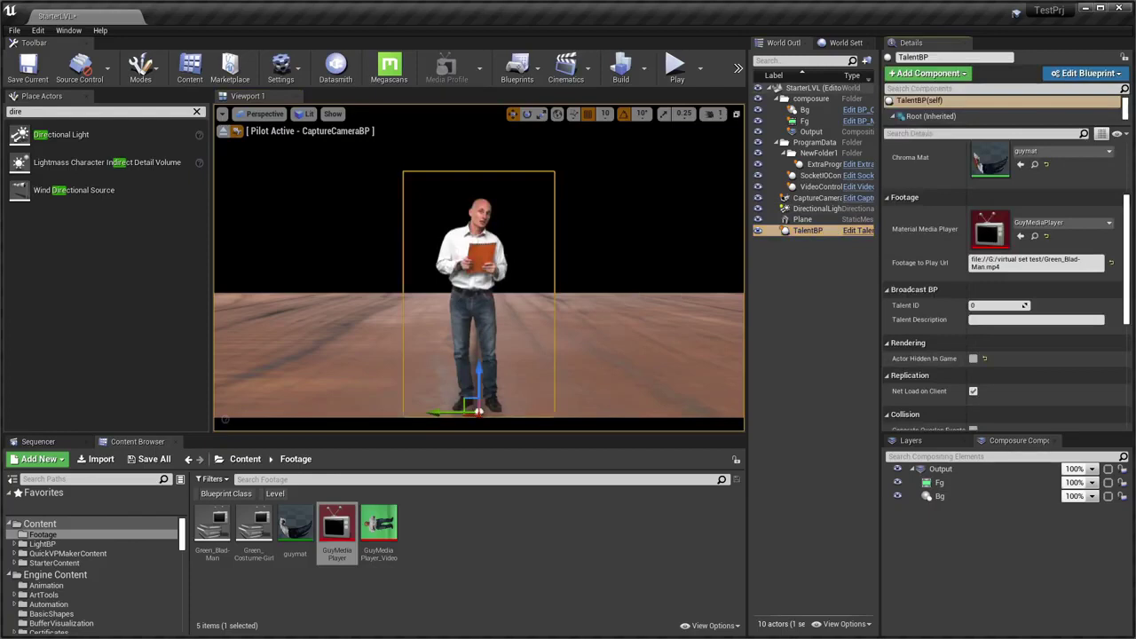
{"action": "mouse_move", "coordinate": [580, 290]}
{"action": "right_mouse_down"}
{"action": "mouse_move", "coordinate": [579, 311]}
{"action": "mouse_move", "coordinate": [574, 295]}
{"action": "right_mouse_up"}
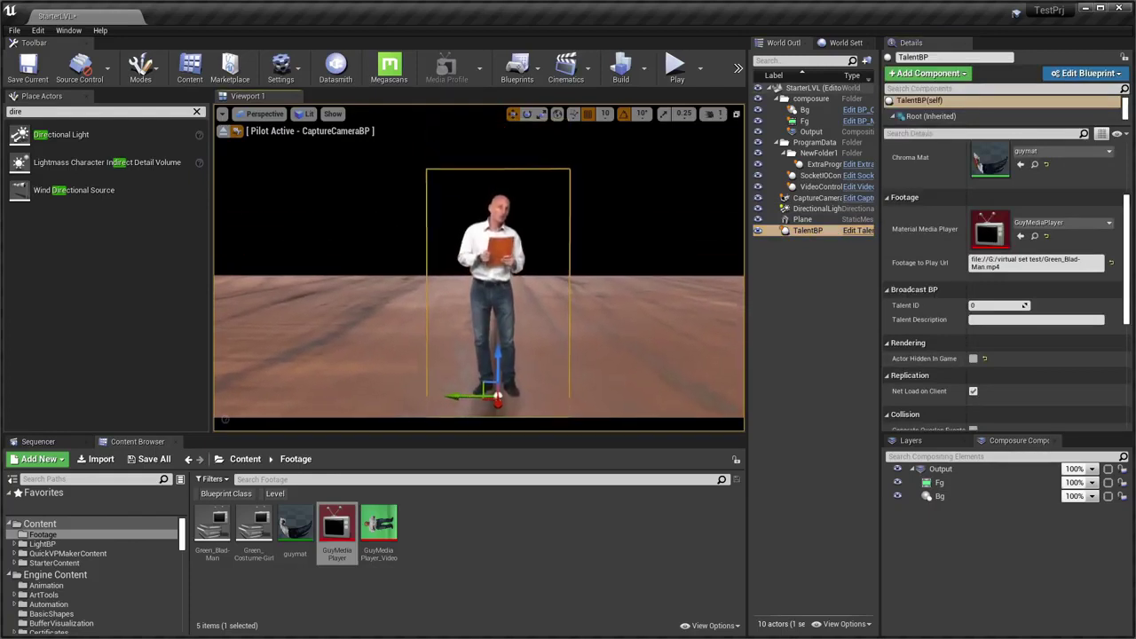
Stop piloting CaptureCameraBP, look around the scene, and run then stop a test play
{"action": "left_click", "coordinate": [224, 131]}
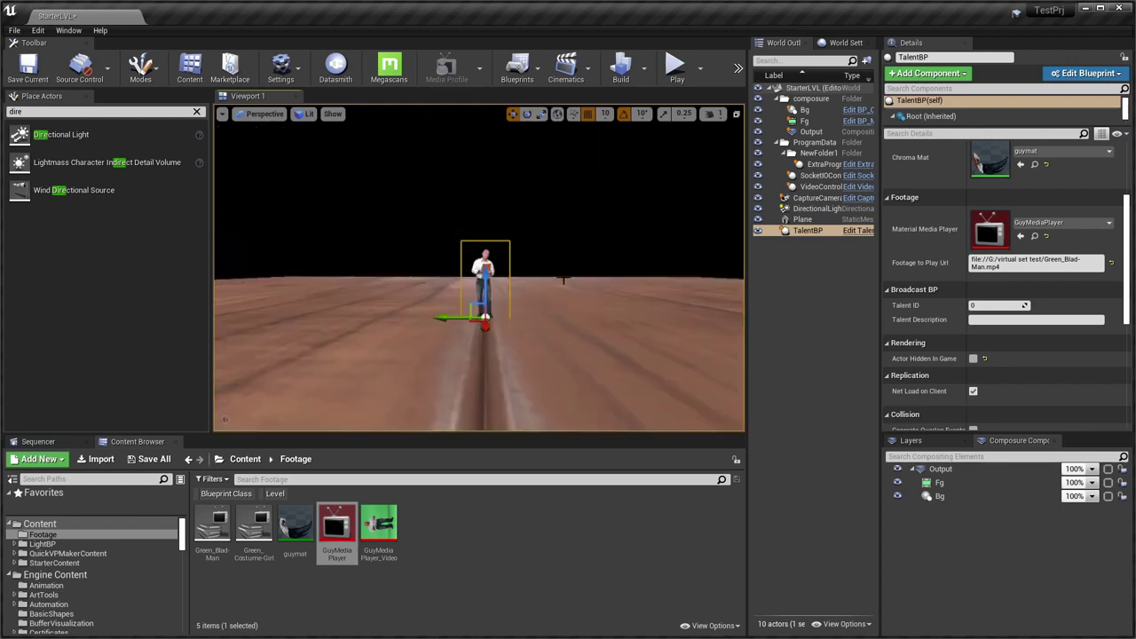
{"action": "right_click_drag", "start_coordinate": [541, 237], "coordinate": [555, 272]}
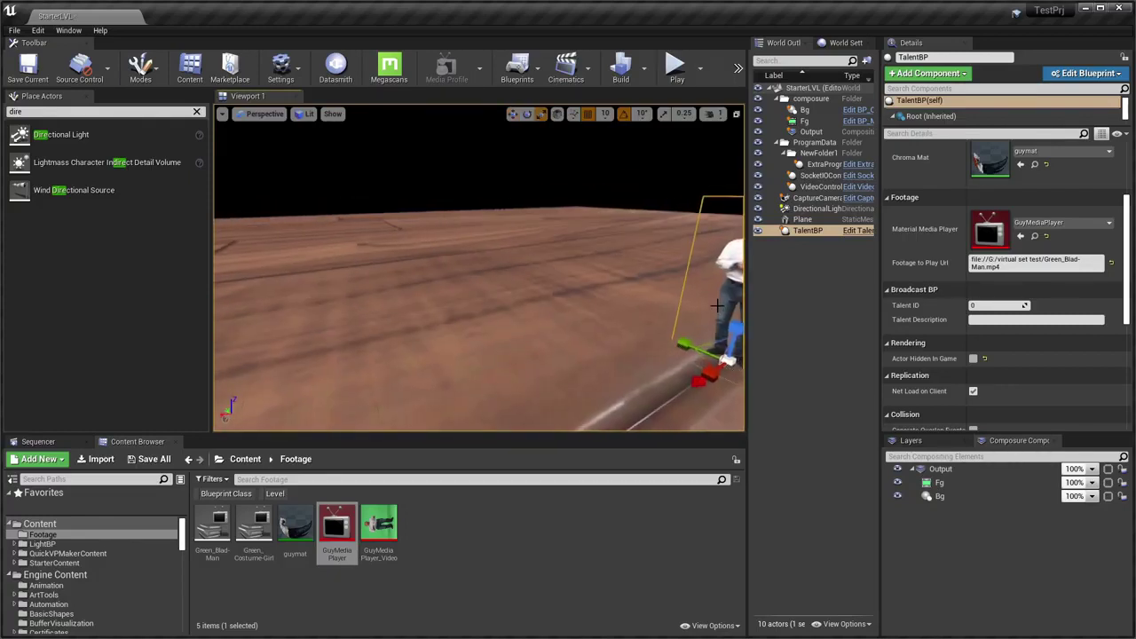
{"action": "right_click_drag", "start_coordinate": [703, 318], "coordinate": [645, 323]}
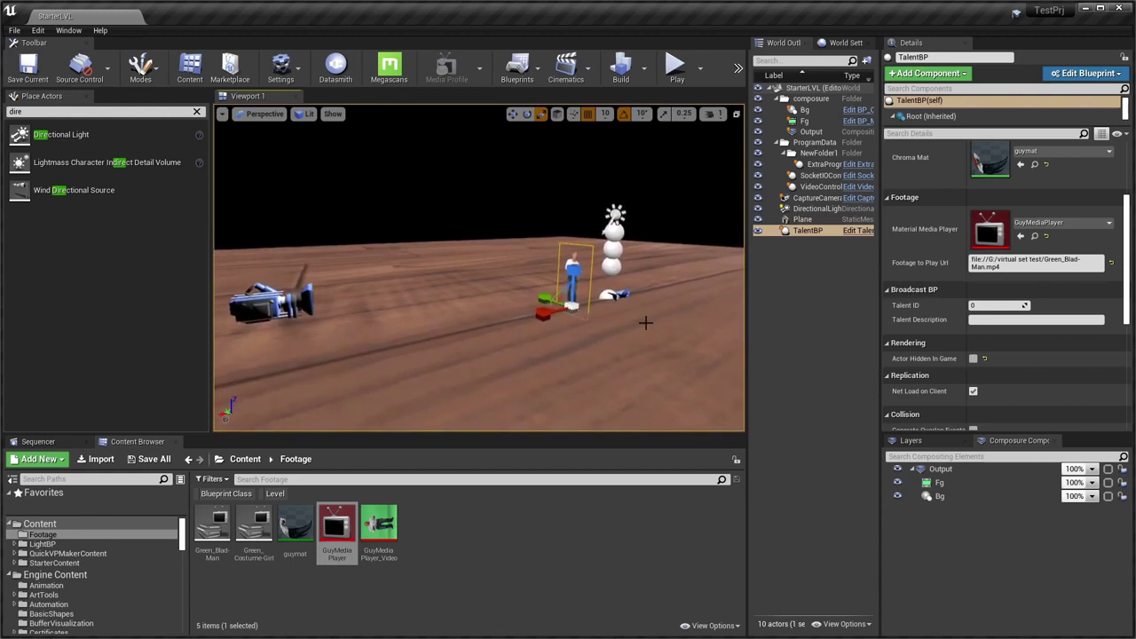
{"action": "key", "text": "alt+p"}
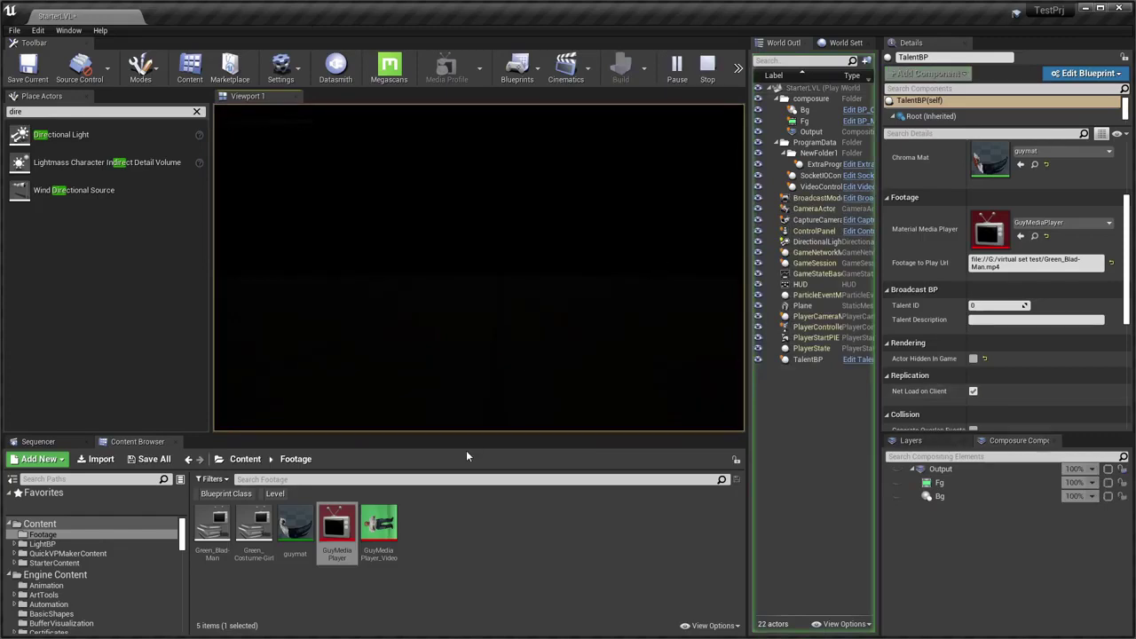
{"action": "key", "text": "Escape"}
Select CaptureCameraBP and expand its Capture Settings to reach Render Target
{"action": "left_click", "coordinate": [276, 341]}
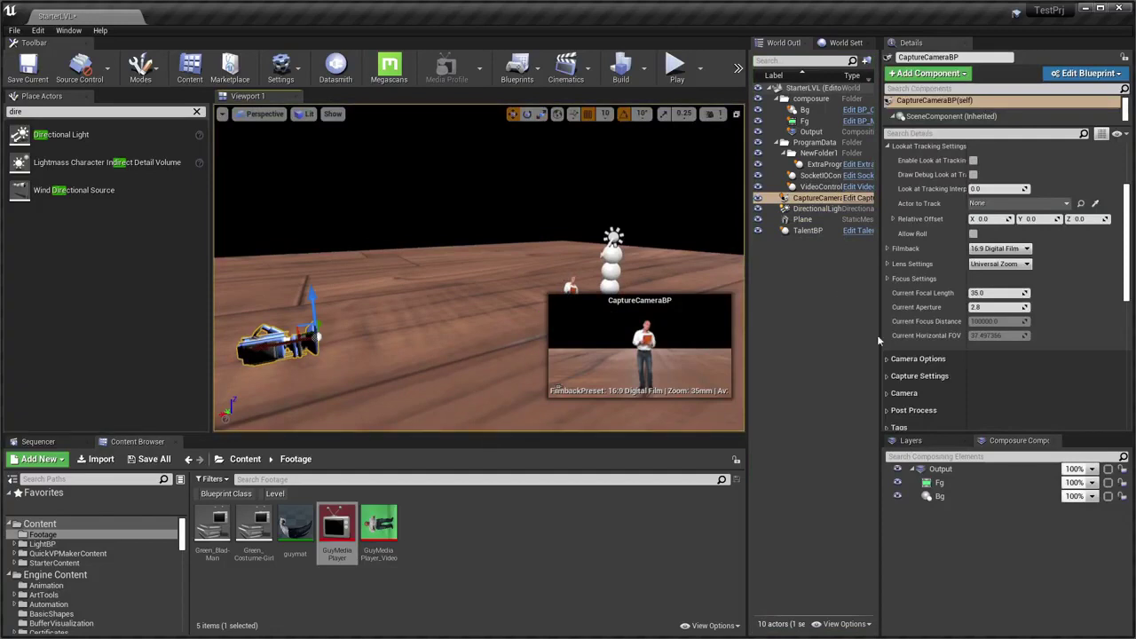
{"action": "scroll", "coordinate": [1010, 313], "scroll_direction": "down", "scroll_amount": 2}
{"action": "scroll", "coordinate": [926, 305], "scroll_direction": "up", "scroll_amount": 5}
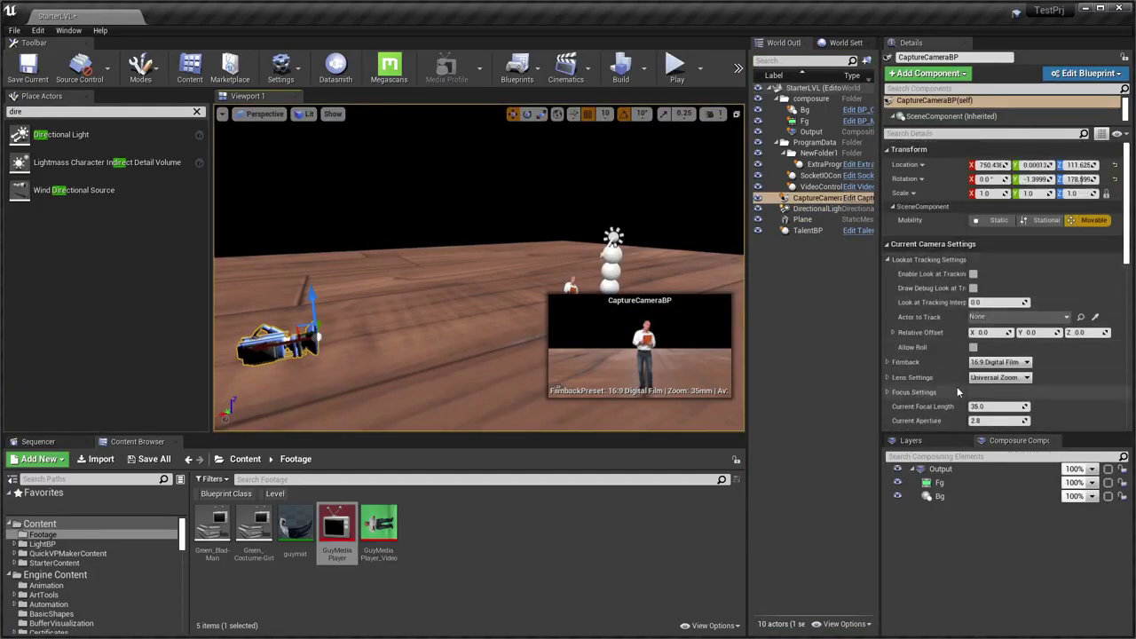
{"action": "scroll", "coordinate": [956, 386], "scroll_direction": "down", "scroll_amount": 3}
{"action": "scroll", "coordinate": [931, 363], "scroll_direction": "down", "scroll_amount": 1}
{"action": "scroll", "coordinate": [940, 374], "scroll_direction": "up", "scroll_amount": 1}
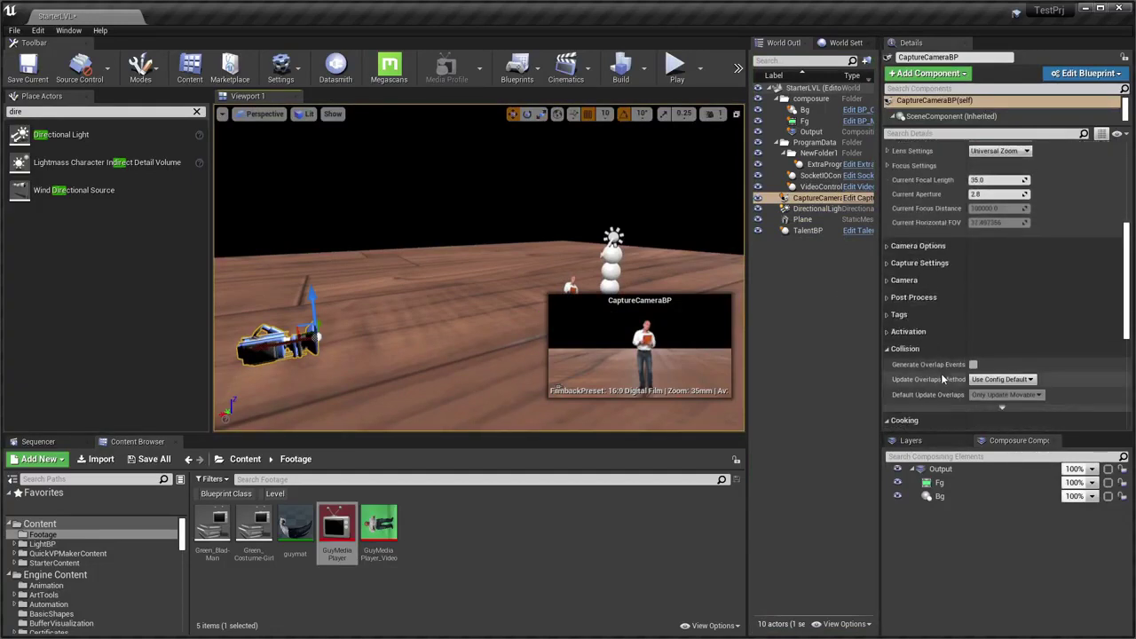
{"action": "scroll", "coordinate": [940, 372], "scroll_direction": "up", "scroll_amount": 2}
{"action": "scroll", "coordinate": [941, 373], "scroll_direction": "up", "scroll_amount": 1}
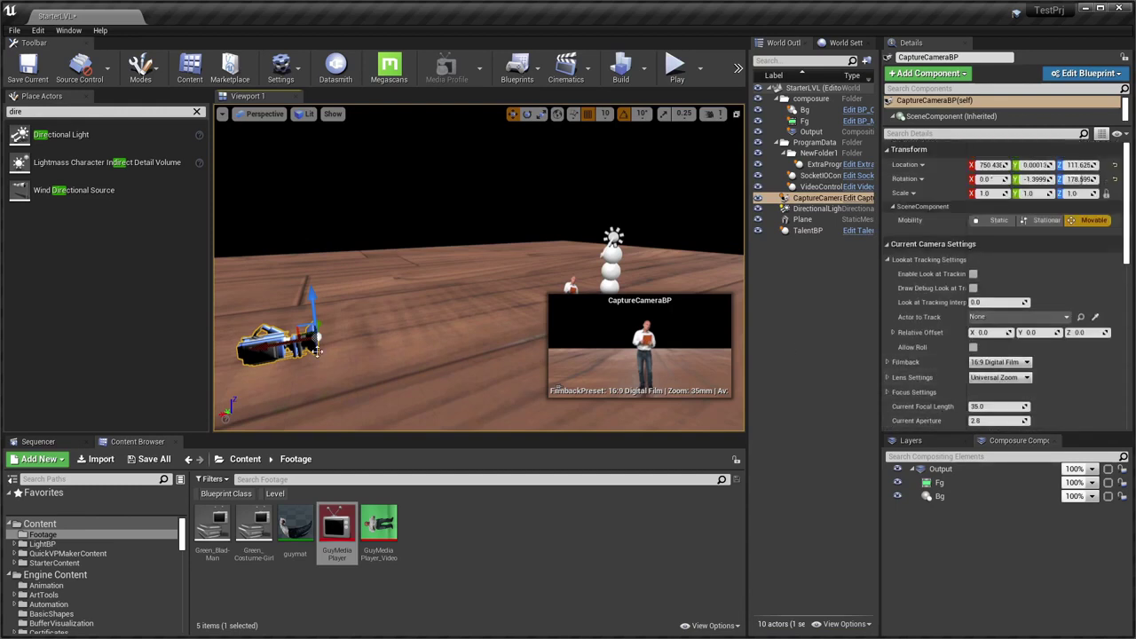
{"action": "left_click", "coordinate": [890, 246]}
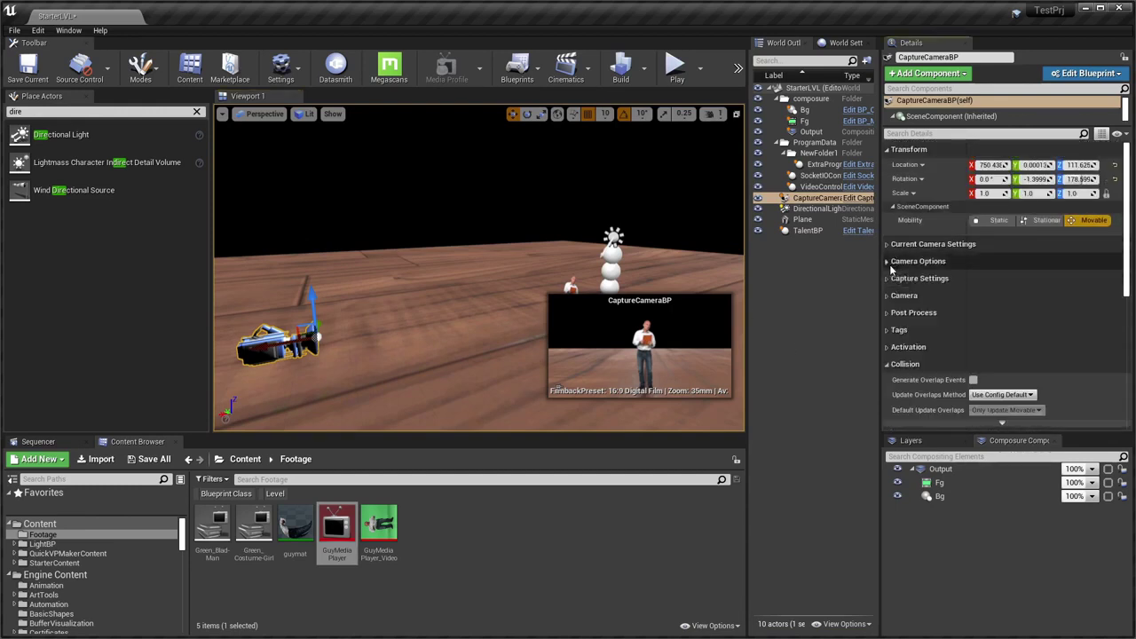
{"action": "left_click", "coordinate": [885, 279]}
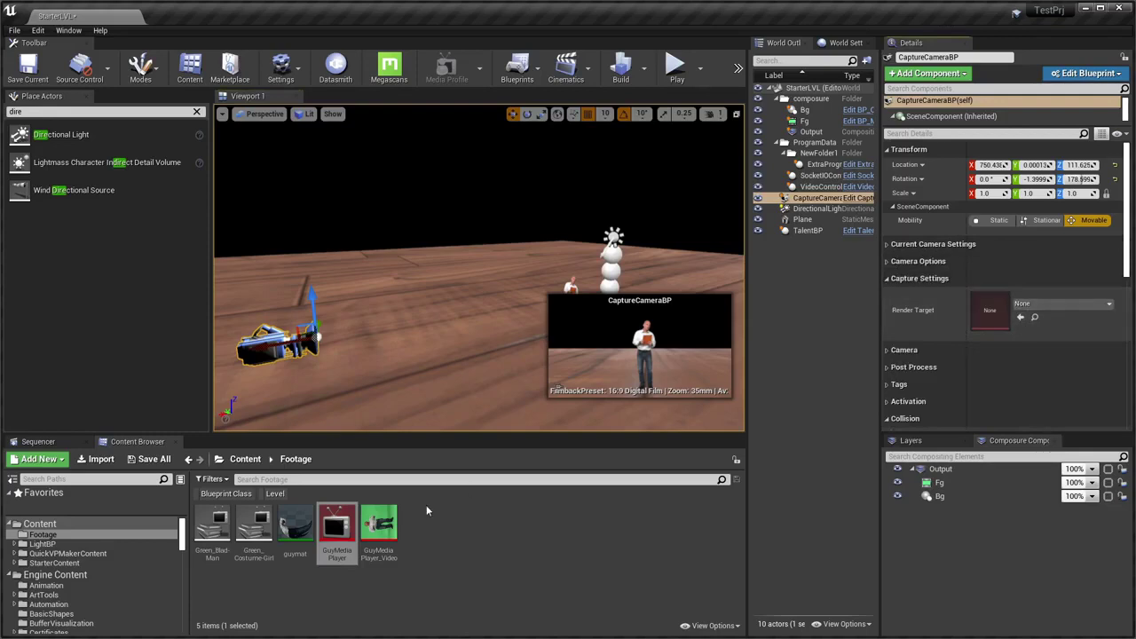
Create an FGTarget render target in Footage, assign it to the camera's Render Target, and play
{"action": "right_click", "coordinate": [482, 584]}
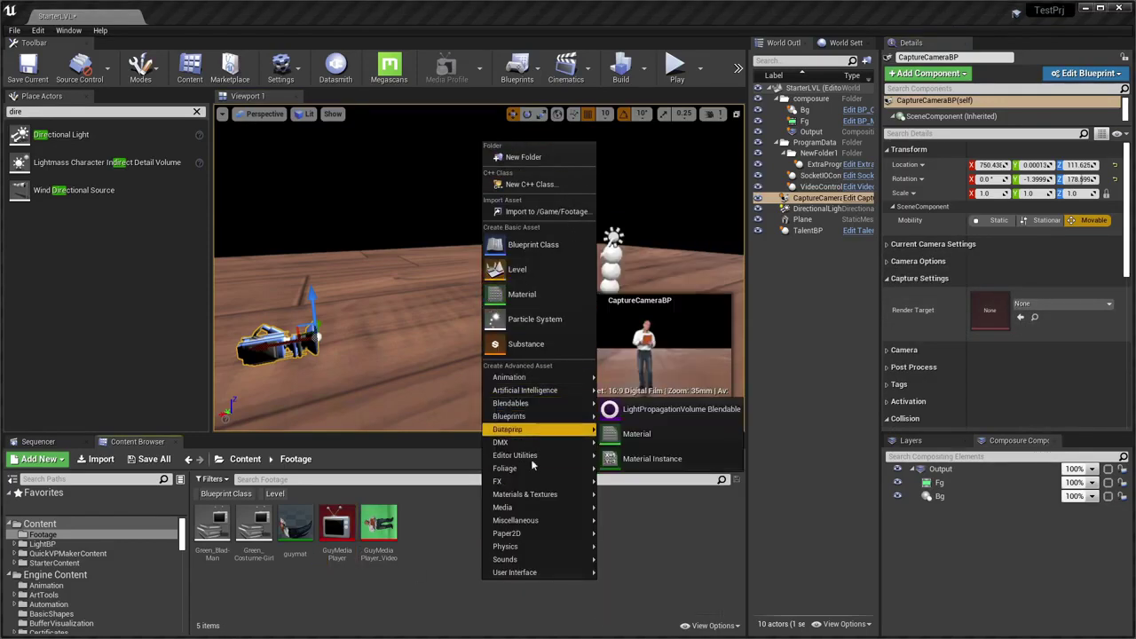
{"action": "mouse_move", "coordinate": [549, 503]}
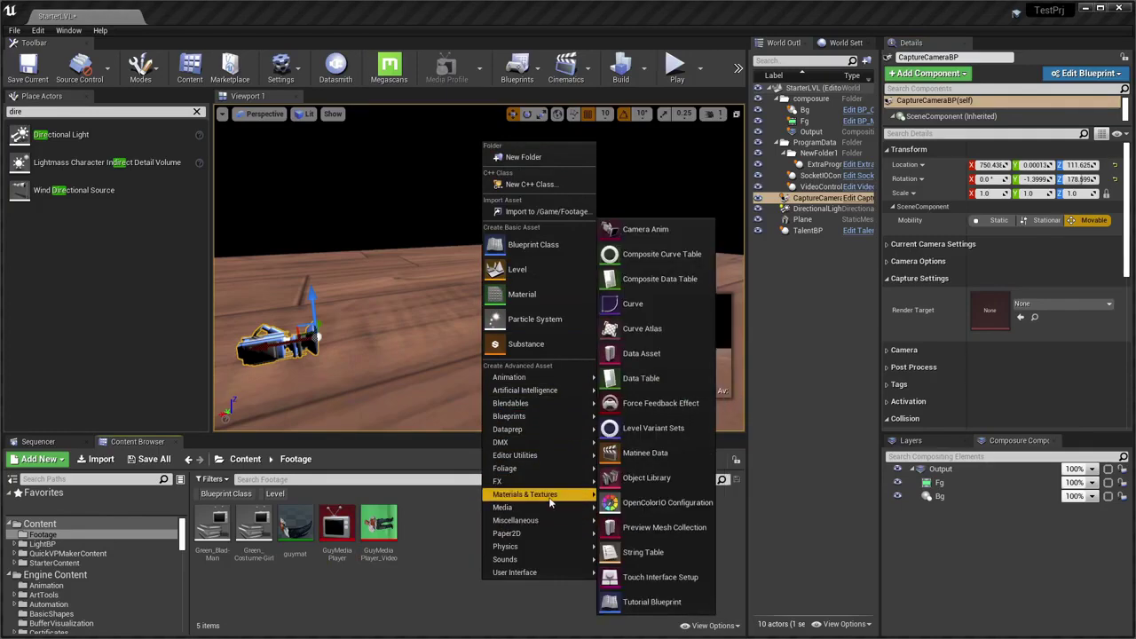
{"action": "left_click", "coordinate": [679, 333]}
{"action": "type", "text": "FGTarget"}
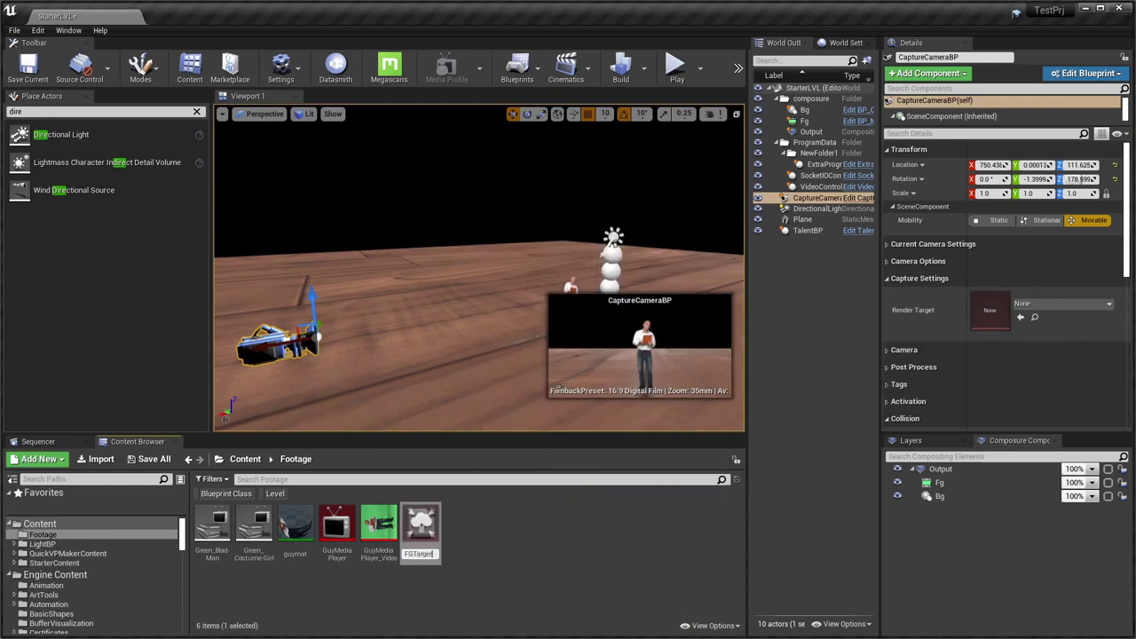
{"action": "key", "text": "Return"}
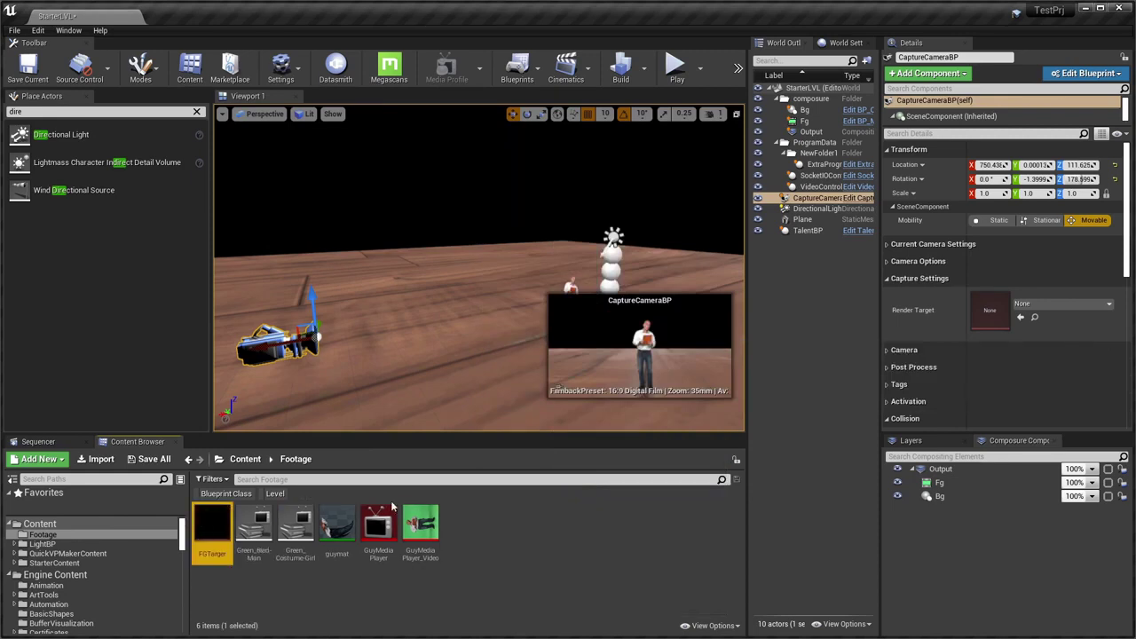
{"action": "left_click_drag", "start_coordinate": [212, 525], "coordinate": [1020, 310]}
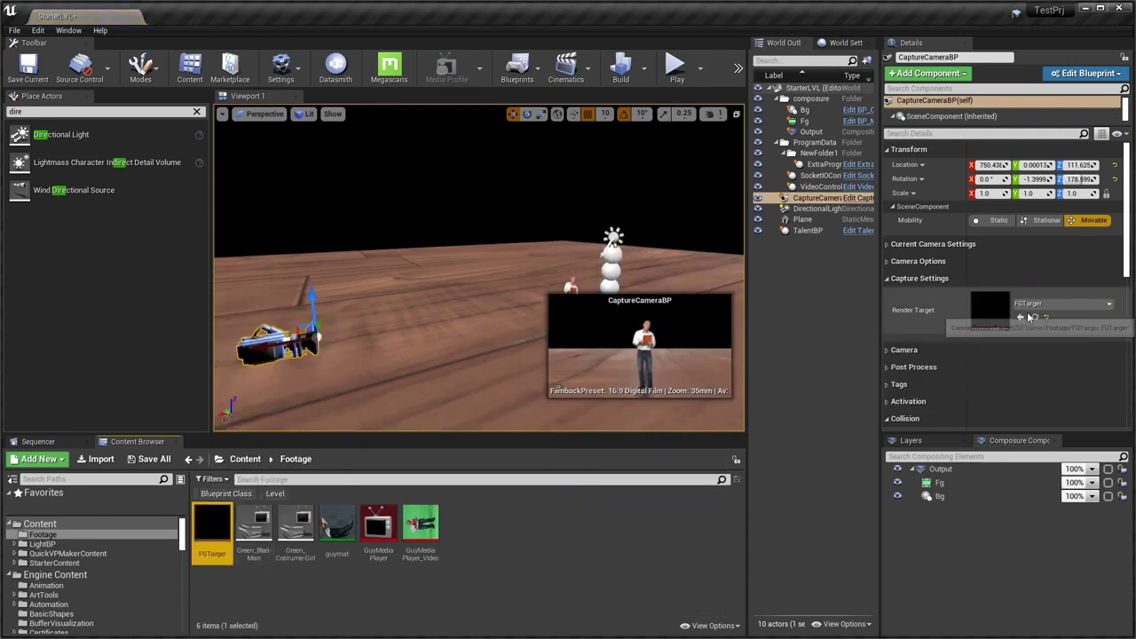
{"action": "left_click", "coordinate": [207, 532]}
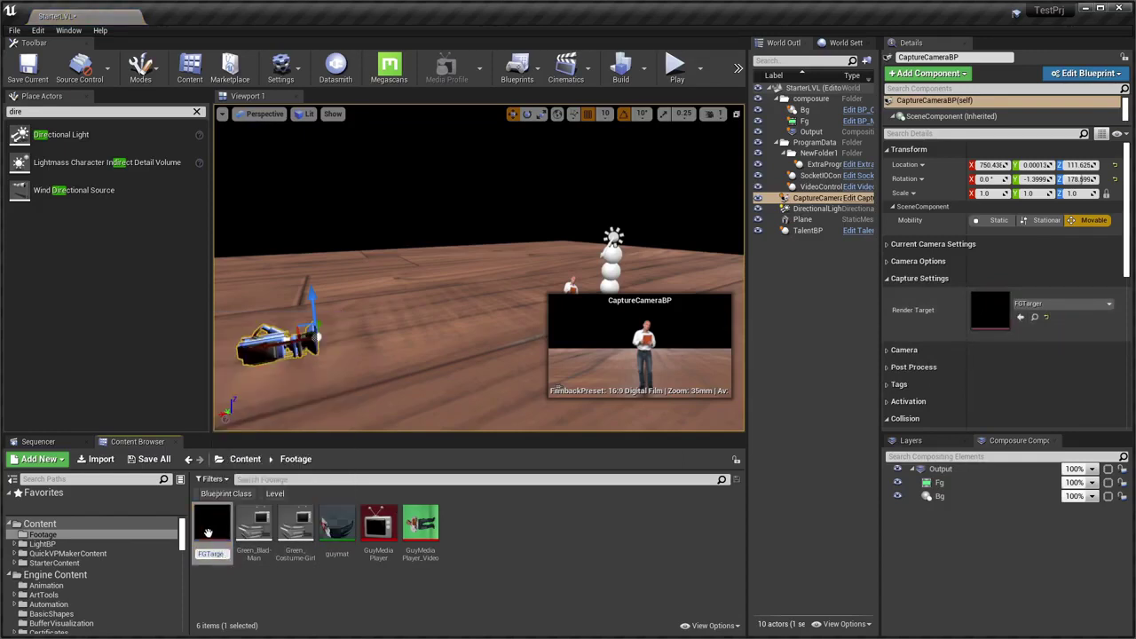
{"action": "key", "text": "Return"}
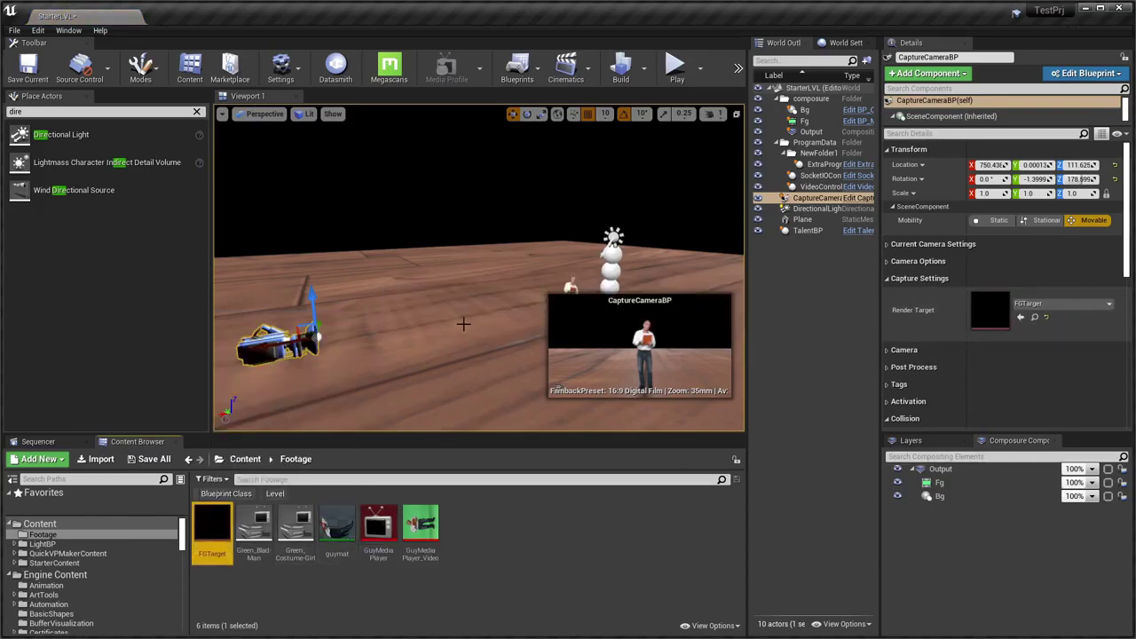
{"action": "key", "text": "alt+p"}
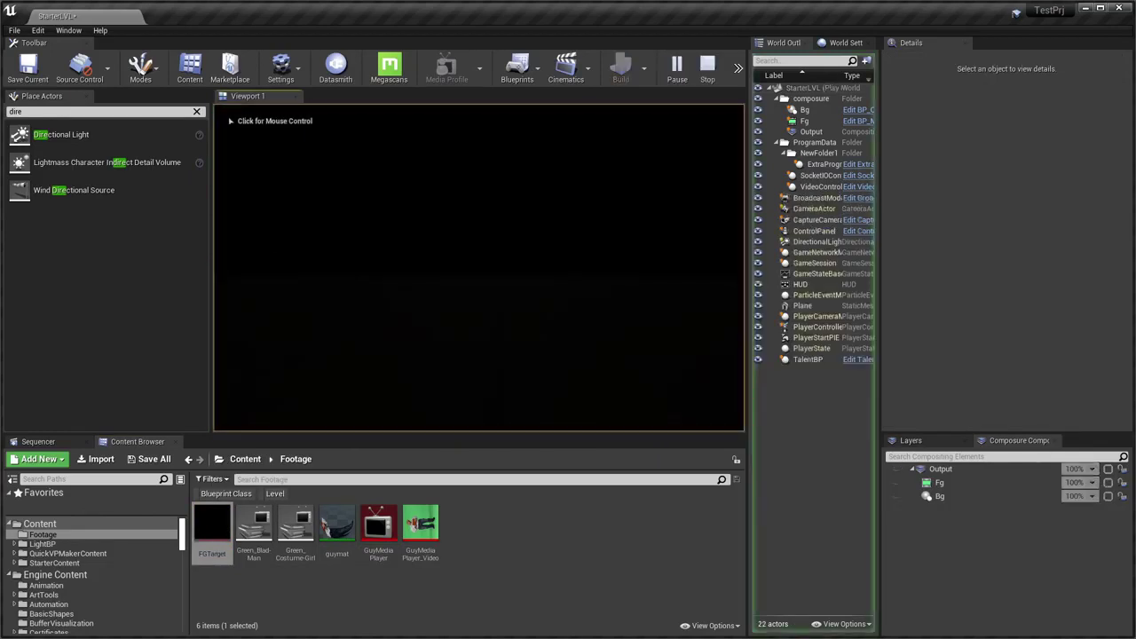
Feed FGTarget into the Fg layer's MediaSource texture input and play-test the level
{"action": "key", "text": "Escape"}
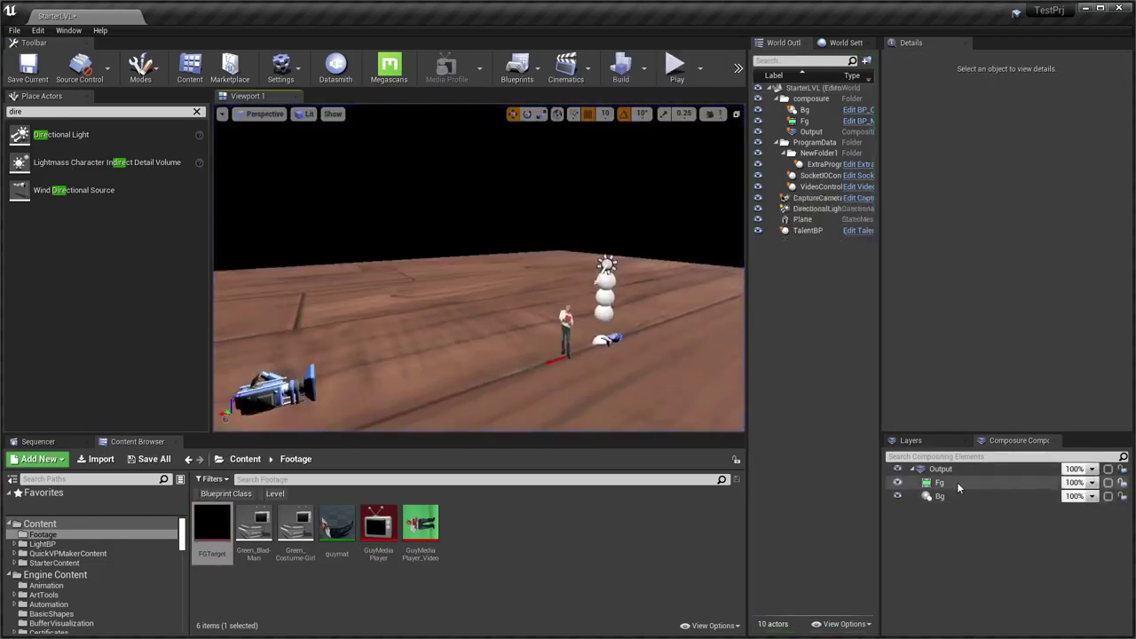
{"action": "left_click", "coordinate": [957, 483]}
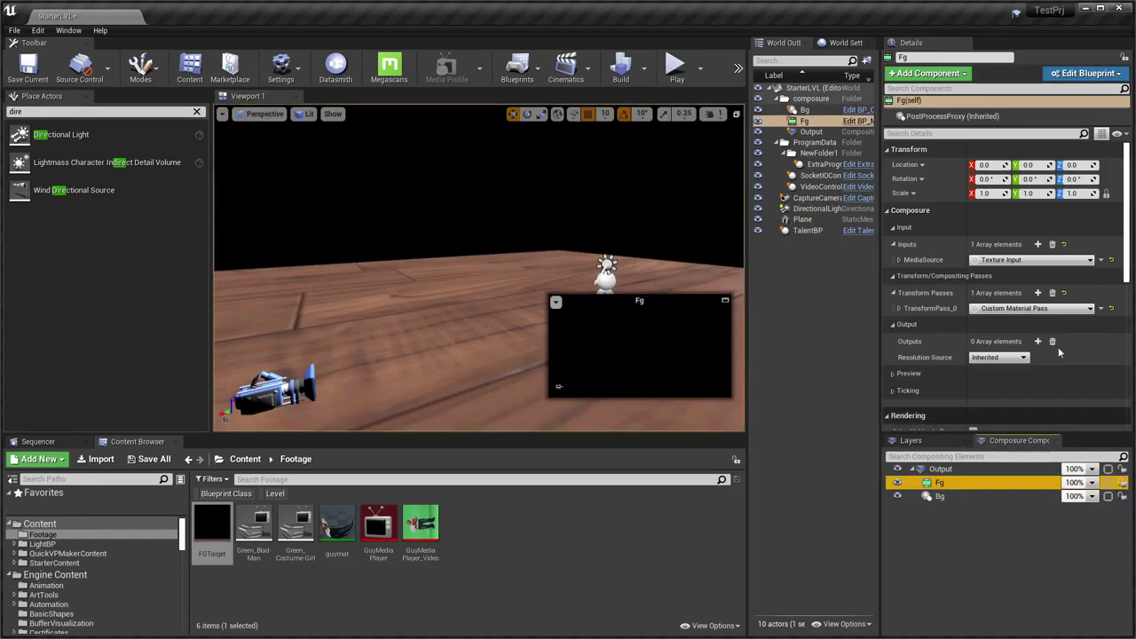
{"action": "left_click", "coordinate": [898, 260]}
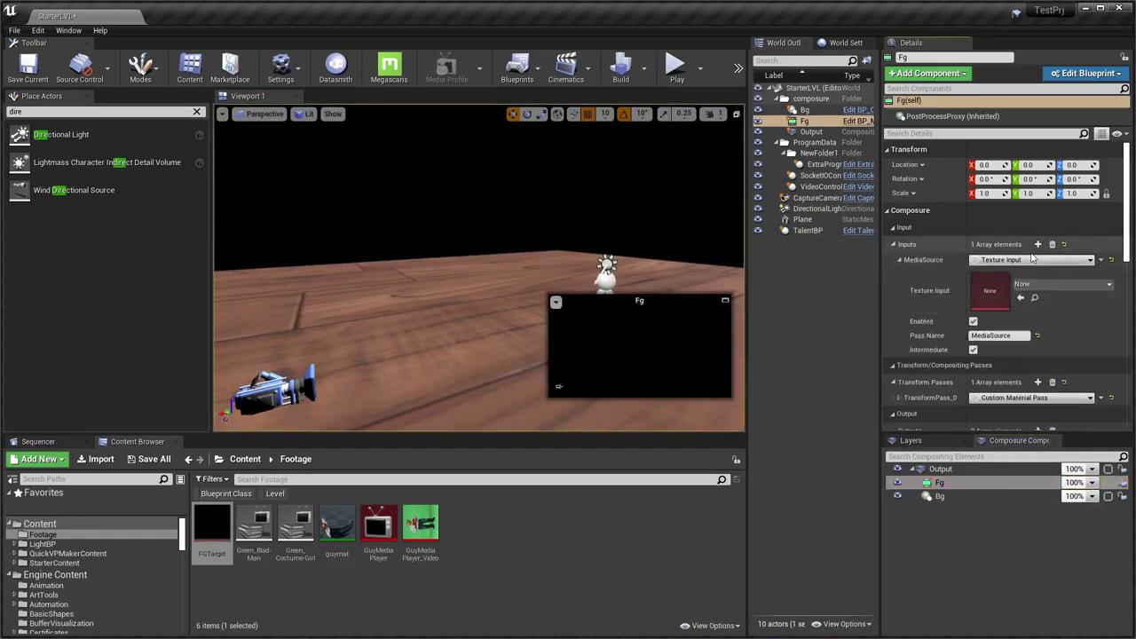
{"action": "left_click_drag", "start_coordinate": [212, 524], "coordinate": [1002, 296]}
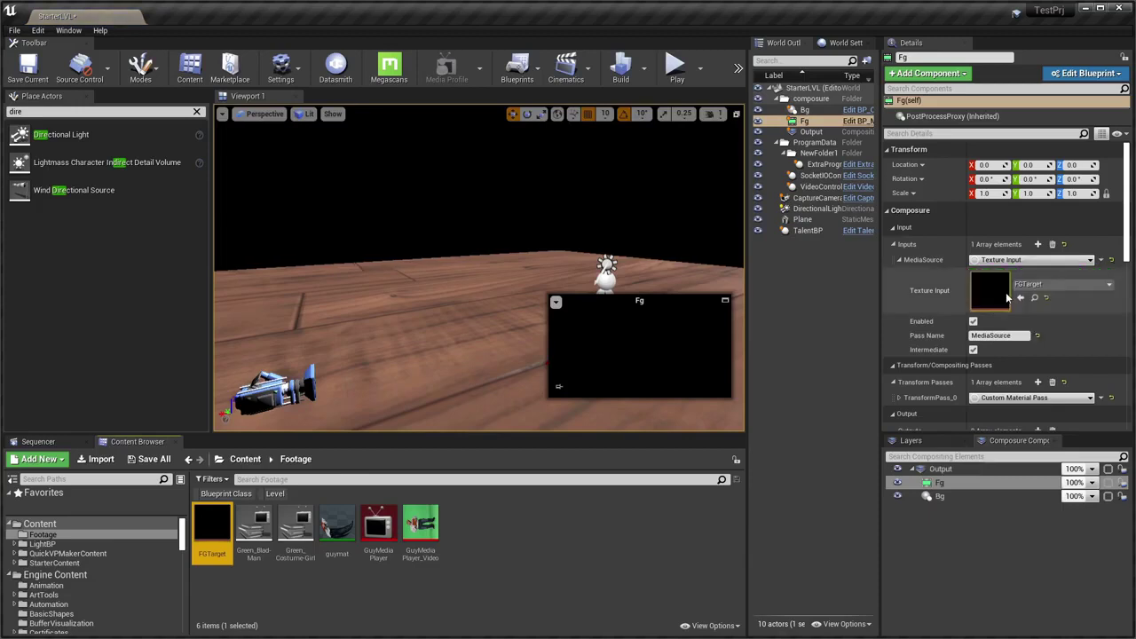
{"action": "right_click_drag", "start_coordinate": [461, 346], "coordinate": [417, 345]}
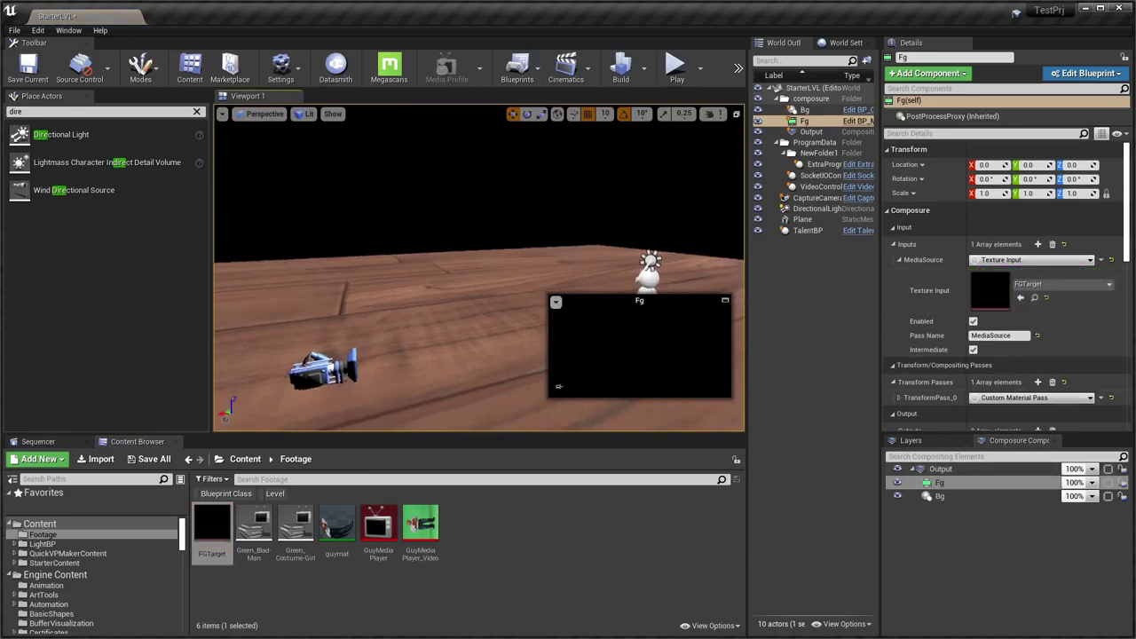
{"action": "key", "text": "alt+p"}
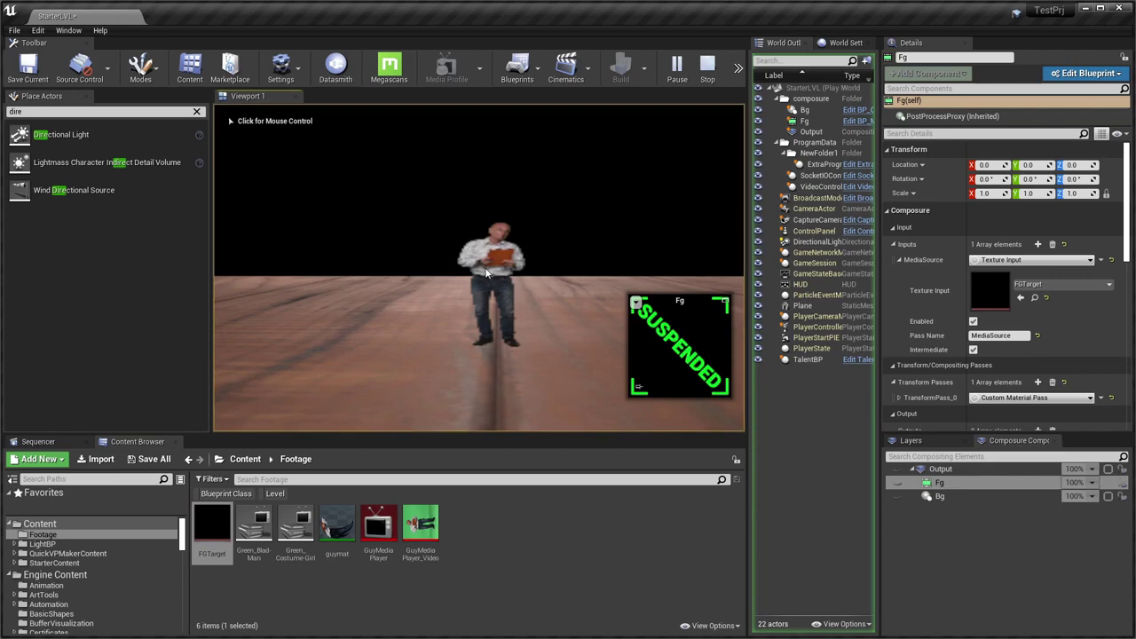
Resize the FGTarget render target to 1920×1080, save it, and play the level again
{"action": "key", "text": "Escape"}
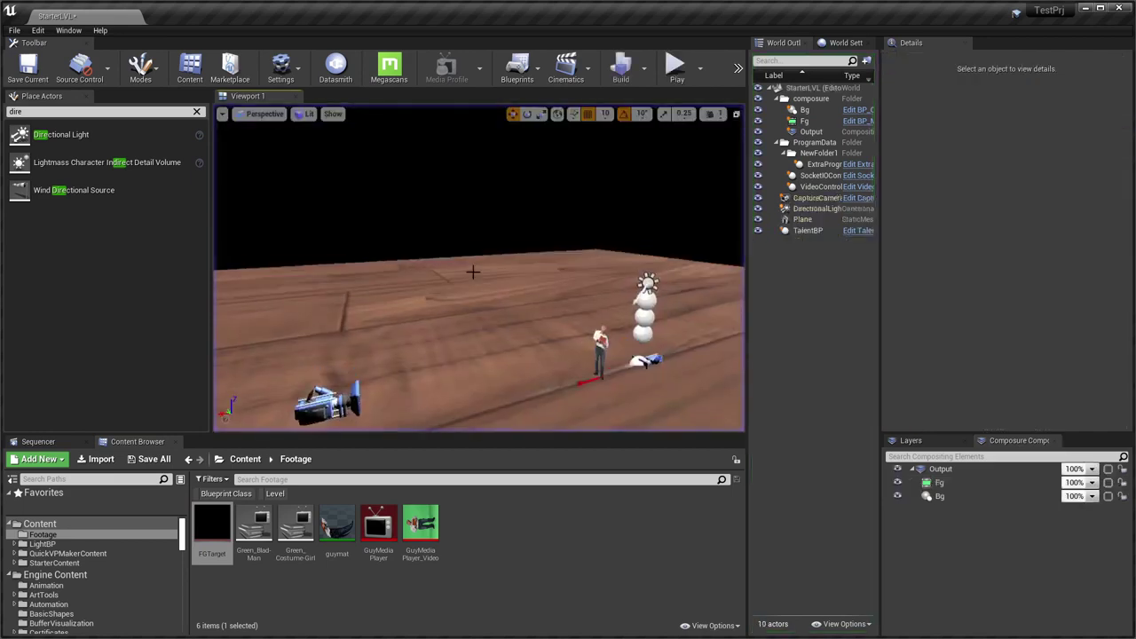
{"action": "double_click", "coordinate": [212, 528]}
{"action": "type", "text": "1920"}
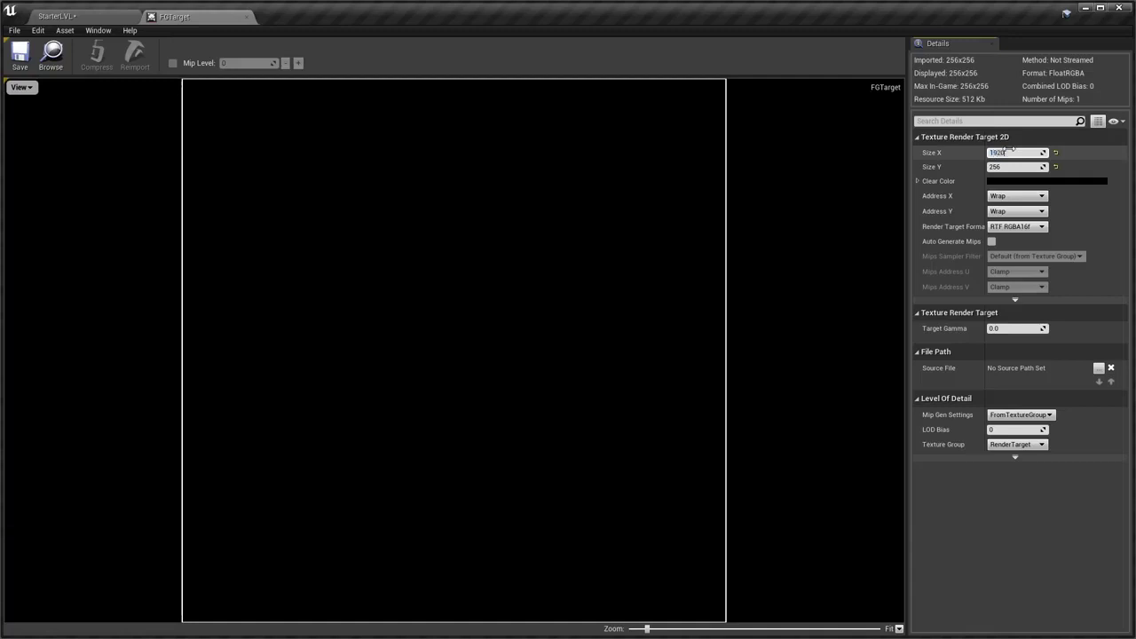
{"action": "key", "text": "Tab"}
{"action": "type", "text": "1"}
{"action": "key", "text": "Return"}
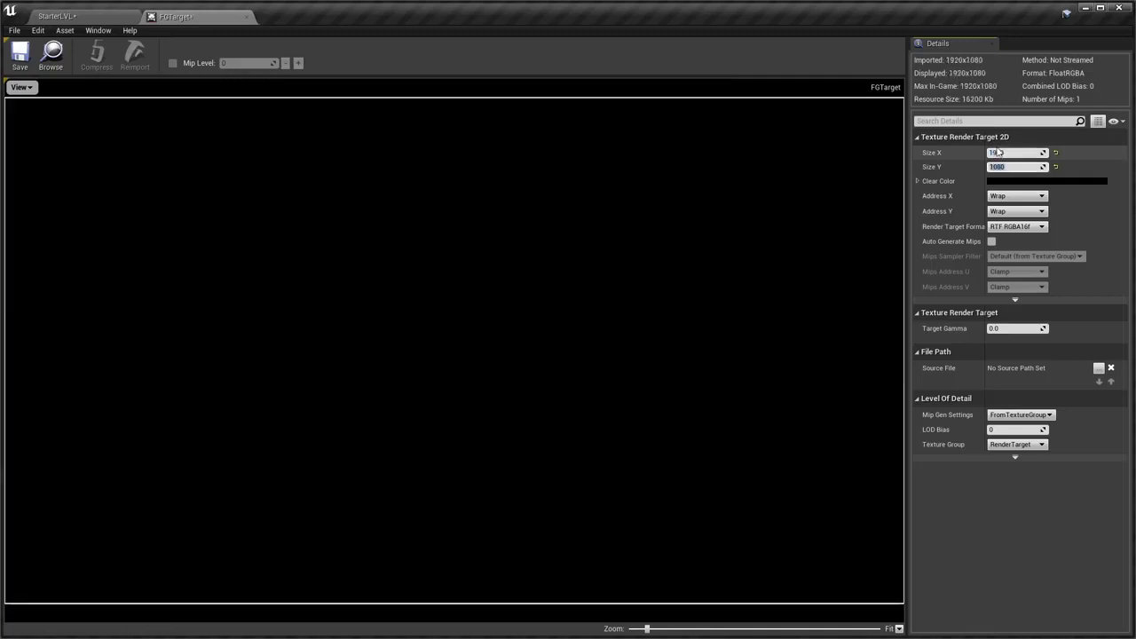
{"action": "key", "text": "ctrl+s"}
{"action": "middle_click", "coordinate": [202, 18]}
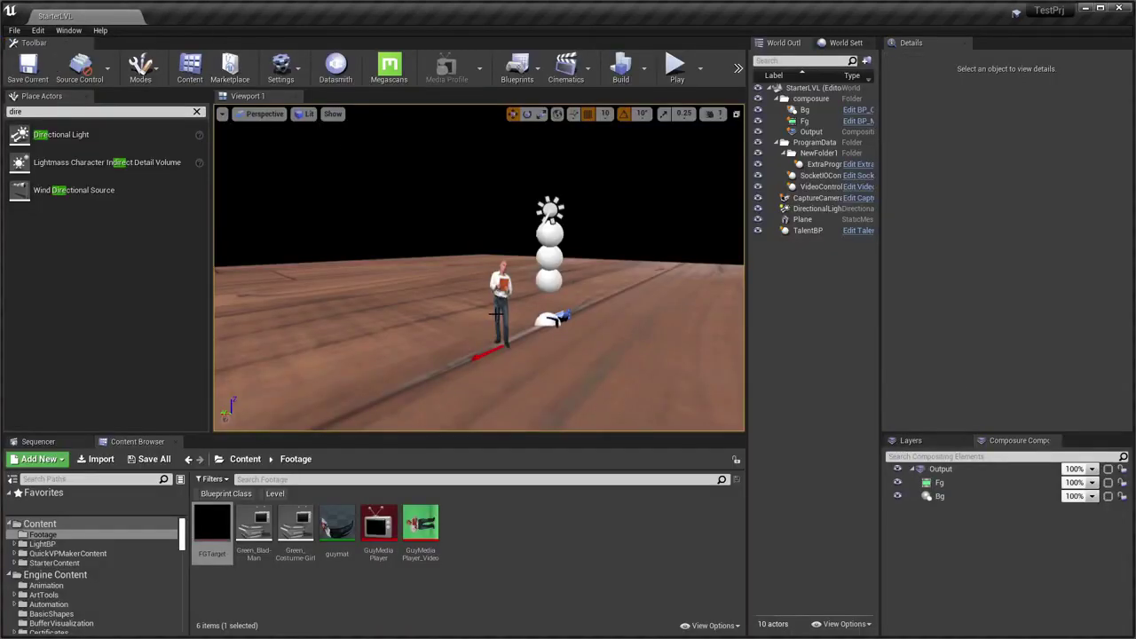
{"action": "key", "text": "alt+p"}
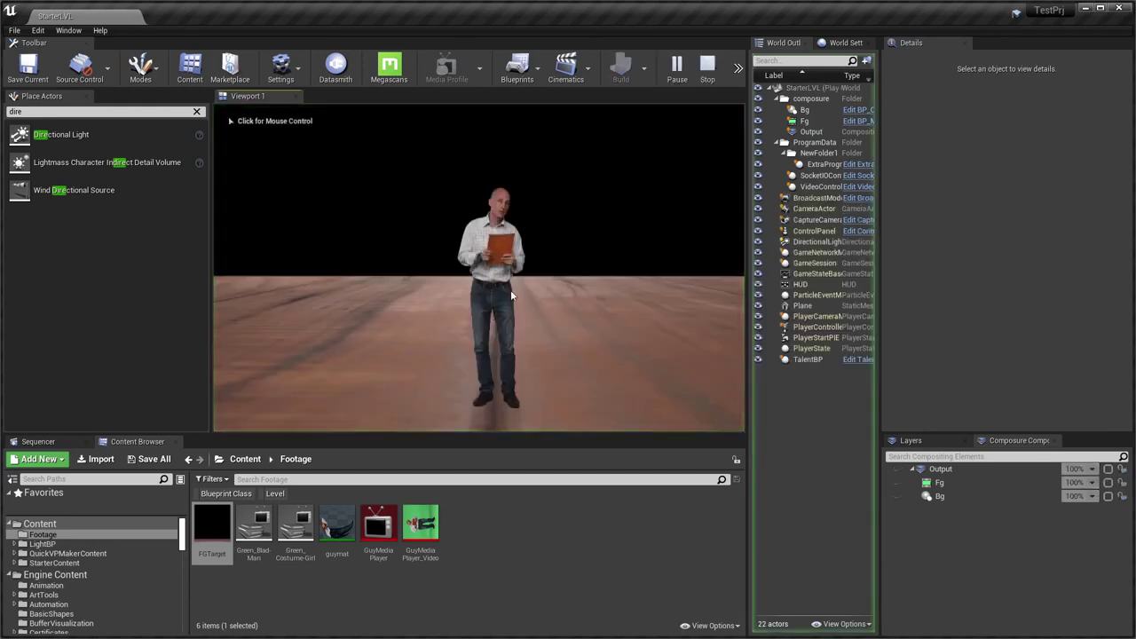
End the play session, review TalentBP's Details, then run and stop a quick play test
{"action": "left_click", "coordinate": [479, 266]}
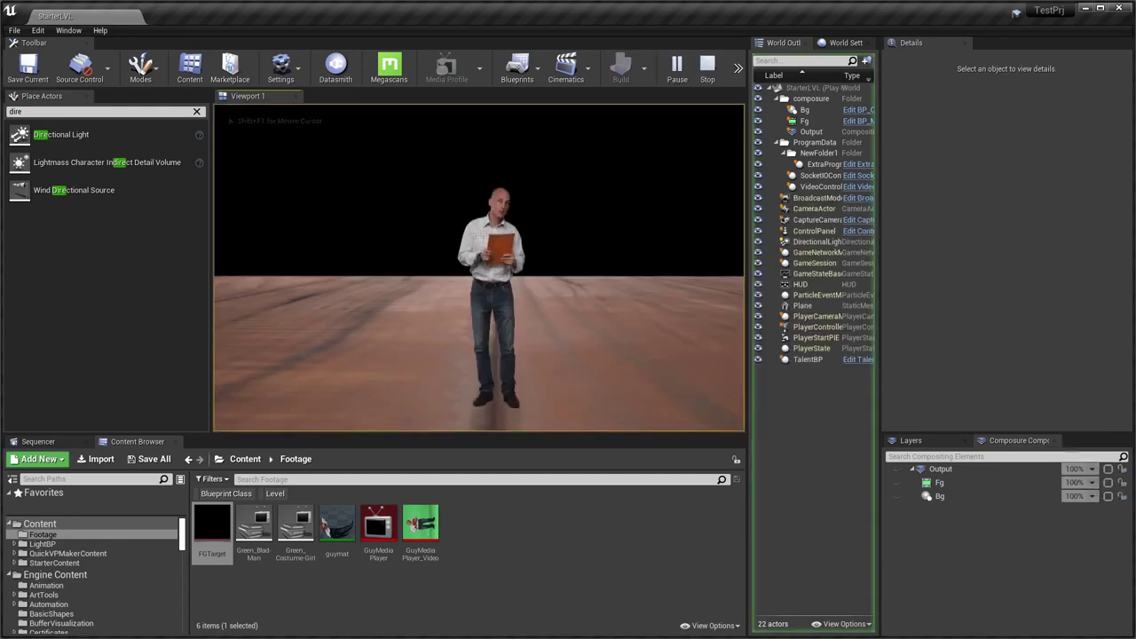
{"action": "key", "text": "Escape"}
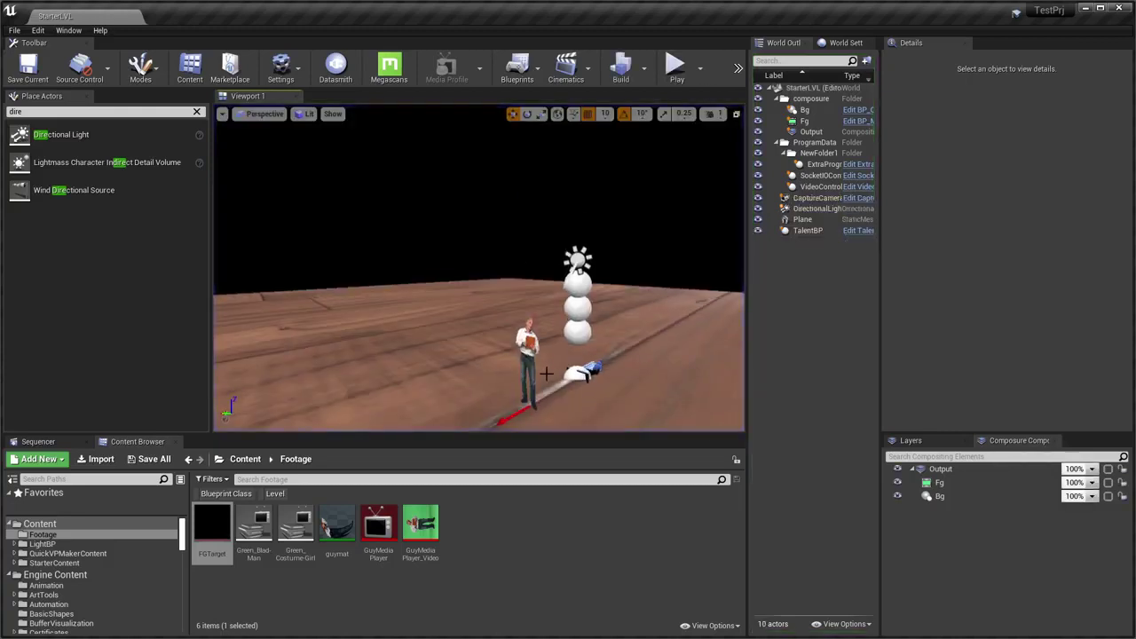
{"action": "left_click", "coordinate": [807, 230]}
{"action": "scroll", "coordinate": [1023, 380], "scroll_direction": "down", "scroll_amount": 5}
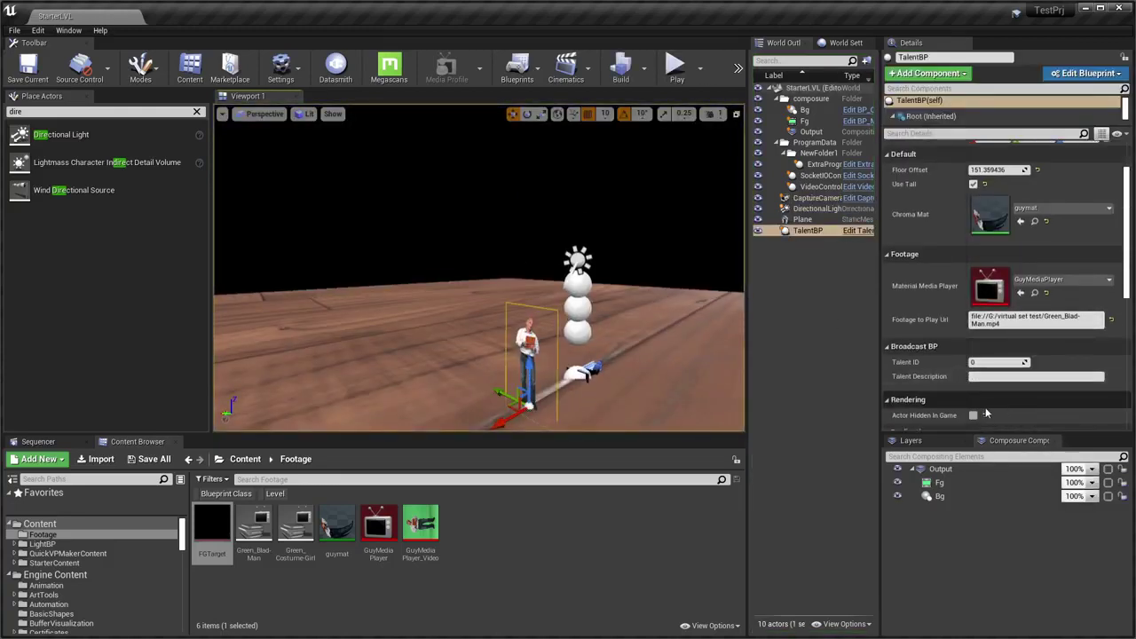
{"action": "scroll", "coordinate": [969, 382], "scroll_direction": "down", "scroll_amount": 5}
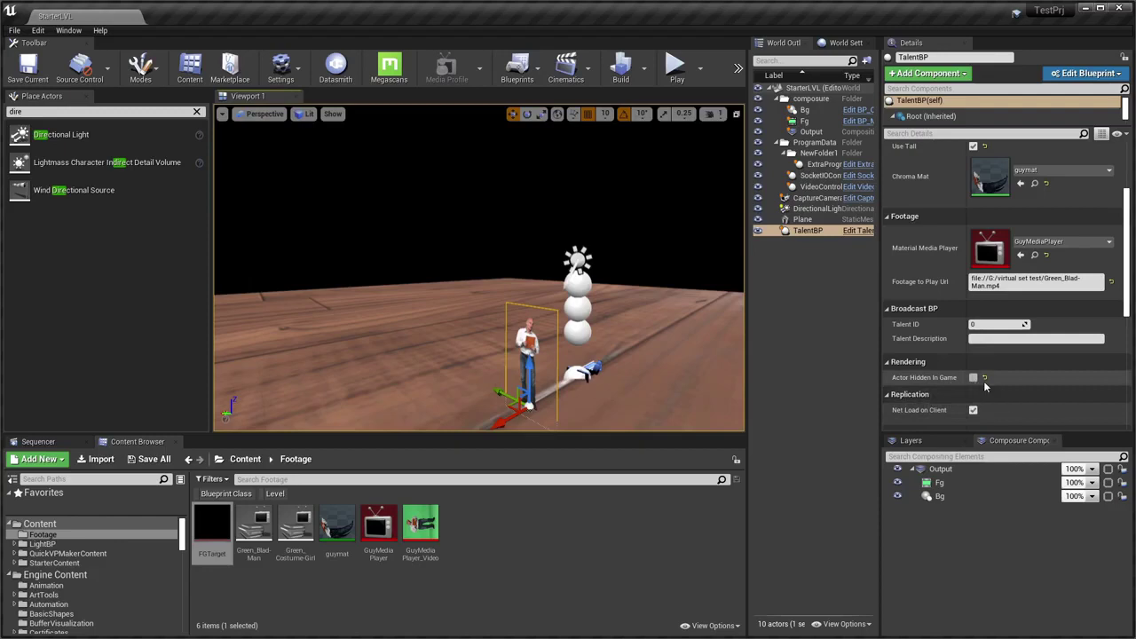
{"action": "key", "text": "alt+p"}
{"action": "left_click", "coordinate": [482, 347]}
{"action": "key", "text": "Escape"}
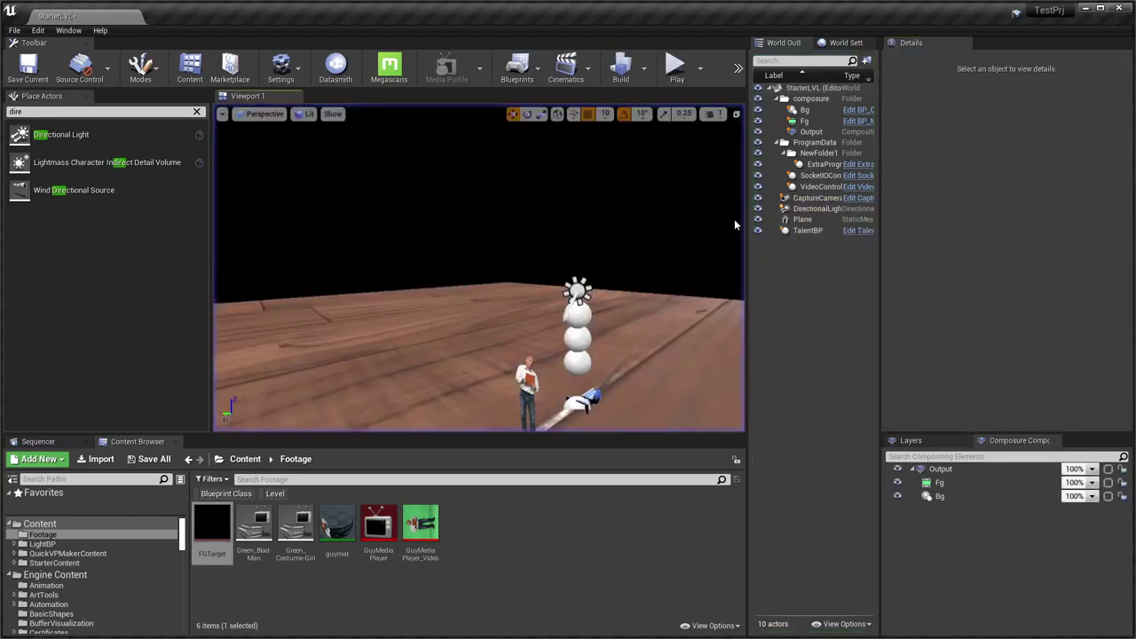
Open the ControlPanel blueprint from QuickVPMakerContent > BP and browse its key event nodes
{"action": "left_click", "coordinate": [53, 553]}
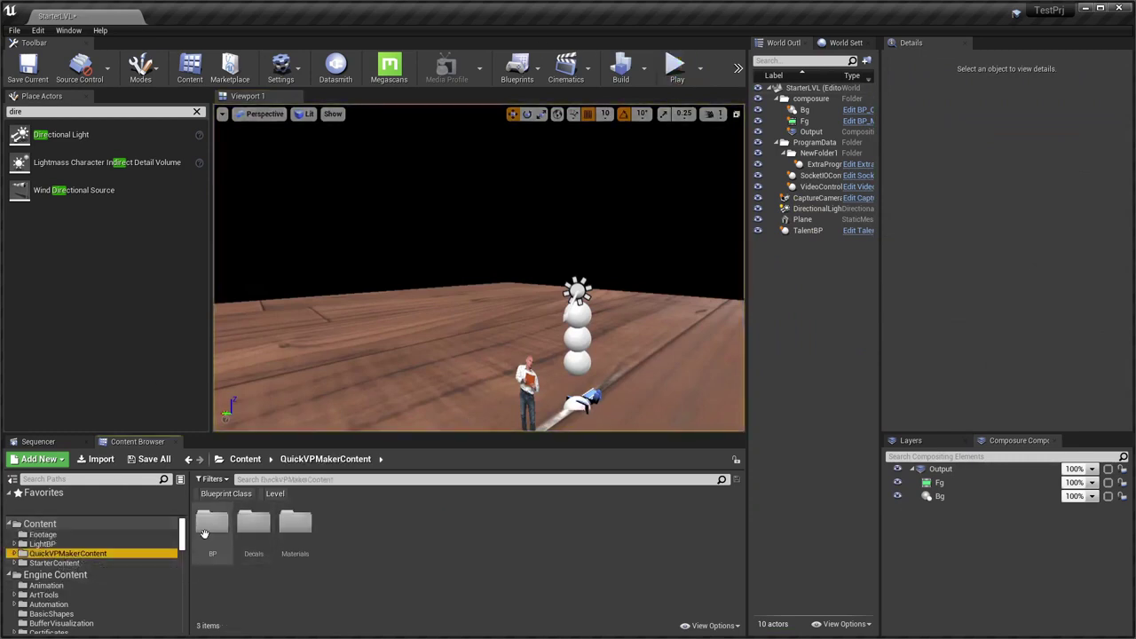
{"action": "double_click", "coordinate": [210, 524]}
{"action": "double_click", "coordinate": [296, 523]}
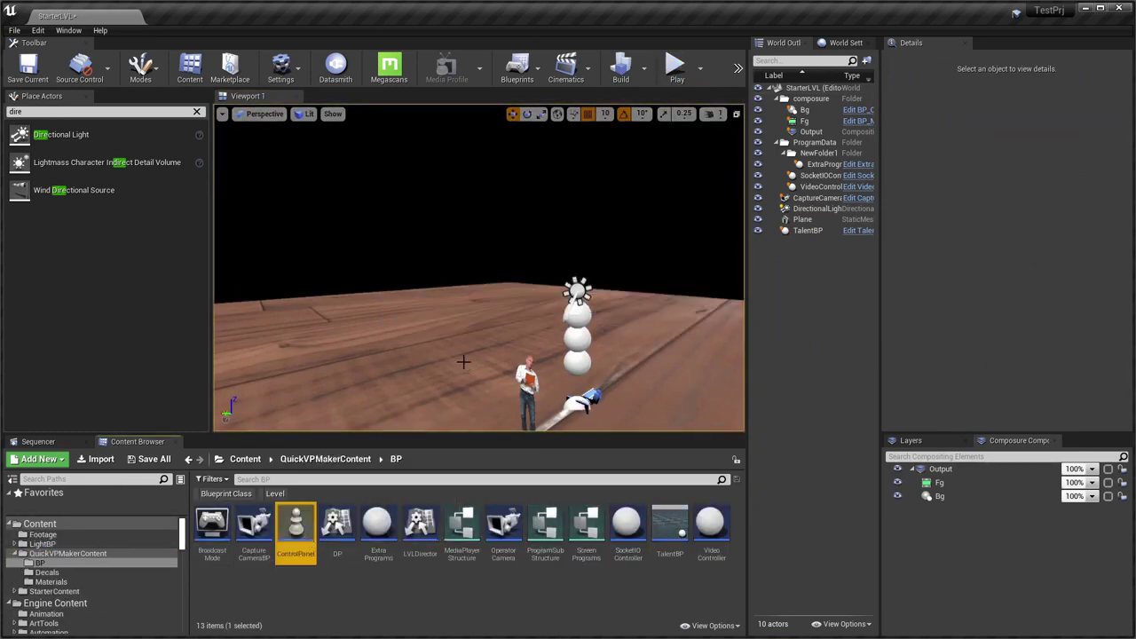
{"action": "scroll", "coordinate": [462, 286], "scroll_direction": "down", "scroll_amount": 3}
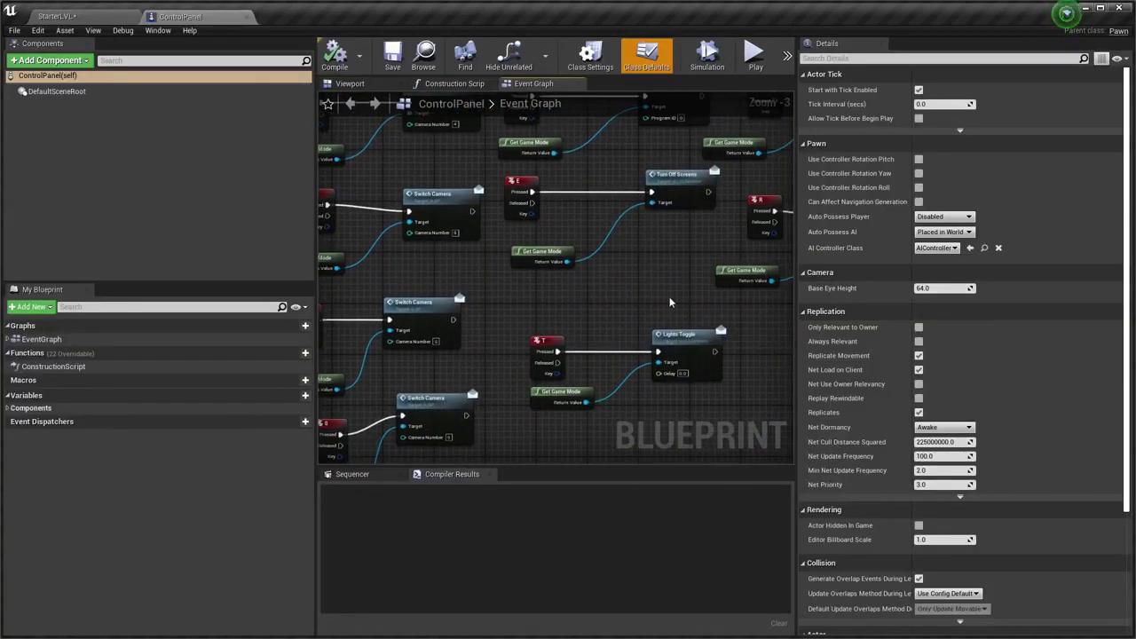
{"action": "mouse_move", "coordinate": [473, 310]}
{"action": "right_mouse_down"}
{"action": "mouse_move", "coordinate": [506, 363]}
{"action": "mouse_move", "coordinate": [665, 241]}
{"action": "mouse_move", "coordinate": [639, 346]}
{"action": "right_mouse_up"}
{"action": "scroll", "coordinate": [621, 355], "scroll_direction": "up", "scroll_amount": 2}
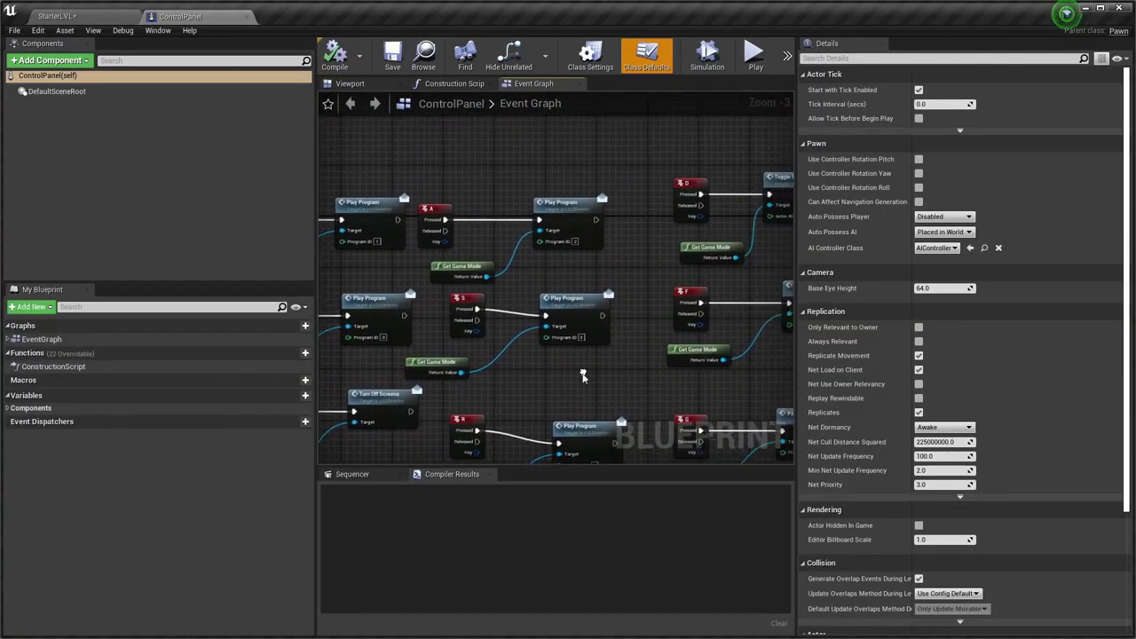
{"action": "scroll", "coordinate": [585, 379], "scroll_direction": "up", "scroll_amount": 1}
{"action": "scroll", "coordinate": [584, 379], "scroll_direction": "down", "scroll_amount": 1}
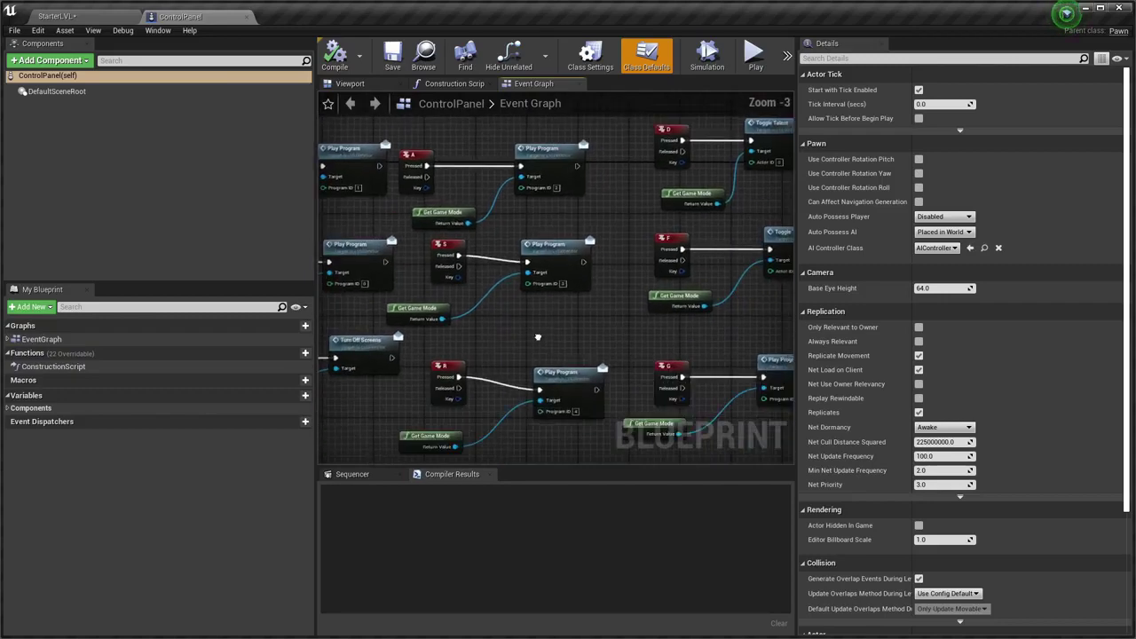
Find the D and F Toggle Talent nodes for Actor IDs 0 and 1, then return to StarterLVL
{"action": "mouse_move", "coordinate": [538, 389]}
{"action": "right_mouse_down"}
{"action": "mouse_move", "coordinate": [548, 380]}
{"action": "mouse_move", "coordinate": [507, 298]}
{"action": "mouse_move", "coordinate": [452, 473]}
{"action": "right_mouse_up"}
{"action": "scroll", "coordinate": [548, 380], "scroll_direction": "down", "scroll_amount": 1}
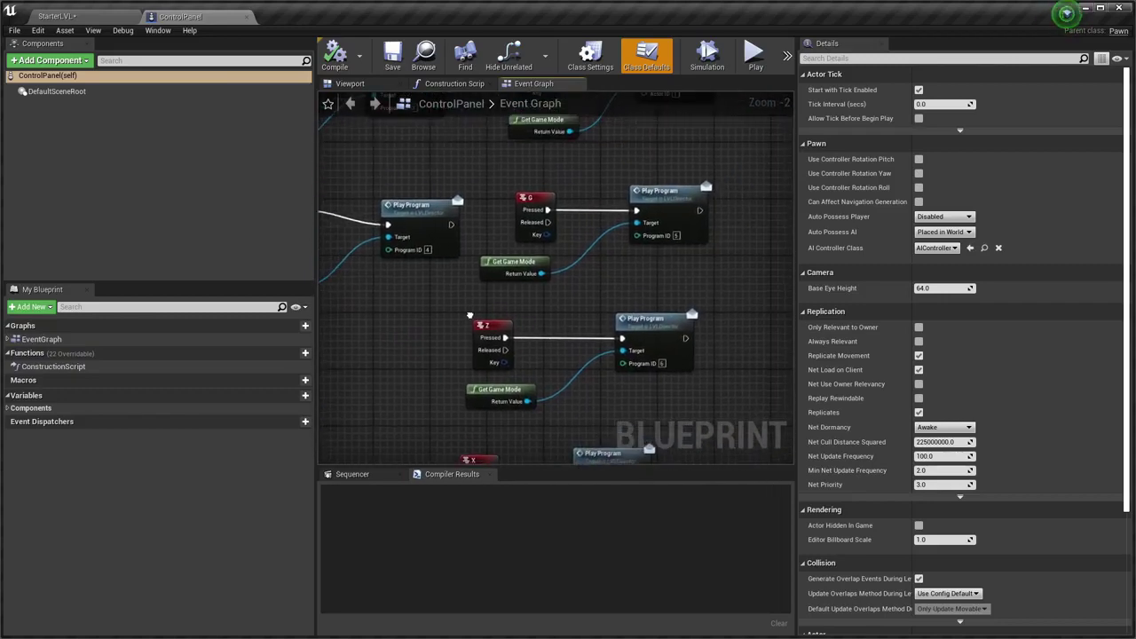
{"action": "right_click_drag", "start_coordinate": [535, 321], "coordinate": [535, 369]}
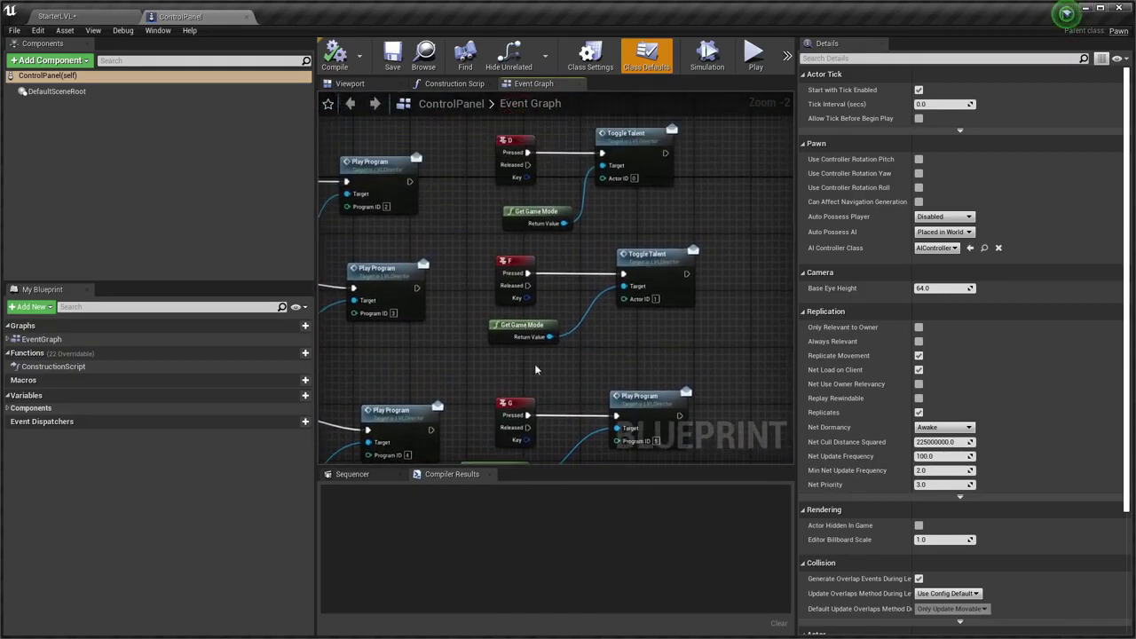
{"action": "scroll", "coordinate": [642, 229], "scroll_direction": "up", "scroll_amount": 2}
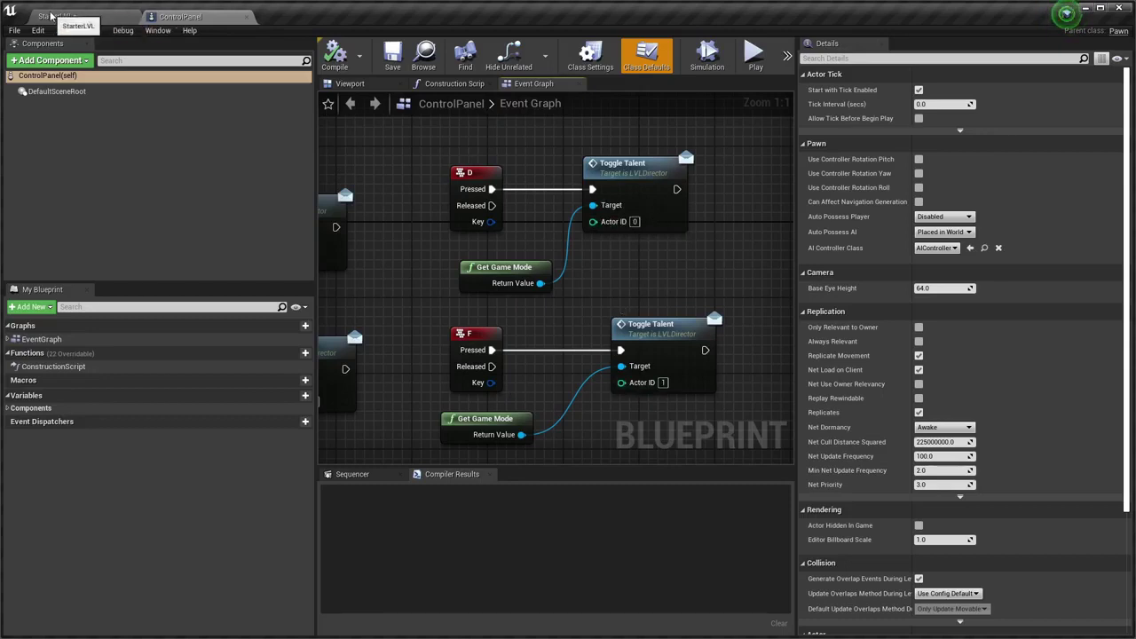
{"action": "left_click", "coordinate": [51, 16]}
Set TalentBP's Talent Description to 'Guy Talent', frame the talent, and start a play test
{"action": "left_click", "coordinate": [807, 230]}
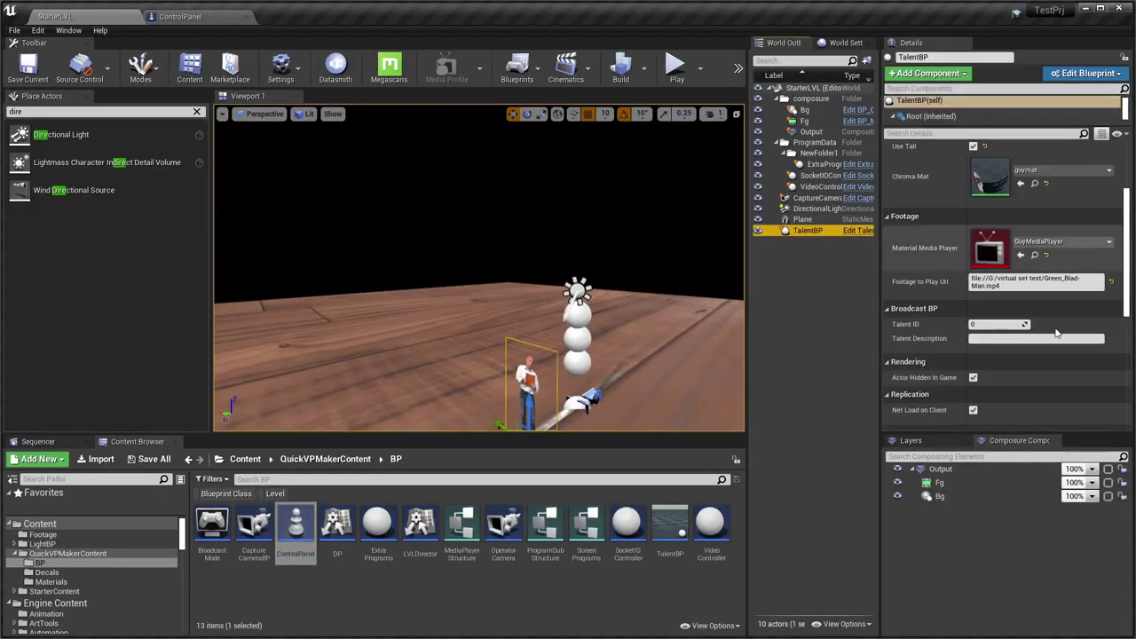
{"action": "scroll", "coordinate": [1020, 331], "scroll_direction": "down", "scroll_amount": 1}
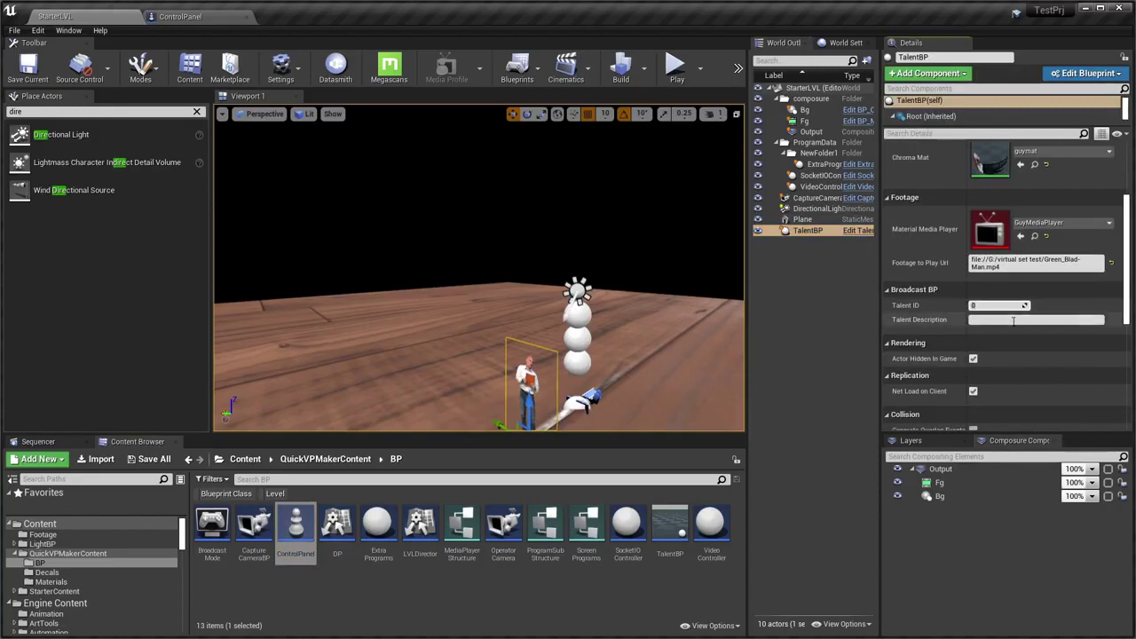
{"action": "left_click_drag", "start_coordinate": [480, 373], "coordinate": [484, 293]}
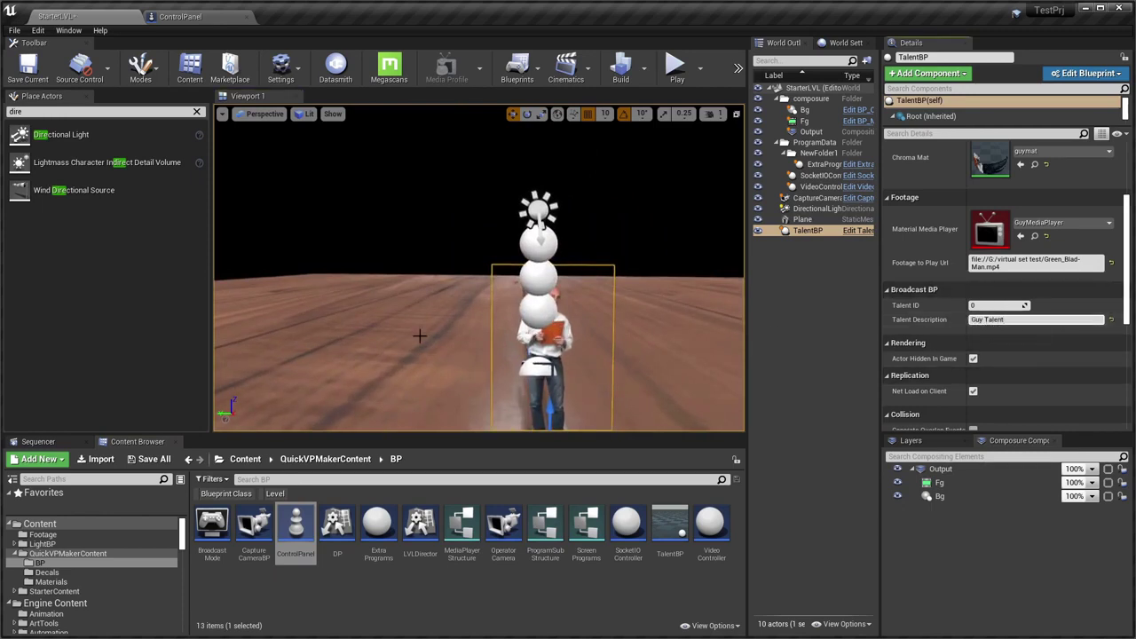
{"action": "left_click_drag", "start_coordinate": [418, 335], "coordinate": [399, 329]}
{"action": "key", "text": "alt+p"}
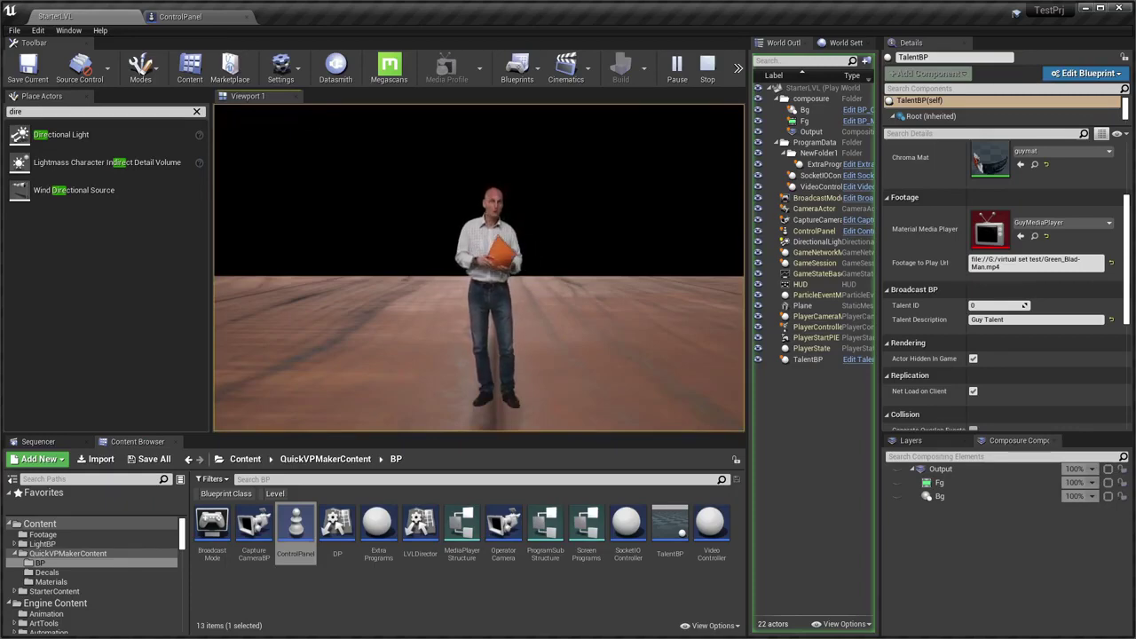
Stop playing and pilot the viewport through the CaptureCameraBP placed camera
{"action": "key", "text": "Escape"}
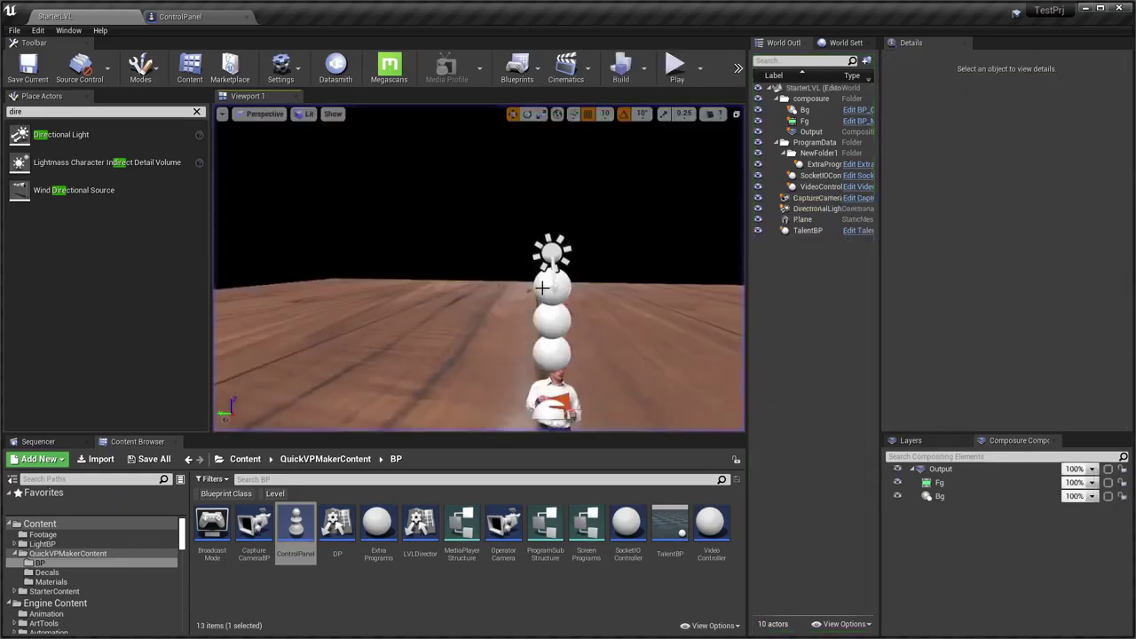
{"action": "right_click", "coordinate": [579, 390]}
{"action": "left_click", "coordinate": [278, 113]}
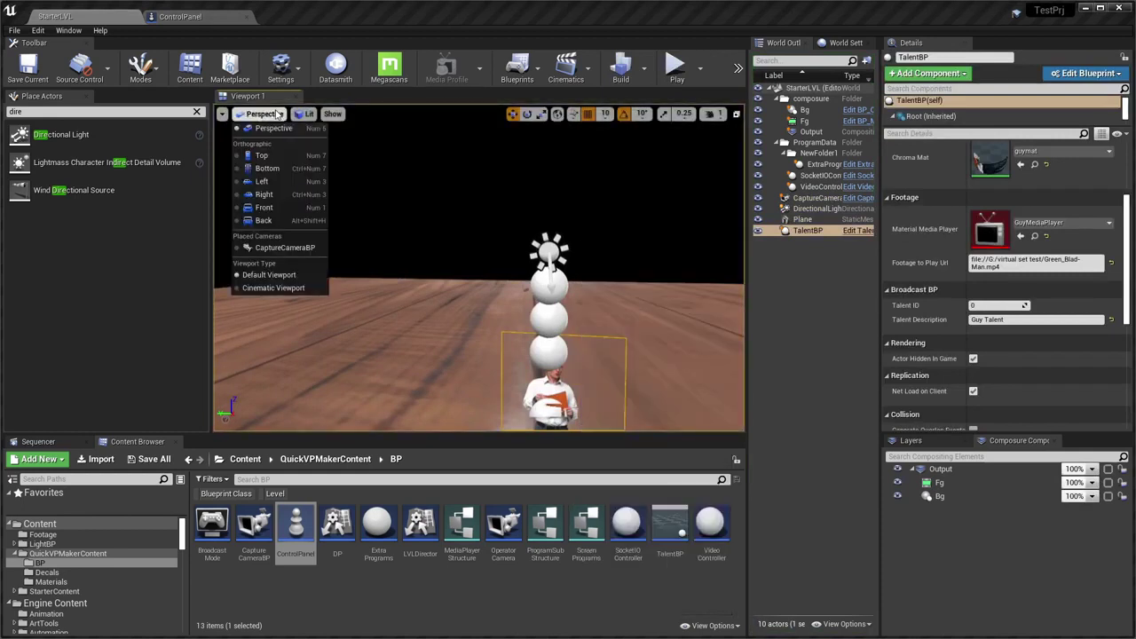
{"action": "left_click", "coordinate": [280, 247]}
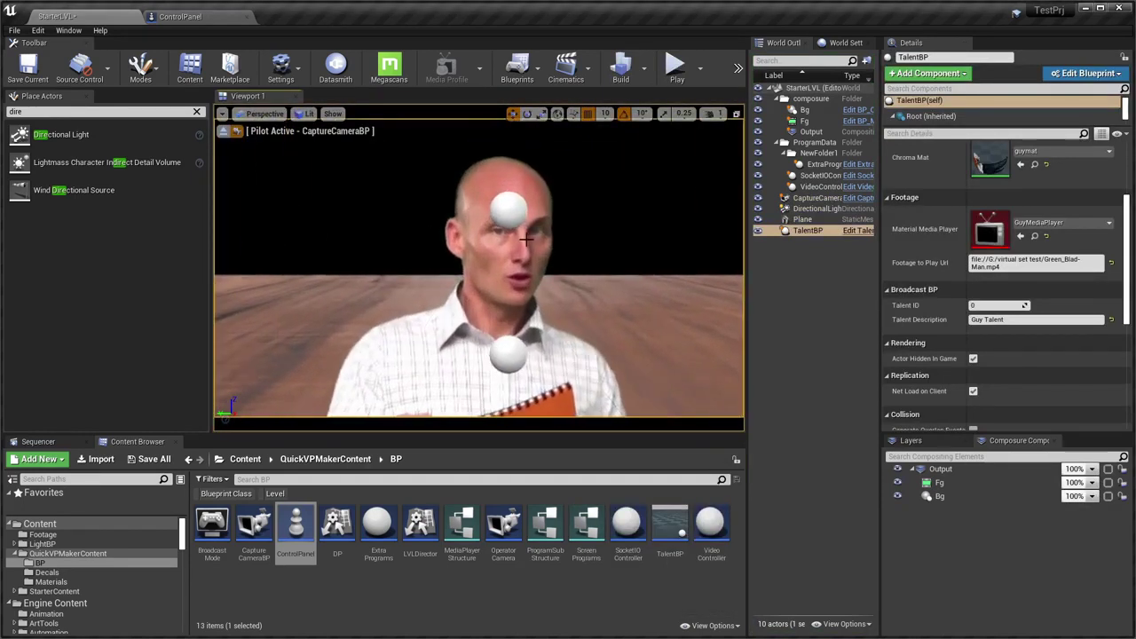
Play-test from the capture camera view, restart the session, and bring up the window switcher
{"action": "key", "text": "alt+p"}
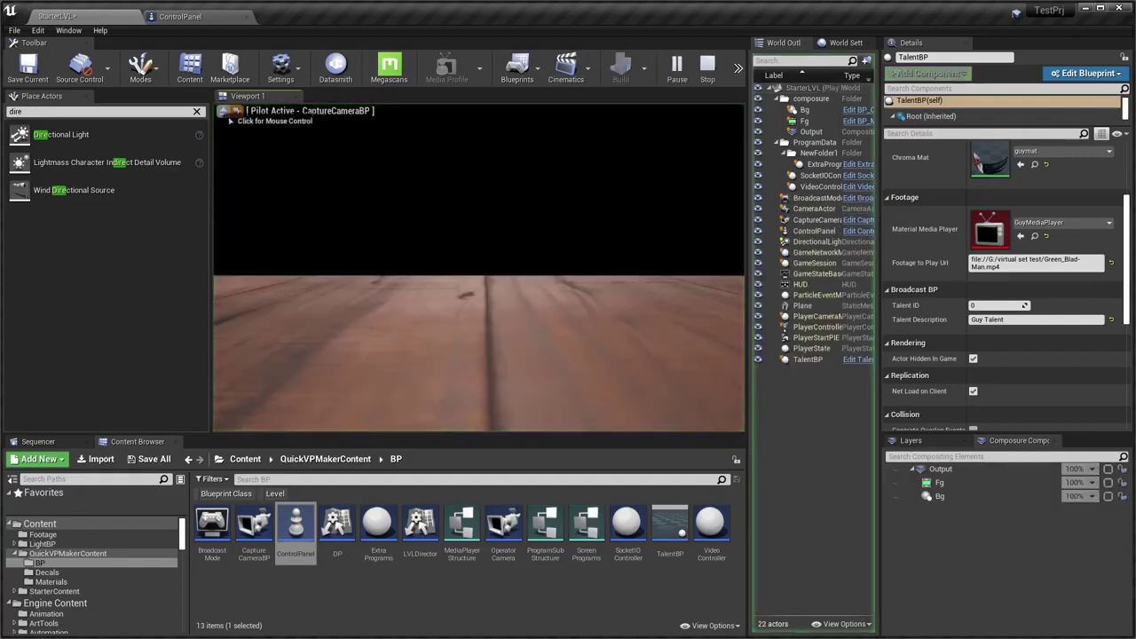
{"action": "left_click", "coordinate": [479, 266]}
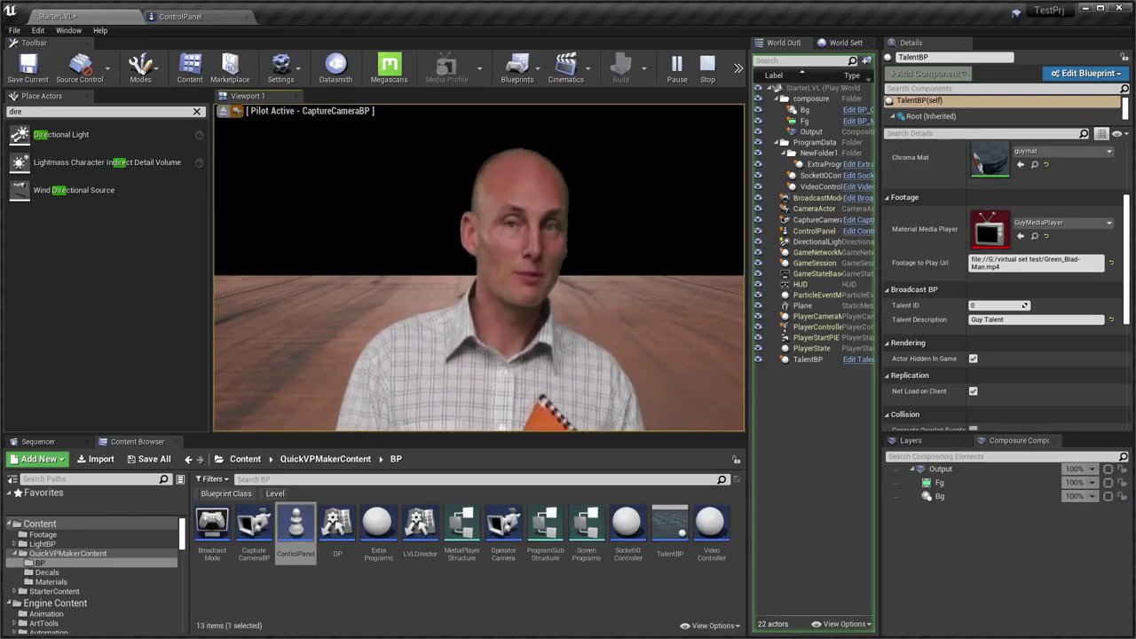
{"action": "key", "text": "Escape"}
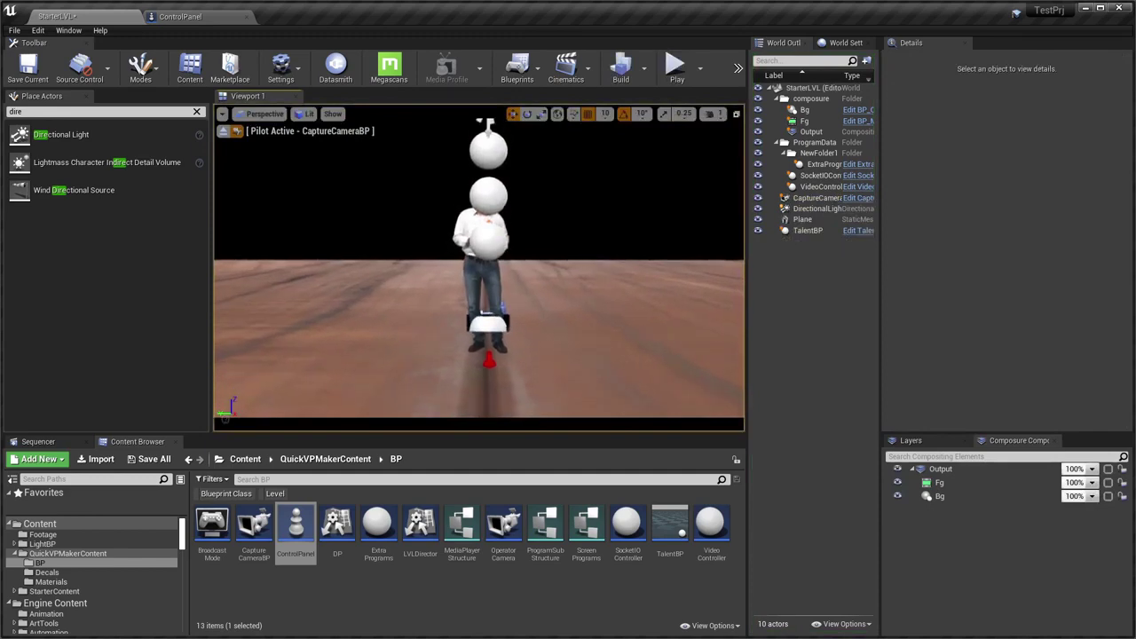
{"action": "key", "text": "alt+p"}
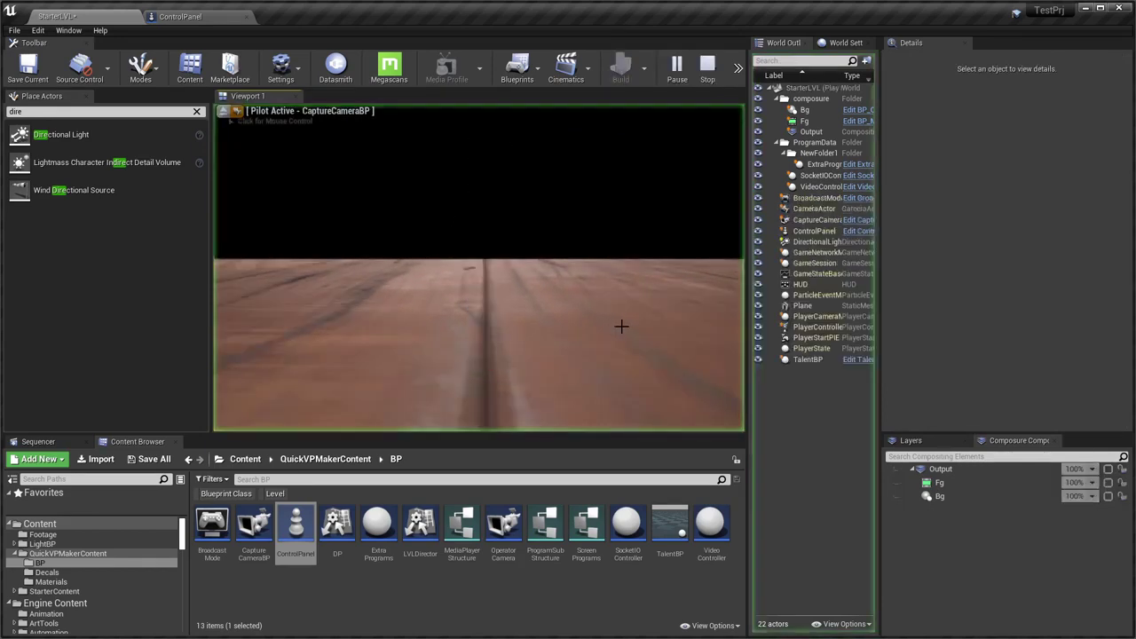
{"action": "key", "text": "alt+Tab"}
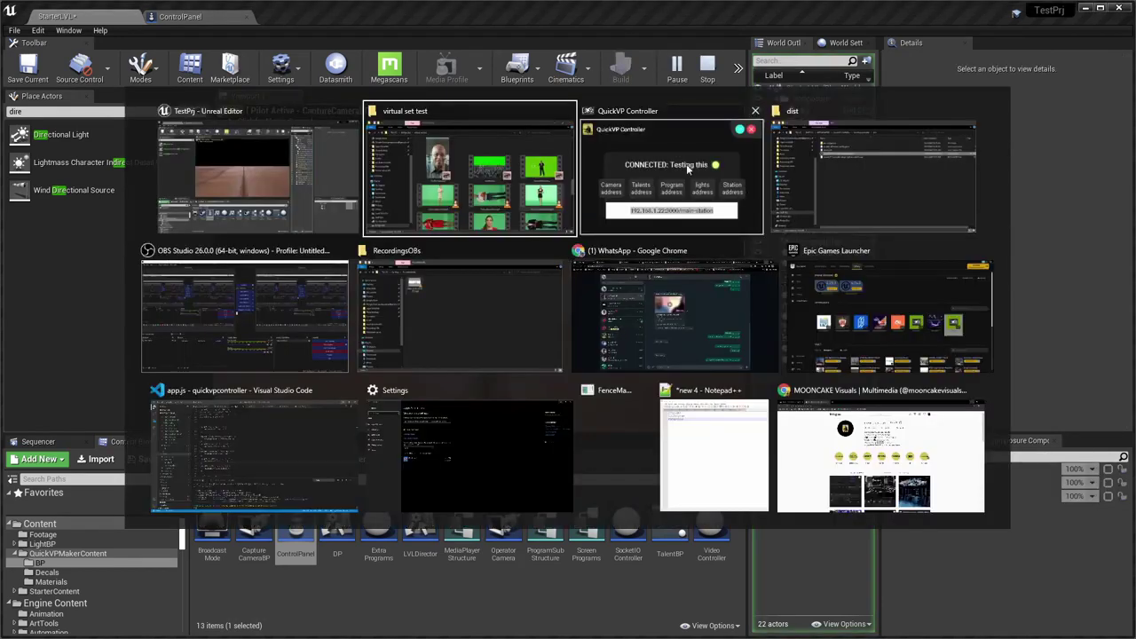
Confirm Guy Talent is listed in QuickVP Controller's Talents panel, then return to Unreal
{"action": "left_click", "coordinate": [686, 164]}
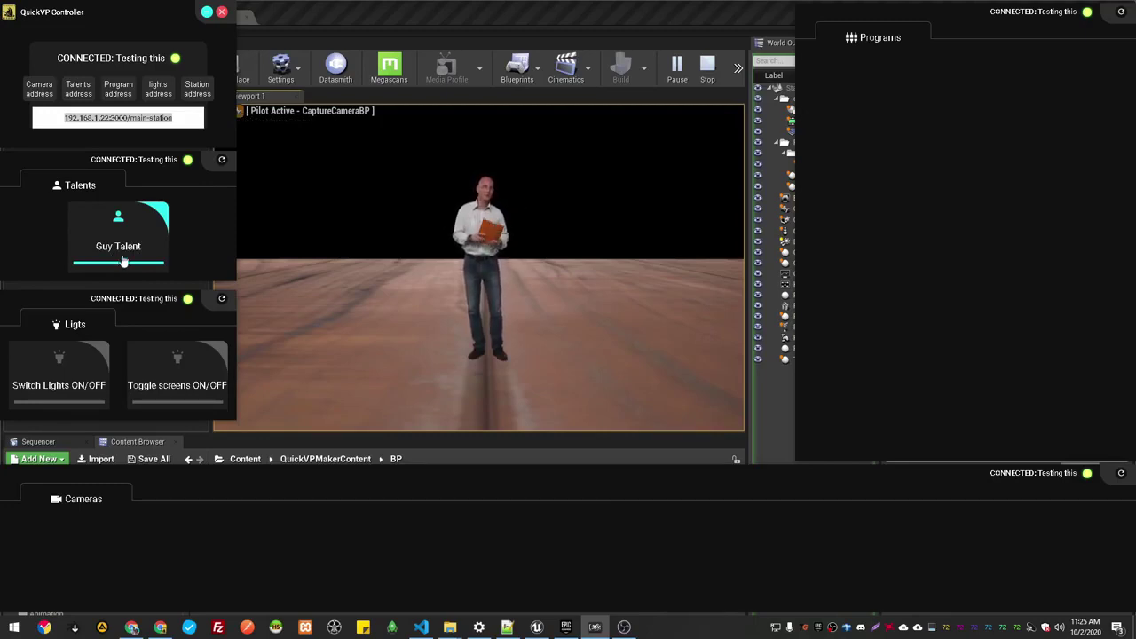
{"action": "left_click", "coordinate": [445, 8]}
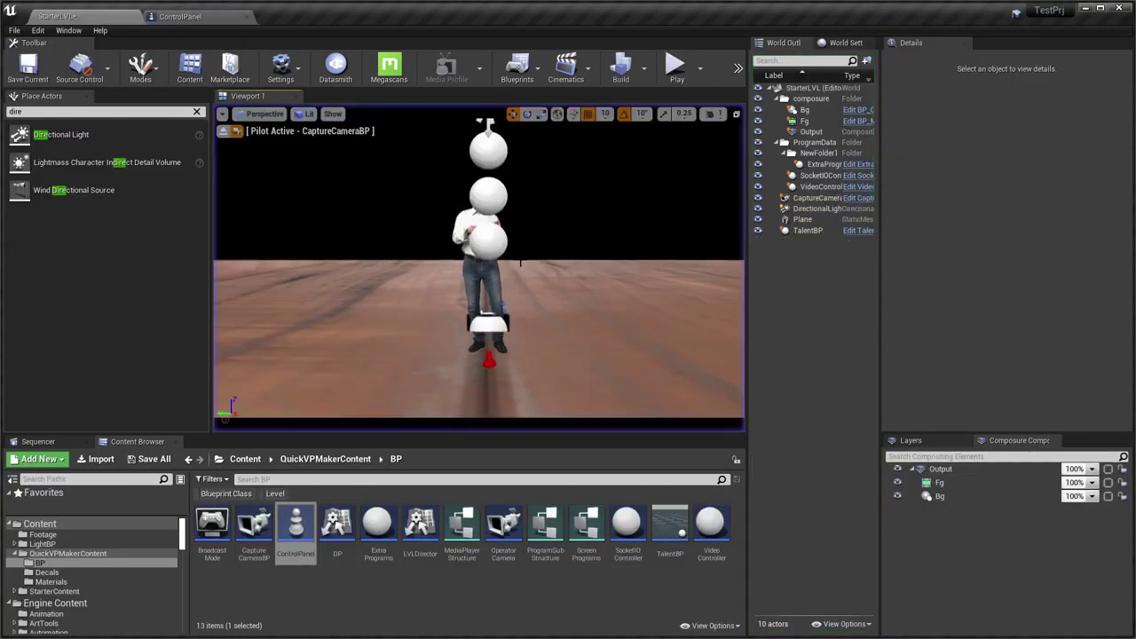
Create a new media player with a video output media texture in the Footage folder
{"action": "left_click", "coordinate": [225, 130]}
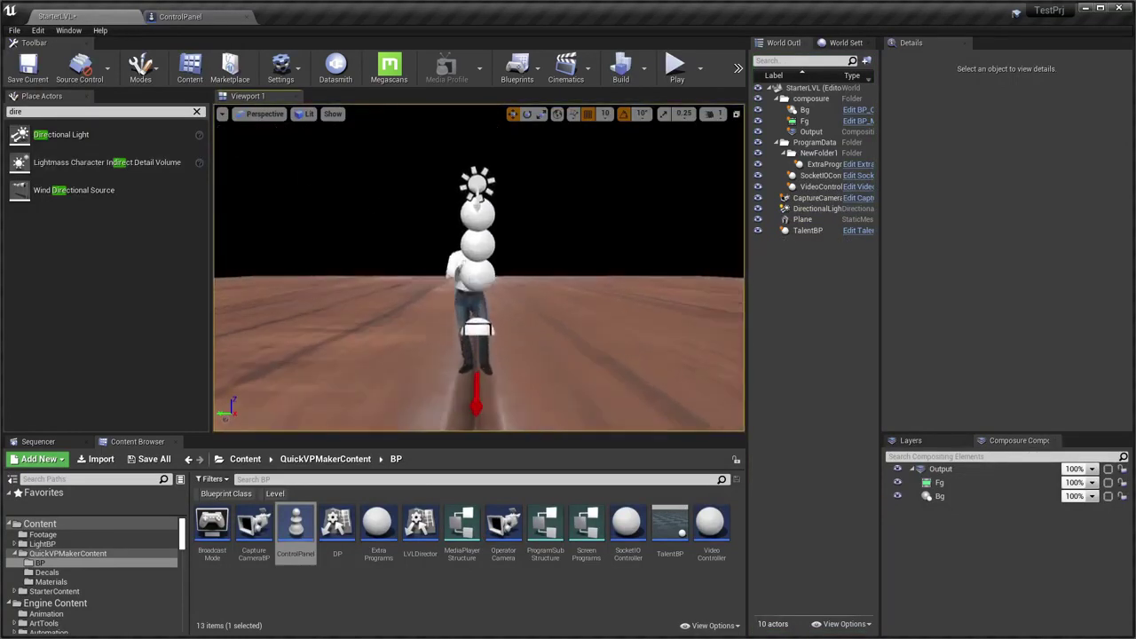
{"action": "left_click_drag", "start_coordinate": [479, 267], "coordinate": [554, 223], "text": "alt"}
{"action": "left_click", "coordinate": [106, 534]}
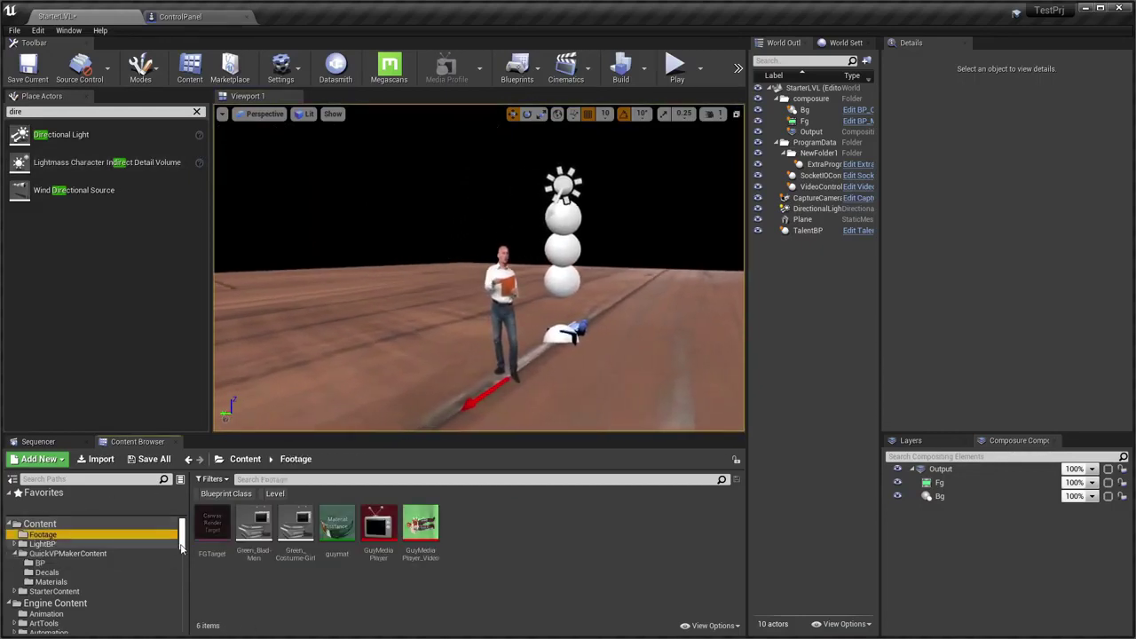
{"action": "right_click", "coordinate": [494, 543]}
{"action": "mouse_move", "coordinate": [581, 434]}
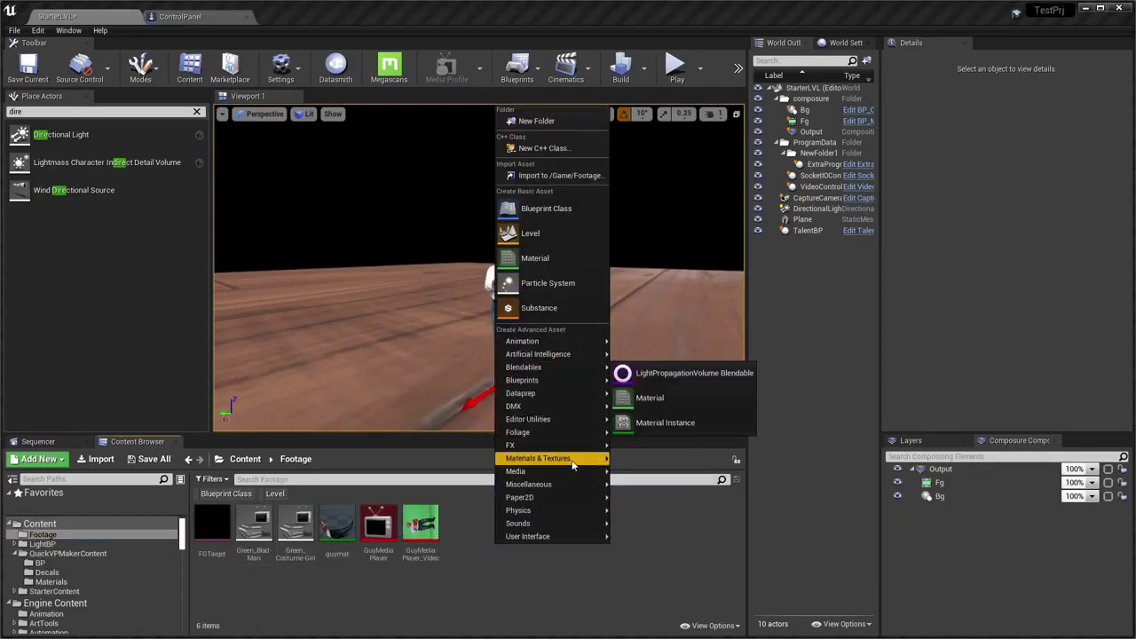
{"action": "mouse_move", "coordinate": [575, 471]}
{"action": "left_click", "coordinate": [669, 381]}
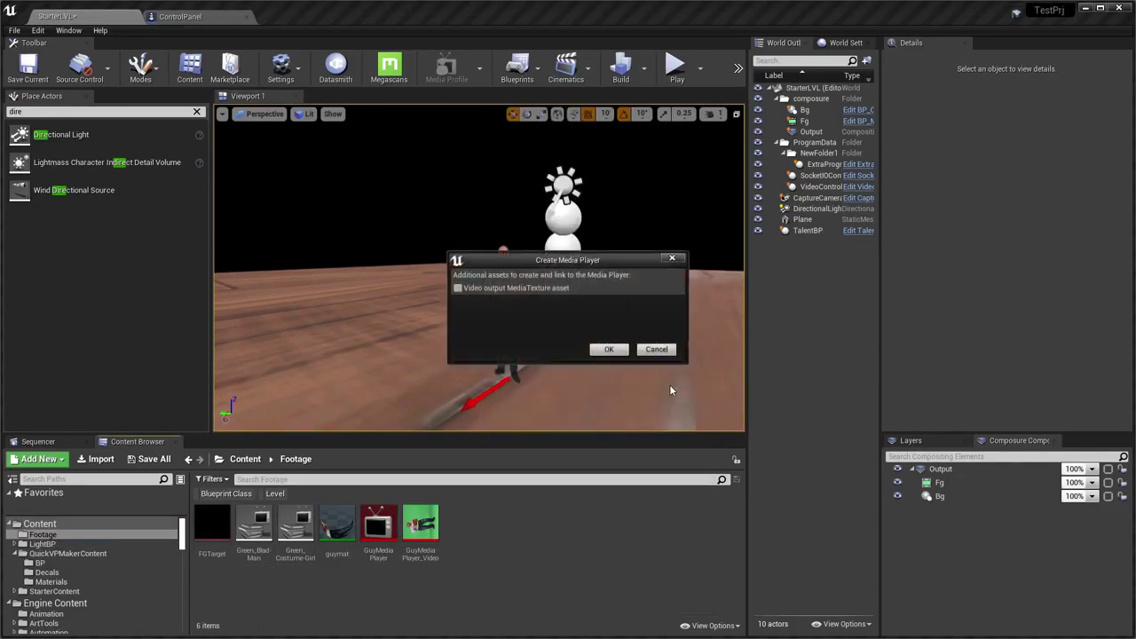
{"action": "left_click", "coordinate": [578, 294]}
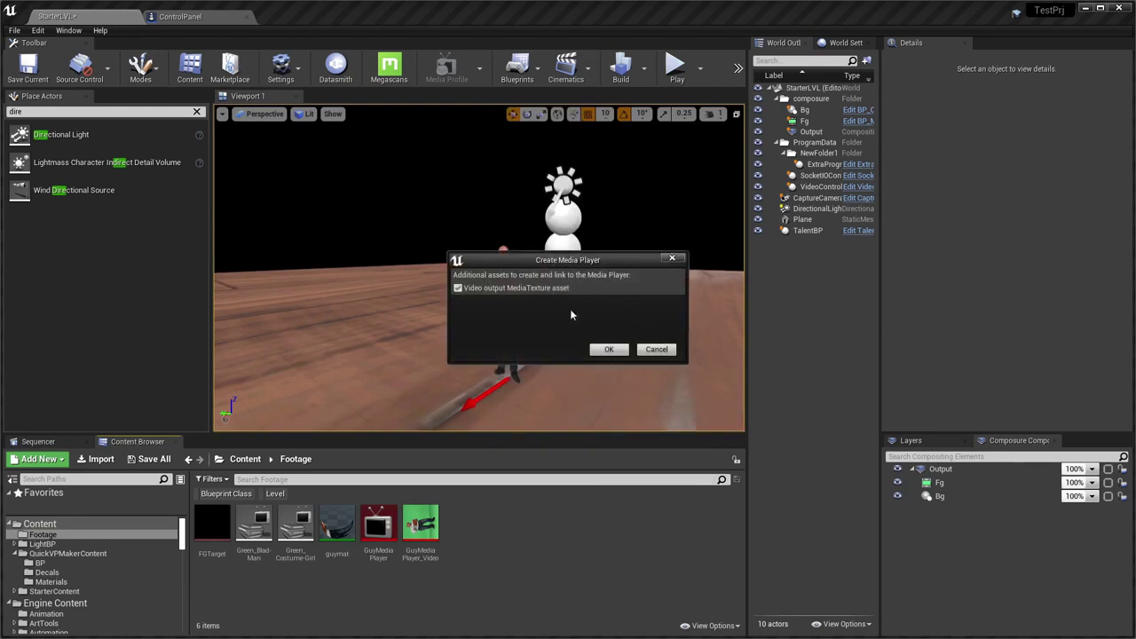
{"action": "left_click", "coordinate": [605, 350]}
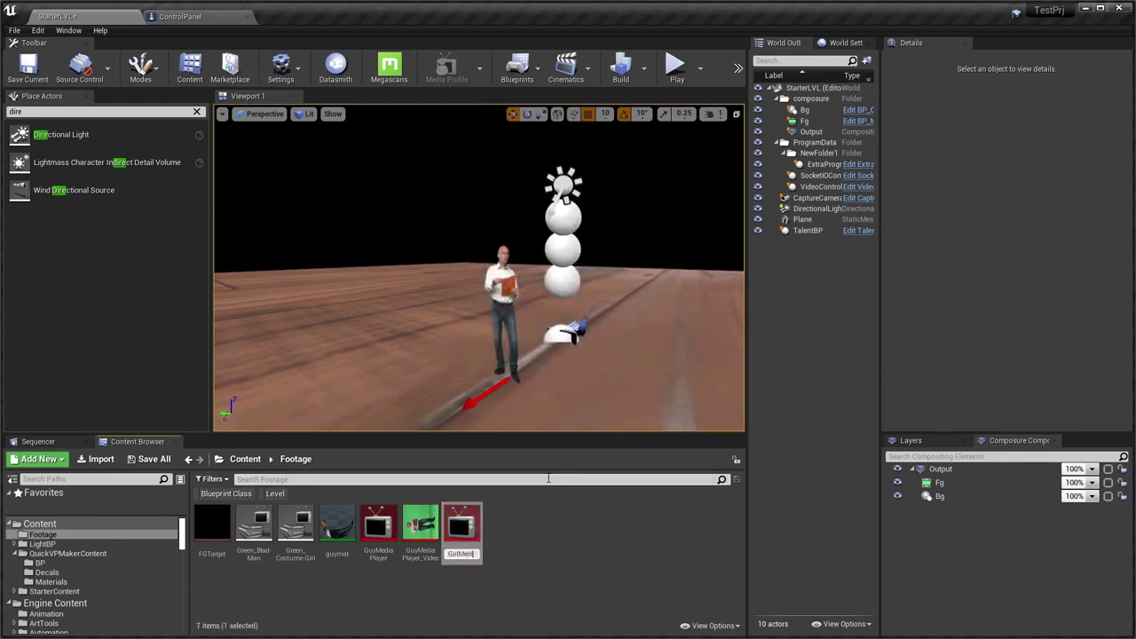
Name it GirlMediaPlayer and load the Green_Costume-Girl footage into it
{"action": "key", "text": "Return"}
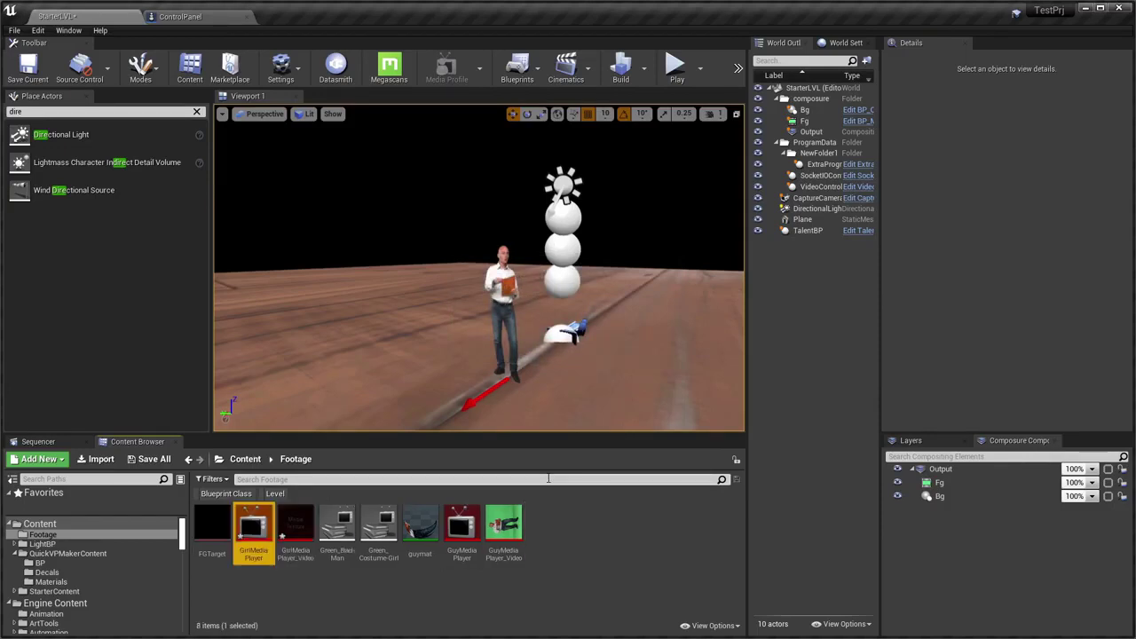
{"action": "double_click", "coordinate": [253, 528]}
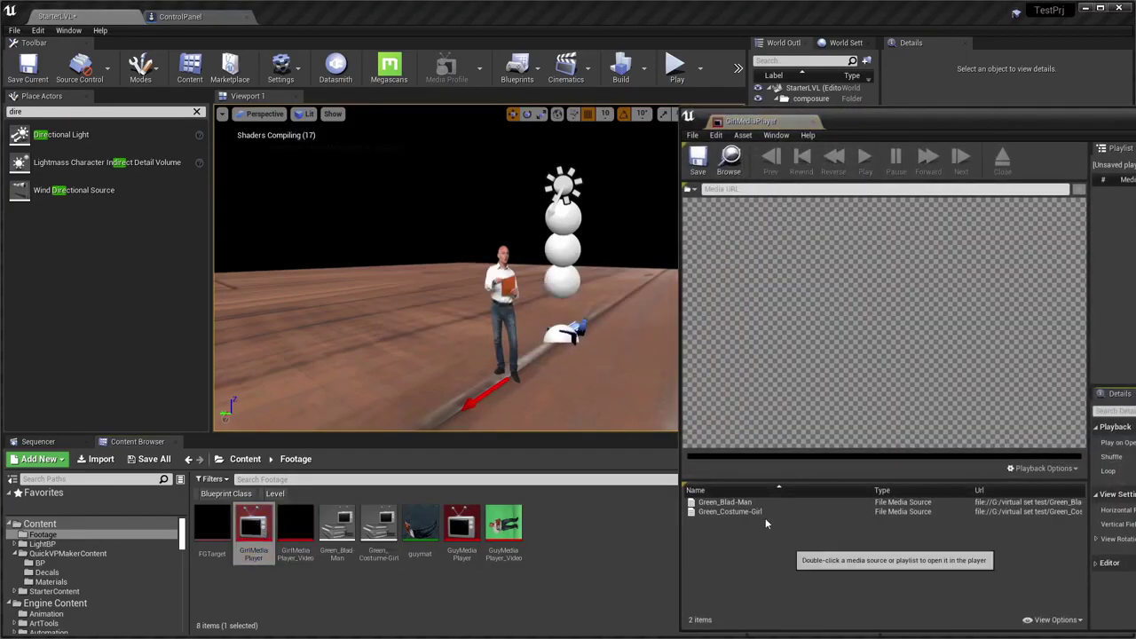
{"action": "double_click", "coordinate": [756, 512]}
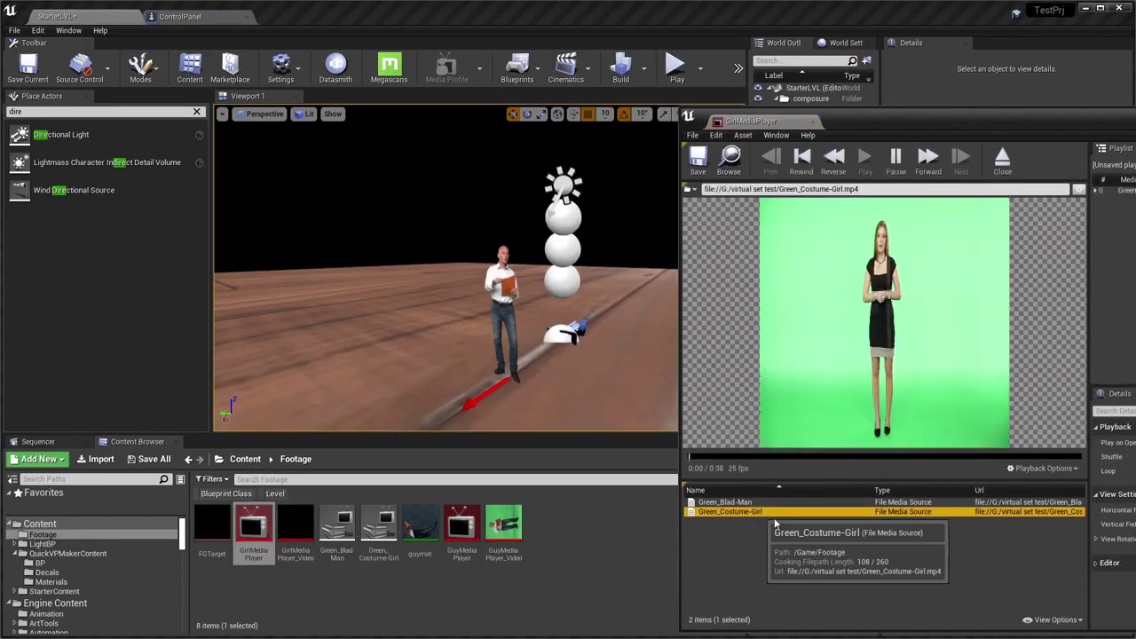
{"action": "left_click", "coordinate": [896, 160]}
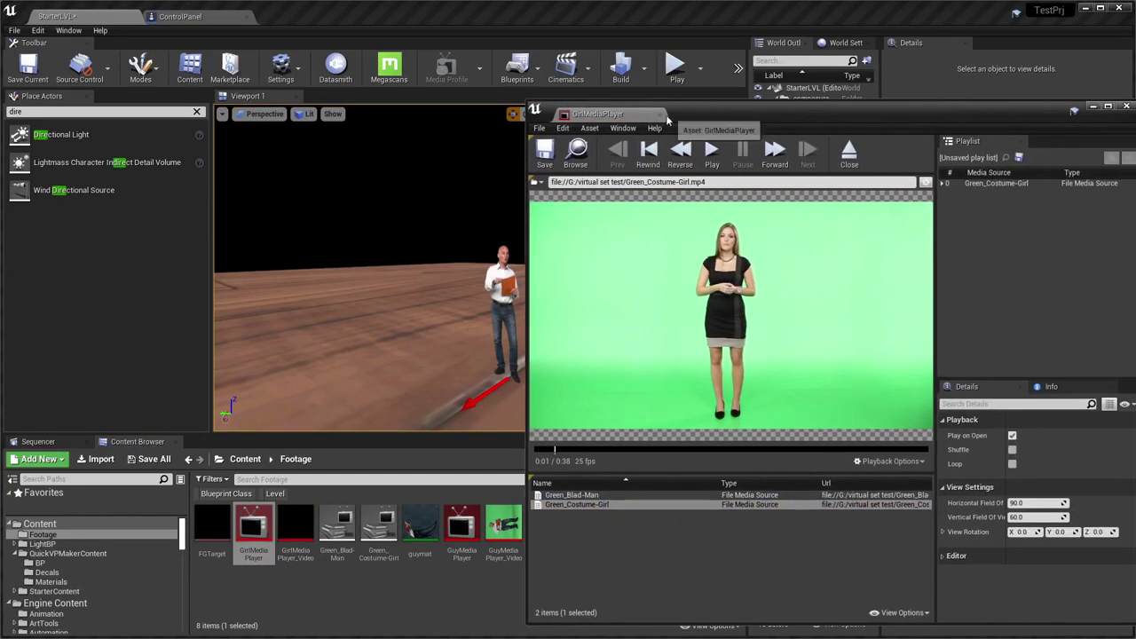
{"action": "left_click", "coordinate": [658, 119]}
{"action": "scroll", "coordinate": [550, 348], "scroll_direction": "down", "scroll_amount": 6}
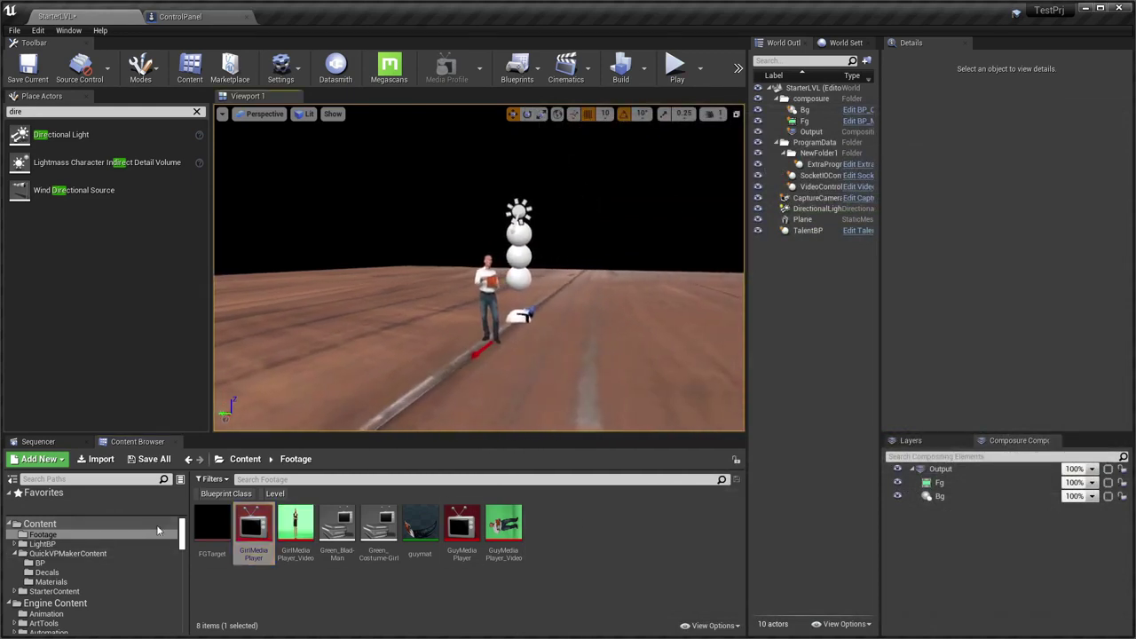
Place a second TalentBP (TalentBP2) in the level and raise its Floor Offset
{"action": "left_click", "coordinate": [66, 563]}
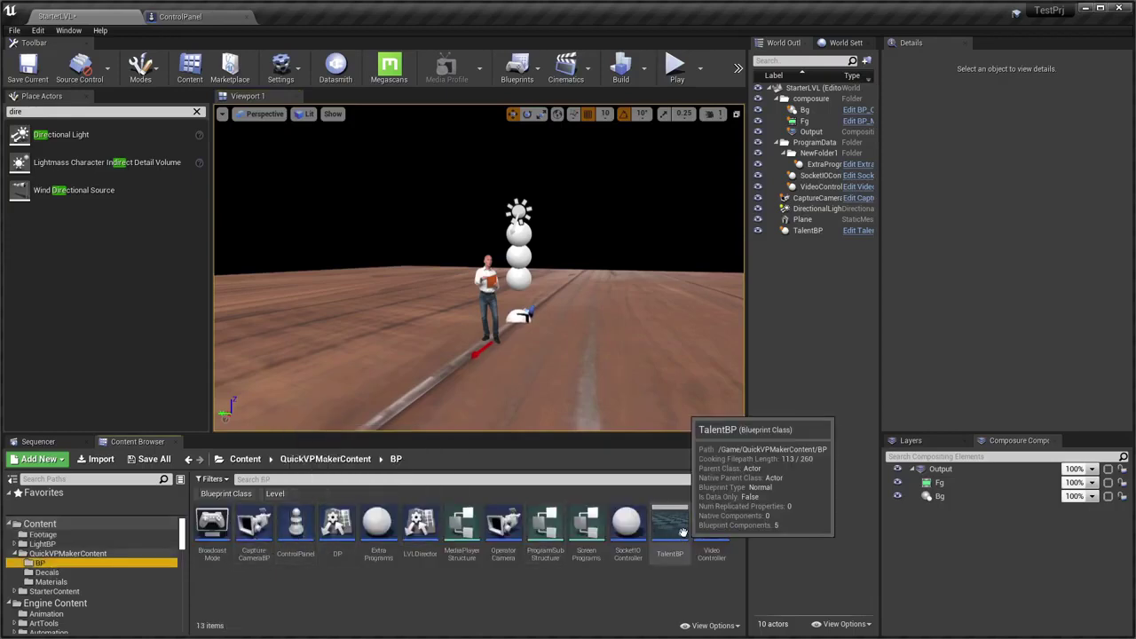
{"action": "left_click_drag", "start_coordinate": [670, 525], "coordinate": [451, 336]}
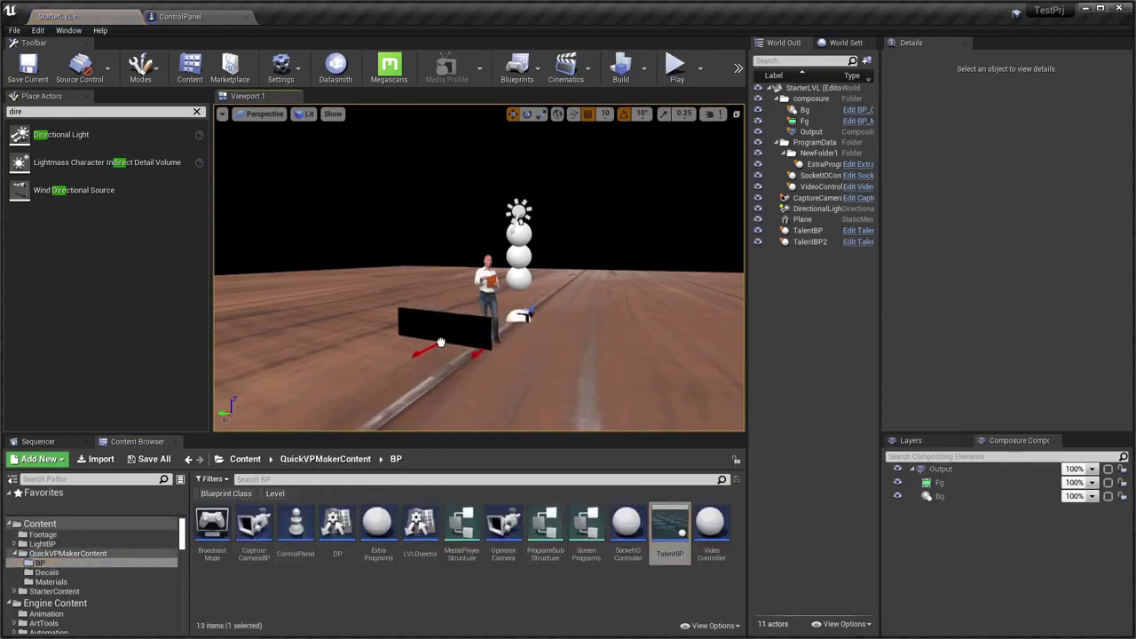
{"action": "scroll", "coordinate": [1016, 277], "scroll_direction": "up", "scroll_amount": 3}
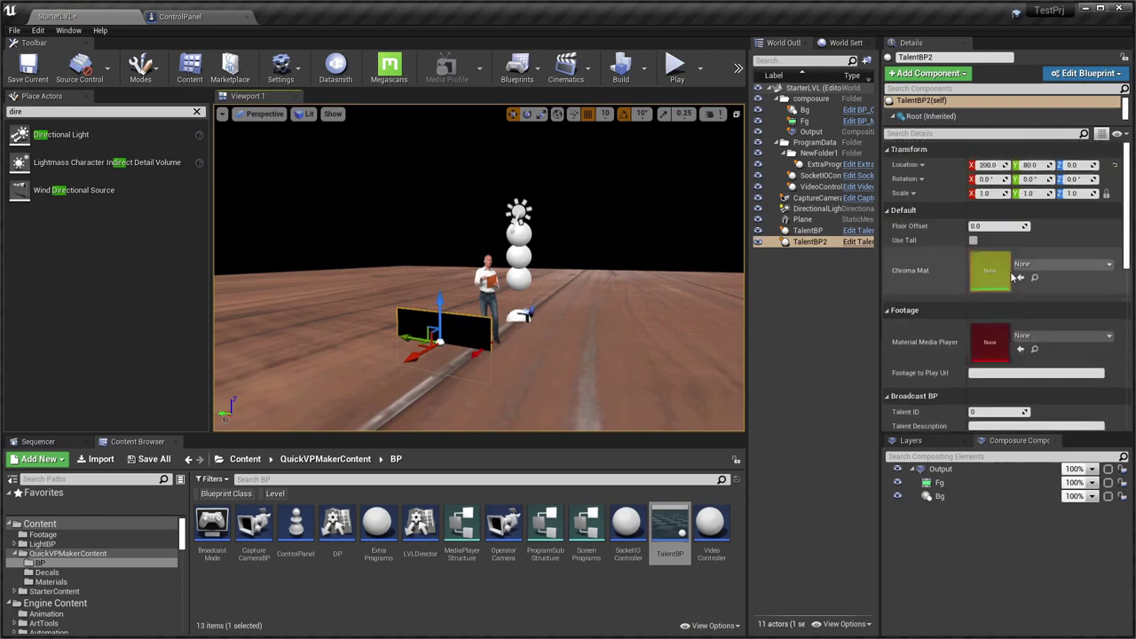
{"action": "left_click_drag", "start_coordinate": [998, 225], "coordinate": [1043, 225]}
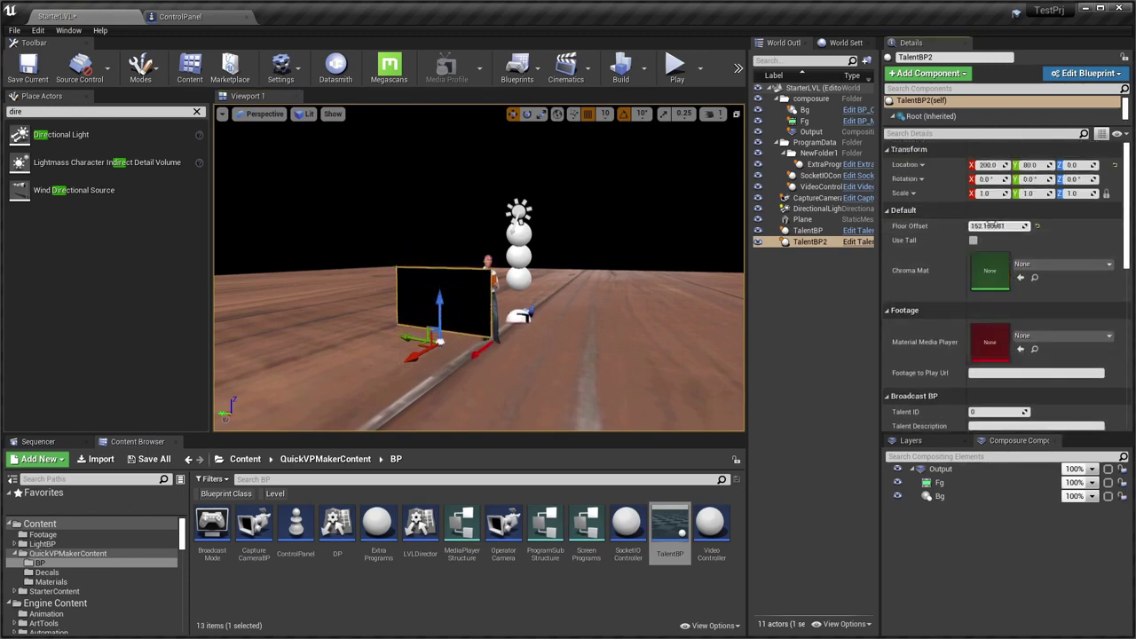
Assign GirlMediaPlayer to TalentBP2, with Talent ID 1 and description 'Girl Talent'
{"action": "left_click", "coordinate": [66, 536]}
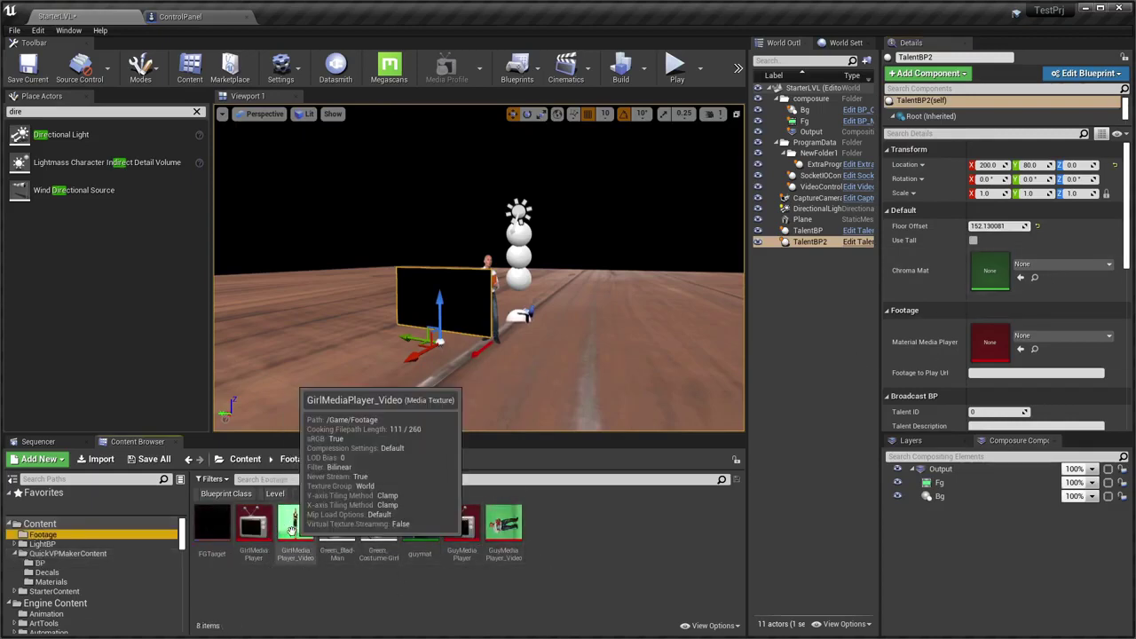
{"action": "mouse_move", "coordinate": [253, 528]}
{"action": "left_mouse_down"}
{"action": "mouse_move", "coordinate": [1083, 338]}
{"action": "mouse_move", "coordinate": [1064, 339]}
{"action": "left_mouse_up"}
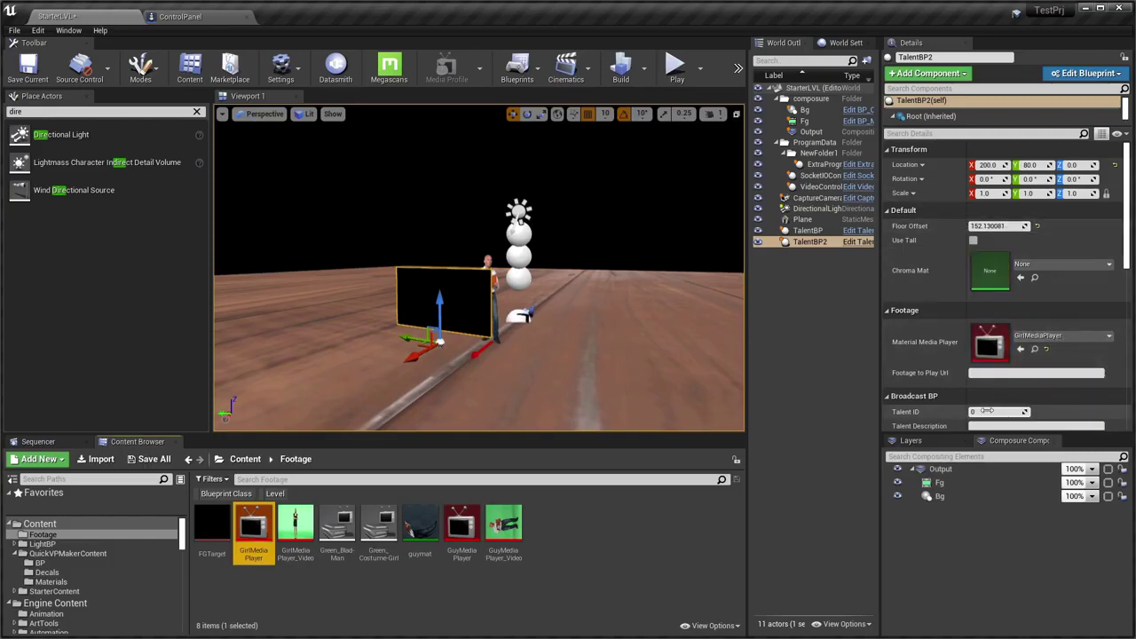
{"action": "scroll", "coordinate": [983, 411], "scroll_direction": "down", "scroll_amount": 1}
{"action": "left_click", "coordinate": [992, 373]}
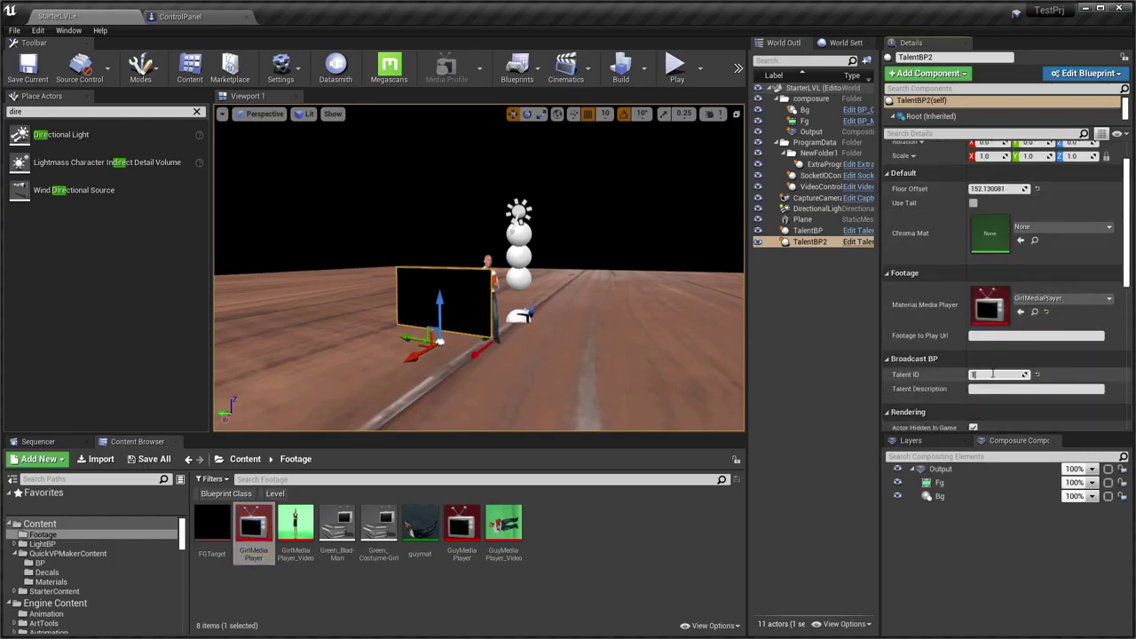
{"action": "left_click_drag", "start_coordinate": [535, 331], "coordinate": [523, 292]}
{"action": "type", "text": "Gril Talent"}
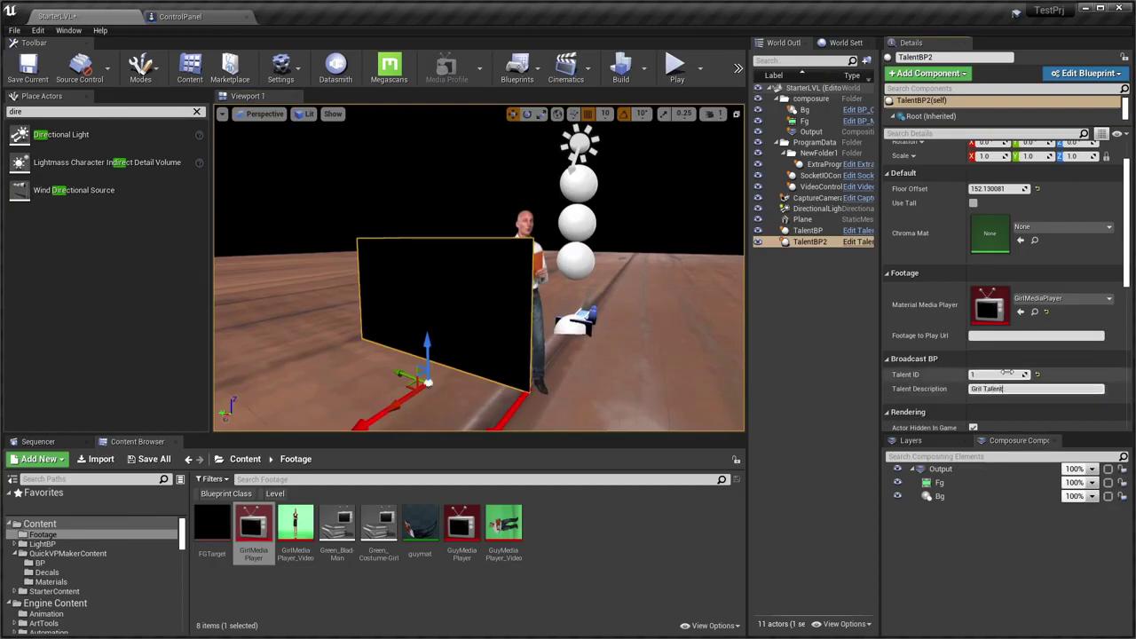
{"action": "left_click", "coordinate": [332, 592]}
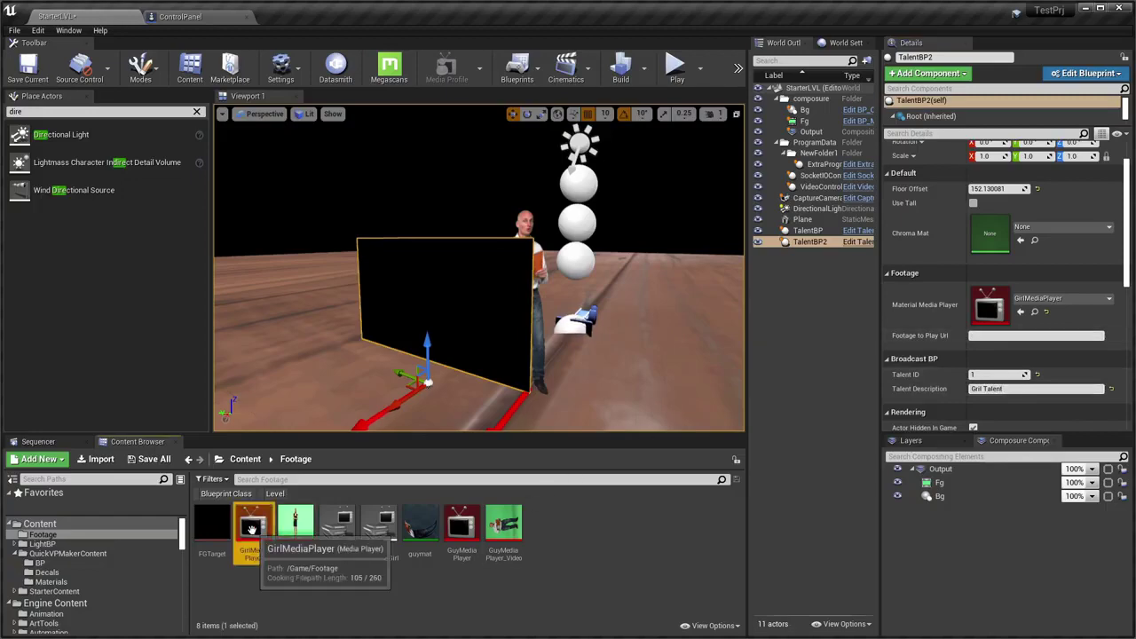
Play Green_Costume-Girl in GirlMediaPlayer and paste its file path as TalentBP2's footage URL
{"action": "double_click", "coordinate": [253, 526]}
{"action": "double_click", "coordinate": [594, 503]}
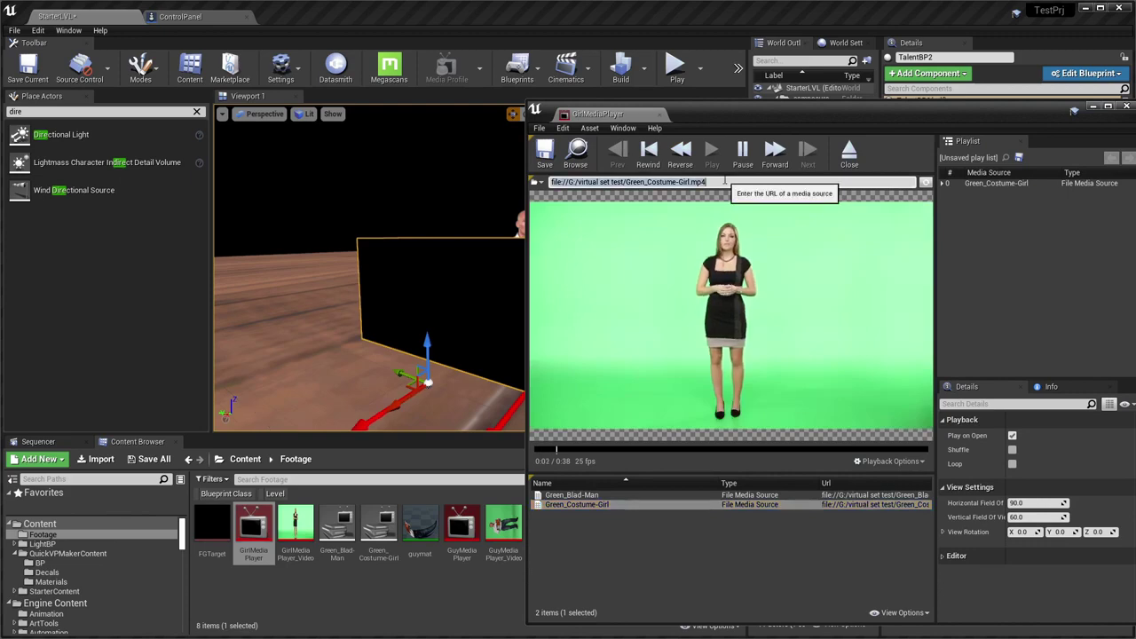
{"action": "left_click", "coordinate": [658, 115]}
{"action": "left_click", "coordinate": [1020, 336]}
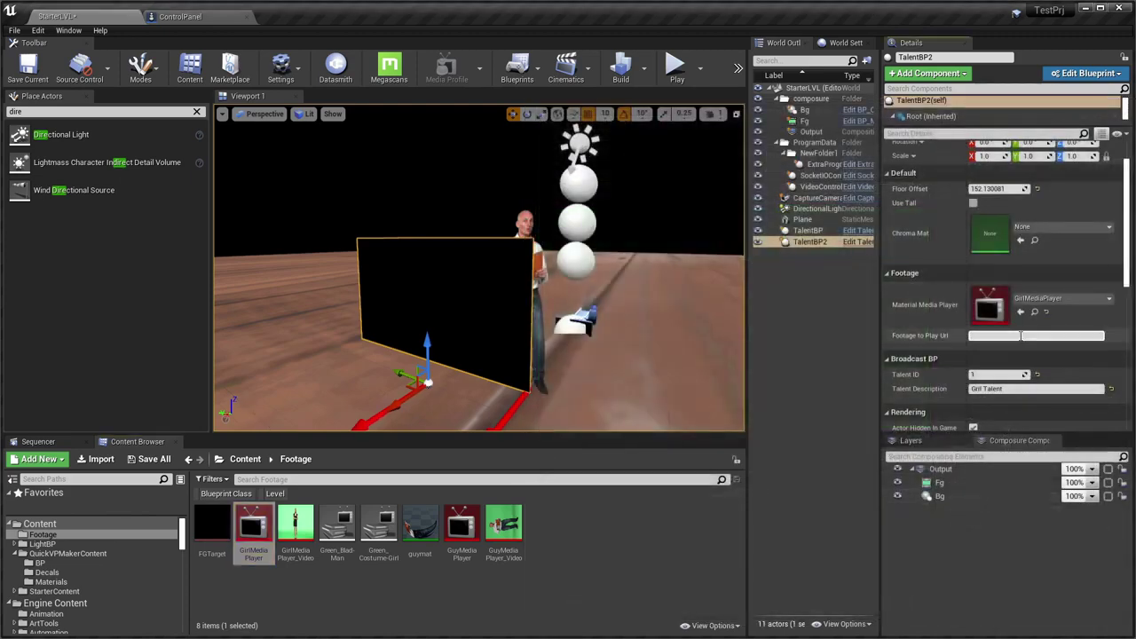
{"action": "type", "text": "file://G:/virtual set test/Green_Costume-Girl.mp4"}
{"action": "left_click", "coordinate": [586, 578]}
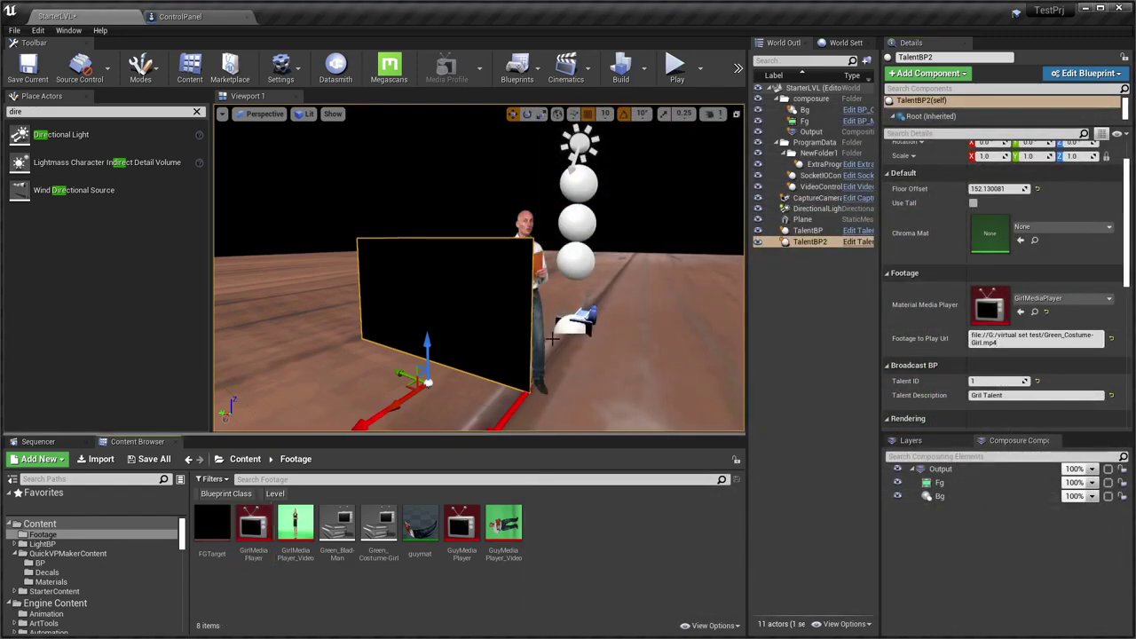
{"action": "left_click", "coordinate": [422, 527]}
Create girlMAt from guymat, assign it as TalentBP2's Chroma Mat, and key GirlMediaPlayer_Video
{"action": "right_click", "coordinate": [422, 528]}
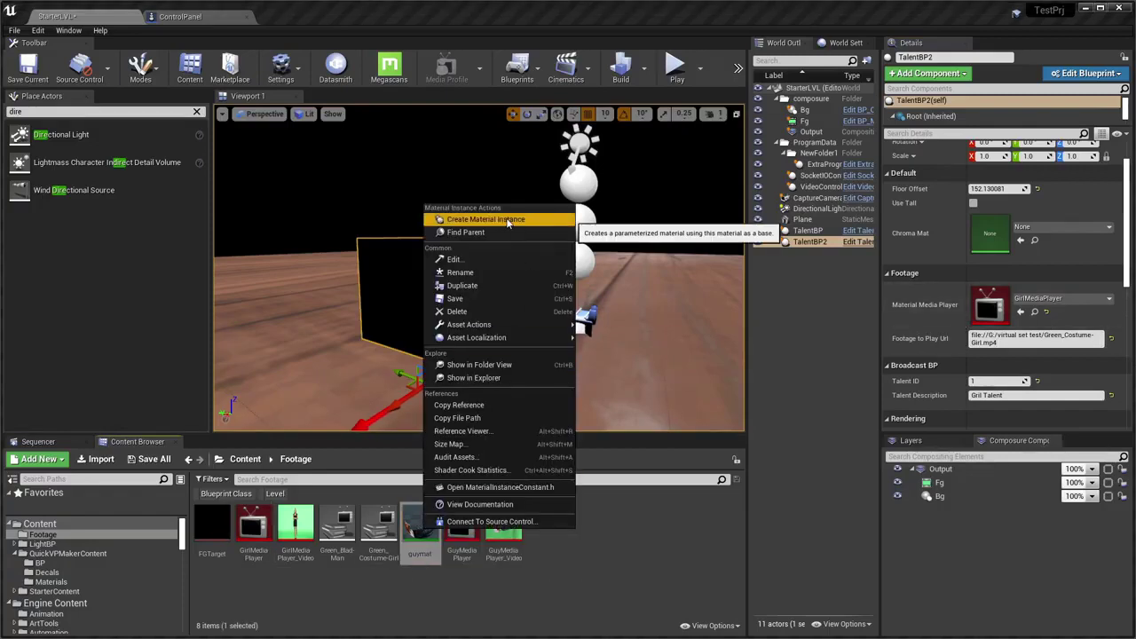
{"action": "left_click", "coordinate": [508, 223]}
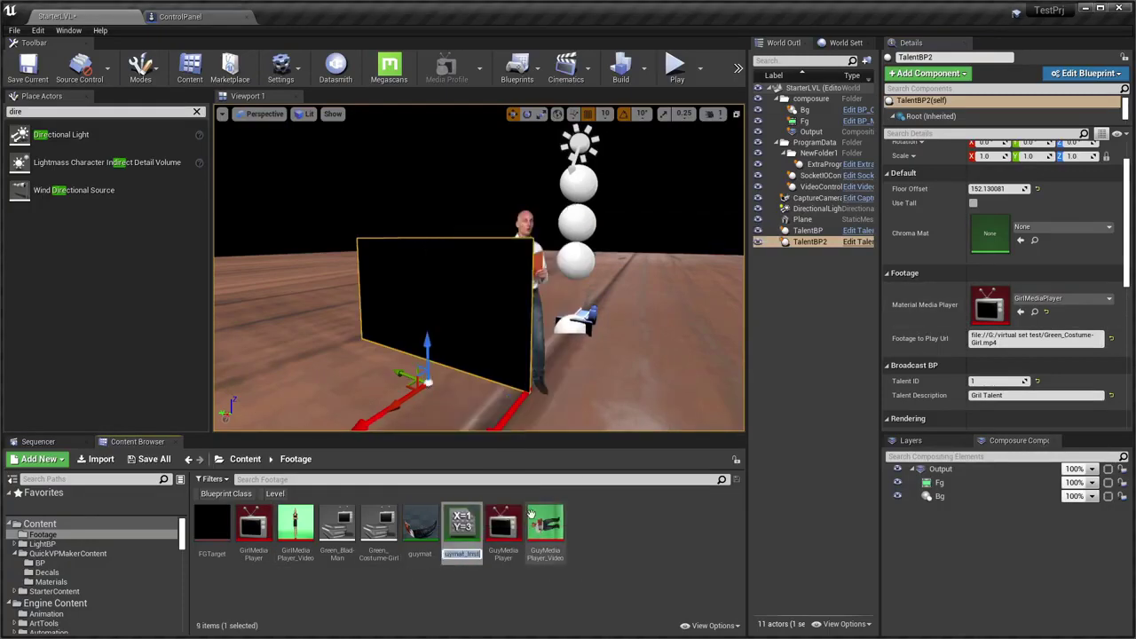
{"action": "type", "text": "girlMAt"}
{"action": "key", "text": "Return"}
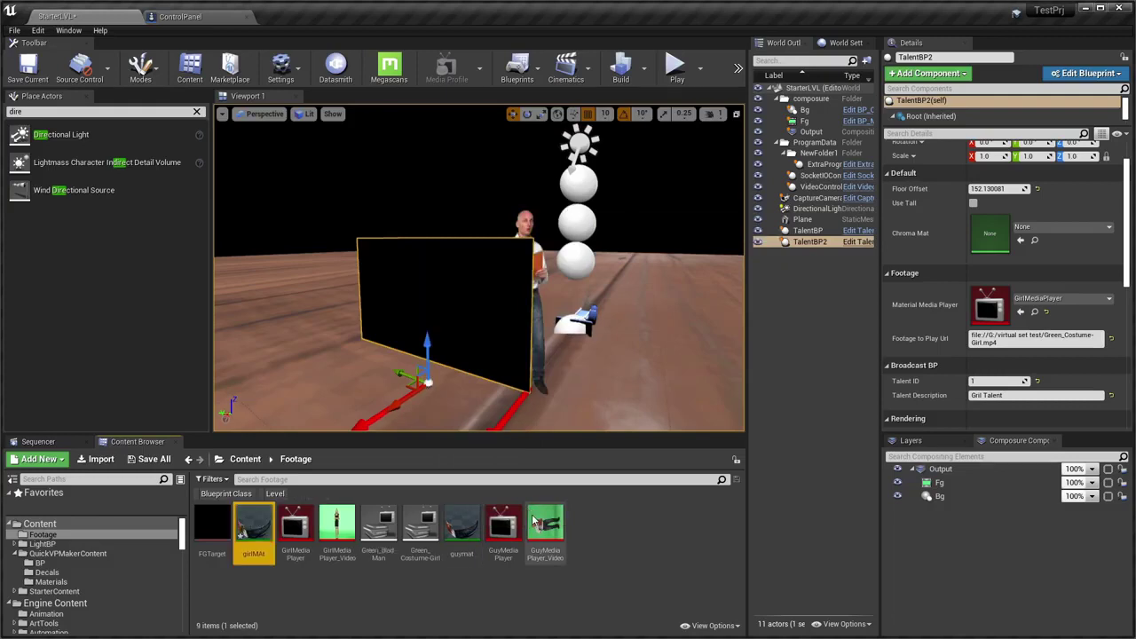
{"action": "left_click_drag", "start_coordinate": [254, 527], "coordinate": [1005, 235]}
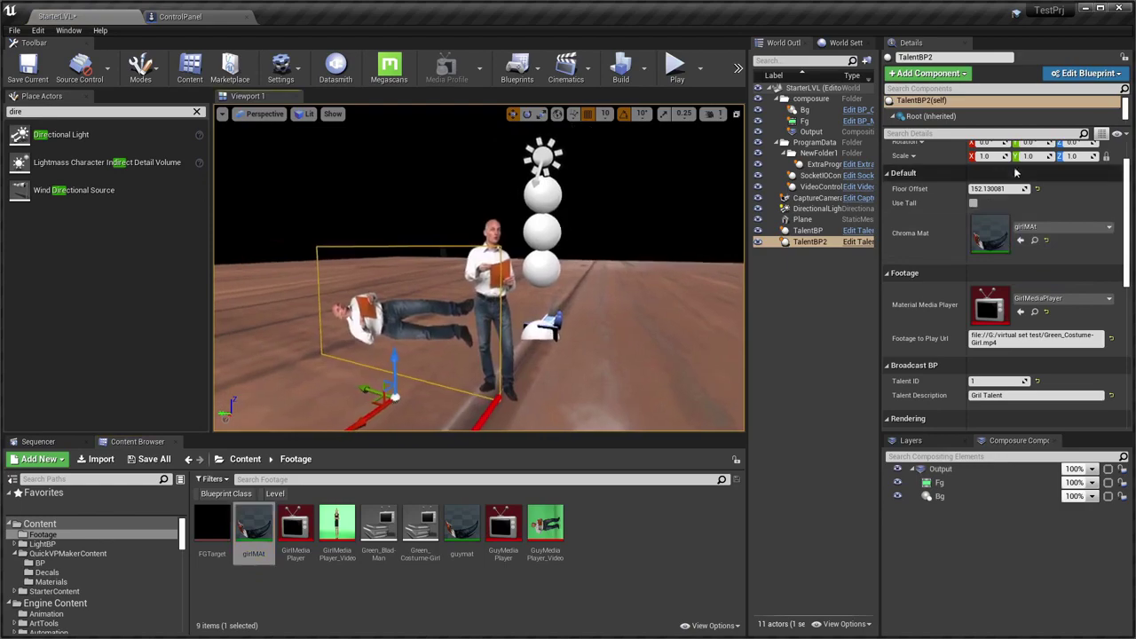
{"action": "double_click", "coordinate": [989, 235]}
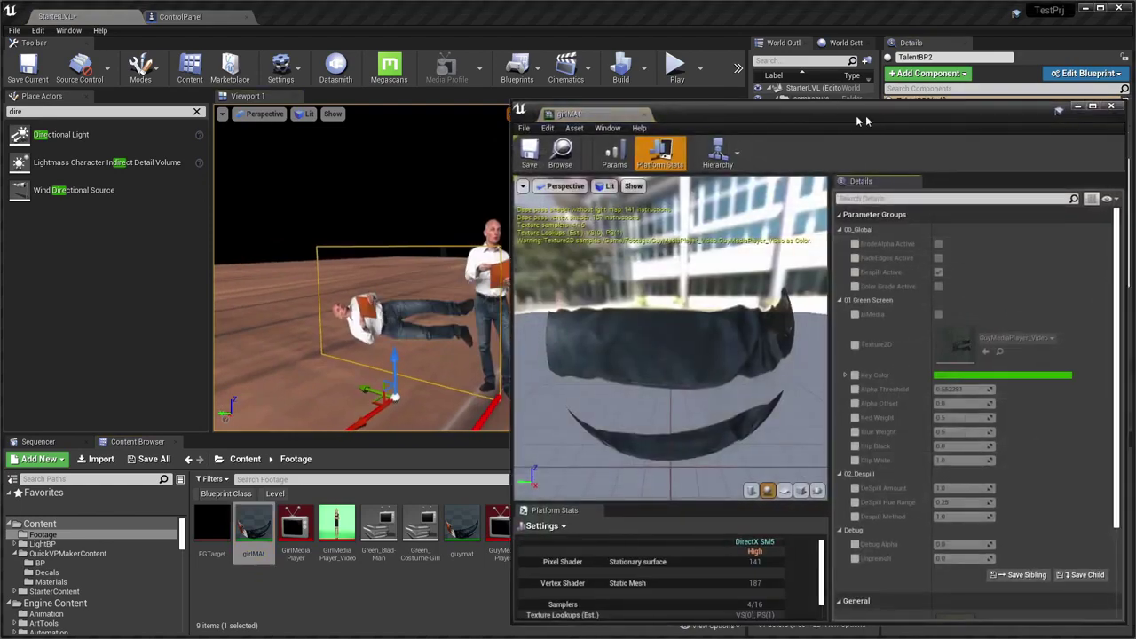
{"action": "mouse_move", "coordinate": [865, 116]}
{"action": "left_mouse_down"}
{"action": "mouse_move", "coordinate": [907, 33]}
{"action": "mouse_move", "coordinate": [879, 47]}
{"action": "left_mouse_up"}
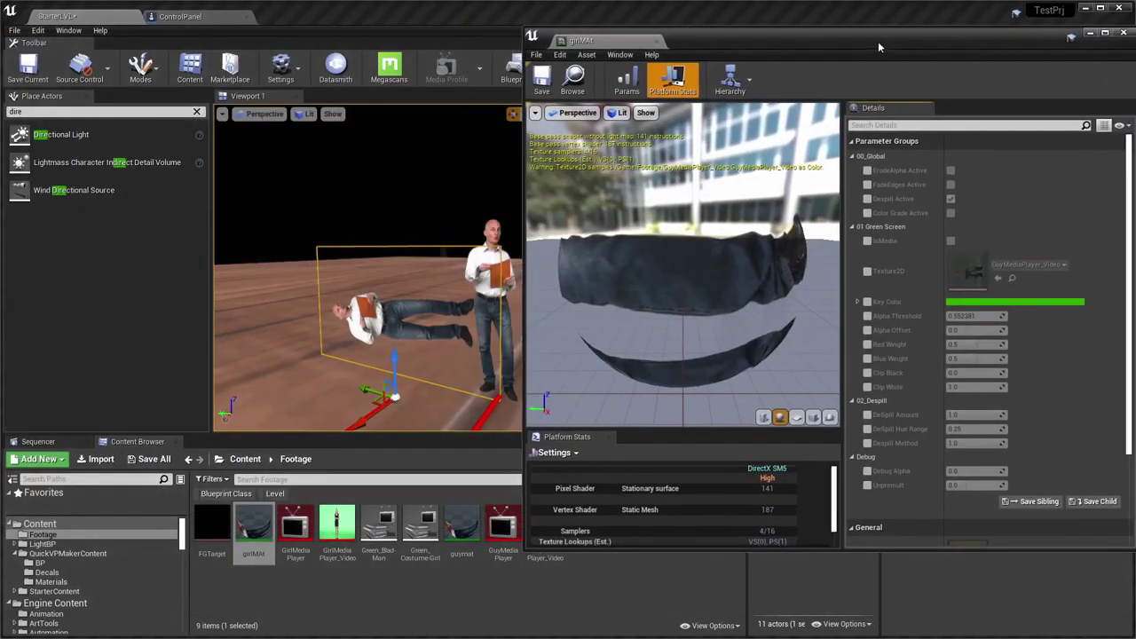
{"action": "left_click", "coordinate": [867, 271]}
{"action": "left_click_drag", "start_coordinate": [337, 525], "coordinate": [976, 268]}
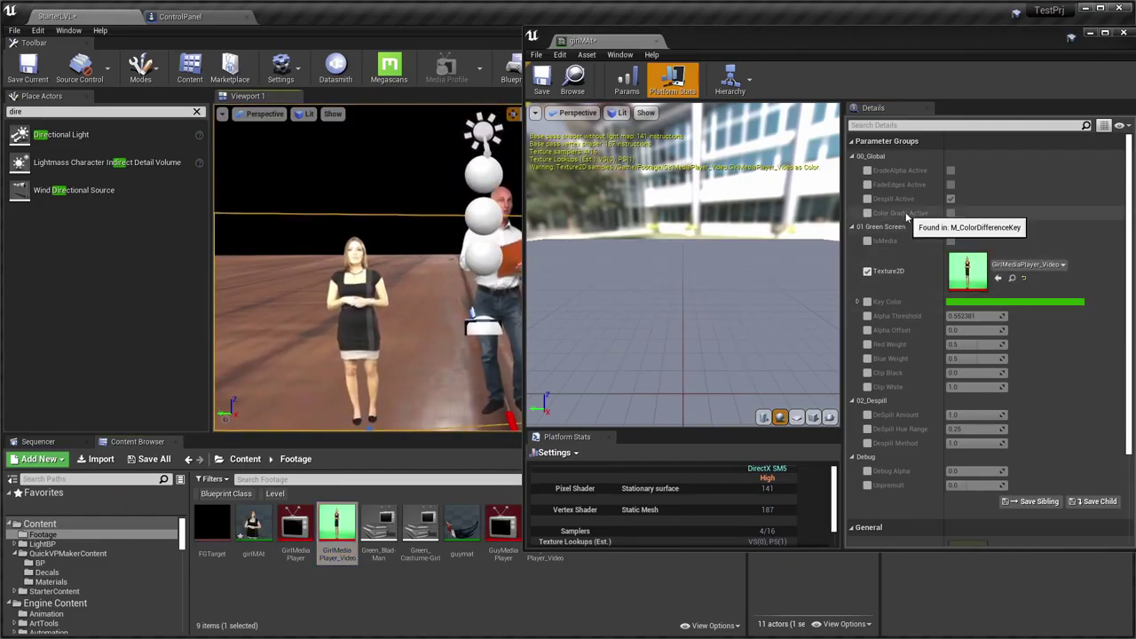
Enable colour grading on girlMAt with Gain 0.609375 and Contrast 1.282248
{"action": "left_click", "coordinate": [867, 213]}
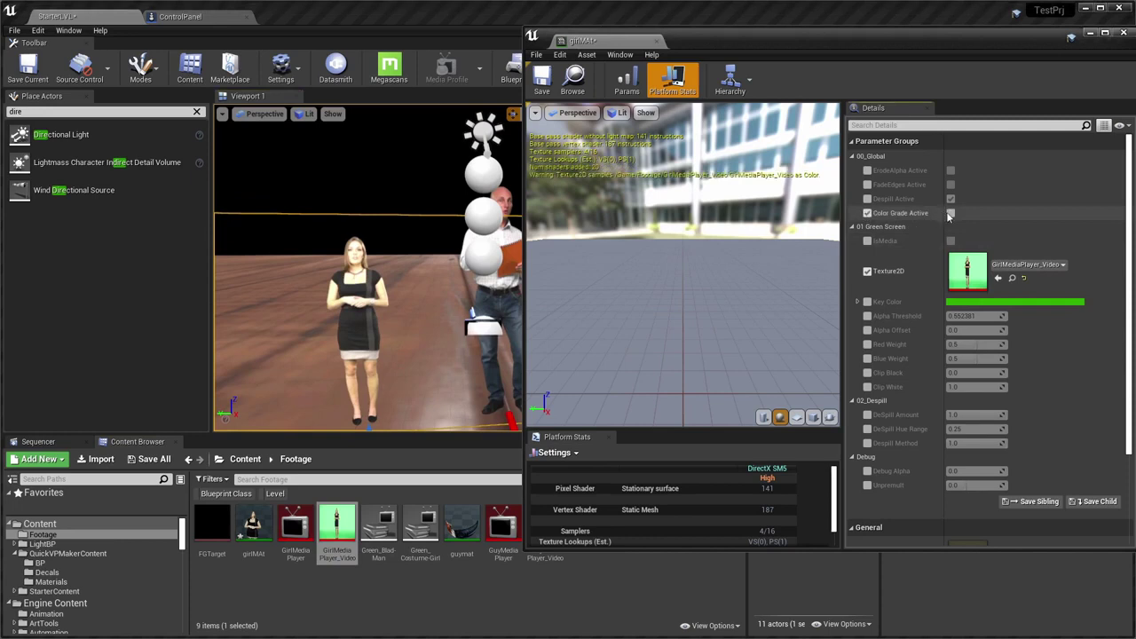
{"action": "left_click", "coordinate": [950, 214]}
{"action": "scroll", "coordinate": [887, 373], "scroll_direction": "down", "scroll_amount": 3}
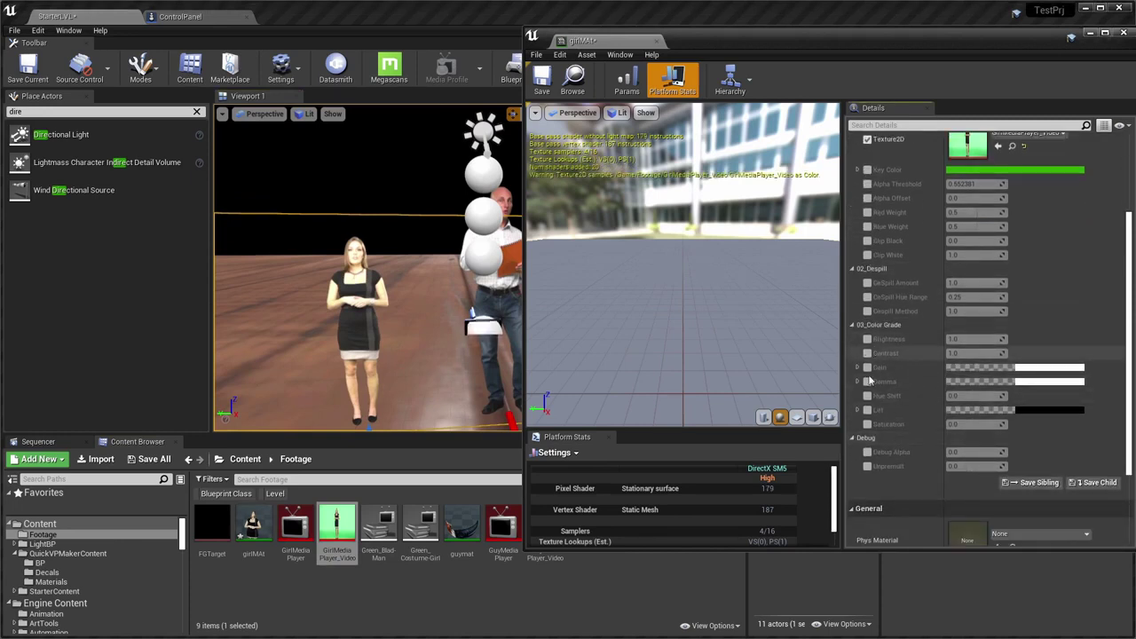
{"action": "left_click", "coordinate": [1062, 372]}
{"action": "mouse_move", "coordinate": [973, 356]}
{"action": "left_mouse_down"}
{"action": "mouse_move", "coordinate": [973, 401]}
{"action": "mouse_move", "coordinate": [975, 373]}
{"action": "mouse_move", "coordinate": [974, 385]}
{"action": "left_mouse_up"}
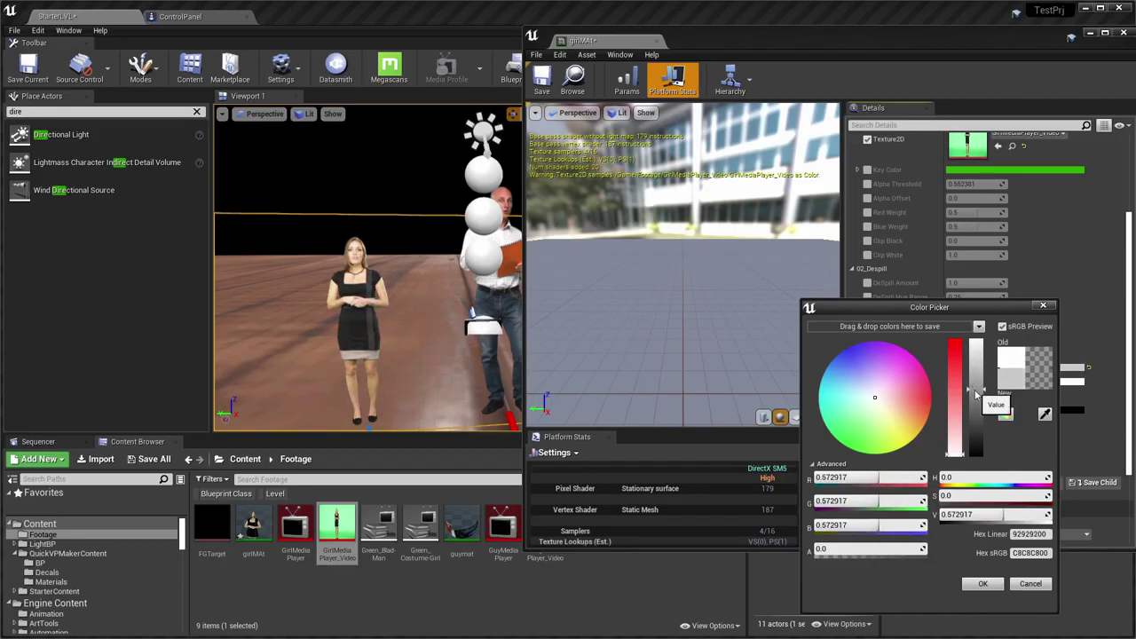
{"action": "left_click", "coordinate": [989, 587]}
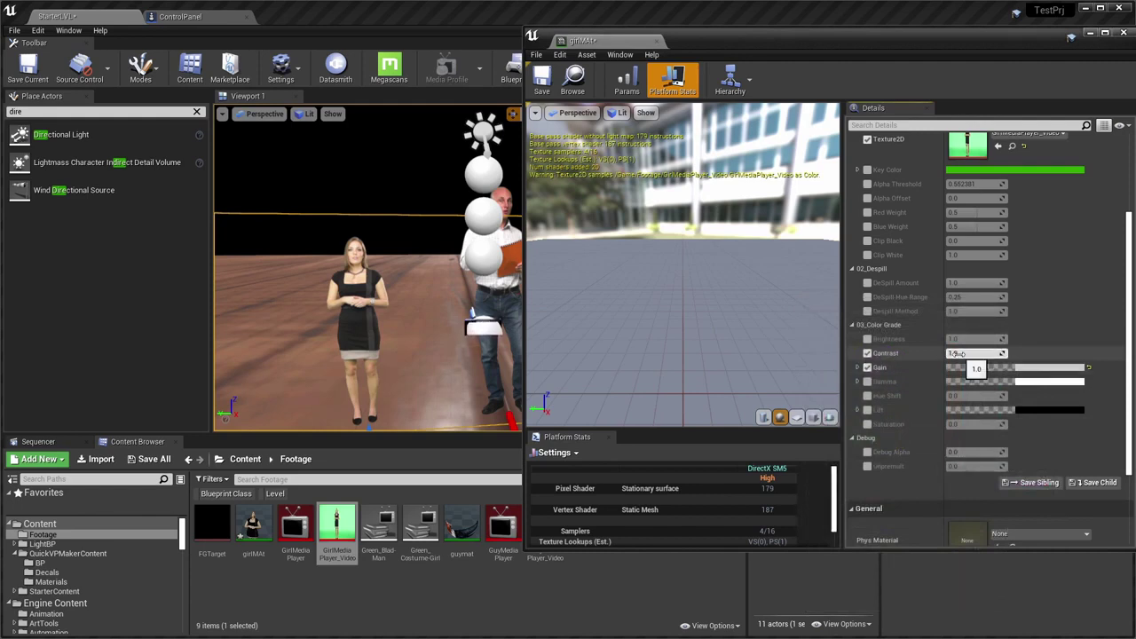
{"action": "left_click_drag", "start_coordinate": [975, 352], "coordinate": [986, 352]}
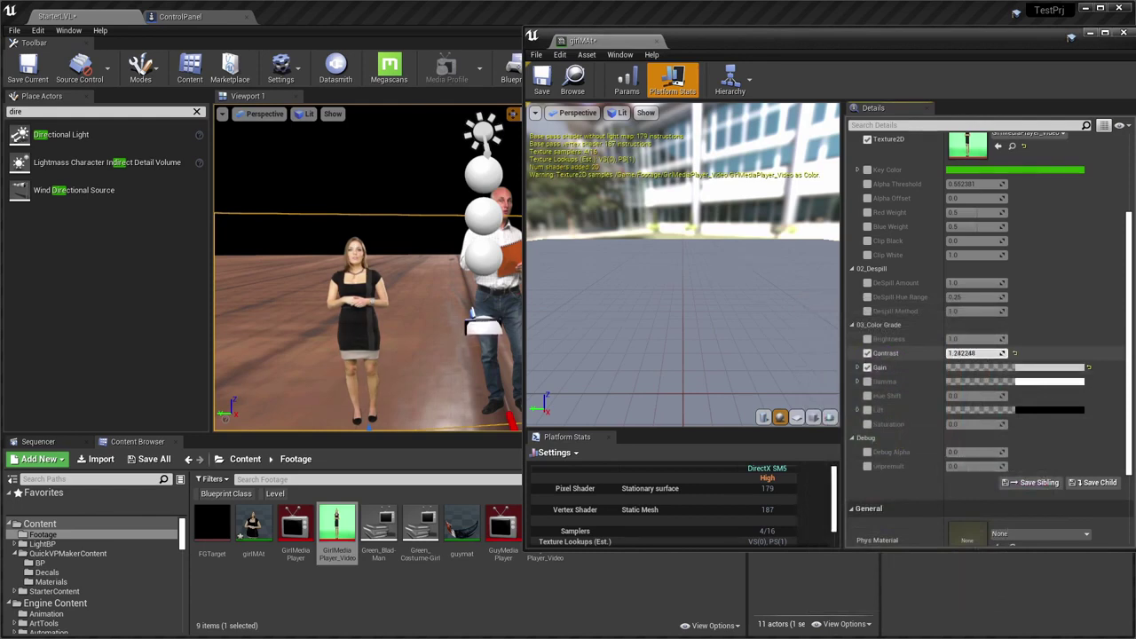
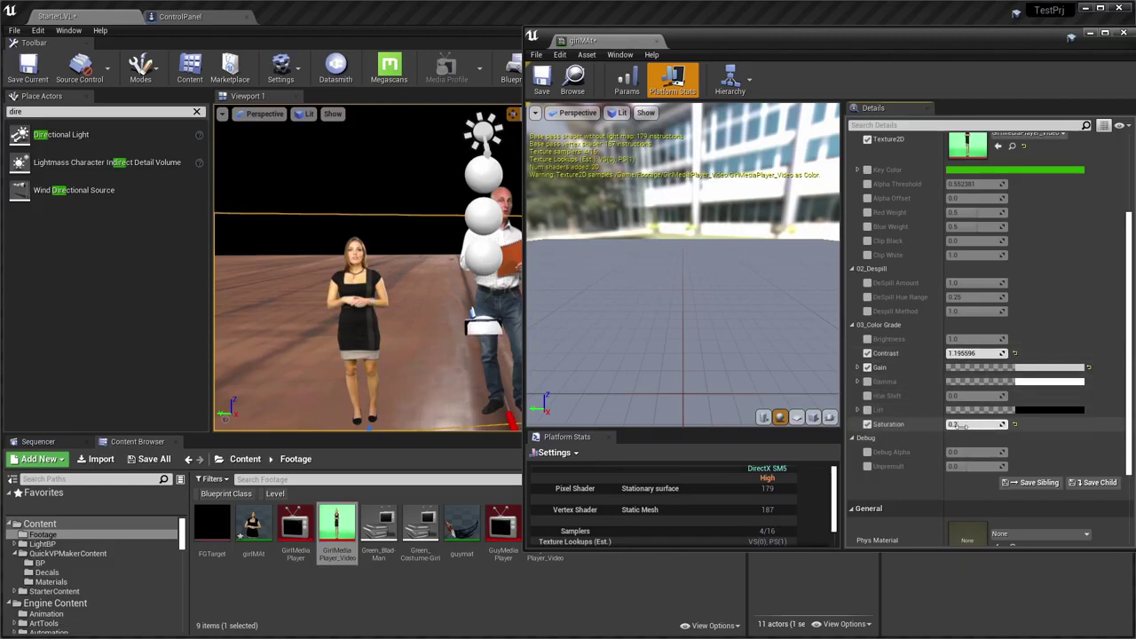
Tint the girlMAt Gain colour a pale, low-saturation pink and save the material
{"action": "left_click", "coordinate": [1036, 368]}
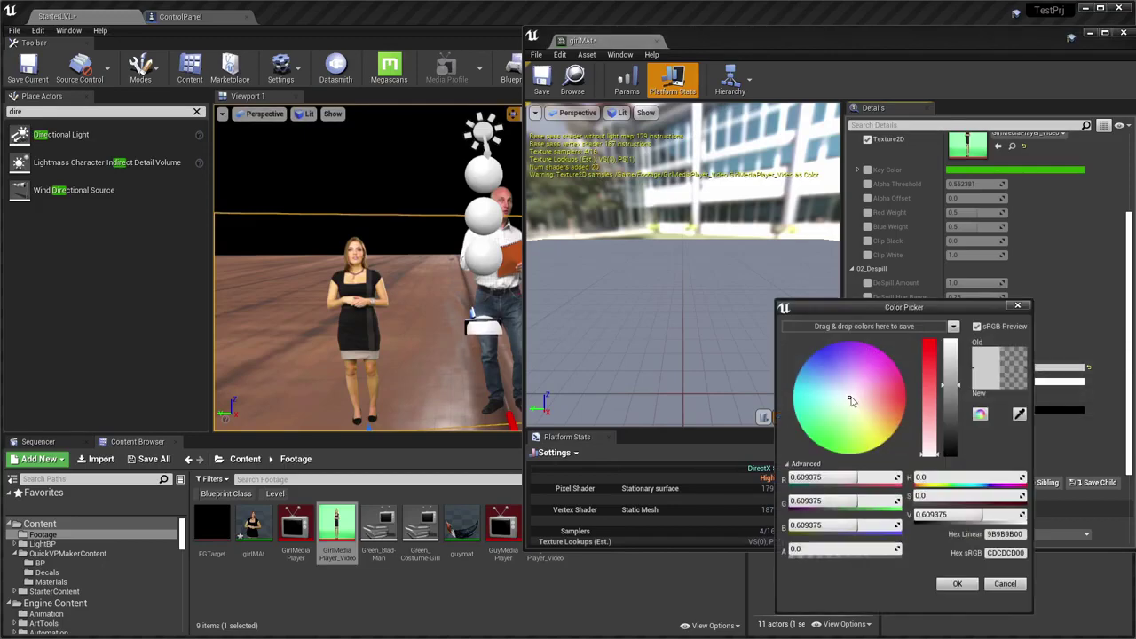
{"action": "left_click_drag", "start_coordinate": [850, 399], "coordinate": [866, 403]}
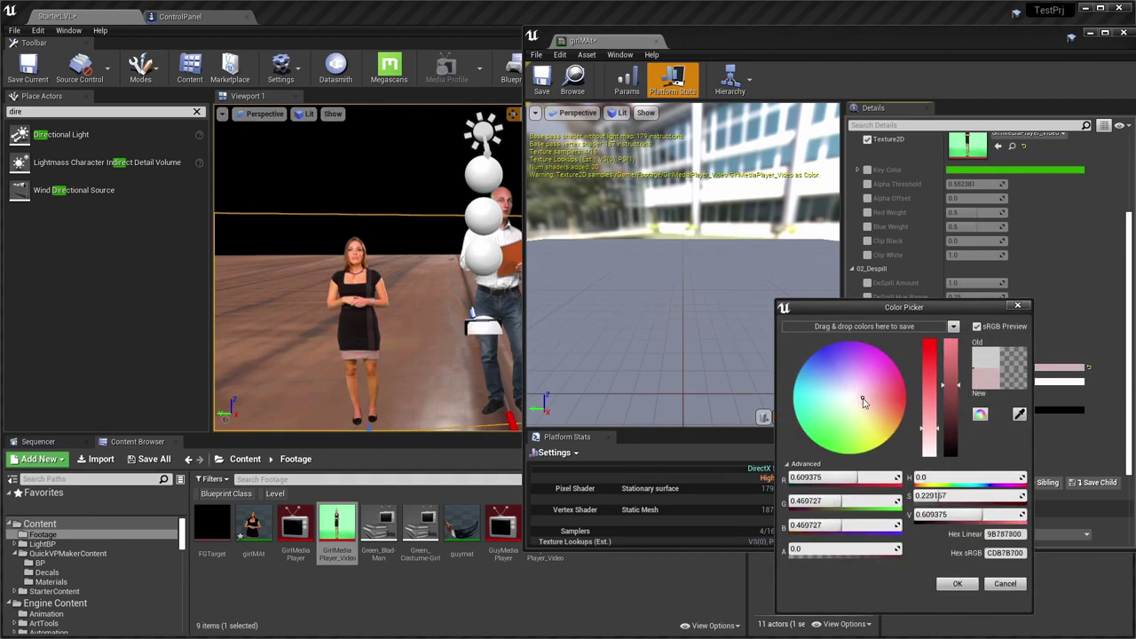
{"action": "left_click_drag", "start_coordinate": [954, 388], "coordinate": [952, 375]}
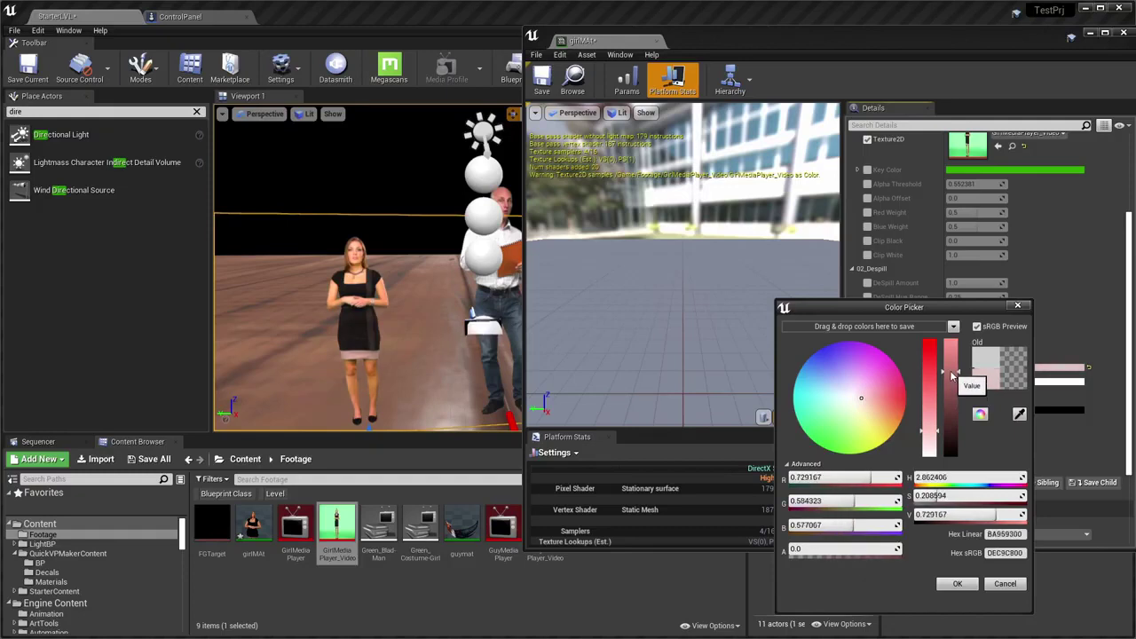
{"action": "left_click_drag", "start_coordinate": [865, 399], "coordinate": [860, 403]}
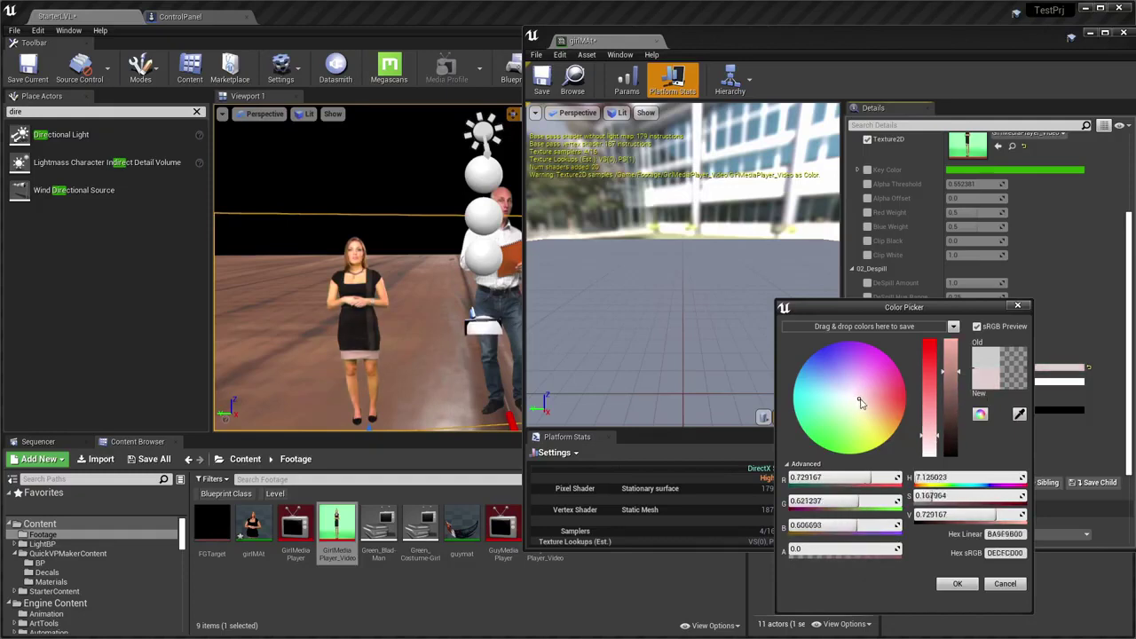
{"action": "left_click", "coordinate": [964, 585]}
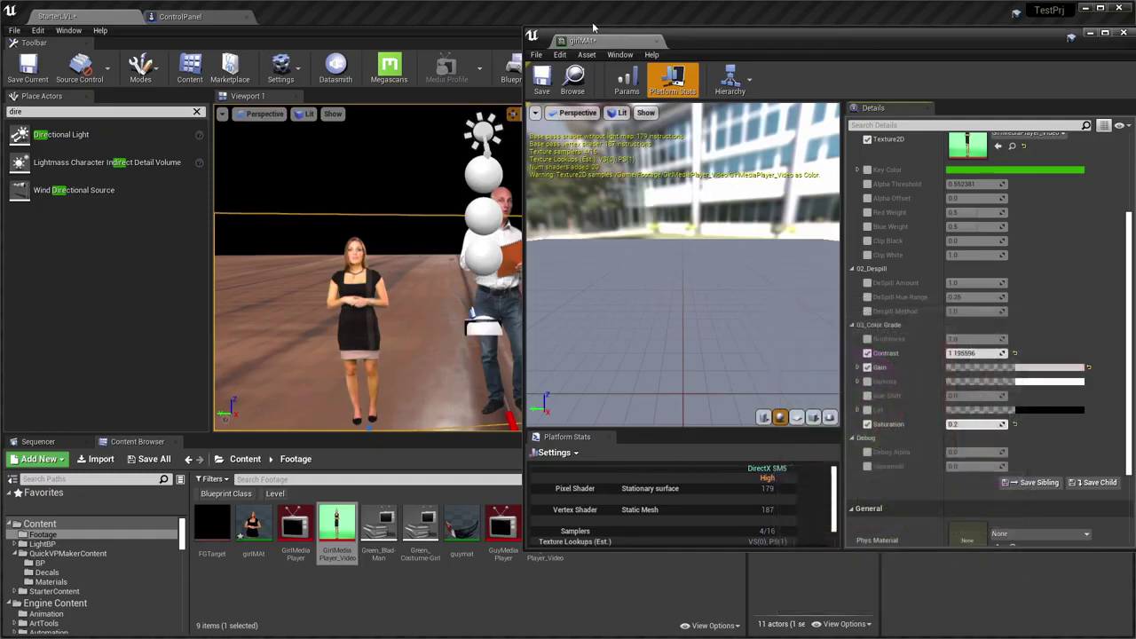
{"action": "left_click", "coordinate": [542, 80]}
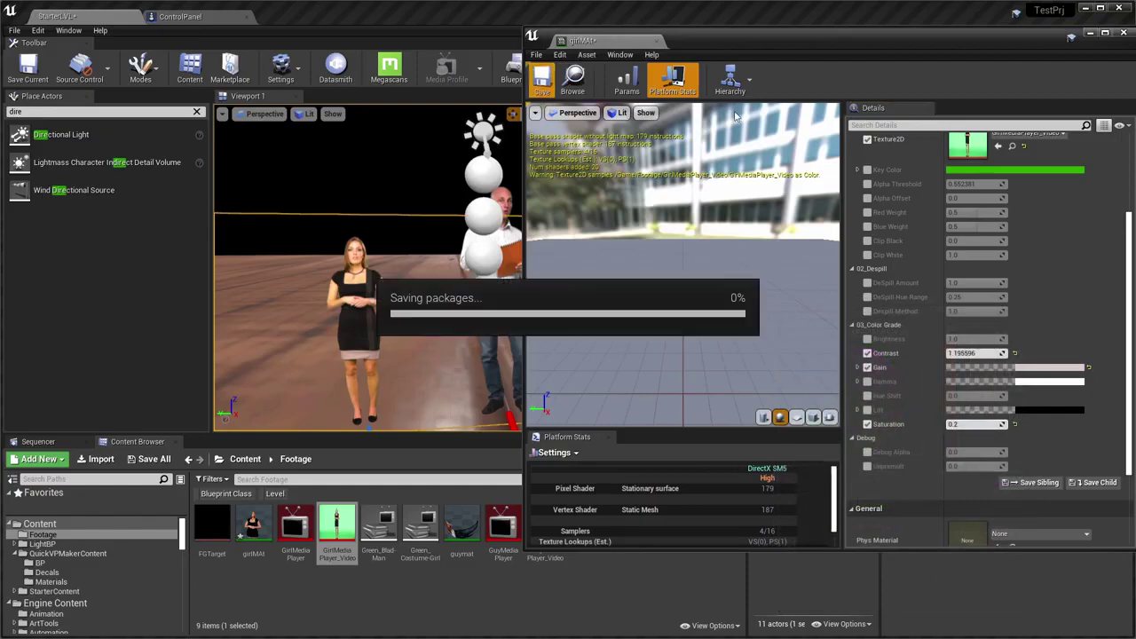
Close the material editor and scale the girl talent up to 1.2825
{"action": "left_click", "coordinate": [657, 40]}
{"action": "key", "text": "f"}
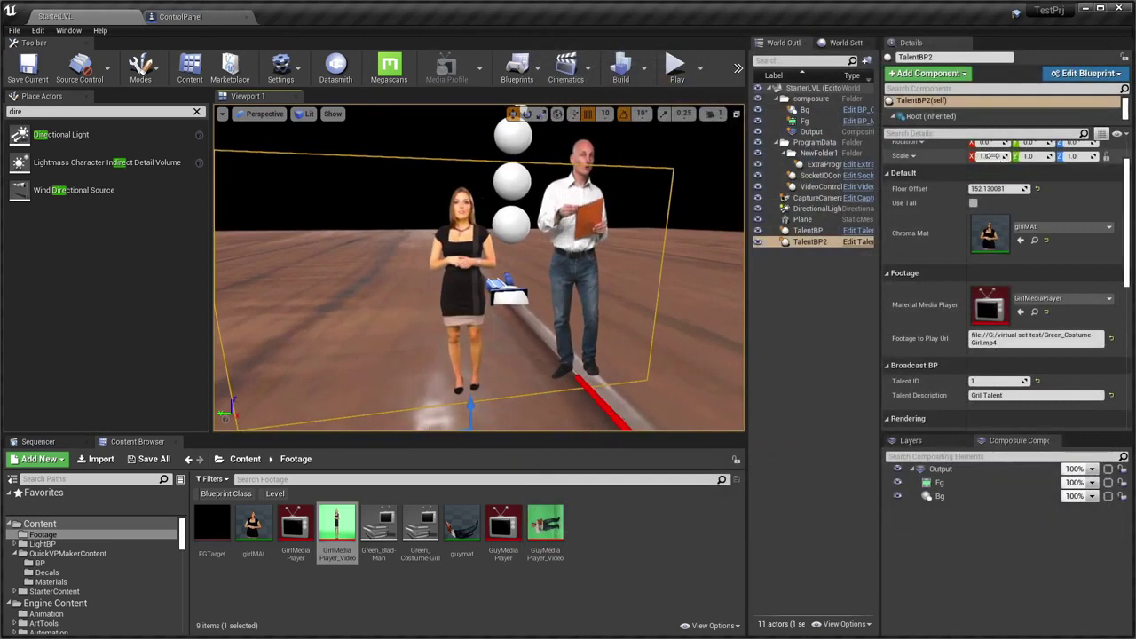
{"action": "left_click_drag", "start_coordinate": [990, 155], "coordinate": [1105, 159]}
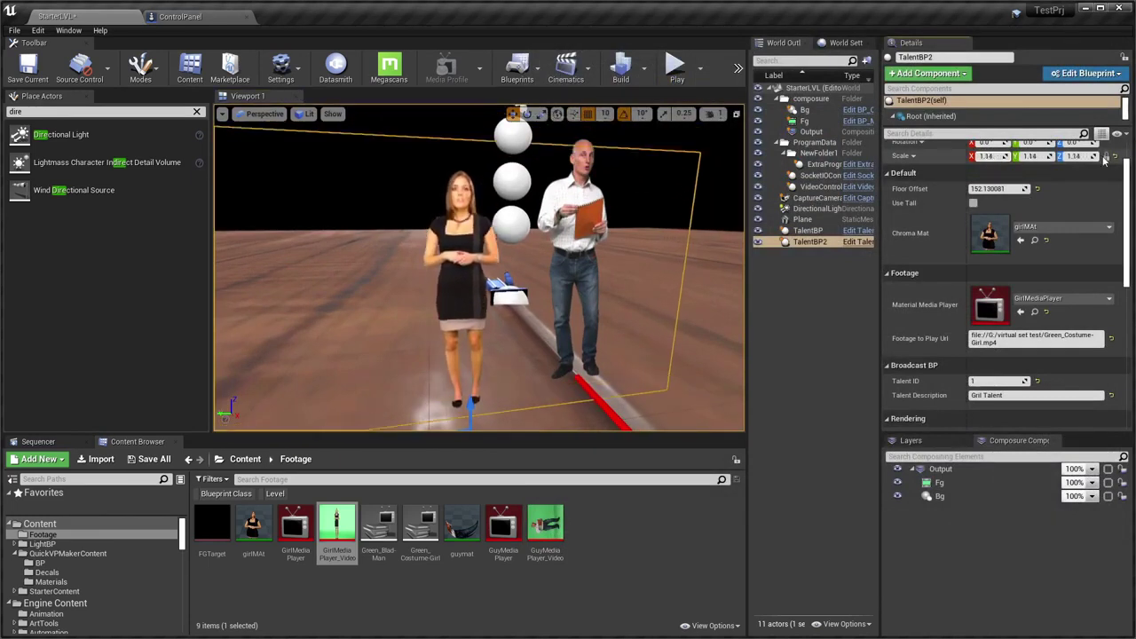
{"action": "left_click_drag", "start_coordinate": [987, 155], "coordinate": [1047, 155]}
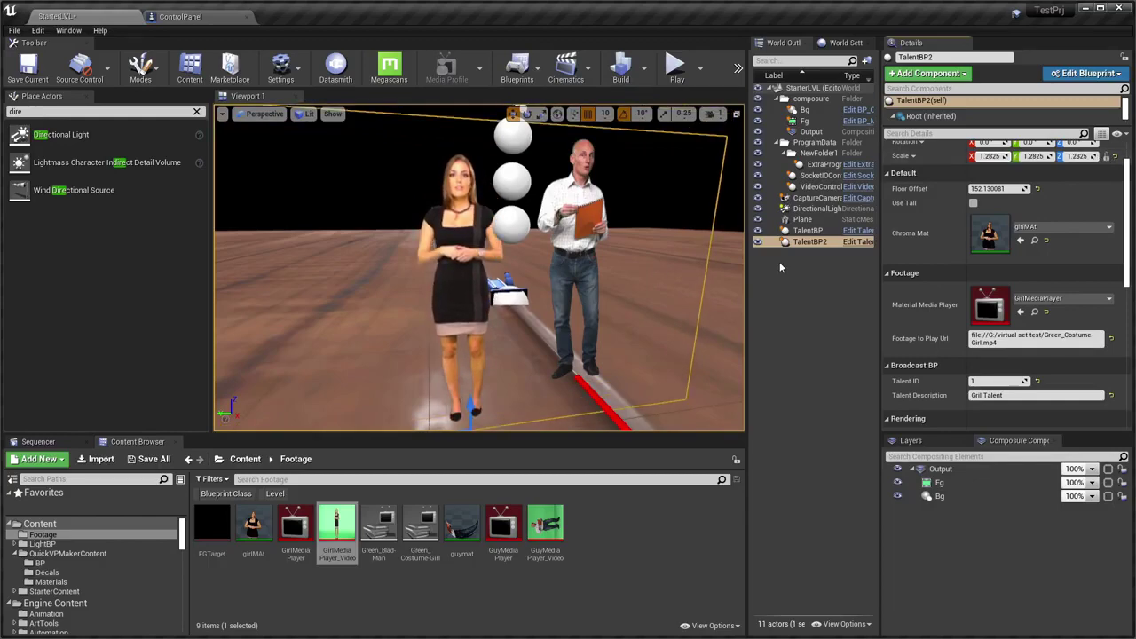
Move the girl talent farther back on the floor
{"action": "mouse_move", "coordinate": [513, 117]}
{"action": "left_mouse_down", "text": "alt"}
{"action": "mouse_move", "coordinate": [382, 111]}
{"action": "mouse_move", "coordinate": [554, 123]}
{"action": "mouse_move", "coordinate": [532, 115]}
{"action": "mouse_move", "coordinate": [426, 479]}
{"action": "left_mouse_up", "text": "alt"}
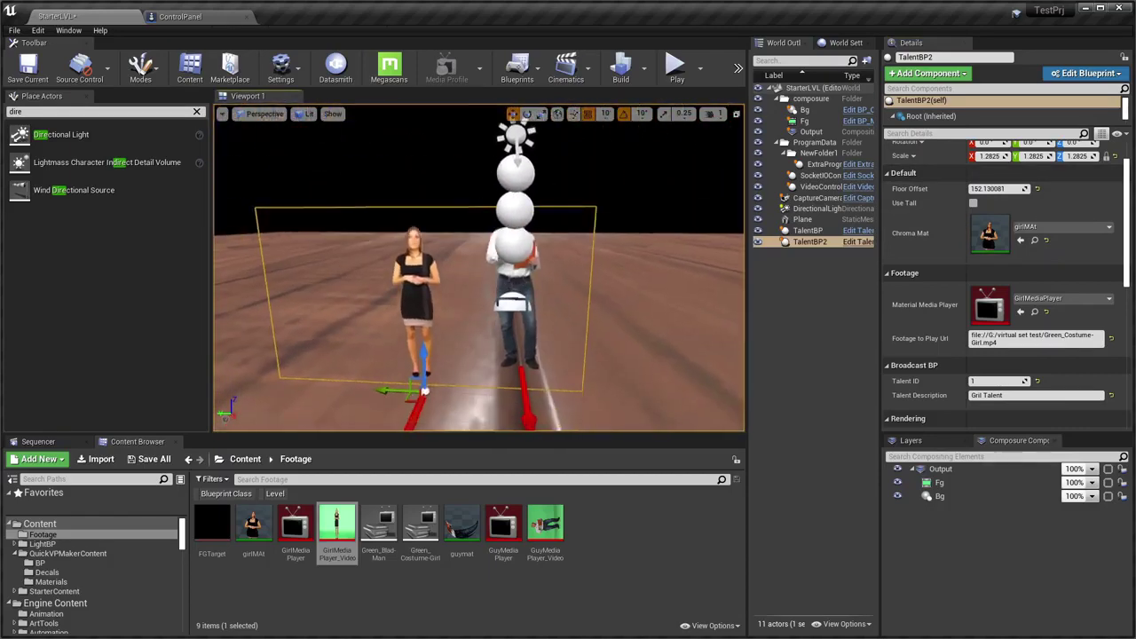
{"action": "left_click_drag", "start_coordinate": [415, 422], "coordinate": [427, 404]}
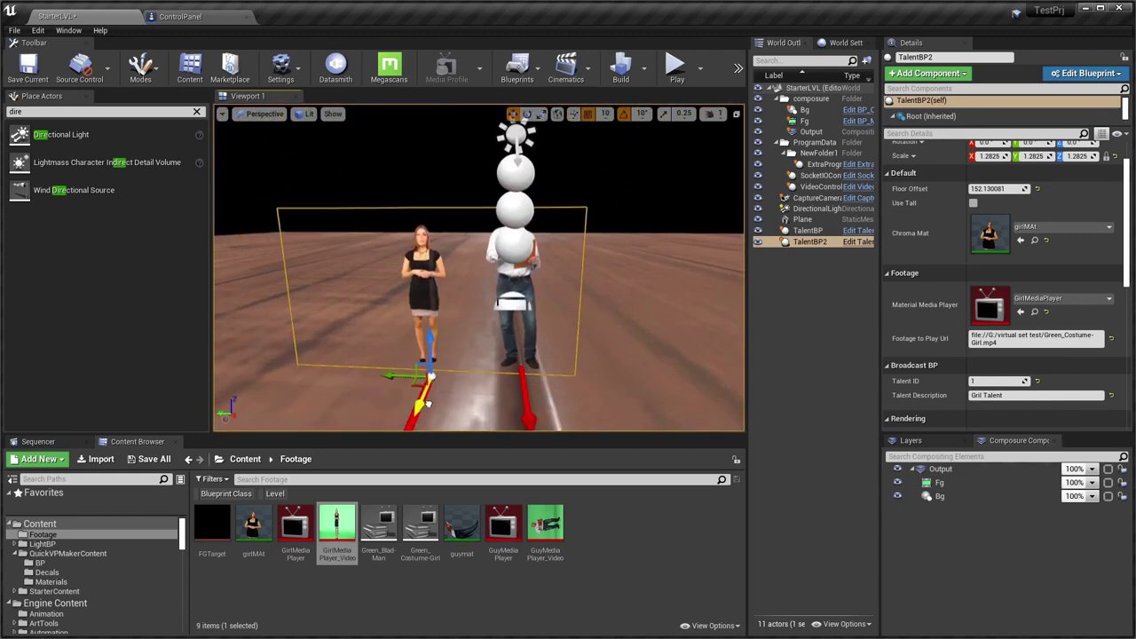
{"action": "left_click_drag", "start_coordinate": [502, 383], "coordinate": [488, 389], "text": "alt"}
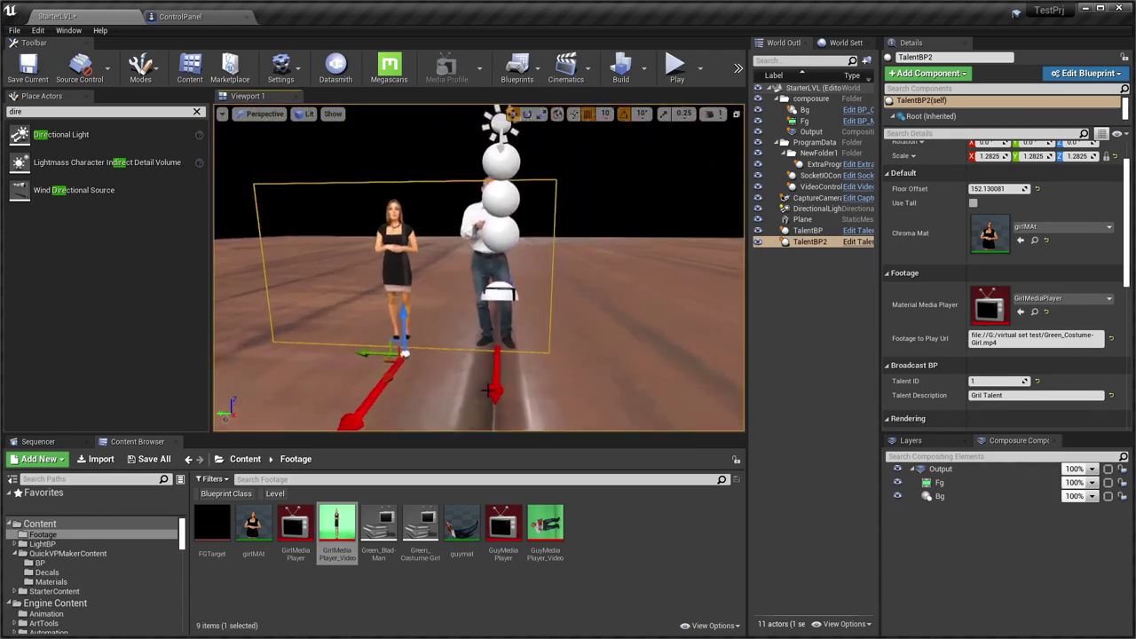
Pilot CaptureCameraBP, adjust its position, and start playing the level
{"action": "left_click", "coordinate": [265, 114]}
{"action": "left_click", "coordinate": [266, 248]}
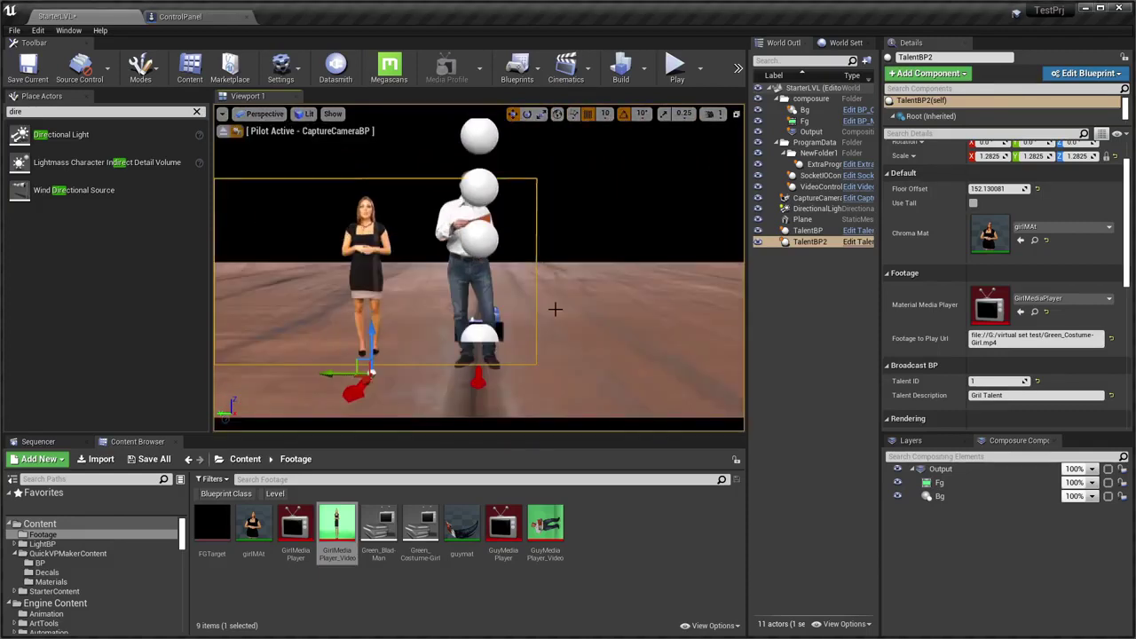
{"action": "left_click_drag", "start_coordinate": [514, 302], "coordinate": [515, 301]}
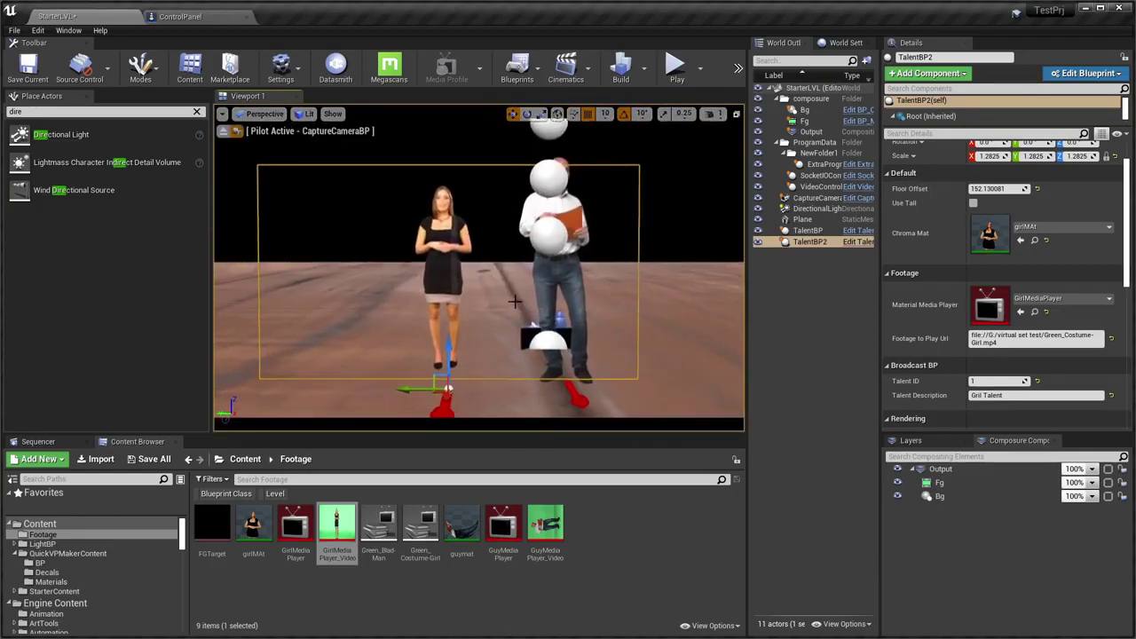
{"action": "key", "text": "alt+p"}
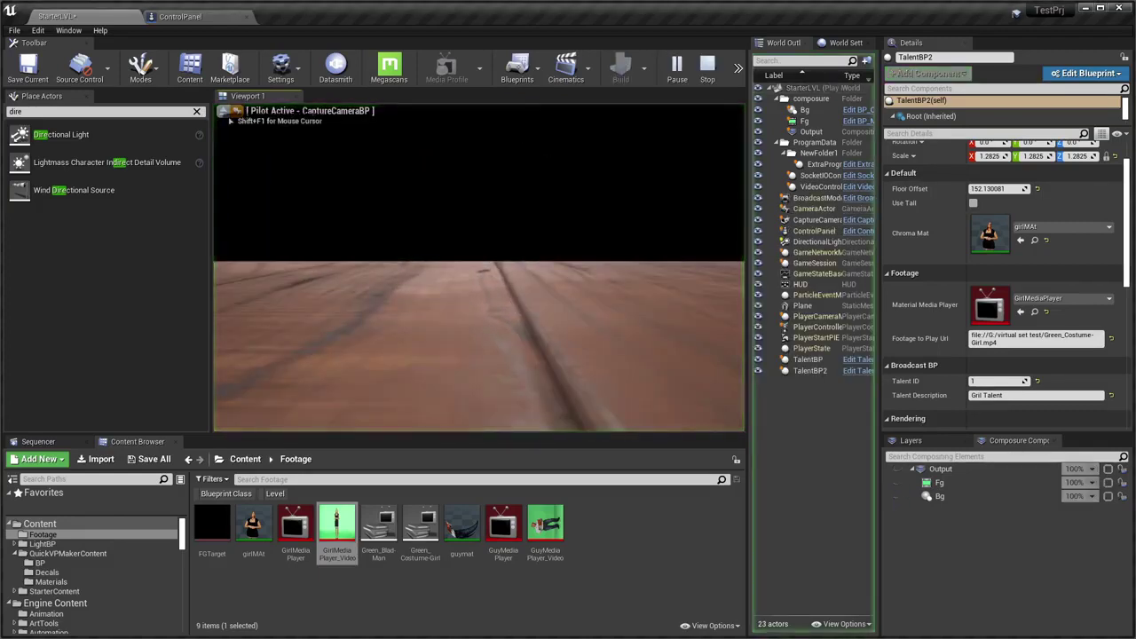
In QuickVP Controller, toggle the live presenter between Guy Talent and Gril Talent several times
{"action": "key", "text": "alt+Tab"}
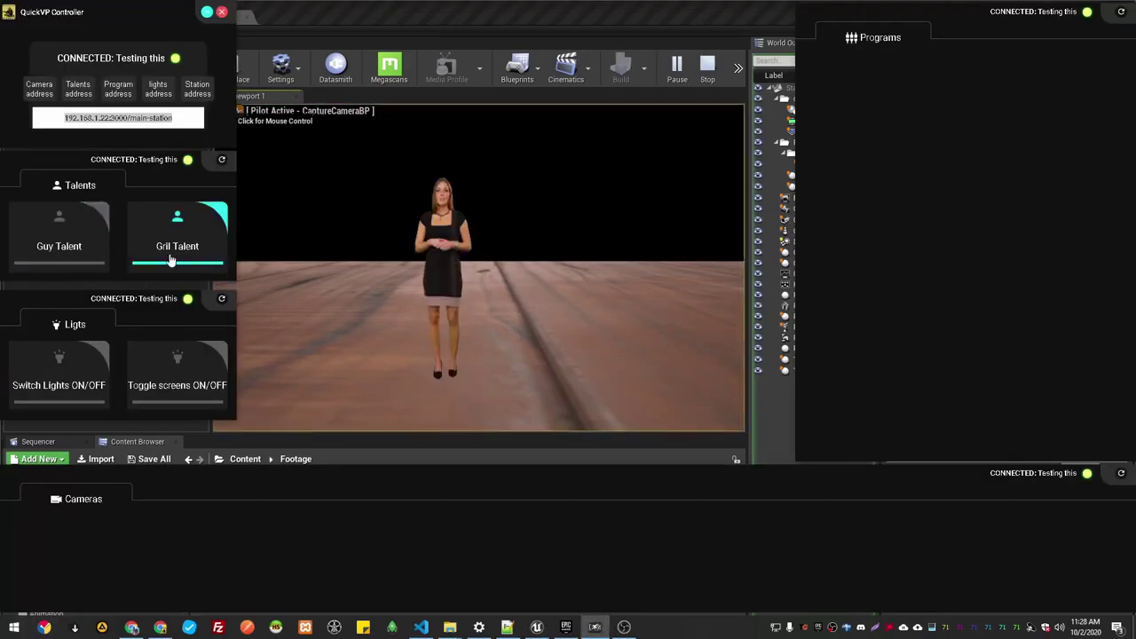
{"action": "left_click", "coordinate": [102, 248]}
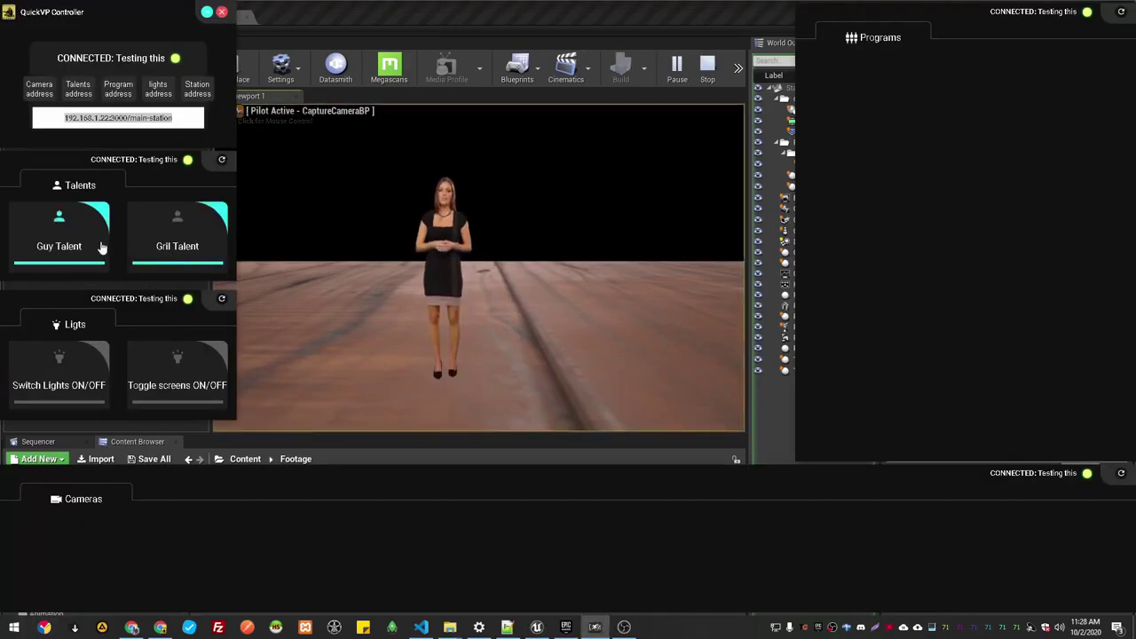
{"action": "left_click", "coordinate": [163, 232]}
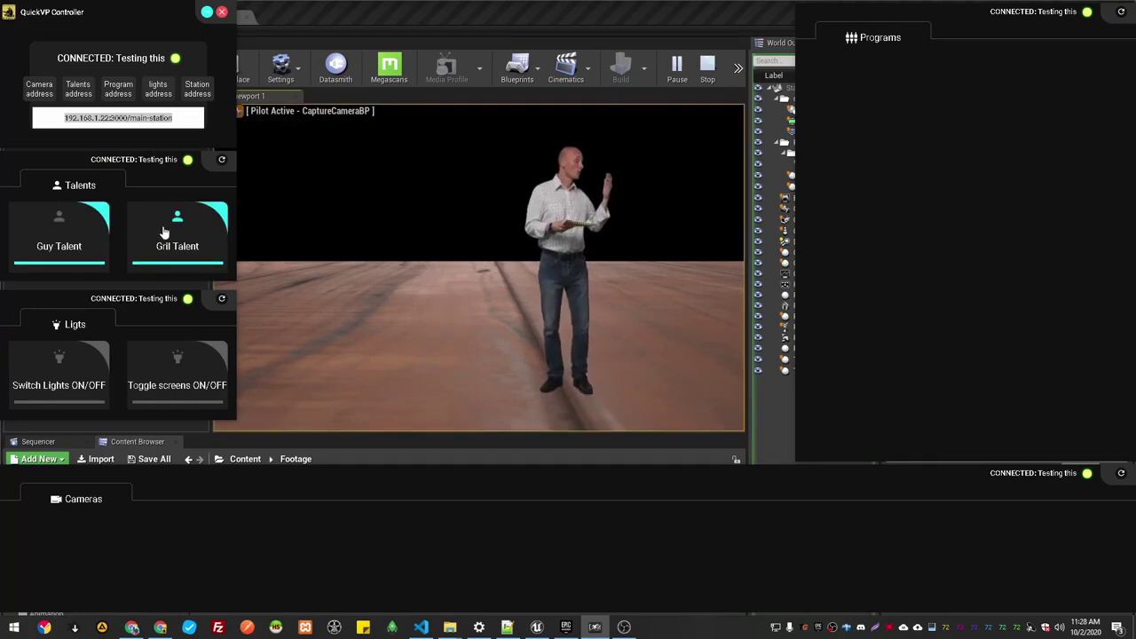
{"action": "left_click", "coordinate": [89, 222]}
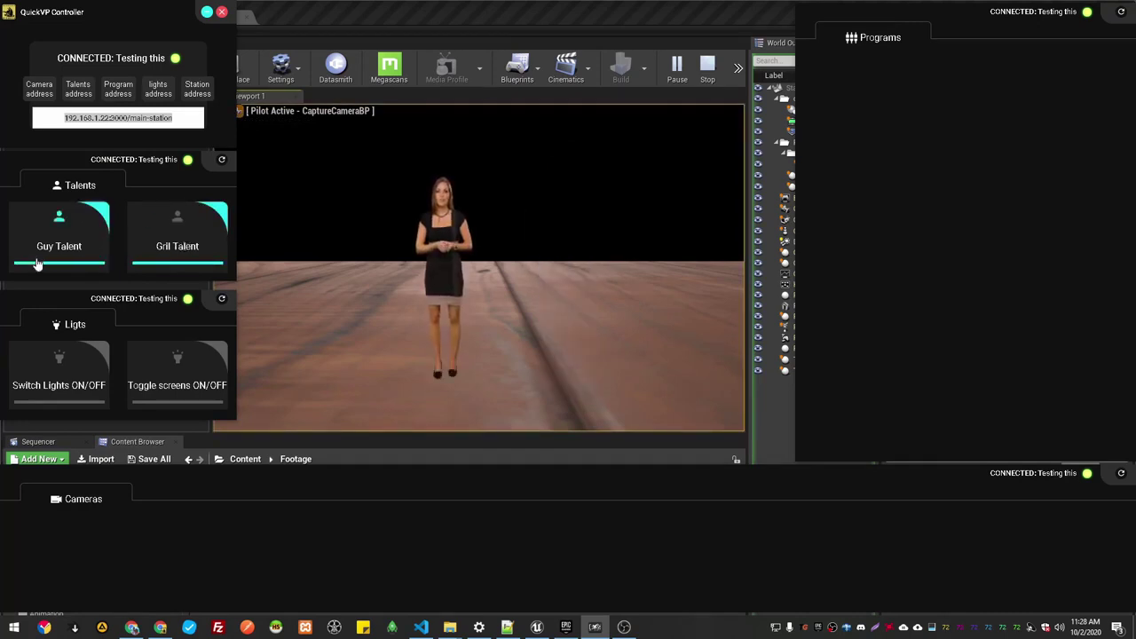
{"action": "left_click", "coordinate": [199, 232]}
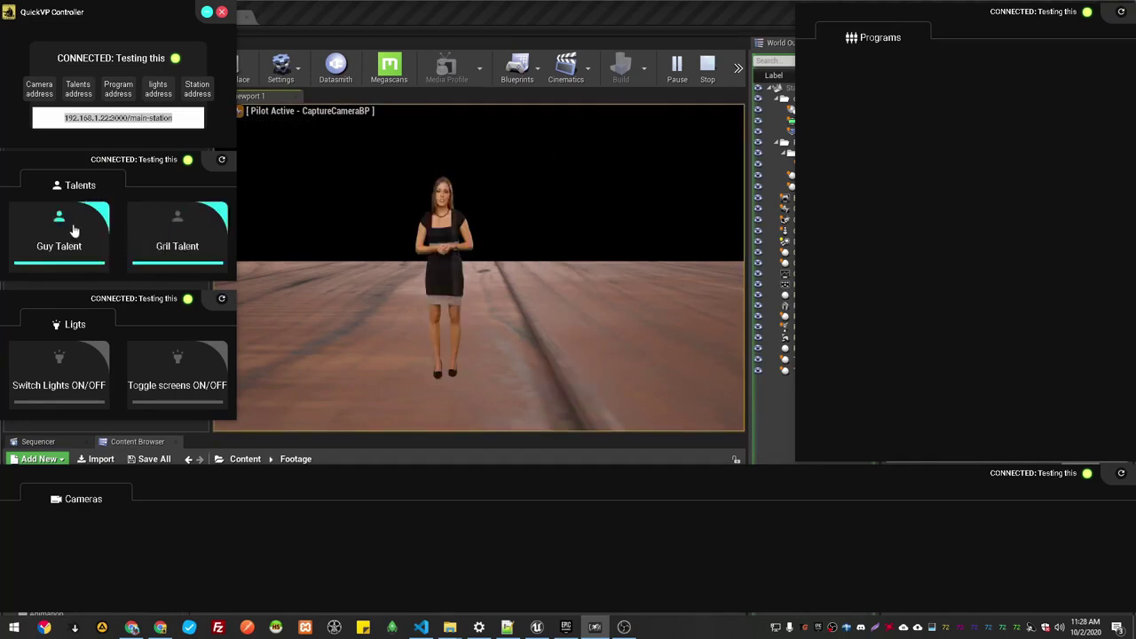
{"action": "left_click", "coordinate": [71, 228]}
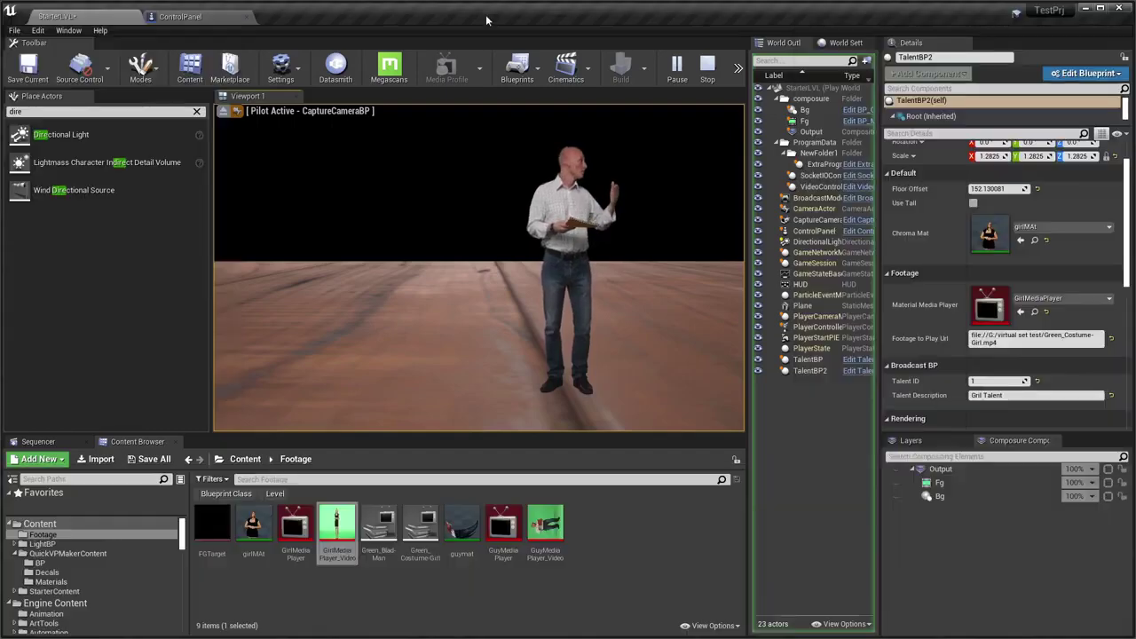
Stop the play session and eject from the capture camera to view the set from the side
{"action": "key", "text": "Escape"}
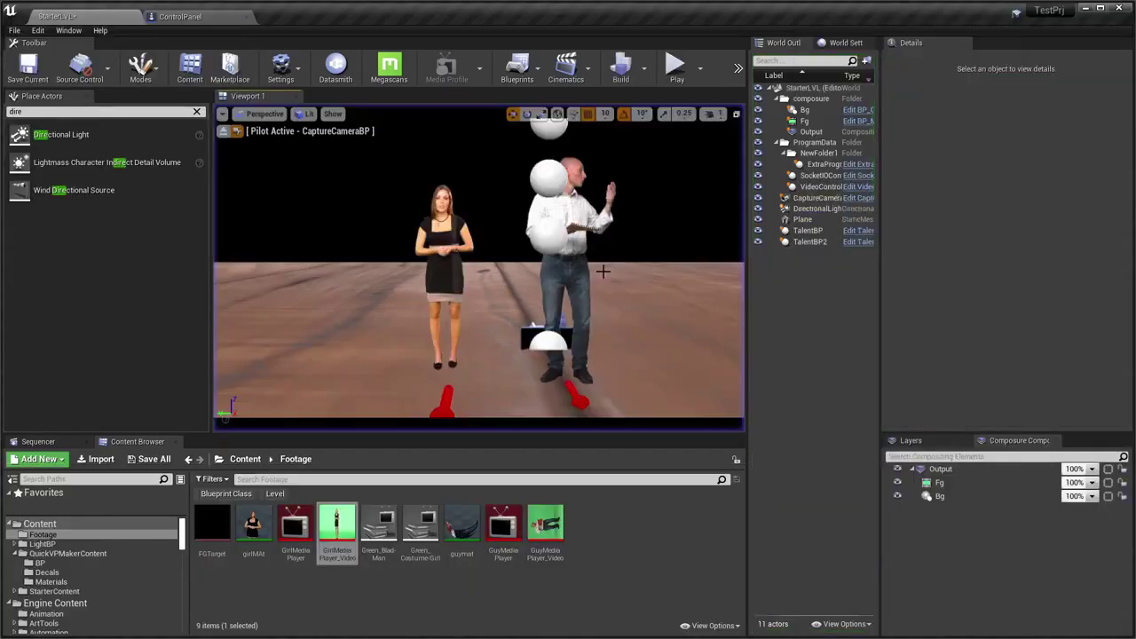
{"action": "left_click", "coordinate": [236, 131]}
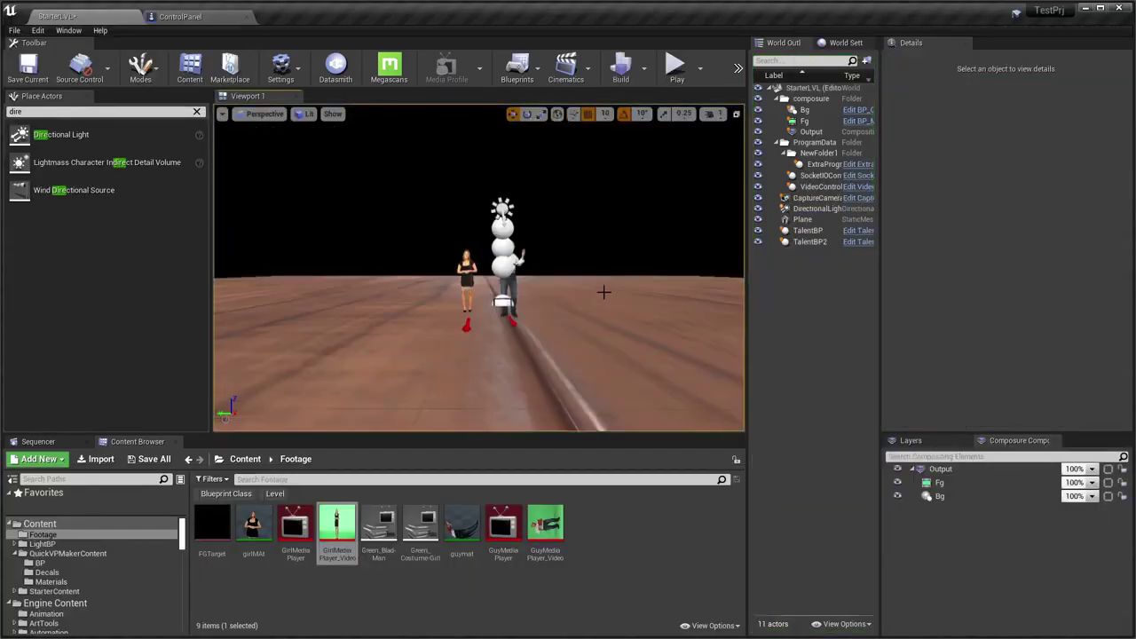
{"action": "left_click_drag", "start_coordinate": [636, 329], "coordinate": [636, 329]}
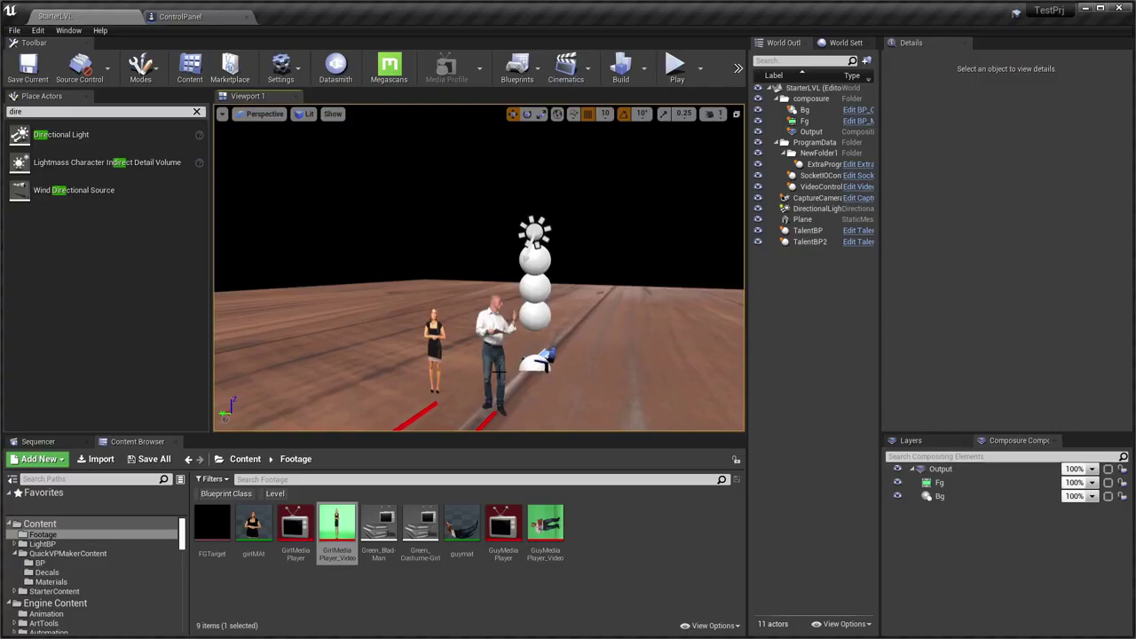
{"action": "left_click_drag", "start_coordinate": [551, 337], "coordinate": [551, 337]}
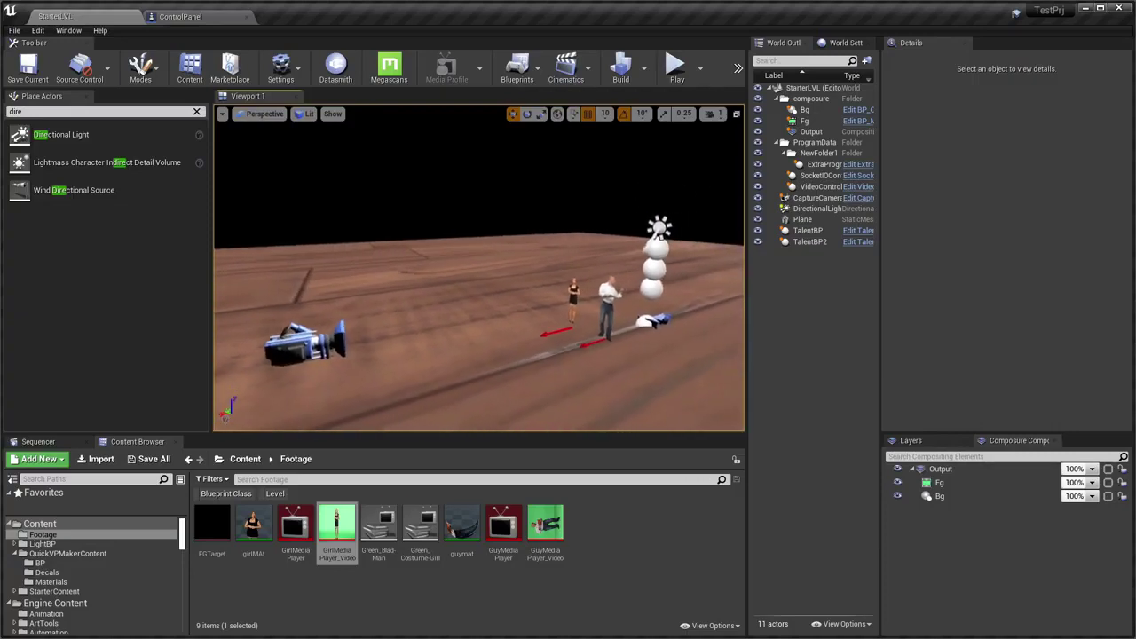
Move the girl talent back and to the left, and rotate her -50 degrees
{"action": "left_click", "coordinate": [587, 300]}
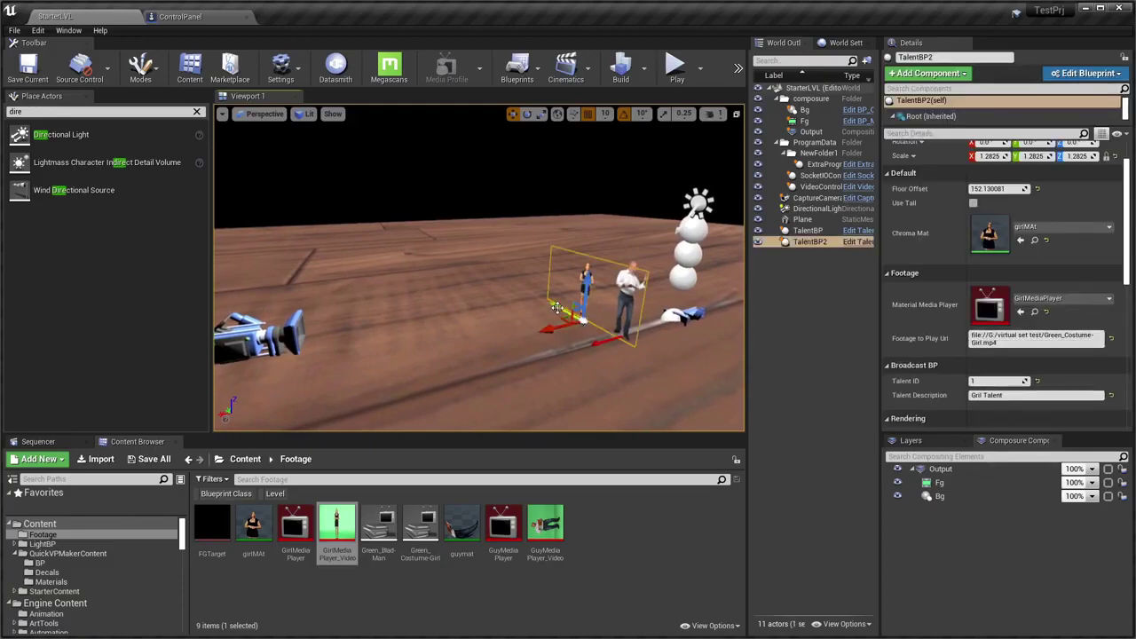
{"action": "mouse_move", "coordinate": [556, 308]}
{"action": "left_mouse_down"}
{"action": "mouse_move", "coordinate": [445, 256]}
{"action": "mouse_move", "coordinate": [381, 254]}
{"action": "mouse_move", "coordinate": [448, 270]}
{"action": "left_mouse_up"}
{"action": "key", "text": "e"}
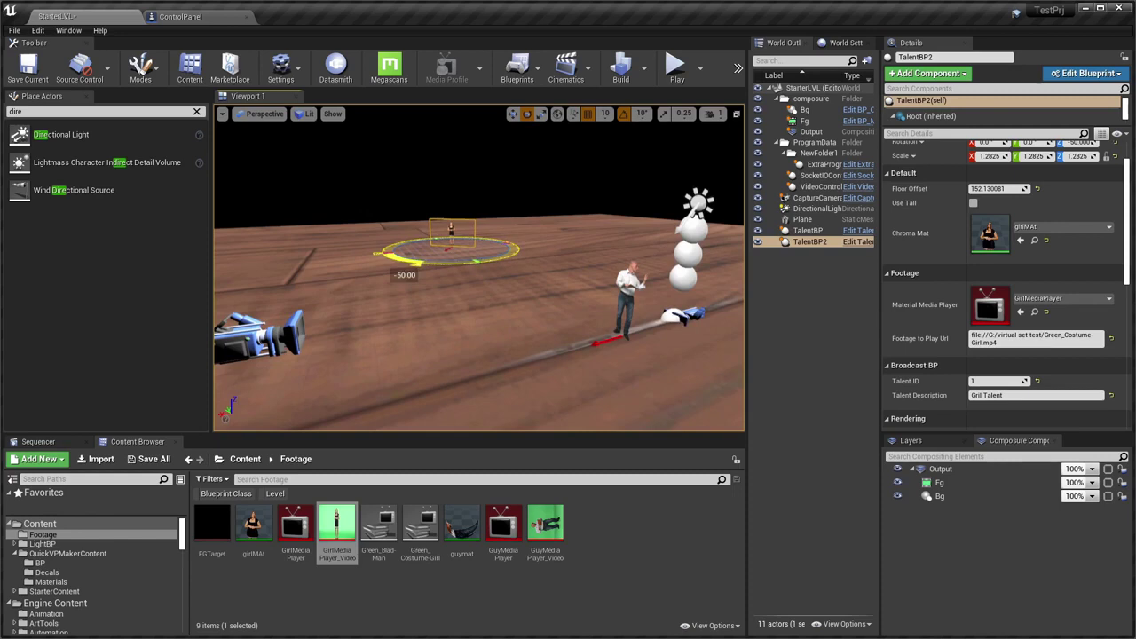
{"action": "scroll", "coordinate": [583, 319], "scroll_direction": "down", "scroll_amount": 3}
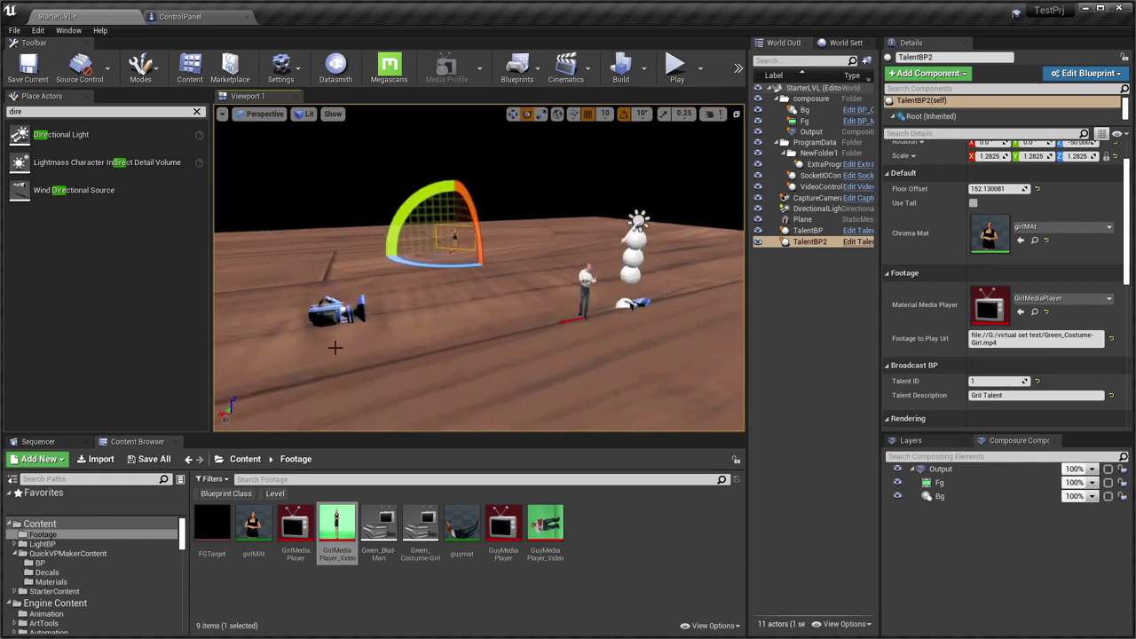
{"action": "left_click_drag", "start_coordinate": [335, 347], "coordinate": [412, 334]}
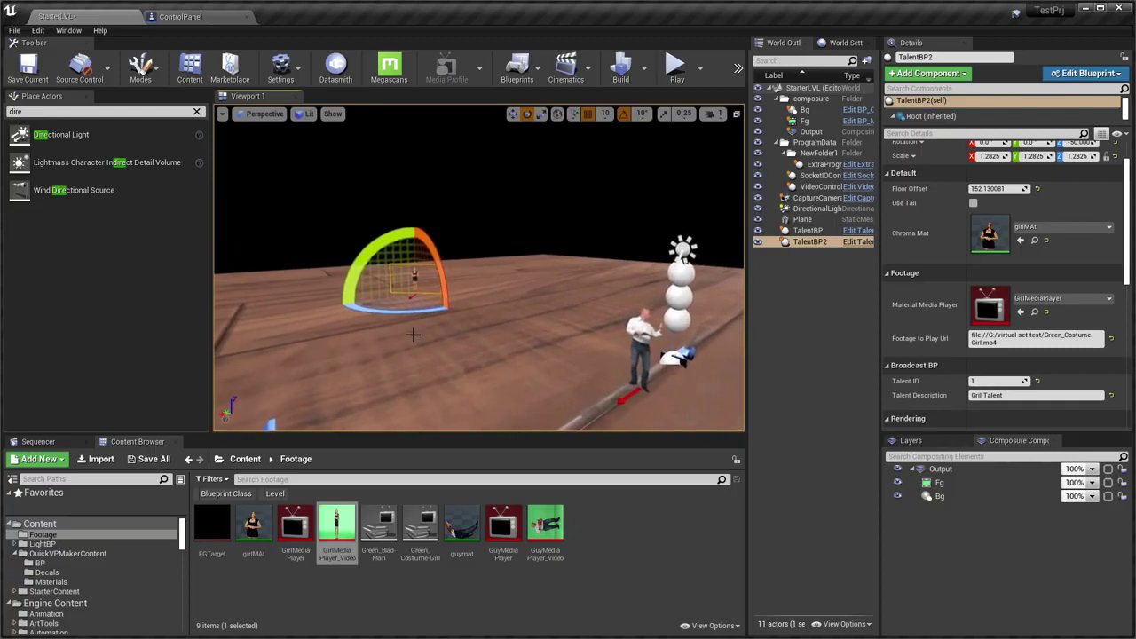
Place an Operator Camera from the QuickVPMakerContent BP folder into the level
{"action": "left_click", "coordinate": [63, 554]}
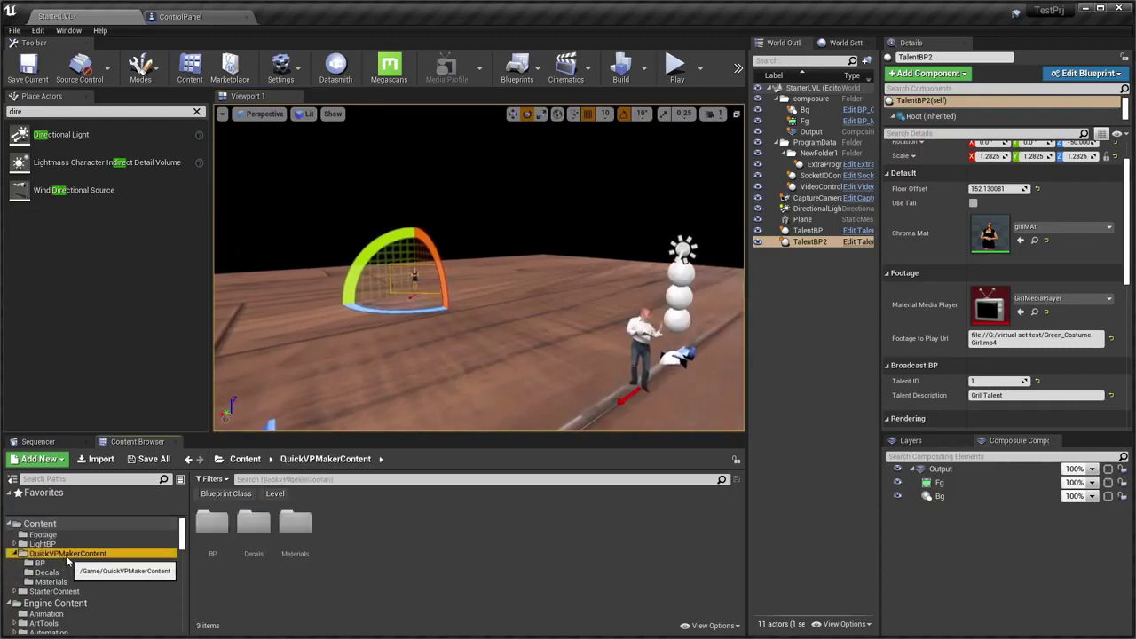
{"action": "double_click", "coordinate": [213, 522]}
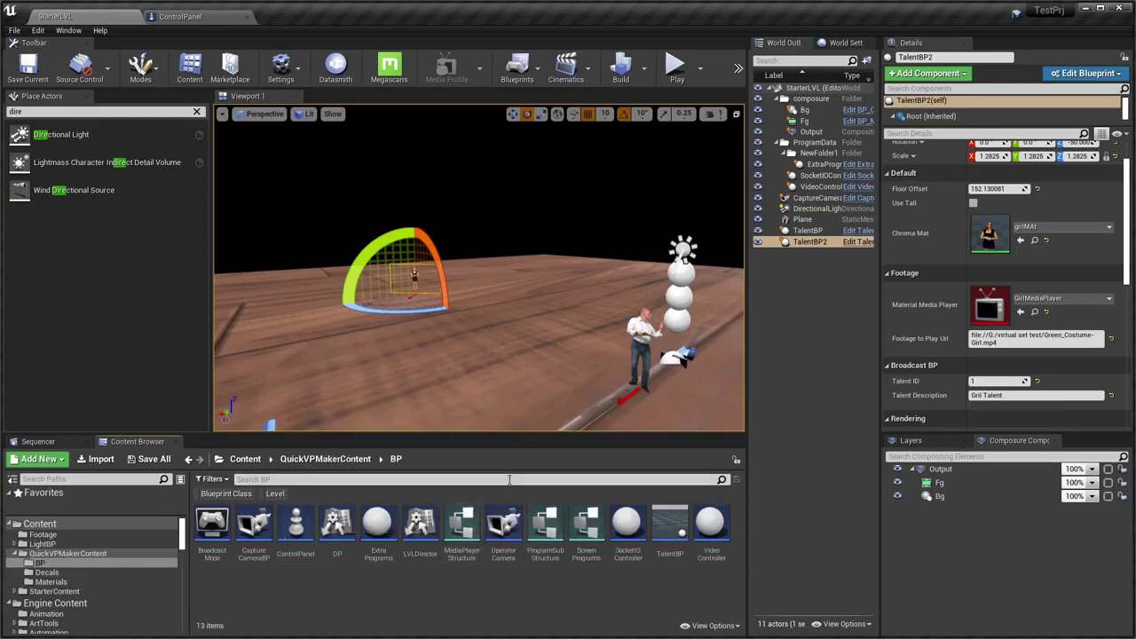
{"action": "left_click_drag", "start_coordinate": [528, 330], "coordinate": [402, 379]}
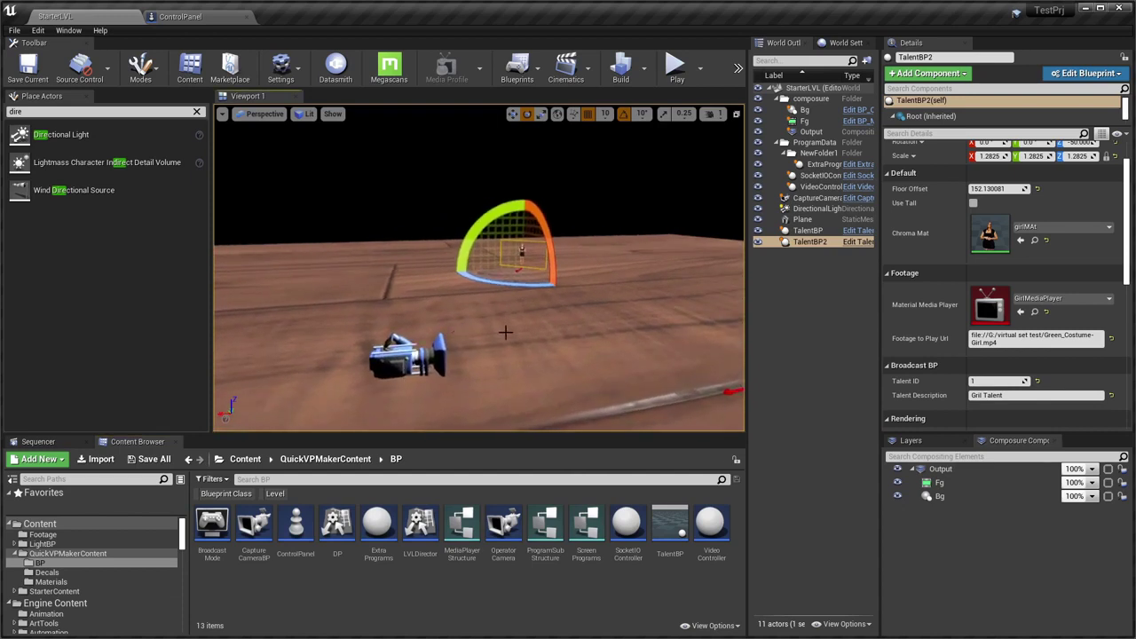
{"action": "left_click_drag", "start_coordinate": [505, 332], "coordinate": [520, 329]}
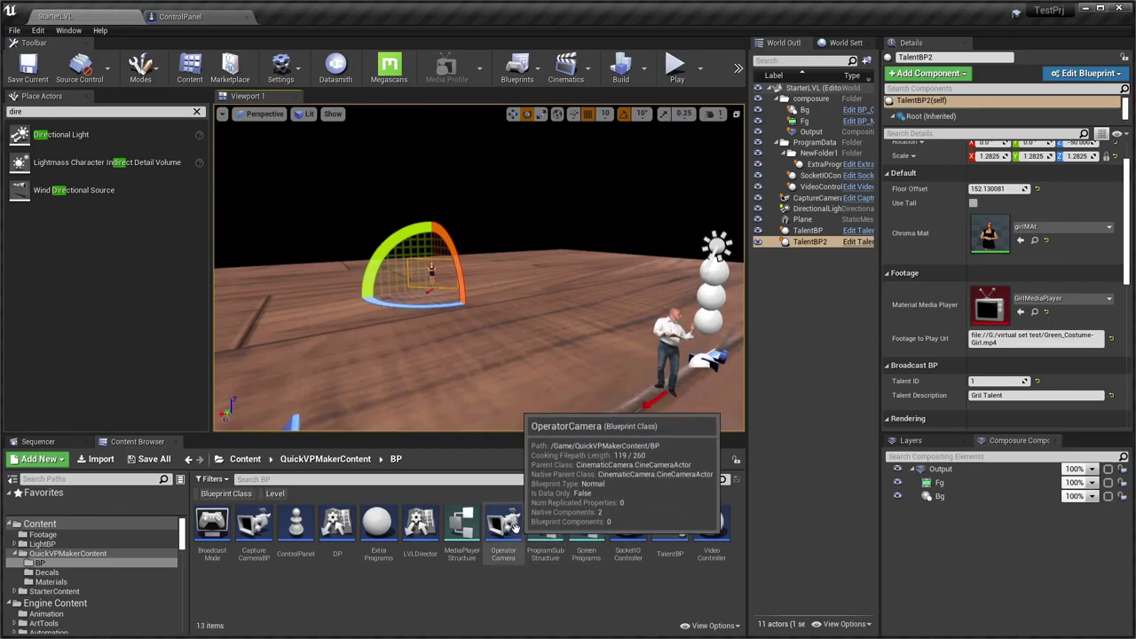
{"action": "mouse_move", "coordinate": [503, 524]}
{"action": "left_mouse_down"}
{"action": "mouse_move", "coordinate": [415, 367]}
{"action": "mouse_move", "coordinate": [395, 302]}
{"action": "left_mouse_up"}
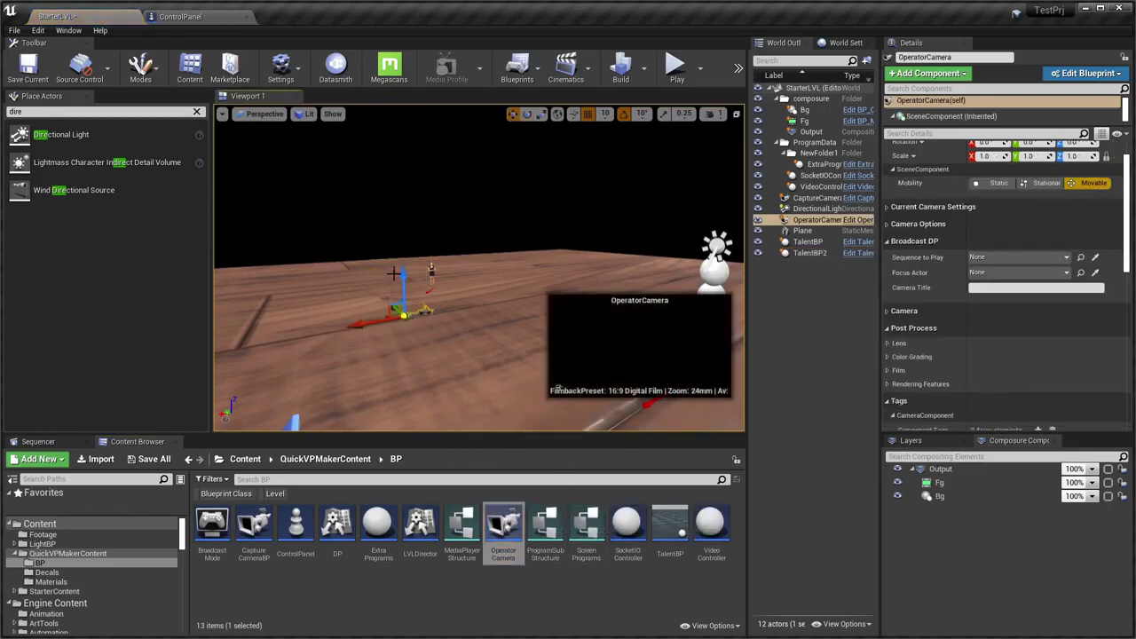
Pilot OperatorCamera and tilt it down to frame the girl talent
{"action": "left_click", "coordinate": [257, 114]}
{"action": "mouse_move", "coordinate": [266, 246]}
{"action": "left_click", "coordinate": [369, 270]}
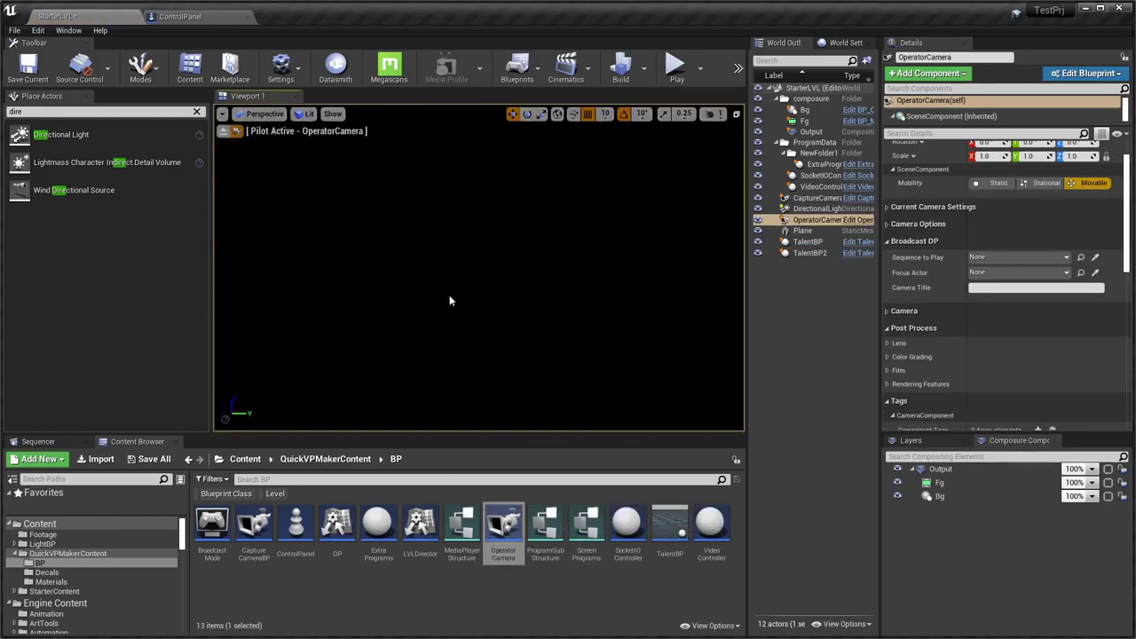
{"action": "mouse_move", "coordinate": [449, 295]}
{"action": "right_mouse_down"}
{"action": "mouse_move", "coordinate": [453, 320]}
{"action": "mouse_move", "coordinate": [417, 306]}
{"action": "mouse_move", "coordinate": [426, 319]}
{"action": "mouse_move", "coordinate": [443, 315]}
{"action": "mouse_move", "coordinate": [444, 328]}
{"action": "right_mouse_up"}
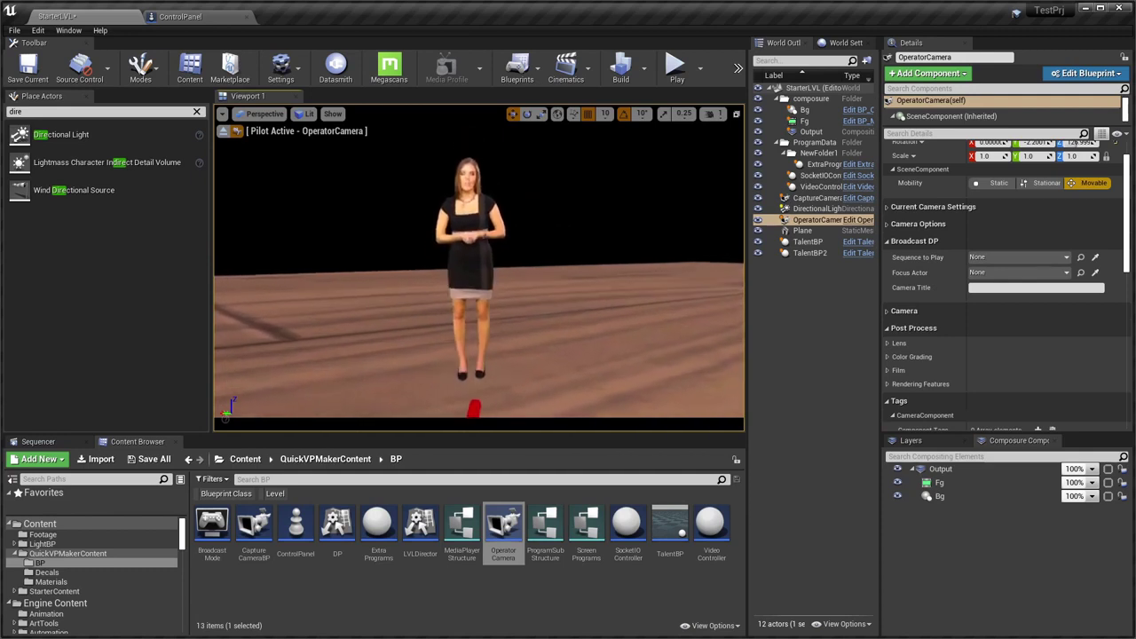
Set the girl talent to scale 1.4125 and Floor Offset 135.467804, then eject to overview the set
{"action": "left_click", "coordinate": [434, 329]}
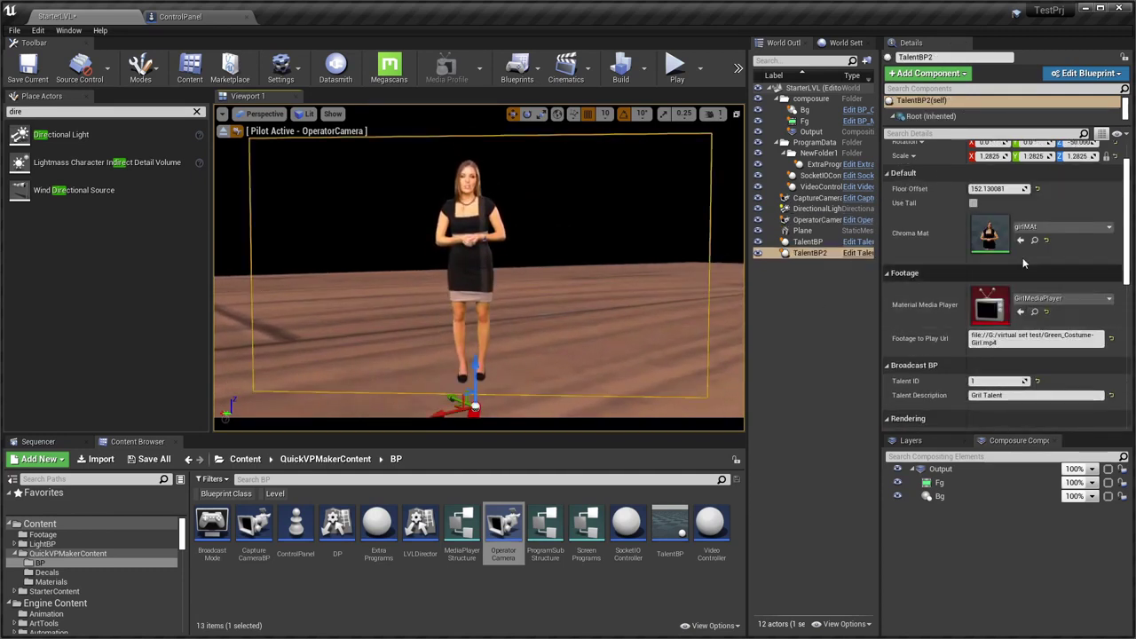
{"action": "mouse_move", "coordinate": [995, 188]}
{"action": "left_mouse_down"}
{"action": "mouse_move", "coordinate": [967, 188]}
{"action": "mouse_move", "coordinate": [1015, 188]}
{"action": "left_mouse_up"}
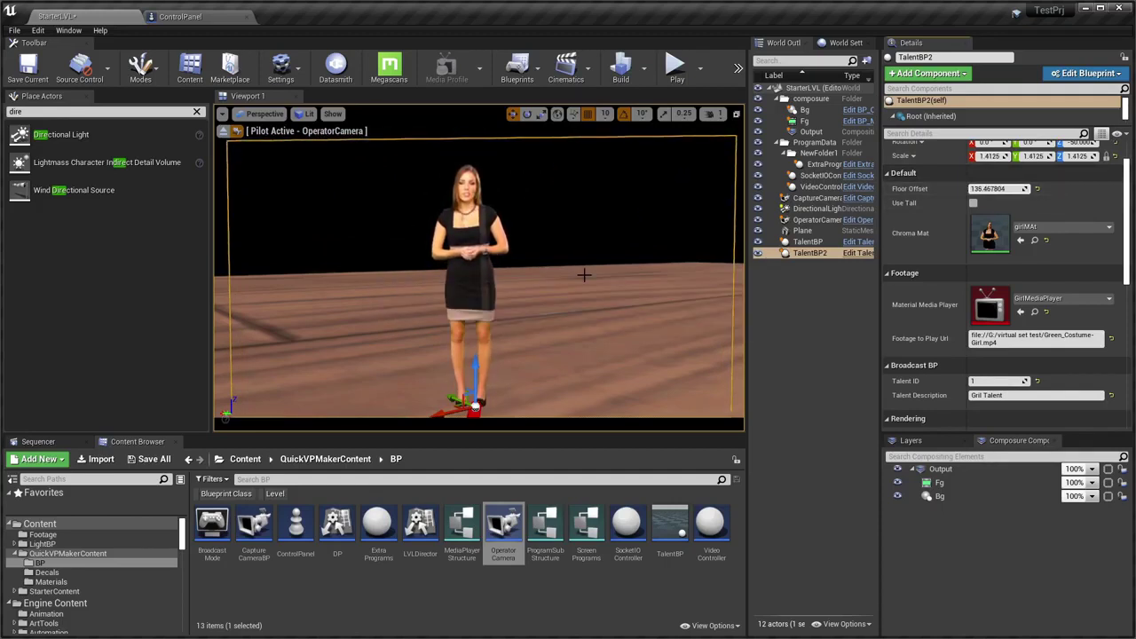
{"action": "left_click", "coordinate": [222, 130]}
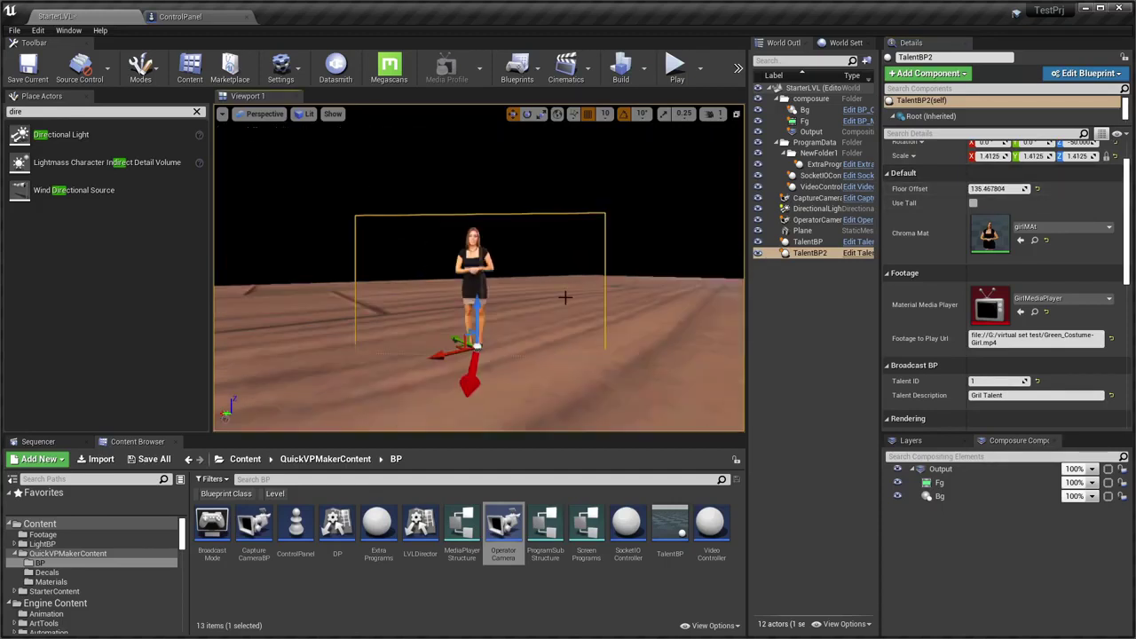
{"action": "right_click_drag", "start_coordinate": [479, 266], "coordinate": [479, 293]}
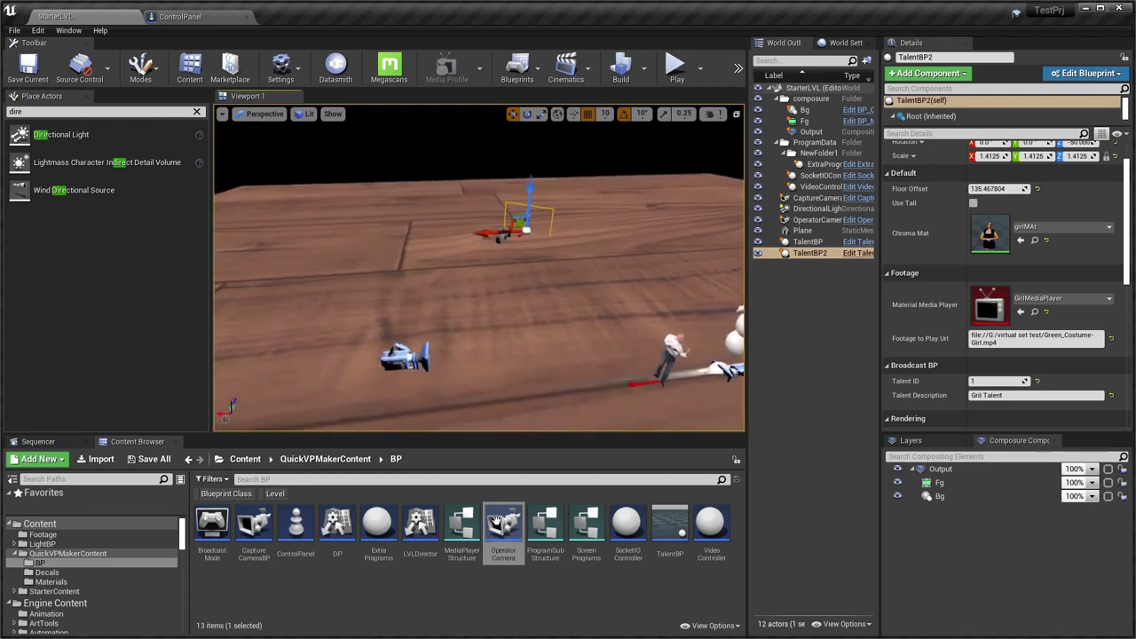
Place a second operator camera and aim it at the man talent by piloting OperatorCamera2
{"action": "left_click_drag", "start_coordinate": [503, 525], "coordinate": [466, 357]}
{"action": "left_click", "coordinate": [265, 114]}
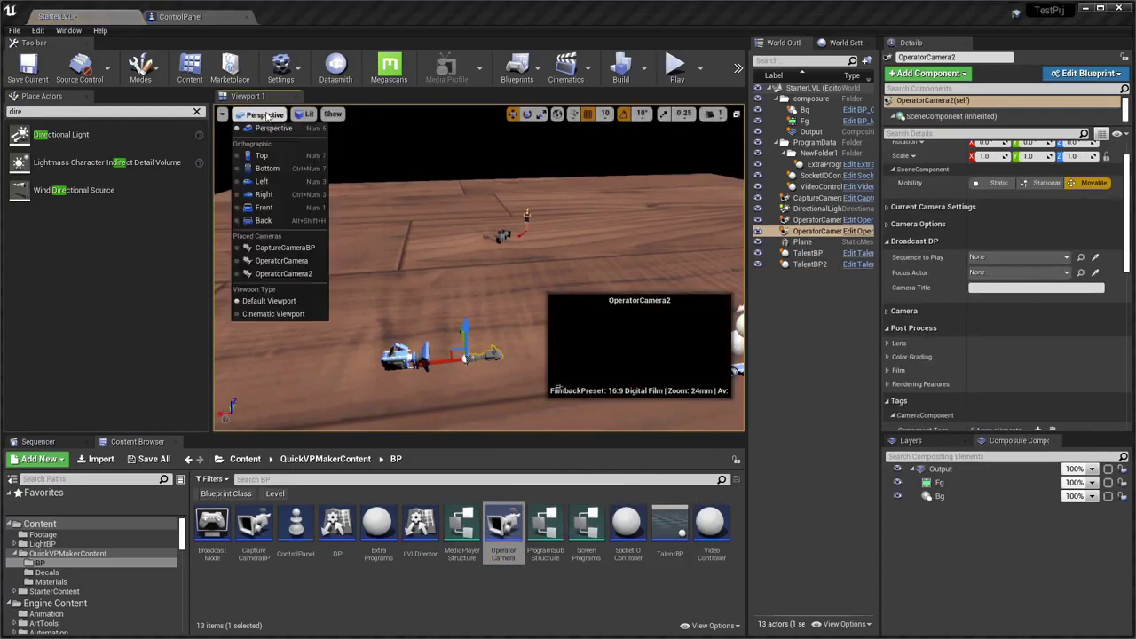
{"action": "left_click", "coordinate": [283, 274]}
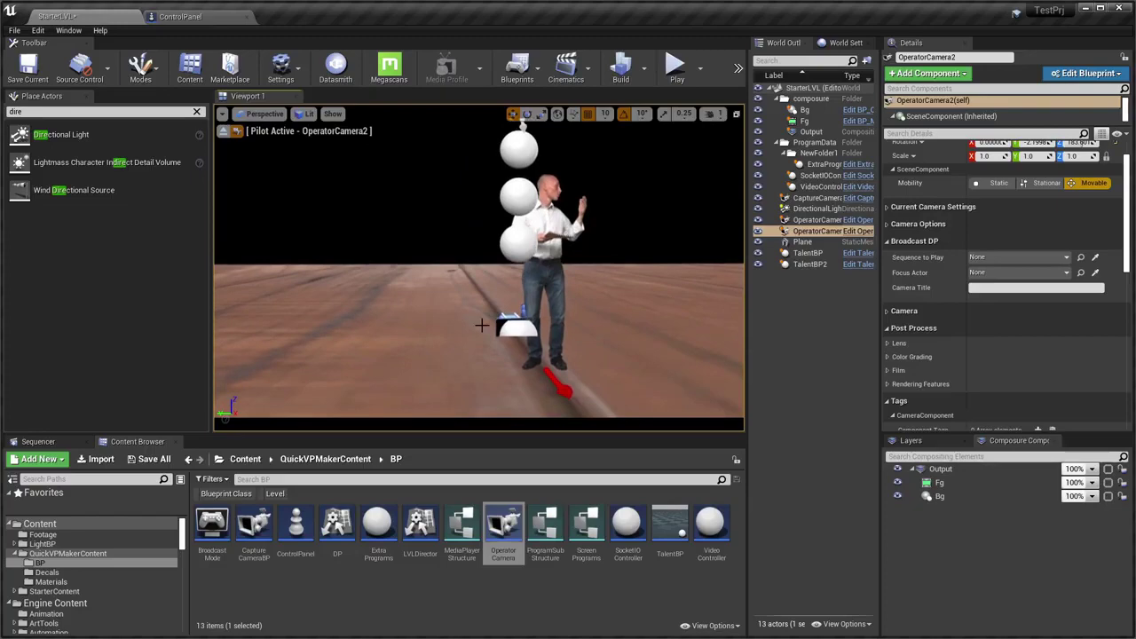
{"action": "left_click", "coordinate": [222, 131]}
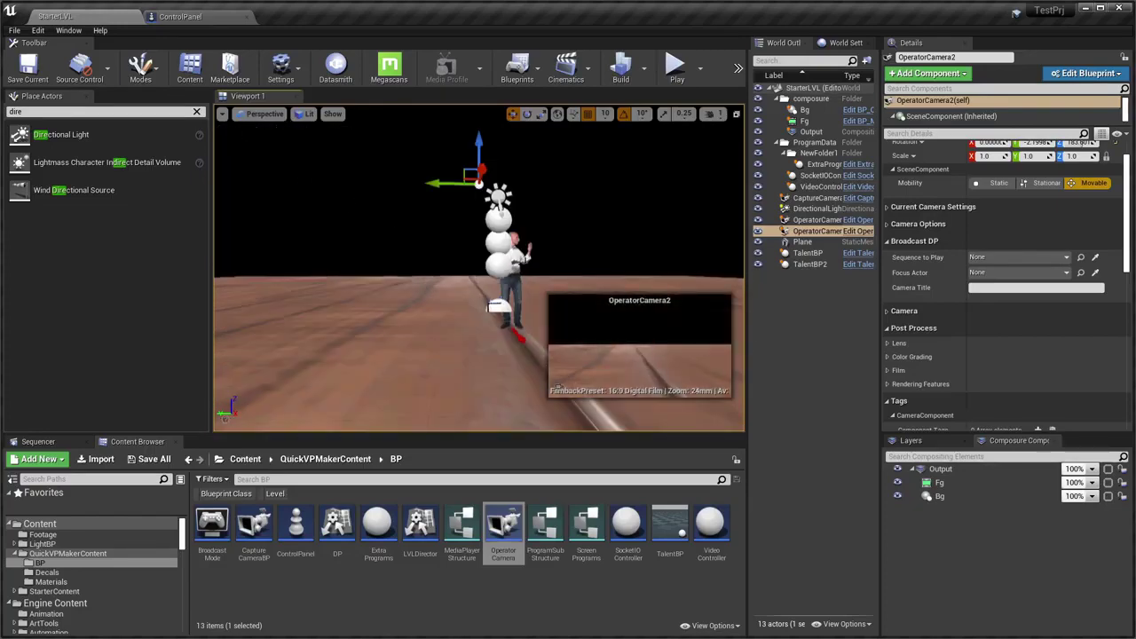
{"action": "left_click_drag", "start_coordinate": [349, 278], "coordinate": [348, 338]}
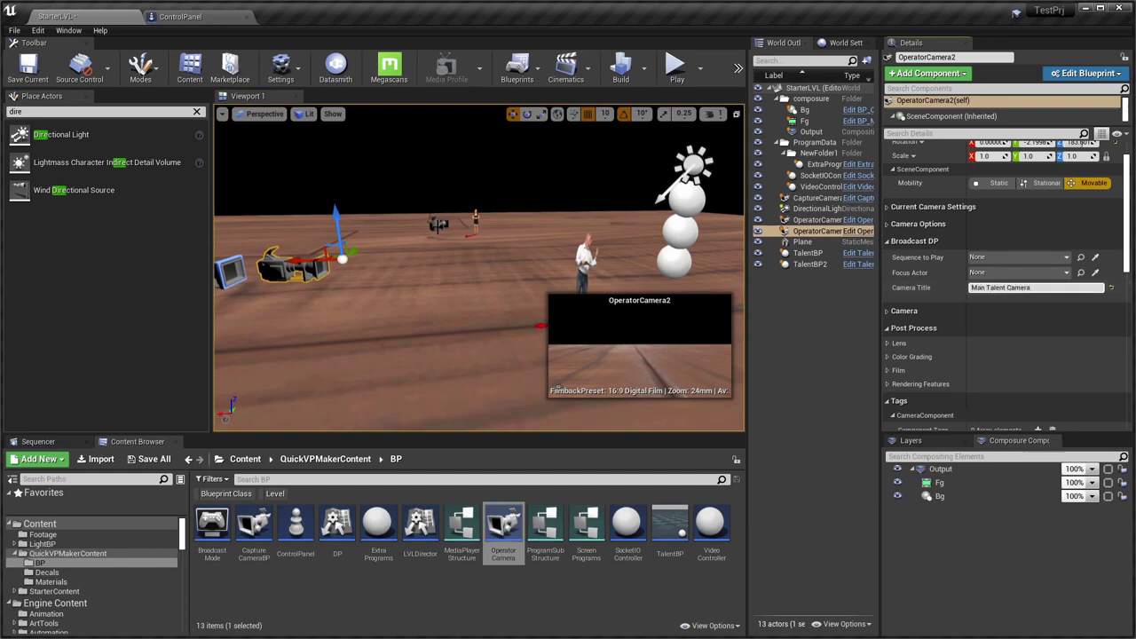
Check the first camera's focus actor list, then select both operator cameras
{"action": "left_click", "coordinate": [830, 220]}
{"action": "left_click", "coordinate": [1018, 271]}
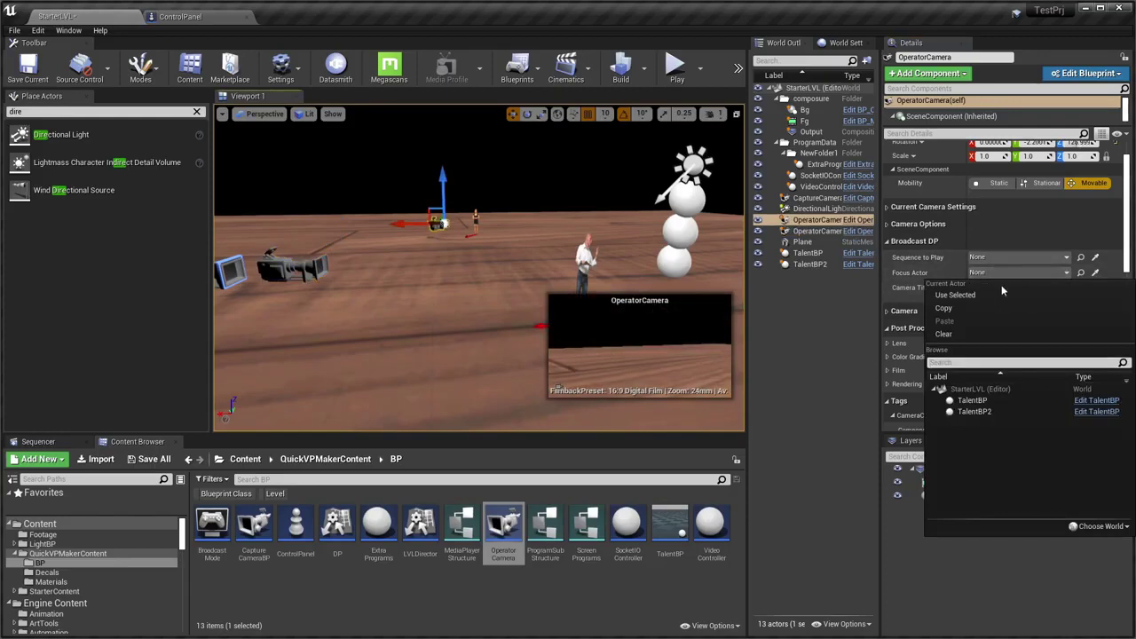
{"action": "left_click", "coordinate": [841, 325]}
{"action": "left_click", "coordinate": [830, 219]}
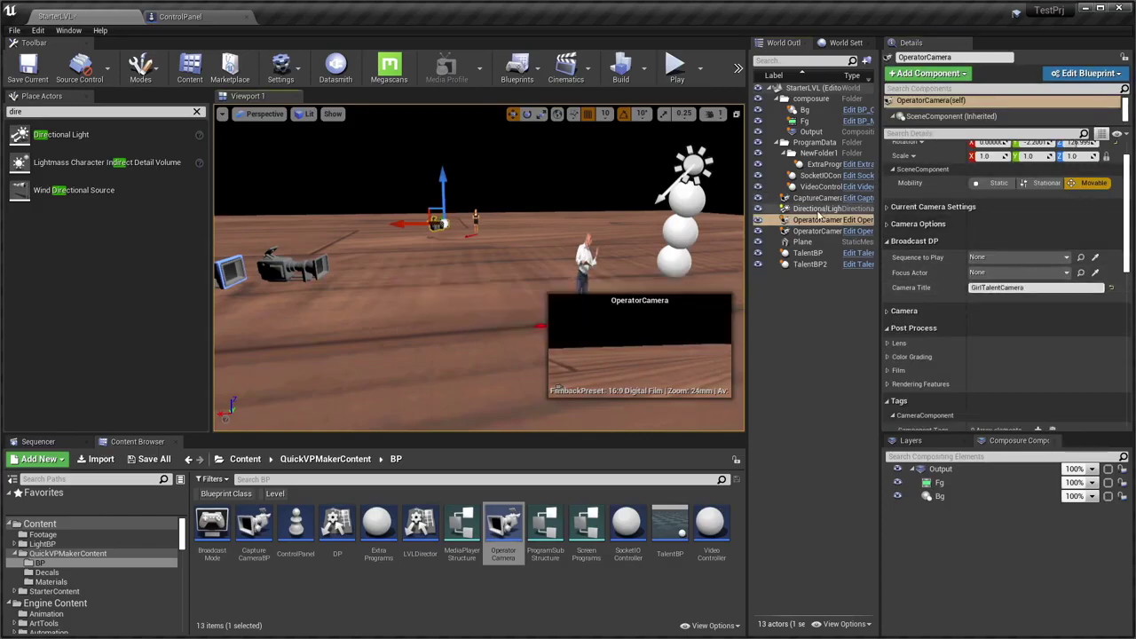
{"action": "left_click", "coordinate": [812, 230], "text": "ctrl"}
Move both operator cameras into a new folder named Cameras and start playing the level
{"action": "right_click", "coordinate": [807, 233]}
{"action": "mouse_move", "coordinate": [829, 538]}
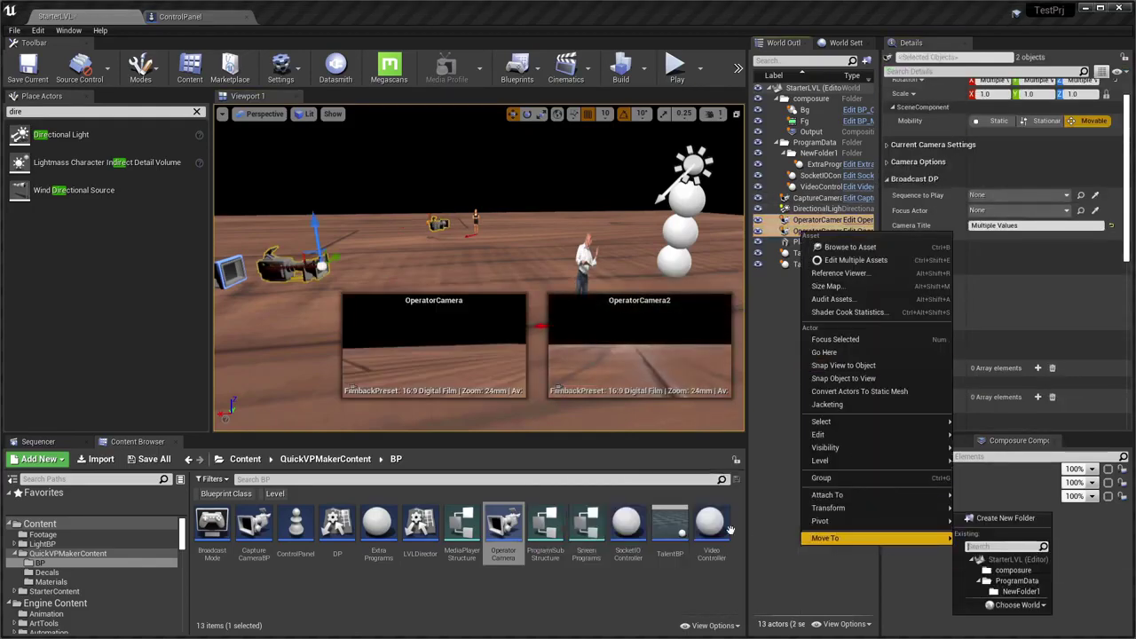
{"action": "left_click", "coordinate": [1003, 517]}
{"action": "type", "text": "Camera"}
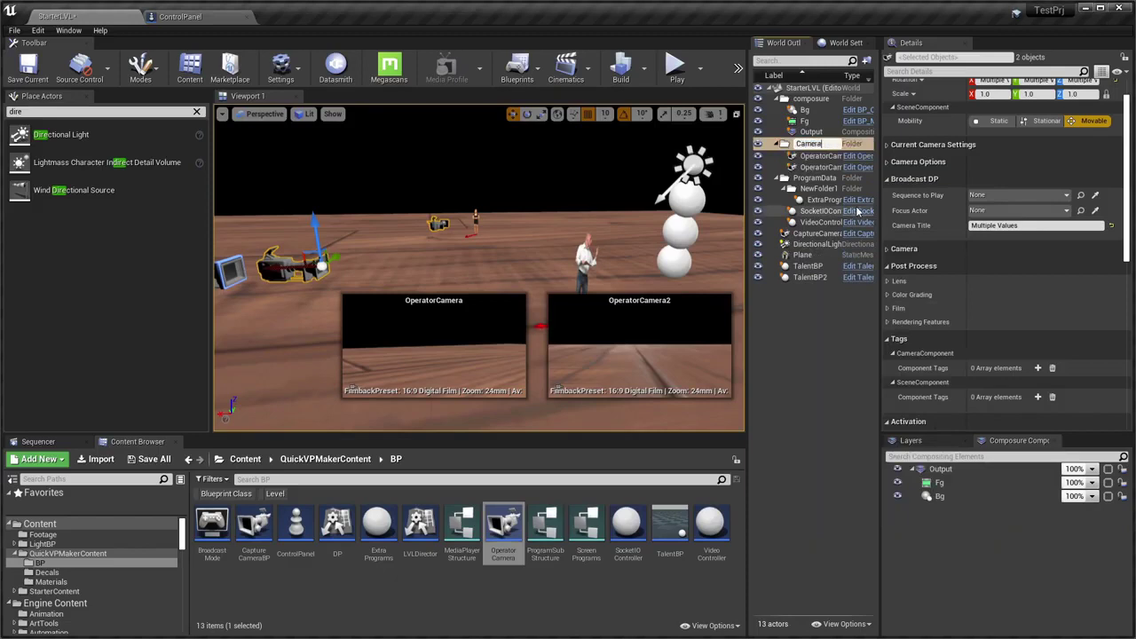
{"action": "type", "text": "s"}
{"action": "key", "text": "Return"}
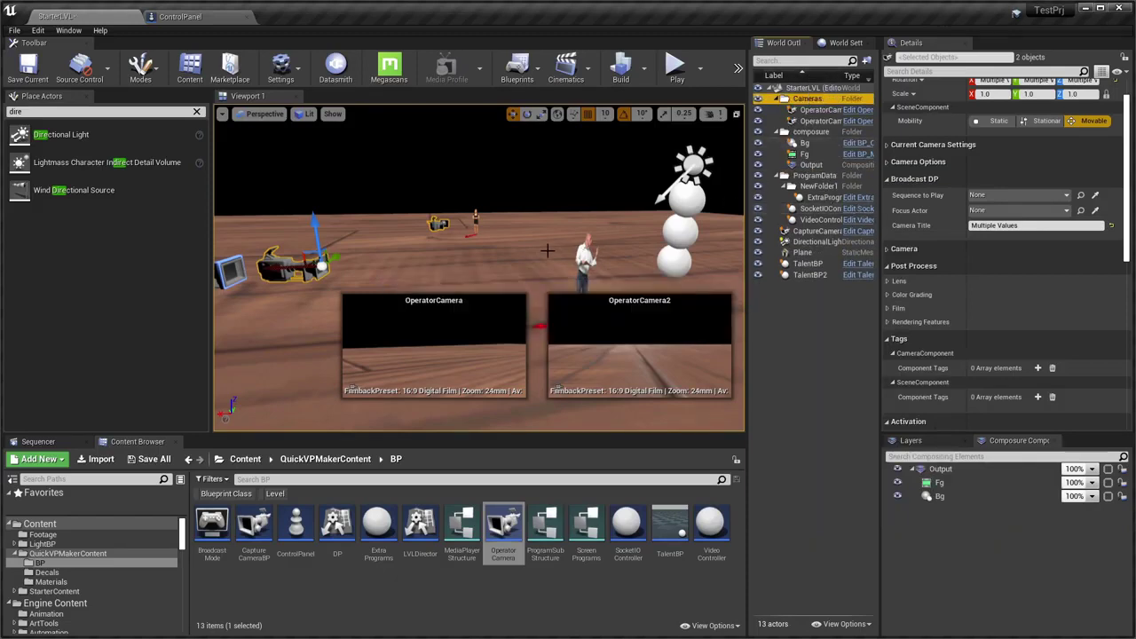
{"action": "mouse_move", "coordinate": [547, 251]}
{"action": "left_mouse_down"}
{"action": "mouse_move", "coordinate": [504, 234]}
{"action": "mouse_move", "coordinate": [524, 261]}
{"action": "left_mouse_up"}
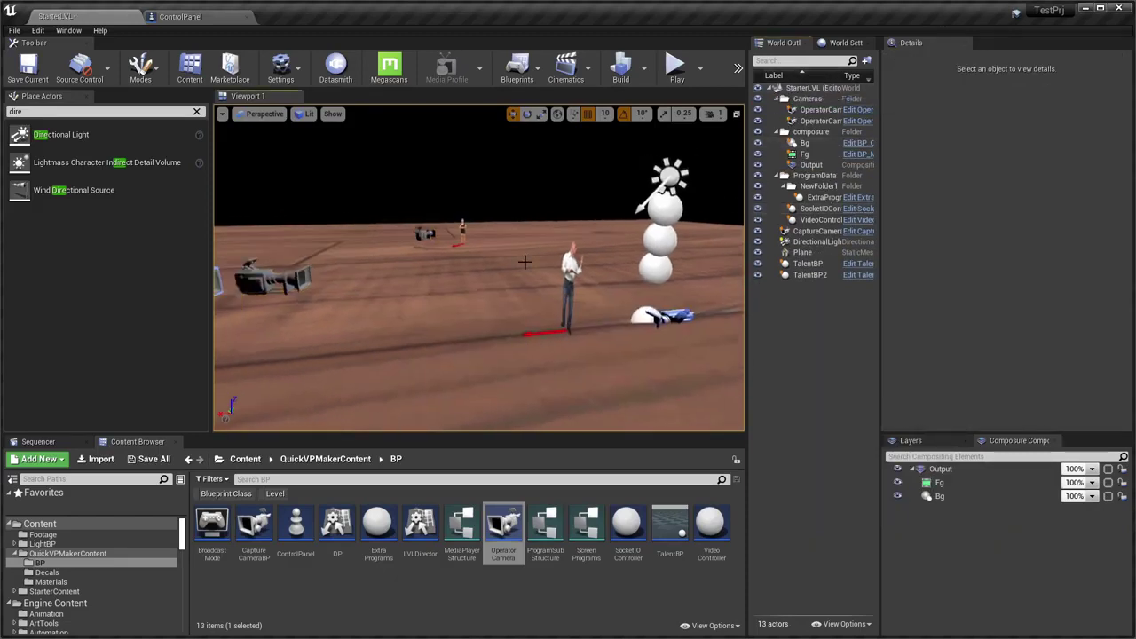
{"action": "key", "text": "alt+p"}
Switch the output to GirlTalentCamera and toggle between Guy Talent and Gril Talent
{"action": "key", "text": "alt+Tab"}
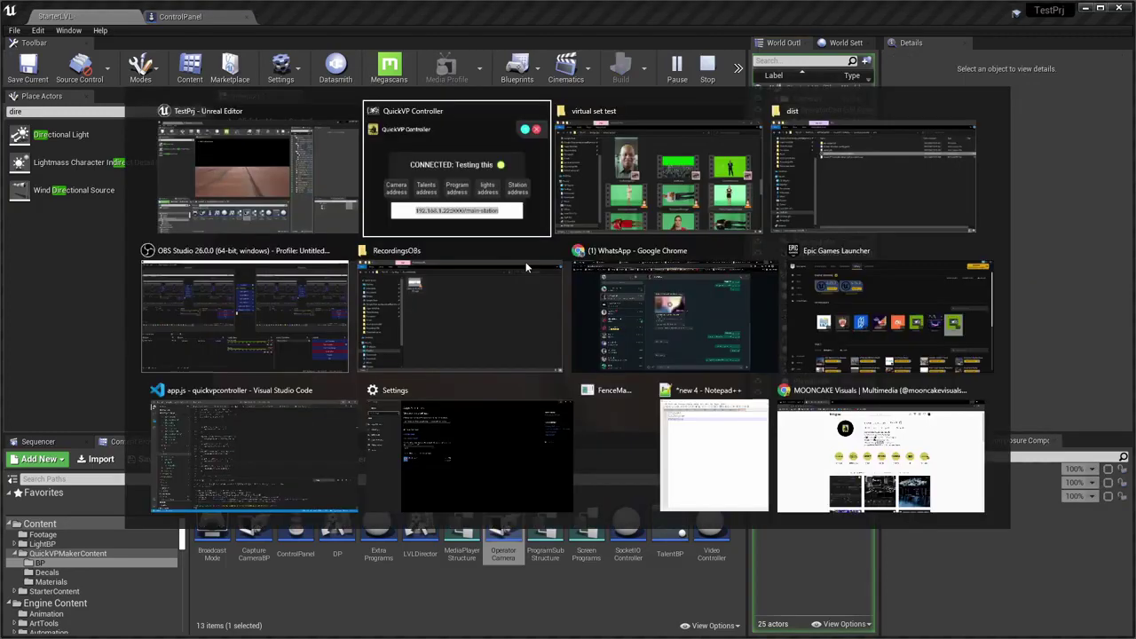
{"action": "left_click", "coordinate": [485, 199]}
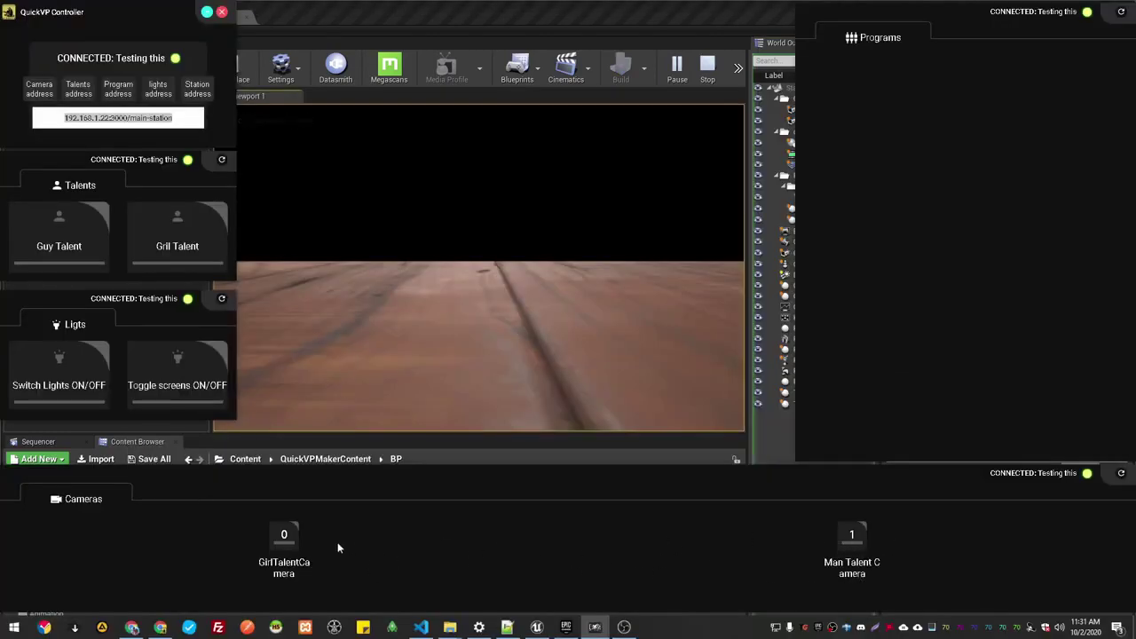
{"action": "left_click", "coordinate": [283, 537]}
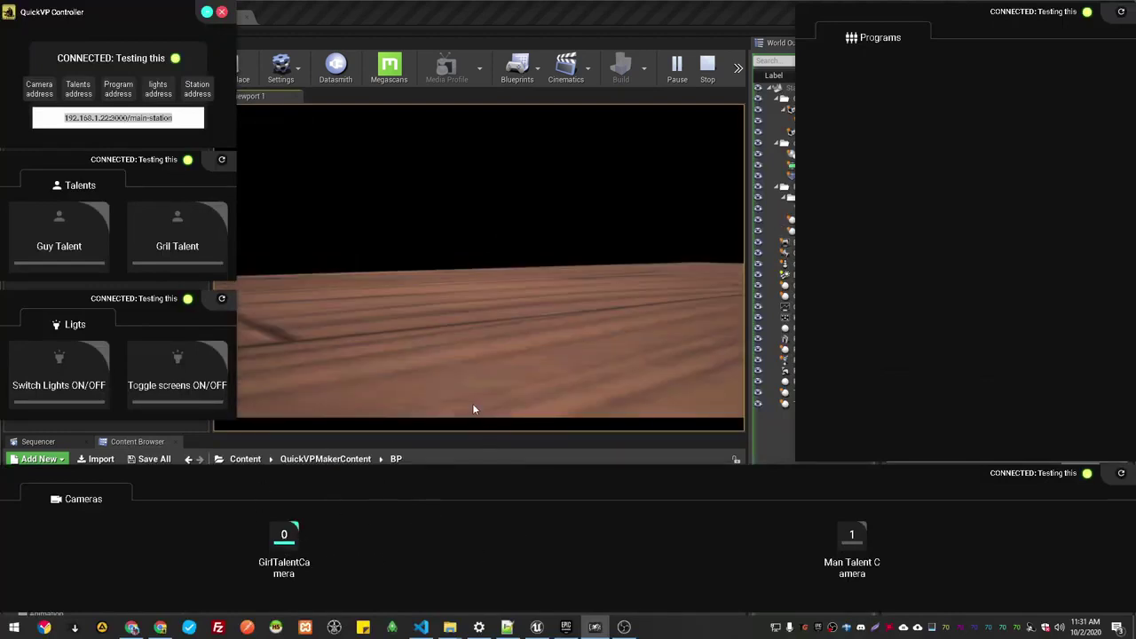
{"action": "left_click", "coordinate": [109, 238]}
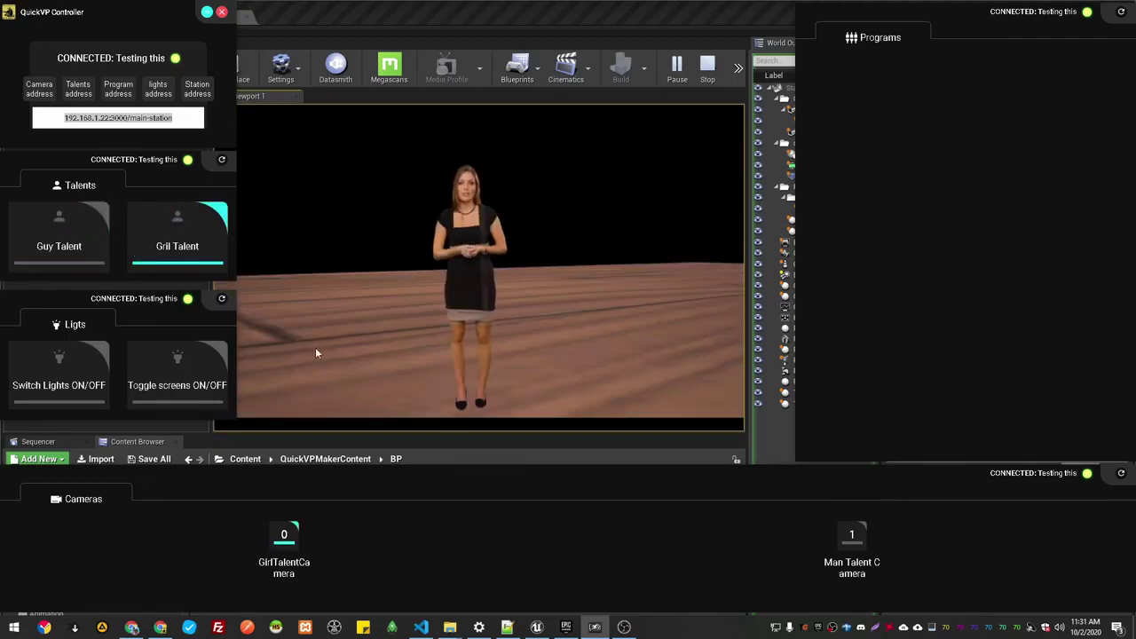
{"action": "left_click", "coordinate": [79, 239]}
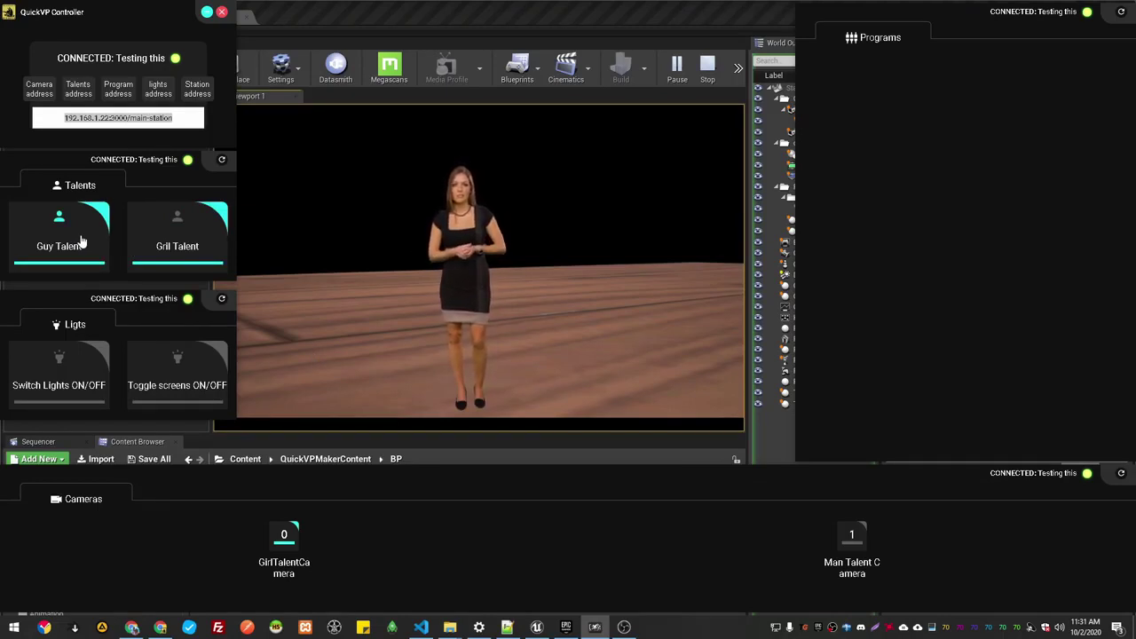
{"action": "left_click", "coordinate": [178, 257]}
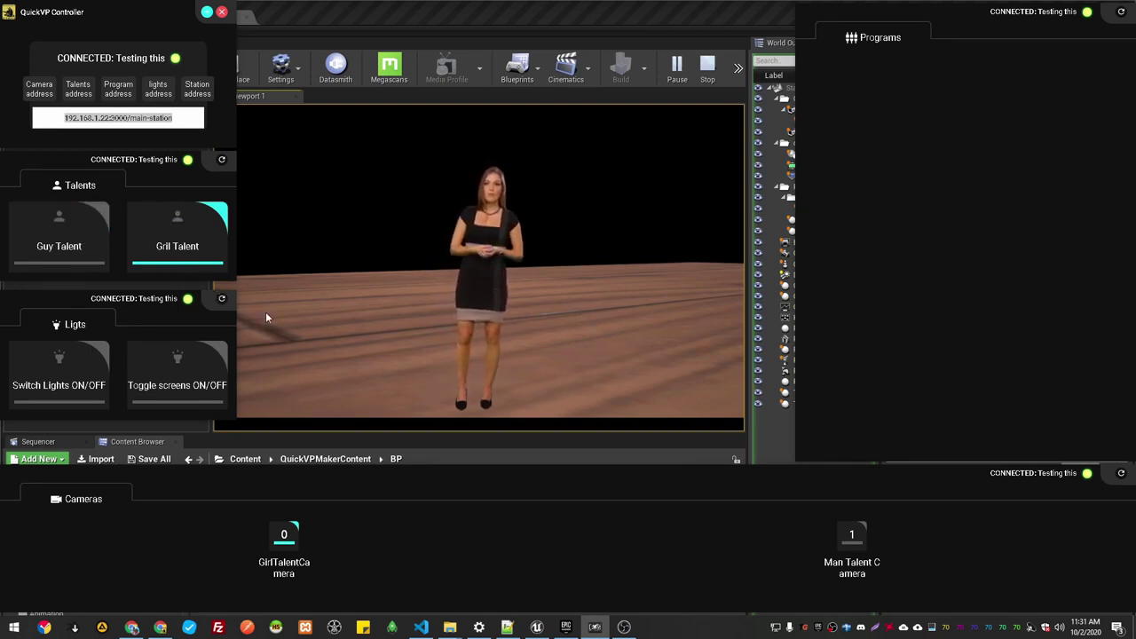
{"action": "left_click", "coordinate": [83, 235]}
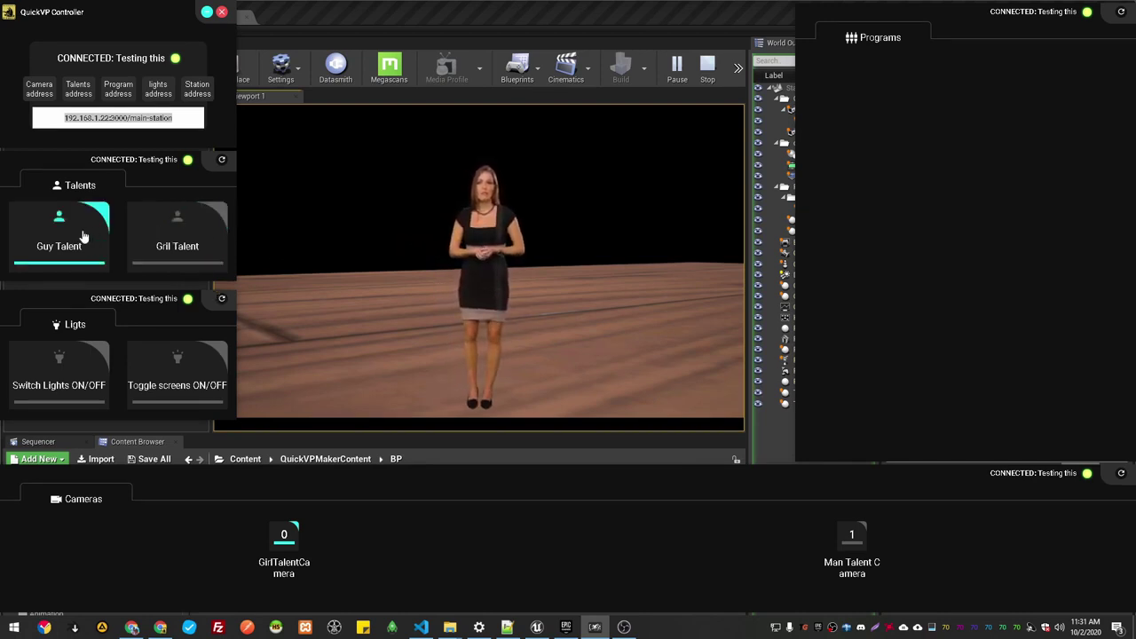
Switch the output to Man Talent Camera, then stop the play session in Unreal
{"action": "left_click", "coordinate": [847, 540]}
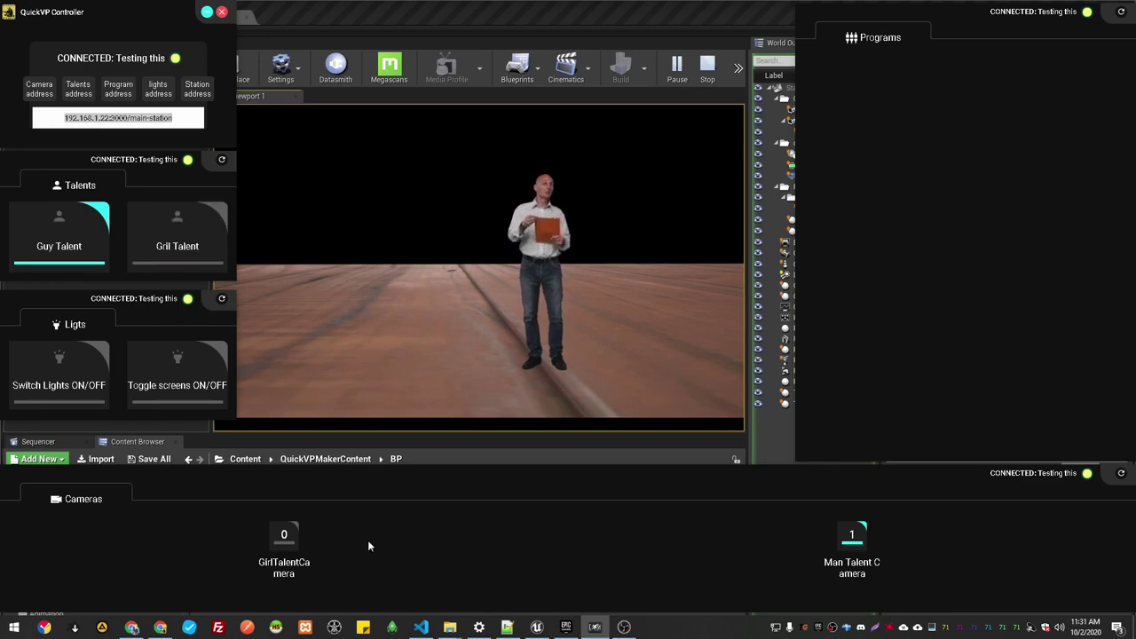
{"action": "left_click", "coordinate": [388, 333]}
{"action": "key", "text": "Escape"}
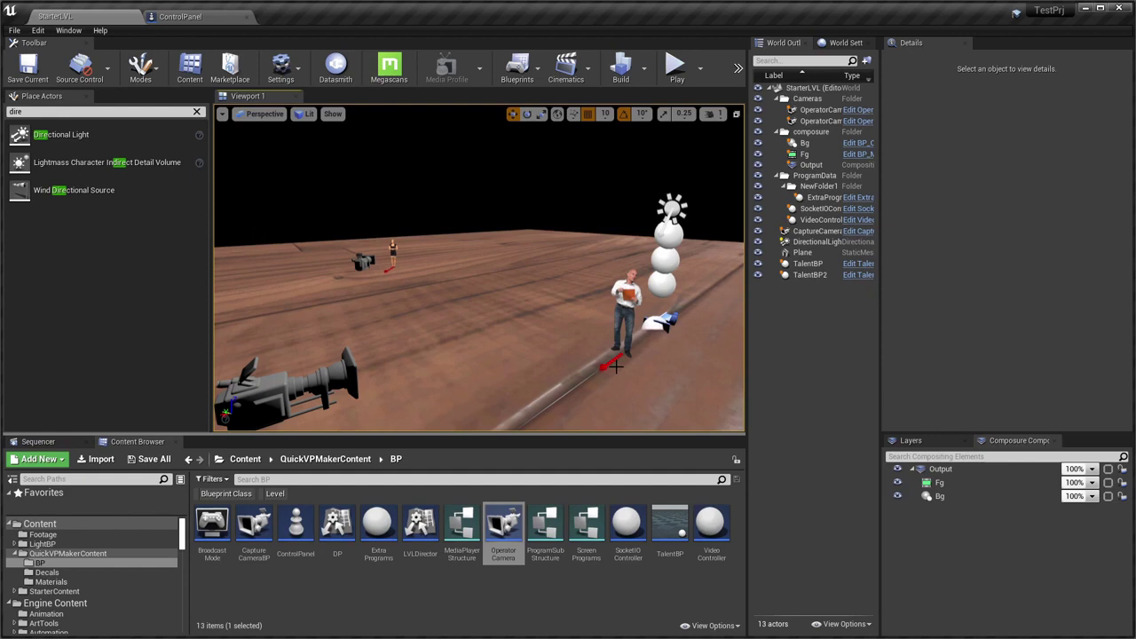
Fly the view toward the woman talent and select the first operator camera
{"action": "mouse_move", "coordinate": [605, 357]}
{"action": "right_mouse_down"}
{"action": "mouse_move", "coordinate": [461, 337]}
{"action": "mouse_move", "coordinate": [493, 337]}
{"action": "right_mouse_up"}
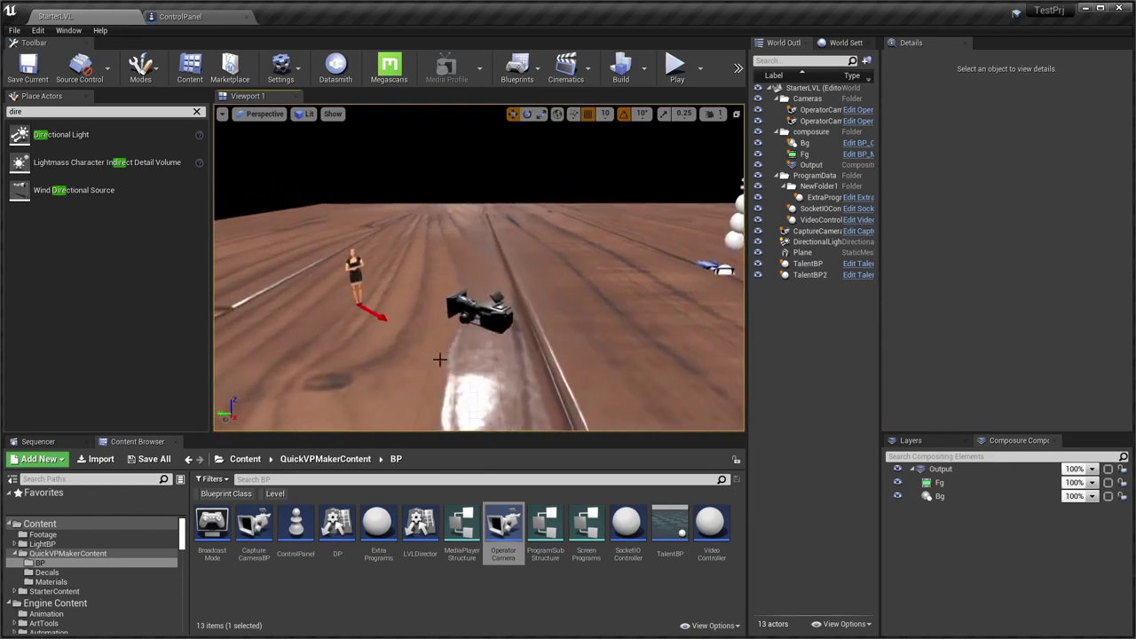
{"action": "left_click", "coordinate": [484, 310]}
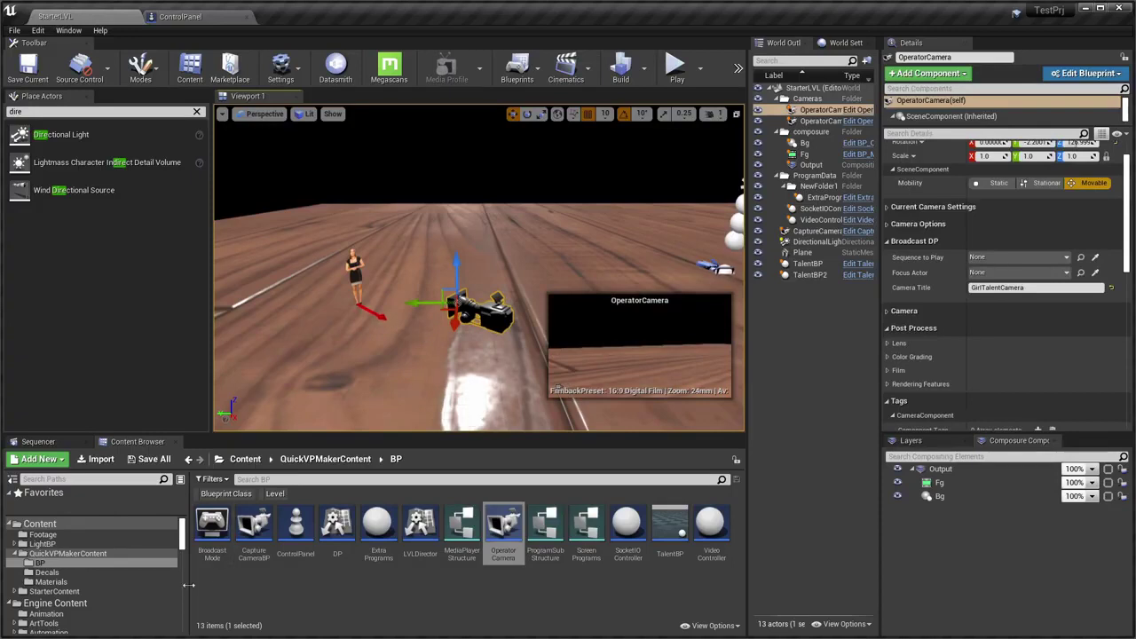
{"action": "left_click", "coordinate": [125, 113]}
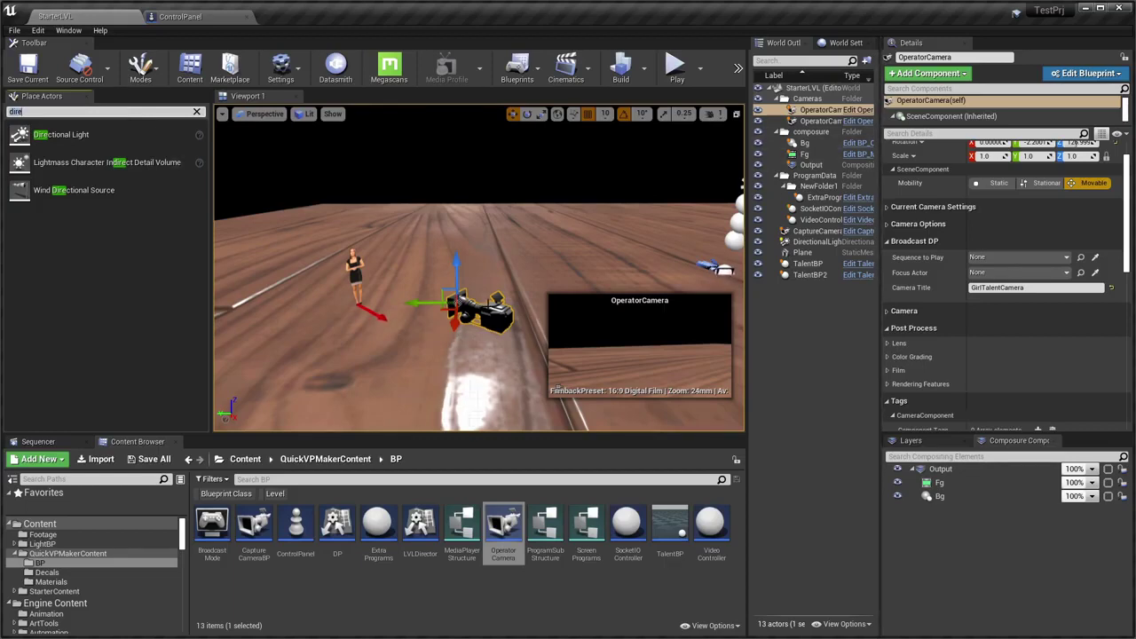
{"action": "right_click_drag", "start_coordinate": [557, 388], "coordinate": [551, 383]}
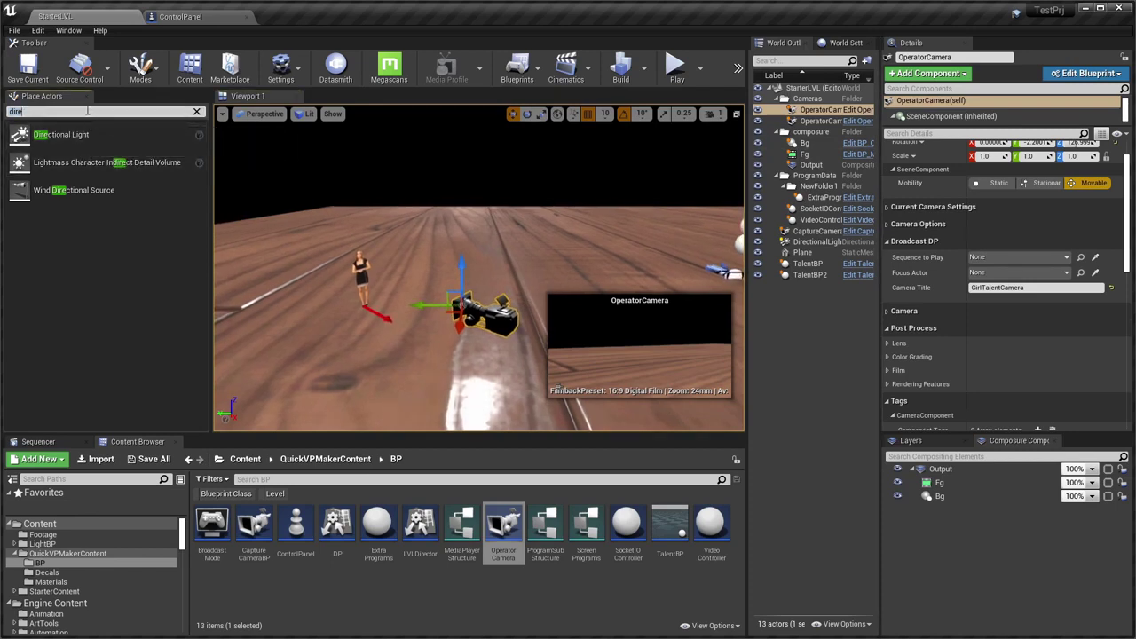
Place a Camera Rig Rail in the level, found by searching 'rai' in Place Actors
{"action": "key", "text": "BackSpace"}
{"action": "key", "text": "BackSpace"}
{"action": "key", "text": "BackSpace"}
{"action": "type", "text": "rai"}
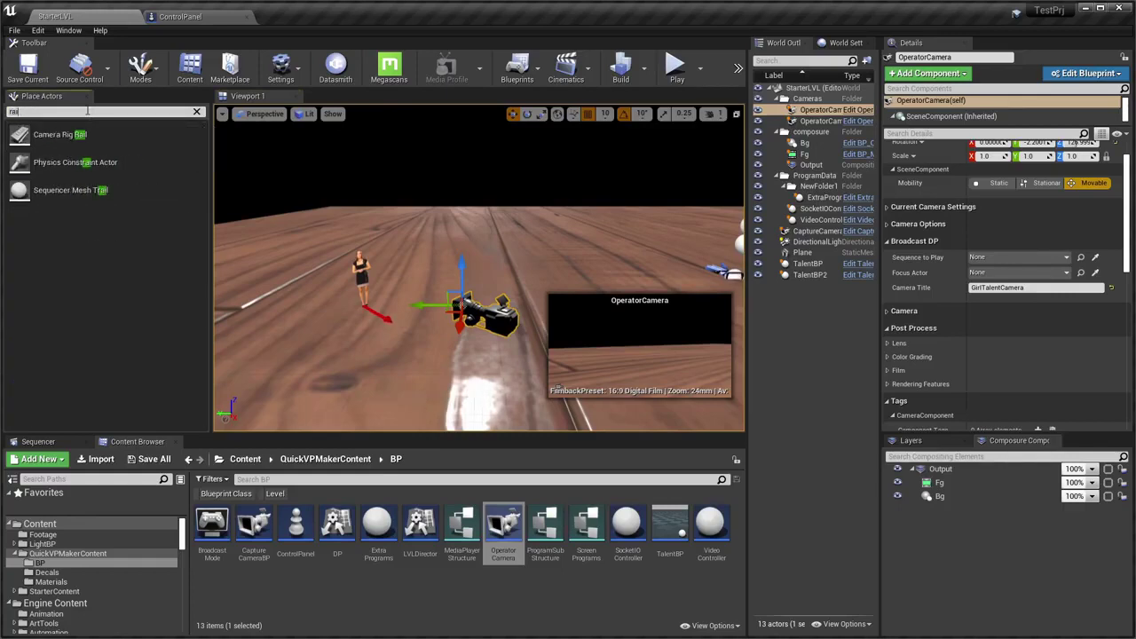
{"action": "left_click_drag", "start_coordinate": [73, 130], "coordinate": [485, 355]}
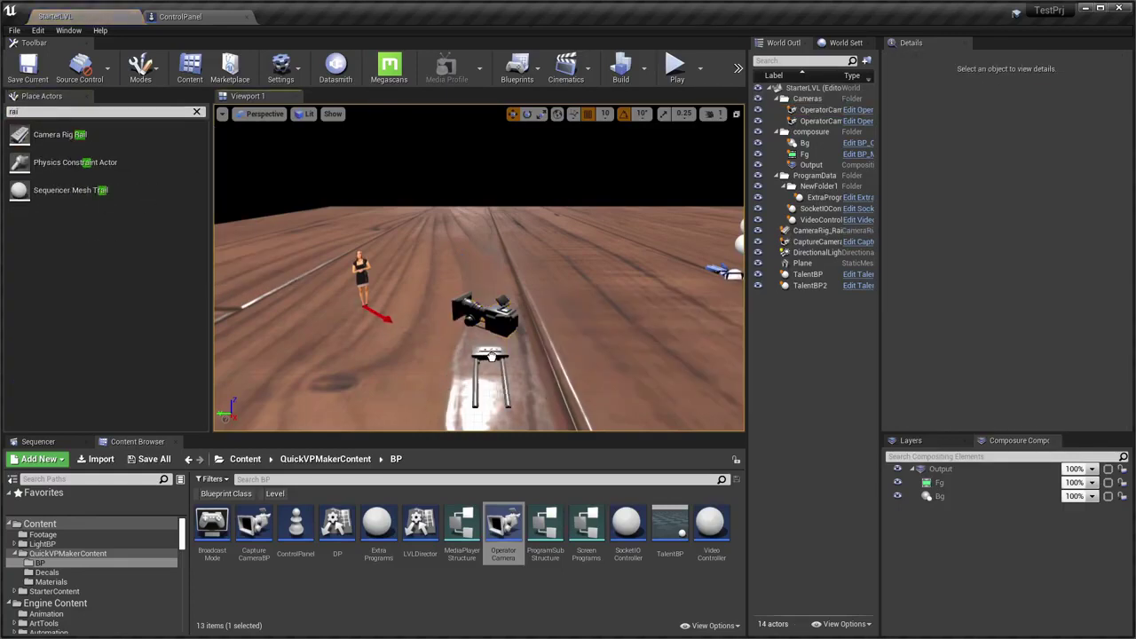
{"action": "scroll", "coordinate": [1069, 169], "scroll_direction": "up", "scroll_amount": 1}
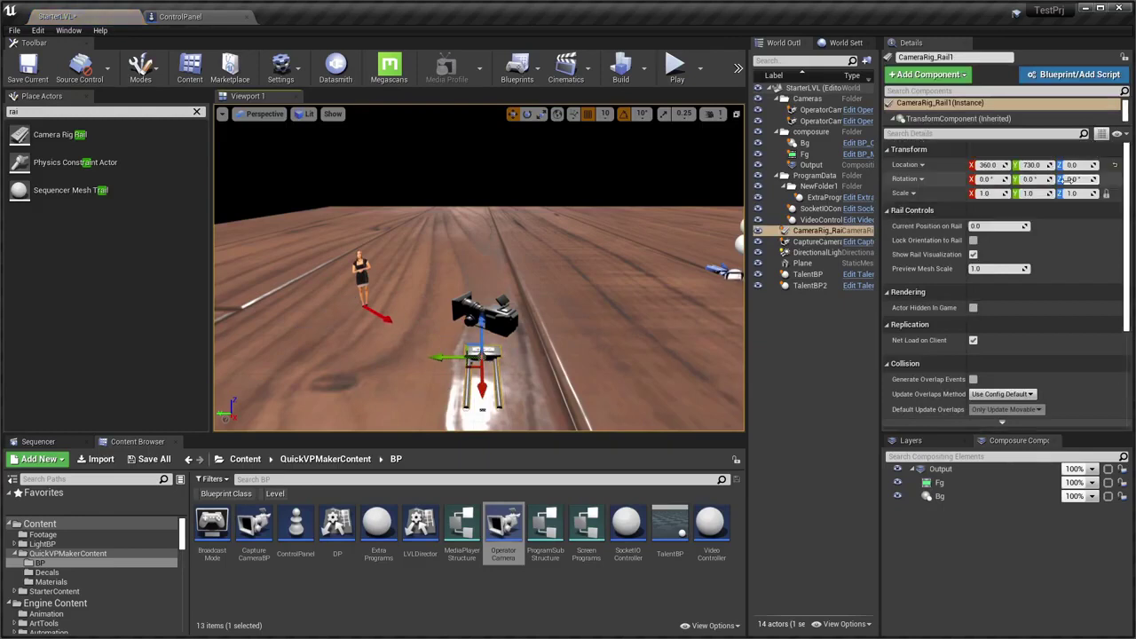
{"action": "key", "text": "Return"}
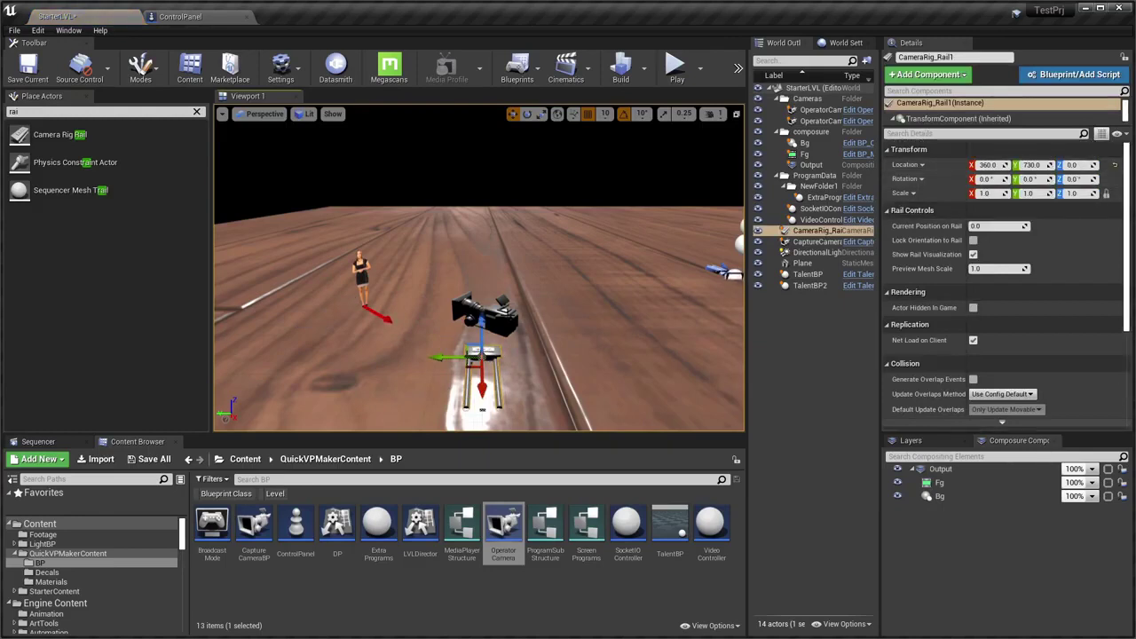
Rename OperatorCamera to girlCamera, and file the rail in Cameras as girlRail
{"action": "left_click", "coordinate": [818, 110]}
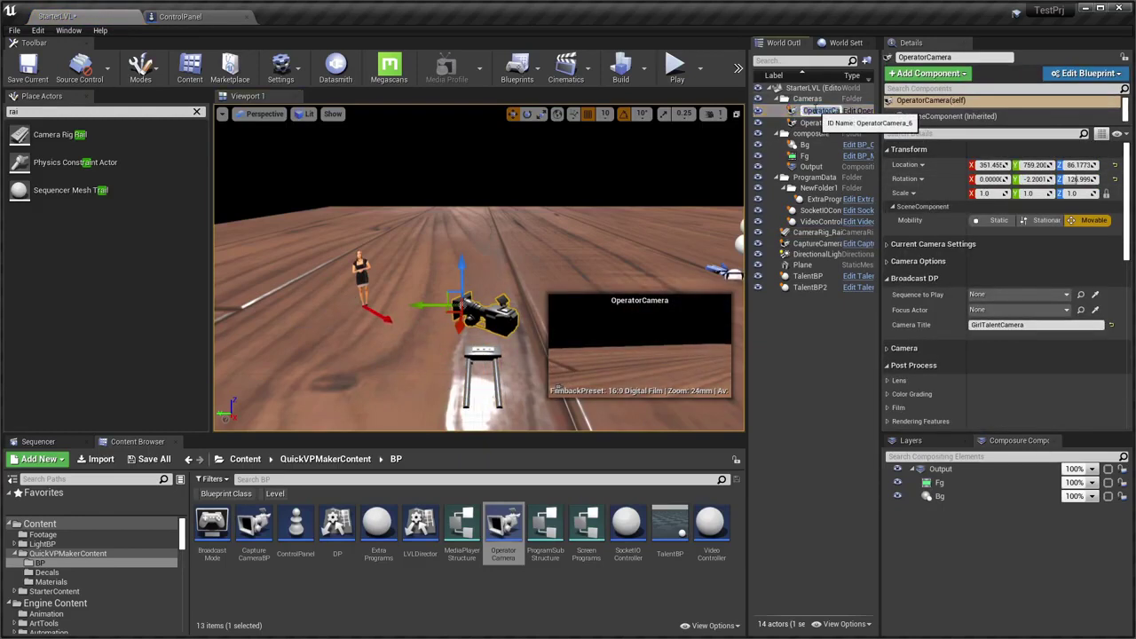
{"action": "type", "text": "girlcamer"}
{"action": "key", "text": "Return"}
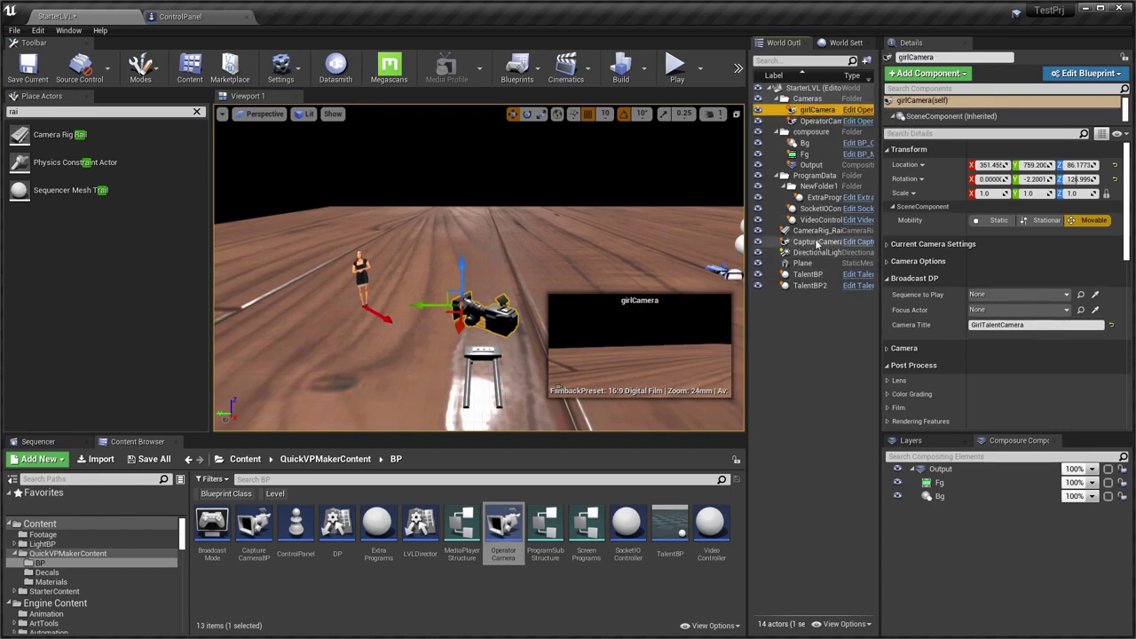
{"action": "left_click_drag", "start_coordinate": [812, 231], "coordinate": [817, 113]}
{"action": "left_click", "coordinate": [818, 110]}
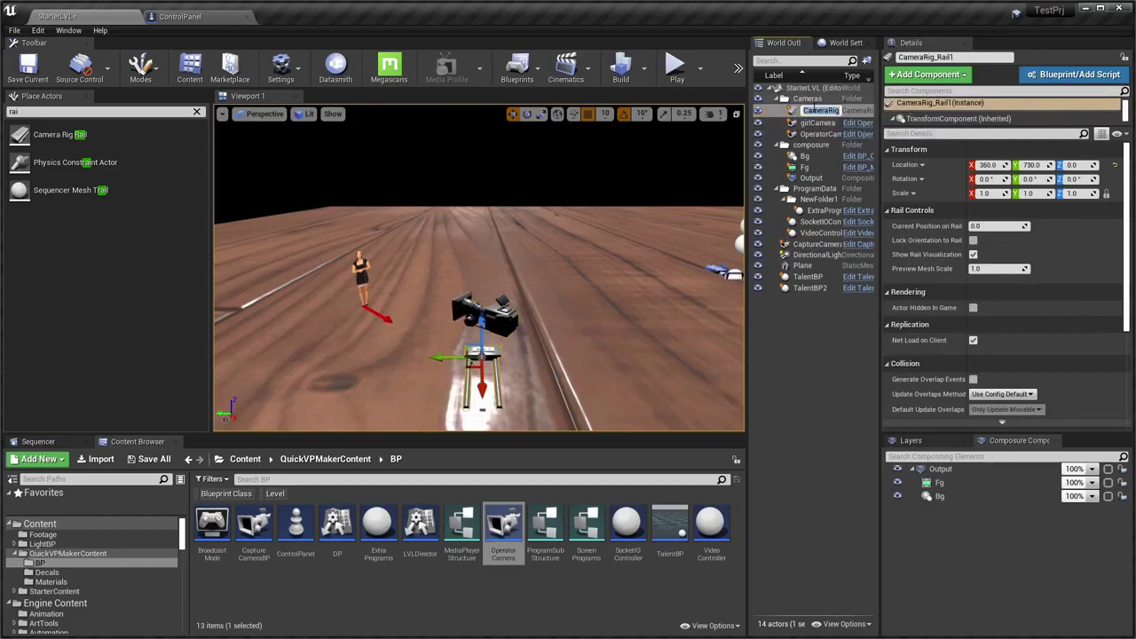
{"action": "type", "text": "girlRai"}
{"action": "key", "text": "Return"}
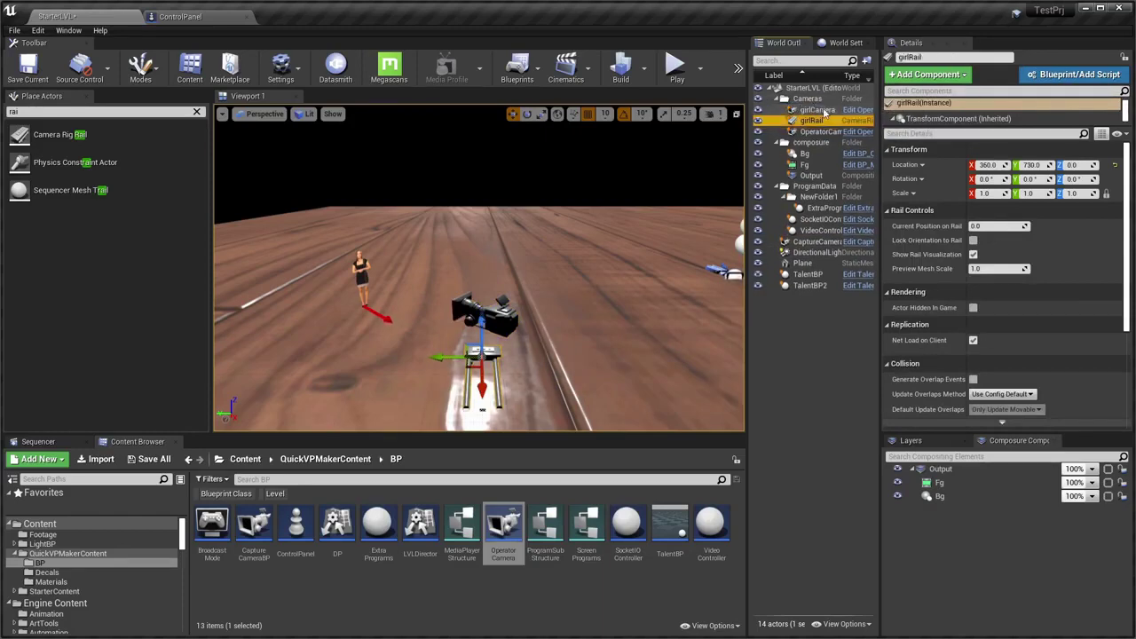
Set girlCamera, now parented under girlRail, to location 0, 0, 60
{"action": "left_click", "coordinate": [815, 122]}
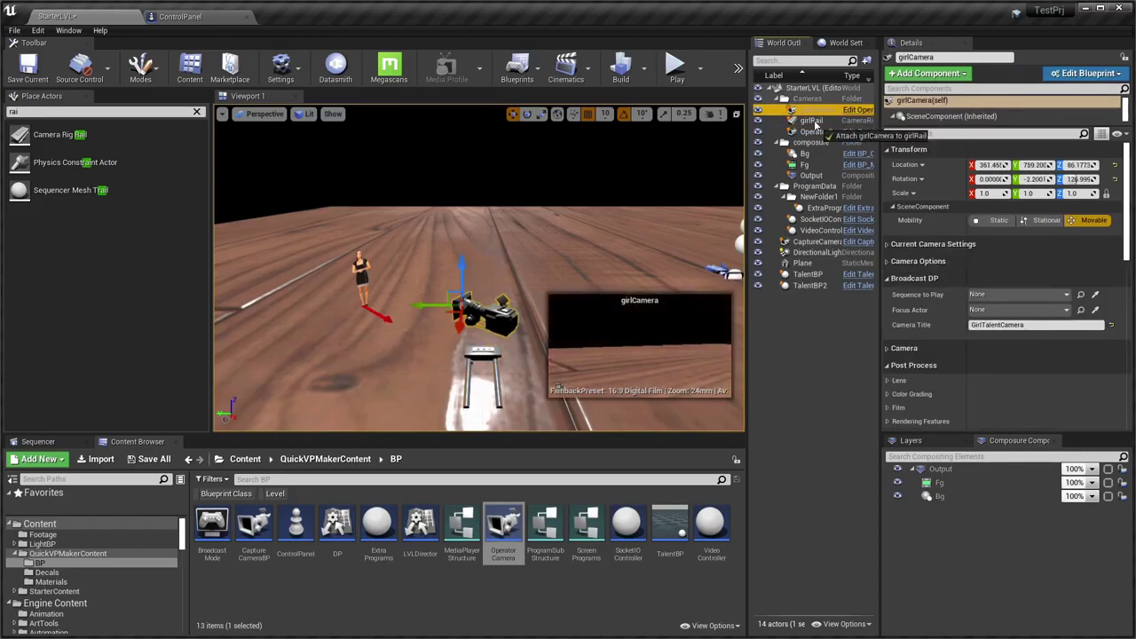
{"action": "left_click", "coordinate": [995, 165]}
{"action": "key", "text": "Tab"}
{"action": "type", "text": "0"}
{"action": "key", "text": "Tab"}
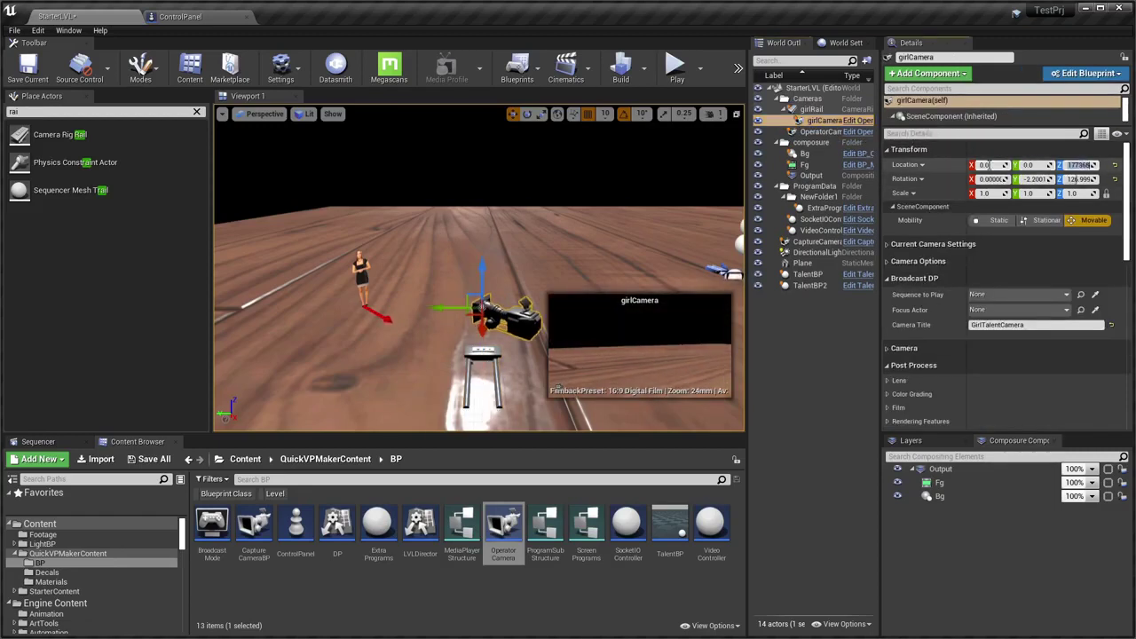
{"action": "type", "text": "60"}
{"action": "key", "text": "Return"}
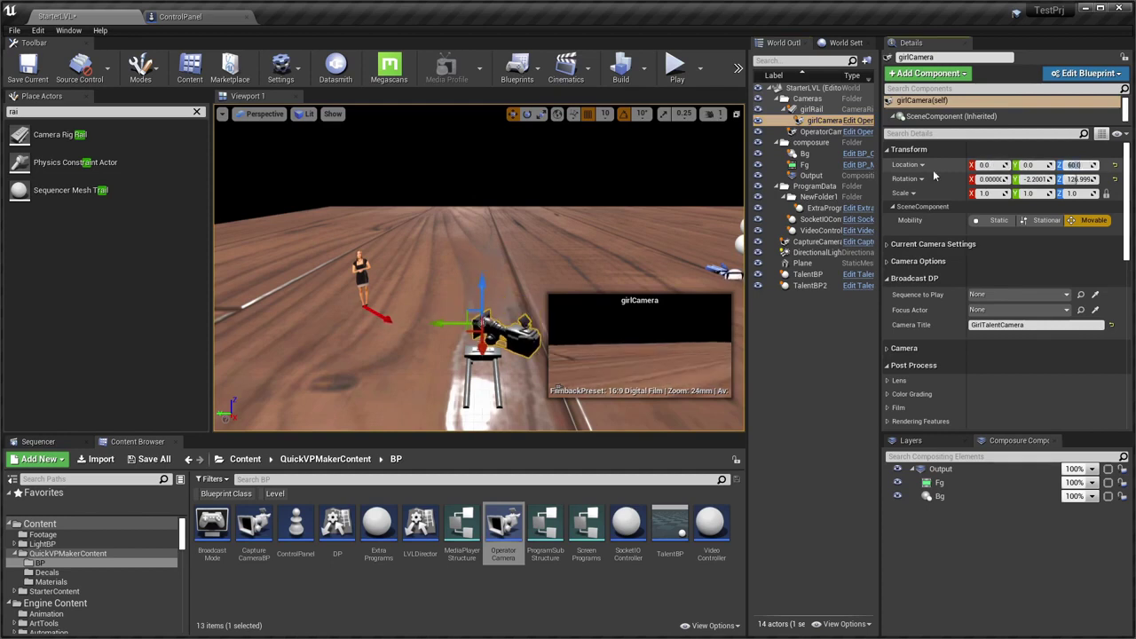
{"action": "mouse_move", "coordinate": [479, 266]}
{"action": "right_mouse_down"}
{"action": "mouse_move", "coordinate": [479, 302]}
{"action": "mouse_move", "coordinate": [480, 266]}
{"action": "right_mouse_up"}
Make TalentBP2 visible in game and raise girlCamera higher above the rail
{"action": "left_click", "coordinate": [393, 228]}
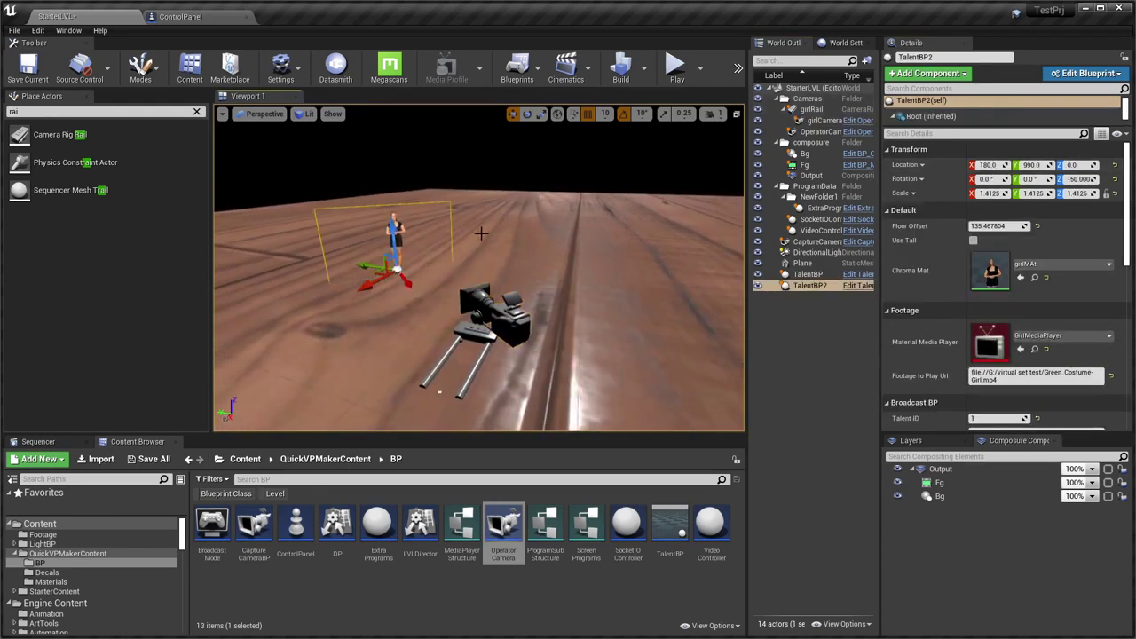
{"action": "scroll", "coordinate": [976, 355], "scroll_direction": "down", "scroll_amount": 2}
{"action": "left_click", "coordinate": [973, 378]}
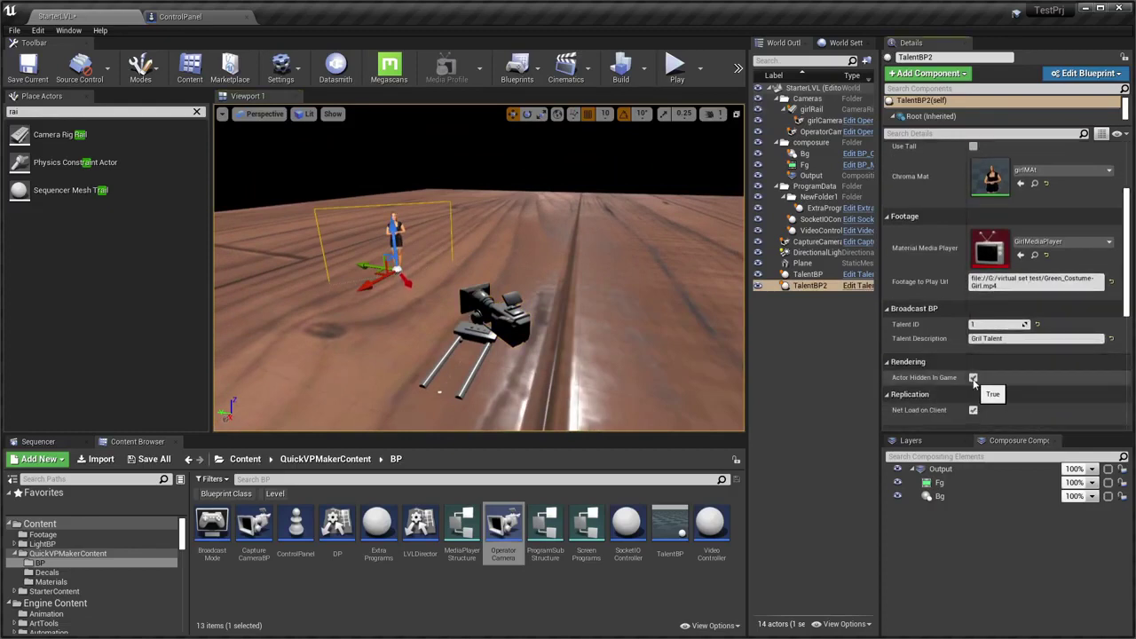
{"action": "left_click", "coordinate": [523, 311]}
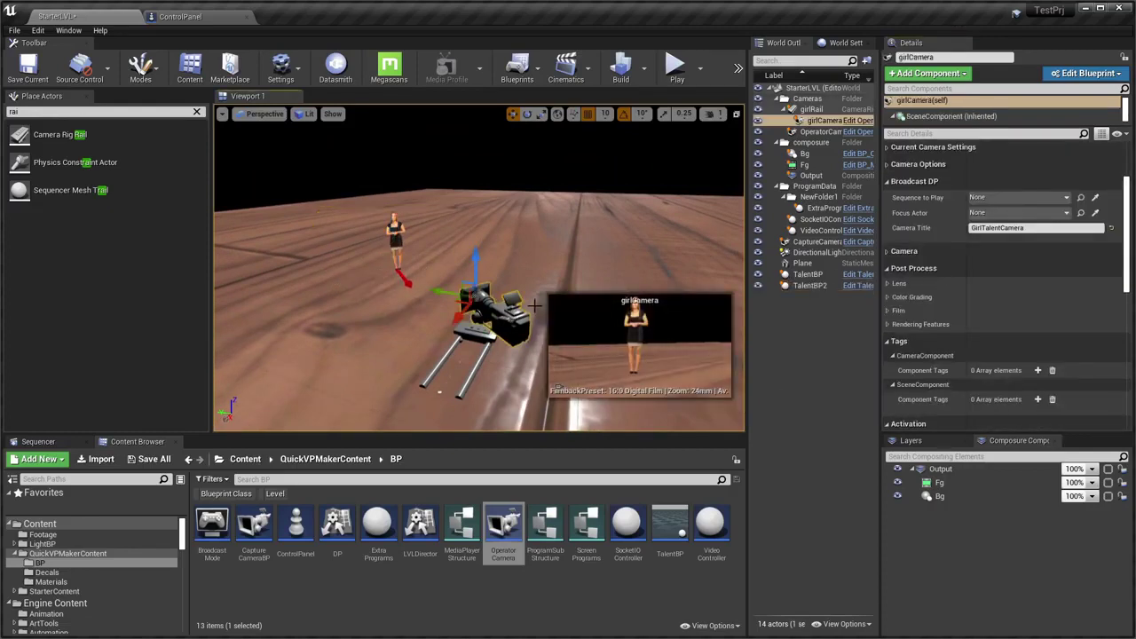
{"action": "left_click_drag", "start_coordinate": [476, 256], "coordinate": [476, 241]}
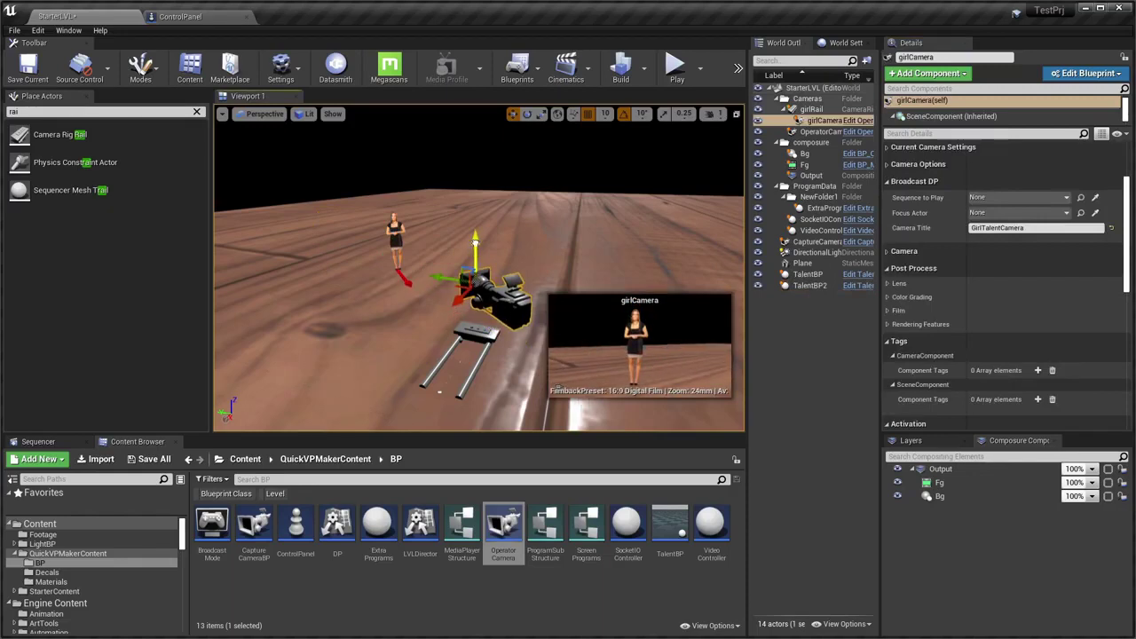
Set girlCamera's Actor to Track to TalentBP2 and drag girlRail's end point to re-angle it
{"action": "left_click", "coordinate": [887, 147]}
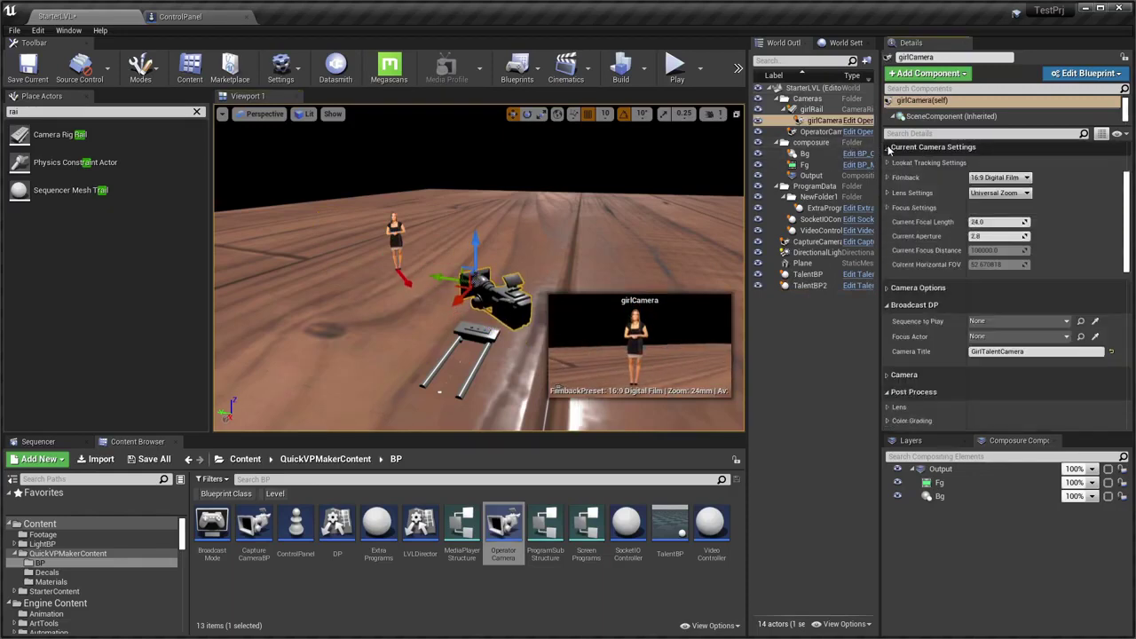
{"action": "left_click", "coordinate": [887, 163]}
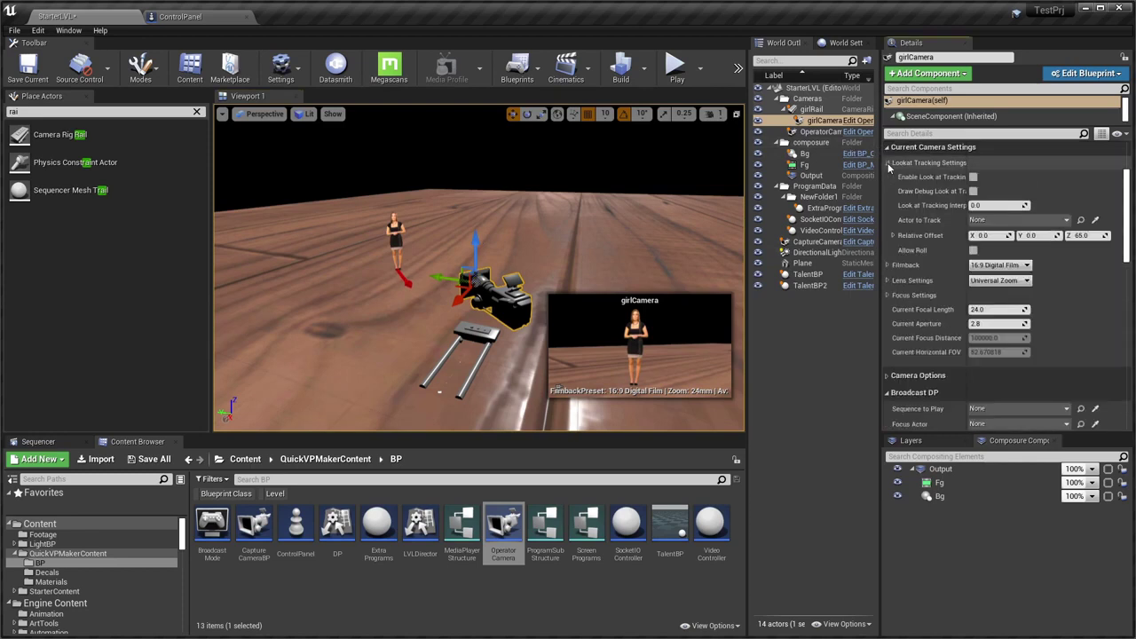
{"action": "left_click", "coordinate": [1097, 220]}
{"action": "left_click", "coordinate": [406, 242]}
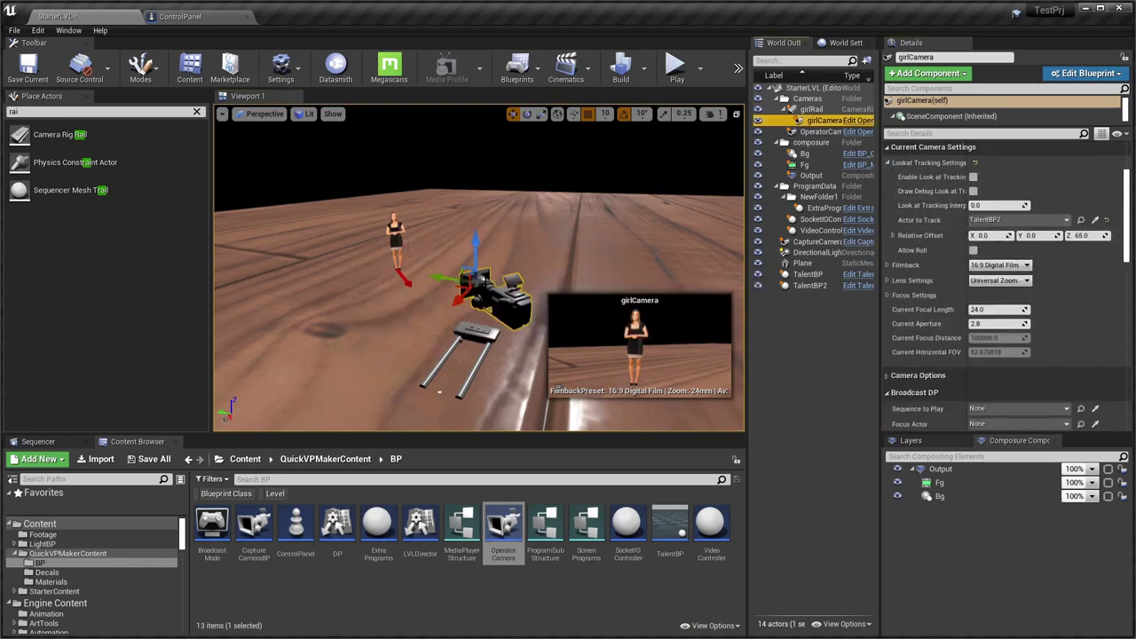
{"action": "left_click", "coordinate": [460, 391]}
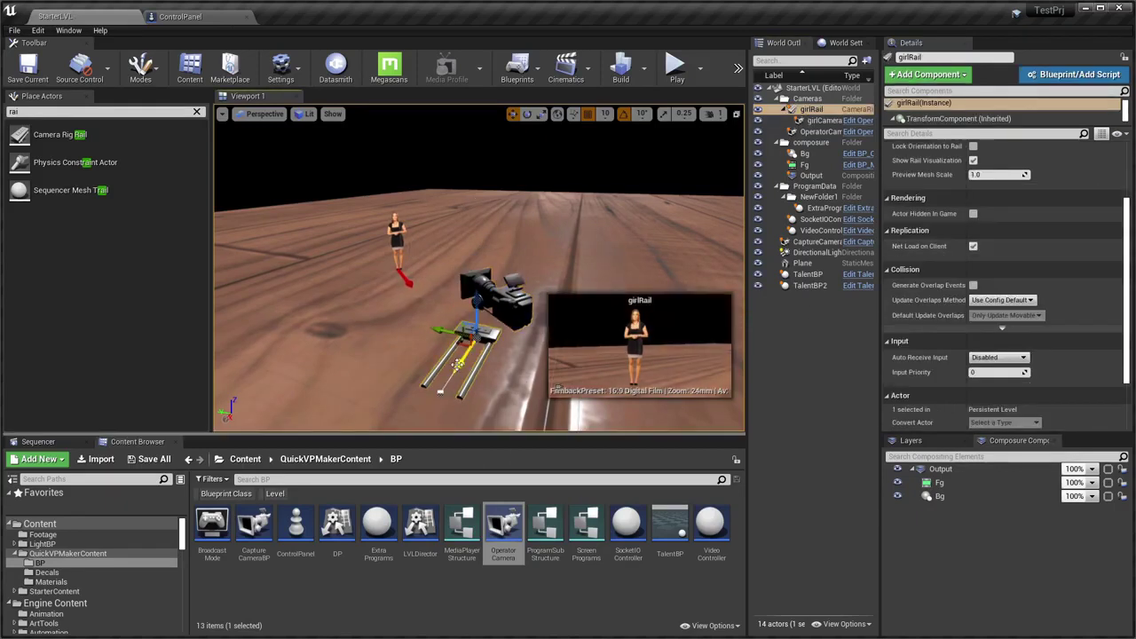
{"action": "left_click_drag", "start_coordinate": [440, 391], "coordinate": [551, 242]}
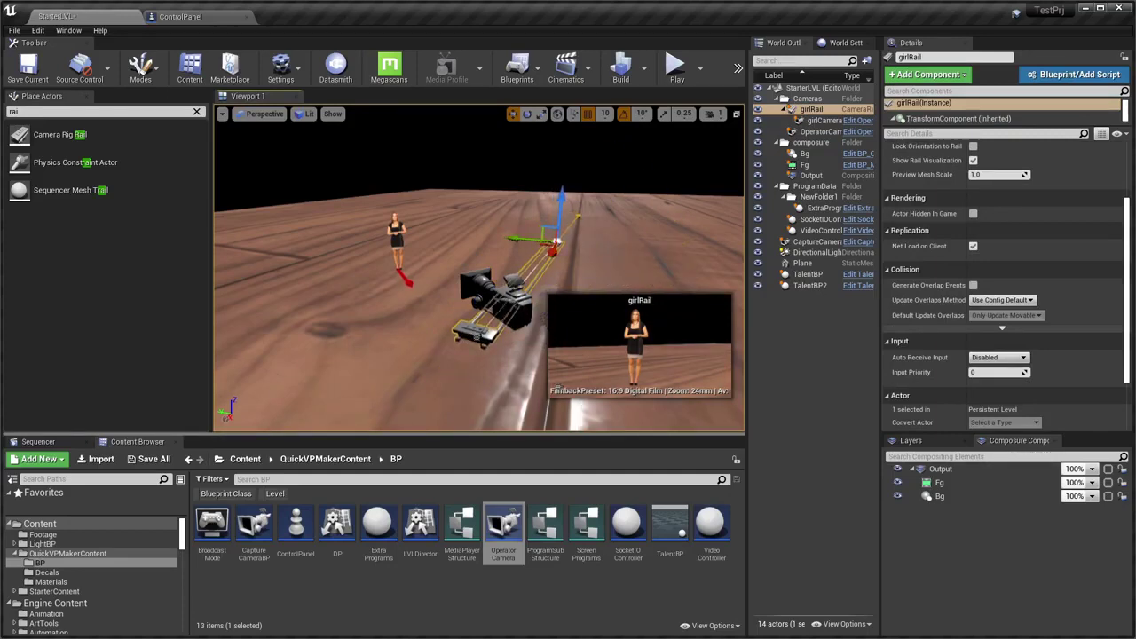
Drag girlRail's near and far end points to lengthen the rail and bend it into a curve
{"action": "left_click", "coordinate": [468, 351]}
{"action": "left_click_drag", "start_coordinate": [463, 344], "coordinate": [301, 408]}
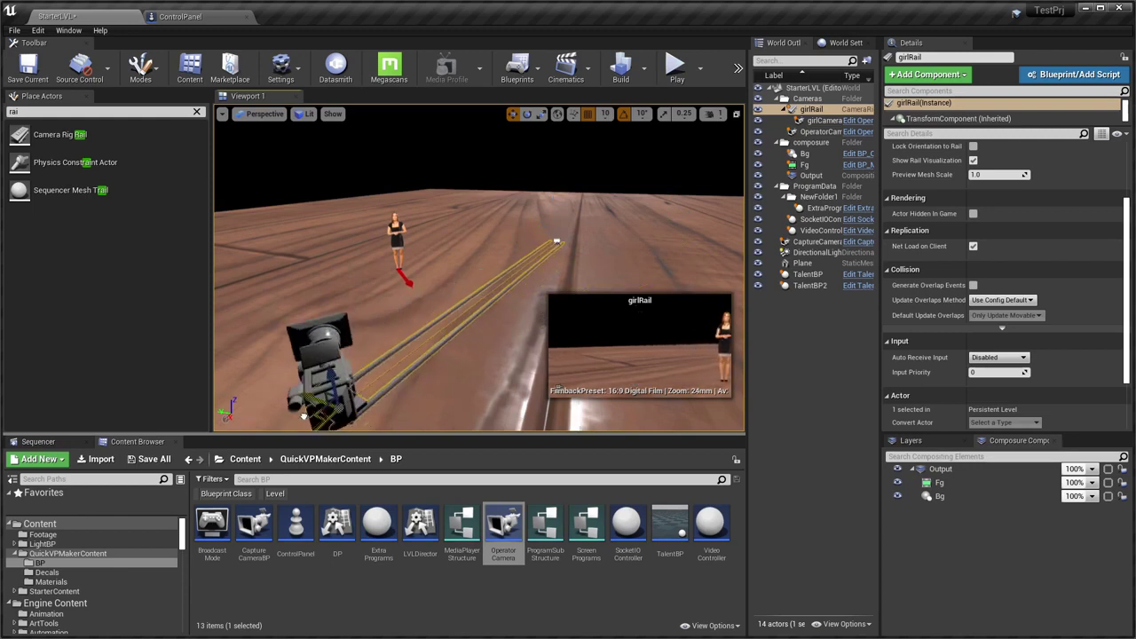
{"action": "left_click", "coordinate": [559, 239]}
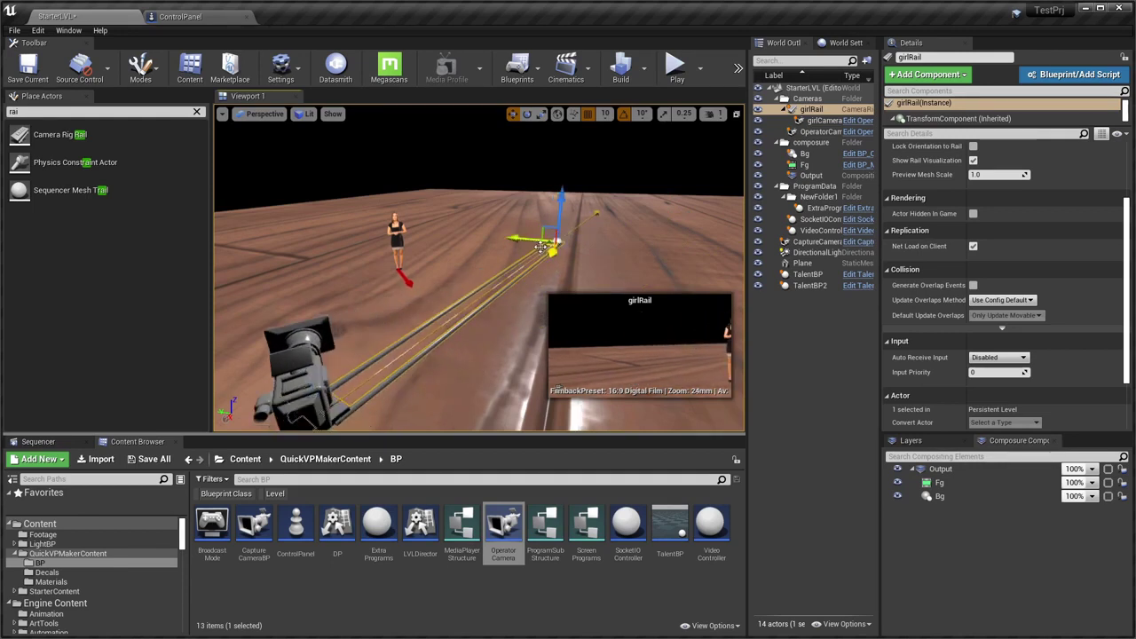
{"action": "mouse_move", "coordinate": [540, 247]}
{"action": "left_mouse_down"}
{"action": "mouse_move", "coordinate": [415, 355]}
{"action": "mouse_move", "coordinate": [524, 241]}
{"action": "left_mouse_up"}
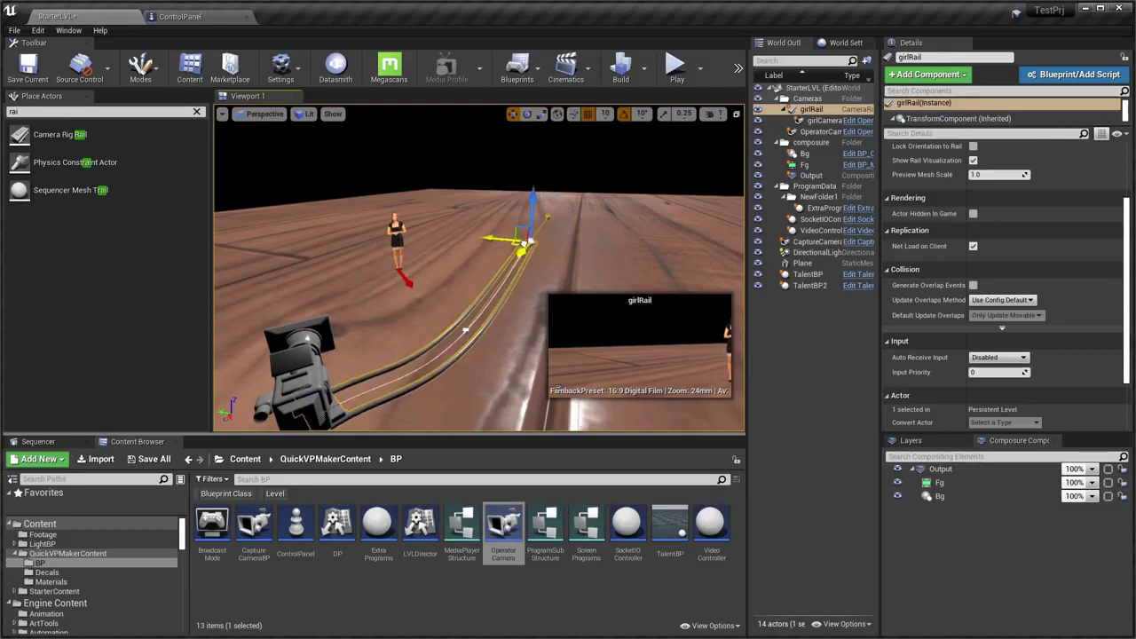
{"action": "mouse_move", "coordinate": [547, 213]}
{"action": "left_mouse_down"}
{"action": "mouse_move", "coordinate": [522, 216]}
{"action": "mouse_move", "coordinate": [525, 232]}
{"action": "left_mouse_up"}
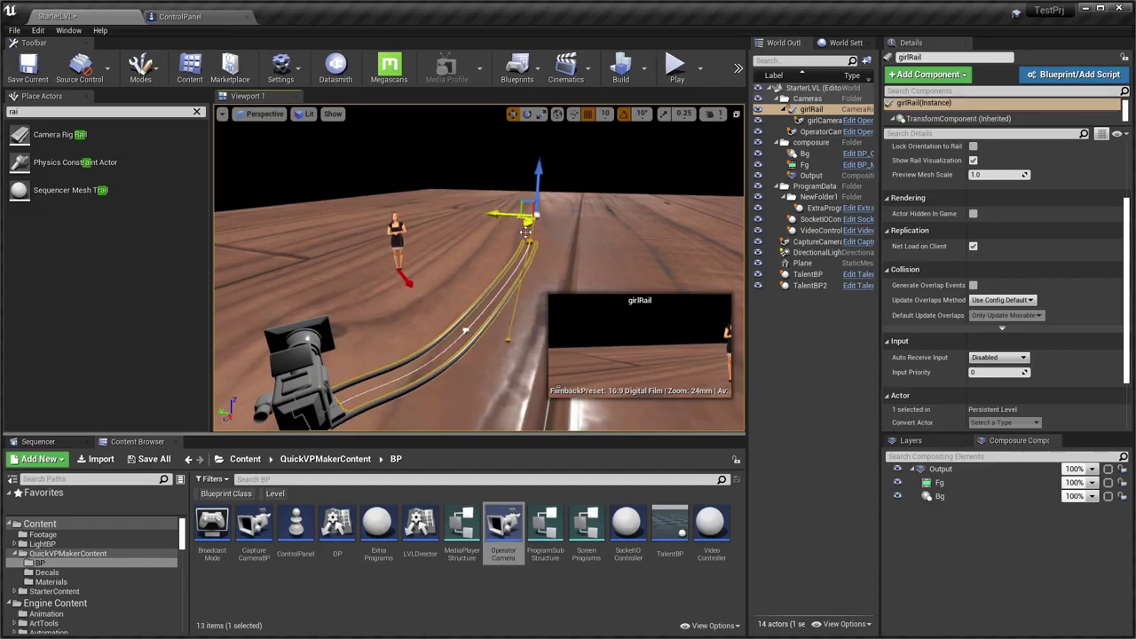
{"action": "left_click", "coordinate": [465, 330]}
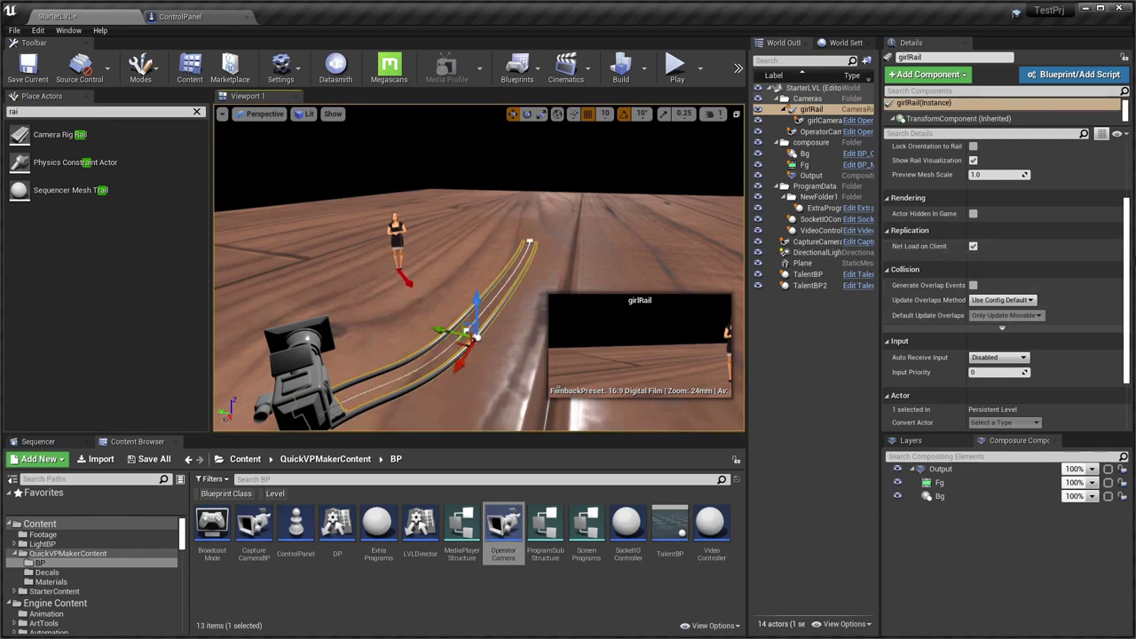
{"action": "scroll", "coordinate": [1048, 286], "scroll_direction": "up", "scroll_amount": 3}
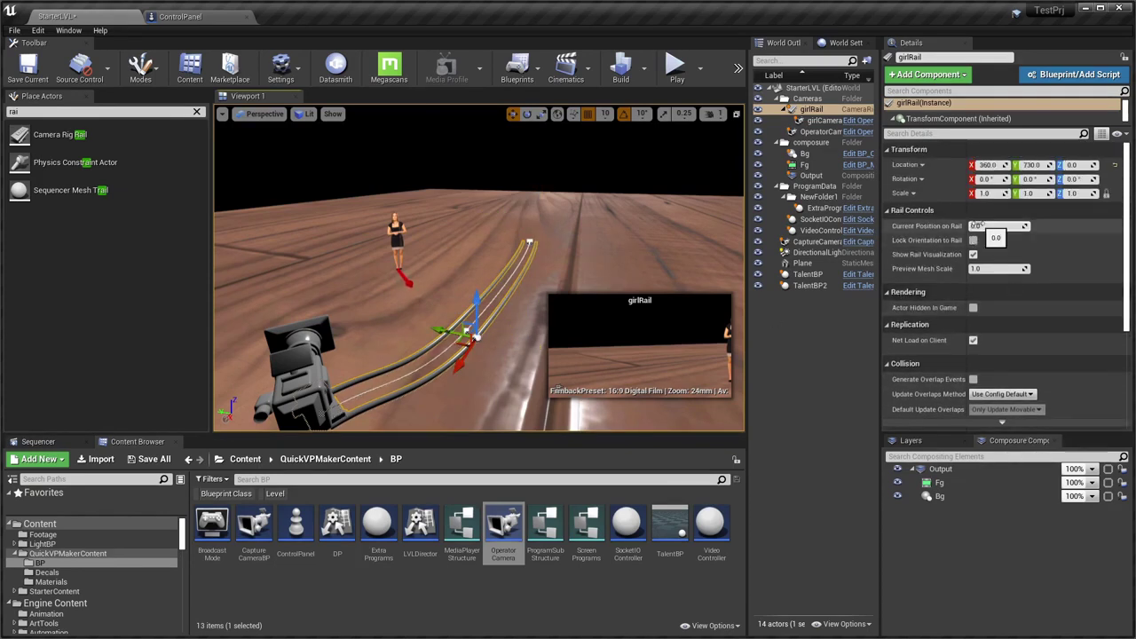
Turn on girlCamera's look-at tracking of the talent and nudge its tracking offset height
{"action": "mouse_move", "coordinate": [981, 226]}
{"action": "left_mouse_down"}
{"action": "mouse_move", "coordinate": [996, 226]}
{"action": "mouse_move", "coordinate": [982, 226]}
{"action": "left_mouse_up"}
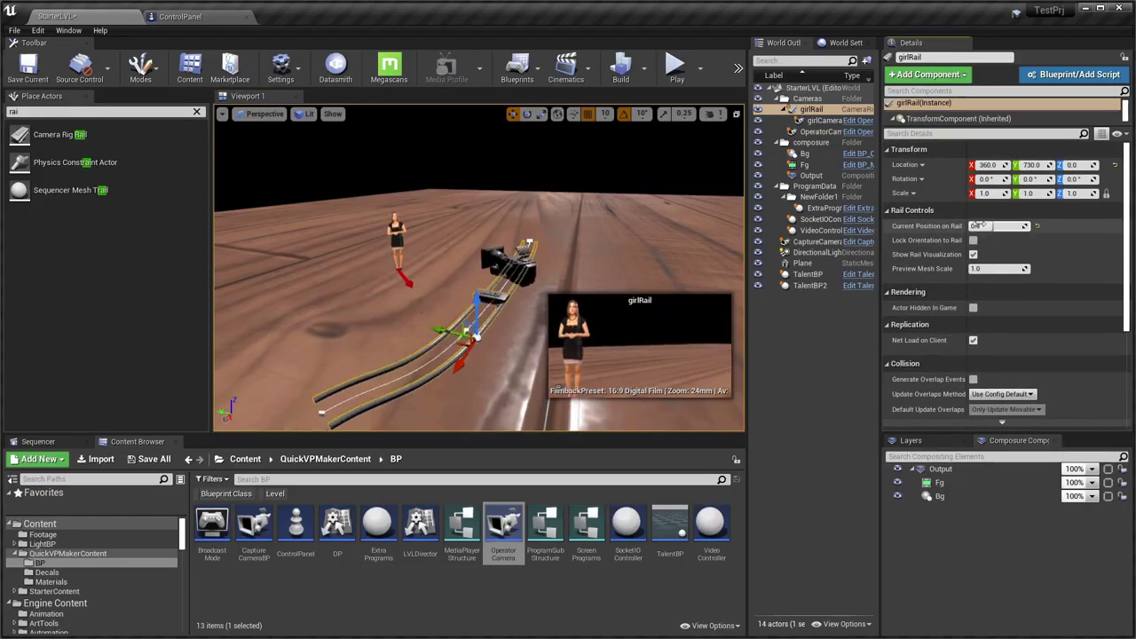
{"action": "left_click", "coordinate": [395, 240]}
{"action": "left_click", "coordinate": [506, 262]}
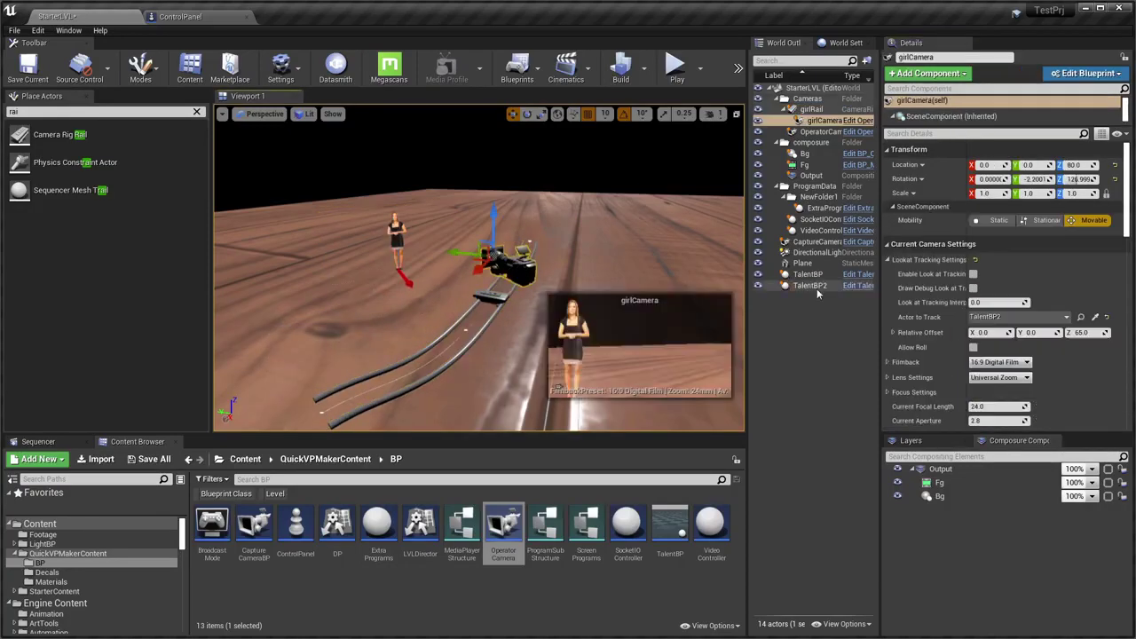
{"action": "left_click", "coordinate": [973, 275]}
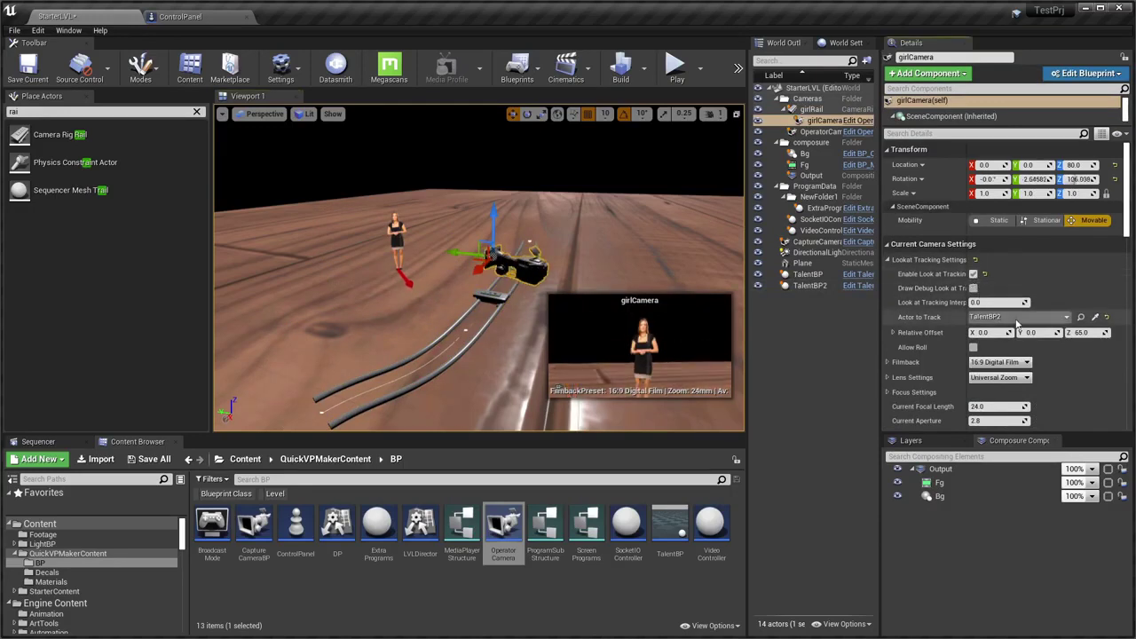
{"action": "left_click_drag", "start_coordinate": [1078, 332], "coordinate": [1071, 332]}
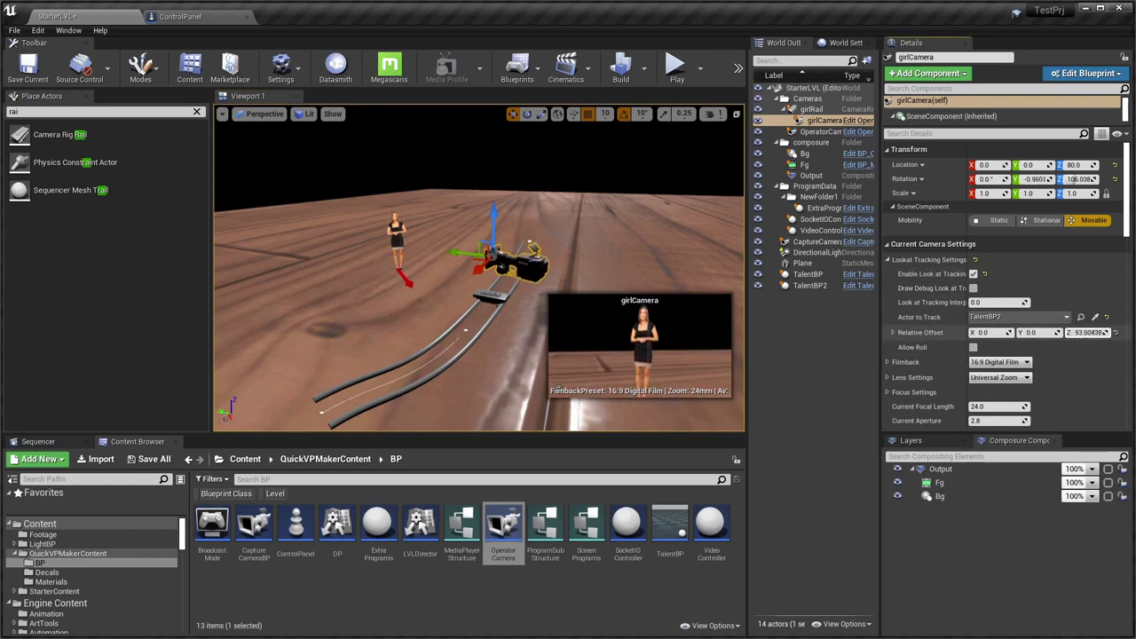
{"action": "scroll", "coordinate": [940, 372], "scroll_direction": "down", "scroll_amount": 2}
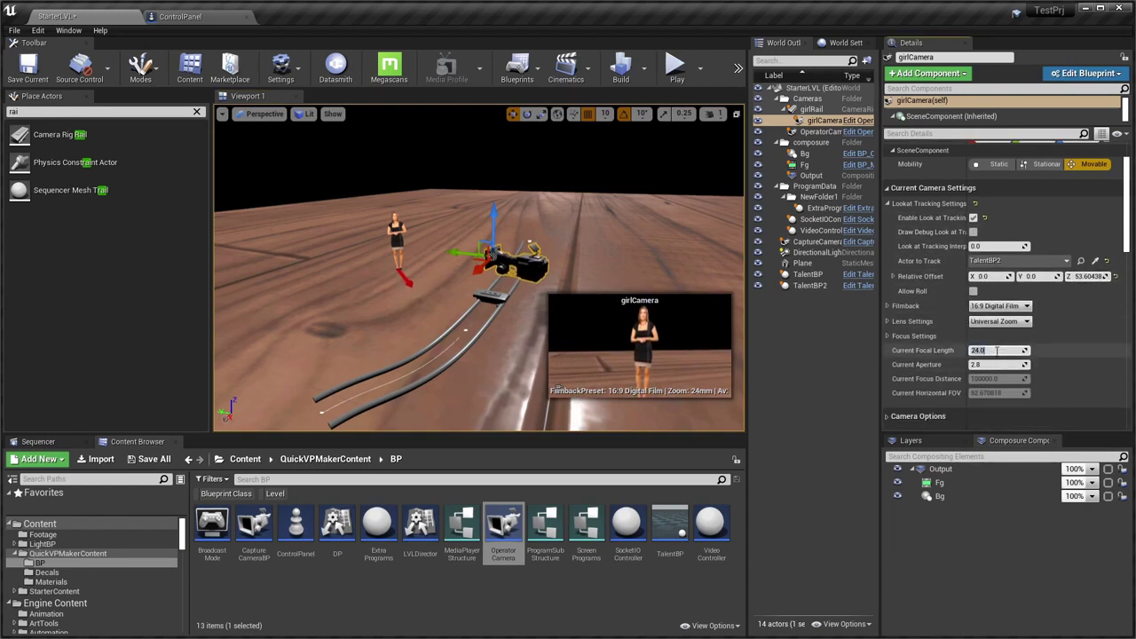
{"action": "left_click", "coordinate": [996, 351]}
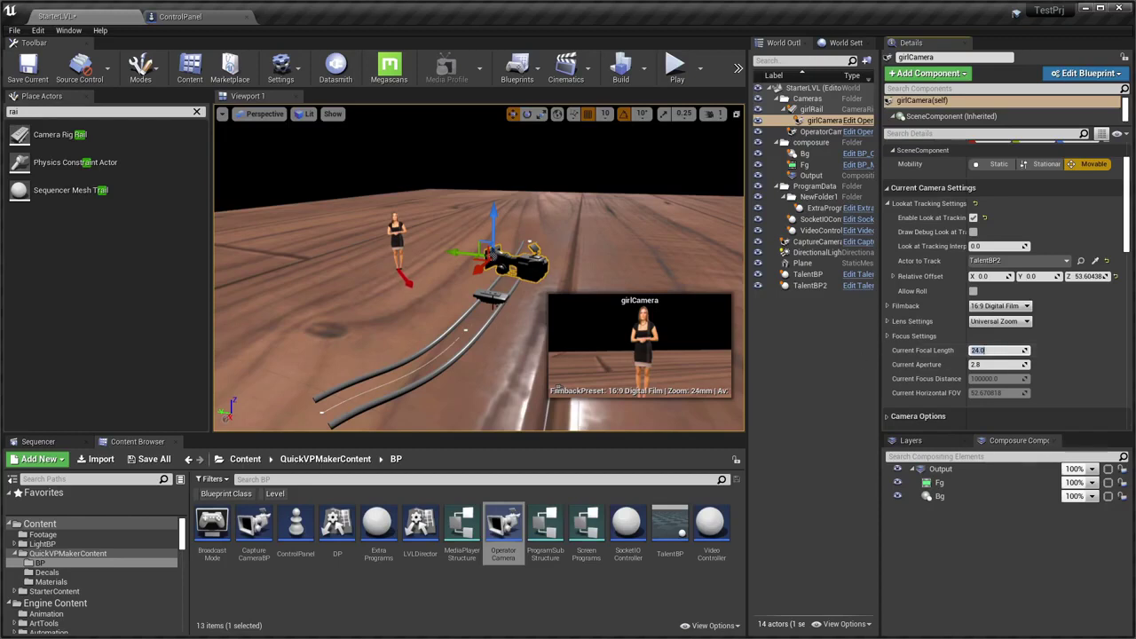
Set girlRail's Current Position on Rail to about 0.295
{"action": "left_click", "coordinate": [464, 330]}
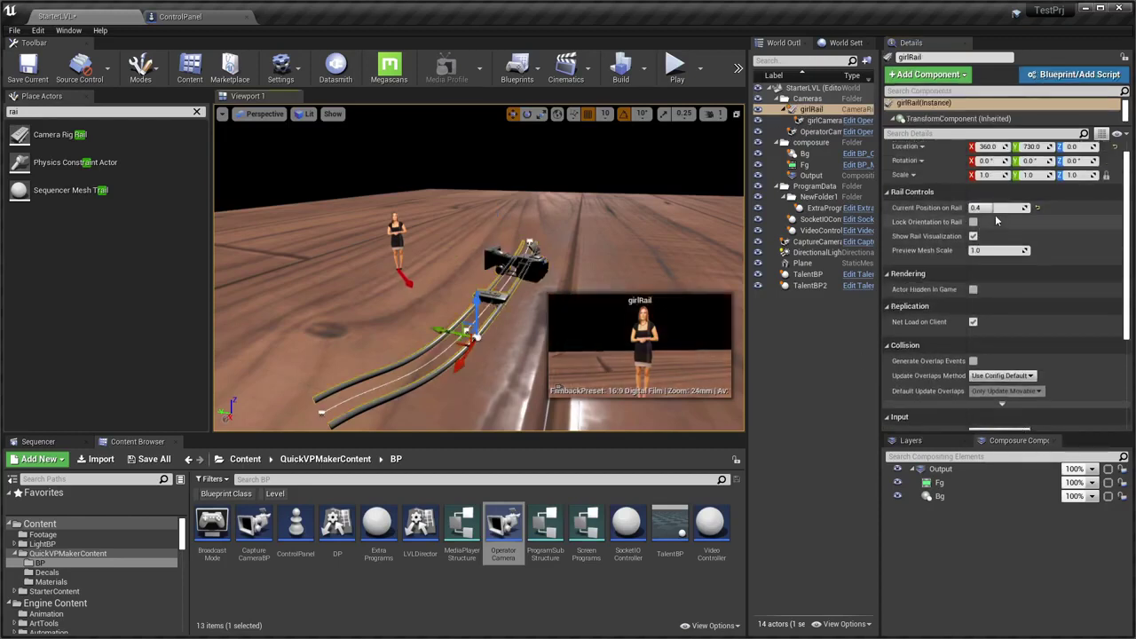
{"action": "mouse_move", "coordinate": [997, 207]}
{"action": "left_mouse_down"}
{"action": "mouse_move", "coordinate": [1038, 207]}
{"action": "mouse_move", "coordinate": [983, 208]}
{"action": "mouse_move", "coordinate": [1011, 208]}
{"action": "left_mouse_up"}
{"action": "left_click_drag", "start_coordinate": [994, 208], "coordinate": [987, 209]}
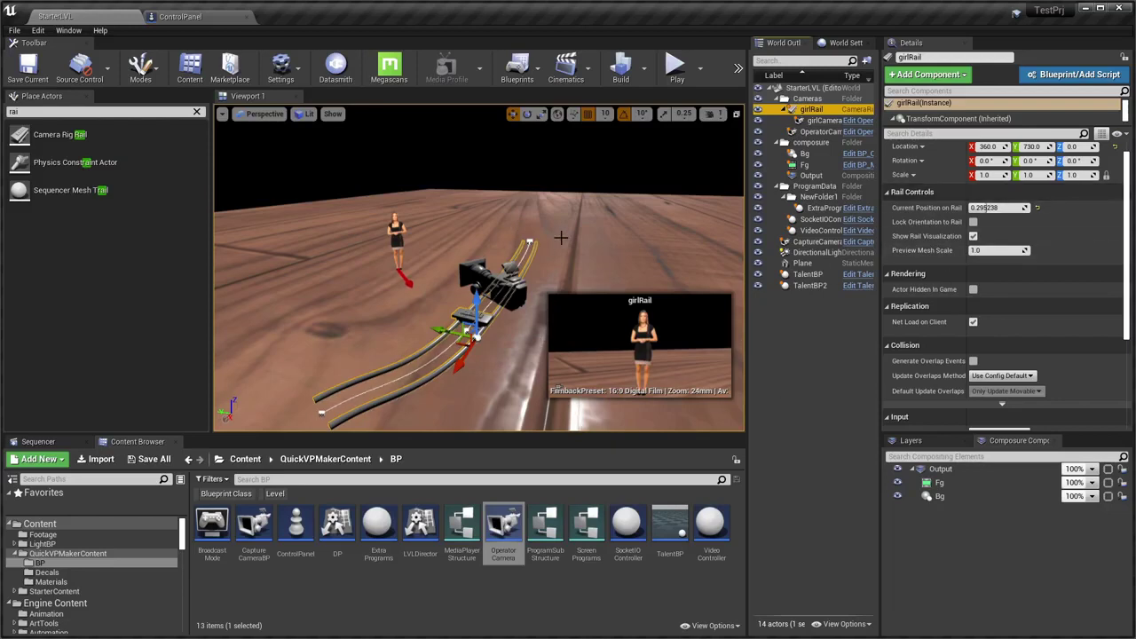
Add a level sequence named GirlSequence, saved in the Footage folder
{"action": "left_click", "coordinate": [568, 69]}
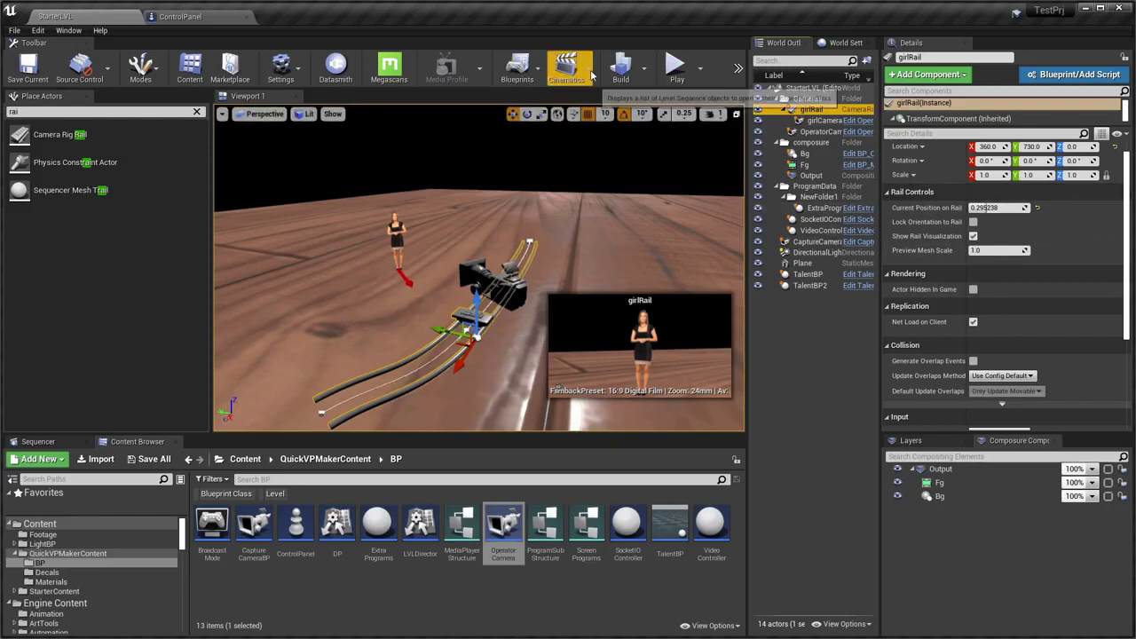
{"action": "left_click", "coordinate": [611, 103]}
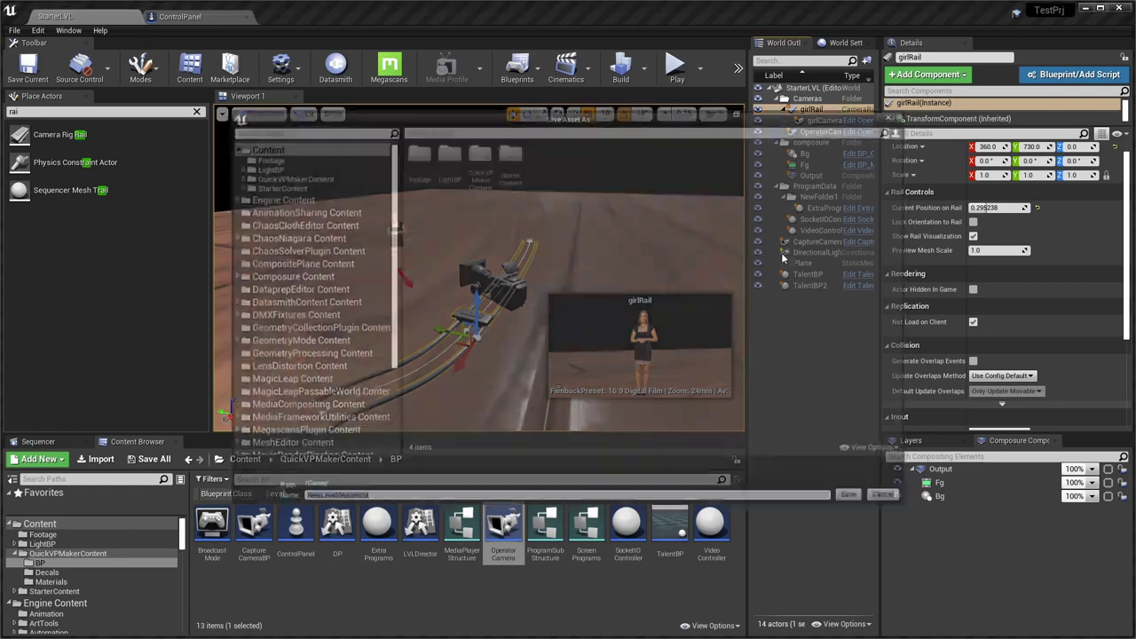
{"action": "left_click", "coordinate": [264, 157]}
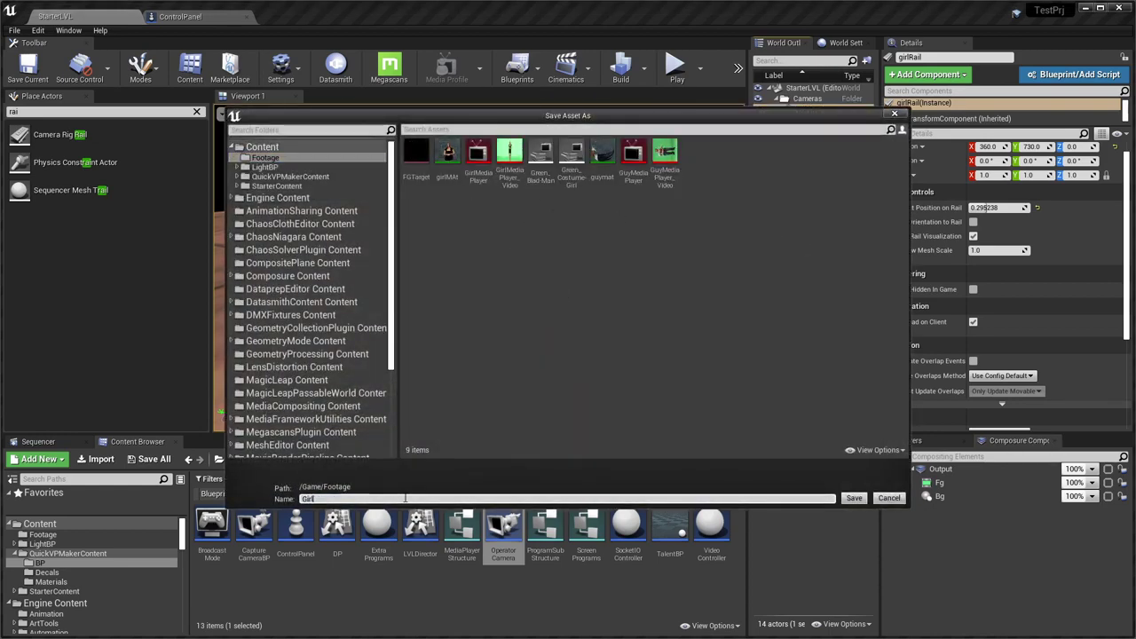
{"action": "key", "text": "Return"}
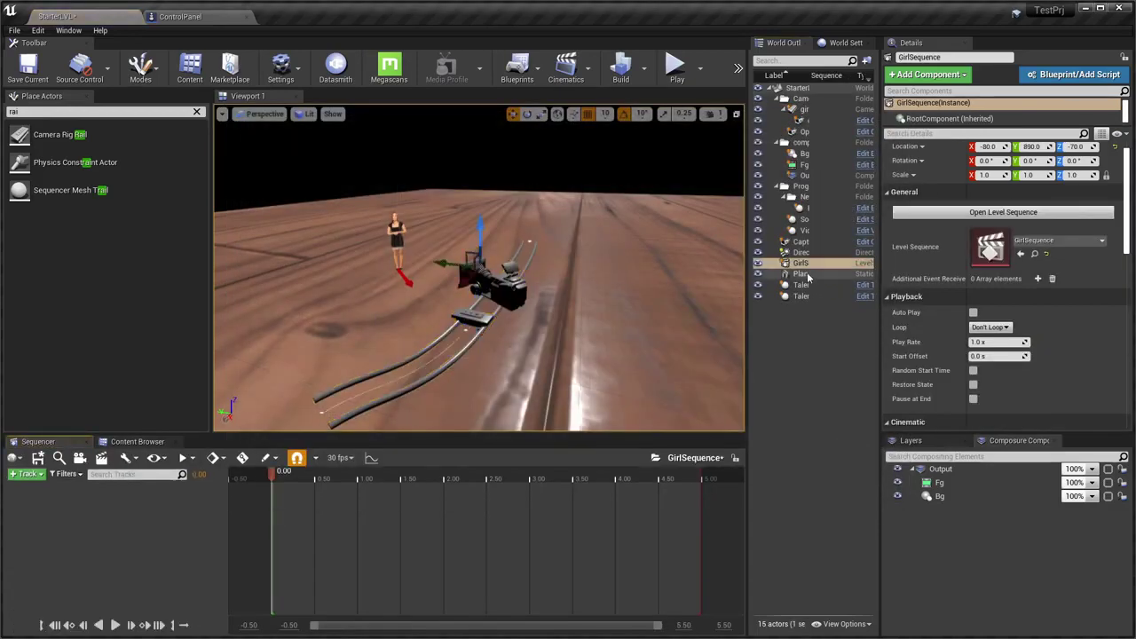
Move GirlSequence into a new 'sequences' folder under Cameras in the World Outliner
{"action": "left_click_drag", "start_coordinate": [809, 273], "coordinate": [804, 109]}
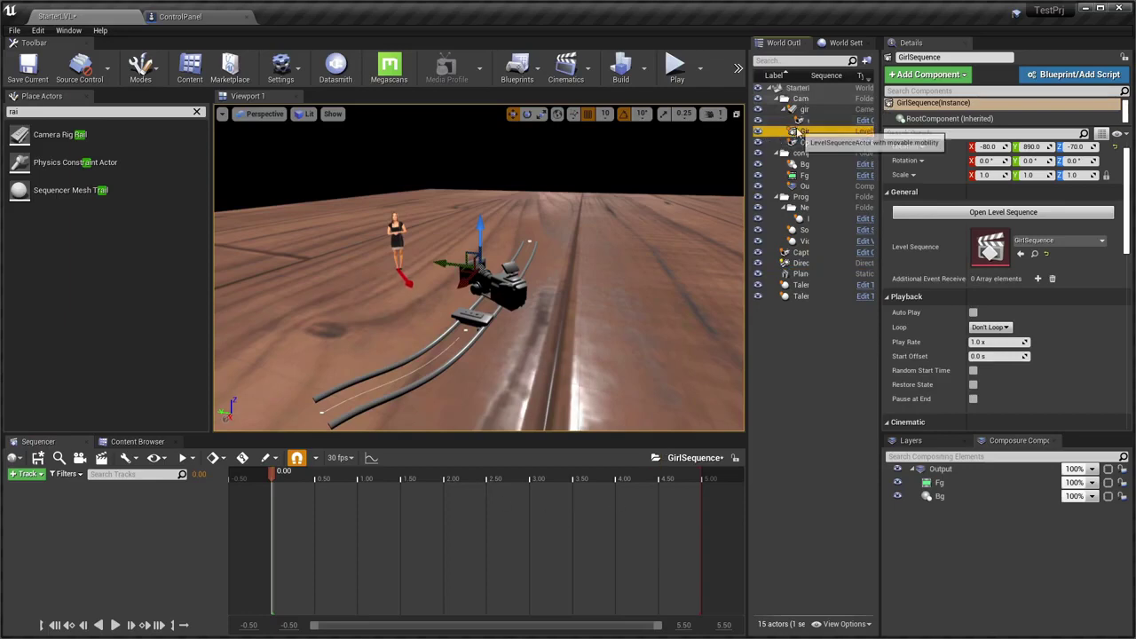
{"action": "right_click", "coordinate": [797, 132]}
{"action": "mouse_move", "coordinate": [865, 487]}
{"action": "left_click", "coordinate": [993, 485]}
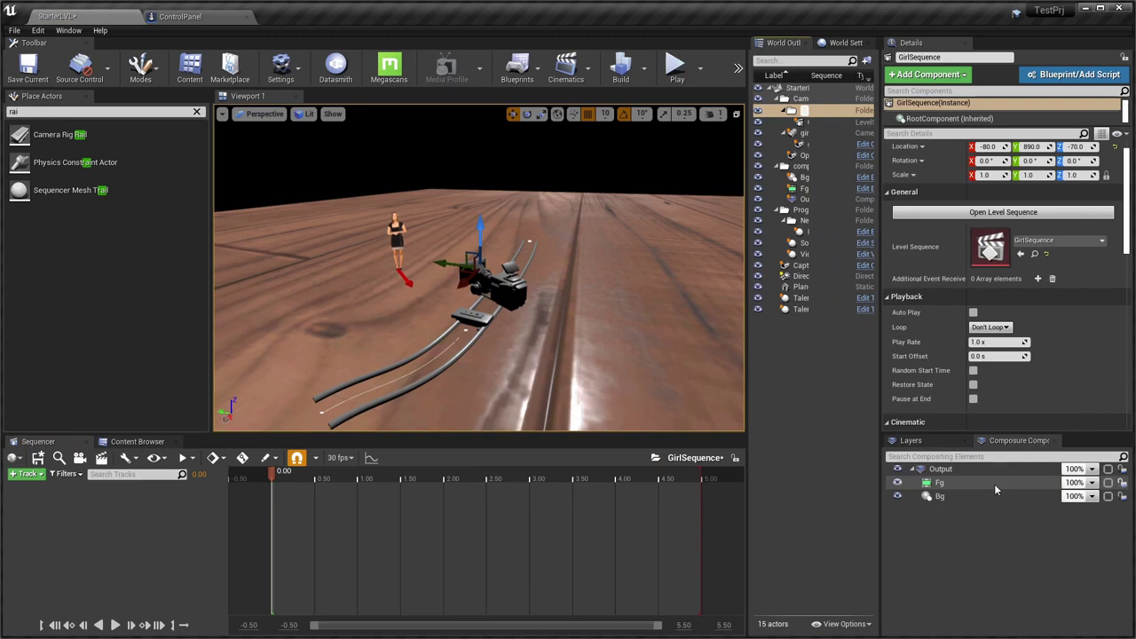
{"action": "key", "text": "Return"}
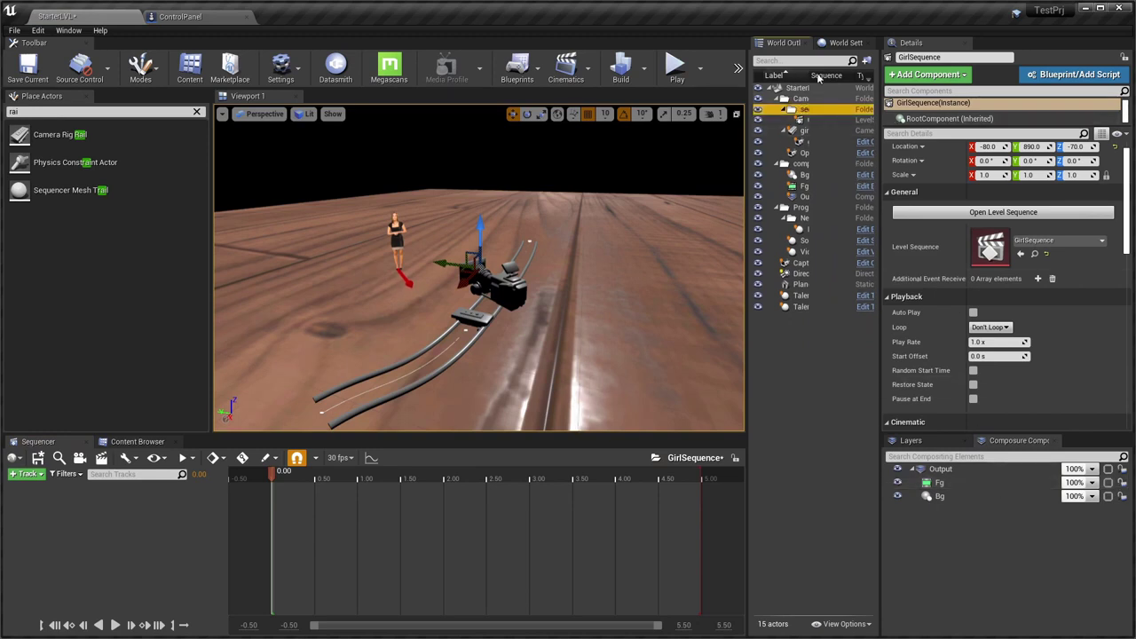
{"action": "left_click_drag", "start_coordinate": [809, 77], "coordinate": [847, 76]}
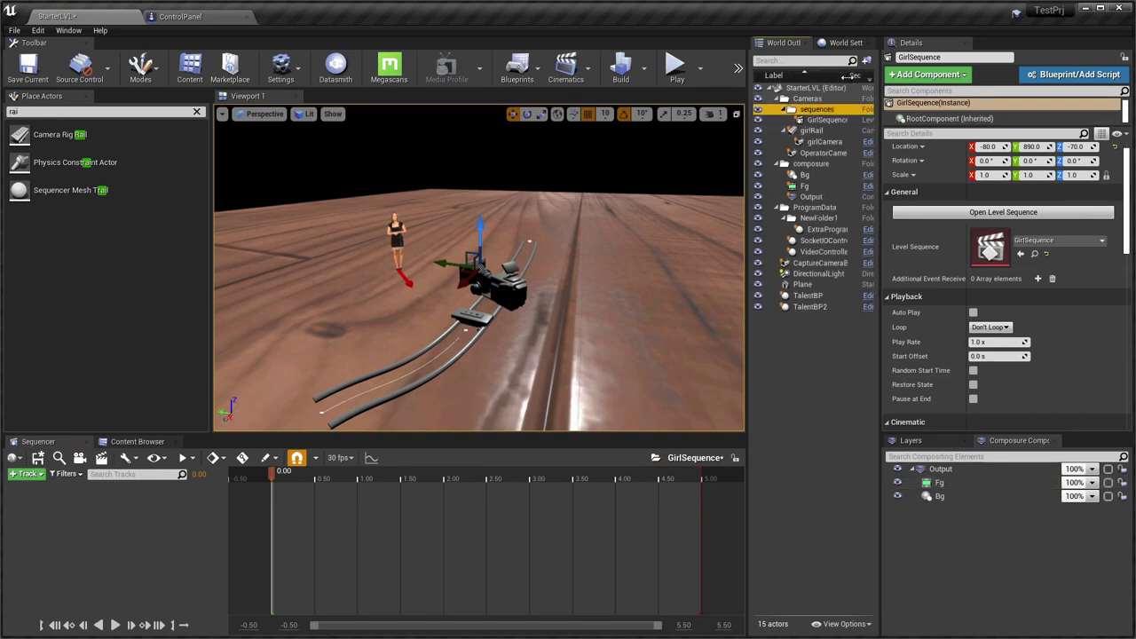
{"action": "left_click", "coordinate": [825, 120]}
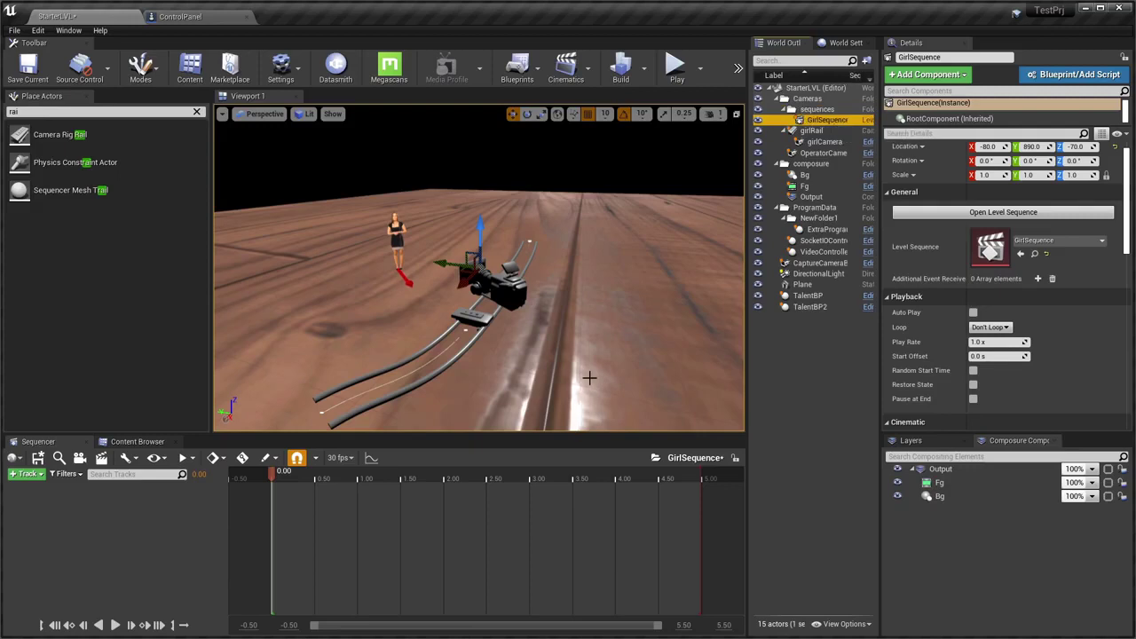
{"action": "left_click", "coordinate": [477, 319]}
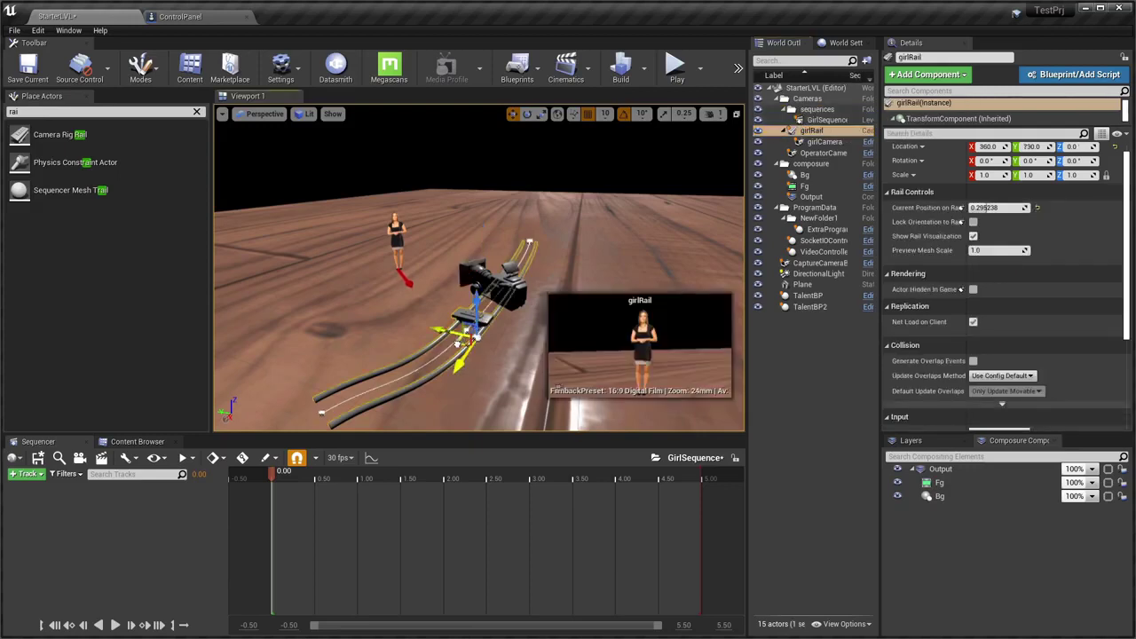
Set girlRail's Current Position on Rail to 0
{"action": "type", "text": "0"}
{"action": "key", "text": "Return"}
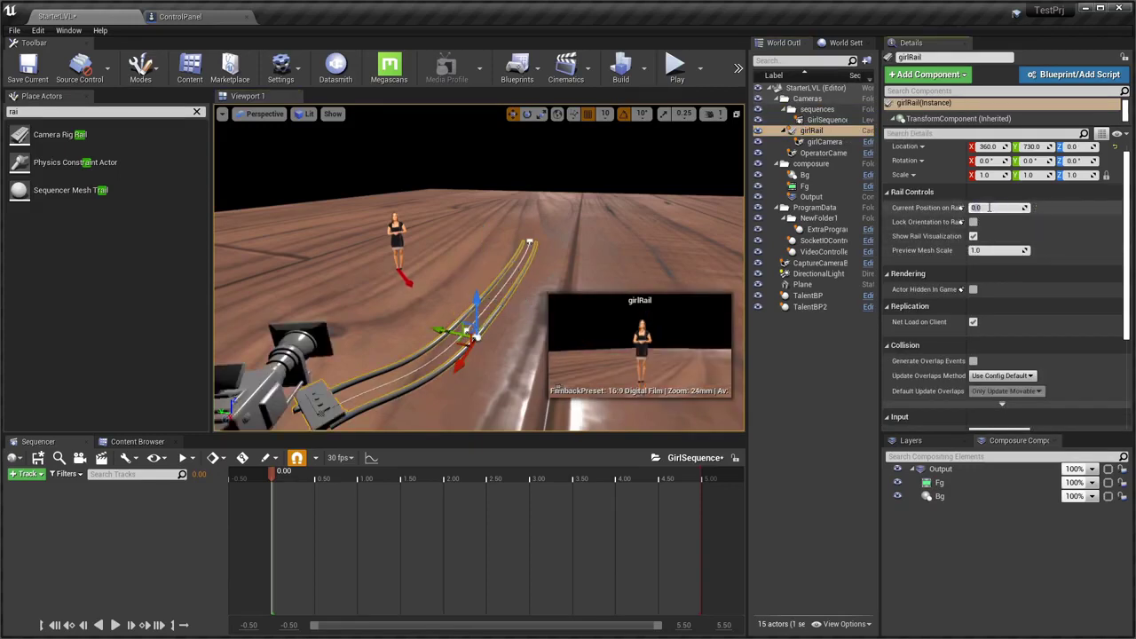
{"action": "left_click", "coordinate": [266, 114]}
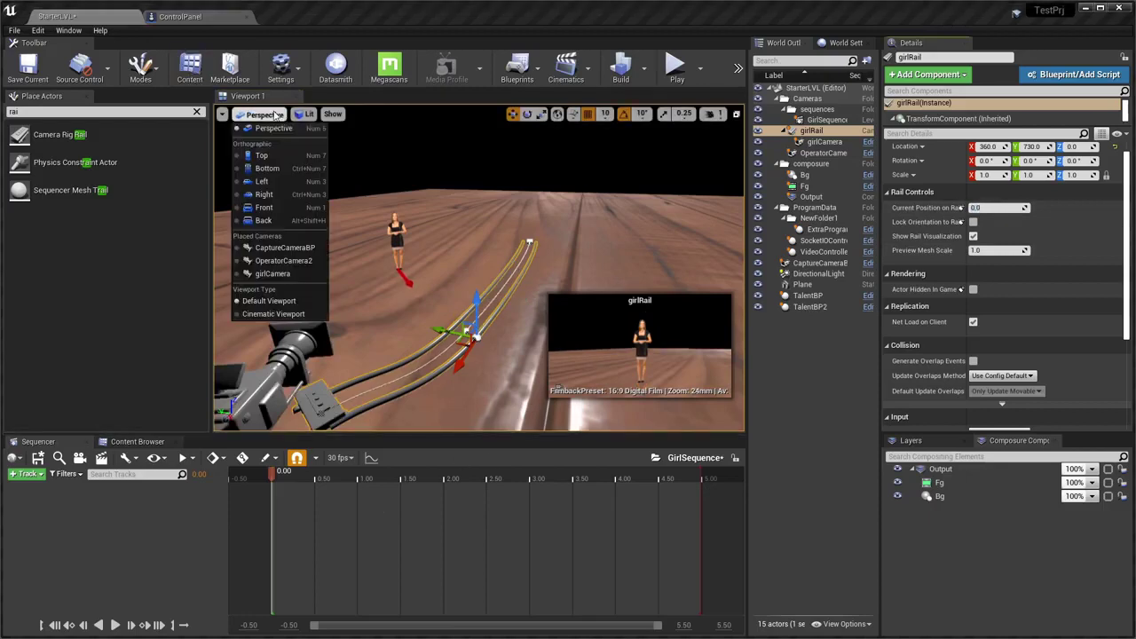
{"action": "left_click", "coordinate": [367, 440]}
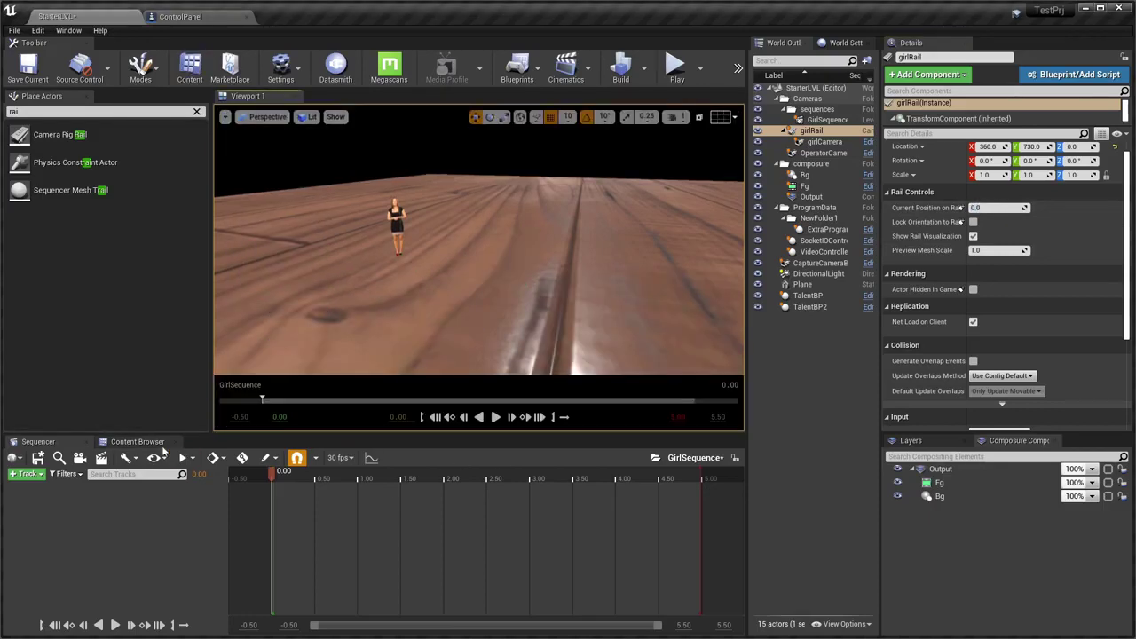
Change GirlSequence's playback end time from 5.00 to 25
{"action": "left_click", "coordinate": [680, 417]}
{"action": "key", "text": "BackSpace"}
{"action": "type", "text": "25"}
{"action": "key", "text": "Return"}
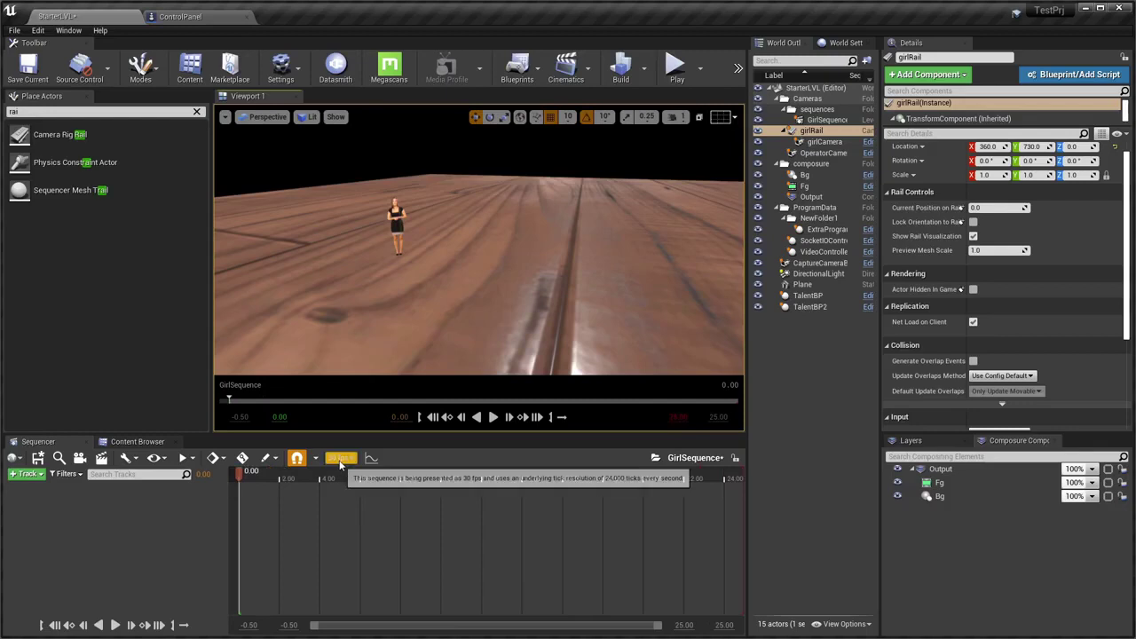
{"action": "left_click", "coordinate": [338, 458]}
{"action": "mouse_move", "coordinate": [387, 412]}
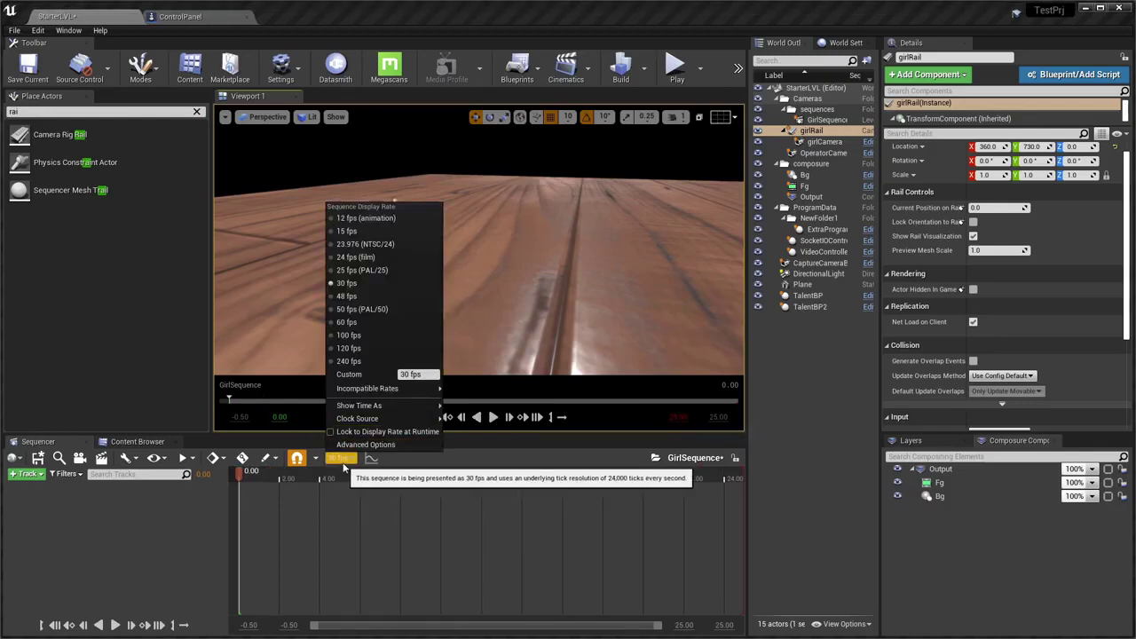
{"action": "mouse_move", "coordinate": [431, 407]}
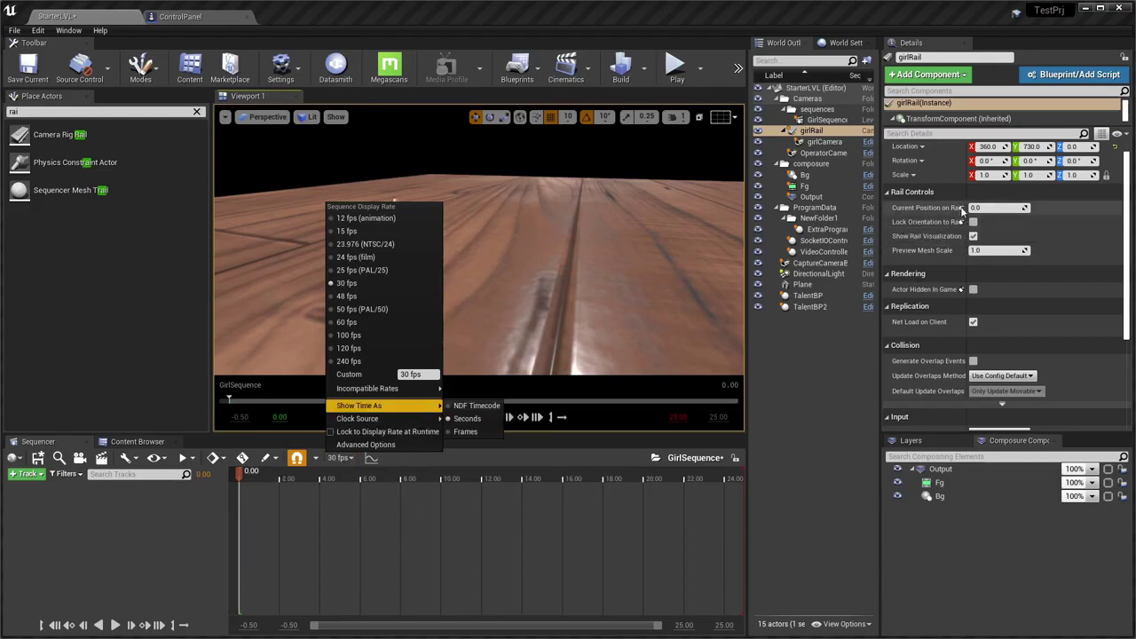
{"action": "key", "text": "Escape"}
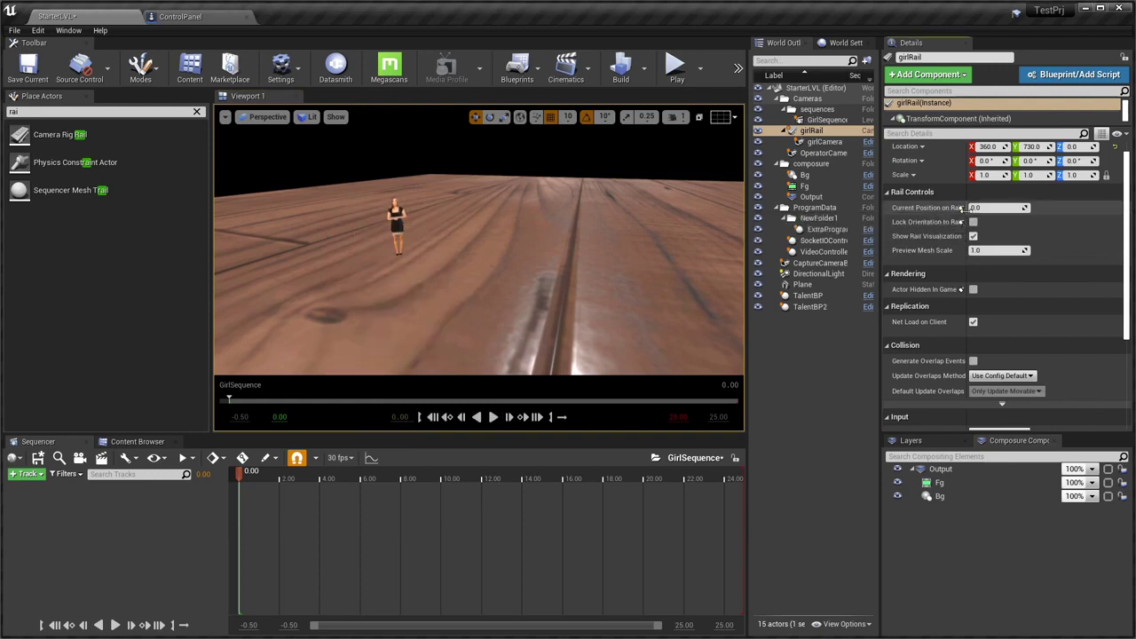
{"action": "left_click_drag", "start_coordinate": [963, 209], "coordinate": [977, 209]}
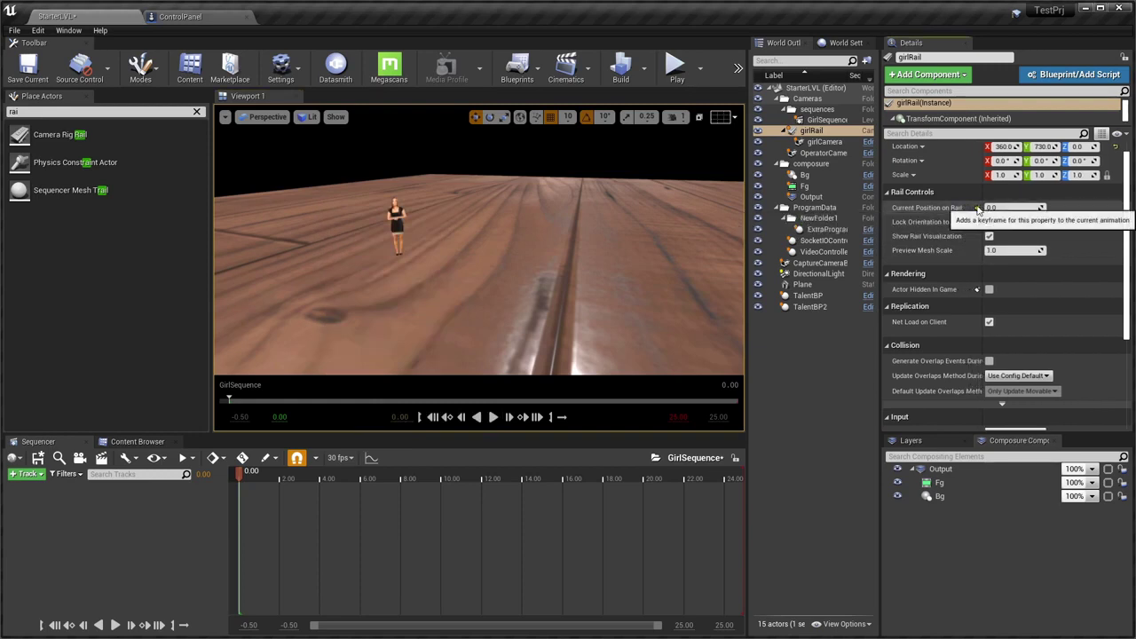
Keyframe girlRail's rail position at the sequence start and at 1.0 at the sequence end
{"action": "left_click", "coordinate": [977, 209]}
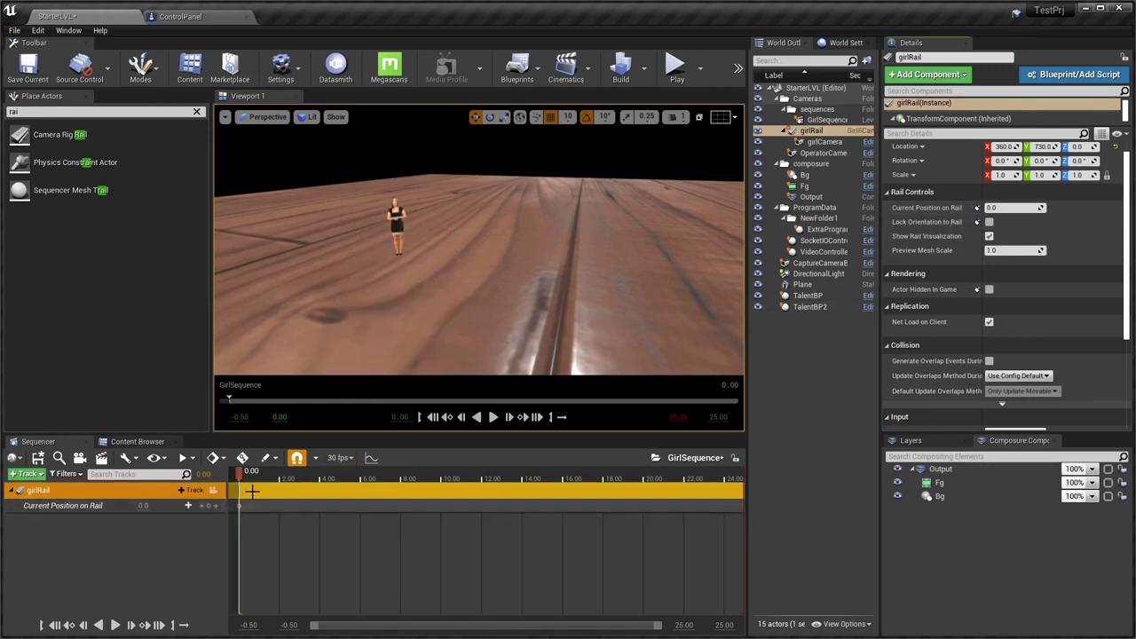
{"action": "left_click", "coordinate": [213, 490]}
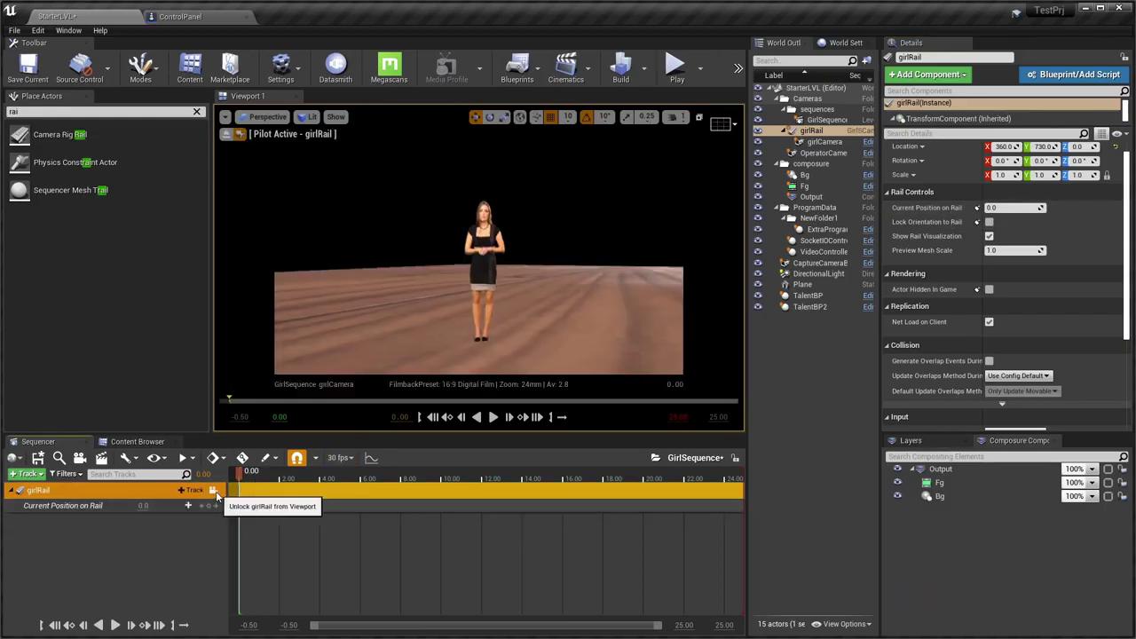
{"action": "left_click_drag", "start_coordinate": [318, 477], "coordinate": [744, 477]}
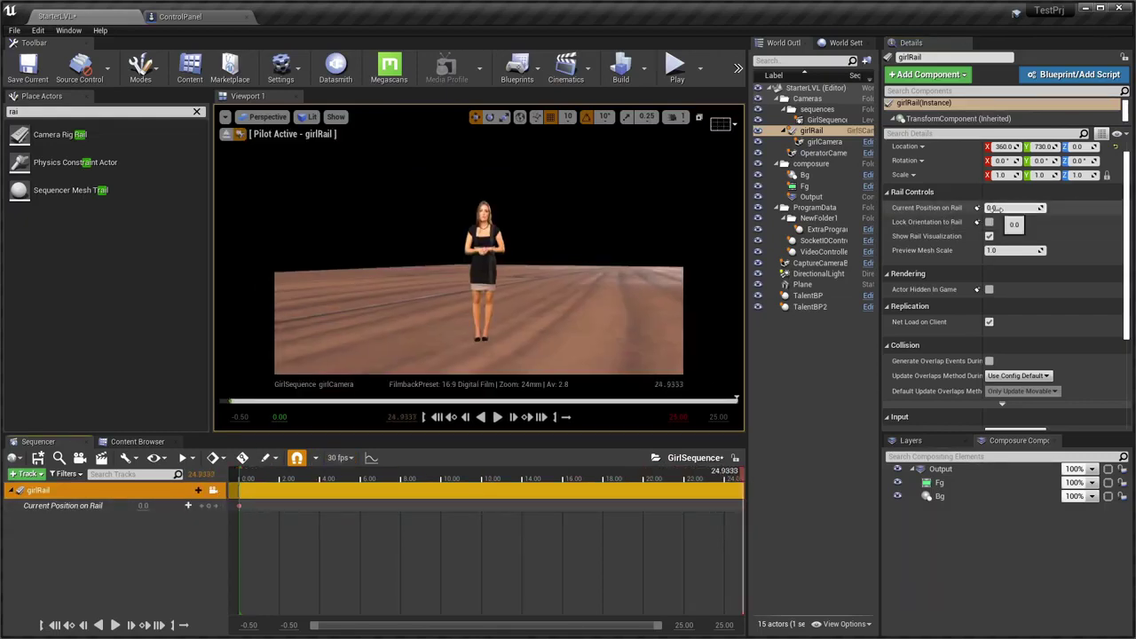
{"action": "left_click_drag", "start_coordinate": [1011, 208], "coordinate": [1065, 207]}
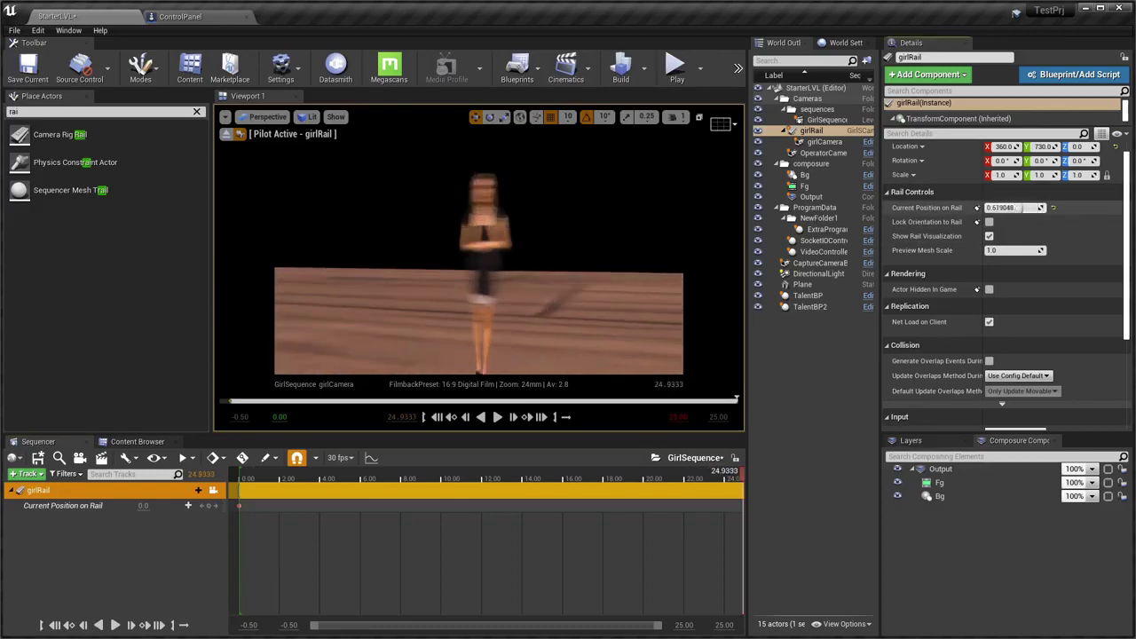
{"action": "left_click_drag", "start_coordinate": [1011, 208], "coordinate": [989, 221]}
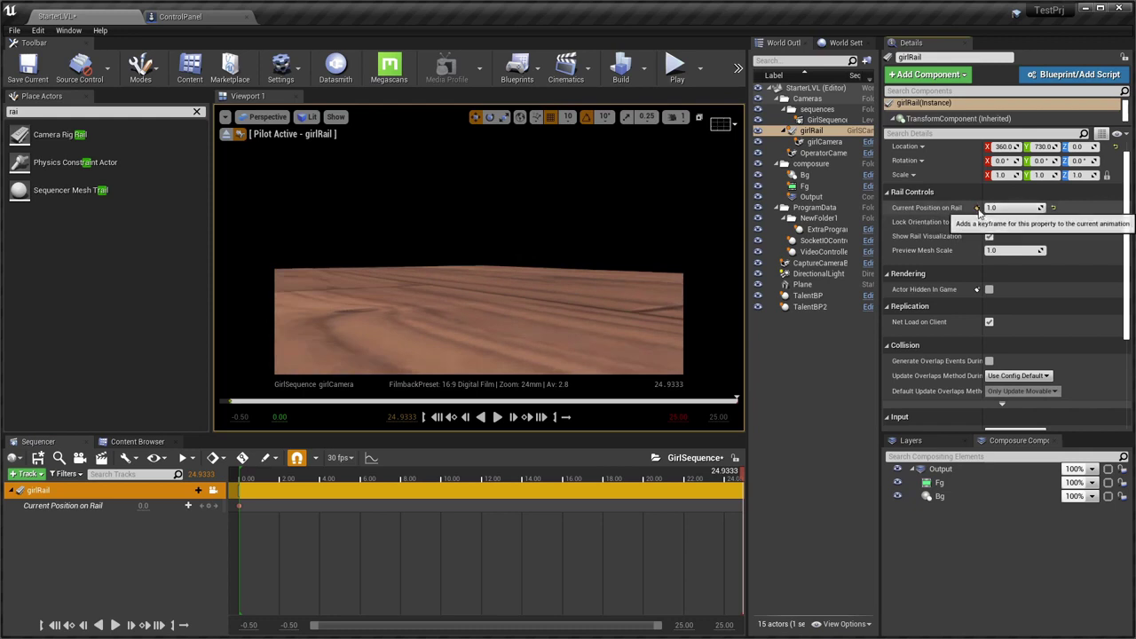
{"action": "left_click", "coordinate": [977, 210]}
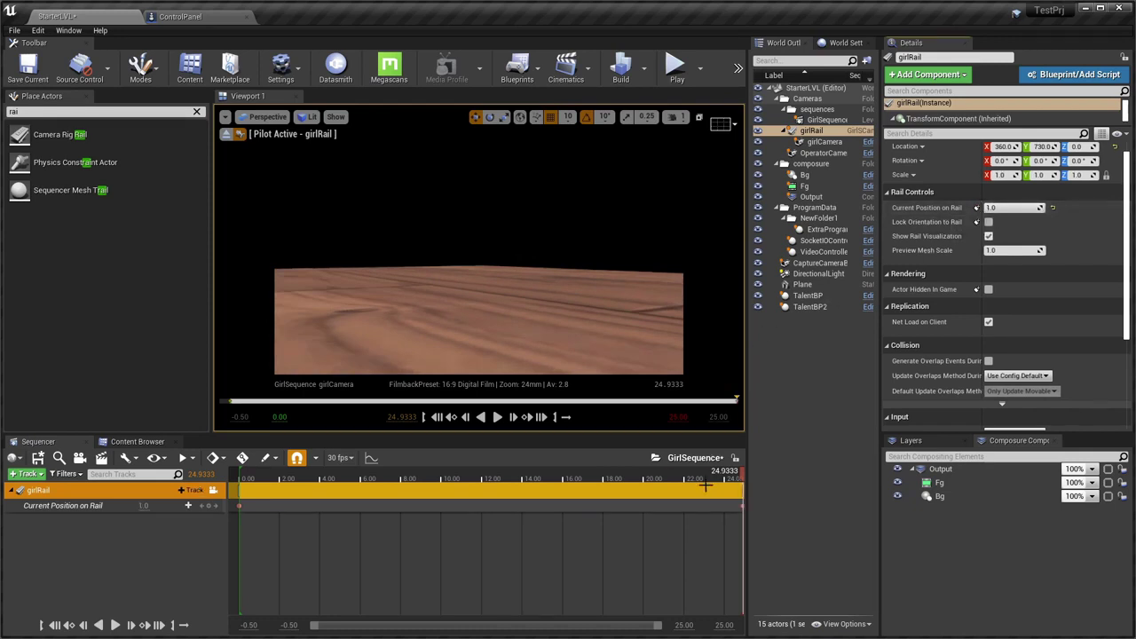
{"action": "left_click_drag", "start_coordinate": [320, 476], "coordinate": [242, 519]}
Play the sequence to preview the camera move, then stop piloting back to the perspective view
{"action": "key", "text": "space"}
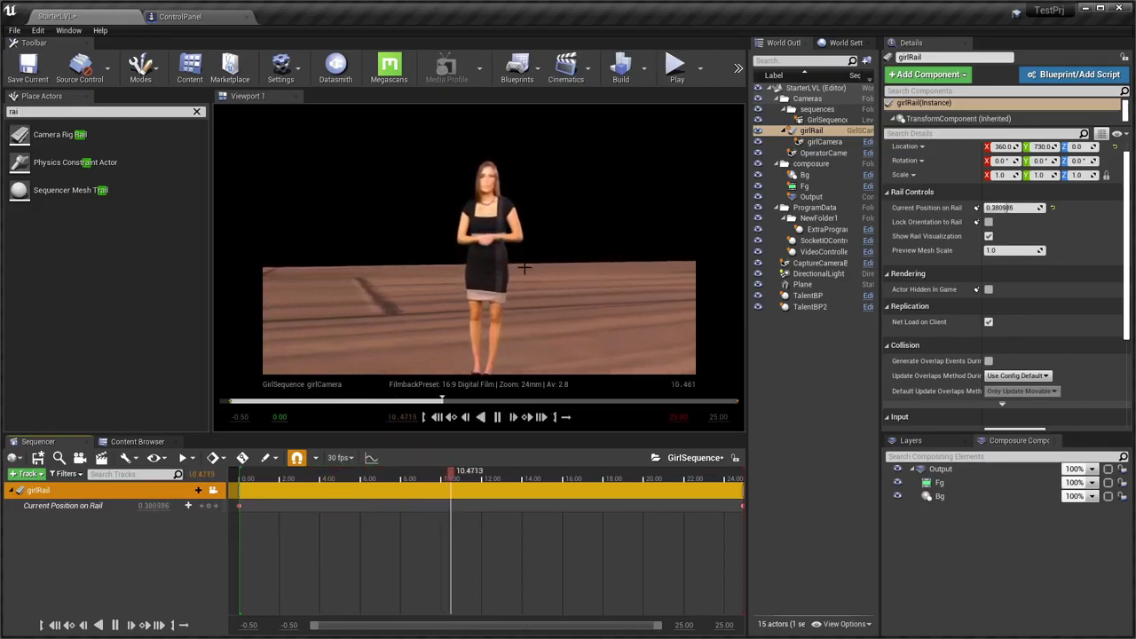
{"action": "key", "text": "space"}
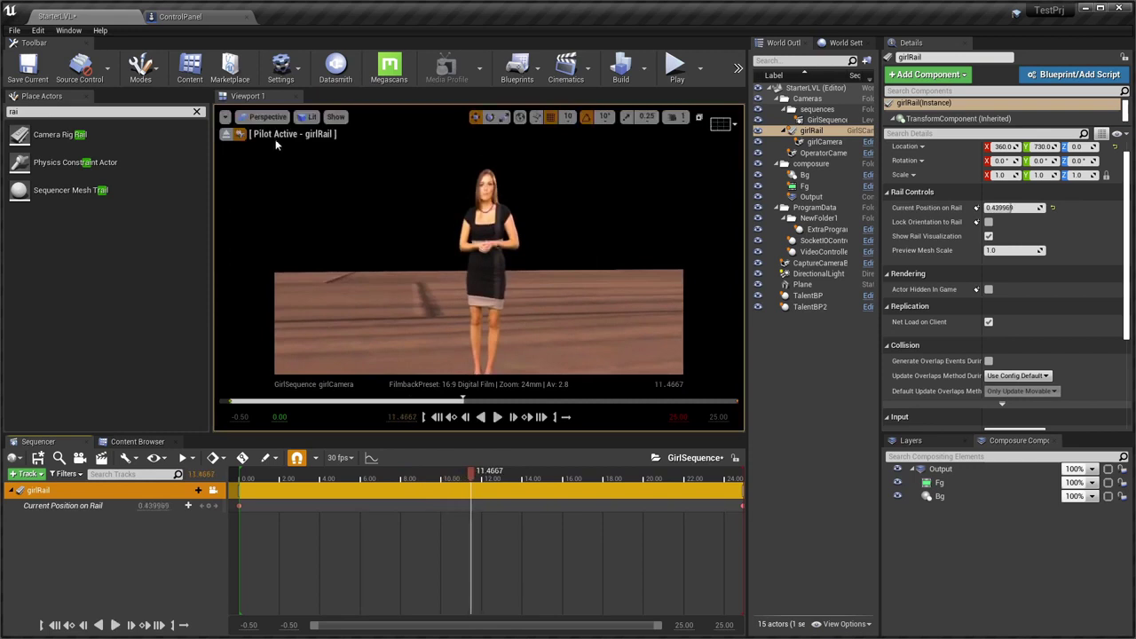
{"action": "left_click", "coordinate": [137, 442]}
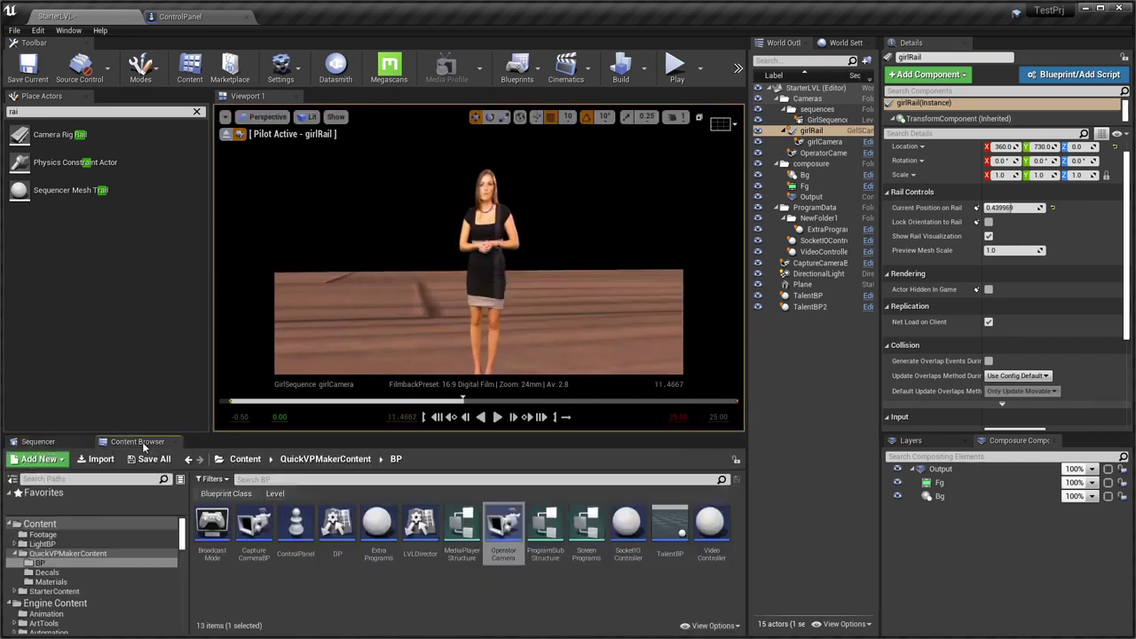
{"action": "left_click", "coordinate": [258, 117]}
{"action": "left_click", "coordinate": [267, 302]}
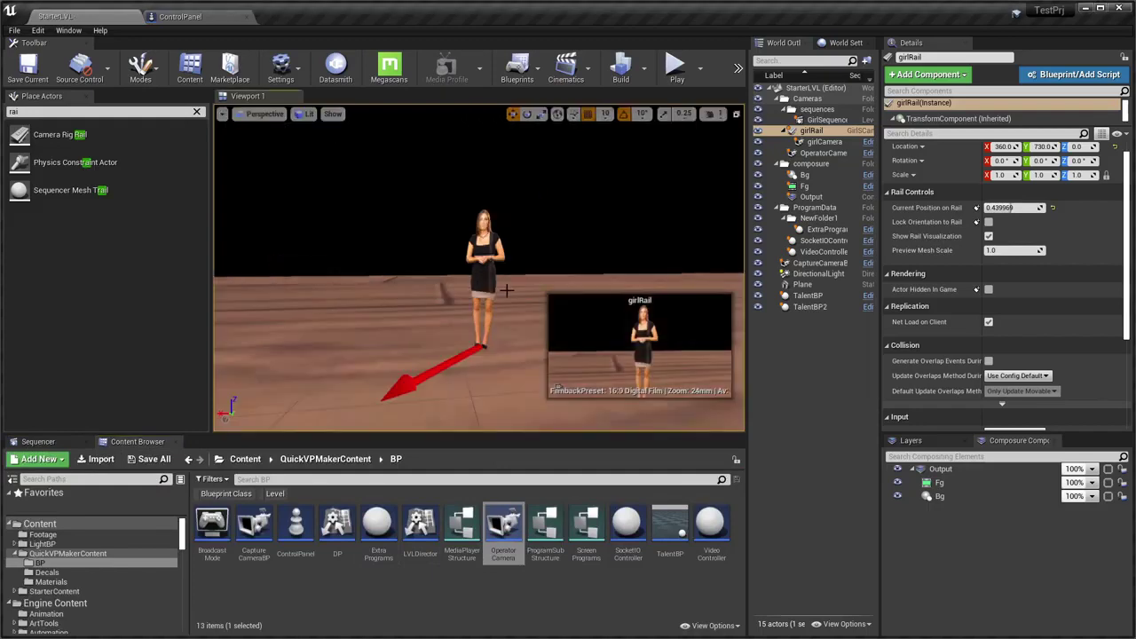
Move girlRail to about 640, 700 and rotate it around its vertical axis
{"action": "right_click_drag", "start_coordinate": [505, 290], "coordinate": [505, 290]}
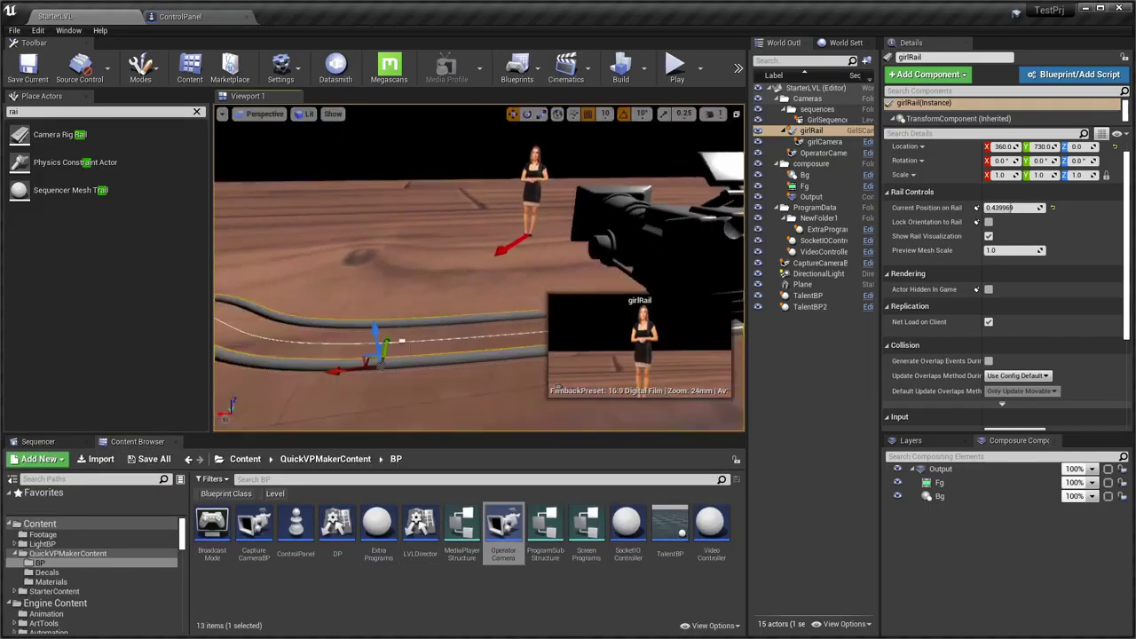
{"action": "right_click_drag", "start_coordinate": [523, 207], "coordinate": [524, 207]}
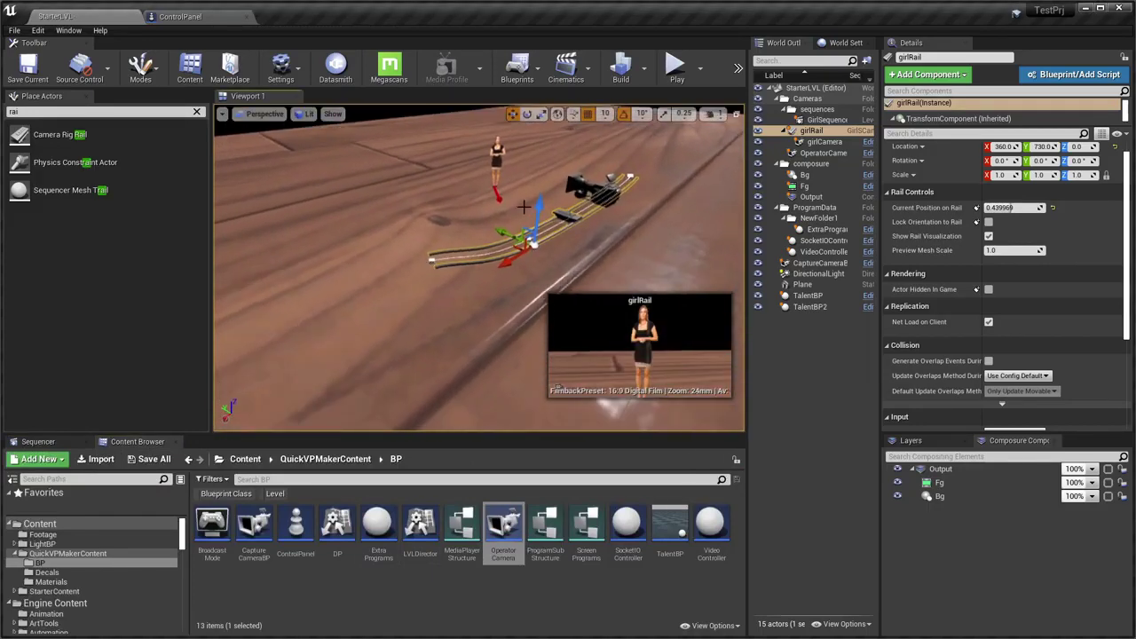
{"action": "left_click_drag", "start_coordinate": [519, 248], "coordinate": [404, 330]}
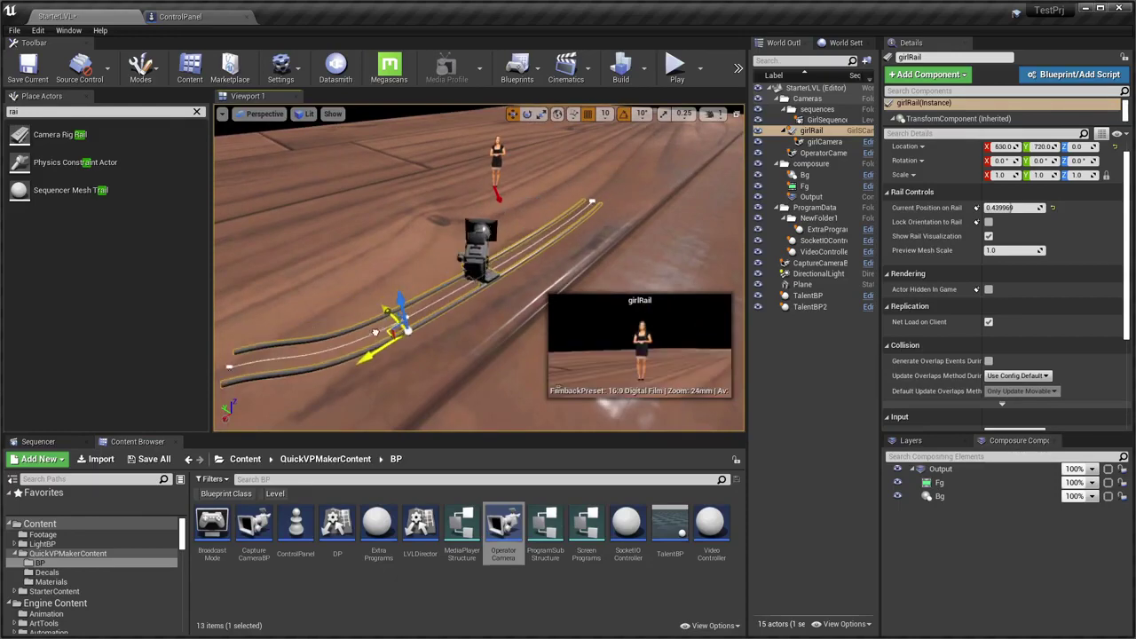
{"action": "key", "text": "e"}
{"action": "mouse_move", "coordinate": [410, 401]}
{"action": "left_mouse_down"}
{"action": "mouse_move", "coordinate": [340, 390]}
{"action": "mouse_move", "coordinate": [360, 399]}
{"action": "left_mouse_up"}
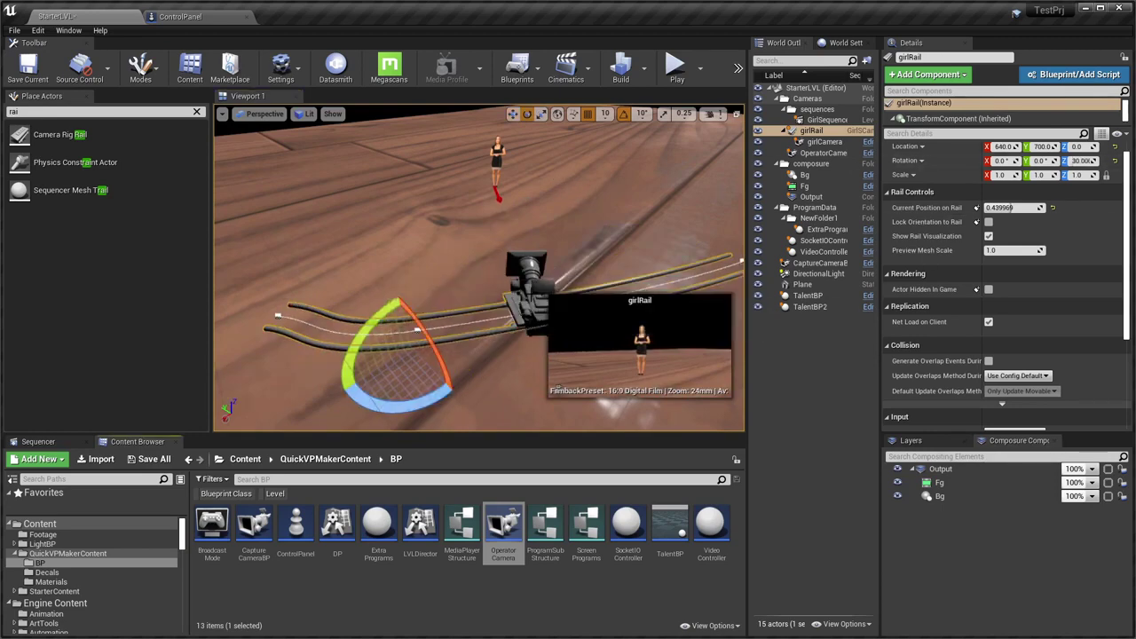
Set girlCamera's Sequence to Play to GirlSequence and start a play test with Alt+P
{"action": "left_click", "coordinate": [529, 268]}
{"action": "key", "text": "w"}
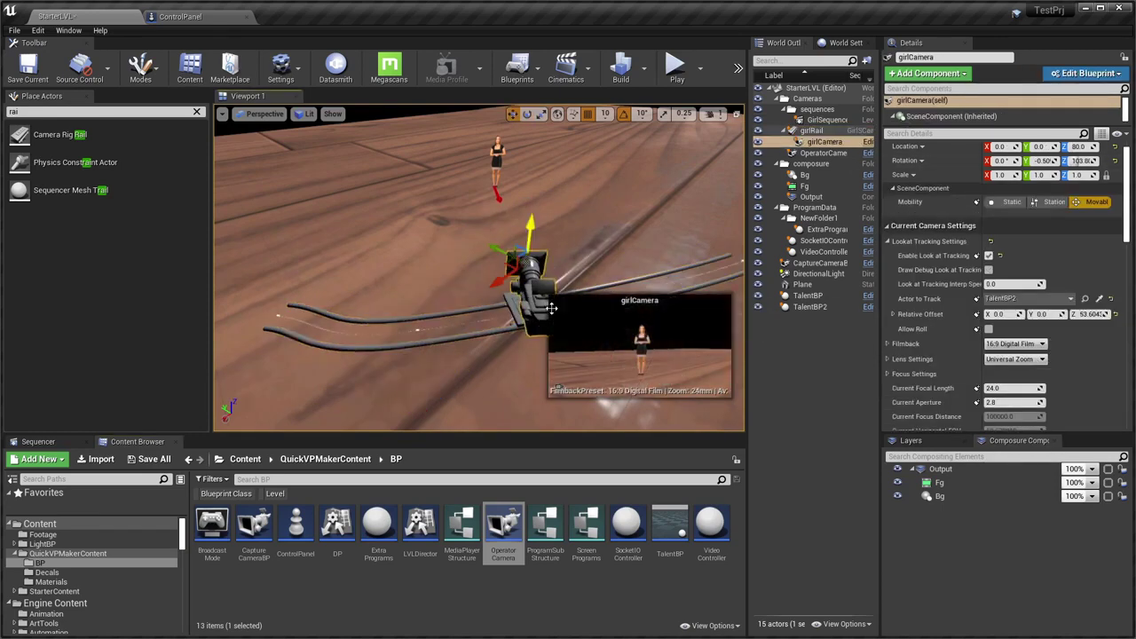
{"action": "right_click_drag", "start_coordinate": [529, 268], "coordinate": [497, 267]}
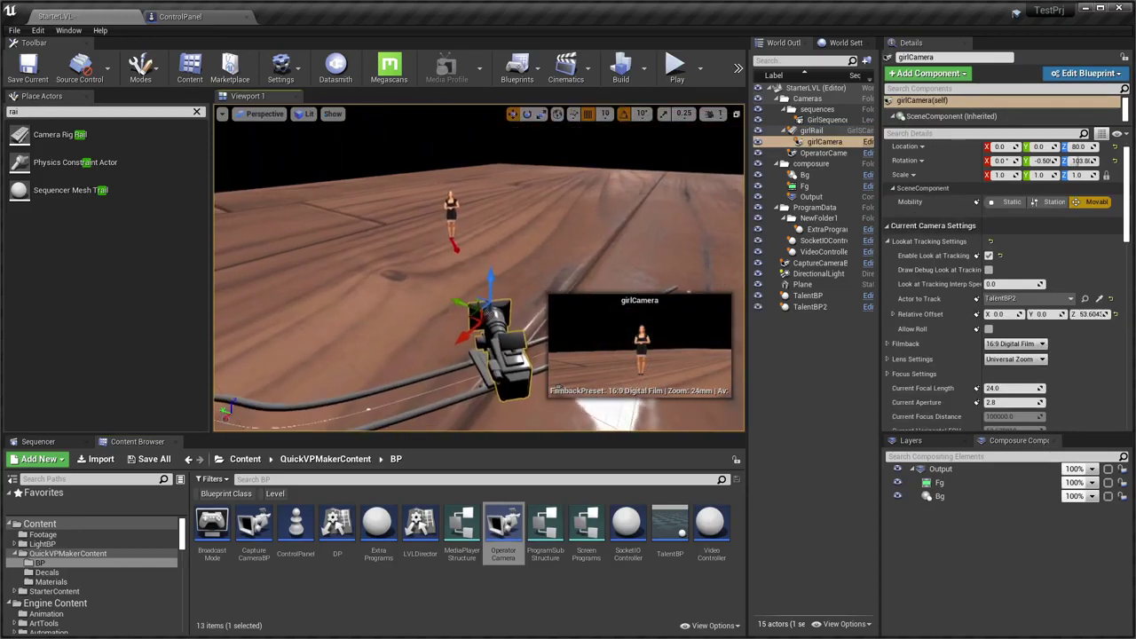
{"action": "left_click", "coordinate": [892, 227]}
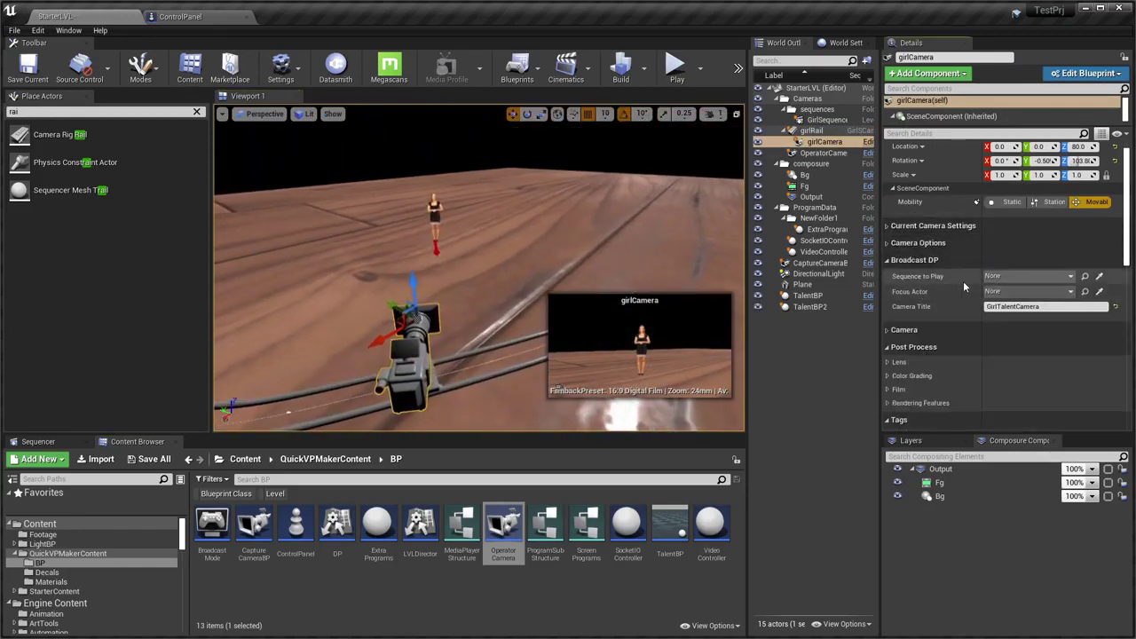
{"action": "left_click", "coordinate": [1028, 277]}
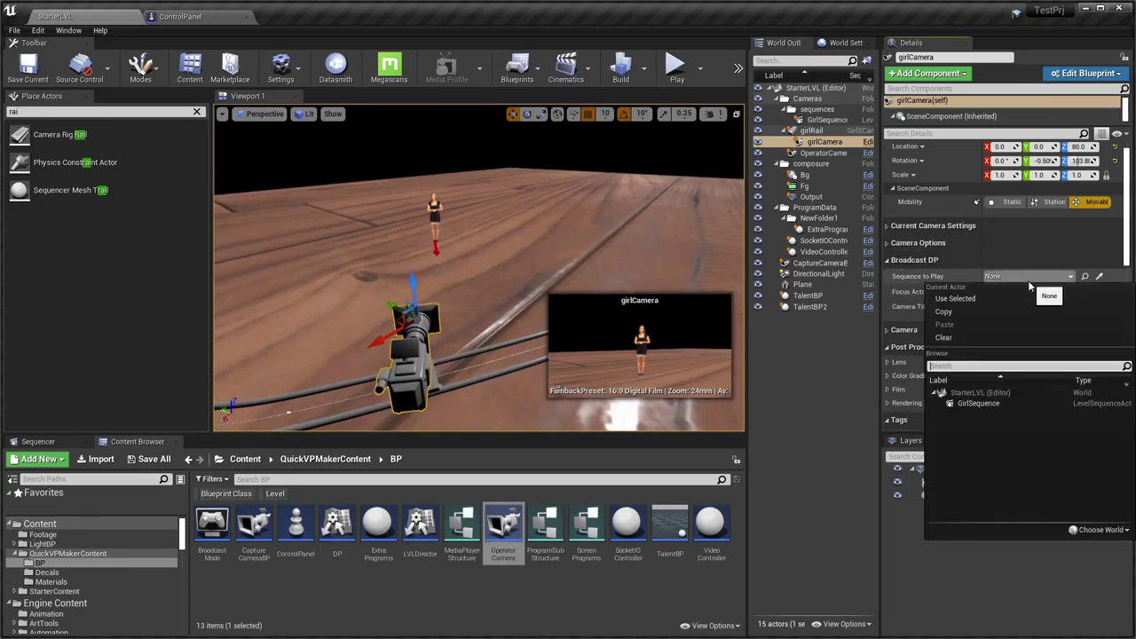
{"action": "left_click", "coordinate": [978, 403]}
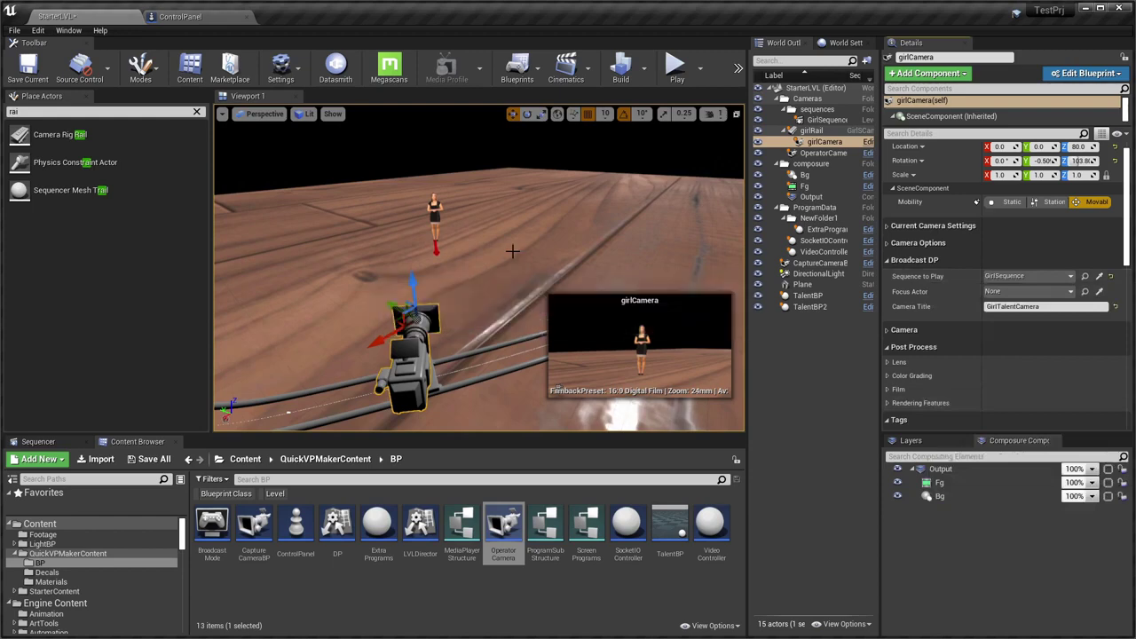
{"action": "right_click_drag", "start_coordinate": [483, 273], "coordinate": [480, 277]}
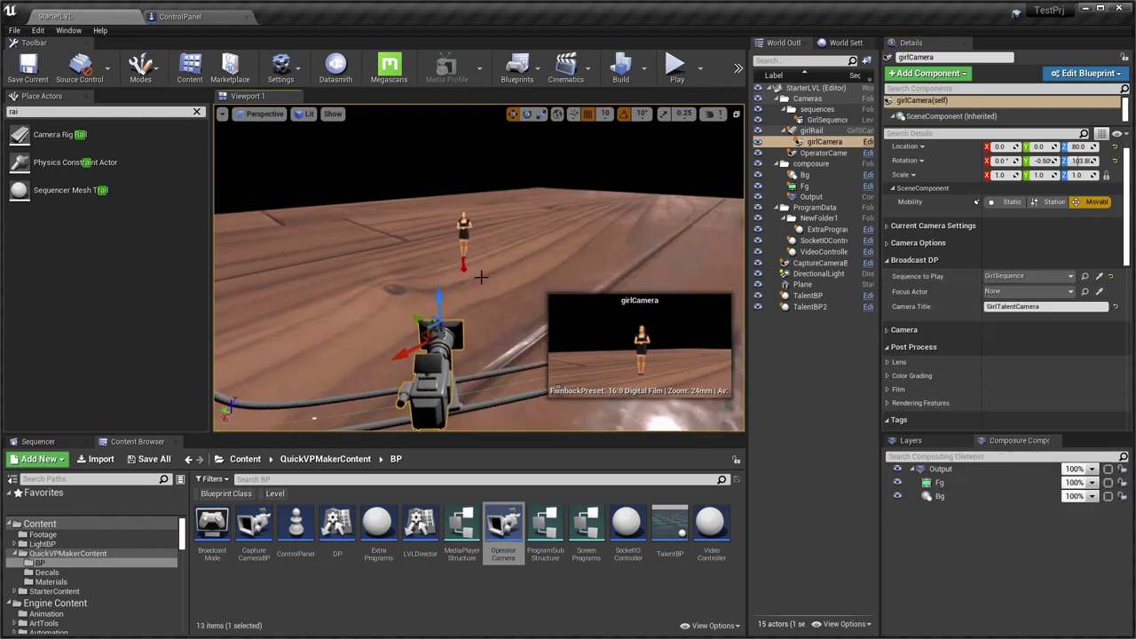
{"action": "key", "text": "alt+p"}
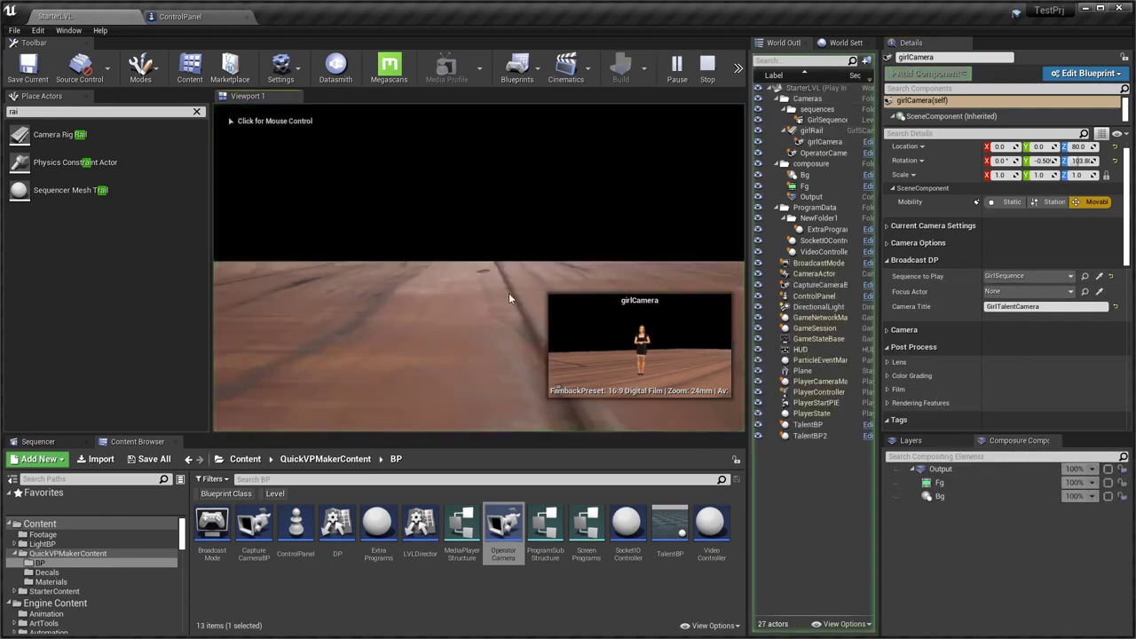
Restart the play session, test it from the QuickVP Controller, then return to the editor
{"action": "key", "text": "Escape"}
{"action": "key", "text": "alt+p"}
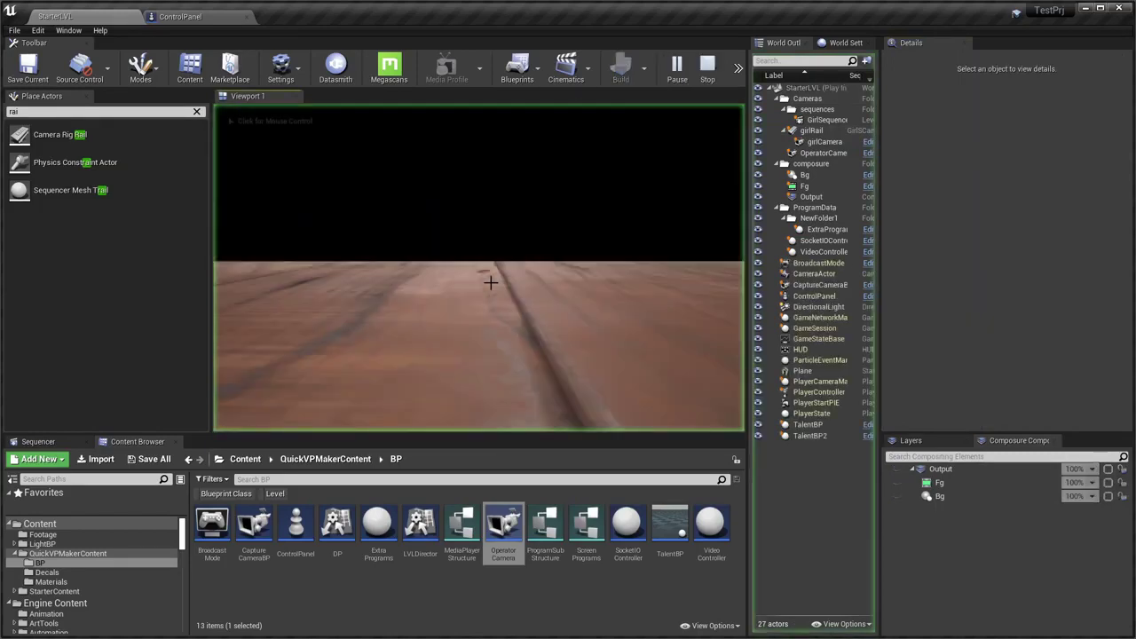
{"action": "key", "text": "alt+Tab"}
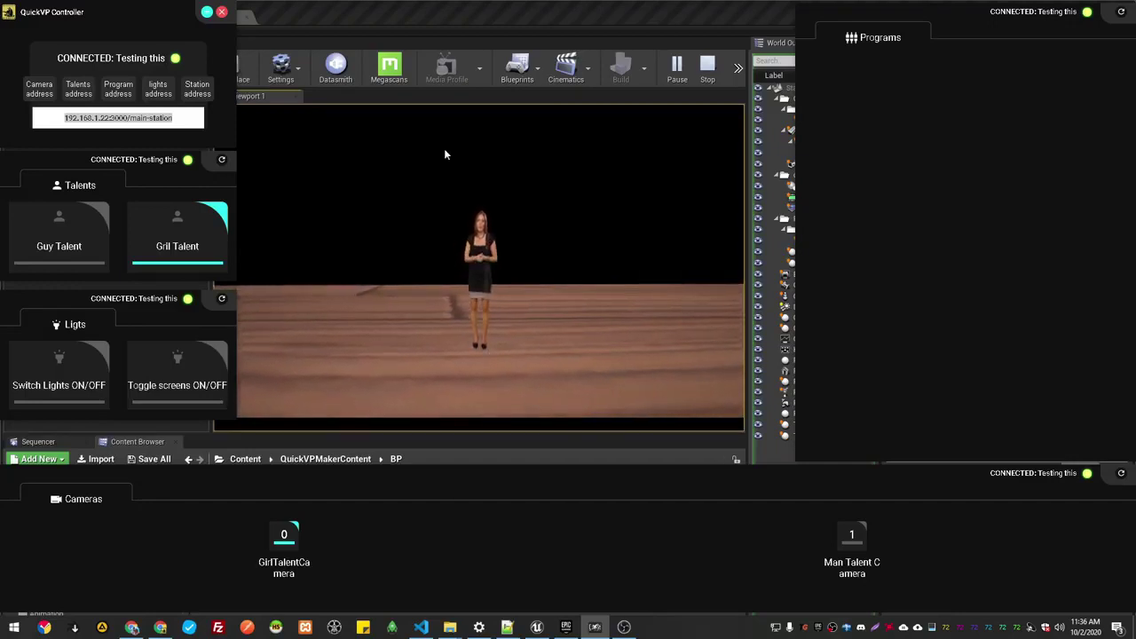
{"action": "left_click", "coordinate": [488, 8]}
End the play session and rename TalentBP to GirlTalent
{"action": "key", "text": "Escape"}
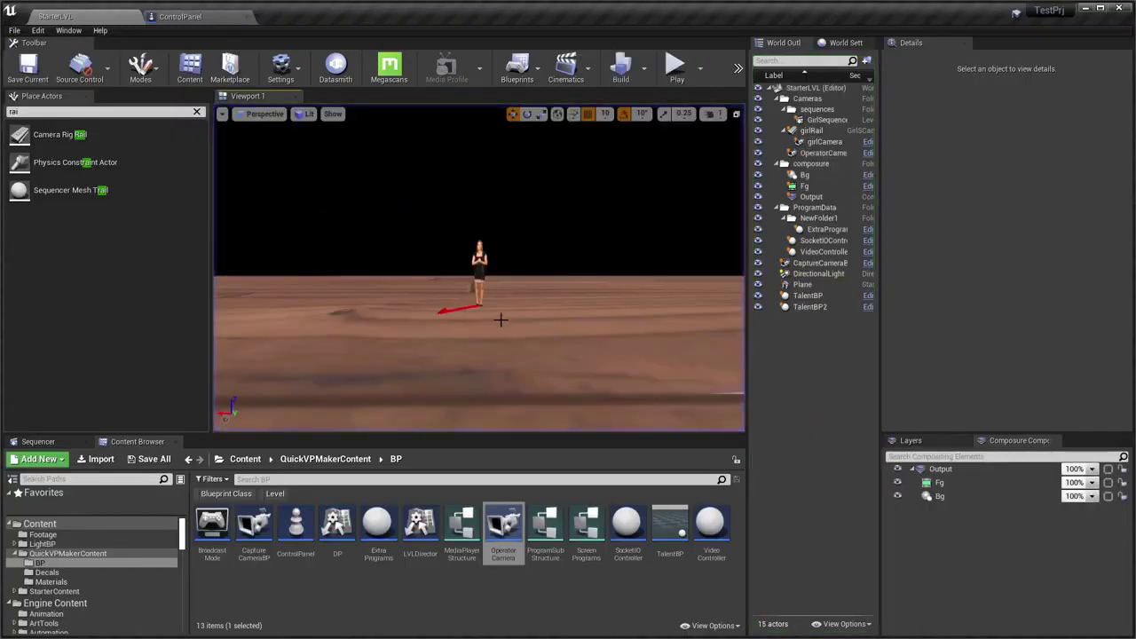
{"action": "left_click", "coordinate": [296, 263]}
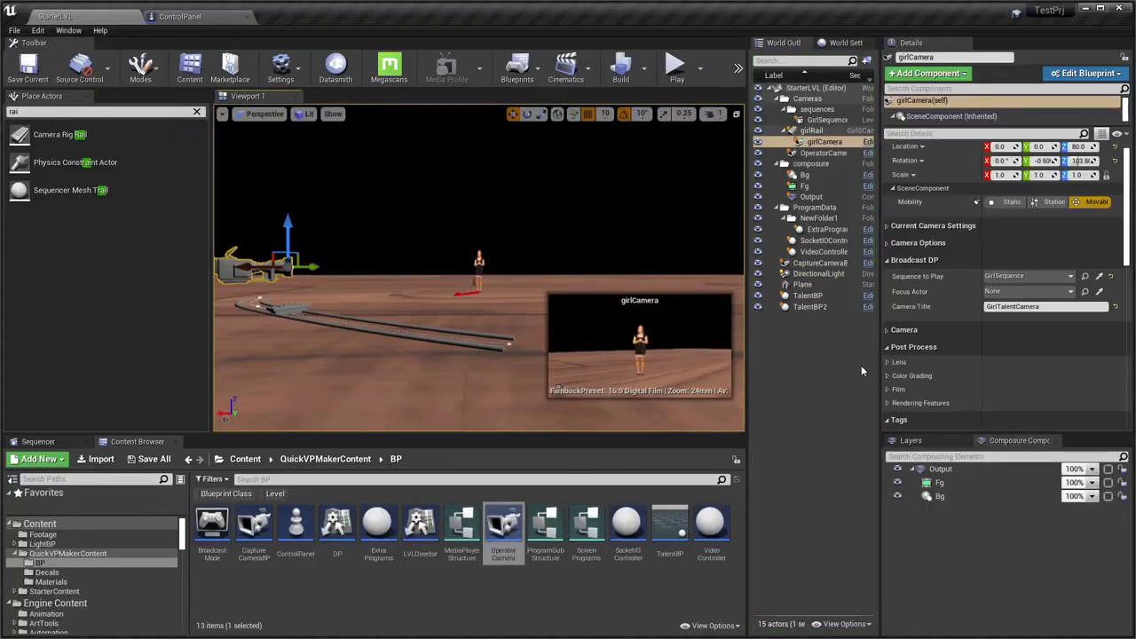
{"action": "left_click", "coordinate": [1012, 292]}
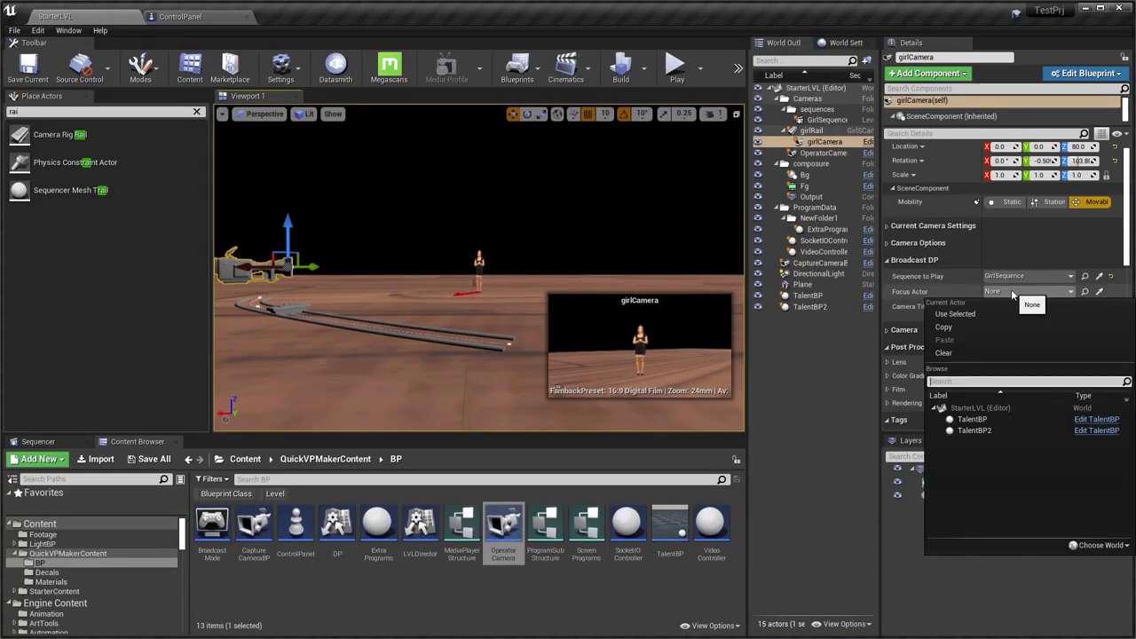
{"action": "left_click", "coordinate": [808, 296]}
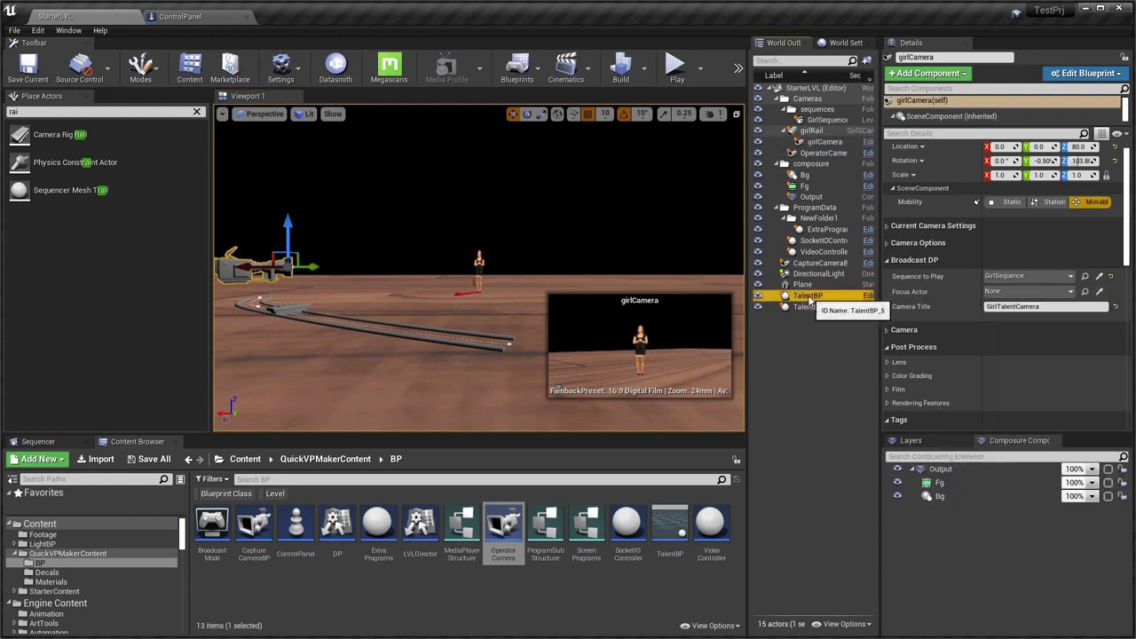
{"action": "left_click", "coordinate": [809, 296]}
{"action": "type", "text": "Girl"}
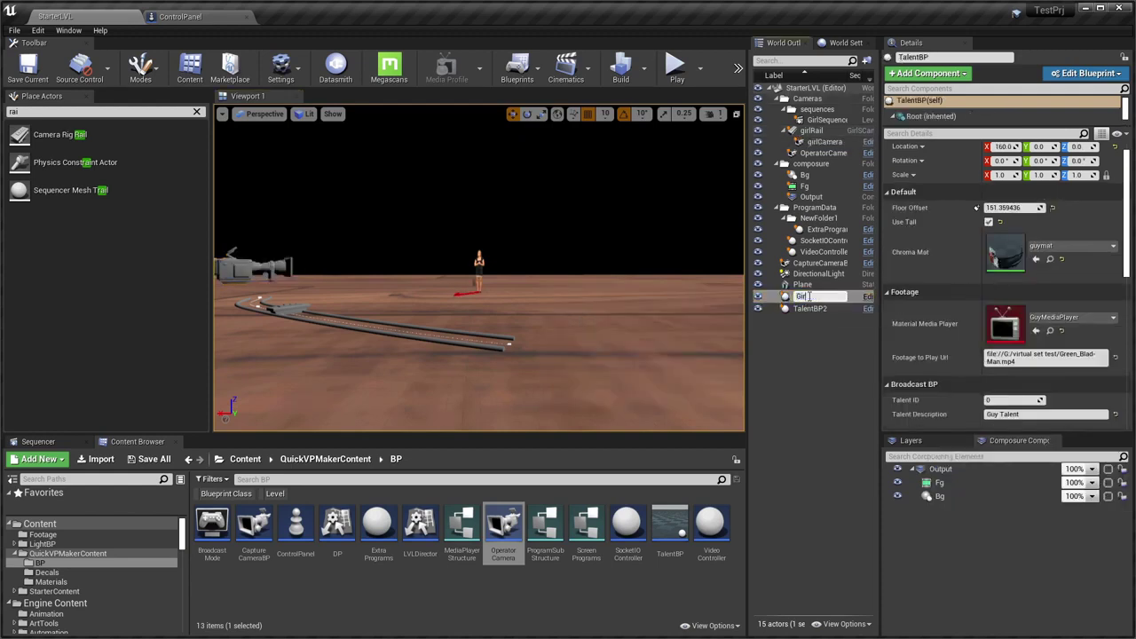
{"action": "type", "text": "Talent"}
{"action": "key", "text": "Return"}
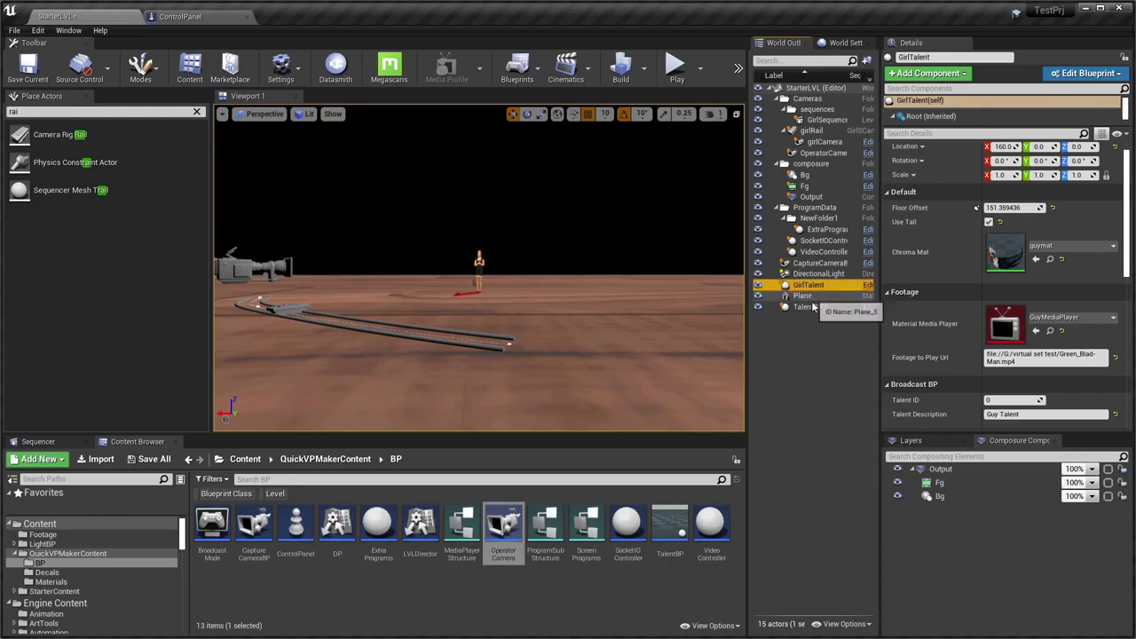
Rename TalentBP2 to BoyTalent, correcting the BuyTalent typo, and save the fixed-up references
{"action": "left_click", "coordinate": [810, 307]}
{"action": "left_click", "coordinate": [819, 307]}
{"action": "type", "text": "BuyTalent"}
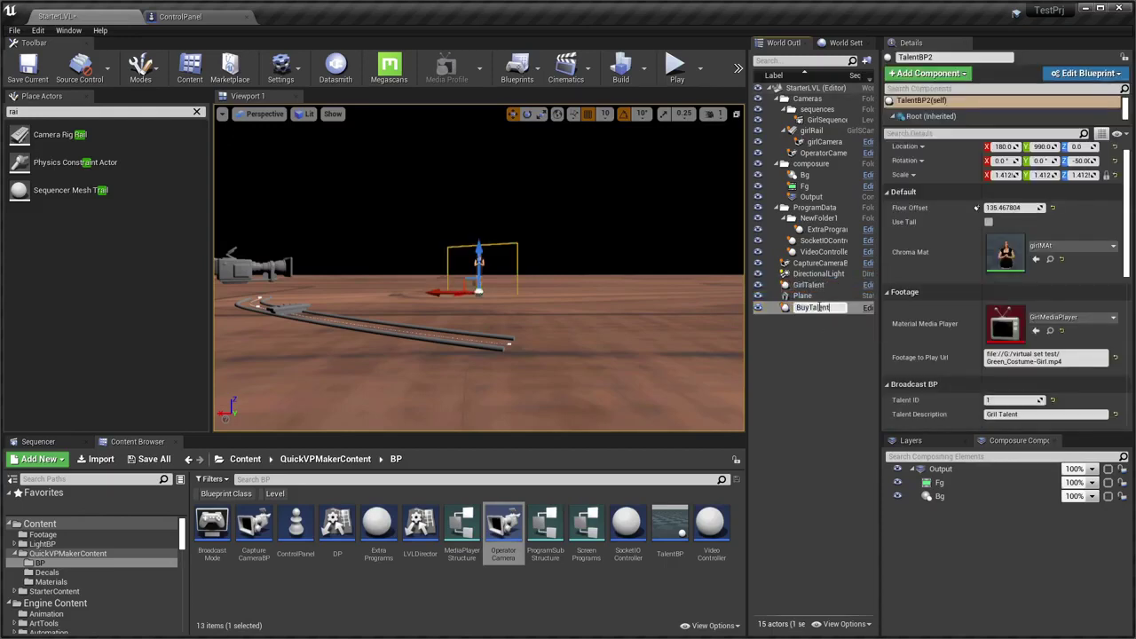
{"action": "key", "text": "Return"}
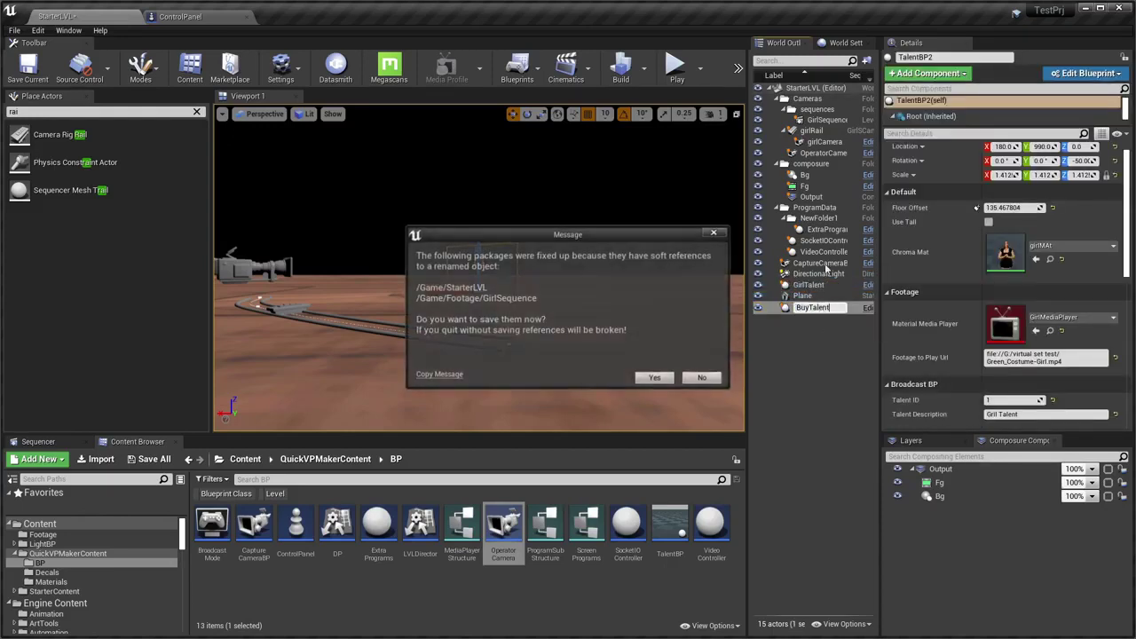
{"action": "left_click", "coordinate": [701, 378]}
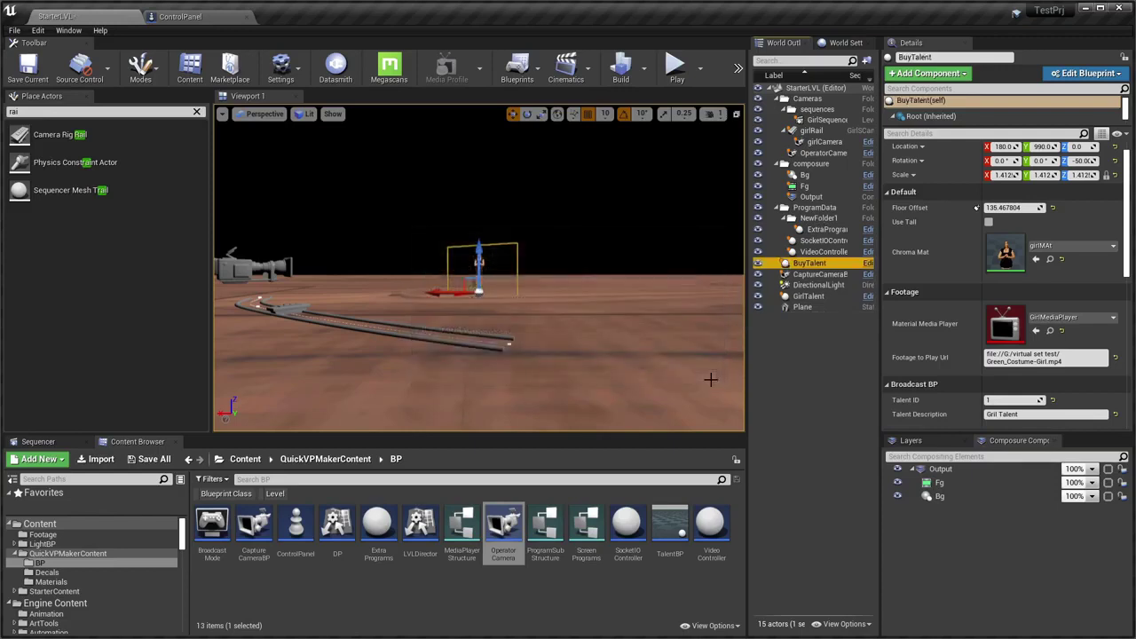
{"action": "left_click", "coordinate": [814, 263]}
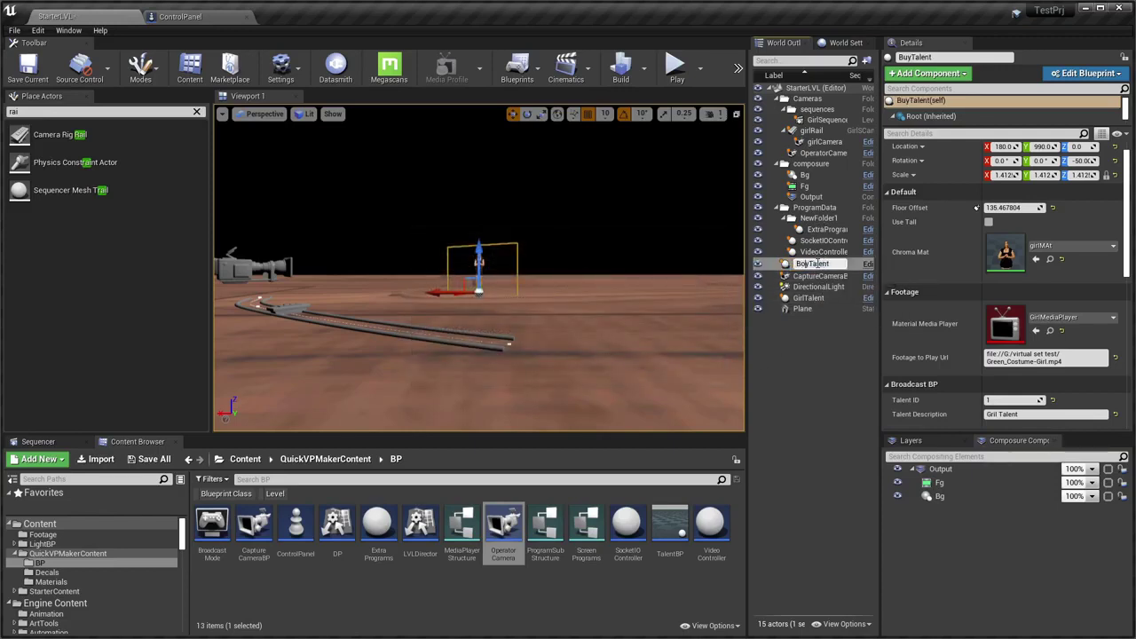
{"action": "key", "text": "Return"}
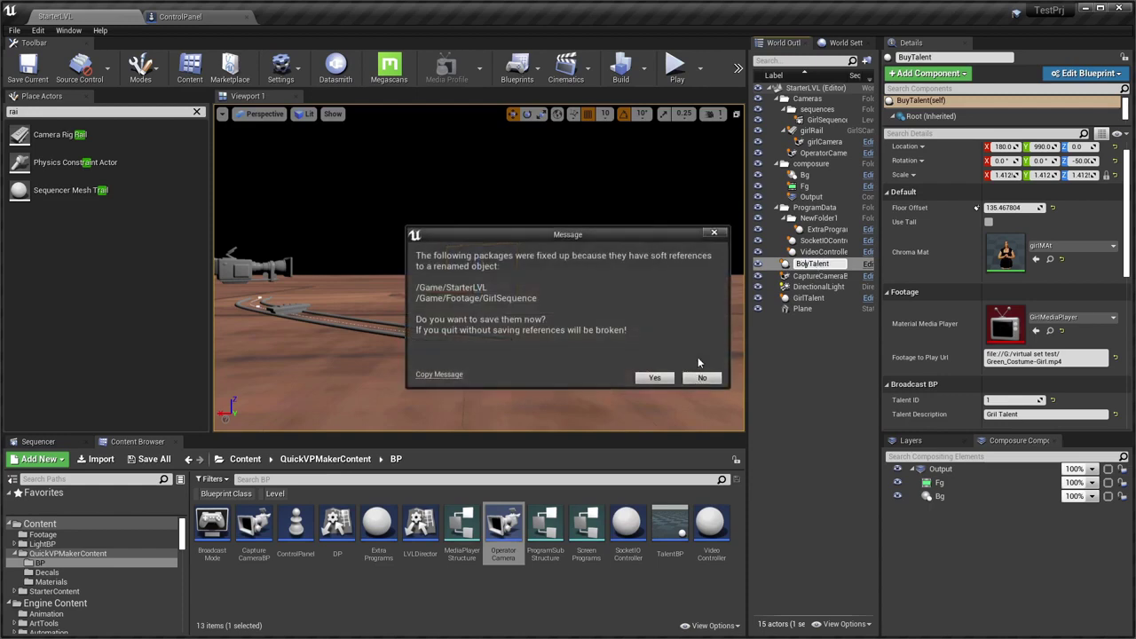
{"action": "left_click", "coordinate": [654, 378]}
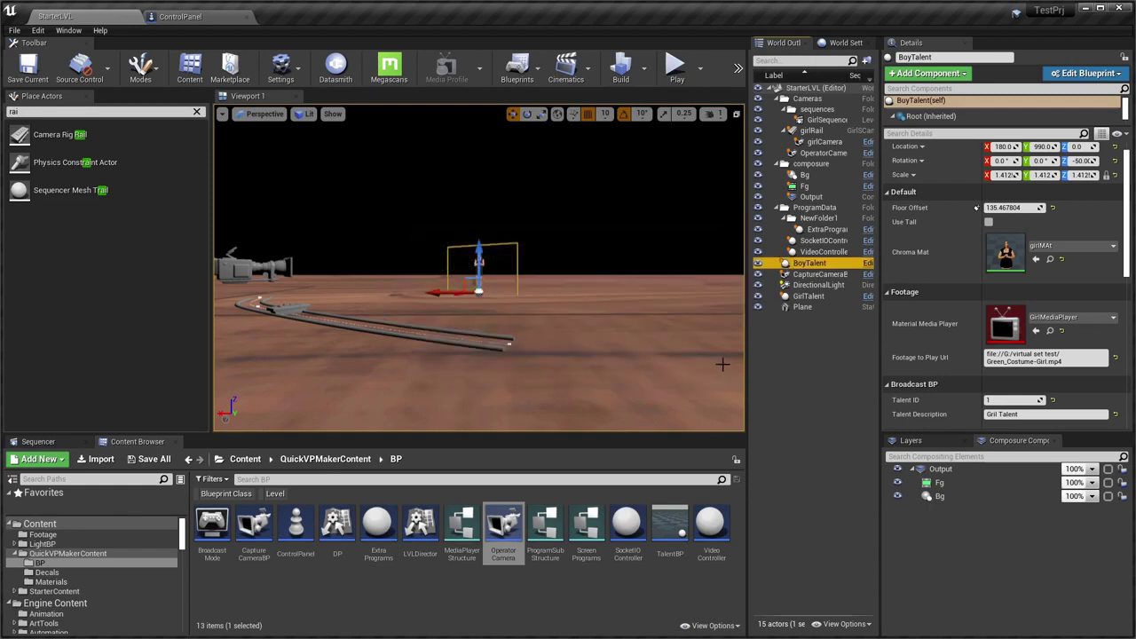
{"action": "left_click", "coordinate": [824, 142]}
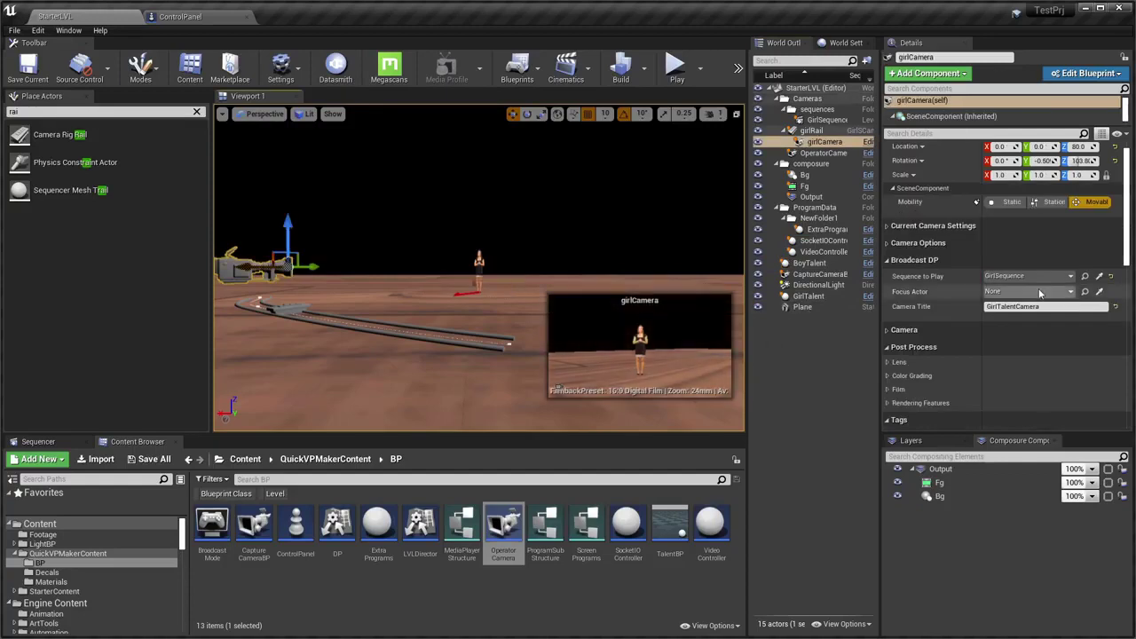
Set girlCamera's Focus Actor to GirlTalent, then play and cut to camera 0 in QuickVP Controller
{"action": "left_click", "coordinate": [1020, 293]}
{"action": "left_click", "coordinate": [997, 429]}
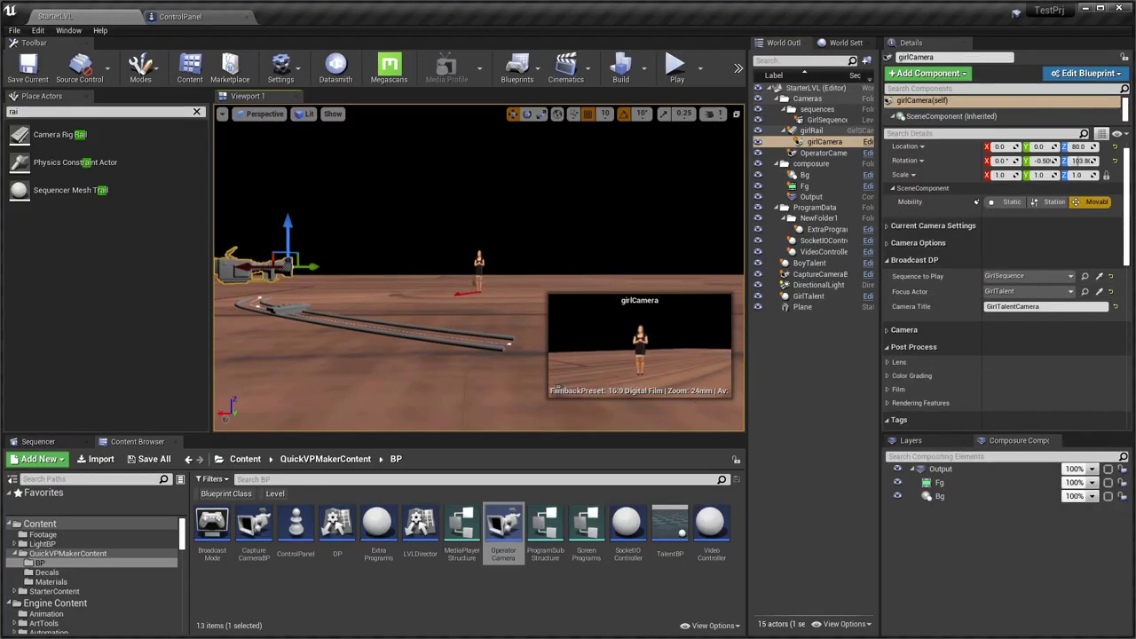
{"action": "key", "text": "alt+p"}
{"action": "key", "text": "alt+Tab"}
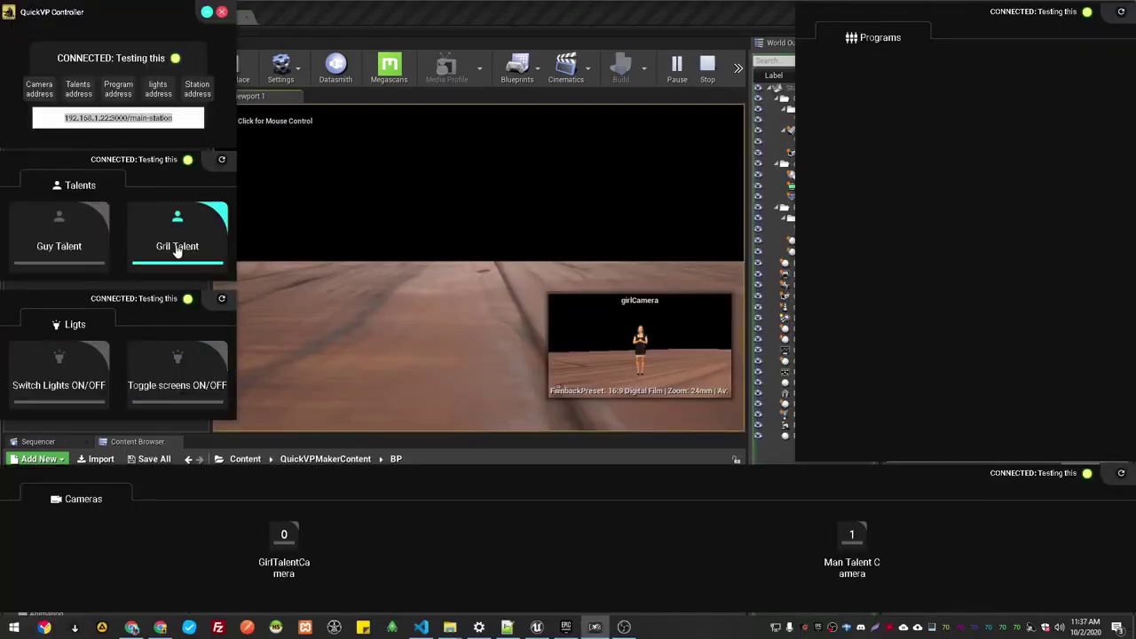
{"action": "left_click", "coordinate": [285, 535]}
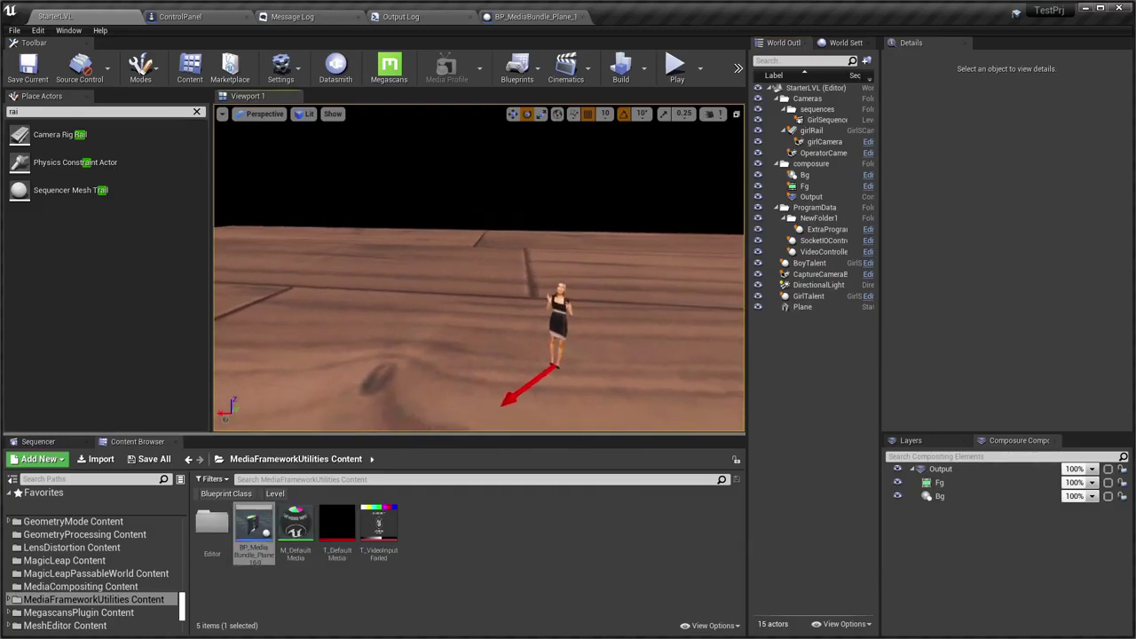
Rename BoyTalent to mainGirlTalent and save the fixed-up packages
{"action": "left_click", "coordinate": [541, 362]}
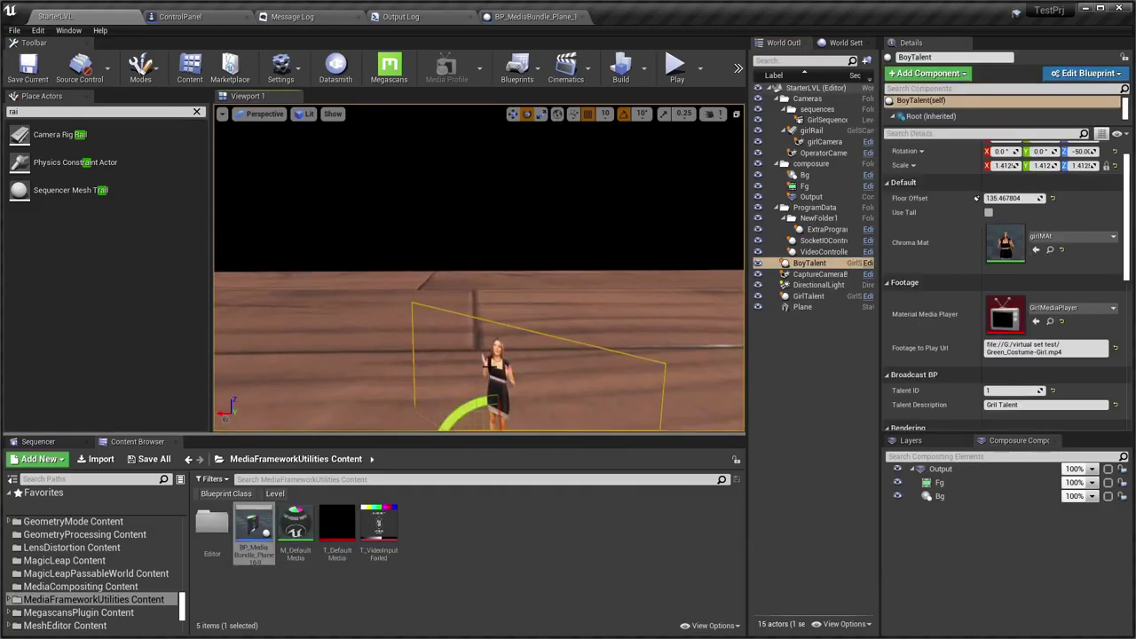
{"action": "double_click", "coordinate": [828, 264]}
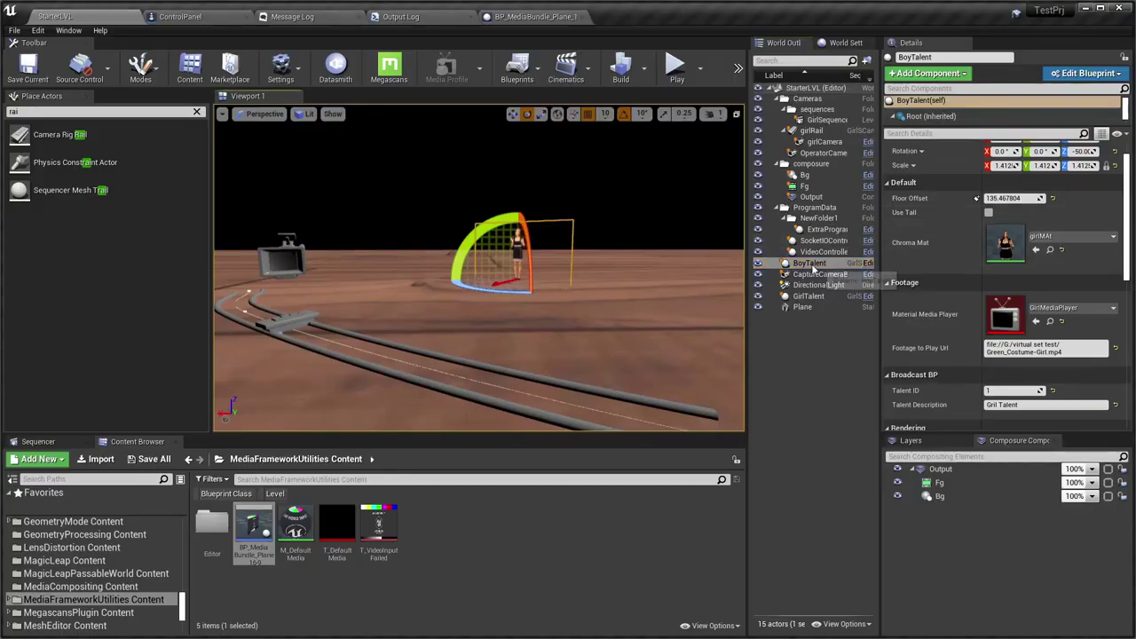
{"action": "left_click", "coordinate": [812, 265]}
{"action": "type", "text": "mainGirlTalent"}
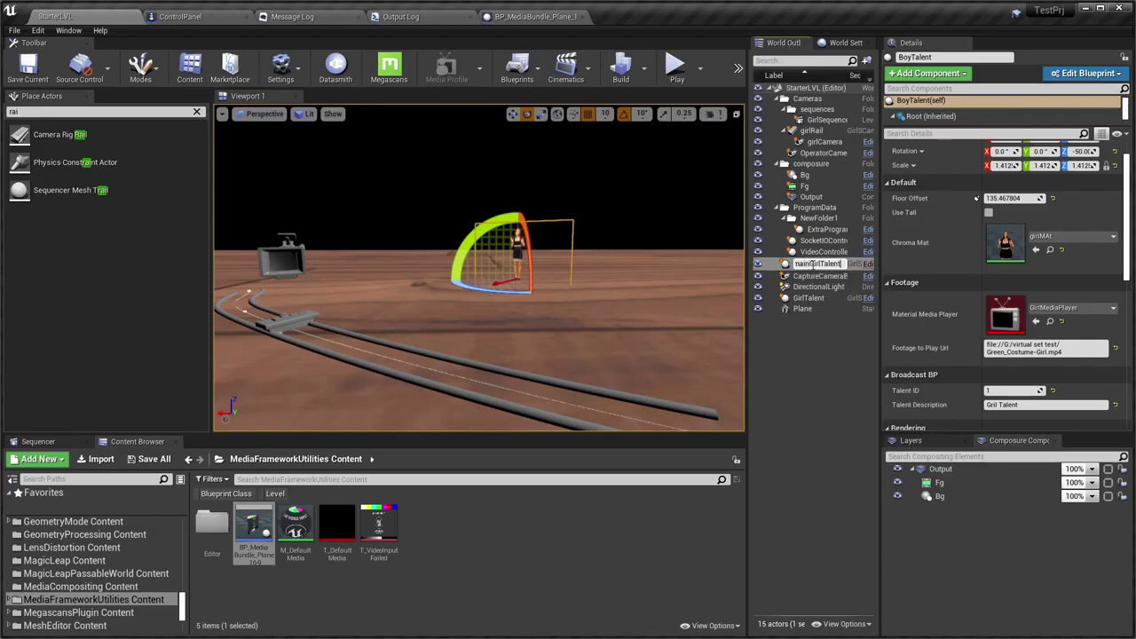
{"action": "key", "text": "Return"}
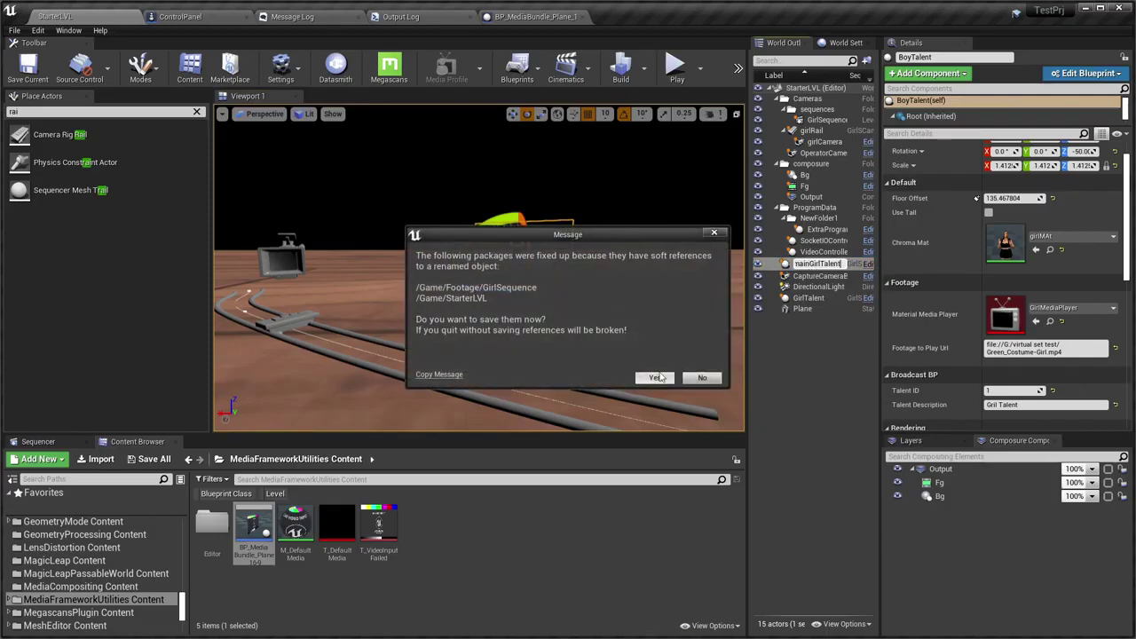
{"action": "left_click", "coordinate": [657, 378]}
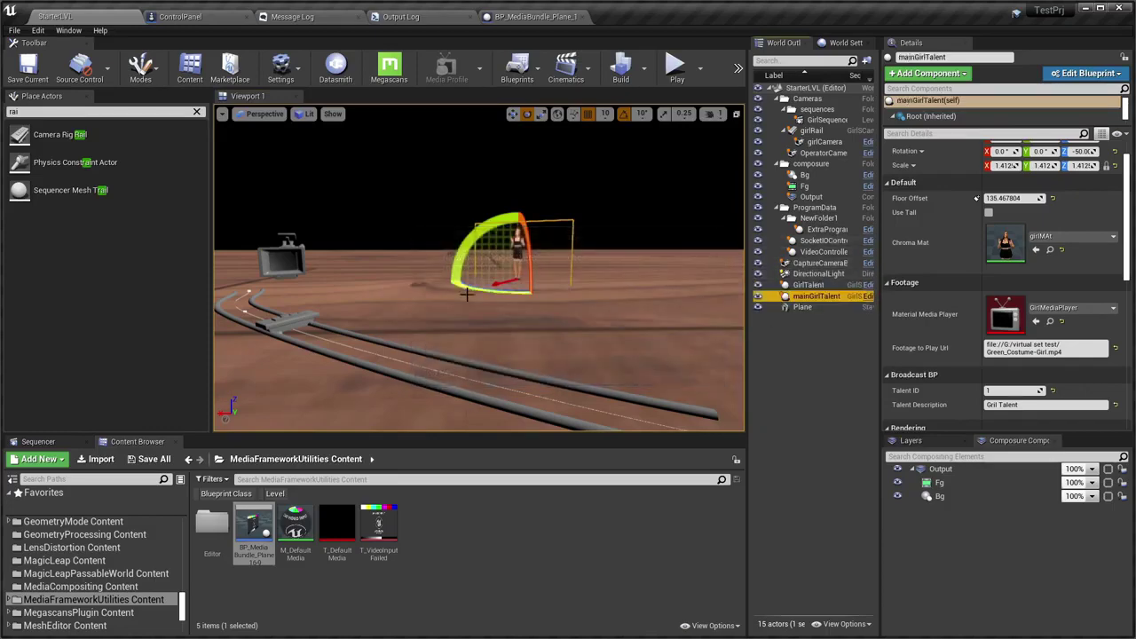
{"action": "key", "text": "f"}
Rename GirlTalent to BoyTalent and save the fixed-up packages
{"action": "left_click", "coordinate": [809, 285]}
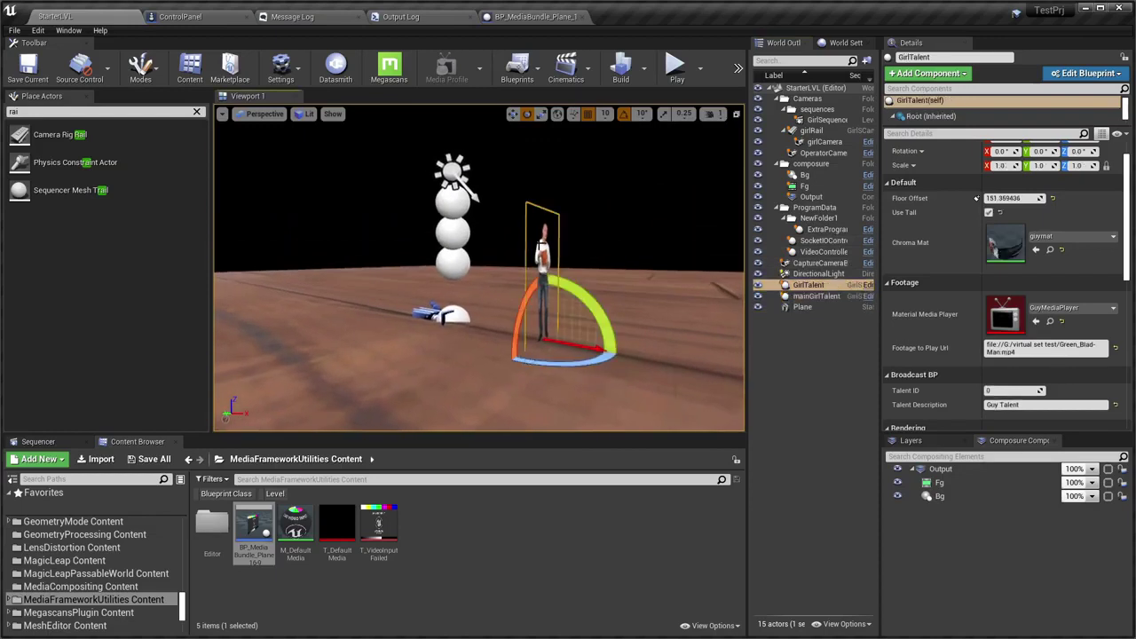
{"action": "left_click", "coordinate": [811, 285]}
{"action": "type", "text": "Boy"}
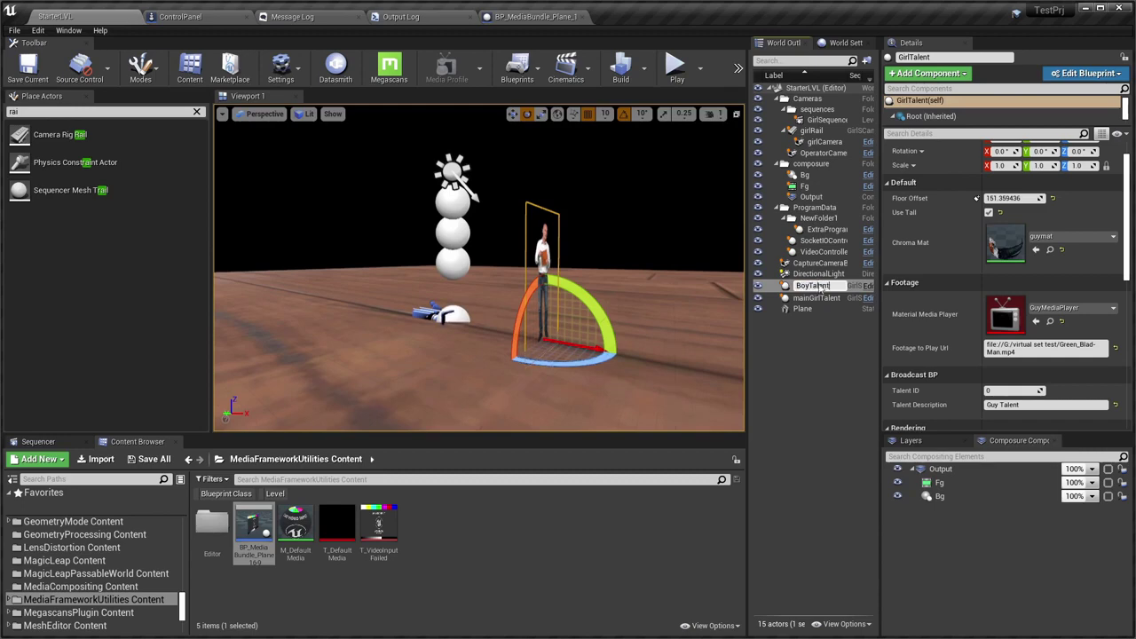
{"action": "key", "text": "Return"}
{"action": "left_click", "coordinate": [655, 378]}
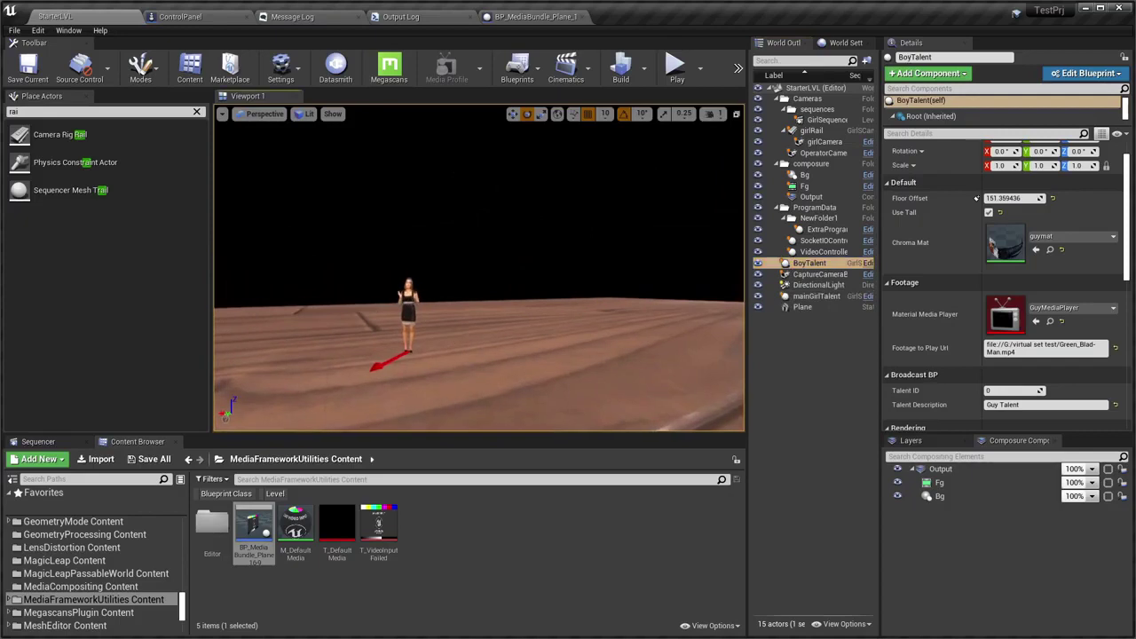
Rename mainGirlTalent to GirlTalent and save the fixed-up packages
{"action": "left_click", "coordinate": [816, 296]}
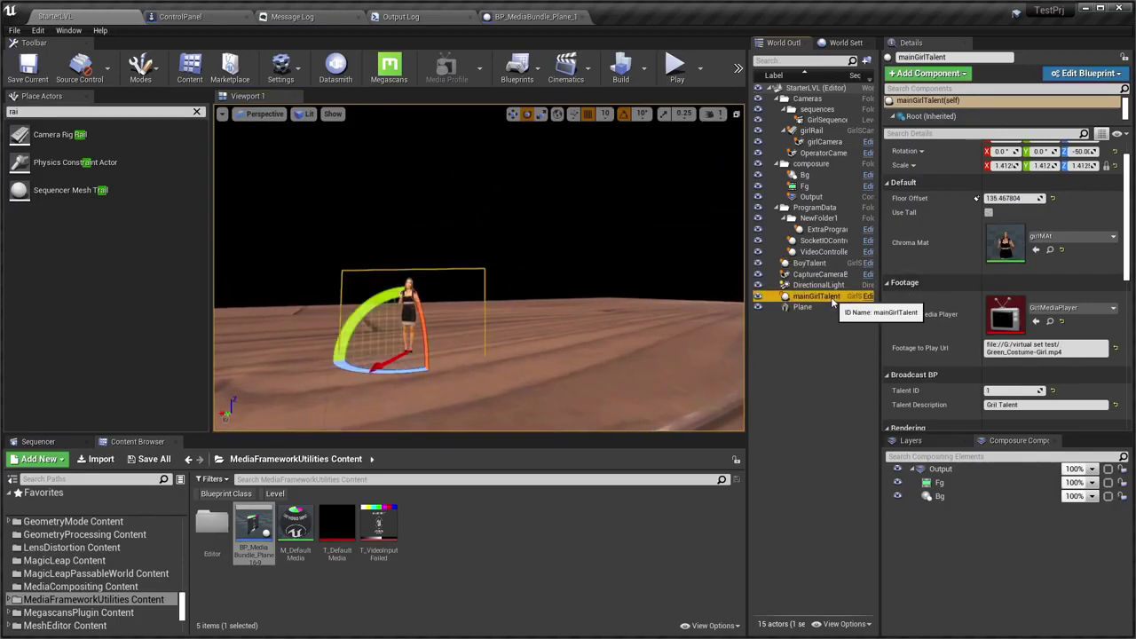
{"action": "left_click", "coordinate": [832, 296]}
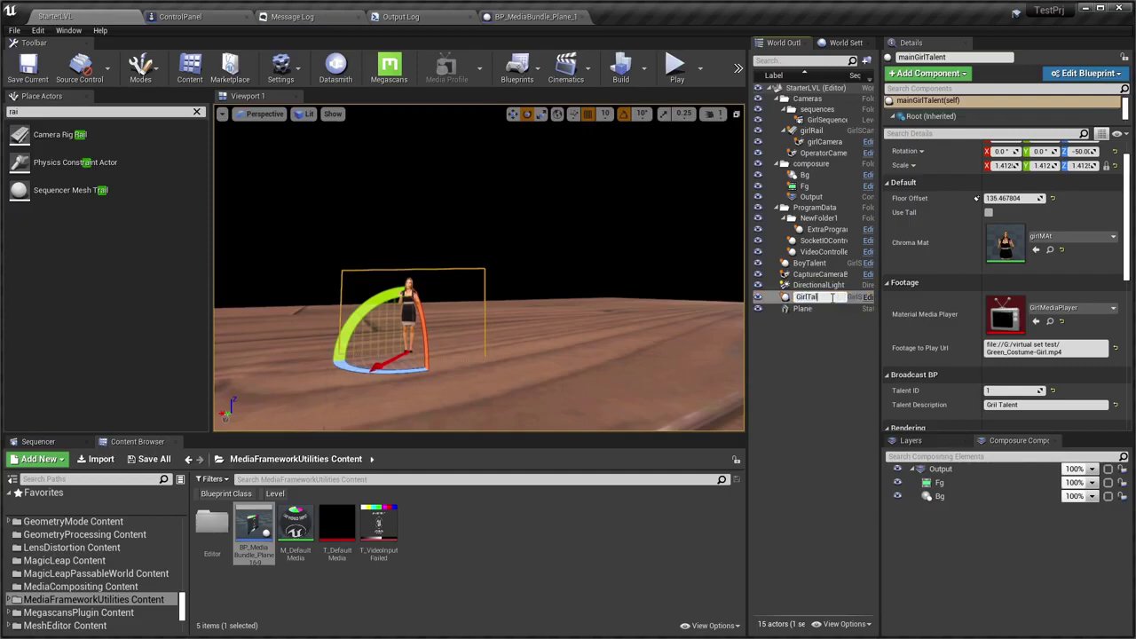
{"action": "key", "text": "Return"}
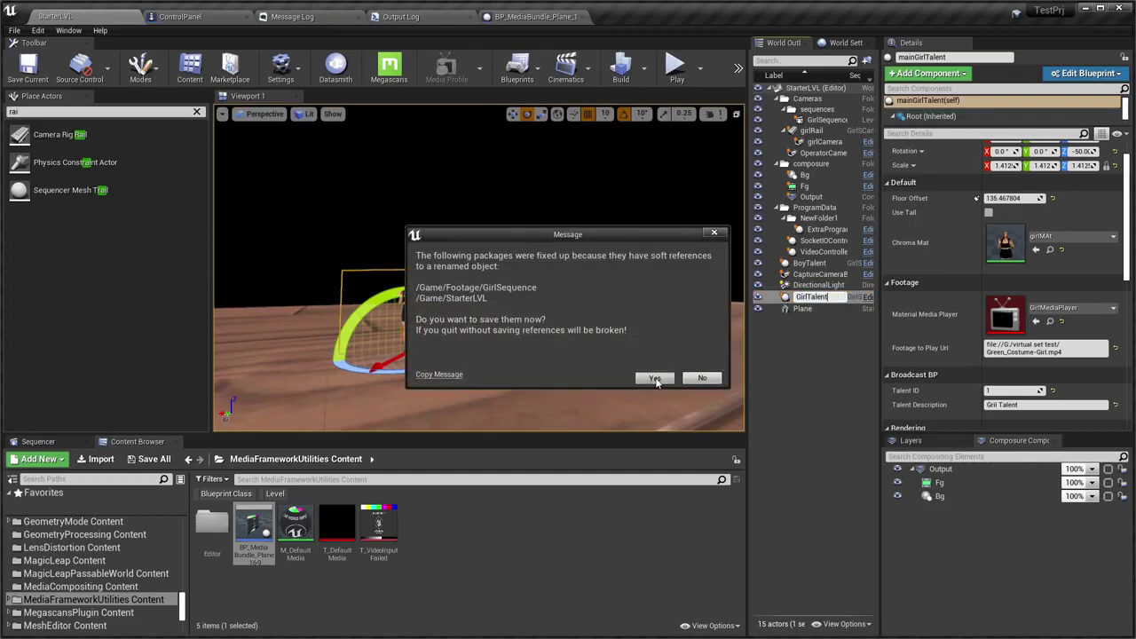
{"action": "left_click", "coordinate": [654, 379]}
{"action": "right_click_drag", "start_coordinate": [603, 324], "coordinate": [567, 329]}
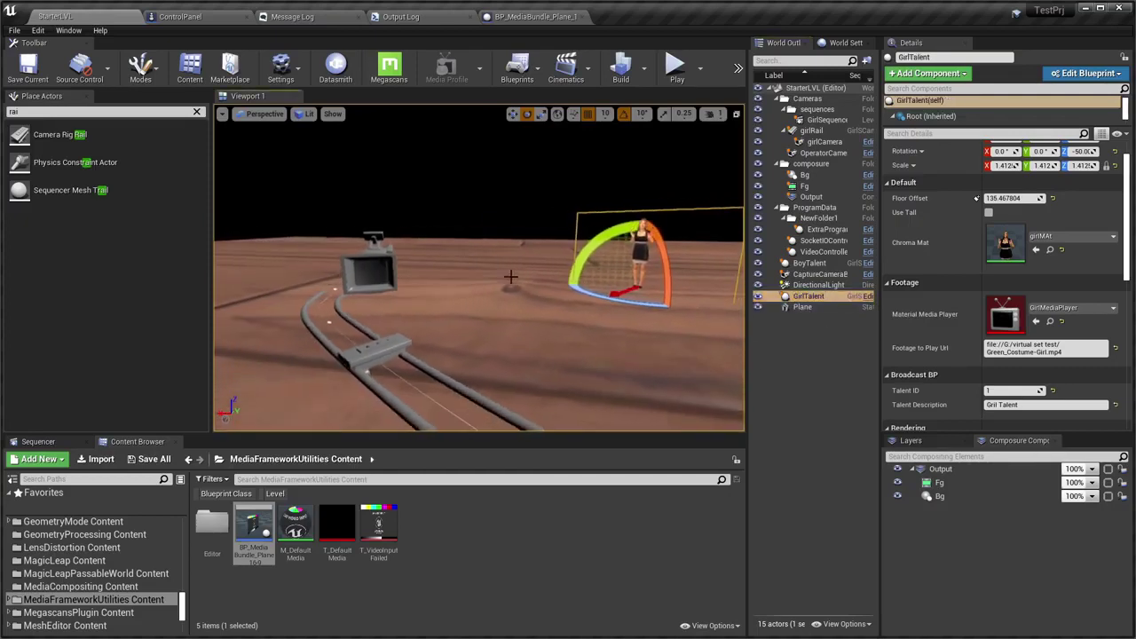
Set girlCamera's Lookat Tracking Actor to Track and Broadcast DP Focus Actor both to GirlTalent
{"action": "left_click", "coordinate": [373, 271]}
{"action": "left_click", "coordinate": [1039, 288]}
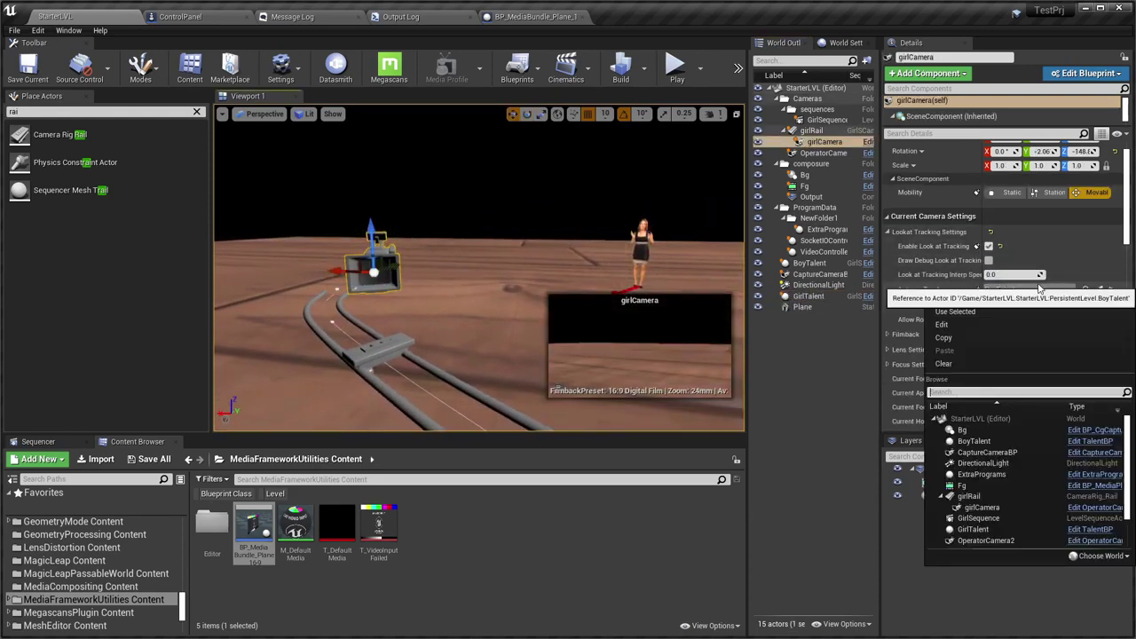
{"action": "type", "text": "girl"}
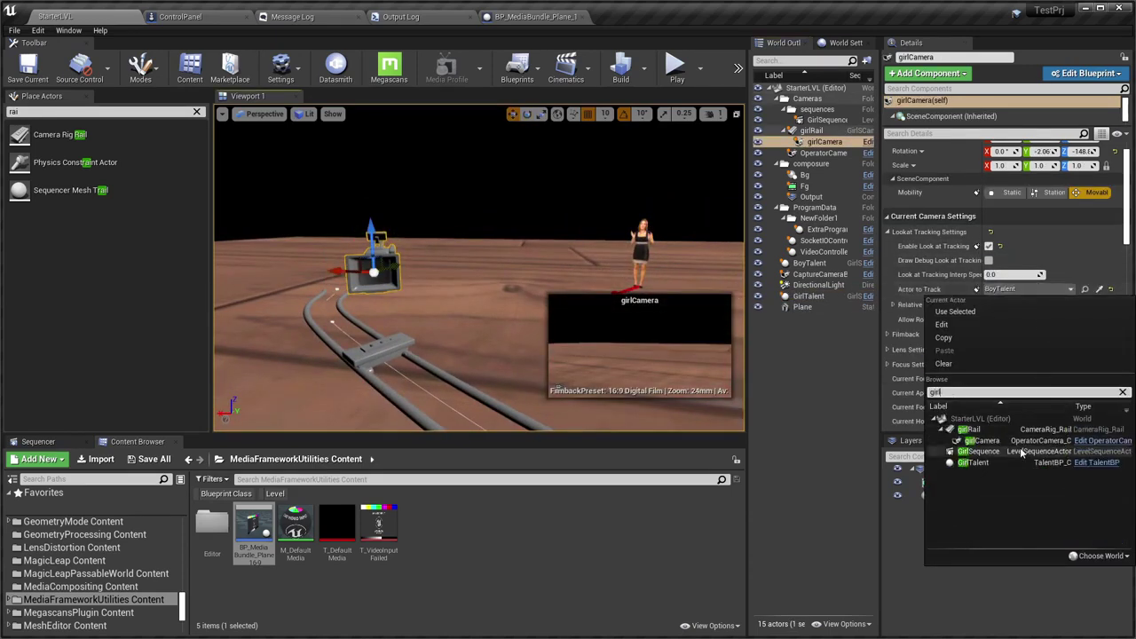
{"action": "left_click", "coordinate": [1014, 459]}
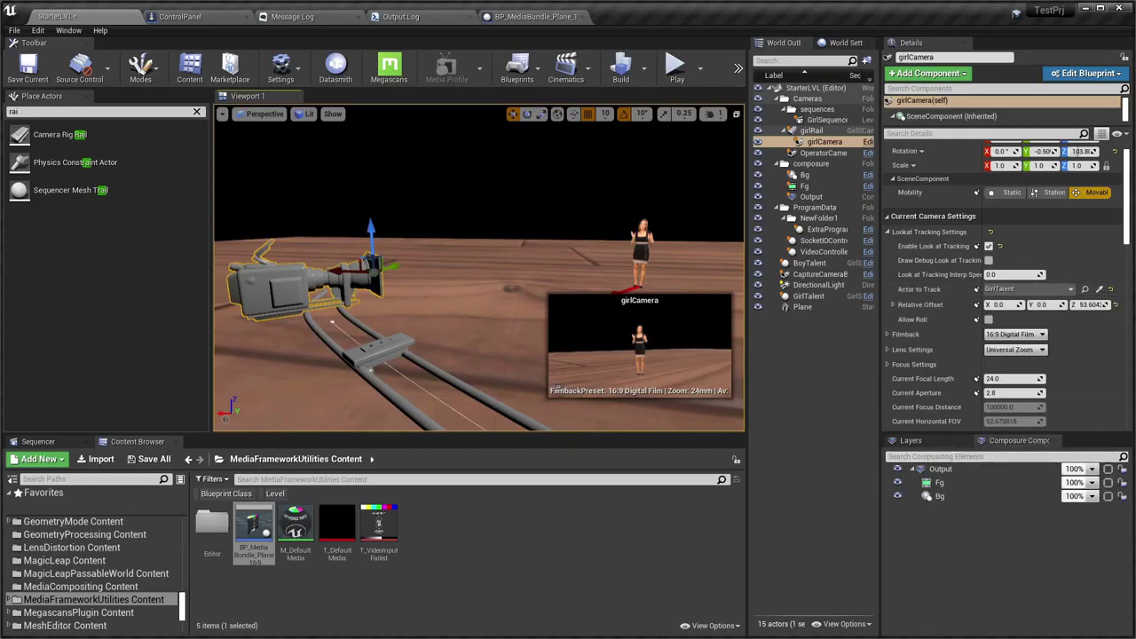
{"action": "left_click", "coordinate": [887, 216]}
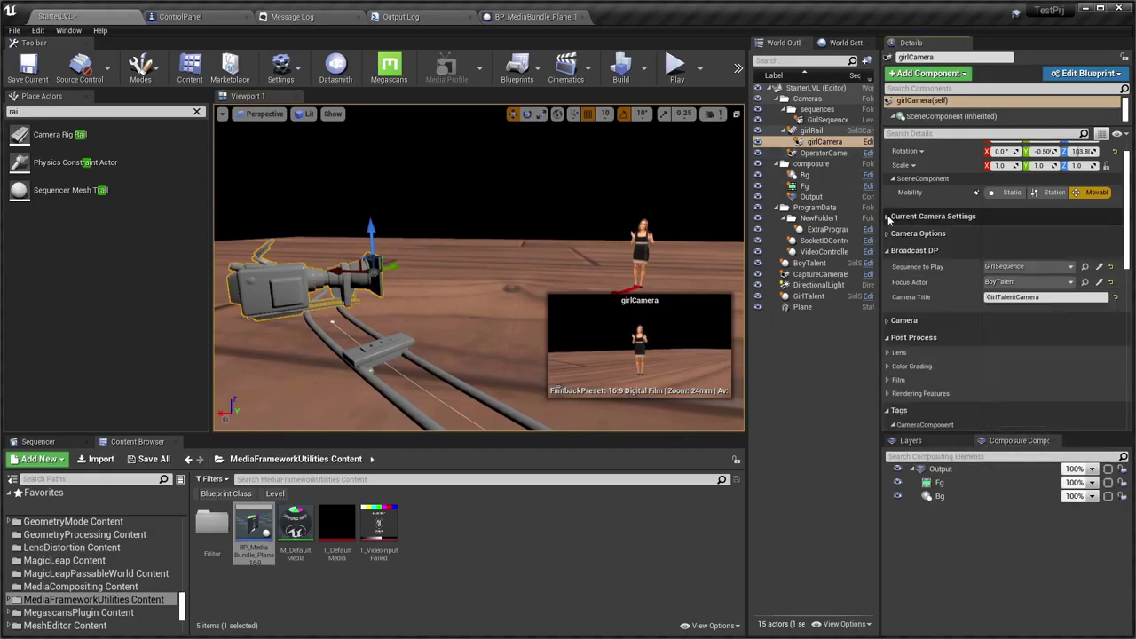
{"action": "left_click", "coordinate": [1005, 282]}
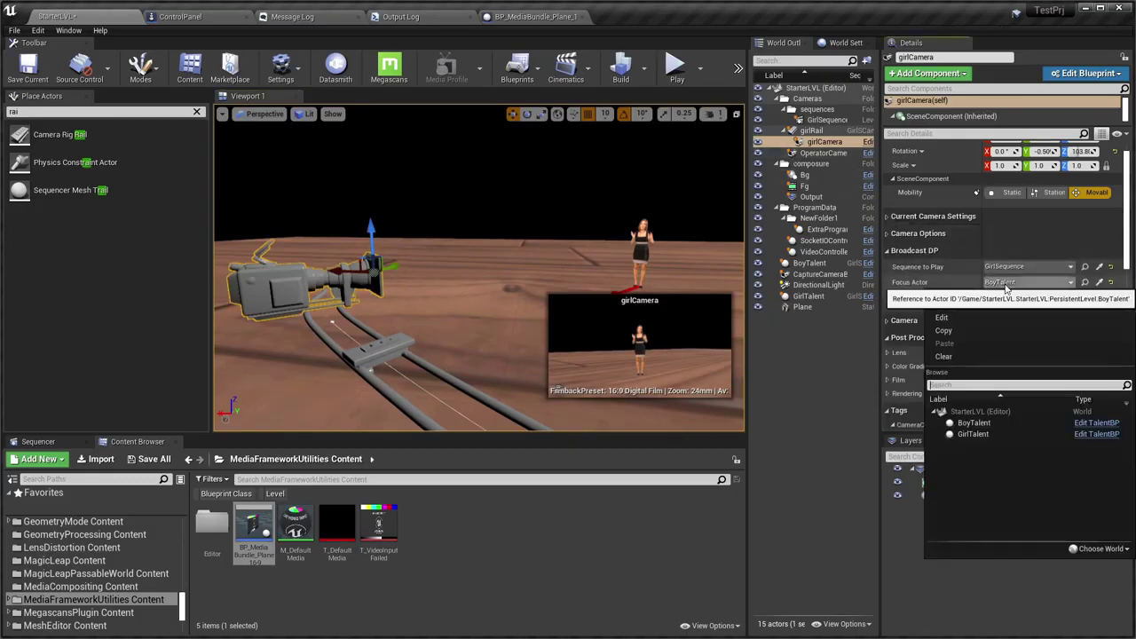
{"action": "left_click", "coordinate": [973, 434]}
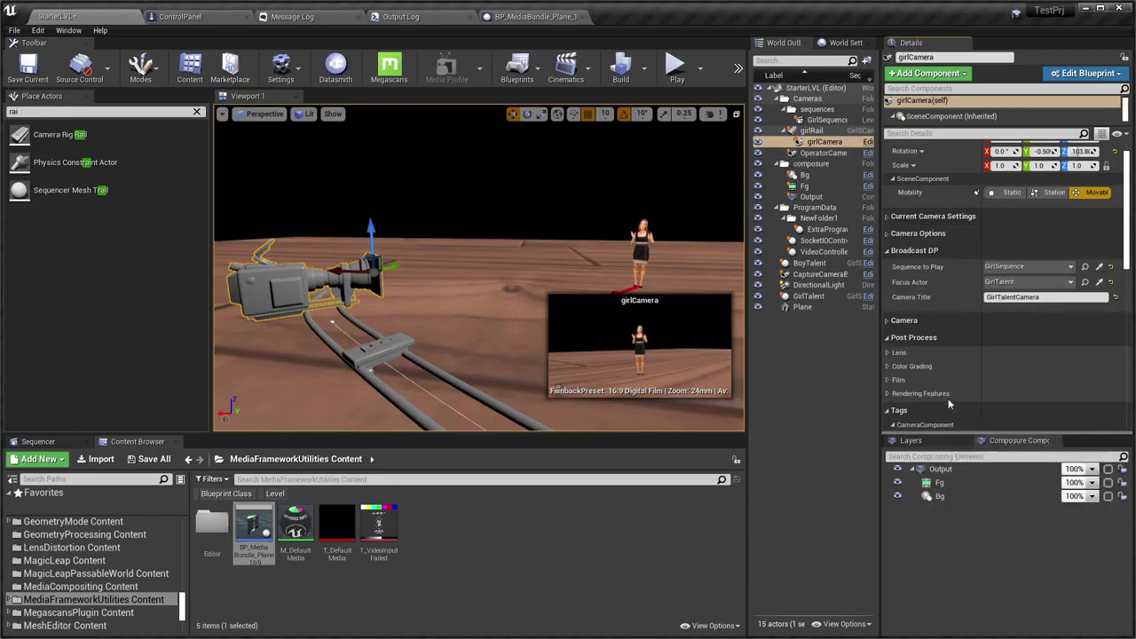
{"action": "left_click_drag", "start_coordinate": [452, 254], "coordinate": [470, 275]}
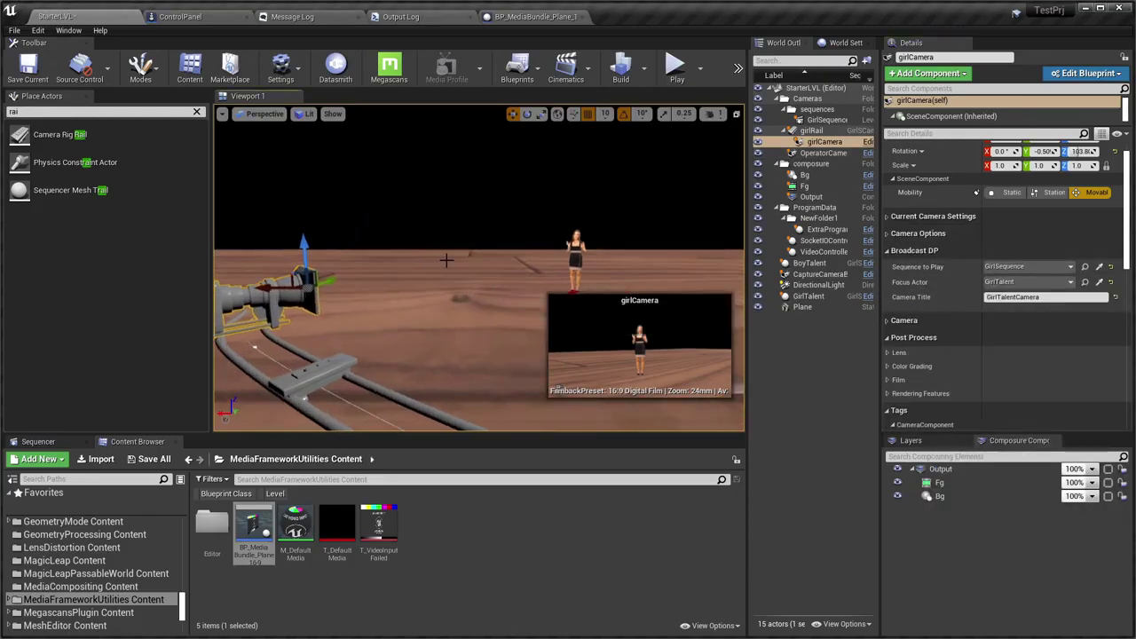
In QuickVP Controller, make Gril Talent active and cut to GirlTalentCamera
{"action": "key", "text": "alt+Tab"}
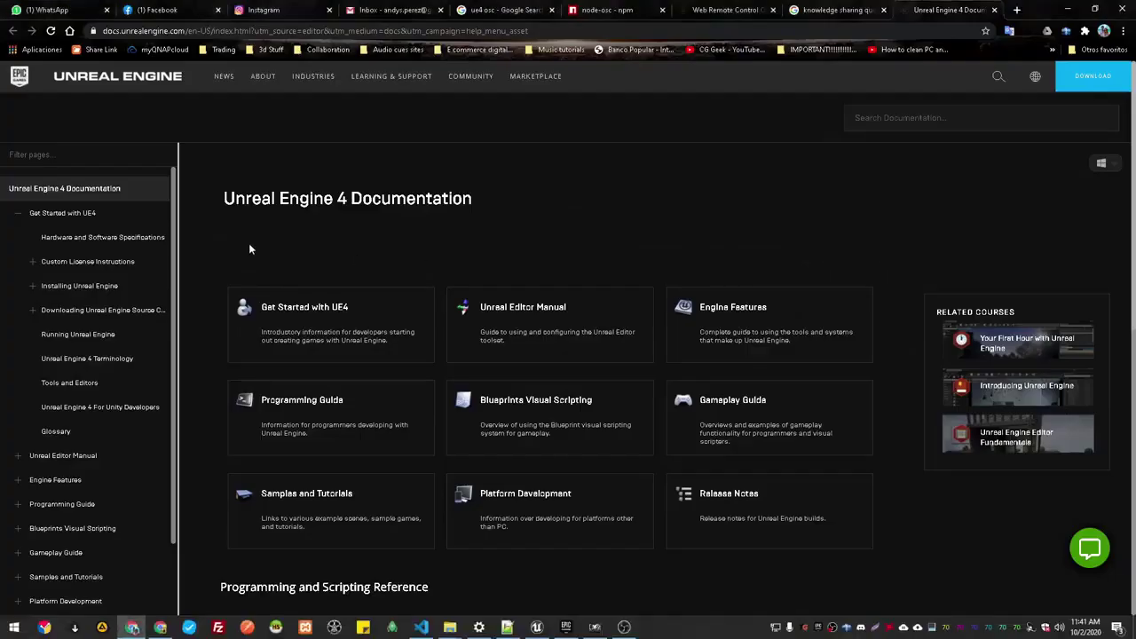
{"action": "key", "text": "alt+Tab"}
{"action": "left_click", "coordinate": [887, 178]}
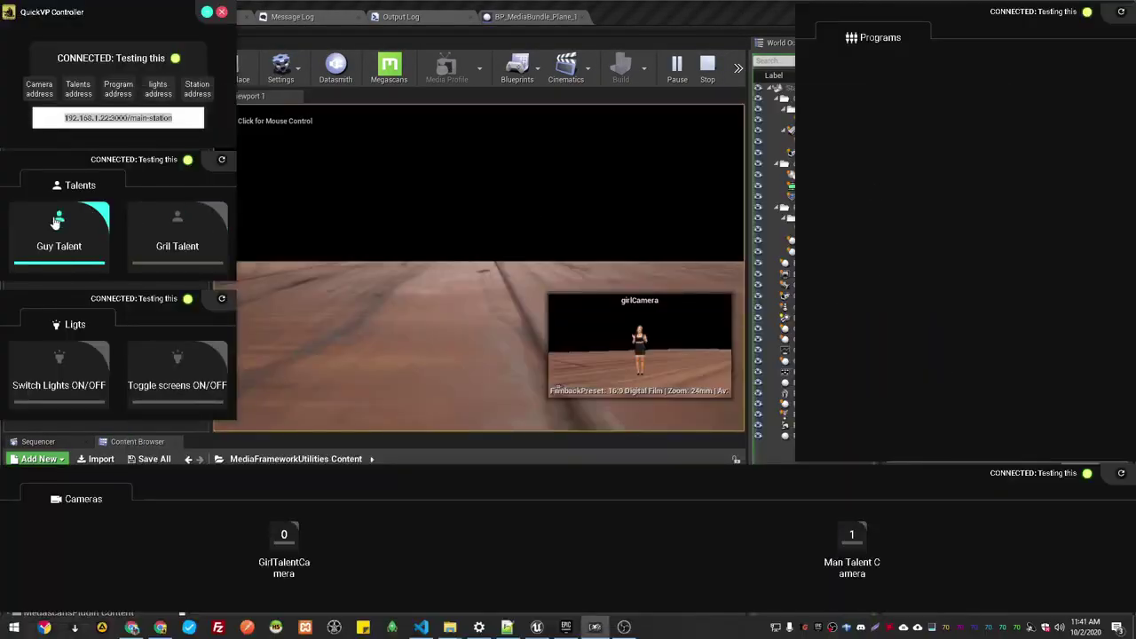
{"action": "left_click", "coordinate": [208, 235]}
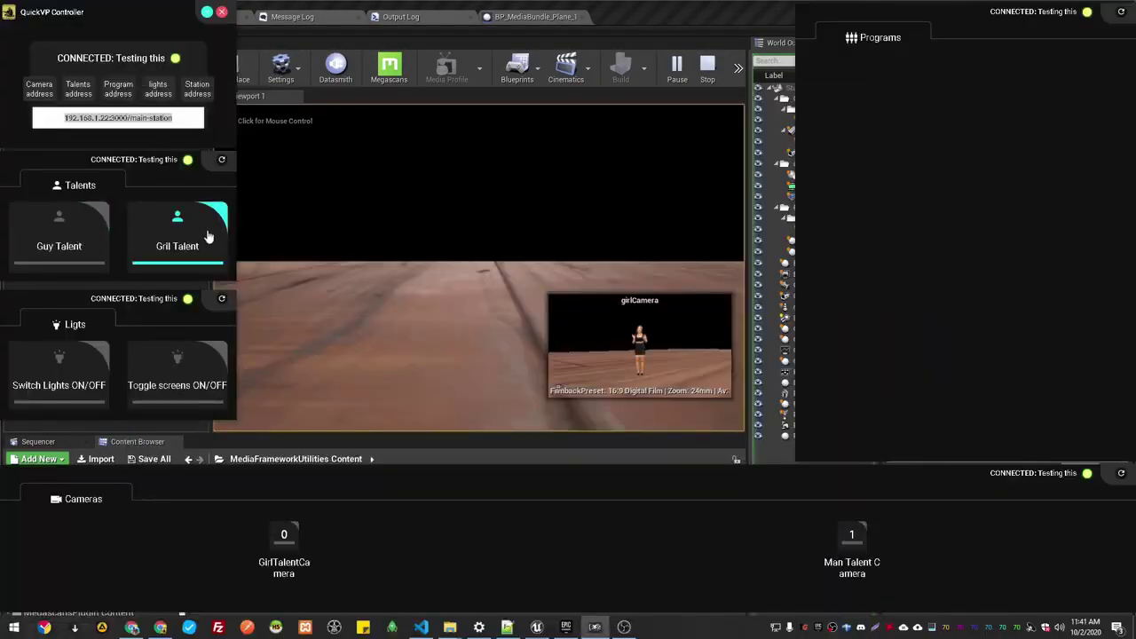
{"action": "left_click", "coordinate": [282, 550]}
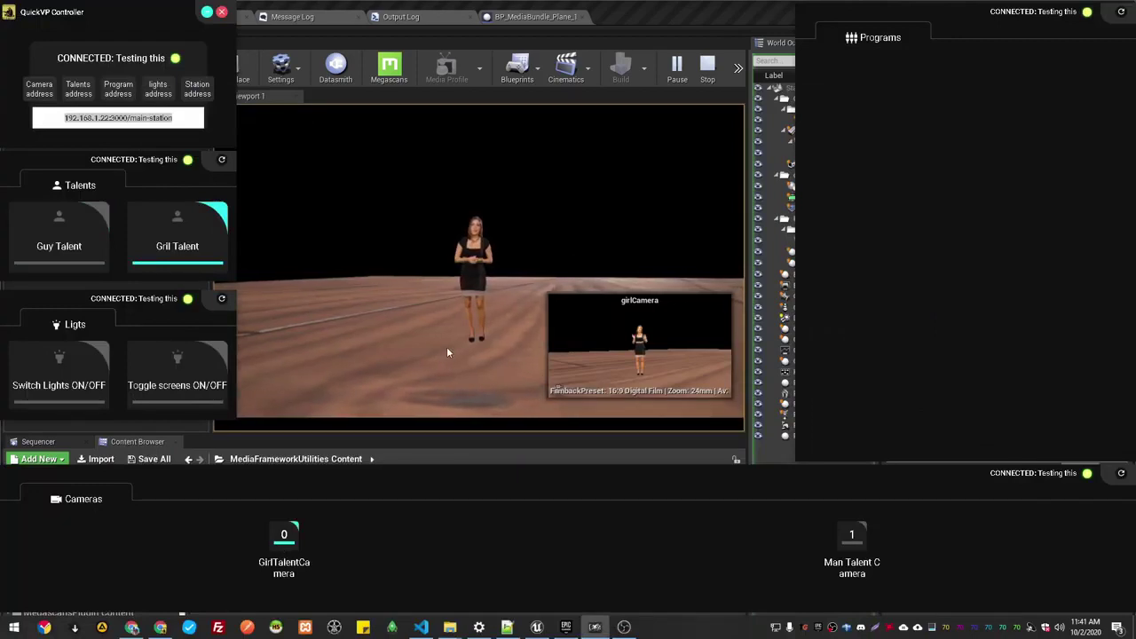
View the play output fullscreen, then end the session and restore the editor layout
{"action": "left_click", "coordinate": [484, 307]}
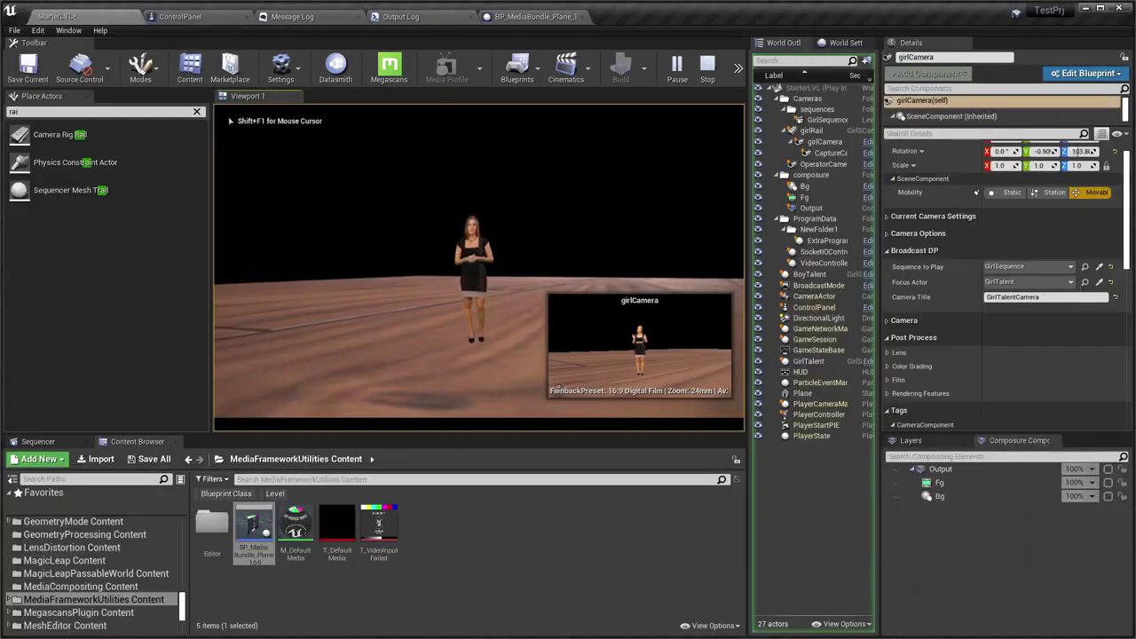
{"action": "key", "text": "F11"}
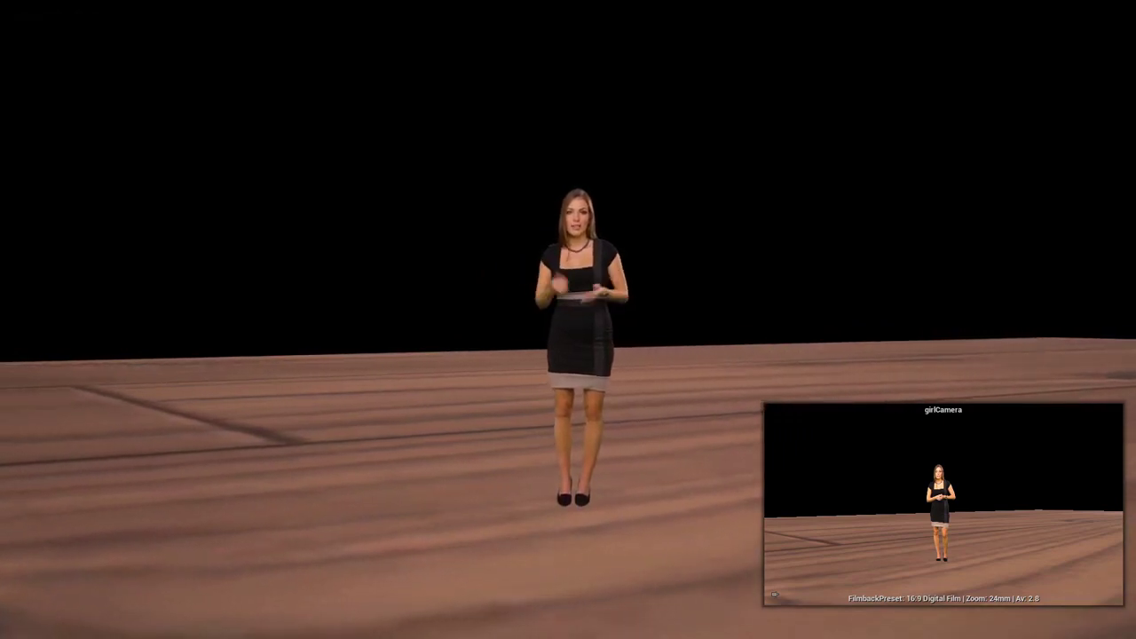
{"action": "key", "text": "Escape"}
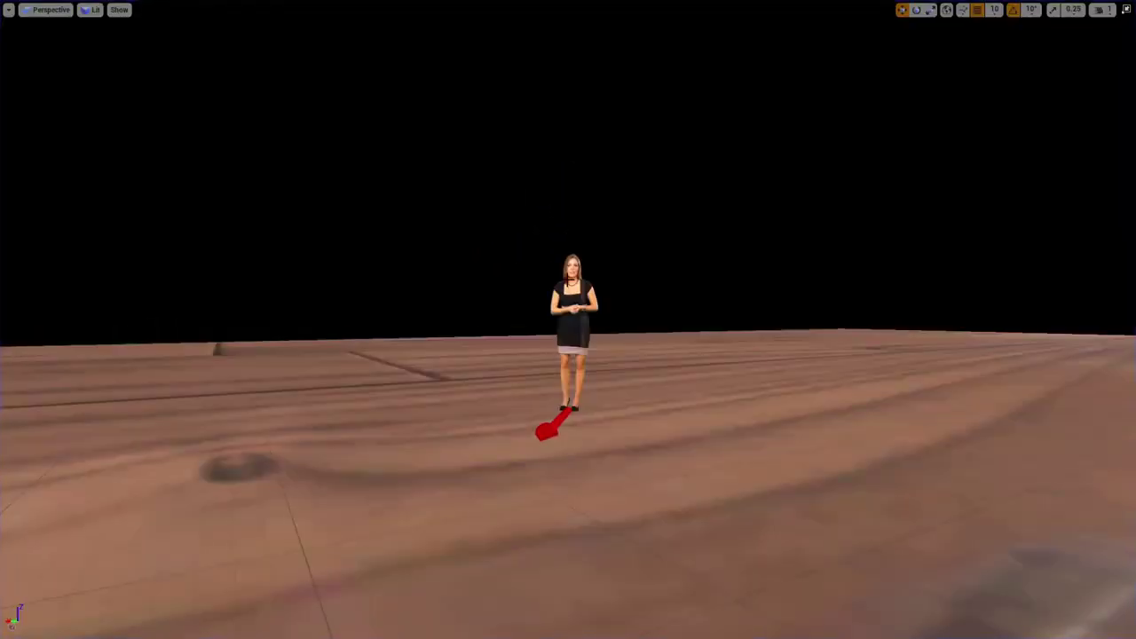
{"action": "key", "text": "F11"}
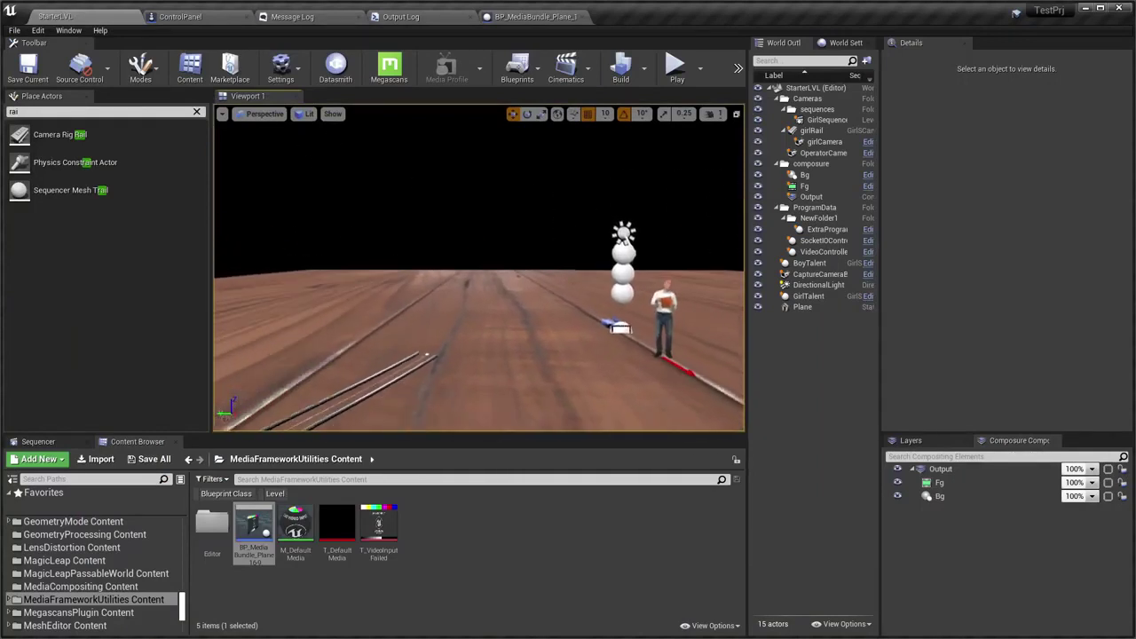
Browse to QuickVPMakerContent > Decals to show the FloorDecal and FloorLight assets
{"action": "key", "text": "alt+Tab"}
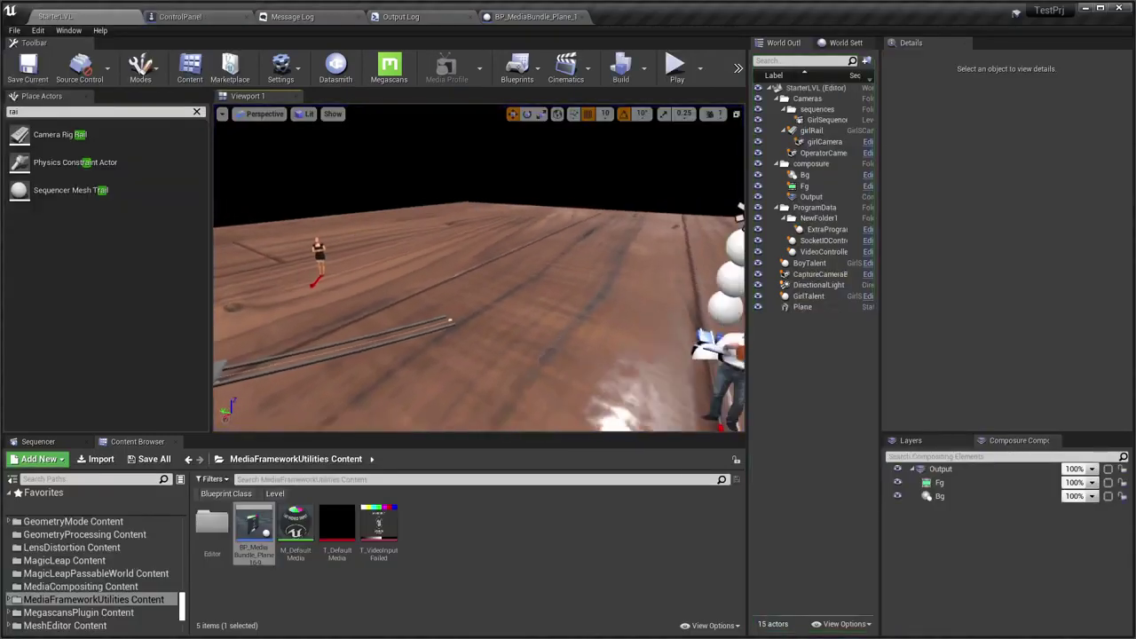
{"action": "scroll", "coordinate": [80, 564], "scroll_direction": "up", "scroll_amount": 5}
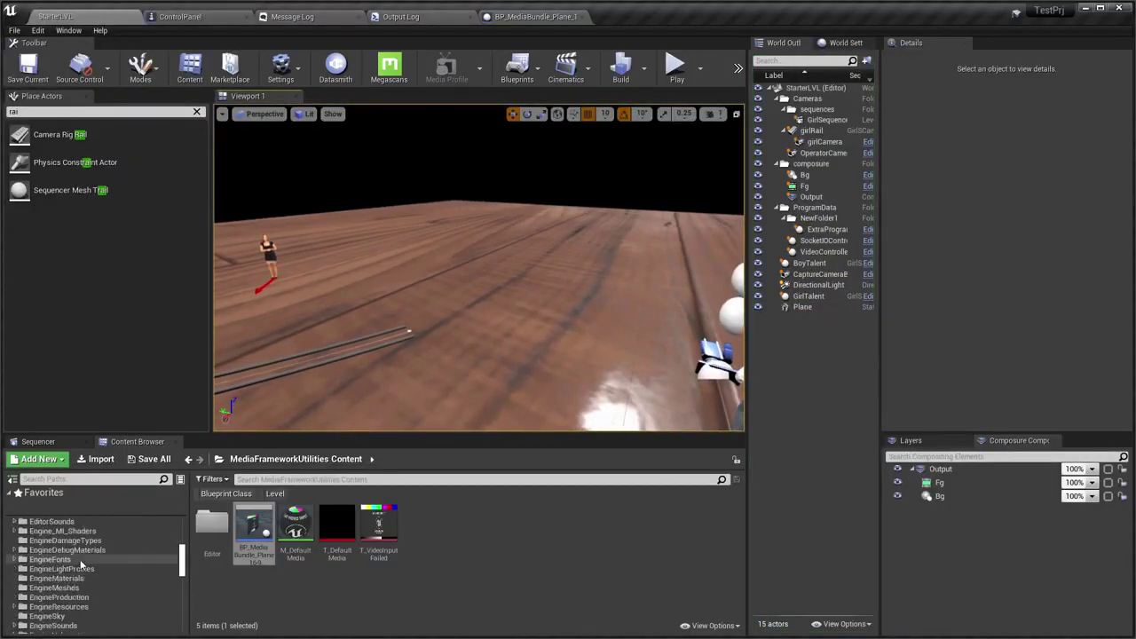
{"action": "scroll", "coordinate": [80, 559], "scroll_direction": "up", "scroll_amount": 5}
{"action": "left_click", "coordinate": [80, 523]}
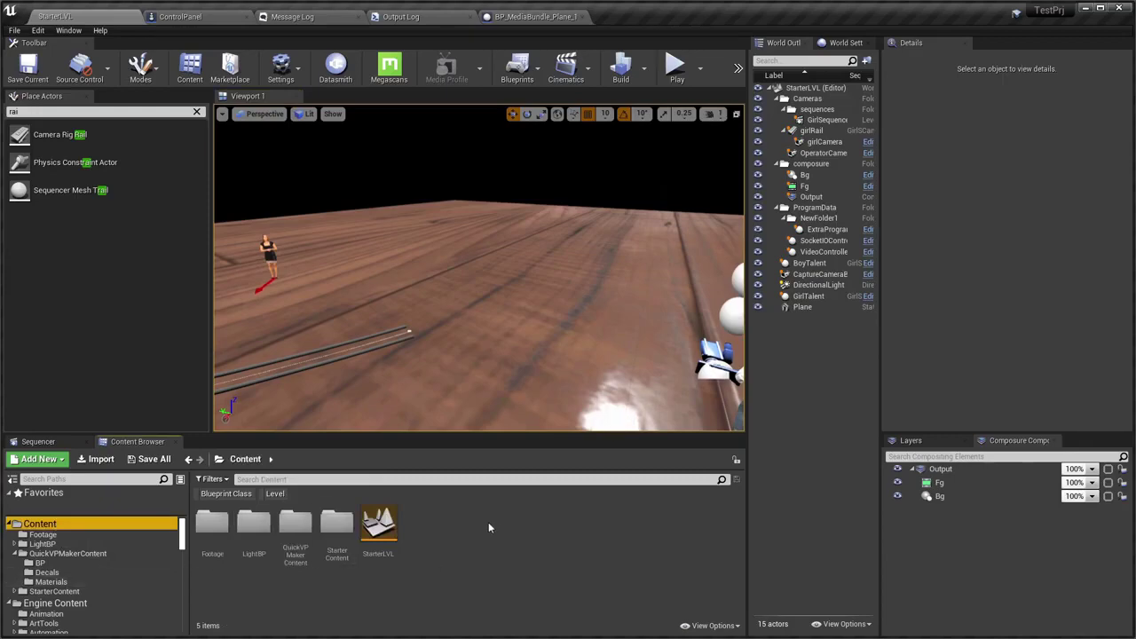
{"action": "left_click", "coordinate": [14, 552]}
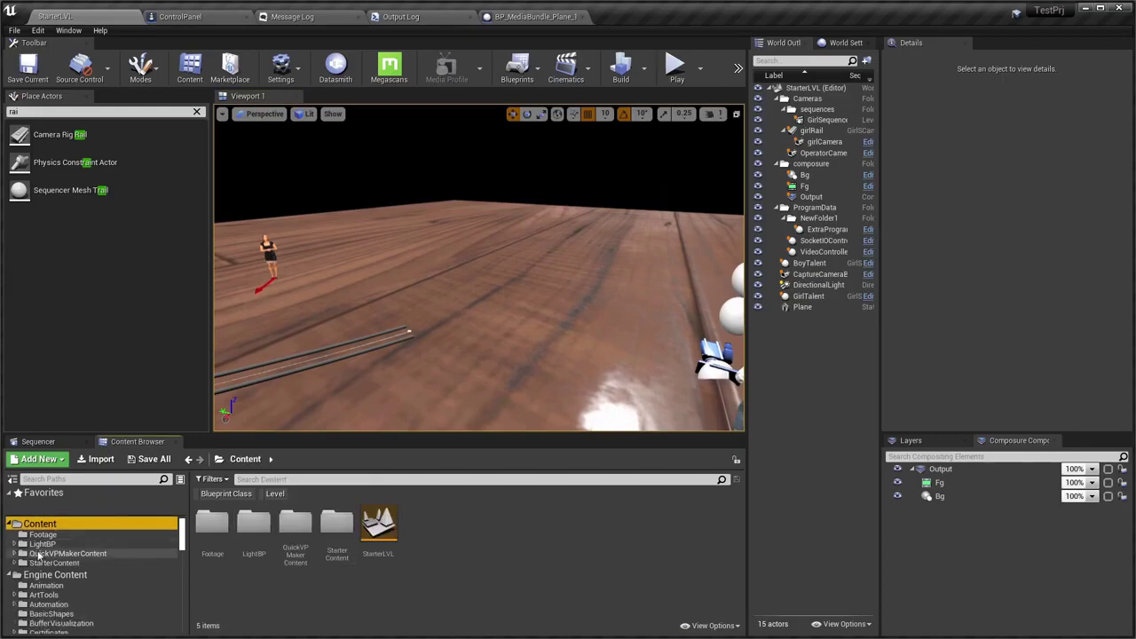
{"action": "left_click", "coordinate": [290, 16]}
{"action": "left_click", "coordinate": [105, 15]}
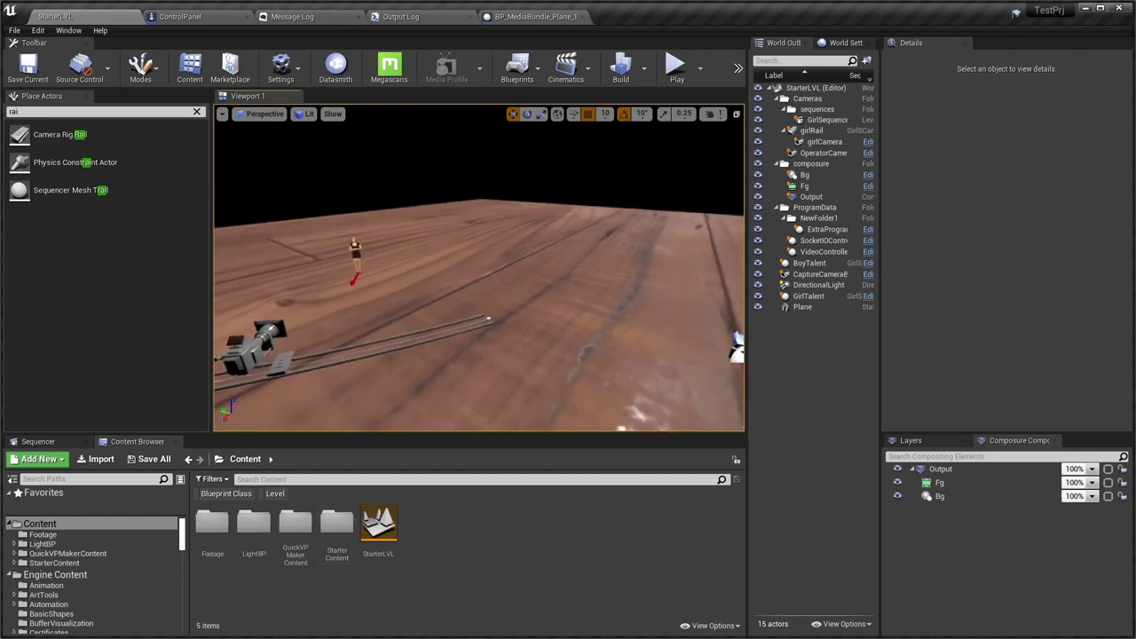
{"action": "double_click", "coordinate": [67, 553]}
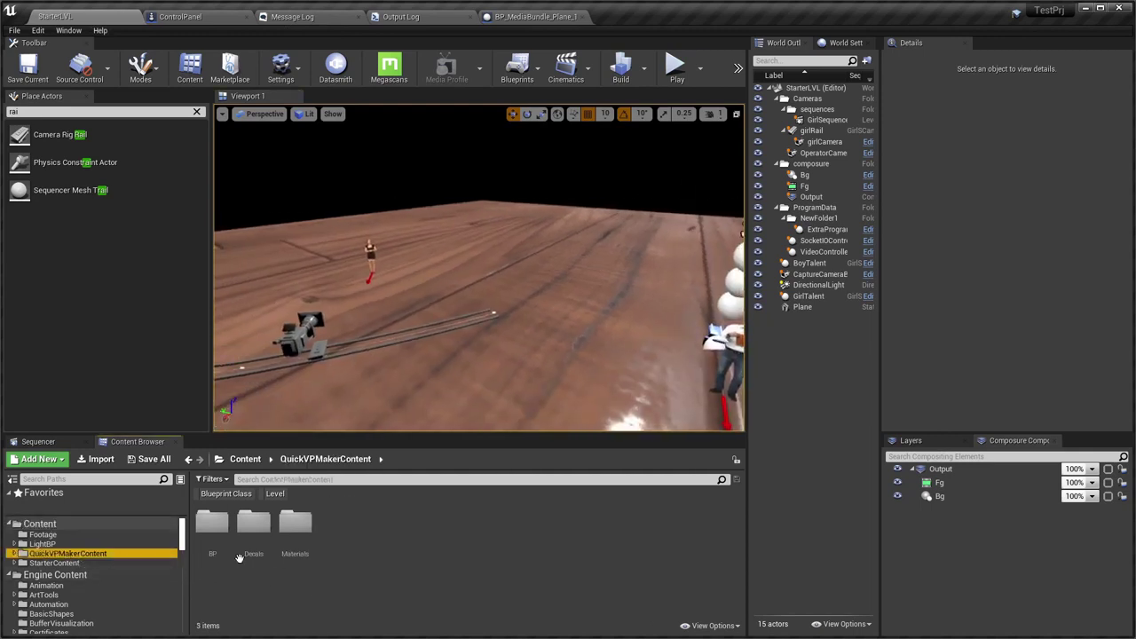
{"action": "double_click", "coordinate": [254, 523]}
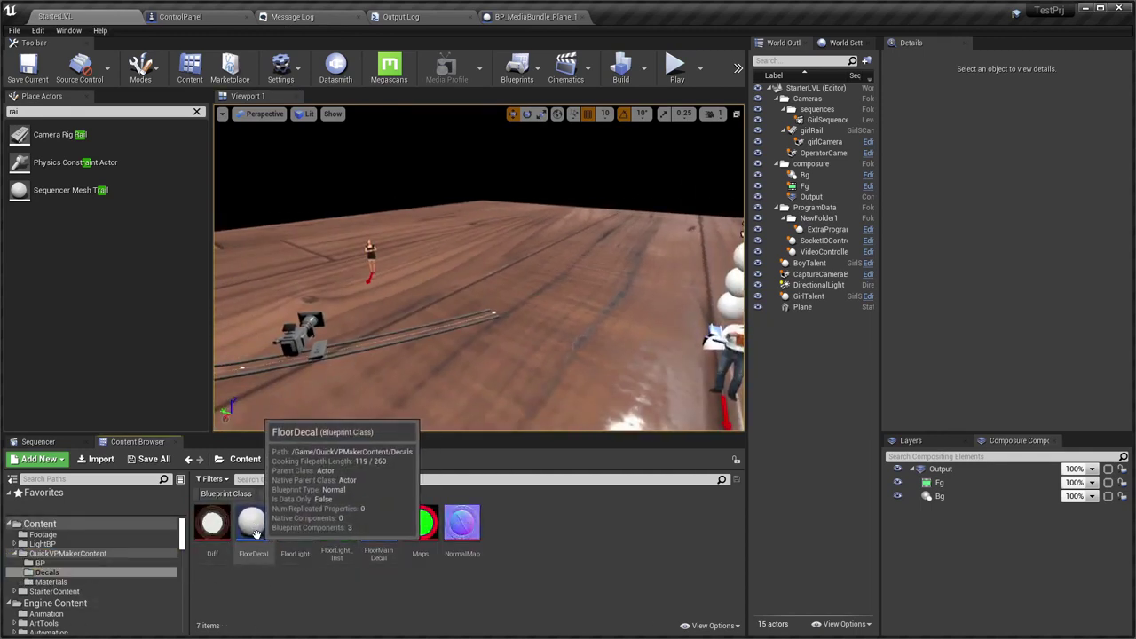
Drop a FloorDecal onto the floor near the girl, undoing an accidental nudge
{"action": "left_click", "coordinate": [253, 523]}
{"action": "left_click_drag", "start_coordinate": [253, 524], "coordinate": [400, 287]}
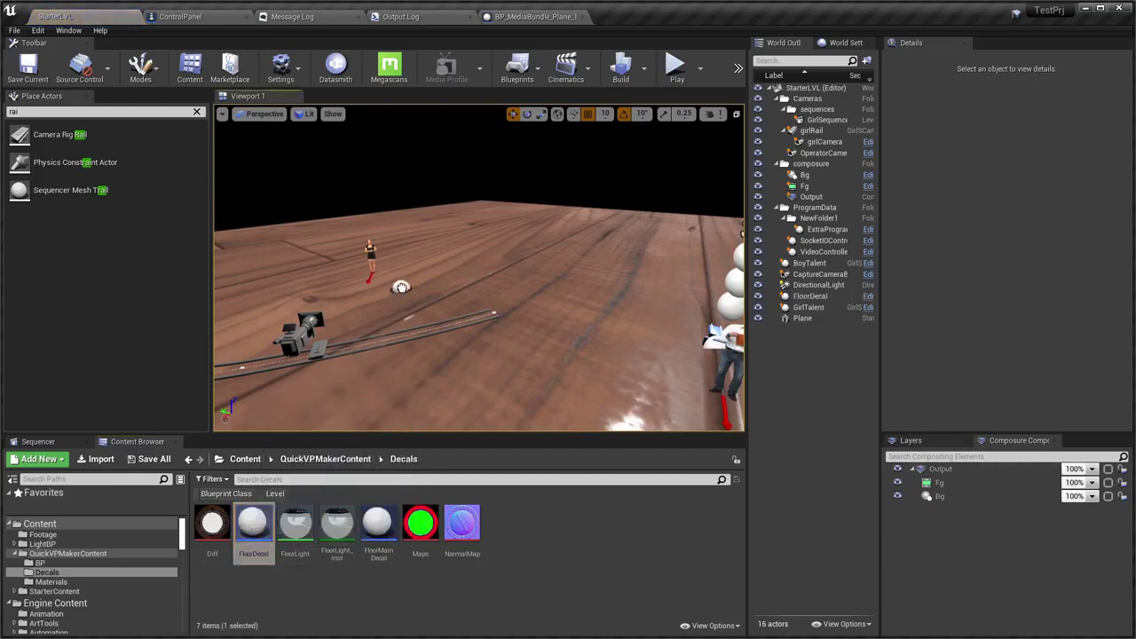
{"action": "right_click_drag", "start_coordinate": [396, 280], "coordinate": [394, 332]}
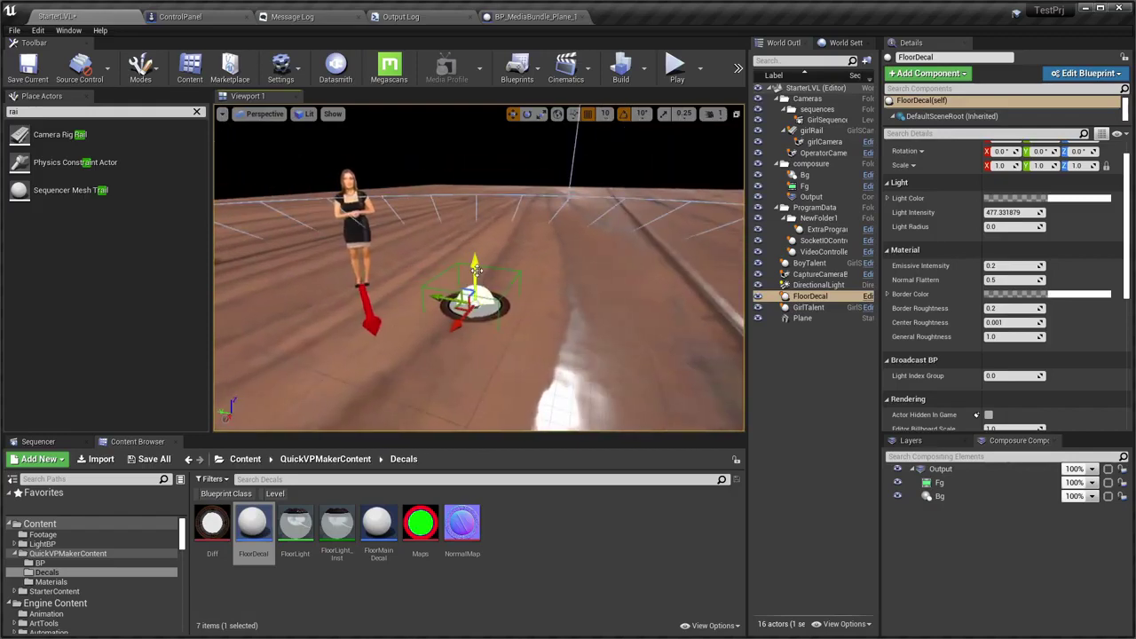
{"action": "left_click_drag", "start_coordinate": [477, 267], "coordinate": [476, 262]}
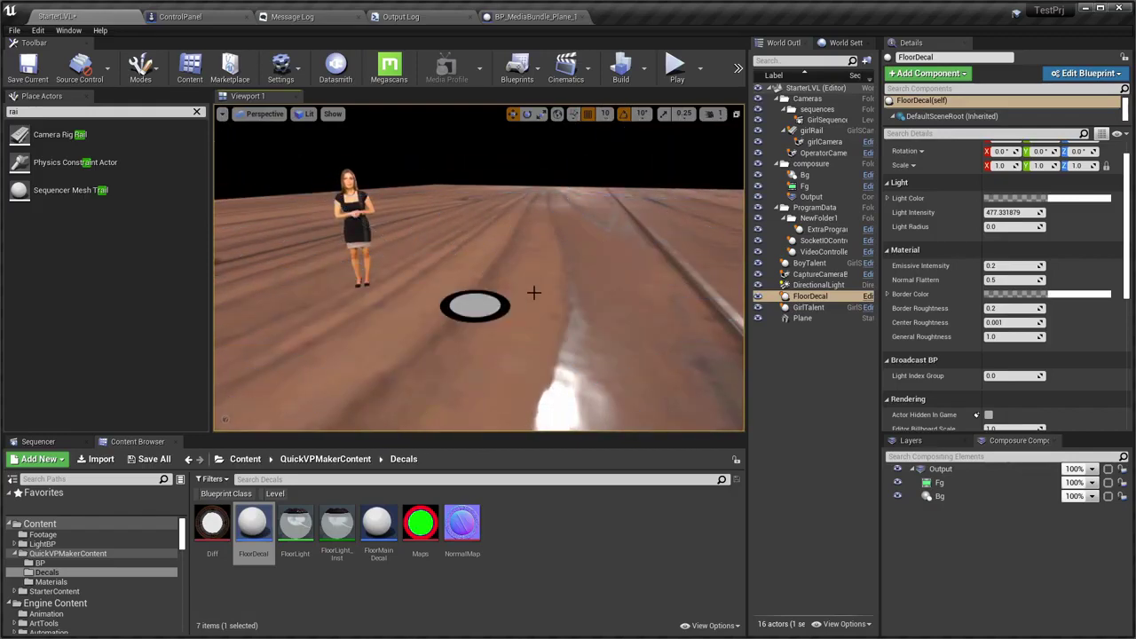
{"action": "key", "text": "ctrl+z"}
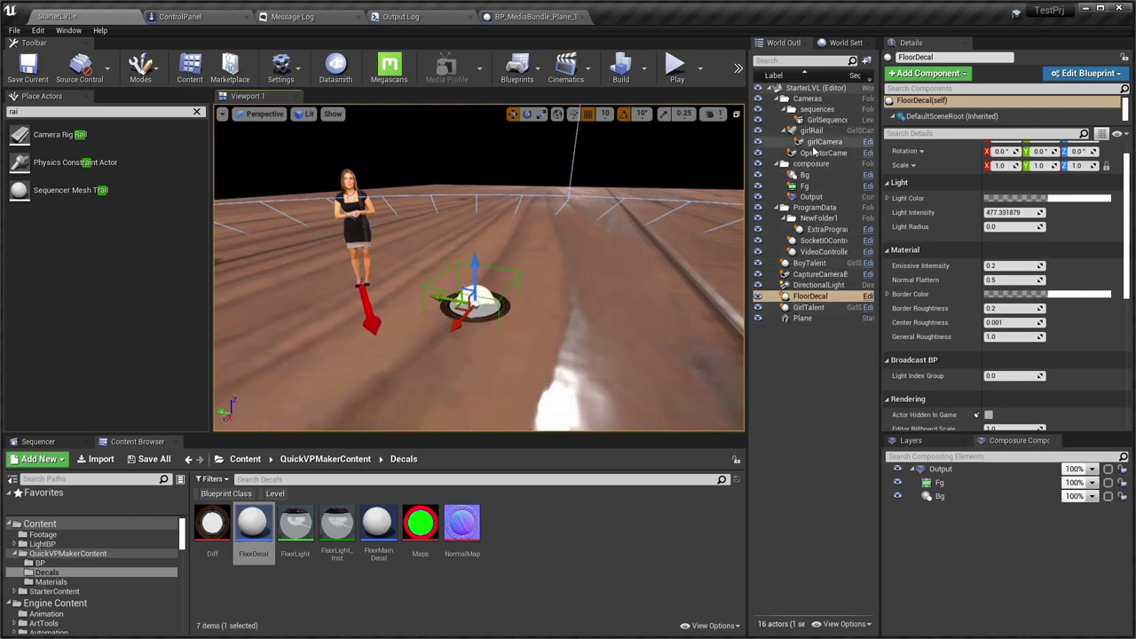
Lower the DirectionalLight intensity to about 0.72 lux, then reselect the FloorDecal
{"action": "left_click", "coordinate": [824, 289]}
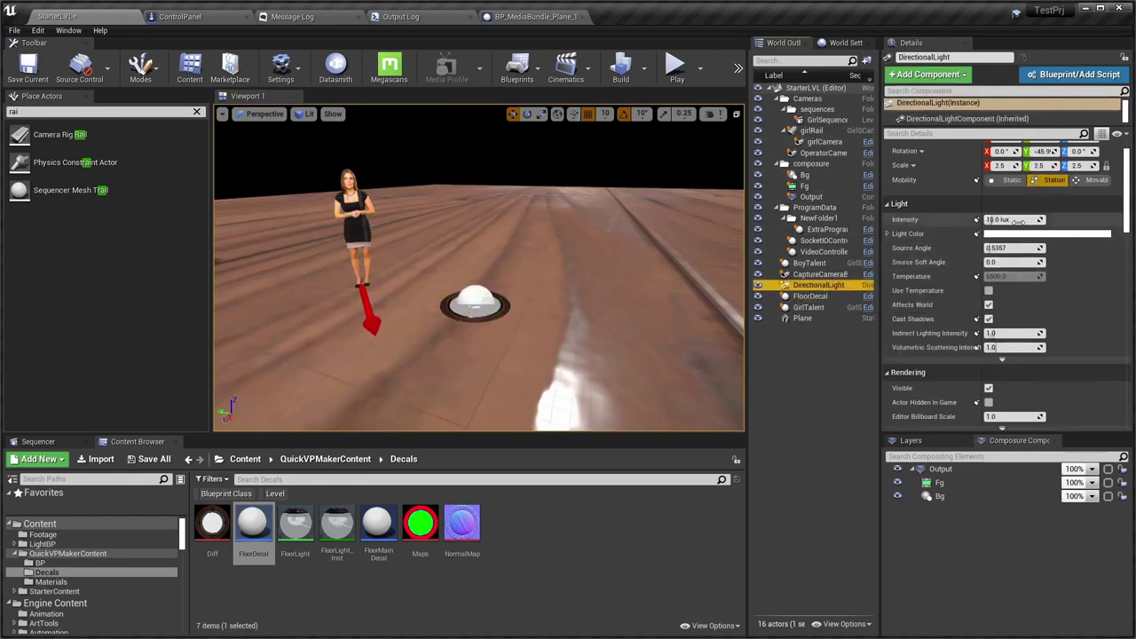
{"action": "mouse_move", "coordinate": [1011, 219]}
{"action": "left_mouse_down"}
{"action": "mouse_move", "coordinate": [976, 219]}
{"action": "mouse_move", "coordinate": [1020, 219]}
{"action": "left_mouse_up"}
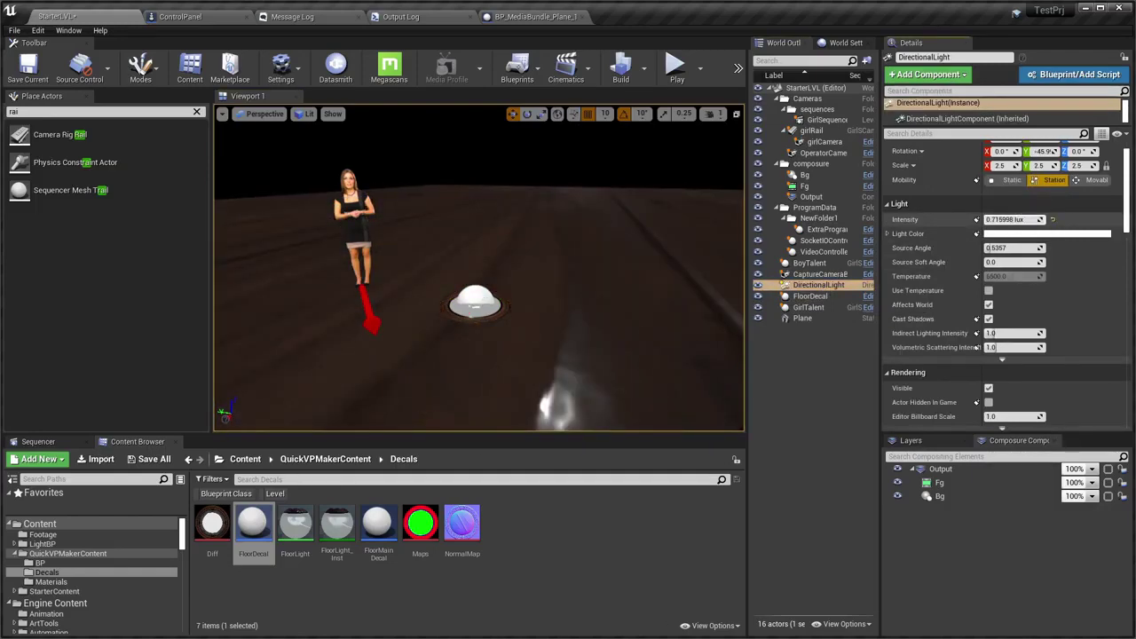
{"action": "left_click", "coordinate": [476, 277]}
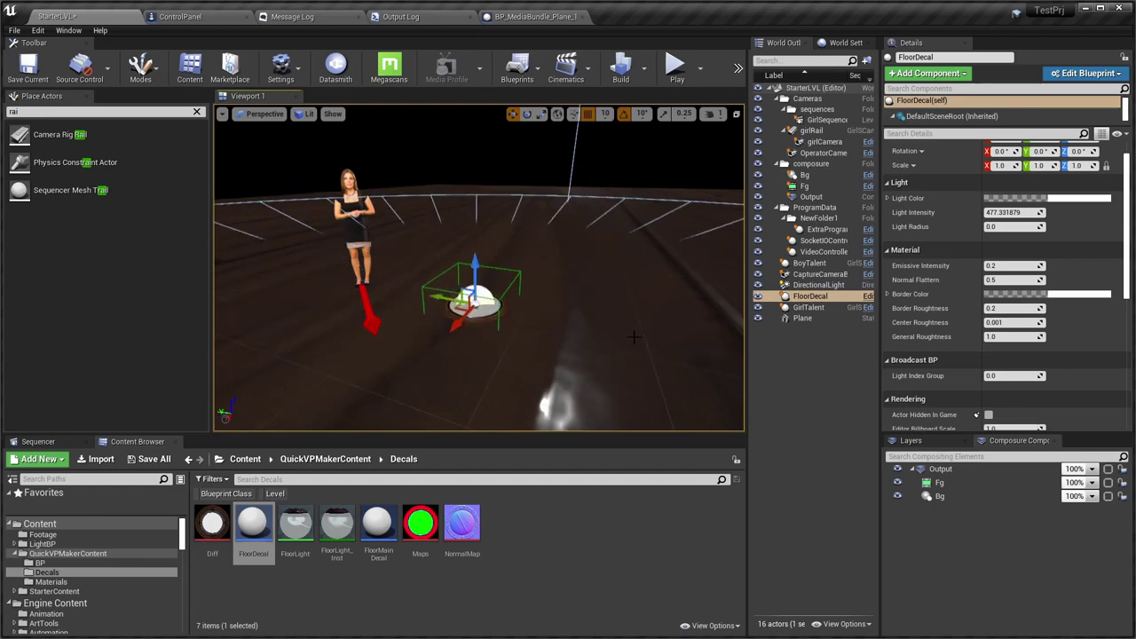
Set the FloorDecal's Light Intensity to 500 and Emissive Intensity to 3.0
{"action": "mouse_move", "coordinate": [633, 337]}
{"action": "left_mouse_down", "text": "alt"}
{"action": "mouse_move", "coordinate": [621, 382]}
{"action": "mouse_move", "coordinate": [684, 364]}
{"action": "left_mouse_up", "text": "alt"}
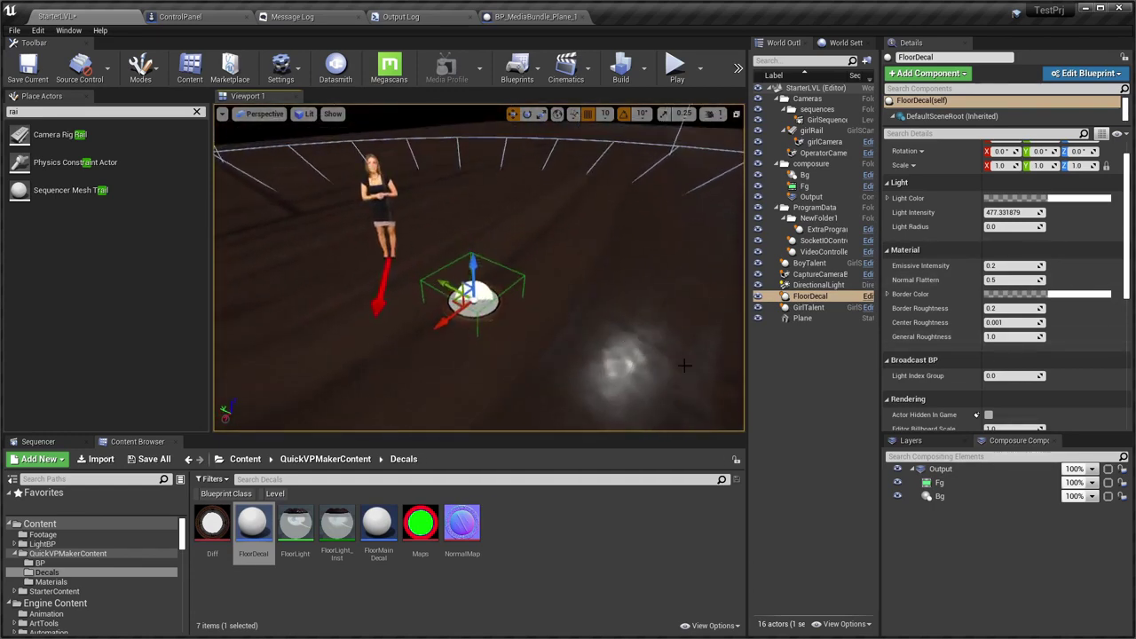
{"action": "scroll", "coordinate": [960, 240], "scroll_direction": "up", "scroll_amount": 1}
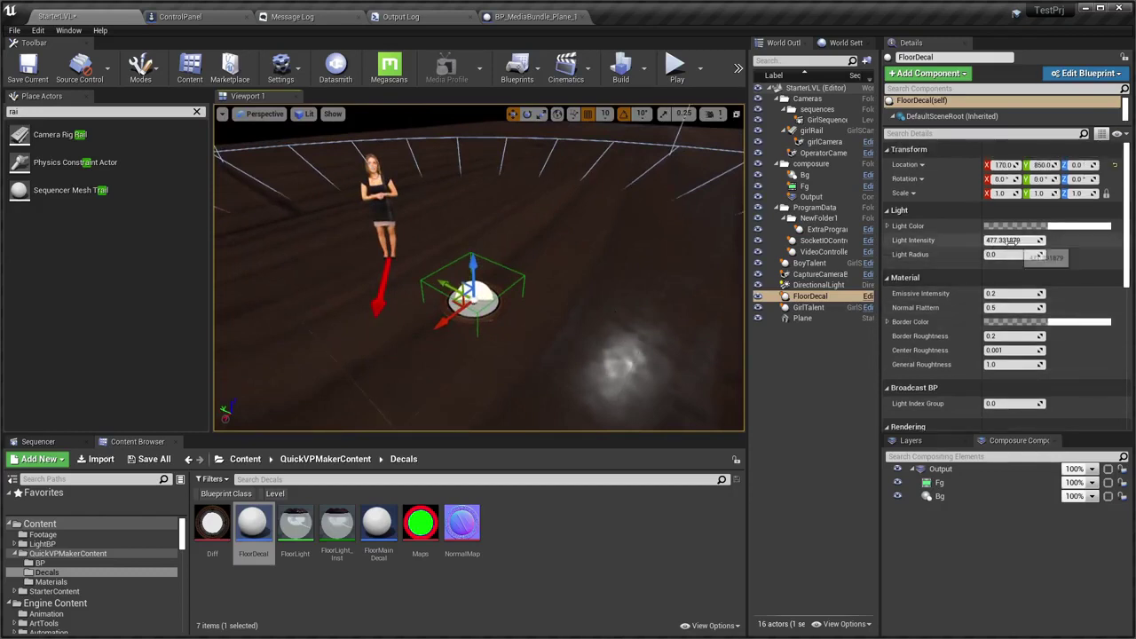
{"action": "left_click", "coordinate": [1010, 241]}
{"action": "type", "text": "3"}
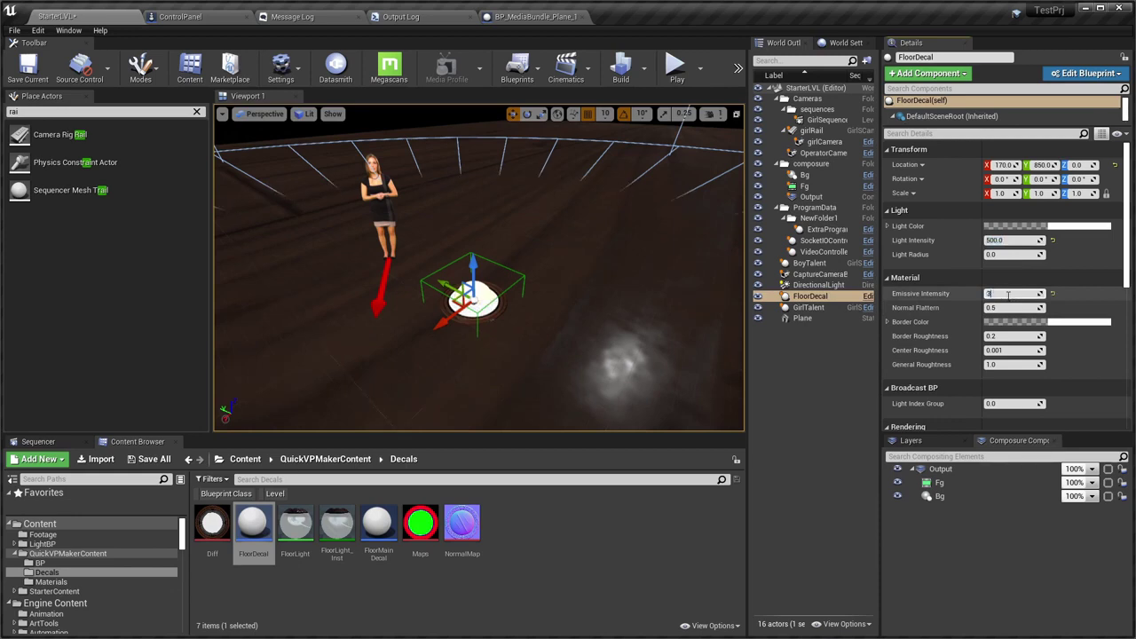
Fly down to the decal, reselect FloorDecal and show its Edit Blueprint options
{"action": "right_click_drag", "start_coordinate": [576, 330], "coordinate": [621, 320]}
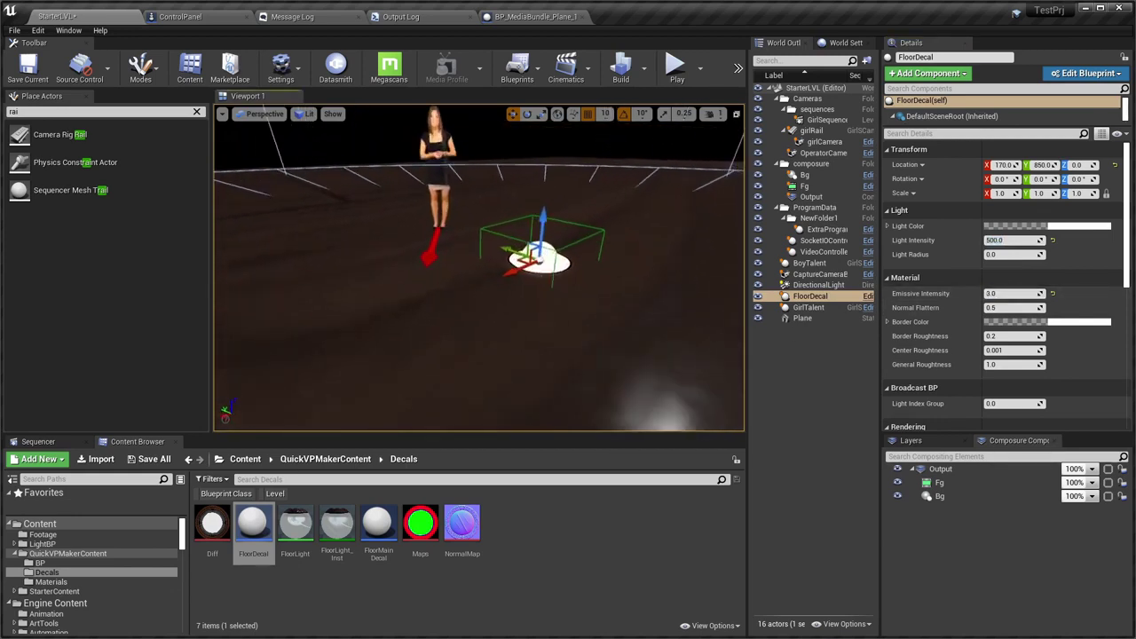
{"action": "mouse_move", "coordinate": [621, 320]}
{"action": "right_mouse_down"}
{"action": "mouse_move", "coordinate": [592, 362]}
{"action": "mouse_move", "coordinate": [603, 337]}
{"action": "mouse_move", "coordinate": [524, 319]}
{"action": "mouse_move", "coordinate": [596, 331]}
{"action": "right_mouse_up"}
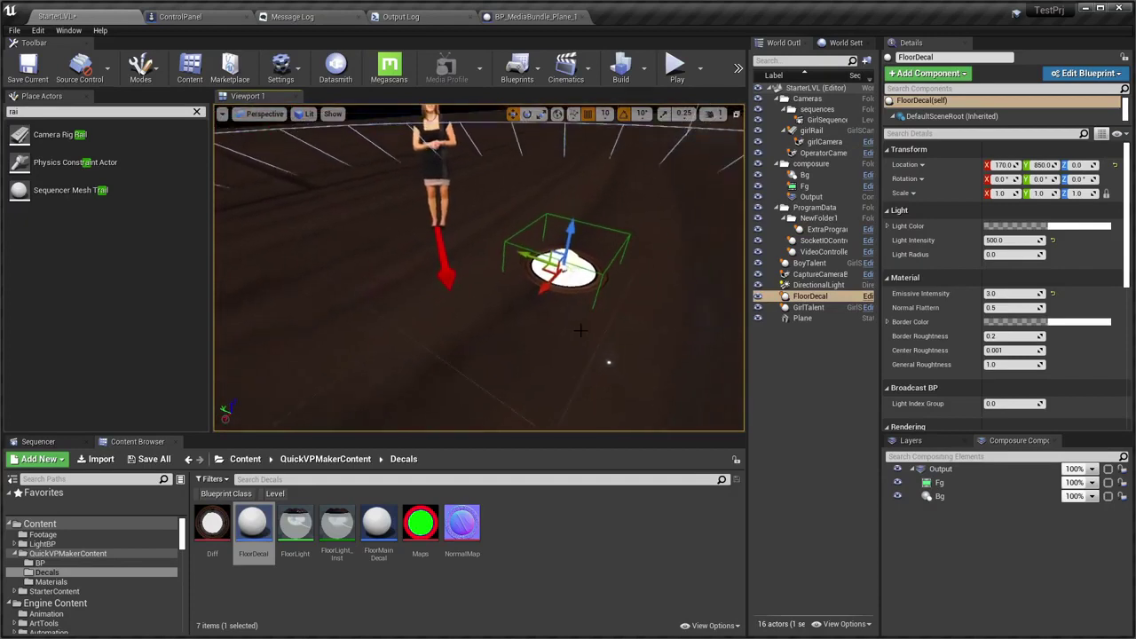
{"action": "key", "text": "g"}
{"action": "right_click_drag", "start_coordinate": [561, 301], "coordinate": [619, 307]}
{"action": "left_click", "coordinate": [802, 318]}
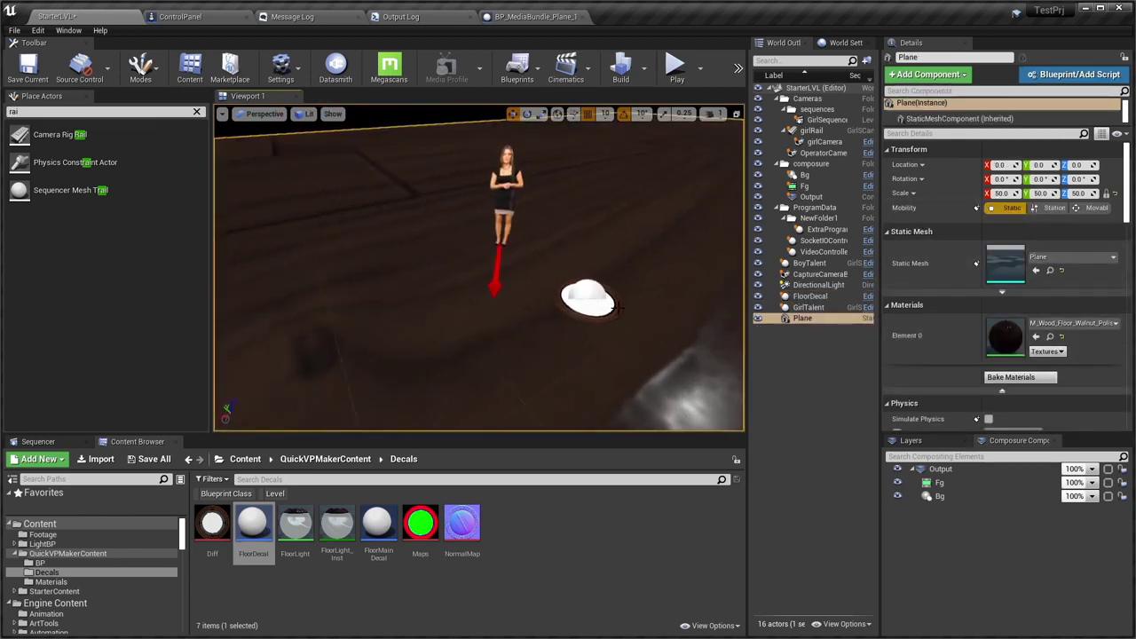
{"action": "left_click", "coordinate": [587, 298]}
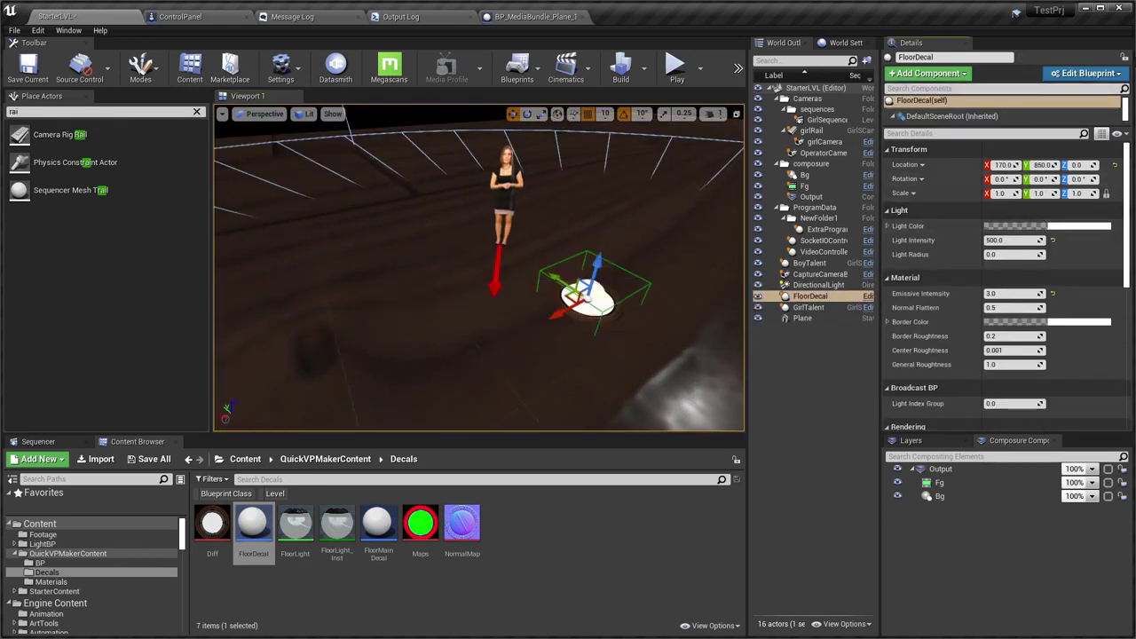
{"action": "left_click", "coordinate": [1073, 75]}
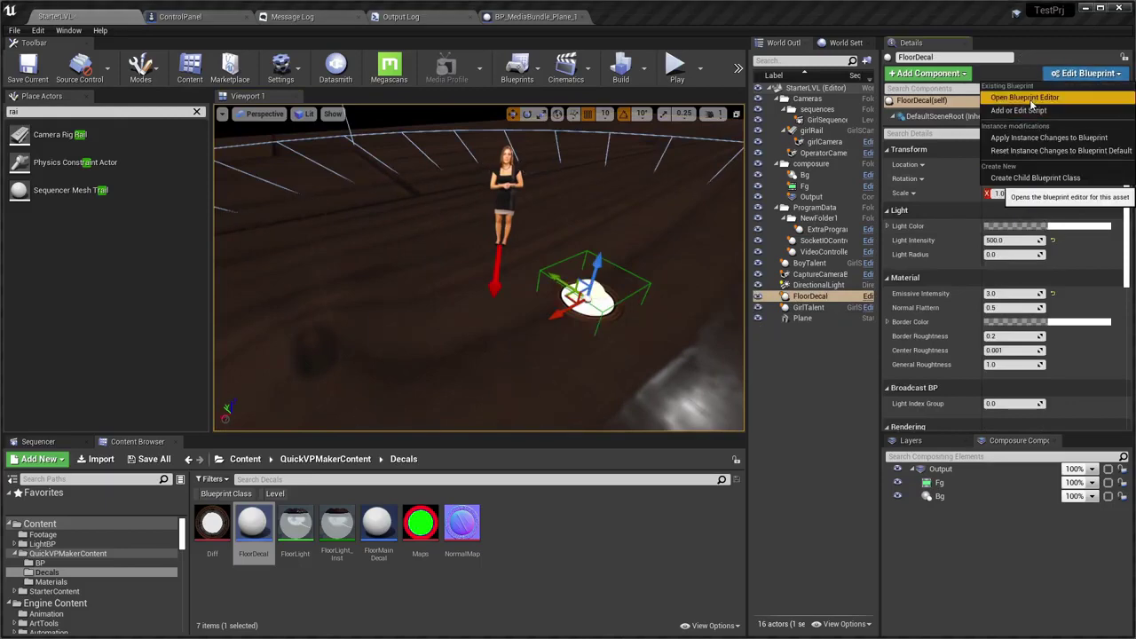
Open the FloorDecal blueprint in the Blueprint Editor and view its Event Graph
{"action": "left_click", "coordinate": [1025, 101]}
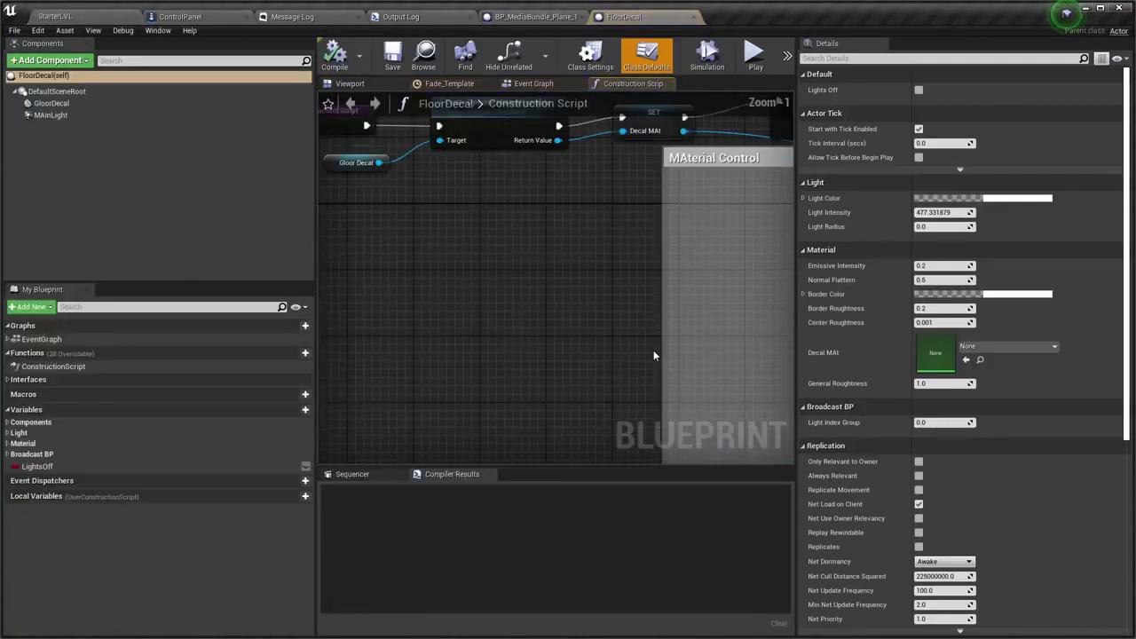
{"action": "scroll", "coordinate": [420, 315], "scroll_direction": "up", "scroll_amount": 3}
{"action": "left_click", "coordinate": [533, 84]}
{"action": "scroll", "coordinate": [674, 353], "scroll_direction": "down", "scroll_amount": 5}
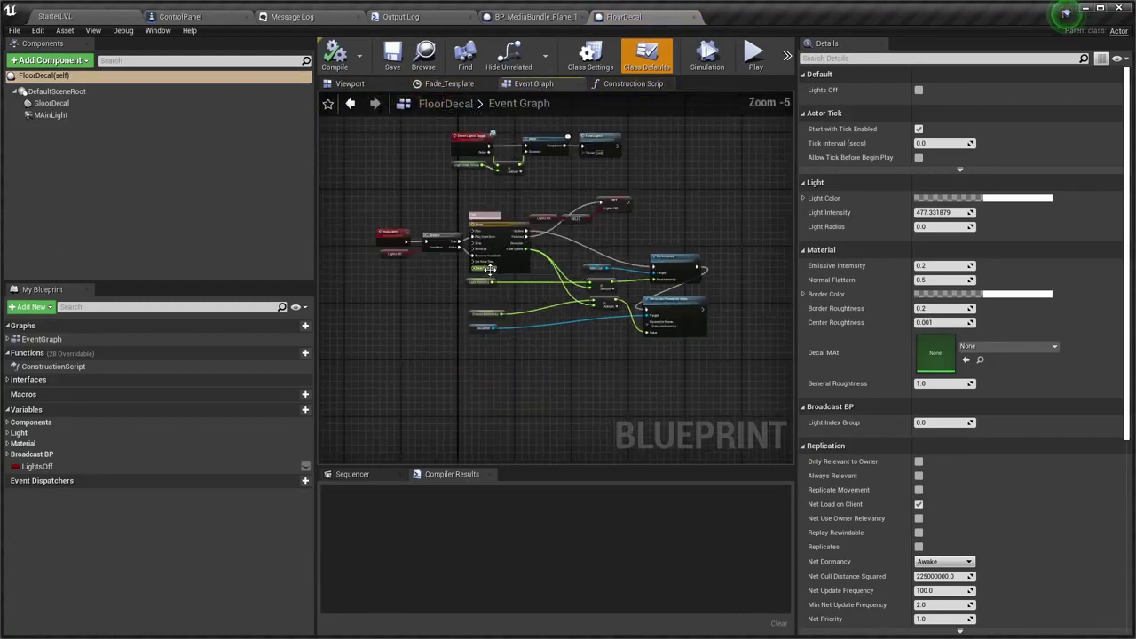
{"action": "scroll", "coordinate": [674, 353], "scroll_direction": "up", "scroll_amount": 6}
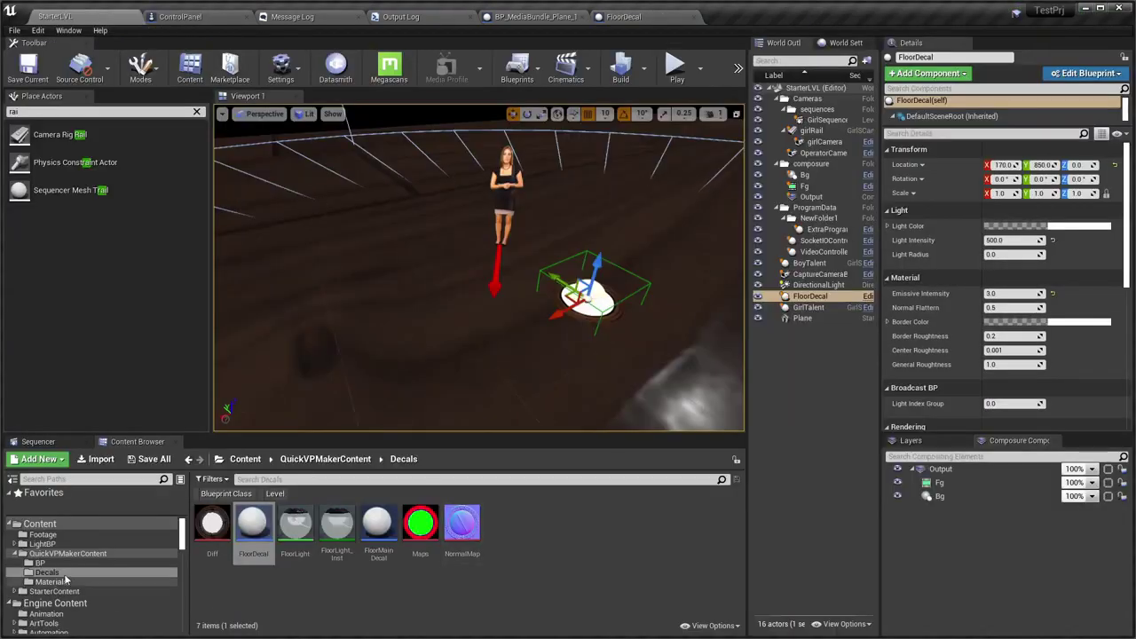
Open the LVLDirector interface blueprint from QuickVPMakerContent's BP folder
{"action": "left_click", "coordinate": [68, 553]}
{"action": "left_click", "coordinate": [200, 535]}
{"action": "double_click", "coordinate": [201, 535]}
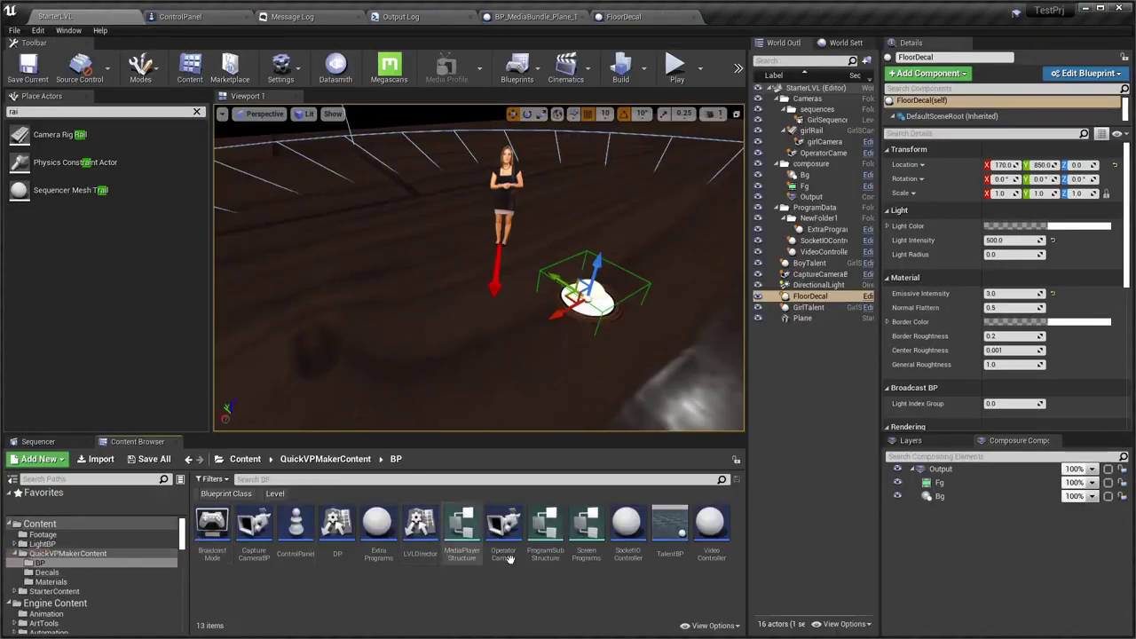
{"action": "double_click", "coordinate": [419, 523]}
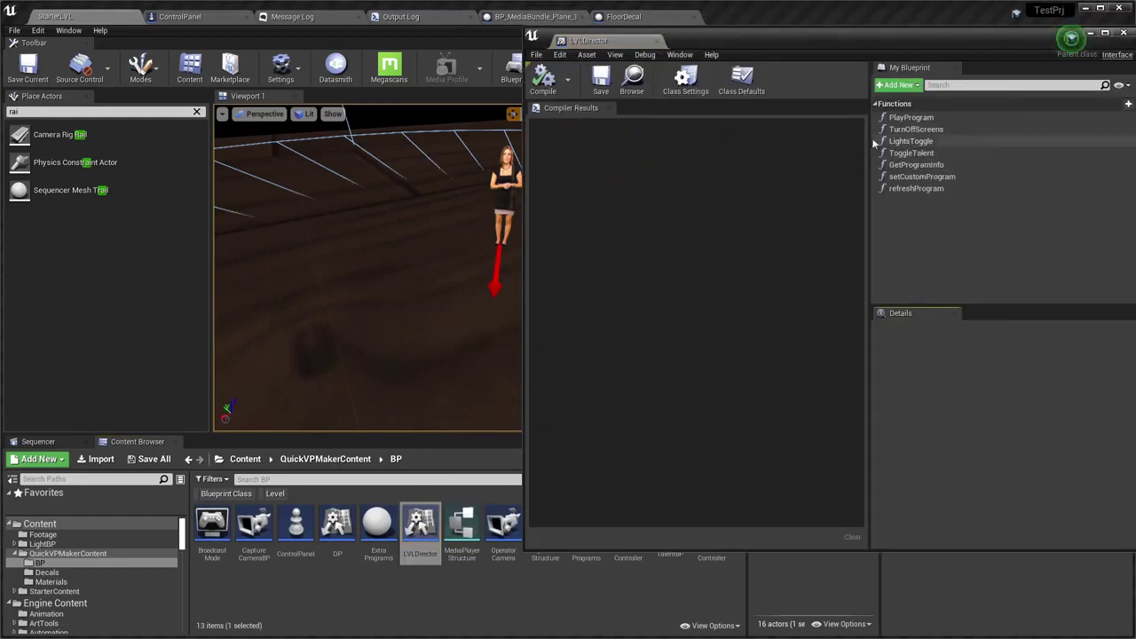
Close the BP_MediaBundle plane blueprint tab
{"action": "left_click", "coordinate": [511, 19]}
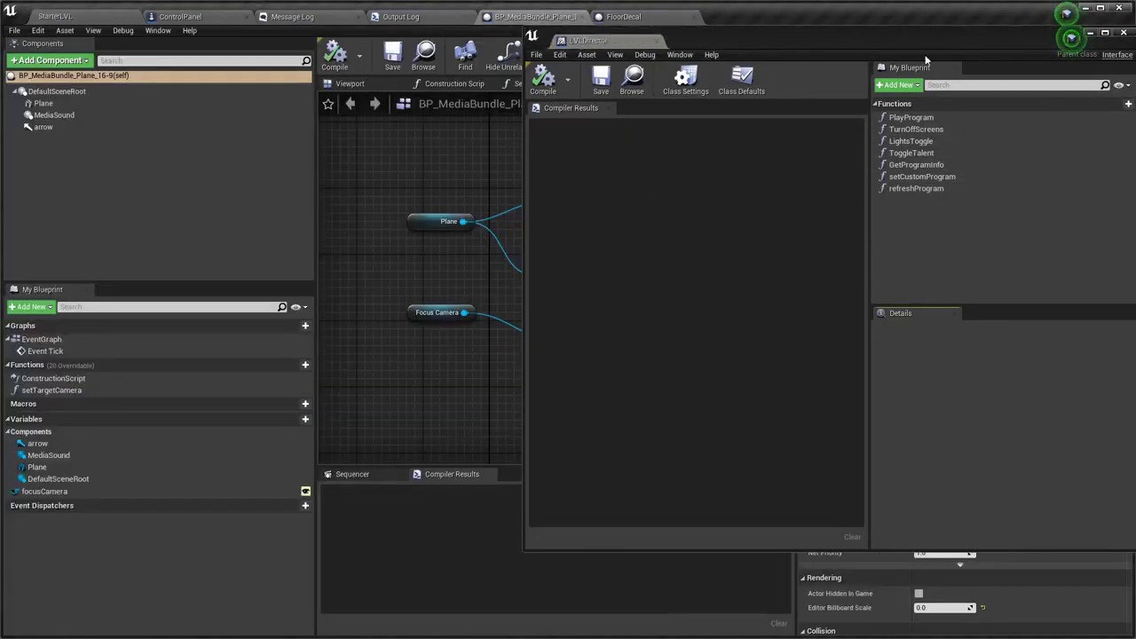
{"action": "left_click_drag", "start_coordinate": [1003, 43], "coordinate": [511, 87]}
{"action": "left_click", "coordinate": [663, 378]}
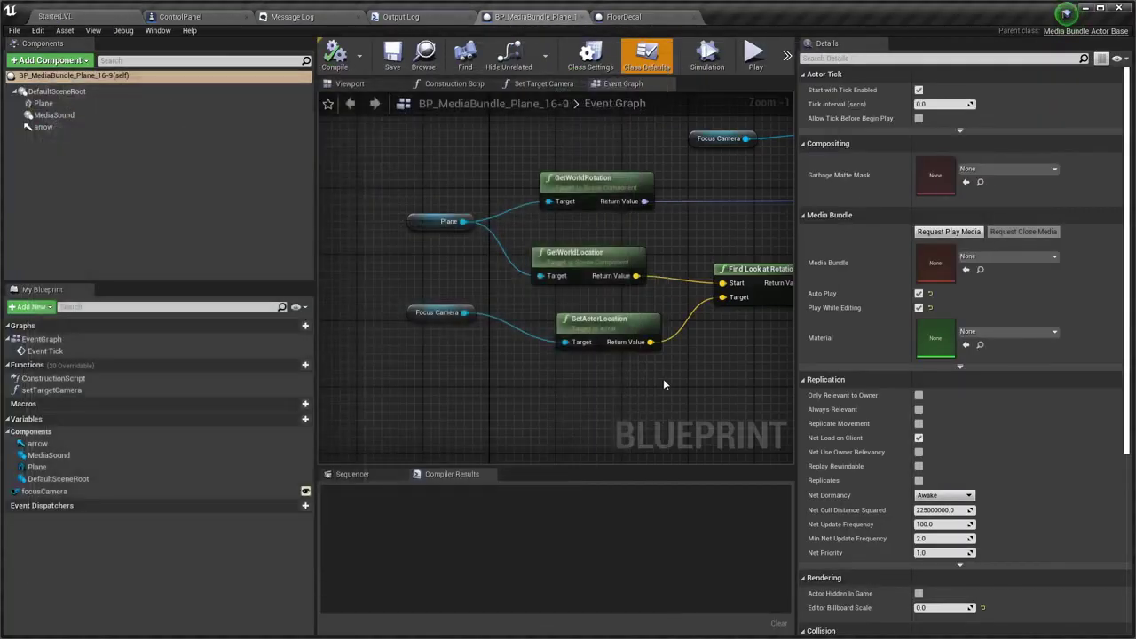
{"action": "scroll", "coordinate": [662, 378], "scroll_direction": "down", "scroll_amount": 1}
{"action": "left_click", "coordinate": [582, 16]}
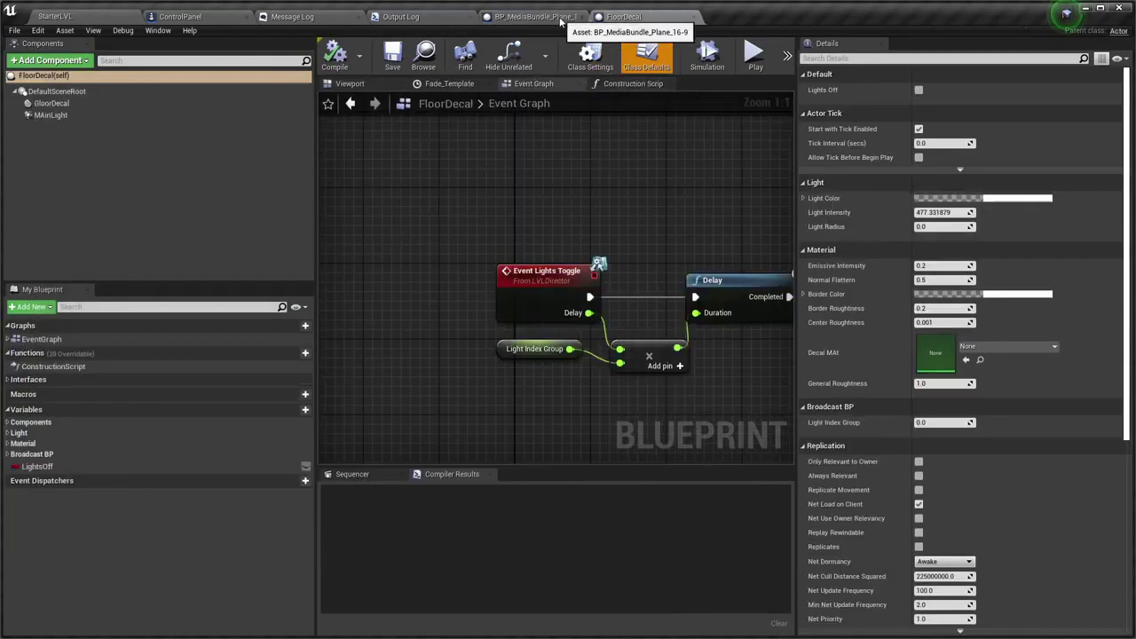
Review the Lights Toggle event nodes and implemented interfaces, then return to StarterLVL
{"action": "scroll", "coordinate": [688, 244], "scroll_direction": "down", "scroll_amount": 1}
{"action": "mouse_move", "coordinate": [687, 243]}
{"action": "right_mouse_down"}
{"action": "mouse_move", "coordinate": [535, 247]}
{"action": "mouse_move", "coordinate": [623, 207]}
{"action": "right_mouse_up"}
{"action": "scroll", "coordinate": [535, 247], "scroll_direction": "down", "scroll_amount": 1}
{"action": "scroll", "coordinate": [583, 179], "scroll_direction": "up", "scroll_amount": 1}
{"action": "right_click_drag", "start_coordinate": [494, 115], "coordinate": [499, 271]}
{"action": "scroll", "coordinate": [499, 272], "scroll_direction": "up", "scroll_amount": 1}
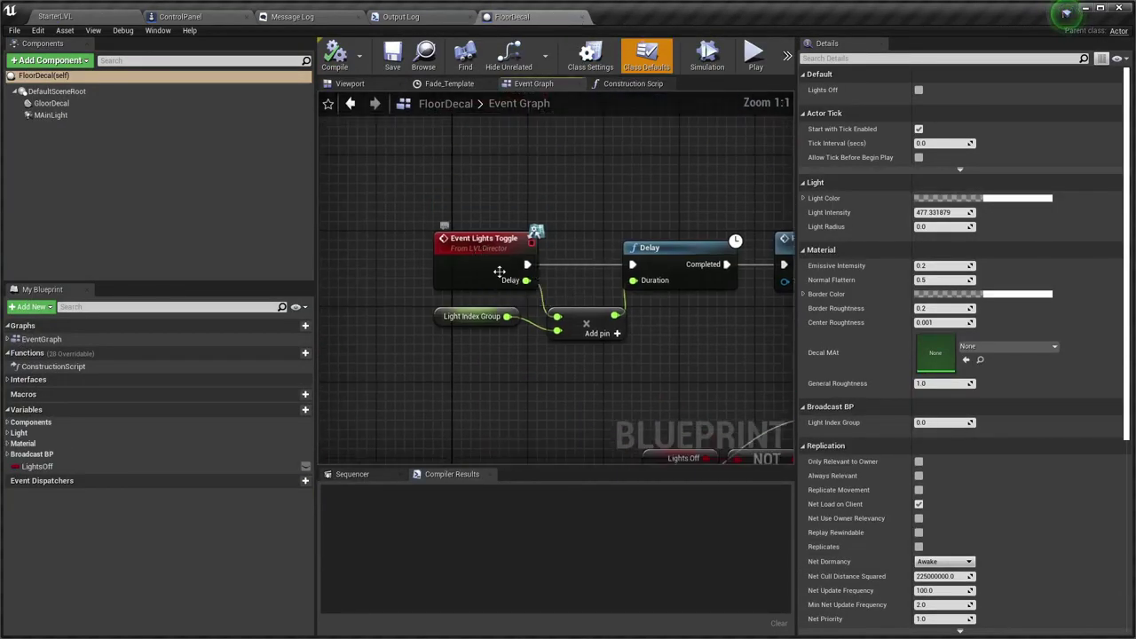
{"action": "left_click", "coordinate": [27, 379]}
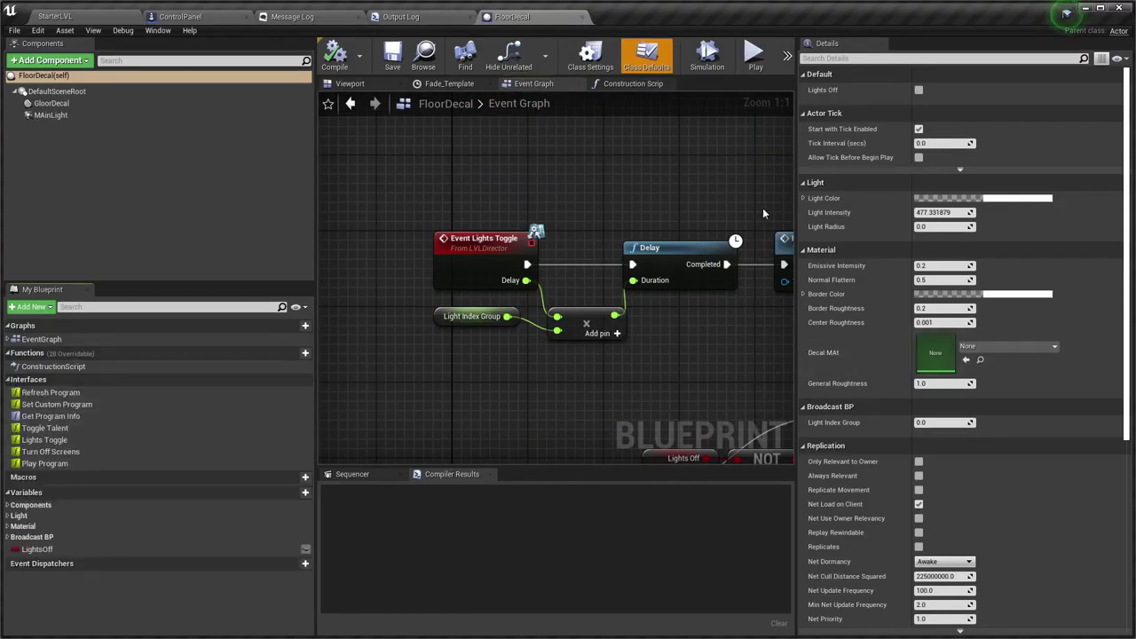
{"action": "left_click", "coordinate": [119, 17]}
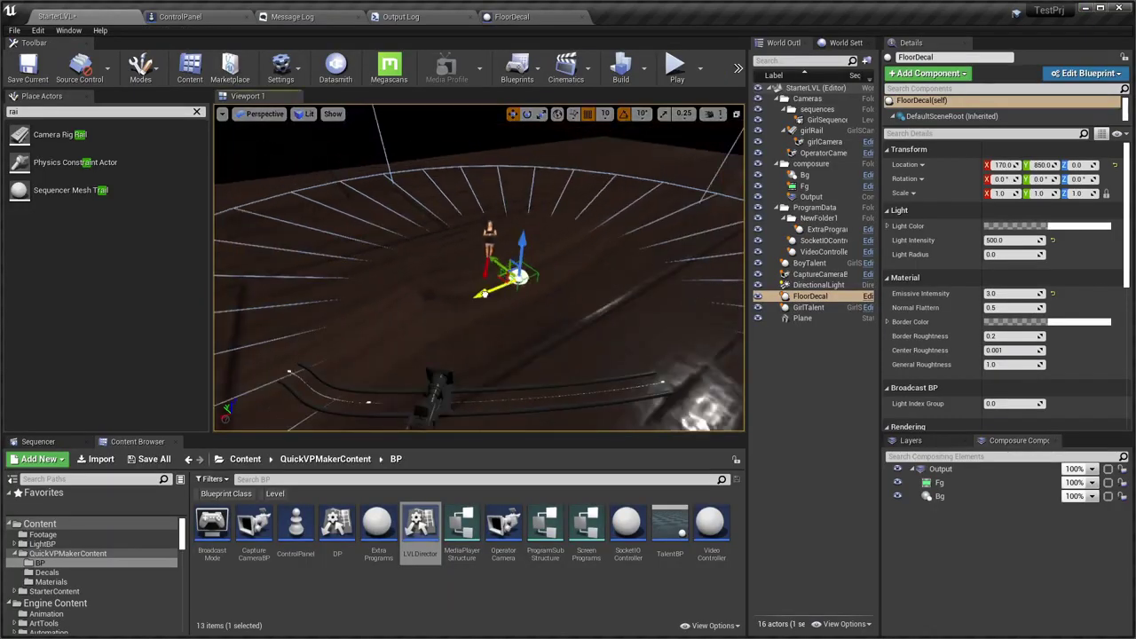
Duplicate the FloorDecal into a row (FloorDecal2–FloorDecal5) and start Play-in-Editor
{"action": "mouse_move", "coordinate": [493, 286]}
{"action": "left_mouse_down", "text": "alt"}
{"action": "mouse_move", "coordinate": [447, 306]}
{"action": "mouse_move", "coordinate": [636, 232]}
{"action": "mouse_move", "coordinate": [564, 315]}
{"action": "left_mouse_up", "text": "alt"}
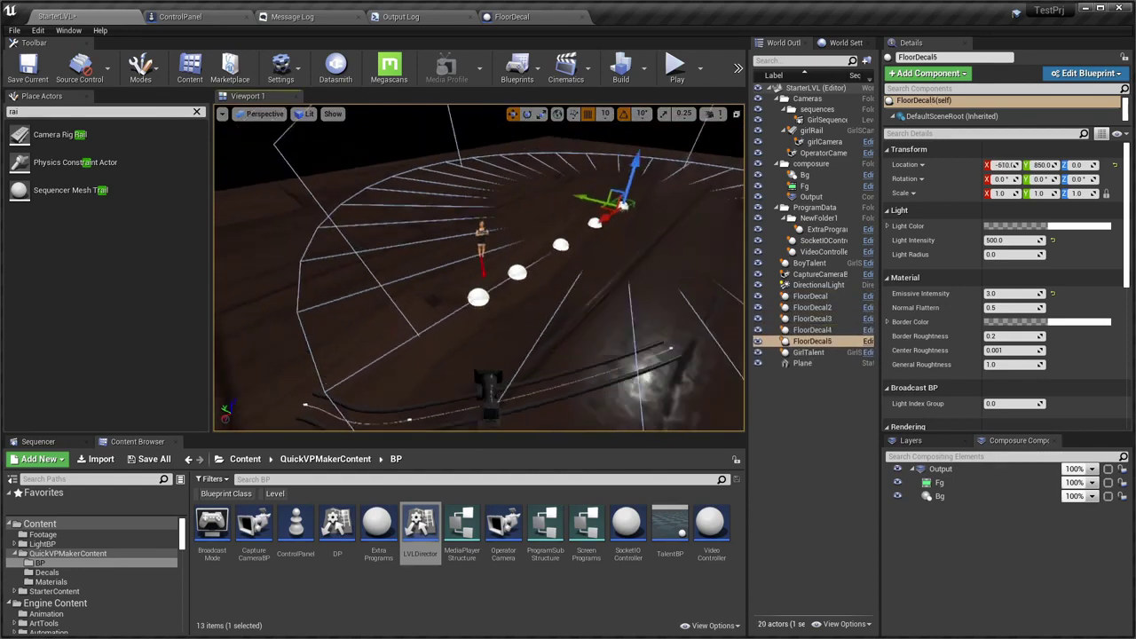
{"action": "key", "text": "g"}
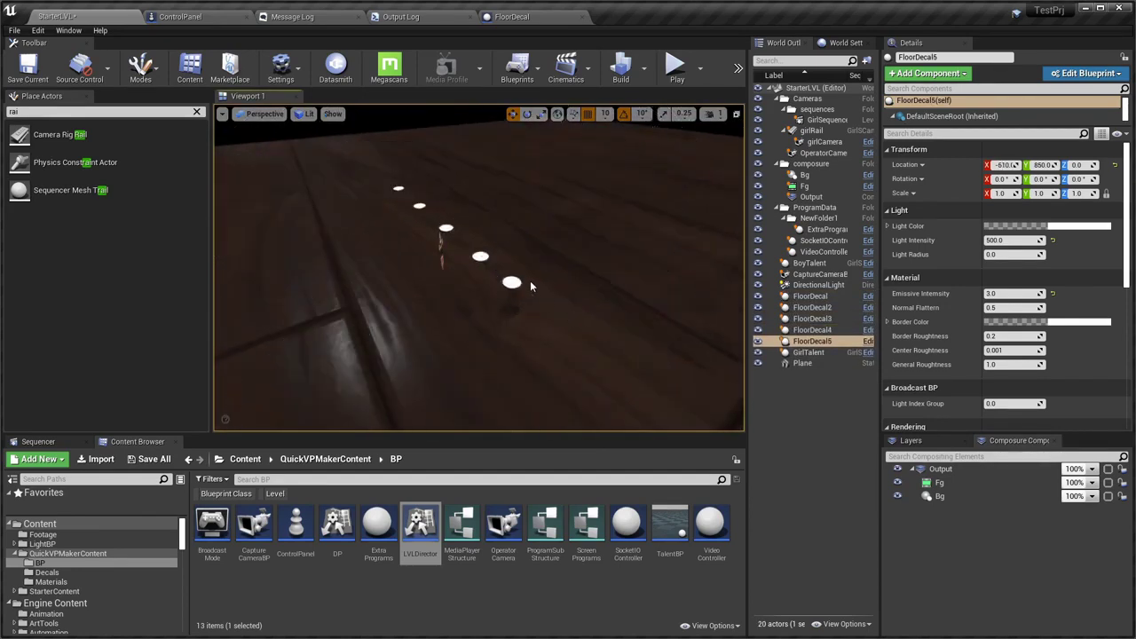
{"action": "key", "text": "alt+p"}
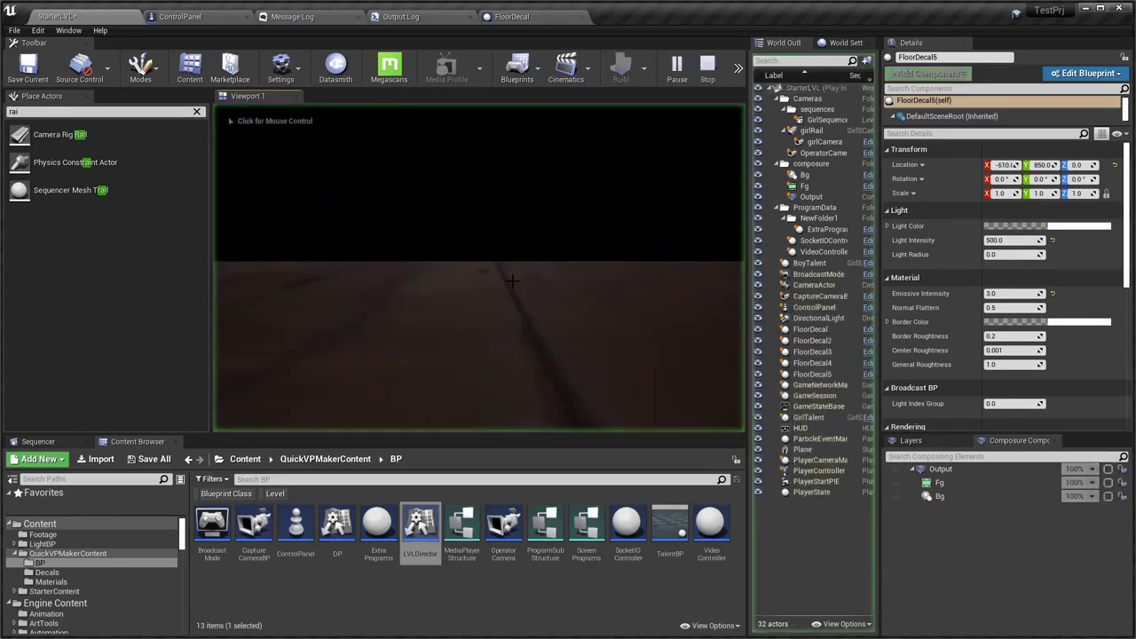
In QuickVP Controller, choose Gril Talent and switch output to camera 0
{"action": "key", "text": "shift+F1"}
{"action": "key", "text": "alt+Tab"}
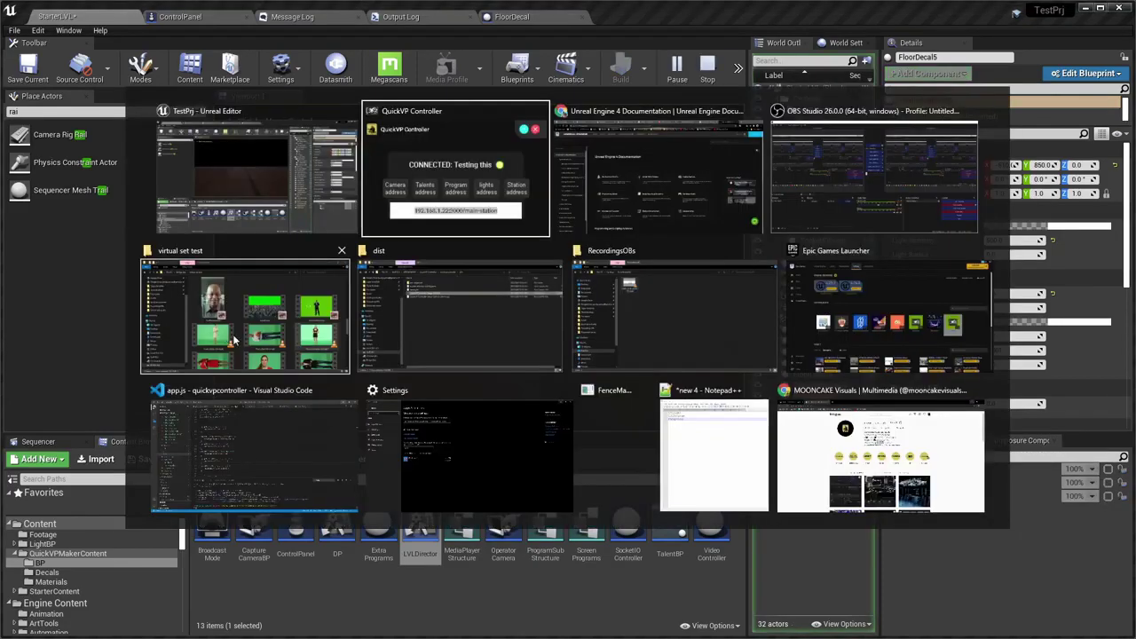
{"action": "left_click", "coordinate": [138, 249]}
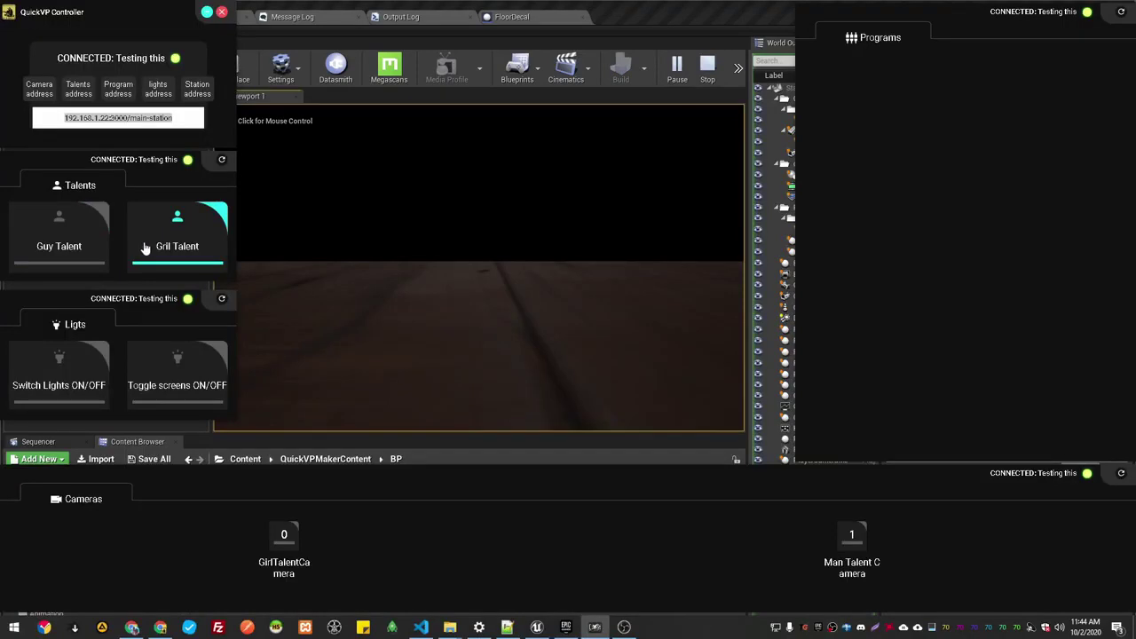
{"action": "left_click", "coordinate": [291, 549]}
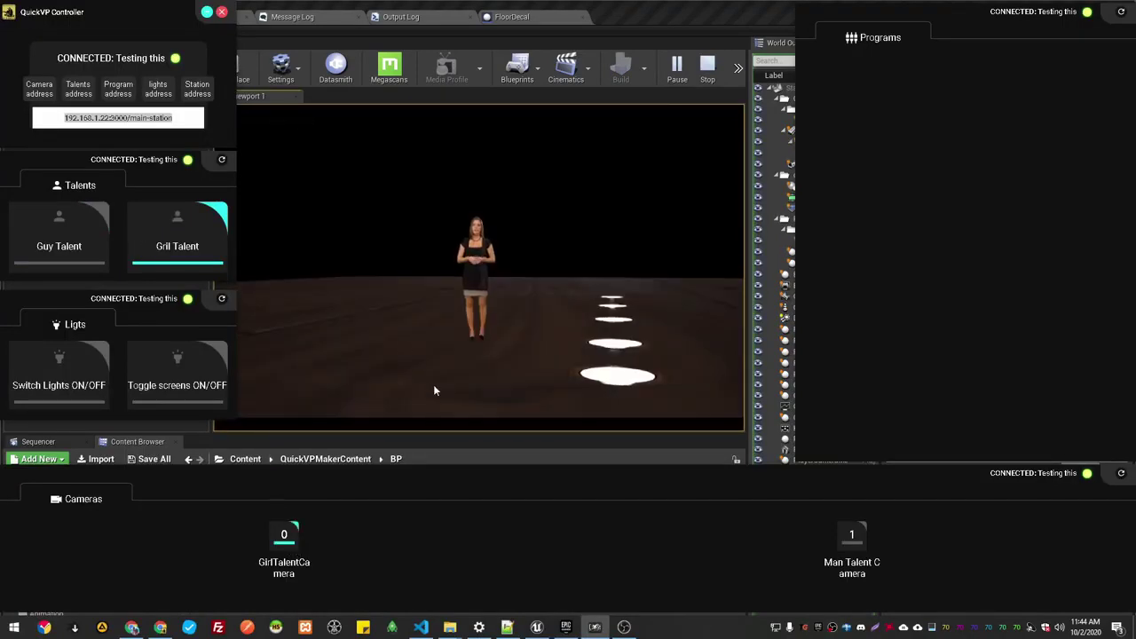
Toggle the floor lights off and on five times with Switch Lights ON/OFF
{"action": "left_click", "coordinate": [75, 380]}
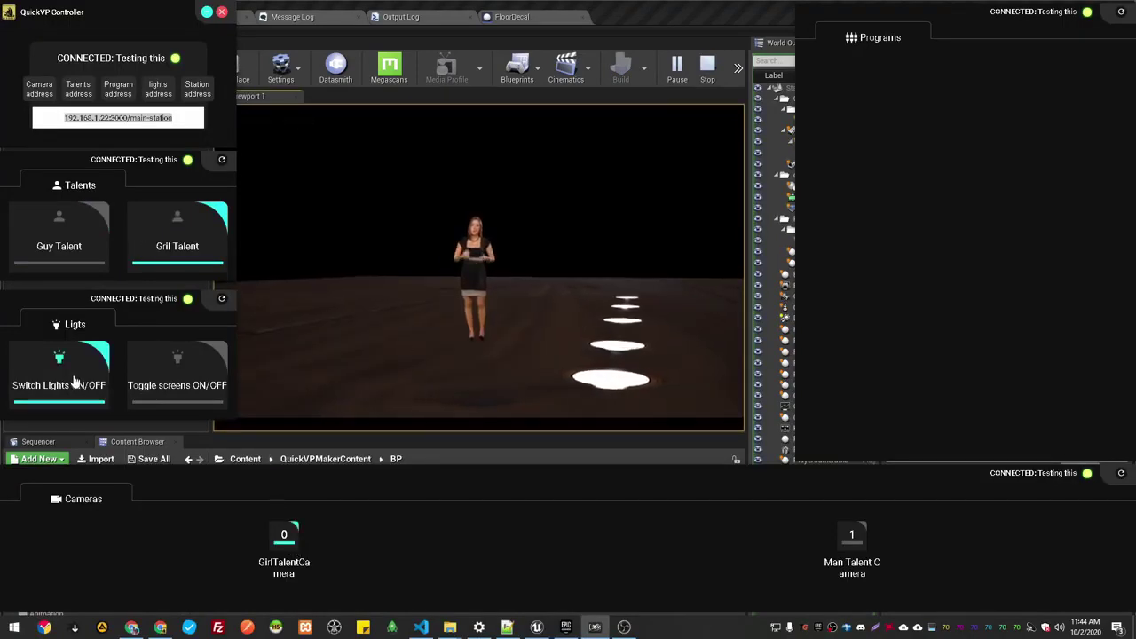
{"action": "left_click", "coordinate": [76, 380]}
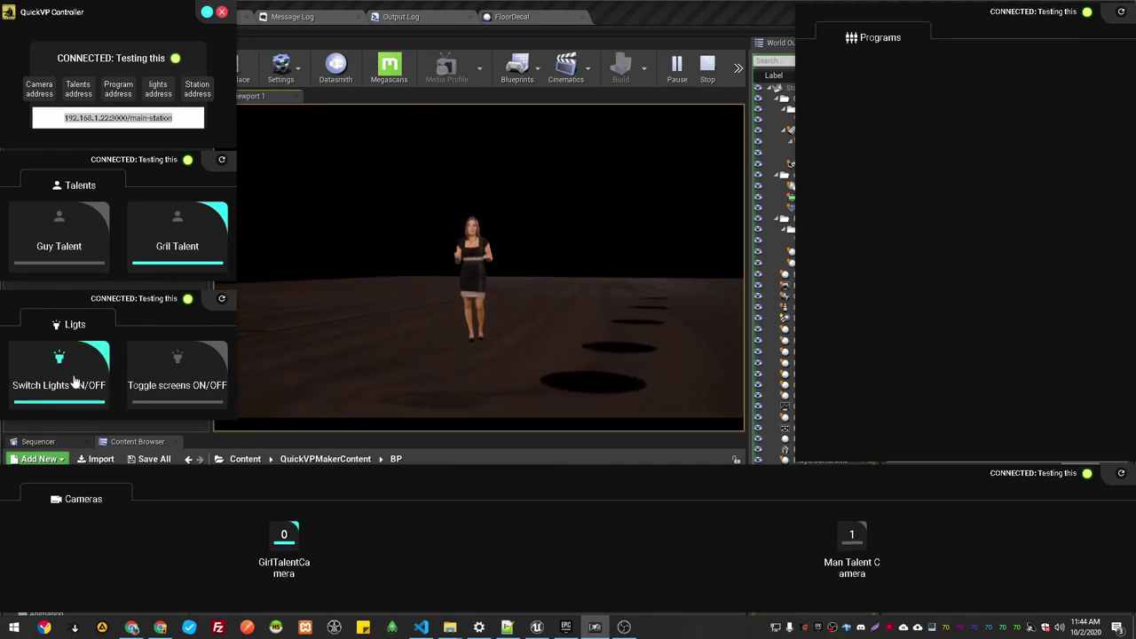
{"action": "left_click", "coordinate": [75, 380]}
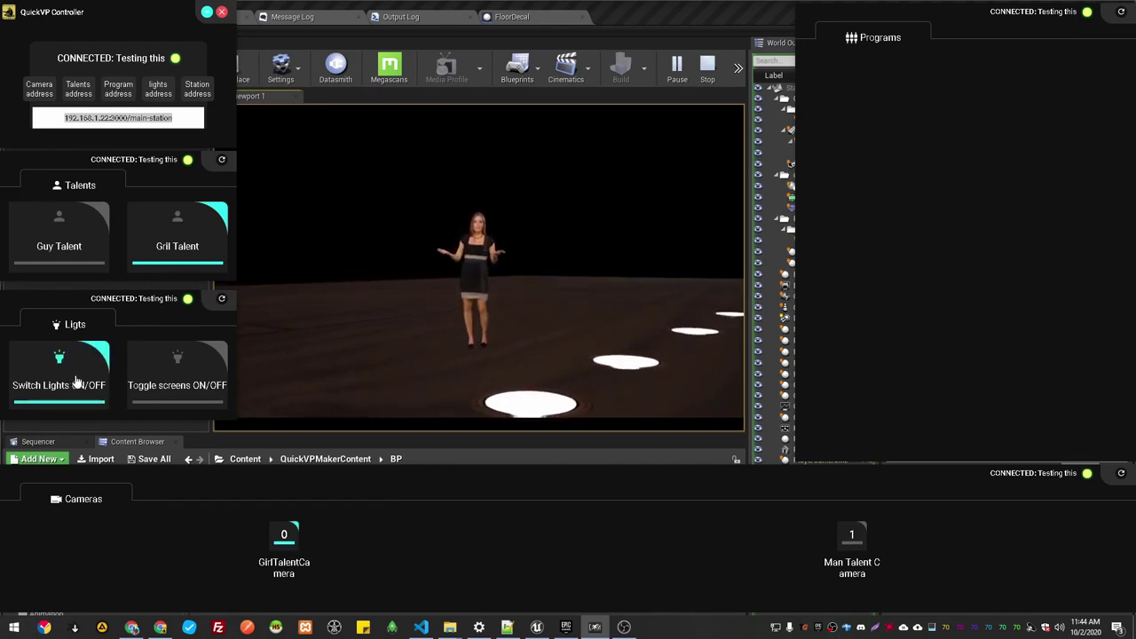
{"action": "left_click", "coordinate": [75, 379]}
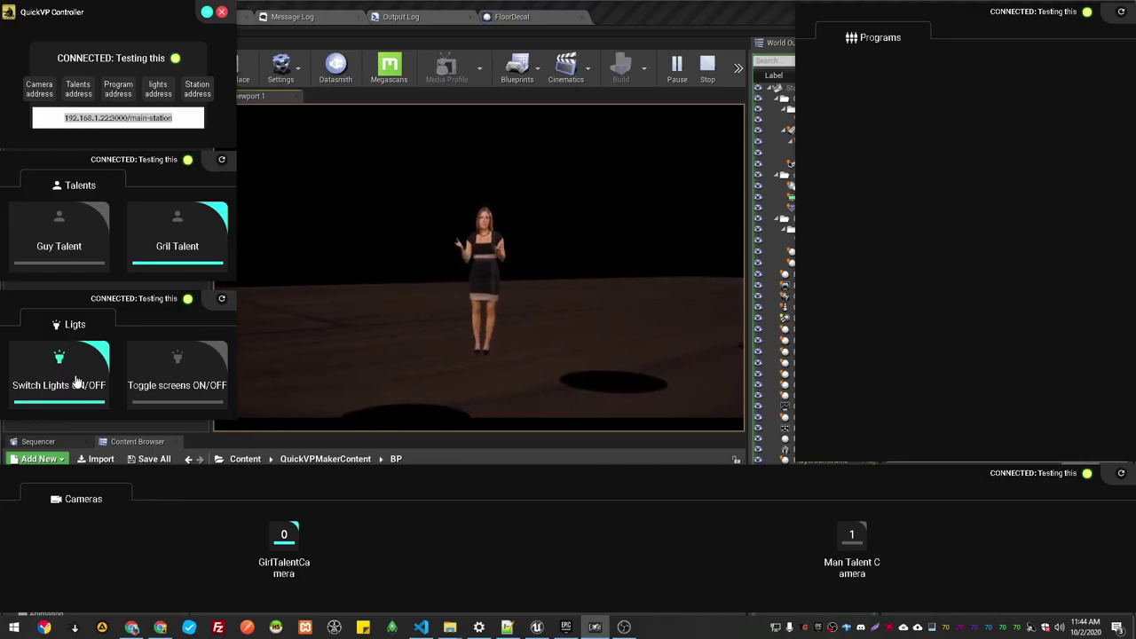
{"action": "left_click", "coordinate": [76, 379]}
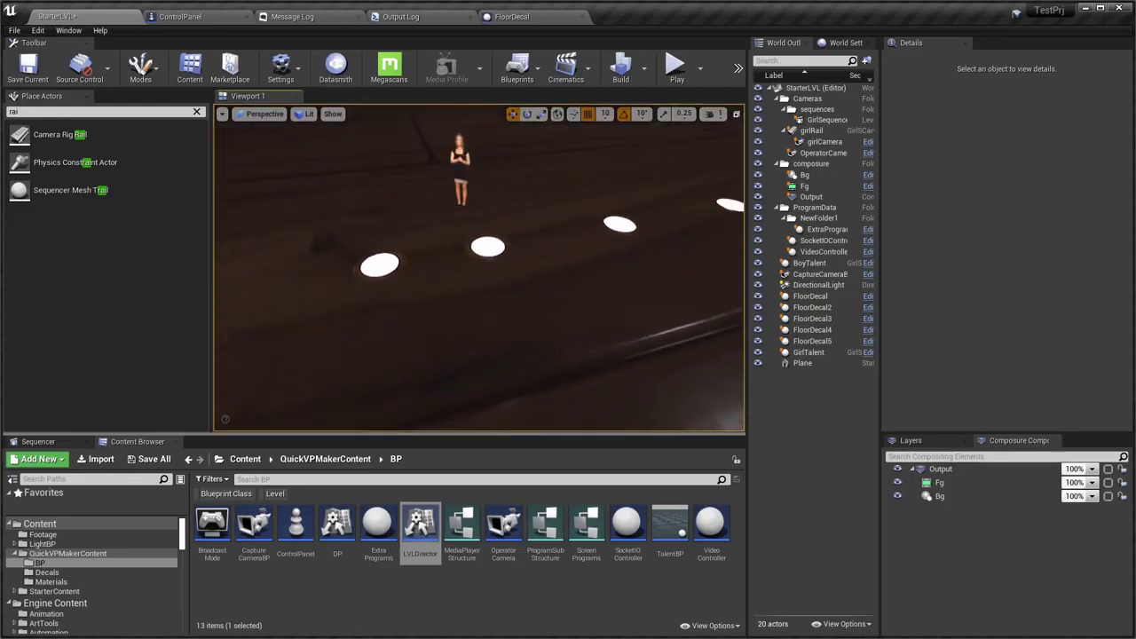
Select the floor decals and give FloorDecal3 a Light Index Group of 1.5
{"action": "left_click", "coordinate": [802, 363]}
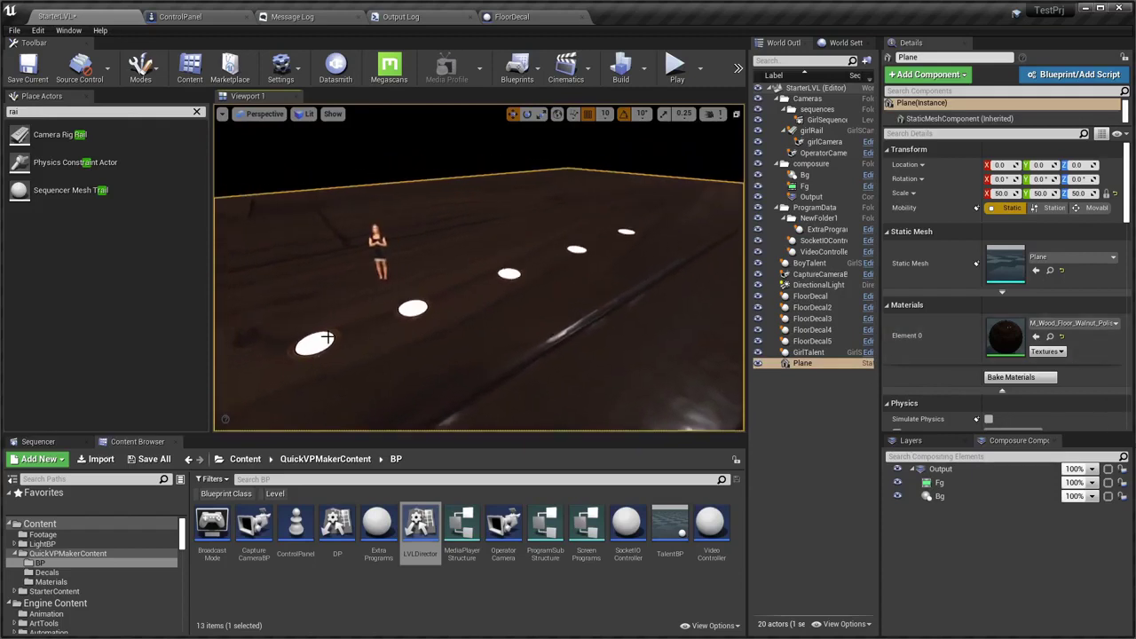
{"action": "left_click", "coordinate": [367, 341]}
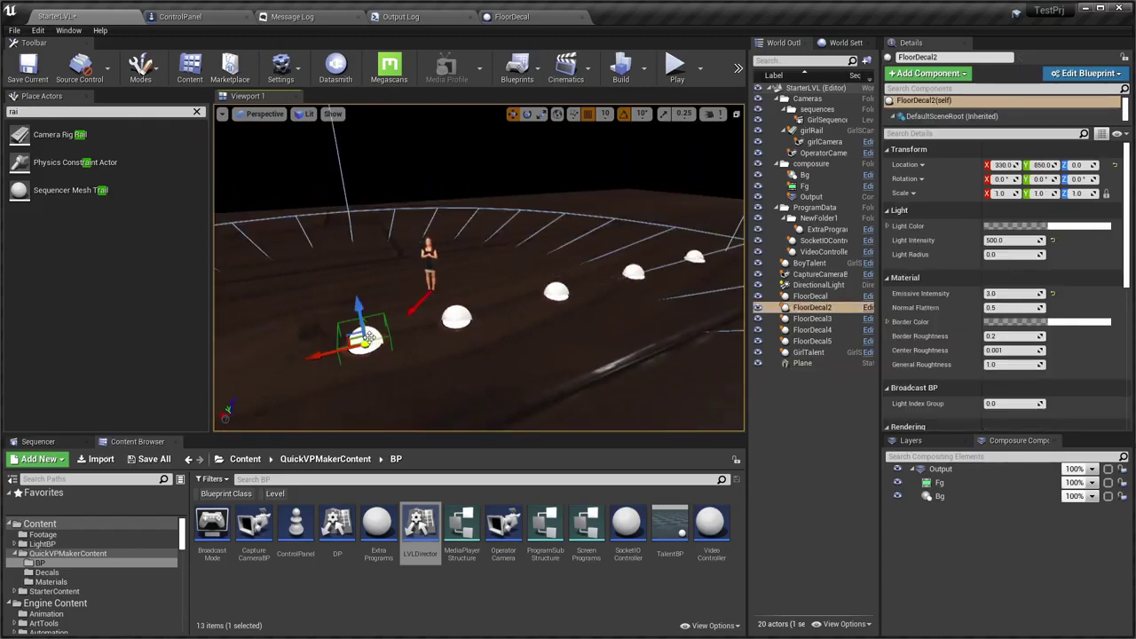
{"action": "scroll", "coordinate": [1051, 377], "scroll_direction": "down", "scroll_amount": 1}
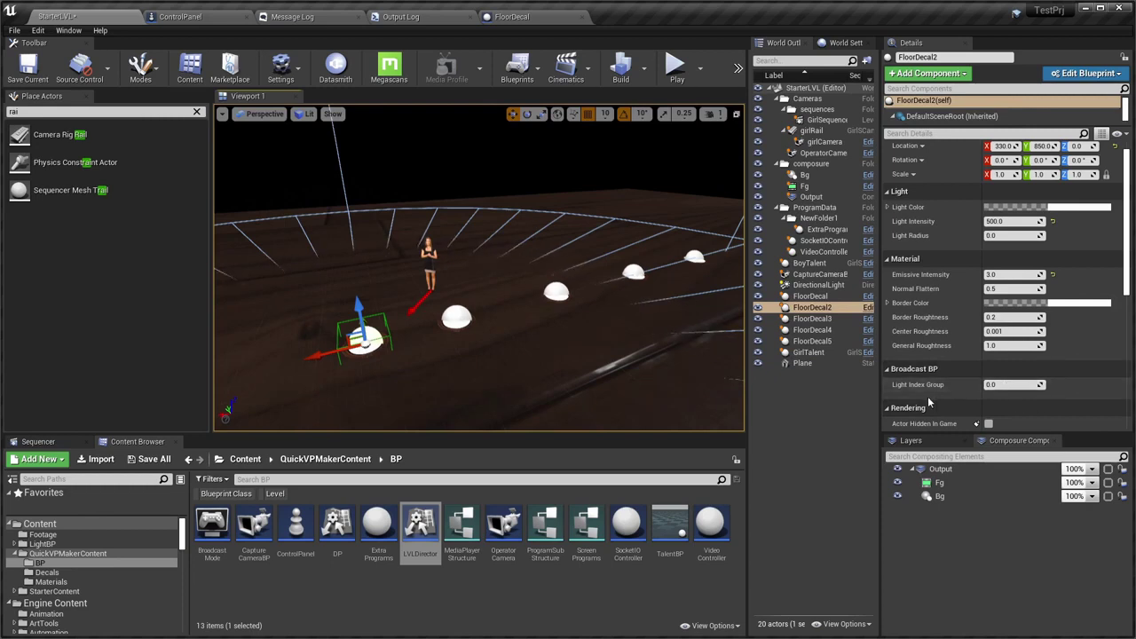
{"action": "left_click", "coordinate": [456, 318]}
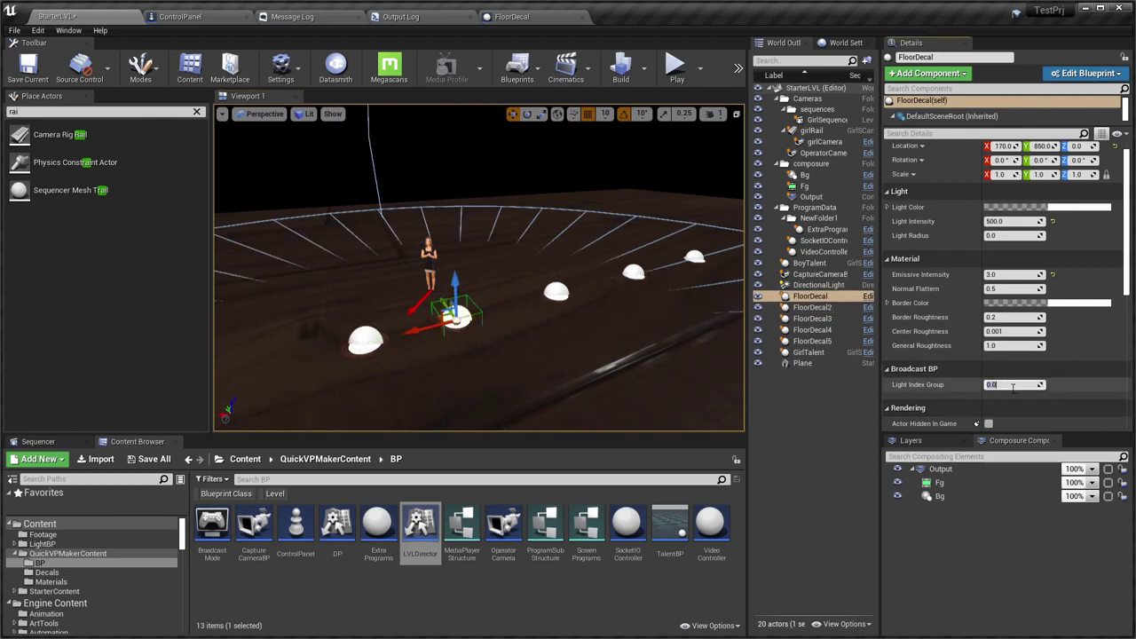
{"action": "left_click", "coordinate": [568, 290]}
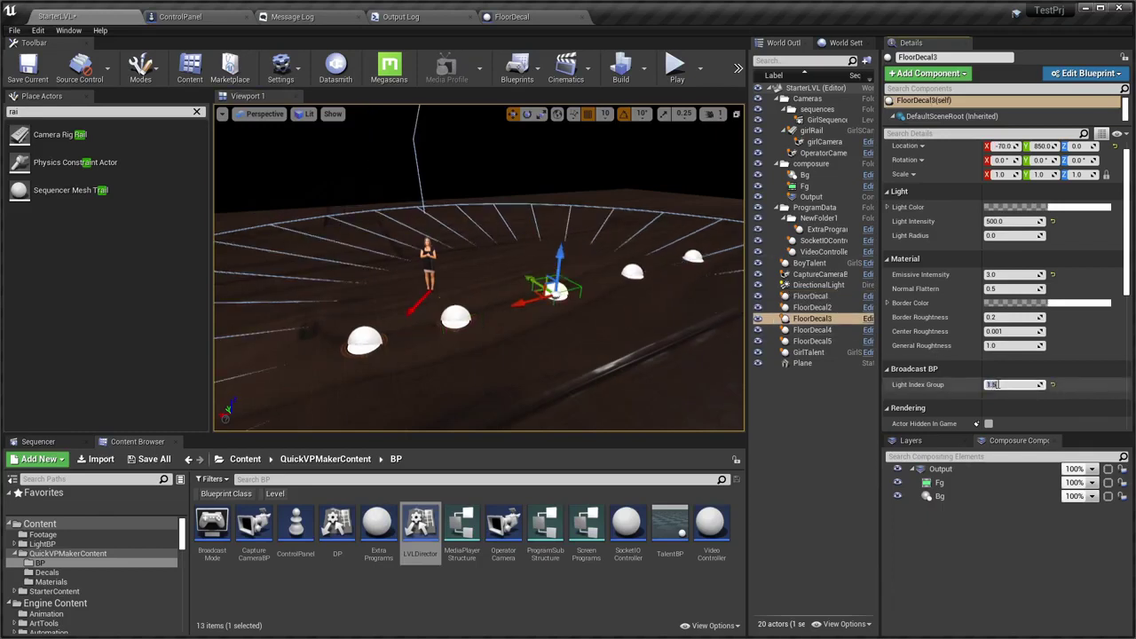
{"action": "type", "text": "1.5"}
{"action": "key", "text": "Return"}
Set FloorDecal4's Light Index Group to 2 and FloorDecal5's to 2.5, then save the level
{"action": "left_click", "coordinate": [812, 329]}
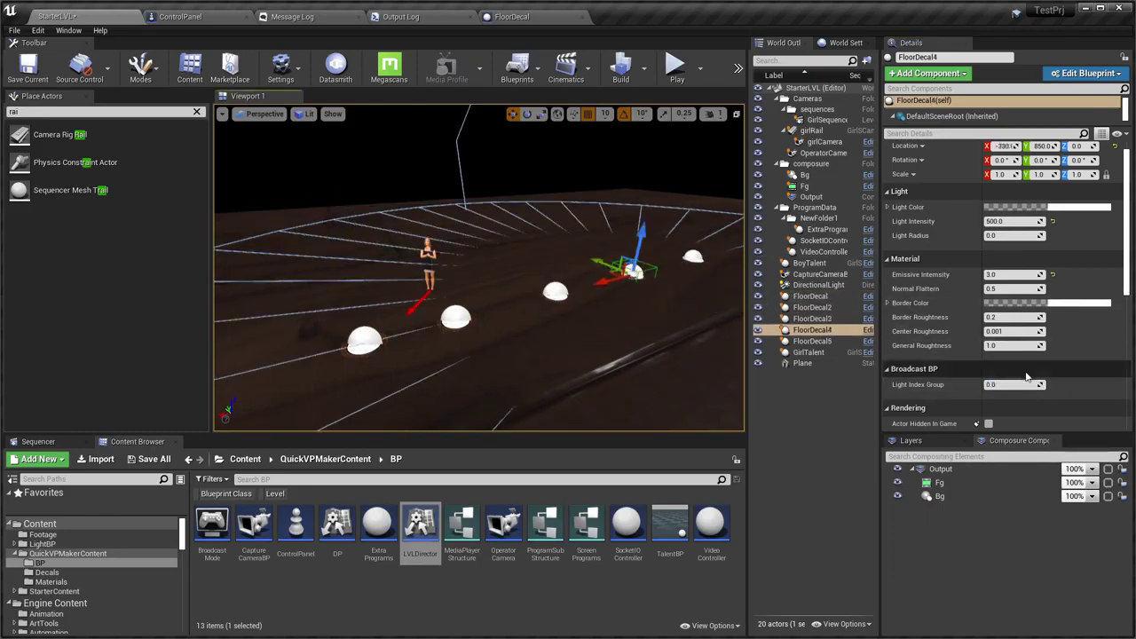
{"action": "type", "text": "2"}
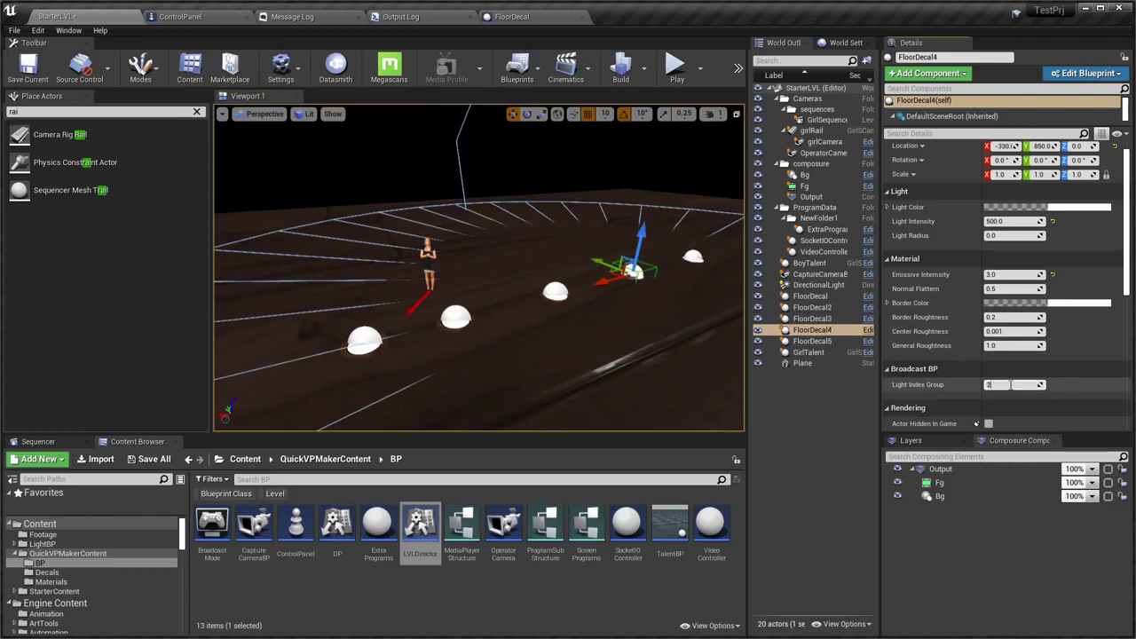
{"action": "key", "text": "Return"}
{"action": "left_click", "coordinate": [811, 340]}
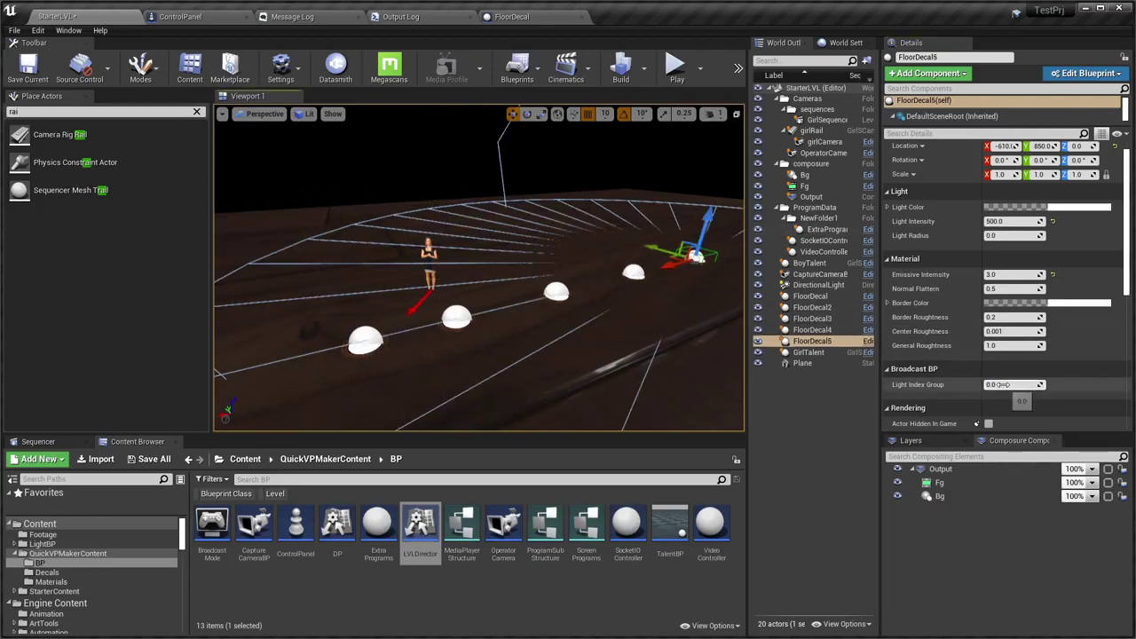
{"action": "left_click", "coordinate": [1005, 384]}
{"action": "type", "text": "2.5"}
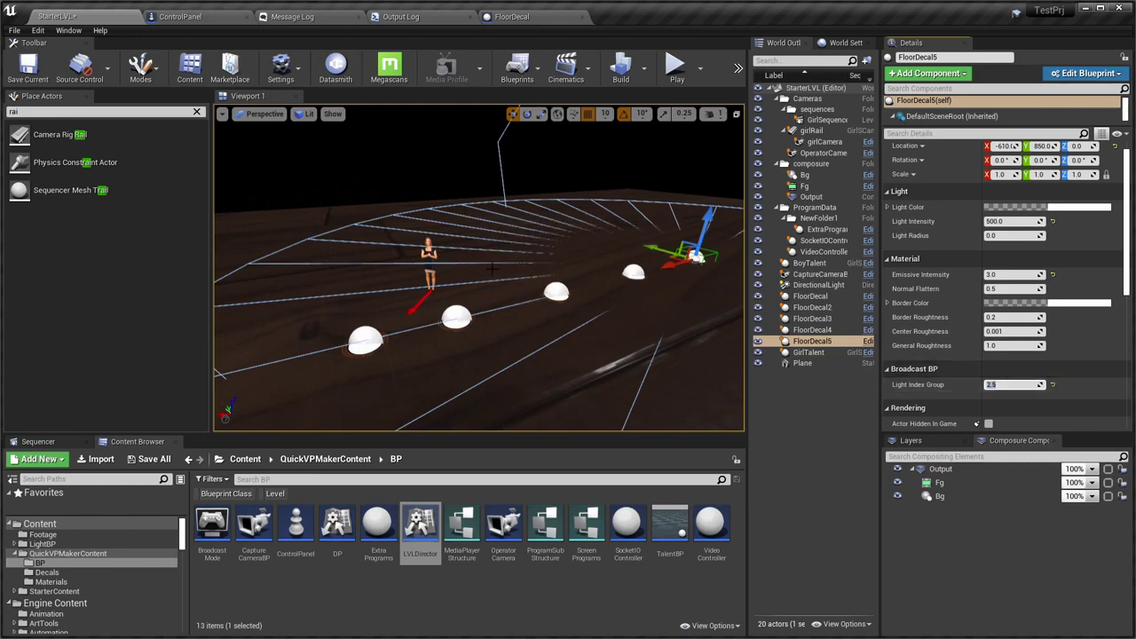
{"action": "key", "text": "ctrl+s"}
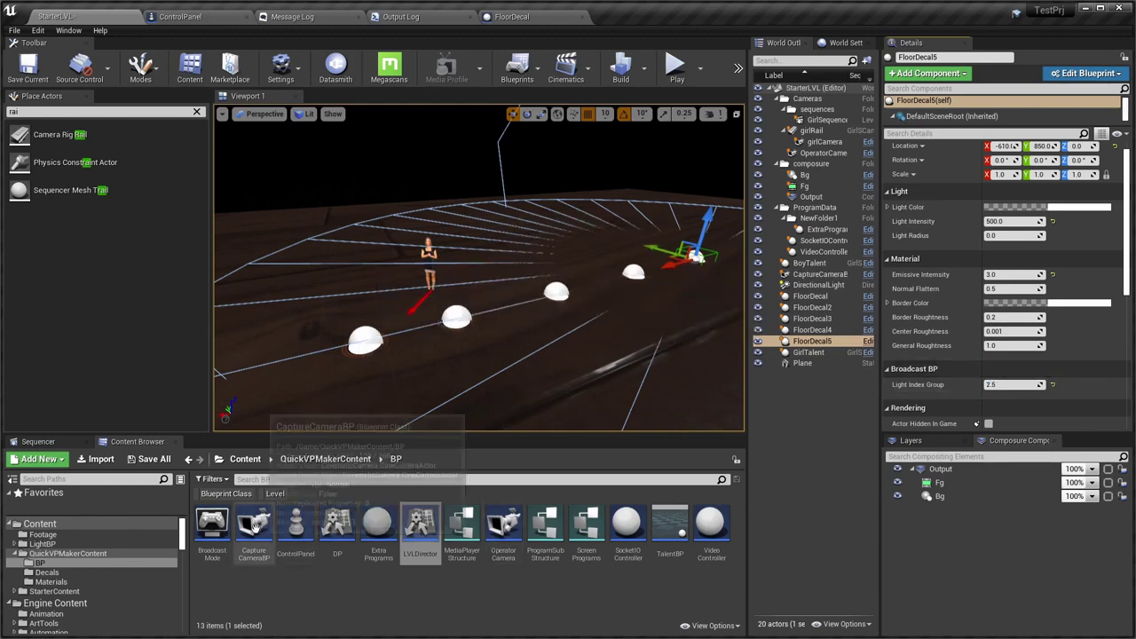
Place an OperatorCamera and pilot it overhead, looking down at the floor lights
{"action": "left_click_drag", "start_coordinate": [502, 523], "coordinate": [398, 337]}
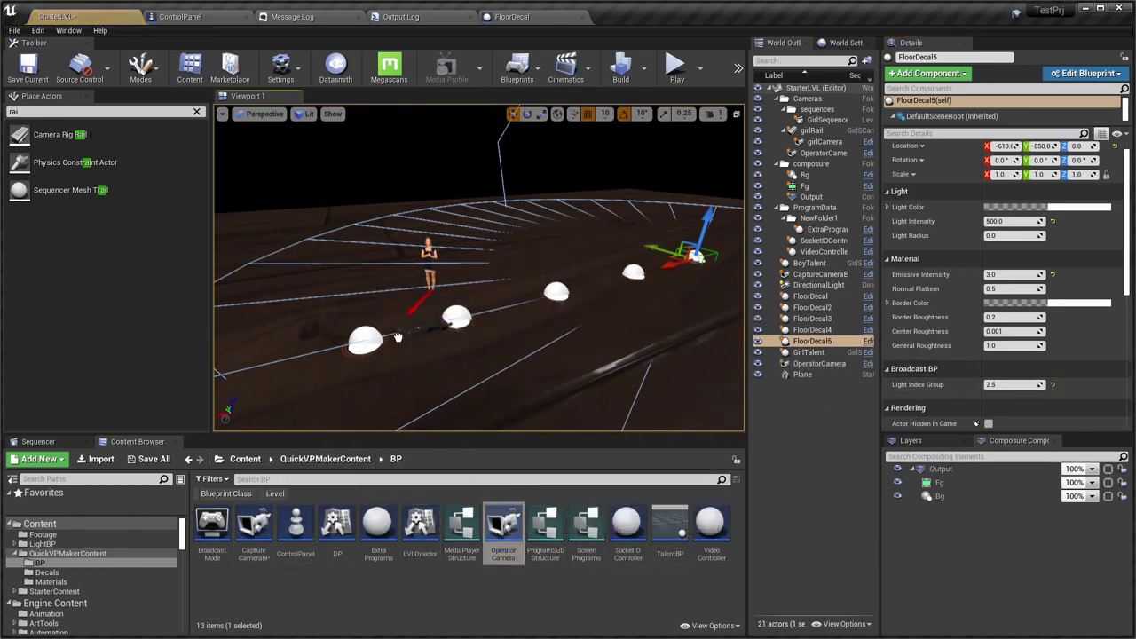
{"action": "left_click", "coordinate": [262, 114]}
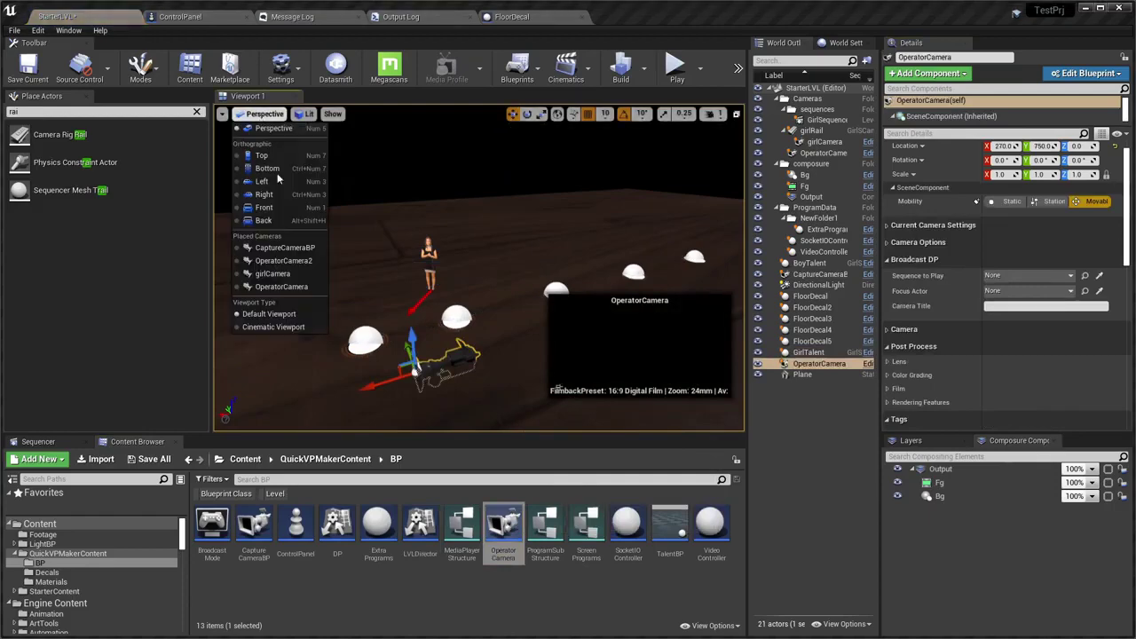
{"action": "left_click", "coordinate": [280, 287]}
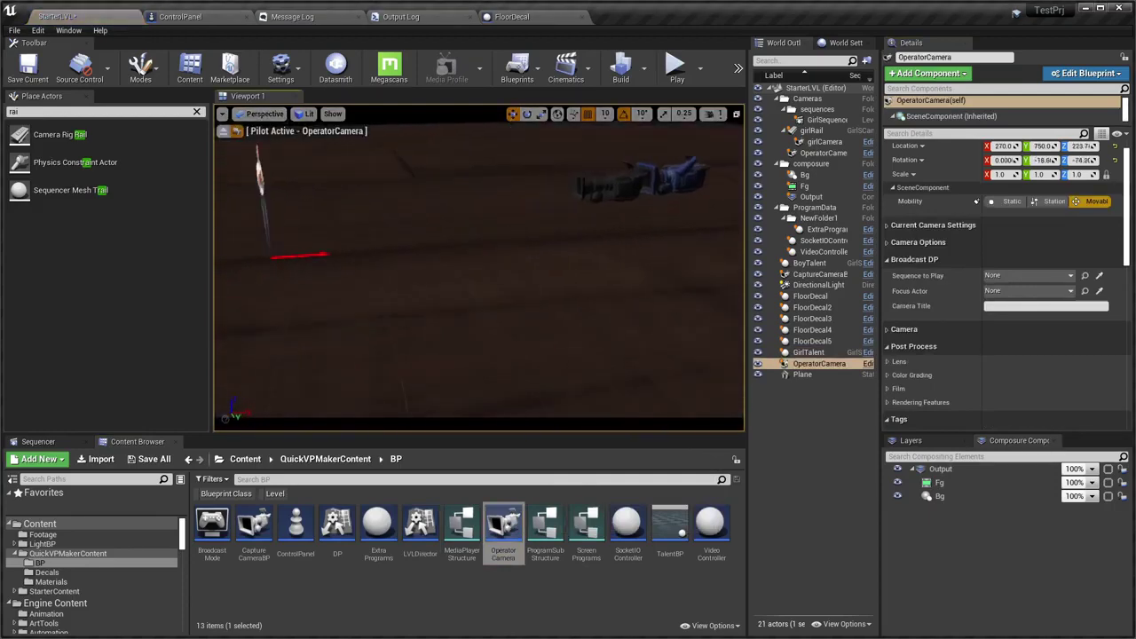
{"action": "right_click_drag", "start_coordinate": [479, 266], "coordinate": [479, 266]}
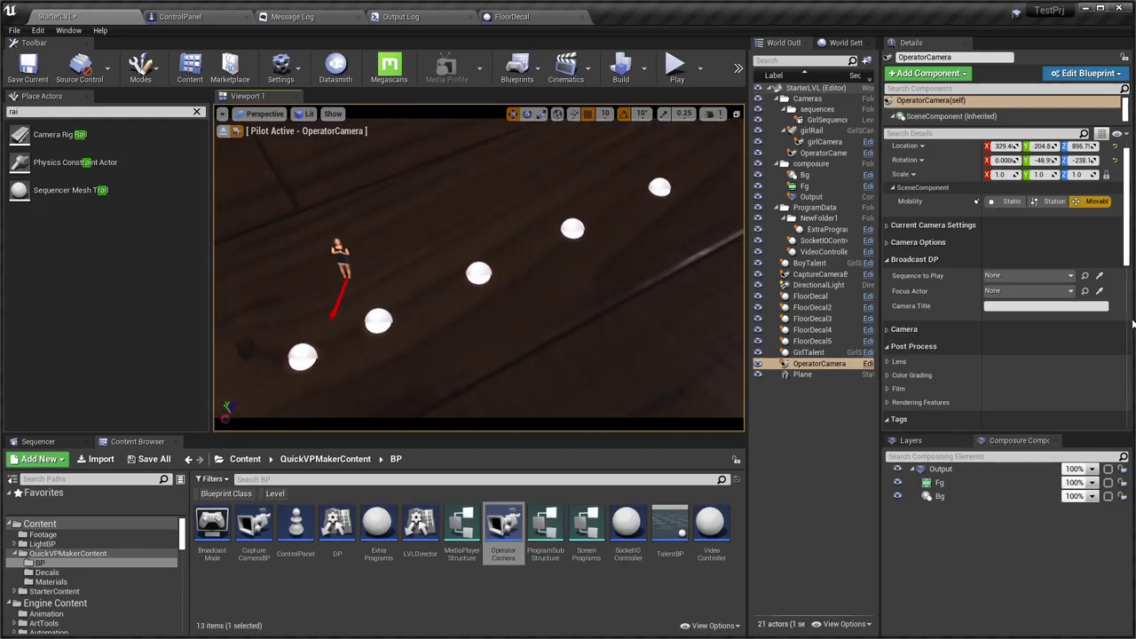
Title the camera 'lightshow', start playing the level, and switch to QuickVP Controller
{"action": "left_click", "coordinate": [1068, 305]}
{"action": "type", "text": "lightshow"}
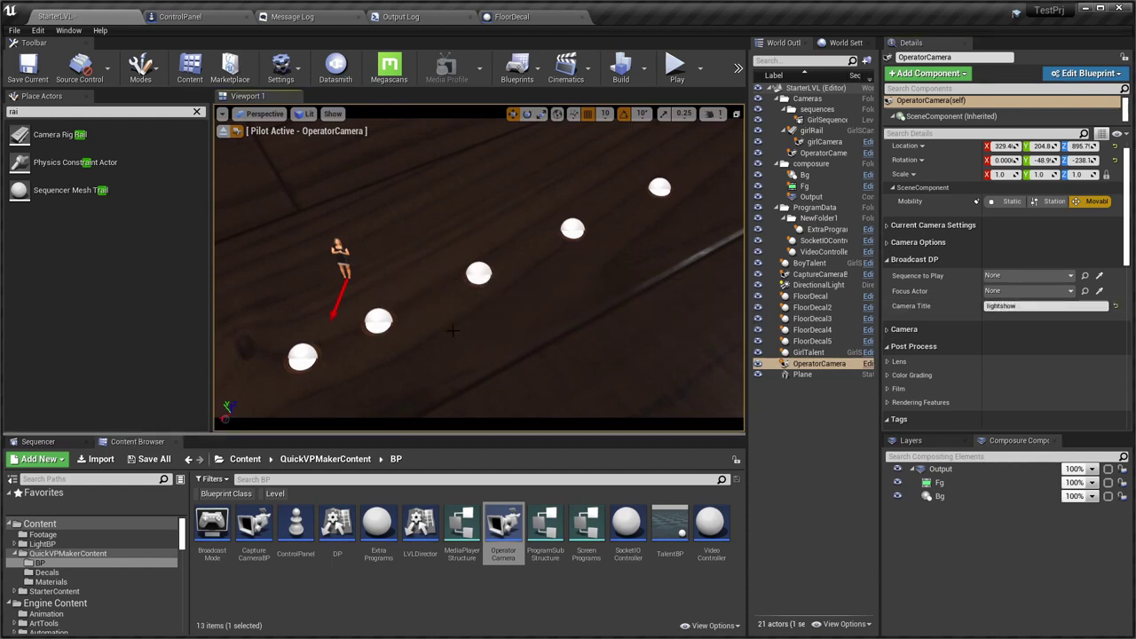
{"action": "key", "text": "alt+p"}
{"action": "key", "text": "alt+Tab"}
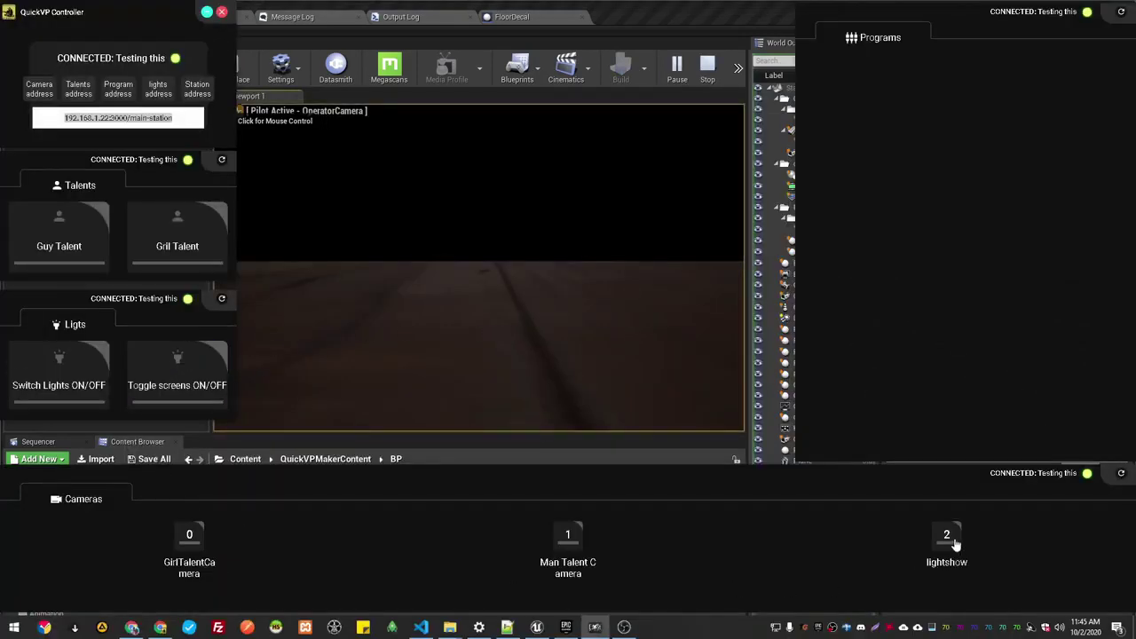
Make camera 2 'lightshow' live and toggle the floor lights off, on, and off again
{"action": "left_click", "coordinate": [954, 543]}
{"action": "left_click", "coordinate": [83, 389]}
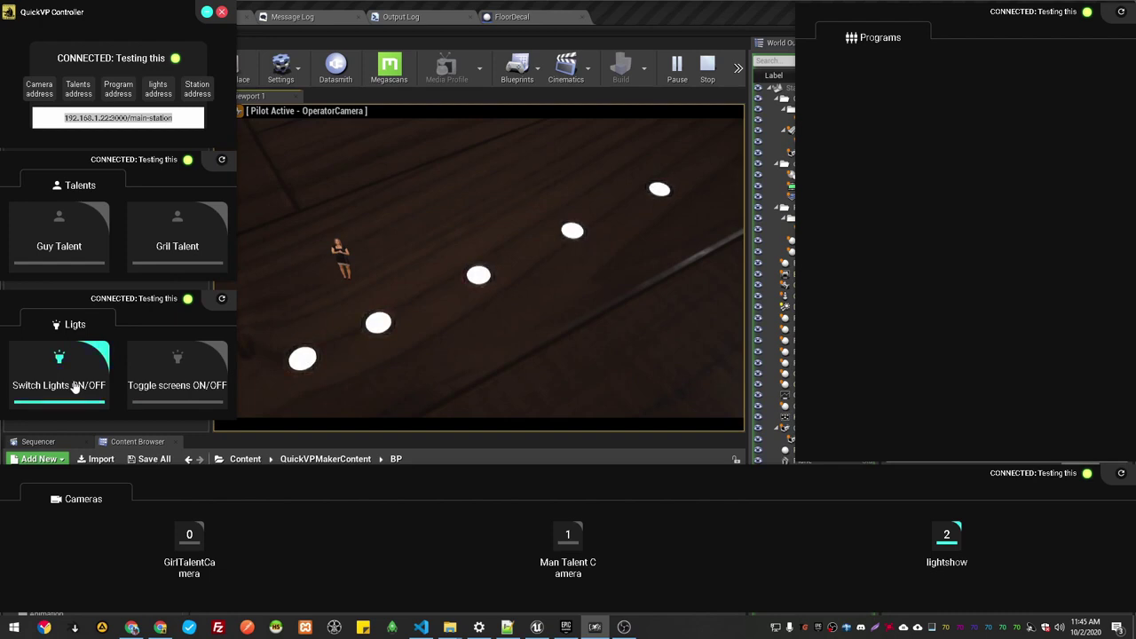
{"action": "left_click", "coordinate": [75, 387]}
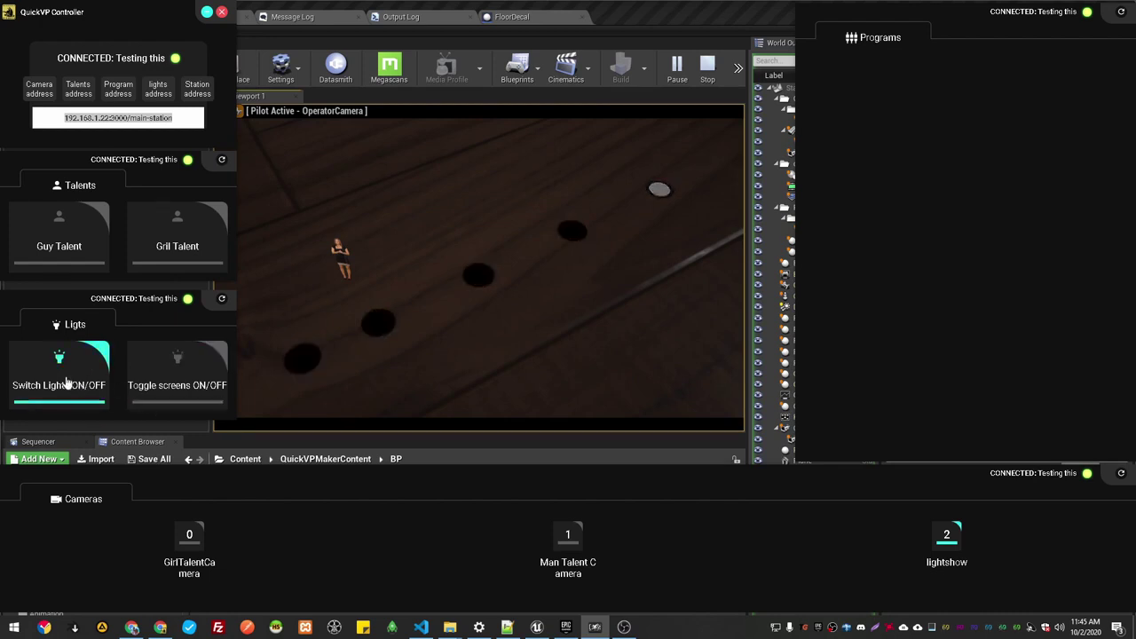
{"action": "left_click", "coordinate": [55, 398]}
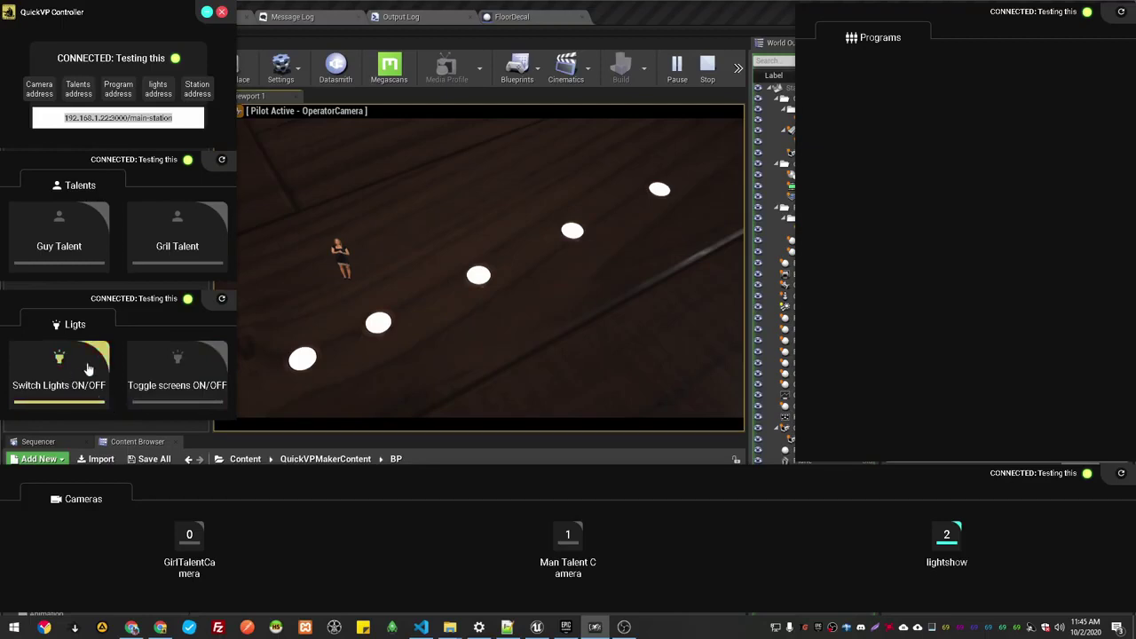
{"action": "left_click", "coordinate": [85, 401]}
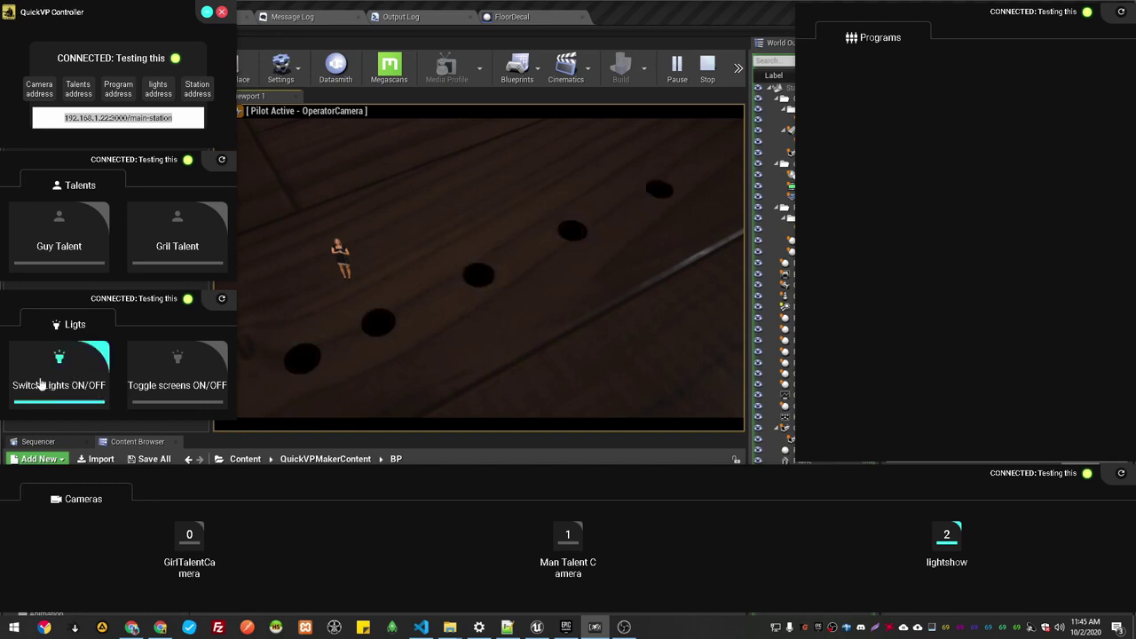
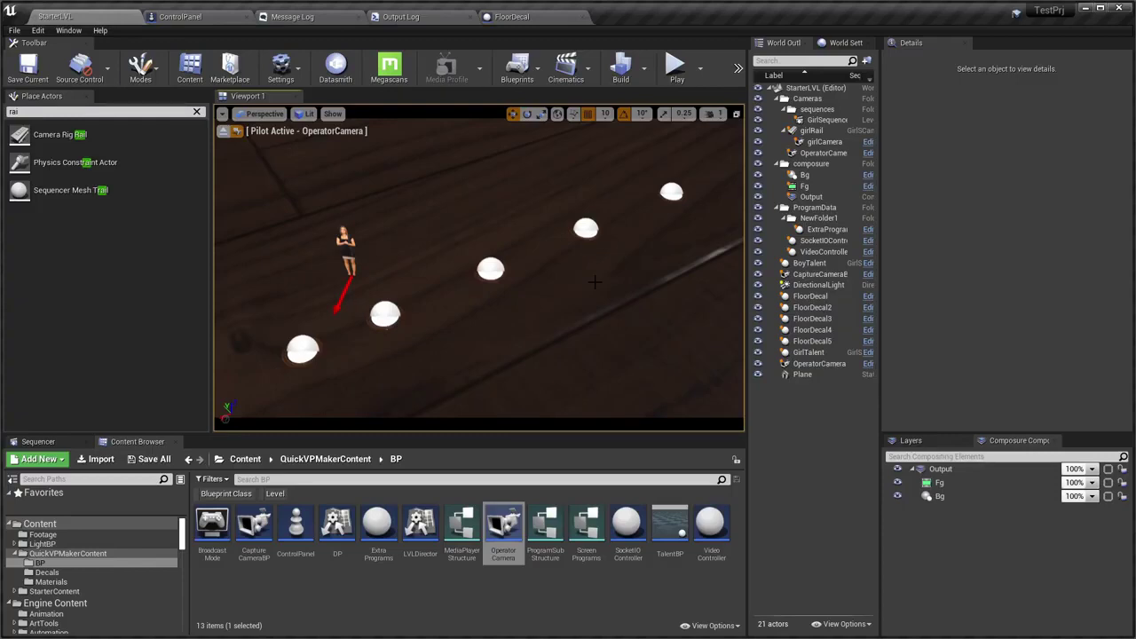
Stop piloting OperatorCamera and fly the view to frame the girl and the row of light domes
{"action": "left_click", "coordinate": [216, 21]}
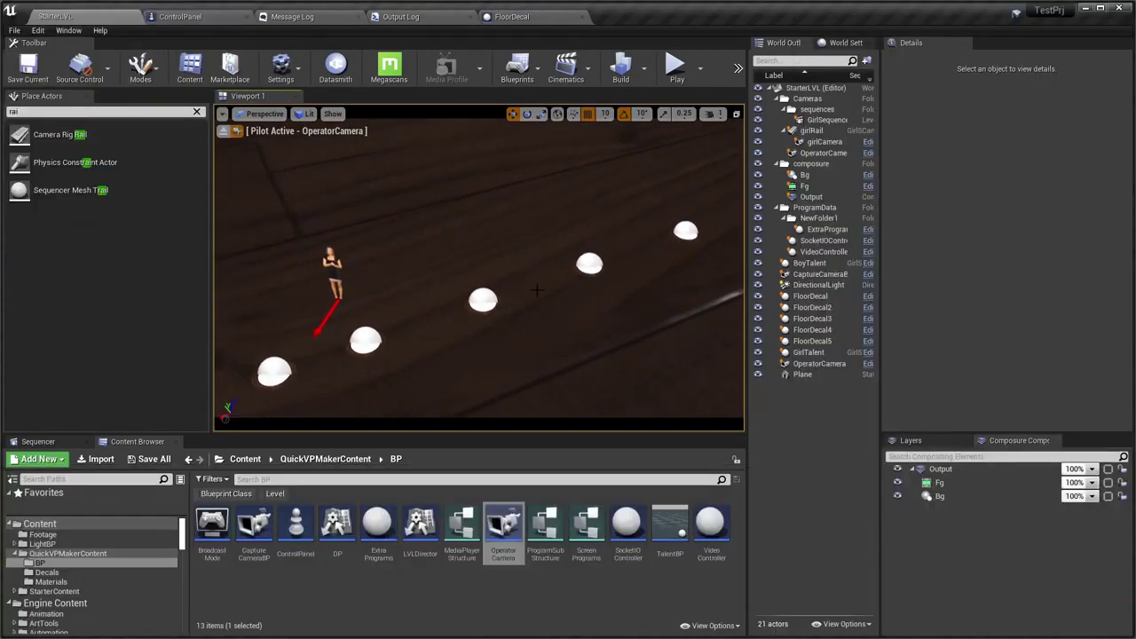
{"action": "right_click", "coordinate": [537, 289]}
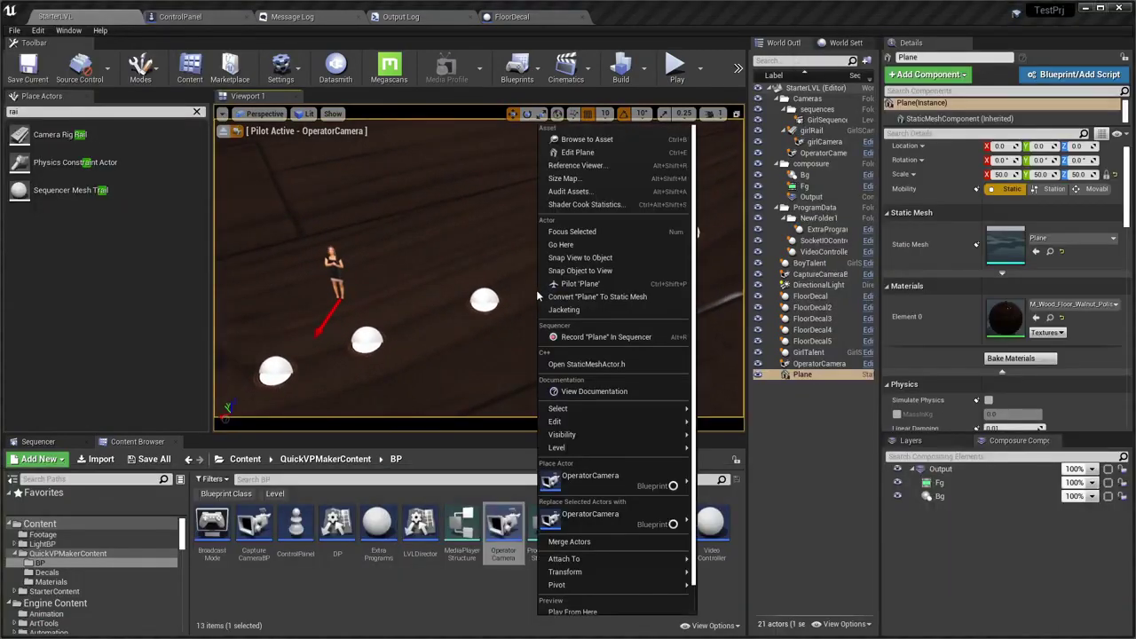
{"action": "left_click", "coordinate": [478, 221]}
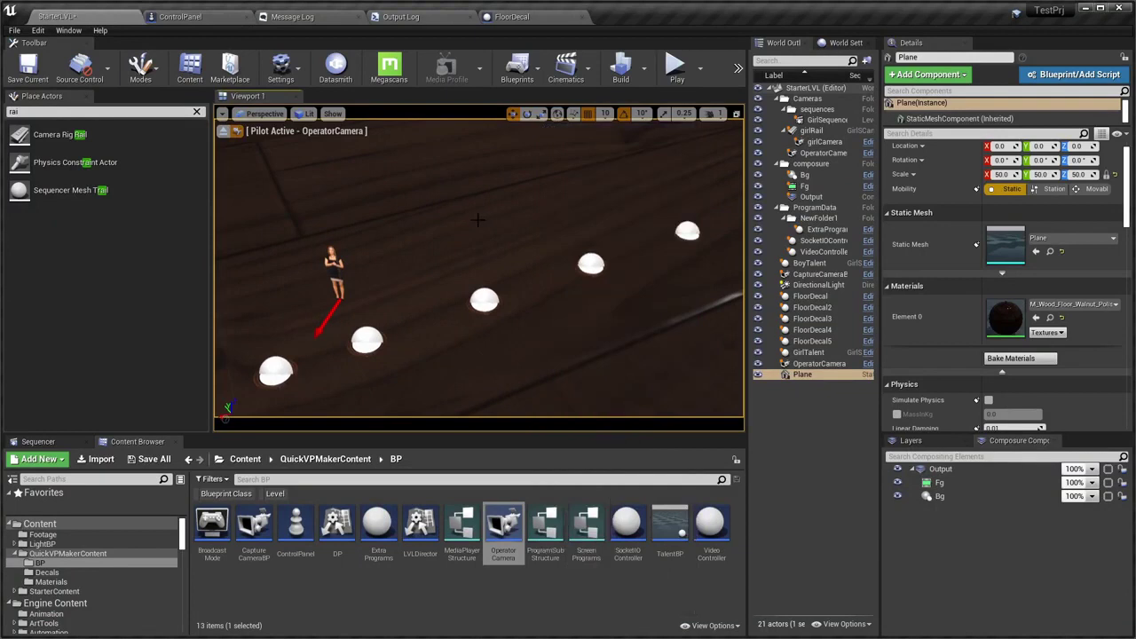
{"action": "left_click", "coordinate": [236, 130]}
{"action": "right_click_drag", "start_coordinate": [478, 266], "coordinate": [478, 266]}
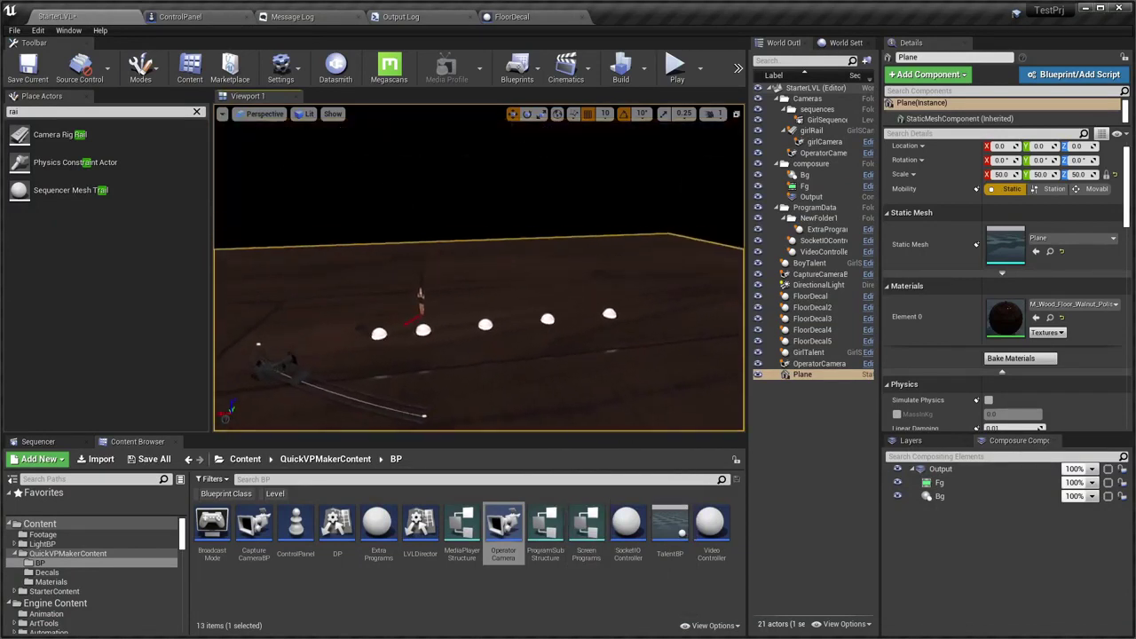
{"action": "right_click_drag", "start_coordinate": [534, 350], "coordinate": [534, 350]}
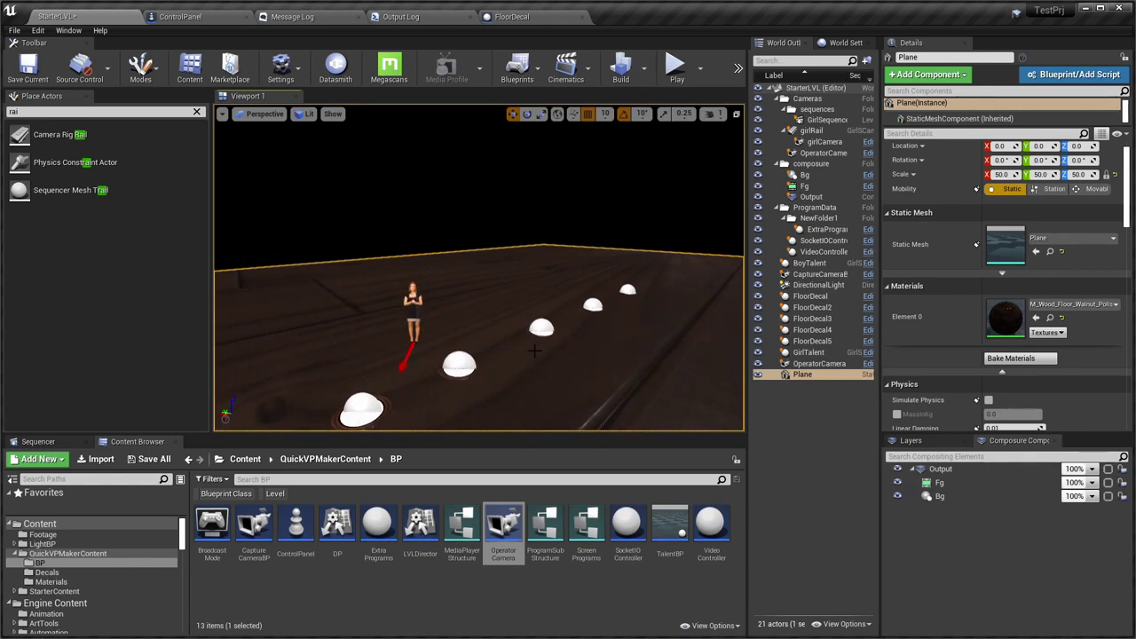
Clear the Place Actors search and create a new folder named extrastuff under Content
{"action": "left_click", "coordinate": [196, 111]}
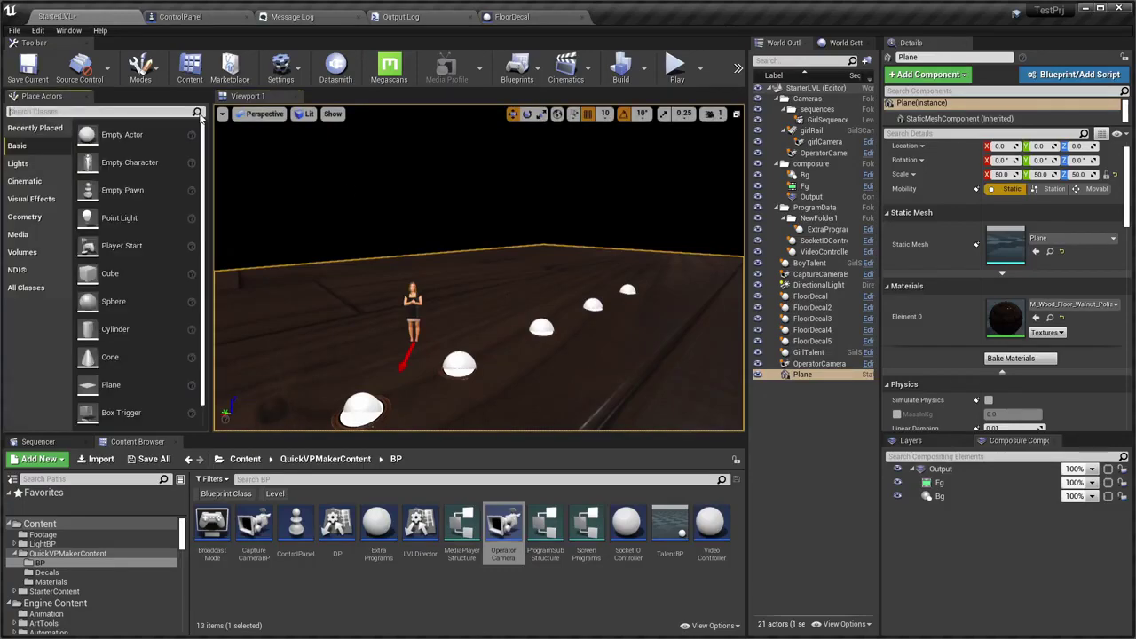
{"action": "mouse_move", "coordinate": [355, 222]}
{"action": "right_mouse_down"}
{"action": "mouse_move", "coordinate": [328, 222]}
{"action": "mouse_move", "coordinate": [355, 222]}
{"action": "right_mouse_up"}
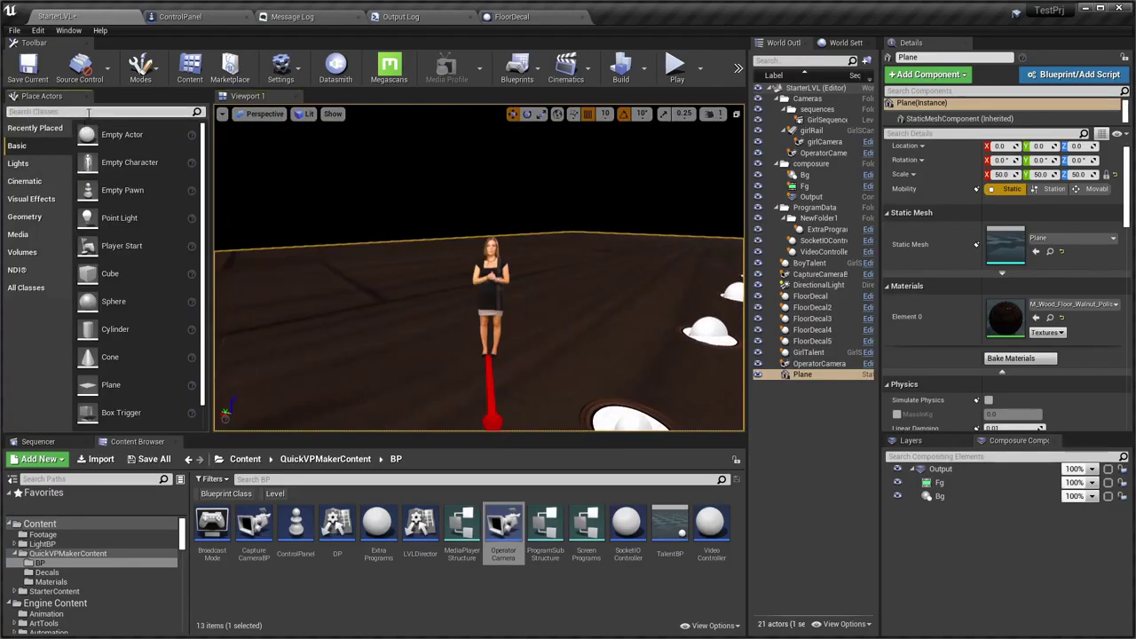
{"action": "type", "text": "cure"}
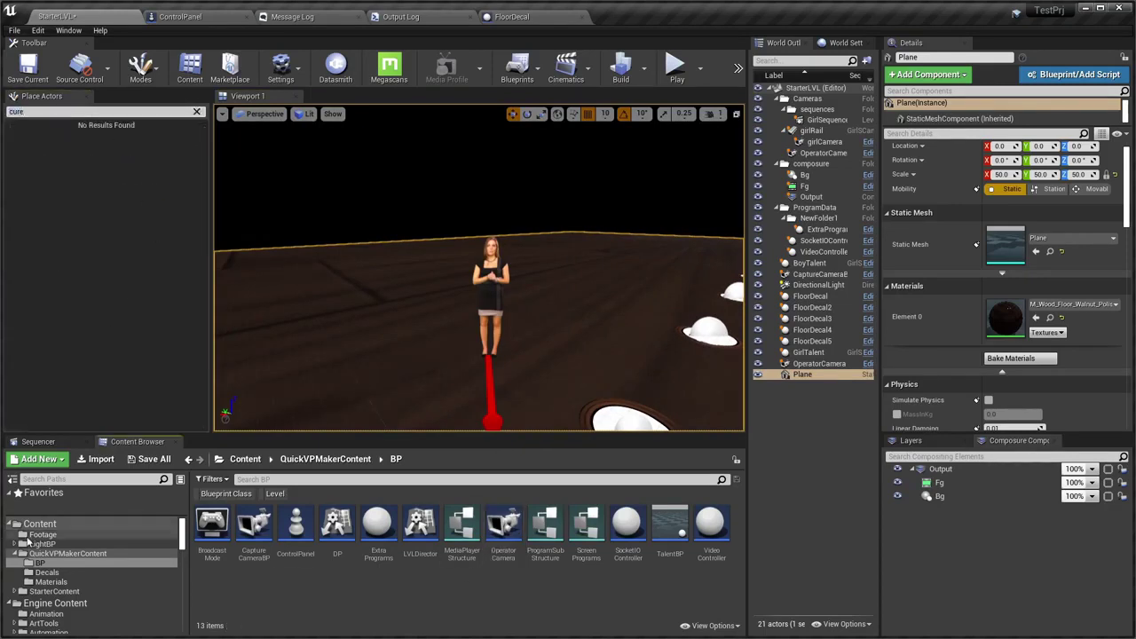
{"action": "left_click", "coordinate": [142, 534]}
{"action": "left_click", "coordinate": [146, 523]}
{"action": "right_click", "coordinate": [461, 544]}
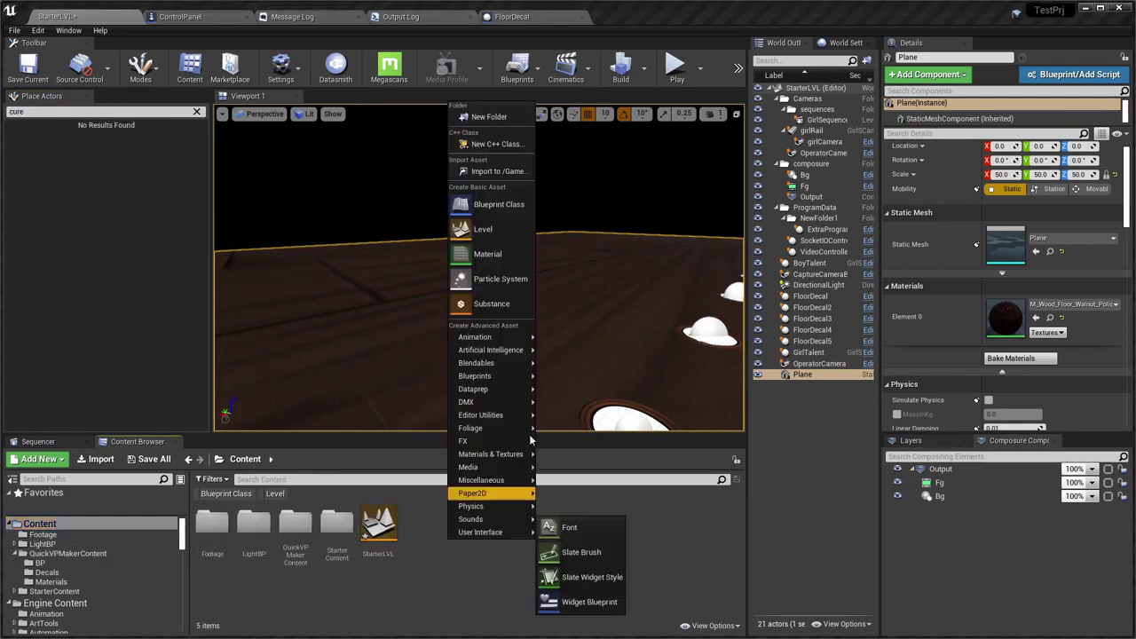
{"action": "left_click", "coordinate": [488, 122]}
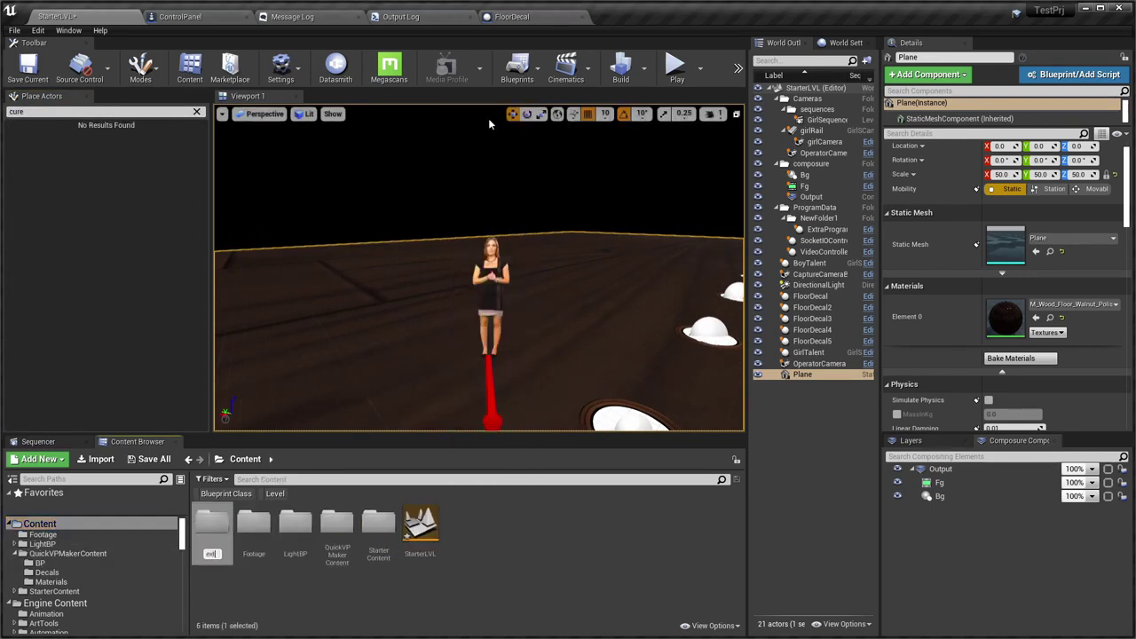
{"action": "type", "text": "rastuff"}
{"action": "key", "text": "Return"}
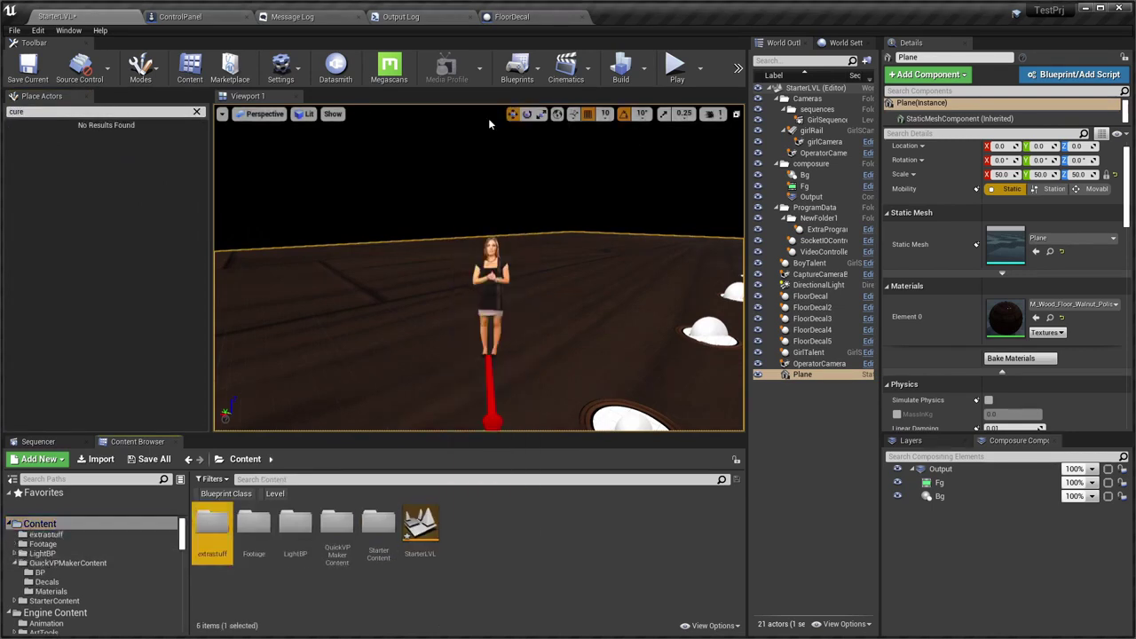
Inside extrastuff, create an Actor Blueprint class named testingCube
{"action": "double_click", "coordinate": [213, 530]}
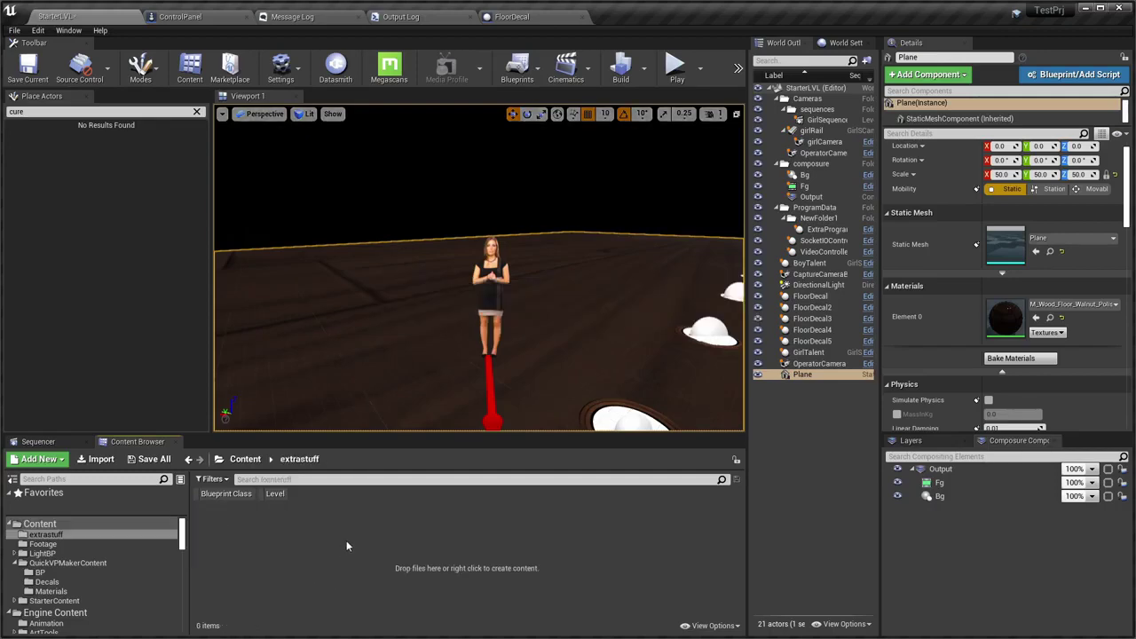
{"action": "right_click", "coordinate": [347, 546]}
{"action": "left_click", "coordinate": [409, 208]}
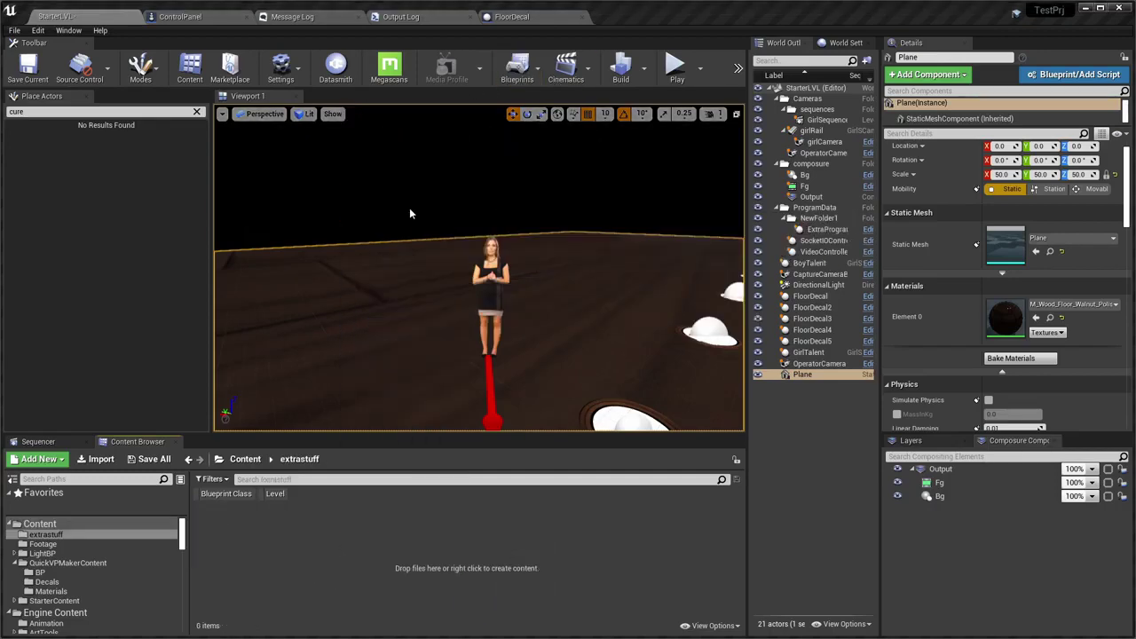
{"action": "left_click", "coordinate": [444, 217]}
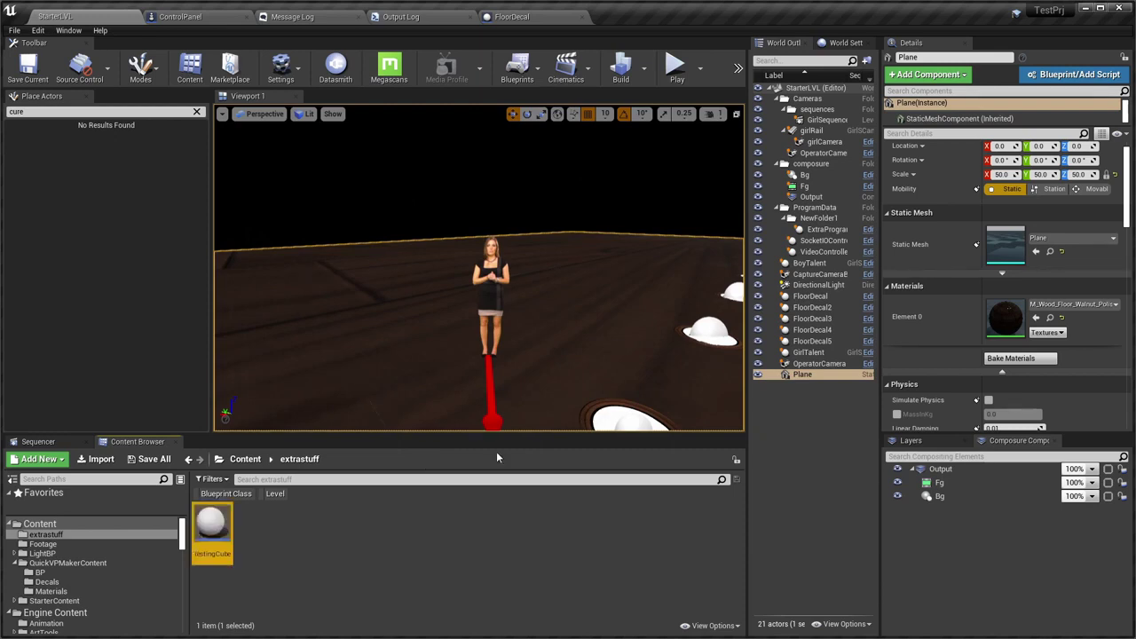
Drop testingCube on the floor left of the girl, save the level, and open its Blueprint
{"action": "mouse_move", "coordinate": [496, 408]}
{"action": "right_mouse_down"}
{"action": "mouse_move", "coordinate": [479, 355]}
{"action": "mouse_move", "coordinate": [497, 346]}
{"action": "right_mouse_up"}
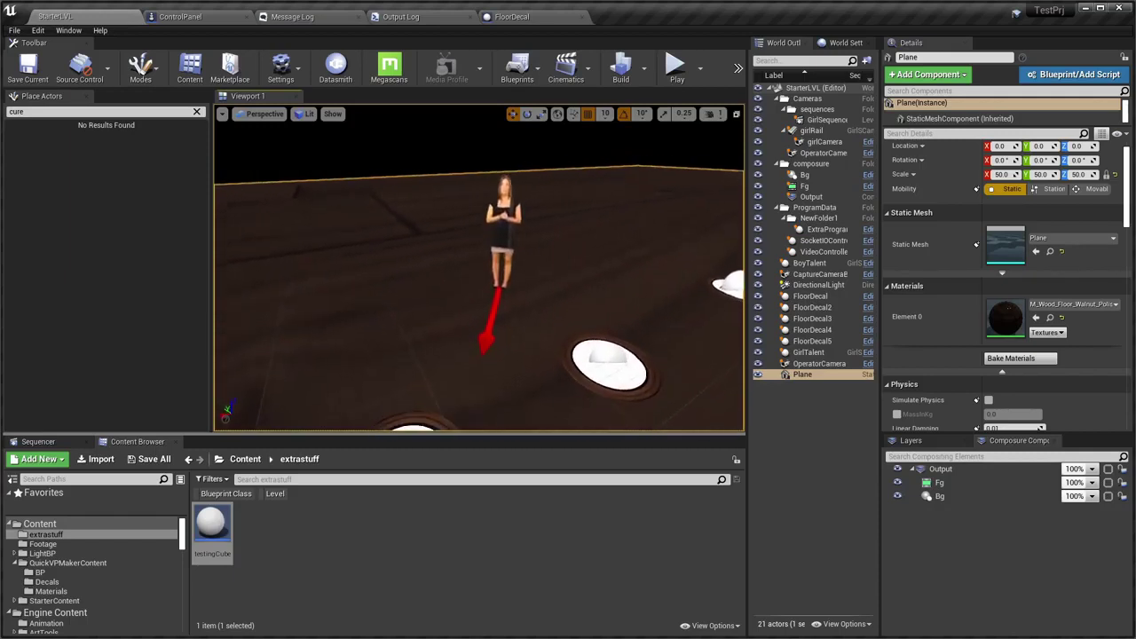
{"action": "right_click_drag", "start_coordinate": [497, 346], "coordinate": [479, 372]}
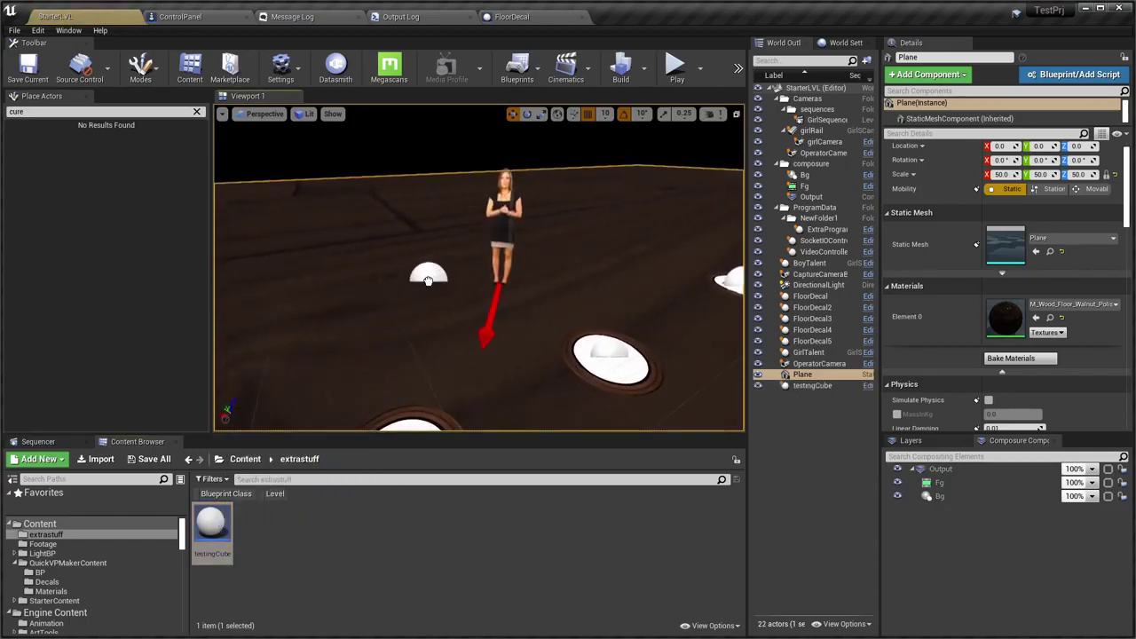
{"action": "mouse_move", "coordinate": [217, 524]}
{"action": "left_mouse_down"}
{"action": "mouse_move", "coordinate": [415, 276]}
{"action": "mouse_move", "coordinate": [396, 295]}
{"action": "left_mouse_up"}
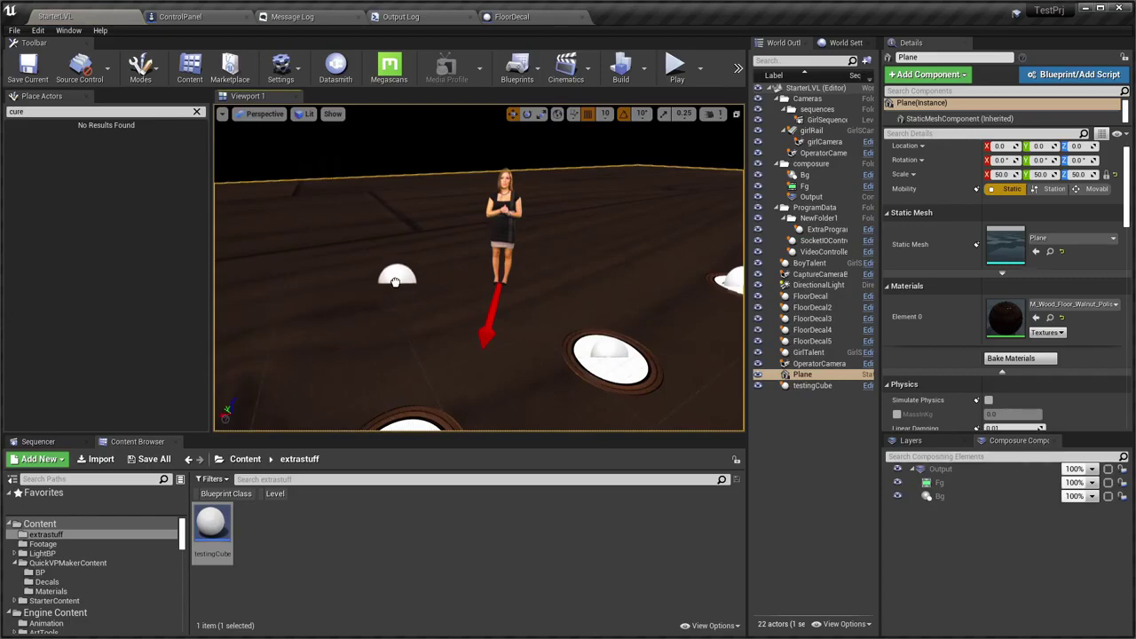
{"action": "key", "text": "ctrl+s"}
{"action": "double_click", "coordinate": [207, 534]}
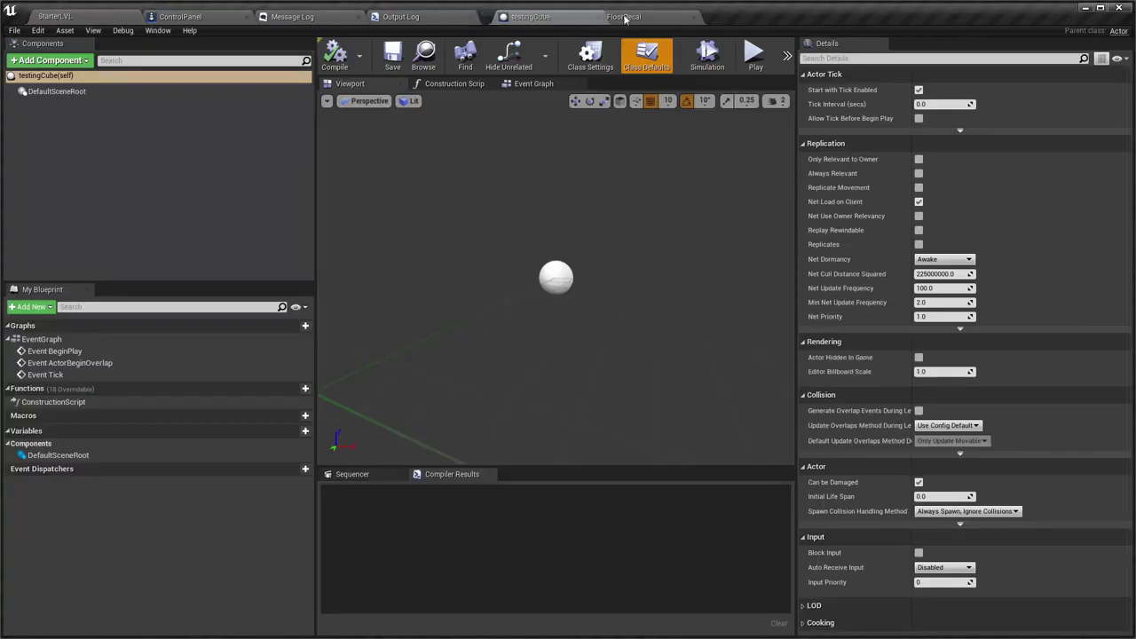
Dock the testingCube tab, add the LVLDirector interface in Class Settings, and list its functions
{"action": "left_click_drag", "start_coordinate": [624, 16], "coordinate": [626, 17]}
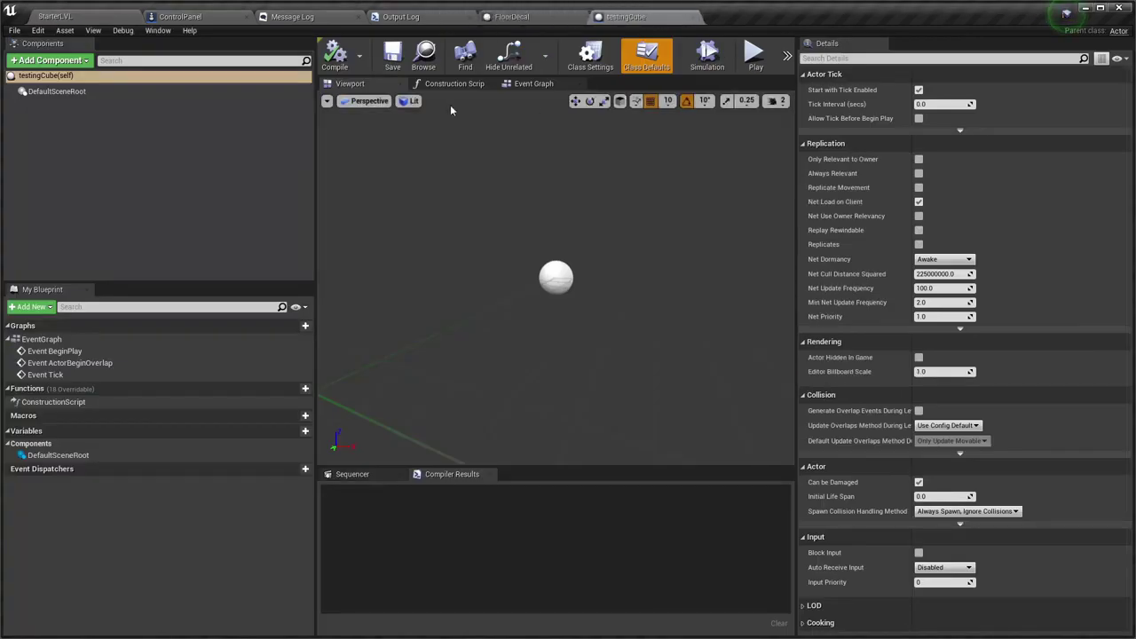
{"action": "left_click_drag", "start_coordinate": [796, 266], "coordinate": [890, 267]}
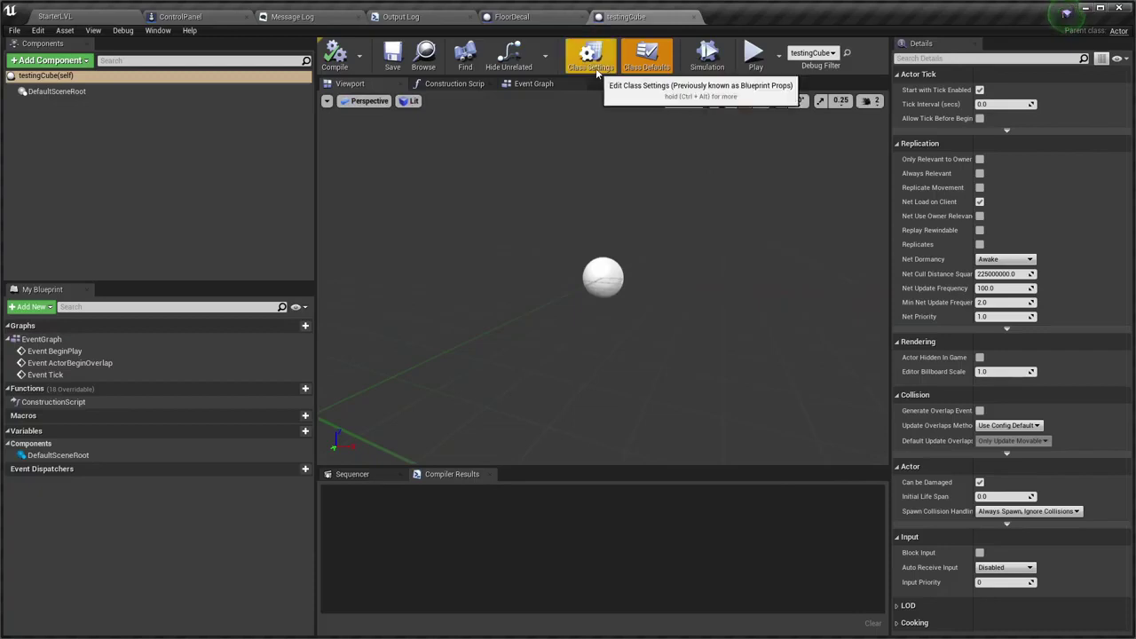
{"action": "left_click", "coordinate": [570, 55]}
{"action": "left_click", "coordinate": [573, 55]}
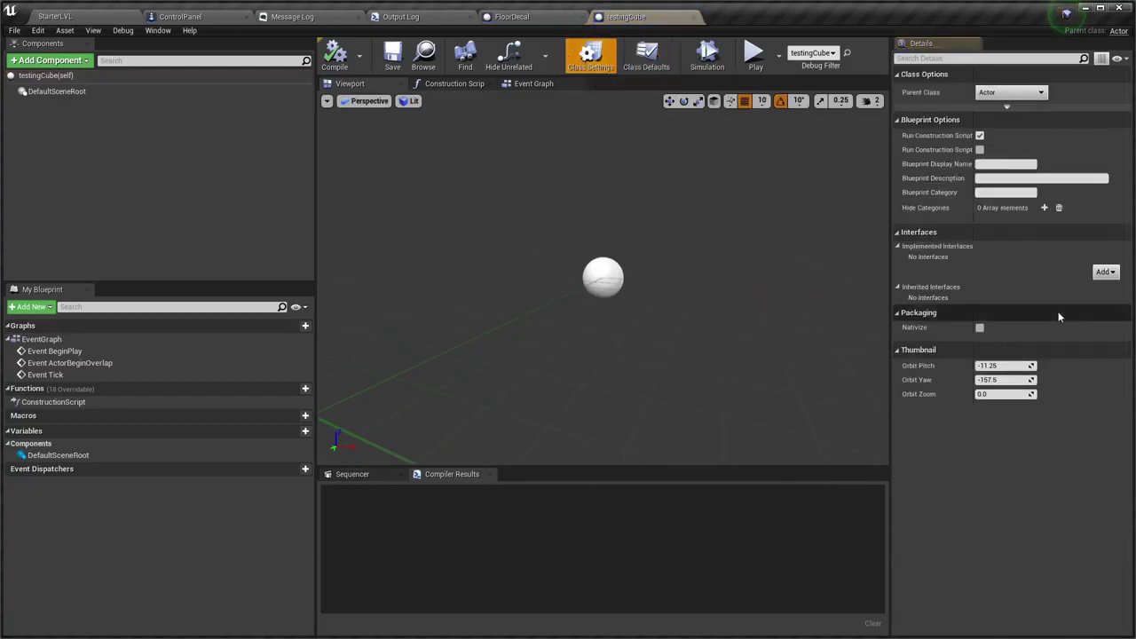
{"action": "left_click", "coordinate": [1103, 273]}
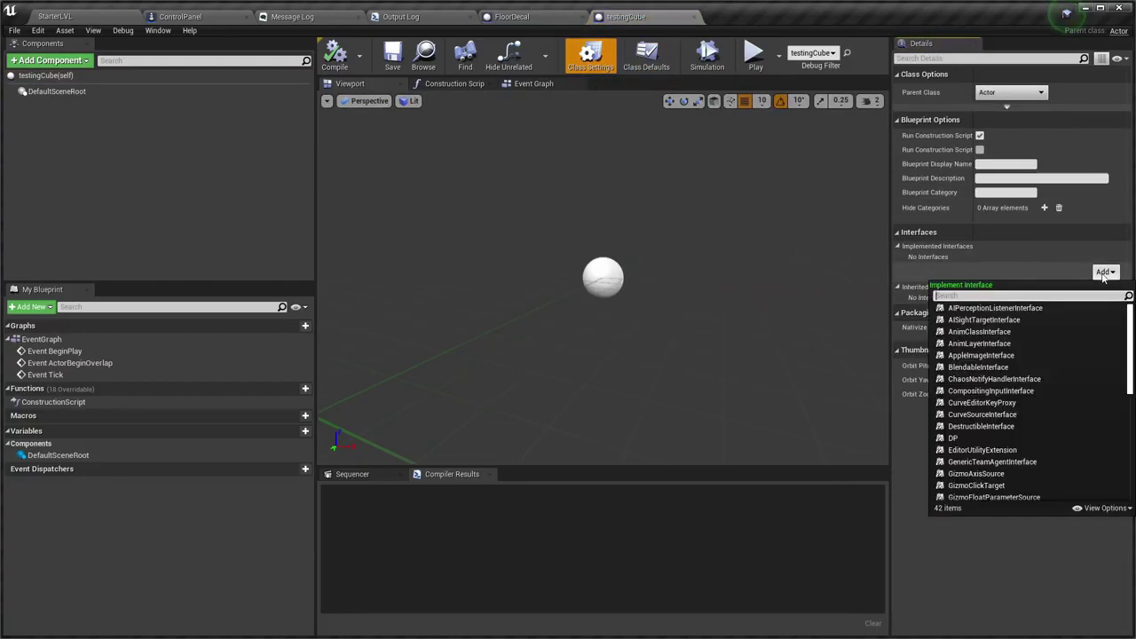
{"action": "type", "text": "lvl"}
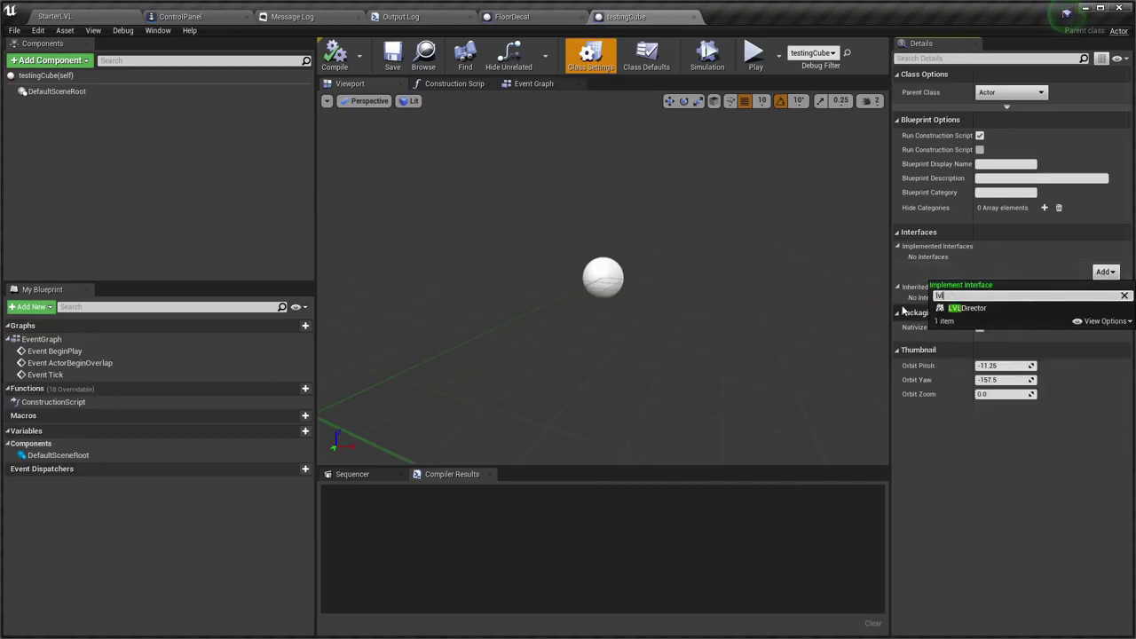
{"action": "left_click", "coordinate": [960, 308]}
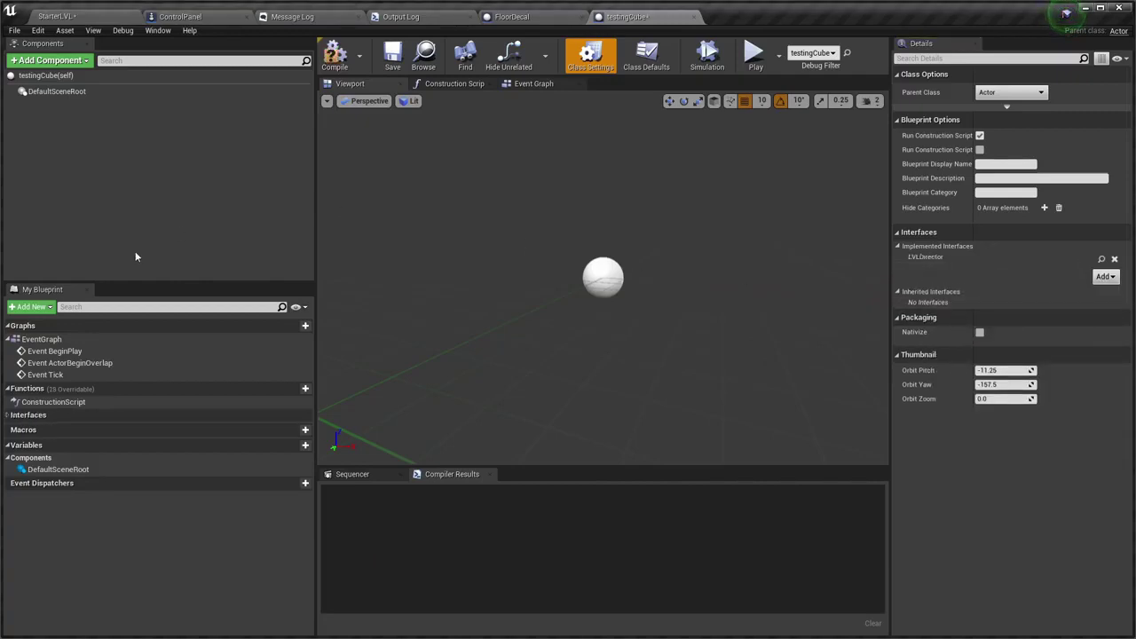
{"action": "left_click", "coordinate": [7, 415]}
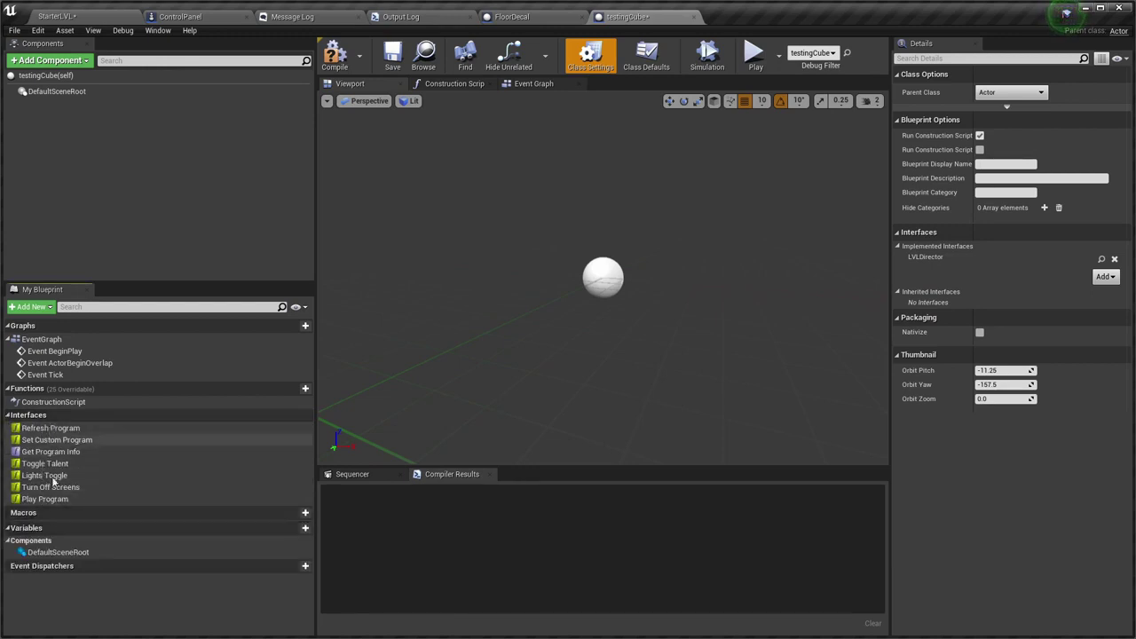
Add a Cube component named mainCube to testingCube and focus the preview on it
{"action": "right_click_drag", "start_coordinate": [678, 336], "coordinate": [701, 320]}
{"action": "left_click", "coordinate": [73, 61]}
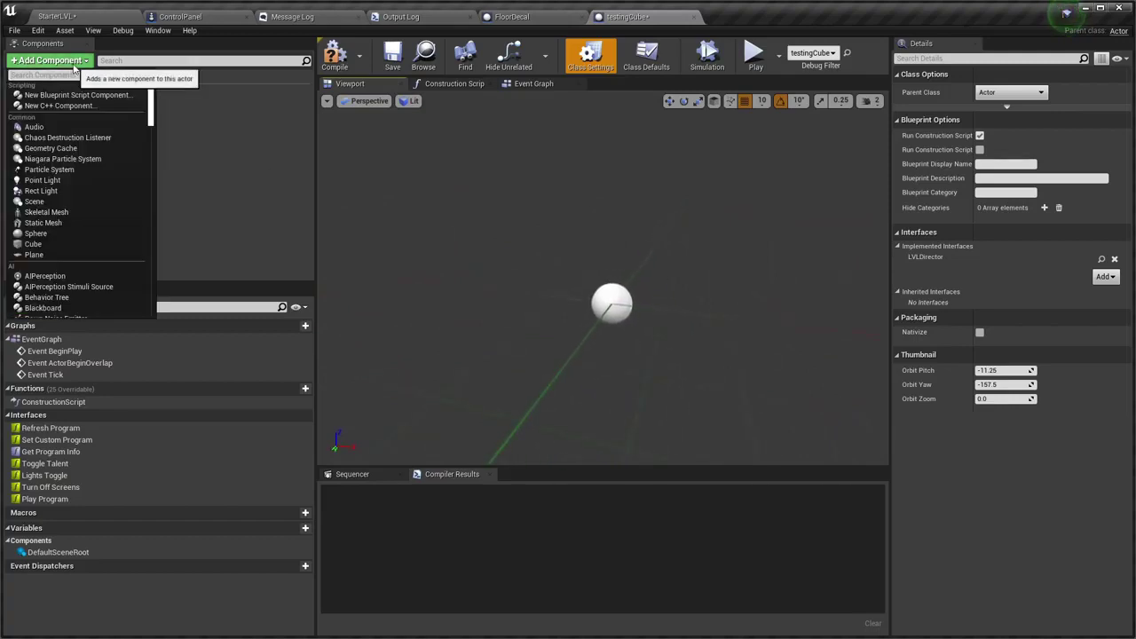
{"action": "type", "text": "cub"}
{"action": "key", "text": "Return"}
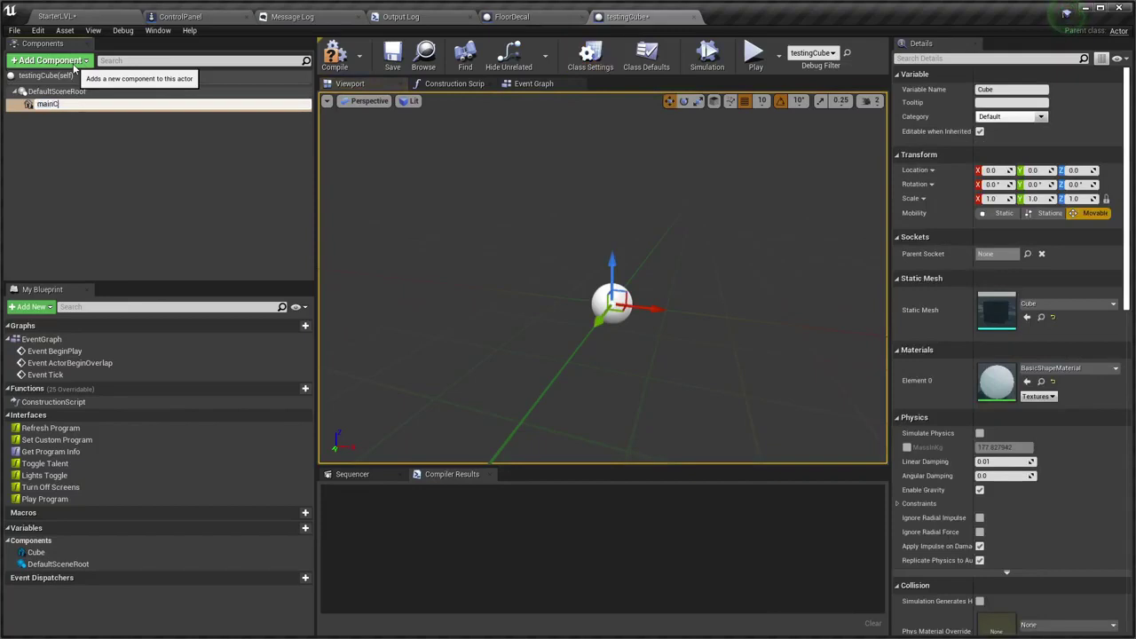
{"action": "key", "text": "Return"}
{"action": "right_click_drag", "start_coordinate": [684, 266], "coordinate": [684, 266]}
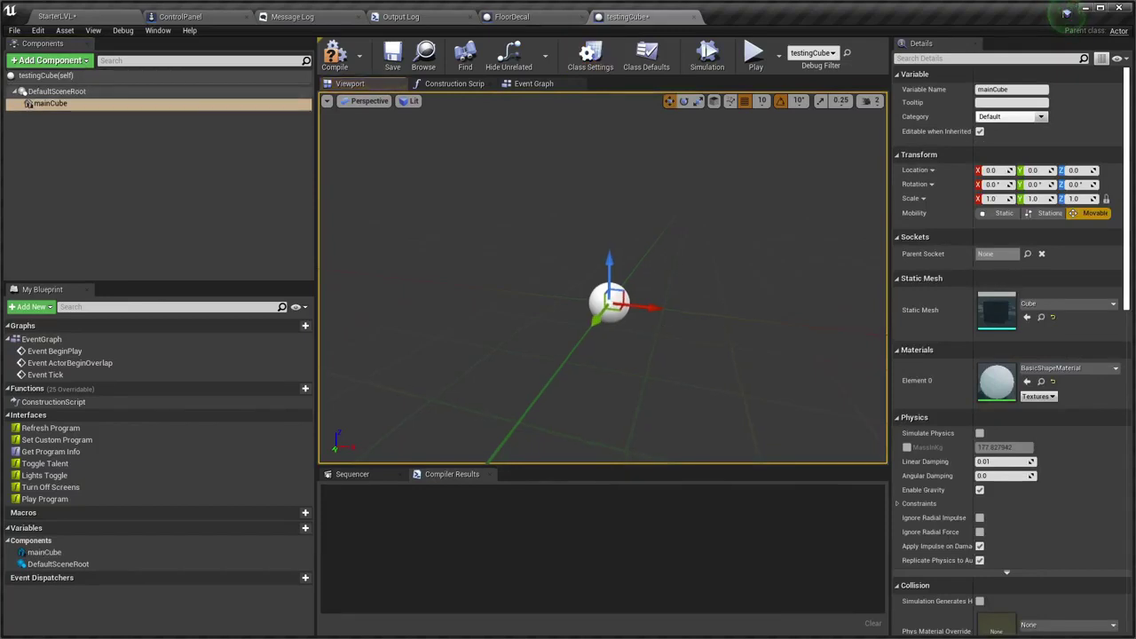
{"action": "key", "text": "f"}
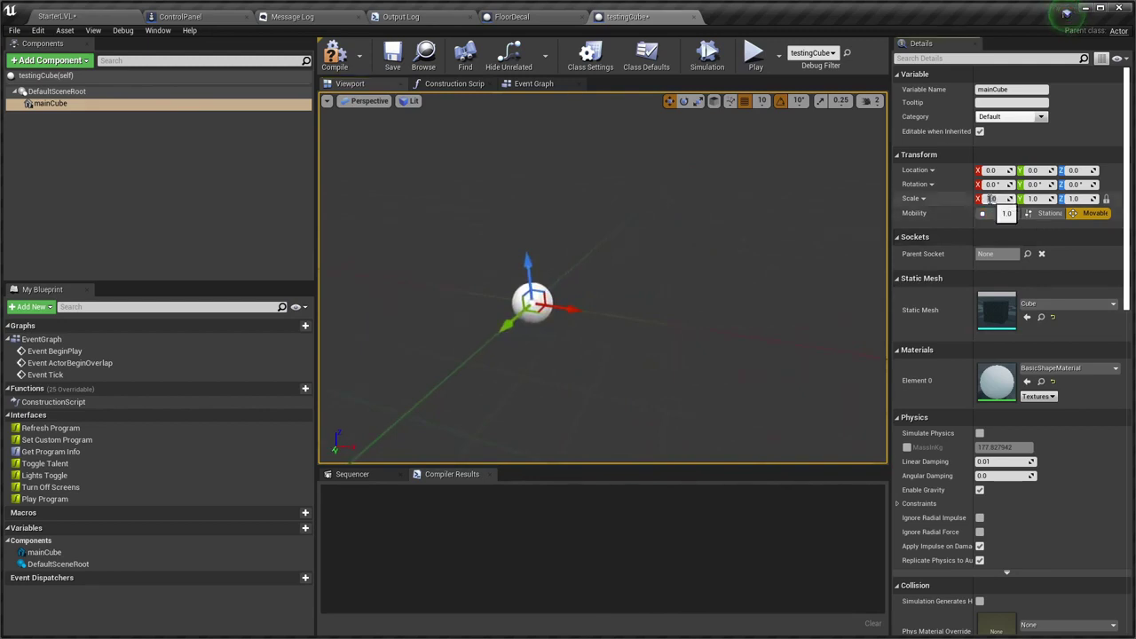
Commit a scale of 10.0 for mainCube, then compile and save testingCube
{"action": "key", "text": "Return"}
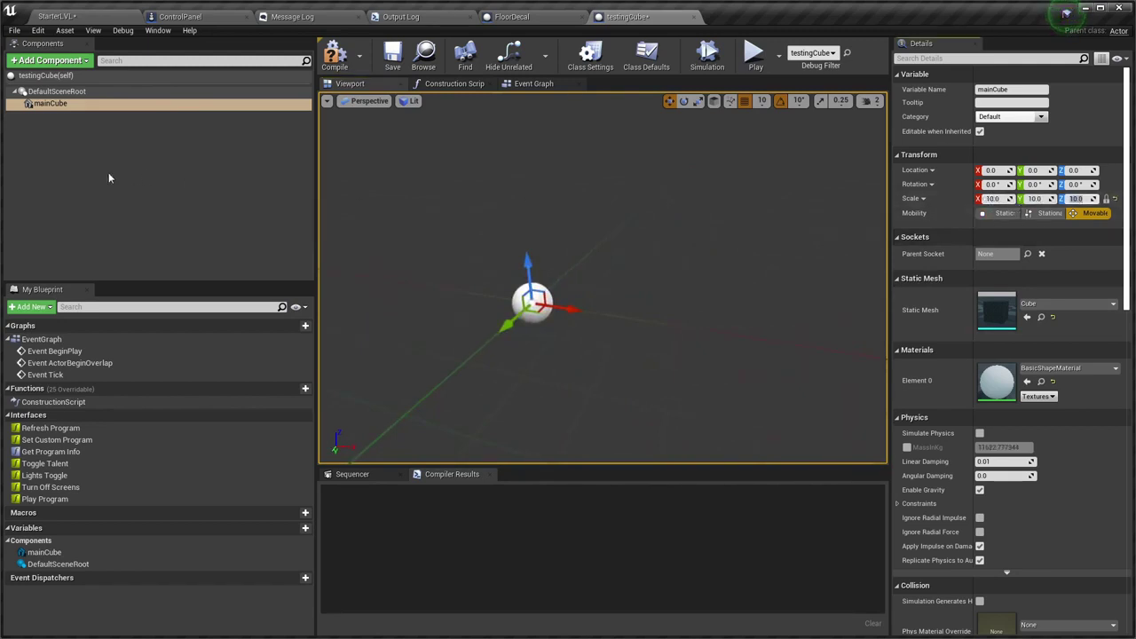
{"action": "left_click", "coordinate": [110, 177]}
{"action": "left_click", "coordinate": [53, 103]}
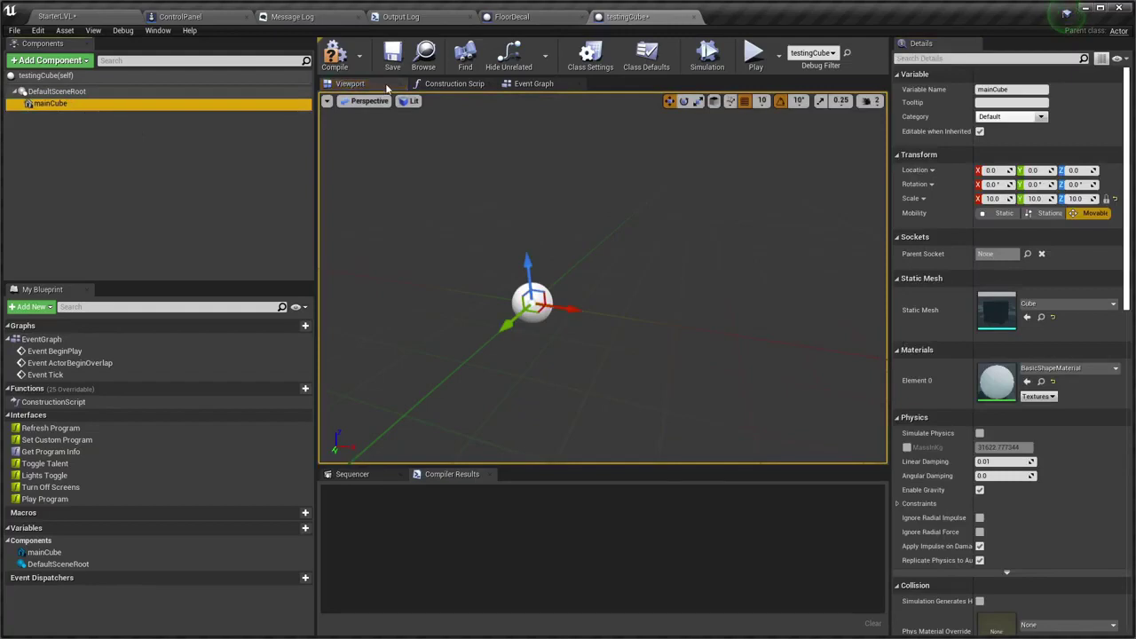
{"action": "left_click", "coordinate": [334, 55]}
{"action": "left_click", "coordinate": [392, 55]}
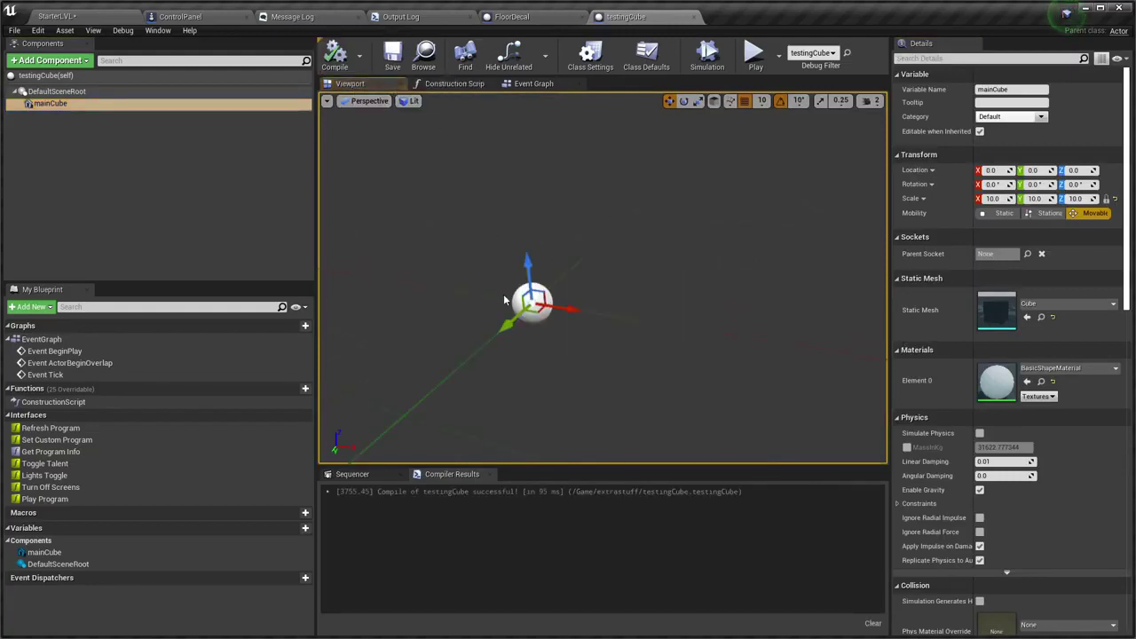
Raise mainCube along Z using the orthographic views, settling it at a height of 500
{"action": "key", "text": "alt+k"}
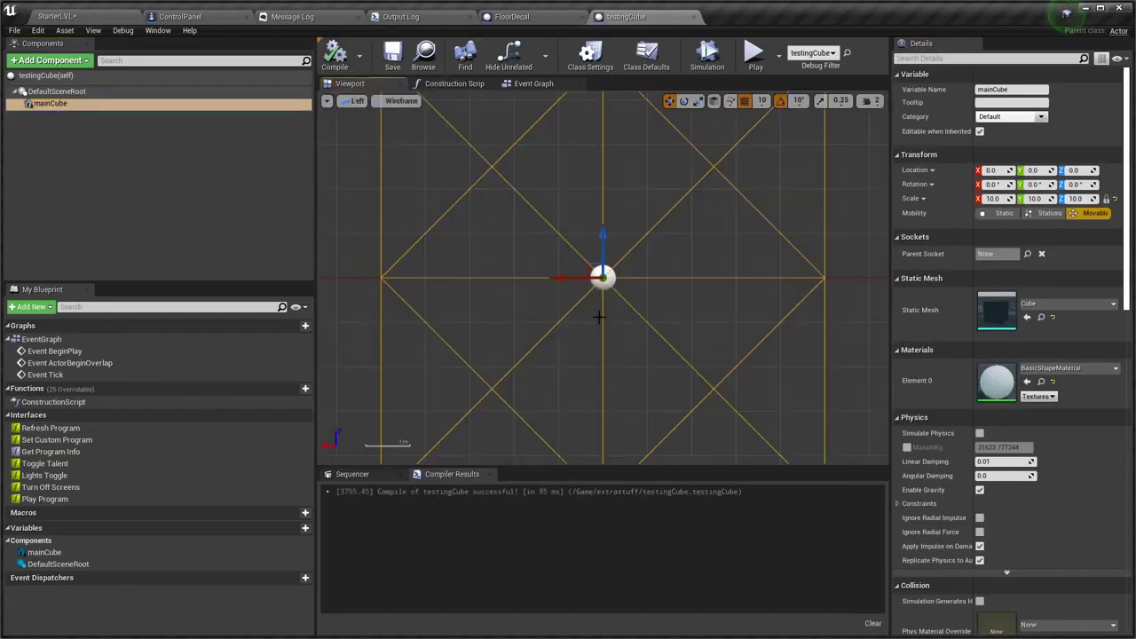
{"action": "scroll", "coordinate": [614, 335], "scroll_direction": "down", "scroll_amount": 3}
{"action": "key", "text": "alt+g"}
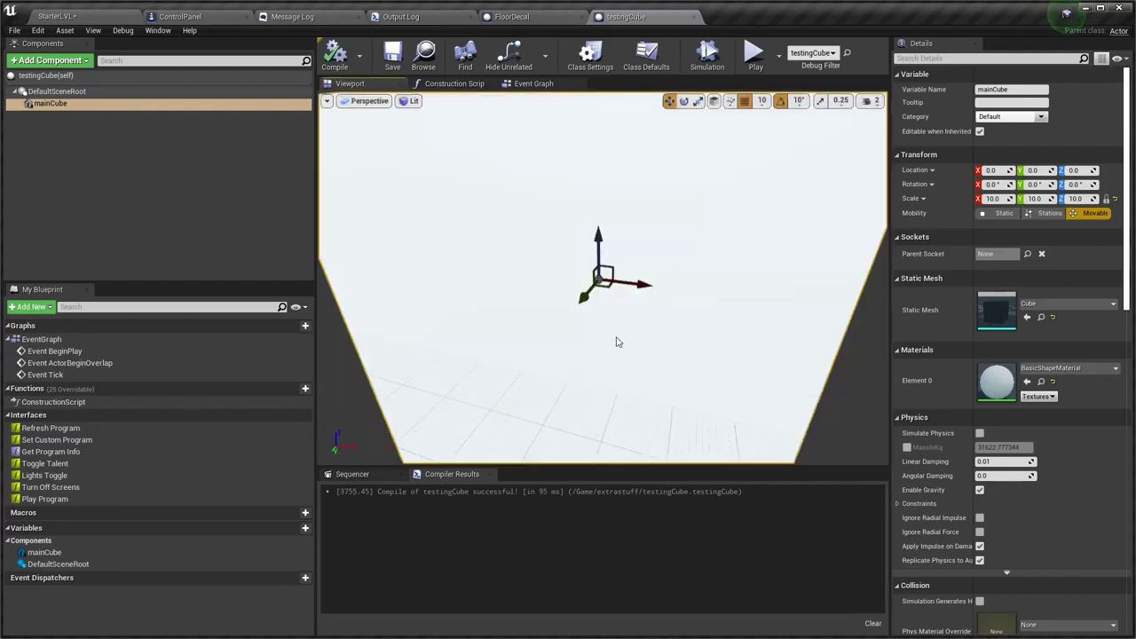
{"action": "key", "text": "f"}
{"action": "left_click_drag", "start_coordinate": [777, 314], "coordinate": [710, 316]}
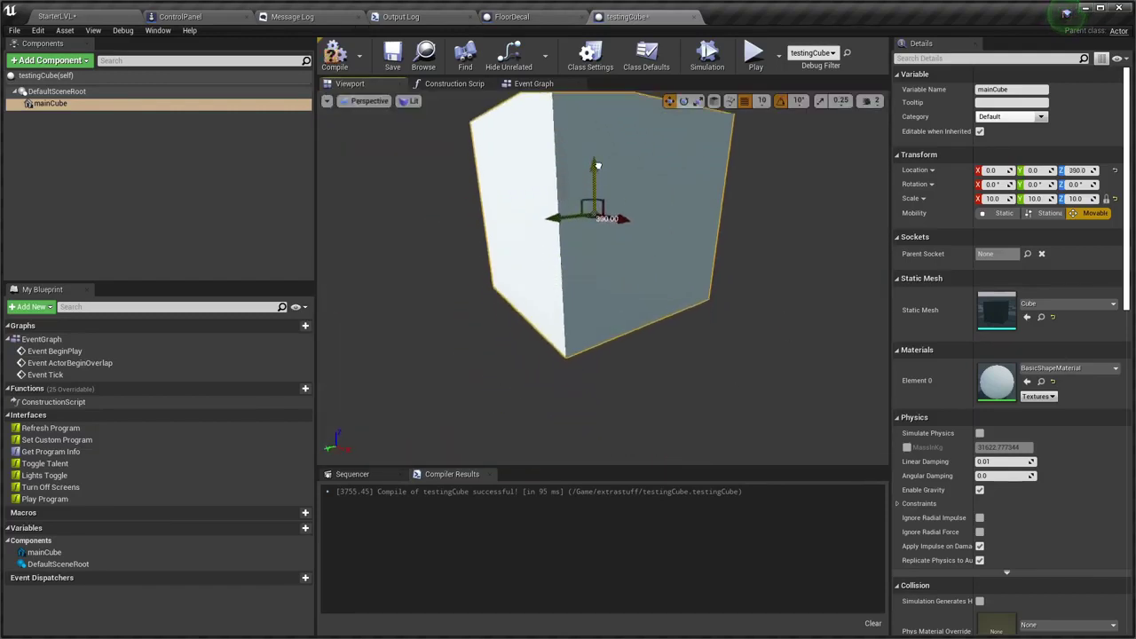
{"action": "left_click_drag", "start_coordinate": [598, 235], "coordinate": [600, 133]}
{"action": "key", "text": "alt+h"}
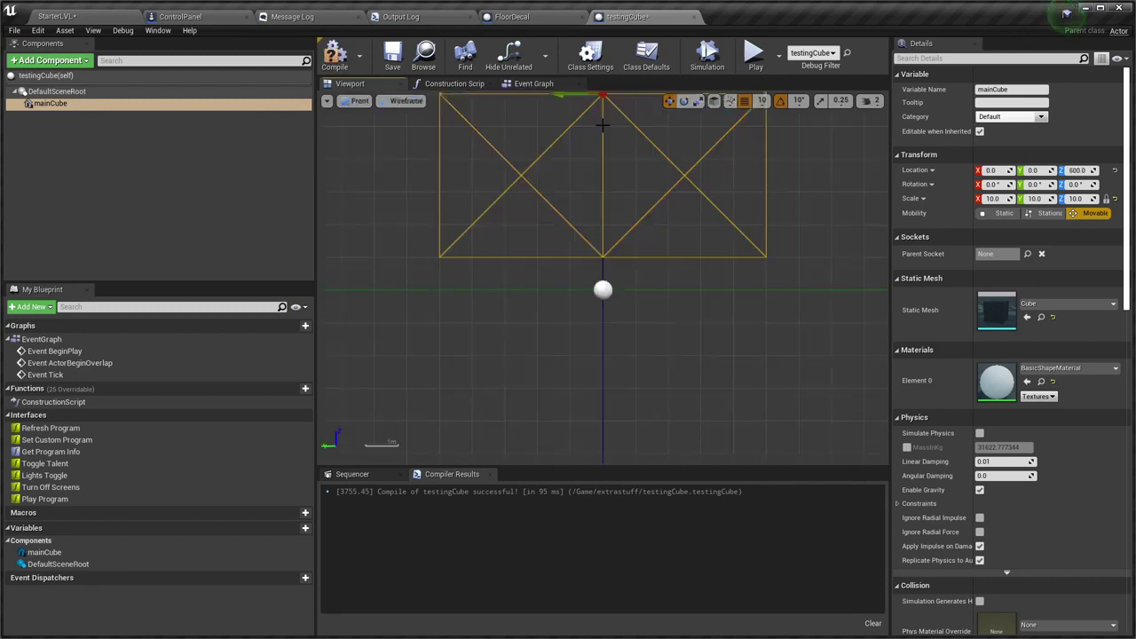
{"action": "right_click_drag", "start_coordinate": [600, 129], "coordinate": [592, 215]}
{"action": "left_click_drag", "start_coordinate": [591, 151], "coordinate": [601, 167]}
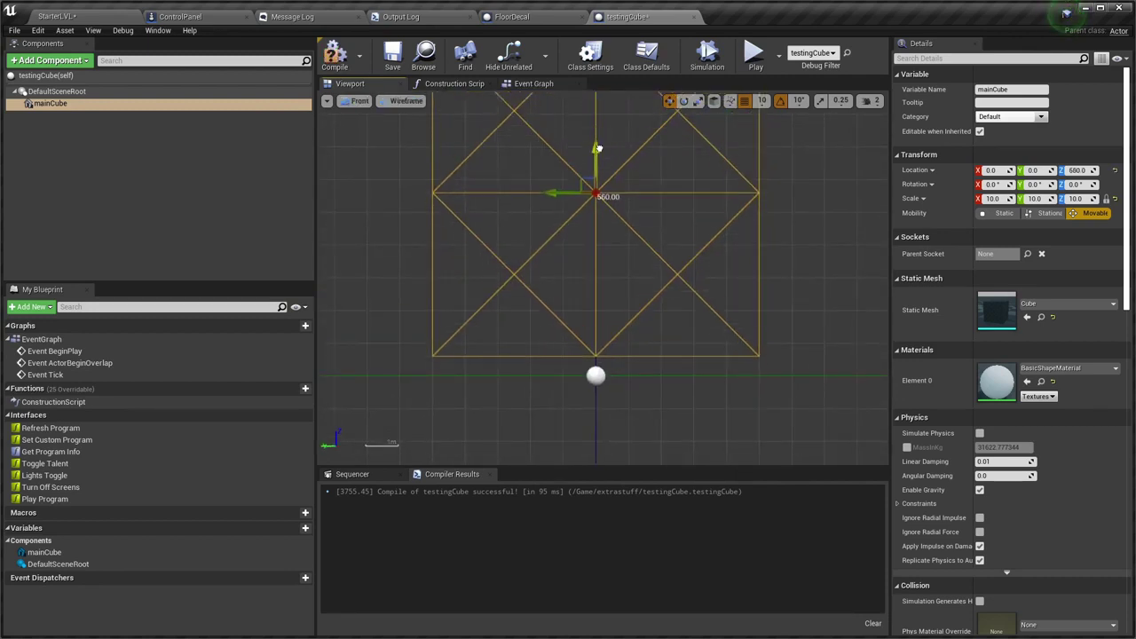
Give mainCube a uniform scale of 2.0 and lower it to Z 100
{"action": "left_click", "coordinate": [995, 198]}
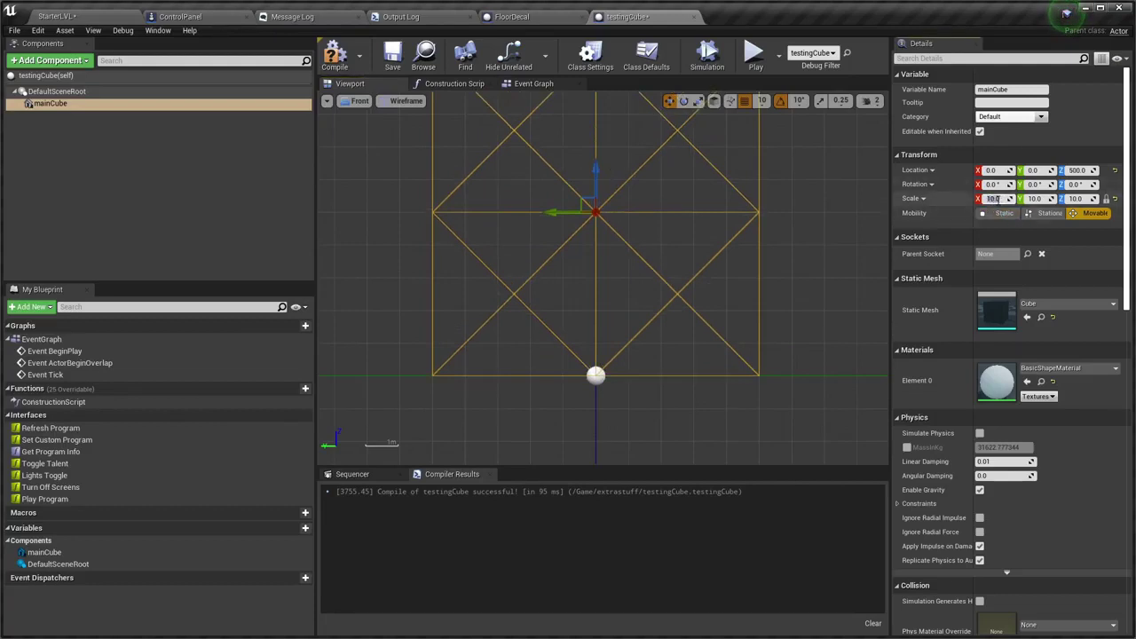
{"action": "type", "text": "2"}
{"action": "key", "text": "Return"}
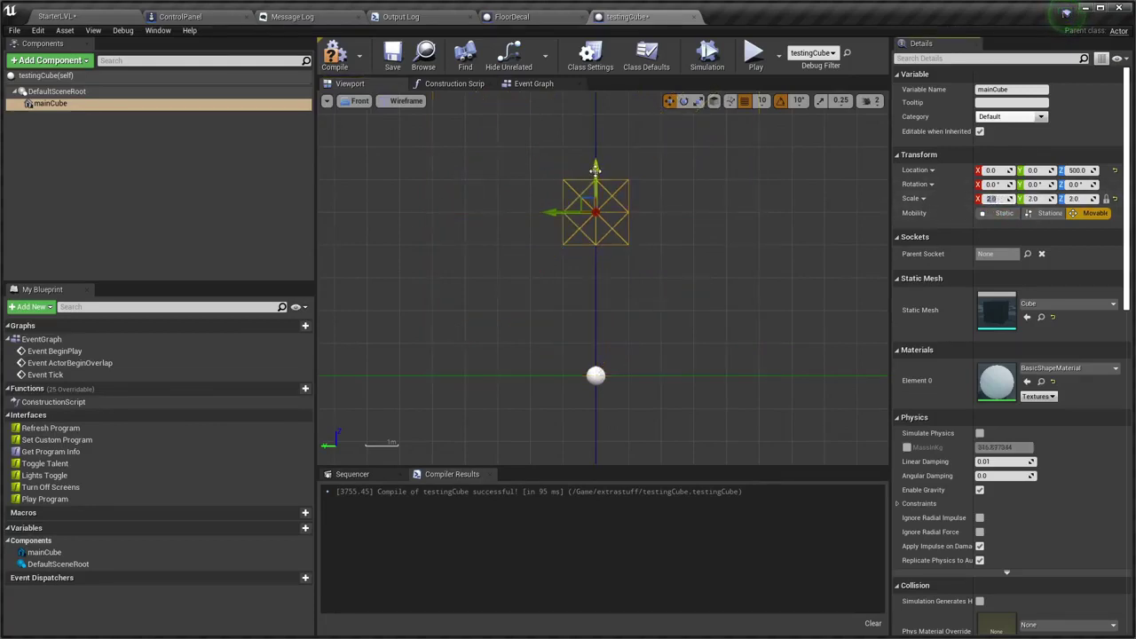
{"action": "left_click_drag", "start_coordinate": [595, 169], "coordinate": [596, 302]}
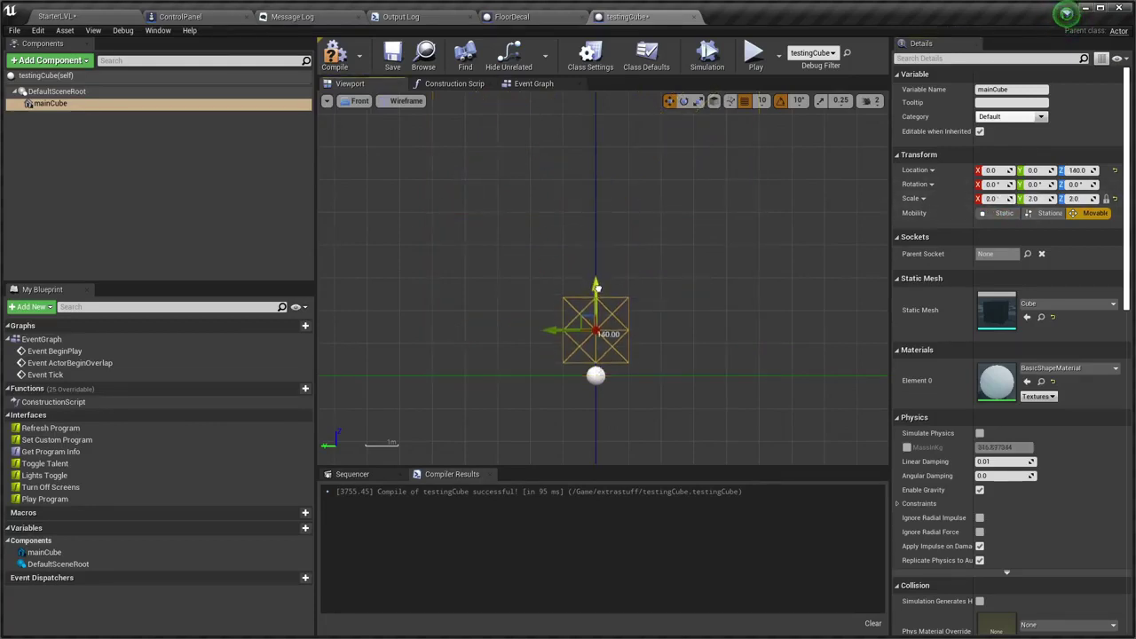
Apply M_Wood_Floor_Walnut_Worn to mainCube's Element 0, save all, and recompile
{"action": "left_click", "coordinate": [1069, 369]}
{"action": "type", "text": "woo"}
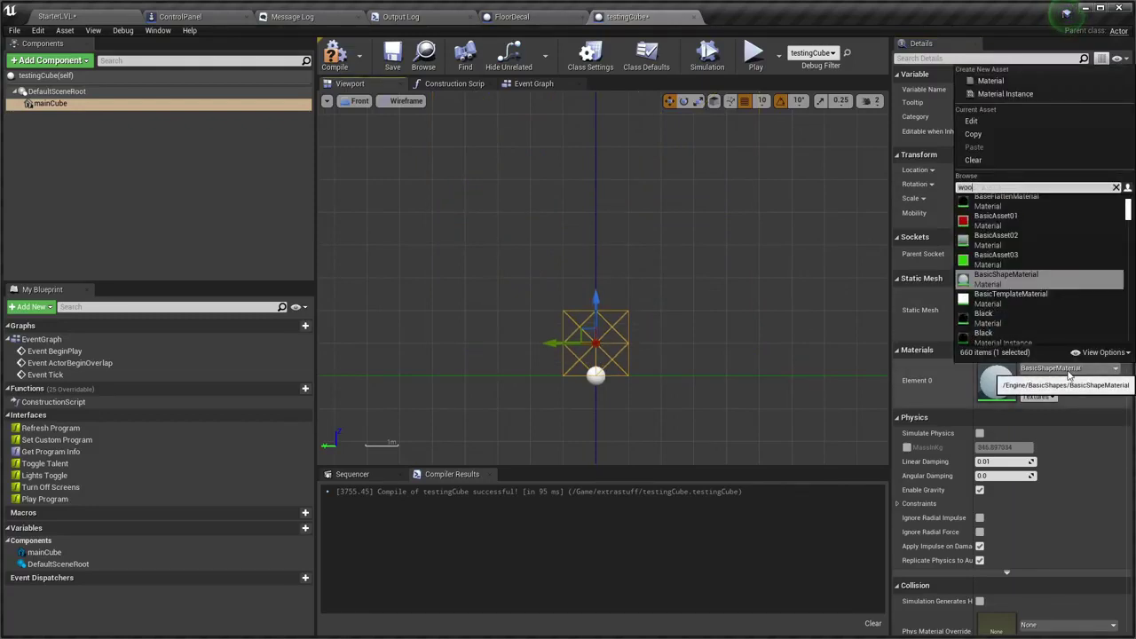
{"action": "type", "text": "d"}
{"action": "left_click", "coordinate": [989, 232]}
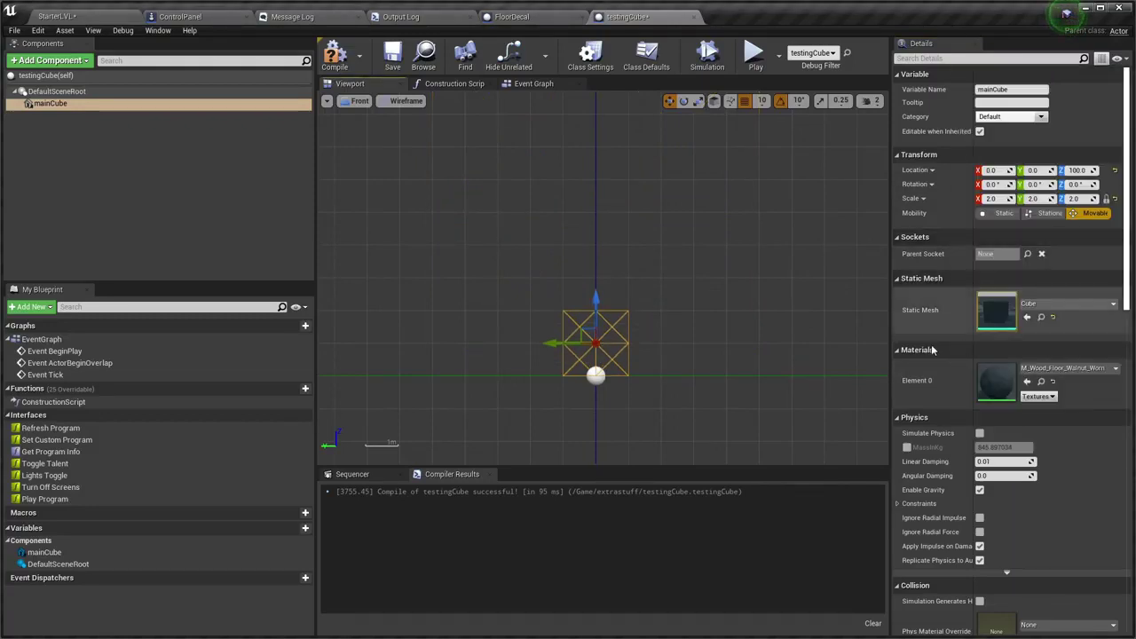
{"action": "key", "text": "ctrl+shift+s"}
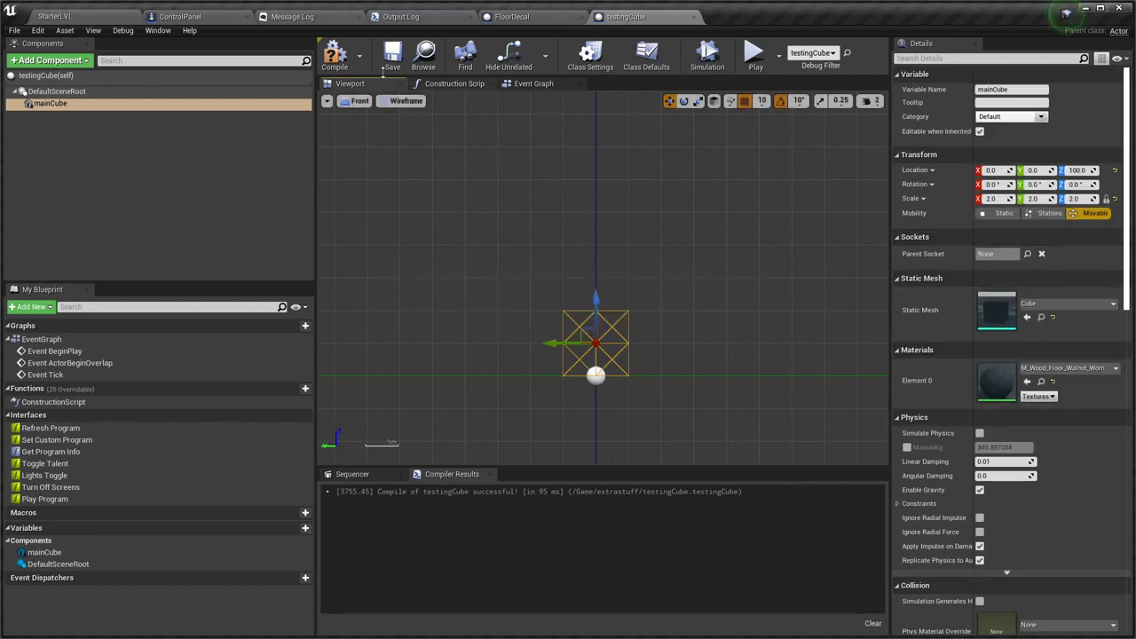
{"action": "left_click", "coordinate": [334, 55]}
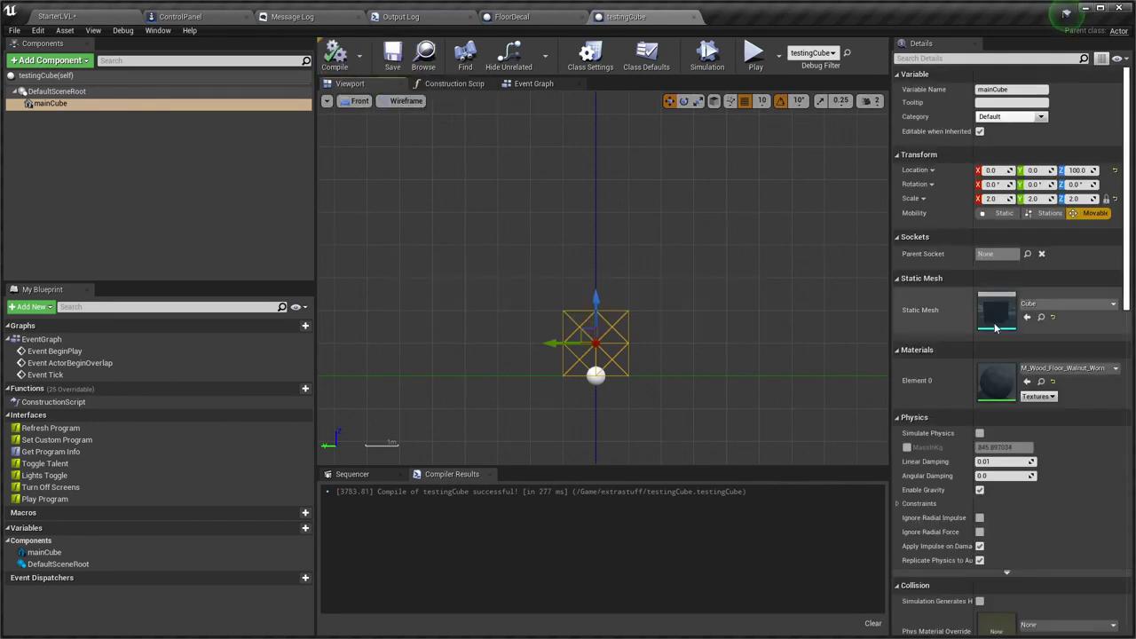
In StarterLVL, move testingCube along X to 330, then bring up ControlPanel's Event Graph
{"action": "left_click", "coordinate": [89, 16]}
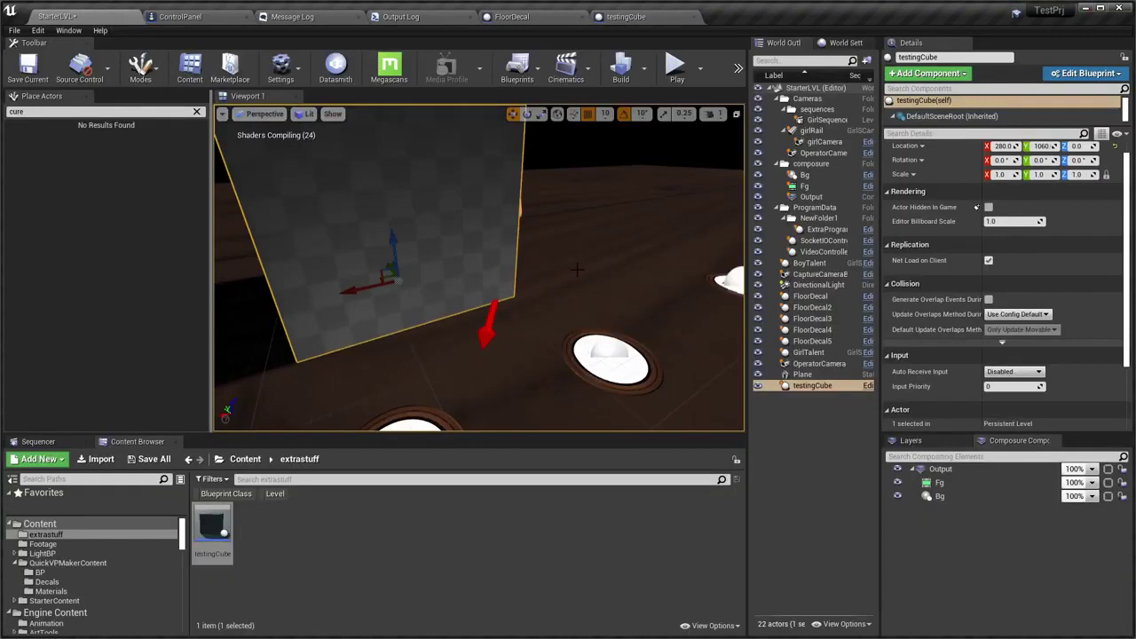
{"action": "right_click_drag", "start_coordinate": [577, 269], "coordinate": [395, 306]}
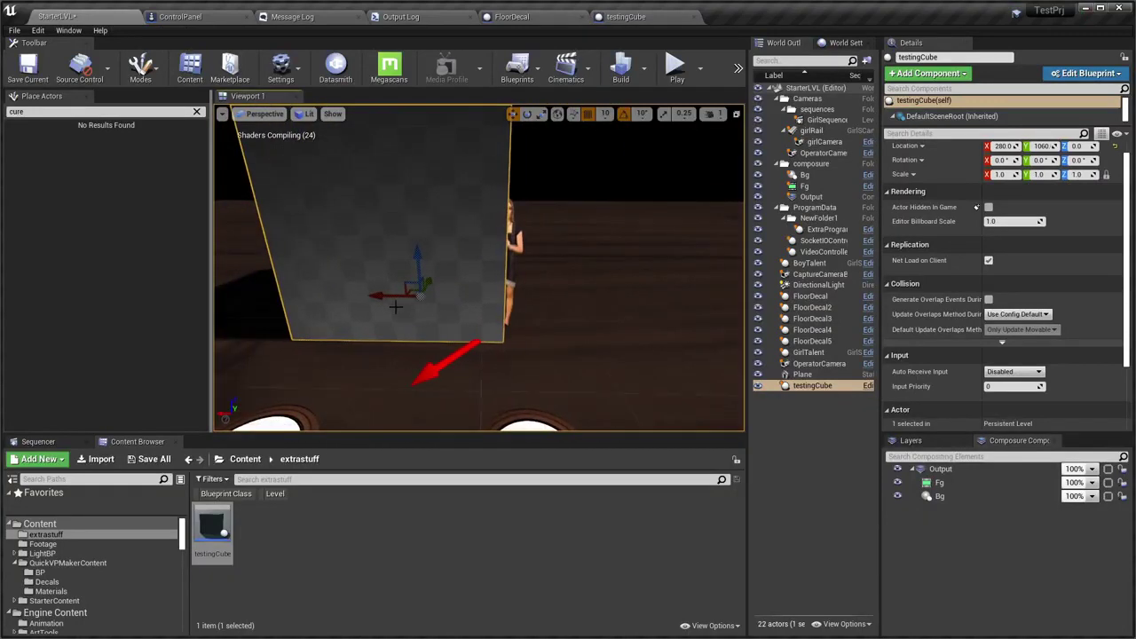
{"action": "left_click_drag", "start_coordinate": [387, 291], "coordinate": [345, 281]}
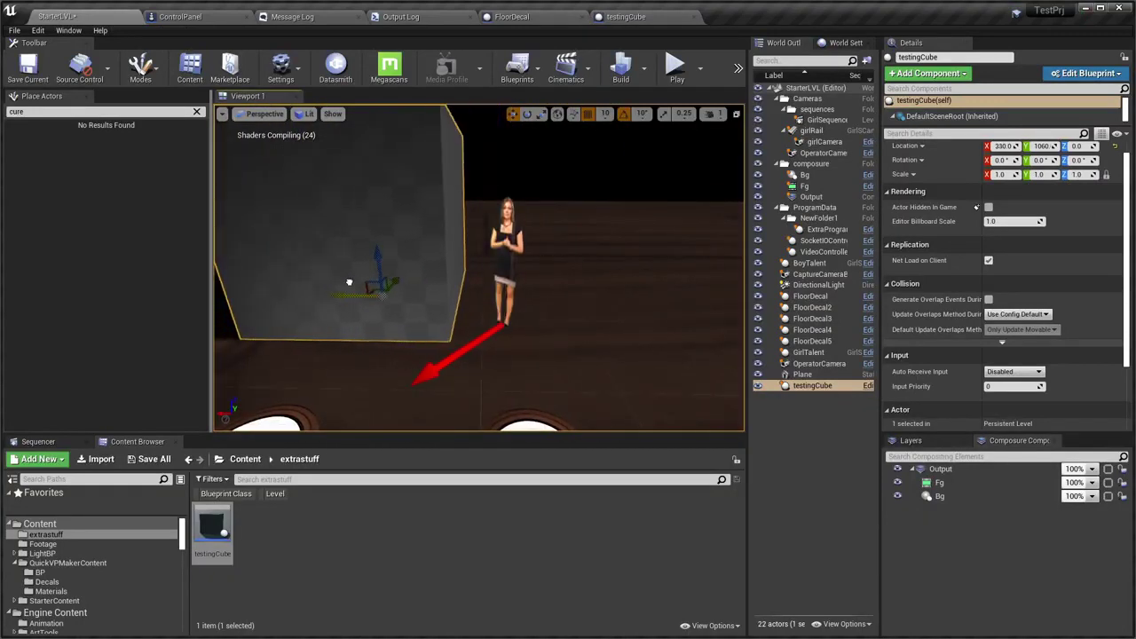
{"action": "scroll", "coordinate": [484, 351], "scroll_direction": "down", "scroll_amount": 5}
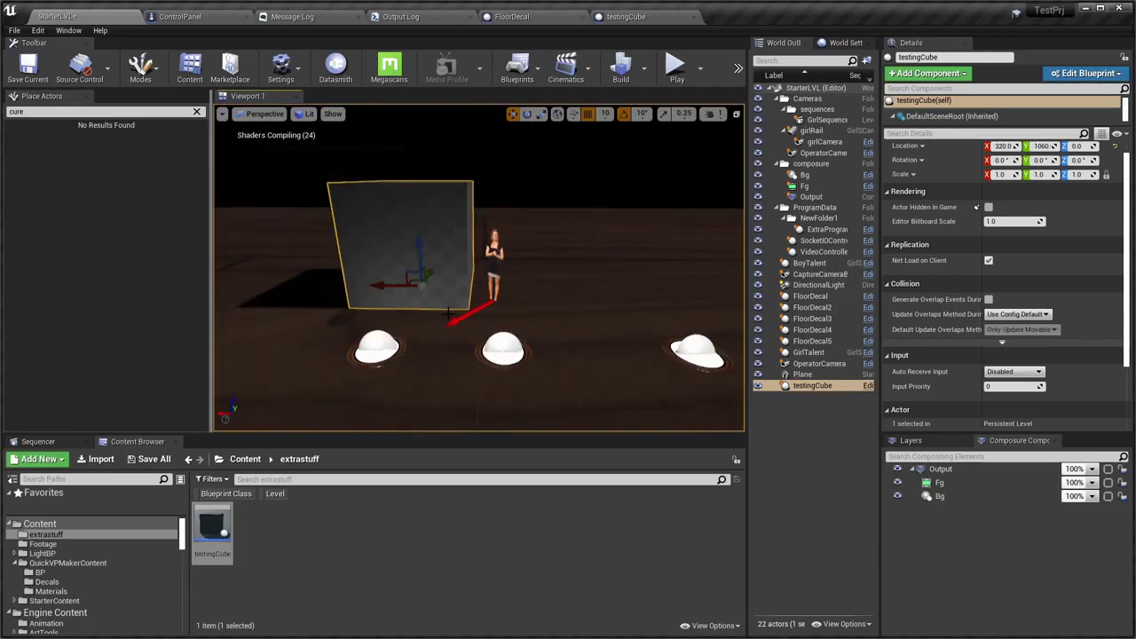
{"action": "scroll", "coordinate": [447, 314], "scroll_direction": "up", "scroll_amount": 4}
{"action": "right_click_drag", "start_coordinate": [596, 344], "coordinate": [586, 341]}
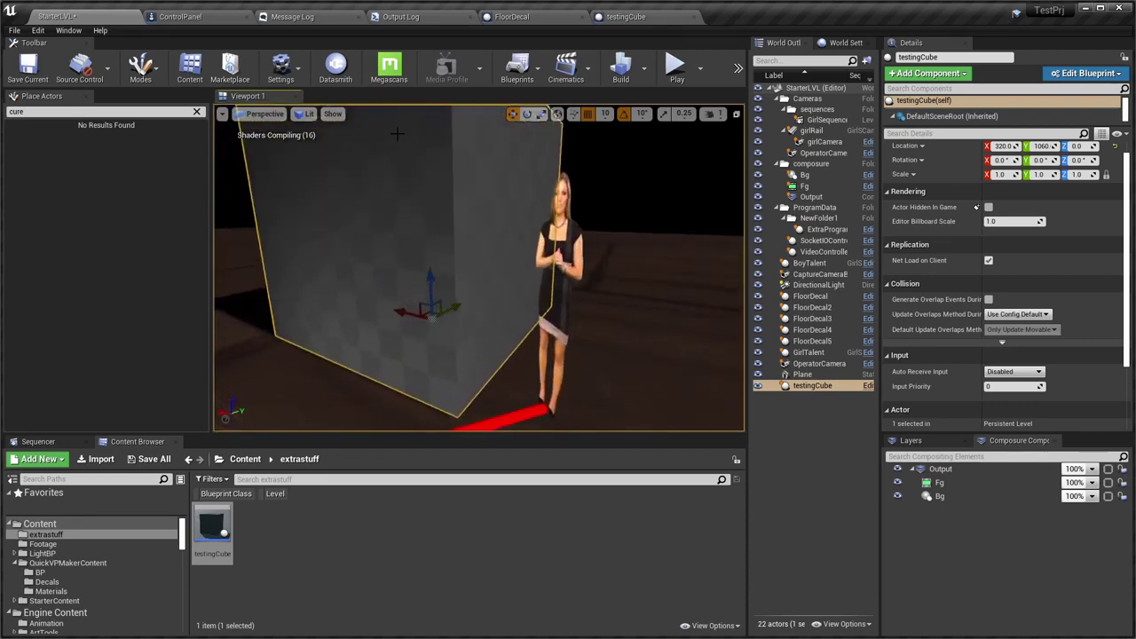
{"action": "left_click", "coordinate": [195, 16]}
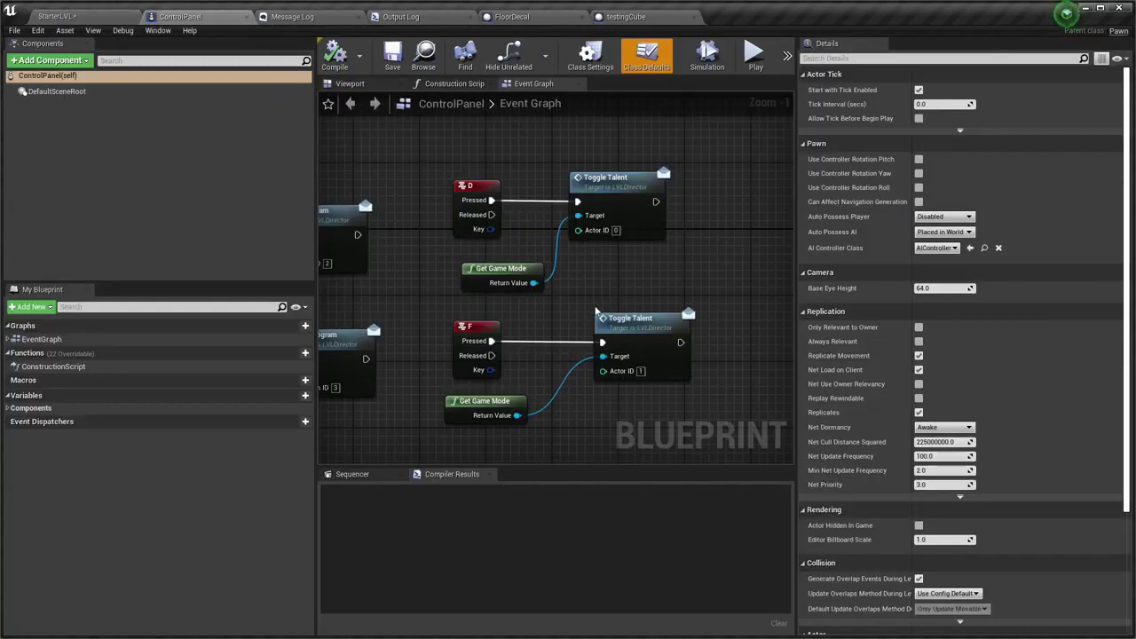
Back in testingCube, restore the lit perspective preview and re-centre on the cube
{"action": "left_click", "coordinate": [621, 16]}
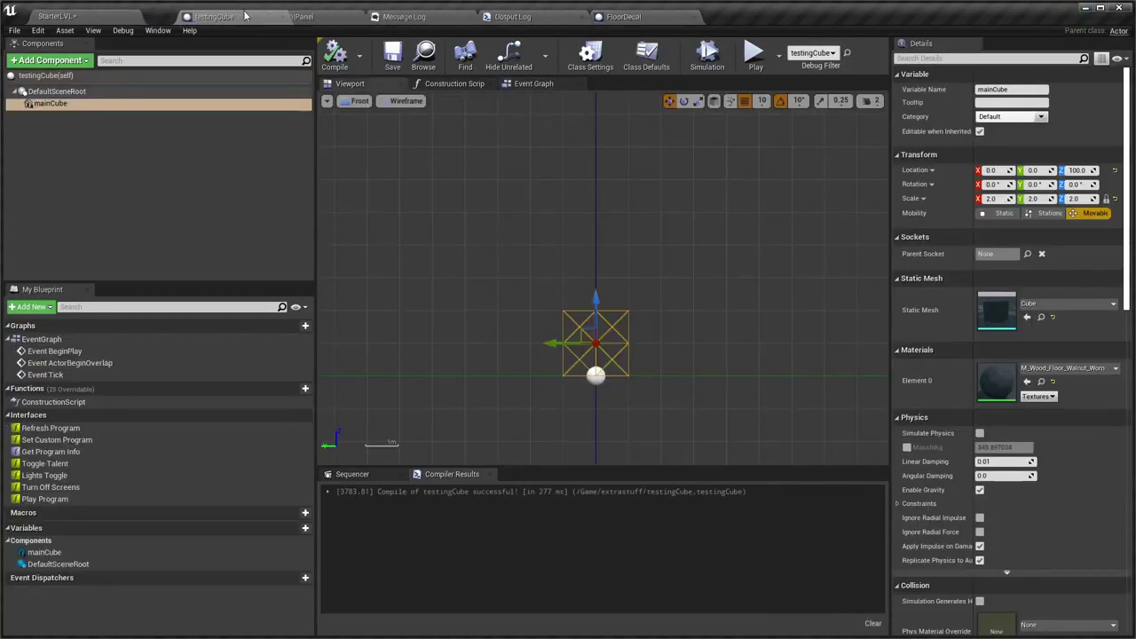
{"action": "scroll", "coordinate": [744, 357], "scroll_direction": "up", "scroll_amount": 4}
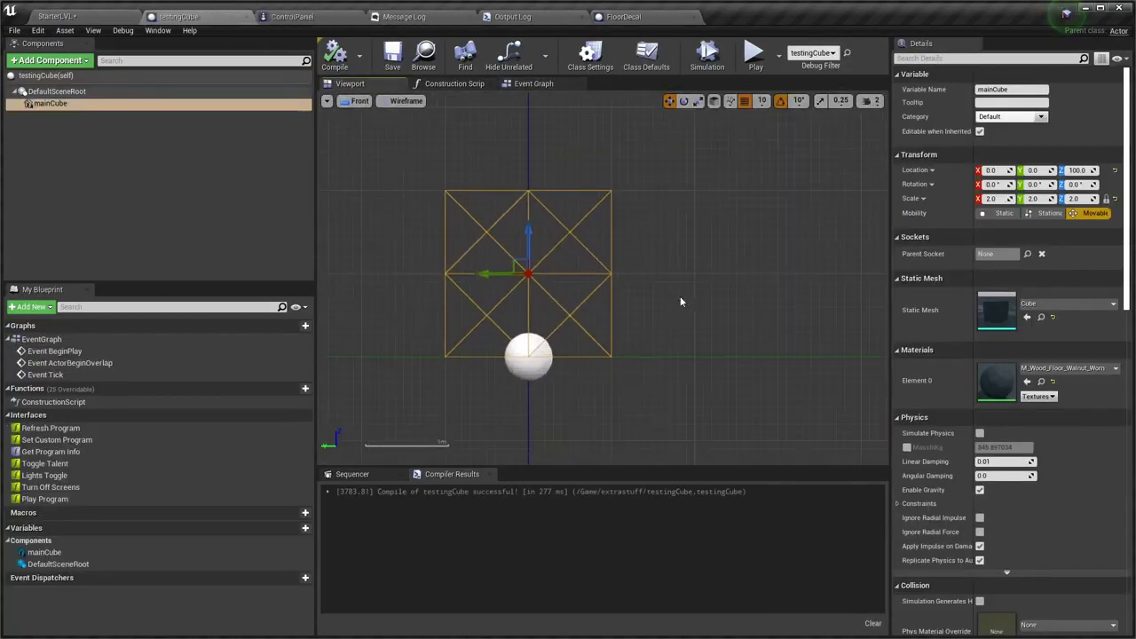
{"action": "key", "text": "alt+g"}
{"action": "scroll", "coordinate": [675, 292], "scroll_direction": "up", "scroll_amount": 2}
{"action": "scroll", "coordinate": [675, 292], "scroll_direction": "up", "scroll_amount": 2}
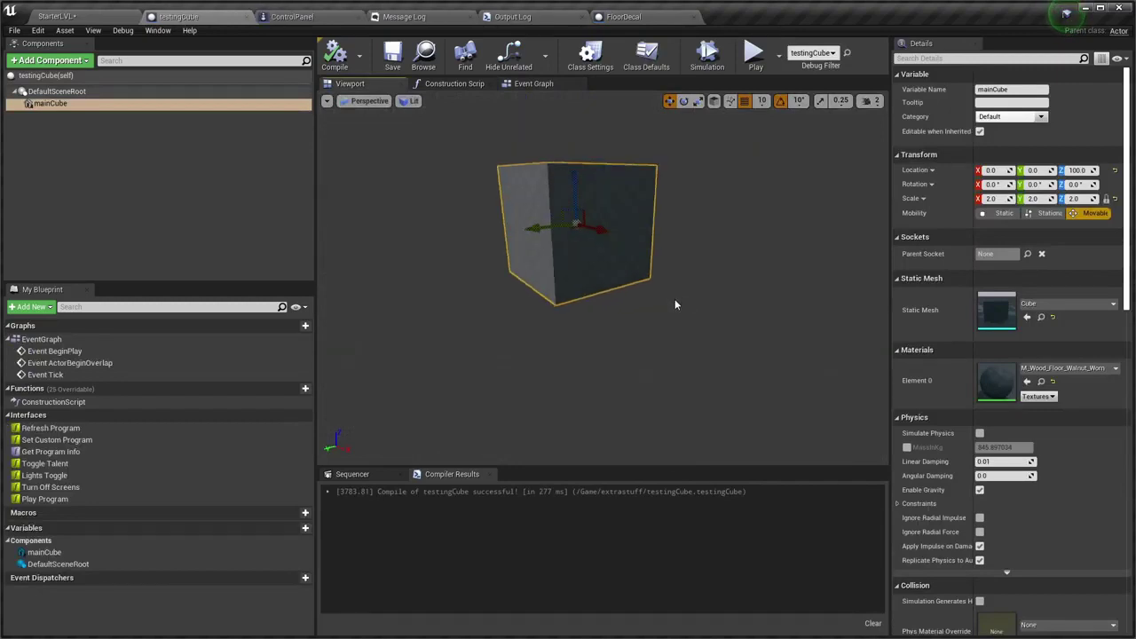
{"action": "scroll", "coordinate": [675, 298], "scroll_direction": "up", "scroll_amount": 3}
{"action": "key", "text": "f"}
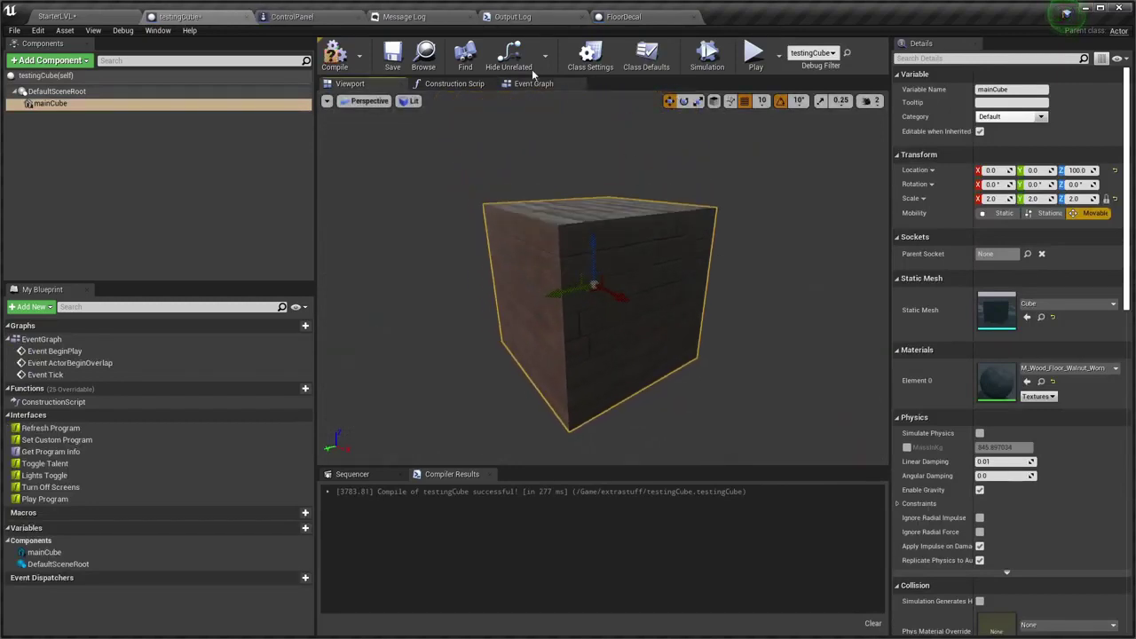
Set mainCube's scale to 1.0 and lower it to a height of 50
{"action": "left_click", "coordinate": [90, 20]}
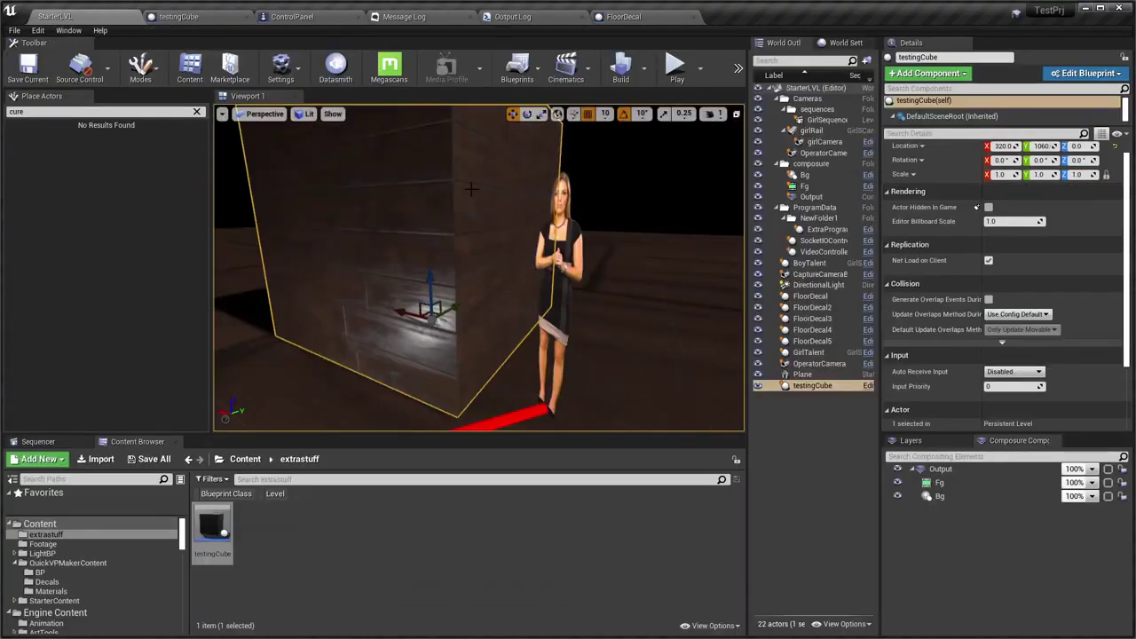
{"action": "left_click", "coordinate": [177, 16]}
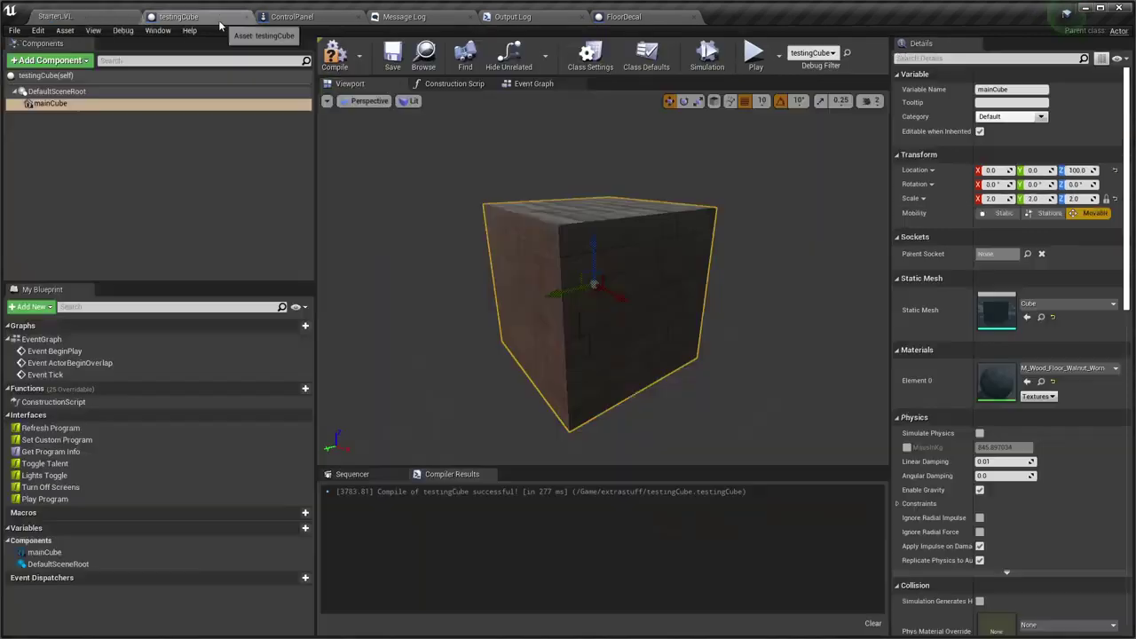
{"action": "type", "text": "1"}
{"action": "key", "text": "Return"}
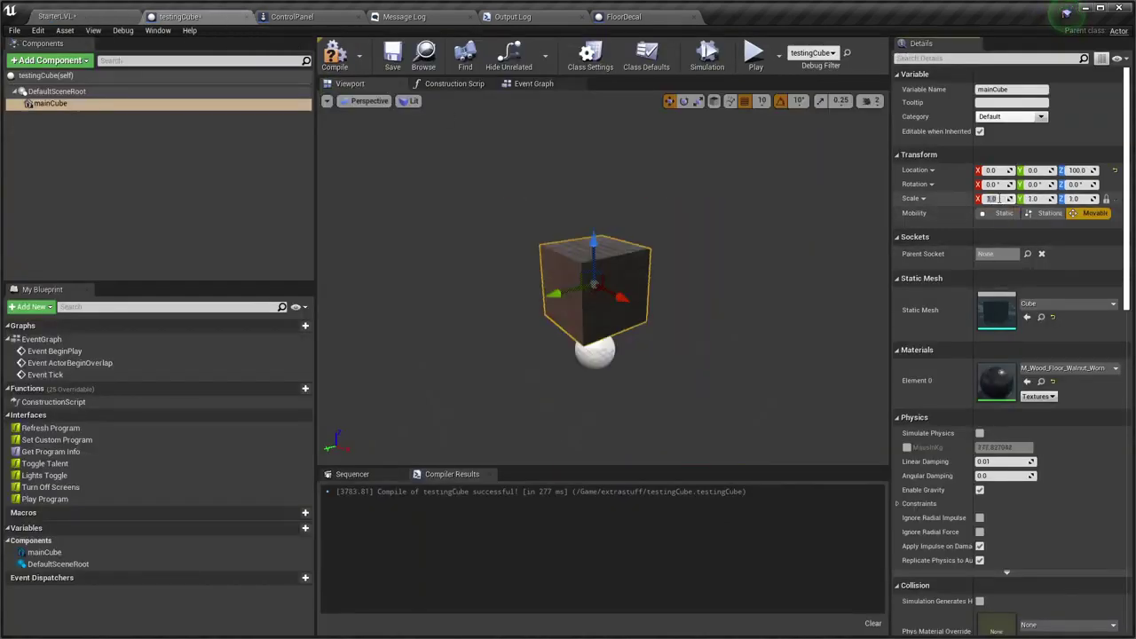
{"action": "scroll", "coordinate": [623, 310], "scroll_direction": "up", "scroll_amount": 5}
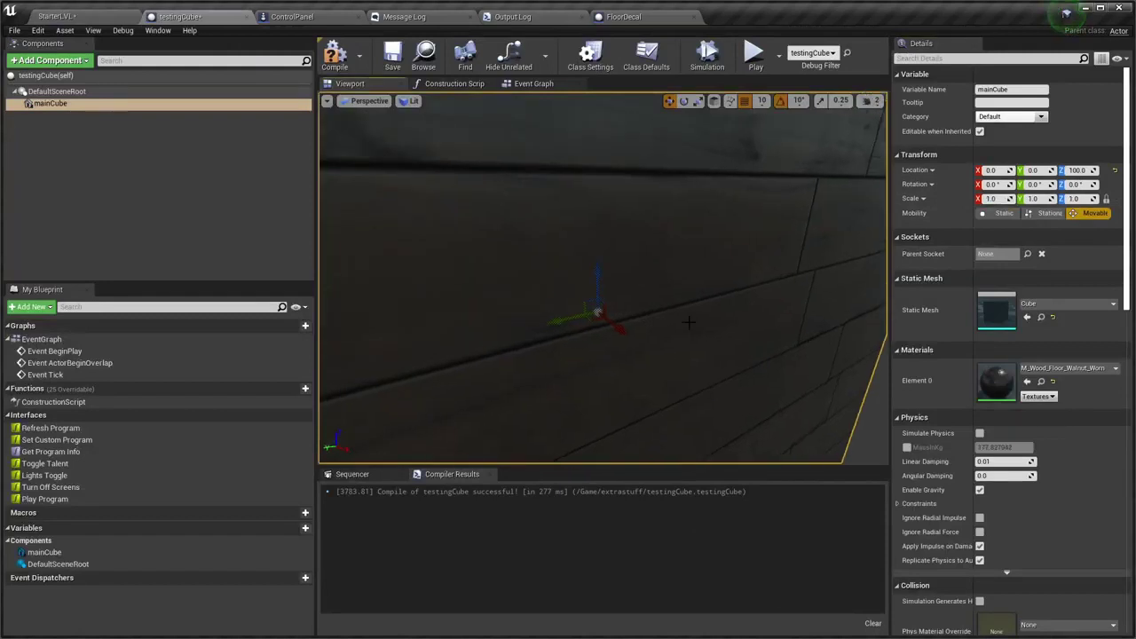
{"action": "key", "text": "alt+h"}
{"action": "left_click_drag", "start_coordinate": [526, 233], "coordinate": [528, 273]}
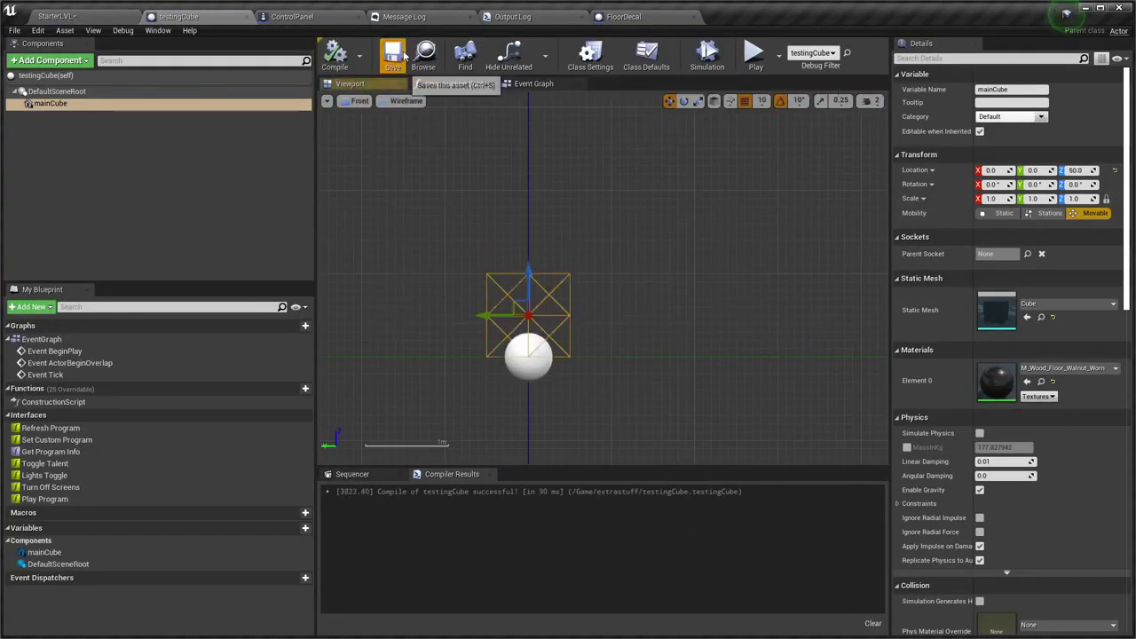
In StarterLVL, look through and pilot girlCamera
{"action": "left_click", "coordinate": [60, 16]}
{"action": "right_click_drag", "start_coordinate": [479, 266], "coordinate": [497, 266]}
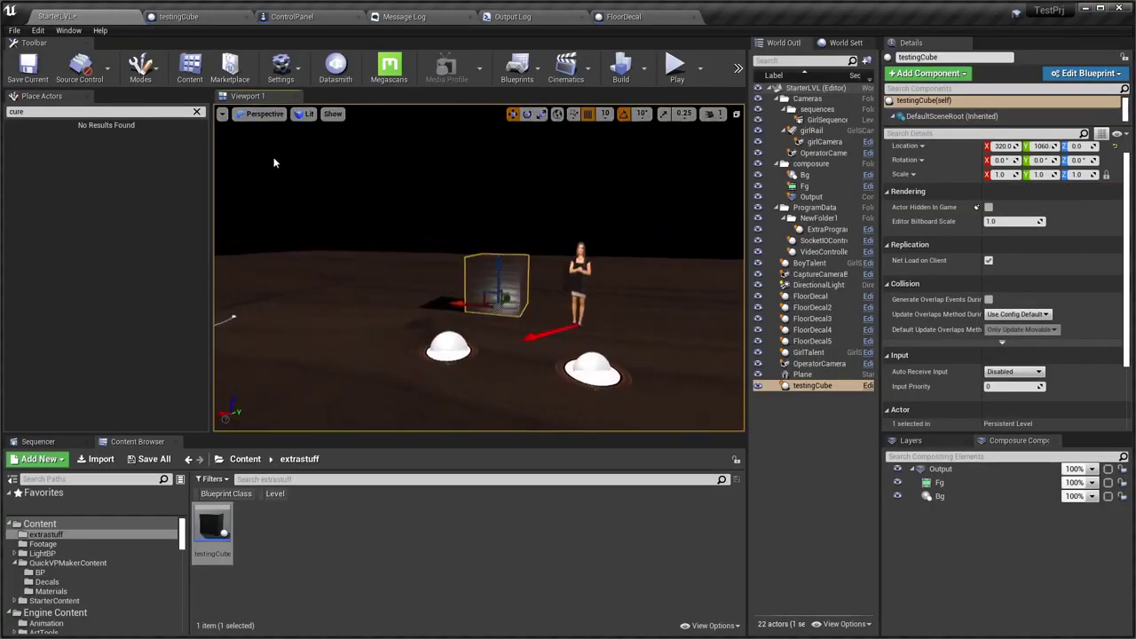
{"action": "left_click", "coordinate": [265, 113]}
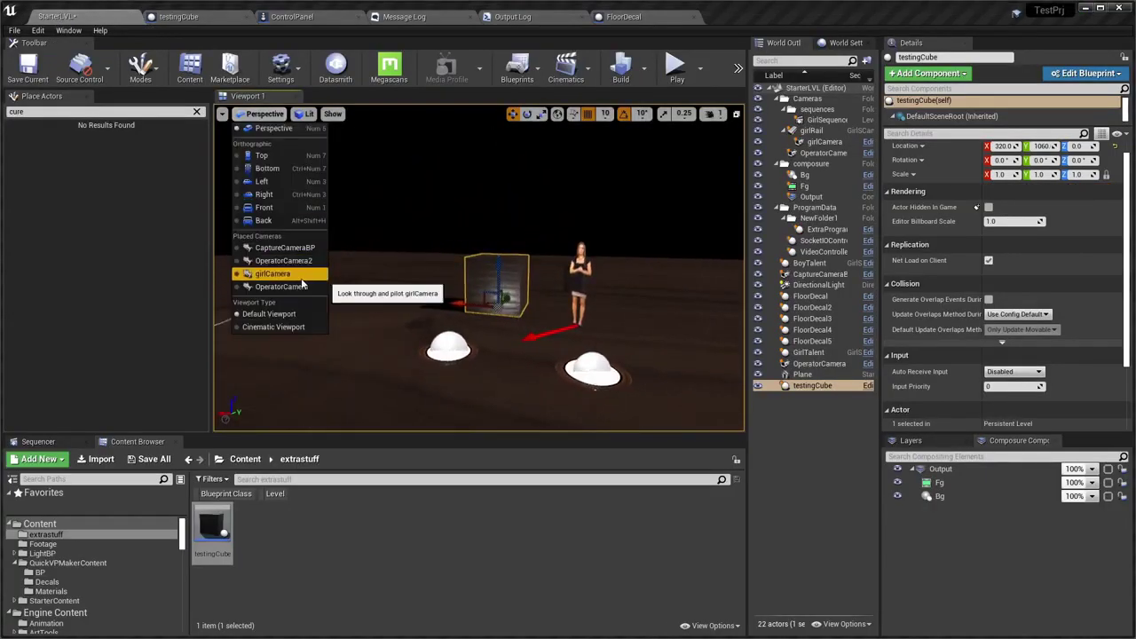
{"action": "left_click", "coordinate": [272, 274]}
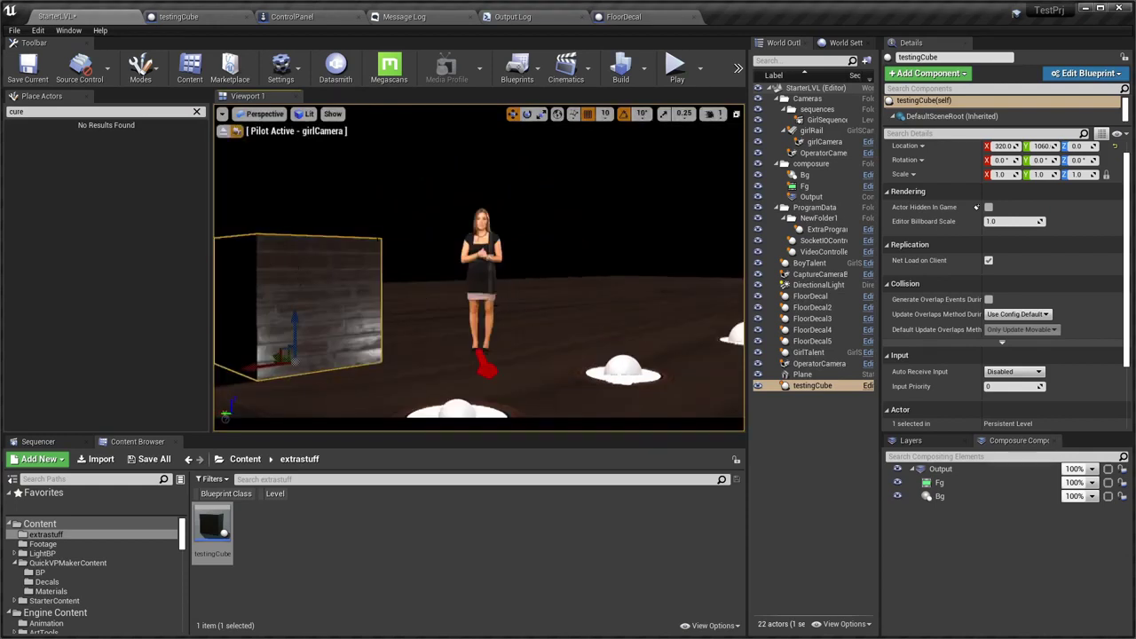
Show the testingCube preview in lit perspective and orbit to face the wood cube
{"action": "left_click", "coordinate": [209, 16]}
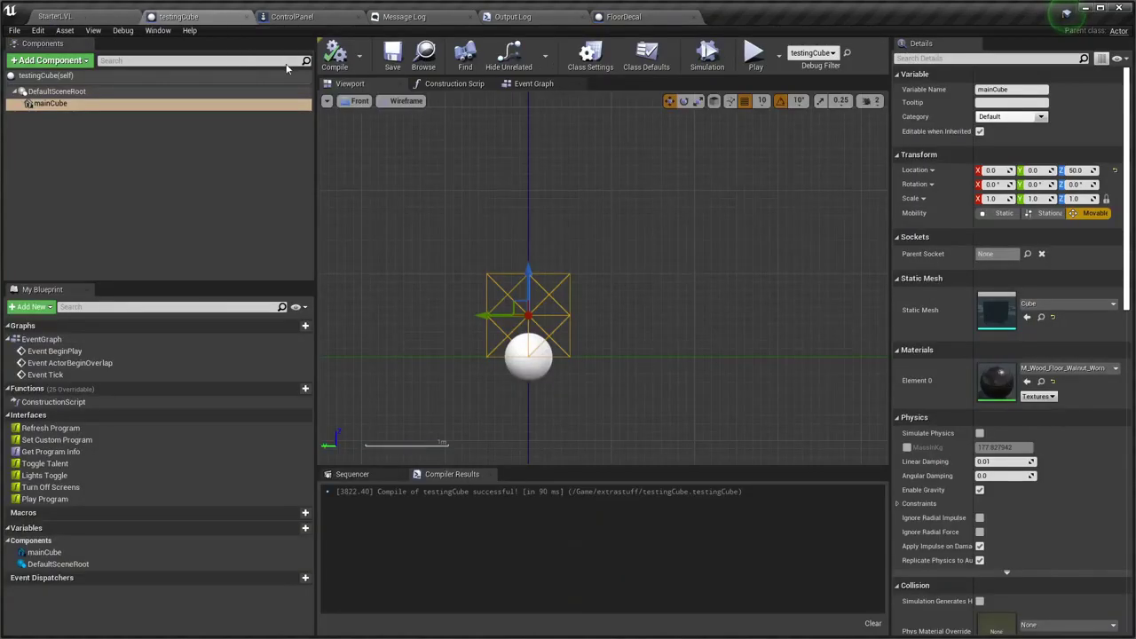
{"action": "key", "text": "alt+g"}
{"action": "key", "text": "alt+4"}
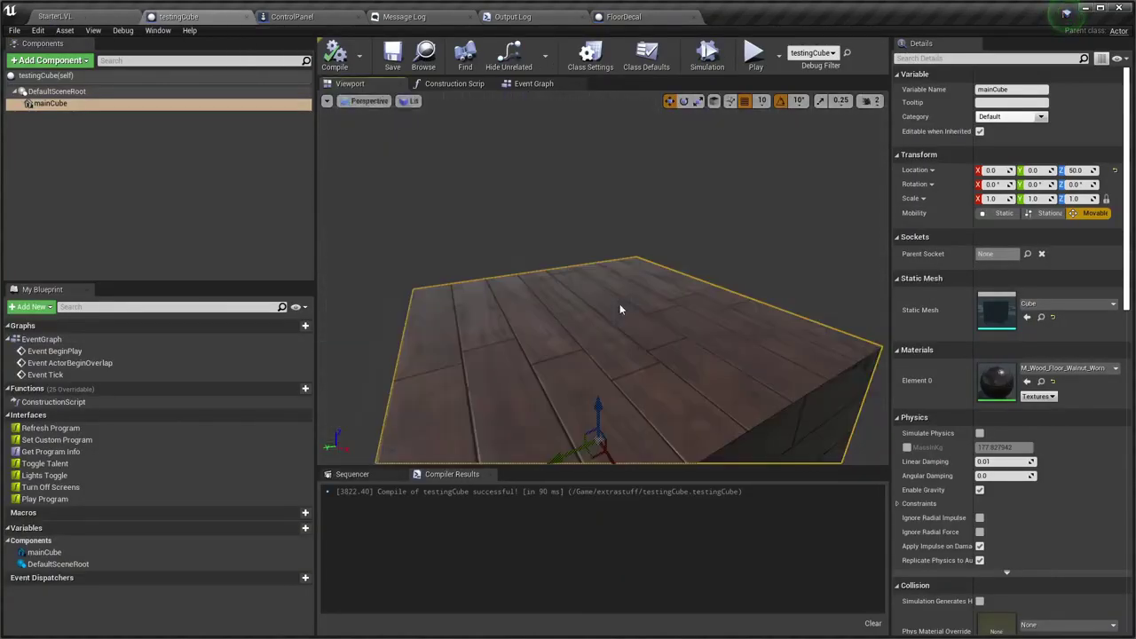
{"action": "scroll", "coordinate": [619, 303], "scroll_direction": "down", "scroll_amount": 3}
{"action": "scroll", "coordinate": [623, 377], "scroll_direction": "up", "scroll_amount": 2}
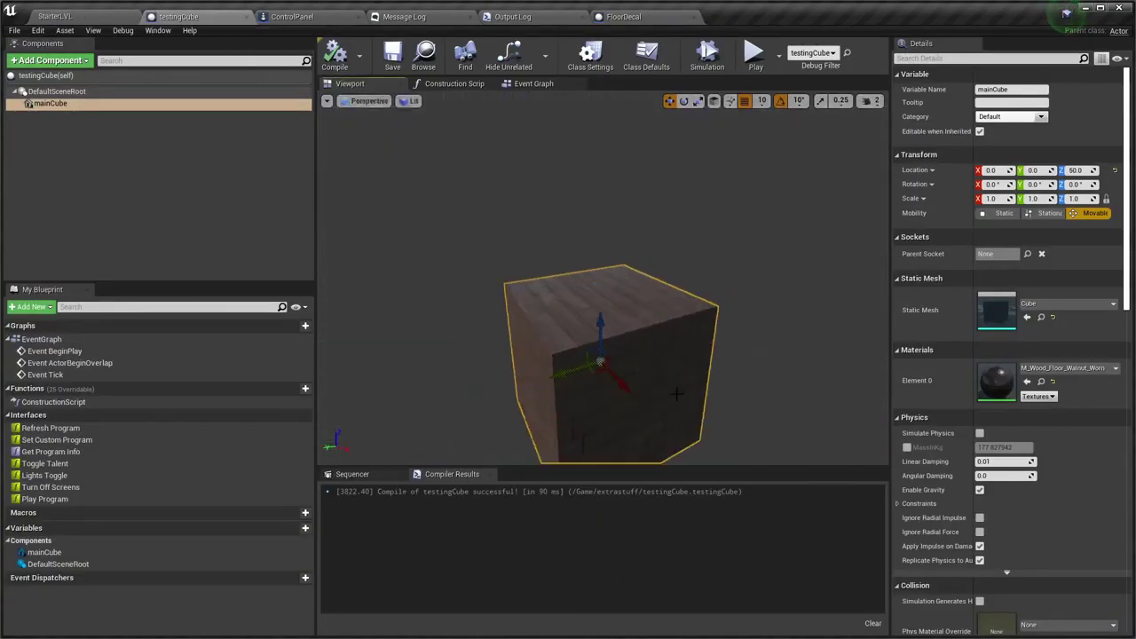
{"action": "mouse_move", "coordinate": [600, 361]}
{"action": "left_mouse_down"}
{"action": "mouse_move", "coordinate": [715, 421]}
{"action": "mouse_move", "coordinate": [741, 392]}
{"action": "left_mouse_up"}
{"action": "scroll", "coordinate": [715, 421], "scroll_direction": "down", "scroll_amount": 2}
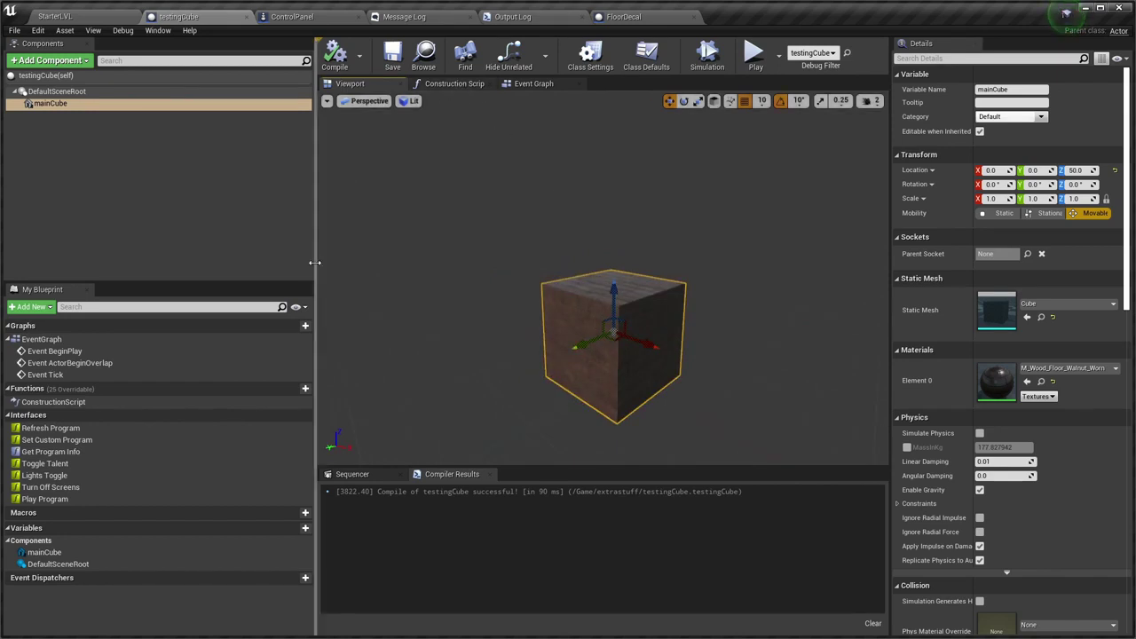
Implement Set Custom Program as an event, then delete the new event node
{"action": "left_click", "coordinate": [464, 85]}
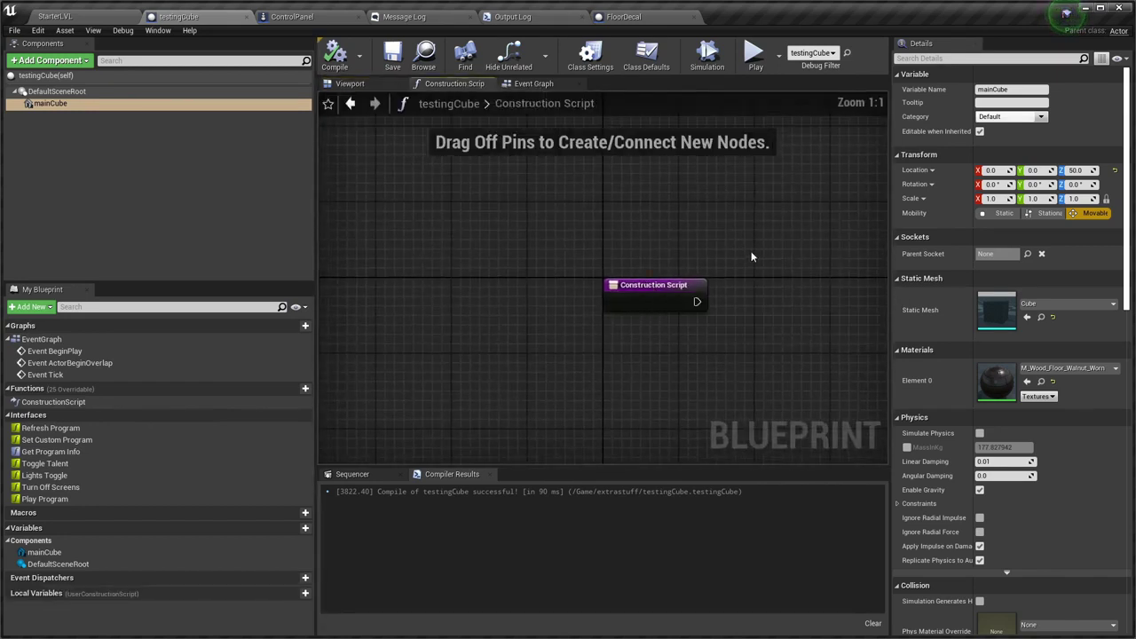
{"action": "right_click_drag", "start_coordinate": [750, 257], "coordinate": [645, 234]}
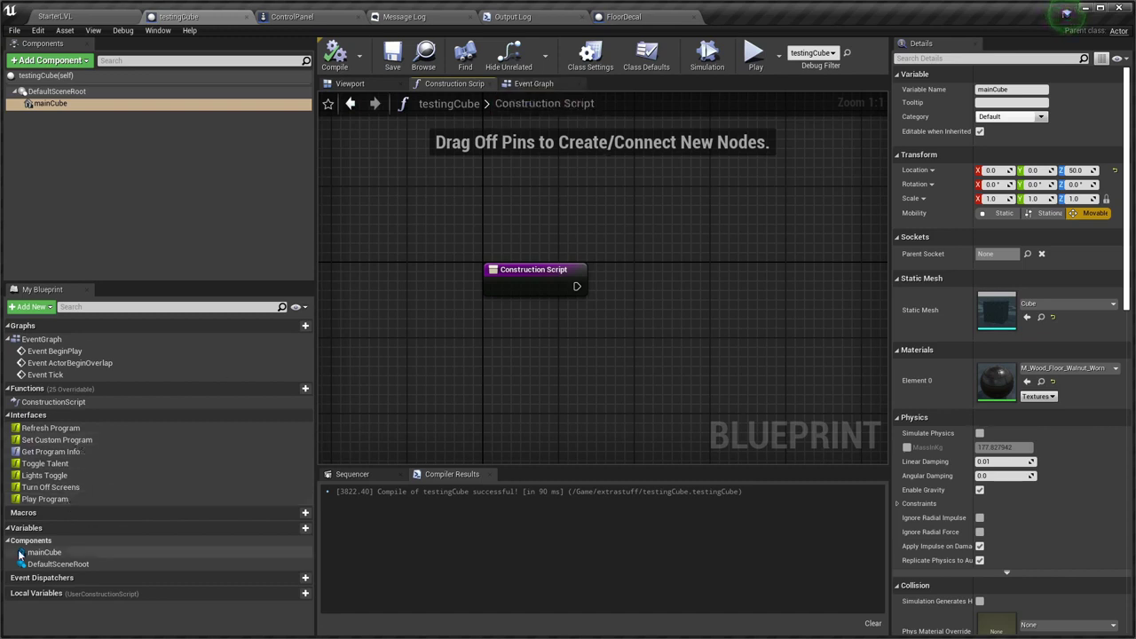
{"action": "right_click", "coordinate": [78, 444]}
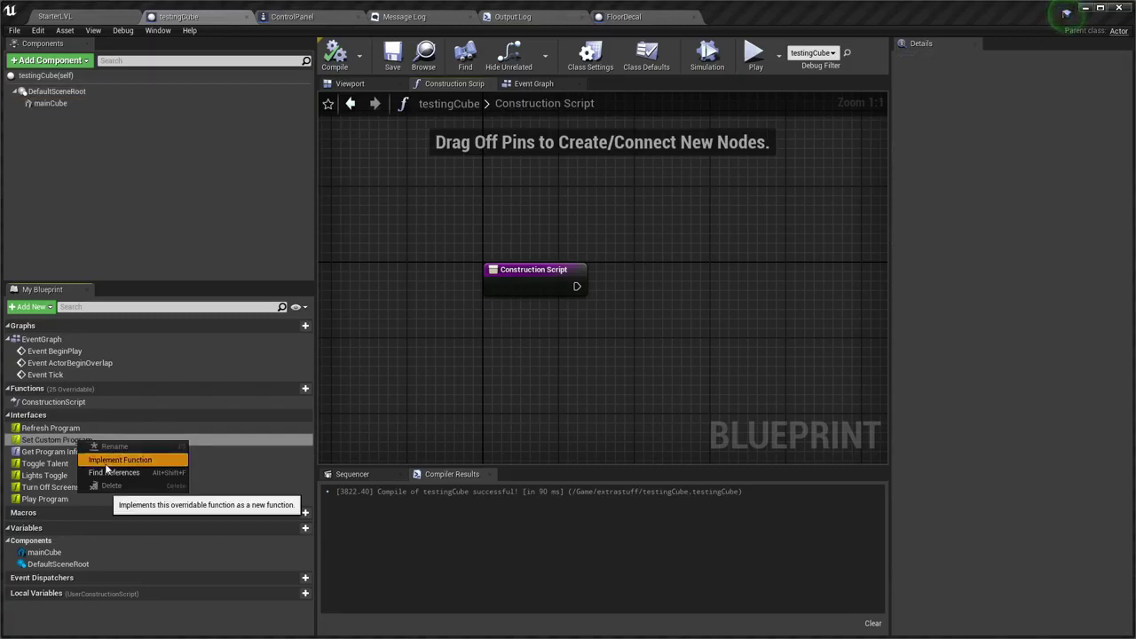
{"action": "left_click", "coordinate": [107, 462]}
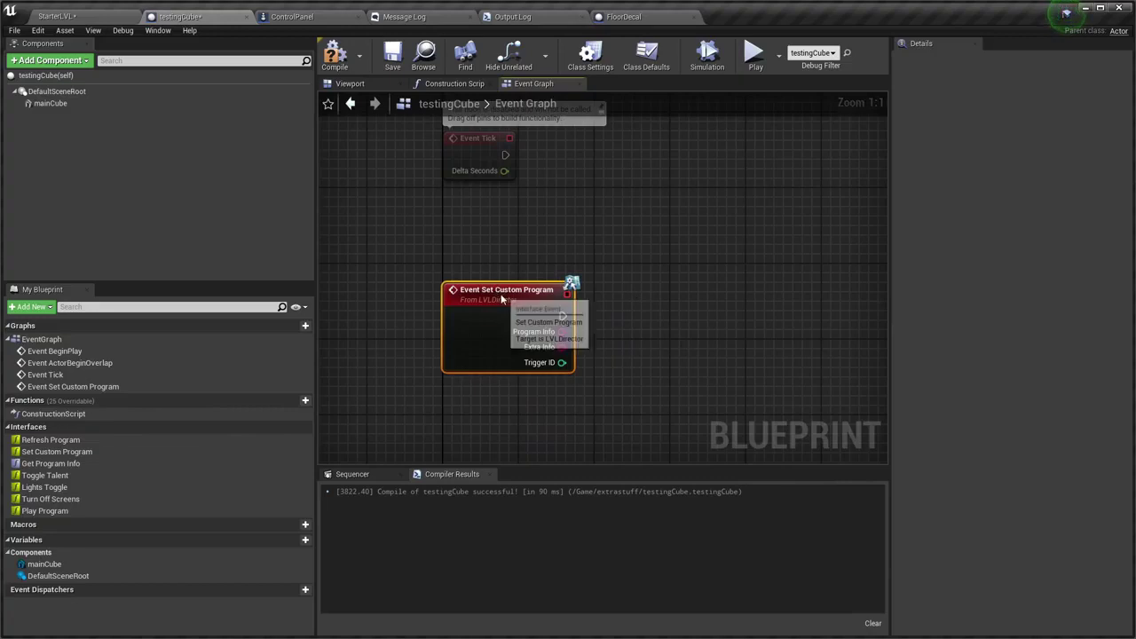
{"action": "key", "text": "Delete"}
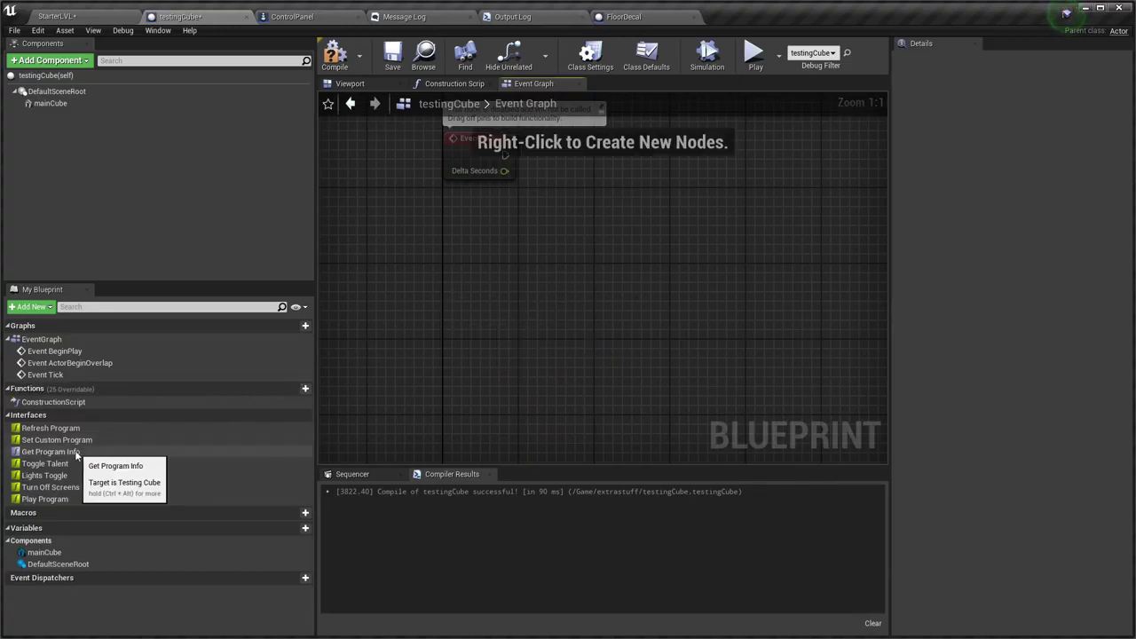
Open the Get Program Info function graph and move its Return Node further right
{"action": "double_click", "coordinate": [76, 454]}
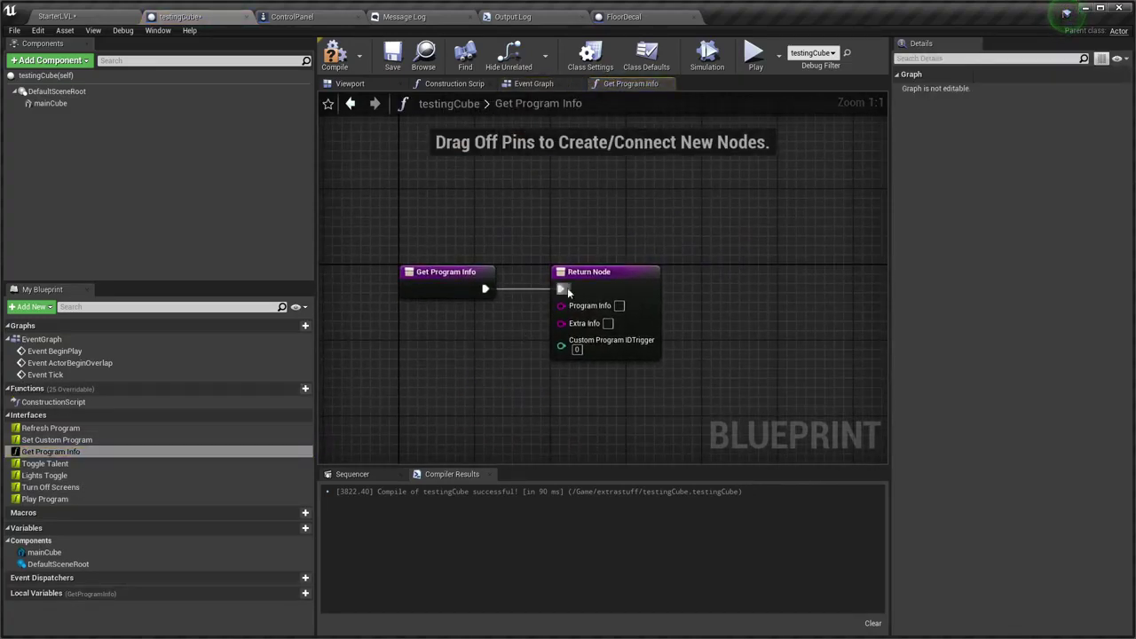
{"action": "left_click_drag", "start_coordinate": [597, 312], "coordinate": [775, 312]}
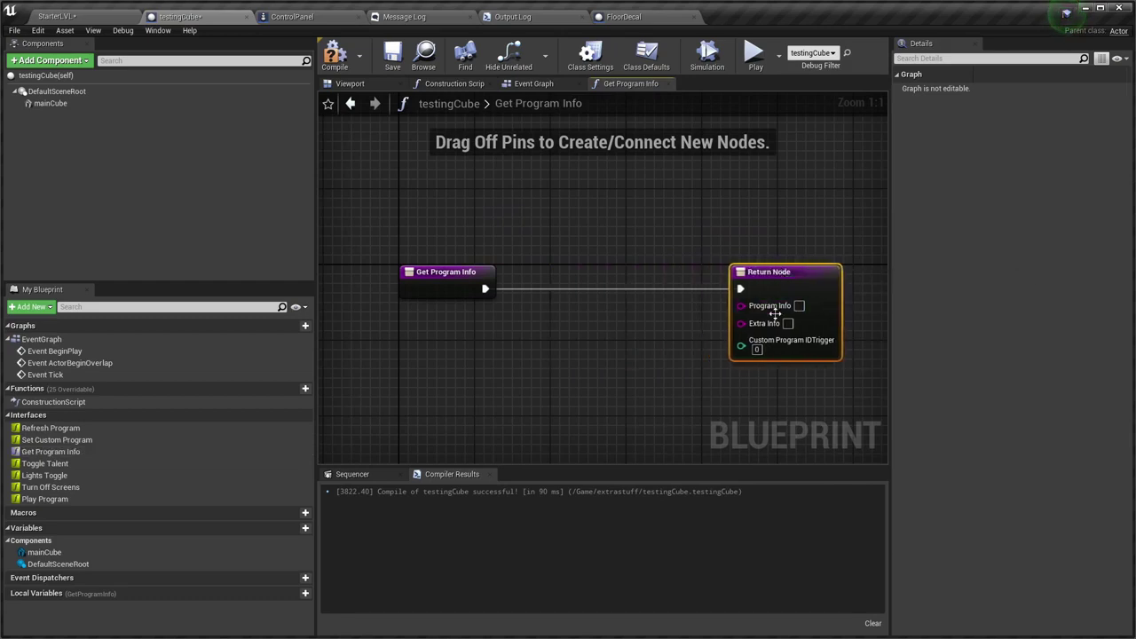
{"action": "right_click_drag", "start_coordinate": [619, 327], "coordinate": [620, 320]}
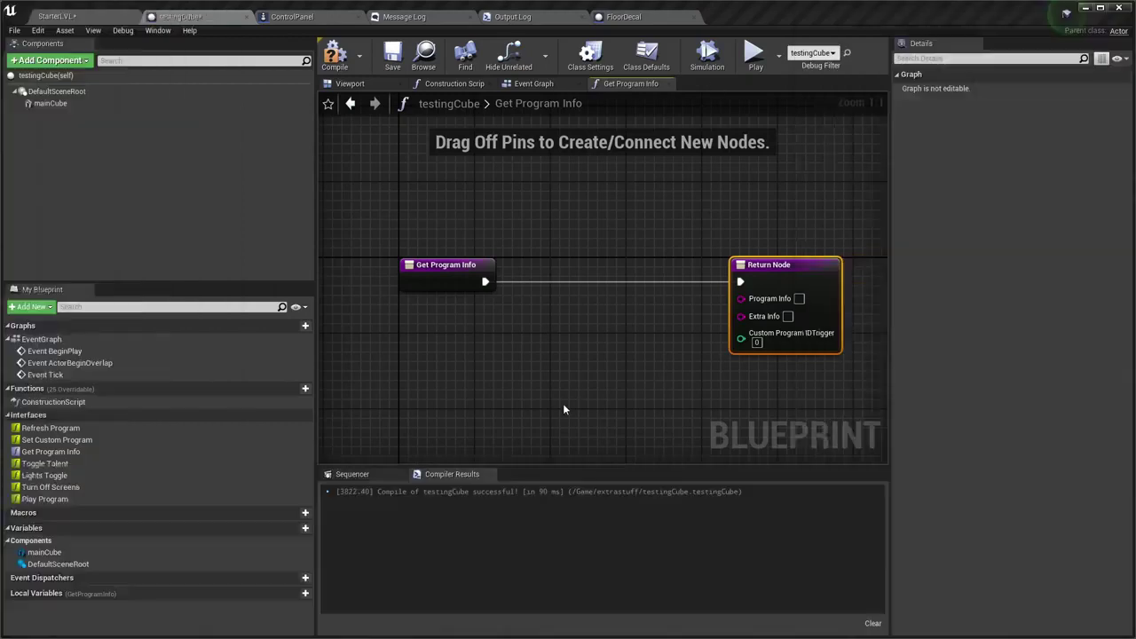
{"action": "left_click", "coordinate": [684, 358]}
{"action": "mouse_move", "coordinate": [684, 359]}
{"action": "right_mouse_down"}
{"action": "mouse_move", "coordinate": [621, 355]}
{"action": "mouse_move", "coordinate": [670, 346]}
{"action": "right_mouse_up"}
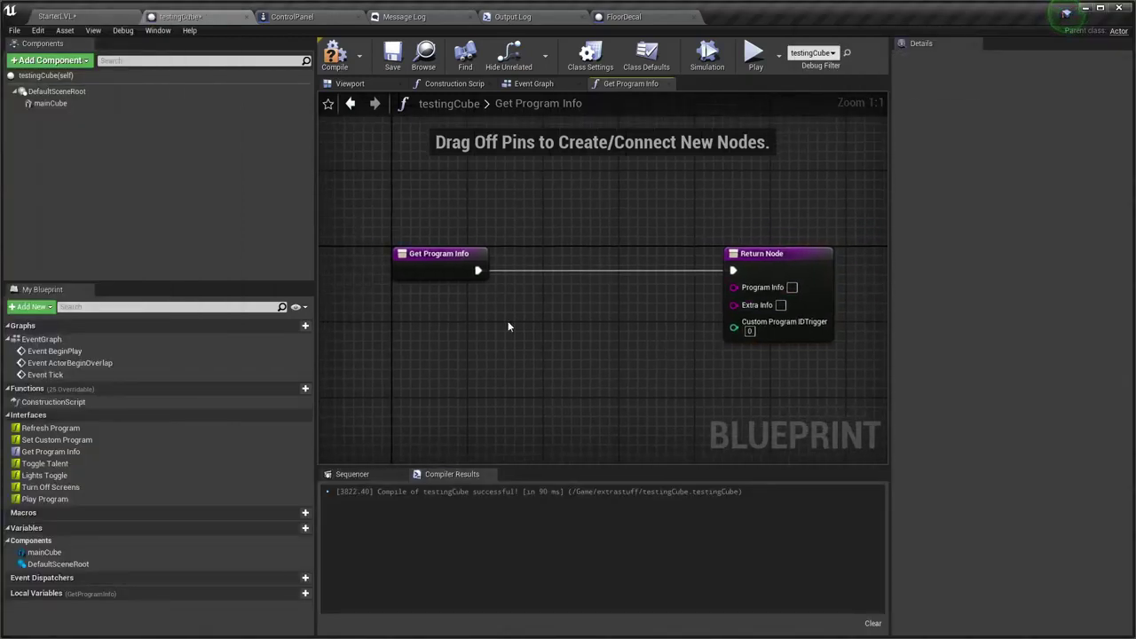
{"action": "right_click_drag", "start_coordinate": [487, 342], "coordinate": [471, 359]}
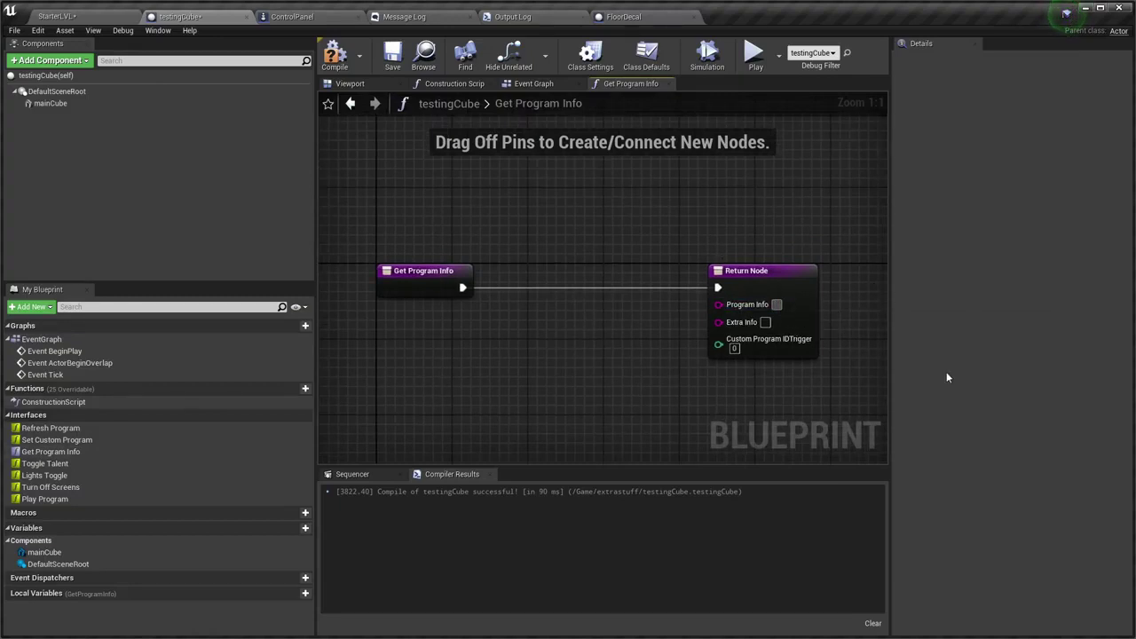
Check the QuickVP Controller, still NOT CONNECTED, then hide it and return to Unreal
{"action": "key", "text": "alt+Tab"}
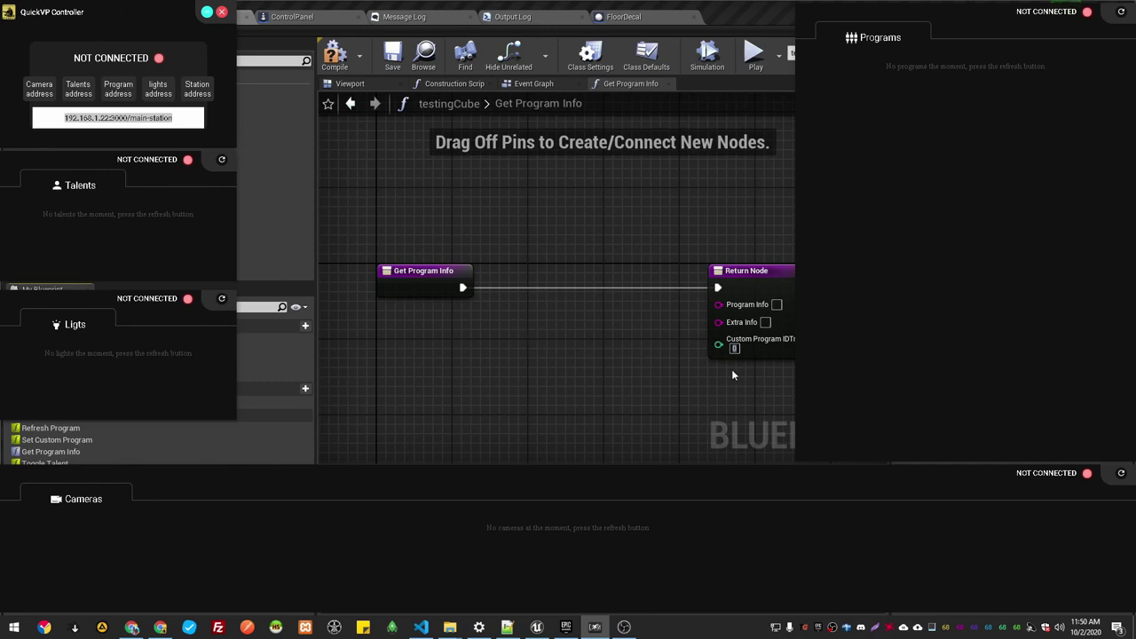
{"action": "left_click", "coordinate": [660, 377]}
{"action": "type", "text": "Cube trigger"}
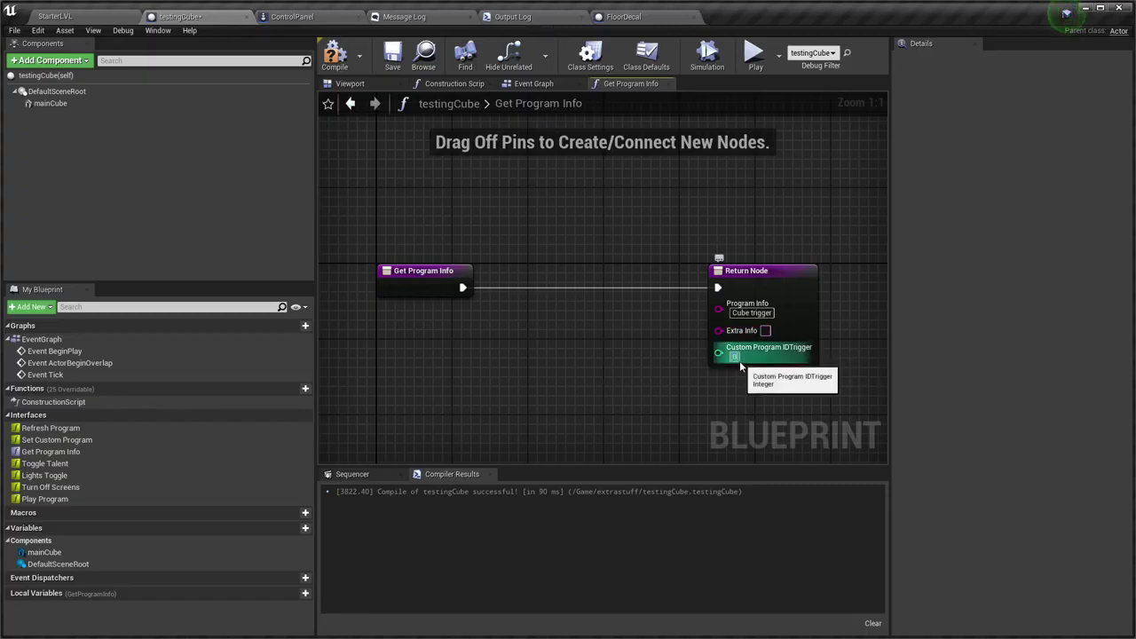
Set Custom Program IDTrigger to 1 on the Return Node and recompile testingCube
{"action": "left_click", "coordinate": [739, 361]}
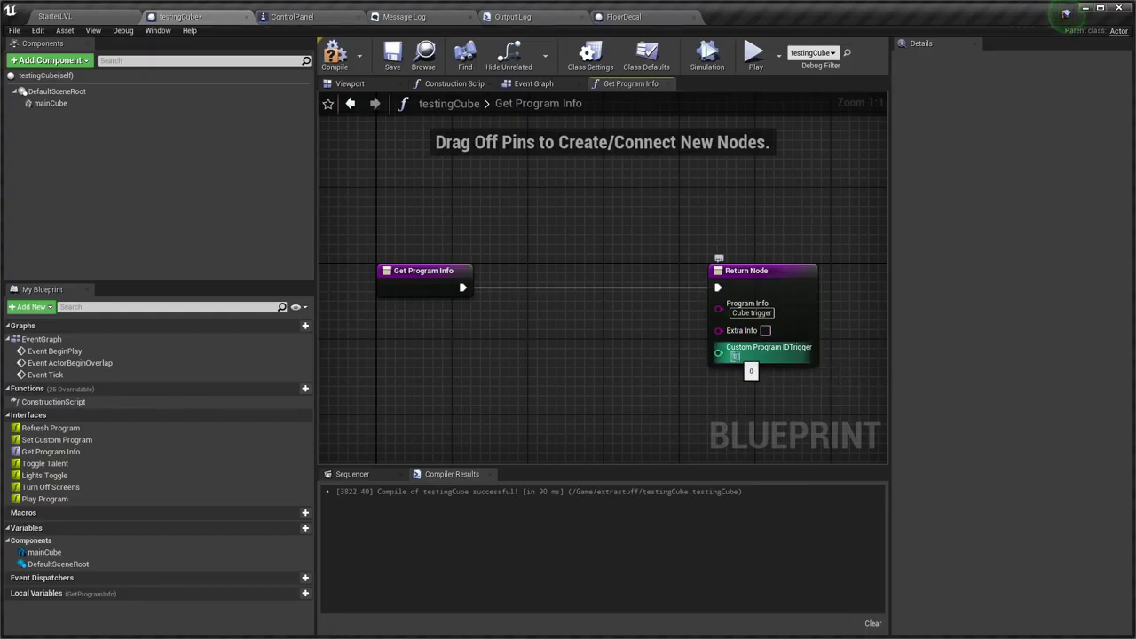
{"action": "type", "text": "1"}
{"action": "key", "text": "Return"}
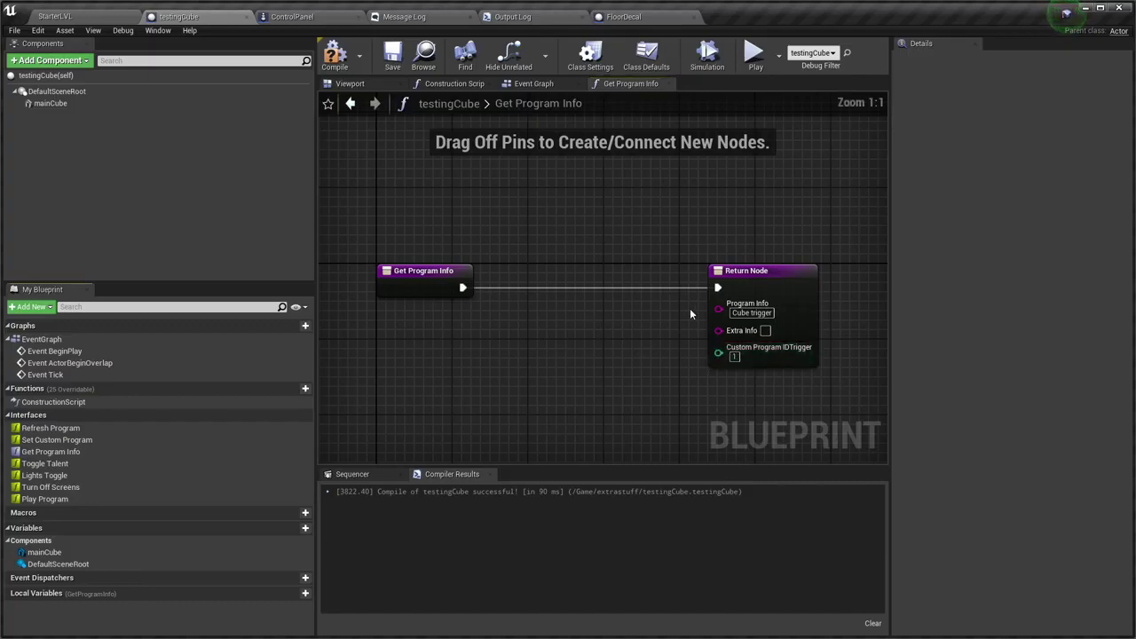
{"action": "left_click_drag", "start_coordinate": [765, 271], "coordinate": [621, 272]}
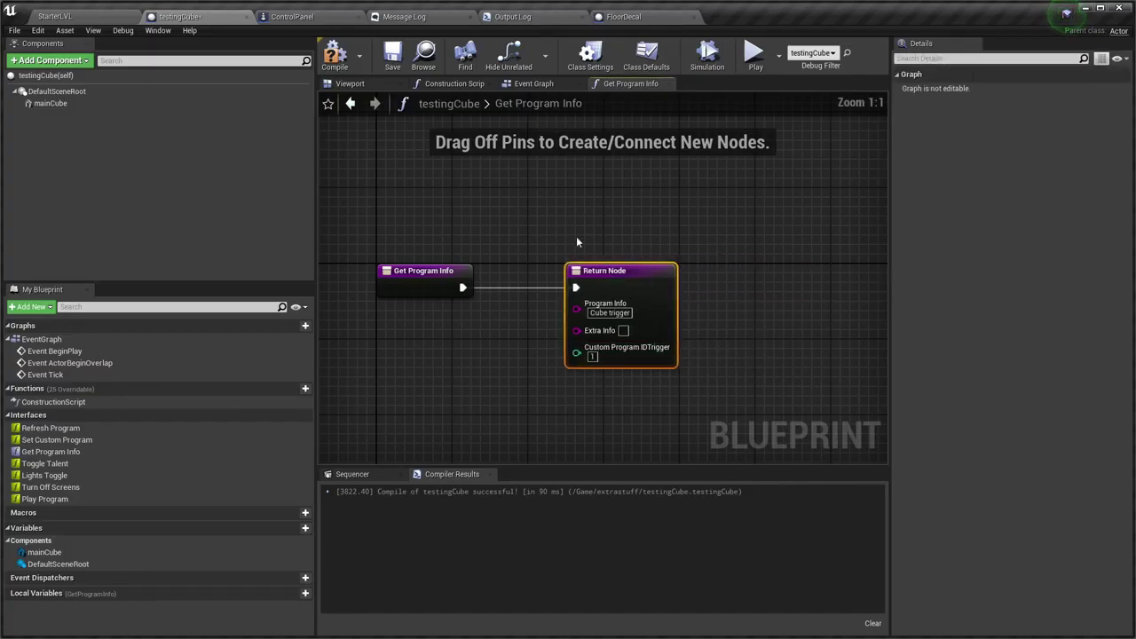
{"action": "right_click_drag", "start_coordinate": [576, 236], "coordinate": [651, 245]}
{"action": "left_click", "coordinate": [335, 55]}
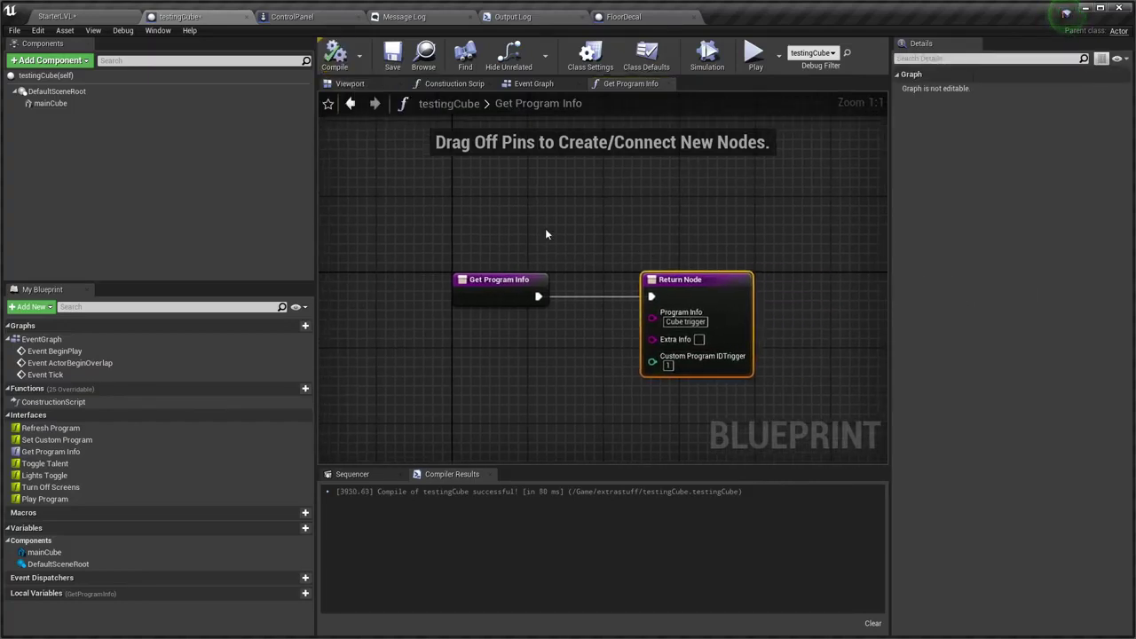
Play StarterLVL, check the QuickVP Controller, then stop the play session with Escape
{"action": "left_click", "coordinate": [100, 24]}
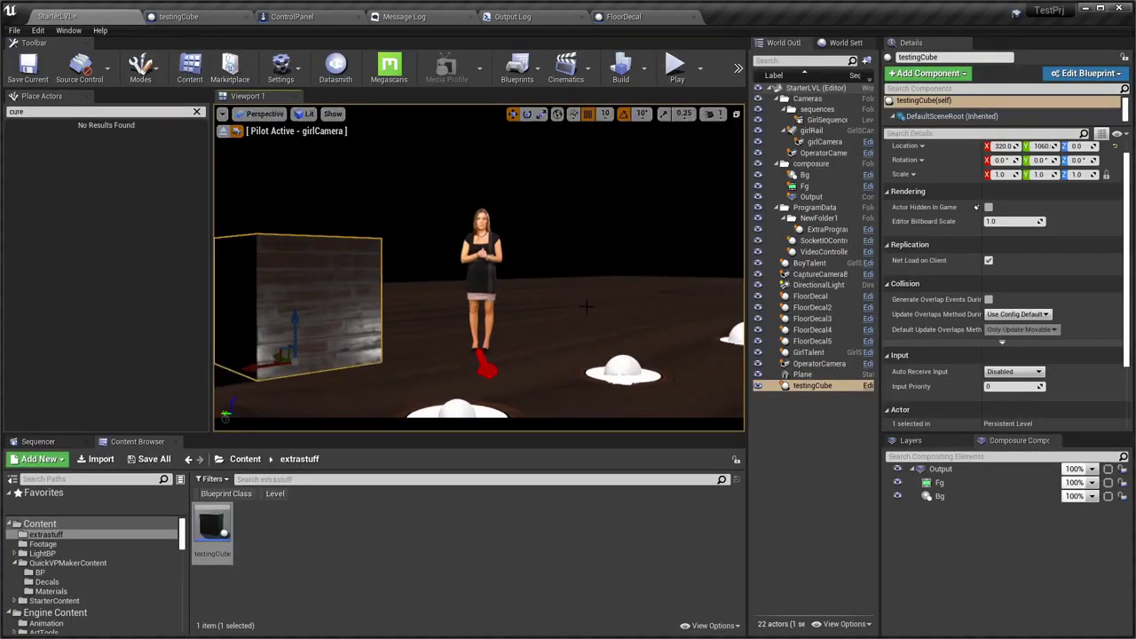
{"action": "key", "text": "alt+p"}
{"action": "key", "text": "alt+Tab"}
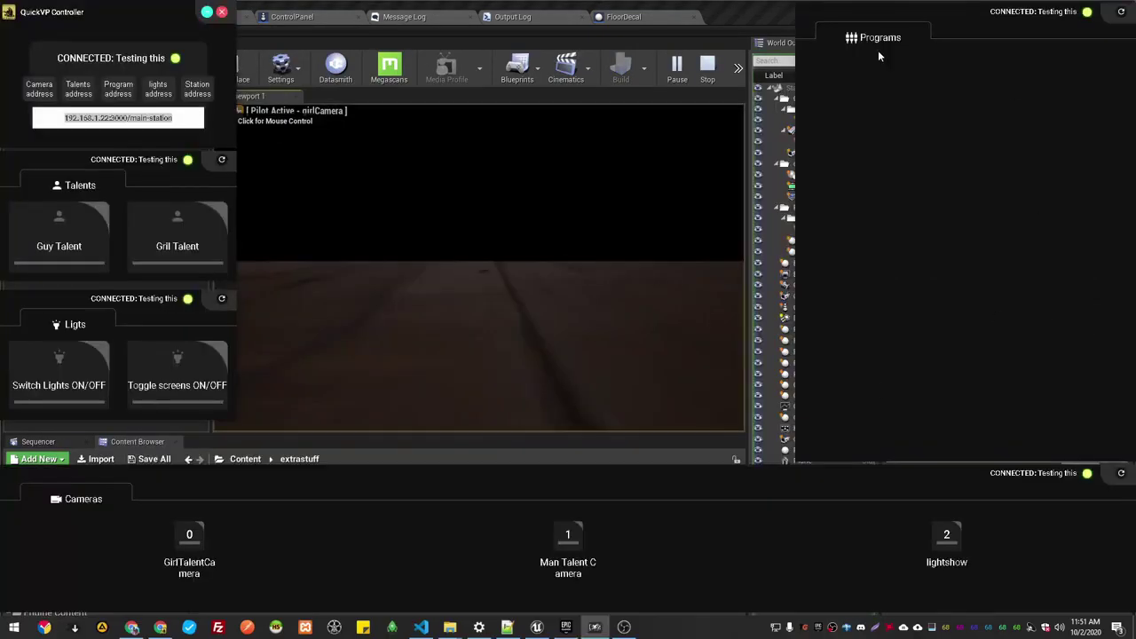
{"action": "left_click", "coordinate": [712, 13]}
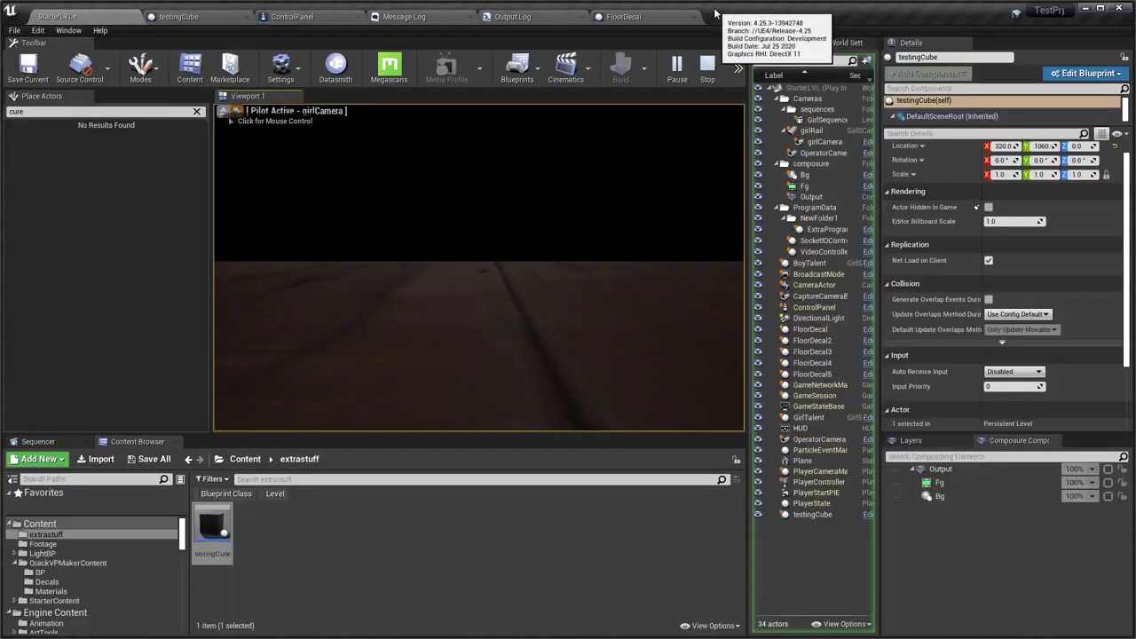
{"action": "left_click", "coordinate": [475, 351]}
{"action": "key", "text": "Escape"}
Filter testingCube's class defaults for 'tag' and copy the LVLProgram name from the Notepad++ notes
{"action": "left_click", "coordinate": [244, 17]}
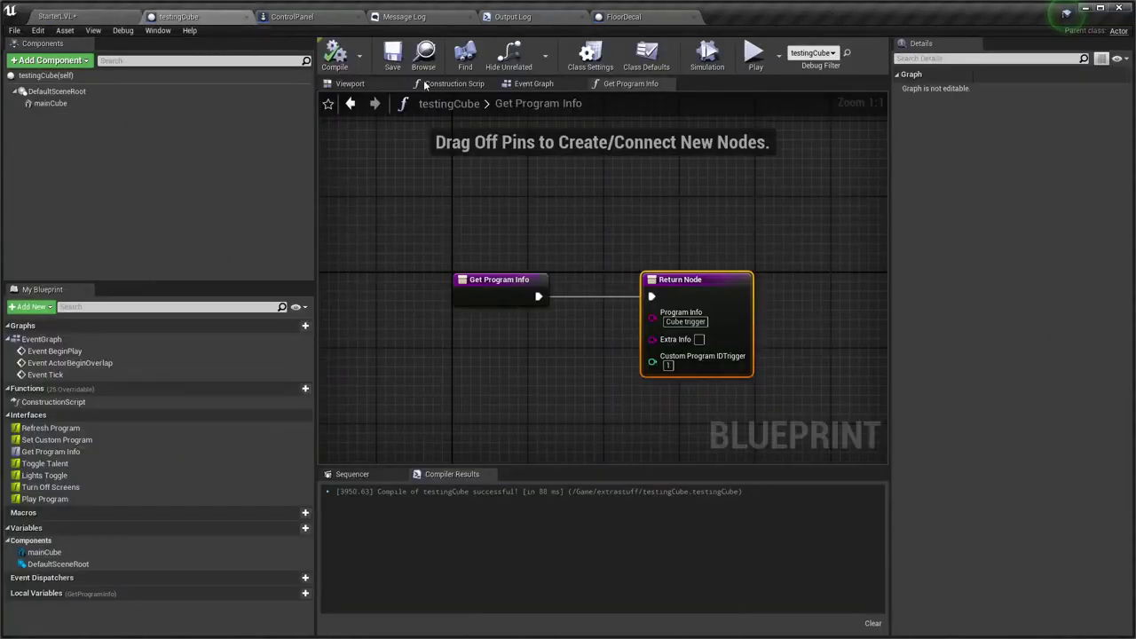
{"action": "left_click", "coordinate": [53, 75]}
{"action": "left_click", "coordinate": [985, 58]}
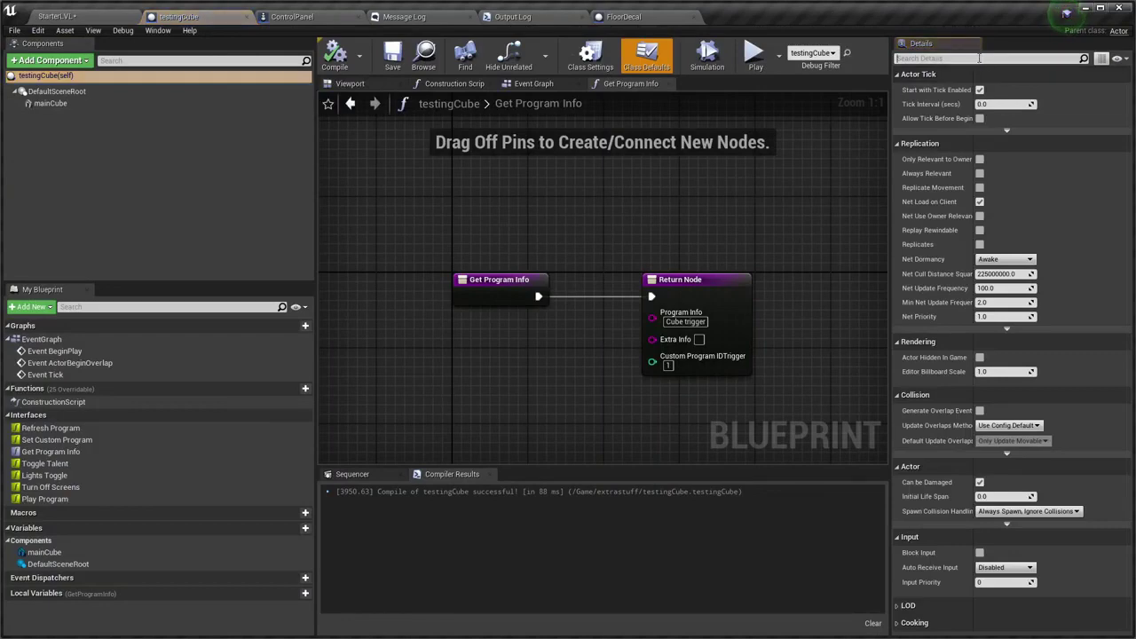
{"action": "type", "text": "tag"}
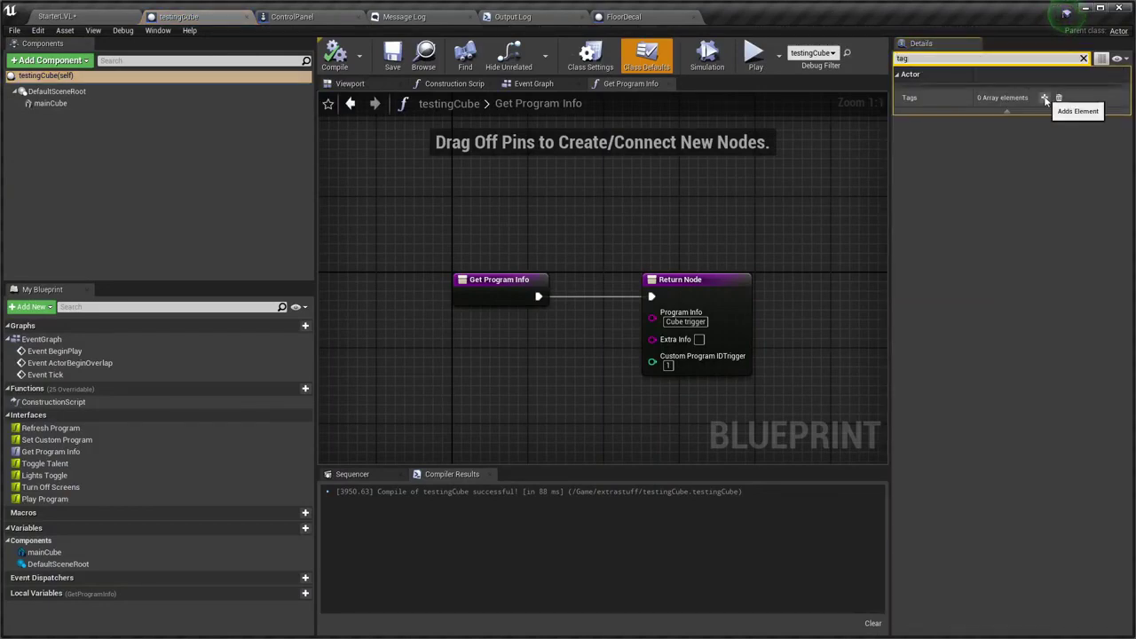
{"action": "key", "text": "alt+Tab"}
{"action": "left_click", "coordinate": [715, 457]}
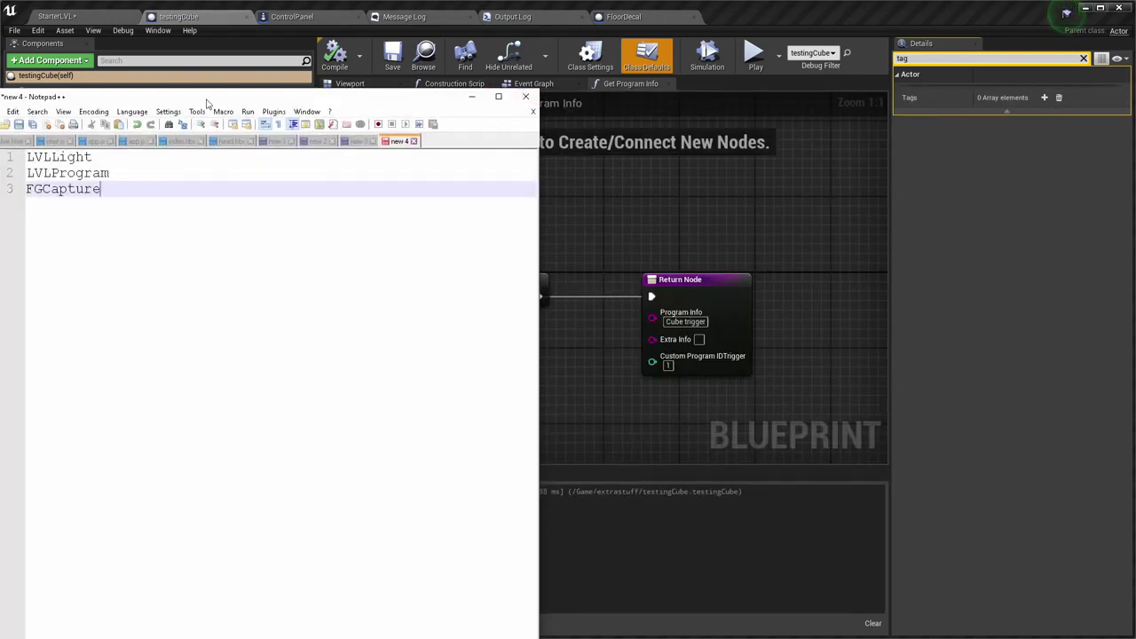
{"action": "left_click_drag", "start_coordinate": [209, 98], "coordinate": [249, 92]}
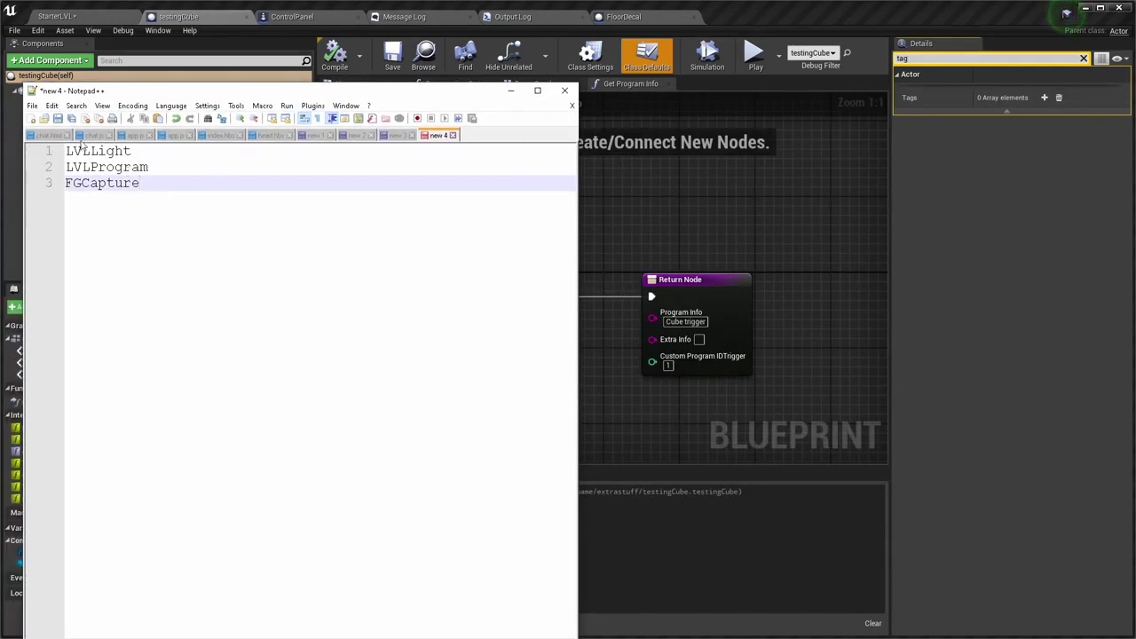
{"action": "double_click", "coordinate": [114, 167]}
{"action": "key", "text": "ctrl+c"}
Add a Tags element set to LVLProgram and save the testingCube blueprint
{"action": "left_click", "coordinate": [922, 241]}
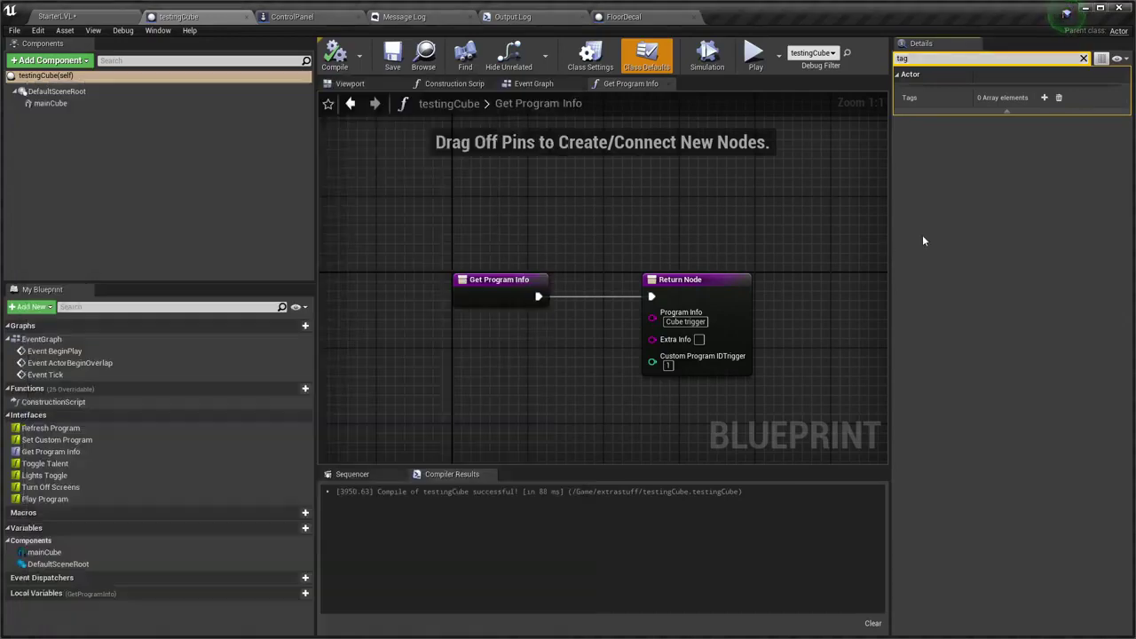
{"action": "left_click", "coordinate": [1044, 97]}
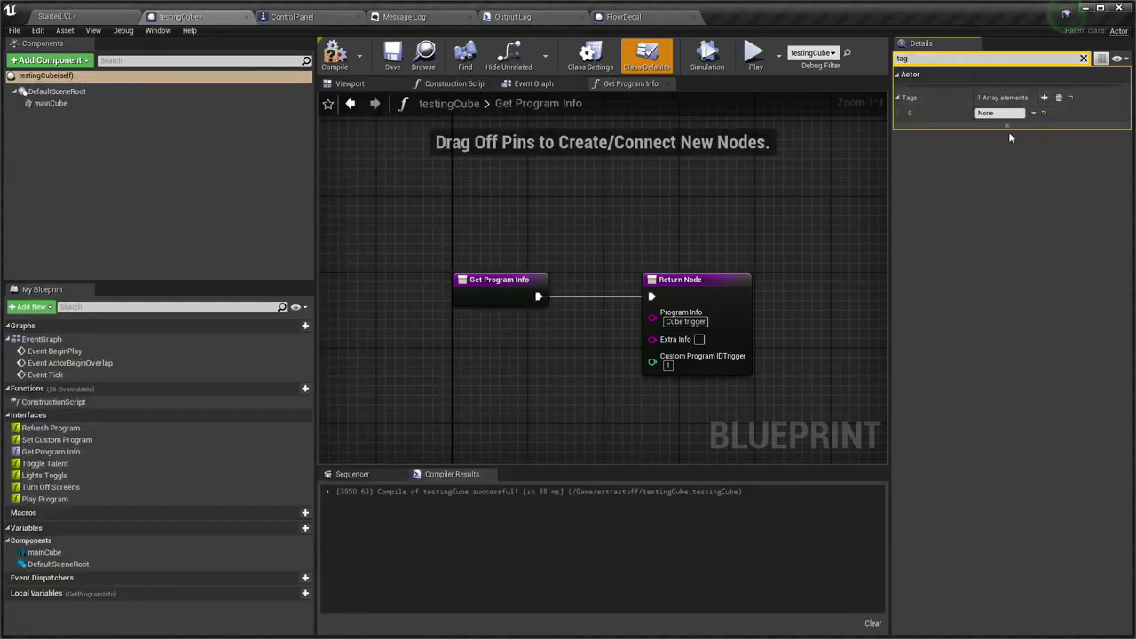
{"action": "left_click", "coordinate": [998, 114]}
{"action": "key", "text": "ctrl+v"}
{"action": "left_click", "coordinate": [873, 172]}
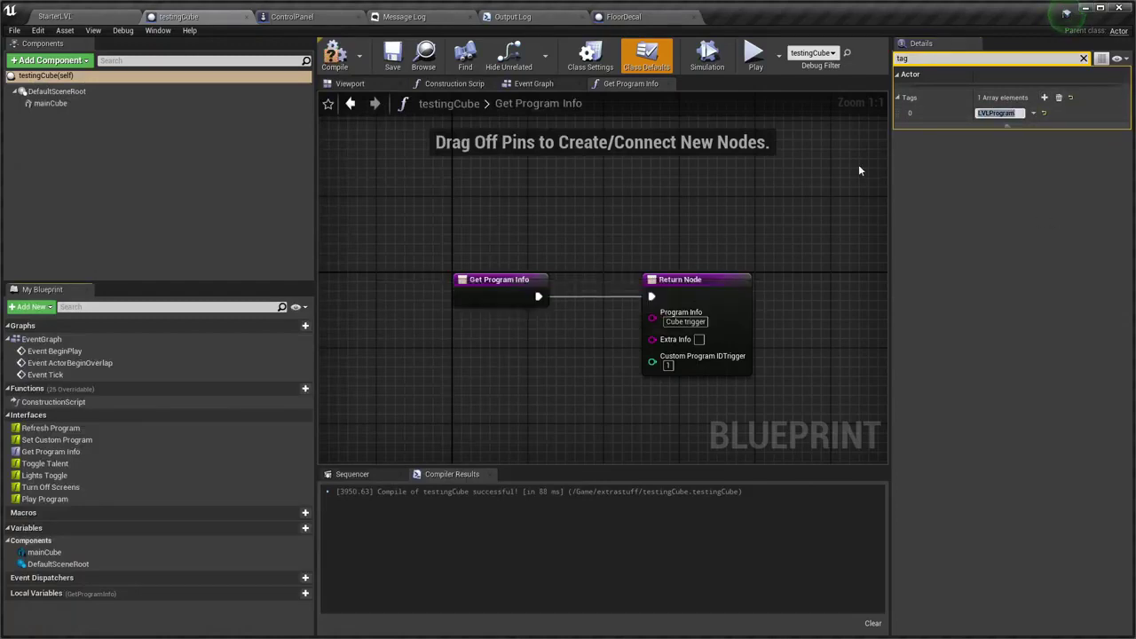
{"action": "left_click", "coordinate": [393, 60]}
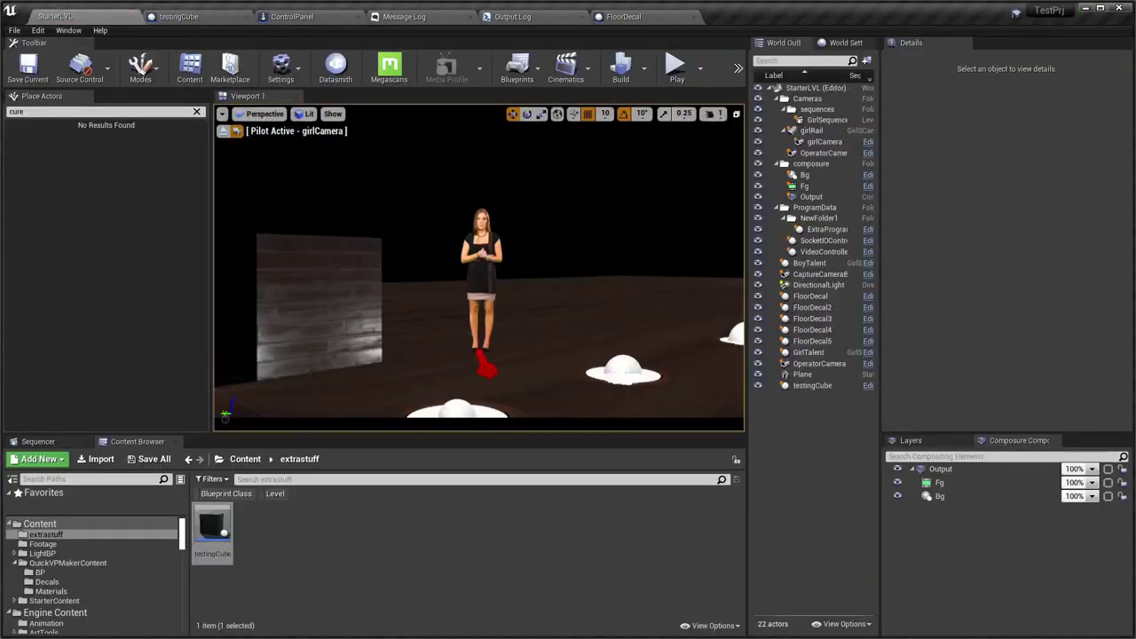
{"action": "left_click", "coordinate": [807, 353]}
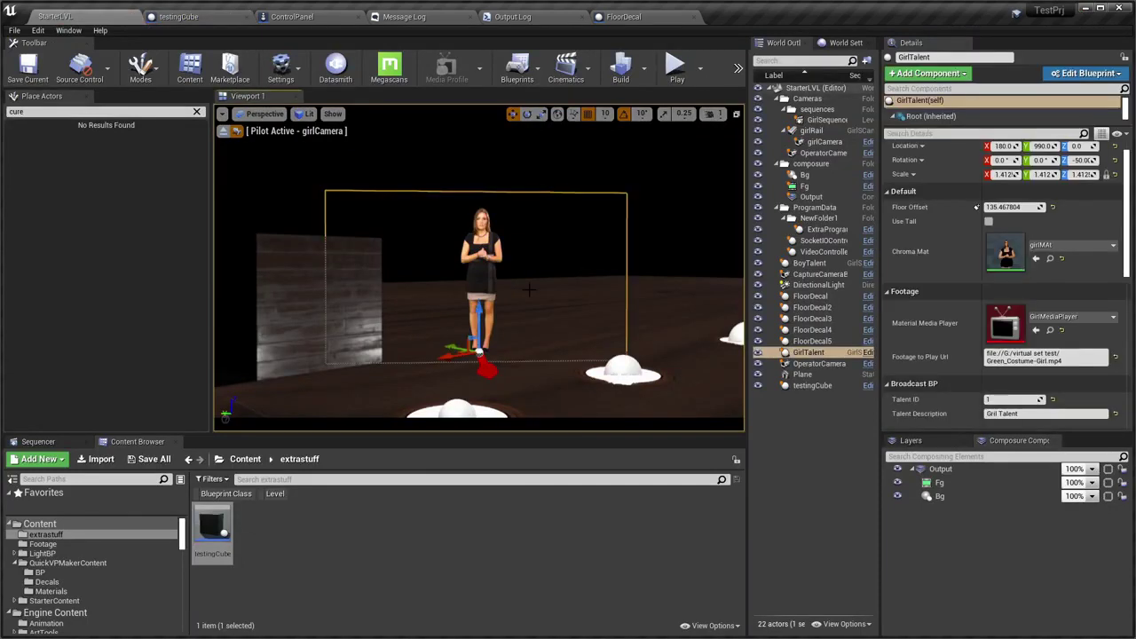
{"action": "key", "text": "alt+p"}
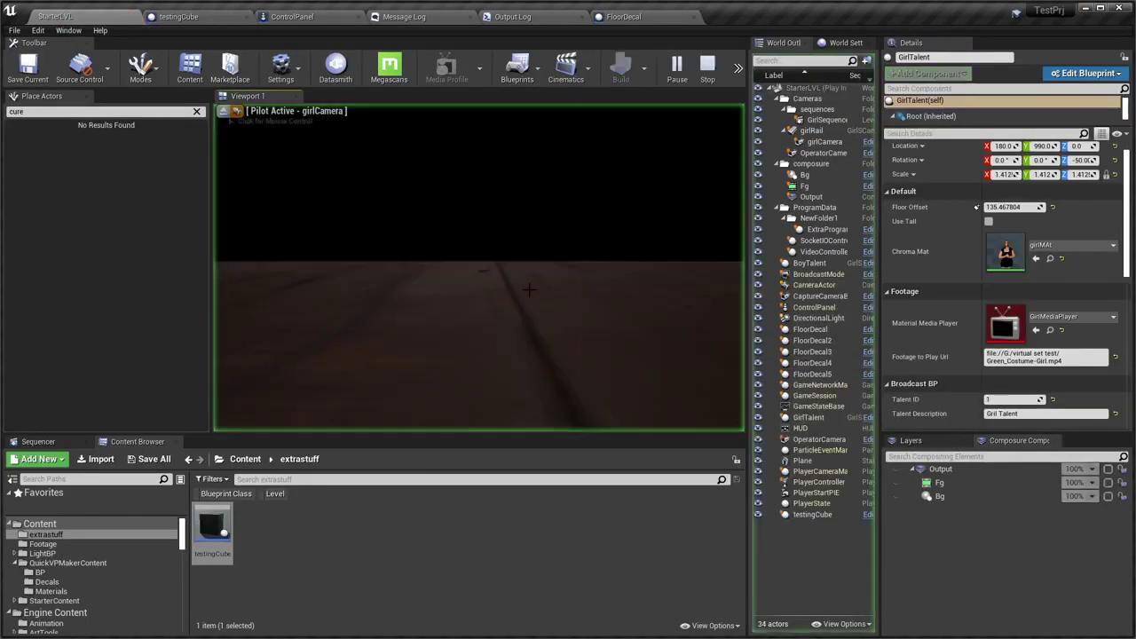
{"action": "key", "text": "alt+Tab"}
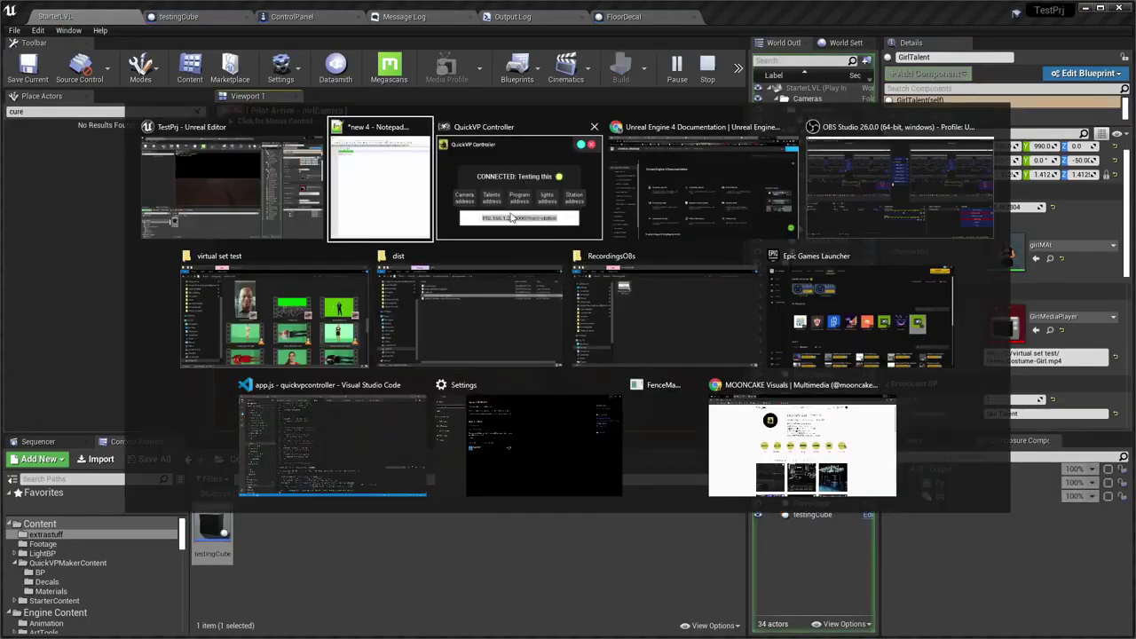
{"action": "left_click", "coordinate": [509, 216]}
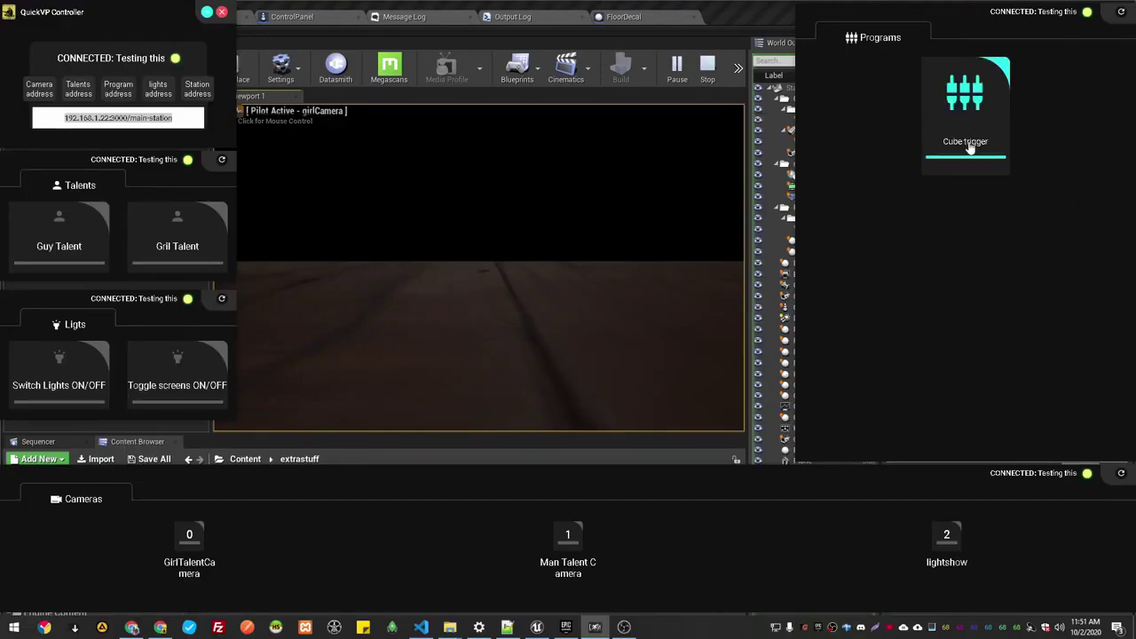
{"action": "left_click", "coordinate": [1015, 113]}
{"action": "left_click", "coordinate": [236, 34]}
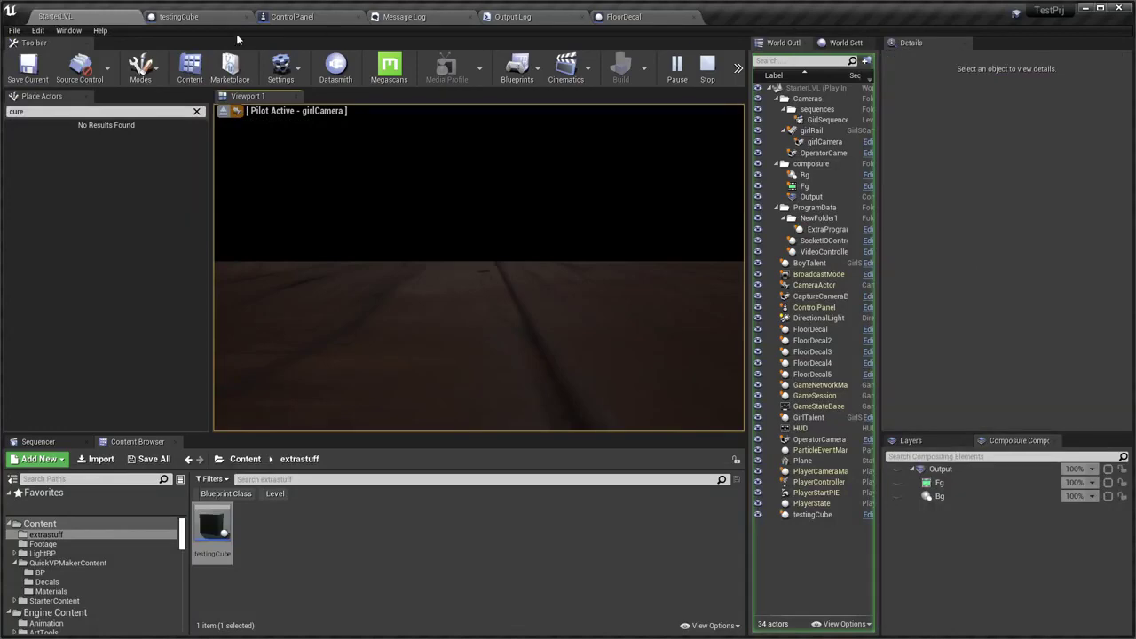
{"action": "left_click", "coordinate": [369, 158]}
Stop play, then delete the BeginOverlap and Tick event nodes from testingCube's Event Graph and compile
{"action": "key", "text": "Escape"}
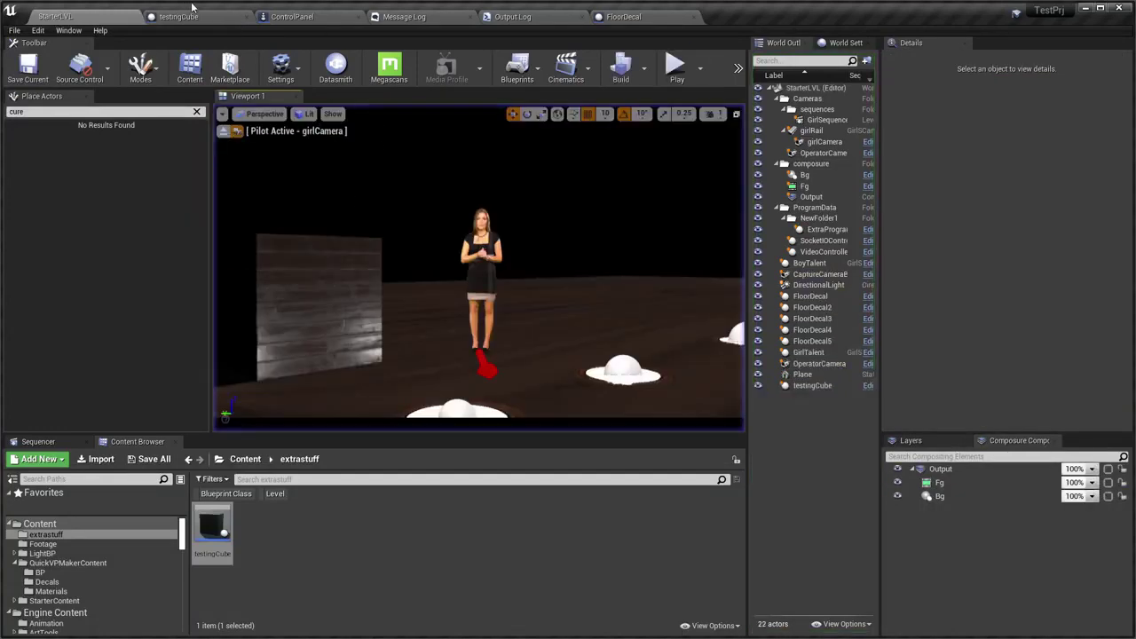
{"action": "left_click", "coordinate": [181, 16]}
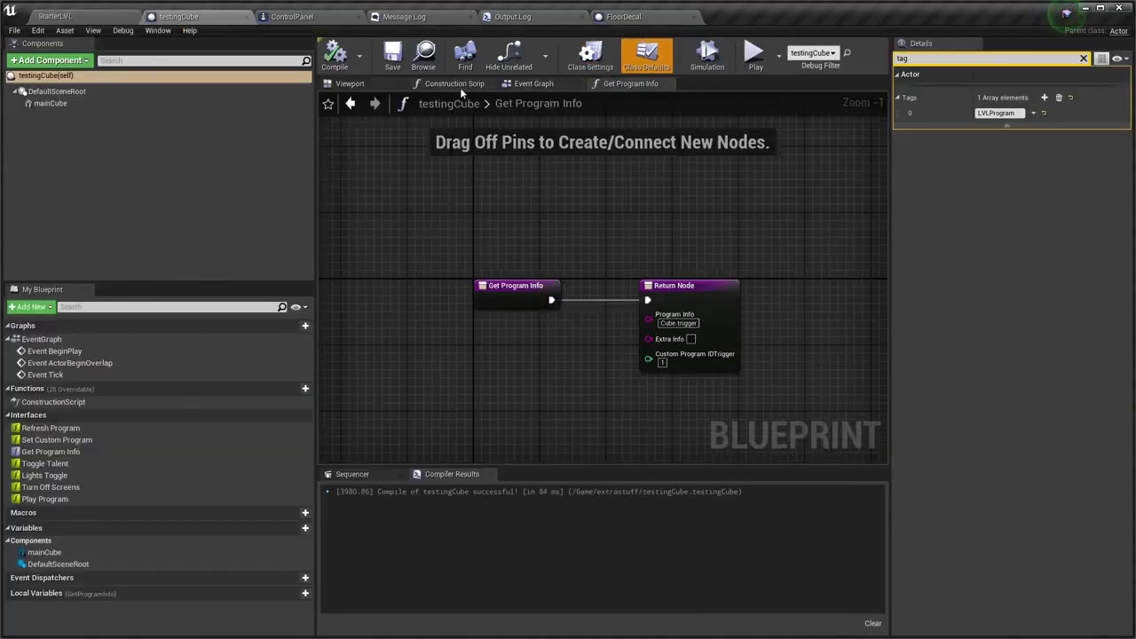
{"action": "left_click", "coordinate": [533, 83]}
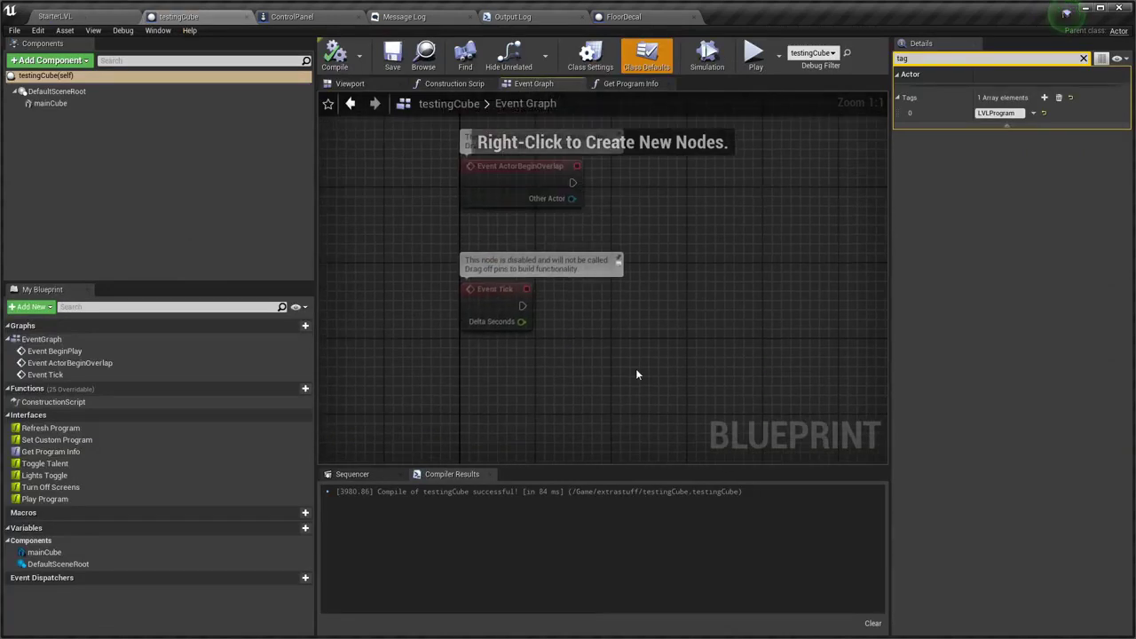
{"action": "left_click_drag", "start_coordinate": [614, 343], "coordinate": [419, 124]}
{"action": "key", "text": "Delete"}
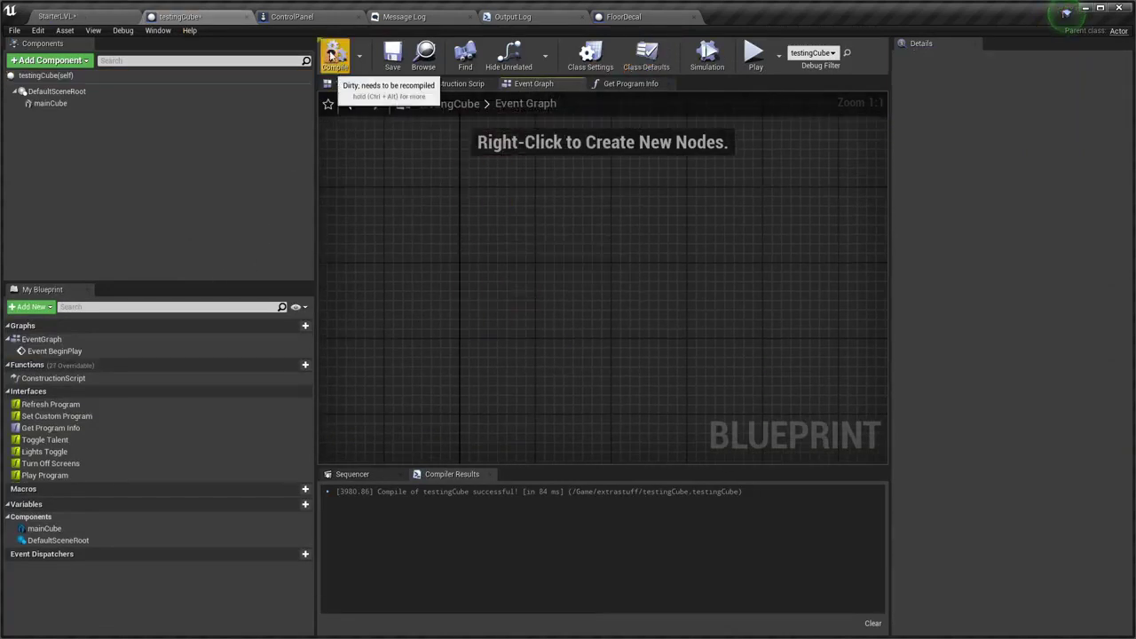
{"action": "left_click", "coordinate": [331, 55]}
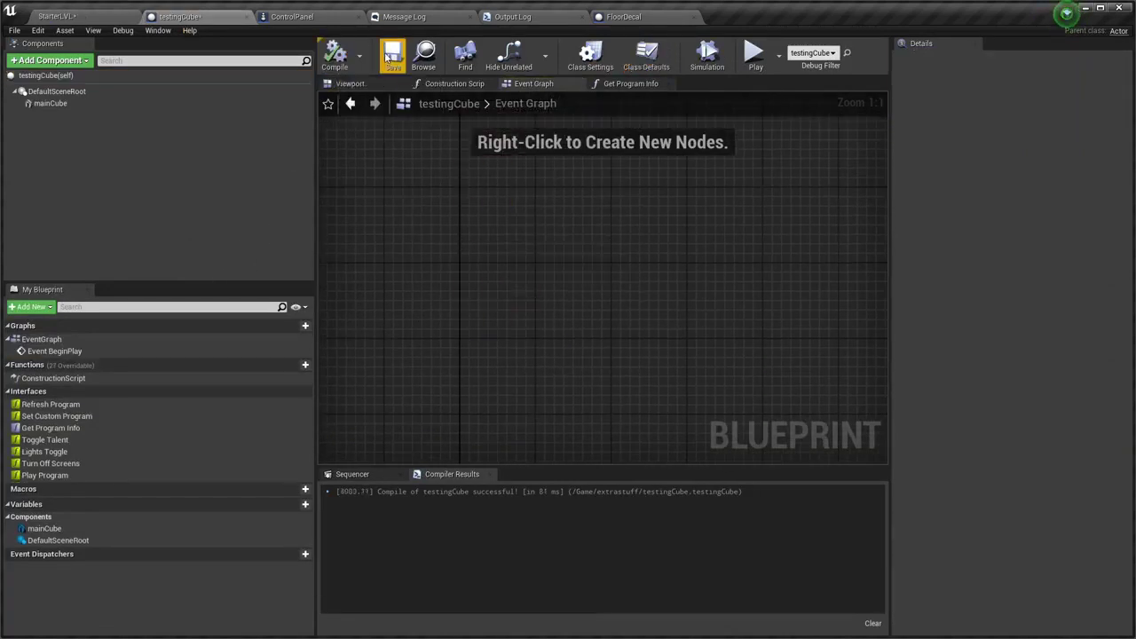
Implement the Play Program event, delete Event BeginPlay, and center the Event Play Program node
{"action": "right_click", "coordinate": [58, 479]}
{"action": "left_click", "coordinate": [114, 497]}
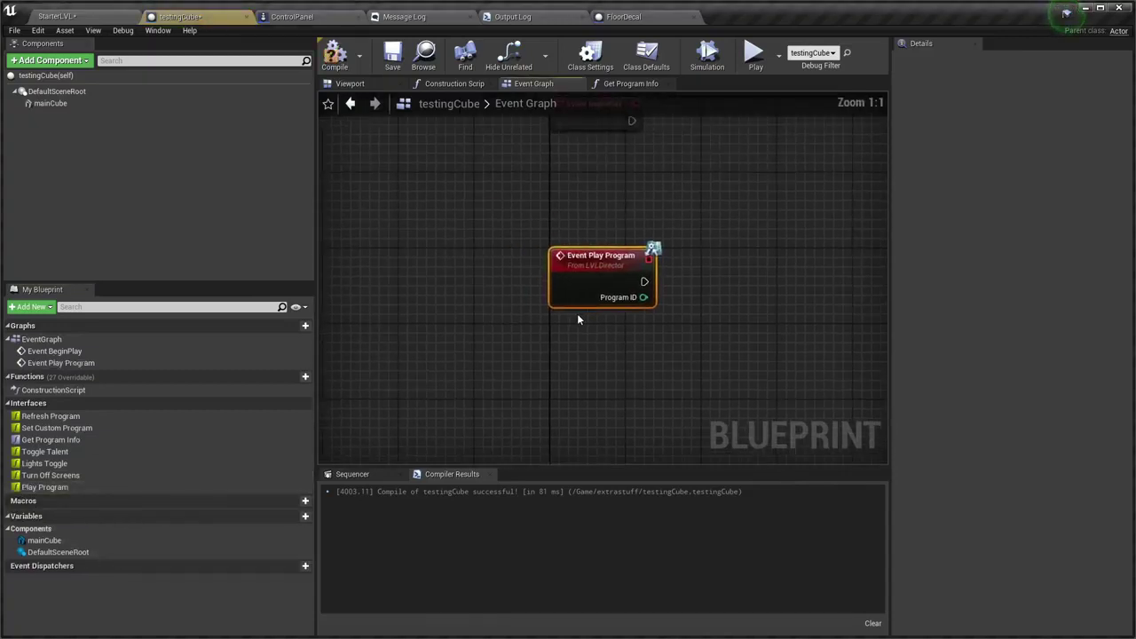
{"action": "right_click_drag", "start_coordinate": [576, 320], "coordinate": [482, 415]}
{"action": "left_click_drag", "start_coordinate": [679, 147], "coordinate": [394, 295]}
{"action": "key", "text": "Delete"}
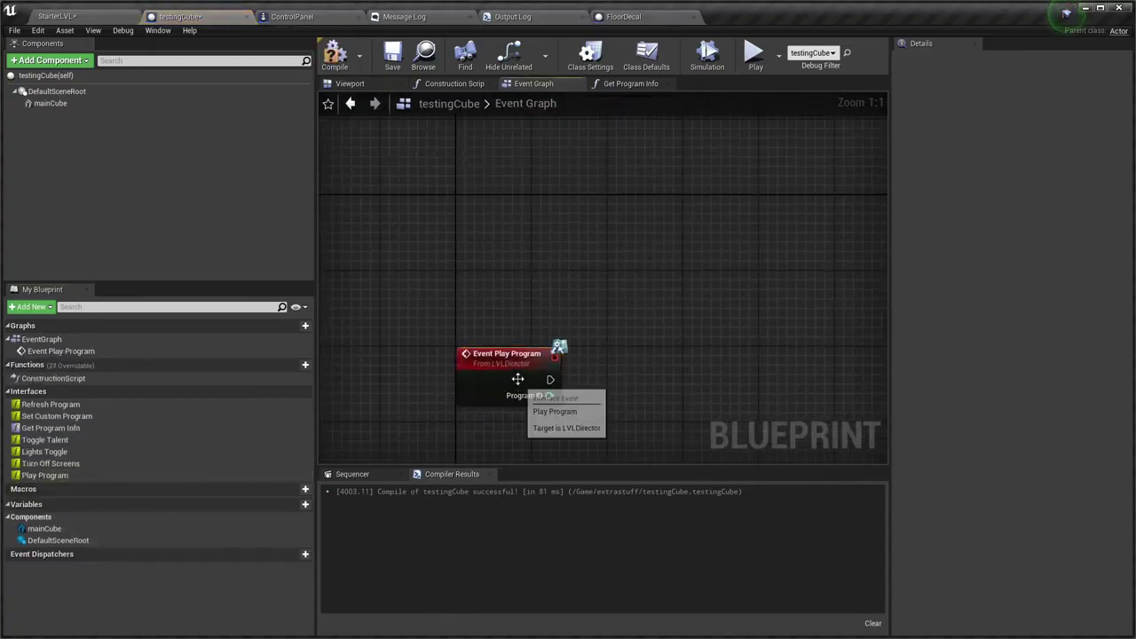
{"action": "left_click_drag", "start_coordinate": [517, 379], "coordinate": [517, 308]}
{"action": "scroll", "coordinate": [517, 309], "scroll_direction": "down", "scroll_amount": 1}
{"action": "mouse_move", "coordinate": [517, 309]}
{"action": "right_mouse_down"}
{"action": "mouse_move", "coordinate": [556, 177]}
{"action": "mouse_move", "coordinate": [552, 363]}
{"action": "mouse_move", "coordinate": [539, 235]}
{"action": "right_mouse_up"}
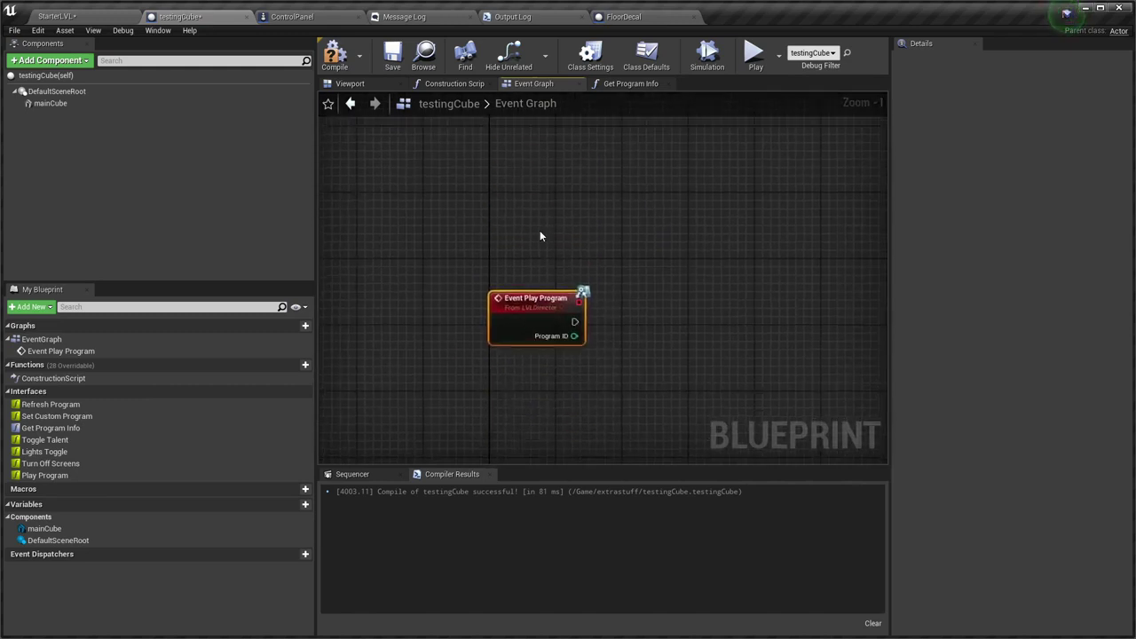
{"action": "mouse_move", "coordinate": [532, 312]}
{"action": "right_mouse_down"}
{"action": "mouse_move", "coordinate": [519, 392]}
{"action": "mouse_move", "coordinate": [599, 218]}
{"action": "mouse_move", "coordinate": [578, 305]}
{"action": "mouse_move", "coordinate": [565, 302]}
{"action": "right_mouse_up"}
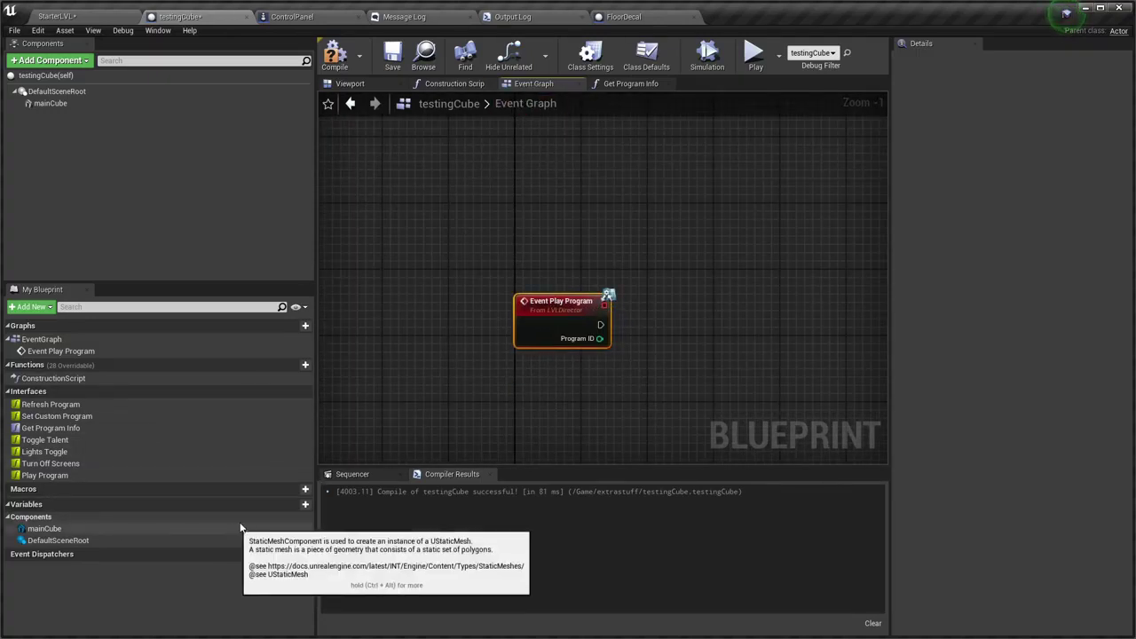
Create a ProgramID variable of type Integer and compile to show its default value
{"action": "left_click", "coordinate": [35, 516]}
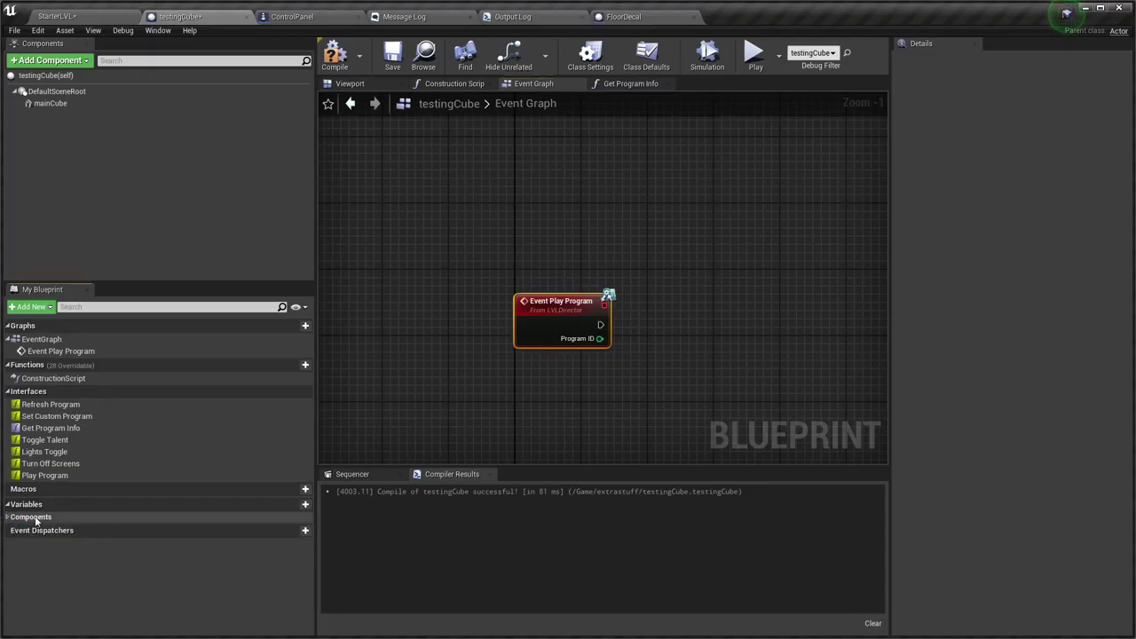
{"action": "left_click", "coordinate": [293, 505]}
{"action": "type", "text": "ProgramID"}
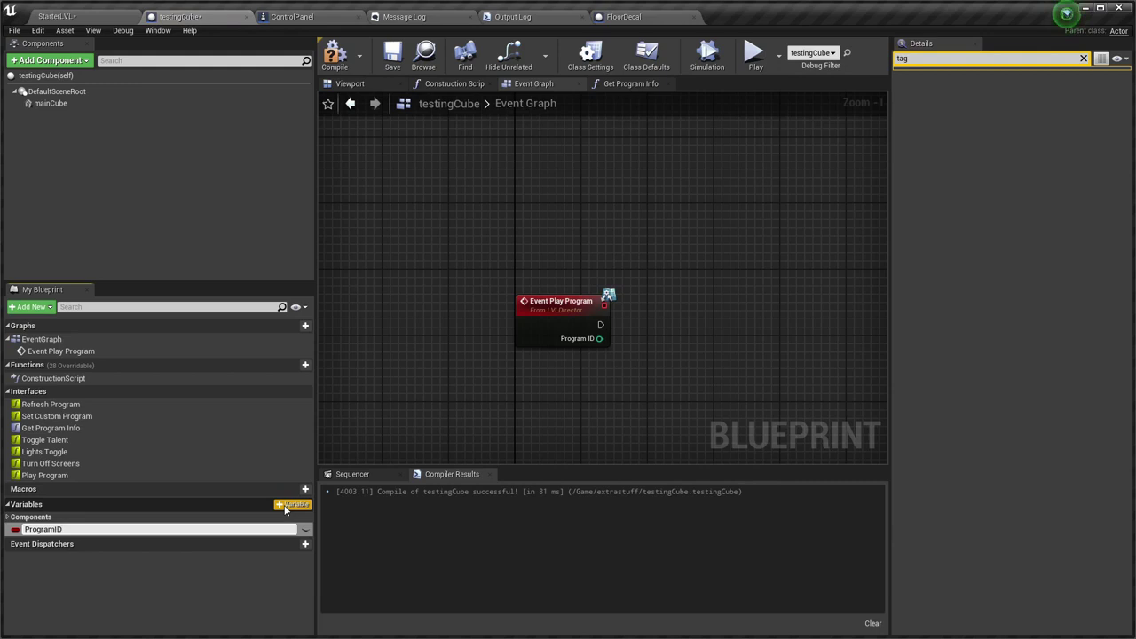
{"action": "key", "text": "Return"}
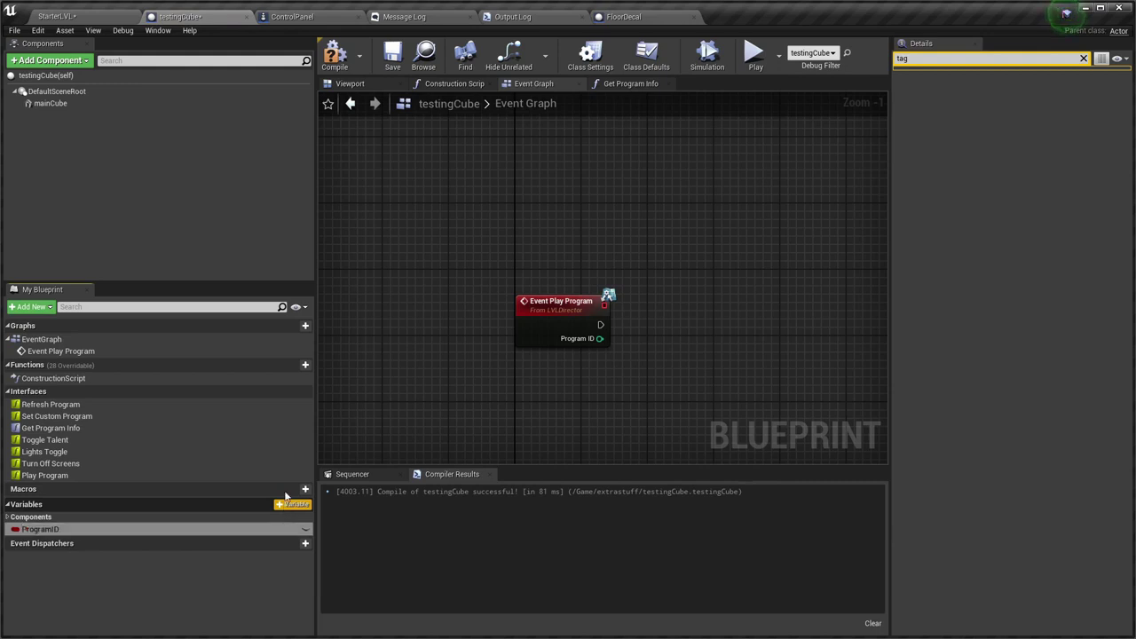
{"action": "left_click", "coordinate": [1082, 60]}
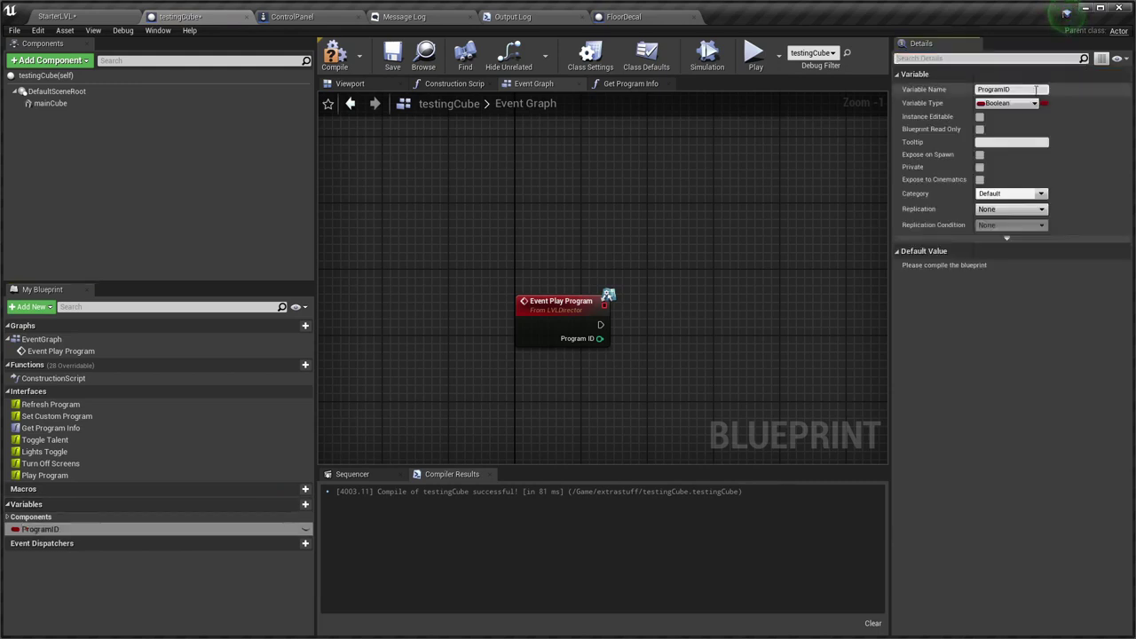
{"action": "left_click", "coordinate": [1031, 103]}
{"action": "type", "text": "inte"}
{"action": "key", "text": "Return"}
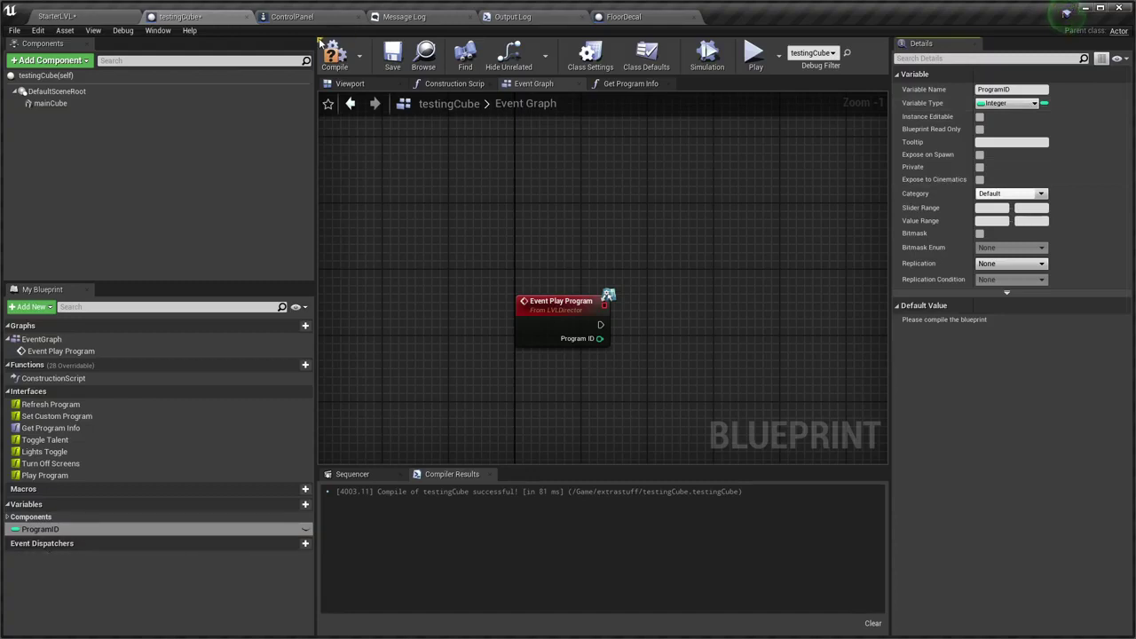
{"action": "left_click", "coordinate": [337, 69]}
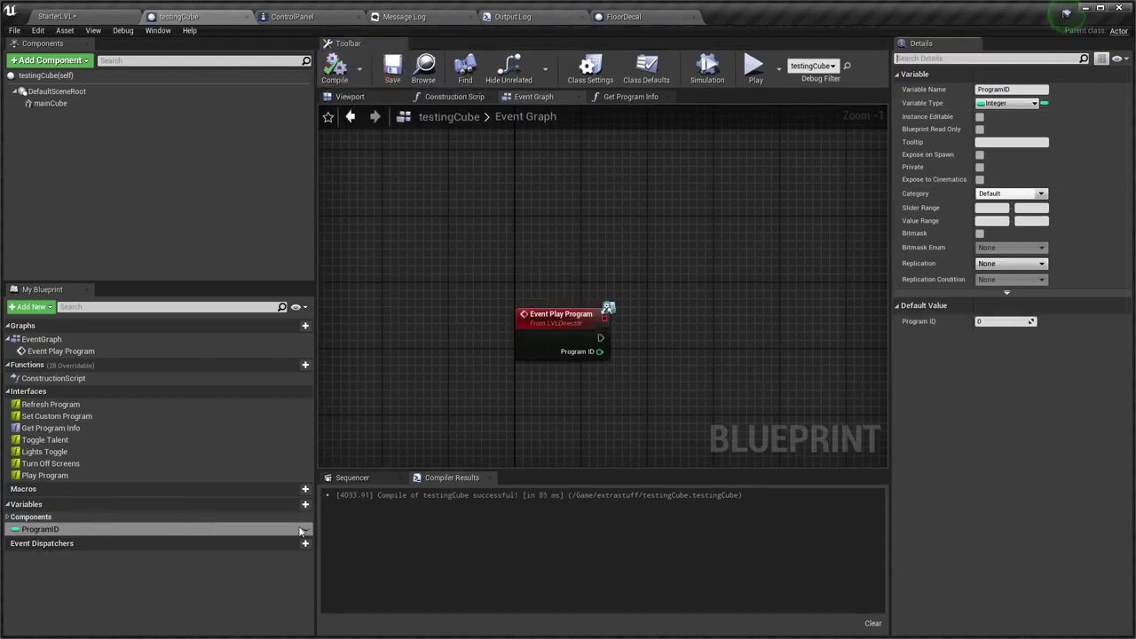
Make ProgramID instance-editable and return it as Custom Program IDTrigger in Get Program Info, then compile
{"action": "left_click", "coordinate": [305, 529]}
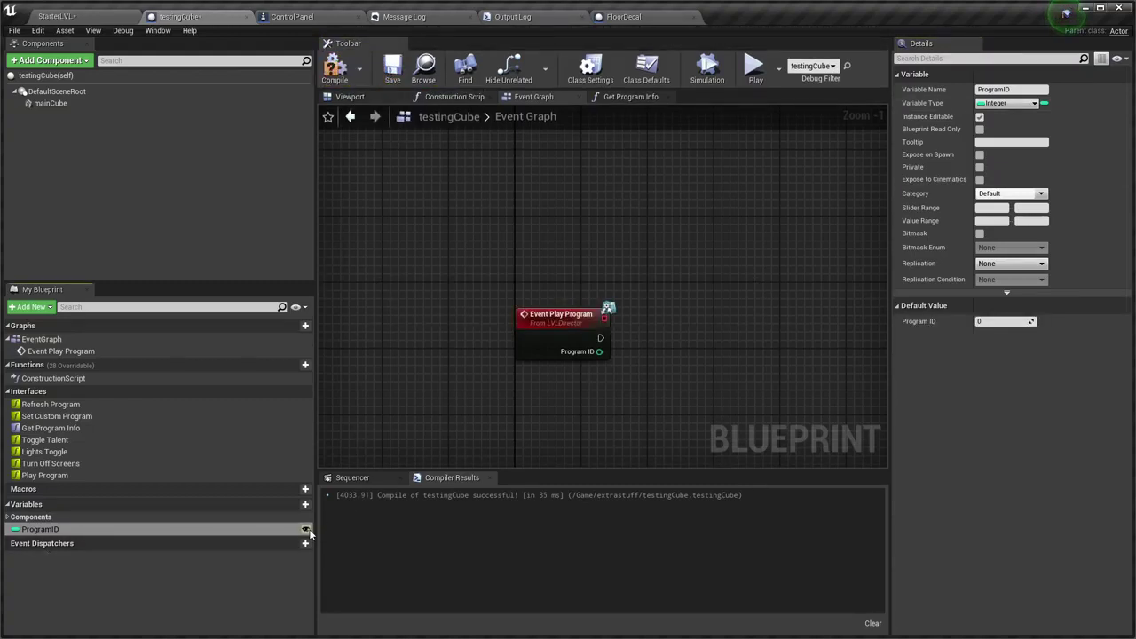
{"action": "left_click", "coordinate": [334, 68]}
{"action": "left_click", "coordinate": [627, 99]}
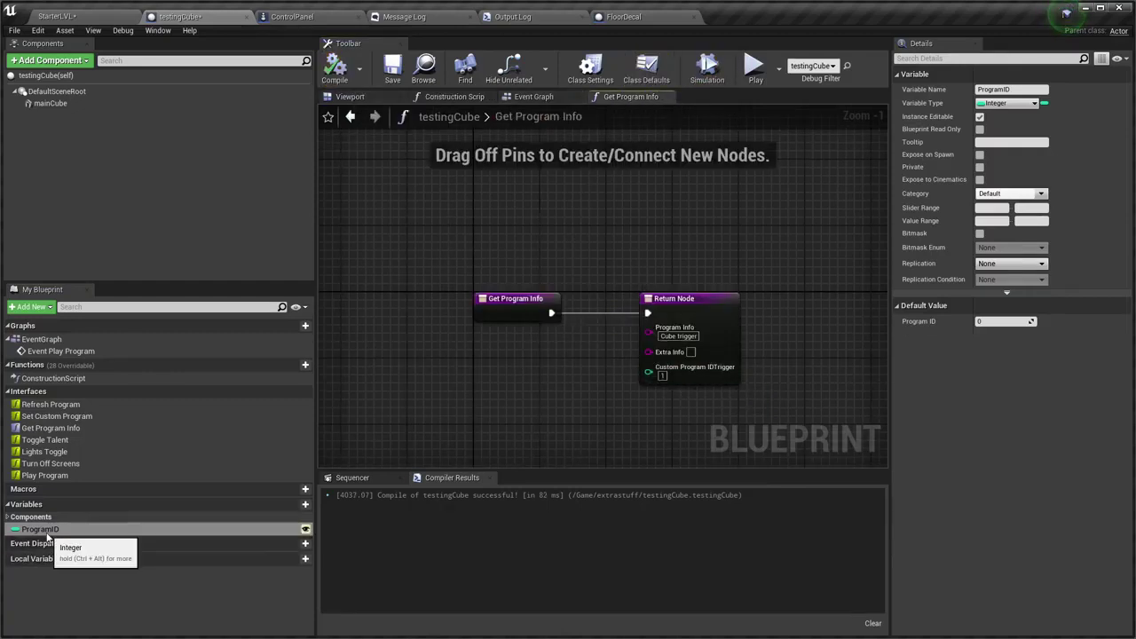
{"action": "left_click_drag", "start_coordinate": [44, 529], "coordinate": [663, 374]}
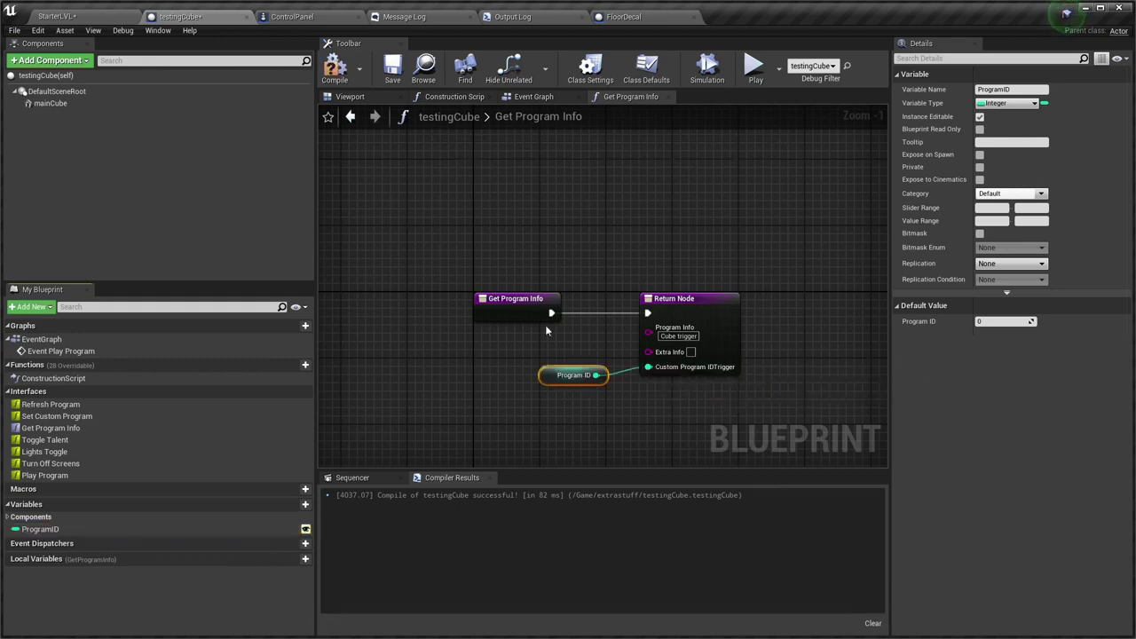
{"action": "left_click", "coordinate": [334, 70]}
Back in the Event Graph, move the Event Play Program node slightly lower
{"action": "left_click", "coordinate": [540, 96]}
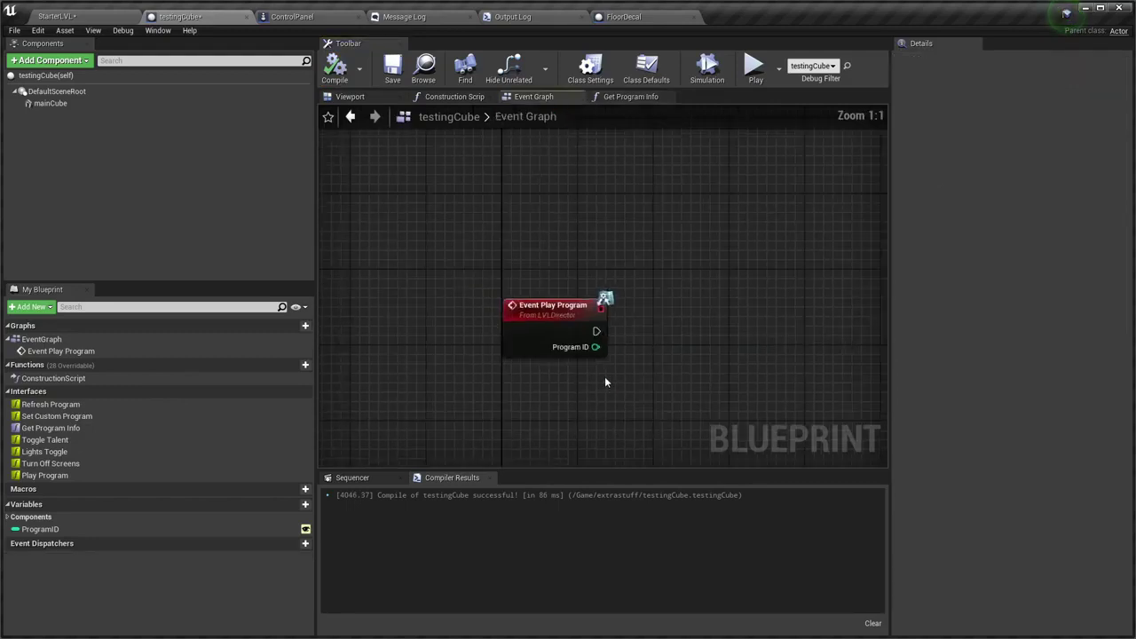
{"action": "right_click_drag", "start_coordinate": [605, 382], "coordinate": [516, 341]}
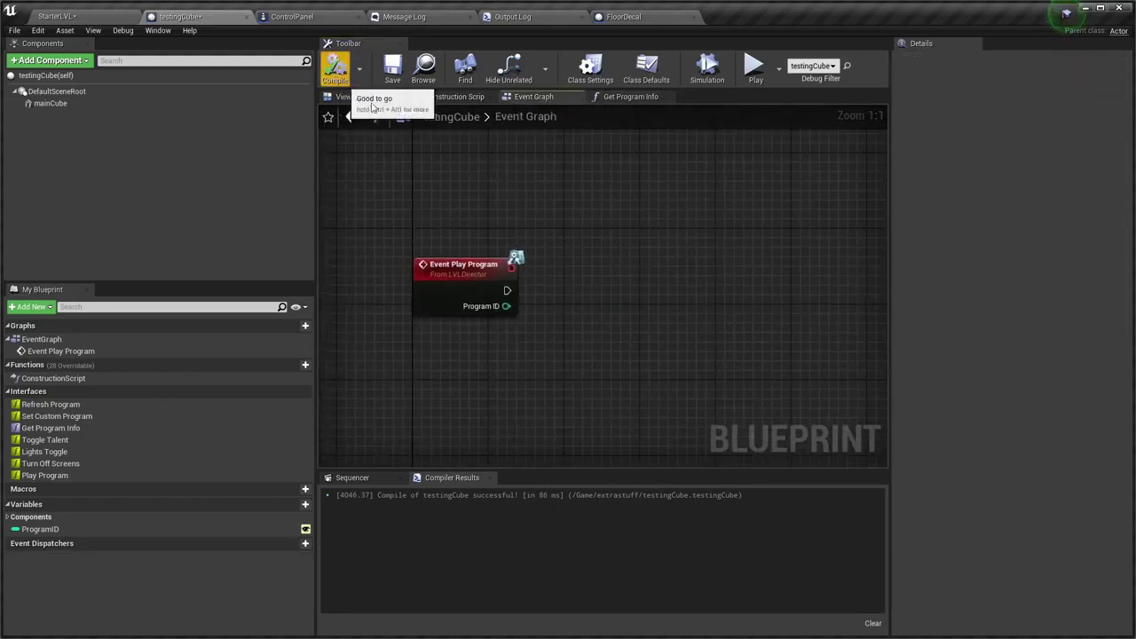
{"action": "right_click_drag", "start_coordinate": [491, 174], "coordinate": [564, 264]}
{"action": "right_click_drag", "start_coordinate": [573, 355], "coordinate": [537, 192]}
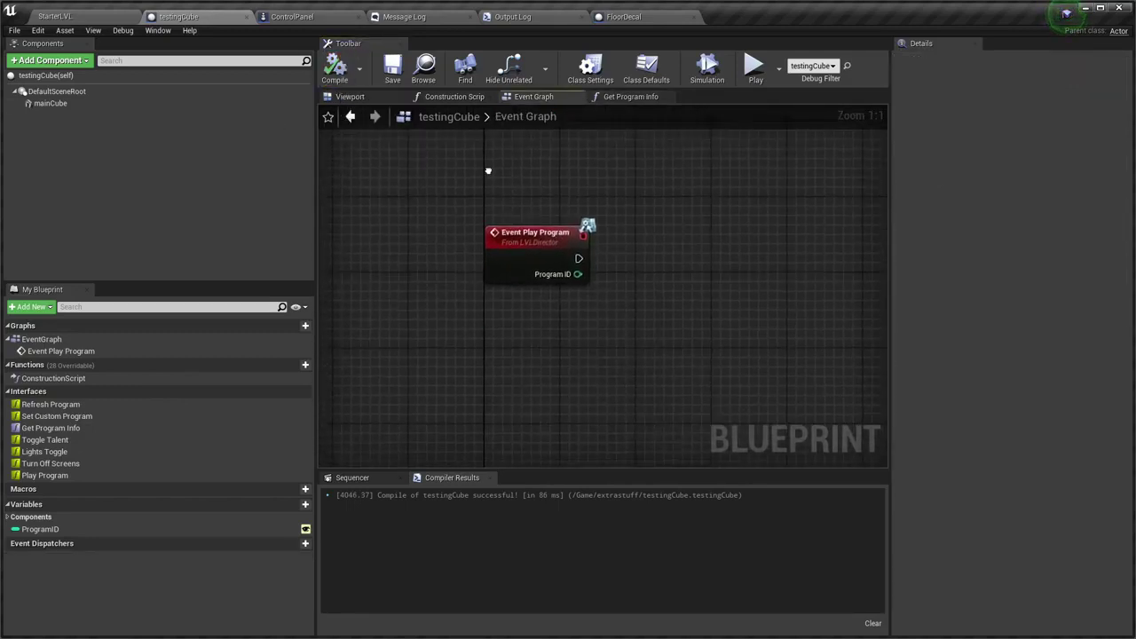
{"action": "left_click_drag", "start_coordinate": [537, 192], "coordinate": [538, 248]}
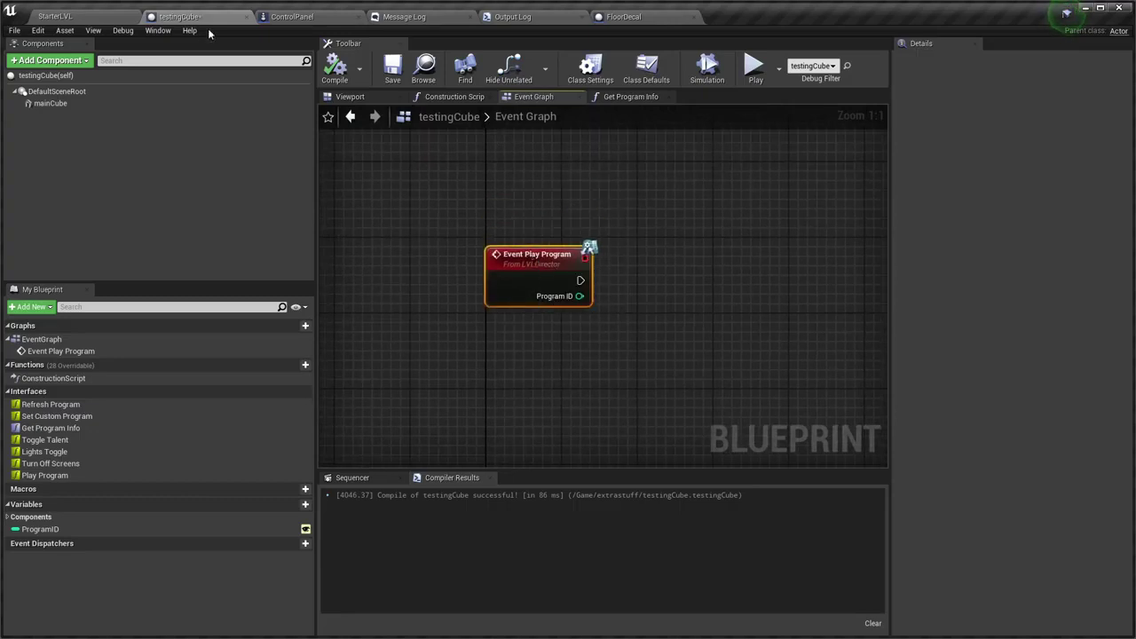
In StarterLVL, select the placed testingCube, give it Program ID 1, and save the level
{"action": "left_click", "coordinate": [67, 16]}
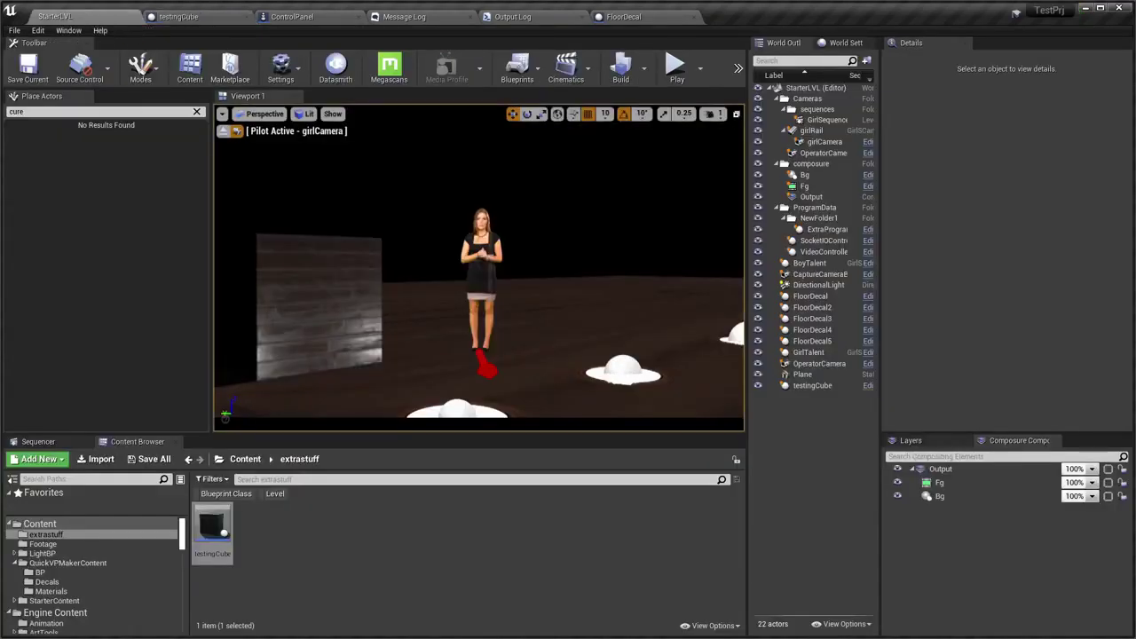
{"action": "left_click", "coordinate": [812, 386]}
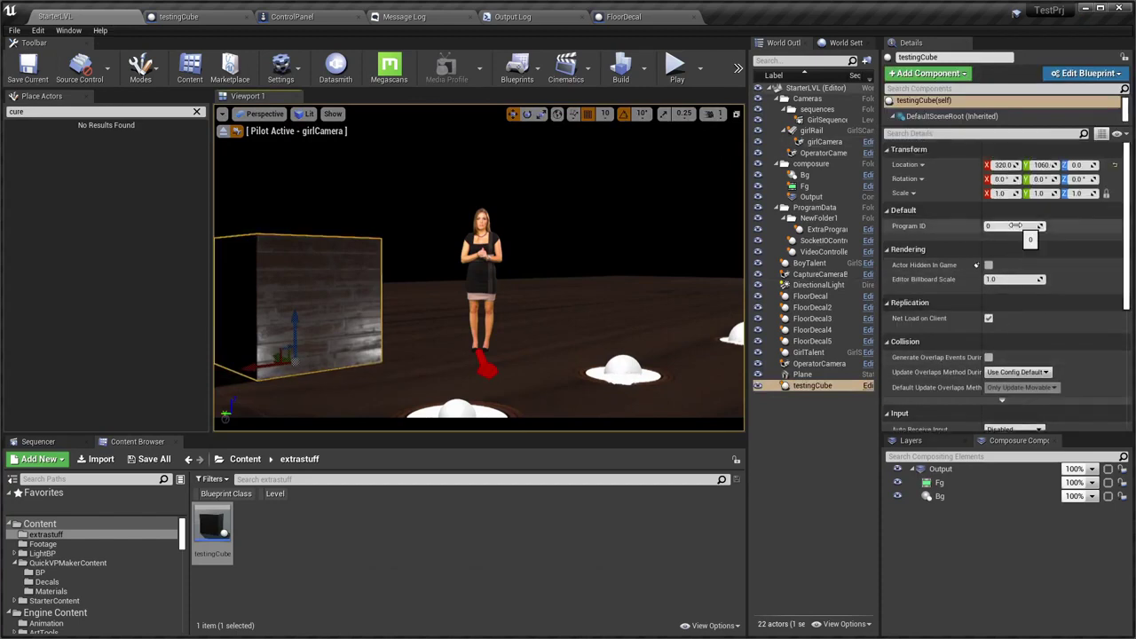
{"action": "left_click", "coordinate": [827, 534]}
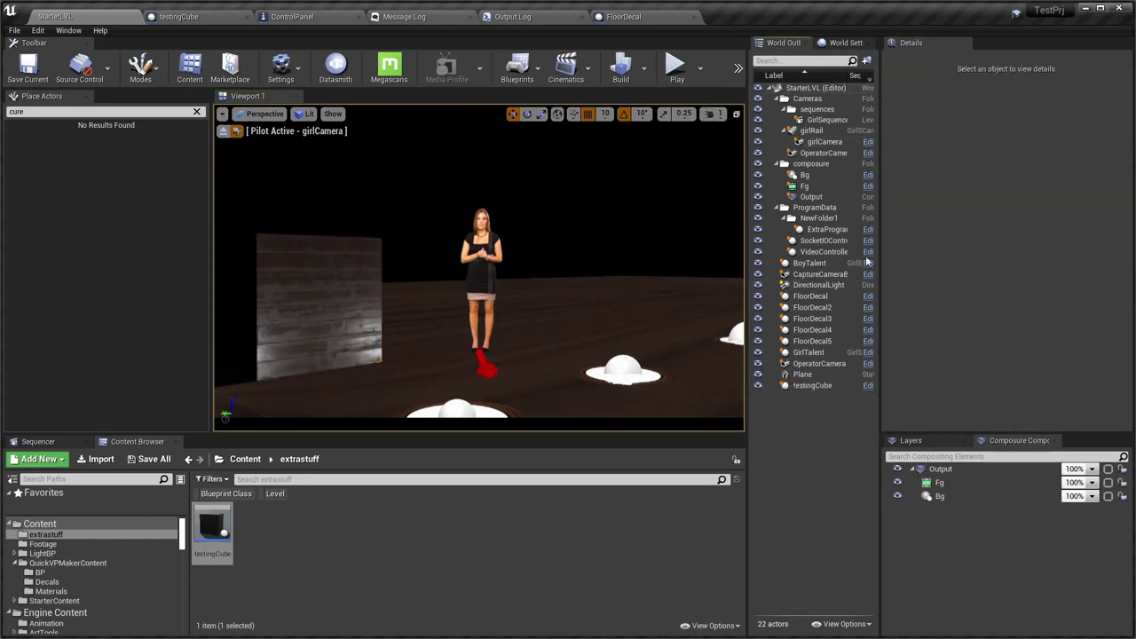
{"action": "key", "text": "ctrl+z"}
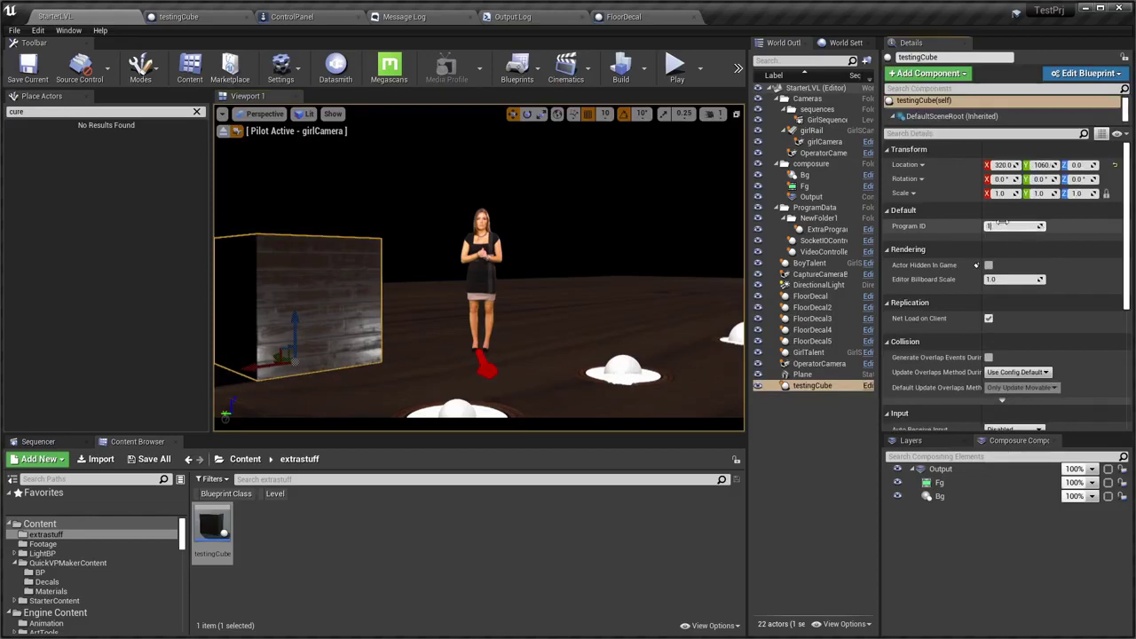
{"action": "key", "text": "ctrl+s"}
Check the QuickVP Controller window, then return to the testingCube blueprint's Event Graph
{"action": "left_click", "coordinate": [200, 17]}
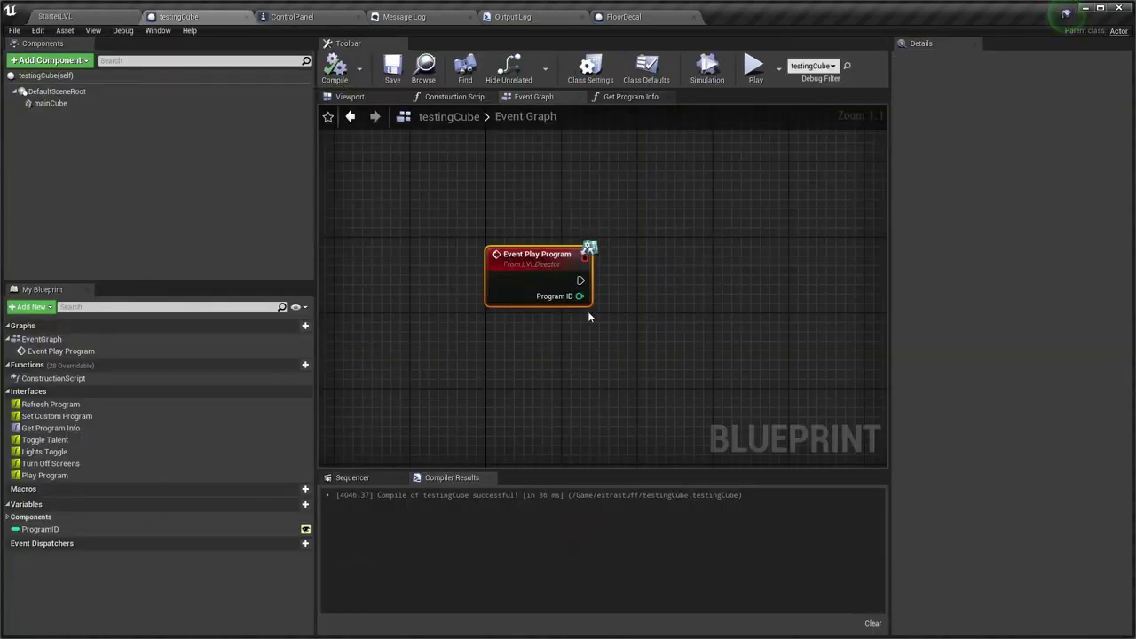
{"action": "right_click_drag", "start_coordinate": [613, 290], "coordinate": [553, 271]}
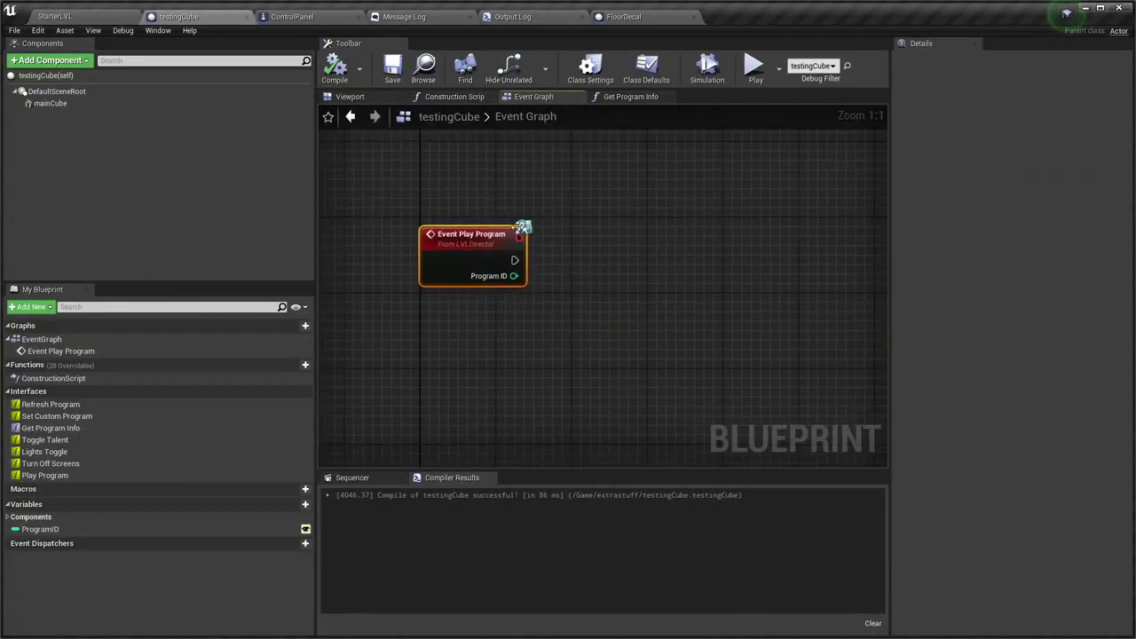
{"action": "left_click", "coordinate": [72, 17]}
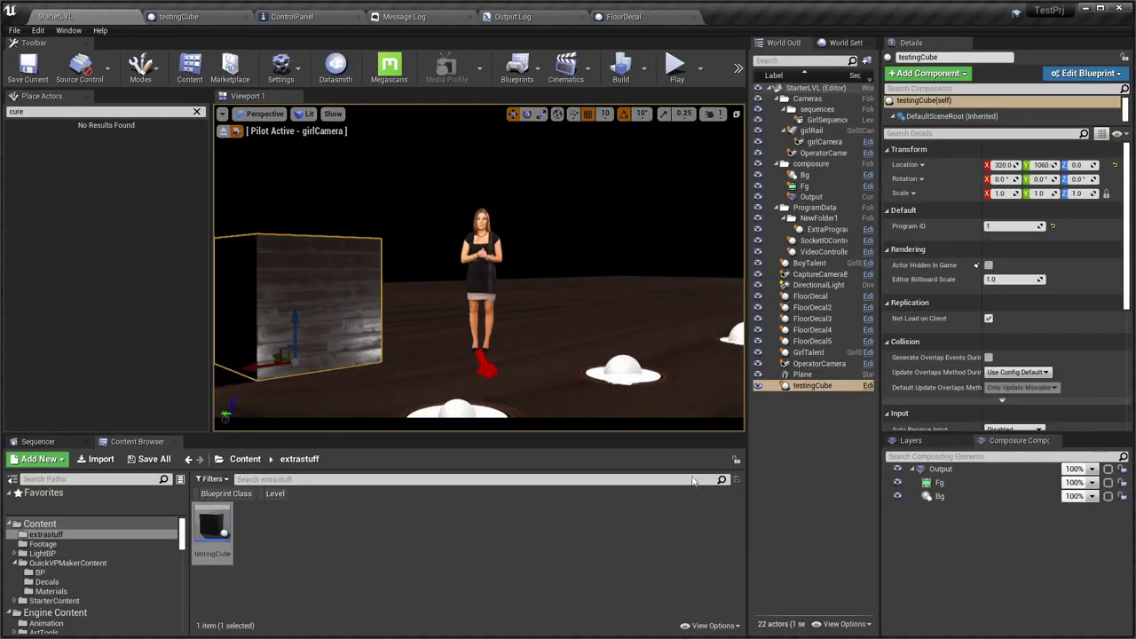
{"action": "key", "text": "alt+Tab"}
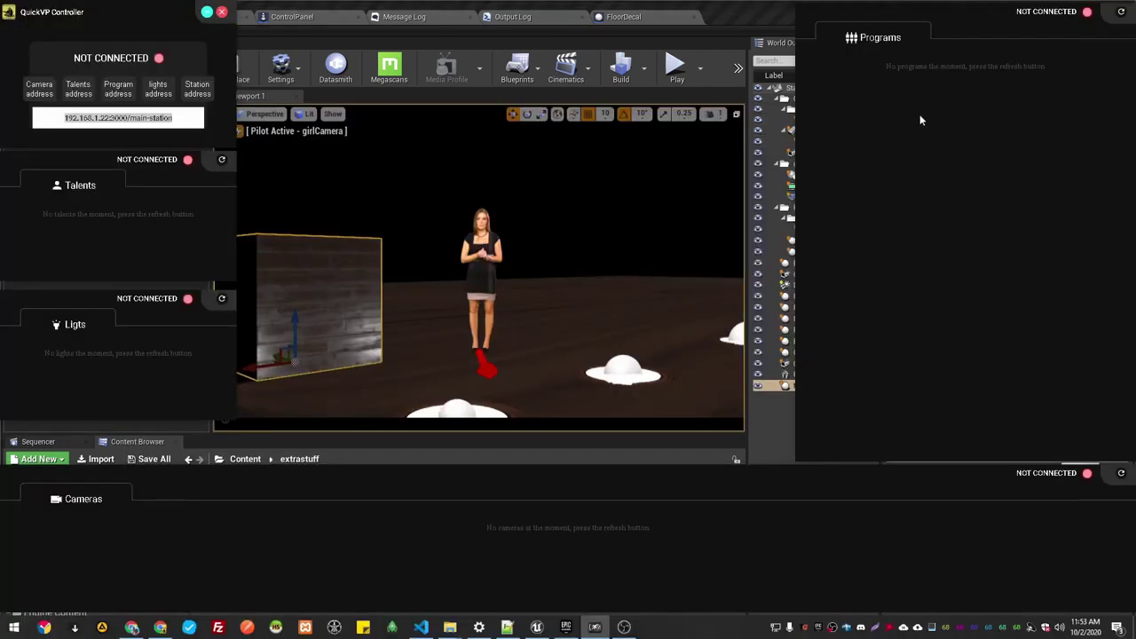
{"action": "left_click", "coordinate": [356, 39]}
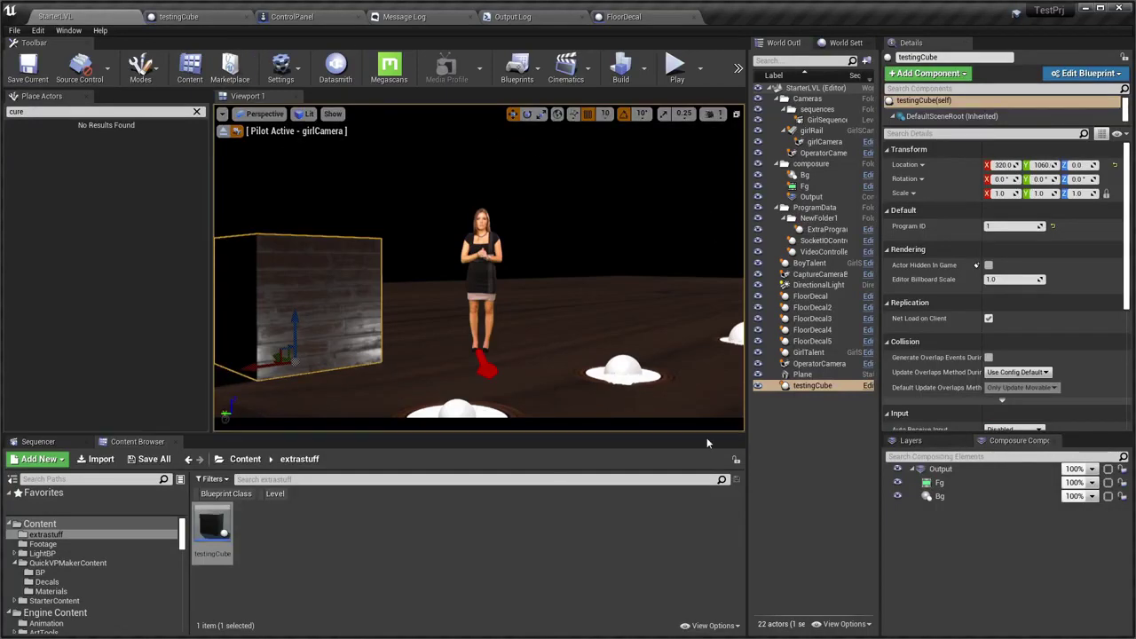
{"action": "left_click", "coordinate": [211, 17]}
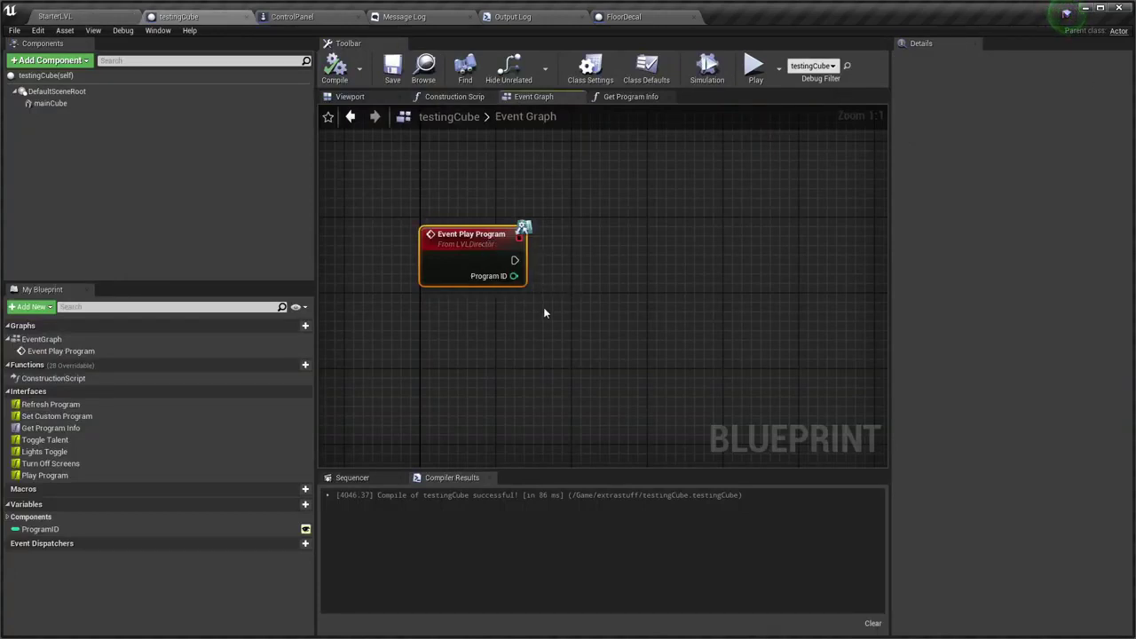
Place a ProgramID getter node below the Event Play Program node
{"action": "right_click_drag", "start_coordinate": [523, 321], "coordinate": [467, 362]}
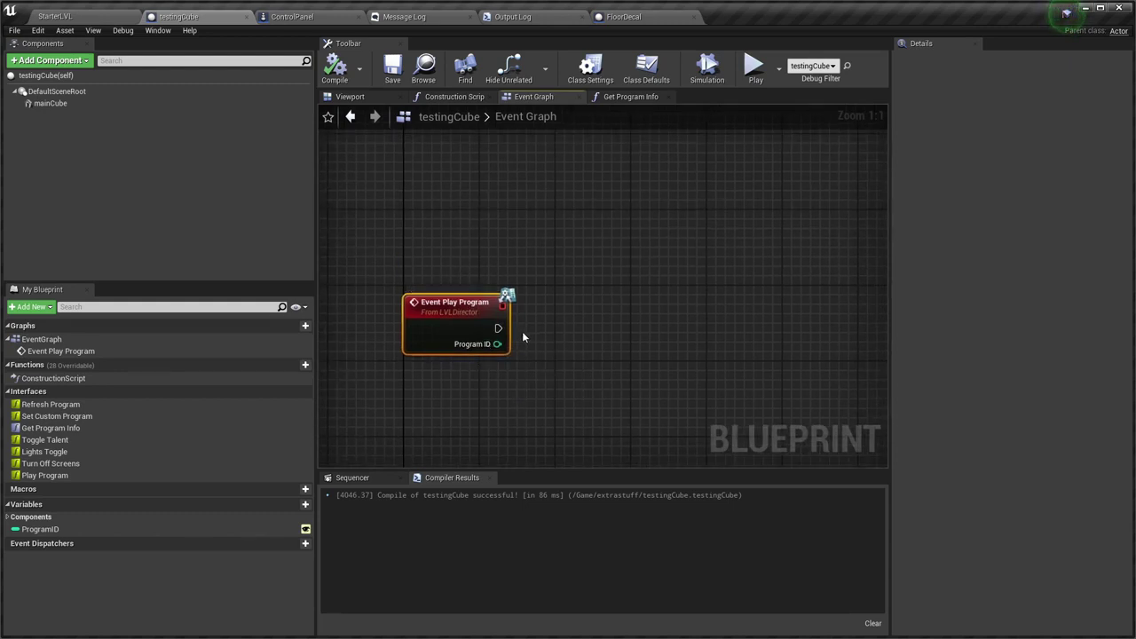
{"action": "right_click_drag", "start_coordinate": [522, 335], "coordinate": [624, 233]}
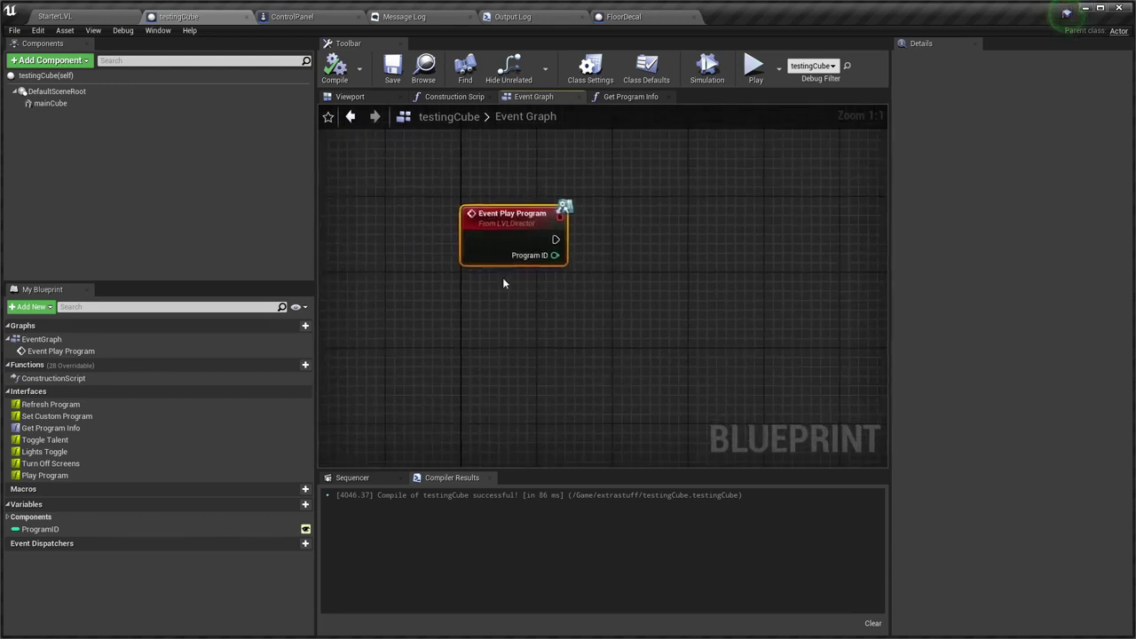
{"action": "left_click", "coordinate": [44, 543]}
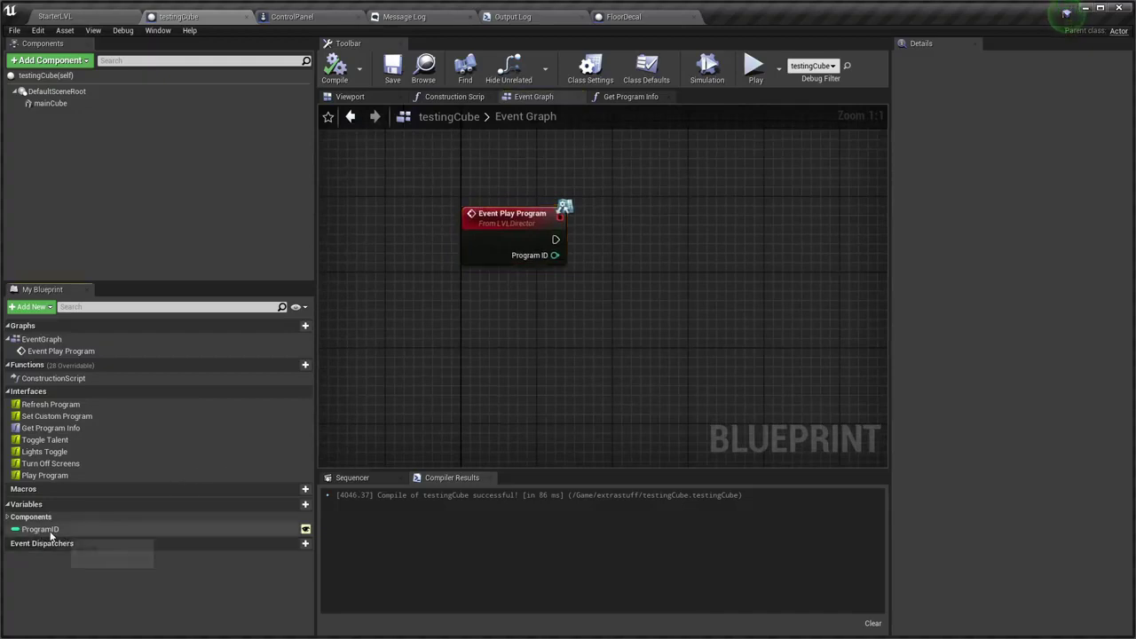
{"action": "left_click_drag", "start_coordinate": [51, 535], "coordinate": [536, 303]}
{"action": "left_click", "coordinate": [554, 309]}
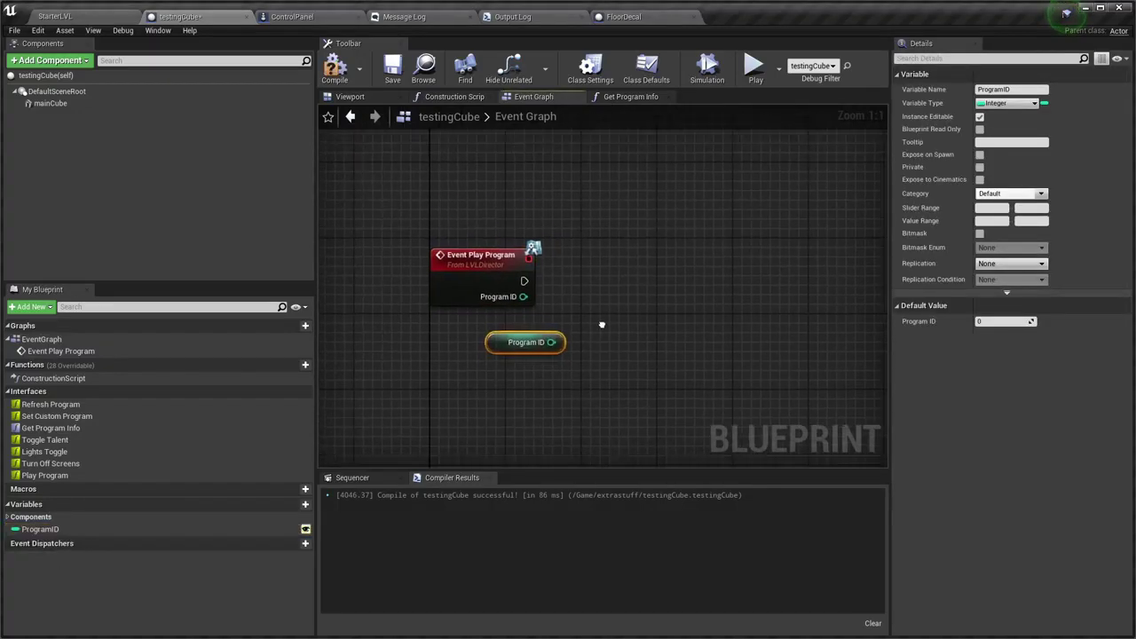
{"action": "left_click_drag", "start_coordinate": [526, 342], "coordinate": [450, 386]}
{"action": "key", "text": "super+Tab"}
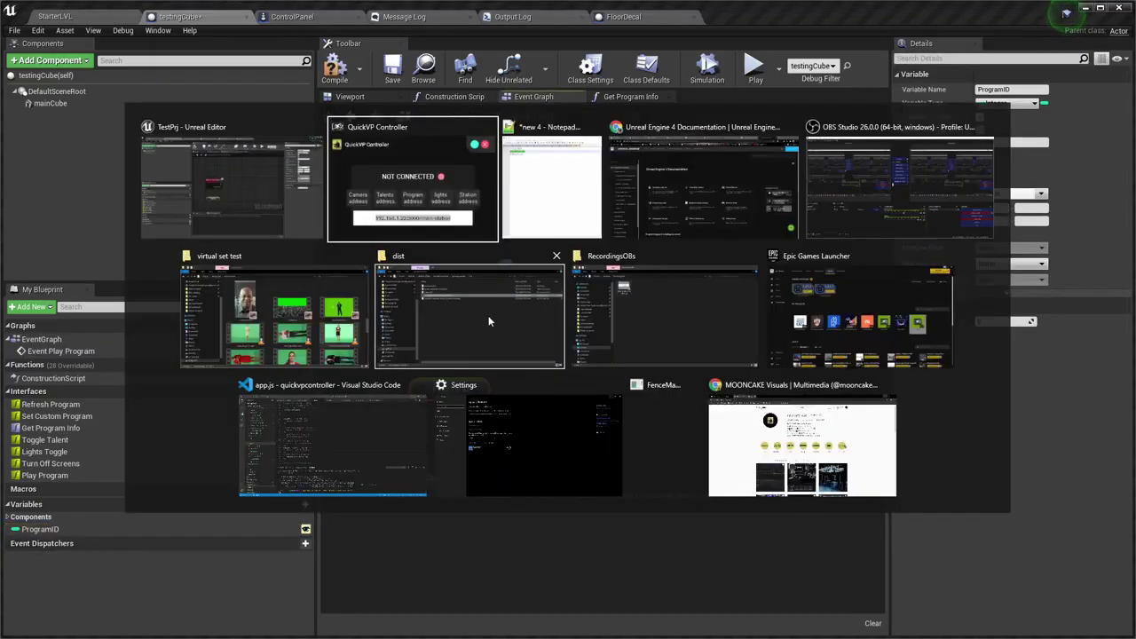
{"action": "key", "text": "Return"}
{"action": "left_click", "coordinate": [519, 299]}
Compare the event's Program ID to ProgramID with an Equal (integer) node feeding a new Branch's Condition
{"action": "left_click_drag", "start_coordinate": [495, 315], "coordinate": [579, 352]}
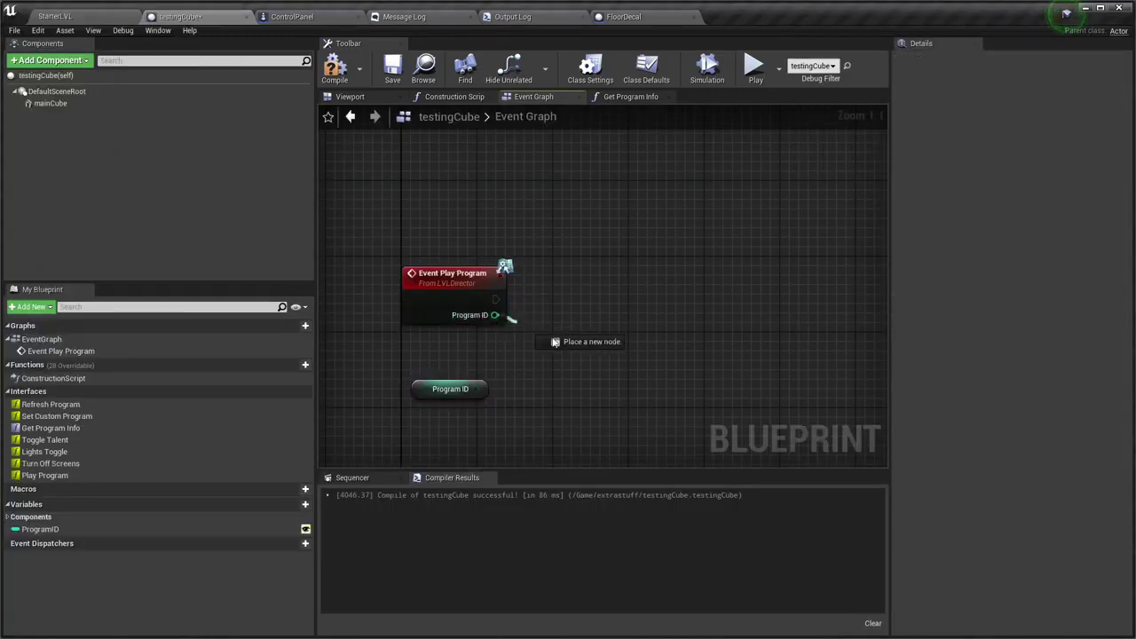
{"action": "type", "text": "="}
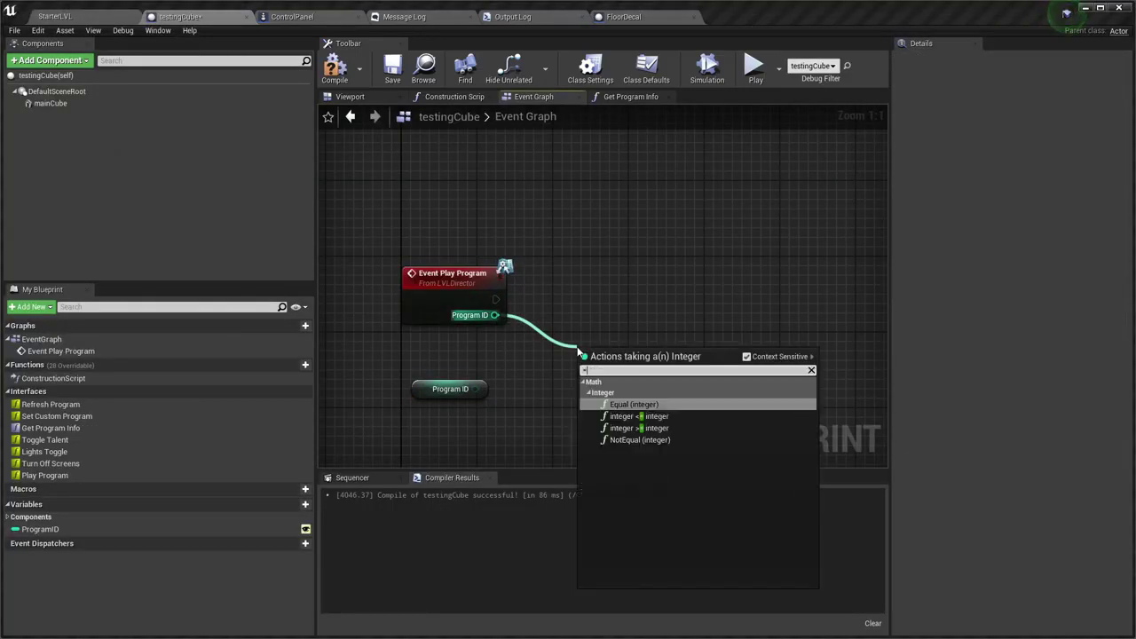
{"action": "key", "text": "Return"}
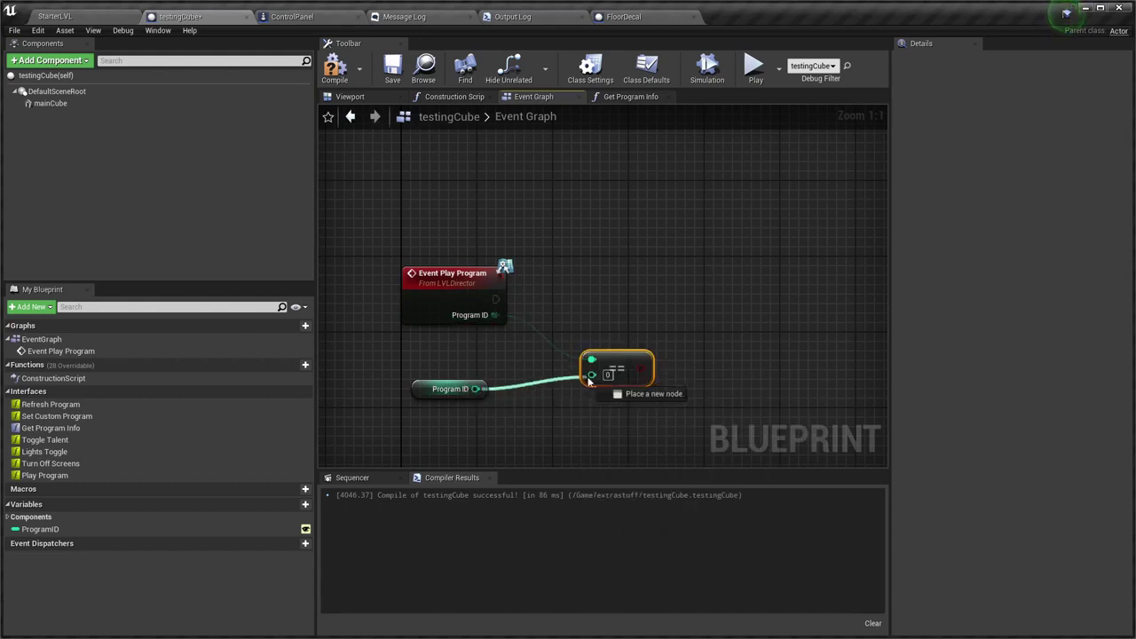
{"action": "left_click_drag", "start_coordinate": [475, 389], "coordinate": [591, 373]}
{"action": "left_click_drag", "start_coordinate": [494, 297], "coordinate": [694, 273]}
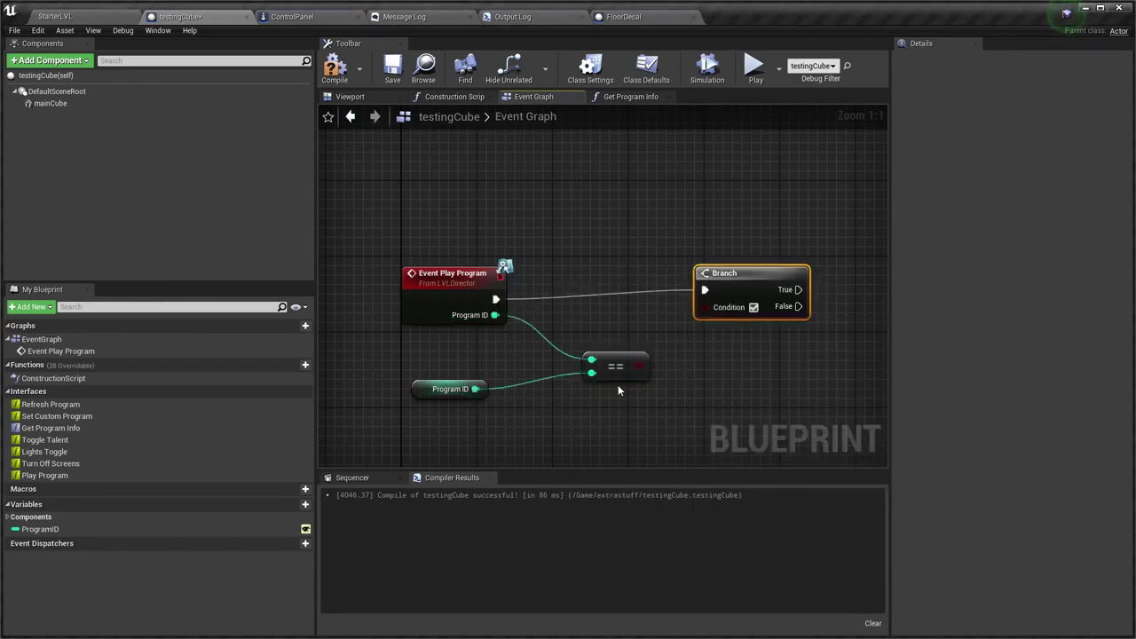
{"action": "left_click_drag", "start_coordinate": [638, 366], "coordinate": [737, 293]}
{"action": "right_click_drag", "start_coordinate": [770, 266], "coordinate": [719, 261]}
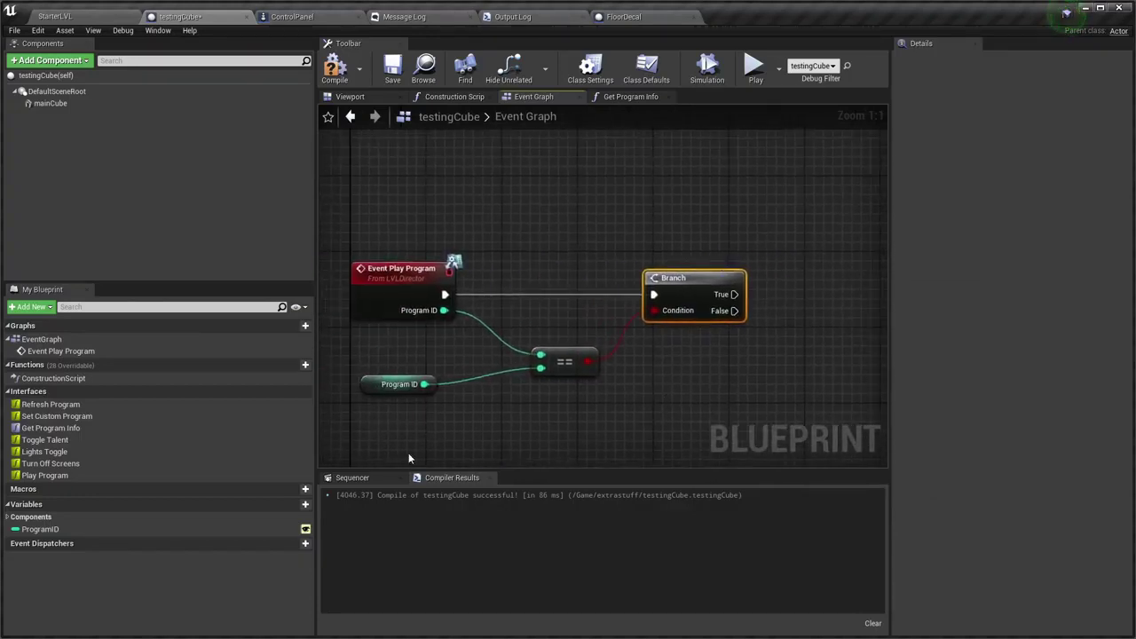
Compile the blueprint, tidy the Branch position, and drag a connection from its True output
{"action": "key", "text": "alt+Tab"}
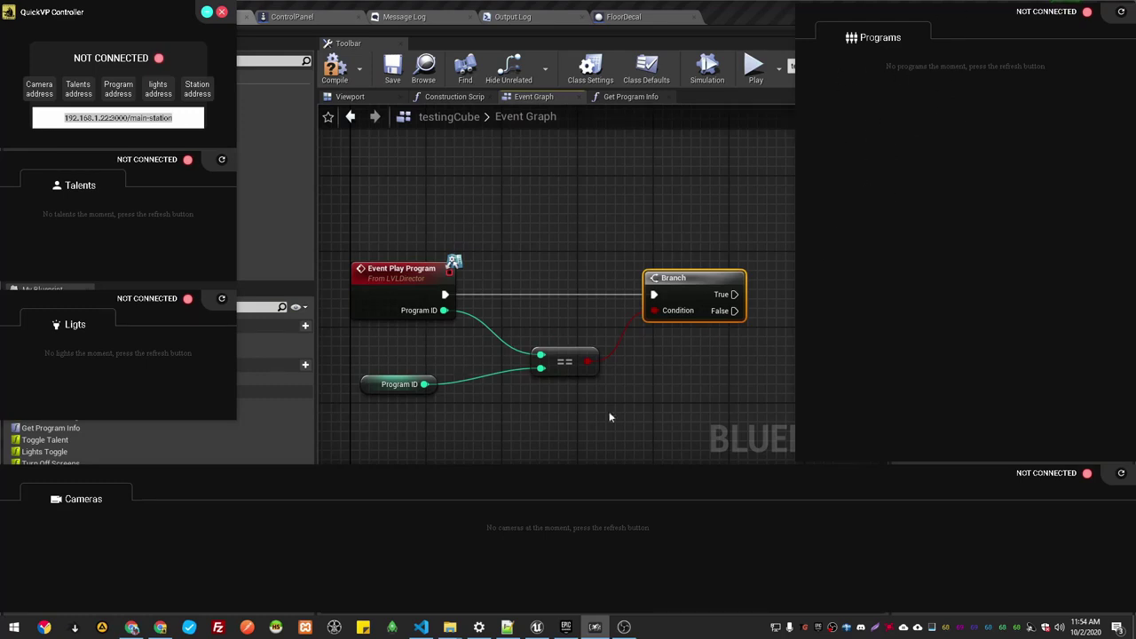
{"action": "left_click", "coordinate": [335, 67]}
{"action": "right_click_drag", "start_coordinate": [751, 362], "coordinate": [794, 364]}
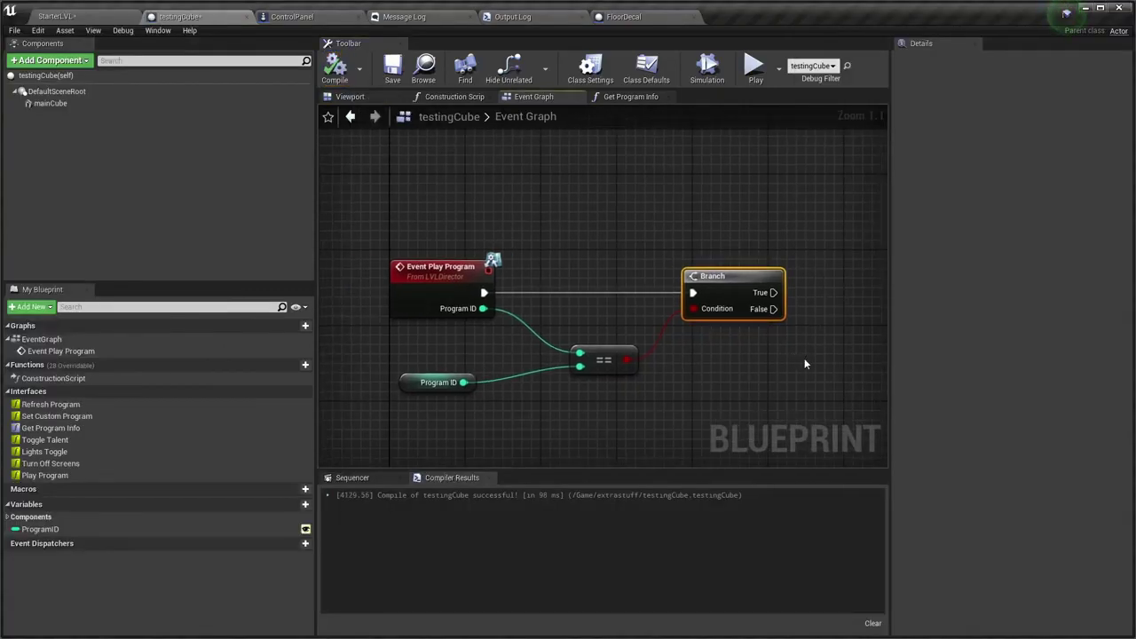
{"action": "left_click_drag", "start_coordinate": [732, 291], "coordinate": [704, 291]}
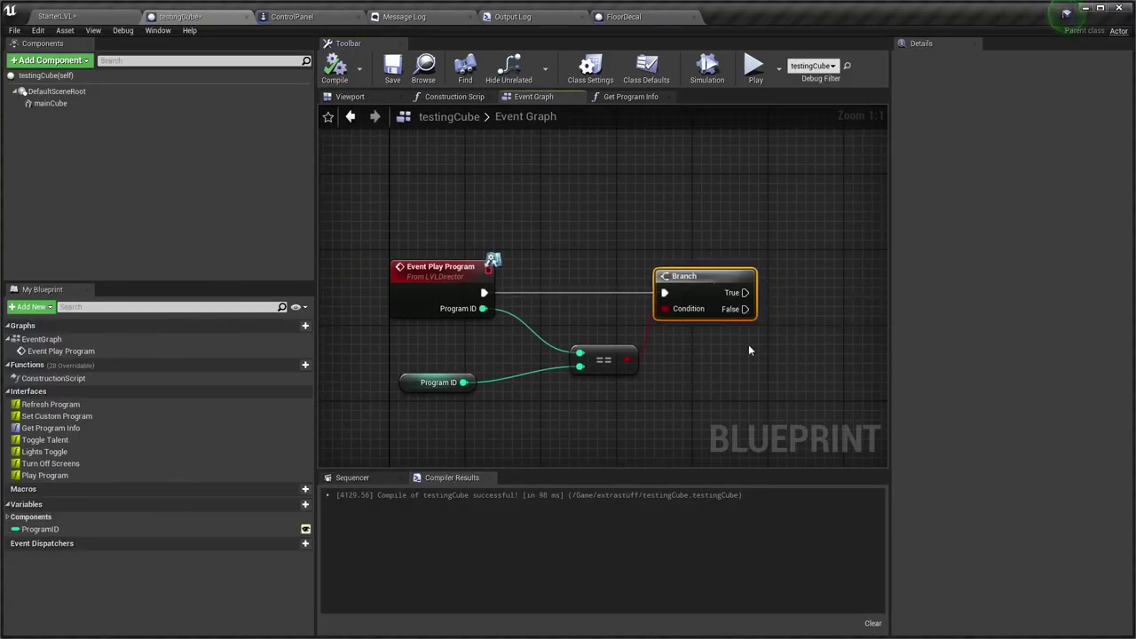
{"action": "right_click_drag", "start_coordinate": [748, 350], "coordinate": [637, 346]}
{"action": "left_click_drag", "start_coordinate": [634, 292], "coordinate": [724, 315]}
Add a Print String saying 'Triggered me' on the Branch's True path and compile
{"action": "type", "text": "pr"}
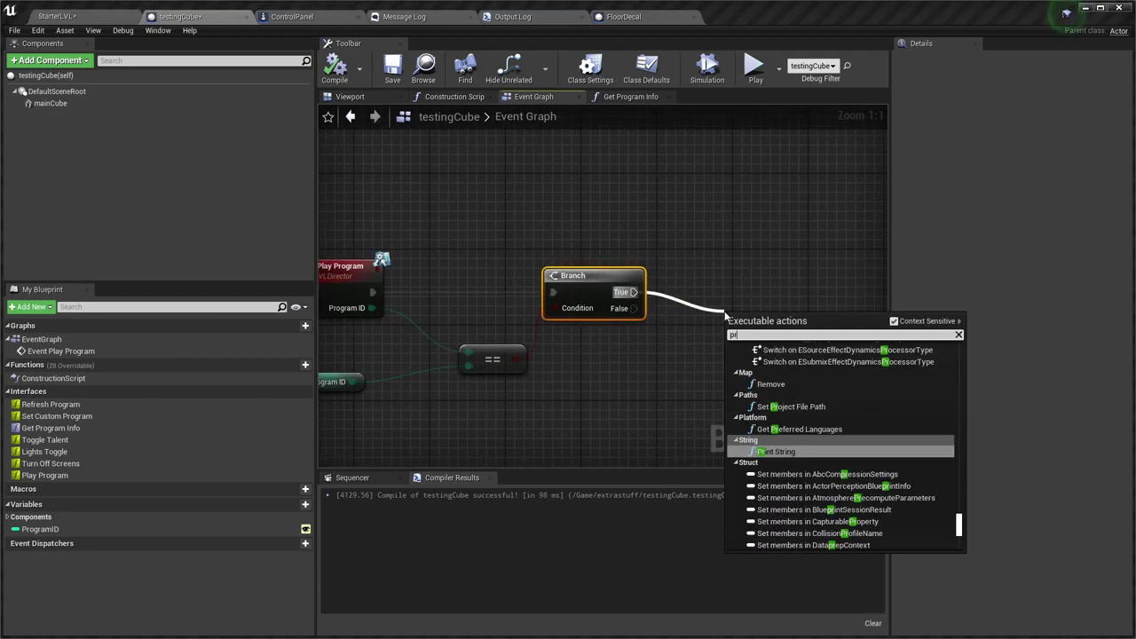
{"action": "key", "text": "Return"}
{"action": "left_click", "coordinate": [782, 356]}
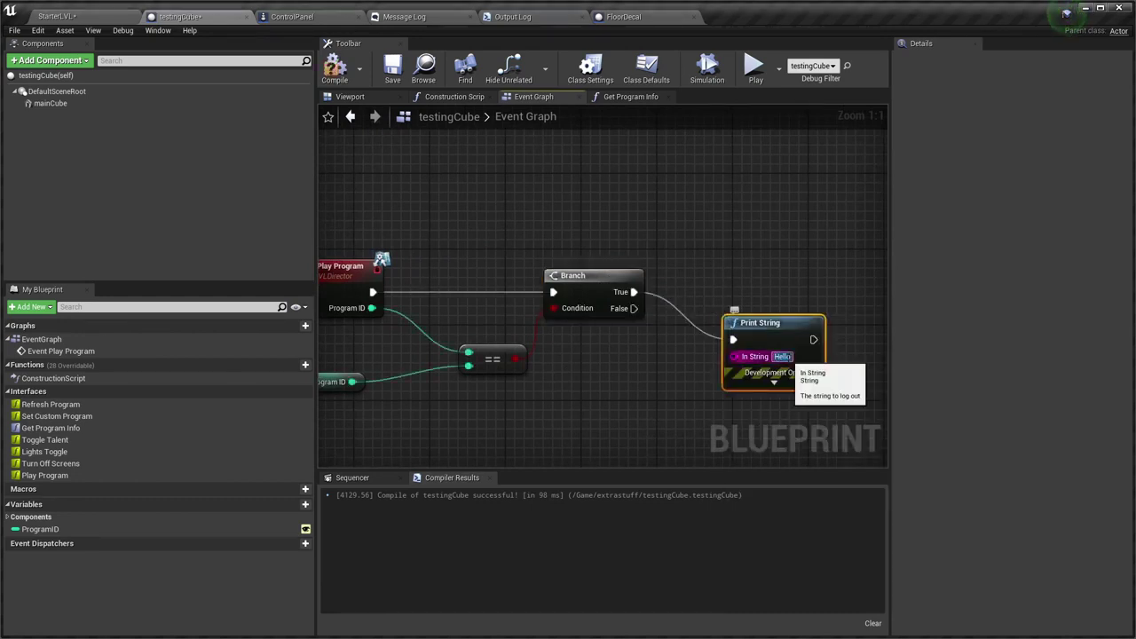
{"action": "type", "text": "Trigger"}
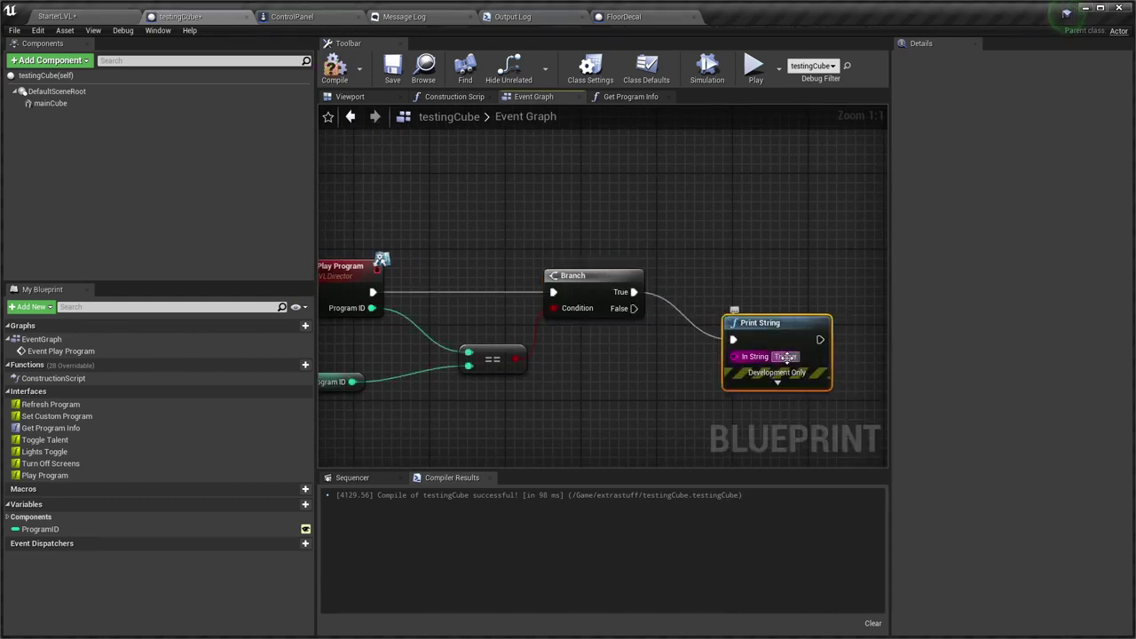
{"action": "type", "text": "ed medi"}
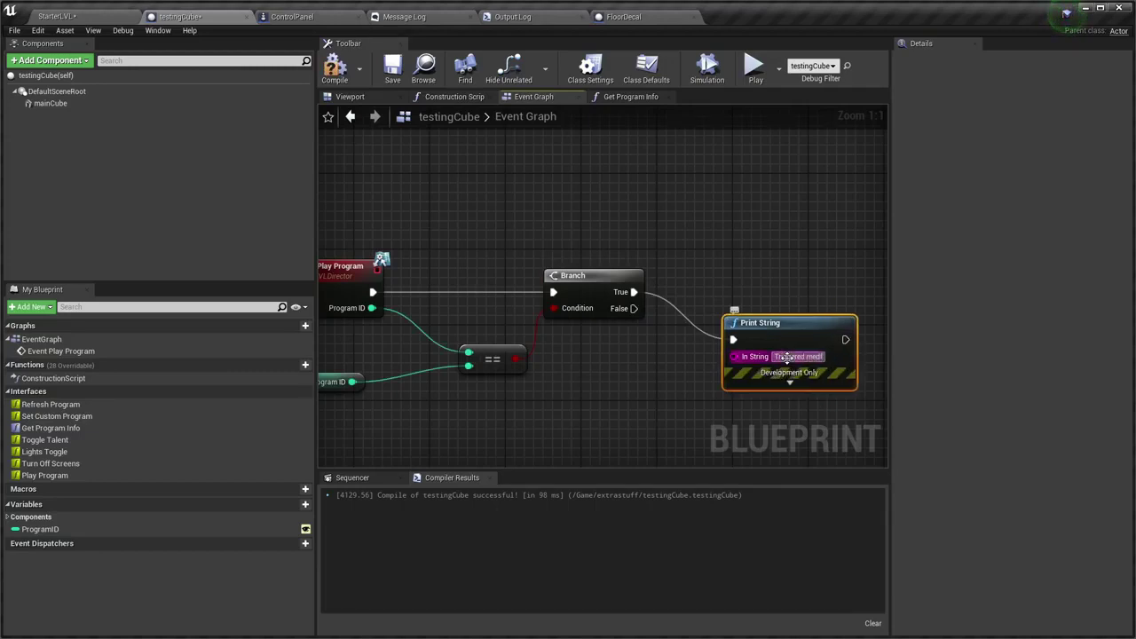
{"action": "key", "text": "BackSpace"}
{"action": "key", "text": "BackSpace"}
{"action": "left_click", "coordinate": [798, 266]}
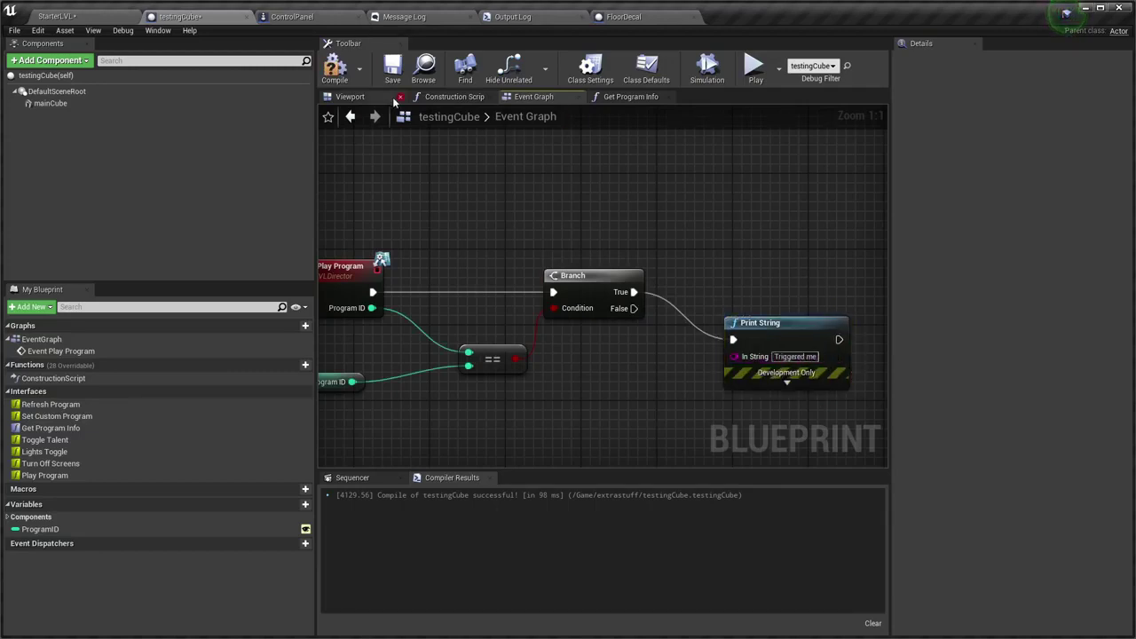
{"action": "left_click", "coordinate": [335, 67]}
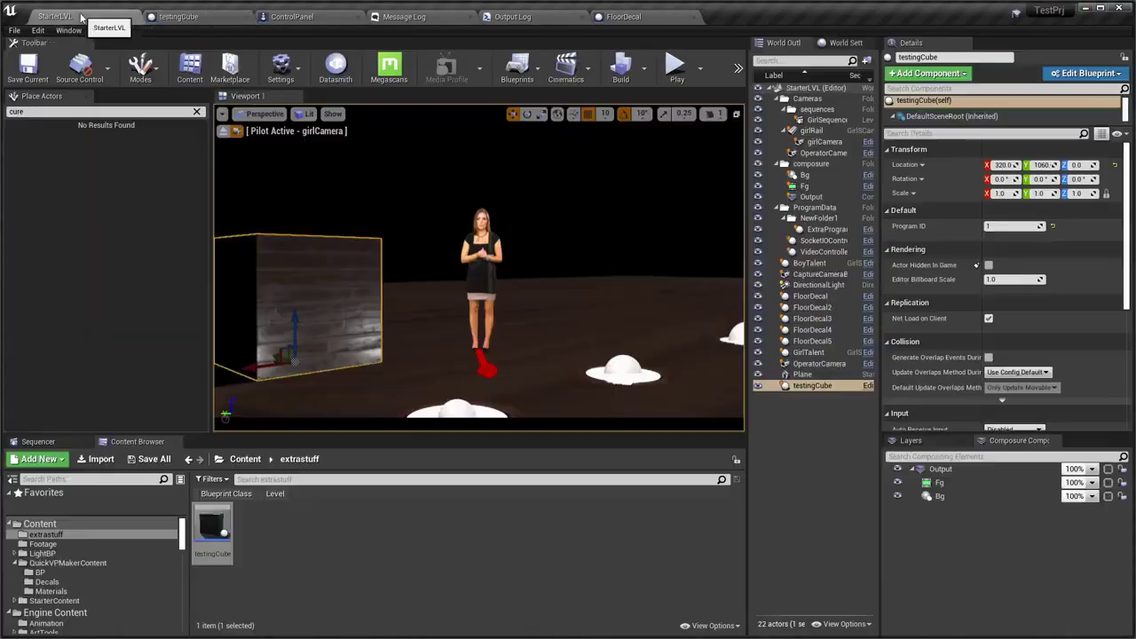
Play StarterLVL and fire the Cube trigger from QuickVP Controller to test the print
{"action": "left_click", "coordinate": [55, 16]}
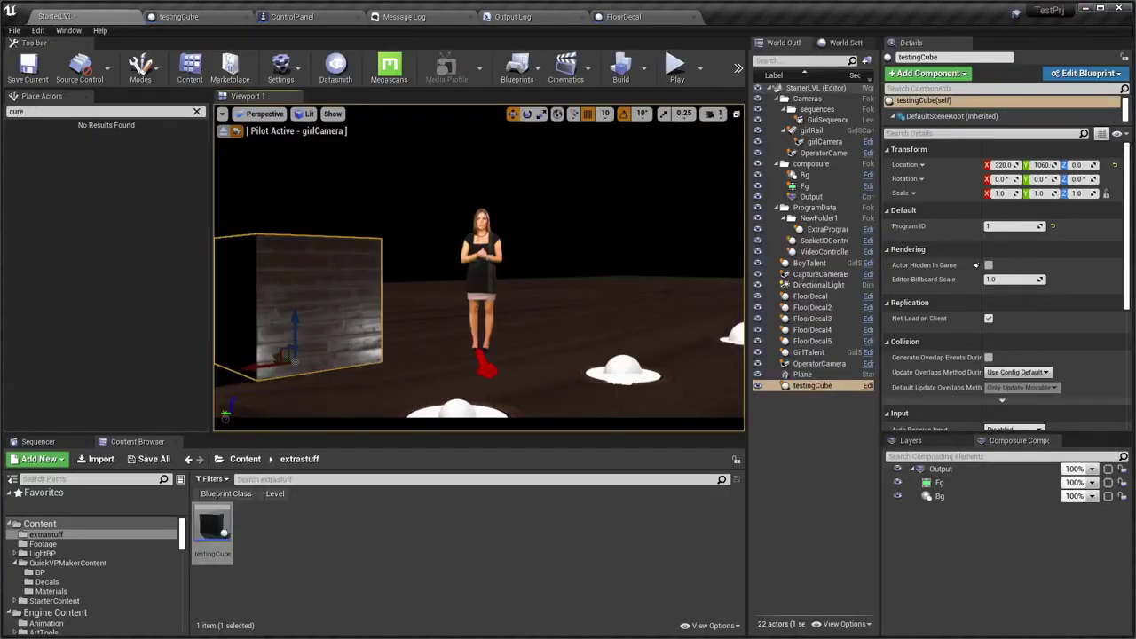
{"action": "right_click", "coordinate": [511, 137]}
{"action": "key", "text": "Escape"}
{"action": "key", "text": "alt+p"}
{"action": "key", "text": "alt+Tab"}
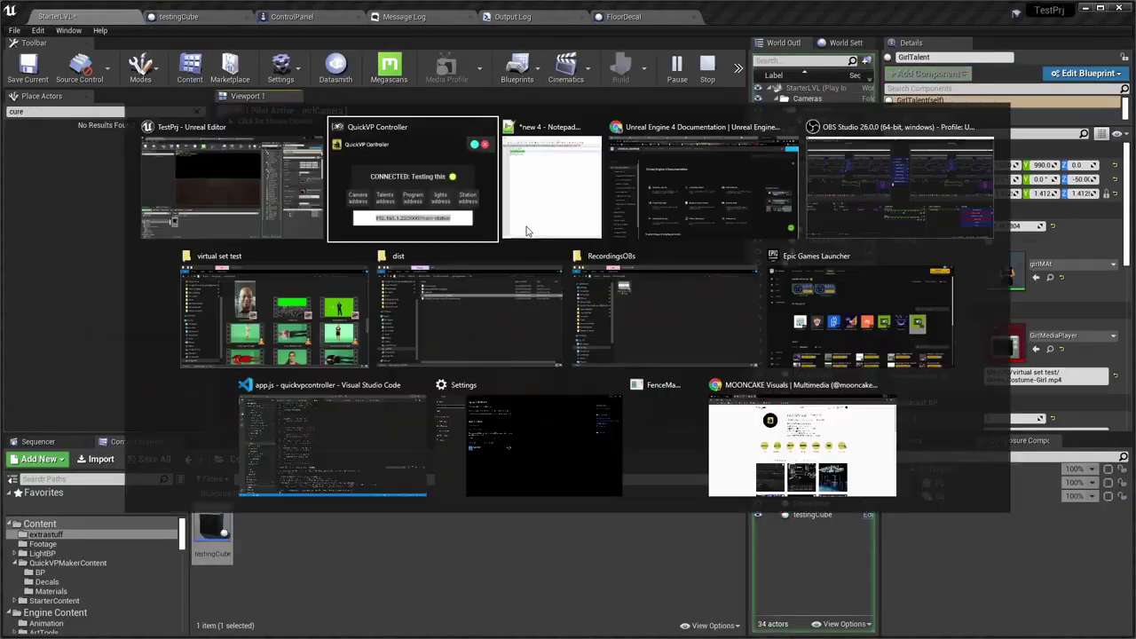
{"action": "left_click", "coordinate": [987, 120]}
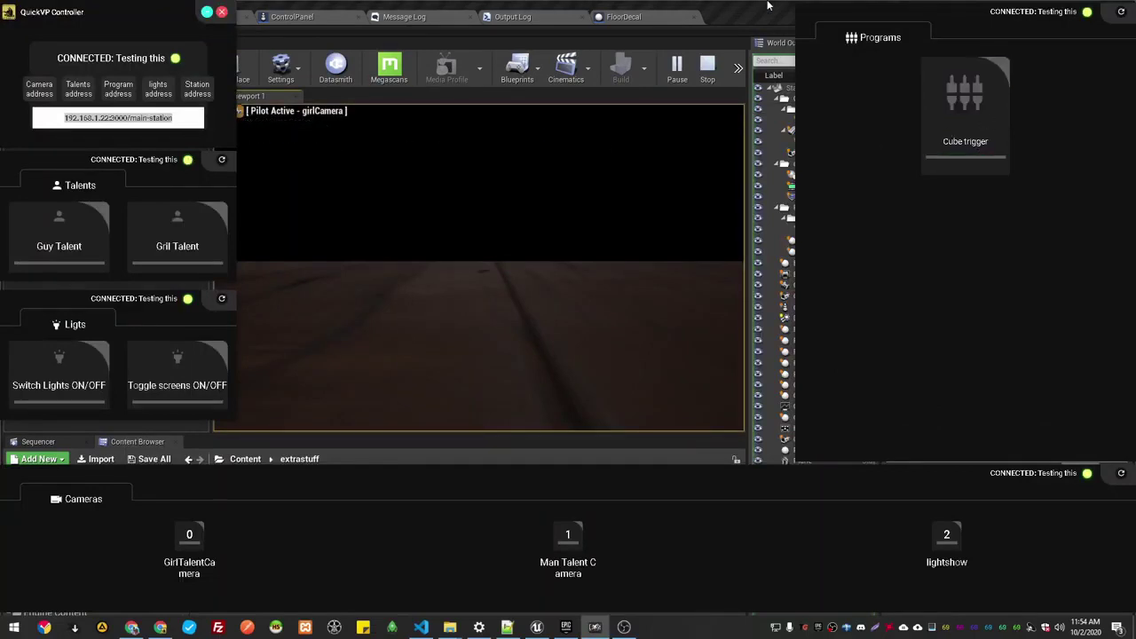
{"action": "left_click", "coordinate": [775, 29]}
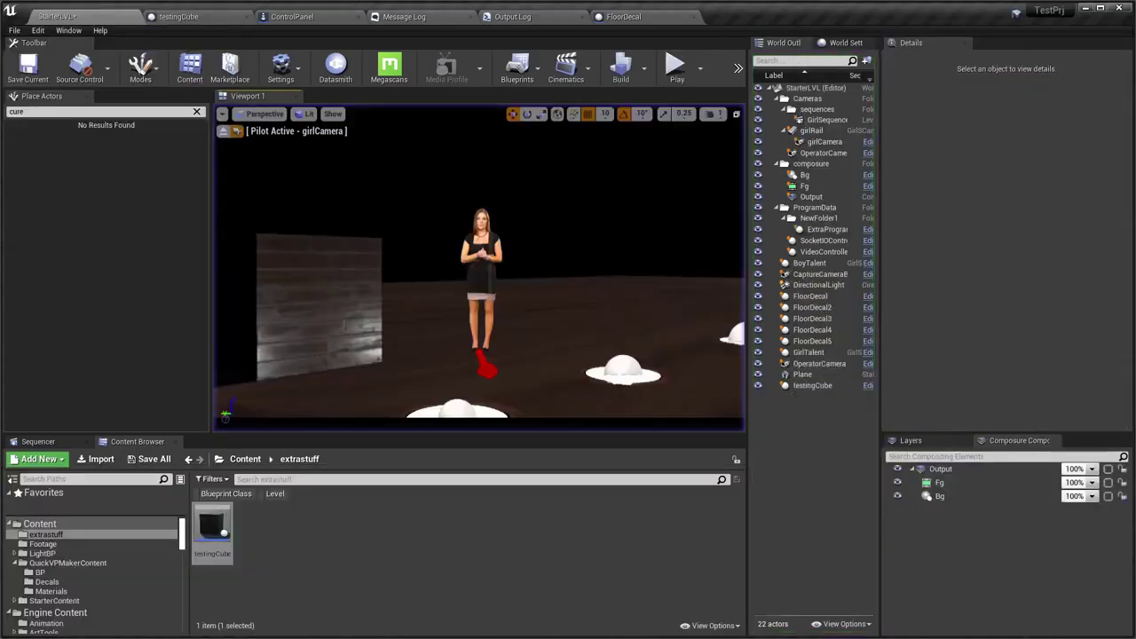
Delete the Print String node from testingCube's Event Graph, recompile with F7, and save everything
{"action": "left_click", "coordinate": [181, 16]}
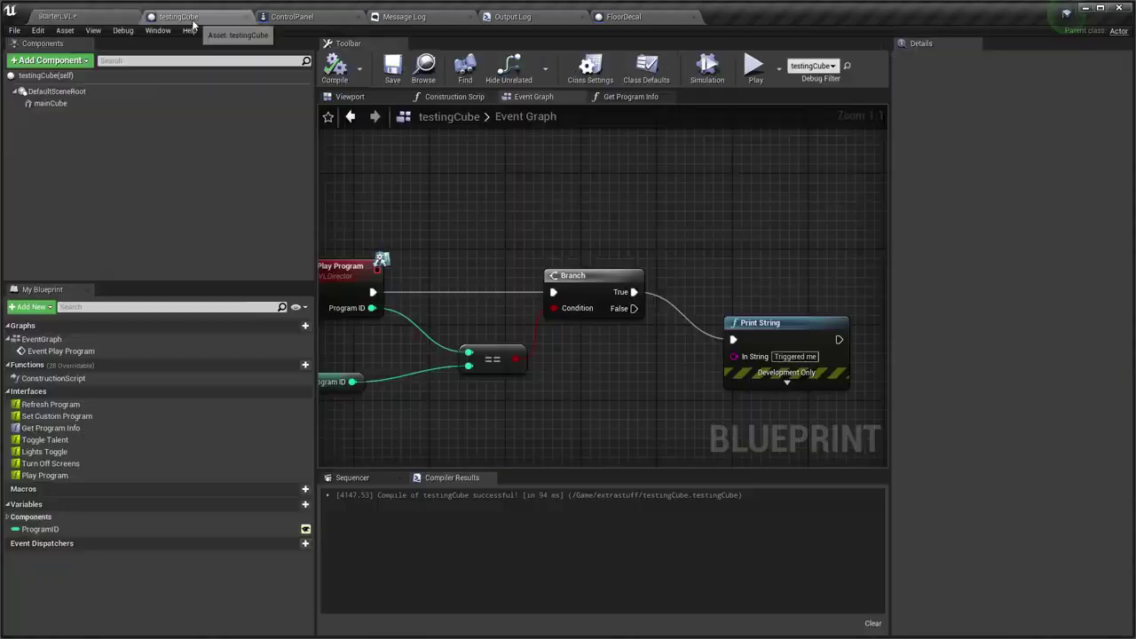
{"action": "left_click", "coordinate": [796, 341]}
{"action": "key", "text": "Delete"}
{"action": "key", "text": "F7"}
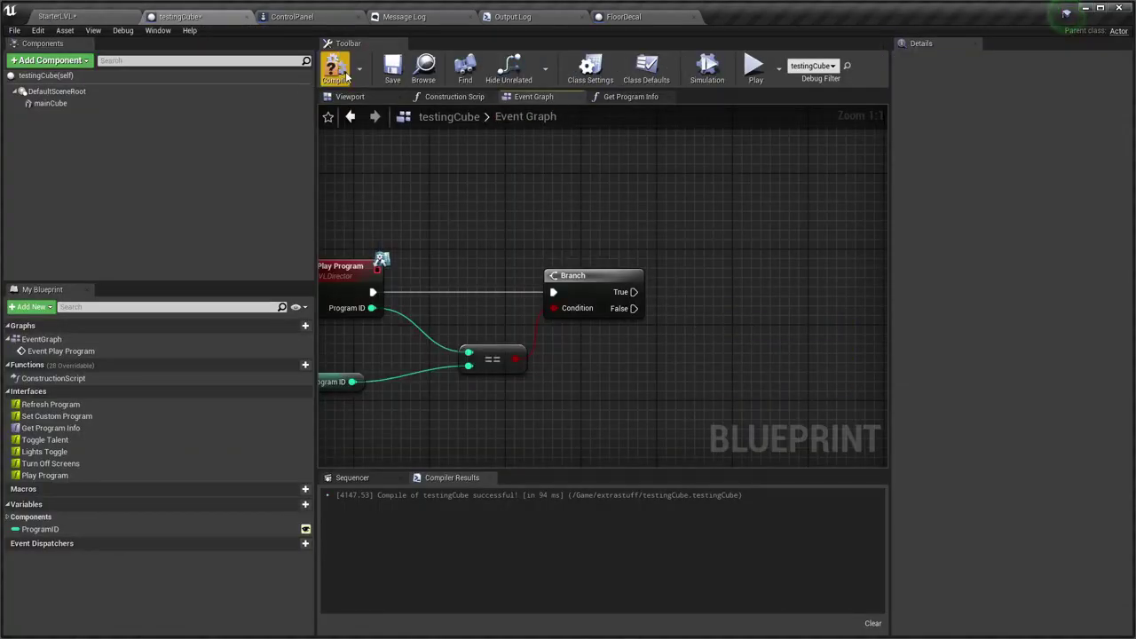
{"action": "key", "text": "ctrl+shift+s"}
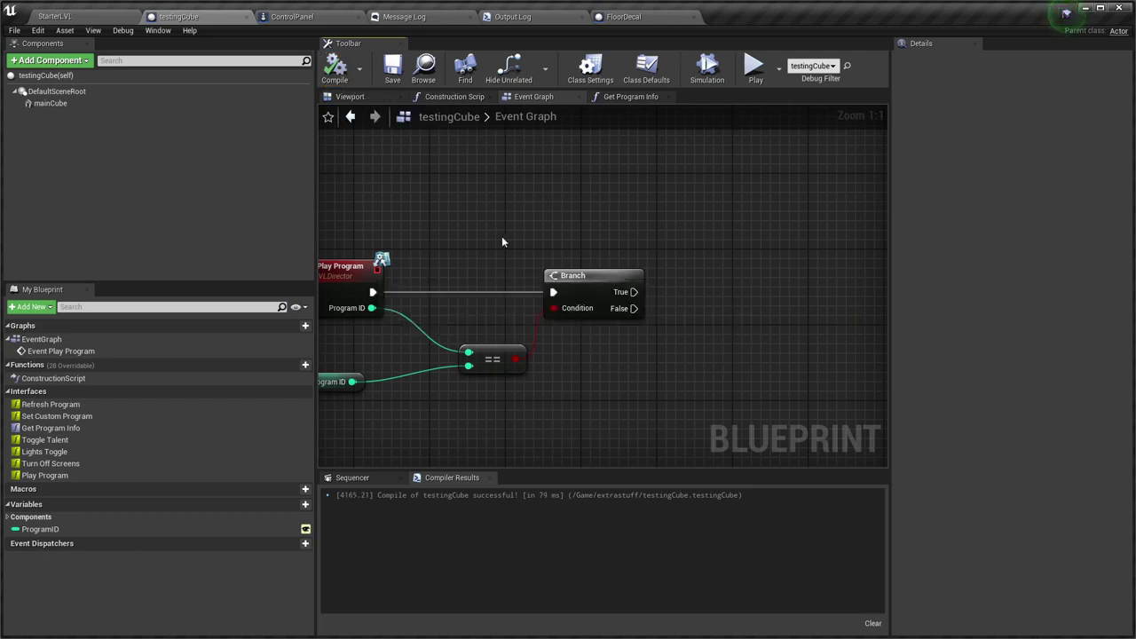
Add an Actor Sequence component, found by searching 'seque', and name it MainSequence
{"action": "right_click_drag", "start_coordinate": [502, 242], "coordinate": [622, 236]}
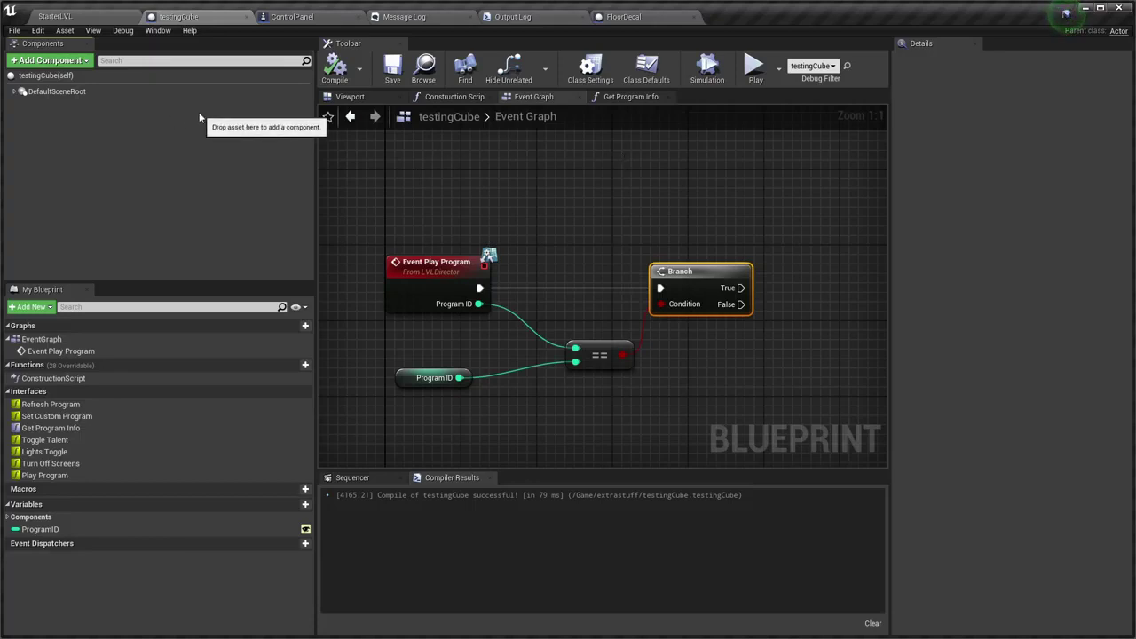
{"action": "left_click", "coordinate": [557, 189]}
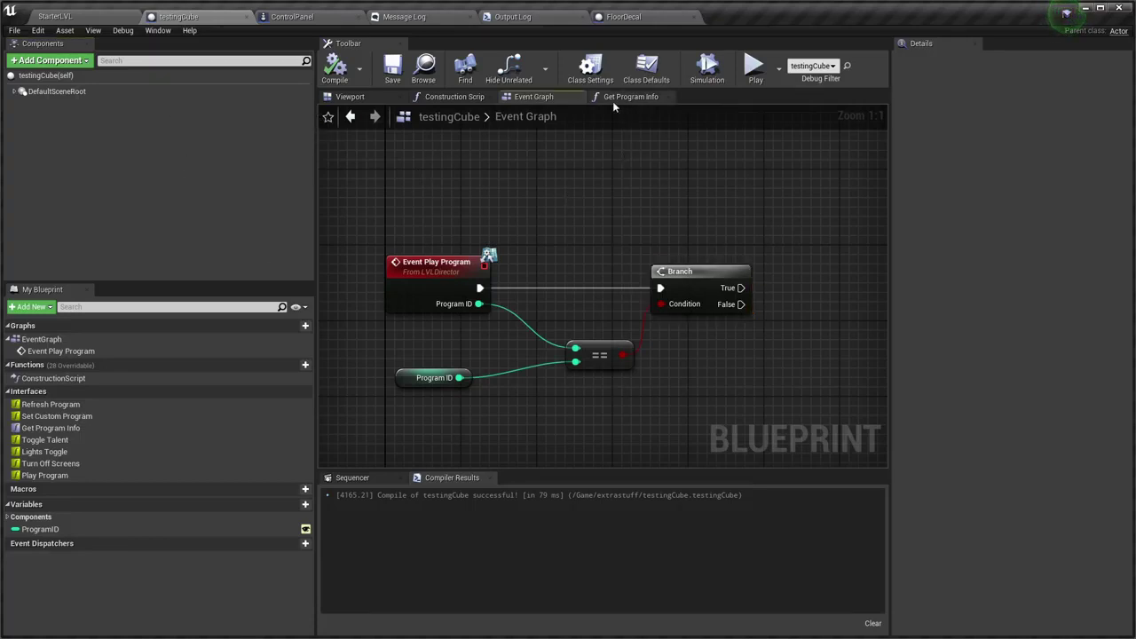
{"action": "left_click", "coordinate": [78, 62]}
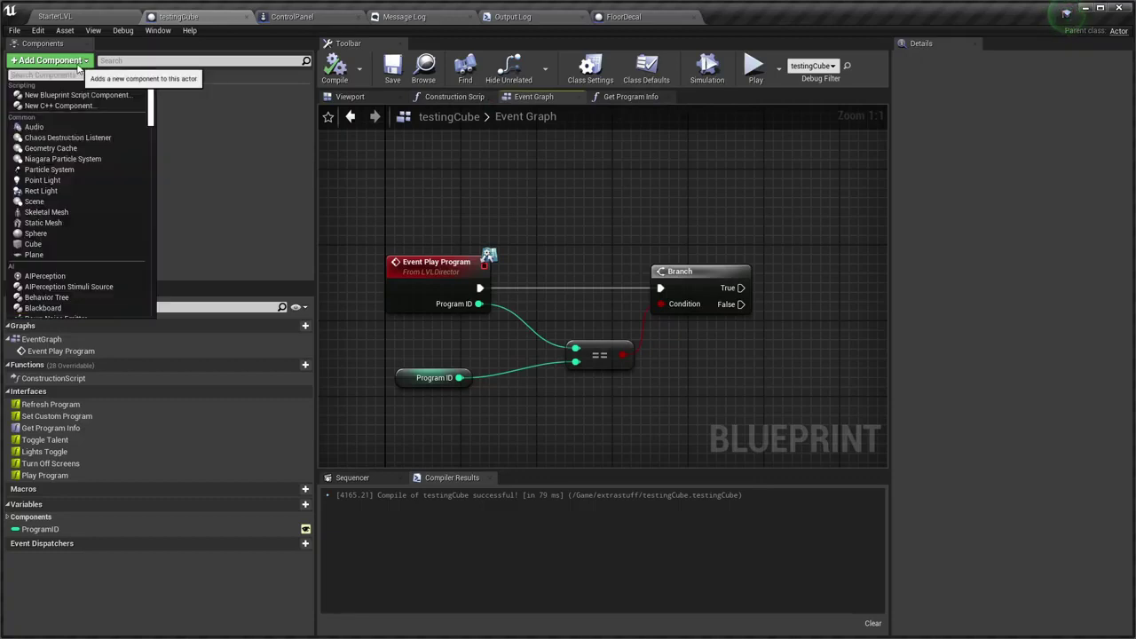
{"action": "type", "text": "seque"}
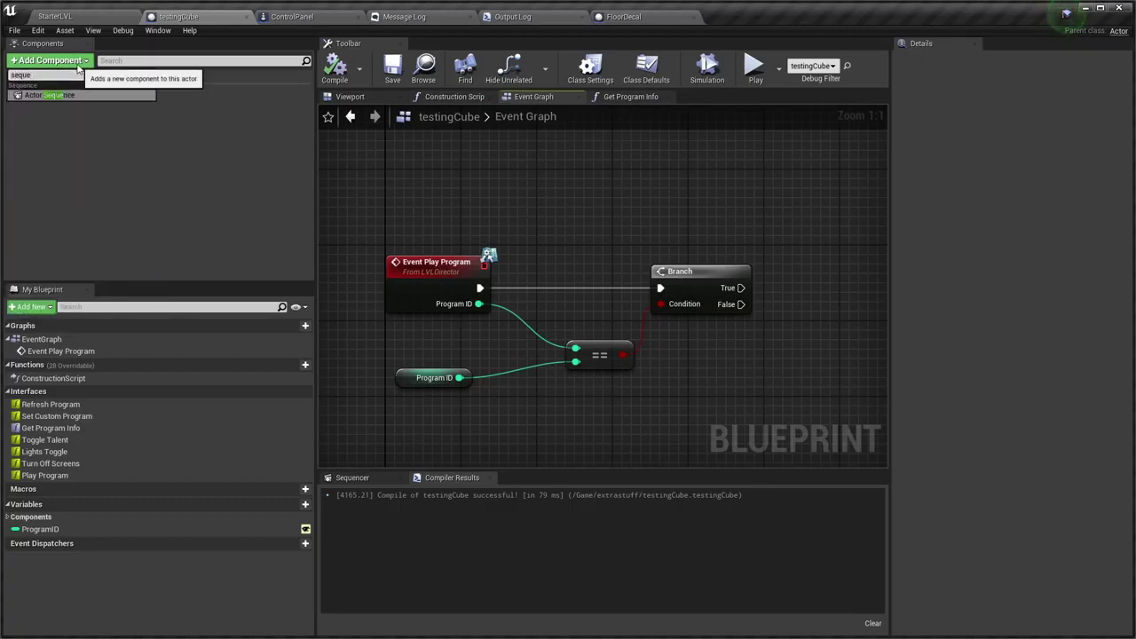
{"action": "key", "text": "Return"}
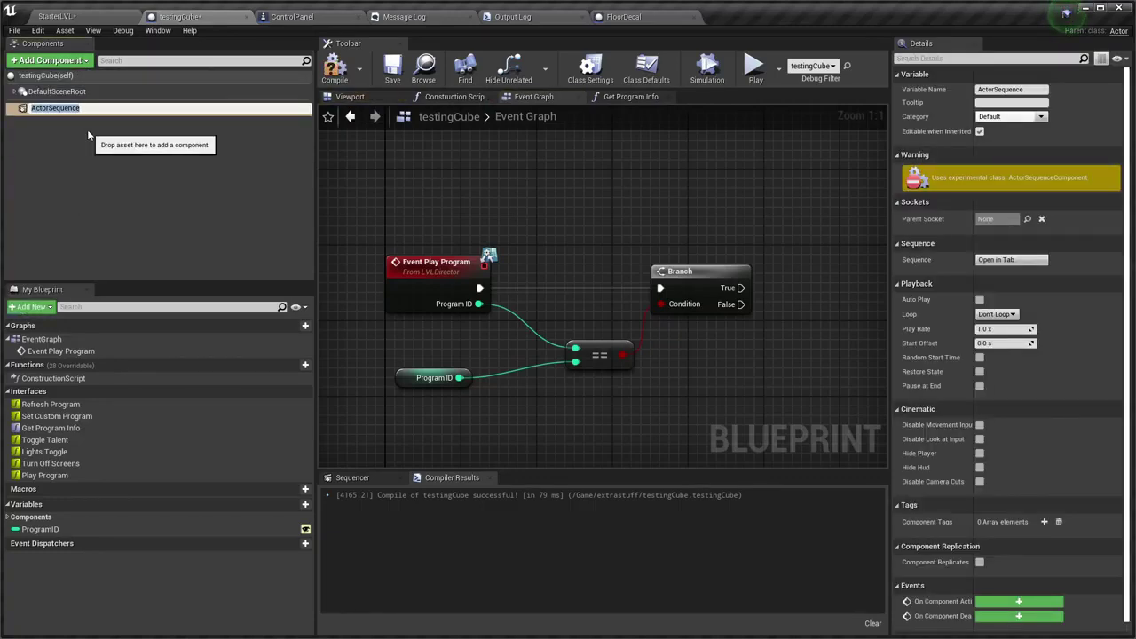
{"action": "type", "text": "MainS"}
{"action": "key", "text": "Return"}
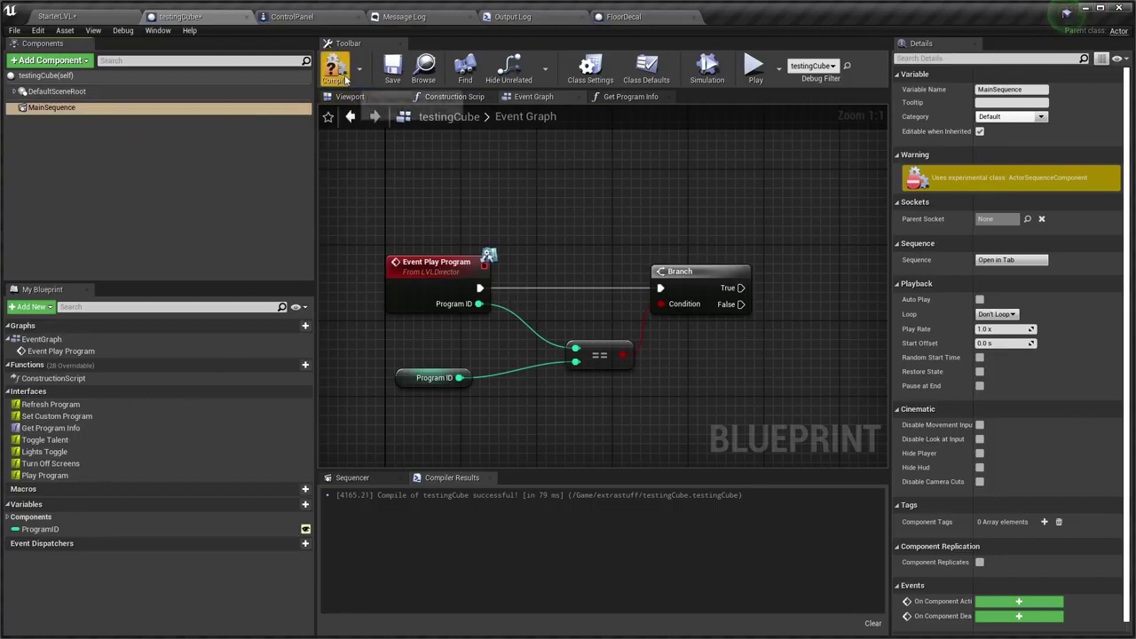
Switch to the Viewport preview and open MainSequence for editing in the Sequencer
{"action": "left_click", "coordinate": [453, 95]}
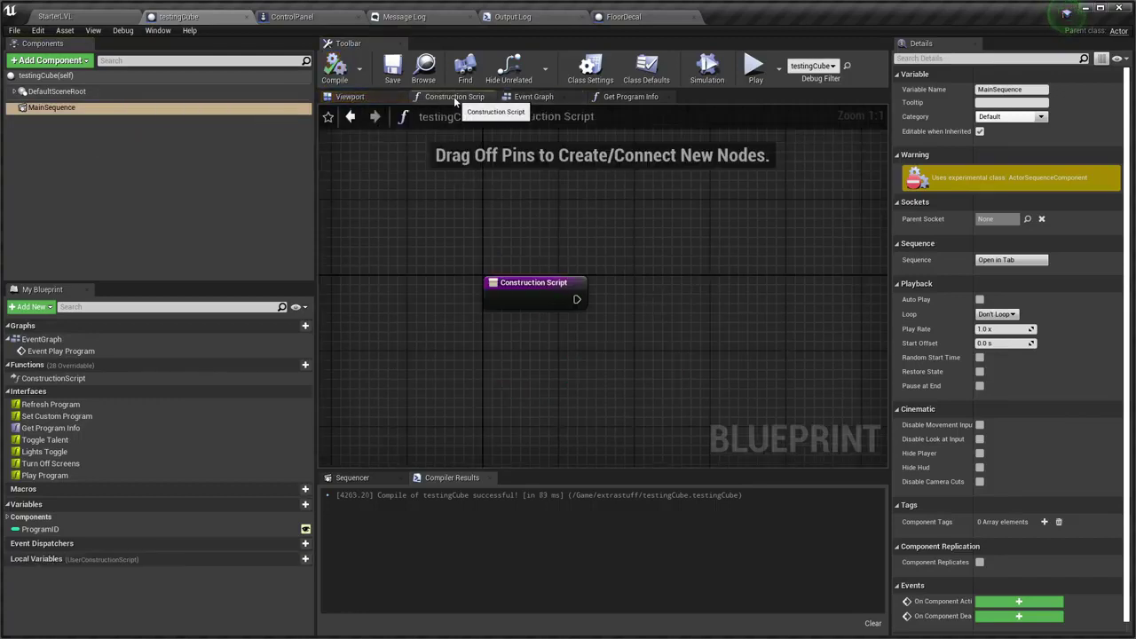
{"action": "left_click", "coordinate": [360, 96]}
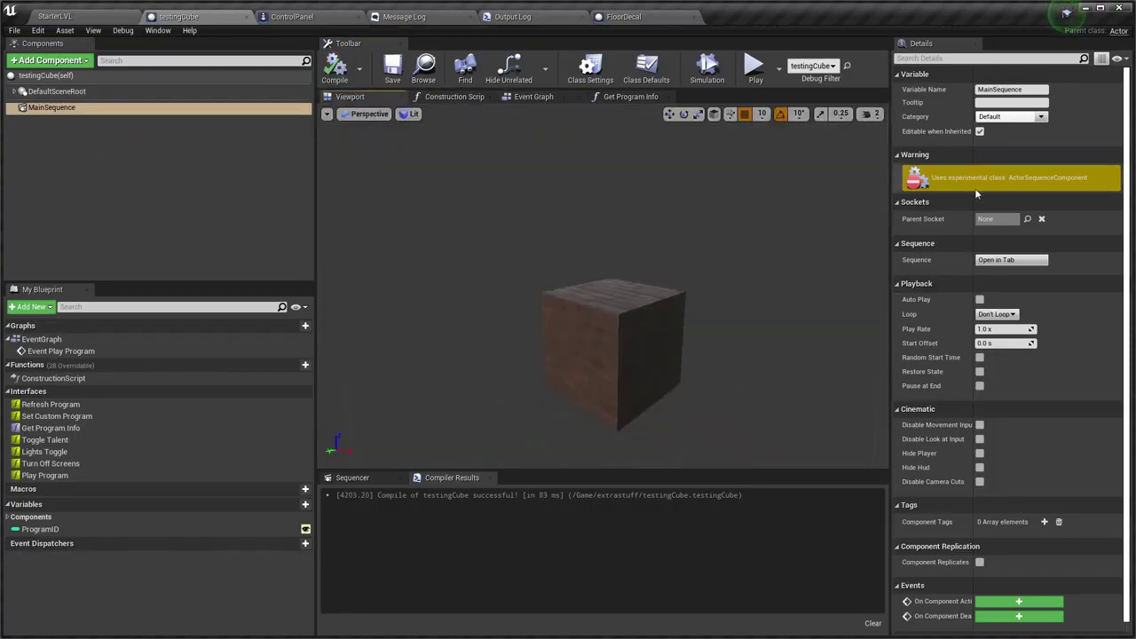
{"action": "mouse_move", "coordinate": [1012, 182]}
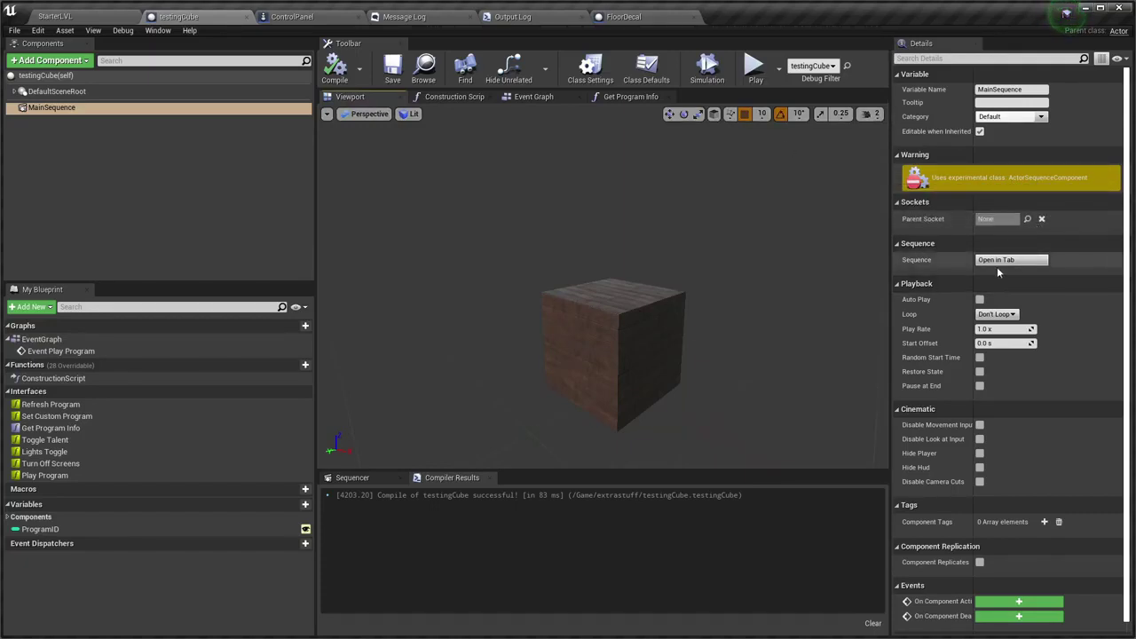
{"action": "left_click", "coordinate": [1010, 261]}
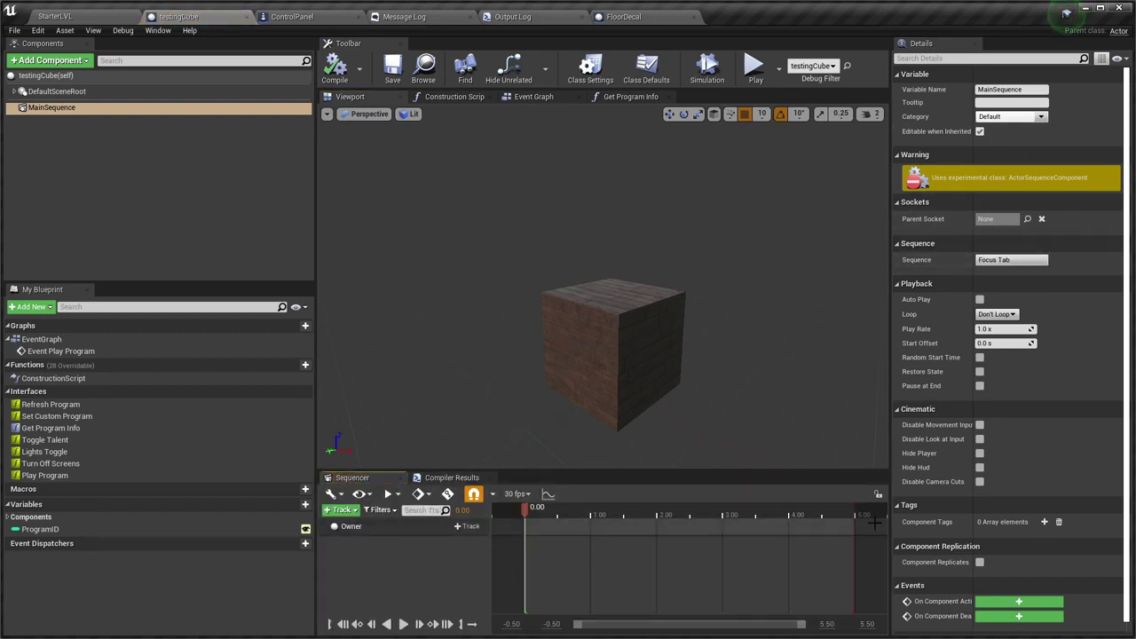
Show the 30 fps timeline as frames, end playback near frame 60, and preview it
{"action": "left_click", "coordinate": [521, 493]}
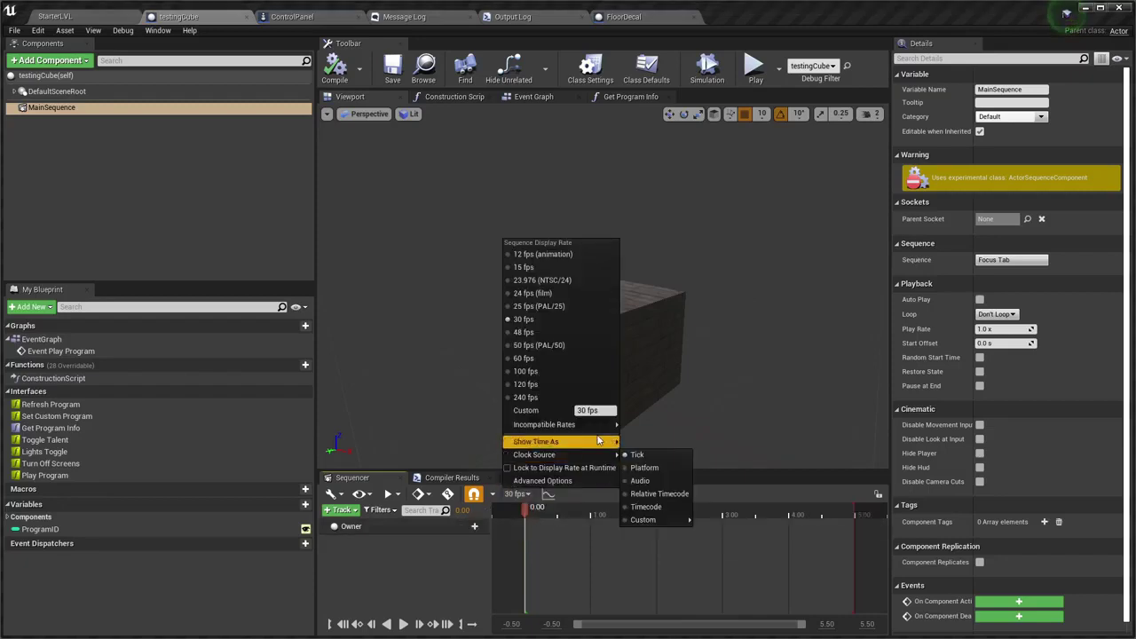
{"action": "mouse_move", "coordinate": [572, 446]}
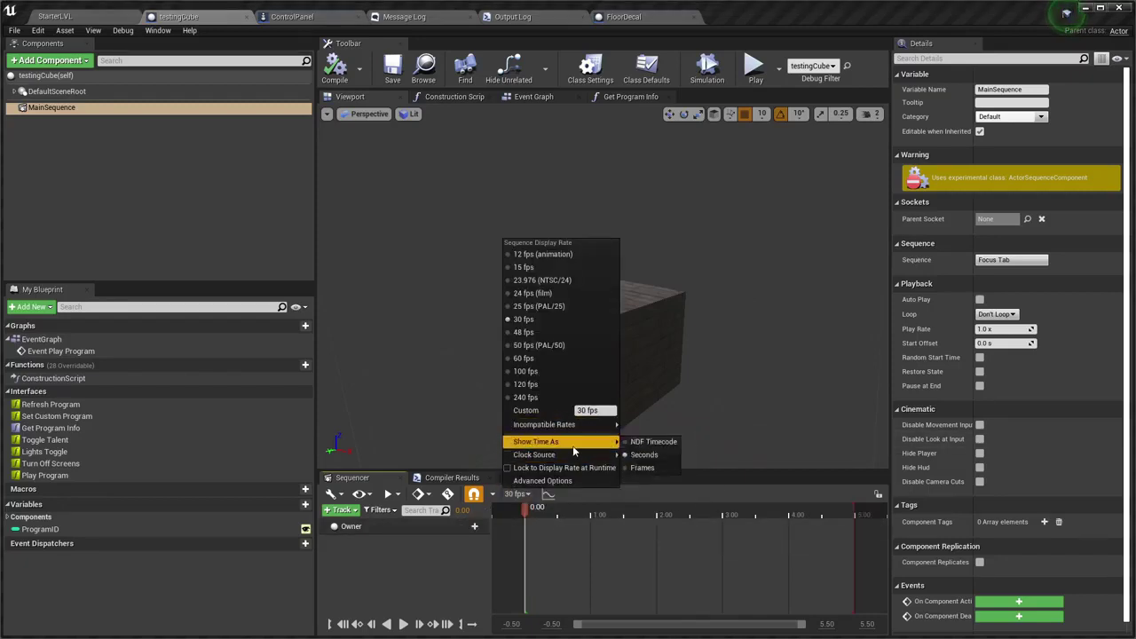
{"action": "left_click", "coordinate": [643, 467]}
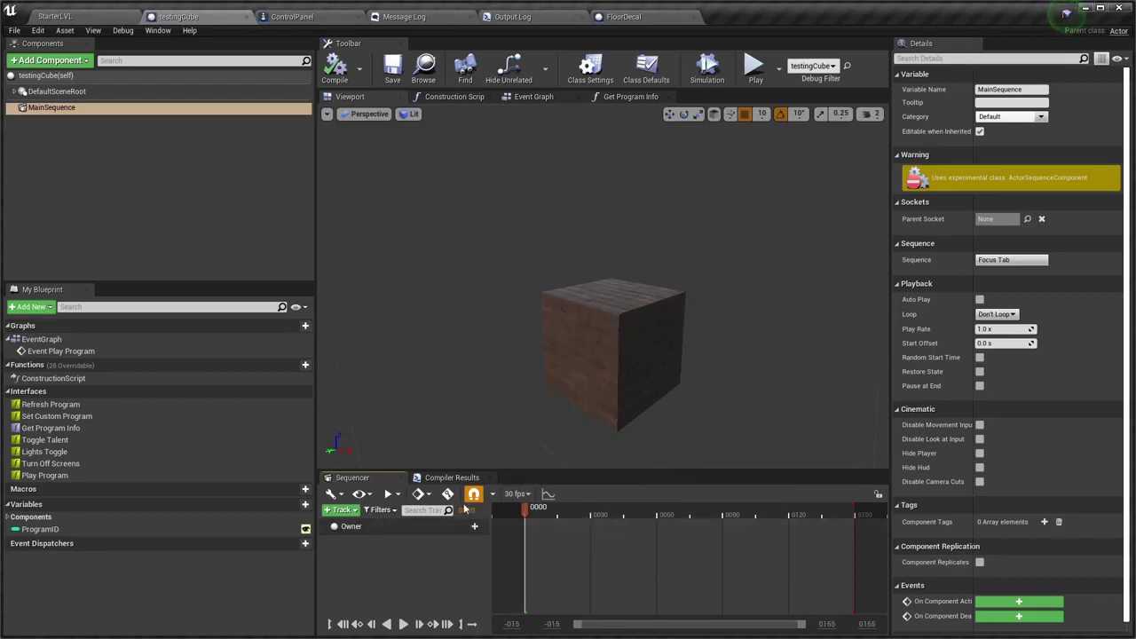
{"action": "left_click_drag", "start_coordinate": [529, 513], "coordinate": [590, 513]}
{"action": "left_click_drag", "start_coordinate": [854, 511], "coordinate": [655, 511]}
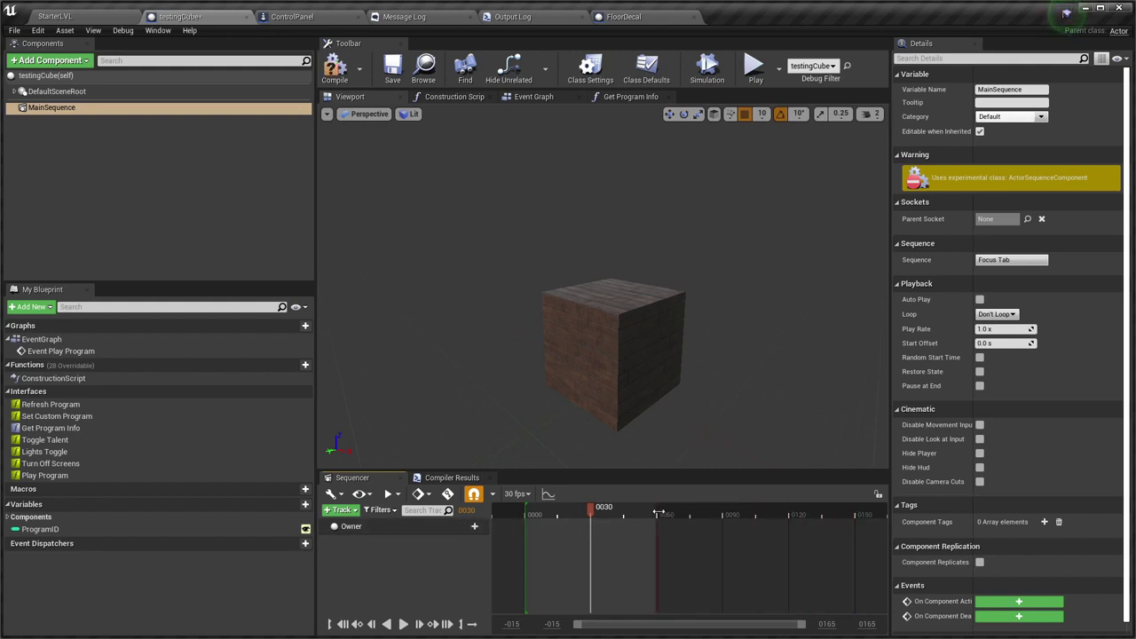
{"action": "key", "text": "space"}
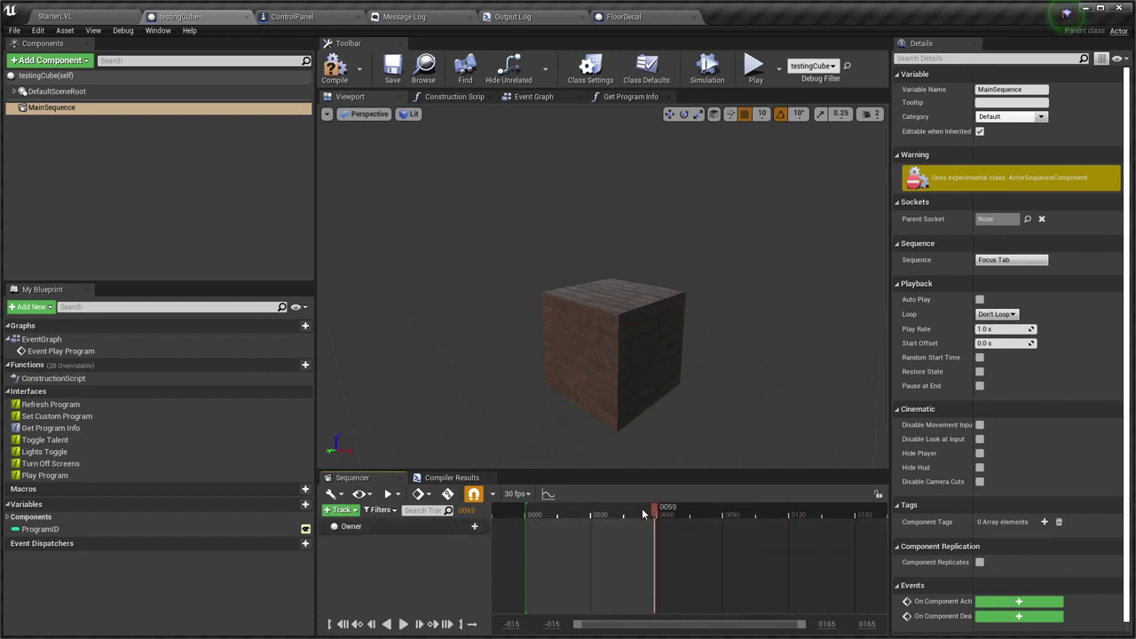
{"action": "left_click_drag", "start_coordinate": [643, 512], "coordinate": [525, 515]}
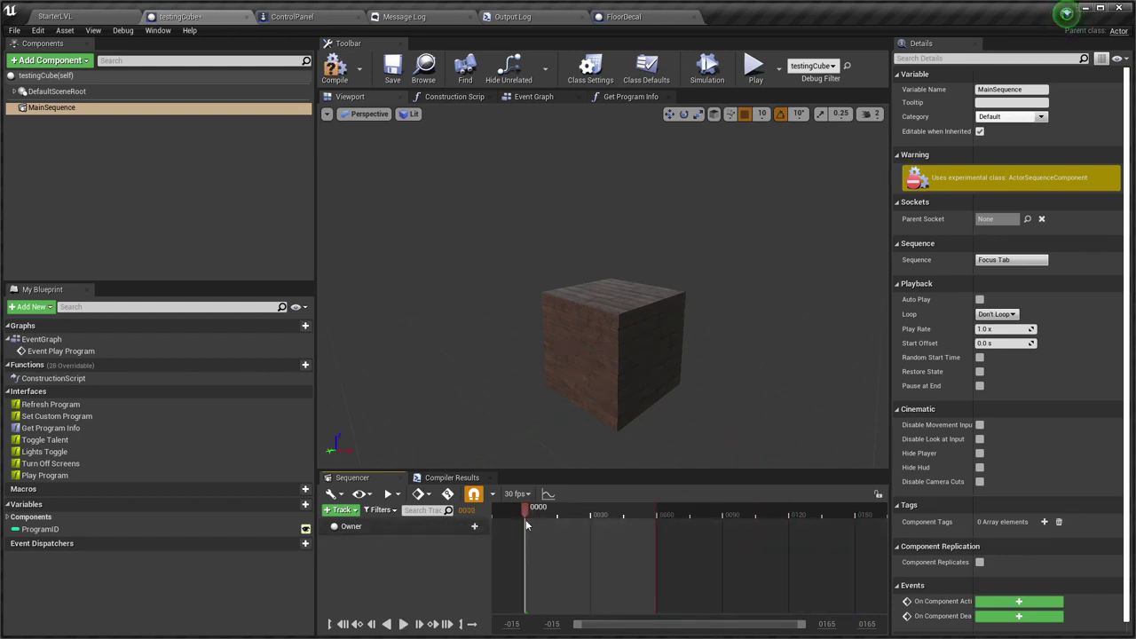
Add the mainCube component to MainSequence with a Transform track and expand it
{"action": "left_click", "coordinate": [339, 509]}
{"action": "mouse_move", "coordinate": [355, 522]}
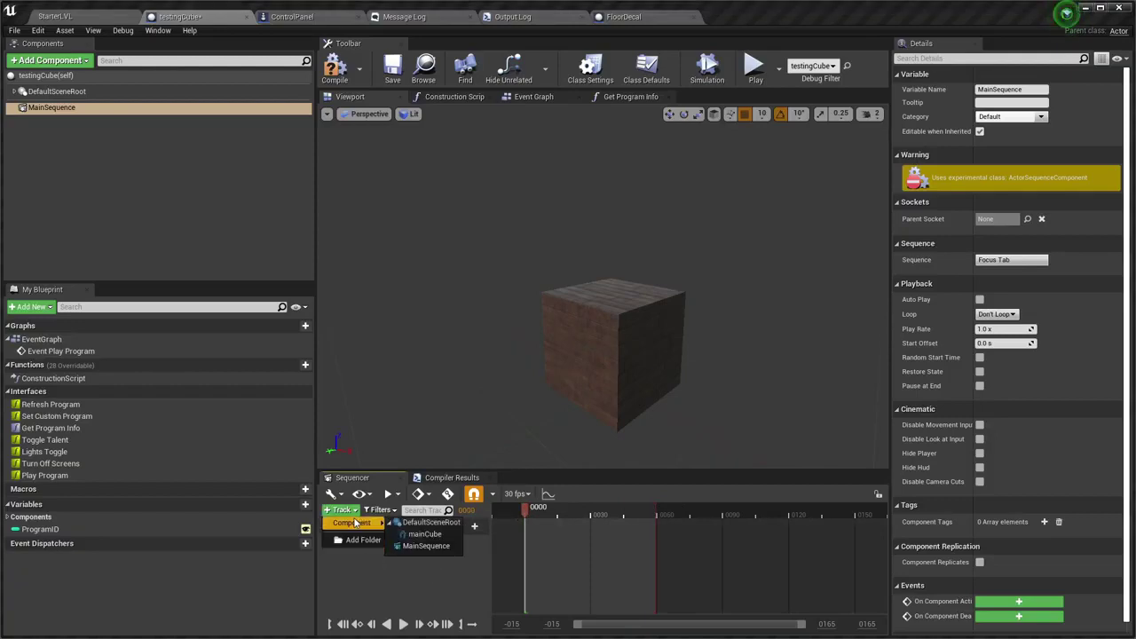
{"action": "left_click", "coordinate": [423, 534]}
{"action": "left_click", "coordinate": [462, 542]}
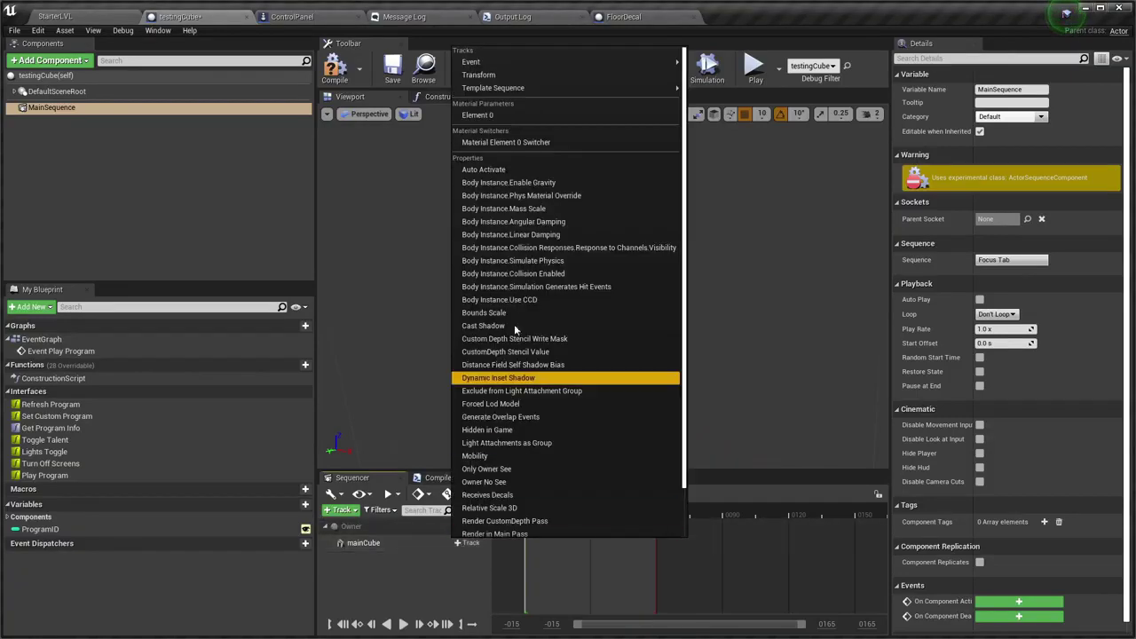
{"action": "left_click", "coordinate": [497, 74]}
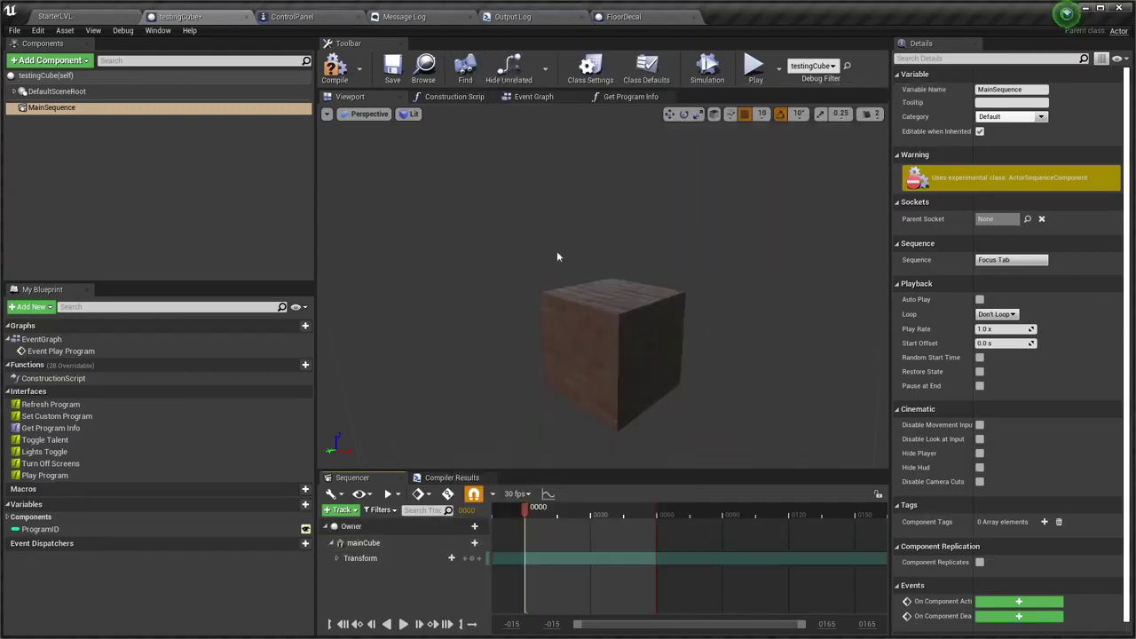
{"action": "left_click", "coordinate": [338, 558]}
{"action": "left_click", "coordinate": [337, 558]}
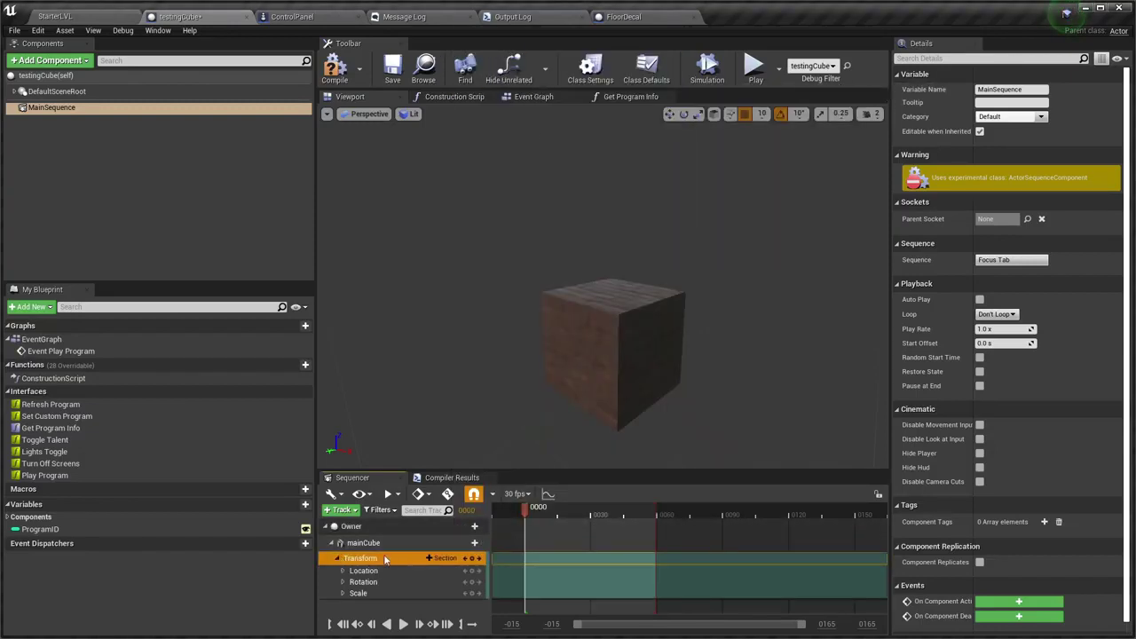
Expand Rotation and Location, trial-drag the height value, then undo so Location Z stays 50.0
{"action": "left_click", "coordinate": [387, 589]}
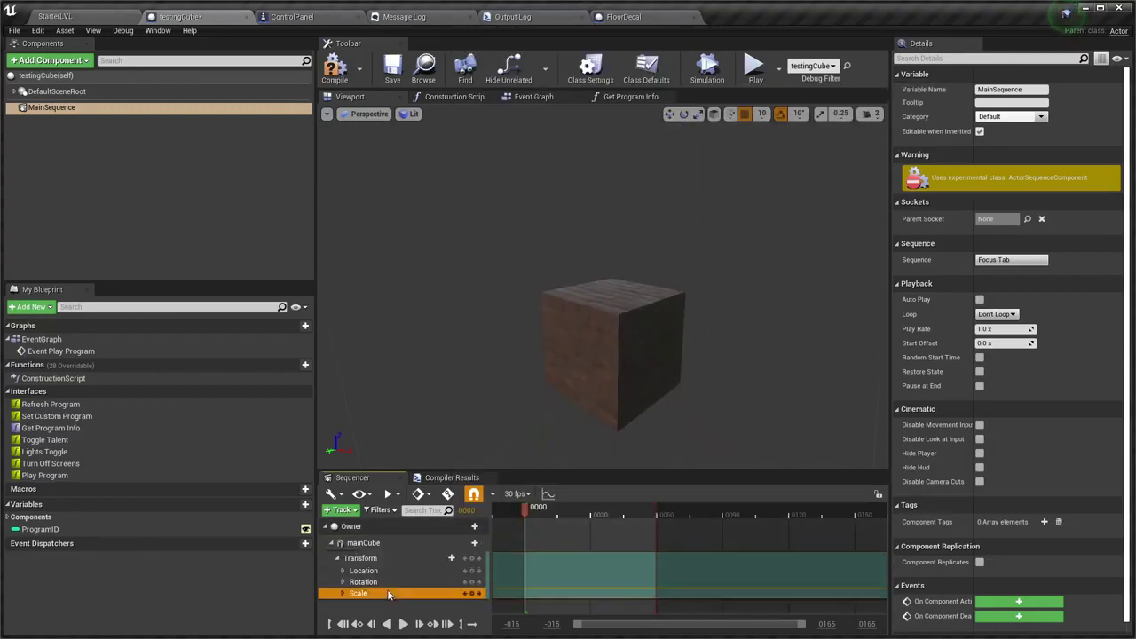
{"action": "left_click", "coordinate": [344, 582]}
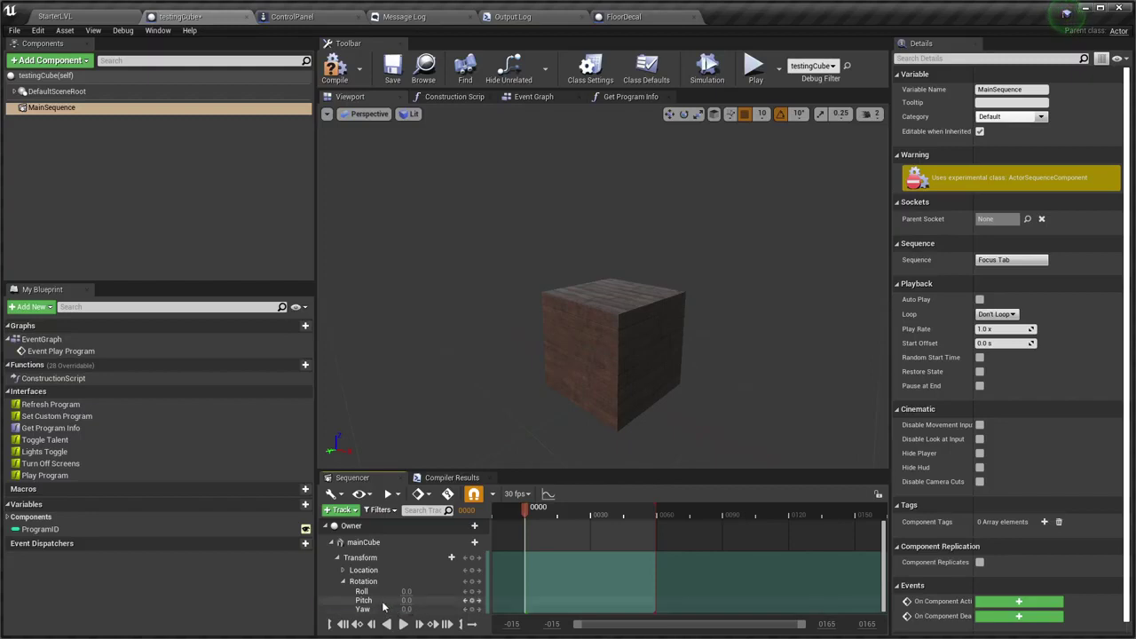
{"action": "left_click", "coordinate": [344, 570]}
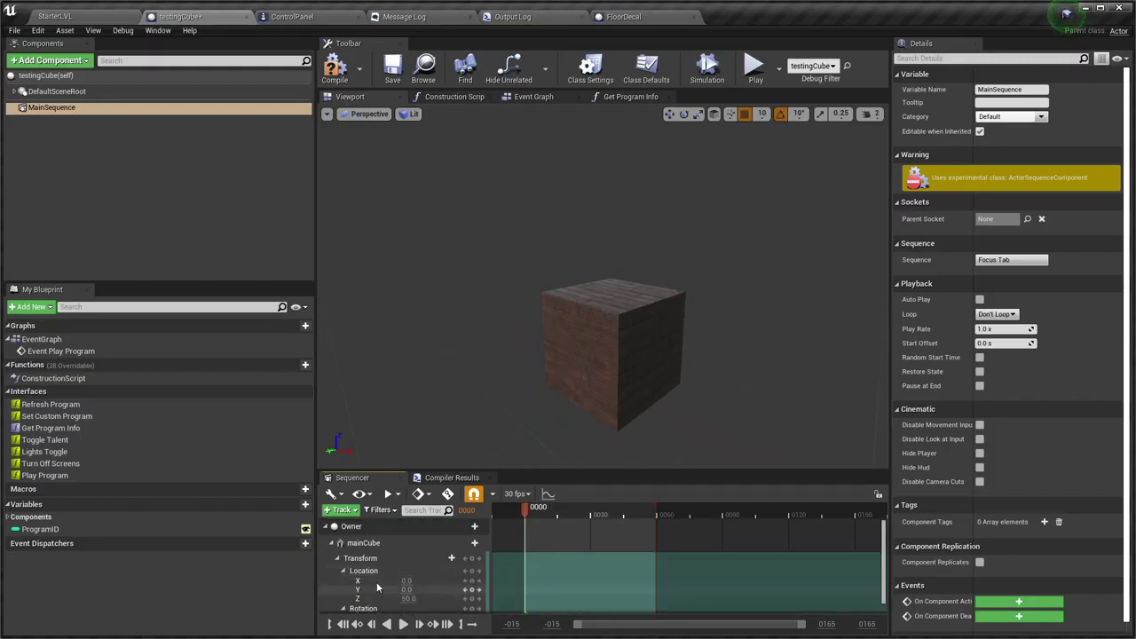
{"action": "left_click", "coordinate": [377, 581]}
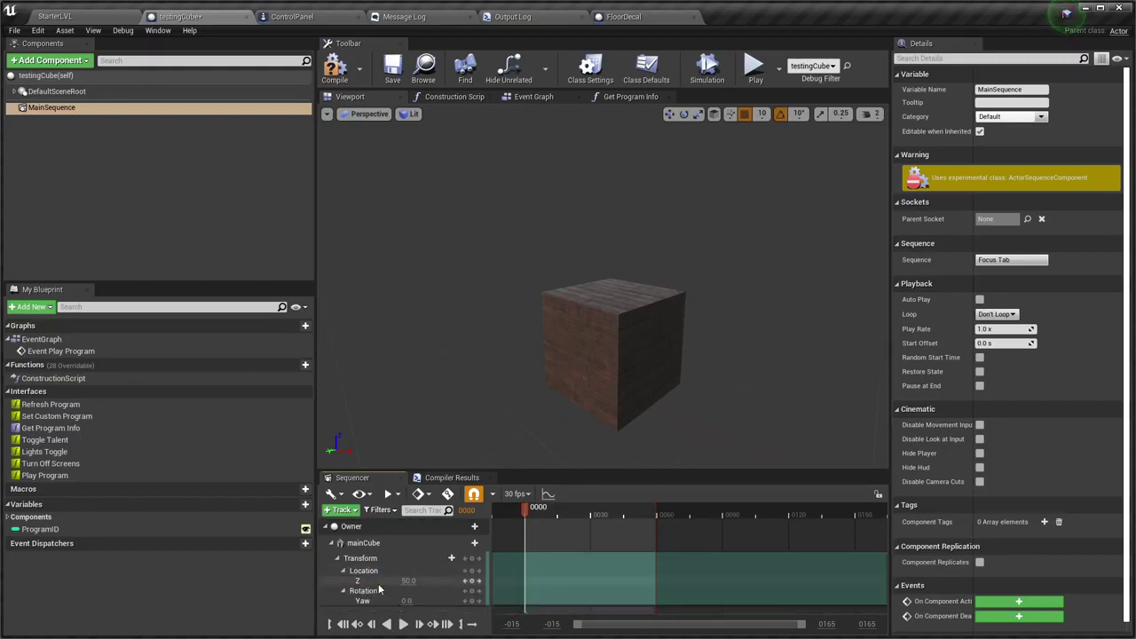
{"action": "mouse_move", "coordinate": [417, 580]}
{"action": "left_mouse_down"}
{"action": "mouse_move", "coordinate": [462, 580]}
{"action": "mouse_move", "coordinate": [412, 580]}
{"action": "left_mouse_up"}
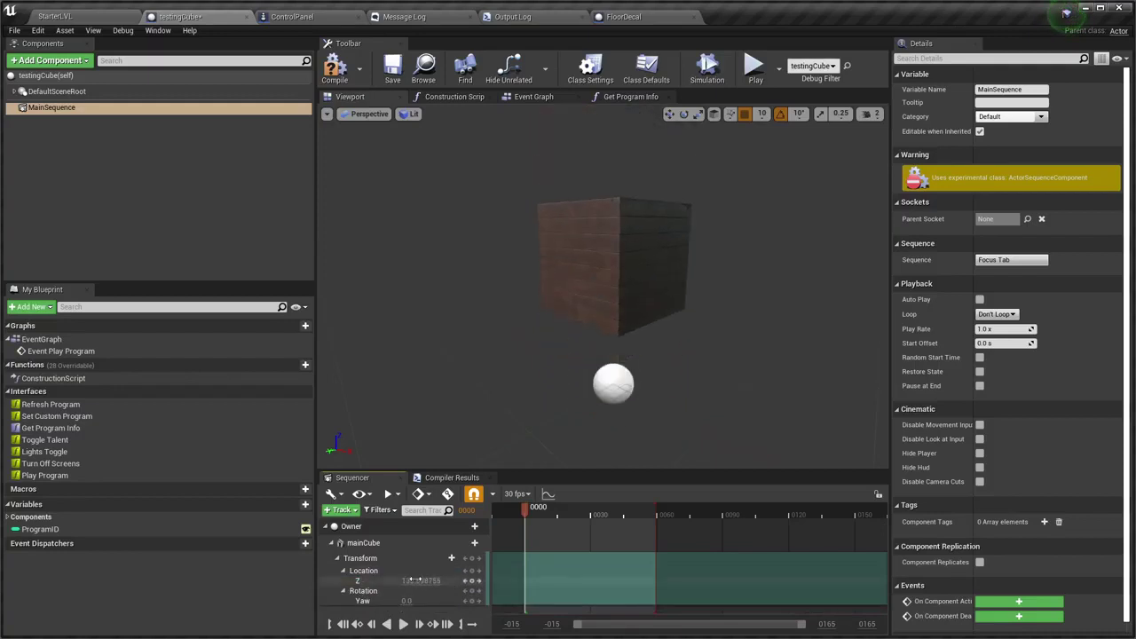
{"action": "key", "text": "ctrl+z"}
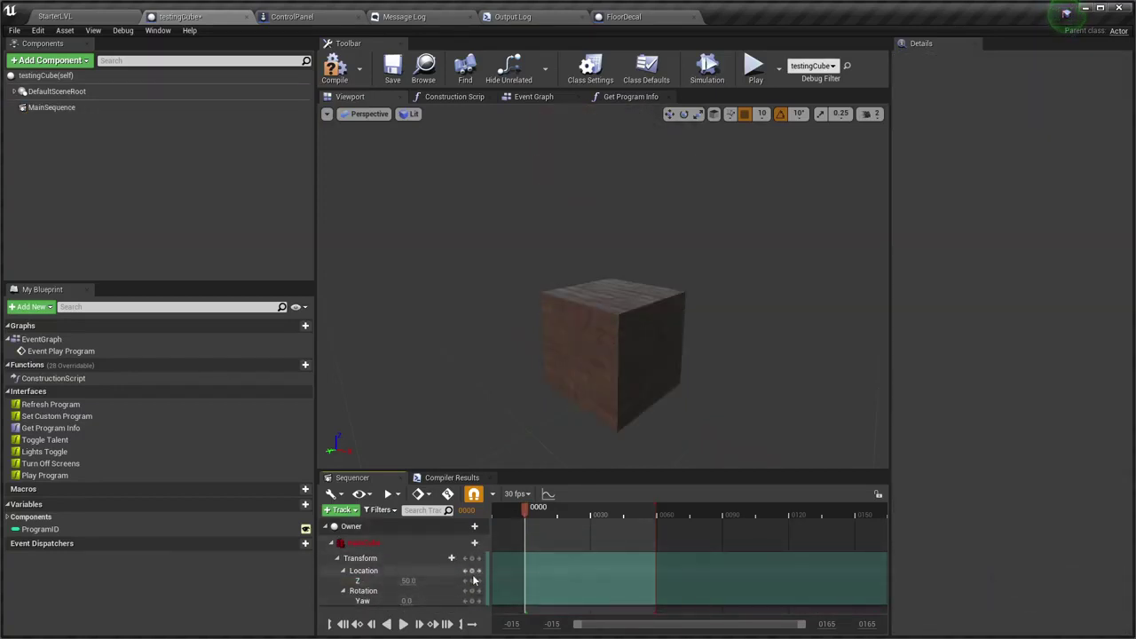
Key the cube's Location Z and Yaw at frames 0 and 20, with the start Z at -127.65
{"action": "left_click", "coordinate": [471, 581]}
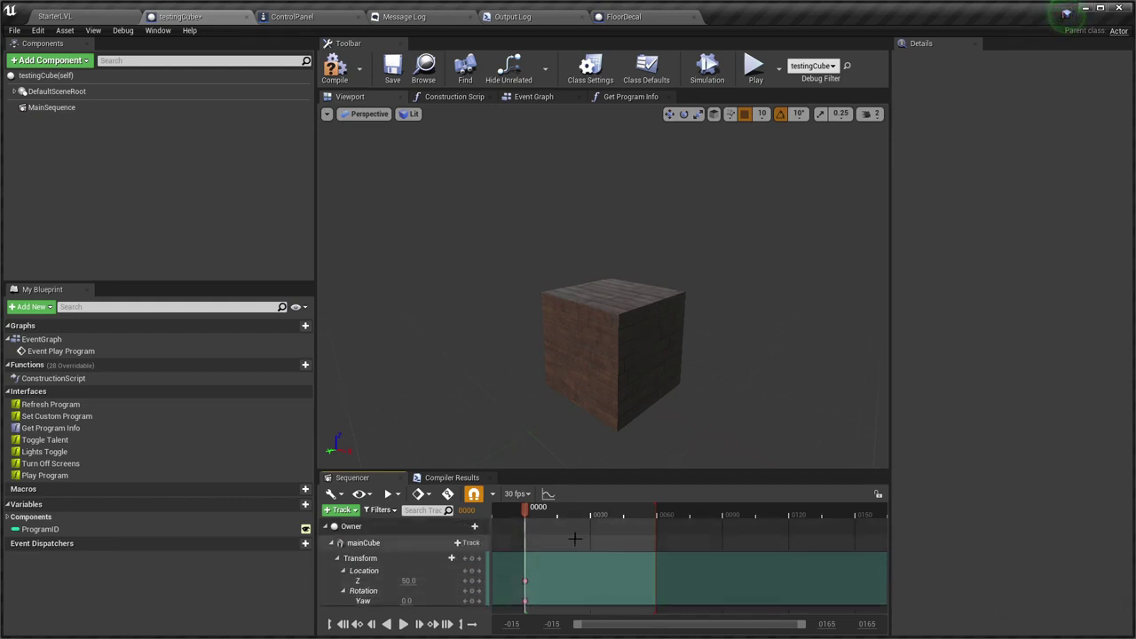
{"action": "left_click_drag", "start_coordinate": [526, 510], "coordinate": [562, 516]}
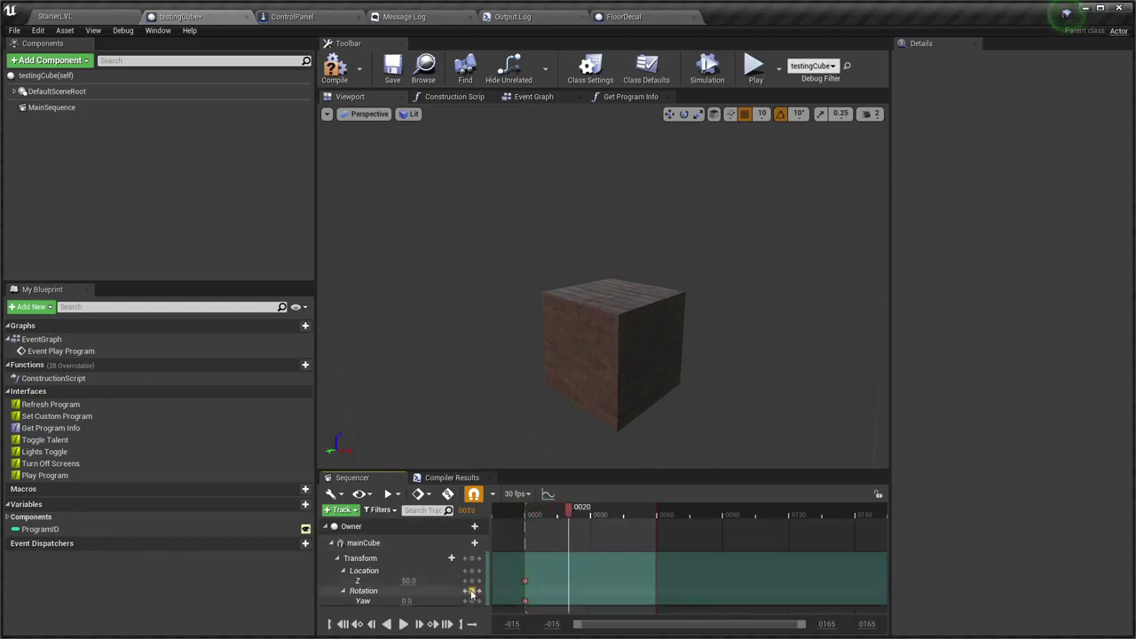
{"action": "left_click", "coordinate": [472, 580]}
{"action": "left_click", "coordinate": [471, 601]}
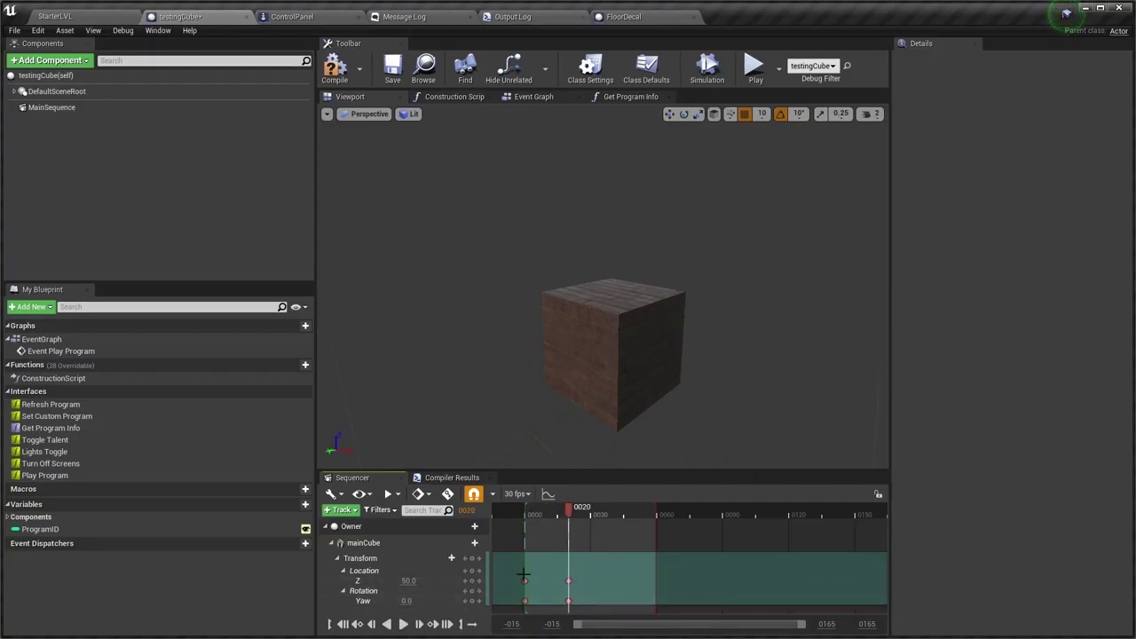
{"action": "left_click_drag", "start_coordinate": [561, 515], "coordinate": [526, 513]}
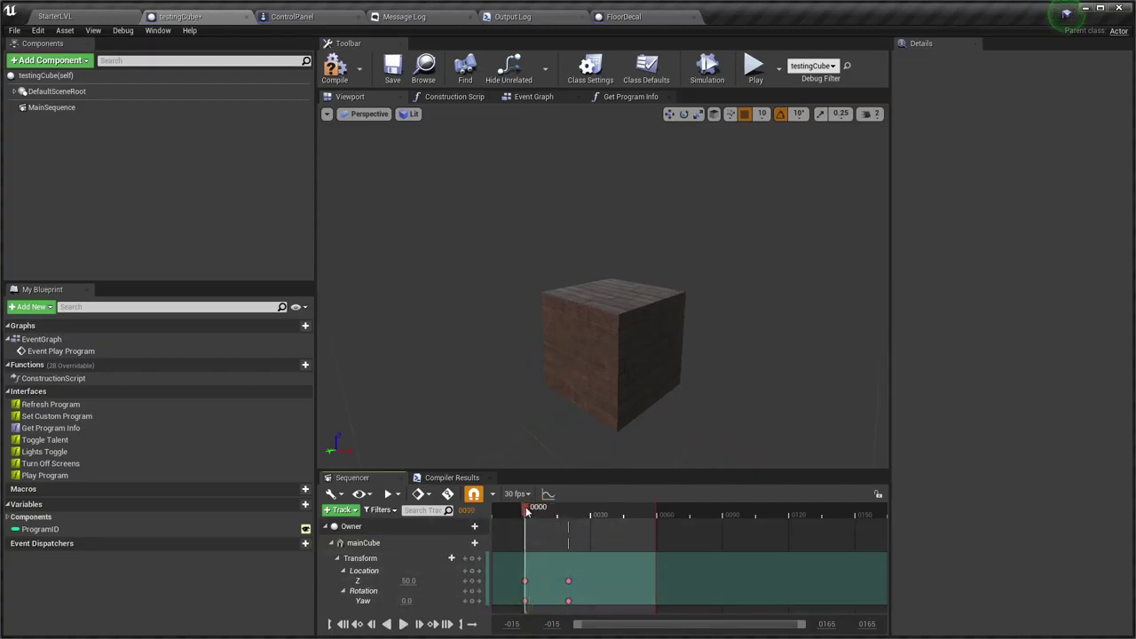
{"action": "mouse_move", "coordinate": [408, 580]}
{"action": "left_mouse_down"}
{"action": "mouse_move", "coordinate": [381, 581]}
{"action": "mouse_move", "coordinate": [435, 580]}
{"action": "left_mouse_up"}
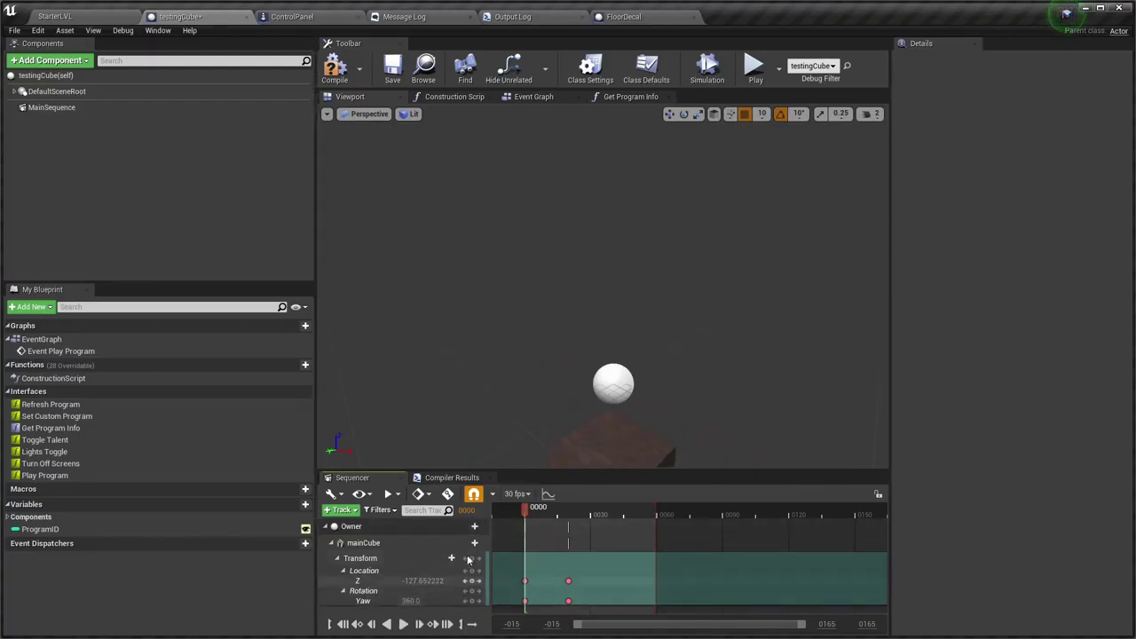
Scrub and play the sequence to preview the cube rising and spinning
{"action": "left_click_drag", "start_coordinate": [525, 514], "coordinate": [600, 514]}
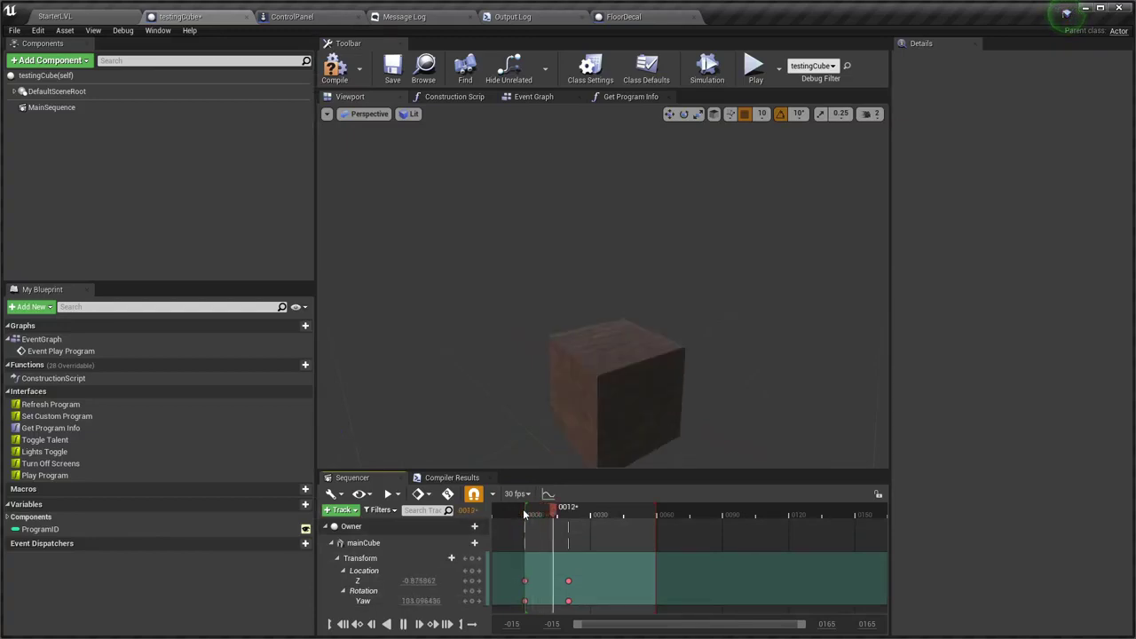
{"action": "left_click_drag", "start_coordinate": [569, 510], "coordinate": [528, 510]}
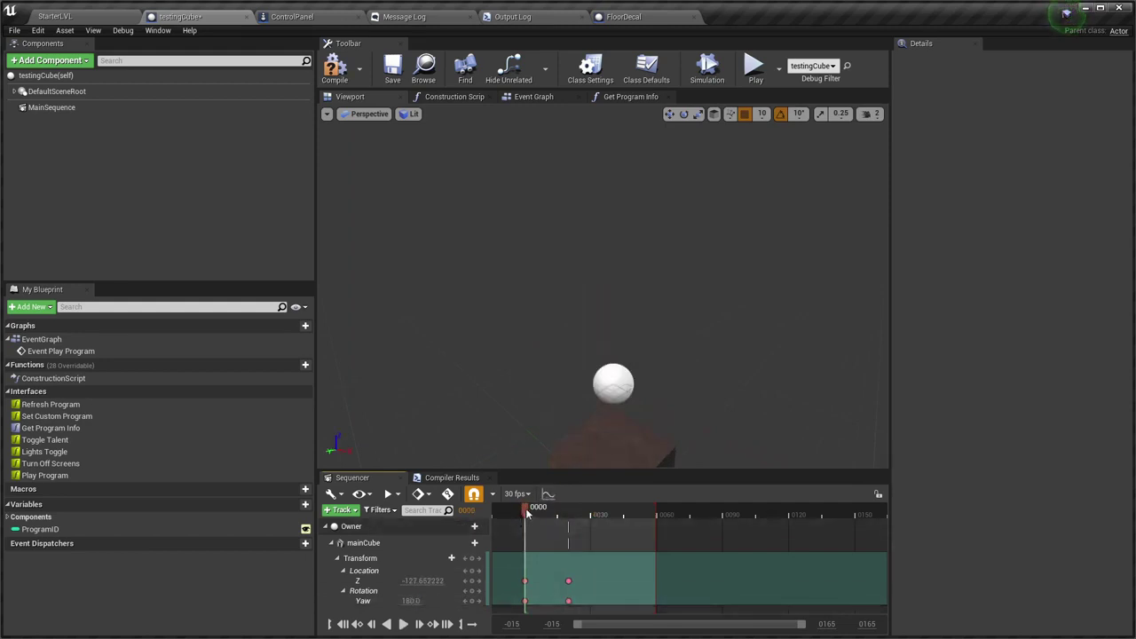
{"action": "key", "text": "space"}
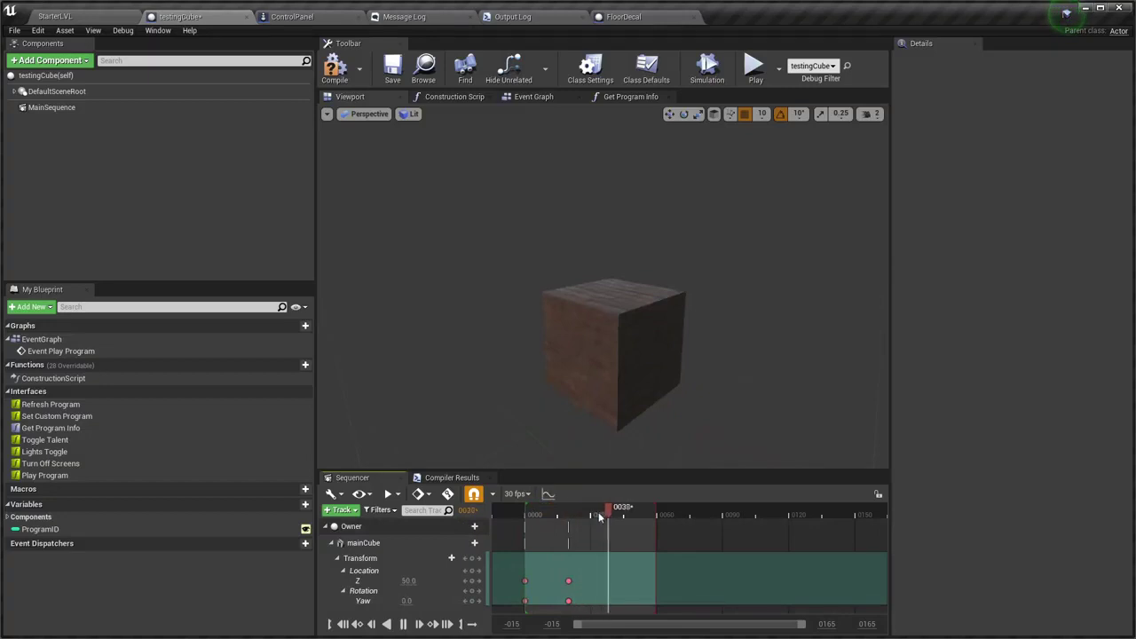
{"action": "mouse_move", "coordinate": [592, 509]}
{"action": "left_mouse_down"}
{"action": "mouse_move", "coordinate": [503, 523]}
{"action": "mouse_move", "coordinate": [569, 541]}
{"action": "mouse_move", "coordinate": [499, 532]}
{"action": "left_mouse_up"}
{"action": "key", "text": "space"}
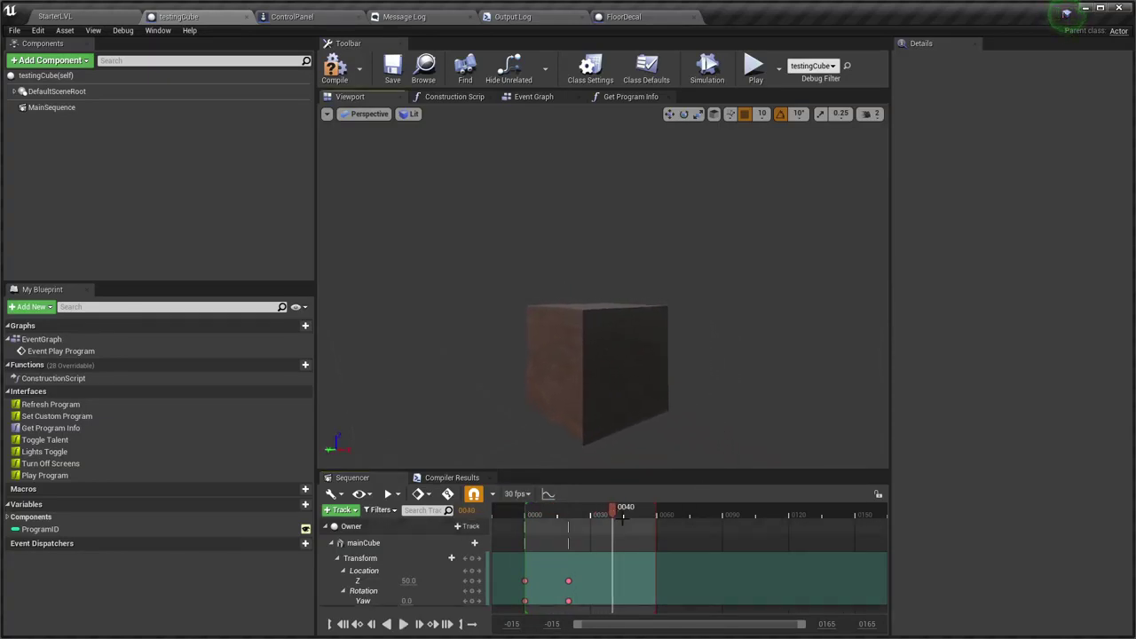
{"action": "left_click_drag", "start_coordinate": [590, 510], "coordinate": [532, 511]}
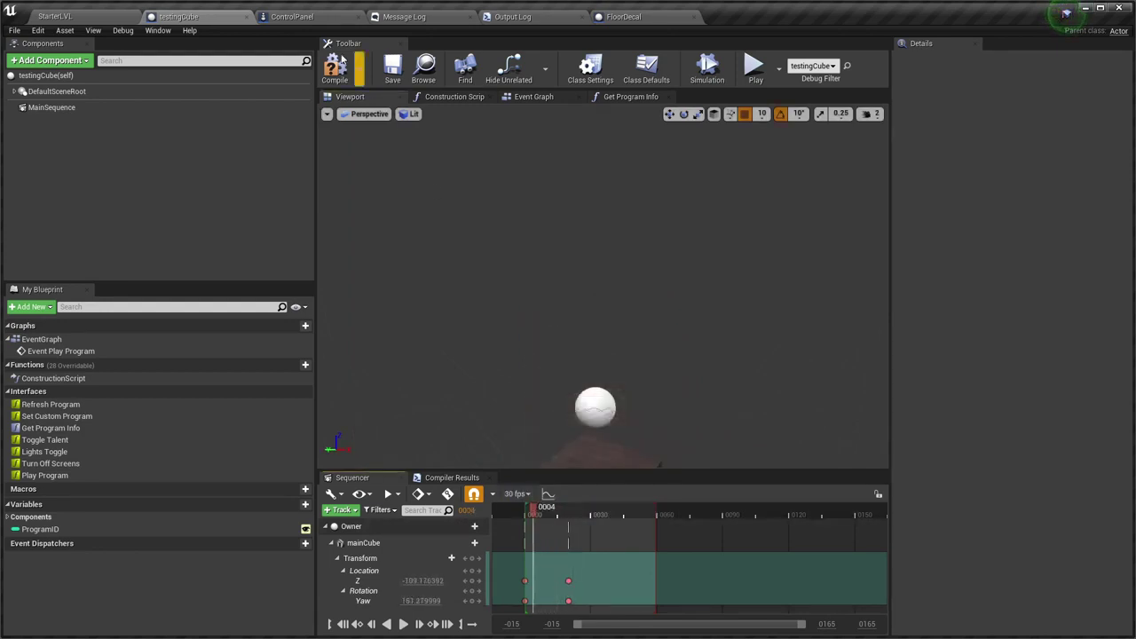
Compile the testingCube blueprint, replay the animation, and close the Sequencer panel
{"action": "left_click", "coordinate": [348, 73]}
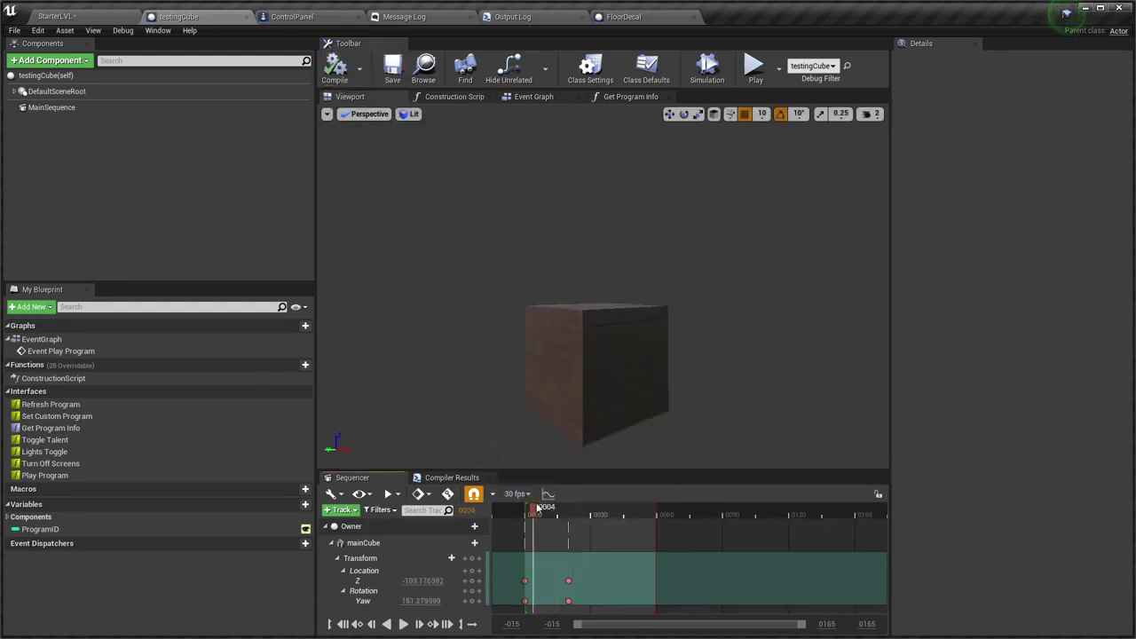
{"action": "left_click_drag", "start_coordinate": [537, 510], "coordinate": [525, 512]}
{"action": "key", "text": "space"}
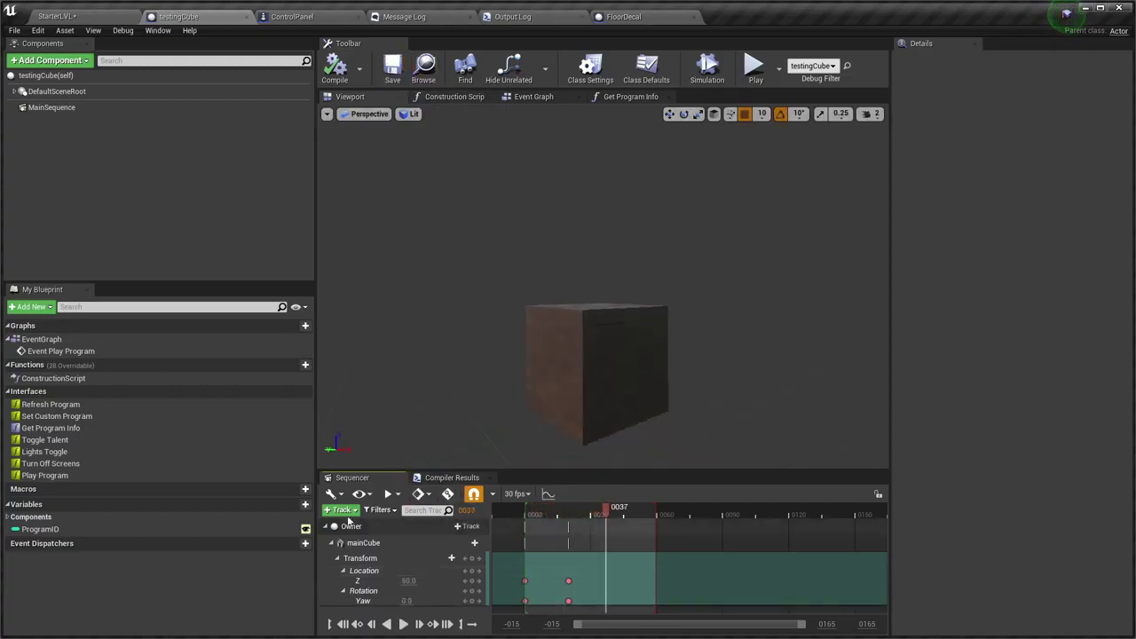
{"action": "left_click", "coordinate": [331, 529]}
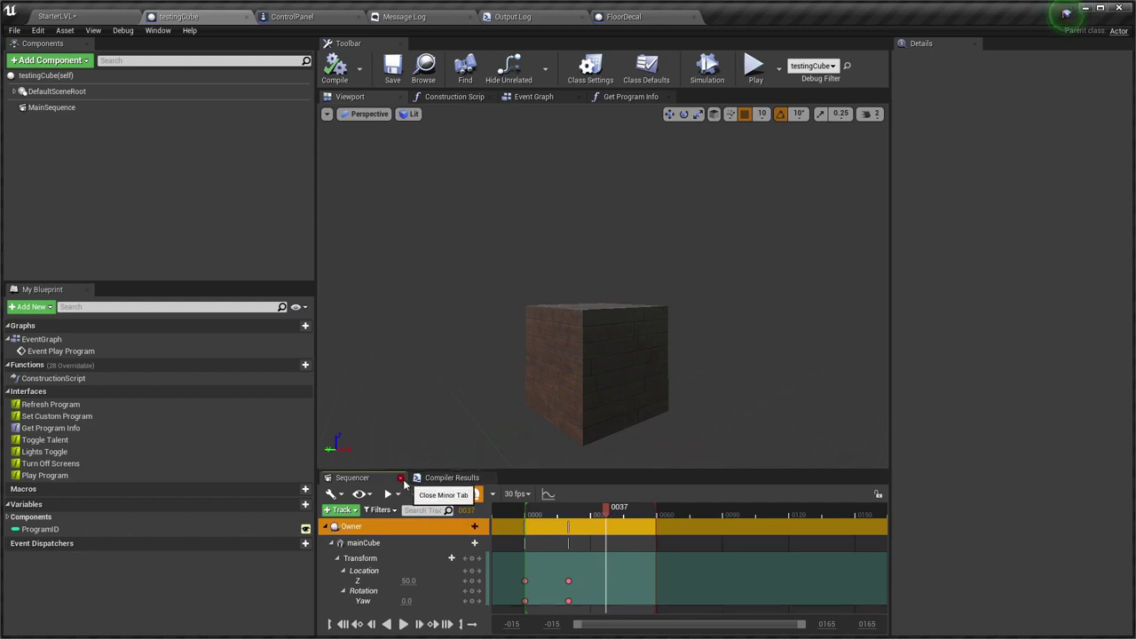
{"action": "left_click", "coordinate": [401, 478]}
{"action": "left_click", "coordinate": [439, 97]}
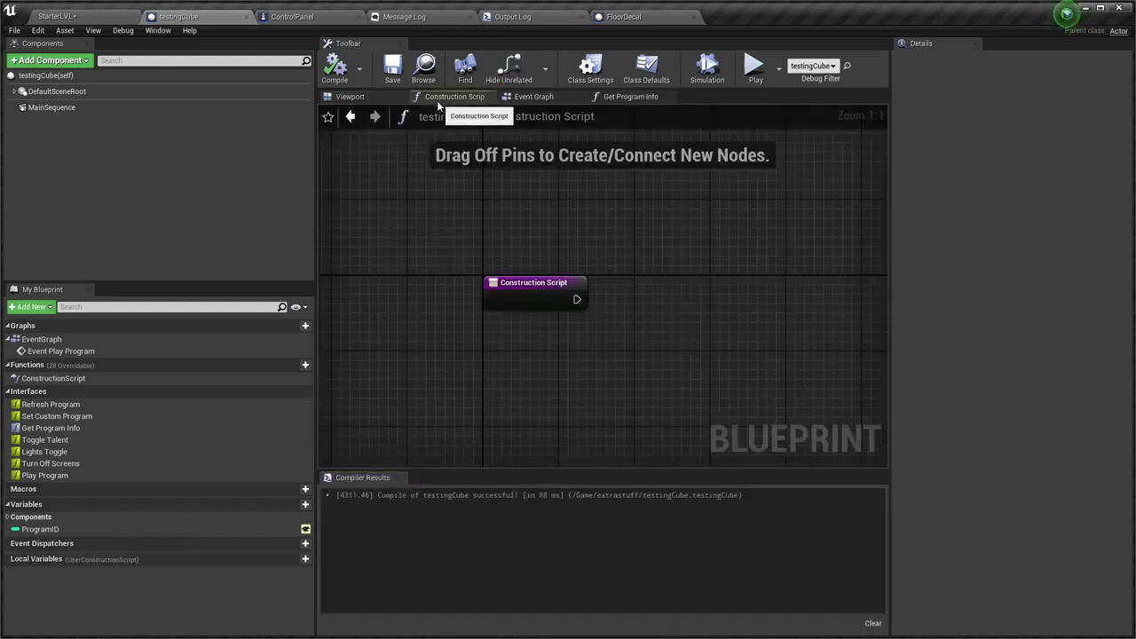
Return to the Event Graph and move the == comparison node up and left
{"action": "left_click", "coordinate": [551, 96]}
{"action": "right_click_drag", "start_coordinate": [720, 359], "coordinate": [669, 345]}
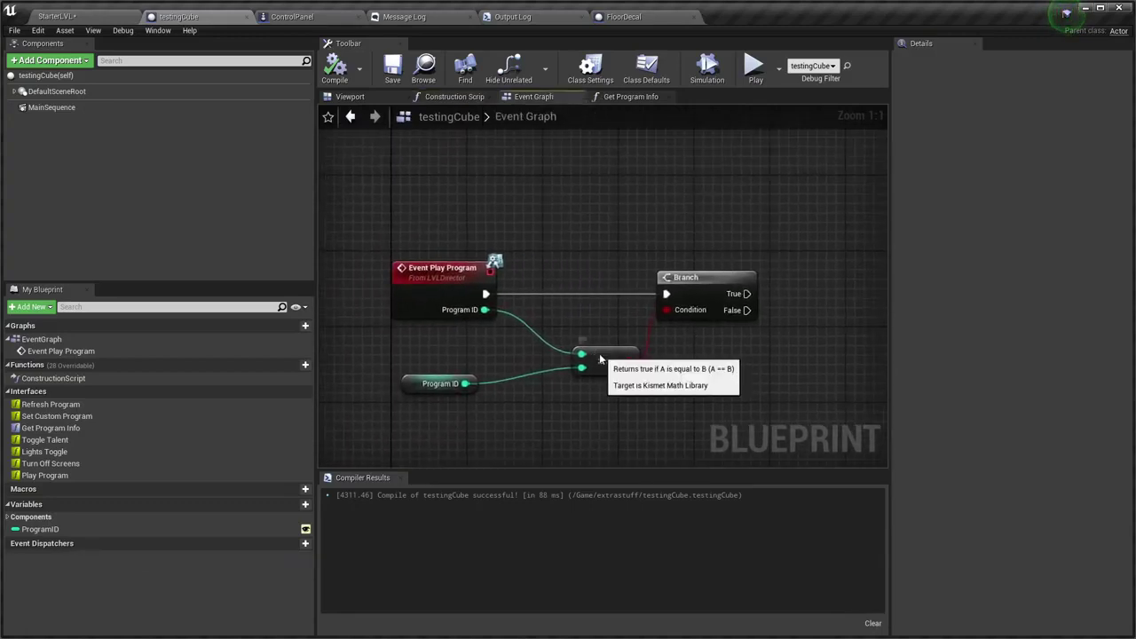
{"action": "left_click_drag", "start_coordinate": [605, 362], "coordinate": [562, 338]}
{"action": "right_click_drag", "start_coordinate": [567, 350], "coordinate": [472, 369]}
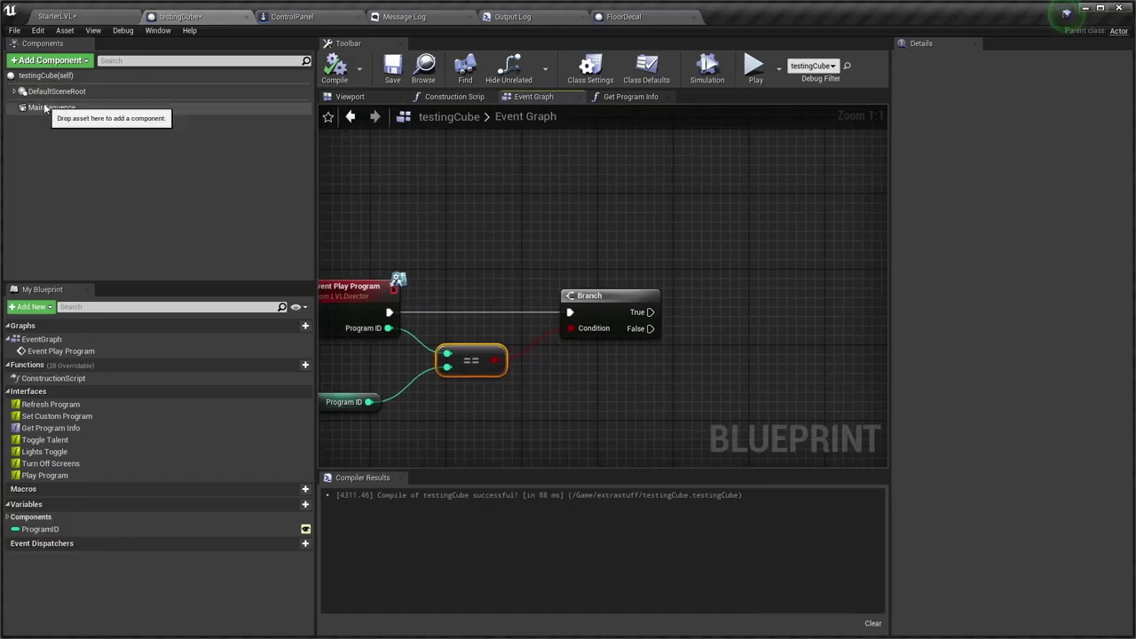
Add a Main Sequence reference node below the == node
{"action": "left_click_drag", "start_coordinate": [51, 107], "coordinate": [493, 213]}
{"action": "key", "text": "alt+Tab"}
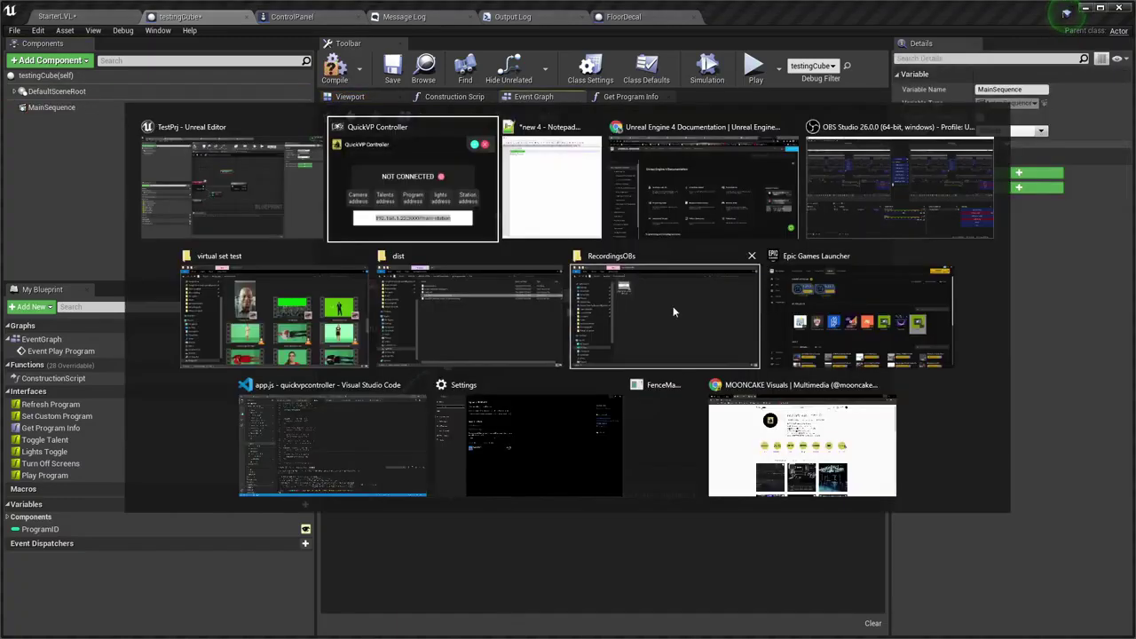
{"action": "left_click", "coordinate": [913, 216]}
{"action": "key", "text": "alt+Tab"}
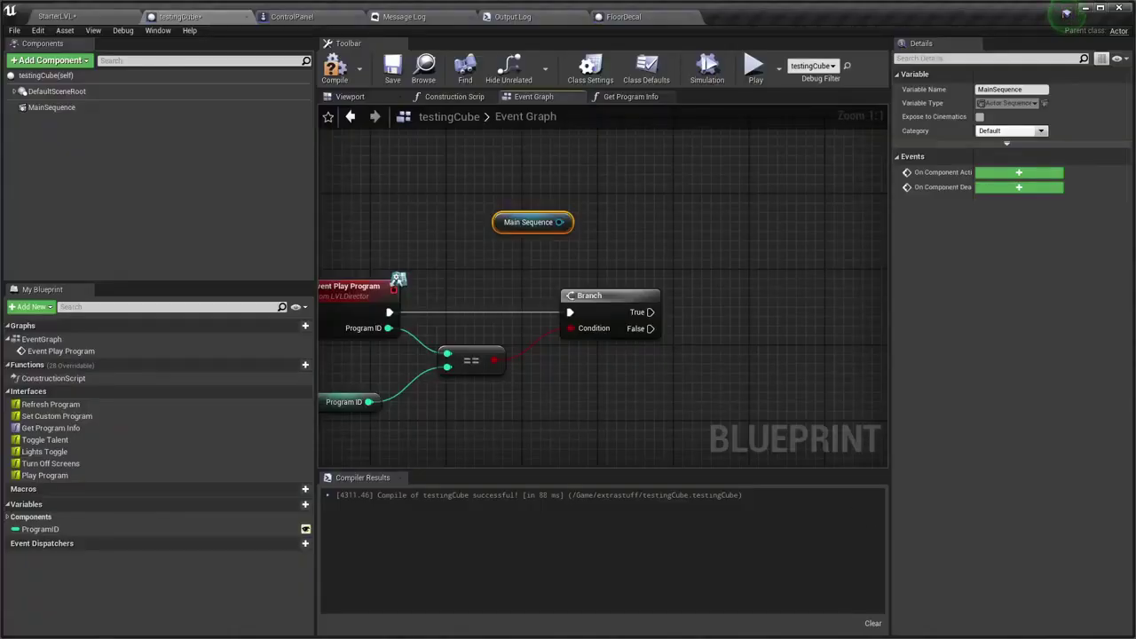
{"action": "right_click_drag", "start_coordinate": [580, 213], "coordinate": [533, 193]}
{"action": "left_click_drag", "start_coordinate": [523, 203], "coordinate": [515, 419]}
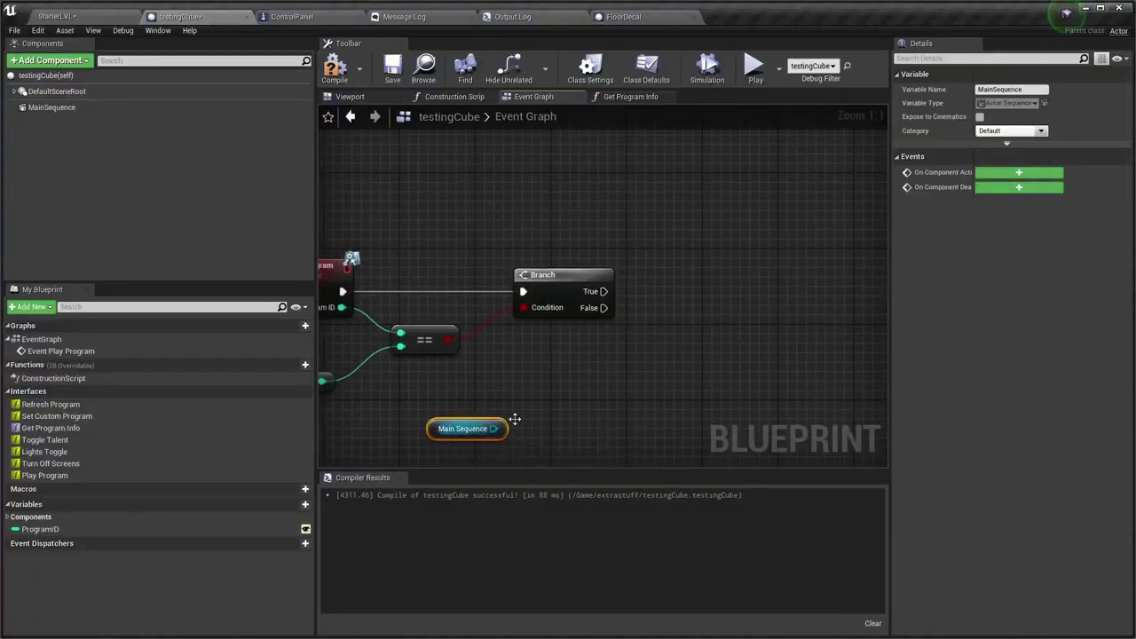
{"action": "right_click_drag", "start_coordinate": [568, 399], "coordinate": [570, 407]}
Add a Get Sequence Player node from Main Sequence and place it beside it
{"action": "left_click_drag", "start_coordinate": [506, 438], "coordinate": [644, 386]}
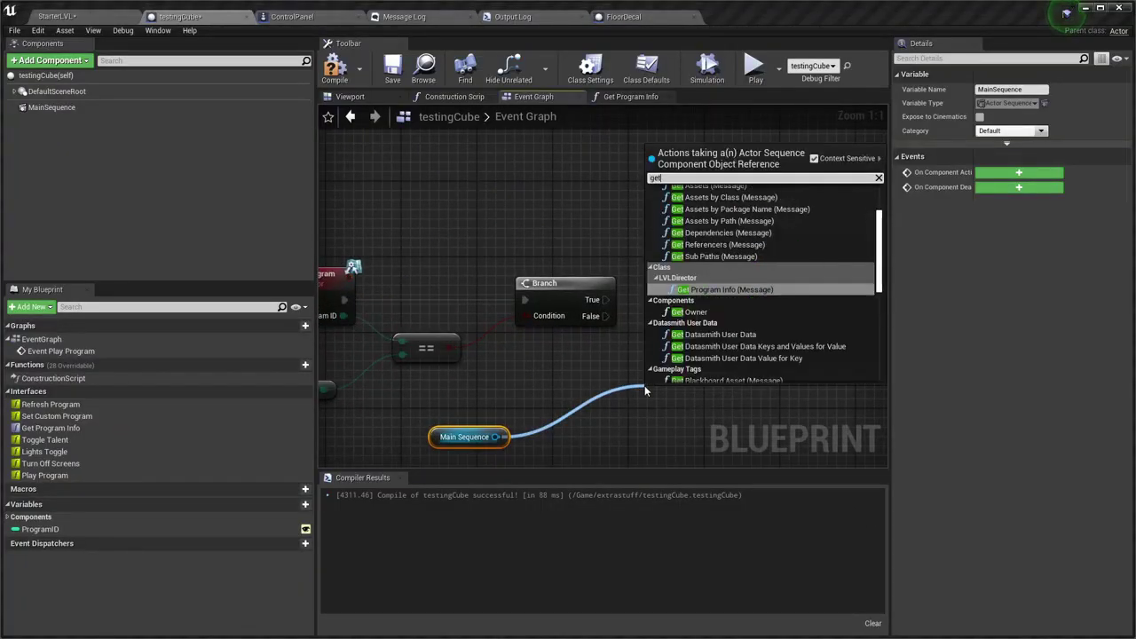
{"action": "type", "text": "getp"}
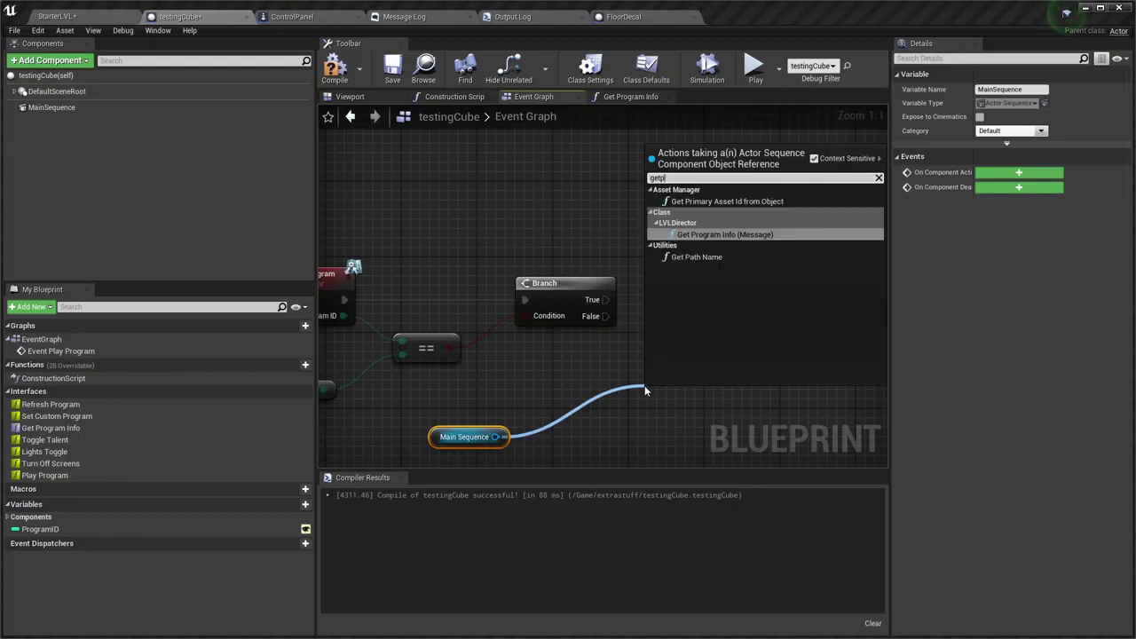
{"action": "key", "text": "BackSpace"}
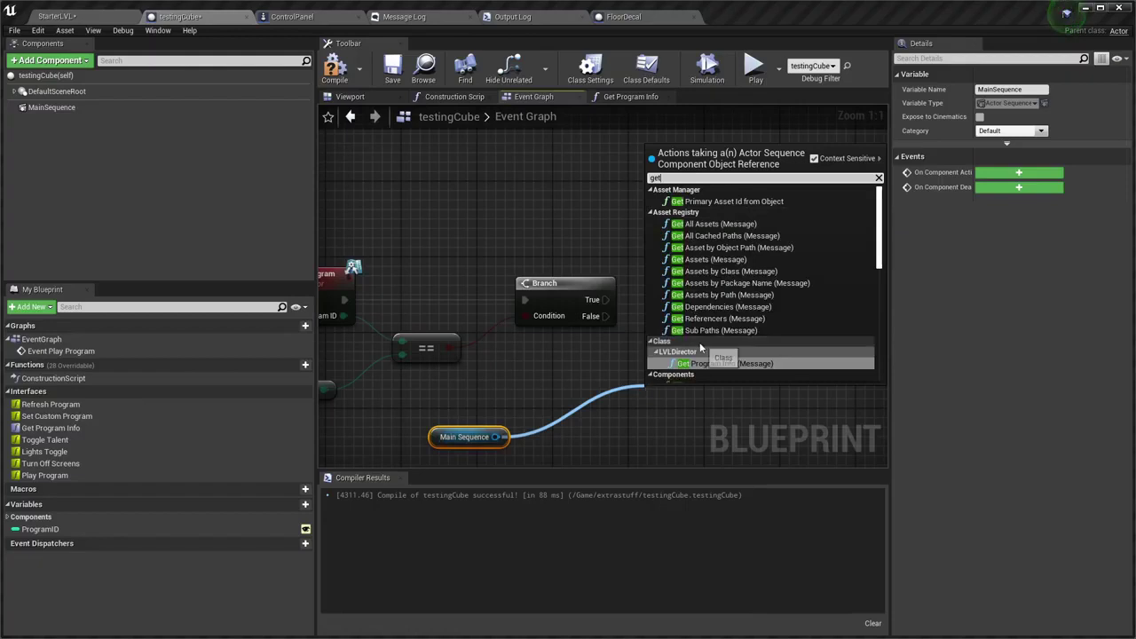
{"action": "scroll", "coordinate": [700, 348], "scroll_direction": "down", "scroll_amount": 1}
{"action": "scroll", "coordinate": [700, 347], "scroll_direction": "down", "scroll_amount": 1}
{"action": "scroll", "coordinate": [700, 348], "scroll_direction": "down", "scroll_amount": 2}
{"action": "scroll", "coordinate": [700, 348], "scroll_direction": "down", "scroll_amount": 2}
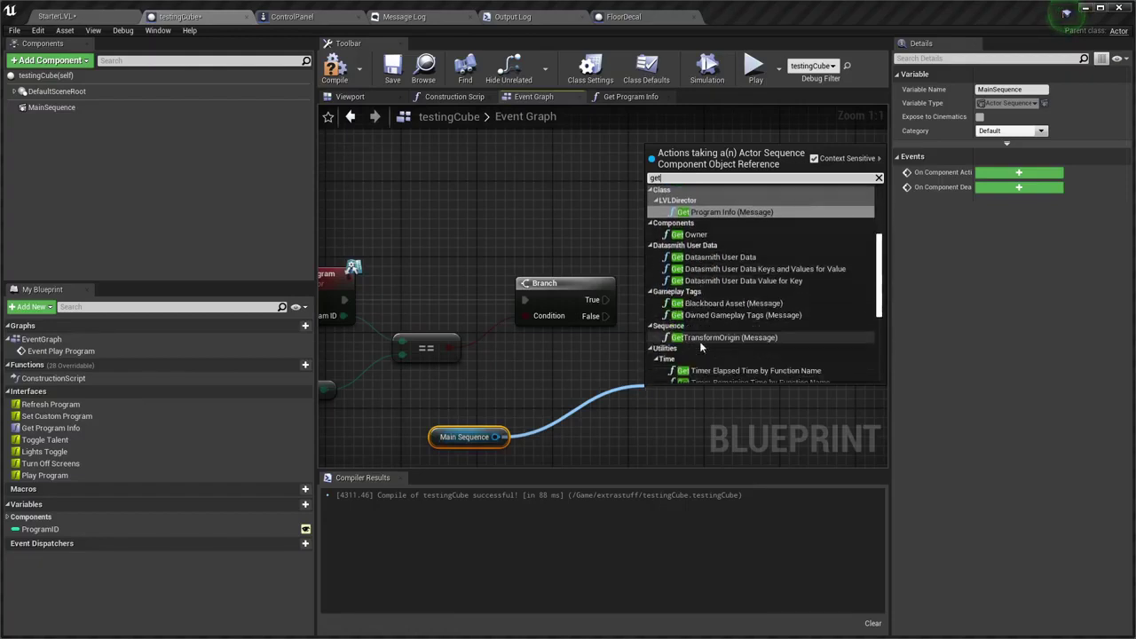
{"action": "scroll", "coordinate": [700, 347], "scroll_direction": "down", "scroll_amount": 1}
{"action": "scroll", "coordinate": [701, 348], "scroll_direction": "down", "scroll_amount": 2}
{"action": "scroll", "coordinate": [700, 348], "scroll_direction": "down", "scroll_amount": 1}
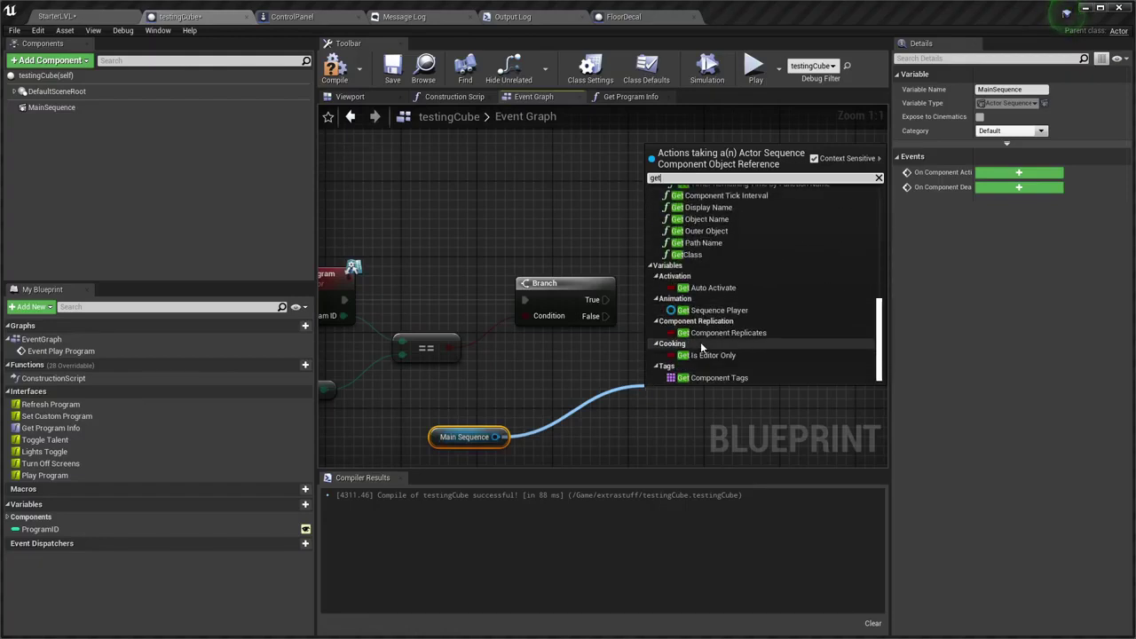
{"action": "left_click", "coordinate": [700, 309]}
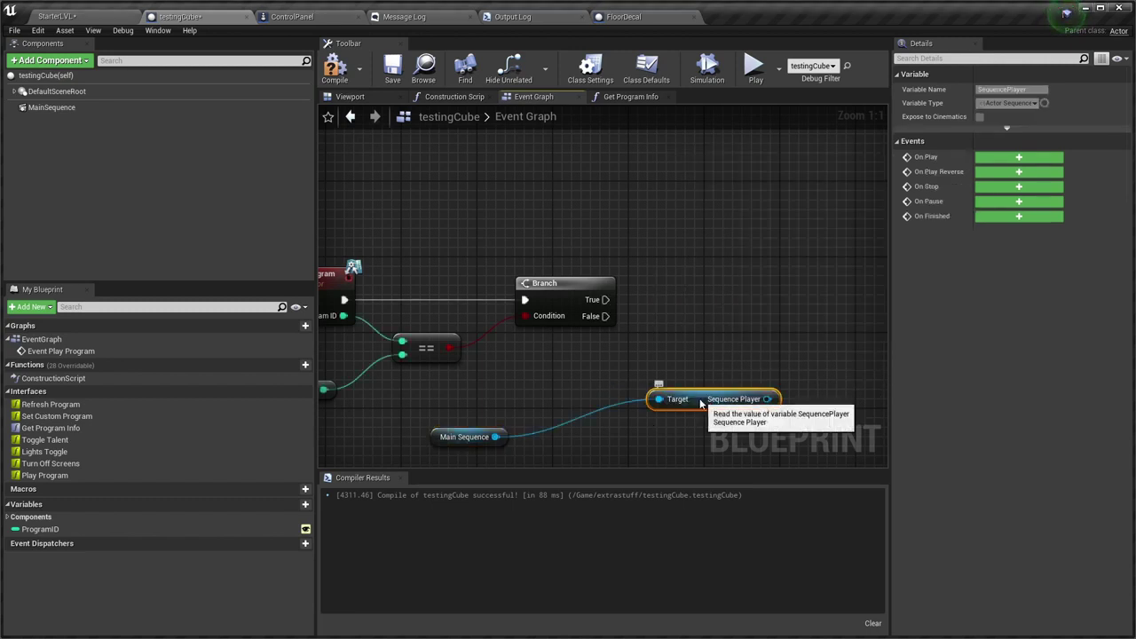
{"action": "mouse_move", "coordinate": [713, 404]}
{"action": "left_mouse_down"}
{"action": "mouse_move", "coordinate": [609, 442]}
{"action": "mouse_move", "coordinate": [743, 324]}
{"action": "left_mouse_up"}
Add a Play node for the Sequence Player, wire Branch True to it, then compile and save
{"action": "type", "text": "play"}
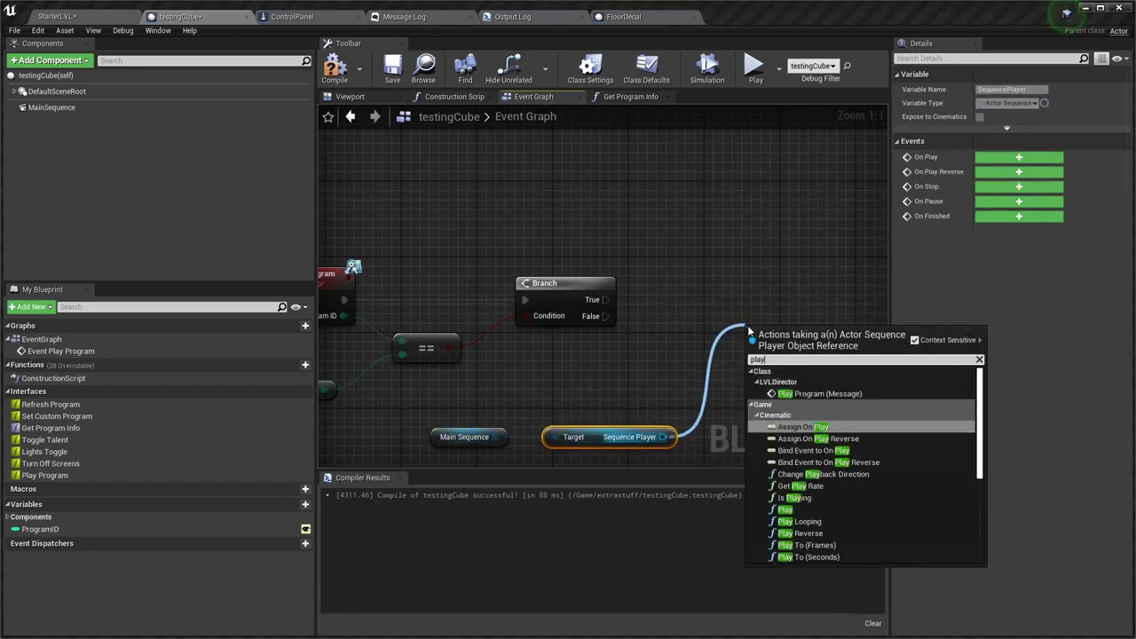
{"action": "left_click", "coordinate": [785, 510]}
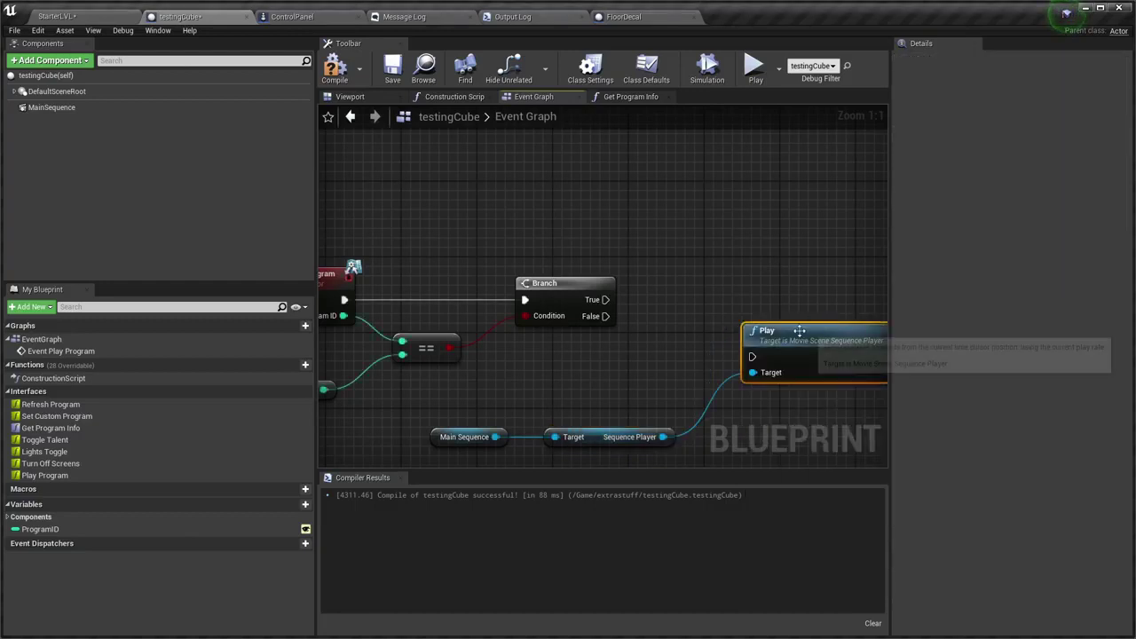
{"action": "left_click_drag", "start_coordinate": [794, 332], "coordinate": [745, 294]}
{"action": "mouse_move", "coordinate": [605, 300]}
{"action": "left_mouse_down"}
{"action": "mouse_move", "coordinate": [719, 325]}
{"action": "mouse_move", "coordinate": [706, 320]}
{"action": "left_mouse_up"}
{"action": "left_click", "coordinate": [337, 74]}
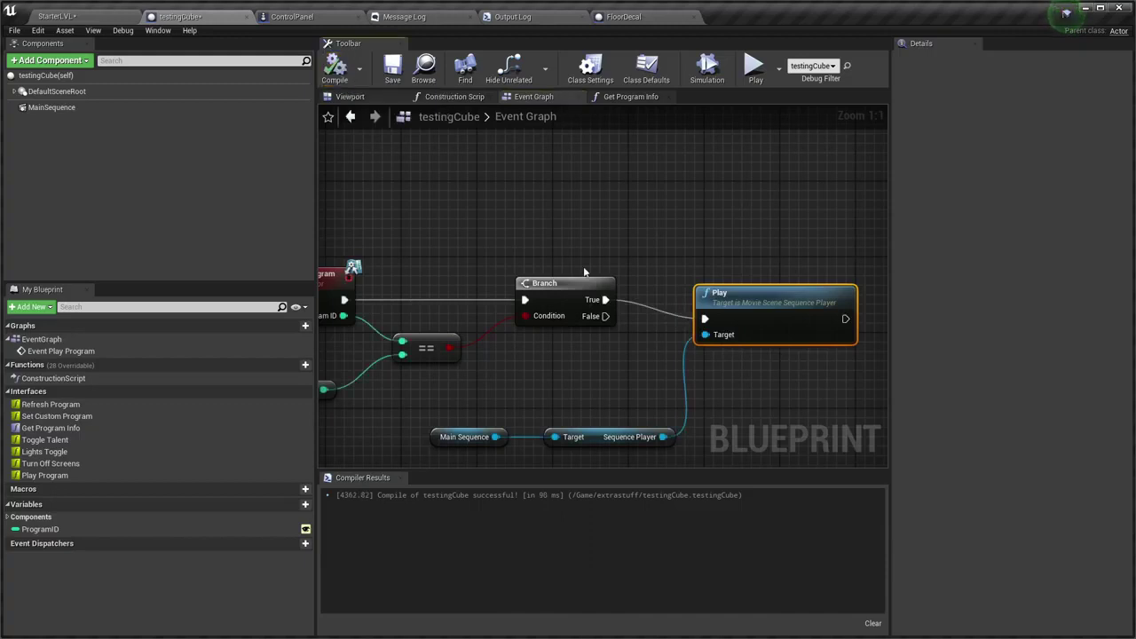
Return to StarterLVL, start Play in Editor, and bring QuickVP Controller to the front
{"action": "left_click", "coordinate": [93, 17]}
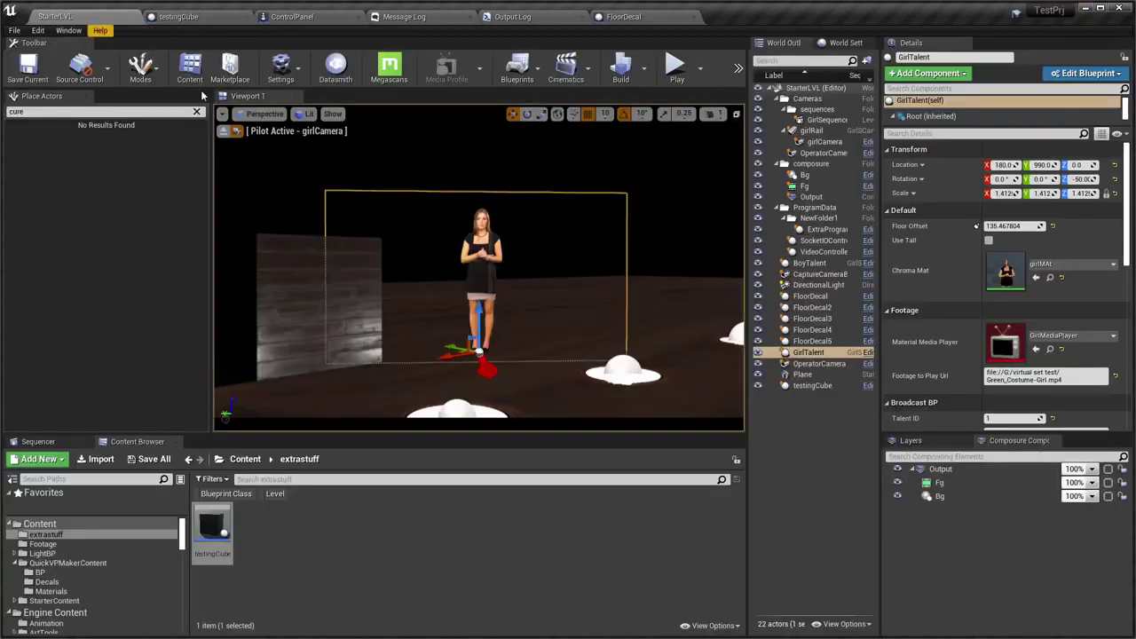
{"action": "right_click", "coordinate": [561, 373]}
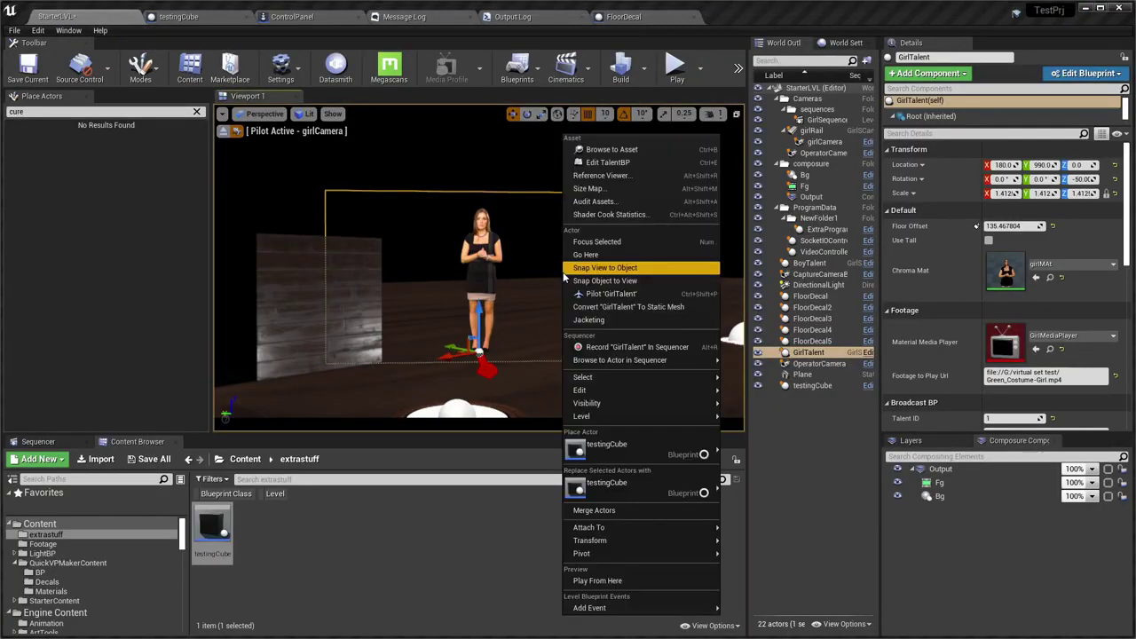
{"action": "key", "text": "Escape"}
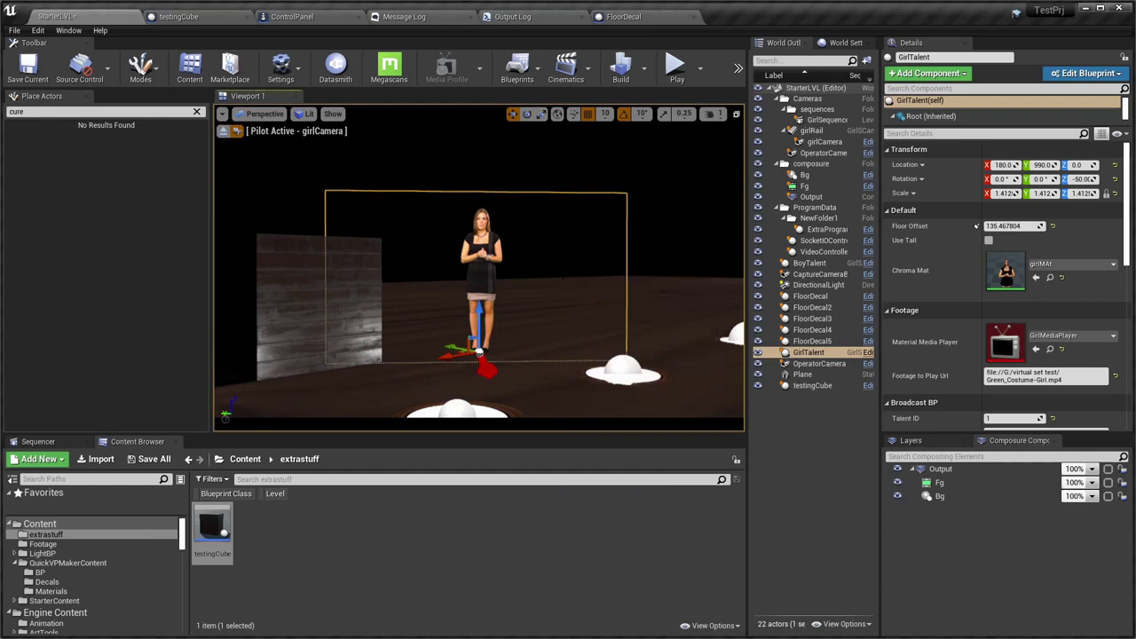
{"action": "key", "text": "alt+p"}
{"action": "key", "text": "alt+Tab"}
{"action": "key", "text": "Tab"}
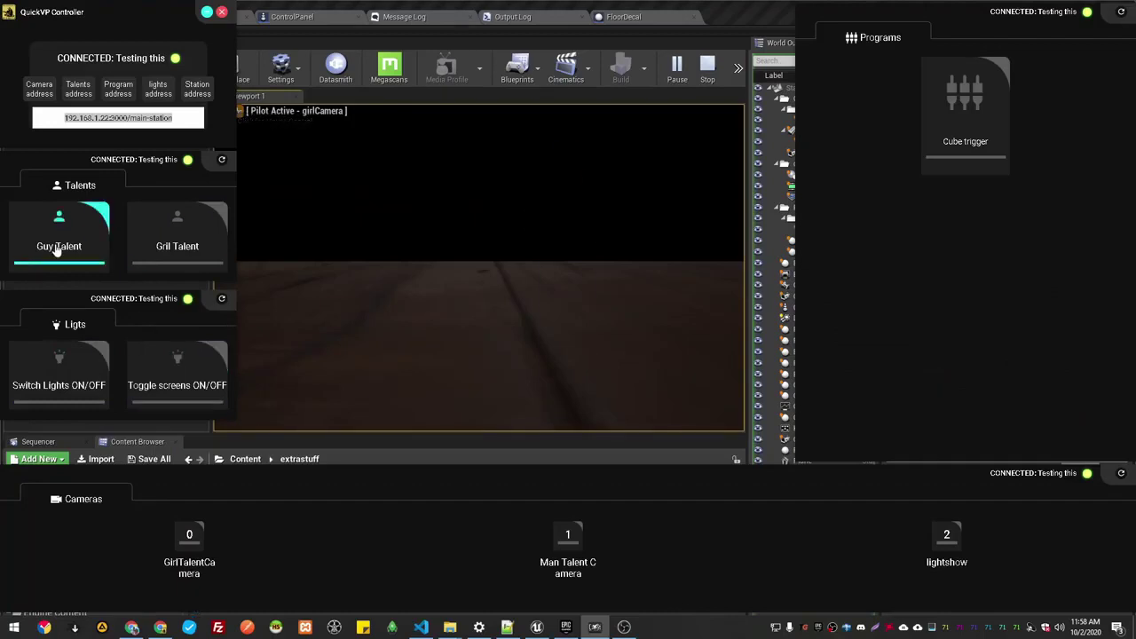
Select camera 0 GirlTalentCamera, fire the Cube trigger program twice, then return to Unreal
{"action": "left_click", "coordinate": [193, 551]}
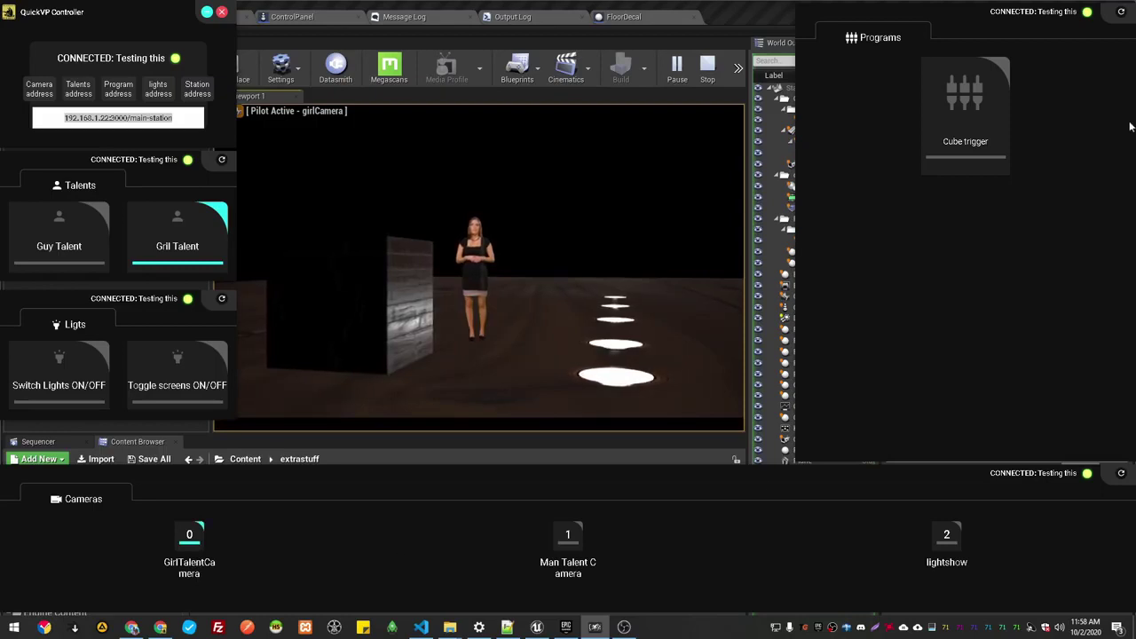
{"action": "left_click", "coordinate": [989, 118]}
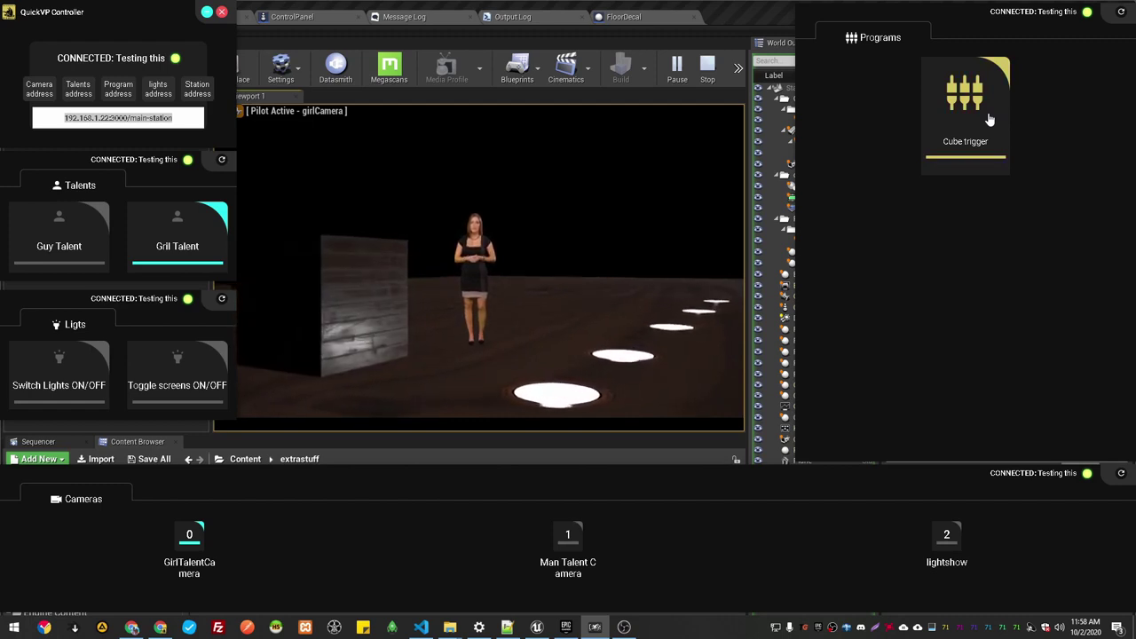
{"action": "left_click", "coordinate": [982, 103]}
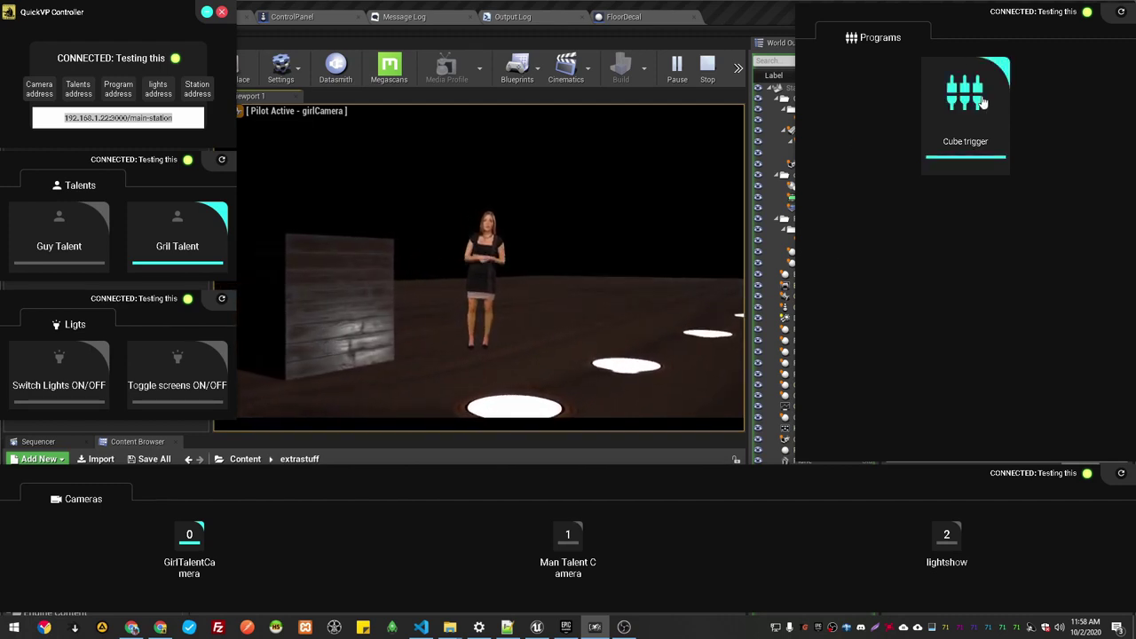
{"action": "left_click", "coordinate": [704, 22]}
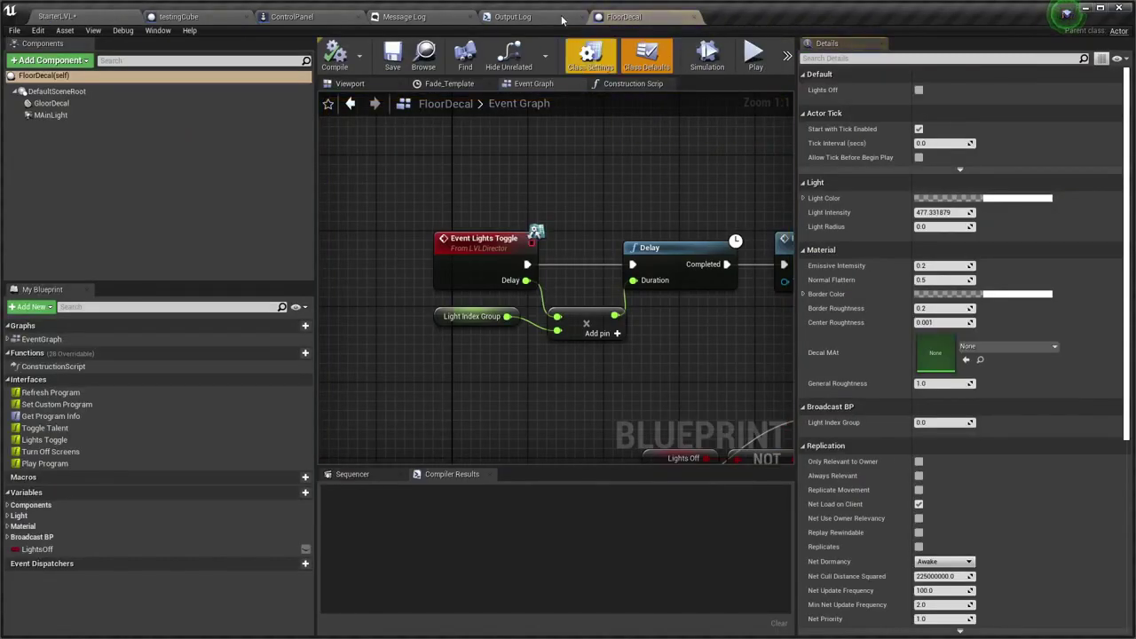
In testingCube's Class Defaults, enable Actor Hidden In Game so the cube starts hidden
{"action": "left_click", "coordinate": [188, 21]}
{"action": "scroll", "coordinate": [575, 363], "scroll_direction": "down", "scroll_amount": 1}
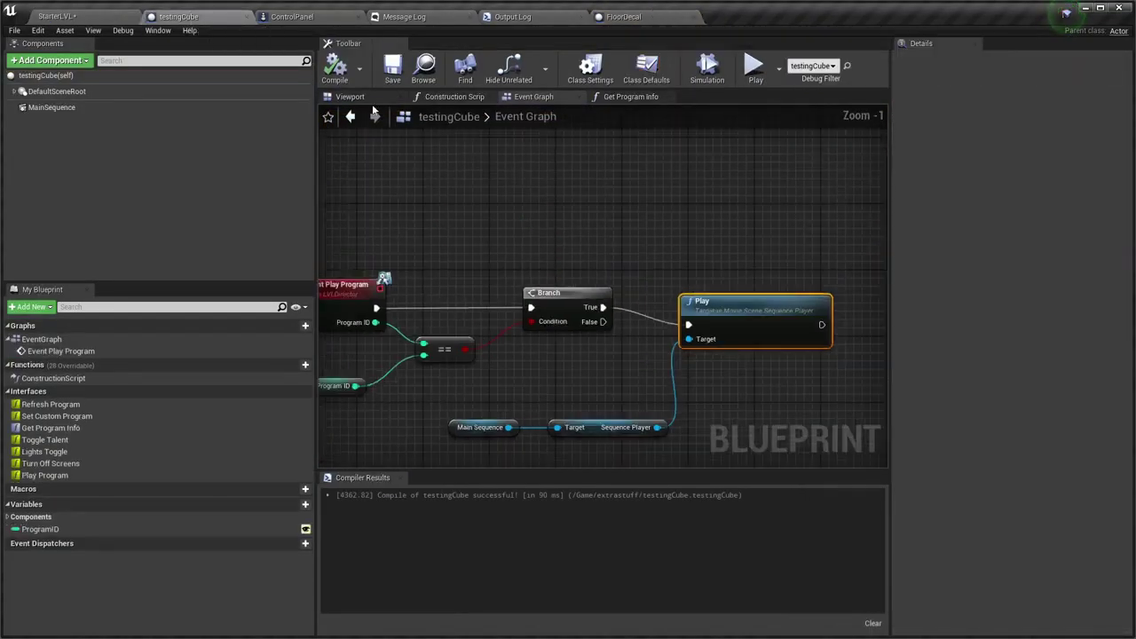
{"action": "left_click", "coordinate": [79, 75]}
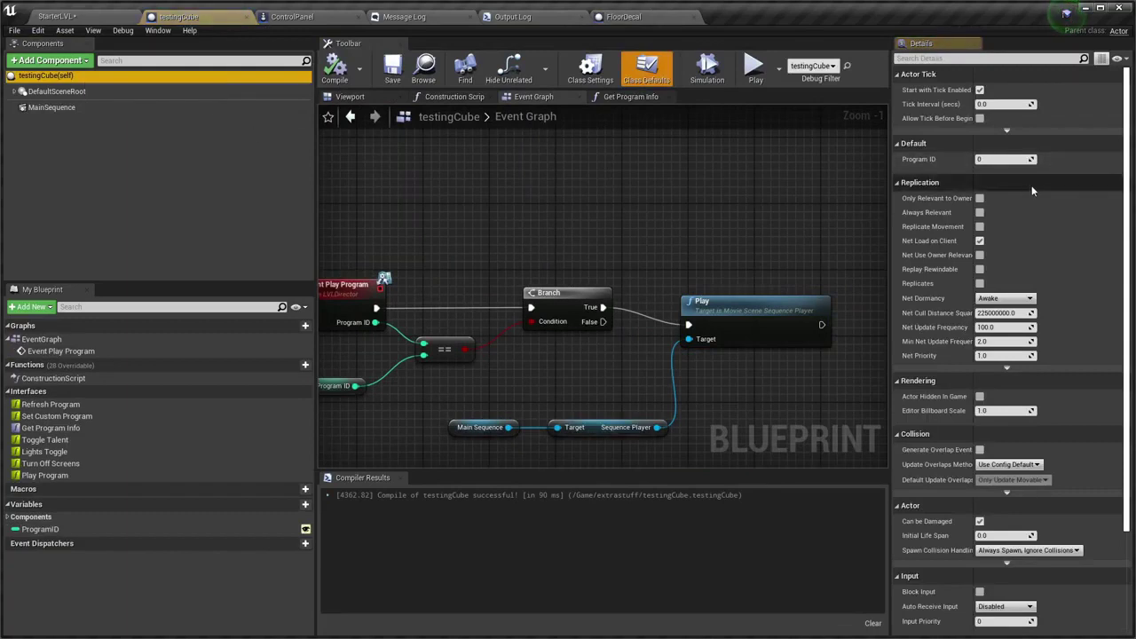
{"action": "left_click", "coordinate": [996, 58]}
{"action": "type", "text": "hid"}
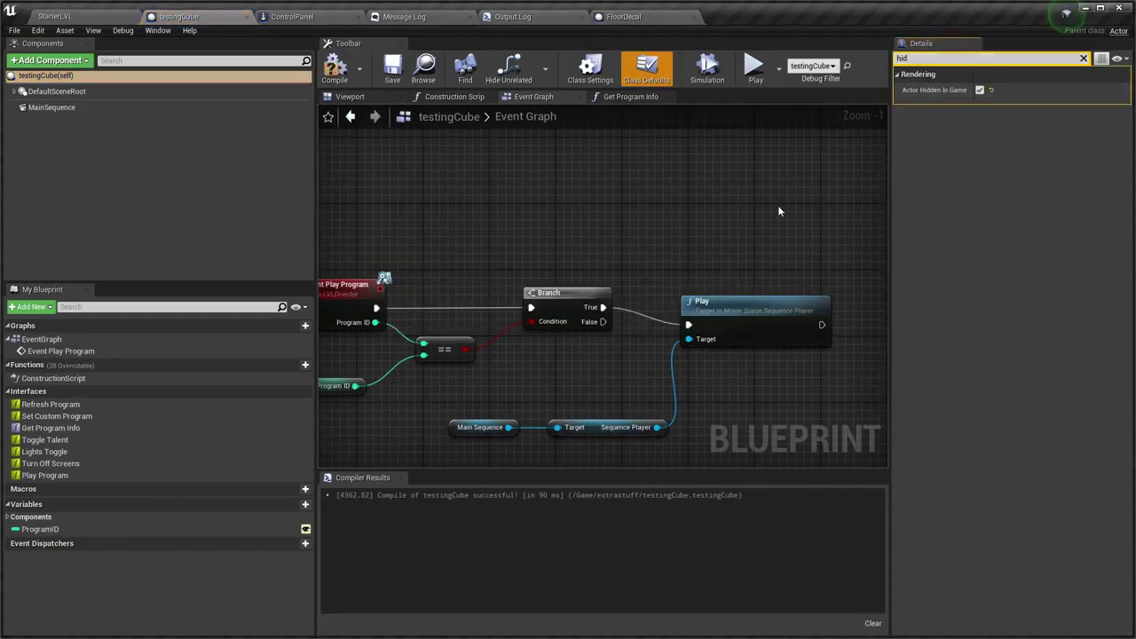
{"action": "scroll", "coordinate": [763, 218], "scroll_direction": "down", "scroll_amount": 1}
{"action": "right_click_drag", "start_coordinate": [763, 218], "coordinate": [663, 179]}
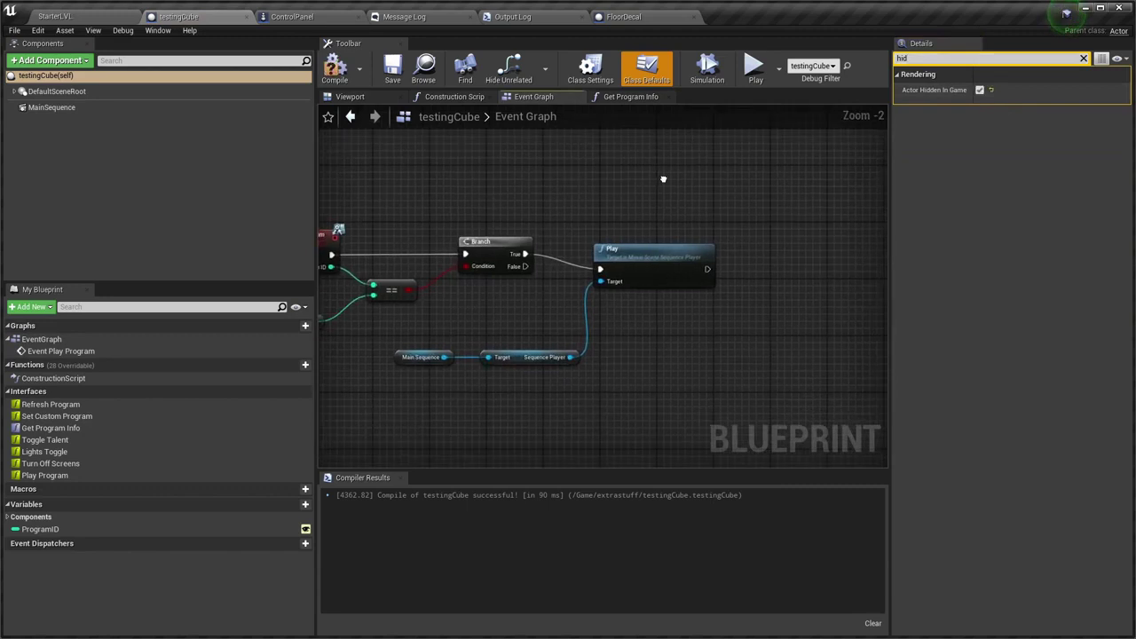
{"action": "left_click", "coordinate": [1083, 57]}
{"action": "scroll", "coordinate": [595, 367], "scroll_direction": "up", "scroll_amount": 1}
Insert a Set Actor Hidden In Game node between Branch True and Play, tidying the graph
{"action": "left_click_drag", "start_coordinate": [709, 302], "coordinate": [831, 284]}
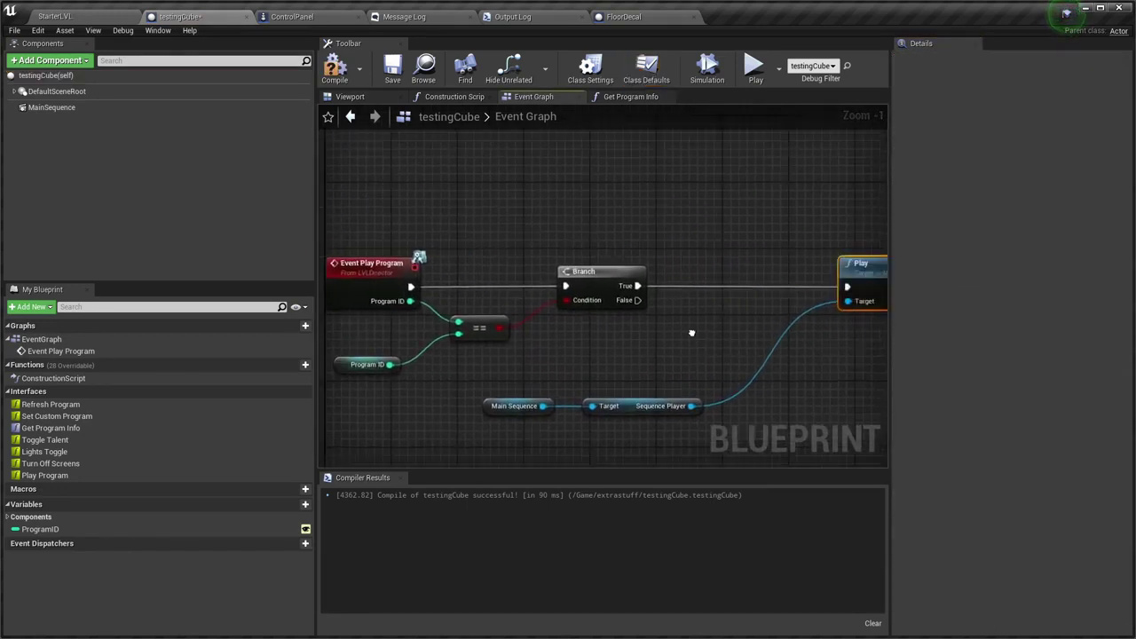
{"action": "left_click_drag", "start_coordinate": [525, 286], "coordinate": [558, 240]}
{"action": "type", "text": "setaccoor"}
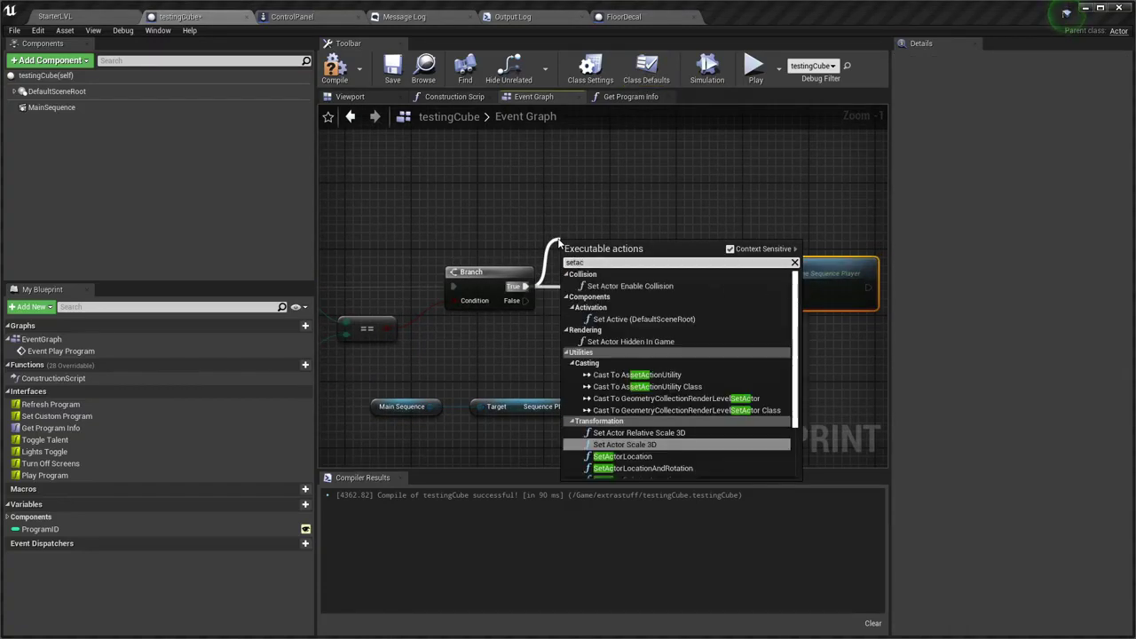
{"action": "type", "text": "hi"}
{"action": "key", "text": "Return"}
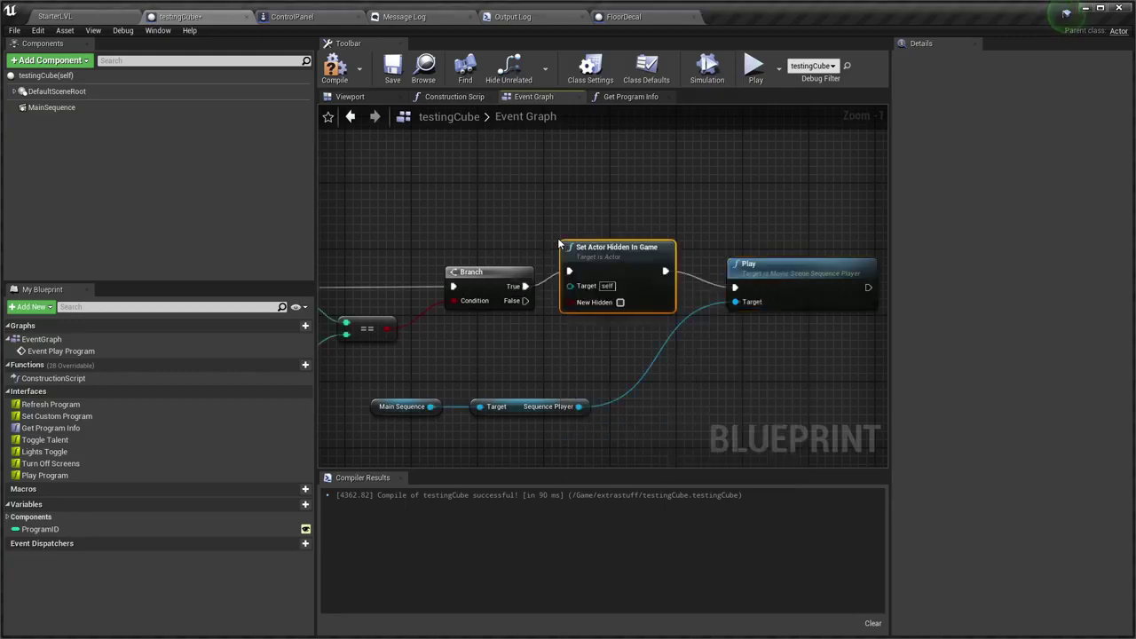
{"action": "left_click_drag", "start_coordinate": [649, 246], "coordinate": [640, 263]}
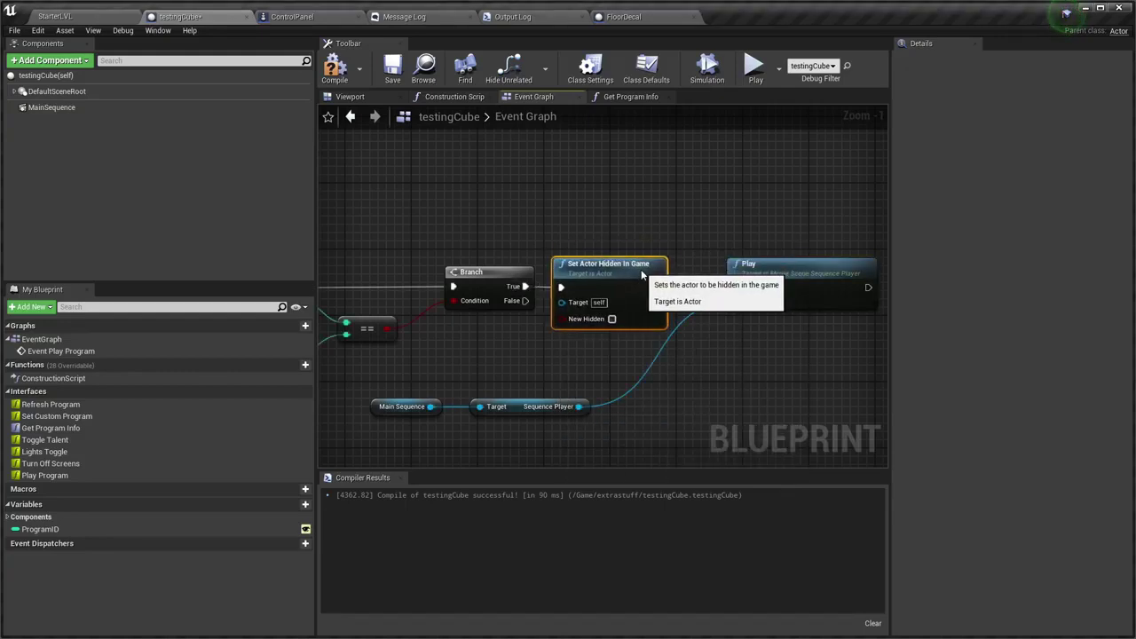
{"action": "right_click_drag", "start_coordinate": [721, 360], "coordinate": [692, 408]}
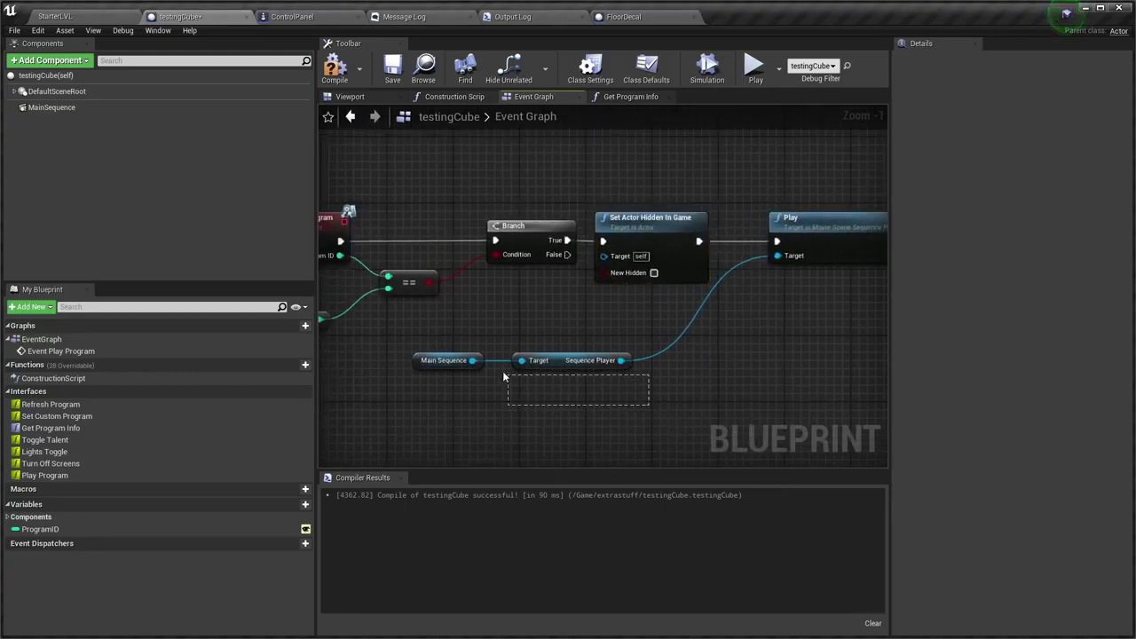
{"action": "left_click_drag", "start_coordinate": [503, 377], "coordinate": [461, 353]}
{"action": "left_click_drag", "start_coordinate": [559, 359], "coordinate": [617, 351]}
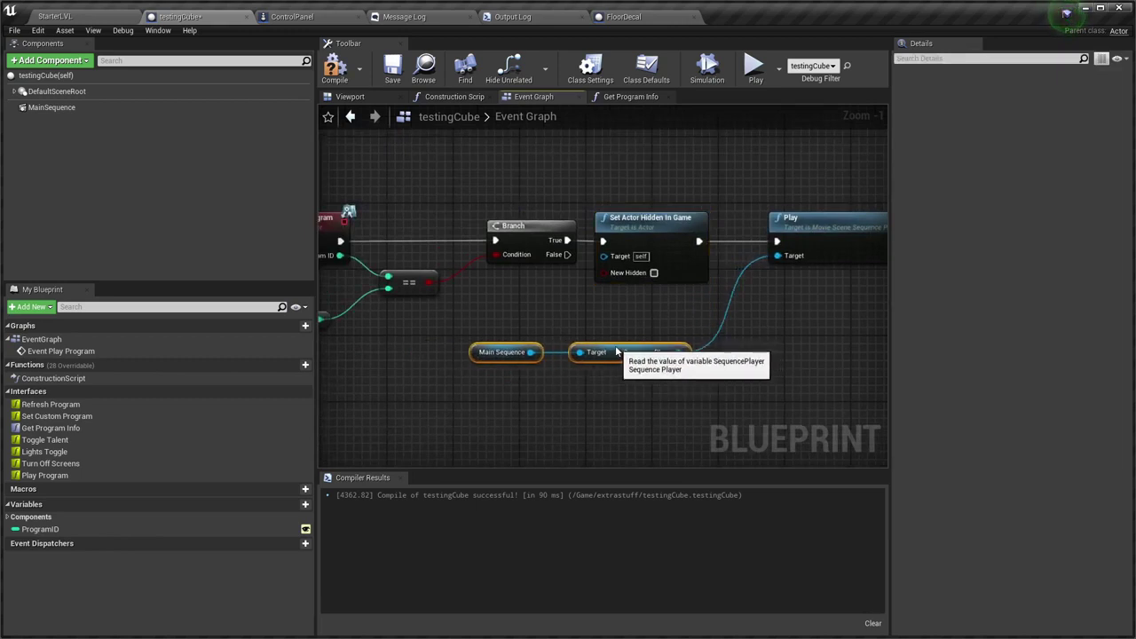
{"action": "right_click_drag", "start_coordinate": [805, 363], "coordinate": [746, 394]}
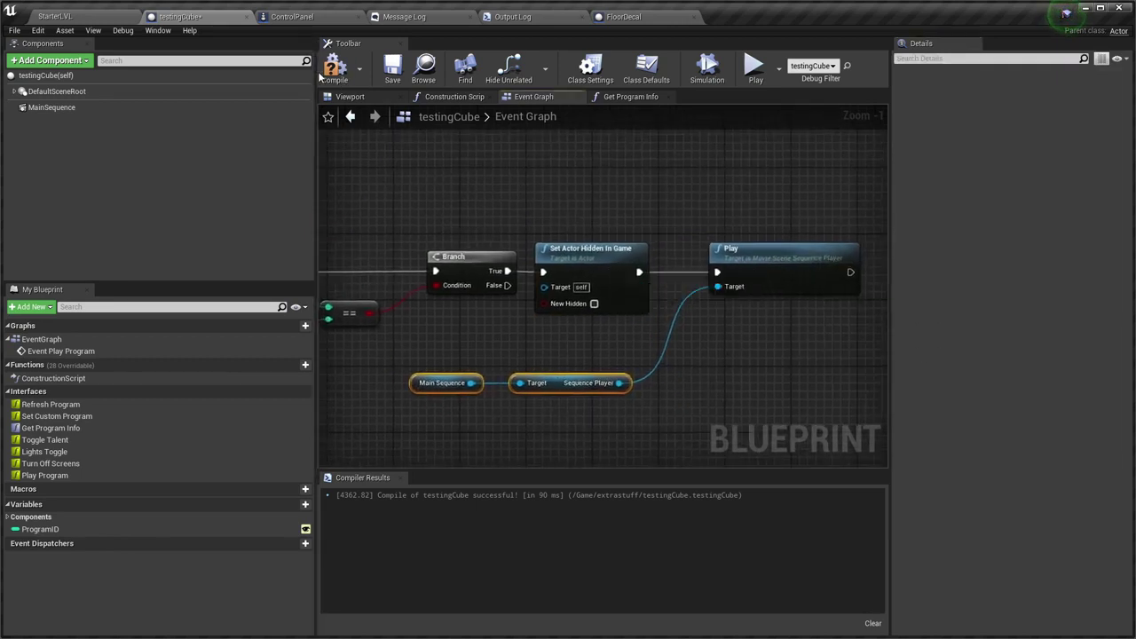
Compile and save the blueprint, then return to the StarterLVL level
{"action": "key", "text": "ctrl+s"}
{"action": "right_click_drag", "start_coordinate": [687, 251], "coordinate": [600, 253]}
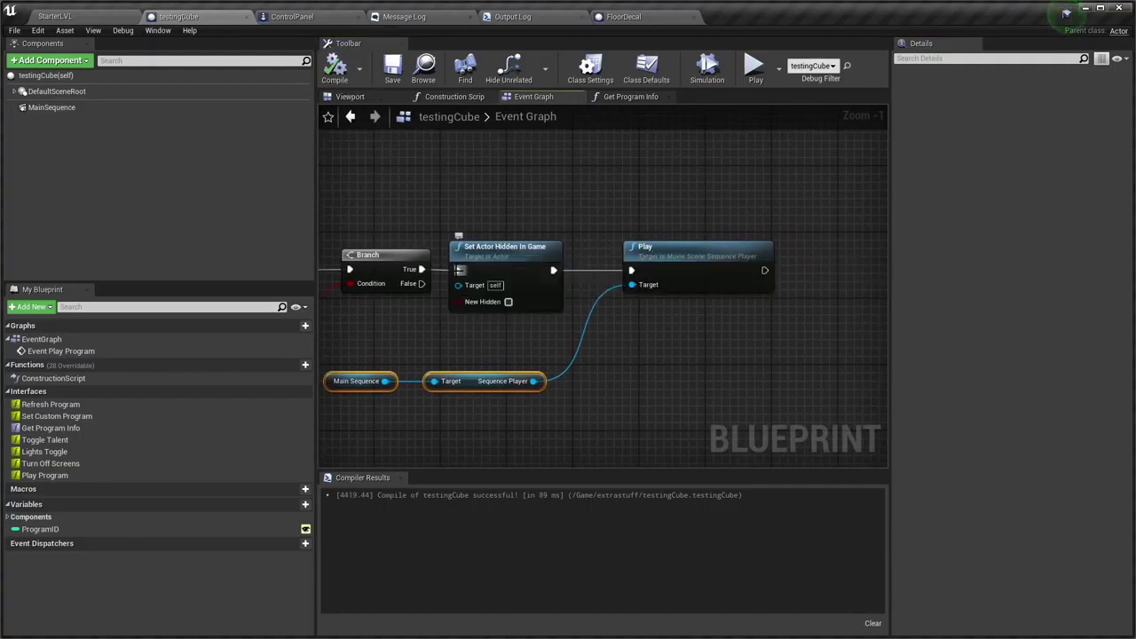
{"action": "left_click", "coordinate": [55, 16]}
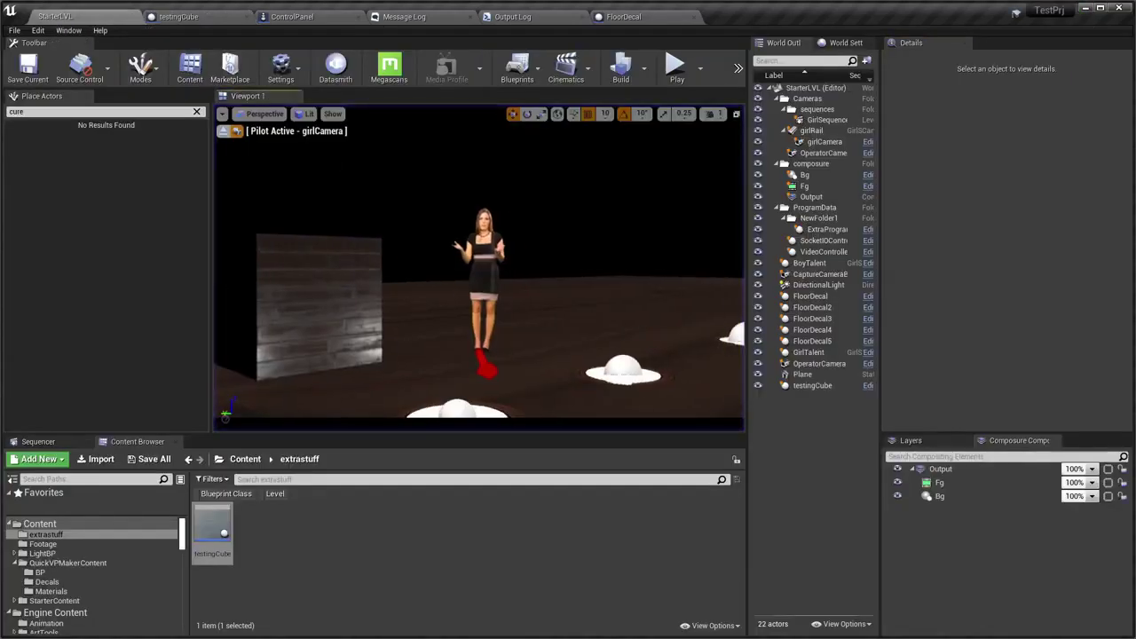
Play the level, switch to QuickVP Controller, select GirlTalentCamera, and fire the Cube trigger program
{"action": "key", "text": "alt+p"}
{"action": "key", "text": "alt+Tab"}
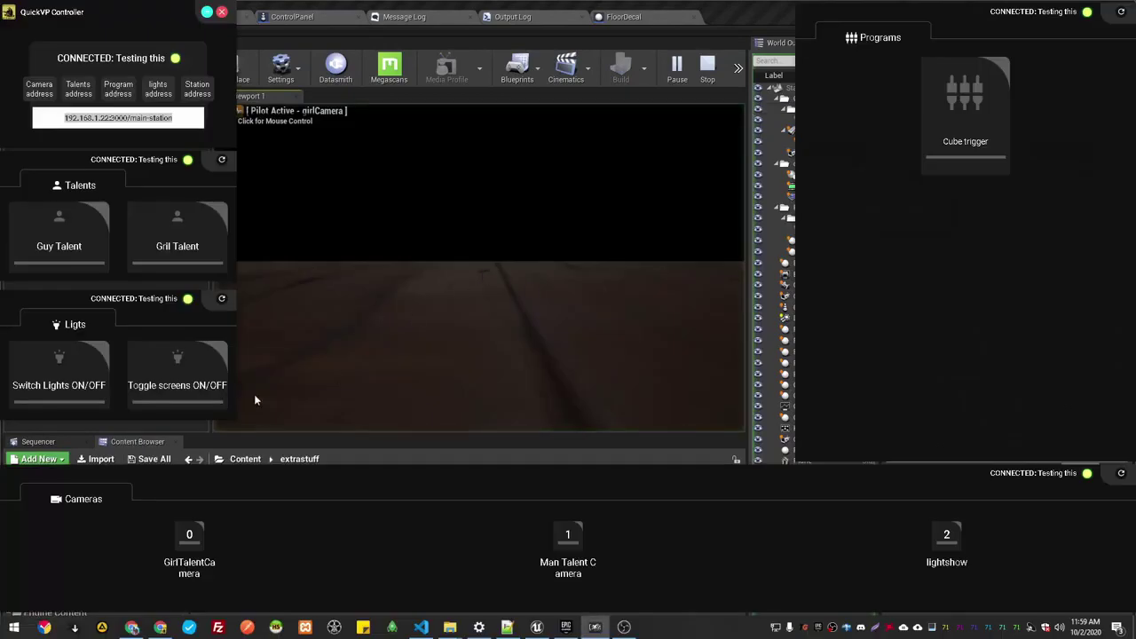
{"action": "left_click", "coordinate": [189, 546]}
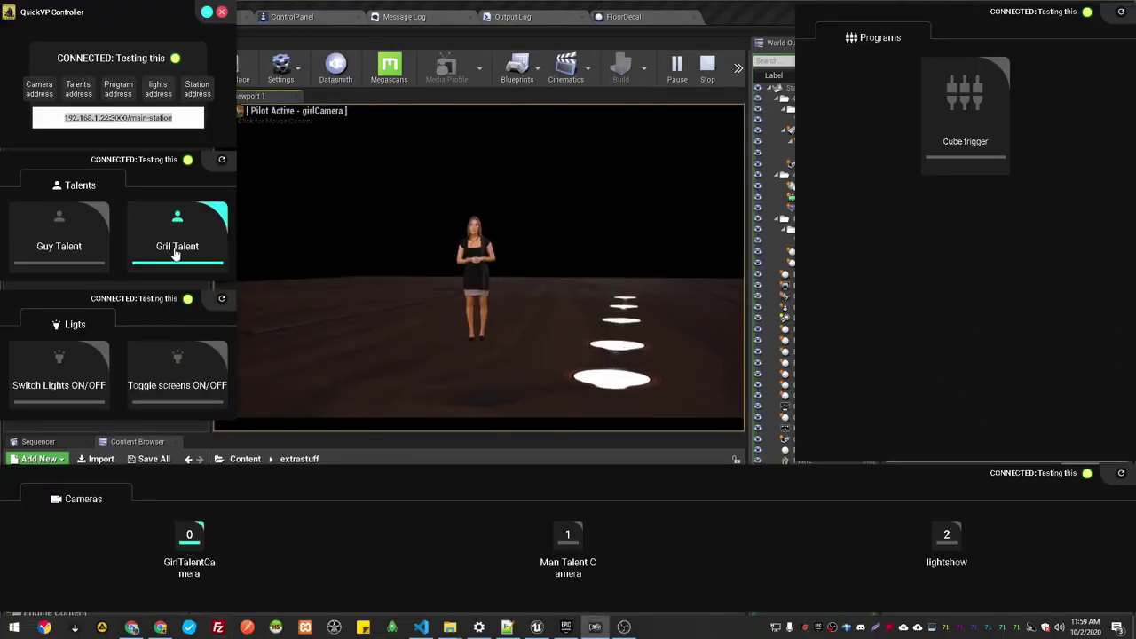
{"action": "left_click", "coordinate": [997, 131]}
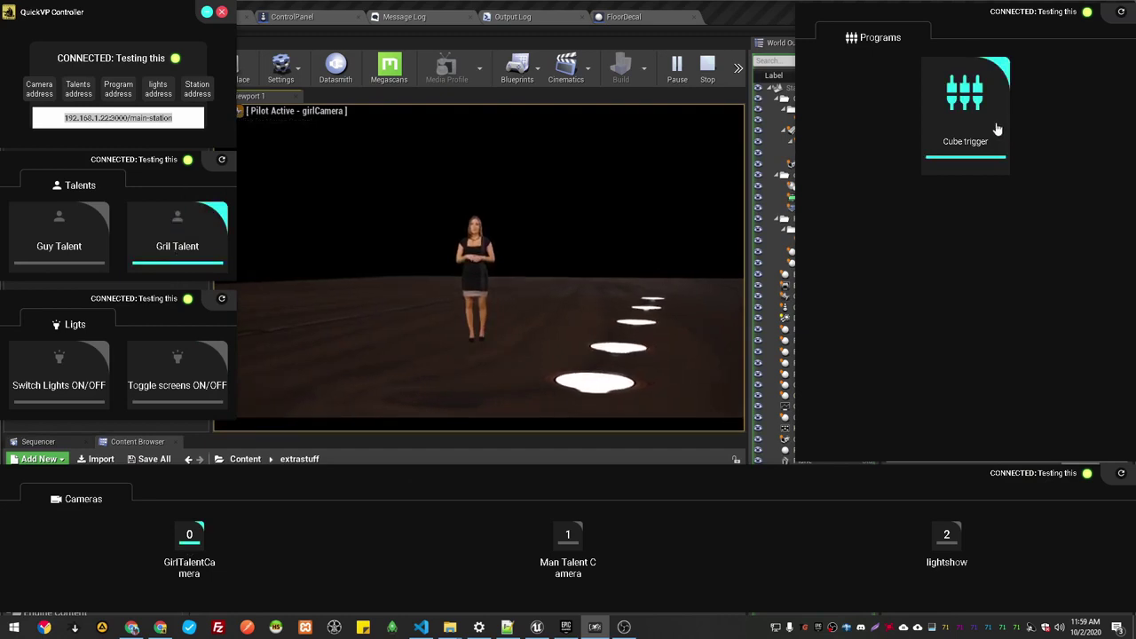
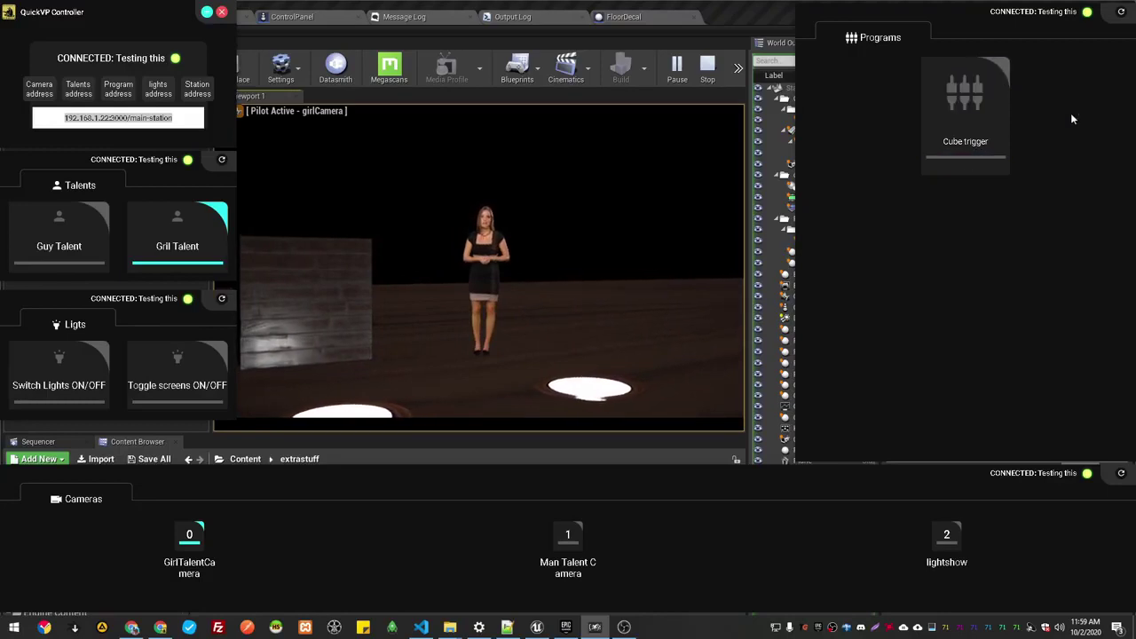
Test the Cube trigger program from QuickVP Controller, then stop Play-in-Editor in Unreal
{"action": "left_click", "coordinate": [966, 113]}
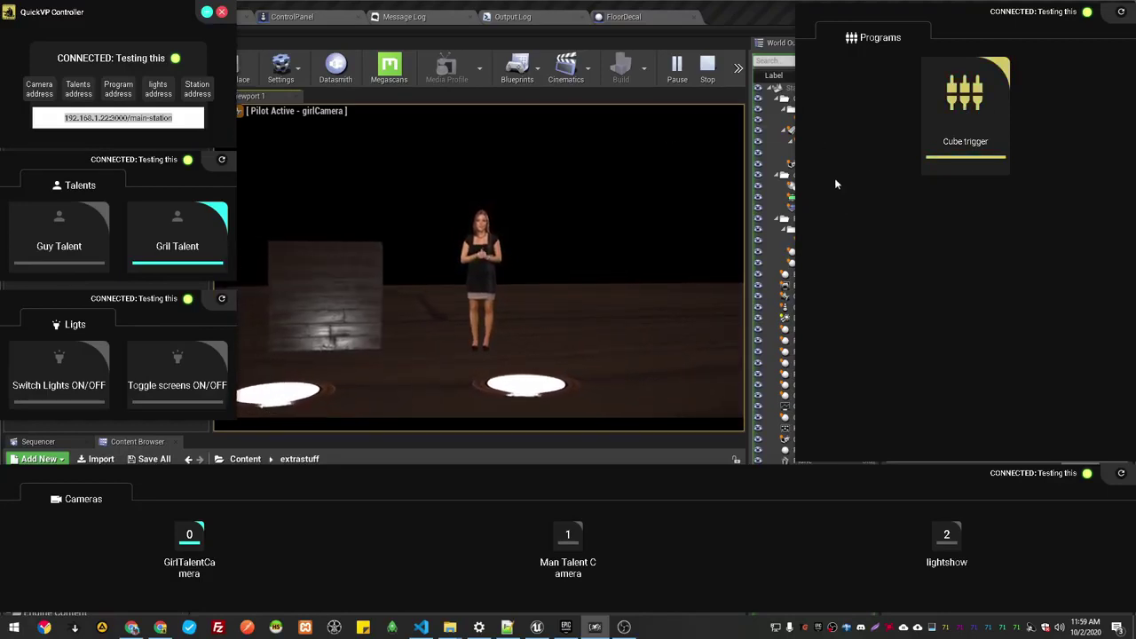
{"action": "left_click", "coordinate": [591, 223]}
{"action": "key", "text": "Escape"}
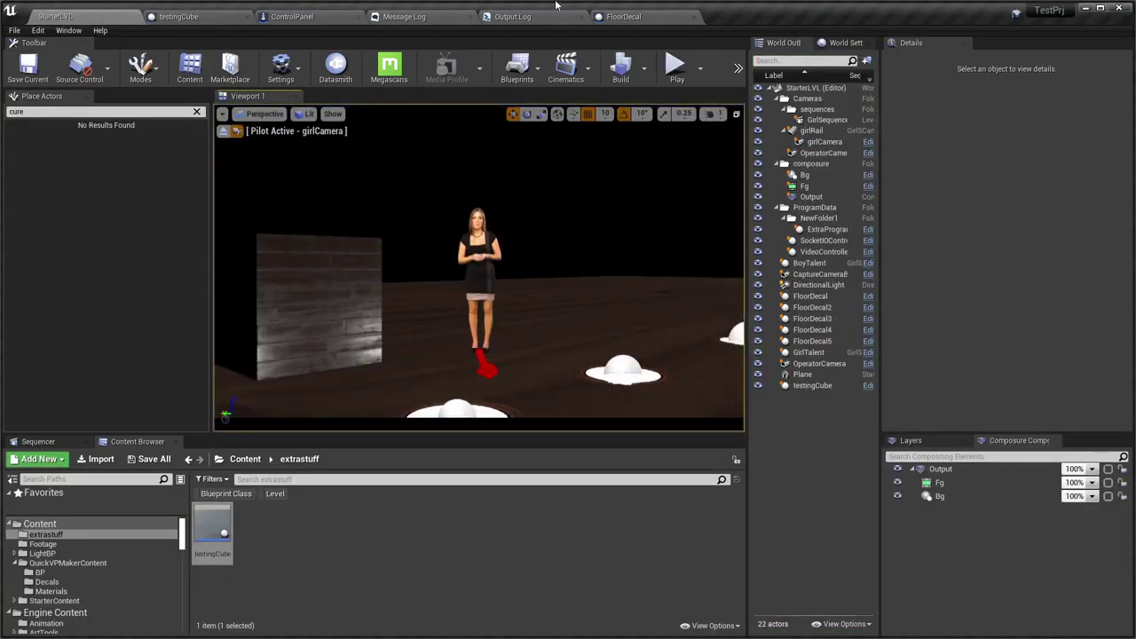
In the testingCube Blueprint, create a Boolean variable named open and compile
{"action": "left_click", "coordinate": [226, 17]}
{"action": "scroll", "coordinate": [546, 335], "scroll_direction": "down", "scroll_amount": 2}
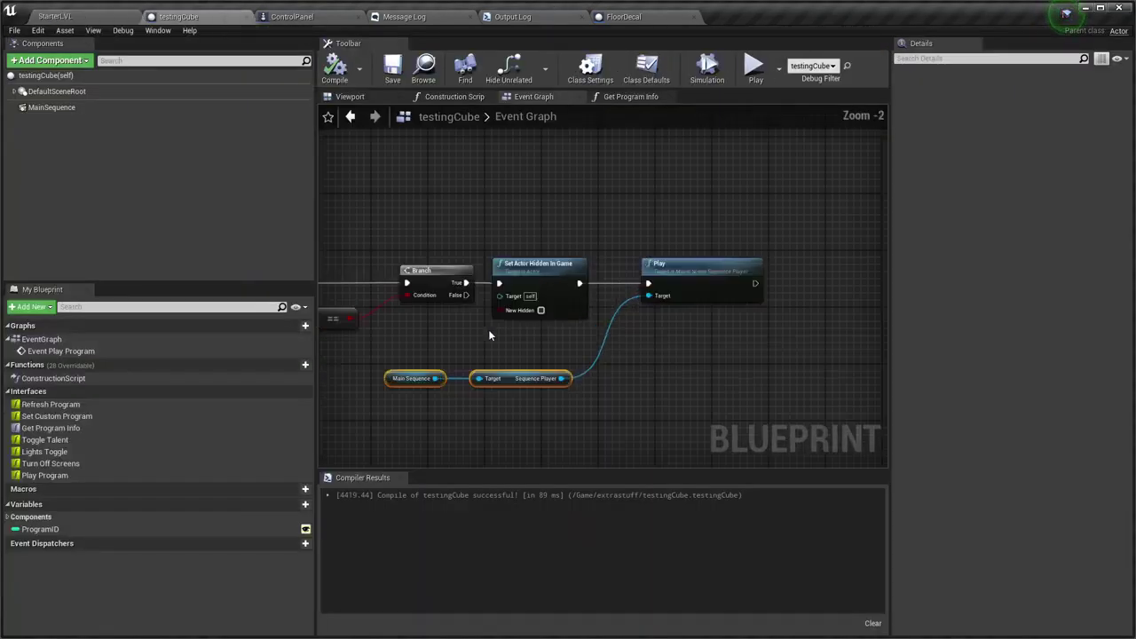
{"action": "scroll", "coordinate": [488, 329], "scroll_direction": "up", "scroll_amount": 3}
{"action": "scroll", "coordinate": [533, 302], "scroll_direction": "down", "scroll_amount": 1}
{"action": "mouse_move", "coordinate": [532, 303]}
{"action": "right_mouse_down"}
{"action": "mouse_move", "coordinate": [679, 273]}
{"action": "mouse_move", "coordinate": [669, 380]}
{"action": "right_mouse_up"}
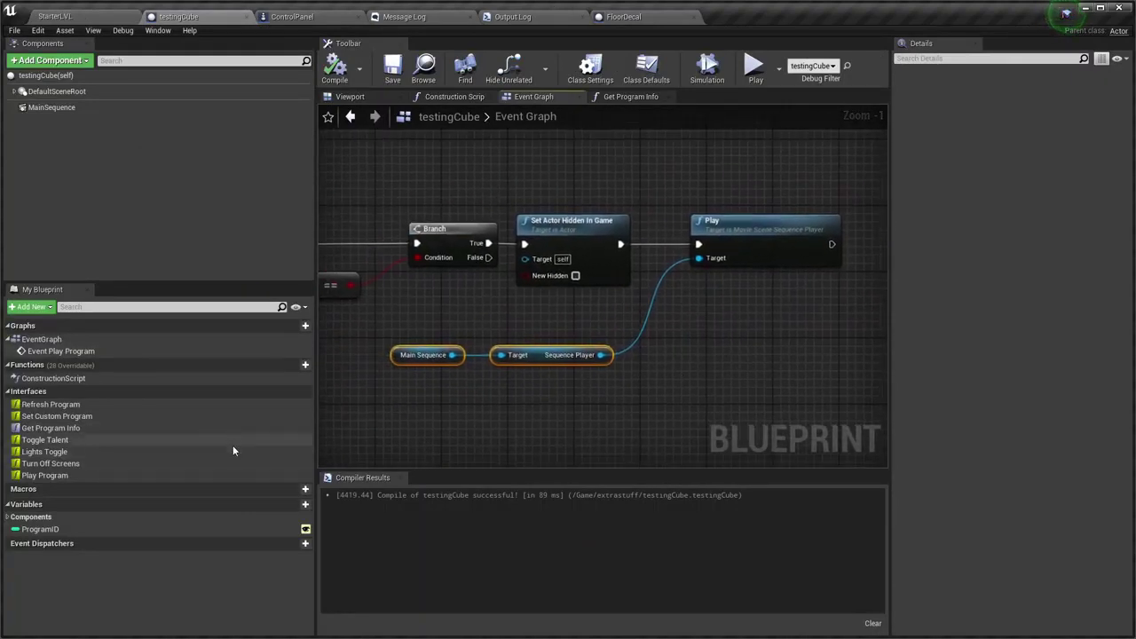
{"action": "left_click", "coordinate": [292, 505]}
{"action": "type", "text": "open"}
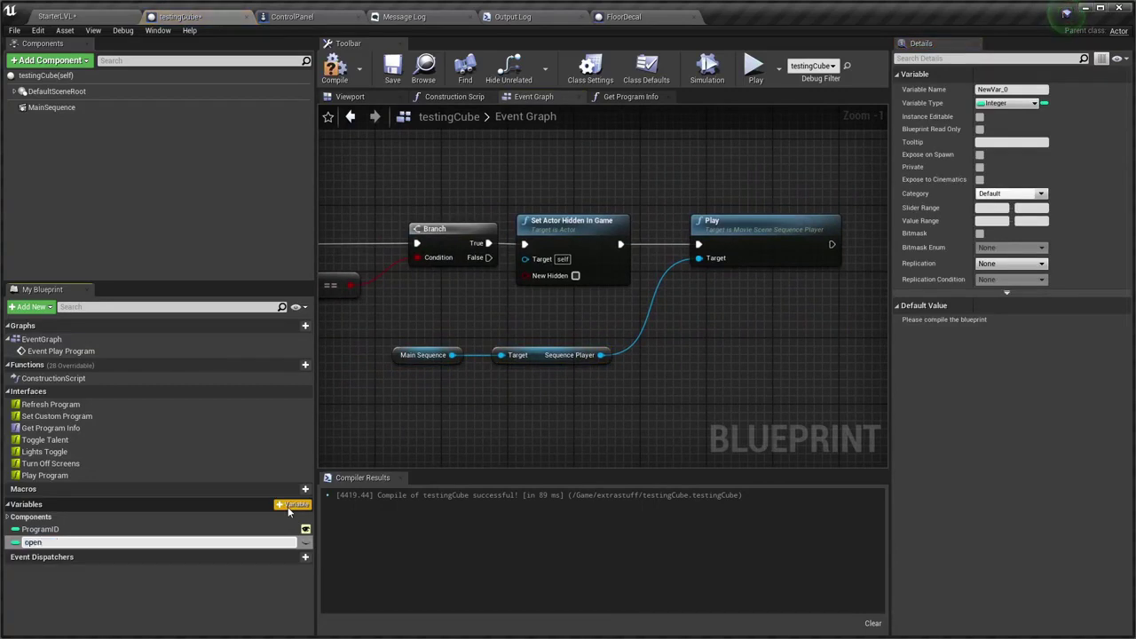
{"action": "key", "text": "Return"}
{"action": "left_click", "coordinate": [1012, 102]}
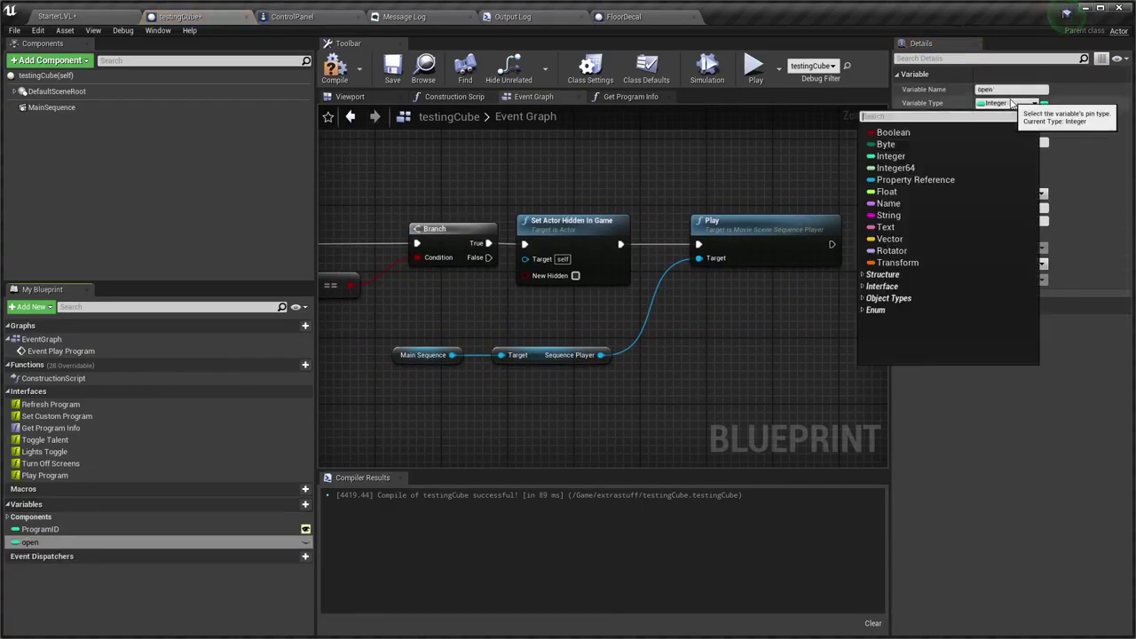
{"action": "type", "text": "bool"}
{"action": "key", "text": "Return"}
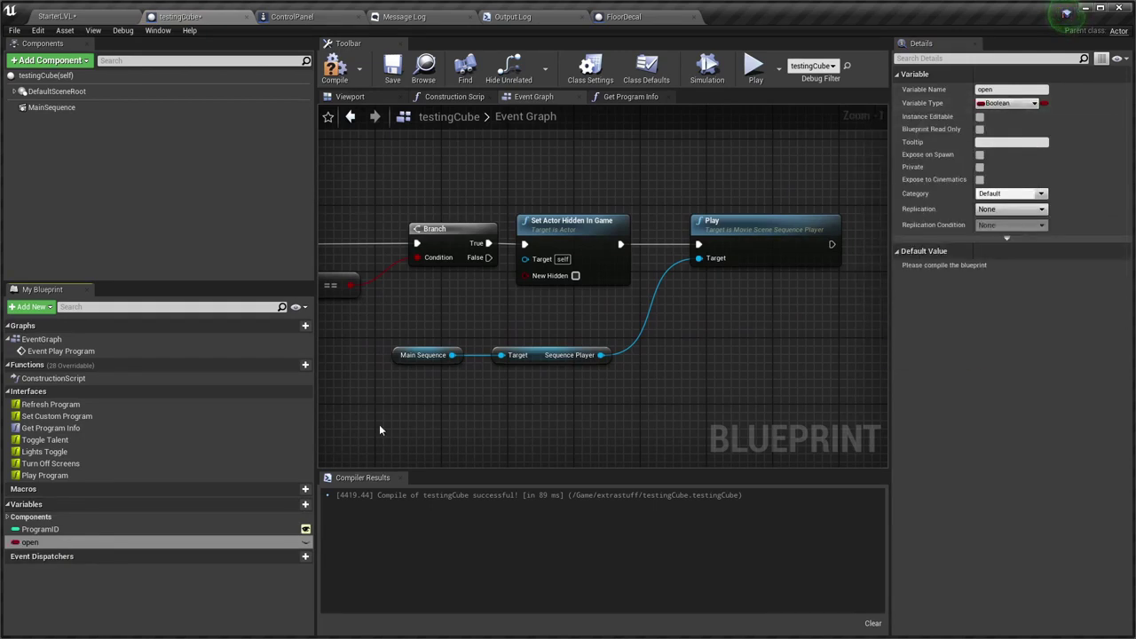
{"action": "key", "text": "F7"}
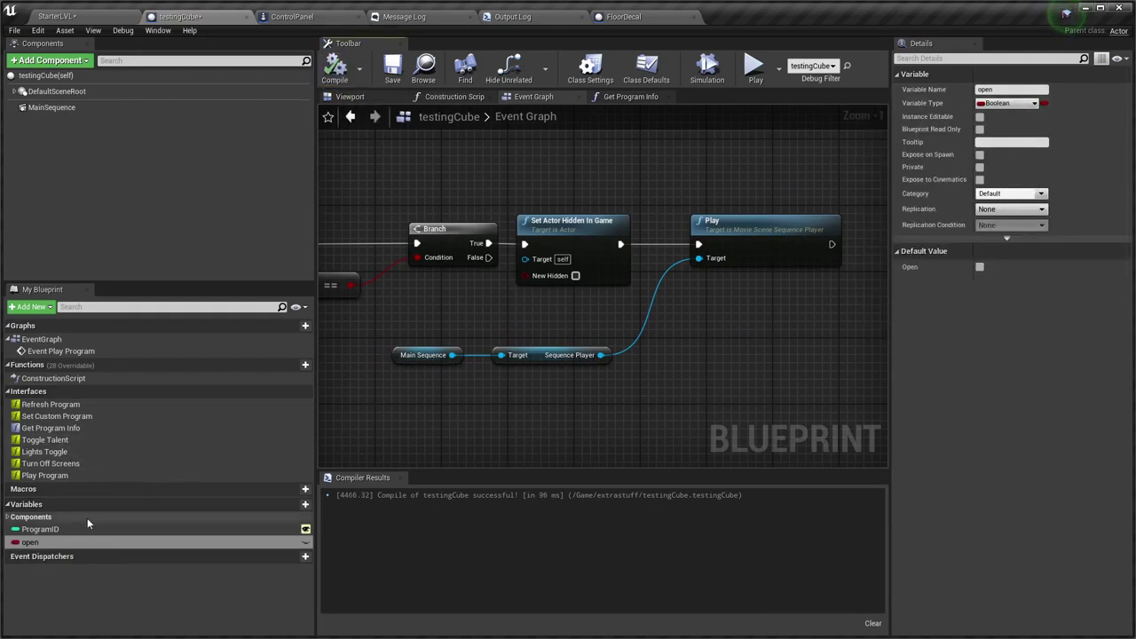
Place a Get open node near the Branch, shifting Set Actor Hidden and Play right
{"action": "left_click_drag", "start_coordinate": [35, 542], "coordinate": [841, 333]}
{"action": "left_click_drag", "start_coordinate": [571, 411], "coordinate": [561, 414]}
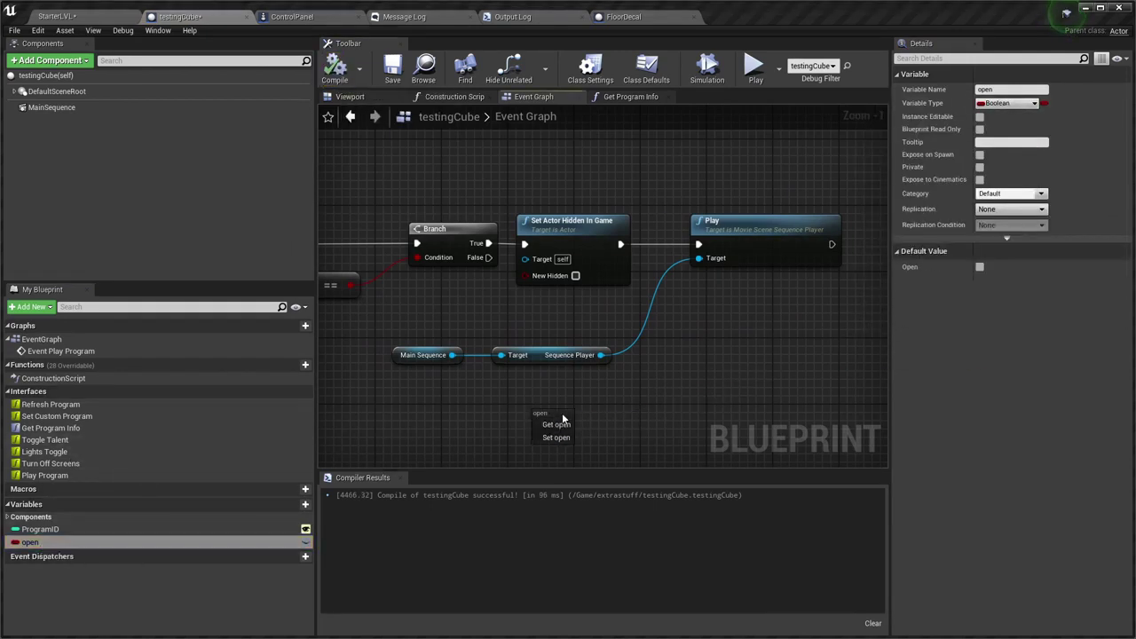
{"action": "left_click", "coordinate": [556, 425]}
{"action": "scroll", "coordinate": [674, 445], "scroll_direction": "down", "scroll_amount": 4}
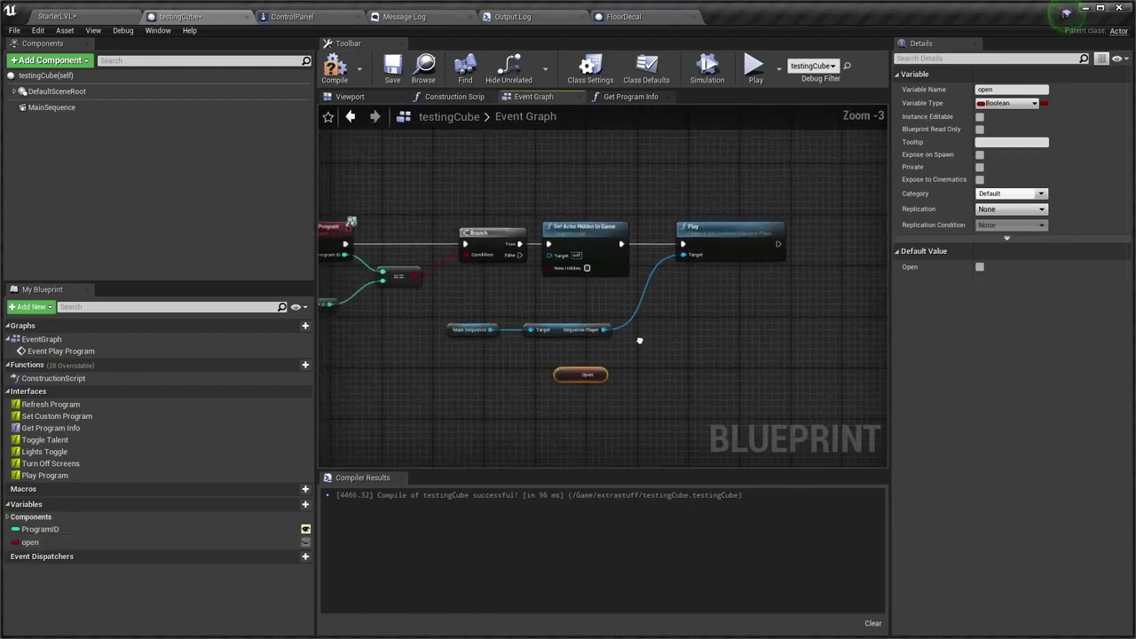
{"action": "scroll", "coordinate": [700, 343], "scroll_direction": "up", "scroll_amount": 3}
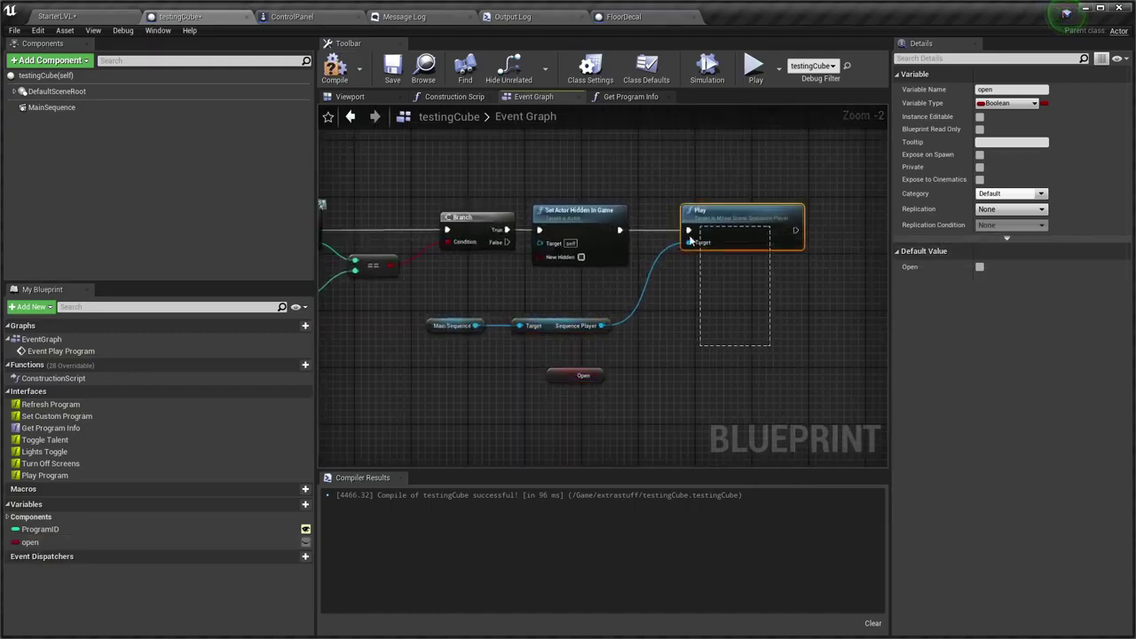
{"action": "mouse_move", "coordinate": [690, 240]}
{"action": "left_mouse_down"}
{"action": "mouse_move", "coordinate": [525, 235]}
{"action": "mouse_move", "coordinate": [790, 222]}
{"action": "left_mouse_up"}
{"action": "left_click", "coordinate": [431, 324], "text": "ctrl"}
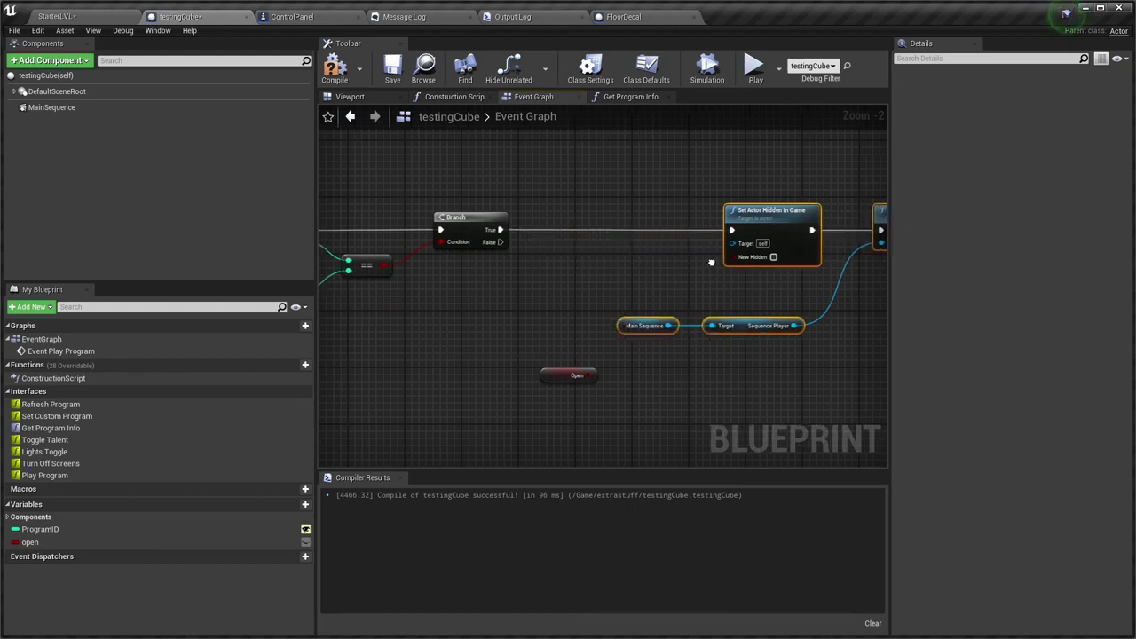
{"action": "scroll", "coordinate": [576, 257], "scroll_direction": "up", "scroll_amount": 1}
{"action": "scroll", "coordinate": [674, 269], "scroll_direction": "up", "scroll_amount": 1}
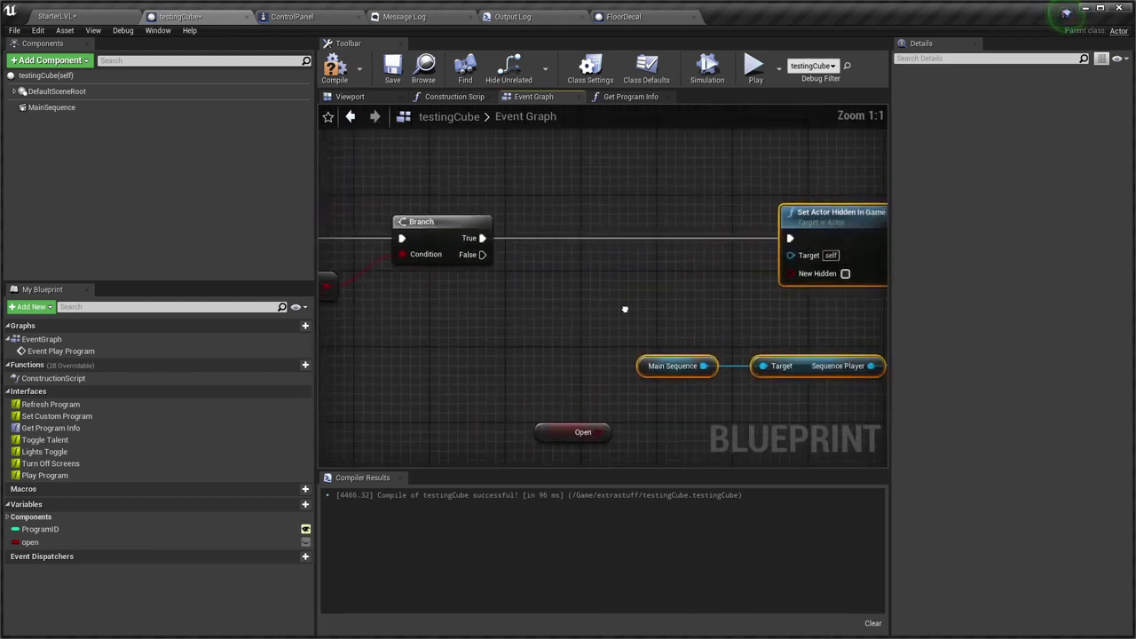
{"action": "left_click_drag", "start_coordinate": [523, 441], "coordinate": [392, 365]}
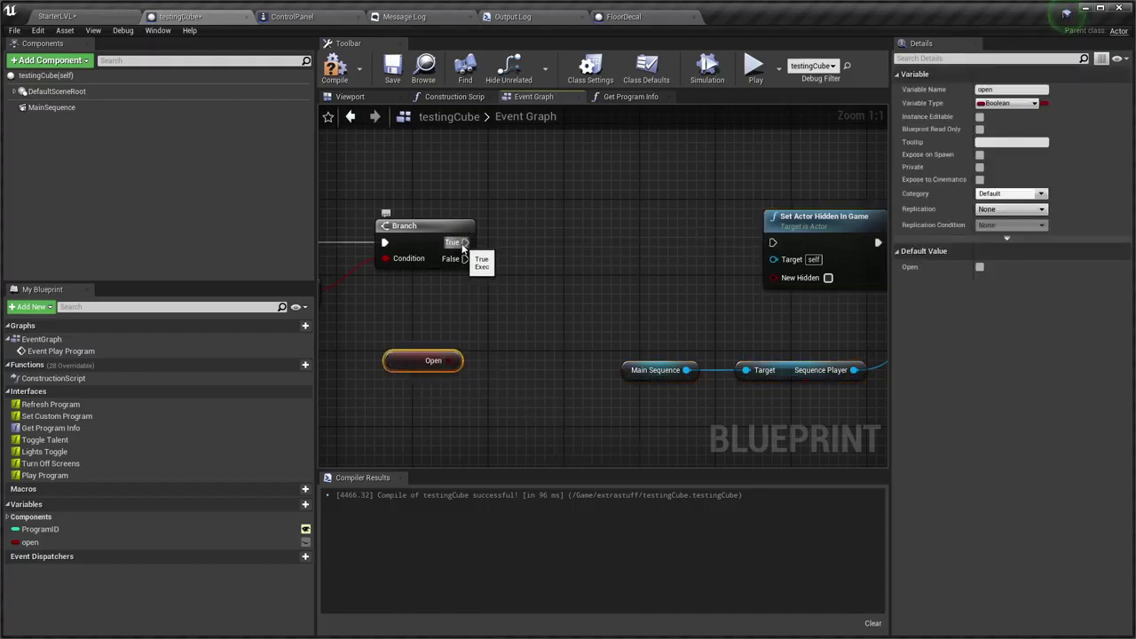
Add a second Branch after the first Branch's True, using open as its Condition
{"action": "left_click_drag", "start_coordinate": [513, 241], "coordinate": [515, 241]}
{"action": "type", "text": "bran"}
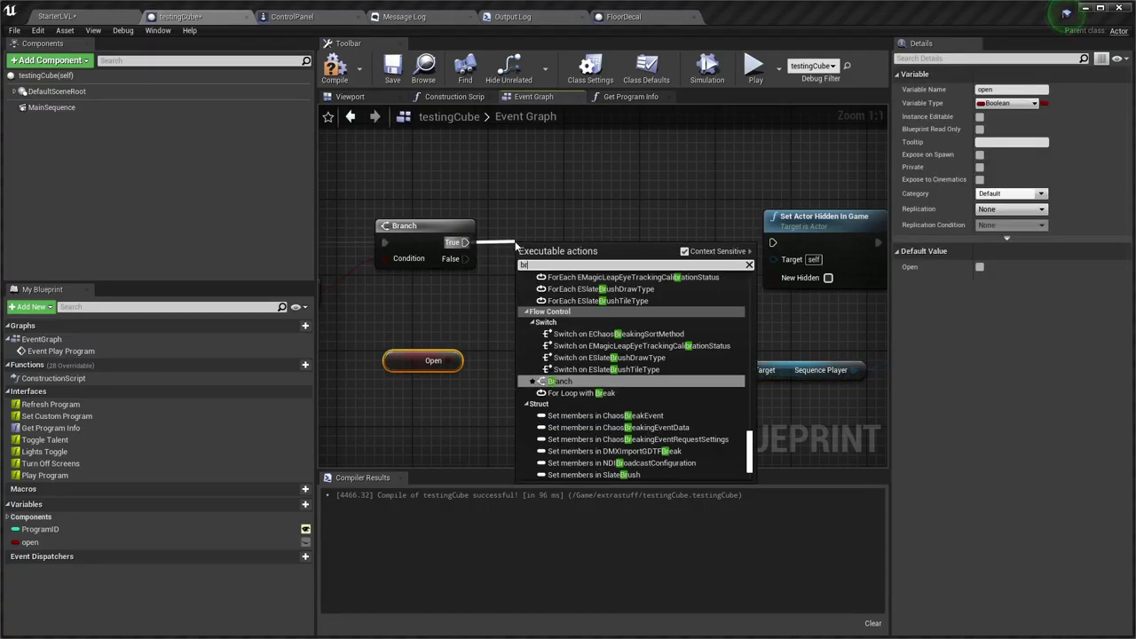
{"action": "key", "text": "Return"}
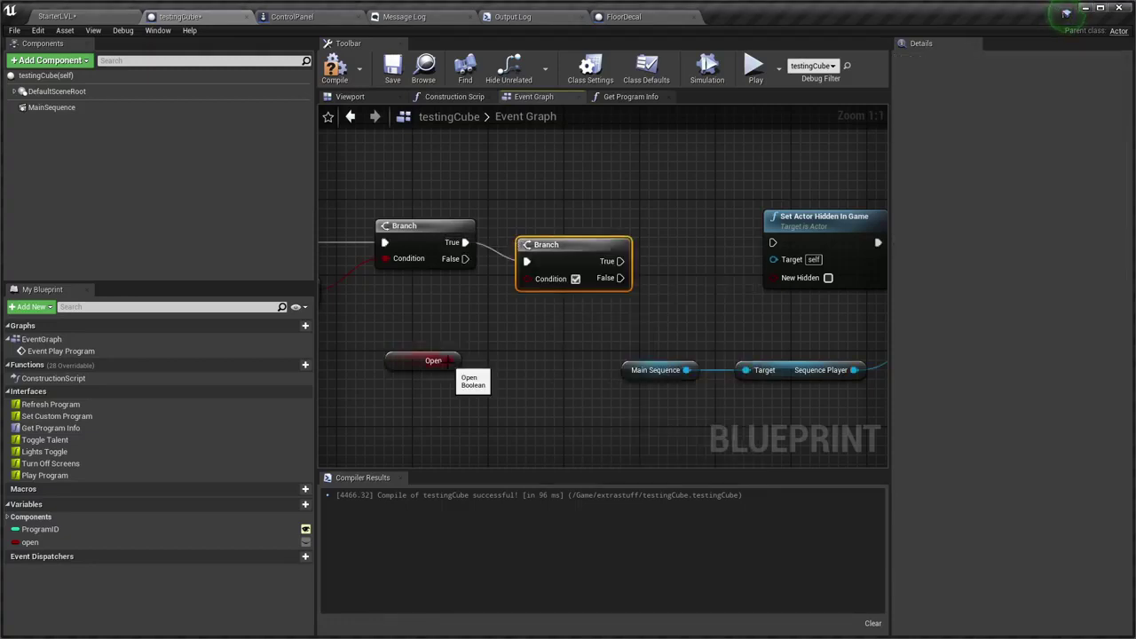
{"action": "left_click_drag", "start_coordinate": [452, 360], "coordinate": [536, 280]}
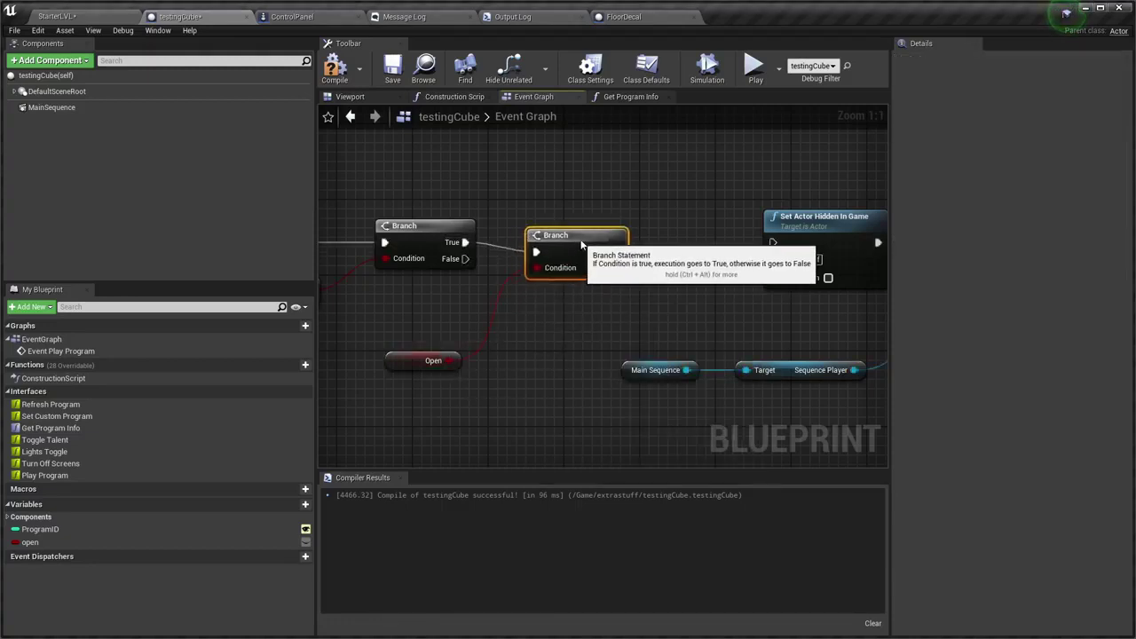
{"action": "left_click_drag", "start_coordinate": [581, 244], "coordinate": [579, 235]}
Rearrange the action and sequence nodes around the two Branches and compile
{"action": "right_click_drag", "start_coordinate": [517, 319], "coordinate": [528, 367]}
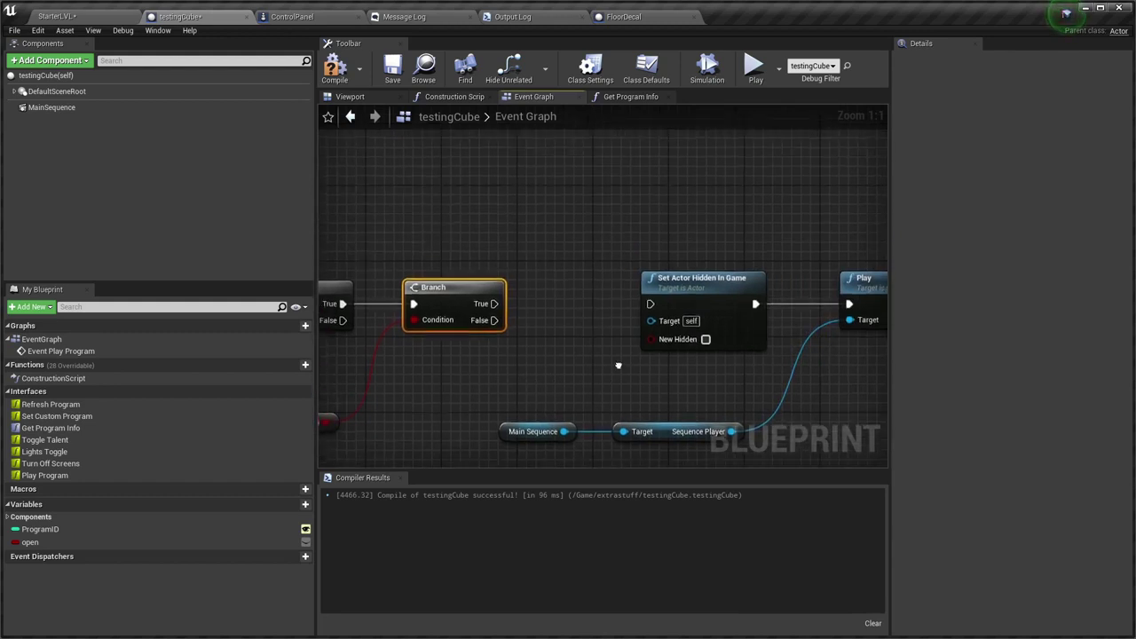
{"action": "scroll", "coordinate": [507, 393], "scroll_direction": "down", "scroll_amount": 1}
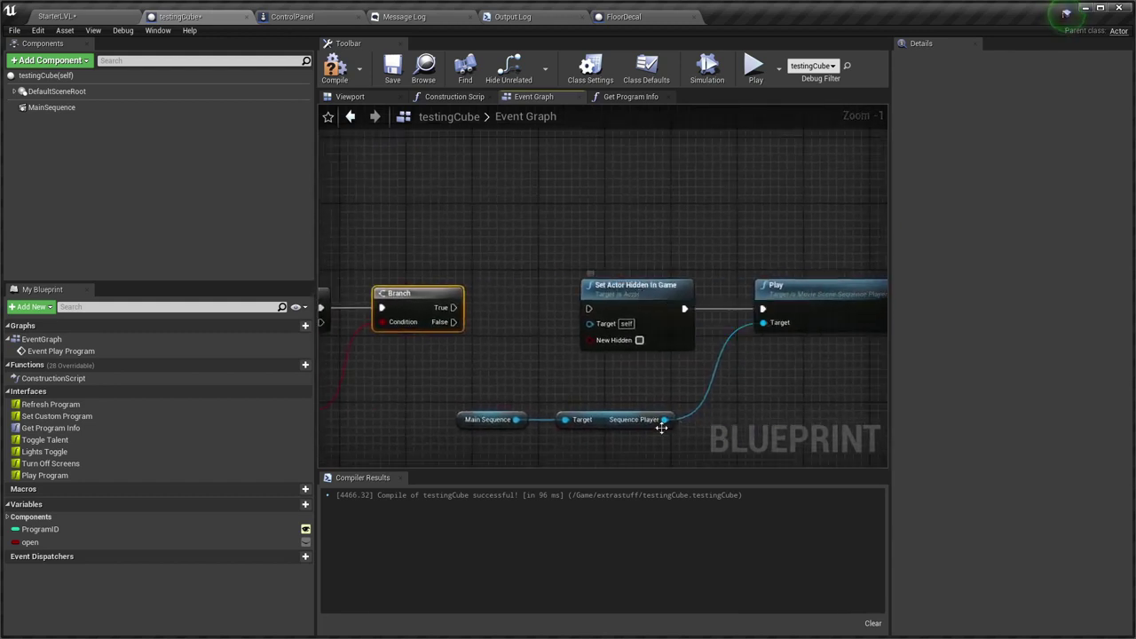
{"action": "right_click_drag", "start_coordinate": [661, 427], "coordinate": [677, 320]}
{"action": "left_click_drag", "start_coordinate": [828, 378], "coordinate": [589, 236]}
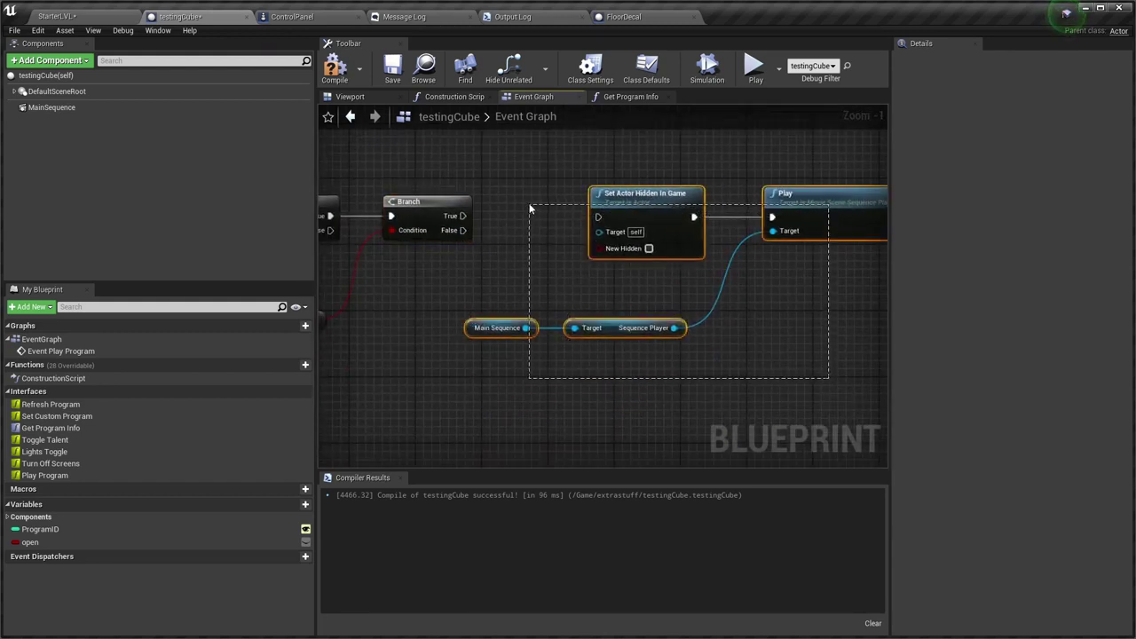
{"action": "left_click_drag", "start_coordinate": [630, 194], "coordinate": [581, 193]}
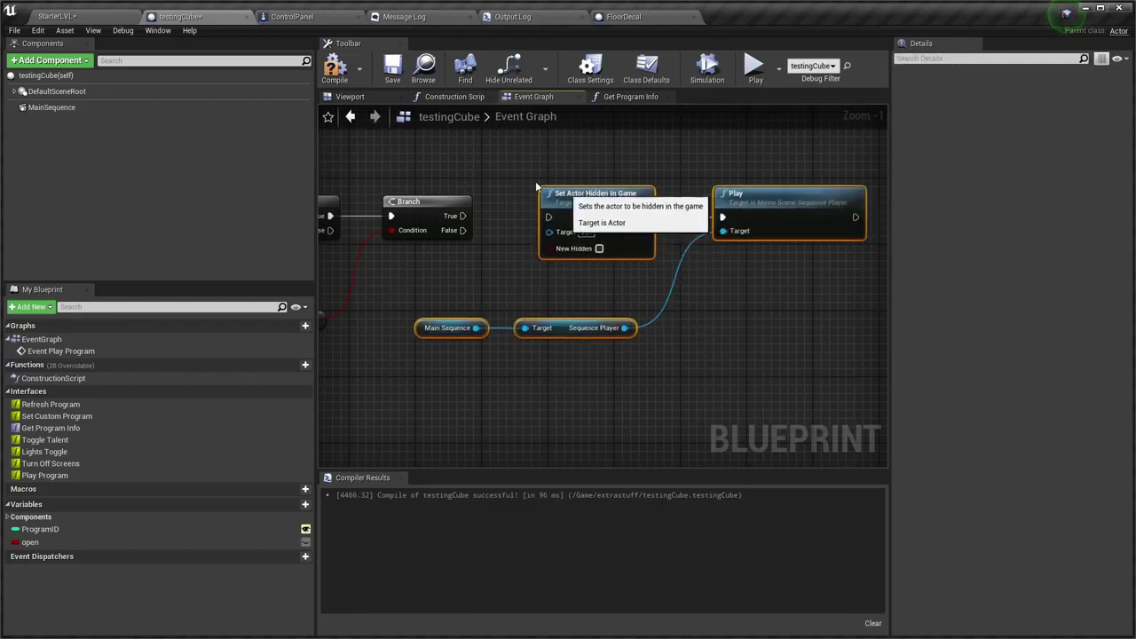
{"action": "left_click", "coordinate": [497, 196]}
{"action": "right_click_drag", "start_coordinate": [497, 191], "coordinate": [551, 252]}
{"action": "scroll", "coordinate": [551, 252], "scroll_direction": "up", "scroll_amount": 1}
{"action": "right_click_drag", "start_coordinate": [476, 193], "coordinate": [519, 184]}
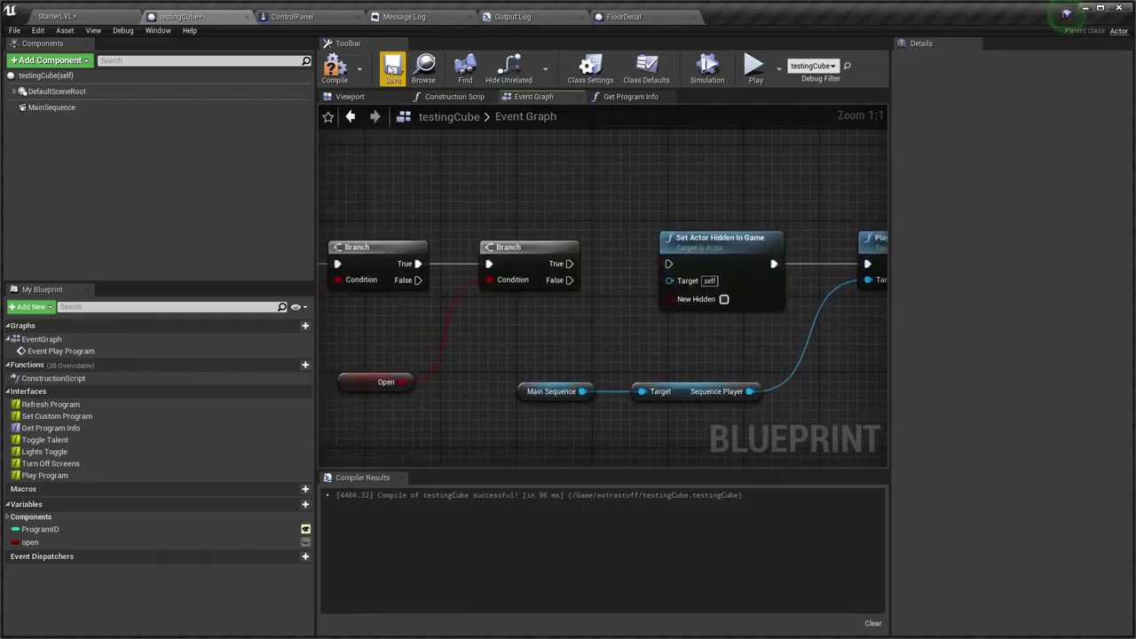
{"action": "key", "text": "F7"}
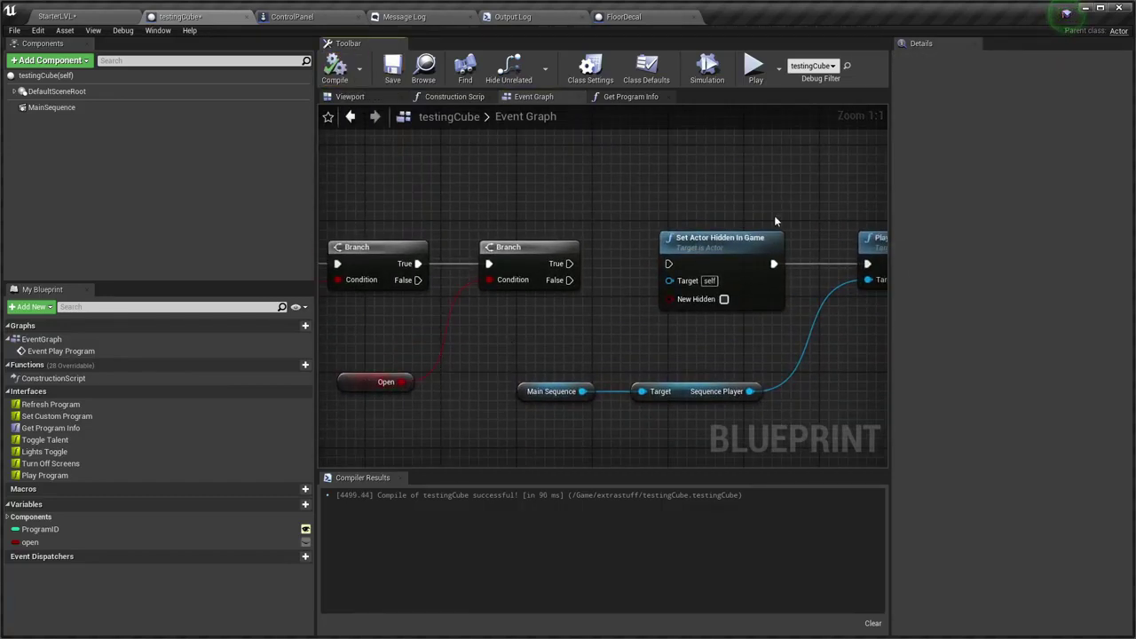
Wire the new Branch's False into Set Actor Hidden In Game and lower it and Play
{"action": "right_click_drag", "start_coordinate": [626, 276], "coordinate": [569, 273]}
{"action": "left_click_drag", "start_coordinate": [508, 261], "coordinate": [533, 264]}
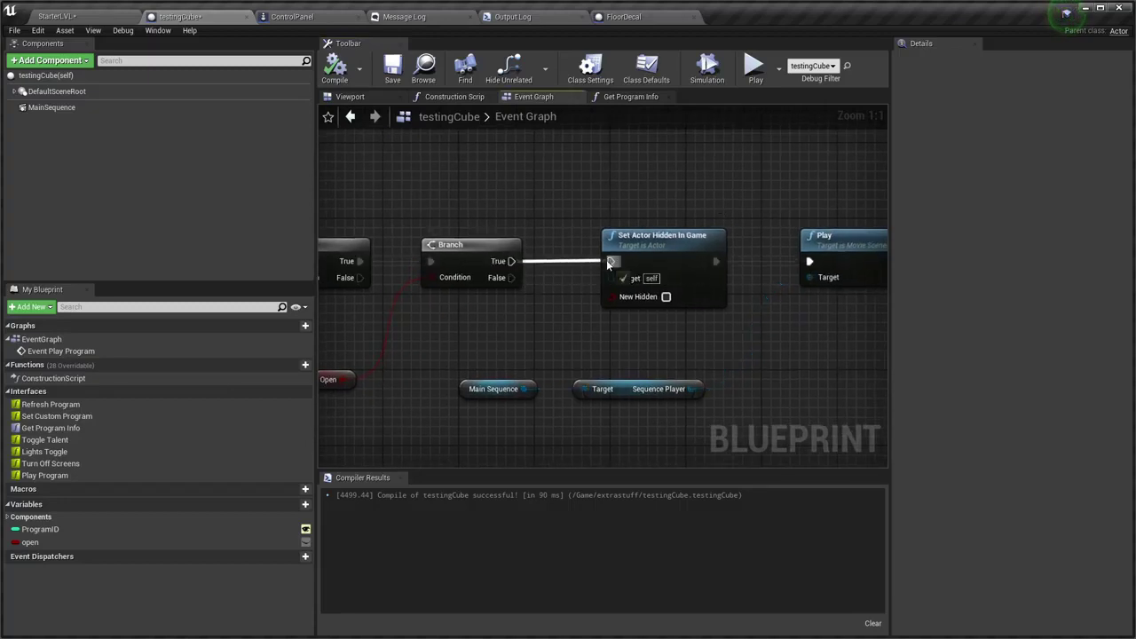
{"action": "left_click_drag", "start_coordinate": [609, 263], "coordinate": [611, 261]}
{"action": "right_click_drag", "start_coordinate": [529, 263], "coordinate": [574, 265]}
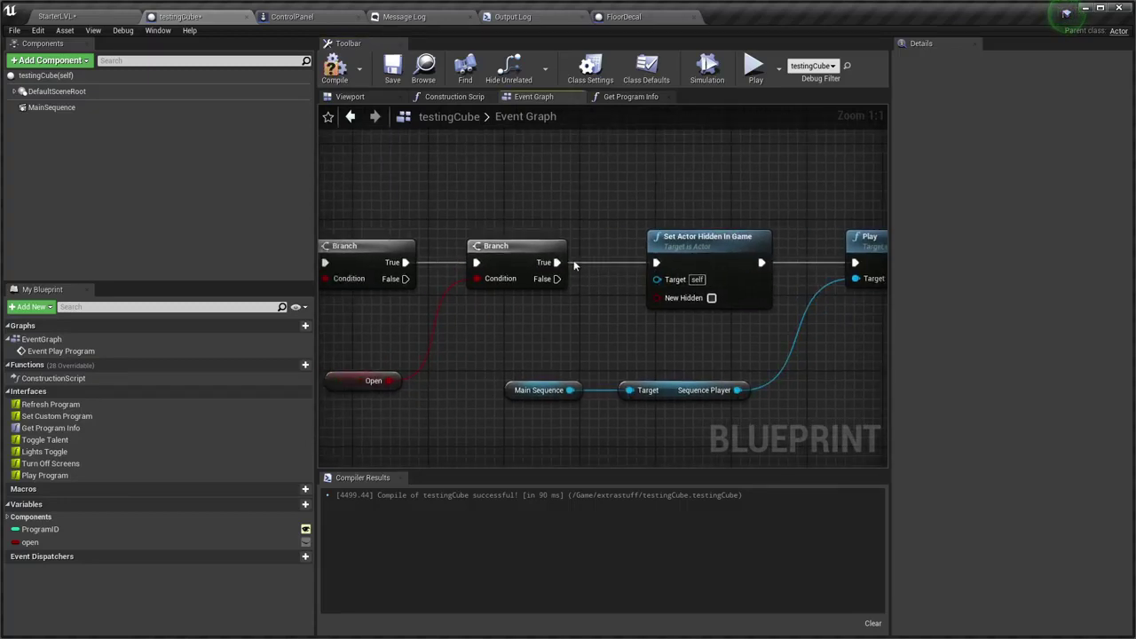
{"action": "left_click_drag", "start_coordinate": [556, 279], "coordinate": [619, 280]}
{"action": "right_click_drag", "start_coordinate": [864, 333], "coordinate": [768, 353]}
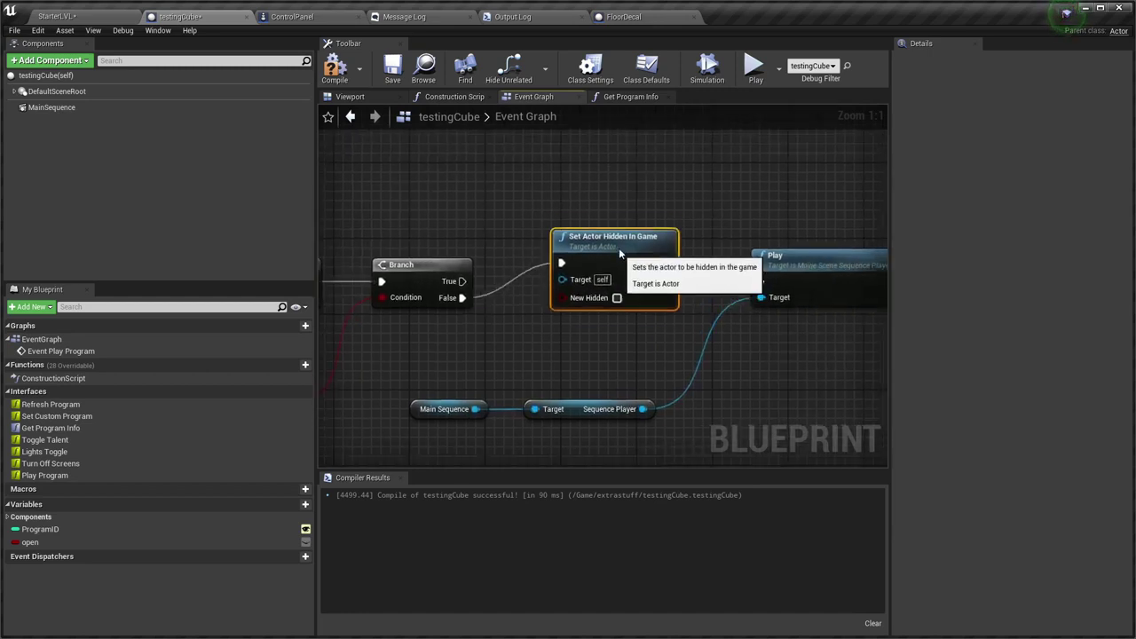
{"action": "mouse_move", "coordinate": [618, 279]}
{"action": "left_mouse_down"}
{"action": "mouse_move", "coordinate": [610, 308]}
{"action": "mouse_move", "coordinate": [634, 316]}
{"action": "left_mouse_up"}
{"action": "mouse_move", "coordinate": [544, 268]}
{"action": "right_mouse_down"}
{"action": "mouse_move", "coordinate": [480, 264]}
{"action": "mouse_move", "coordinate": [547, 280]}
{"action": "right_mouse_up"}
{"action": "left_click_drag", "start_coordinate": [813, 276], "coordinate": [811, 321]}
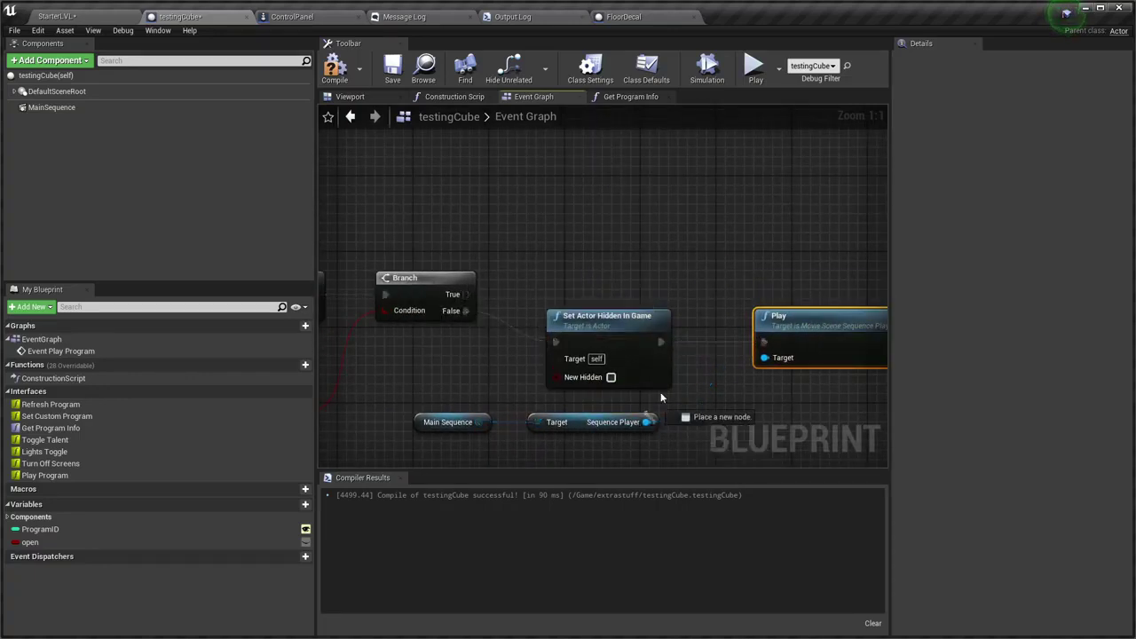
Add a Play Reverse node on the Sequence Player, driven by the Branch's True output
{"action": "left_click_drag", "start_coordinate": [646, 419], "coordinate": [701, 255]}
{"action": "type", "text": "playreve"}
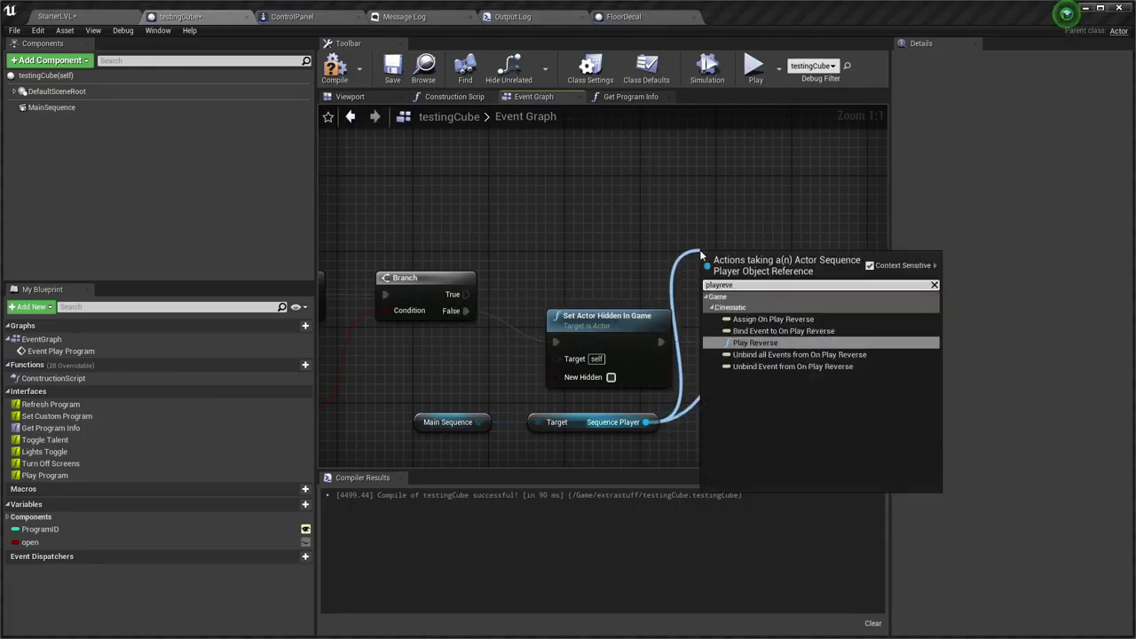
{"action": "key", "text": "Return"}
{"action": "left_click_drag", "start_coordinate": [771, 259], "coordinate": [819, 238]}
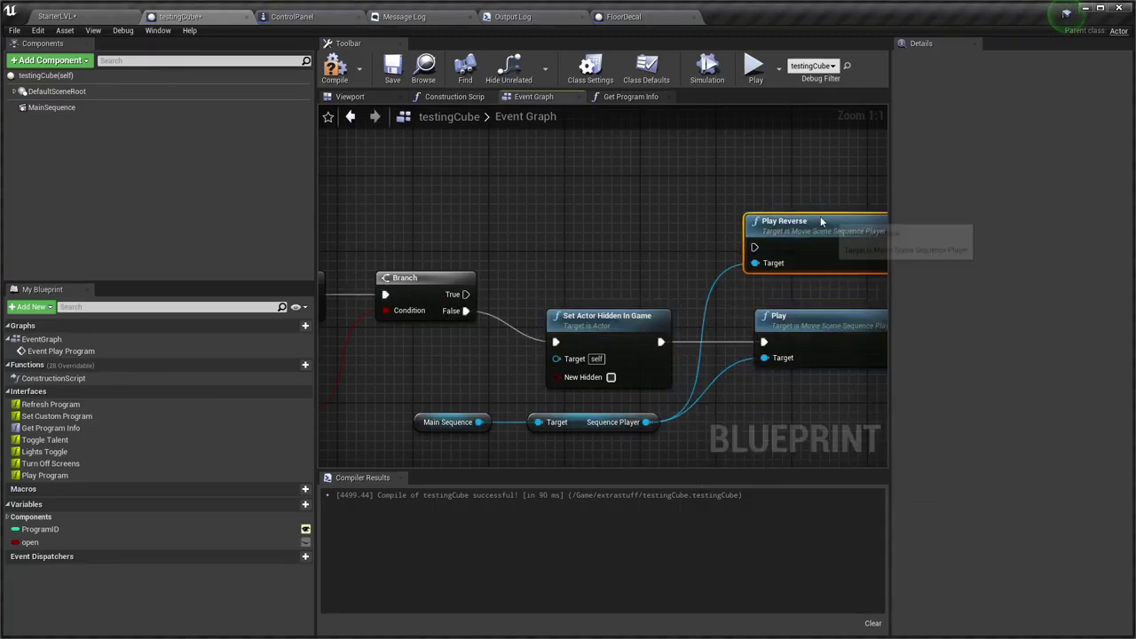
{"action": "left_click_drag", "start_coordinate": [464, 293], "coordinate": [754, 257]}
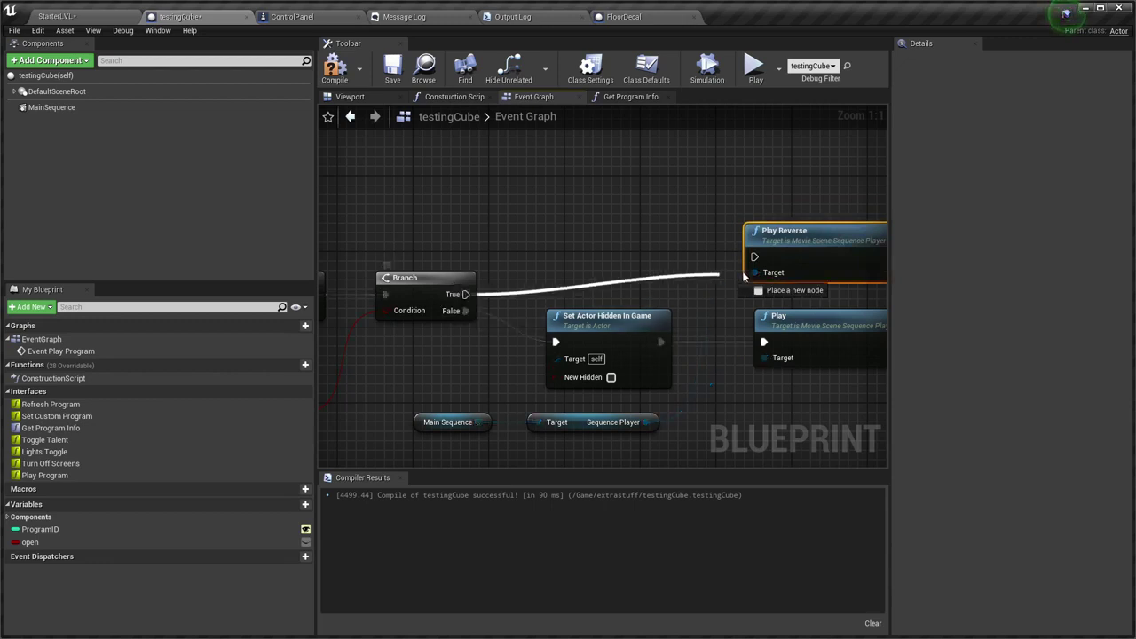
{"action": "right_click_drag", "start_coordinate": [694, 233], "coordinate": [489, 203]}
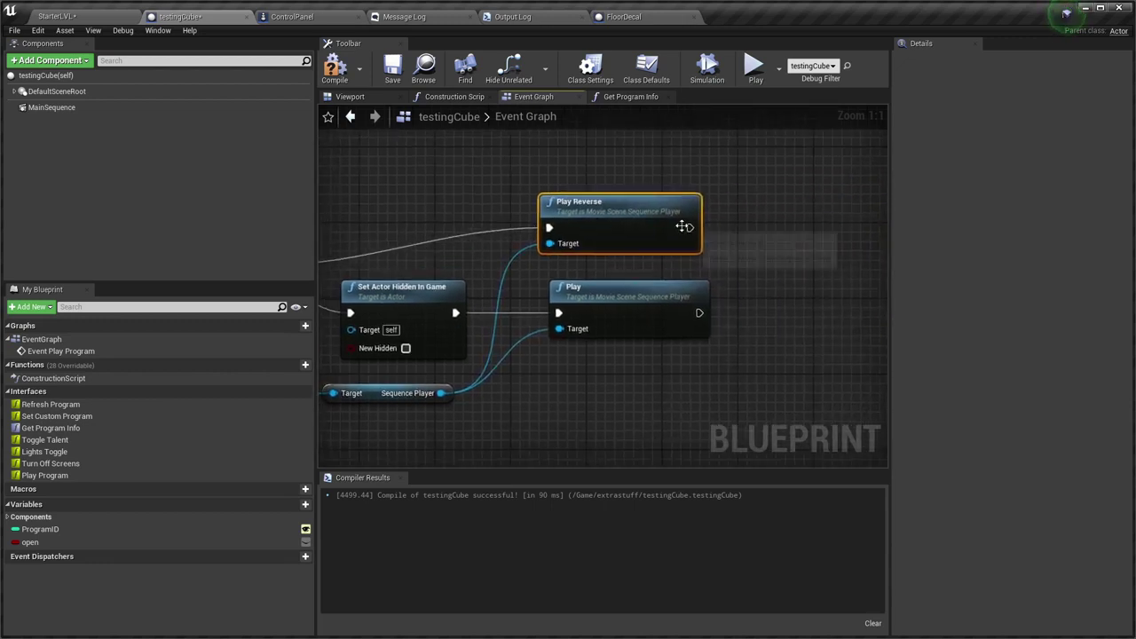
Add a Delay node after Play Reverse
{"action": "left_click_drag", "start_coordinate": [690, 229], "coordinate": [756, 232]}
{"action": "type", "text": "delay"}
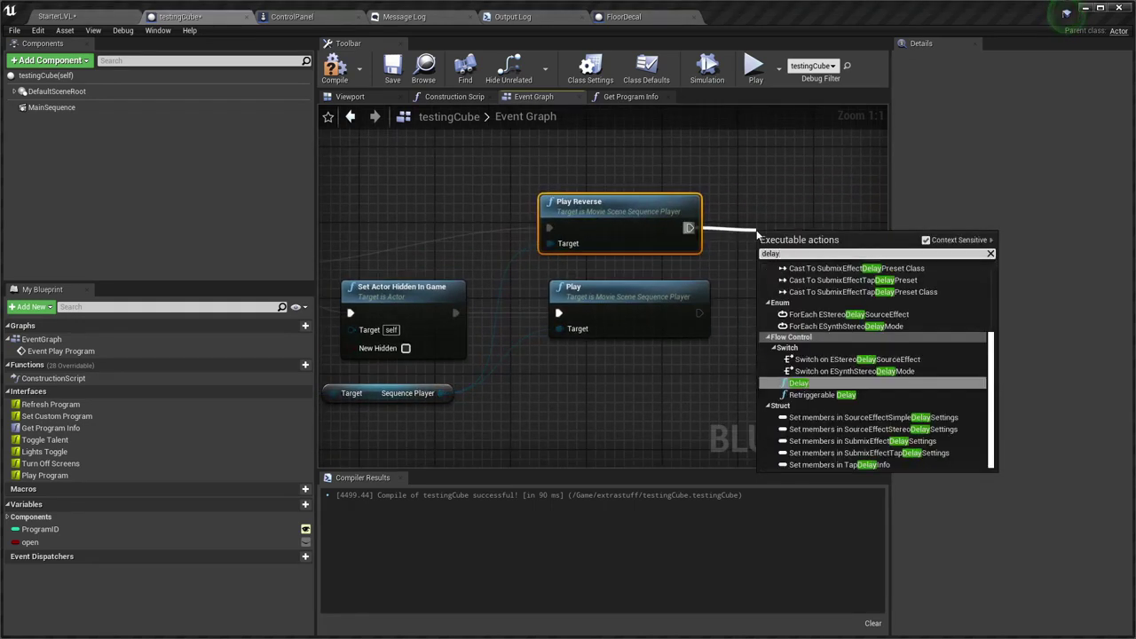
{"action": "key", "text": "Return"}
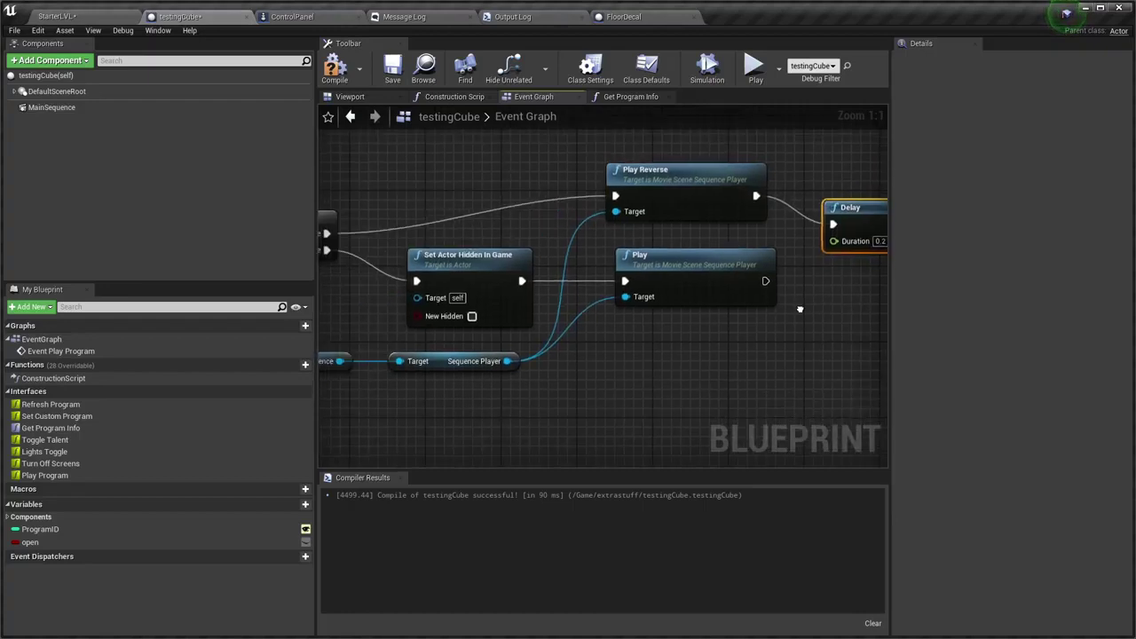
{"action": "mouse_move", "coordinate": [542, 286]}
{"action": "right_mouse_down"}
{"action": "mouse_move", "coordinate": [626, 409]}
{"action": "mouse_move", "coordinate": [573, 356]}
{"action": "right_mouse_up"}
{"action": "scroll", "coordinate": [629, 424], "scroll_direction": "down", "scroll_amount": 1}
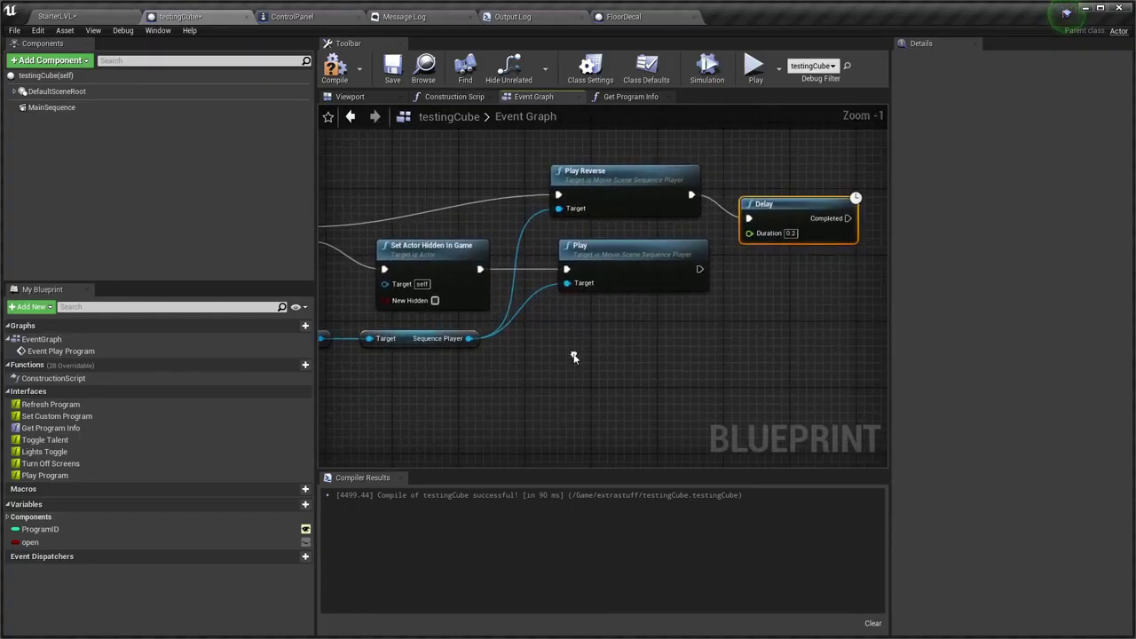
Feed the Sequence Player's Get Duration through QualifiedFrameTime to Seconds into the Delay's Duration
{"action": "left_click_drag", "start_coordinate": [468, 339], "coordinate": [577, 396]}
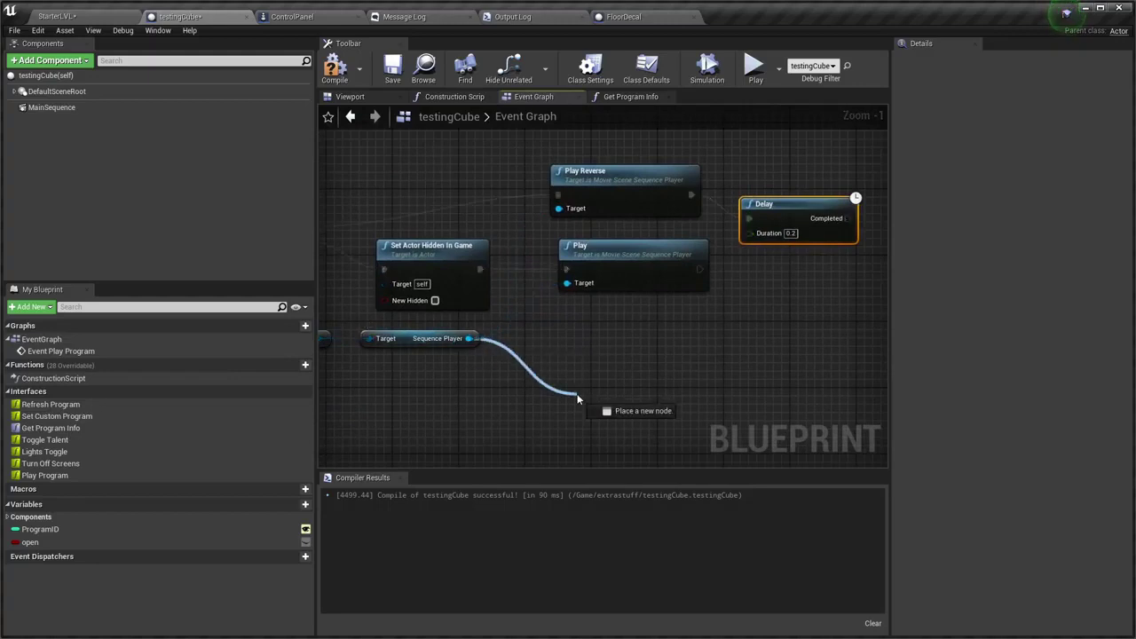
{"action": "type", "text": "getdur"}
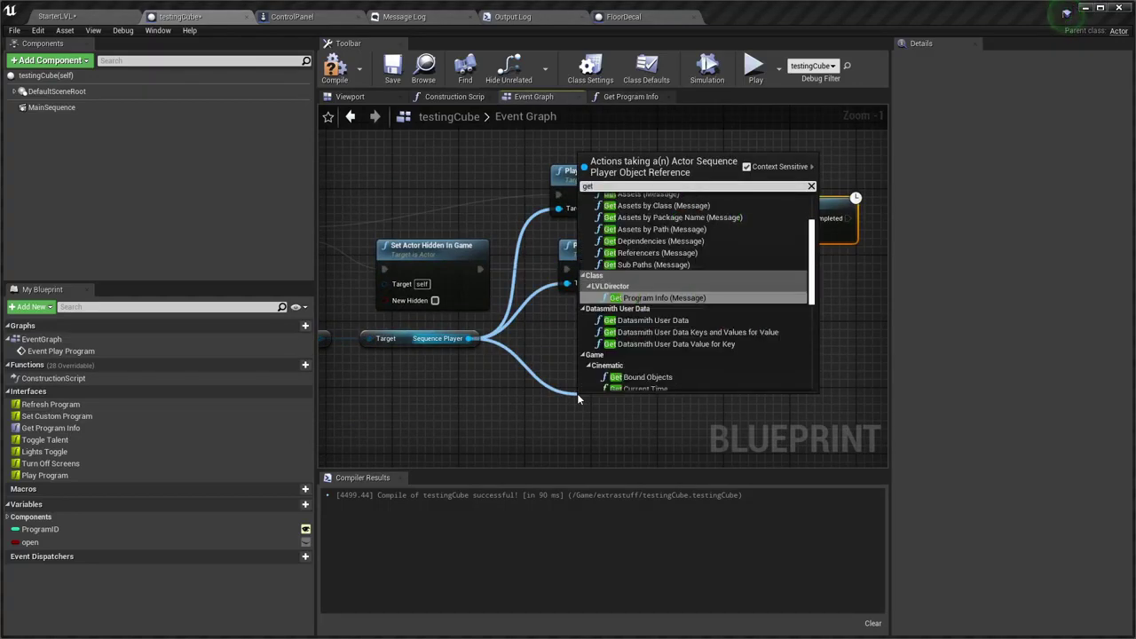
{"action": "key", "text": "Return"}
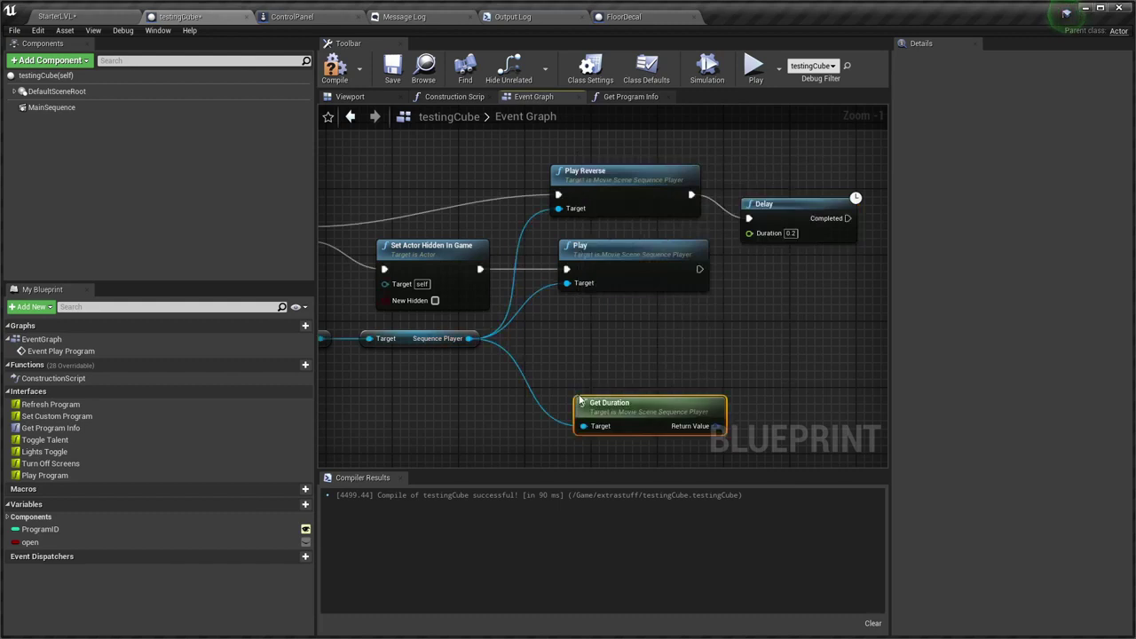
{"action": "left_click_drag", "start_coordinate": [612, 404], "coordinate": [578, 379]}
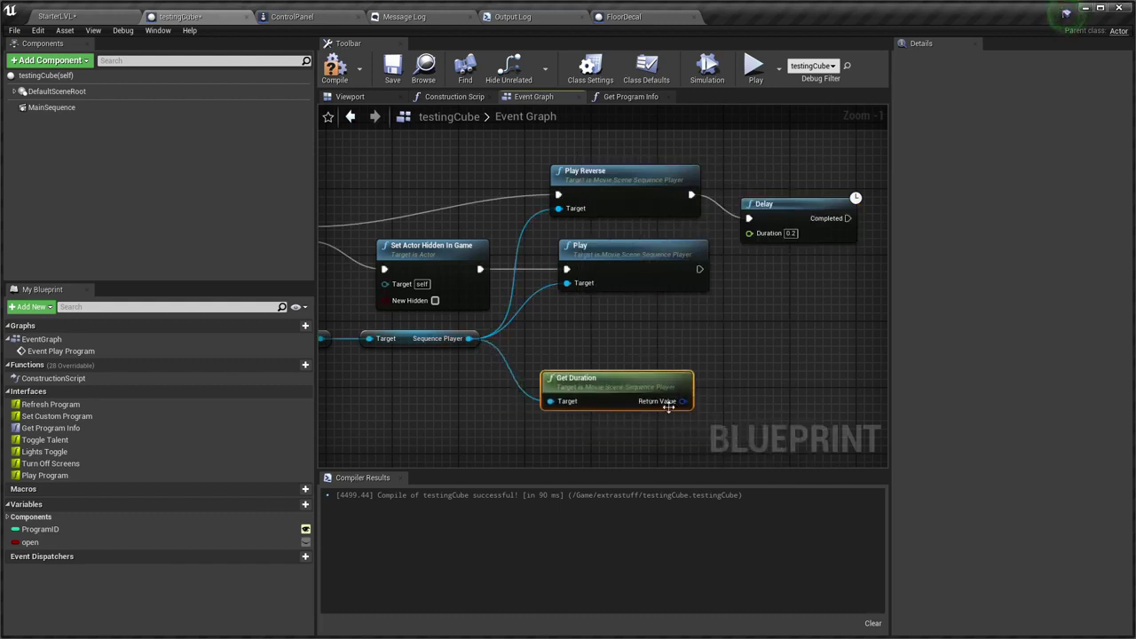
{"action": "mouse_move", "coordinate": [682, 401]}
{"action": "left_mouse_down"}
{"action": "mouse_move", "coordinate": [725, 344]}
{"action": "mouse_move", "coordinate": [750, 232]}
{"action": "left_mouse_up"}
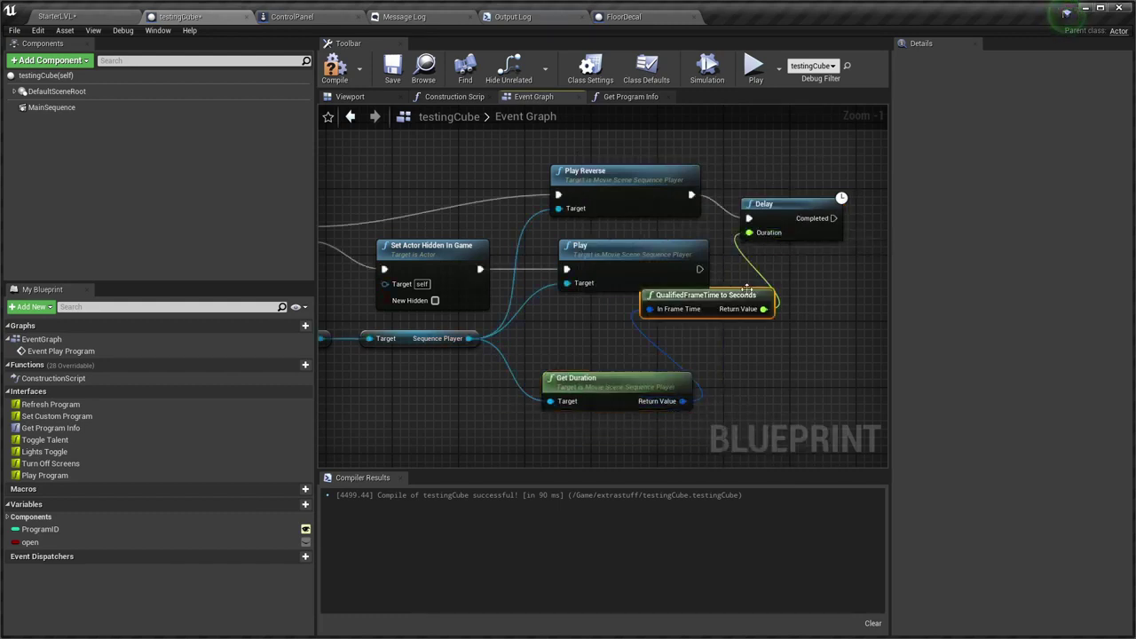
{"action": "left_click_drag", "start_coordinate": [733, 303], "coordinate": [800, 394]}
{"action": "right_click_drag", "start_coordinate": [793, 217], "coordinate": [692, 225]}
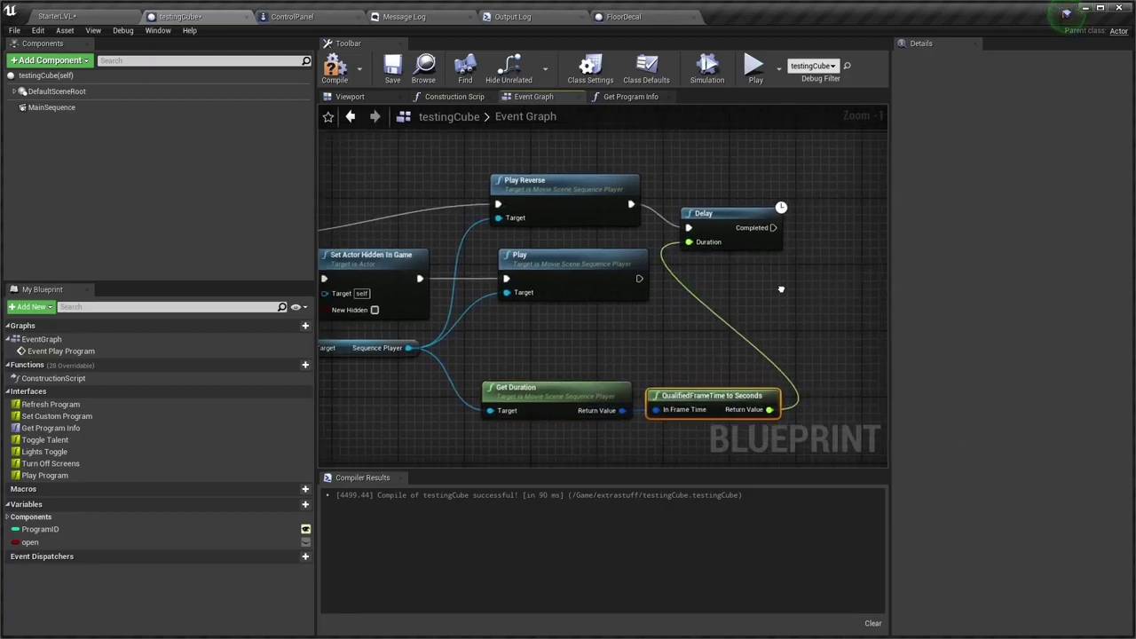
{"action": "left_click_drag", "start_coordinate": [692, 225], "coordinate": [738, 217]}
{"action": "scroll", "coordinate": [743, 312], "scroll_direction": "down", "scroll_amount": 2}
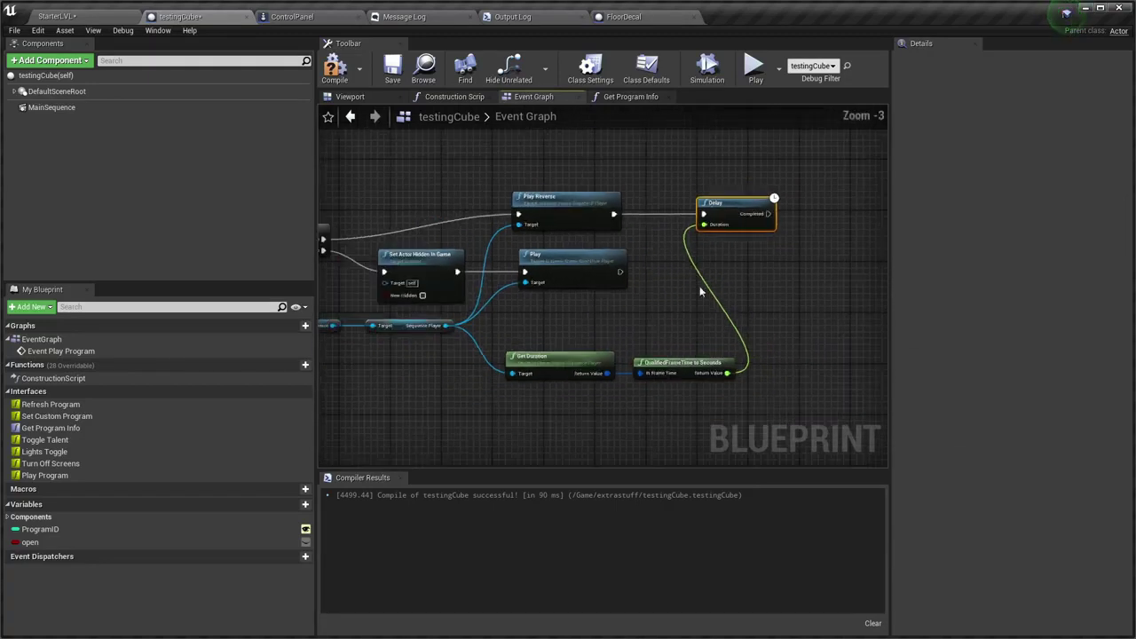
{"action": "mouse_move", "coordinate": [743, 312]}
{"action": "right_mouse_down"}
{"action": "mouse_move", "coordinate": [655, 342]}
{"action": "mouse_move", "coordinate": [649, 269]}
{"action": "right_mouse_up"}
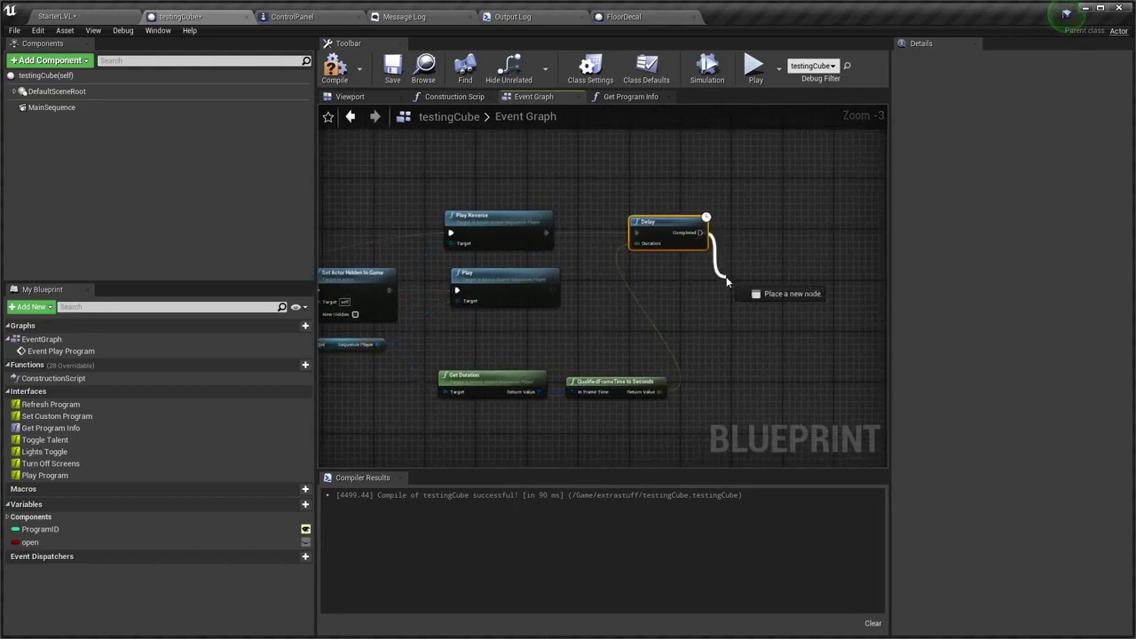
From the Delay's Completed pin, search for the Set Actor Hidden In Game node
{"action": "left_click_drag", "start_coordinate": [698, 235], "coordinate": [727, 282]}
{"action": "type", "text": "sethidd"}
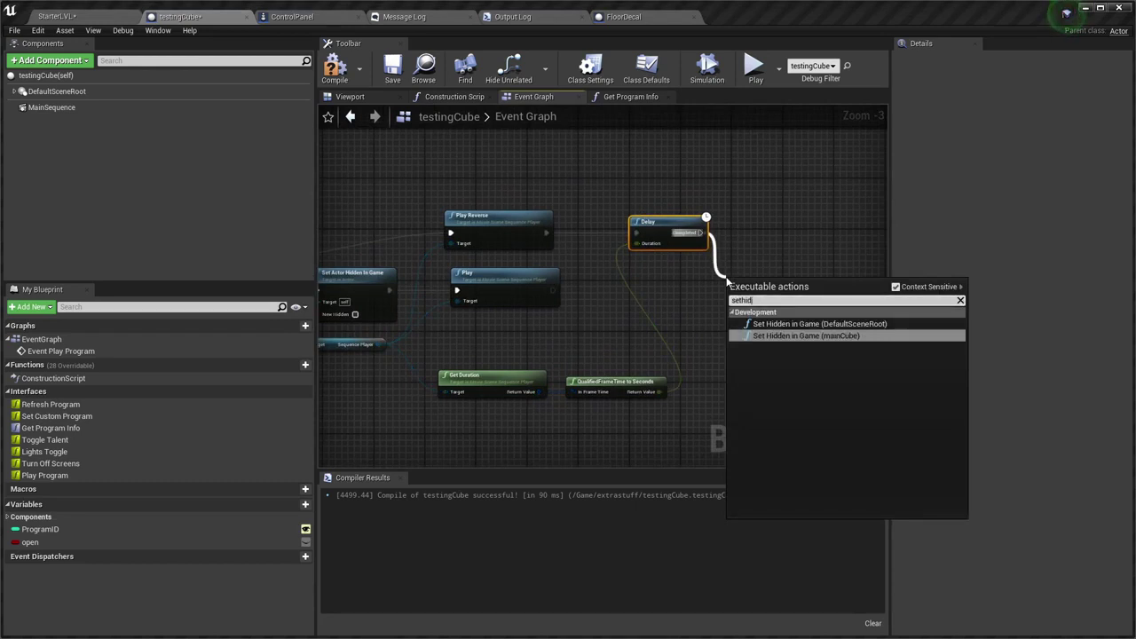
{"action": "key", "text": "BackSpace"}
{"action": "key", "text": "BackSpace"}
{"action": "key", "text": "BackSpace"}
{"action": "type", "text": "ac"}
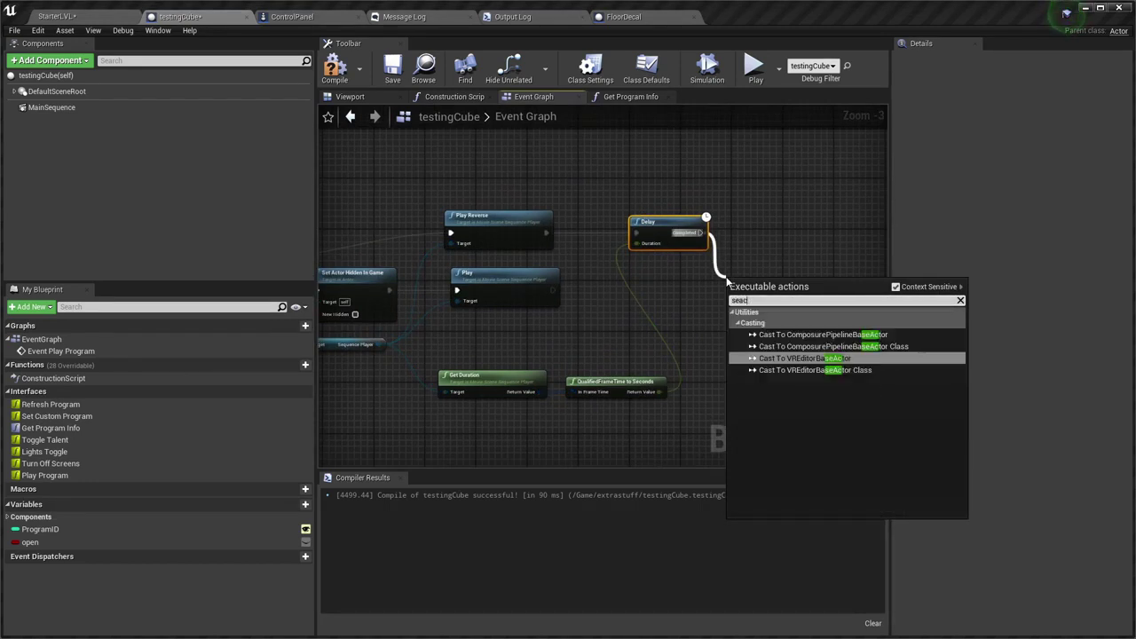
{"action": "key", "text": "BackSpace"}
{"action": "key", "text": "BackSpace"}
{"action": "type", "text": "tact"}
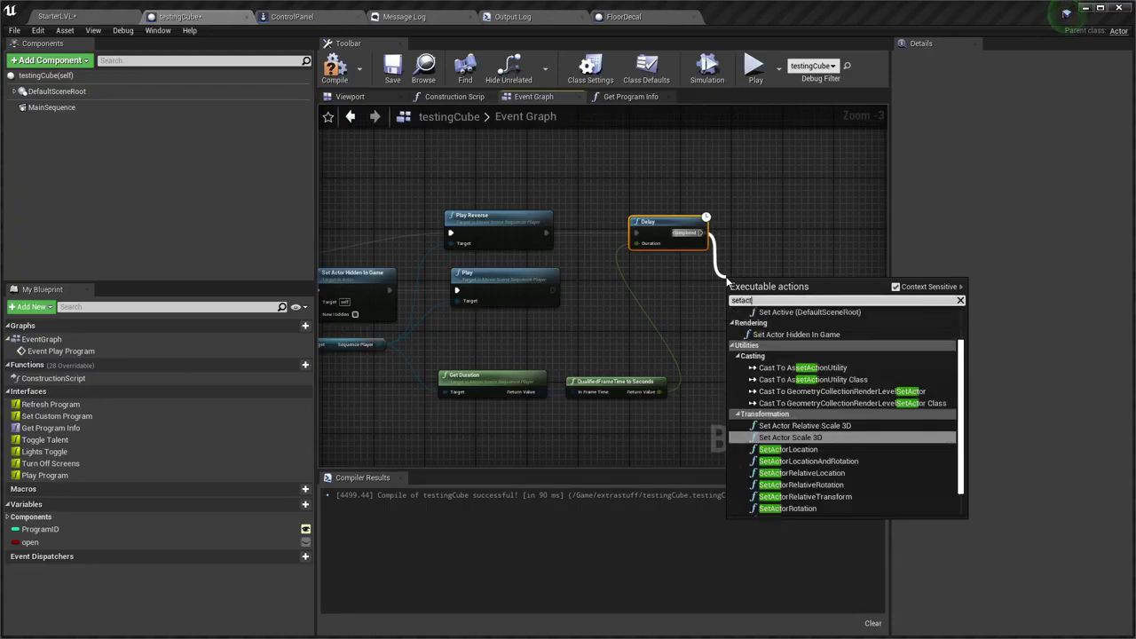
{"action": "type", "text": "ohid"}
Add Set Actor Hidden In Game after the Delay with New Hidden ticked
{"action": "key", "text": "Return"}
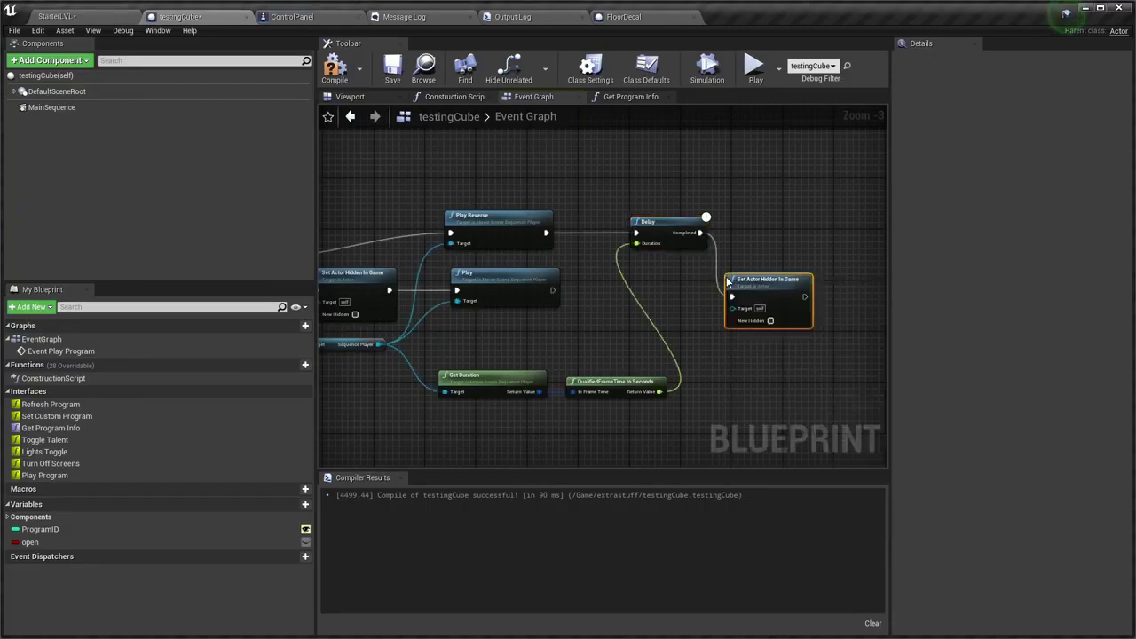
{"action": "scroll", "coordinate": [775, 412], "scroll_direction": "up", "scroll_amount": 3}
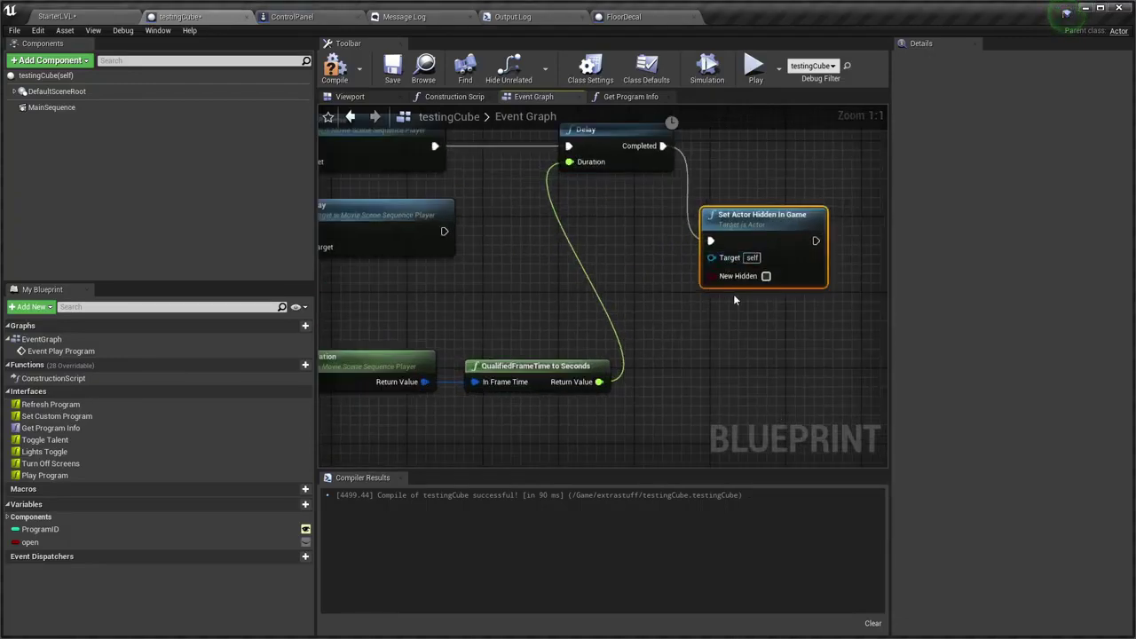
{"action": "left_click", "coordinate": [766, 276]}
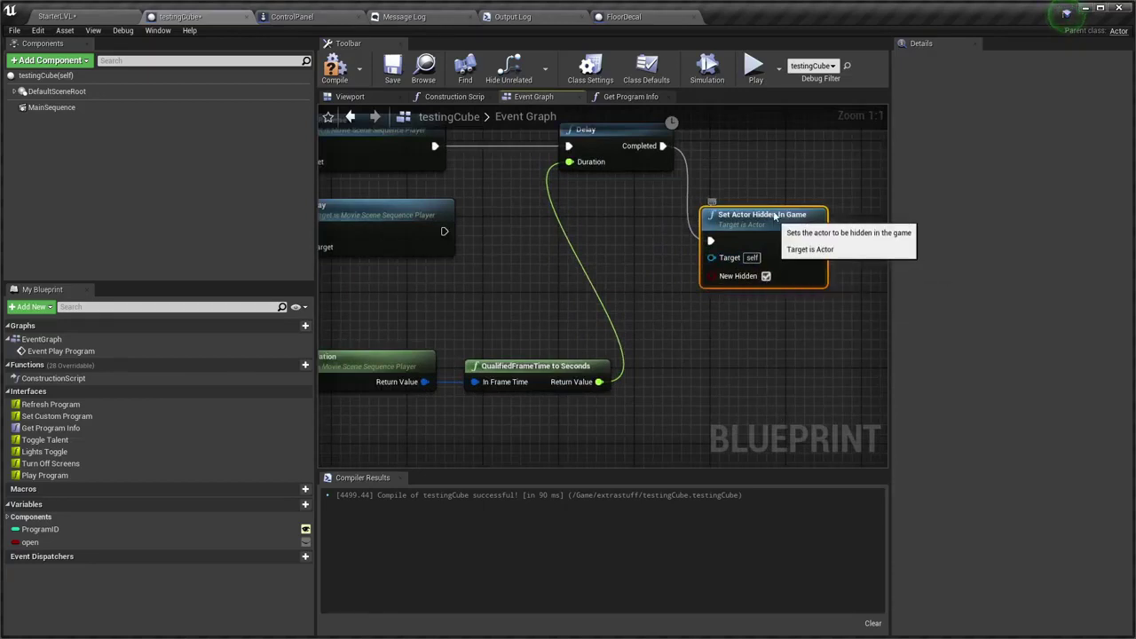
{"action": "left_click_drag", "start_coordinate": [768, 217], "coordinate": [770, 134]}
{"action": "scroll", "coordinate": [764, 127], "scroll_direction": "down", "scroll_amount": 1}
{"action": "right_click_drag", "start_coordinate": [681, 320], "coordinate": [537, 395]}
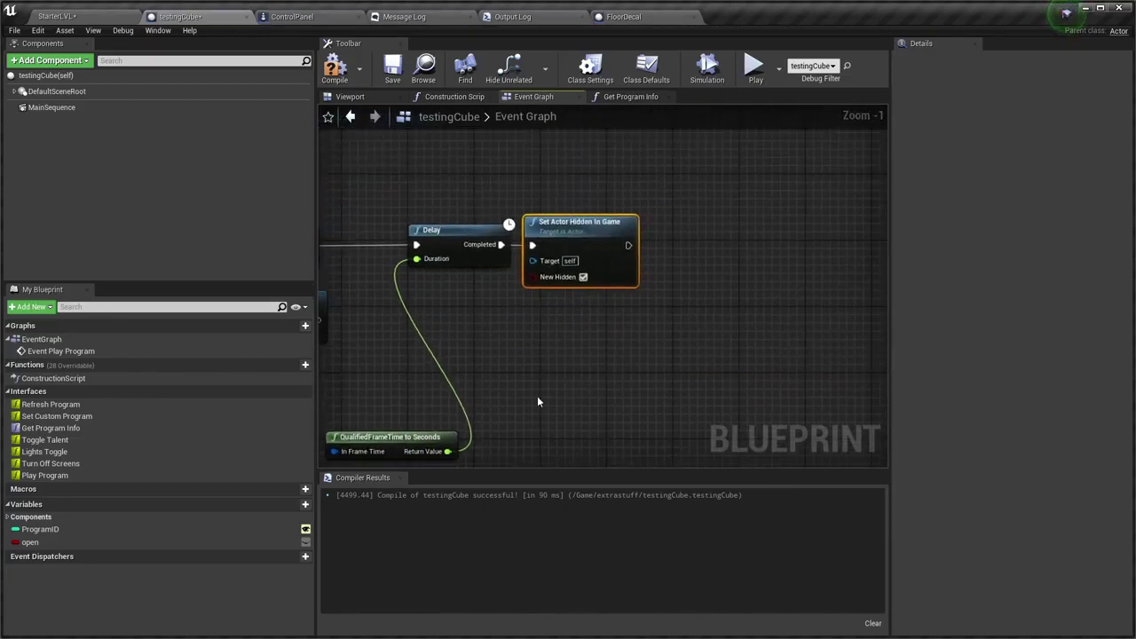
Bring the open variable into the graph and compile the testingCube Blueprint
{"action": "left_click_drag", "start_coordinate": [34, 545], "coordinate": [539, 360]}
{"action": "left_click_drag", "start_coordinate": [692, 257], "coordinate": [689, 260]}
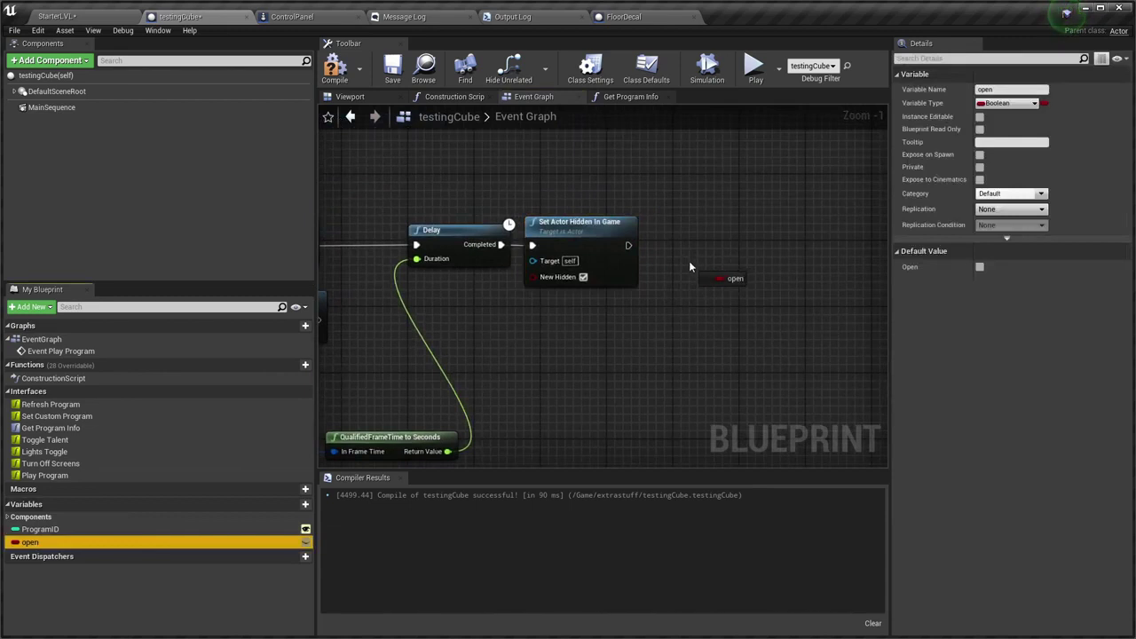
{"action": "mouse_move", "coordinate": [595, 346]}
{"action": "right_mouse_down"}
{"action": "mouse_move", "coordinate": [670, 379]}
{"action": "mouse_move", "coordinate": [515, 310]}
{"action": "mouse_move", "coordinate": [554, 321]}
{"action": "right_mouse_up"}
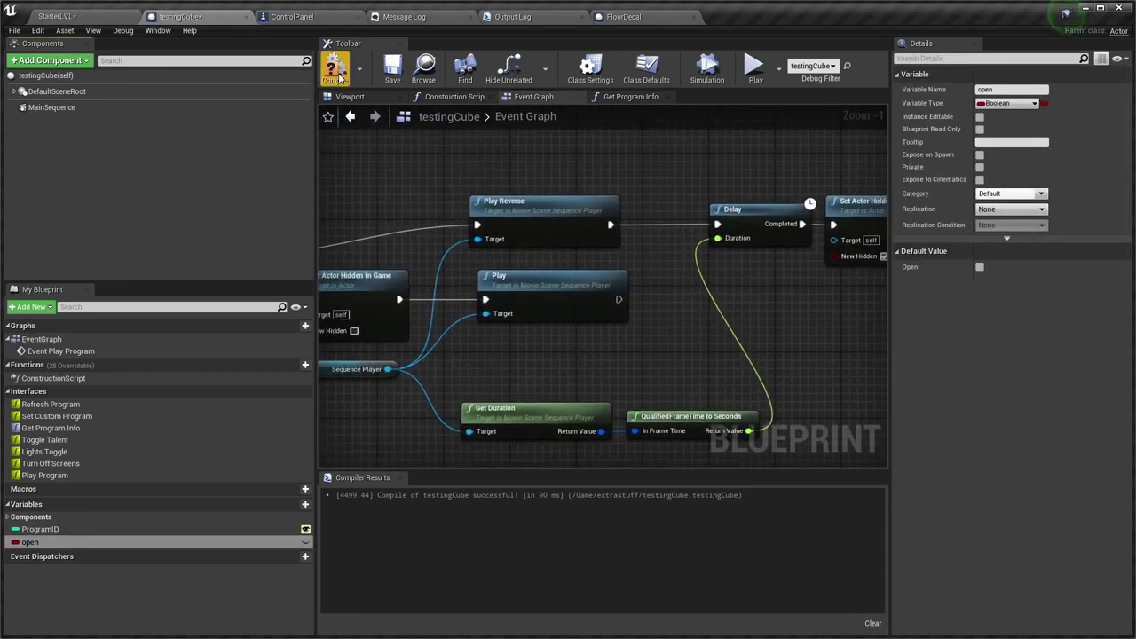
{"action": "left_click", "coordinate": [341, 76]}
Add SET open nodes after Play and after Set Actor Hidden In Game
{"action": "scroll", "coordinate": [537, 377], "scroll_direction": "down", "scroll_amount": 1}
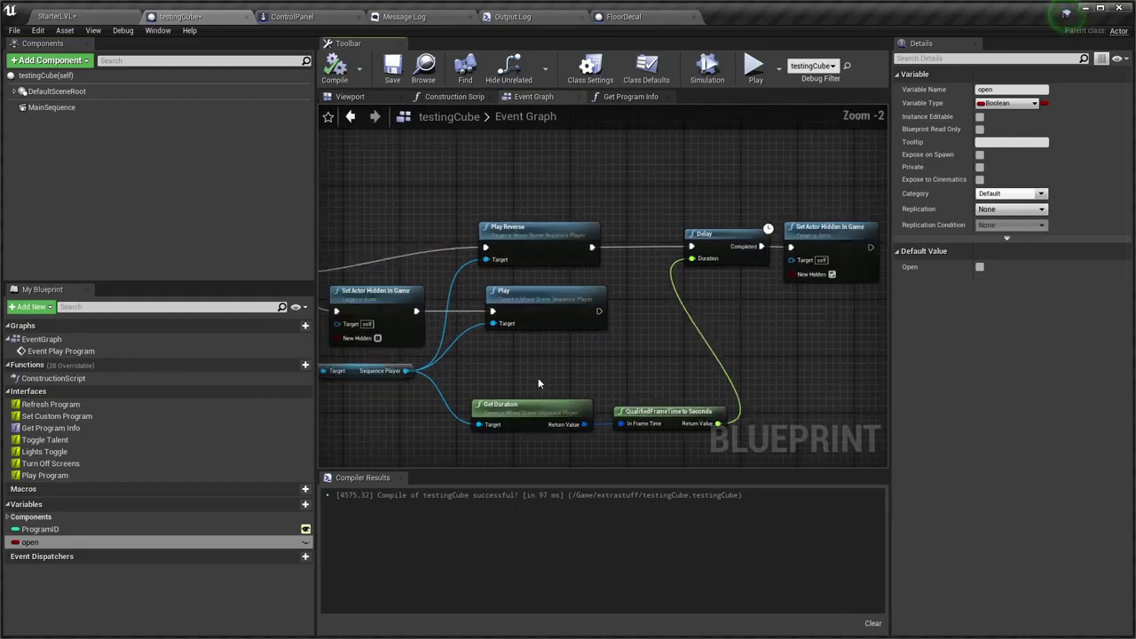
{"action": "right_click_drag", "start_coordinate": [618, 344], "coordinate": [585, 305]}
{"action": "left_click_drag", "start_coordinate": [46, 542], "coordinate": [219, 480]}
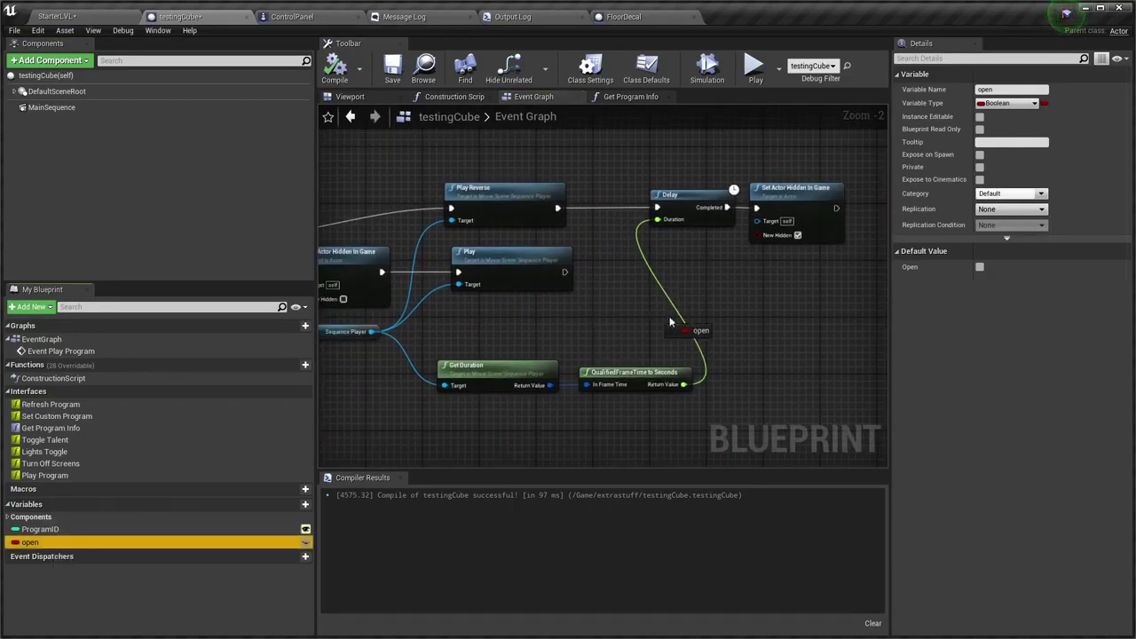
{"action": "left_click_drag", "start_coordinate": [703, 315], "coordinate": [656, 278]}
{"action": "left_click", "coordinate": [727, 341]}
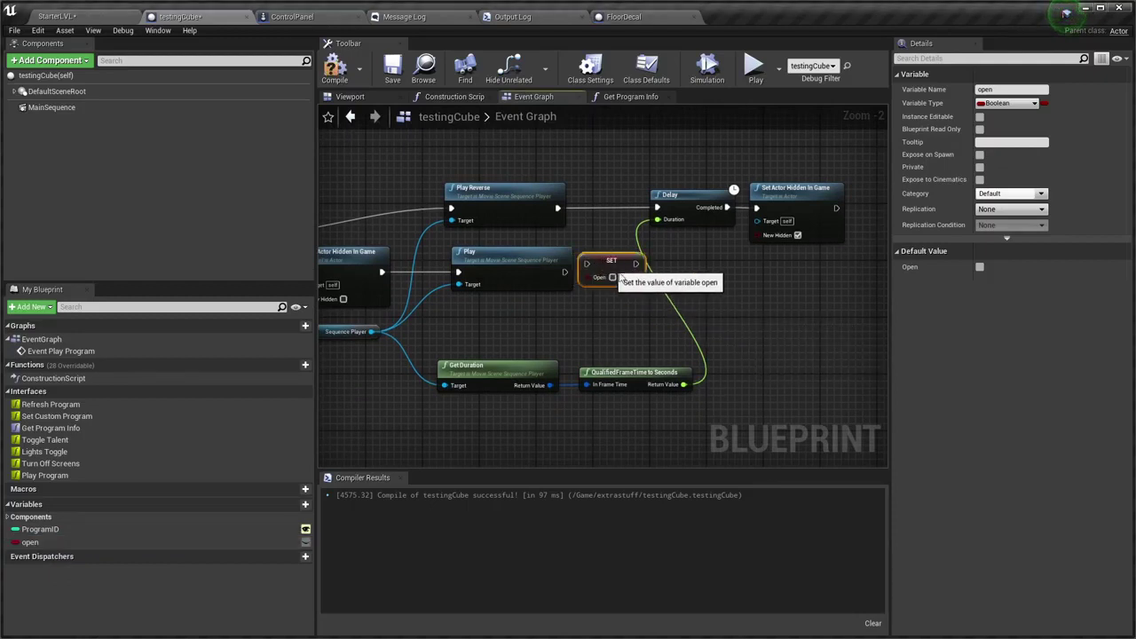
{"action": "mouse_move", "coordinate": [564, 271]}
{"action": "left_mouse_down"}
{"action": "mouse_move", "coordinate": [649, 288]}
{"action": "mouse_move", "coordinate": [630, 280]}
{"action": "mouse_move", "coordinate": [667, 269]}
{"action": "left_mouse_up"}
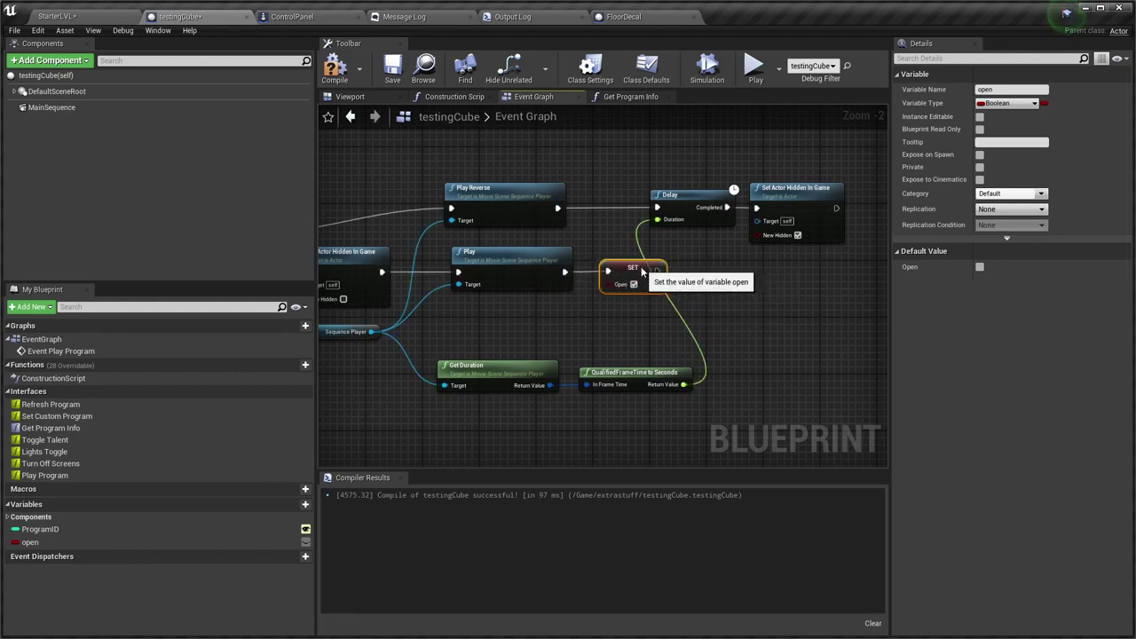
{"action": "right_click_drag", "start_coordinate": [618, 368], "coordinate": [414, 377]}
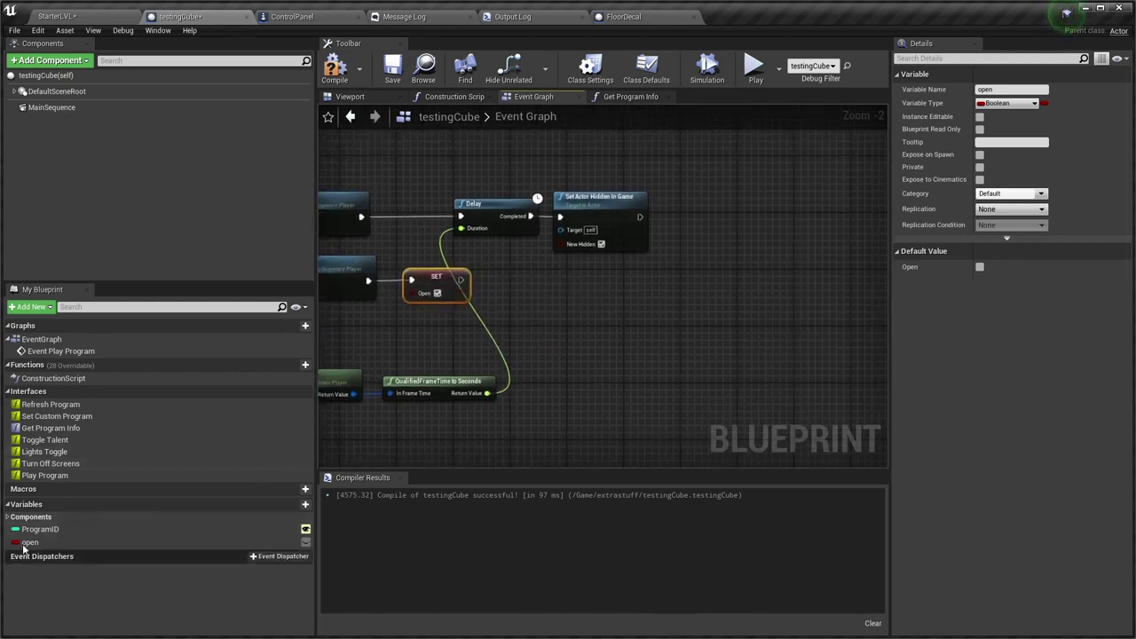
{"action": "mouse_move", "coordinate": [29, 541]}
{"action": "left_mouse_down"}
{"action": "mouse_move", "coordinate": [641, 217]}
{"action": "mouse_move", "coordinate": [735, 211]}
{"action": "left_mouse_up"}
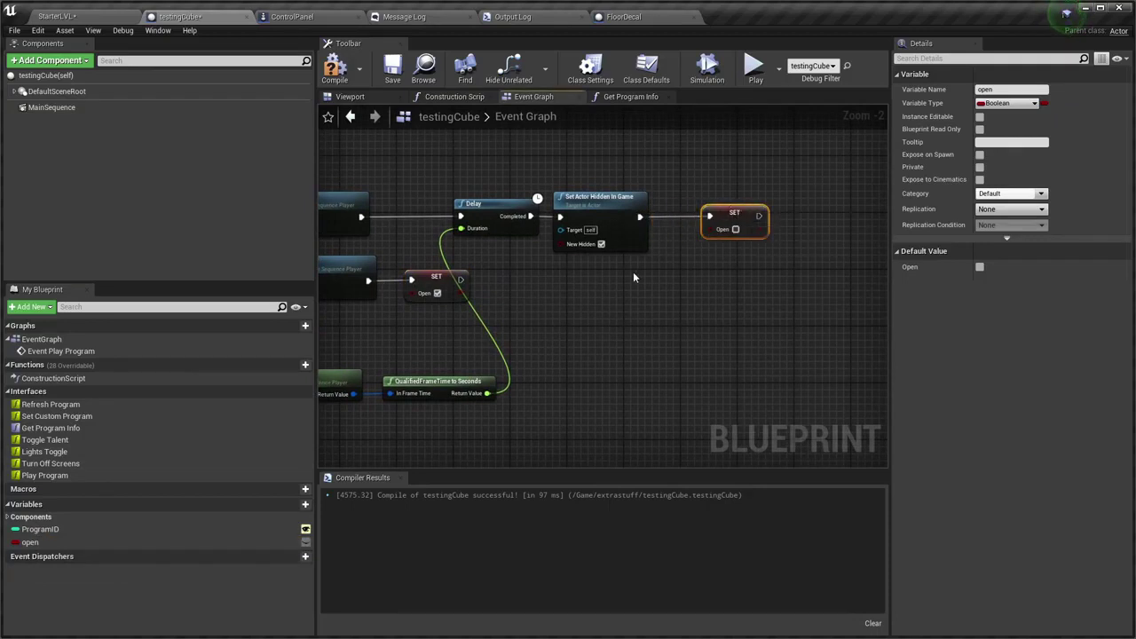
Delete both SET open nodes from the Event Graph
{"action": "right_click_drag", "start_coordinate": [571, 341], "coordinate": [692, 346]}
{"action": "scroll", "coordinate": [693, 347], "scroll_direction": "down", "scroll_amount": 1}
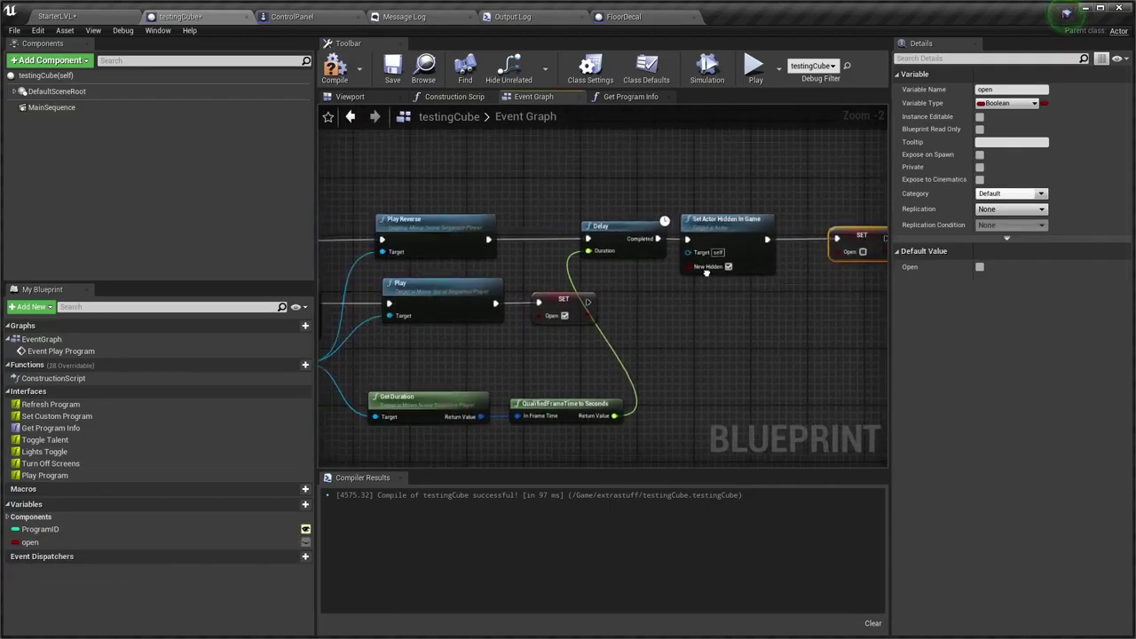
{"action": "scroll", "coordinate": [651, 332], "scroll_direction": "down", "scroll_amount": 1}
{"action": "scroll", "coordinate": [650, 332], "scroll_direction": "up", "scroll_amount": 1}
{"action": "right_click_drag", "start_coordinate": [651, 332], "coordinate": [571, 318]}
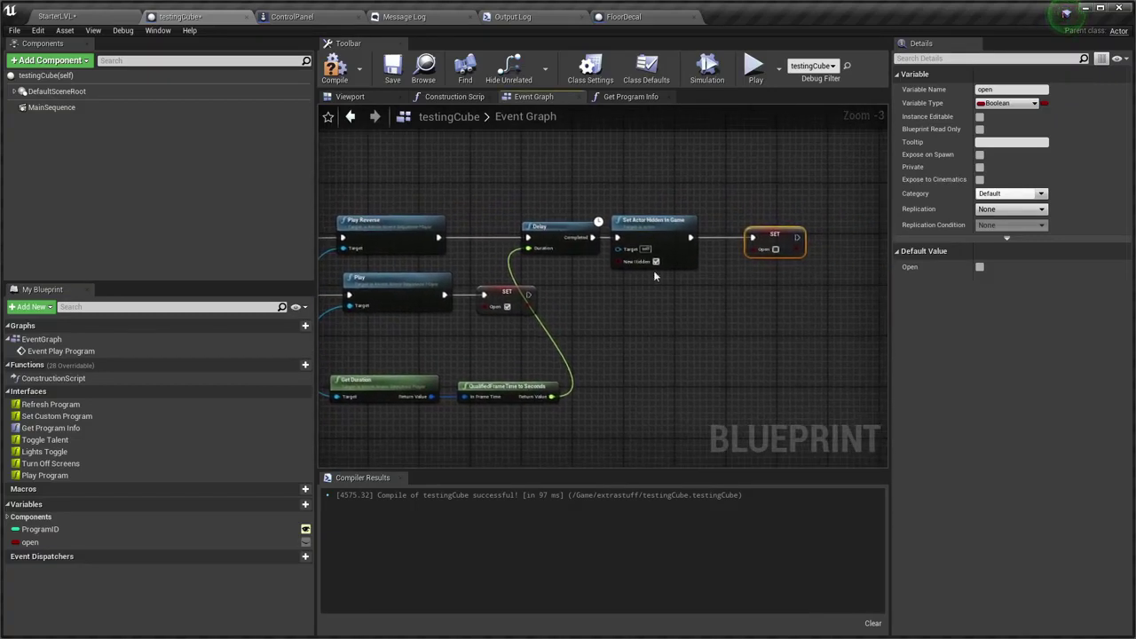
{"action": "key", "text": "Delete"}
{"action": "left_click", "coordinate": [504, 293]}
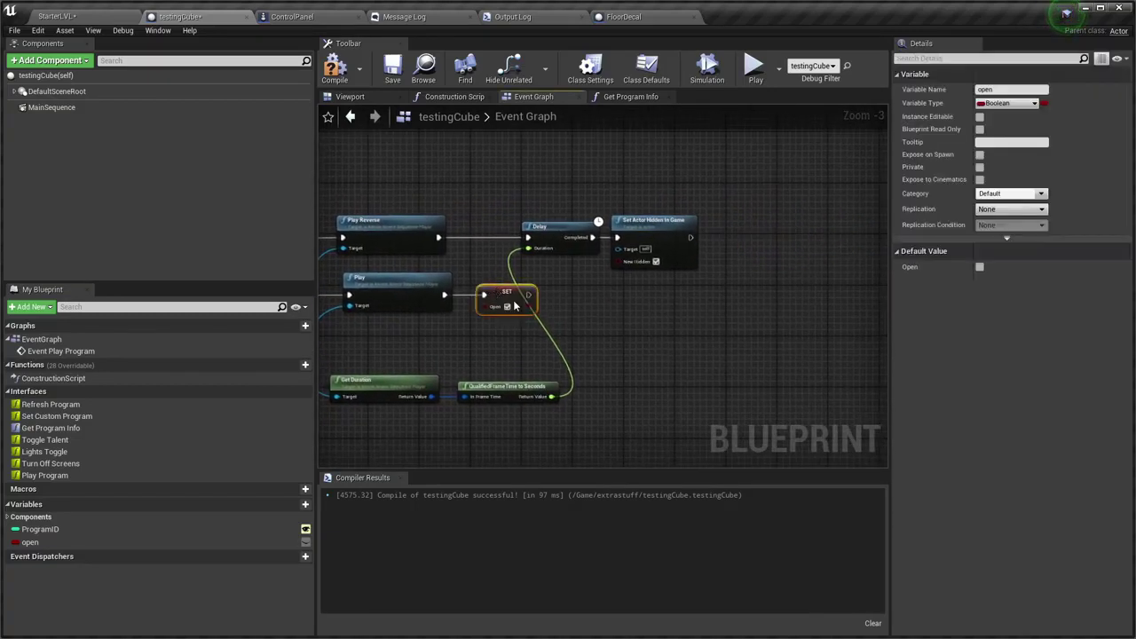
{"action": "key", "text": "Delete"}
{"action": "right_click_drag", "start_coordinate": [664, 295], "coordinate": [633, 296]}
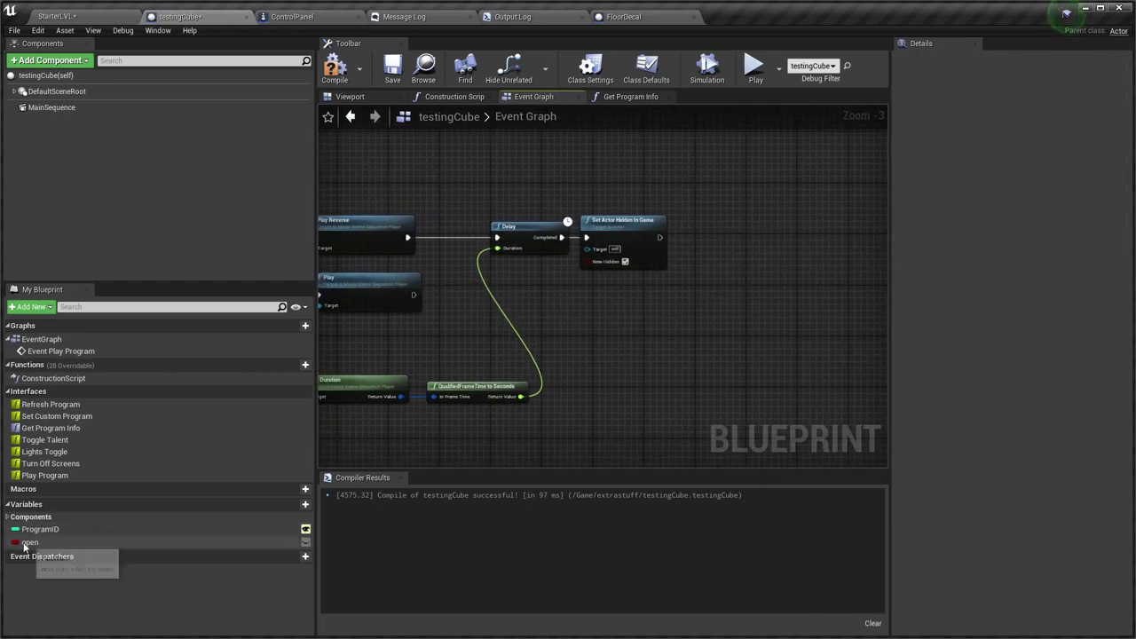
Add a Get open node feeding a NOT Boolean node
{"action": "mouse_move", "coordinate": [30, 542]}
{"action": "left_mouse_down"}
{"action": "mouse_move", "coordinate": [472, 364]}
{"action": "mouse_move", "coordinate": [694, 341]}
{"action": "left_mouse_up"}
{"action": "left_click", "coordinate": [463, 361]}
{"action": "type", "text": "not"}
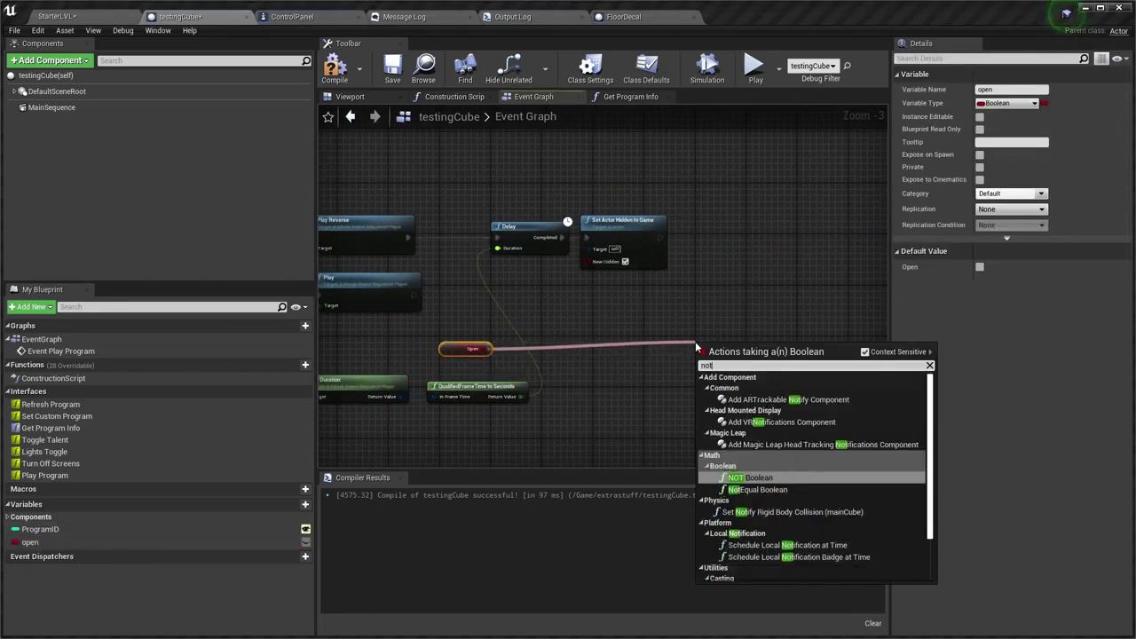
{"action": "key", "text": "Return"}
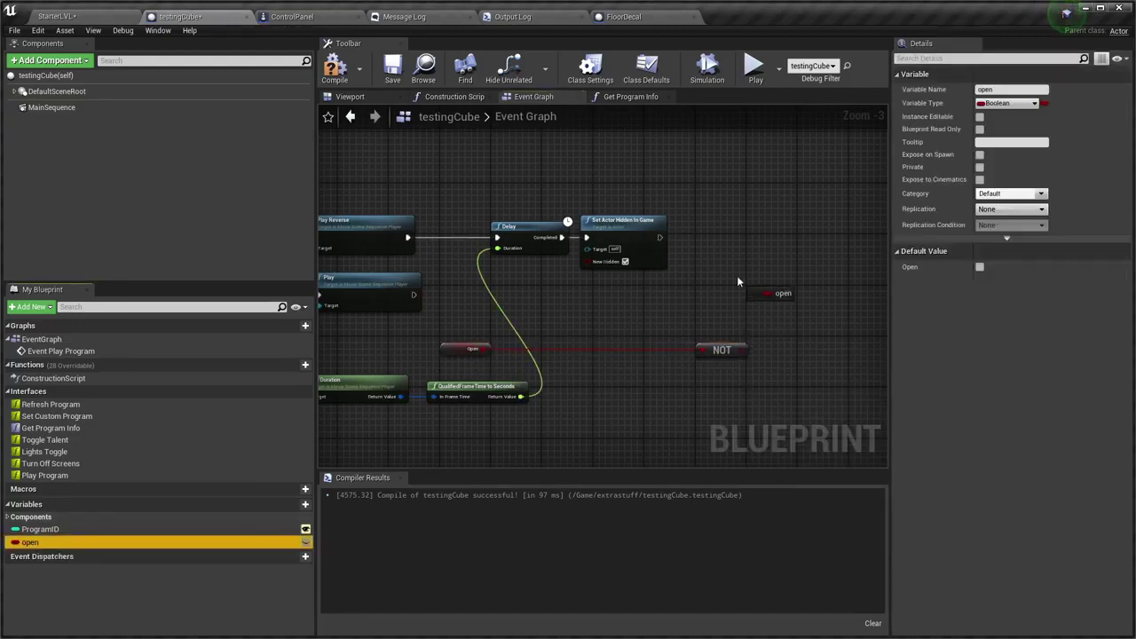
Add one SET open node after both Play and Set Actor Hidden In Game, storing NOT open
{"action": "left_click_drag", "start_coordinate": [737, 282], "coordinate": [740, 286]}
{"action": "left_click", "coordinate": [763, 294]}
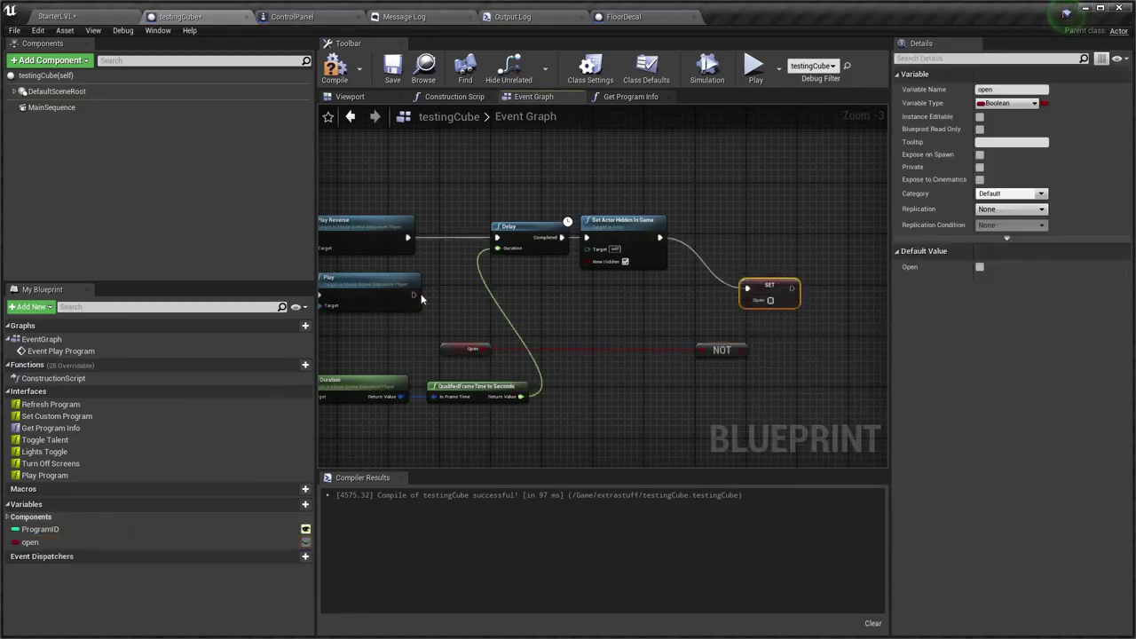
{"action": "left_click_drag", "start_coordinate": [503, 302], "coordinate": [746, 289]}
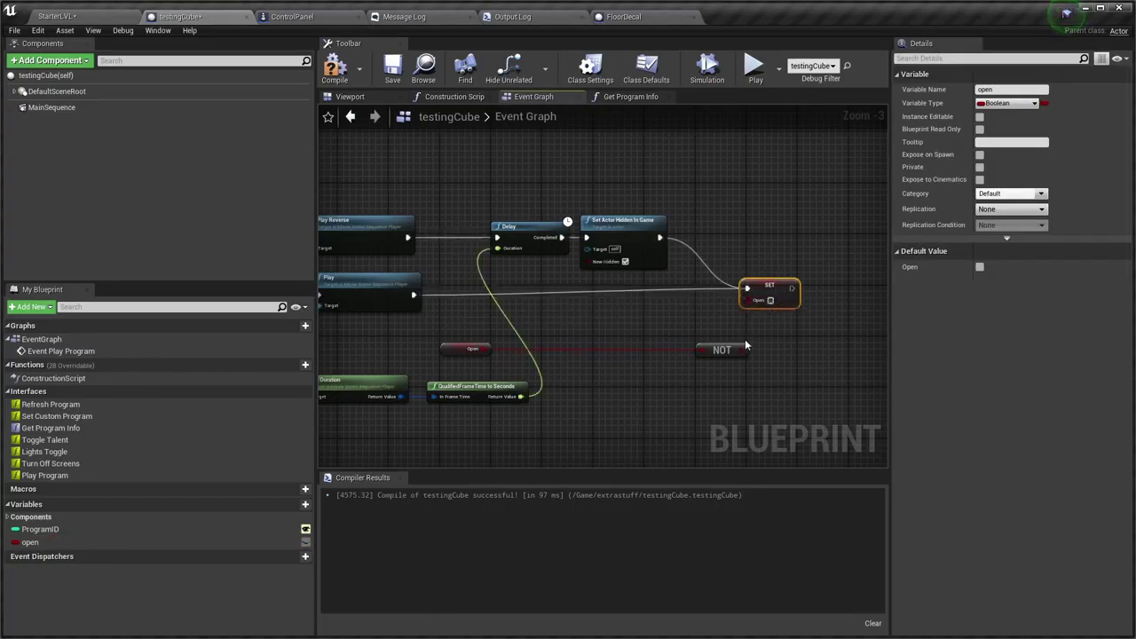
{"action": "mouse_move", "coordinate": [741, 346]}
{"action": "left_mouse_down"}
{"action": "mouse_move", "coordinate": [741, 326]}
{"action": "mouse_move", "coordinate": [647, 352]}
{"action": "mouse_move", "coordinate": [736, 326]}
{"action": "mouse_move", "coordinate": [752, 305]}
{"action": "left_mouse_up"}
{"action": "mouse_move", "coordinate": [628, 330]}
{"action": "right_mouse_down"}
{"action": "mouse_move", "coordinate": [768, 332]}
{"action": "mouse_move", "coordinate": [665, 337]}
{"action": "right_mouse_up"}
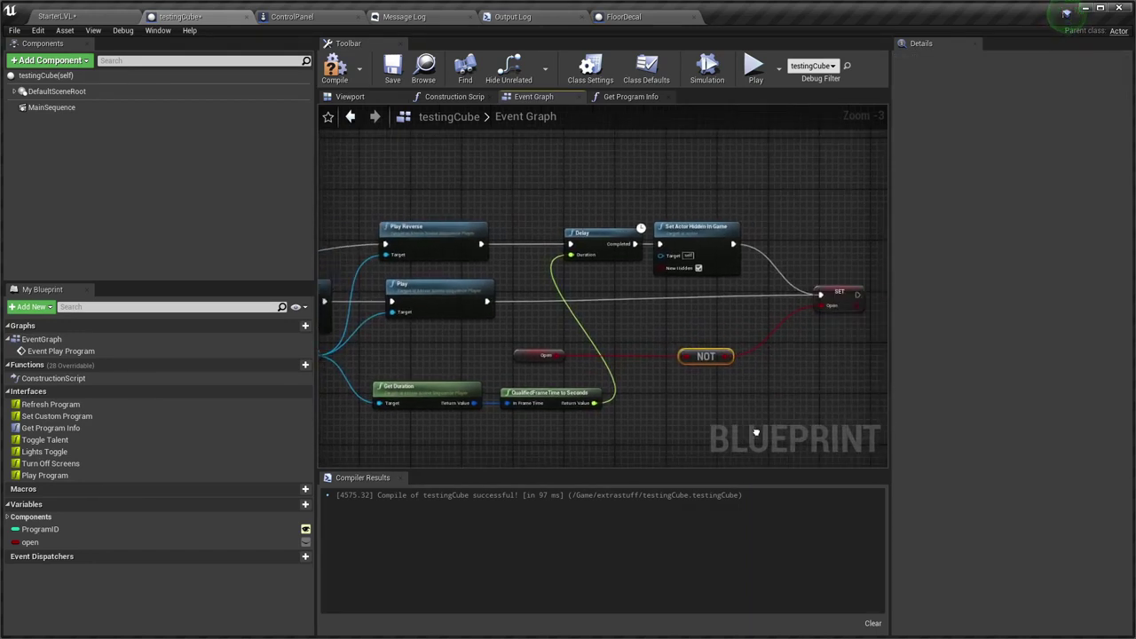
Check the open getter and compile the testingCube Blueprint
{"action": "left_click", "coordinate": [537, 358]}
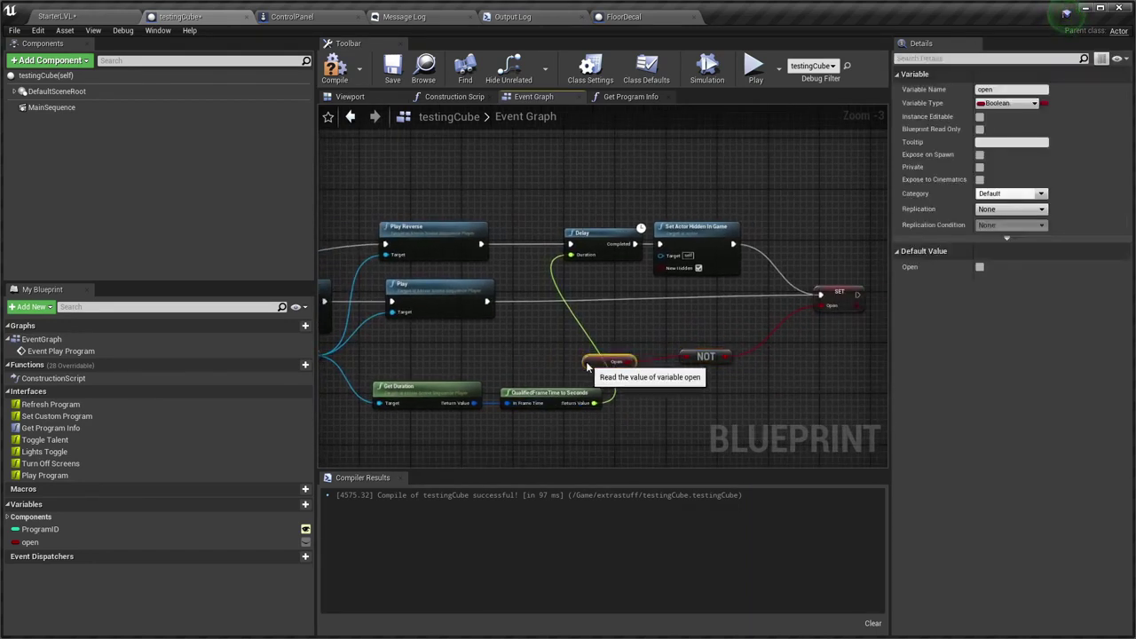
{"action": "right_click_drag", "start_coordinate": [538, 361], "coordinate": [627, 359]}
{"action": "scroll", "coordinate": [559, 367], "scroll_direction": "down", "scroll_amount": 3}
{"action": "scroll", "coordinate": [560, 366], "scroll_direction": "up", "scroll_amount": 3}
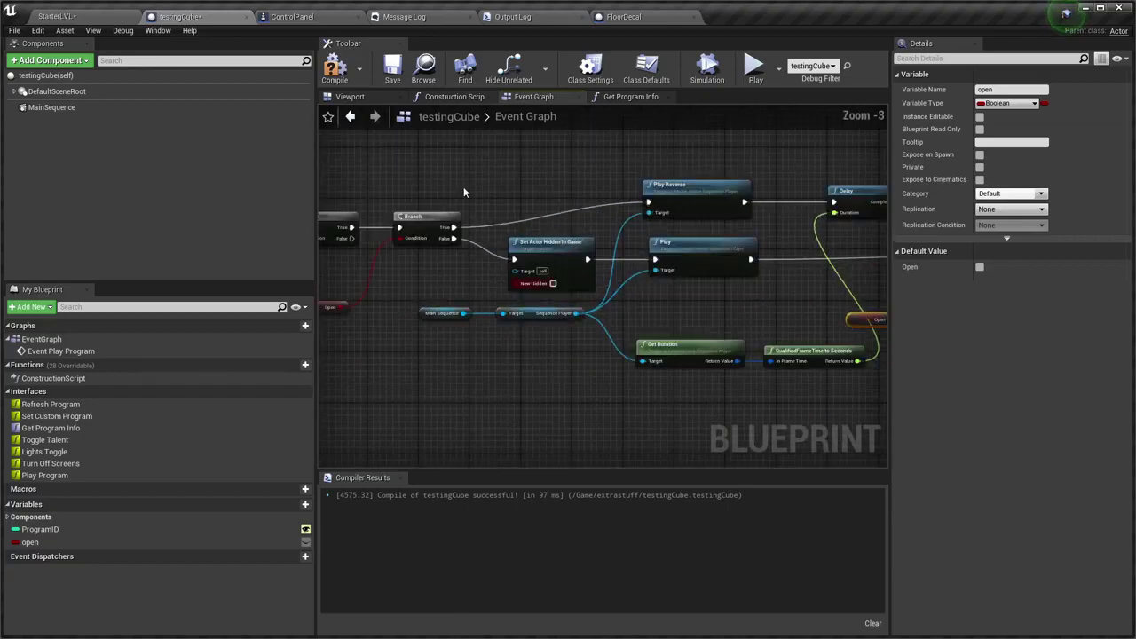
{"action": "left_click", "coordinate": [335, 69]}
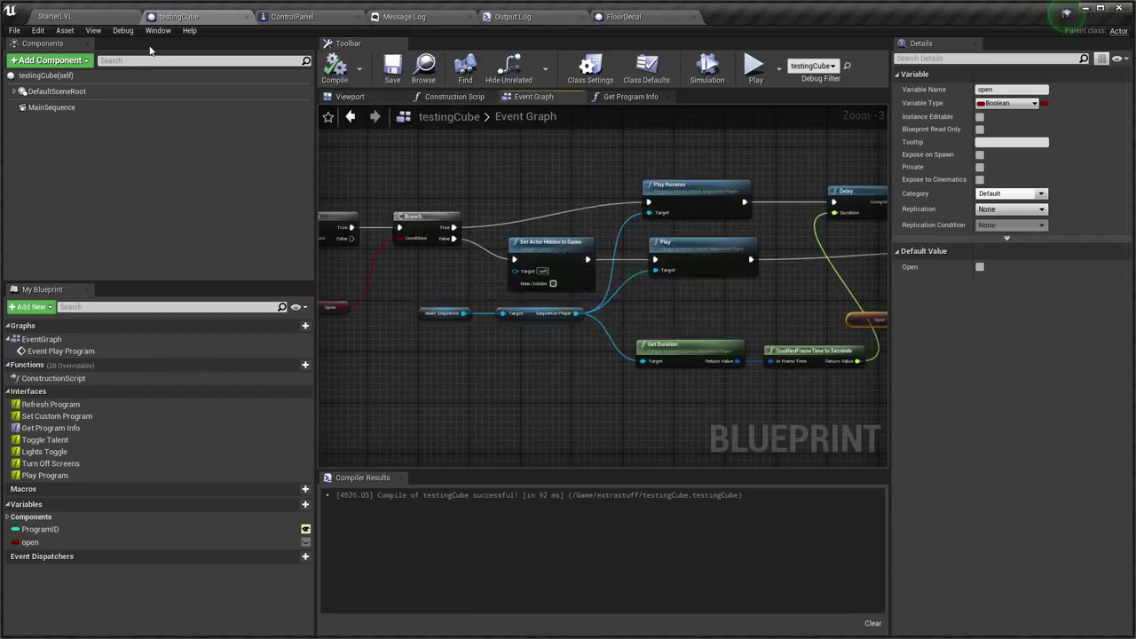
Play the StarterLVL level and select the girl talent with camera 0 in QuickVP Controller
{"action": "left_click", "coordinate": [89, 17]}
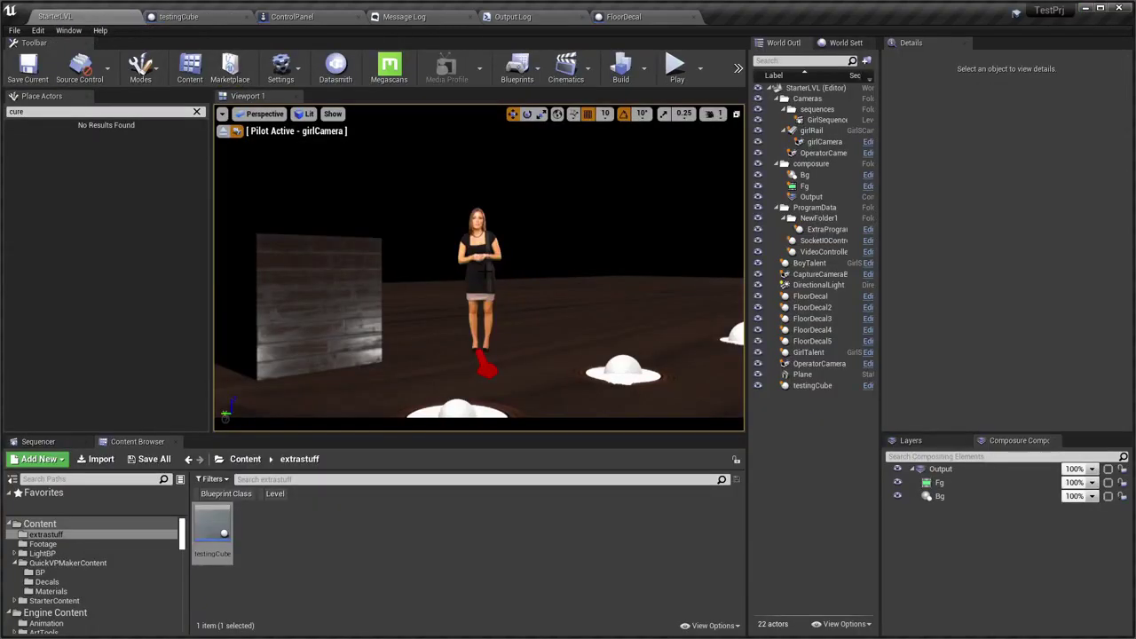
{"action": "key", "text": "alt+p"}
{"action": "key", "text": "alt+Tab"}
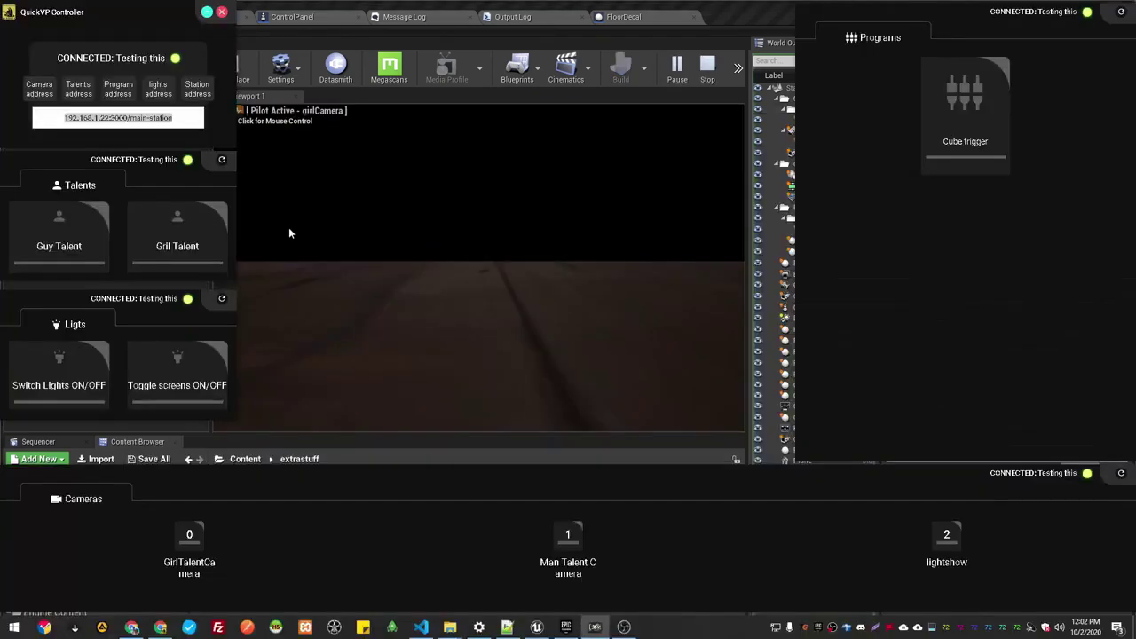
{"action": "left_click", "coordinate": [100, 251]}
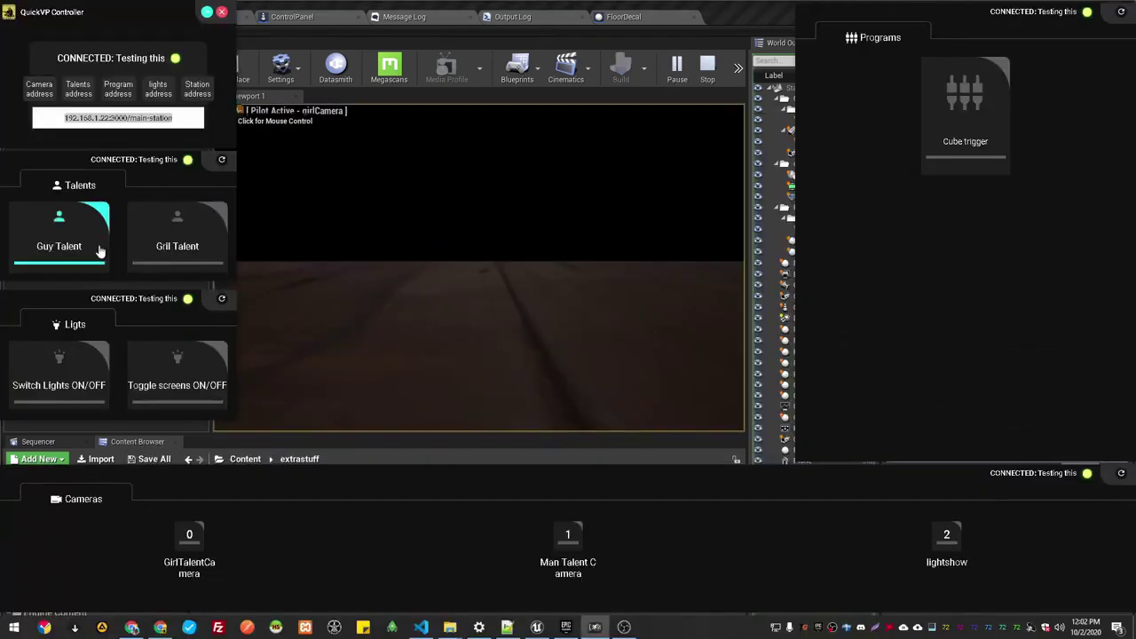
{"action": "left_click", "coordinate": [186, 556]}
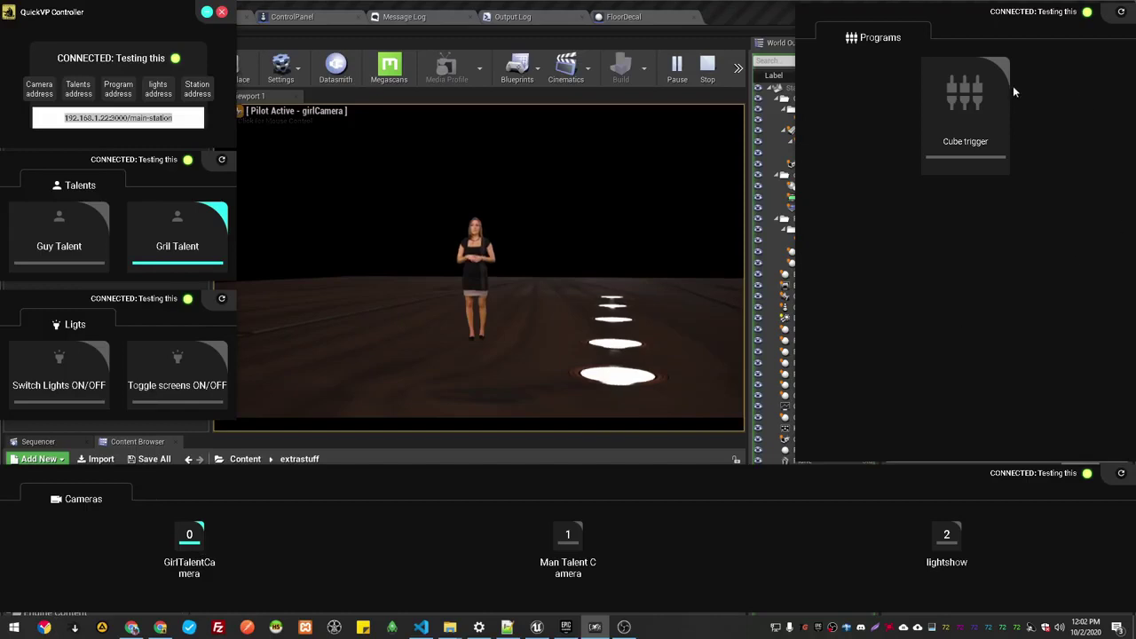
Fire Cube trigger three times to show and hide the testingCube
{"action": "left_click", "coordinate": [983, 131]}
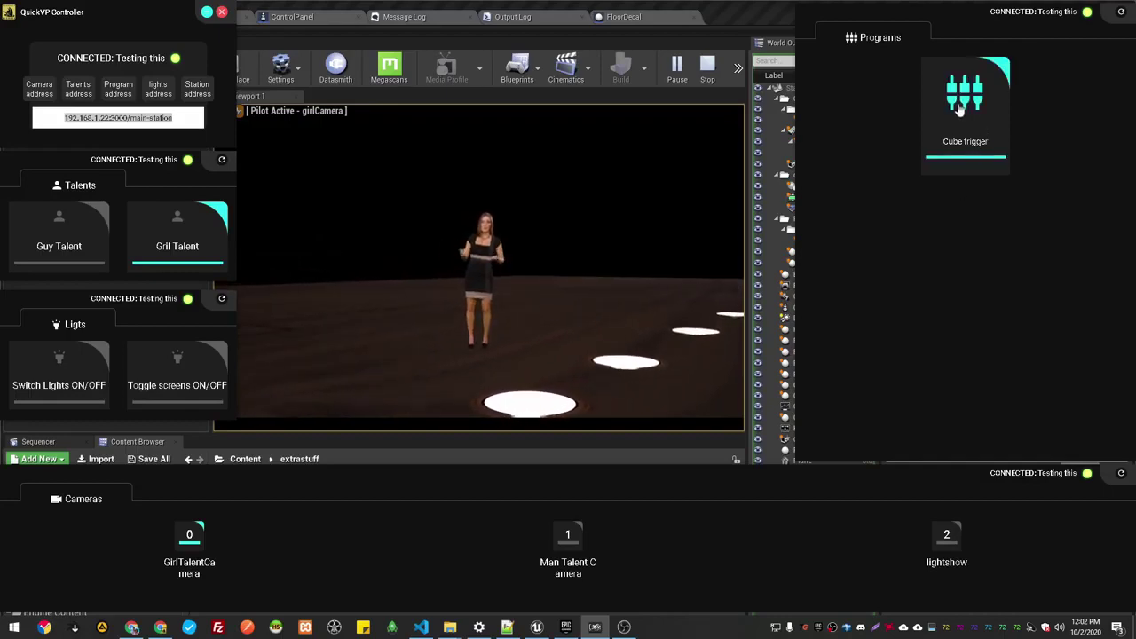
{"action": "left_click", "coordinate": [963, 108]}
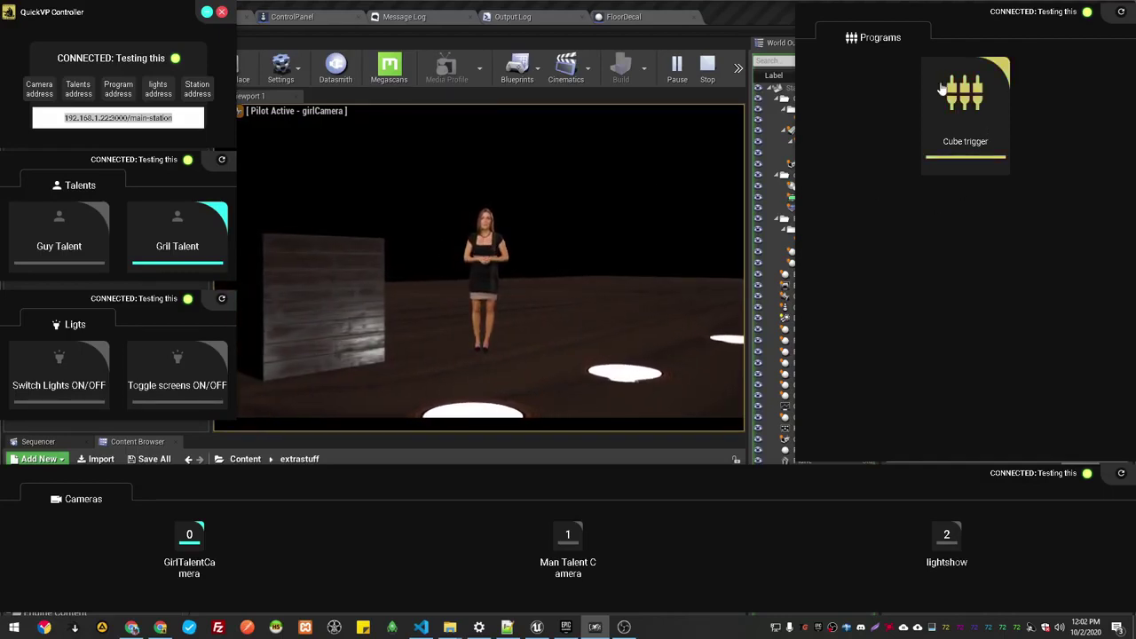
{"action": "left_click", "coordinate": [956, 112]}
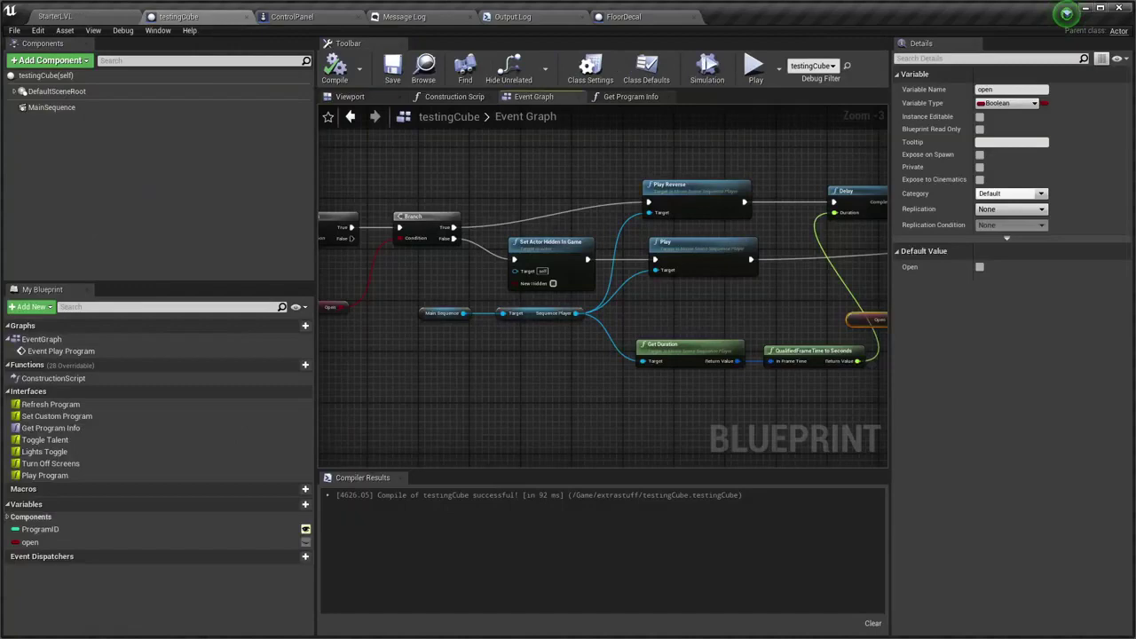
Trim MainSequence's playback range to its last keyframe, save testingCube, and return to StarterLVL
{"action": "scroll", "coordinate": [596, 334], "scroll_direction": "up", "scroll_amount": 2}
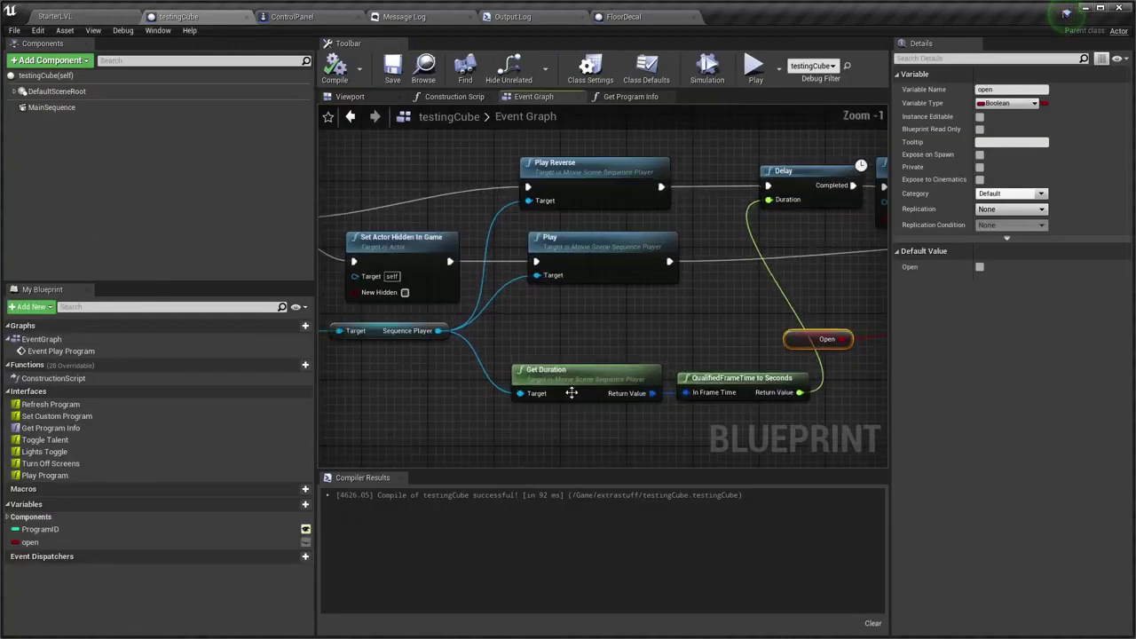
{"action": "mouse_move", "coordinate": [596, 334]}
{"action": "right_mouse_down"}
{"action": "mouse_move", "coordinate": [509, 362]}
{"action": "mouse_move", "coordinate": [638, 353]}
{"action": "mouse_move", "coordinate": [631, 342]}
{"action": "right_mouse_up"}
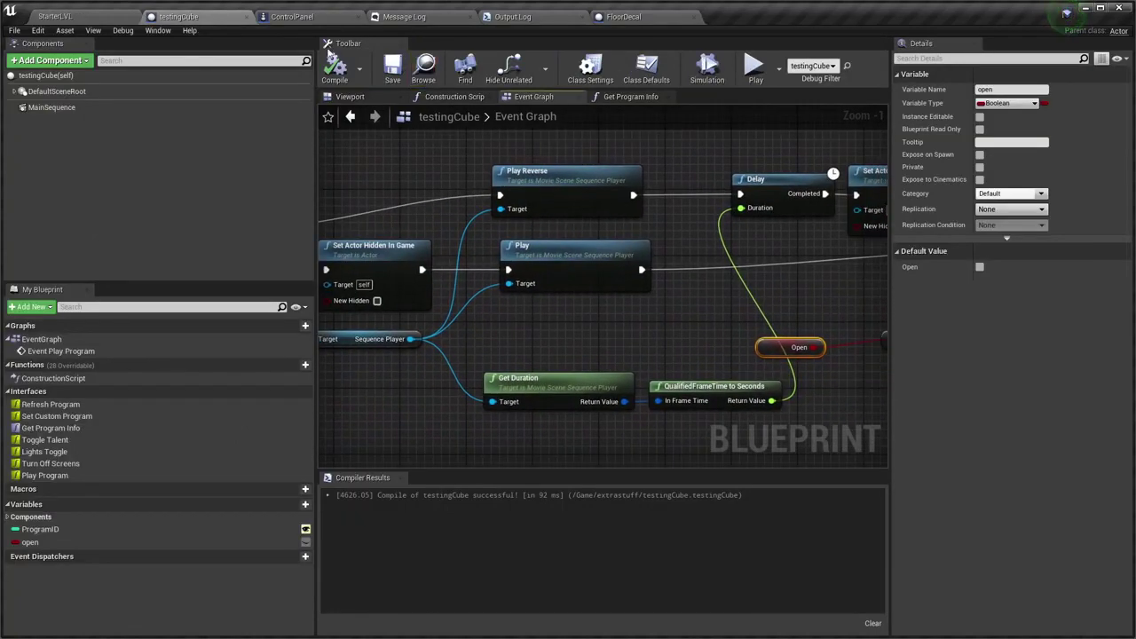
{"action": "left_click", "coordinate": [53, 107]}
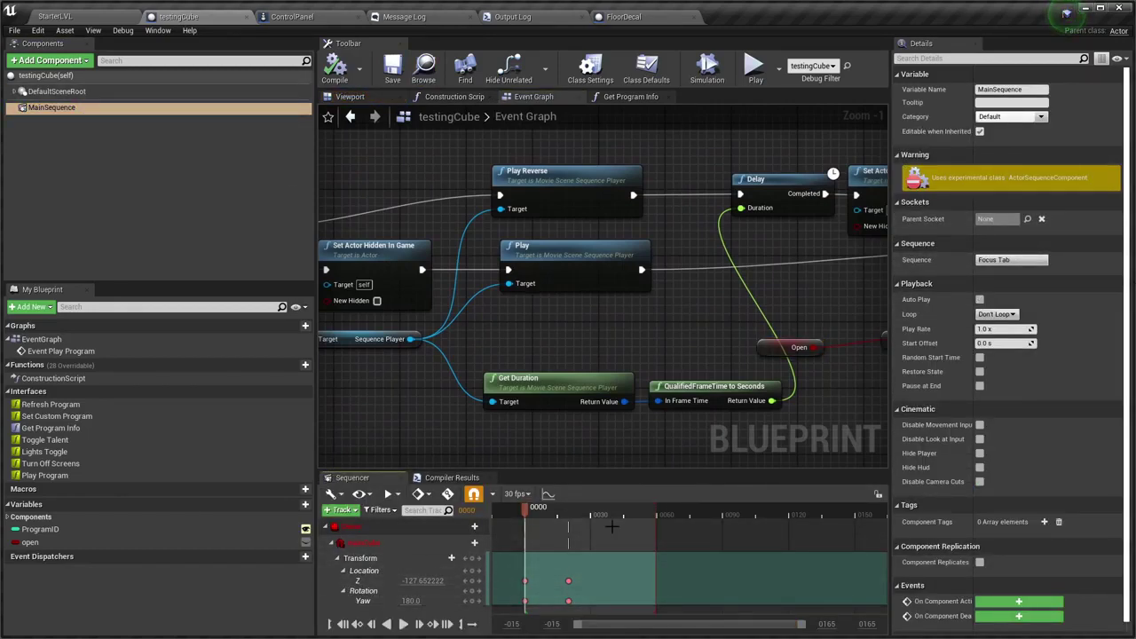
{"action": "left_click_drag", "start_coordinate": [657, 509], "coordinate": [594, 515]}
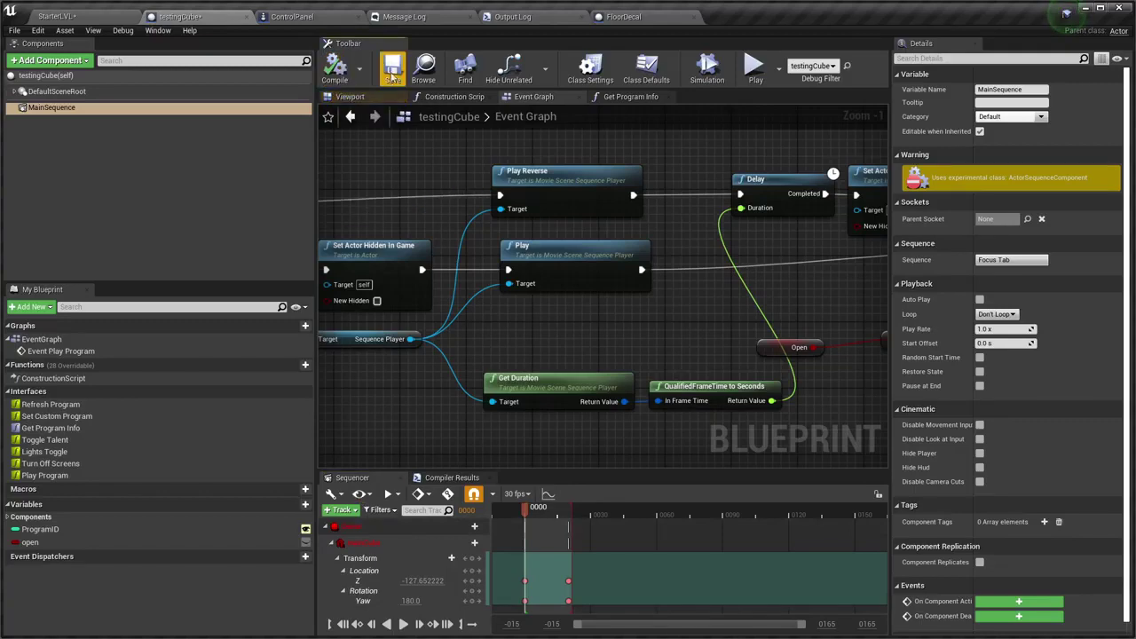
{"action": "left_click", "coordinate": [392, 66]}
{"action": "left_click", "coordinate": [89, 16]}
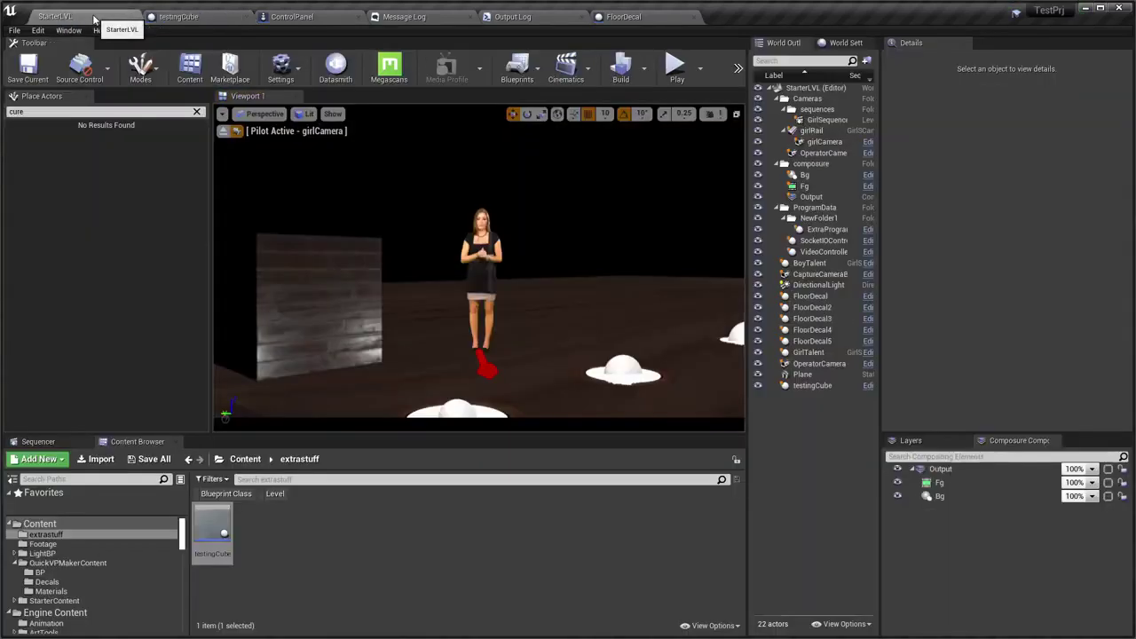
Play the level, fire the Cube trigger program from camera 0, then stop playing
{"action": "right_click", "coordinate": [533, 238]}
{"action": "key", "text": "alt+p"}
{"action": "key", "text": "alt+Tab"}
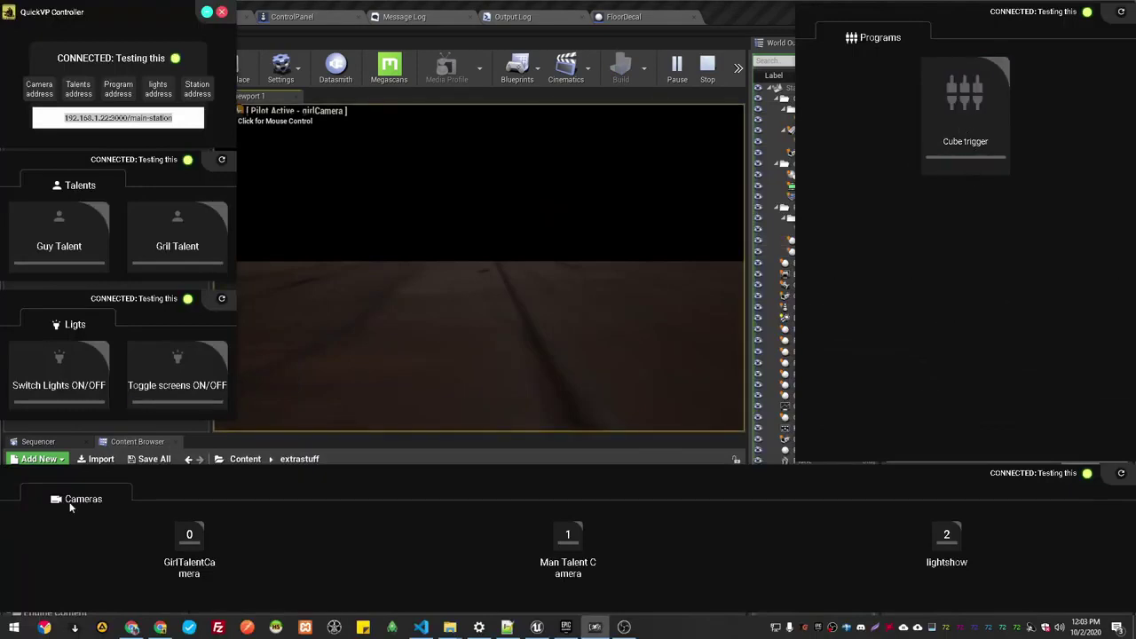
{"action": "left_click", "coordinate": [198, 555]}
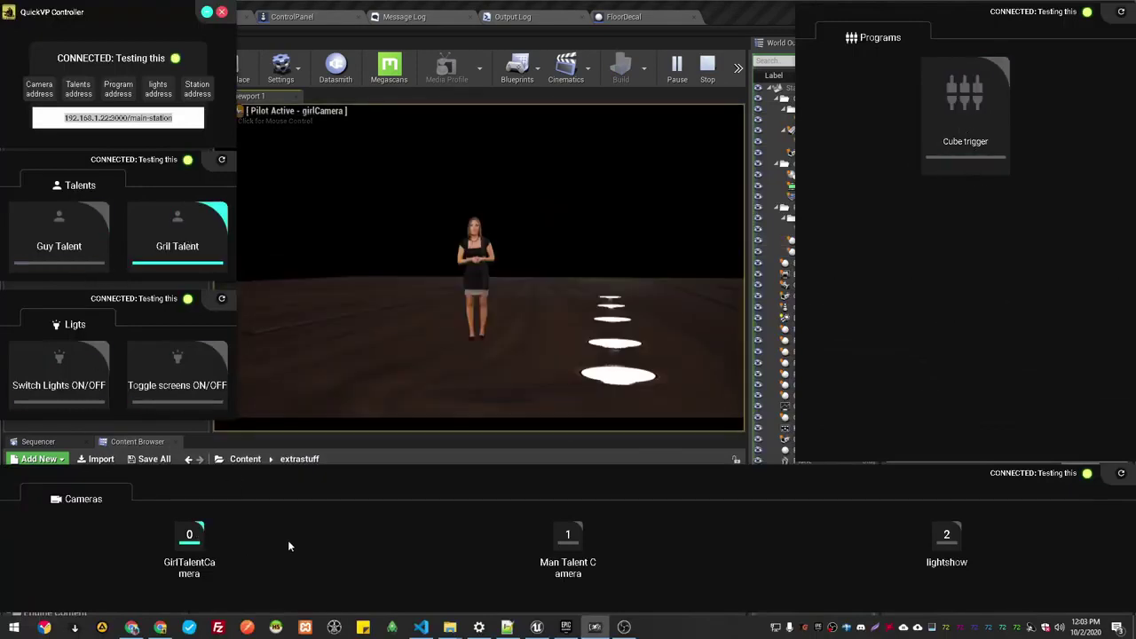
{"action": "left_click", "coordinate": [957, 133]}
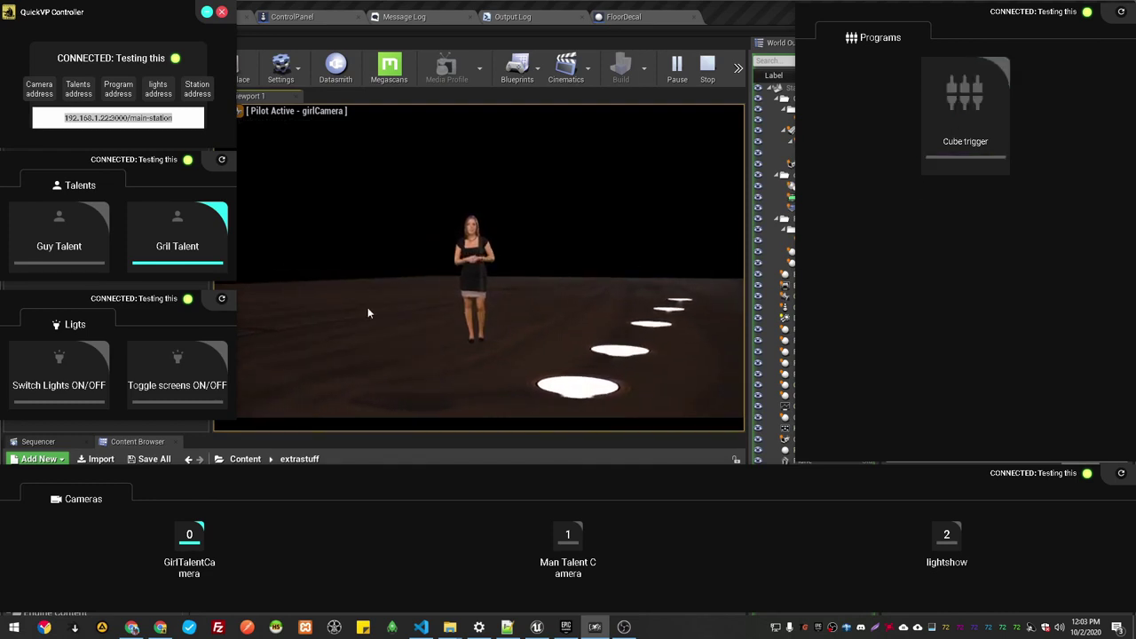
{"action": "key", "text": "Escape"}
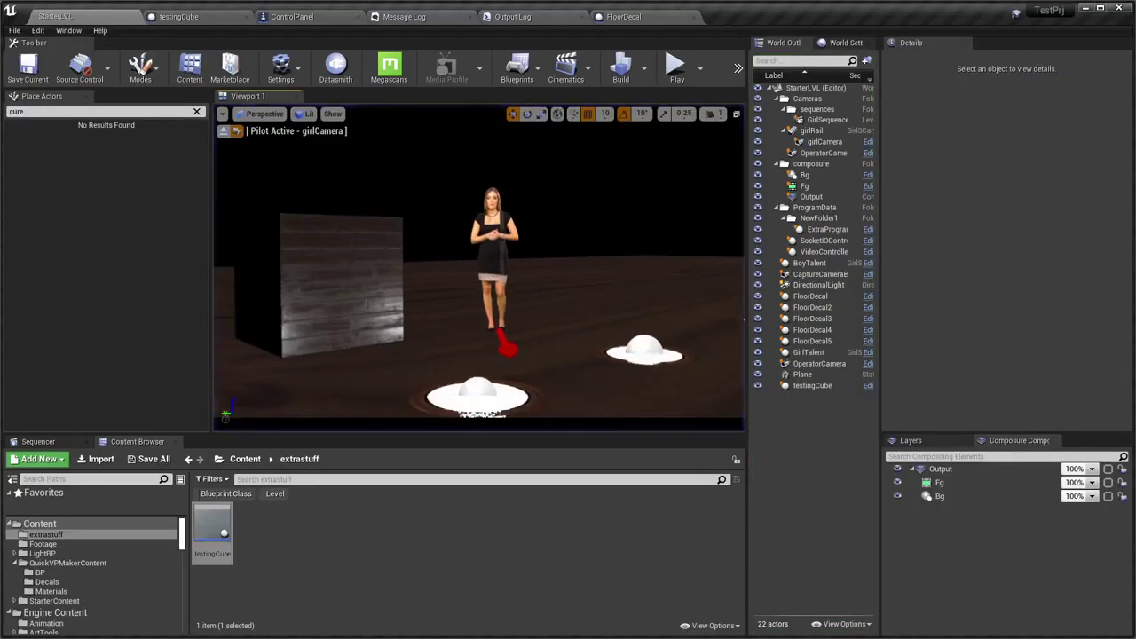
{"action": "left_click", "coordinate": [227, 133]}
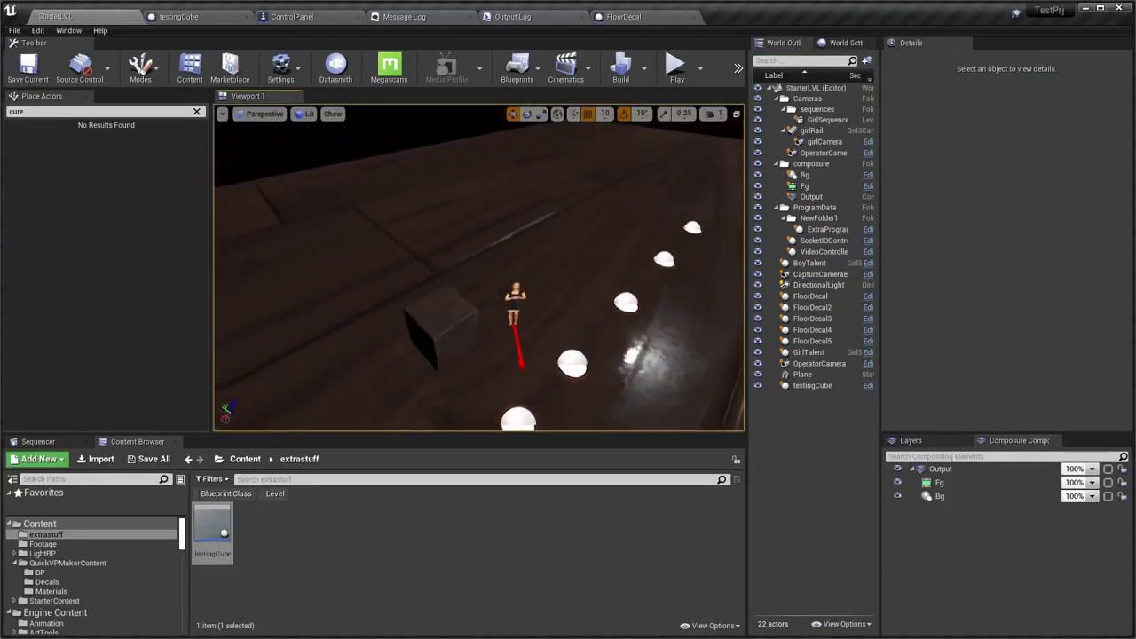
Close the testingCube and ControlPanel Blueprint editors and pull the level view back to the cube
{"action": "left_click", "coordinate": [200, 18]}
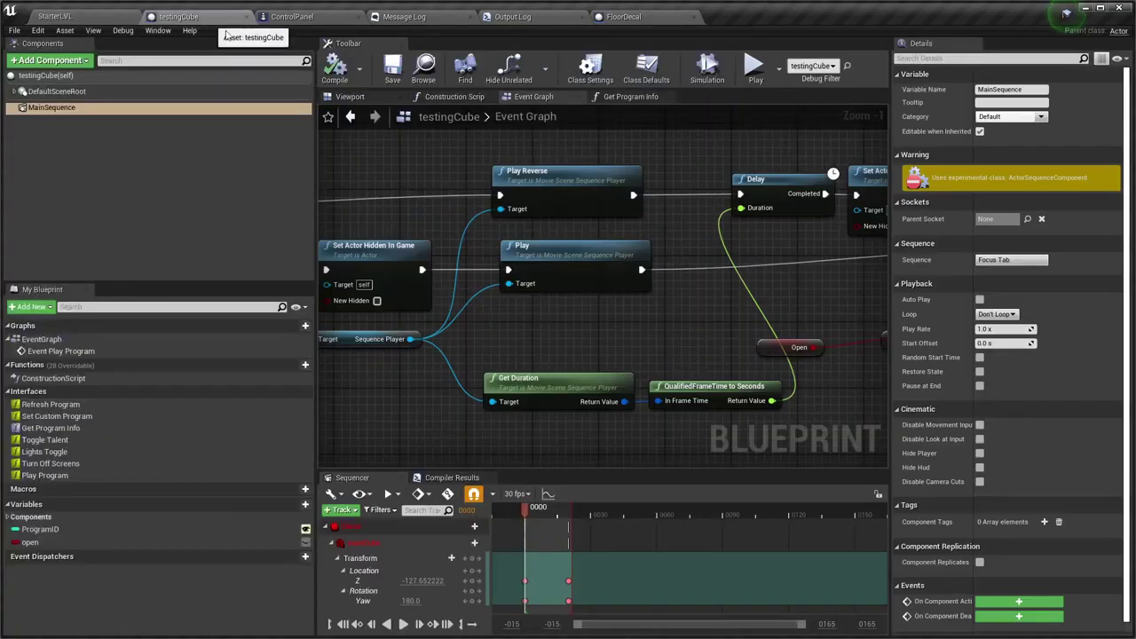
{"action": "middle_click", "coordinate": [189, 18]}
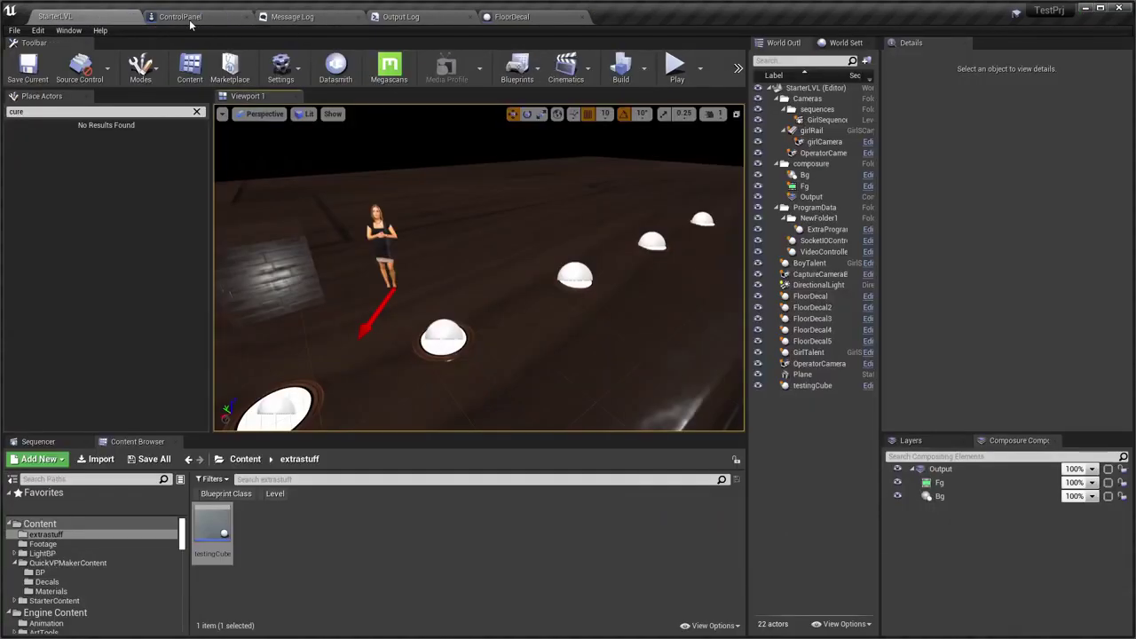
{"action": "left_click", "coordinate": [189, 19]}
{"action": "middle_click", "coordinate": [194, 19]}
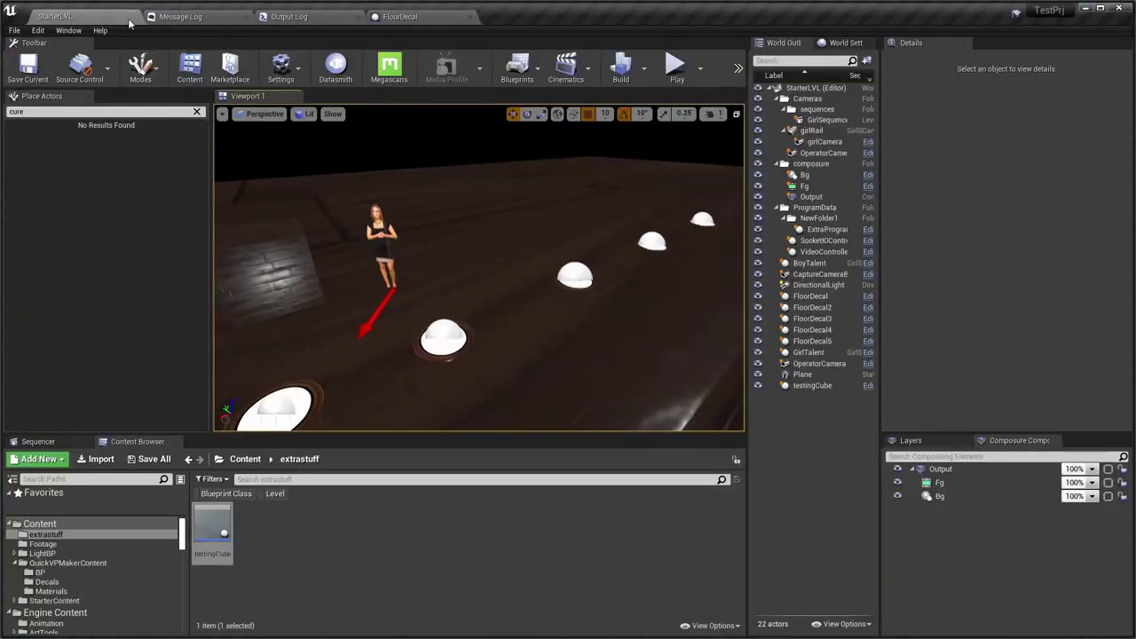
{"action": "right_click_drag", "start_coordinate": [470, 213], "coordinate": [470, 213]}
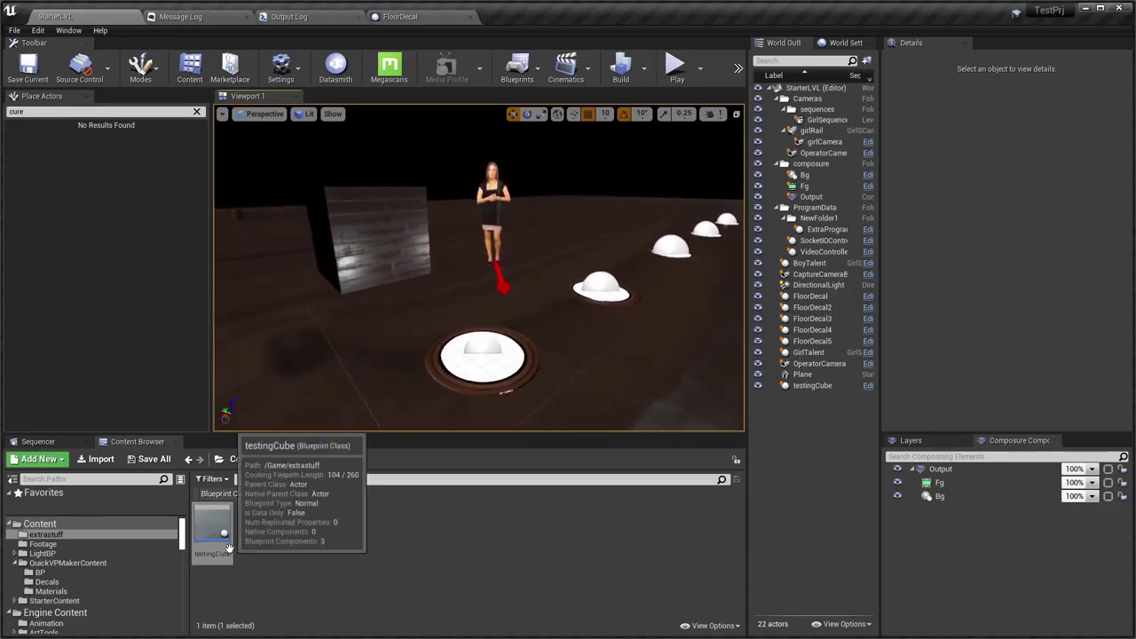
Create an Actor Blueprint named sphereActor in extrastuff and drop one into the level near the boy talent
{"action": "right_click", "coordinate": [299, 549]}
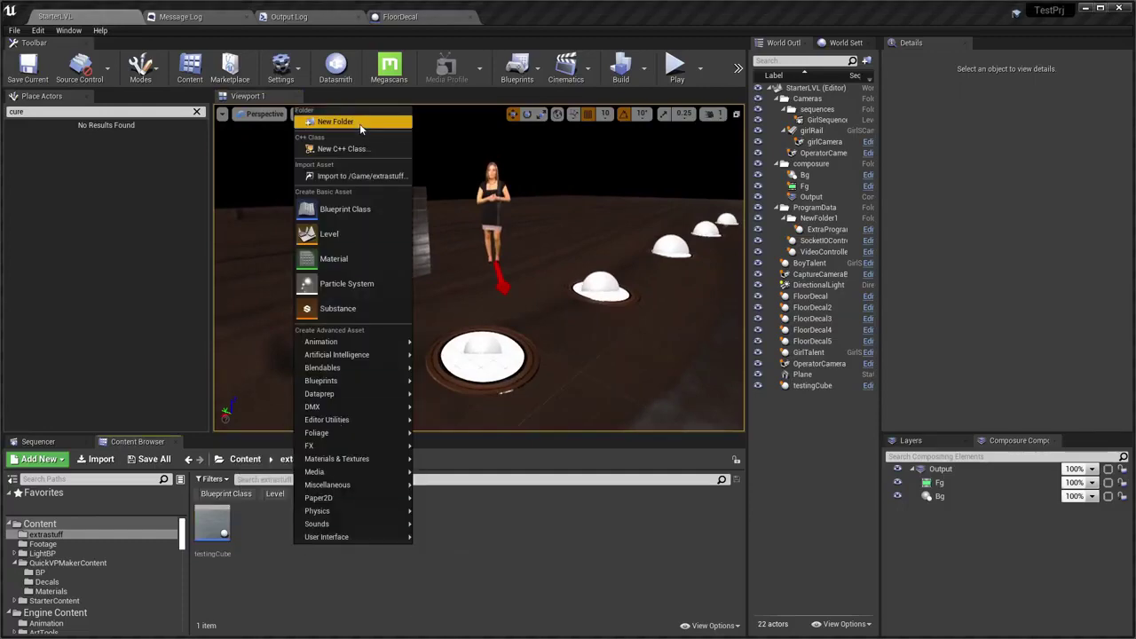
{"action": "left_click", "coordinate": [362, 213]}
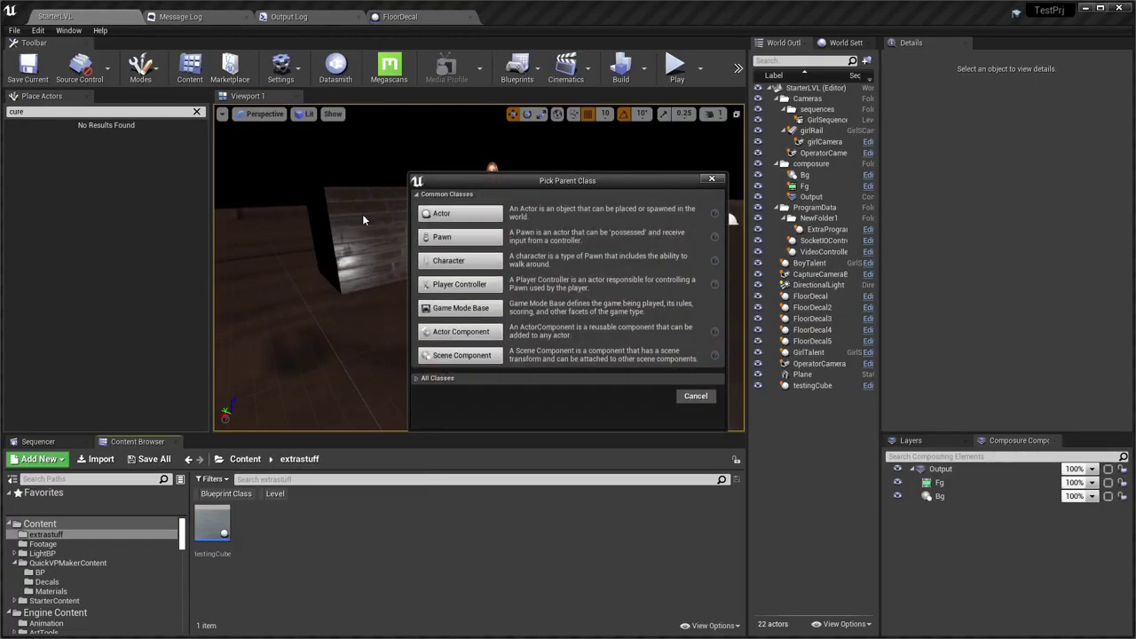
{"action": "left_click", "coordinate": [461, 212]}
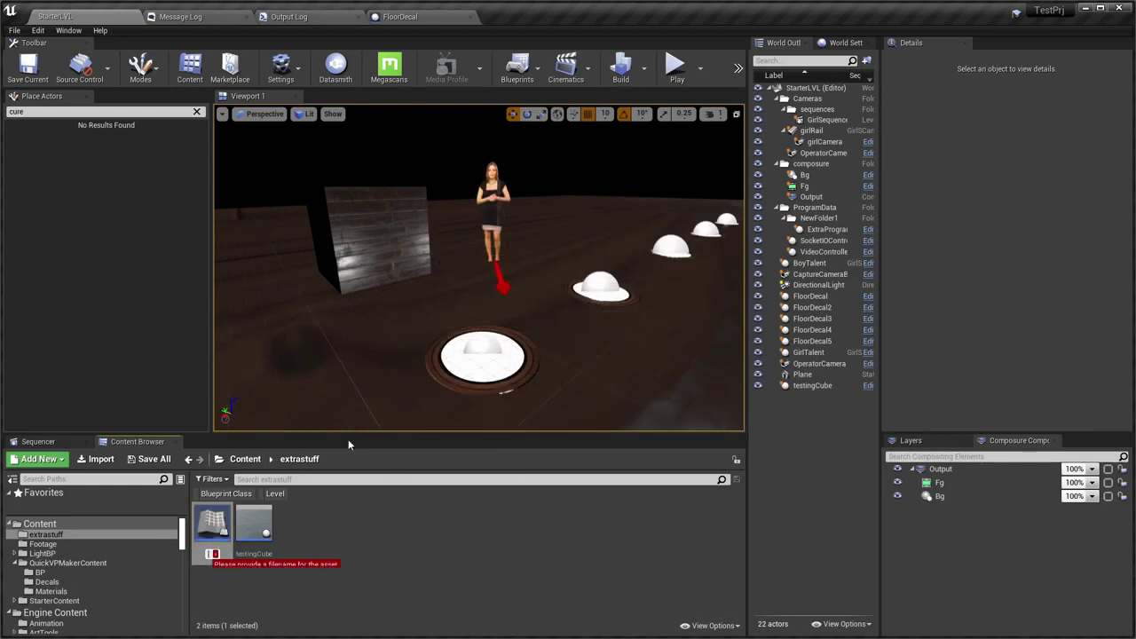
{"action": "type", "text": "sphereAc"}
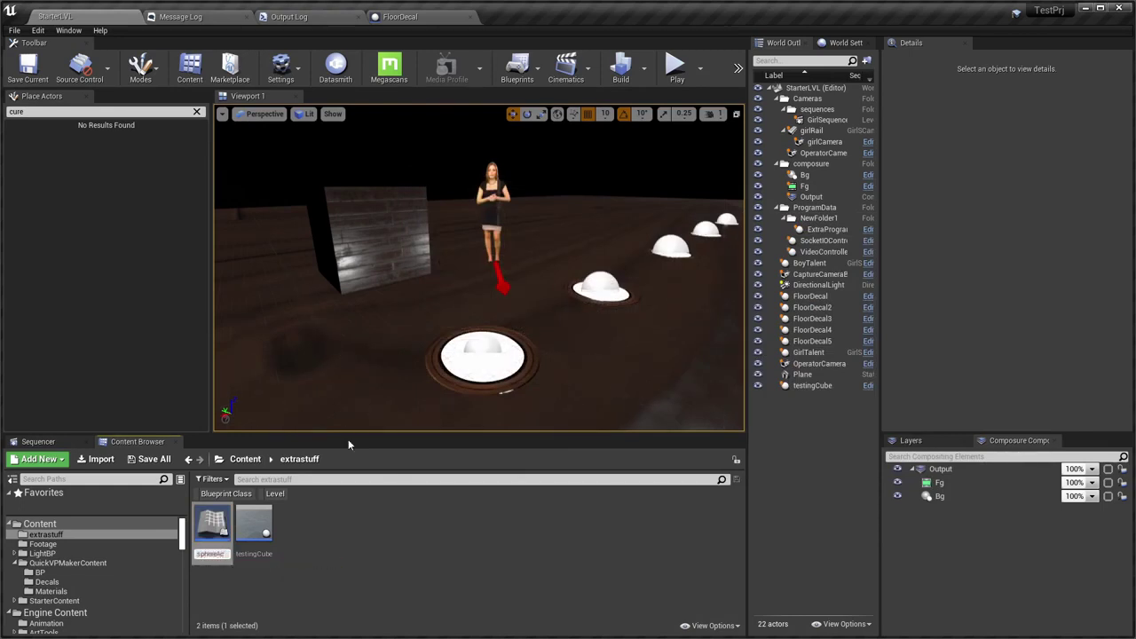
{"action": "type", "text": "tor"}
{"action": "key", "text": "Return"}
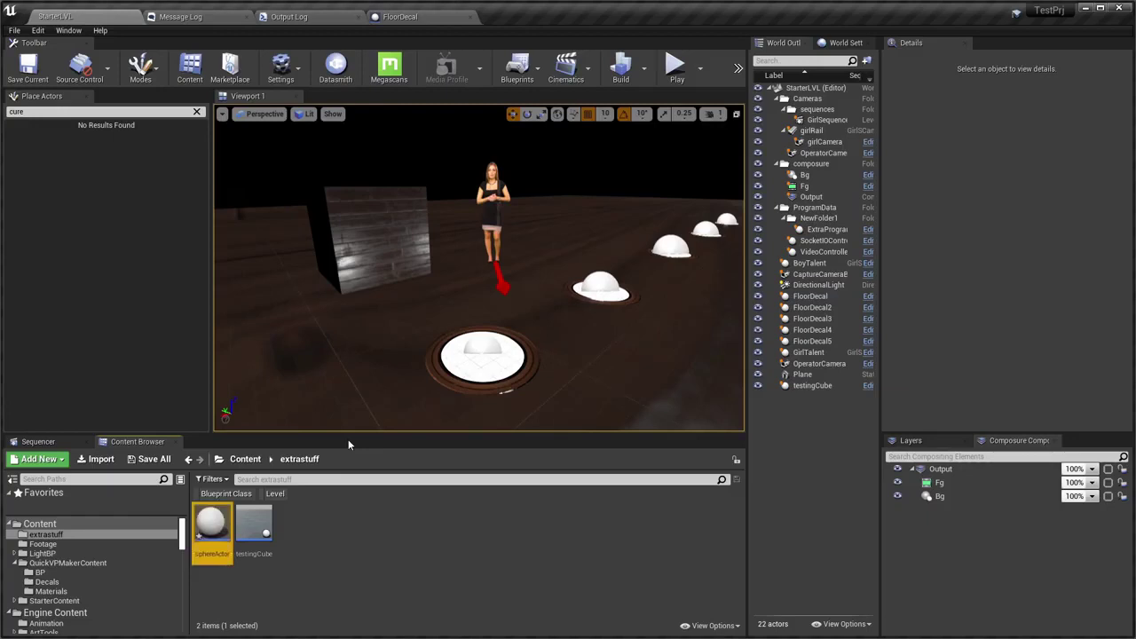
{"action": "mouse_move", "coordinate": [577, 310]}
{"action": "right_mouse_down"}
{"action": "mouse_move", "coordinate": [621, 292]}
{"action": "mouse_move", "coordinate": [532, 293]}
{"action": "mouse_move", "coordinate": [304, 427]}
{"action": "right_mouse_up"}
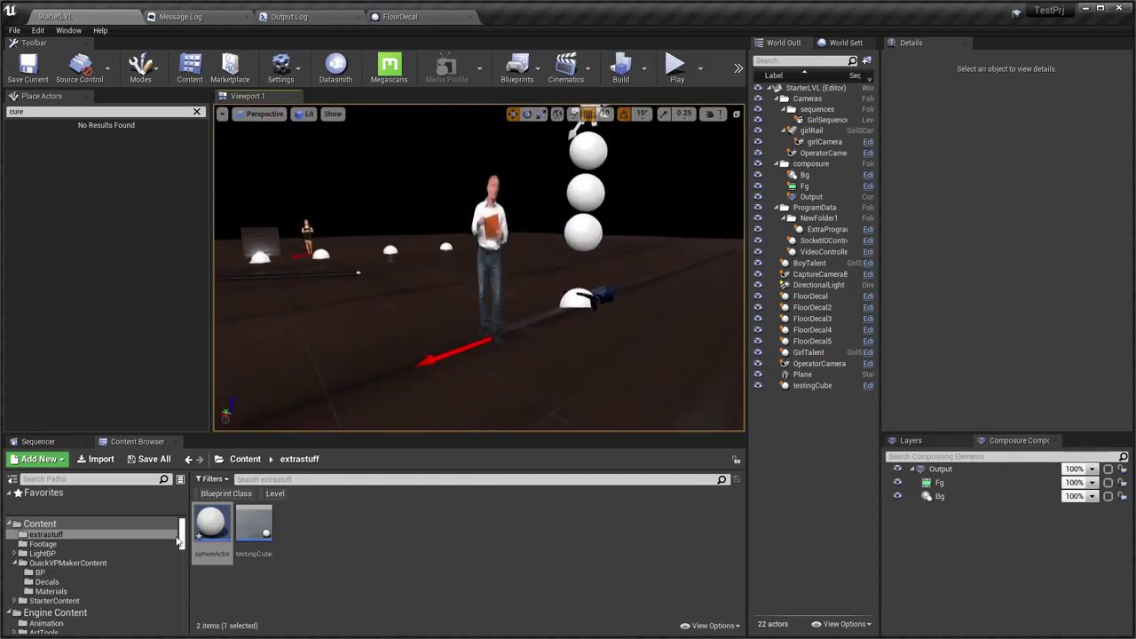
{"action": "left_click_drag", "start_coordinate": [305, 427], "coordinate": [414, 335]}
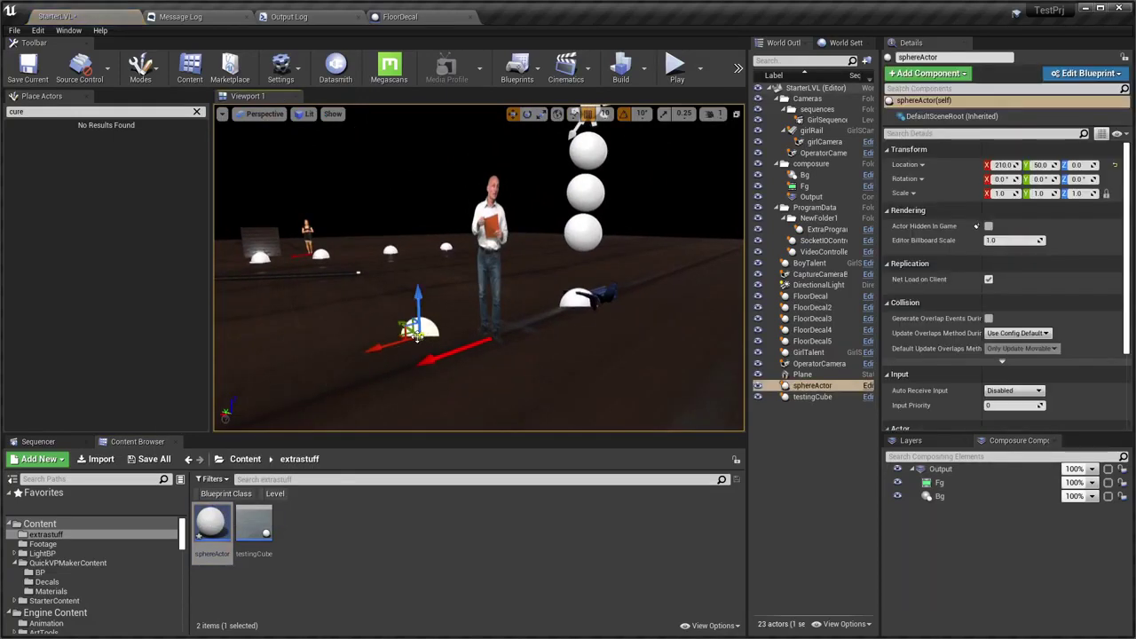
Dock the sphereActor editor, add the LVLDirector interface under Class Settings, and compile
{"action": "double_click", "coordinate": [215, 518]}
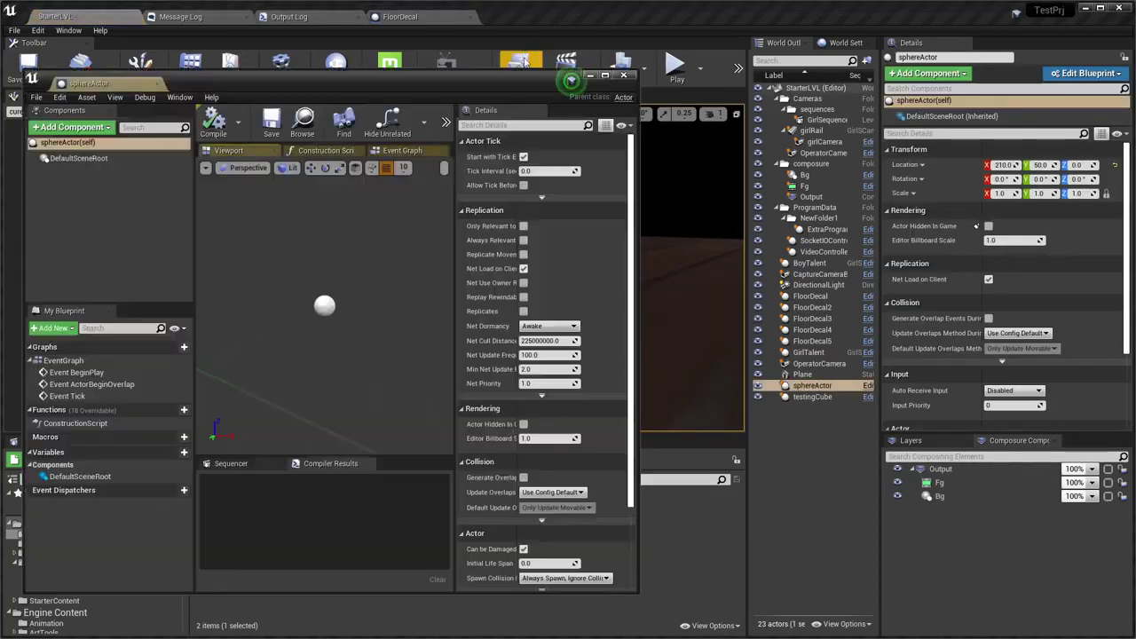
{"action": "left_click_drag", "start_coordinate": [151, 87], "coordinate": [175, 23]}
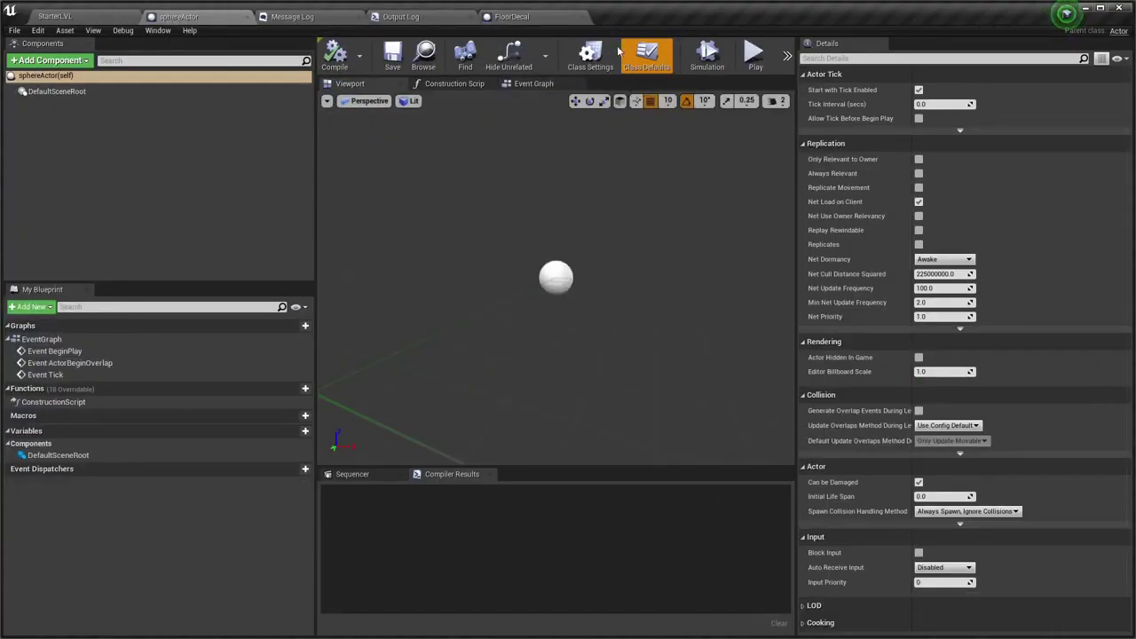
{"action": "left_click", "coordinate": [590, 55]}
{"action": "left_click", "coordinate": [1112, 276]}
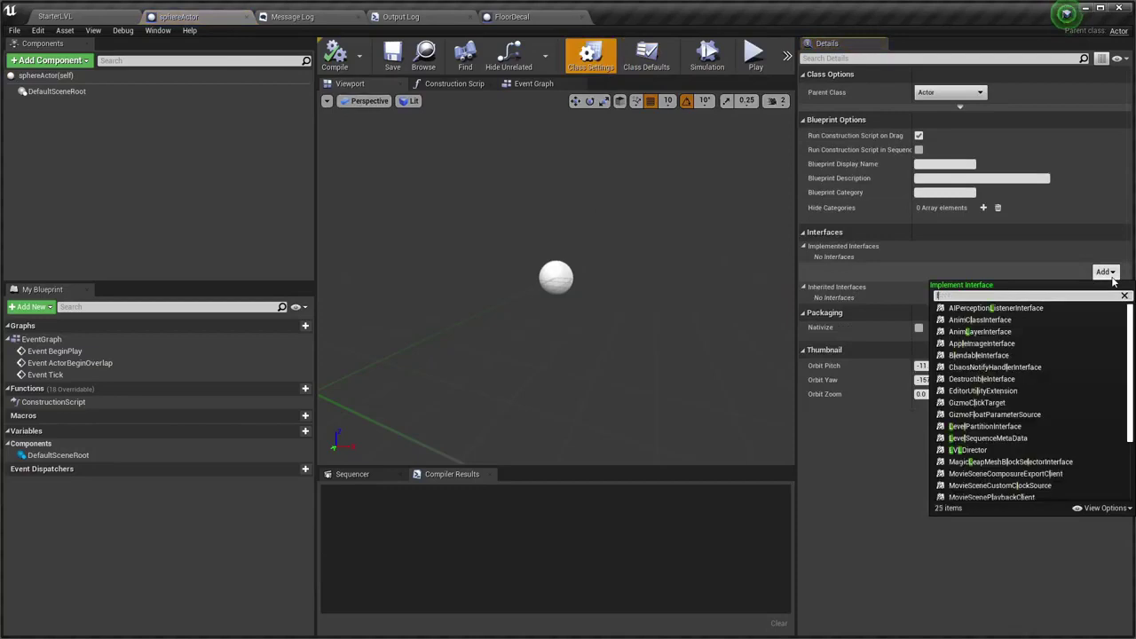
{"action": "type", "text": "lvl"}
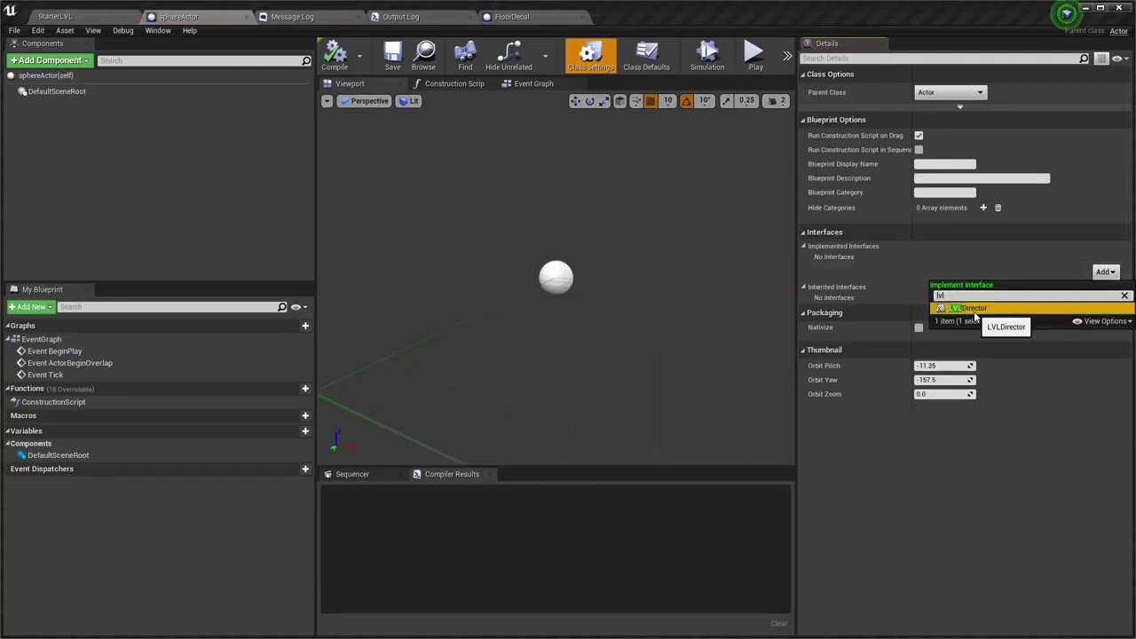
{"action": "left_click", "coordinate": [963, 308]}
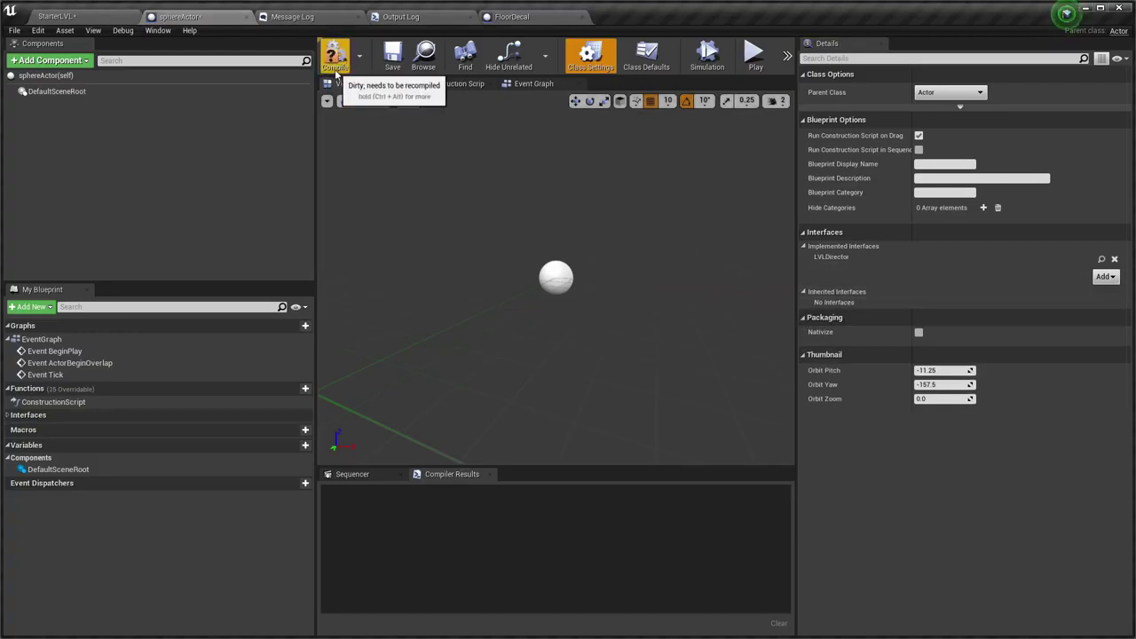
{"action": "left_click", "coordinate": [346, 63]}
{"action": "left_click_drag", "start_coordinate": [583, 254], "coordinate": [621, 254]}
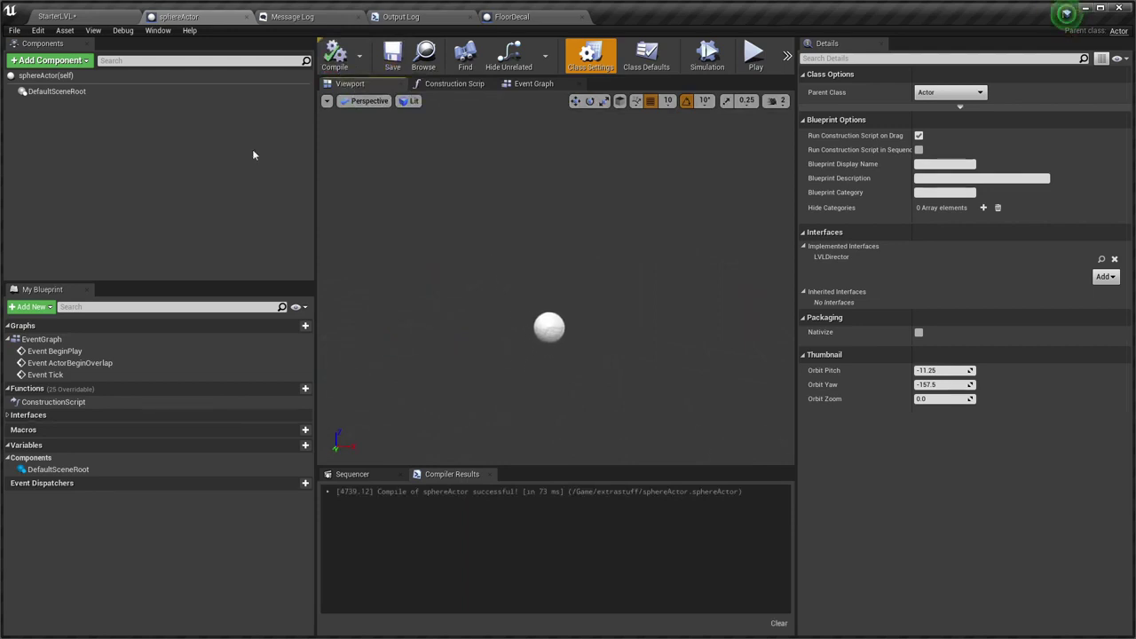
Add a Cylinder component to sphereActor, raise it 50 units above the sphere, and recompile
{"action": "left_click", "coordinate": [26, 66]}
{"action": "type", "text": "cyl"}
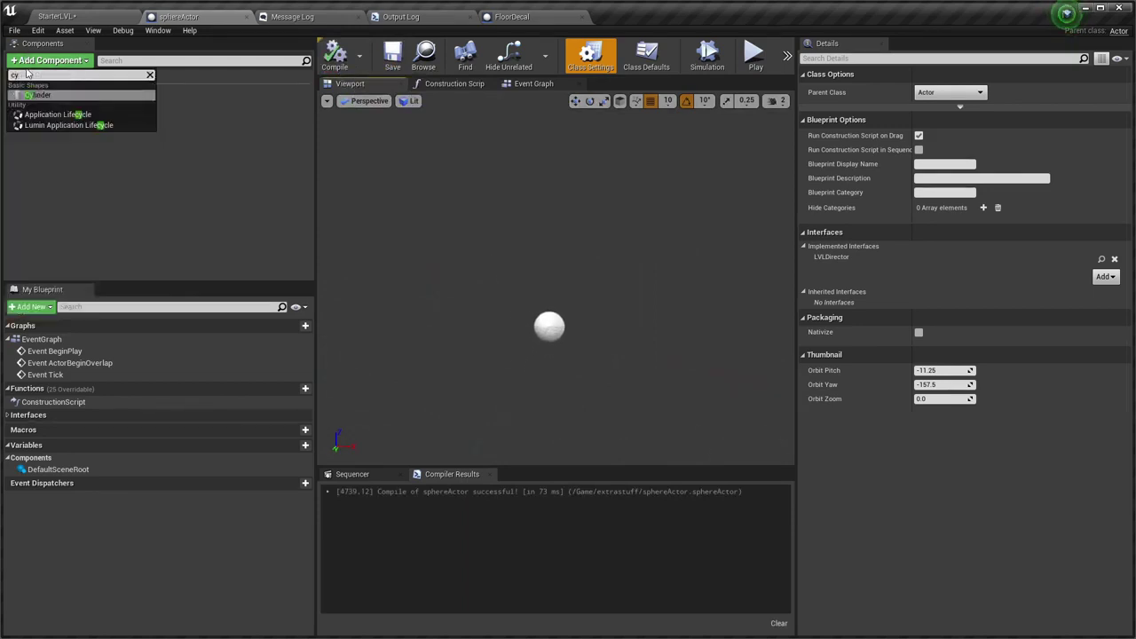
{"action": "key", "text": "Return"}
{"action": "scroll", "coordinate": [556, 333], "scroll_direction": "up", "scroll_amount": 3}
{"action": "type", "text": "1"}
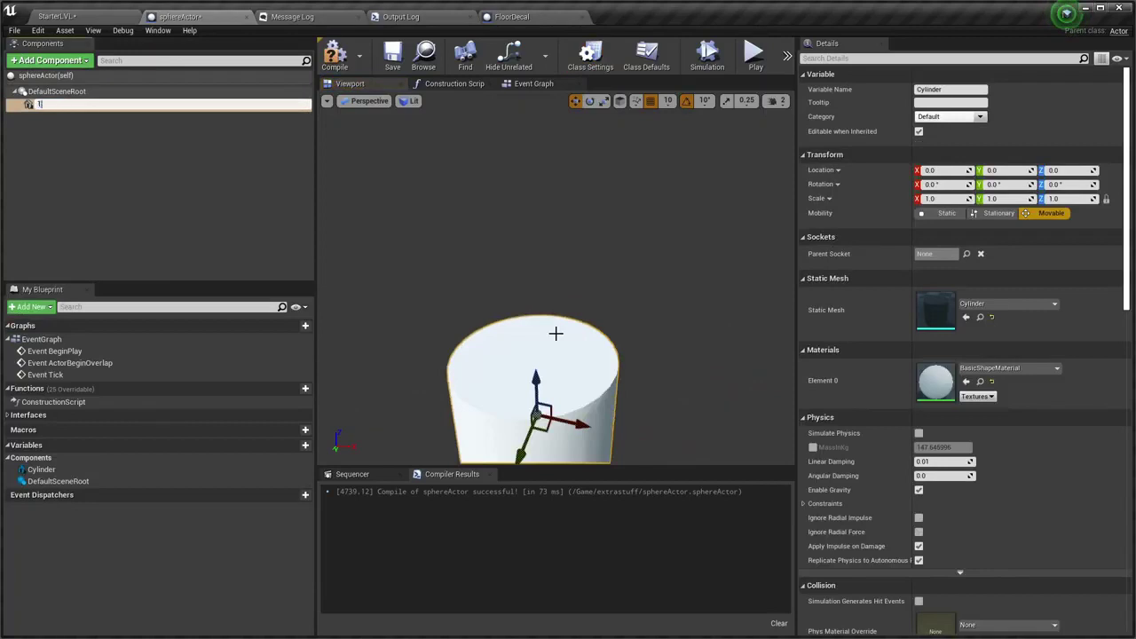
{"action": "key", "text": "Return"}
{"action": "key", "text": "alt+h"}
{"action": "scroll", "coordinate": [580, 313], "scroll_direction": "up", "scroll_amount": 3}
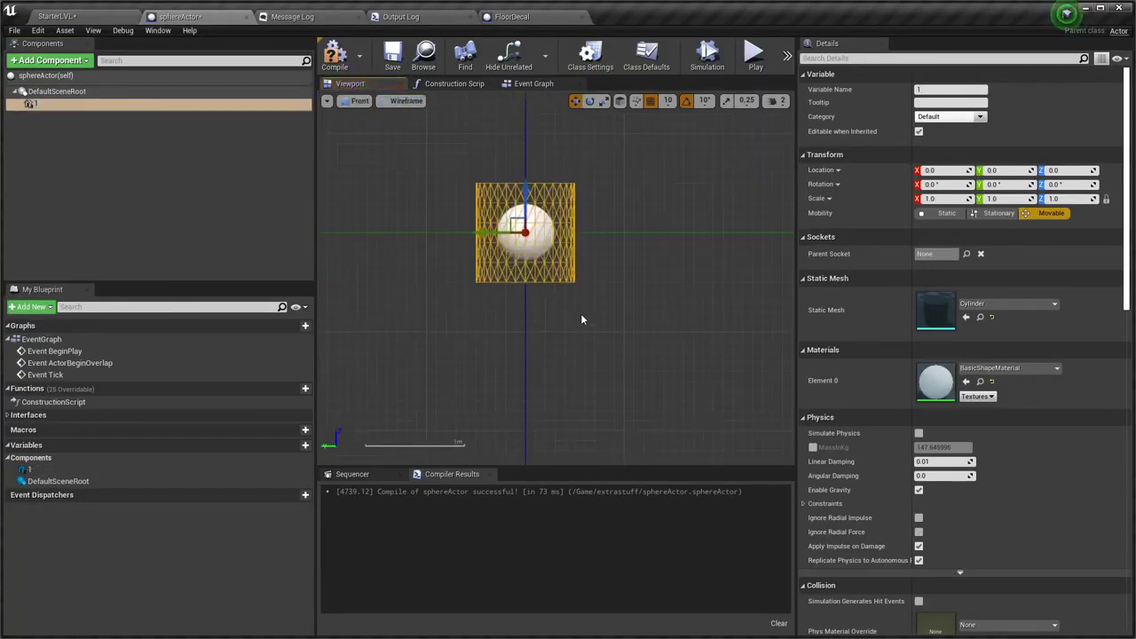
{"action": "left_click_drag", "start_coordinate": [525, 191], "coordinate": [526, 141]}
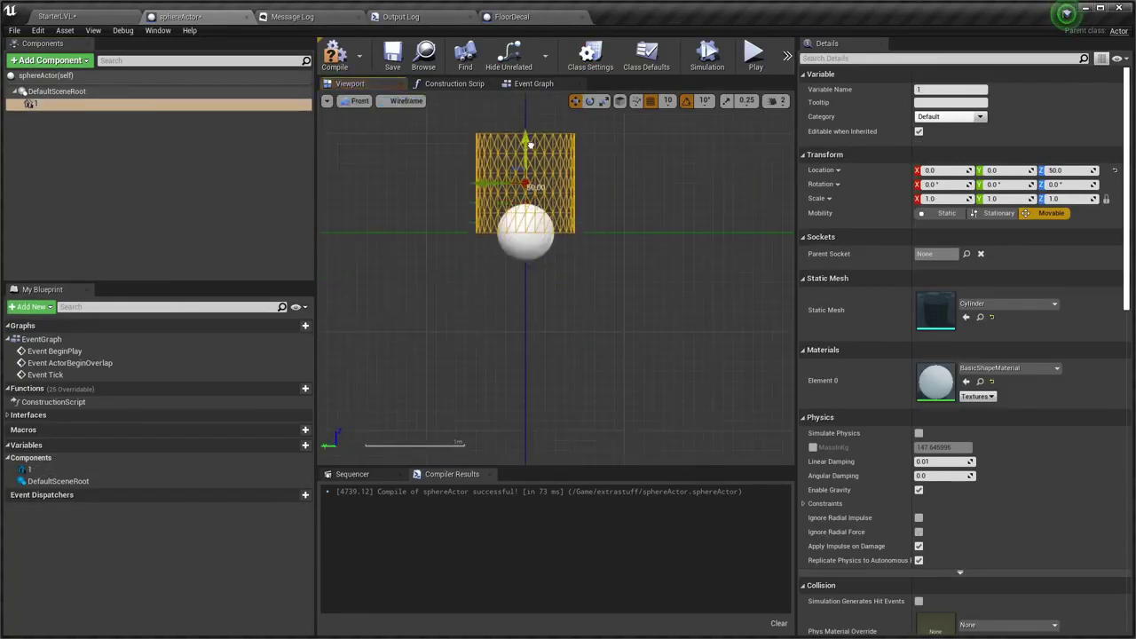
{"action": "left_click", "coordinate": [335, 55]}
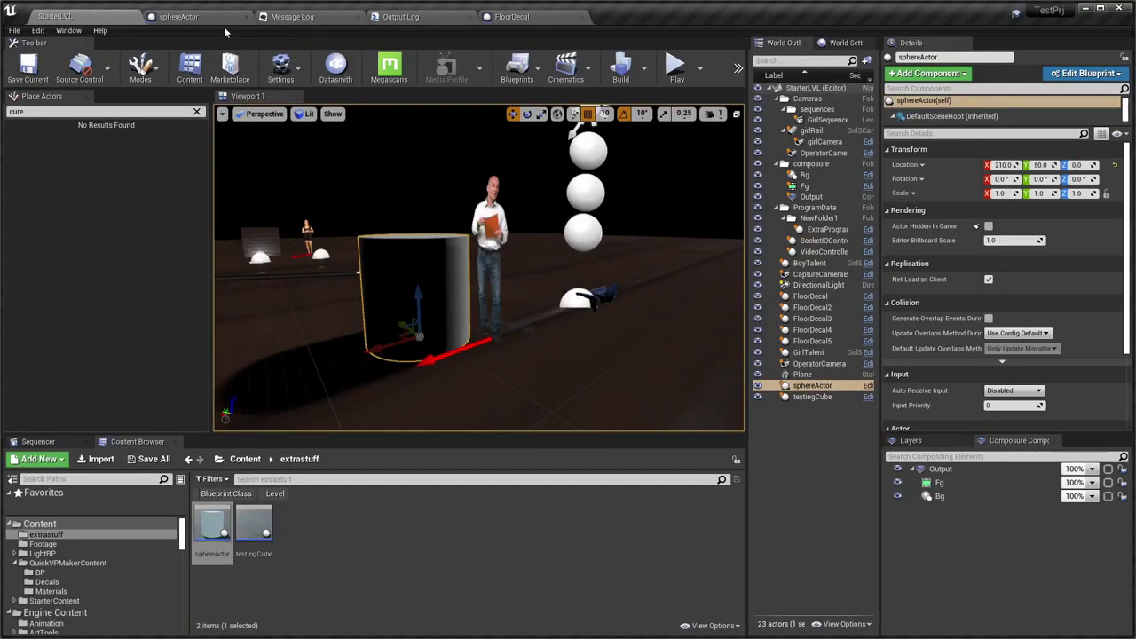
Give the cylinder the M_Wood_Floor_Walnut_Polished material and save
{"action": "left_click", "coordinate": [216, 20]}
{"action": "left_click", "coordinate": [985, 304]}
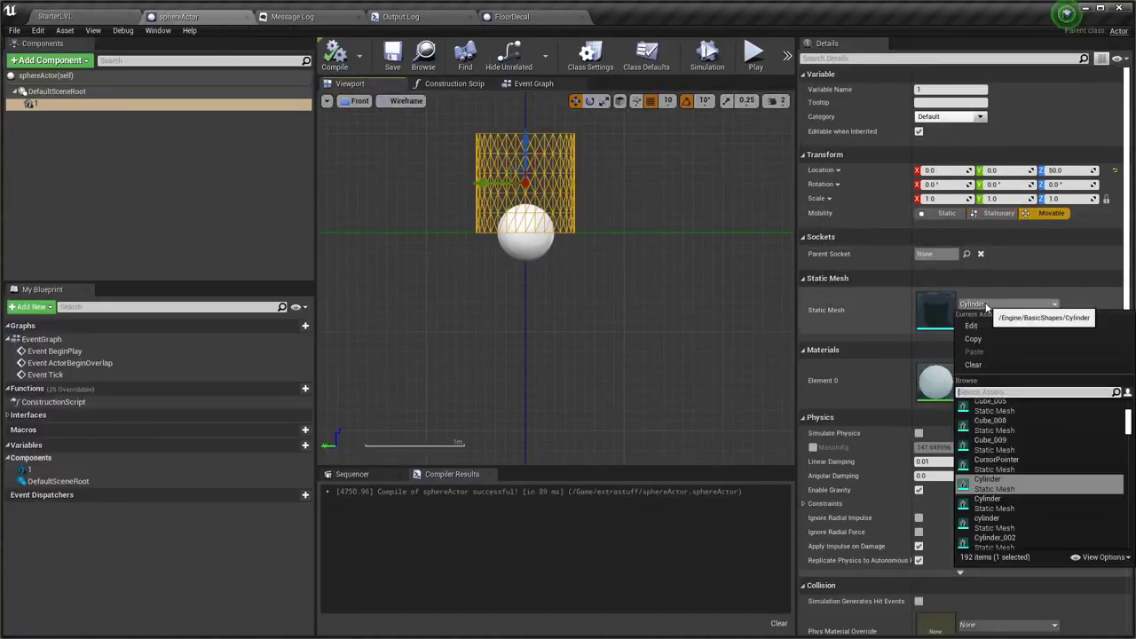
{"action": "left_click", "coordinate": [985, 304]}
{"action": "left_click", "coordinate": [989, 368]}
{"action": "type", "text": "w"}
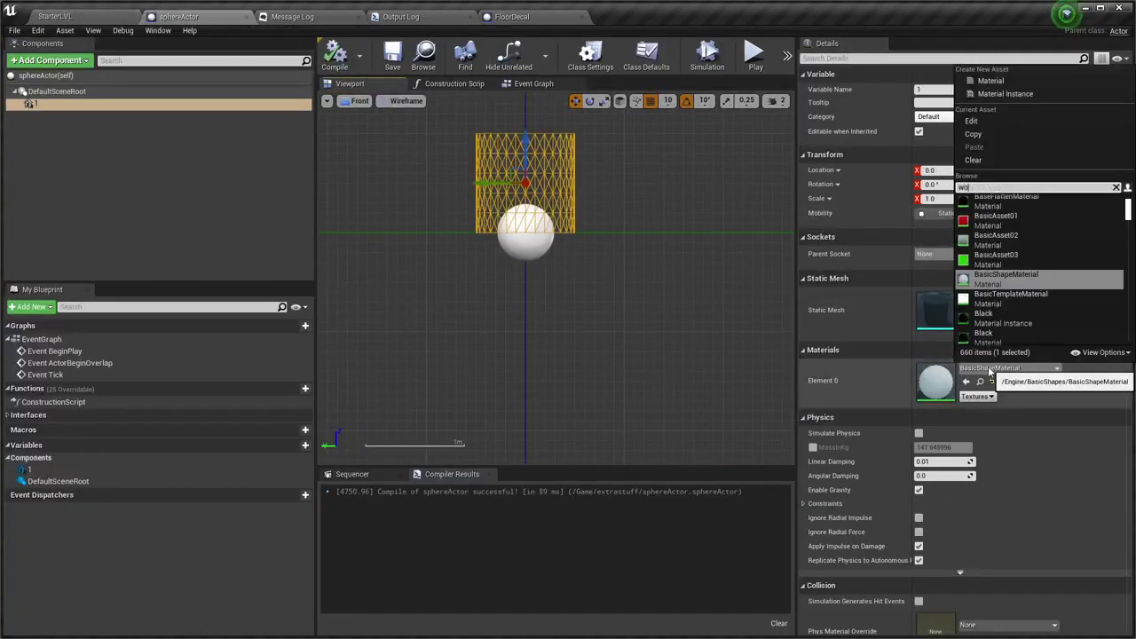
{"action": "type", "text": "od"}
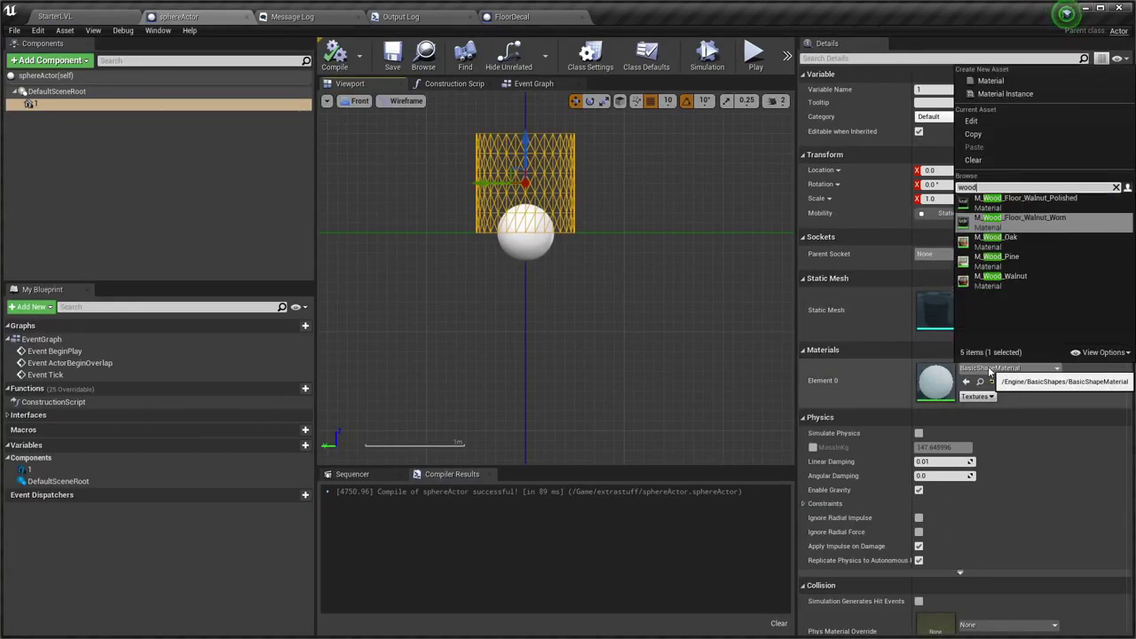
{"action": "key", "text": "Down"}
{"action": "key", "text": "Return"}
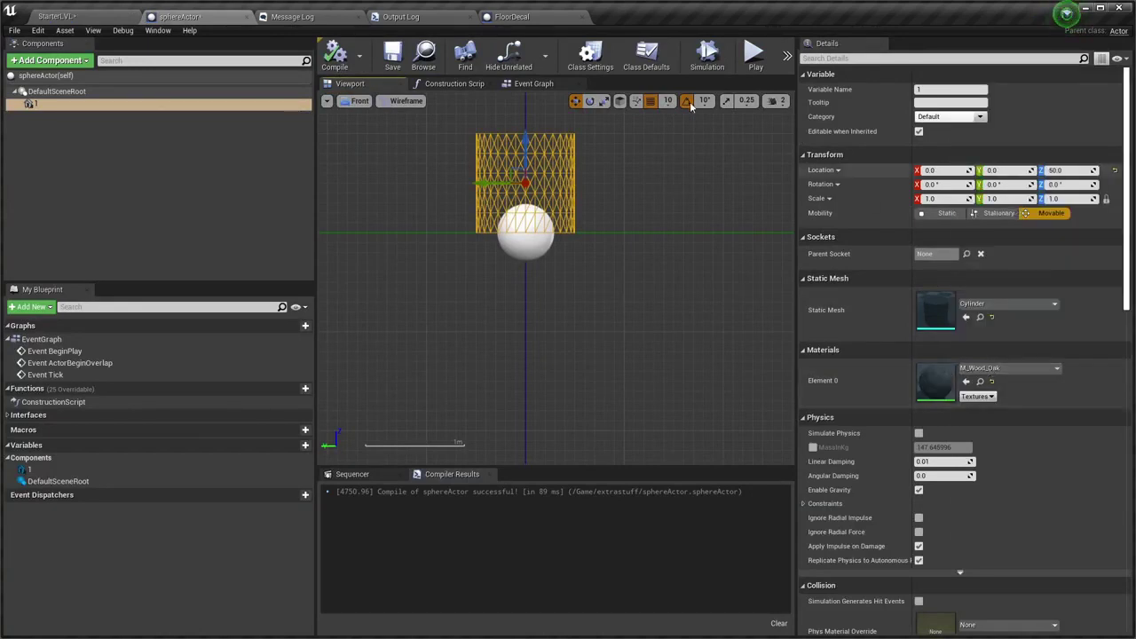
{"action": "left_click", "coordinate": [1004, 367]}
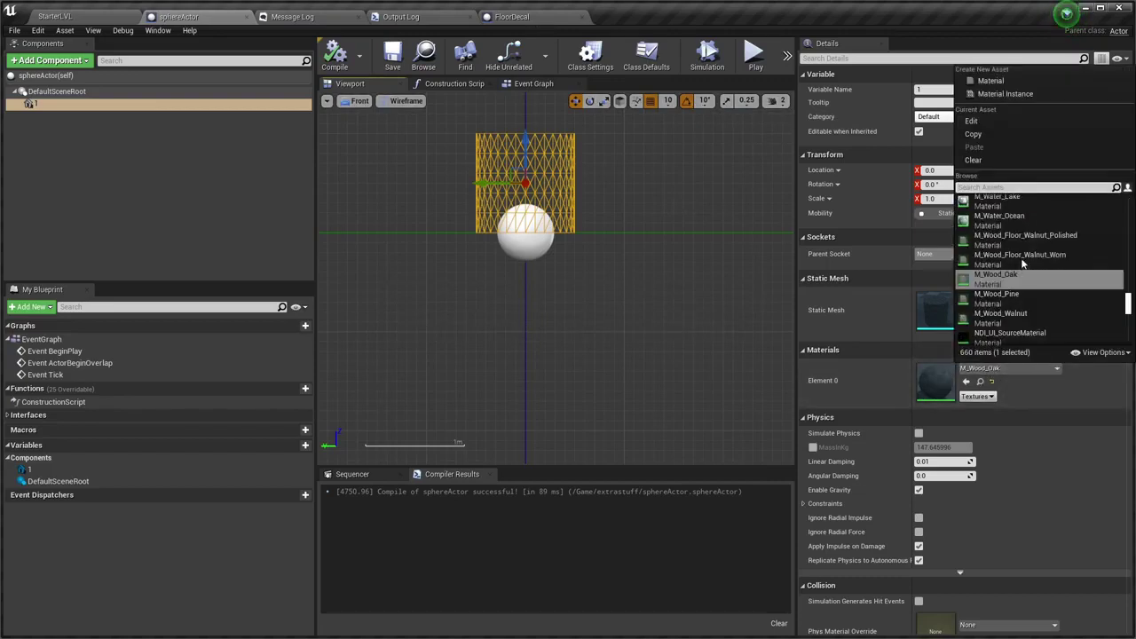
{"action": "scroll", "coordinate": [1024, 267], "scroll_direction": "up", "scroll_amount": 1}
{"action": "type", "text": "wood"}
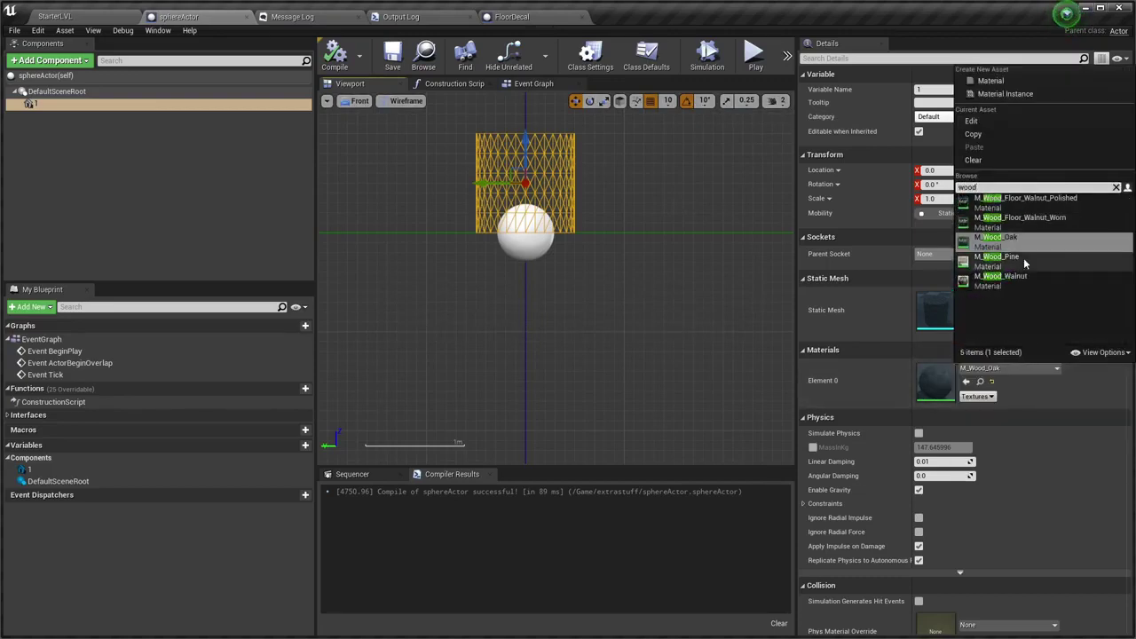
{"action": "left_click", "coordinate": [1032, 202]}
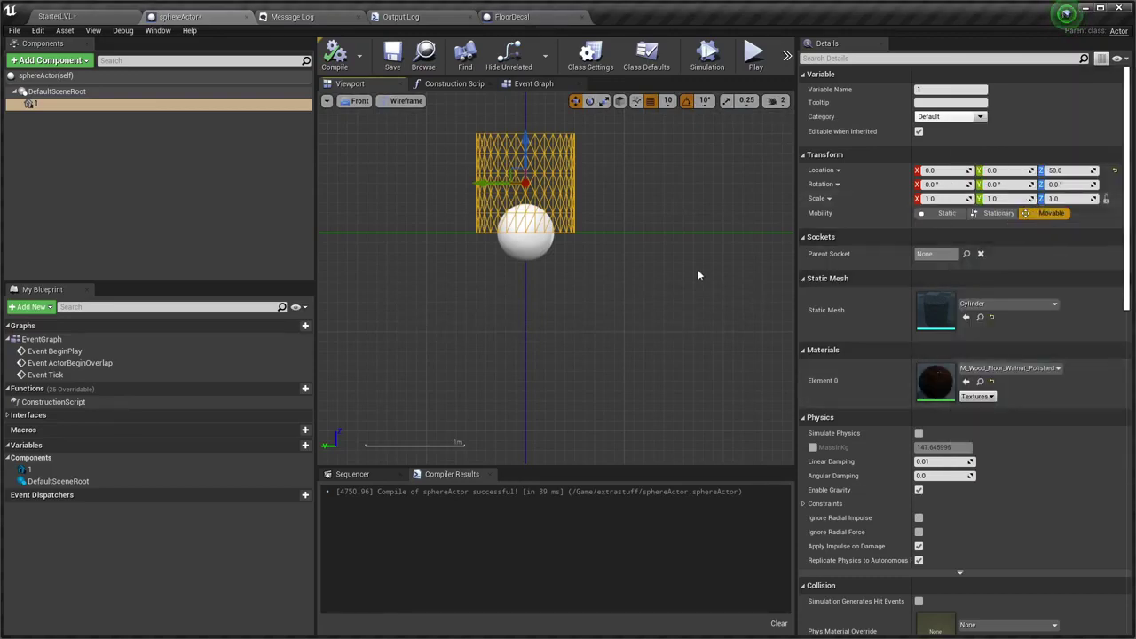
{"action": "key", "text": "ctrl+s"}
Back in the sphereActor editor, list its interface functions such as Get Program Info
{"action": "left_click", "coordinate": [91, 17]}
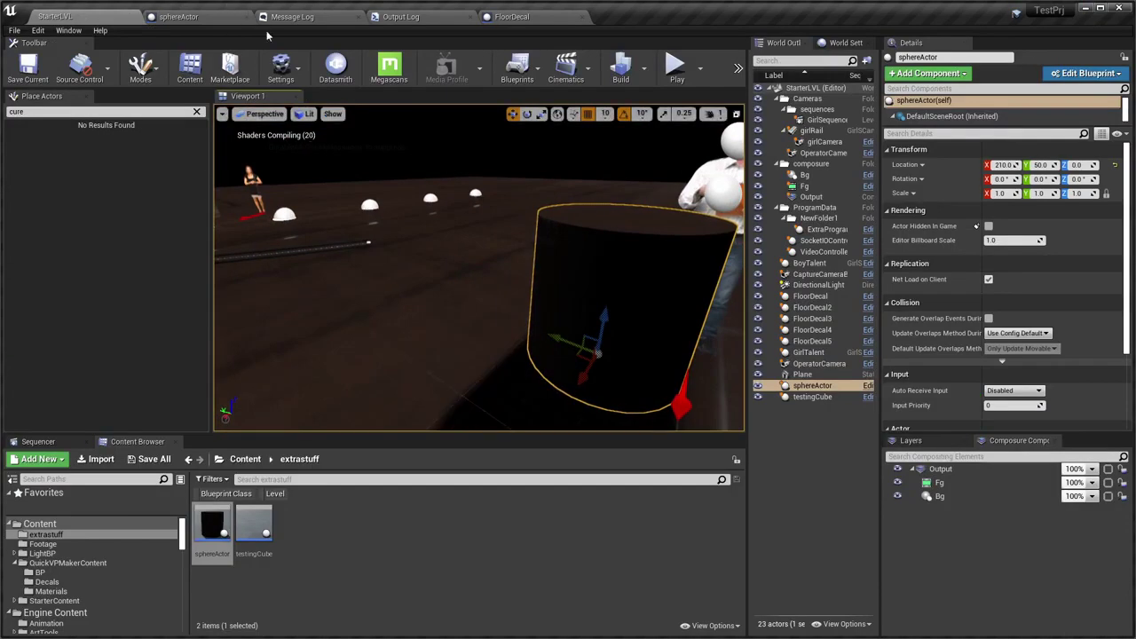
{"action": "left_click", "coordinate": [204, 17]}
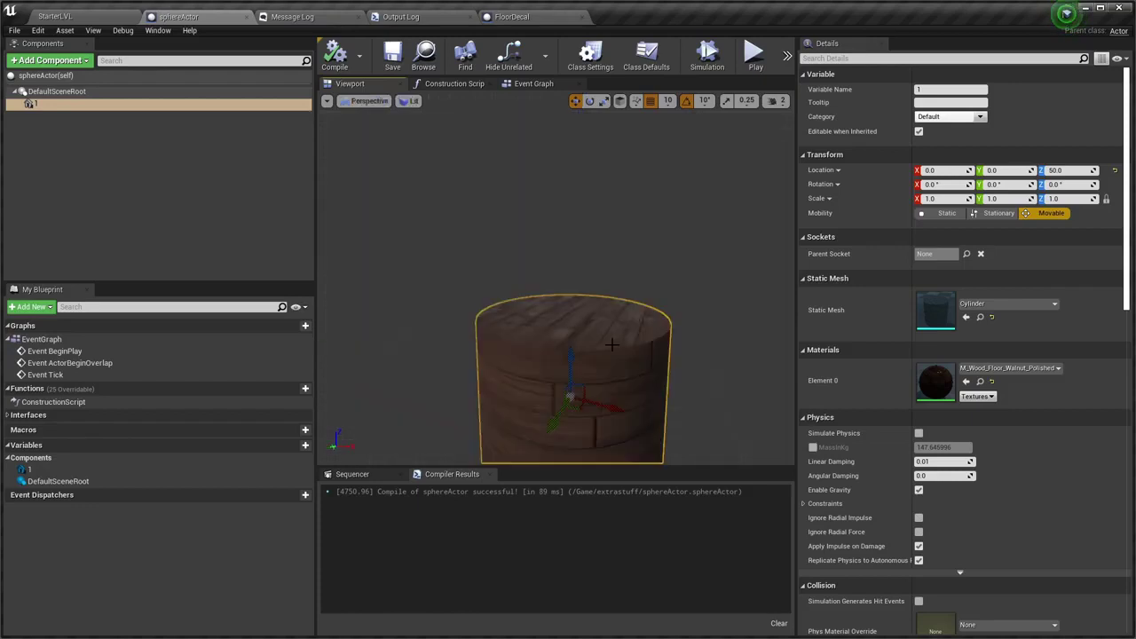
{"action": "scroll", "coordinate": [625, 347], "scroll_direction": "down", "scroll_amount": 3}
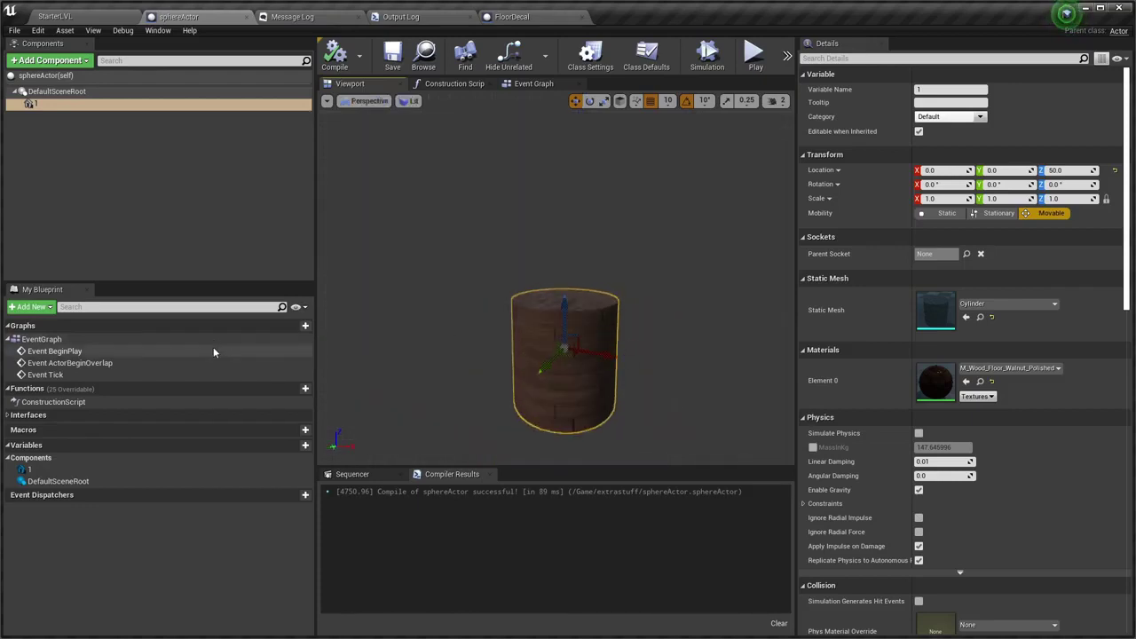
{"action": "left_click", "coordinate": [213, 414]}
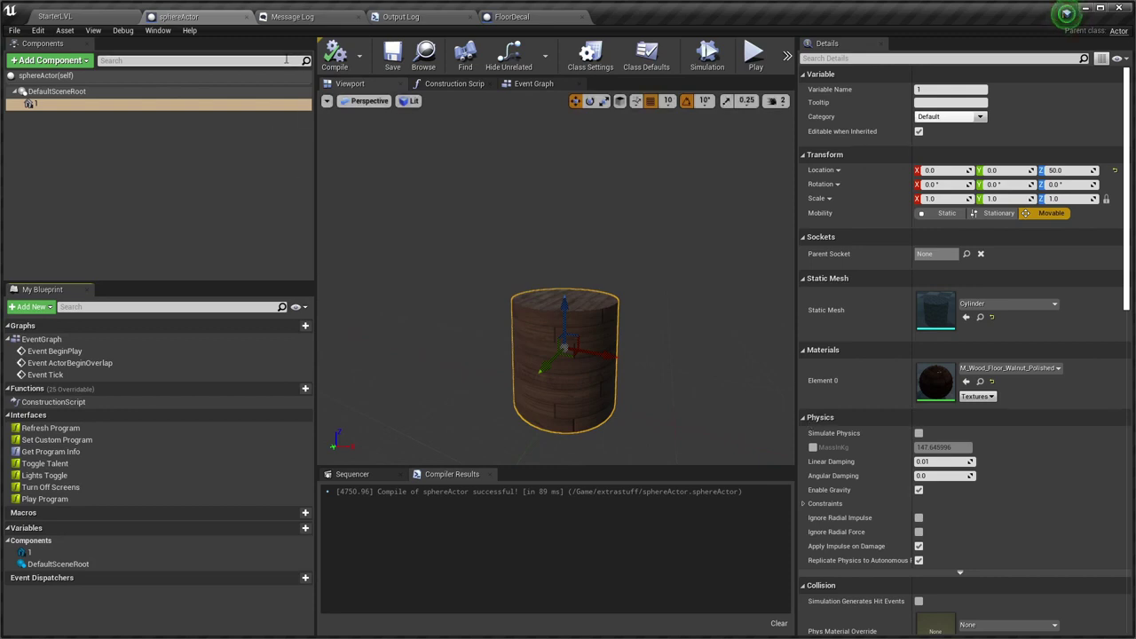
{"action": "mouse_move", "coordinate": [439, 140]}
{"action": "right_mouse_down"}
{"action": "mouse_move", "coordinate": [439, 151]}
{"action": "mouse_move", "coordinate": [441, 115]}
{"action": "right_mouse_up"}
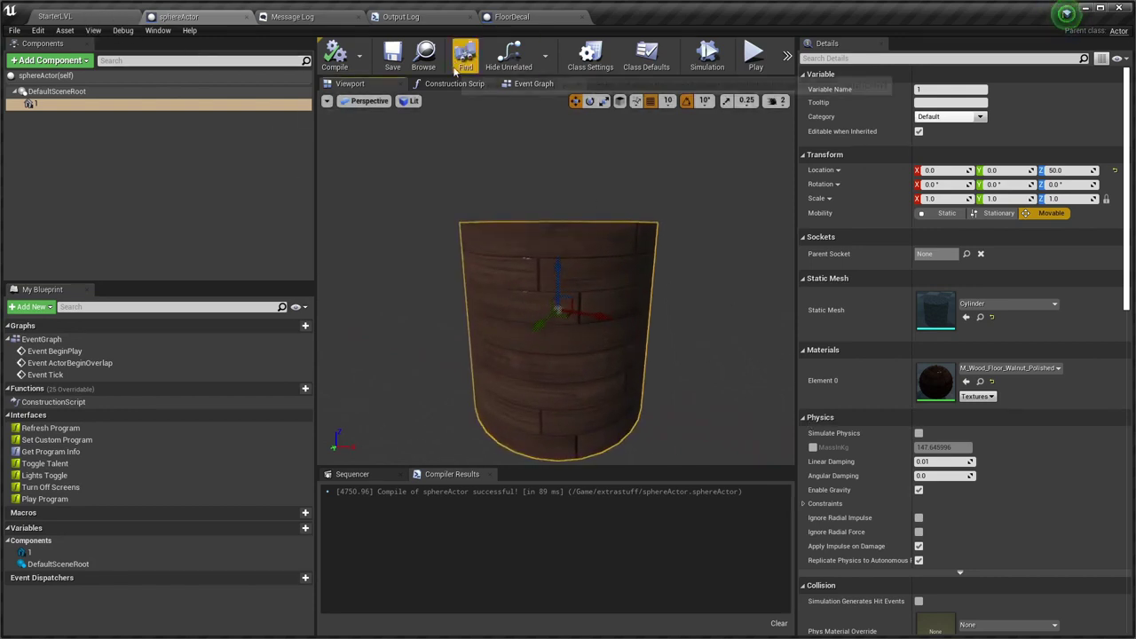
In the Get Program Info graph, set the Program Info return value to Cylinder Trigger
{"action": "double_click", "coordinate": [45, 454]}
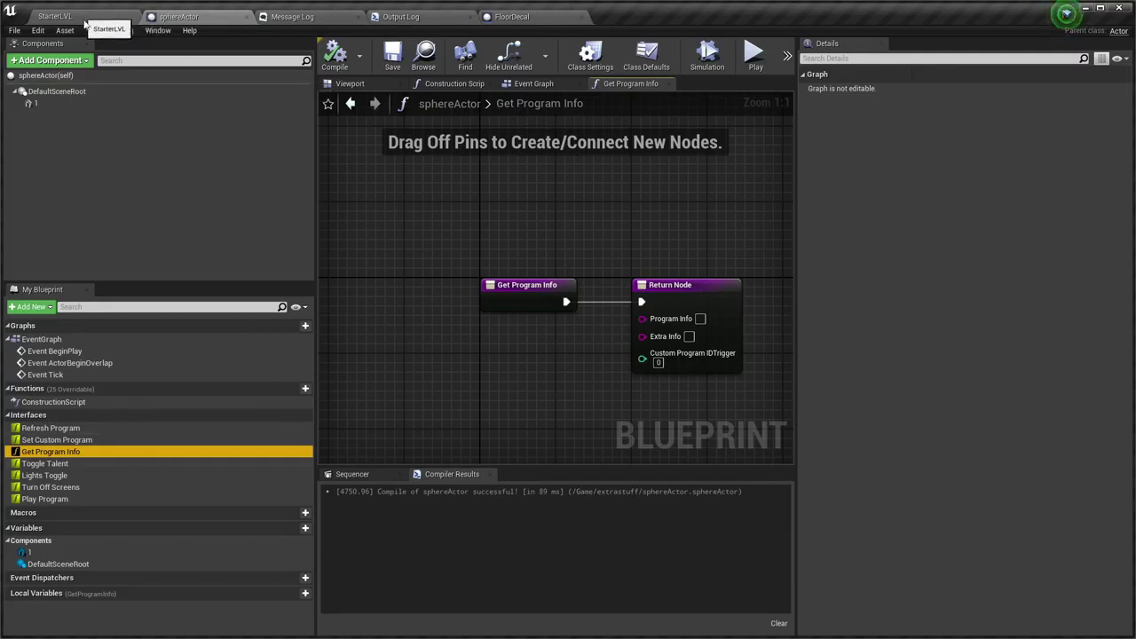
{"action": "right_click_drag", "start_coordinate": [585, 298], "coordinate": [497, 259]}
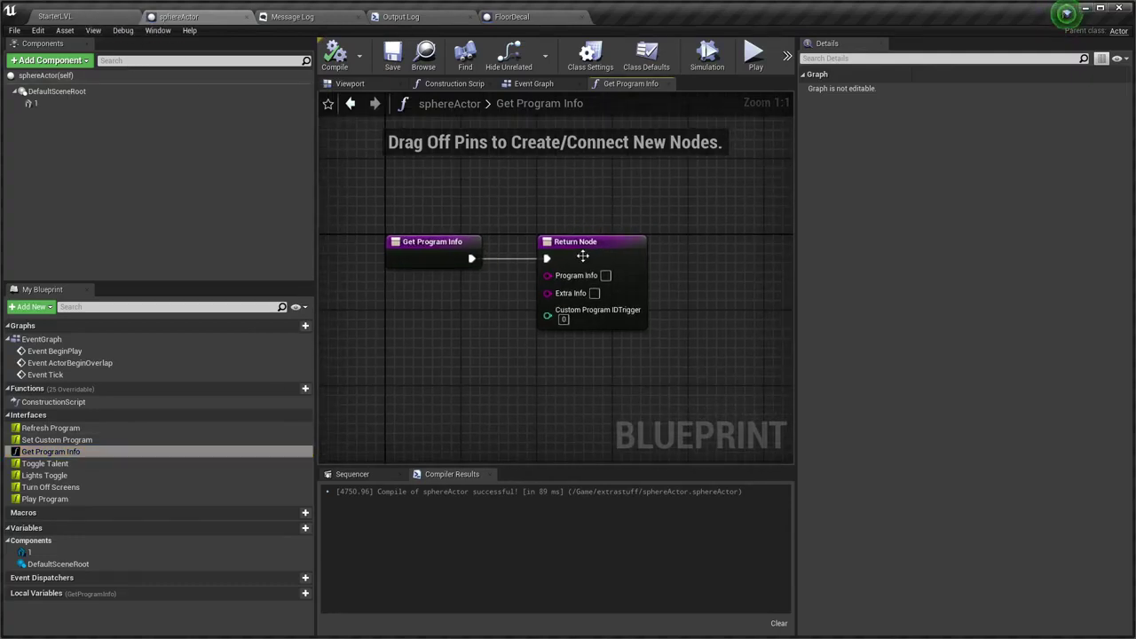
{"action": "left_click_drag", "start_coordinate": [580, 254], "coordinate": [646, 254]}
{"action": "type", "text": "Cylinder Tri"}
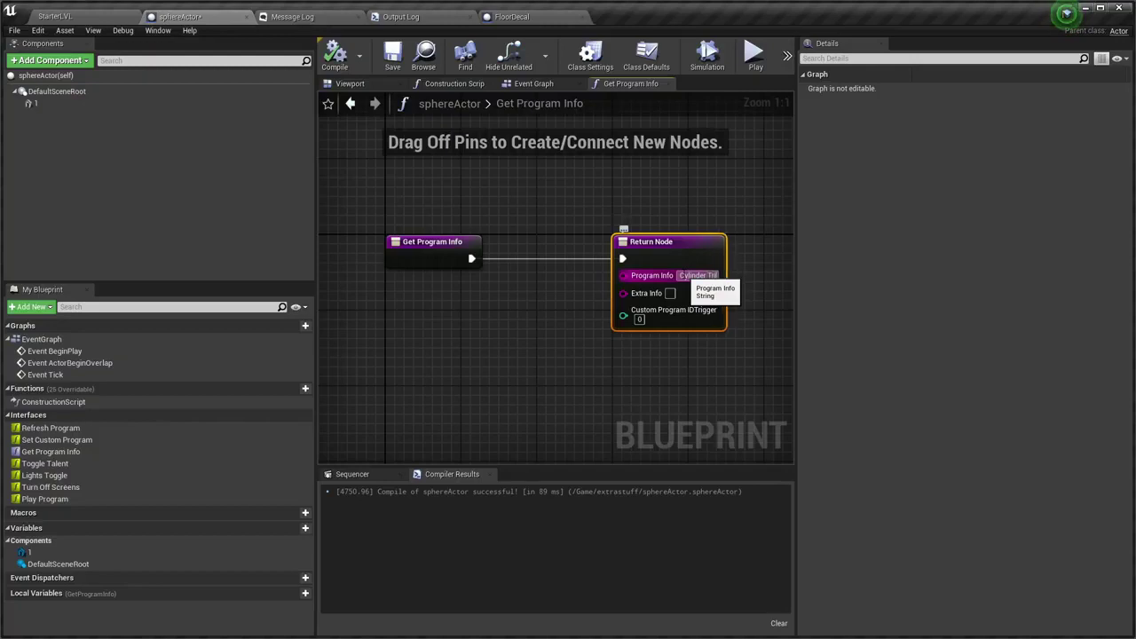
{"action": "left_click", "coordinate": [682, 275]}
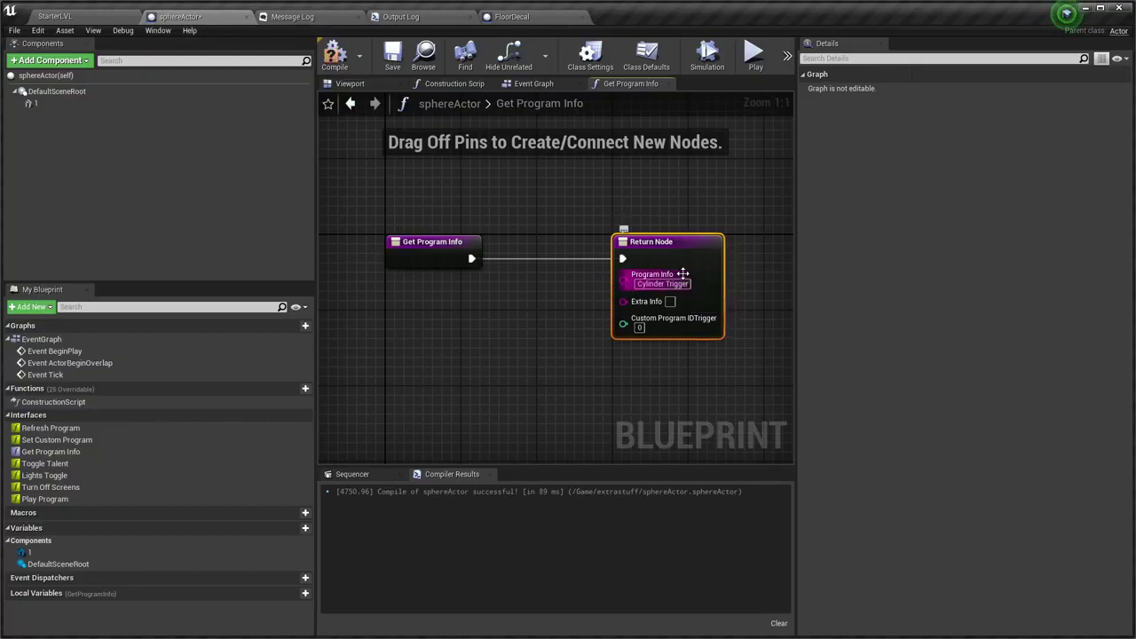
{"action": "left_click", "coordinate": [639, 327]}
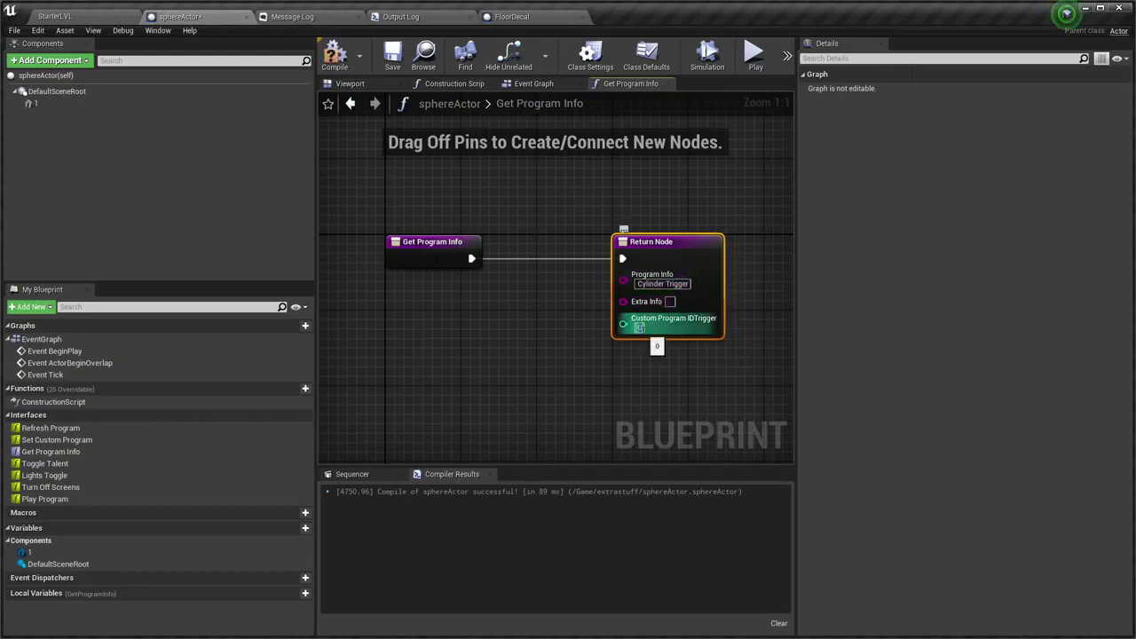
Add an instance-editable Integer variable TriggerID, wire it to IDTrigger, and compile
{"action": "left_click", "coordinate": [293, 528]}
{"action": "type", "text": "TriggerID"}
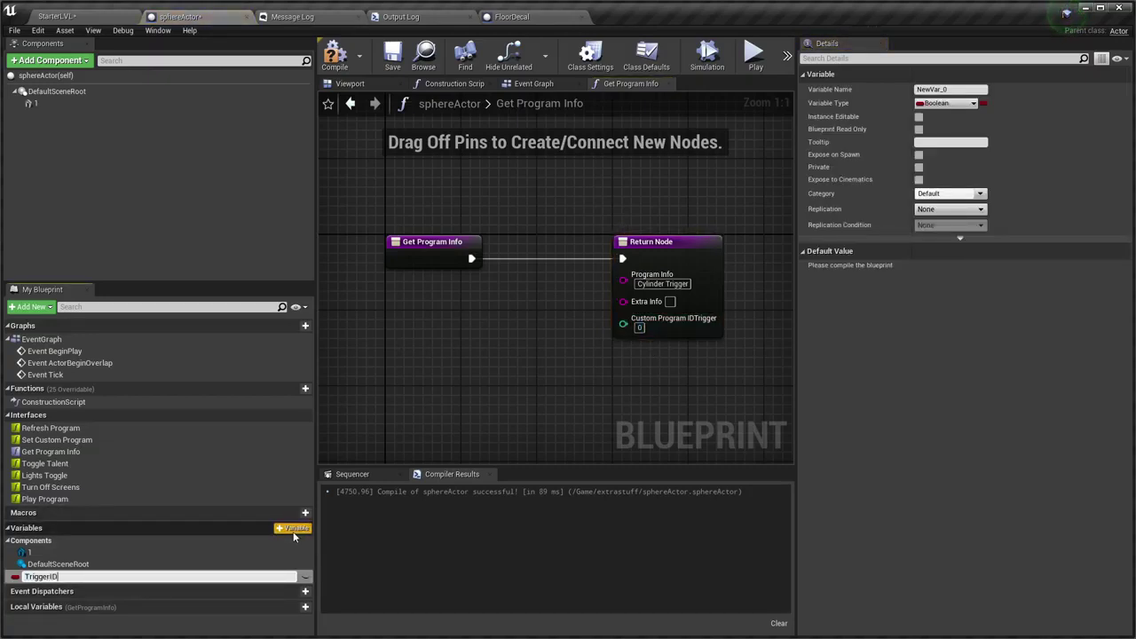
{"action": "key", "text": "Return"}
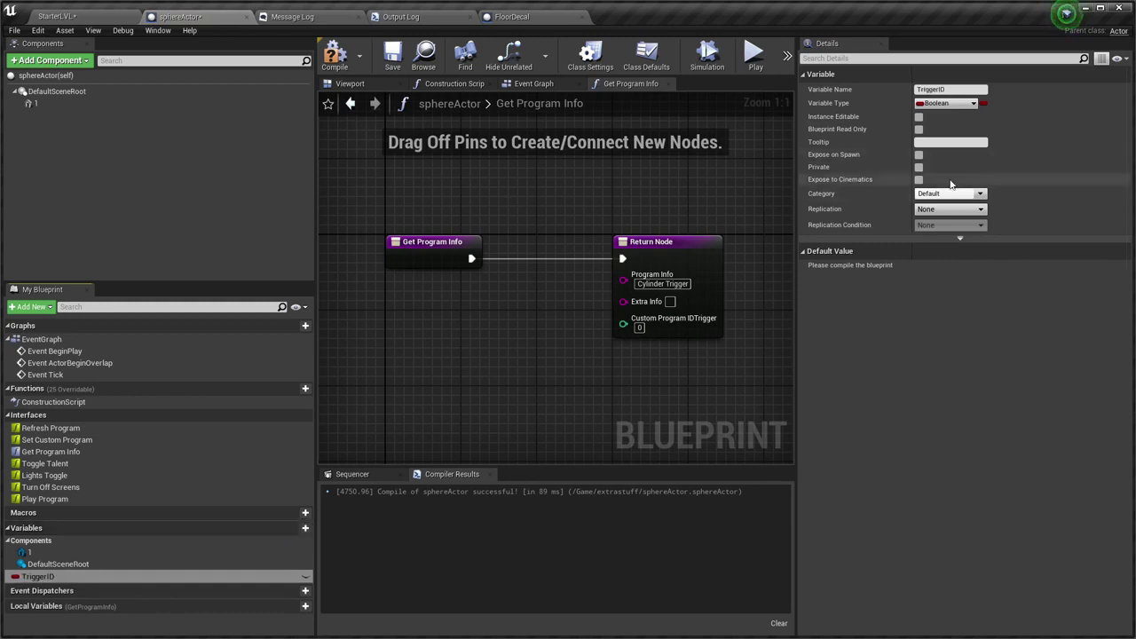
{"action": "left_click", "coordinate": [946, 103]}
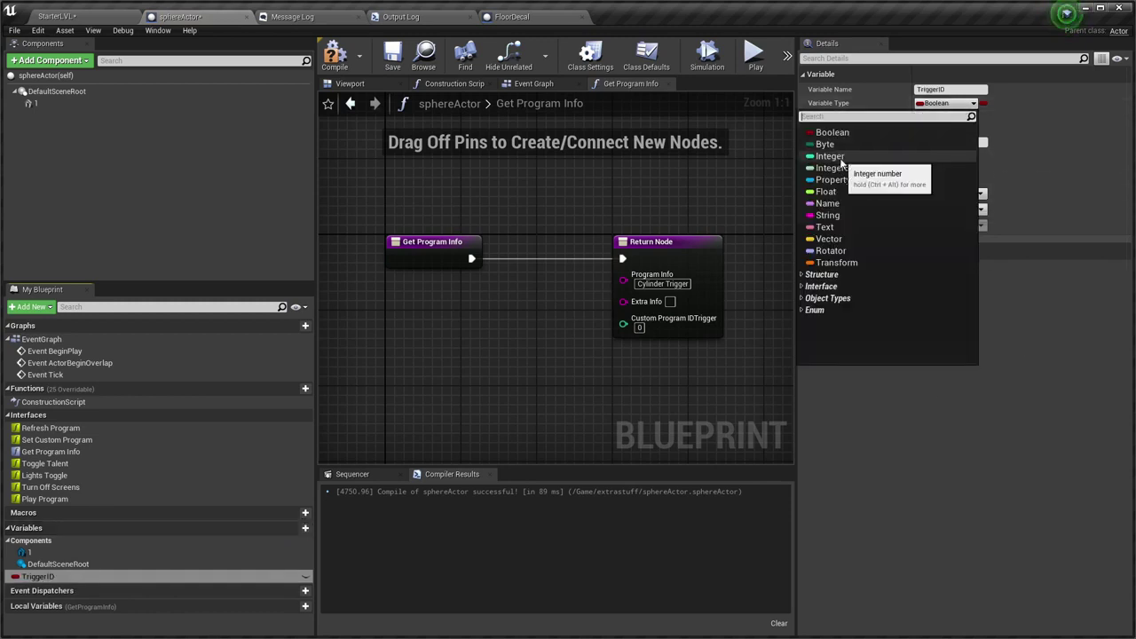
{"action": "left_click", "coordinate": [852, 160]}
{"action": "left_click", "coordinate": [918, 116]}
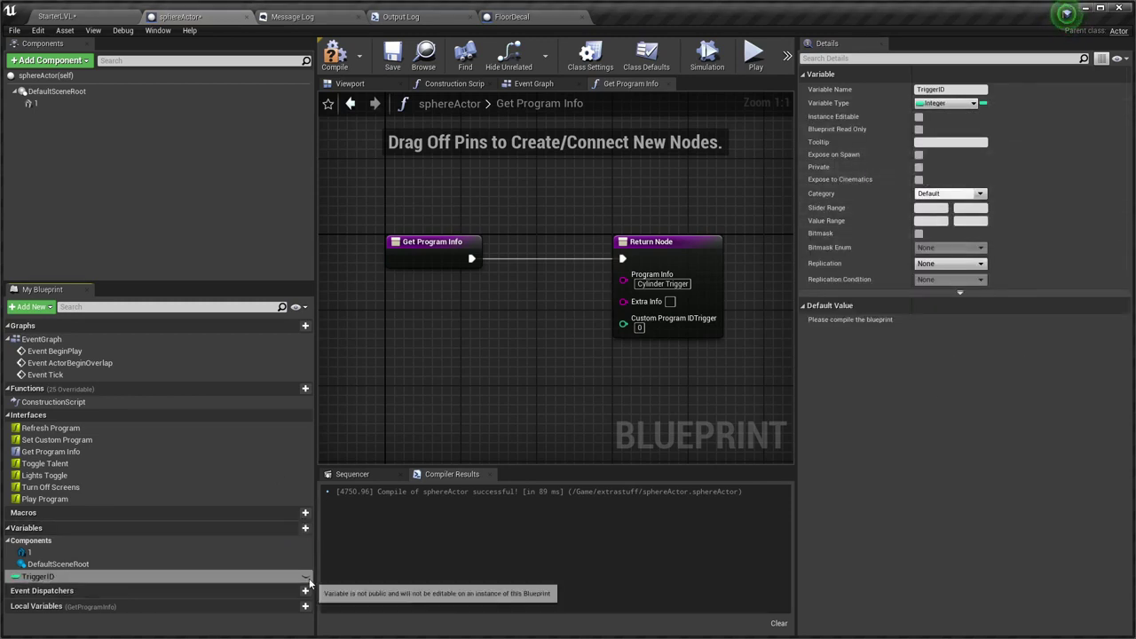
{"action": "left_click", "coordinate": [335, 55]}
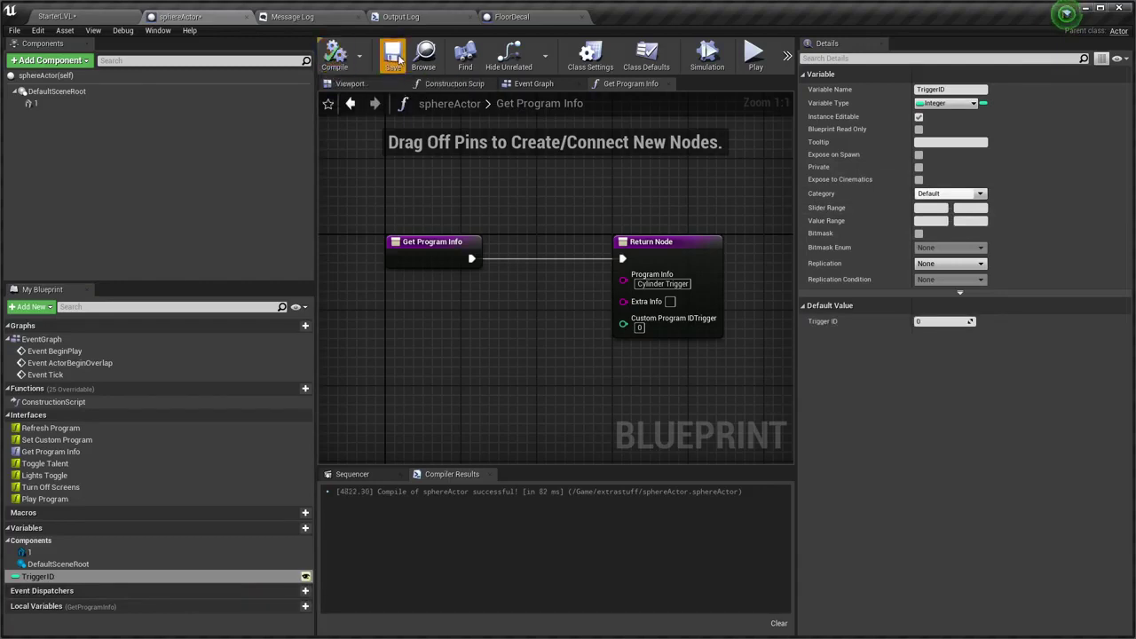
{"action": "left_click_drag", "start_coordinate": [87, 581], "coordinate": [627, 321]}
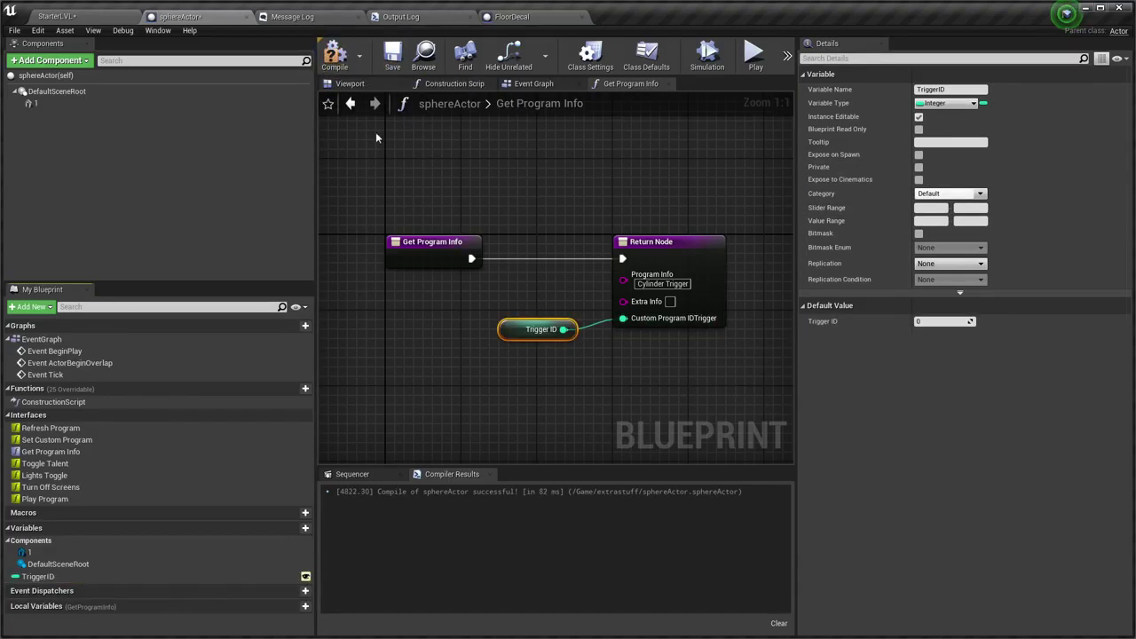
{"action": "left_click", "coordinate": [338, 55]}
Set Trigger ID to 1 on the placed sphereActor in StarterLVL and save
{"action": "left_click", "coordinate": [88, 16]}
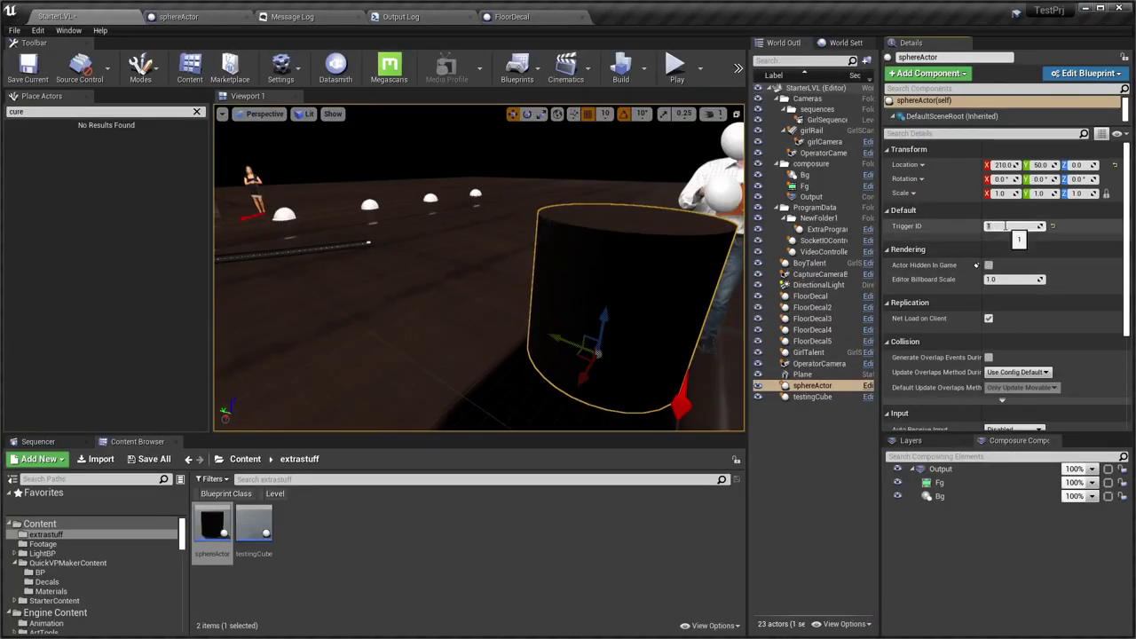
{"action": "key", "text": "ctrl+s"}
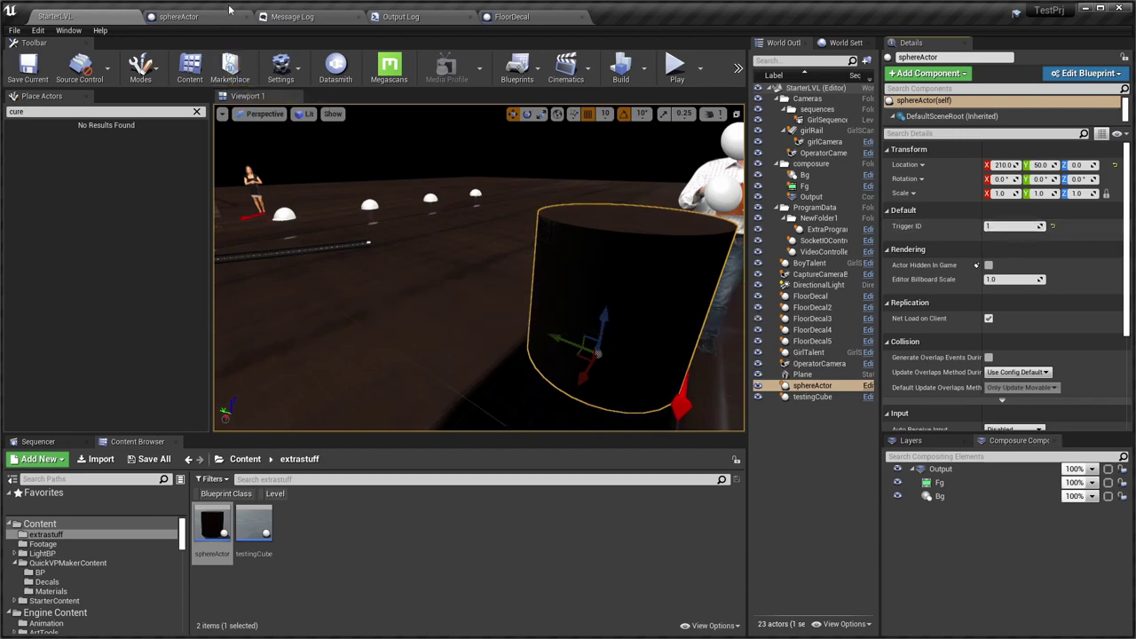
{"action": "left_click", "coordinate": [206, 17]}
{"action": "right_click_drag", "start_coordinate": [606, 338], "coordinate": [520, 347]}
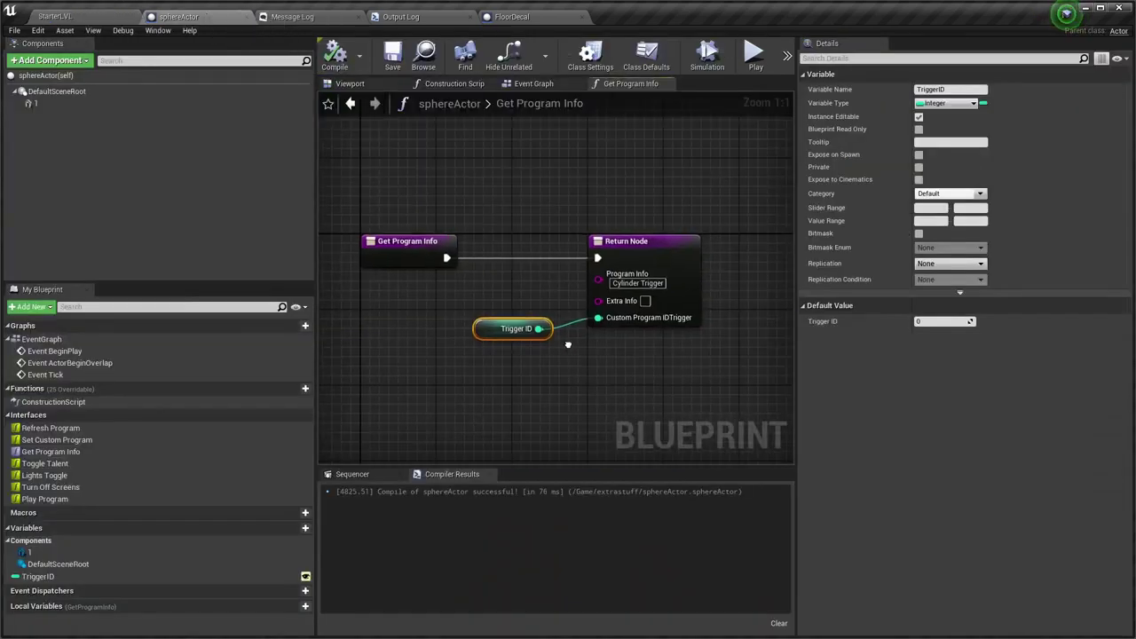
{"action": "left_click", "coordinate": [90, 17]}
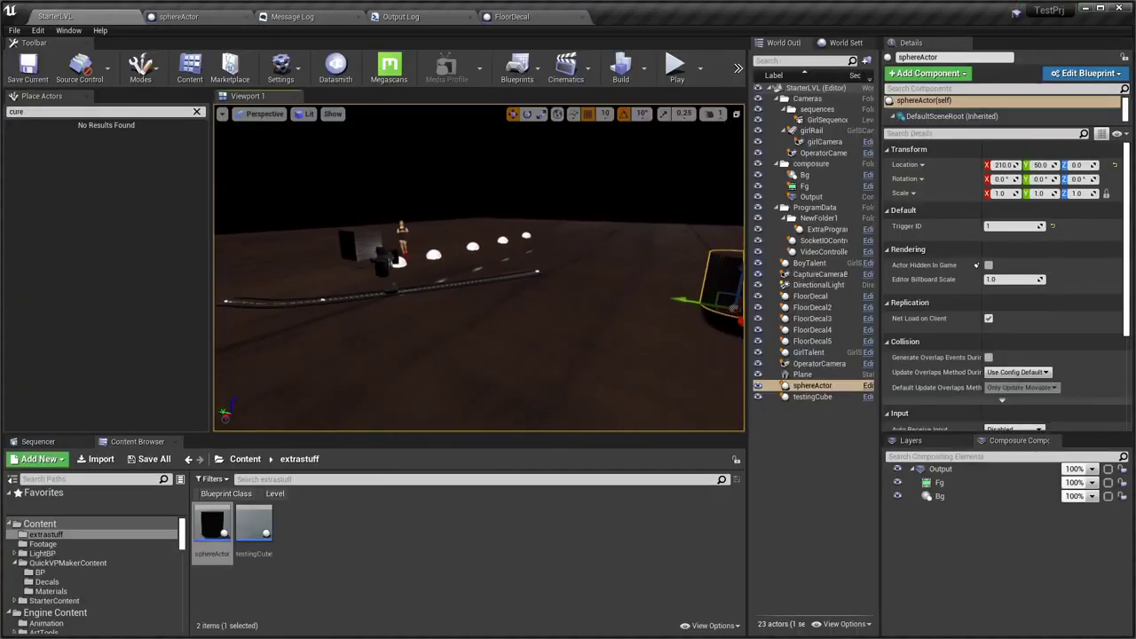
View the level through OperatorCamera2, then OperatorCamera, and go back to the sphereActor Blueprint
{"action": "left_click", "coordinate": [264, 113]}
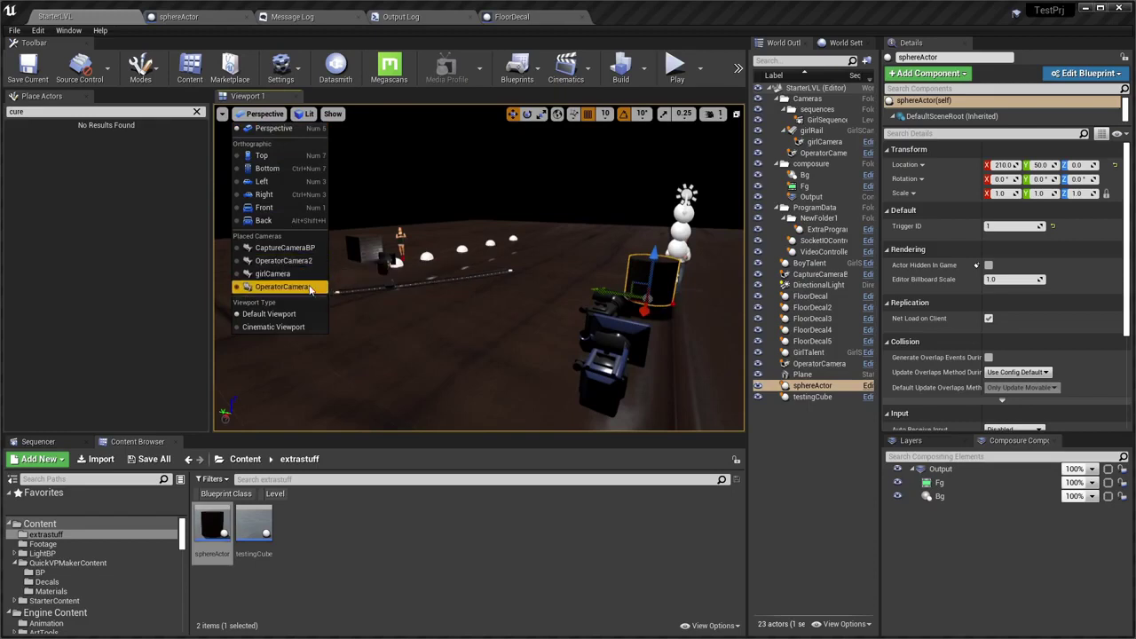
{"action": "left_click", "coordinate": [320, 261]}
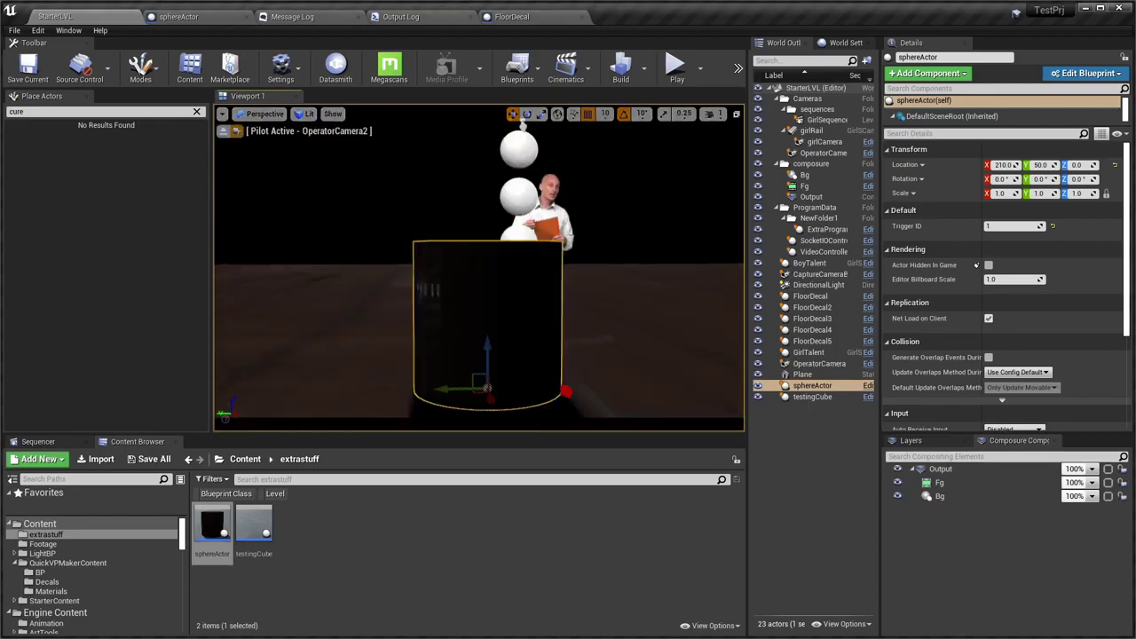
{"action": "left_click", "coordinate": [266, 114]}
{"action": "left_click", "coordinate": [303, 284]}
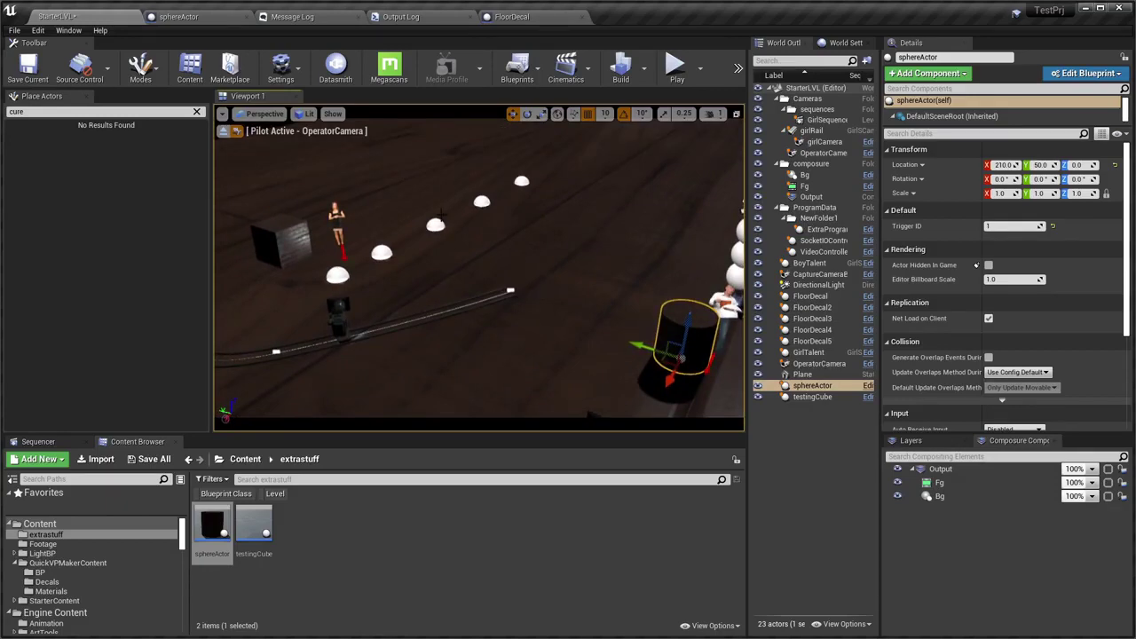
{"action": "left_click", "coordinate": [186, 16]}
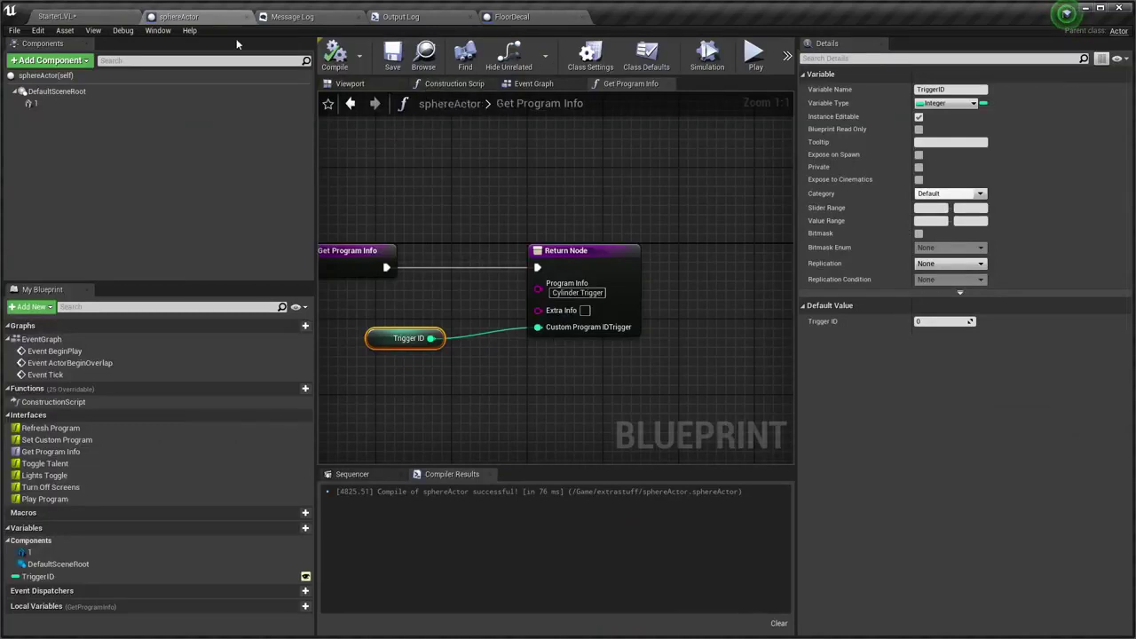
Give TriggerID a default value of 1, recompile, tidy the Trigger ID node, then open the Event Graph
{"action": "right_click_drag", "start_coordinate": [464, 232], "coordinate": [562, 239]}
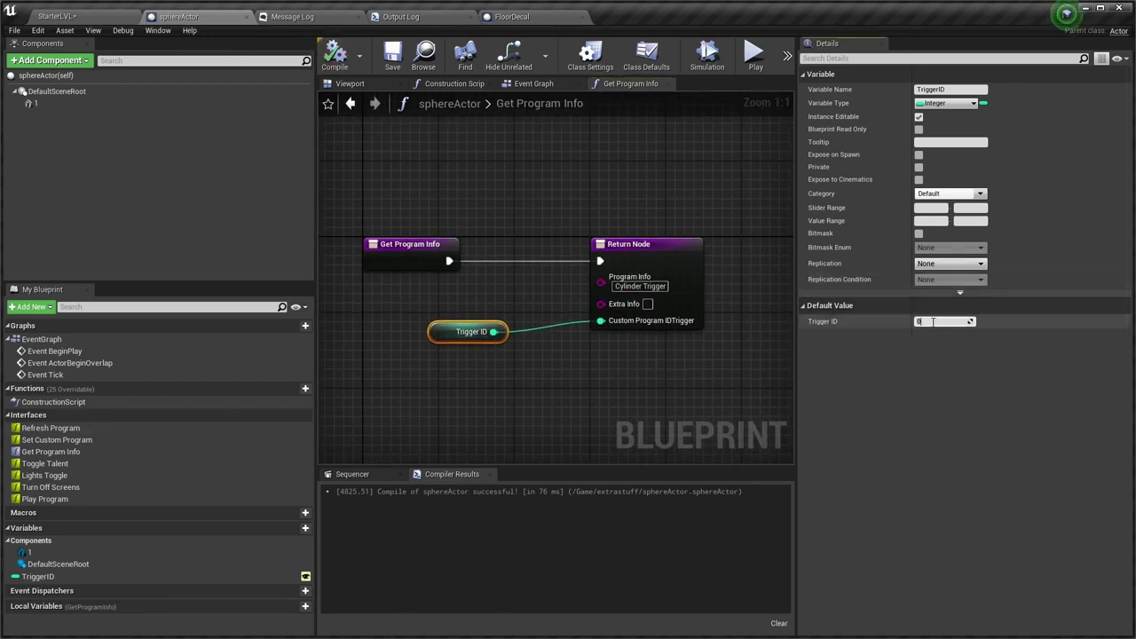
{"action": "left_click", "coordinate": [599, 376]}
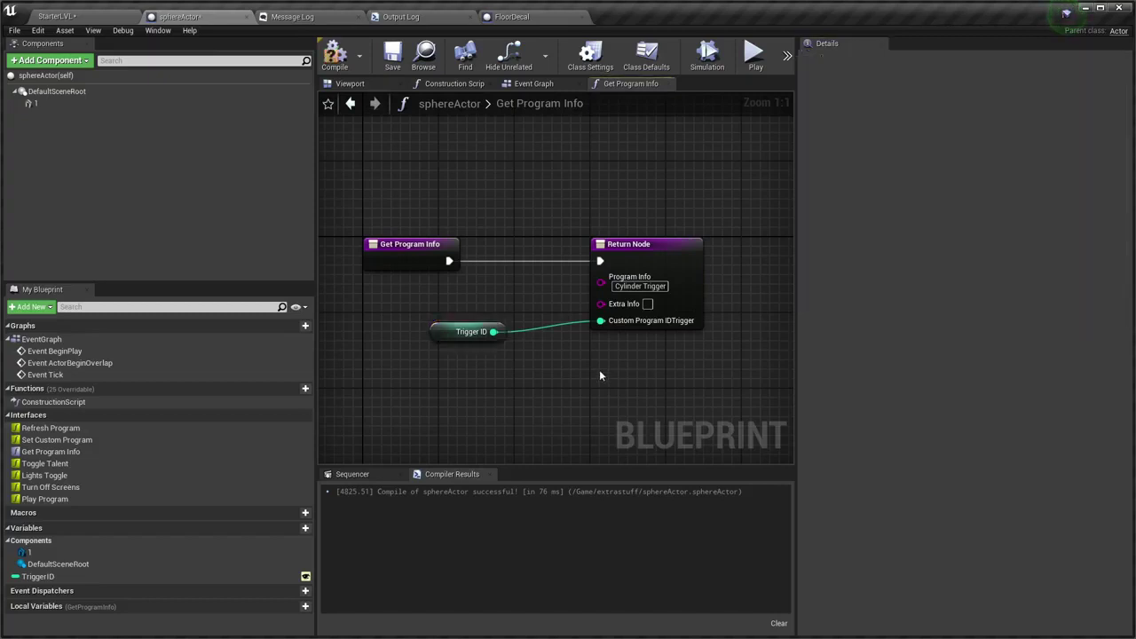
{"action": "left_click", "coordinate": [334, 53]}
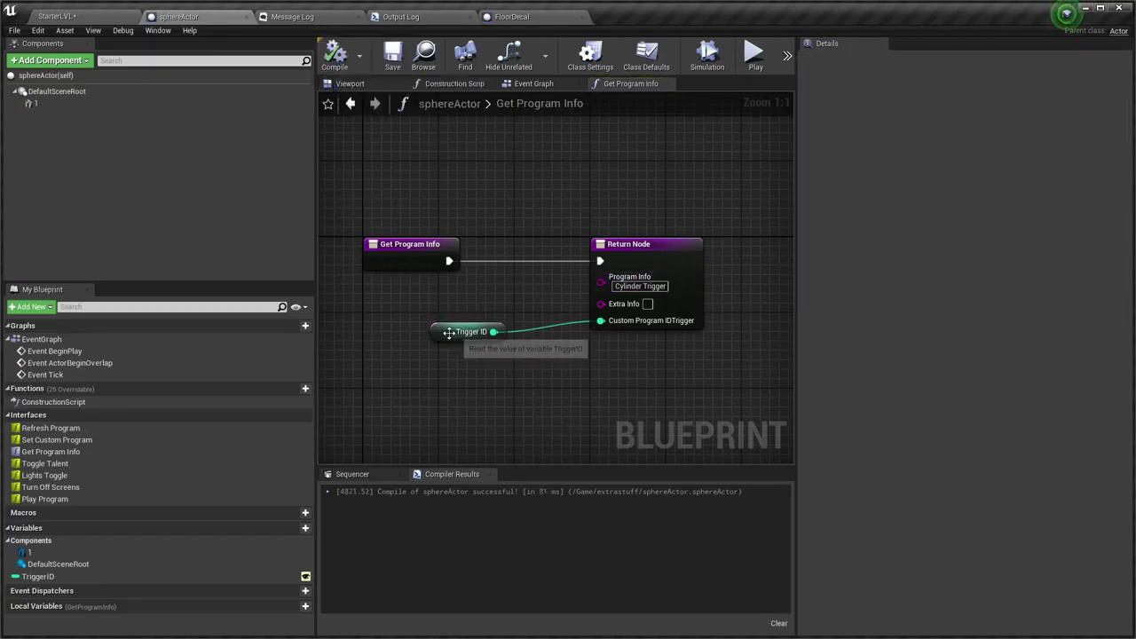
{"action": "left_click_drag", "start_coordinate": [448, 332], "coordinate": [429, 314]}
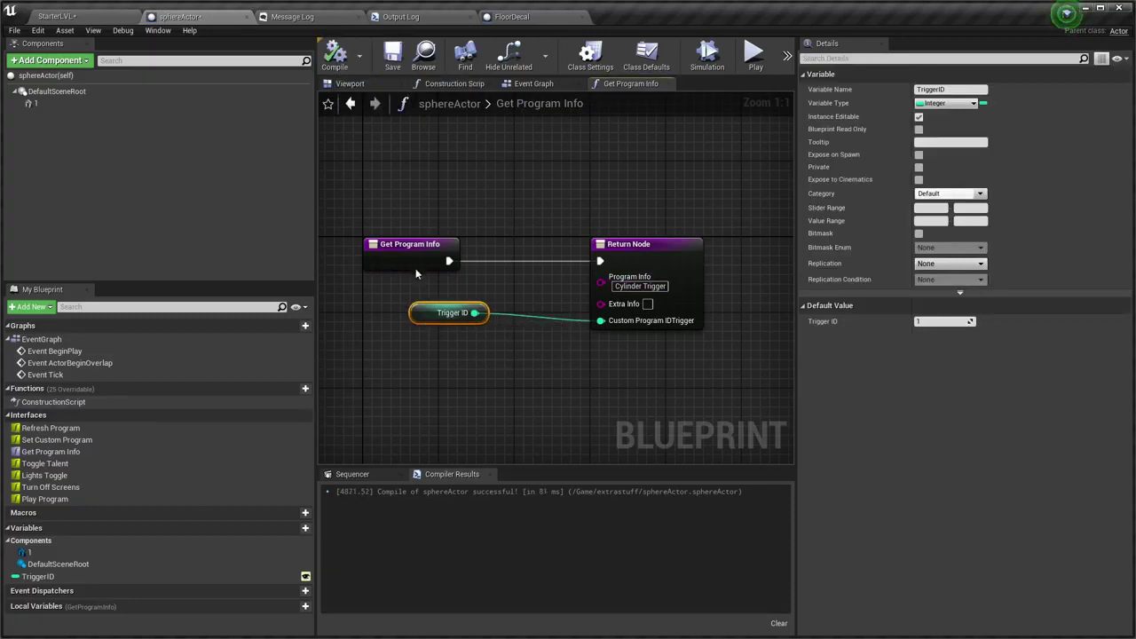
{"action": "left_click", "coordinate": [537, 84]}
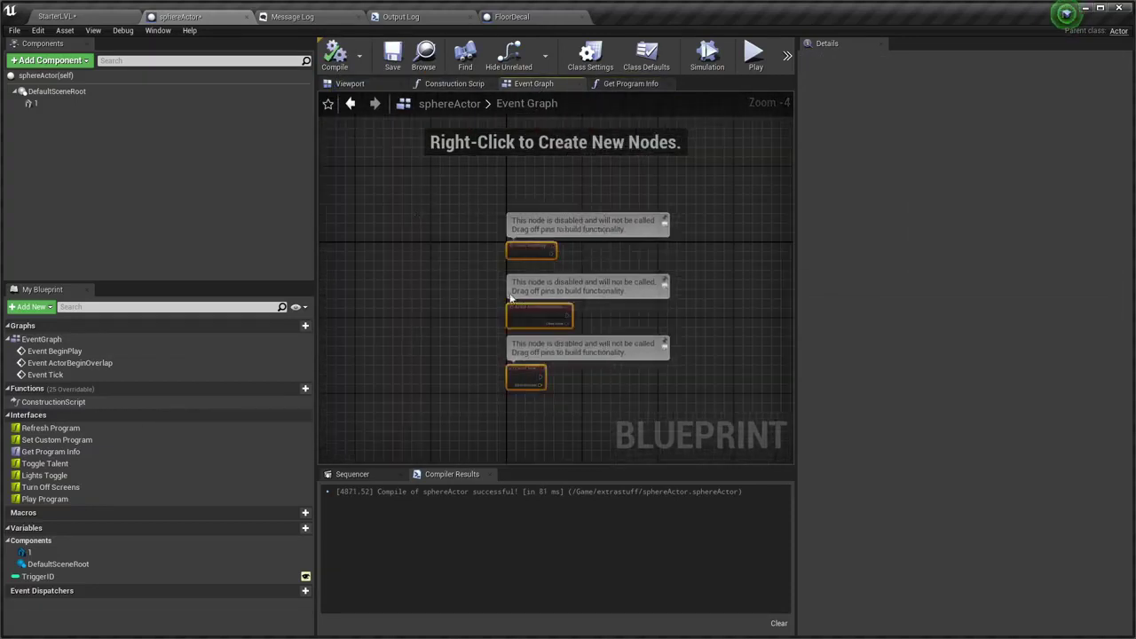
Delete the three disabled event nodes and implement the Play Program interface event
{"action": "key", "text": "Delete"}
{"action": "scroll", "coordinate": [553, 371], "scroll_direction": "up", "scroll_amount": 2}
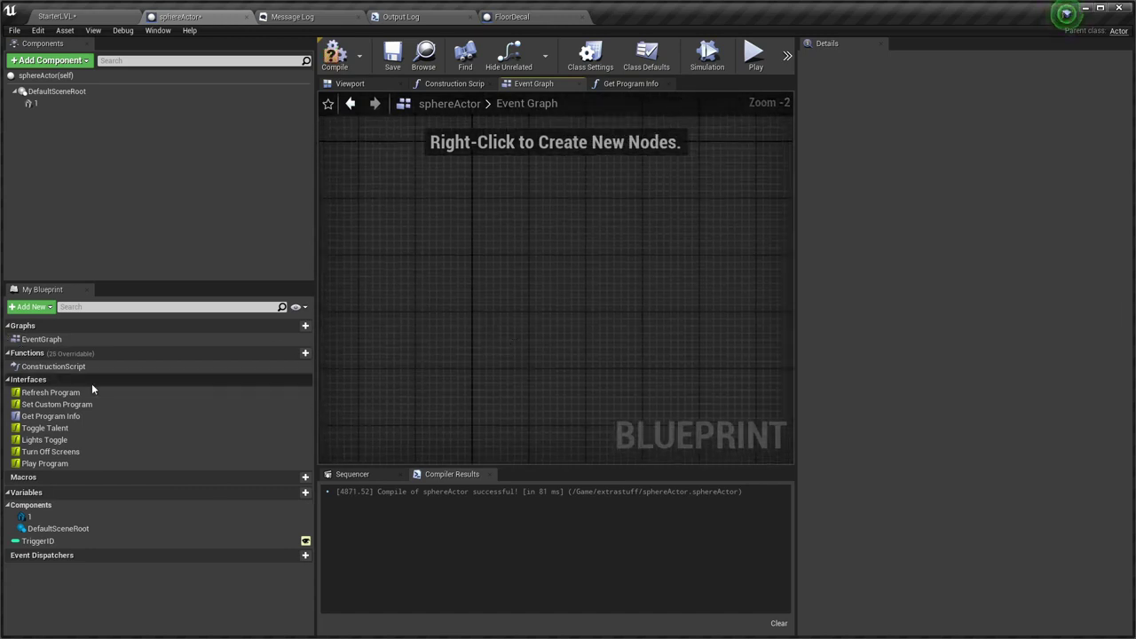
{"action": "right_click", "coordinate": [55, 463]}
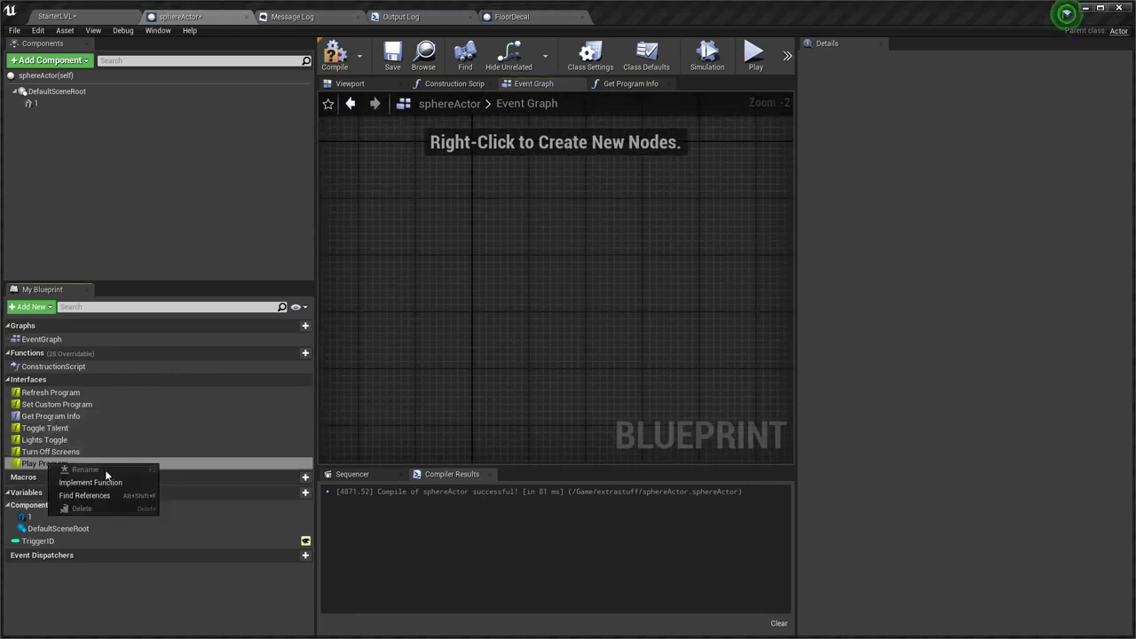
{"action": "left_click", "coordinate": [128, 482]}
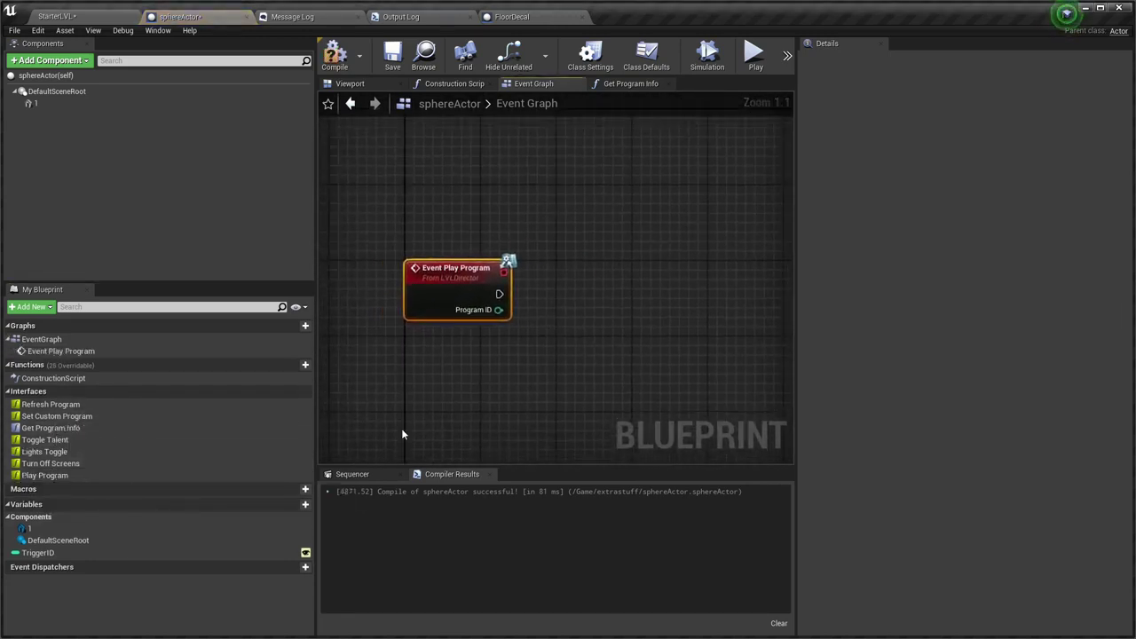
Add an == node comparing Program ID (top input) with a Trigger ID getter
{"action": "mouse_move", "coordinate": [71, 552]}
{"action": "left_mouse_down", "text": "ctrl"}
{"action": "mouse_move", "coordinate": [432, 374]}
{"action": "mouse_move", "coordinate": [586, 314]}
{"action": "left_mouse_up", "text": "ctrl"}
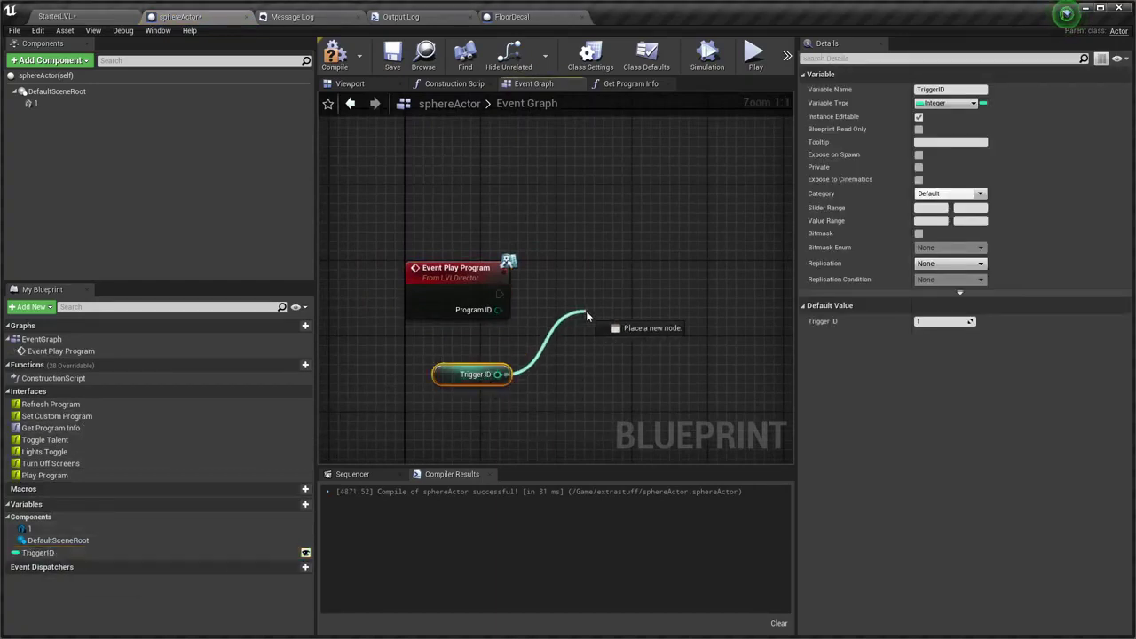
{"action": "type", "text": "="}
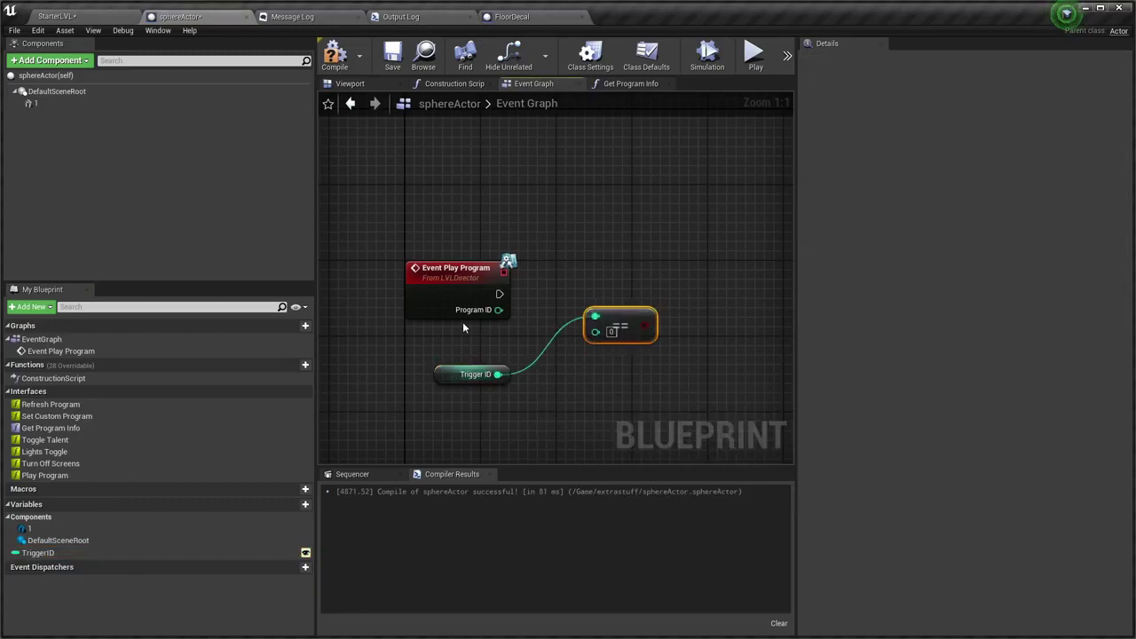
{"action": "left_click_drag", "start_coordinate": [498, 310], "coordinate": [604, 332]}
{"action": "left_click", "coordinate": [576, 335], "text": "alt"}
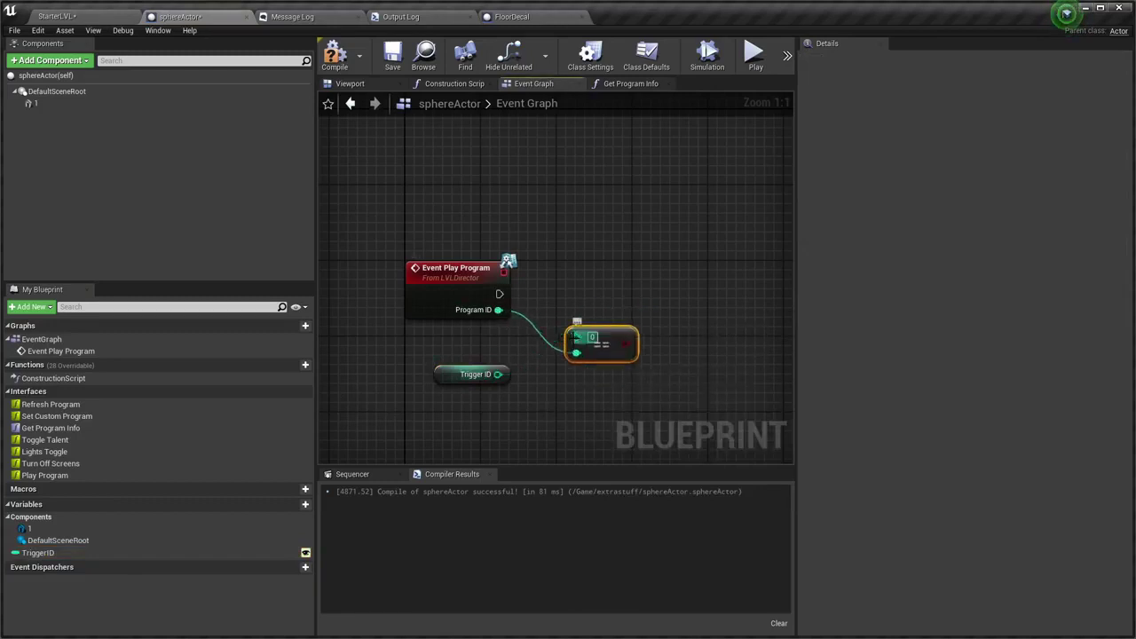
{"action": "left_click", "coordinate": [579, 354], "text": "alt"}
{"action": "left_click_drag", "start_coordinate": [498, 310], "coordinate": [576, 336]}
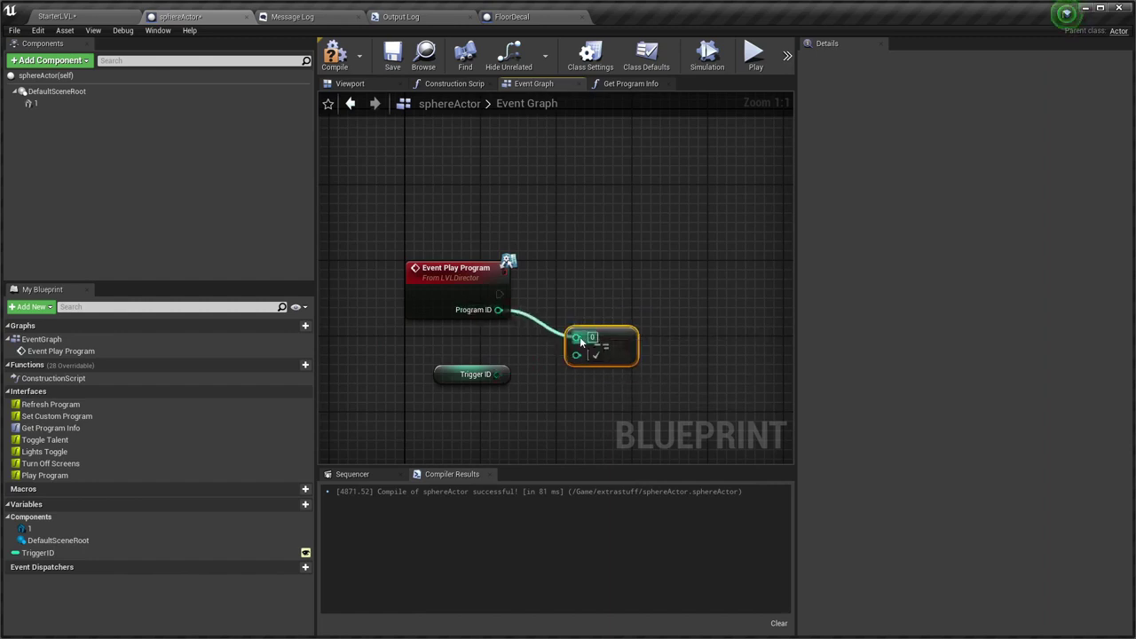
{"action": "left_click_drag", "start_coordinate": [498, 374], "coordinate": [576, 350]}
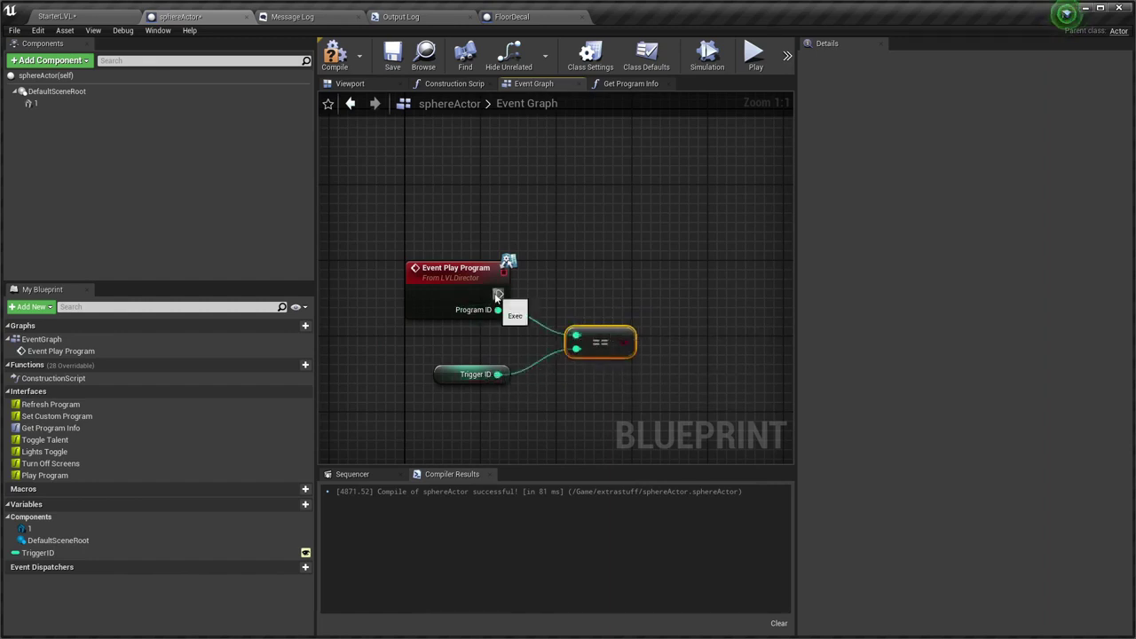
Run Play Program into a Branch whose Condition is the == result
{"action": "left_click_drag", "start_coordinate": [498, 294], "coordinate": [657, 264]}
{"action": "type", "text": "branch"}
{"action": "key", "text": "Return"}
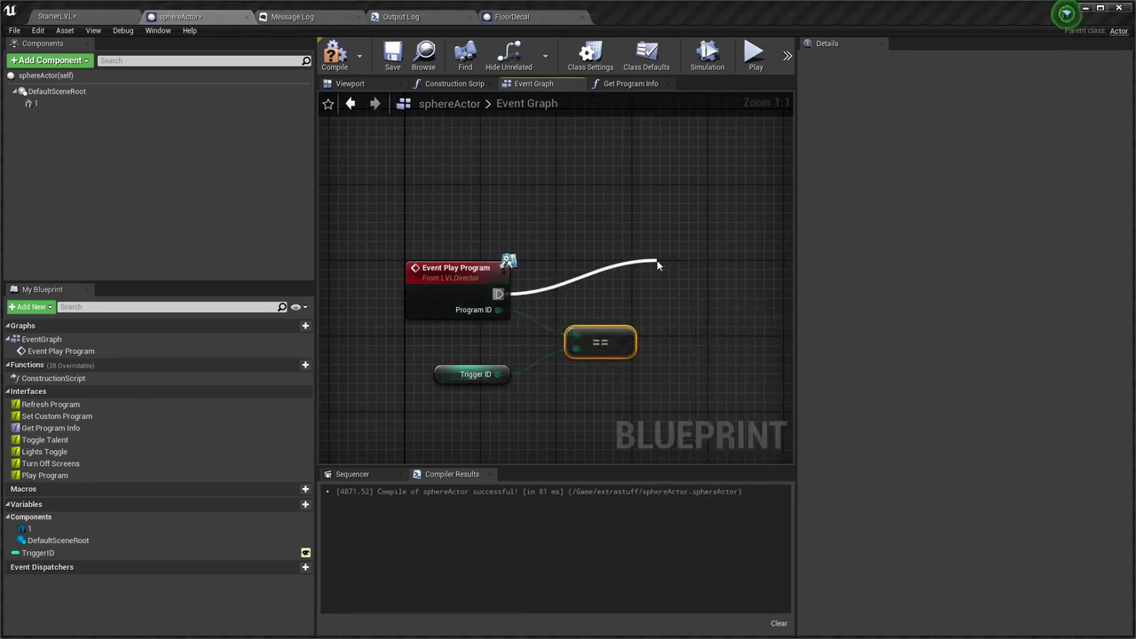
{"action": "left_click_drag", "start_coordinate": [622, 343], "coordinate": [706, 281]}
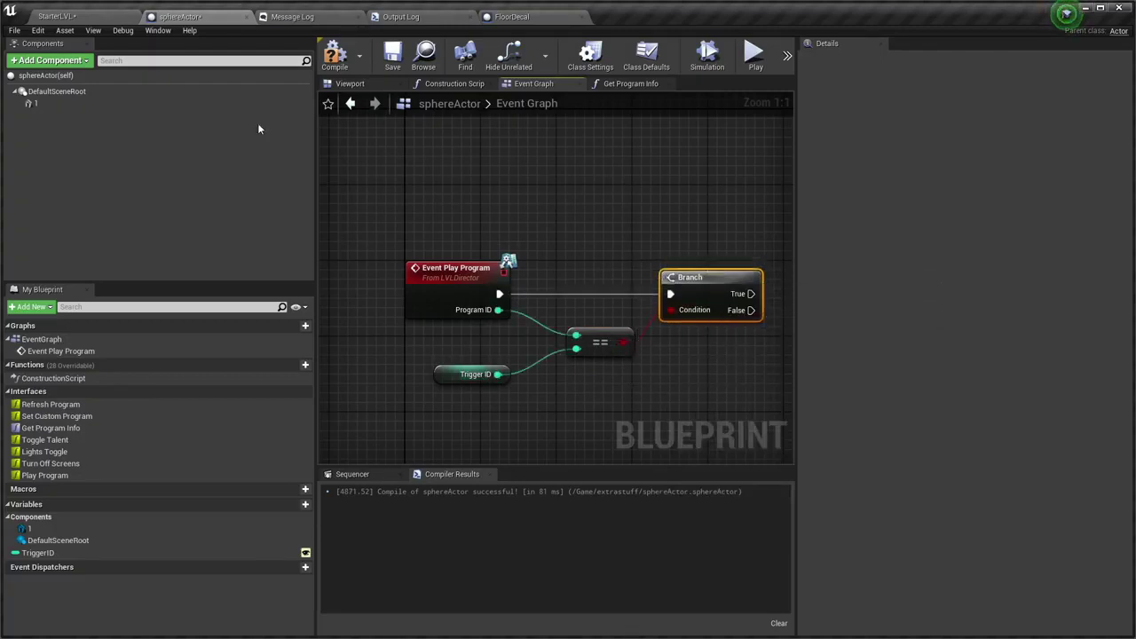
{"action": "left_click", "coordinate": [178, 76]}
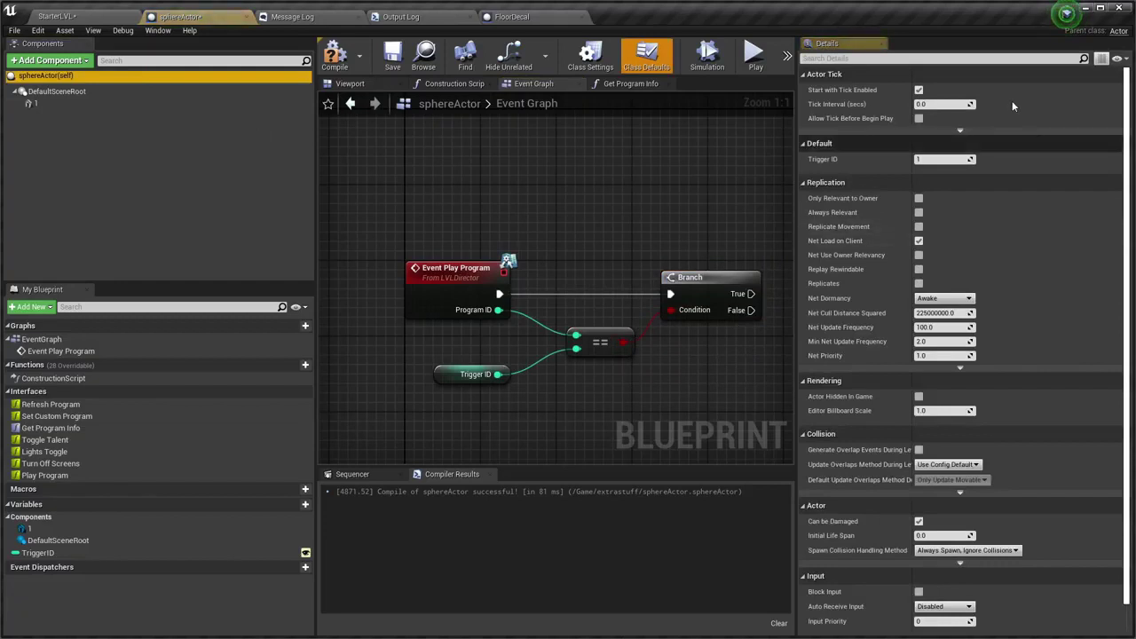
Tick Actor Hidden In Game in the class defaults via a 'hidd' filter, then clear the filter
{"action": "left_click", "coordinate": [919, 59]}
{"action": "type", "text": "hidd"}
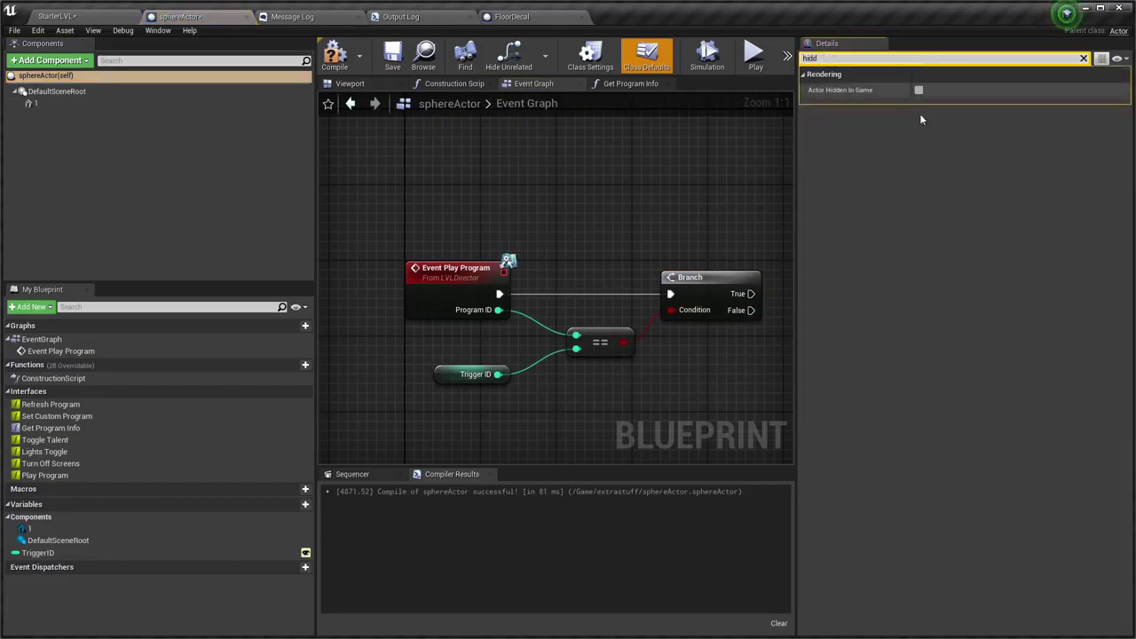
{"action": "left_click", "coordinate": [918, 89]}
{"action": "scroll", "coordinate": [503, 266], "scroll_direction": "down", "scroll_amount": 1}
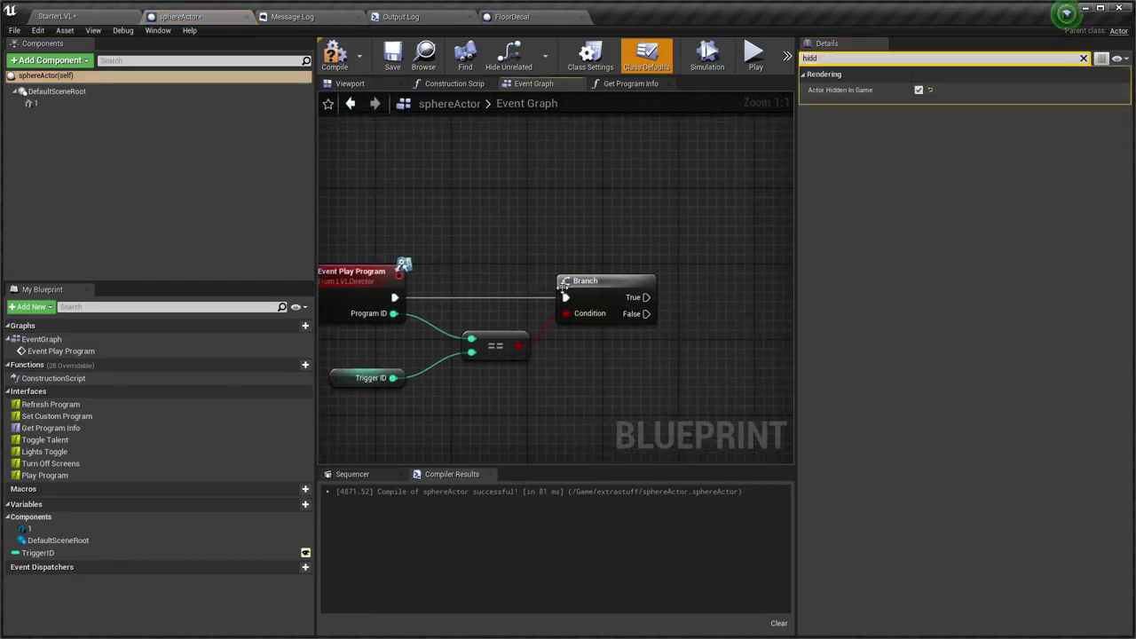
{"action": "right_click_drag", "start_coordinate": [503, 266], "coordinate": [537, 241]}
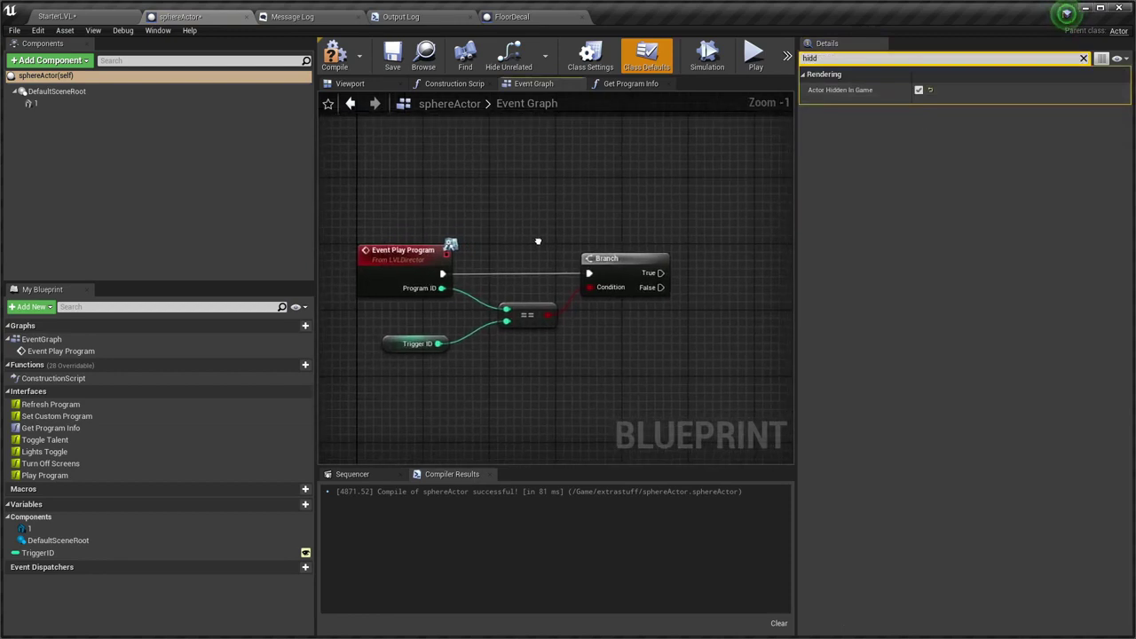
{"action": "left_click", "coordinate": [1083, 58]}
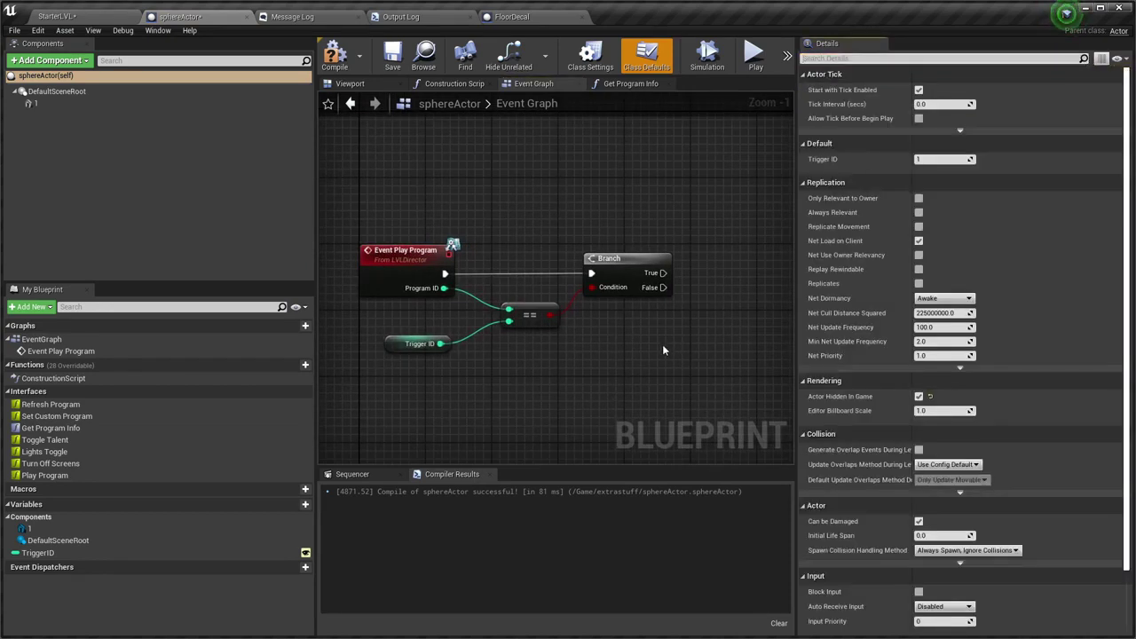
{"action": "right_click_drag", "start_coordinate": [662, 344], "coordinate": [641, 377]}
{"action": "left_click", "coordinate": [600, 305]}
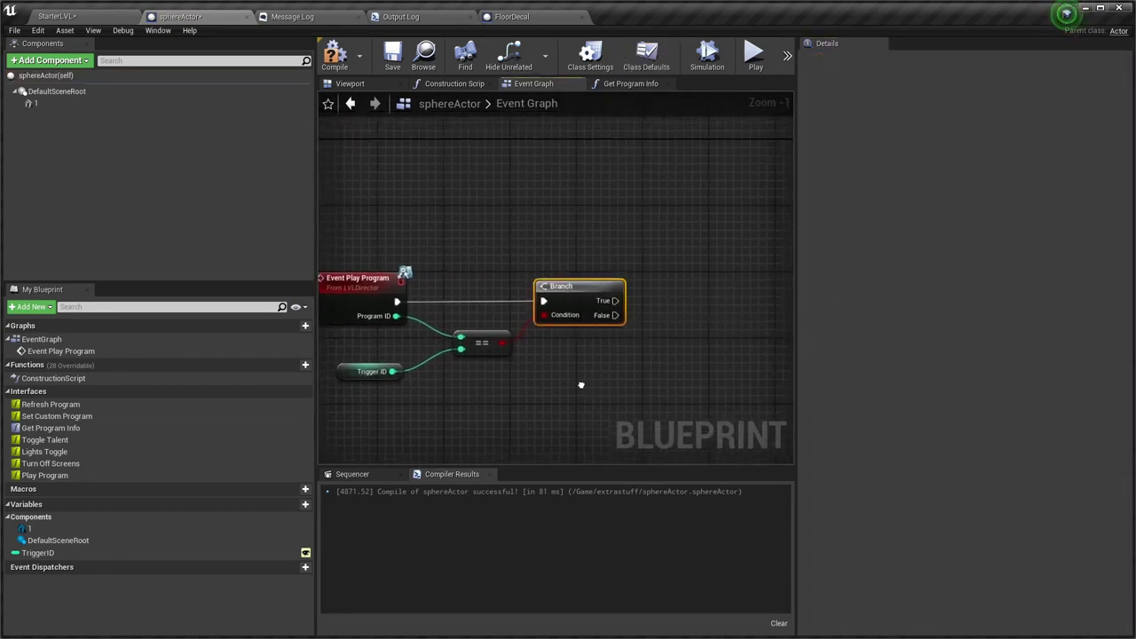
{"action": "scroll", "coordinate": [504, 398], "scroll_direction": "up", "scroll_amount": 1}
{"action": "right_click_drag", "start_coordinate": [504, 394], "coordinate": [416, 420]}
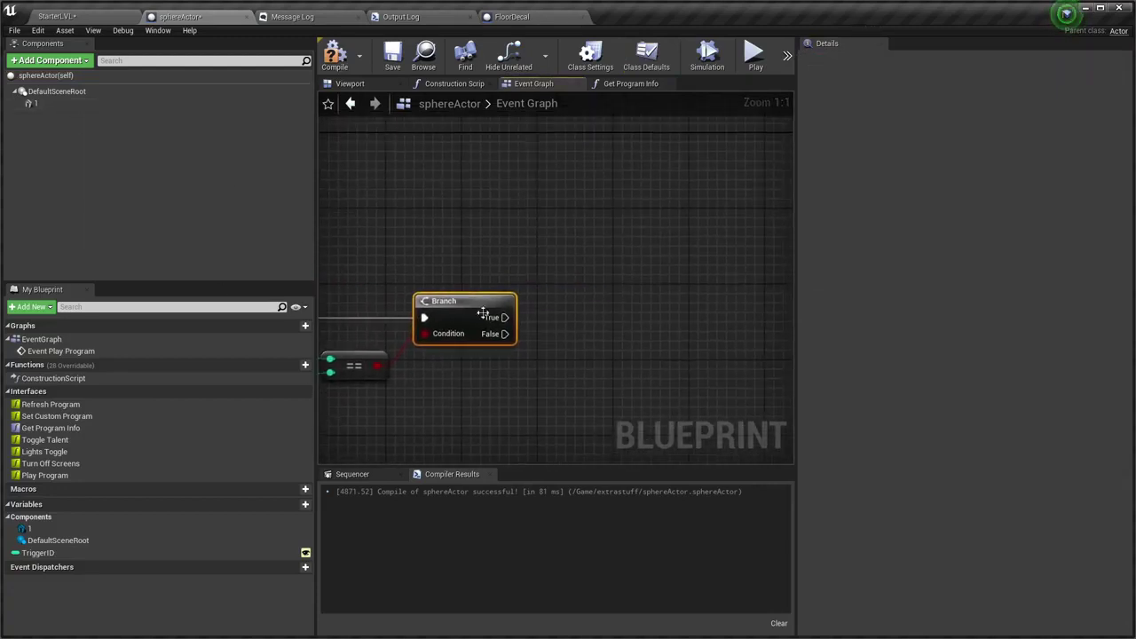
Add a Set Actor Hidden In Game node off the Branch True output
{"action": "left_click_drag", "start_coordinate": [504, 317], "coordinate": [654, 316]}
{"action": "type", "text": "setac"}
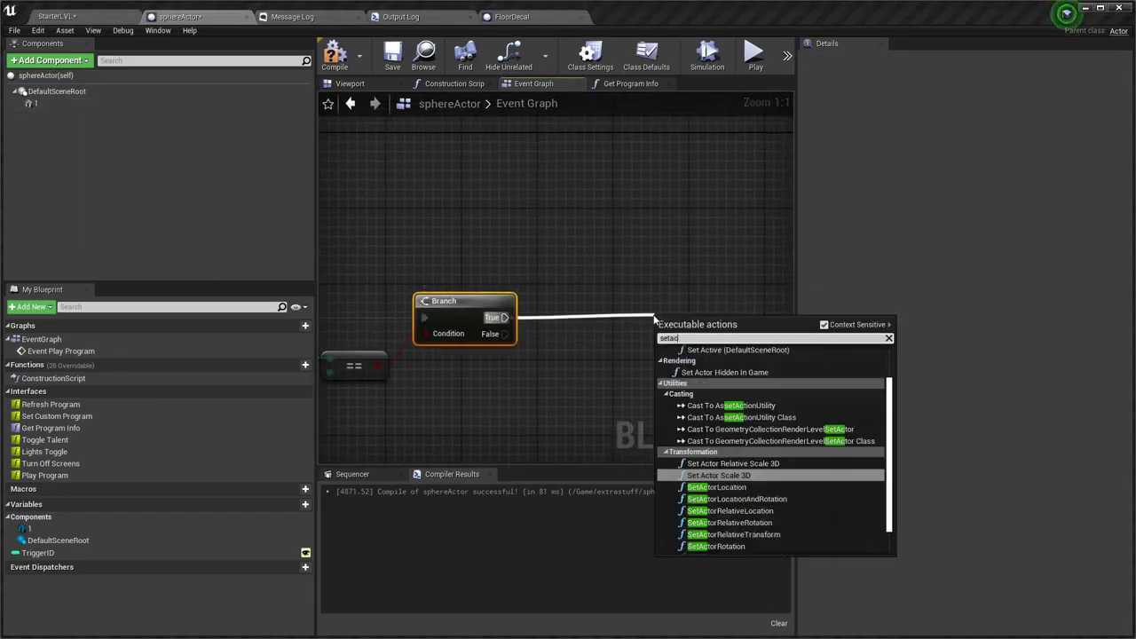
{"action": "type", "text": "torhidden"}
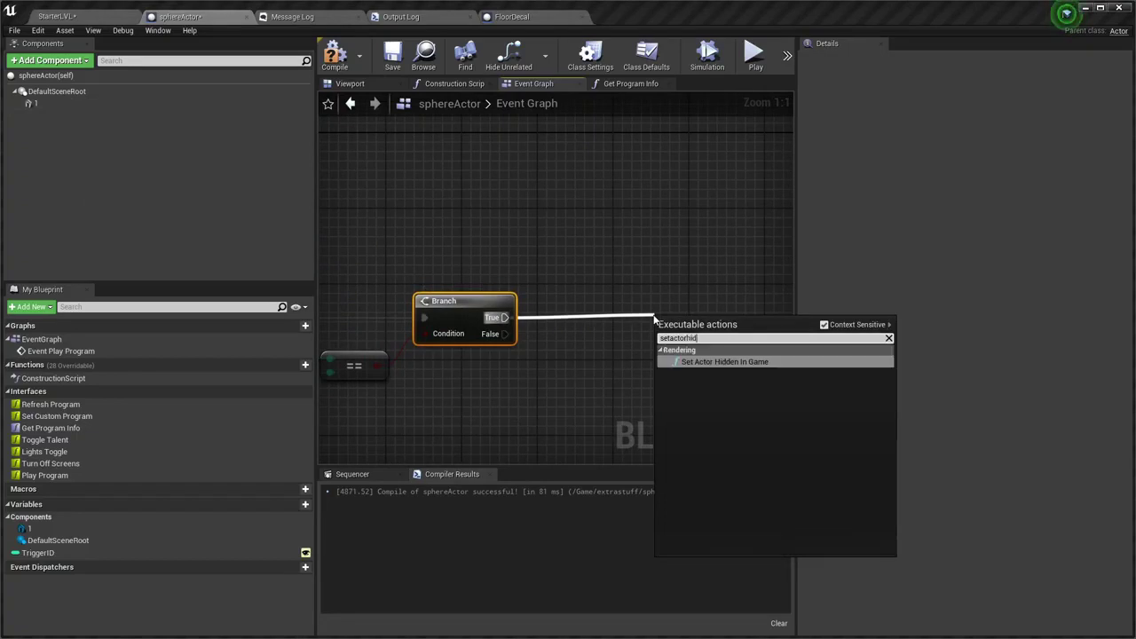
{"action": "key", "text": "Return"}
{"action": "right_click_drag", "start_coordinate": [735, 267], "coordinate": [646, 261]}
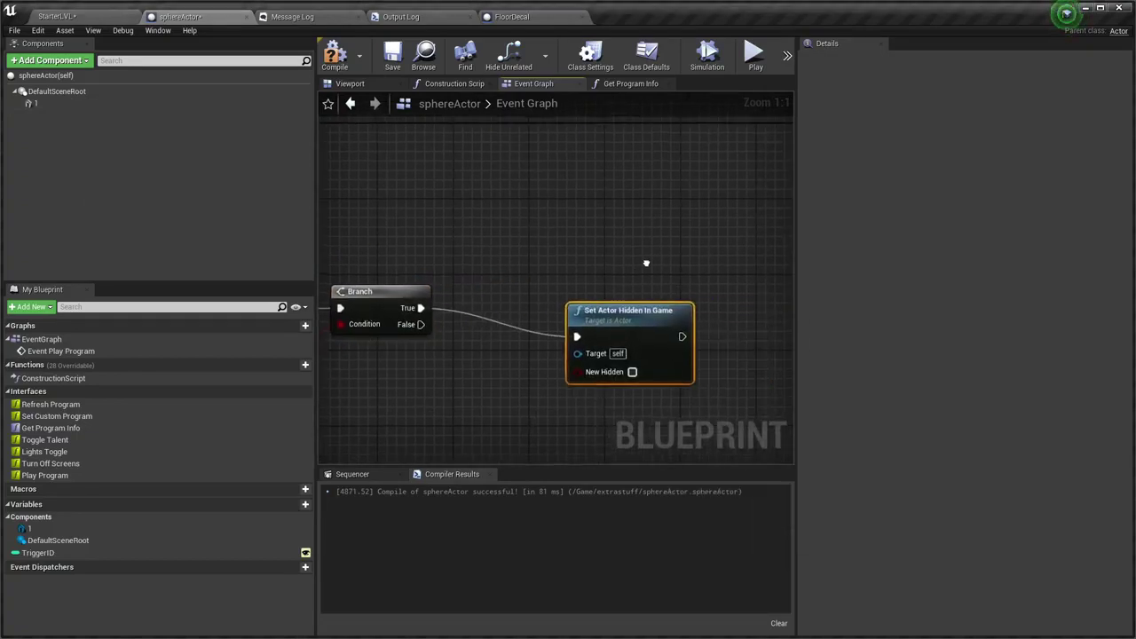
{"action": "mouse_move", "coordinate": [643, 330]}
{"action": "left_mouse_down"}
{"action": "mouse_move", "coordinate": [661, 303]}
{"action": "mouse_move", "coordinate": [623, 303]}
{"action": "left_mouse_up"}
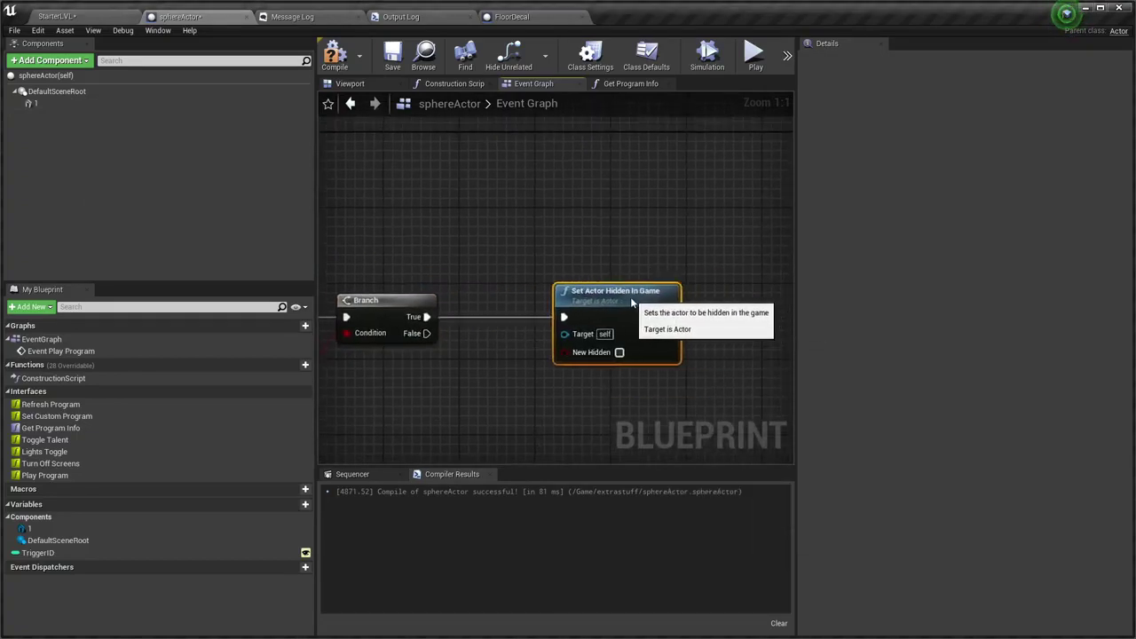
{"action": "right_click_drag", "start_coordinate": [433, 400], "coordinate": [489, 400]}
Create a Boolean variable Visible and wire it into the New Hidden input
{"action": "left_click", "coordinate": [295, 505]}
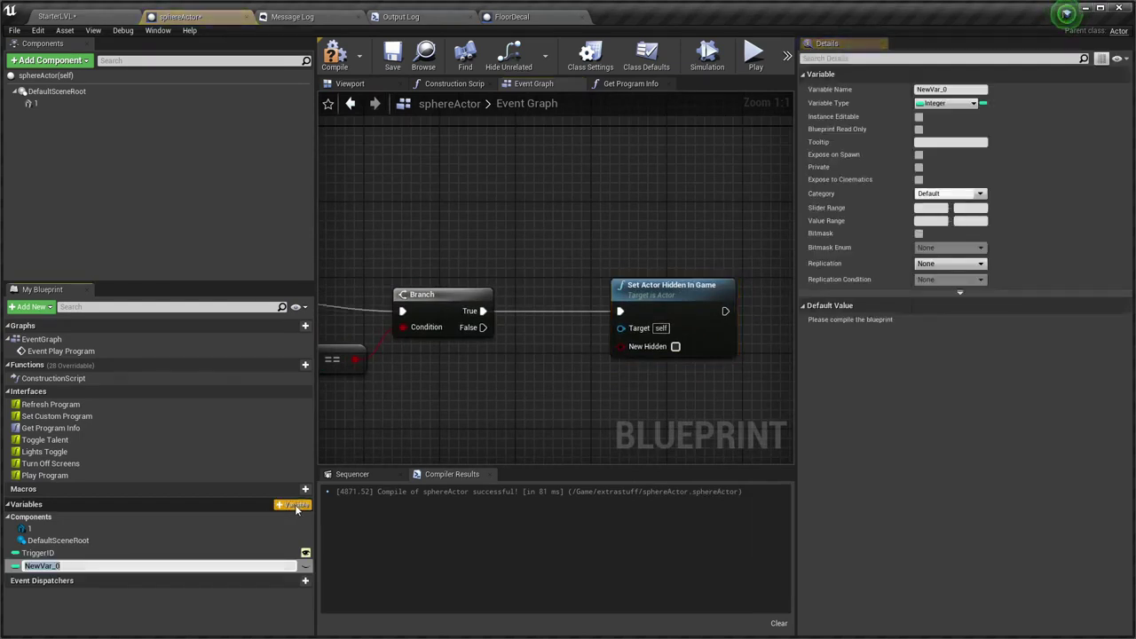
{"action": "type", "text": "Visible"}
{"action": "key", "text": "Return"}
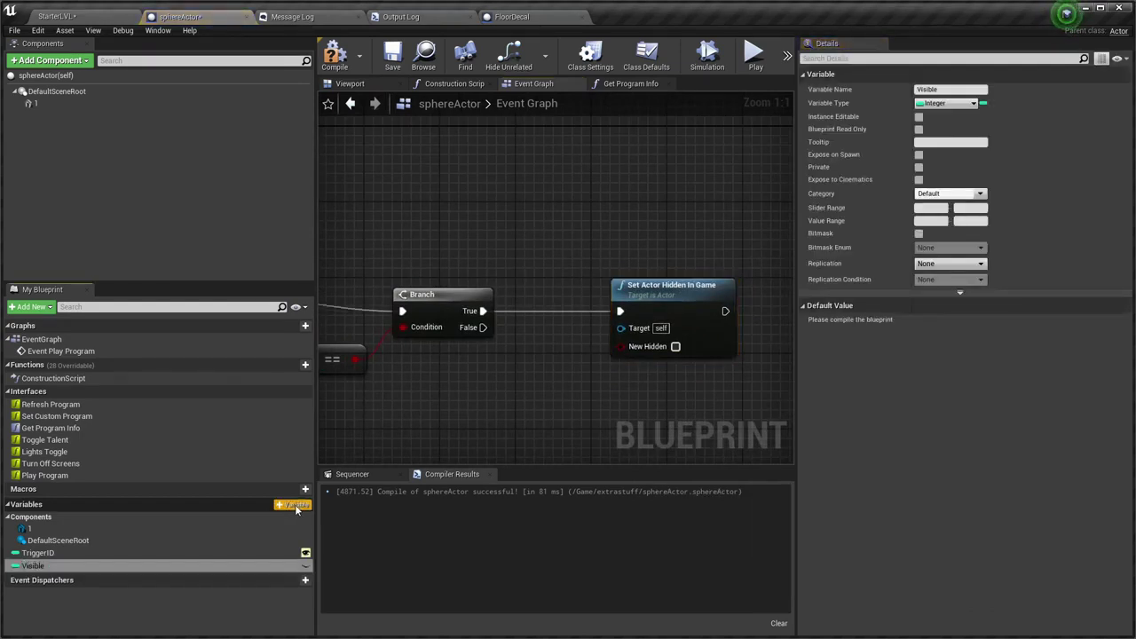
{"action": "left_click", "coordinate": [961, 104]}
{"action": "type", "text": "b"}
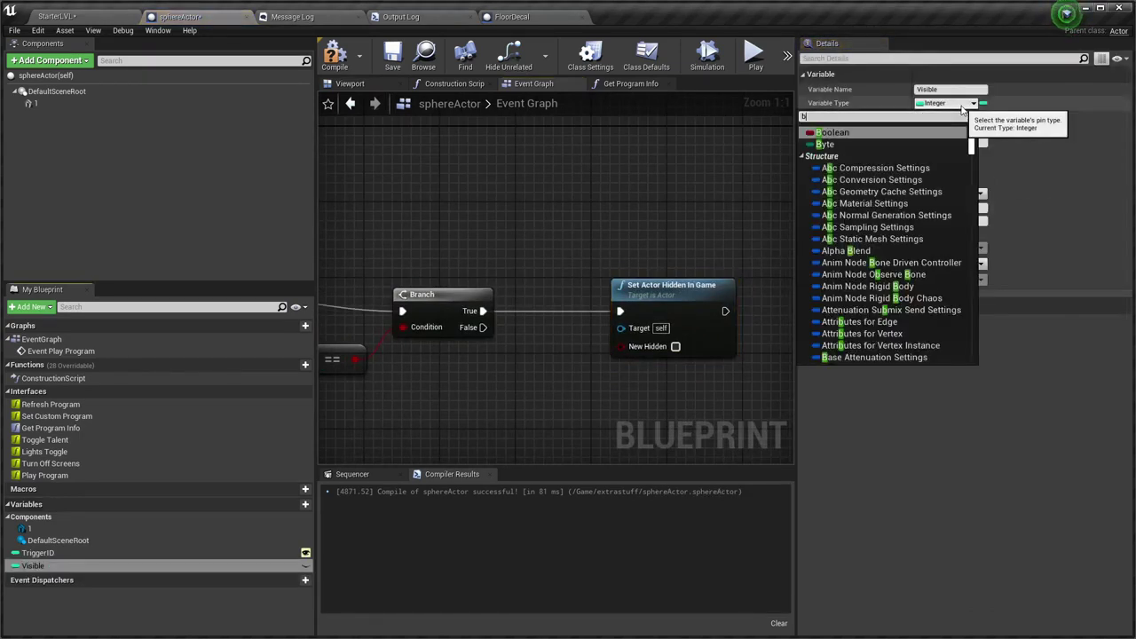
{"action": "left_click", "coordinate": [832, 132]}
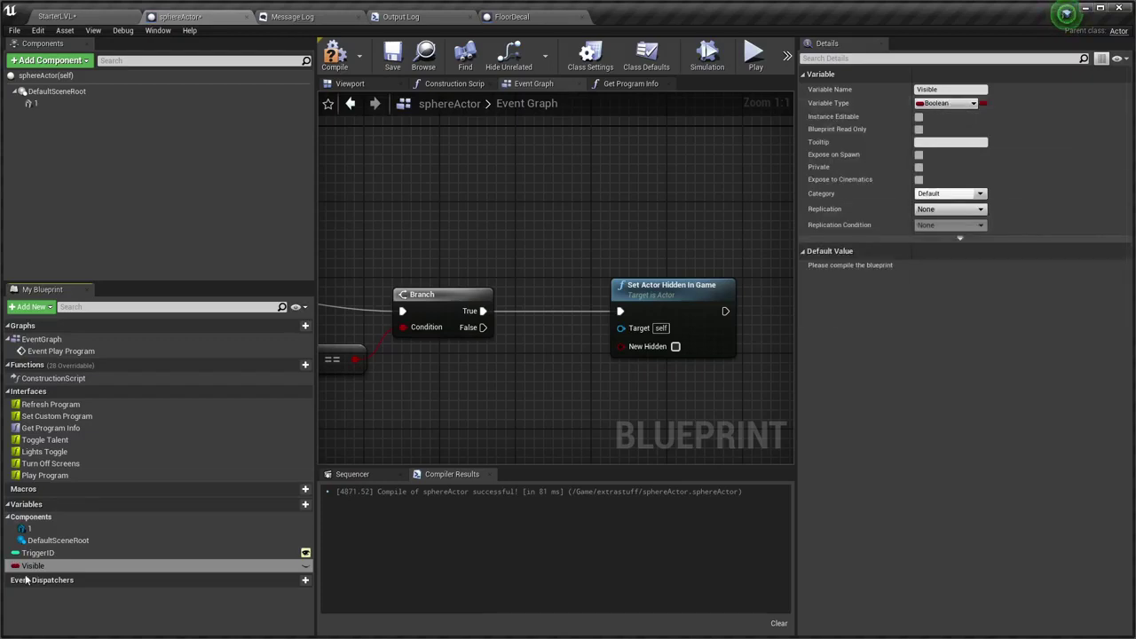
{"action": "left_click_drag", "start_coordinate": [32, 565], "coordinate": [567, 392]}
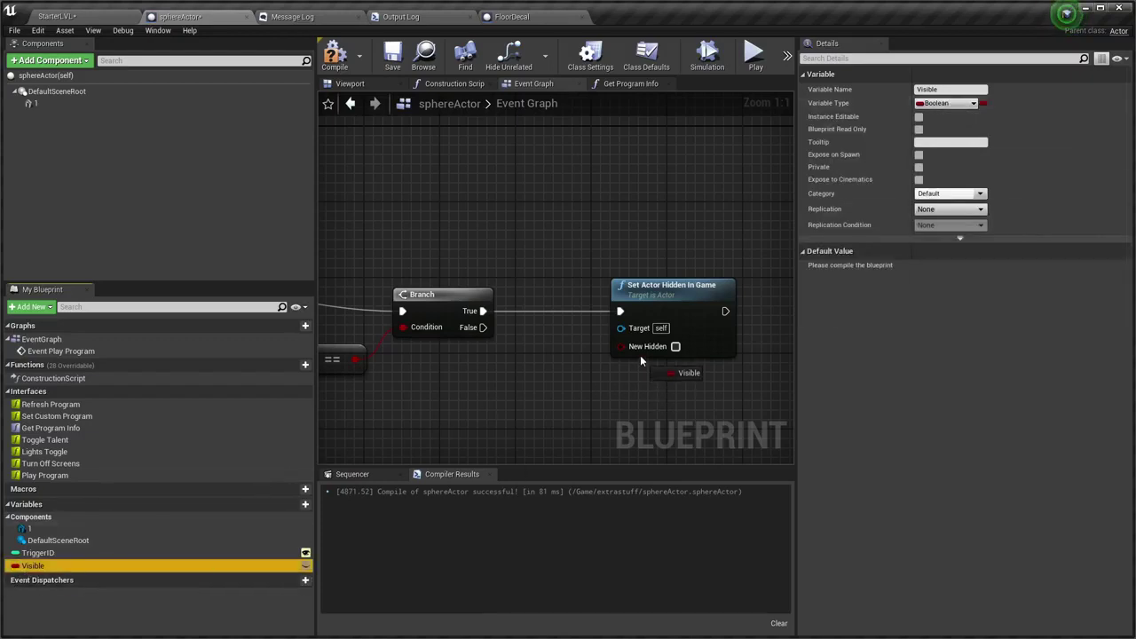
{"action": "left_click_drag", "start_coordinate": [639, 359], "coordinate": [640, 350]}
{"action": "left_click_drag", "start_coordinate": [550, 341], "coordinate": [492, 384]}
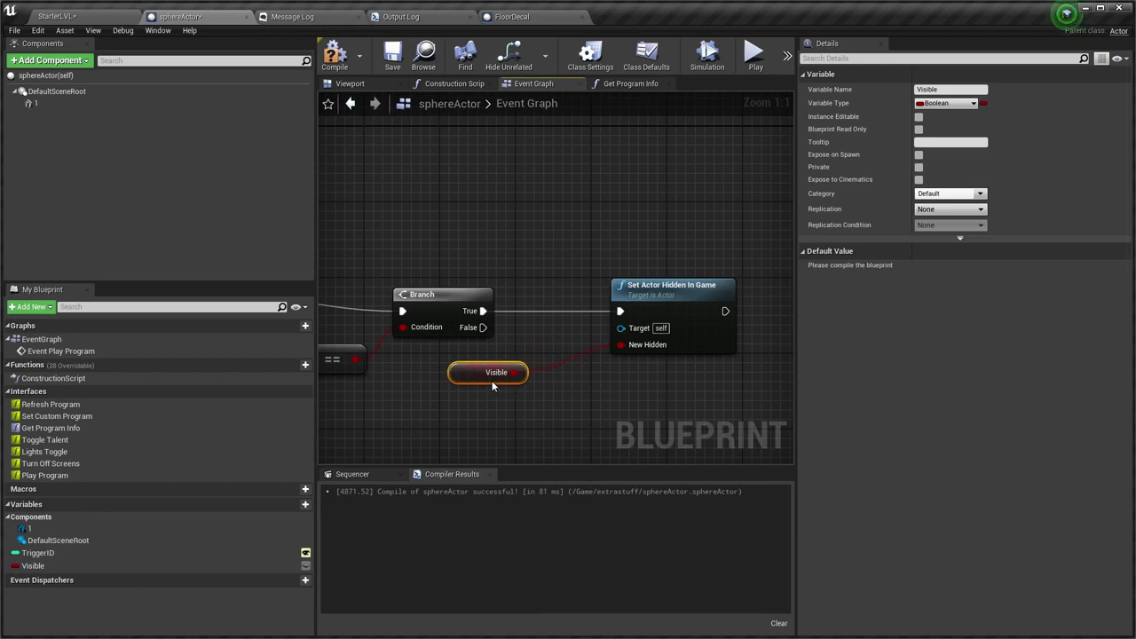
Add a SET Visible node that runs after hiding the actor
{"action": "right_click_drag", "start_coordinate": [757, 399], "coordinate": [610, 414]}
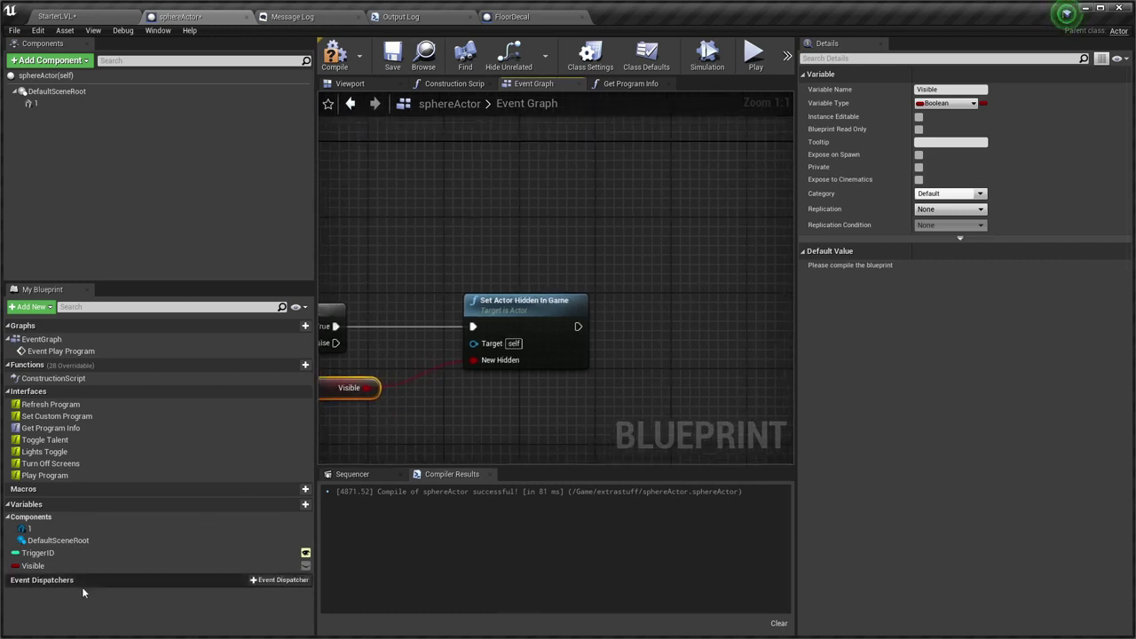
{"action": "mouse_move", "coordinate": [35, 565]}
{"action": "left_mouse_down"}
{"action": "mouse_move", "coordinate": [273, 503]}
{"action": "mouse_move", "coordinate": [725, 354]}
{"action": "left_mouse_up"}
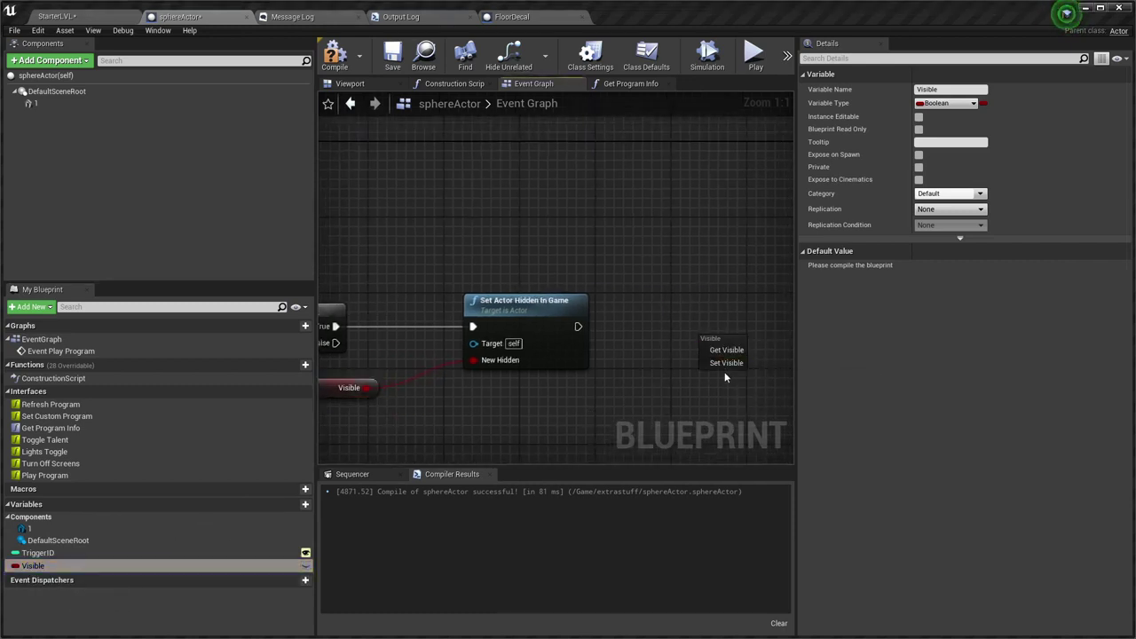
{"action": "left_click", "coordinate": [724, 366]}
{"action": "mouse_move", "coordinate": [578, 326]}
{"action": "left_mouse_down"}
{"action": "mouse_move", "coordinate": [710, 348]}
{"action": "mouse_move", "coordinate": [693, 322]}
{"action": "left_mouse_up"}
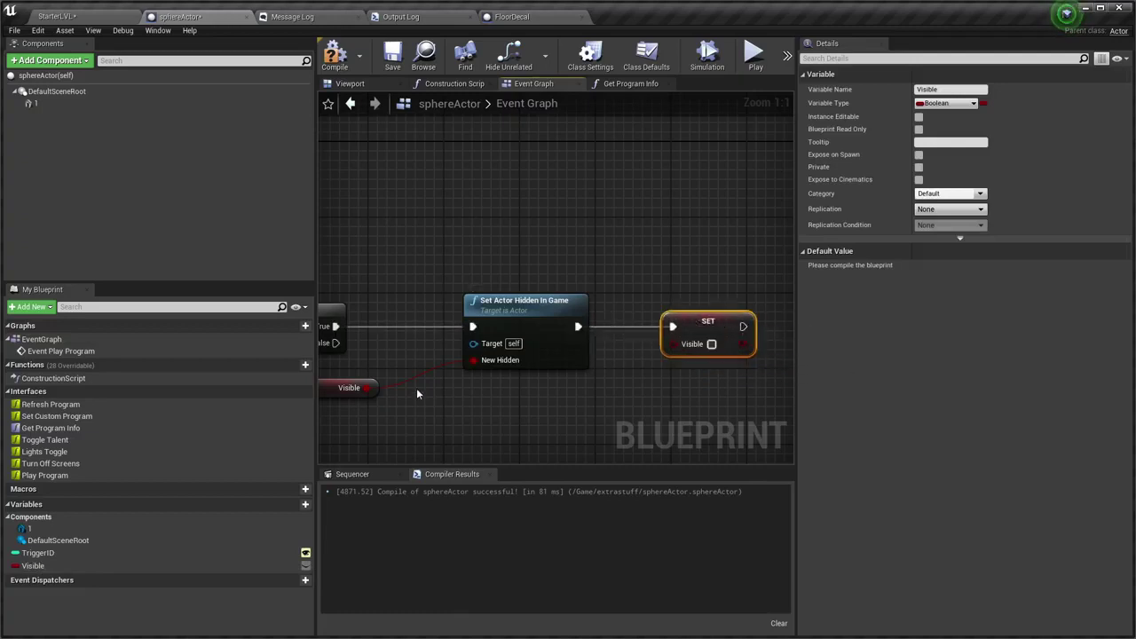
Feed NOT Visible into SET Visible, save all assets, and return to StarterLVL
{"action": "left_click_drag", "start_coordinate": [370, 391], "coordinate": [566, 423]}
{"action": "type", "text": "not"}
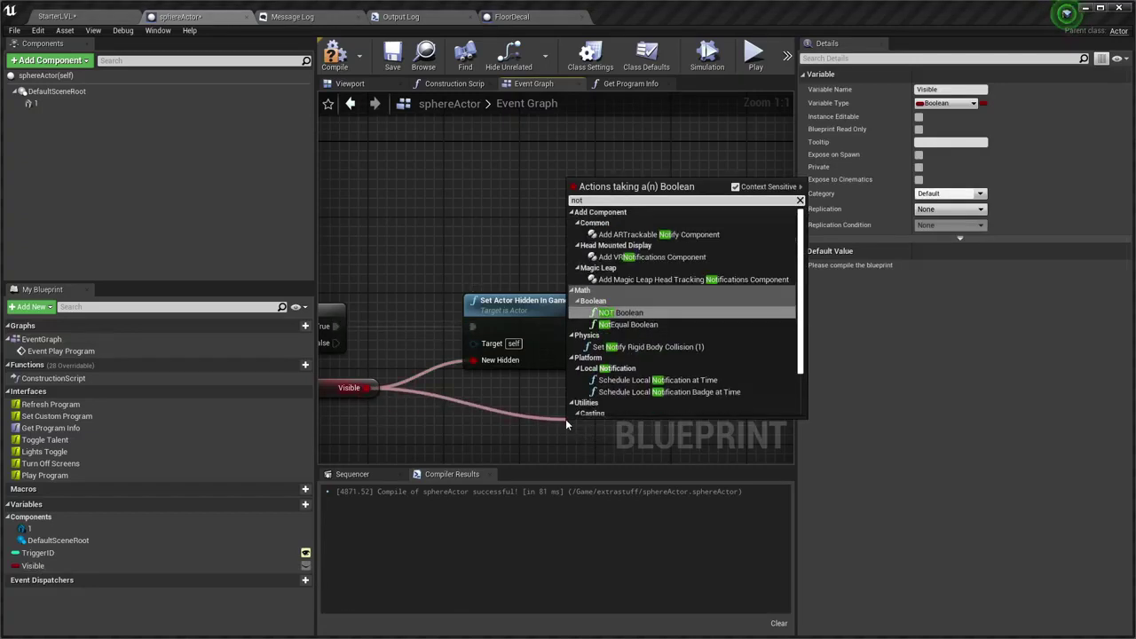
{"action": "key", "text": "Return"}
{"action": "left_click_drag", "start_coordinate": [645, 426], "coordinate": [677, 347]}
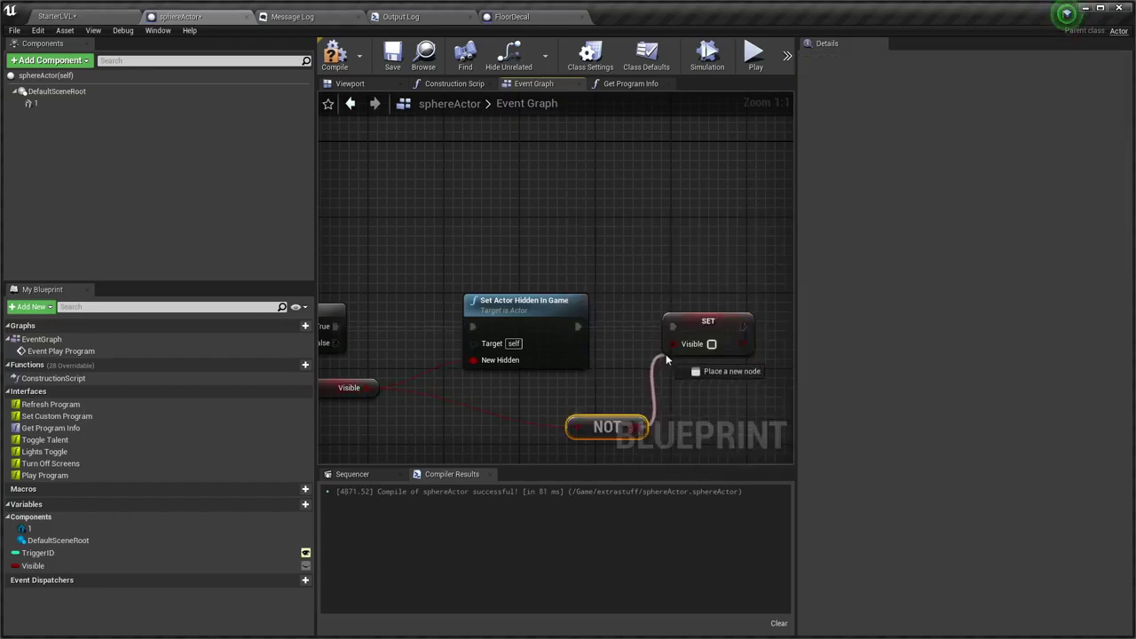
{"action": "scroll", "coordinate": [621, 424], "scroll_direction": "down", "scroll_amount": 1}
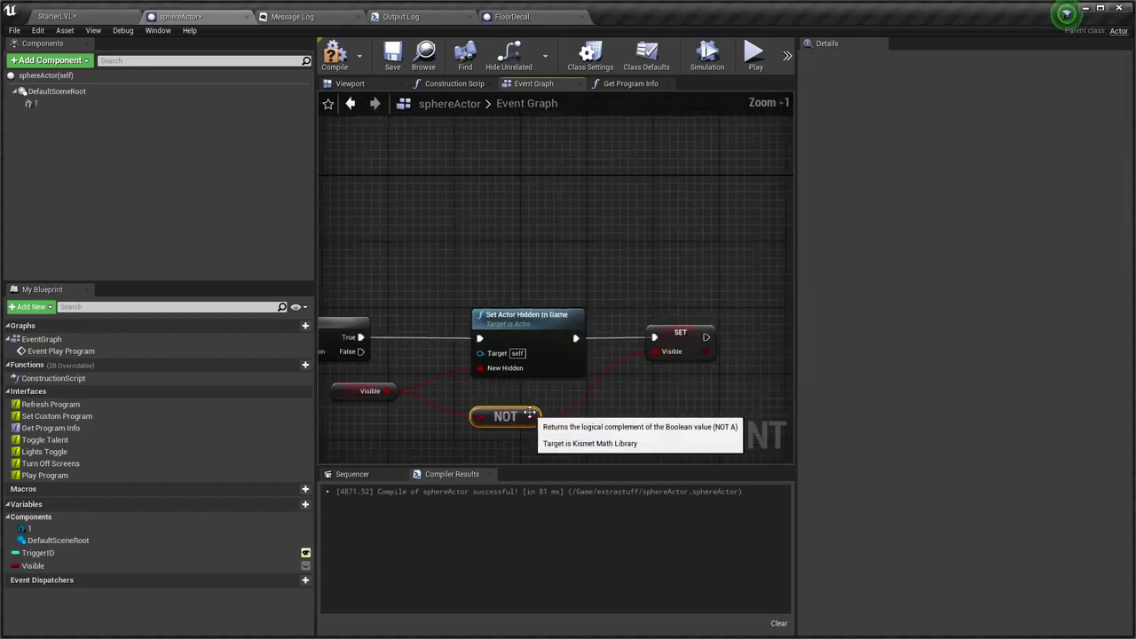
{"action": "scroll", "coordinate": [671, 379], "scroll_direction": "down", "scroll_amount": 2}
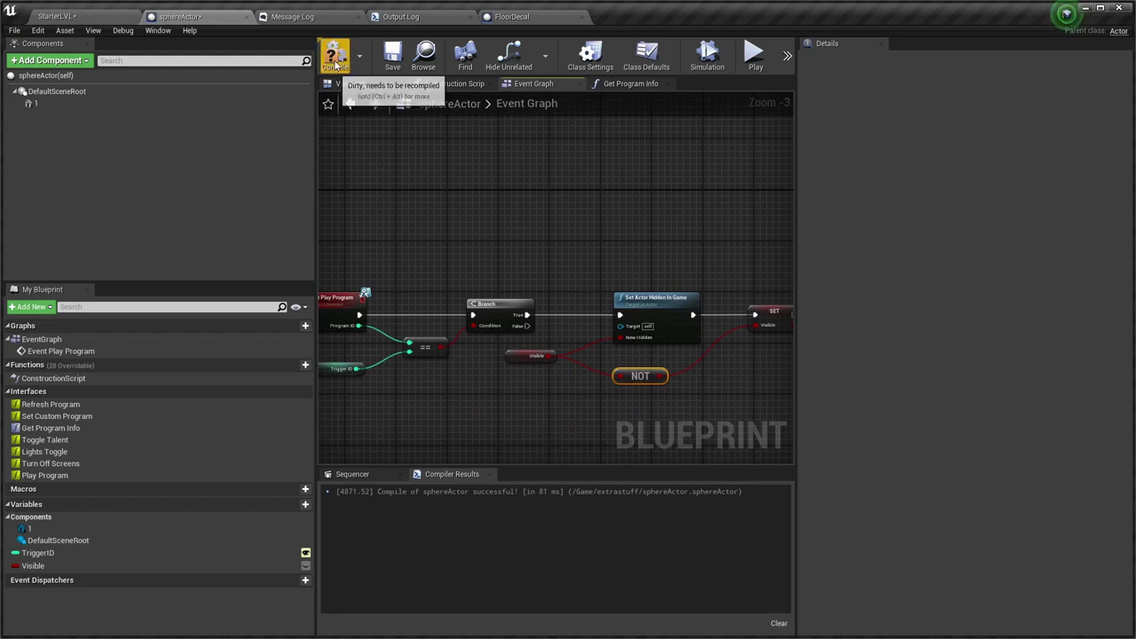
{"action": "key", "text": "ctrl+shift+s"}
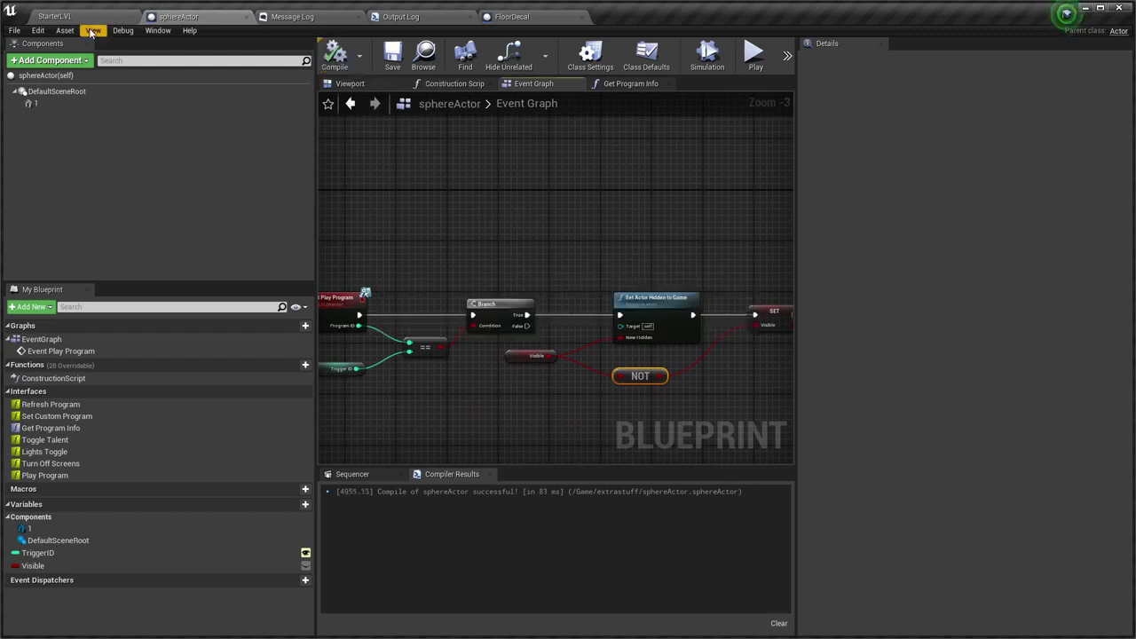
{"action": "left_click", "coordinate": [55, 16]}
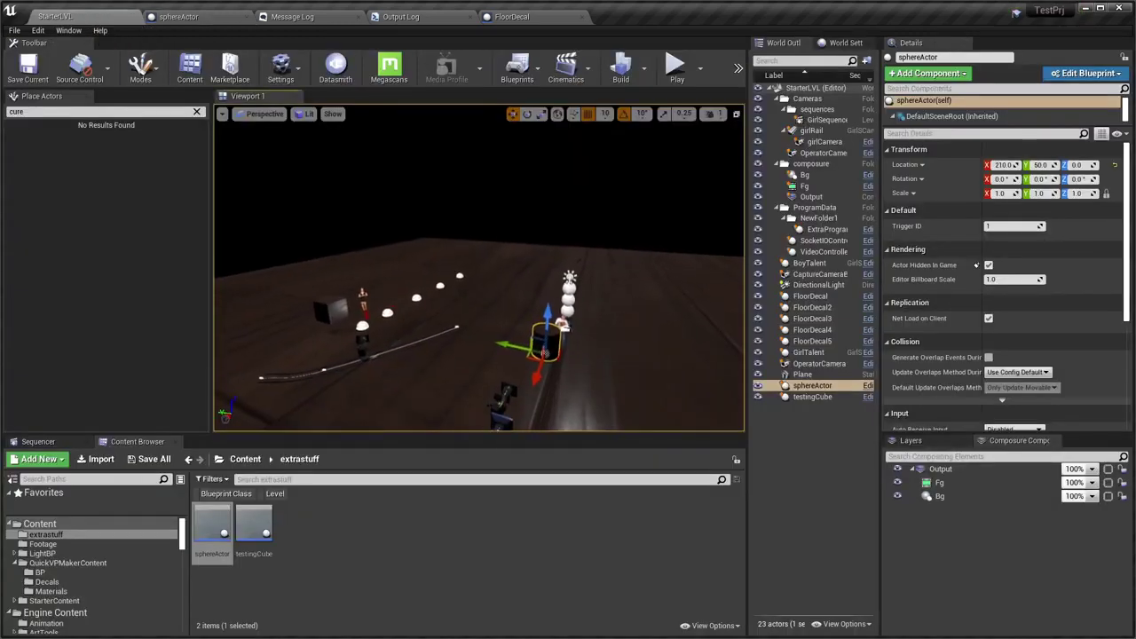
Test-play the level with QuickVP Controller, stop play, and look up the tag in Notepad++
{"action": "key", "text": "alt+p"}
{"action": "key", "text": "alt+Tab"}
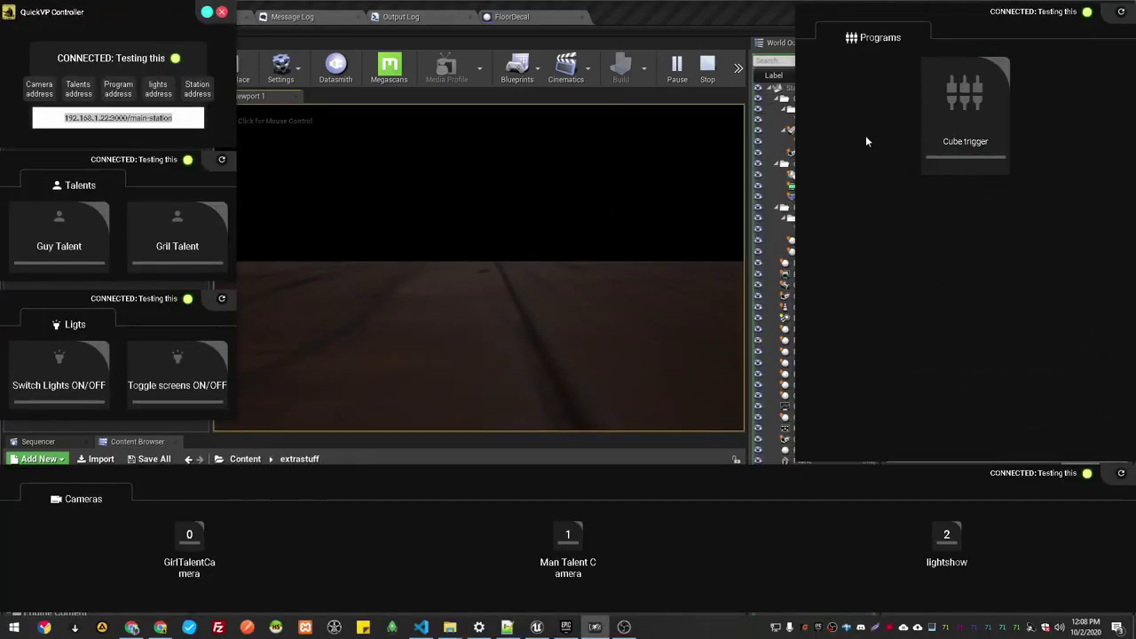
{"action": "left_click", "coordinate": [701, 15]}
{"action": "key", "text": "Escape"}
{"action": "key", "text": "alt+Tab"}
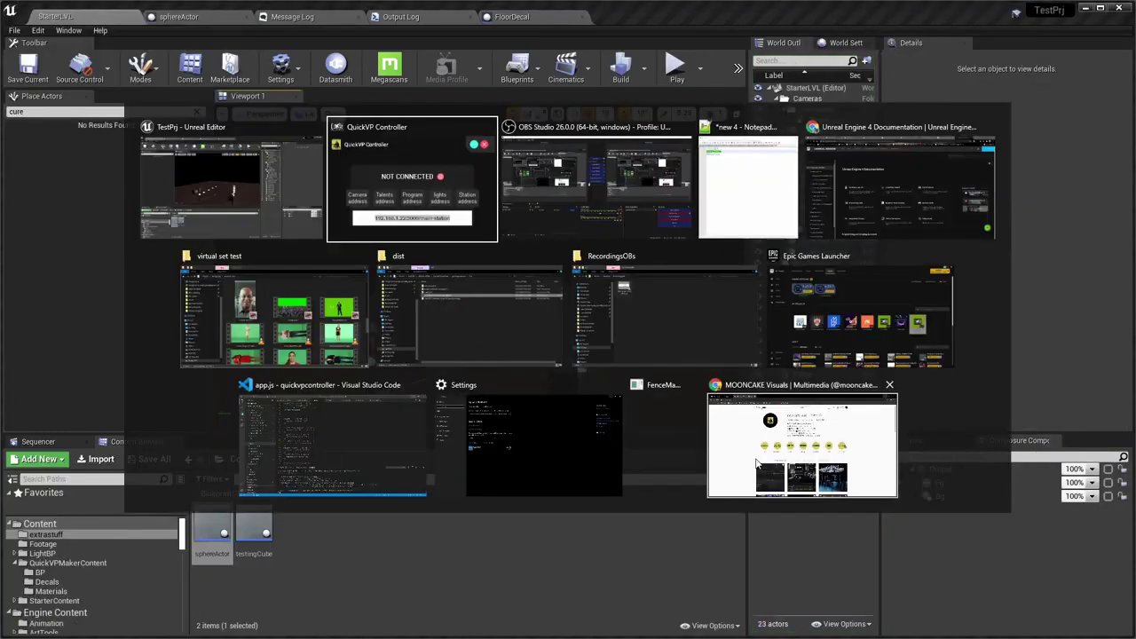
{"action": "key", "text": "alt+Tab"}
{"action": "key", "text": "alt+Tab"}
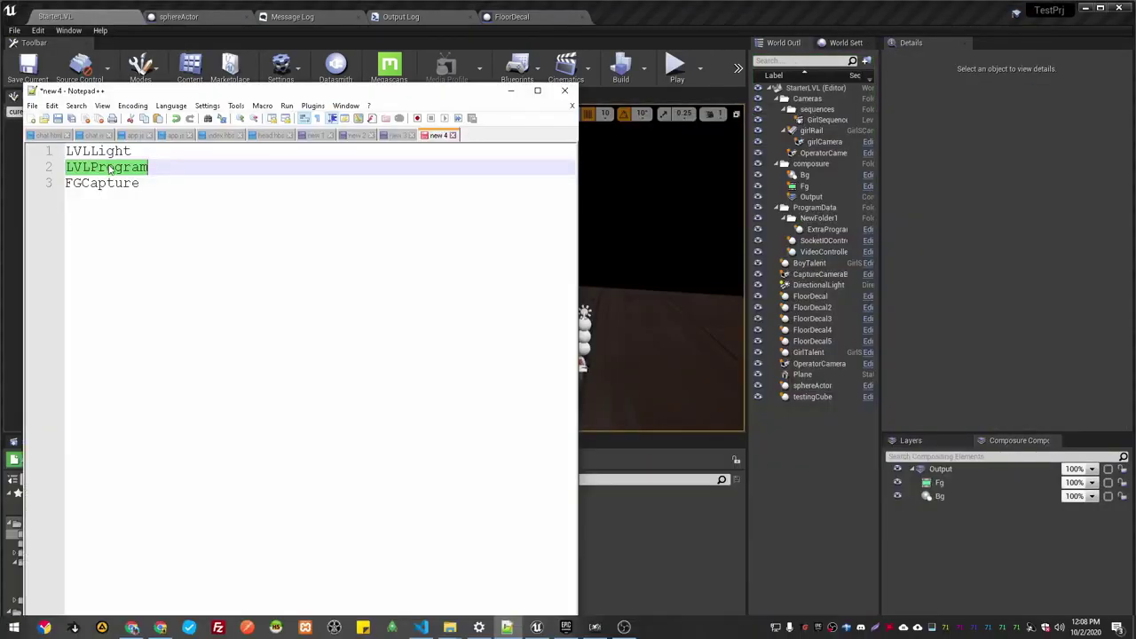
Add Tags element 'LVLProgram' to sphereActor's Class Defaults, compile, and return to StarterLVL
{"action": "left_click", "coordinate": [186, 16]}
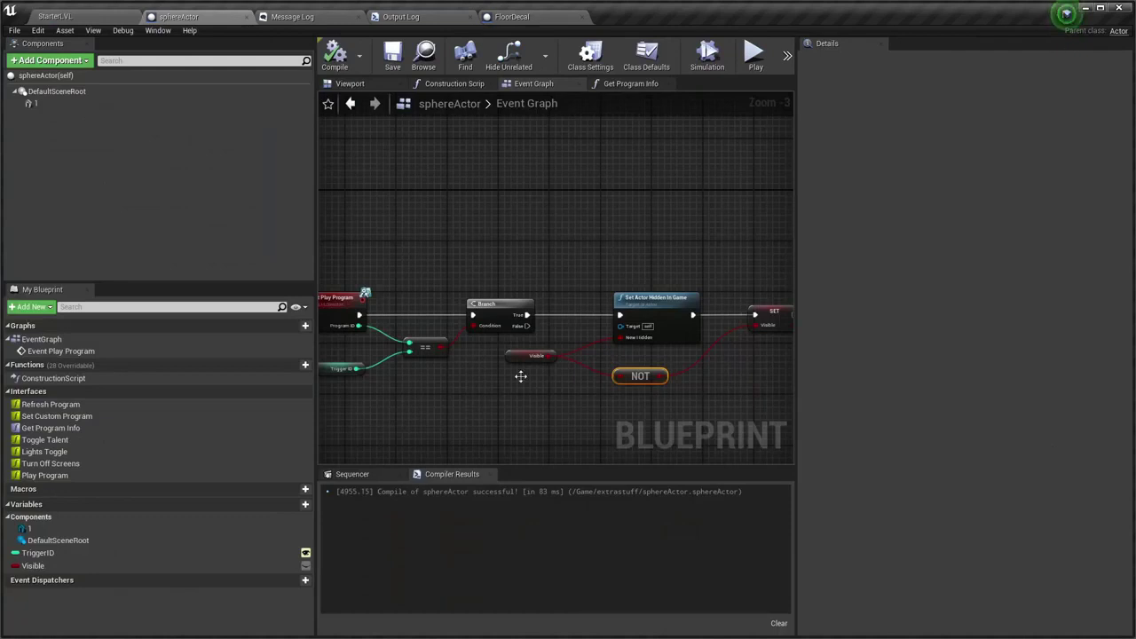
{"action": "left_click", "coordinate": [45, 76]}
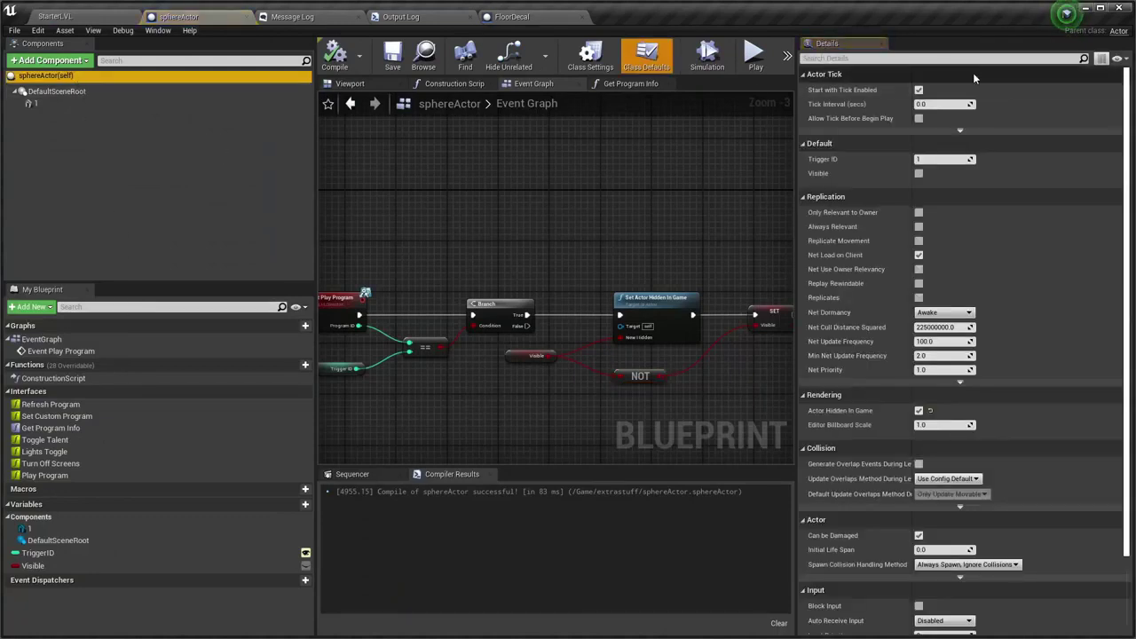
{"action": "left_click", "coordinate": [941, 57]}
{"action": "type", "text": "tag"}
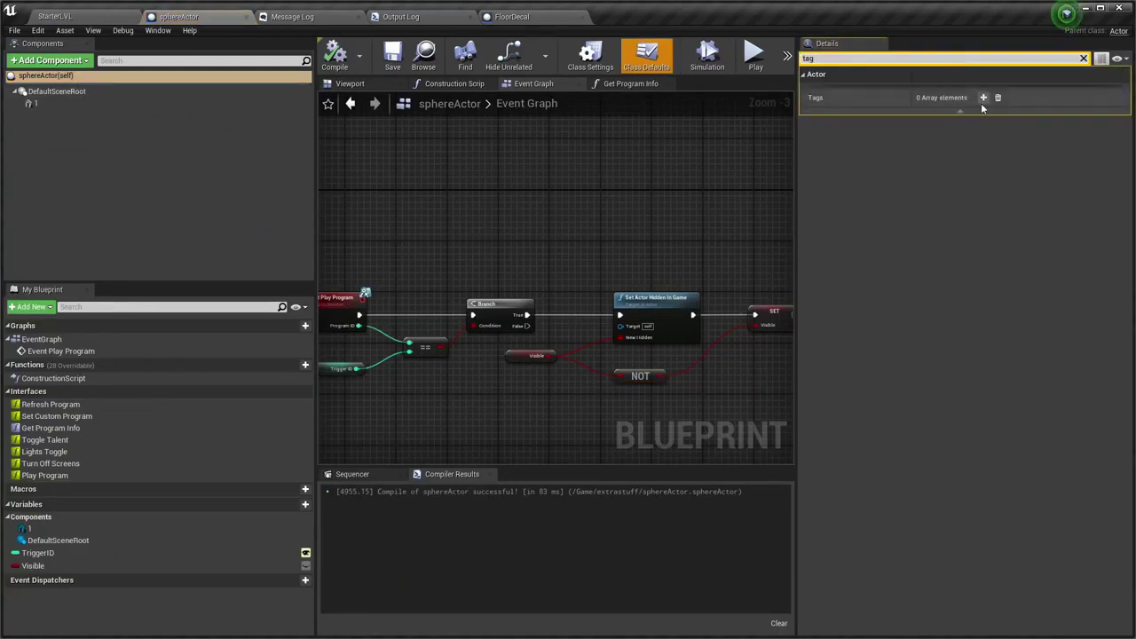
{"action": "left_click", "coordinate": [981, 102]}
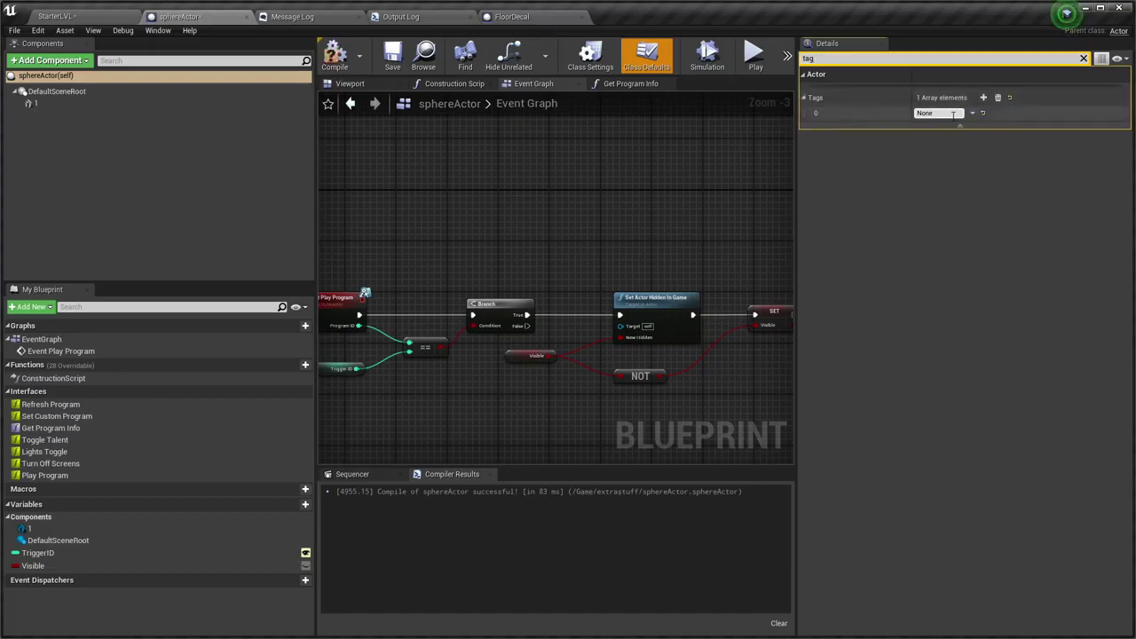
{"action": "left_click", "coordinate": [952, 114]}
{"action": "type", "text": "LVLProgram"}
{"action": "key", "text": "Return"}
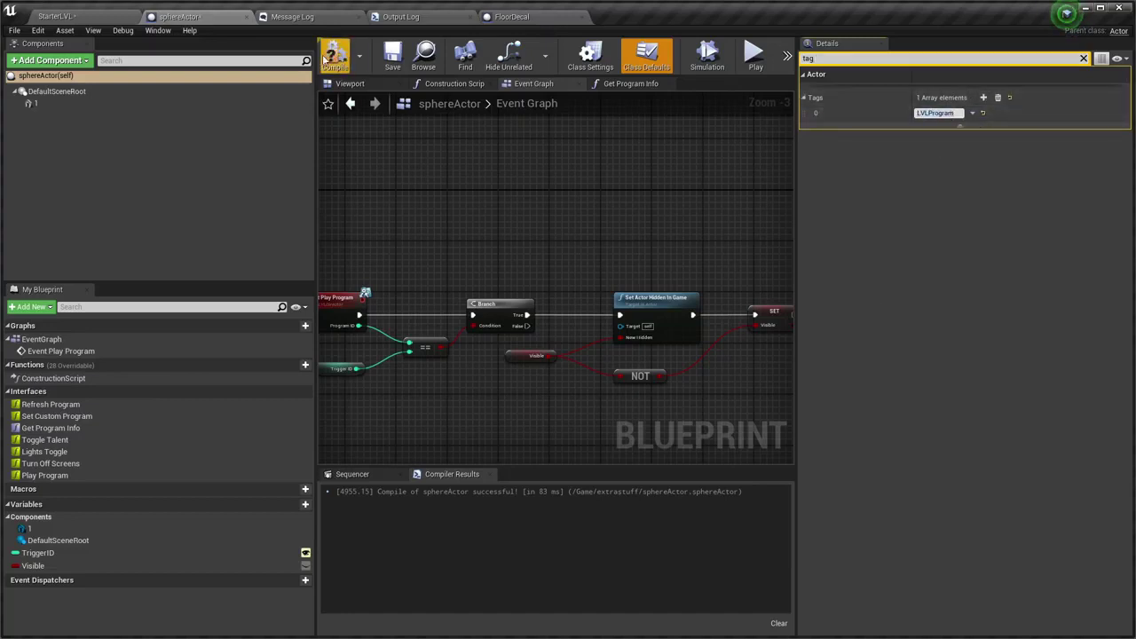
{"action": "left_click", "coordinate": [325, 59]}
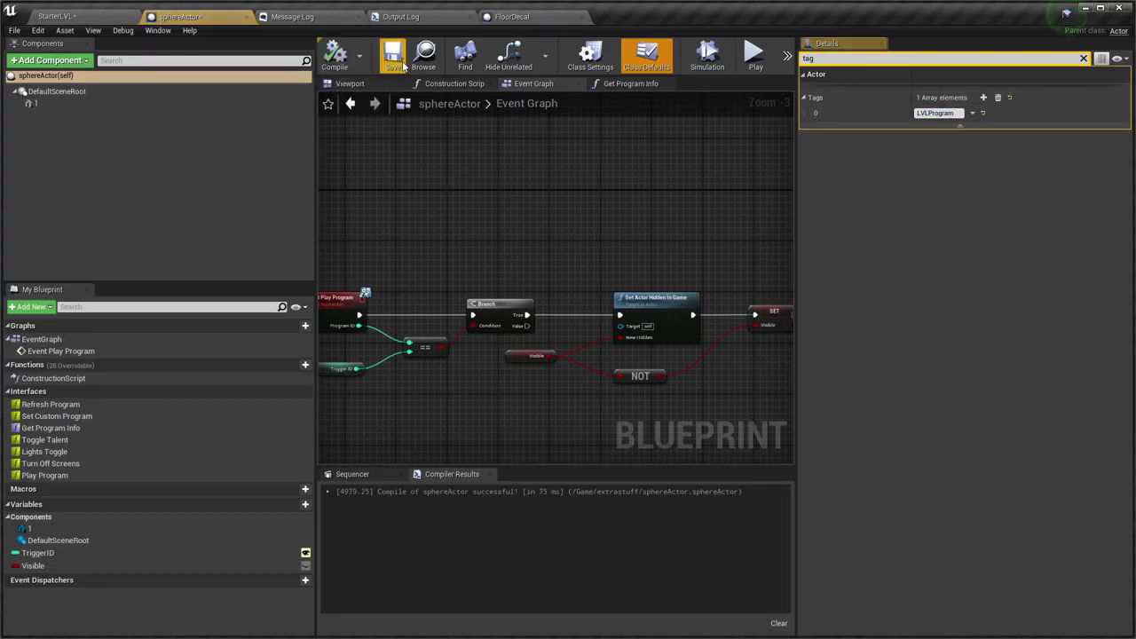
{"action": "left_click", "coordinate": [60, 17]}
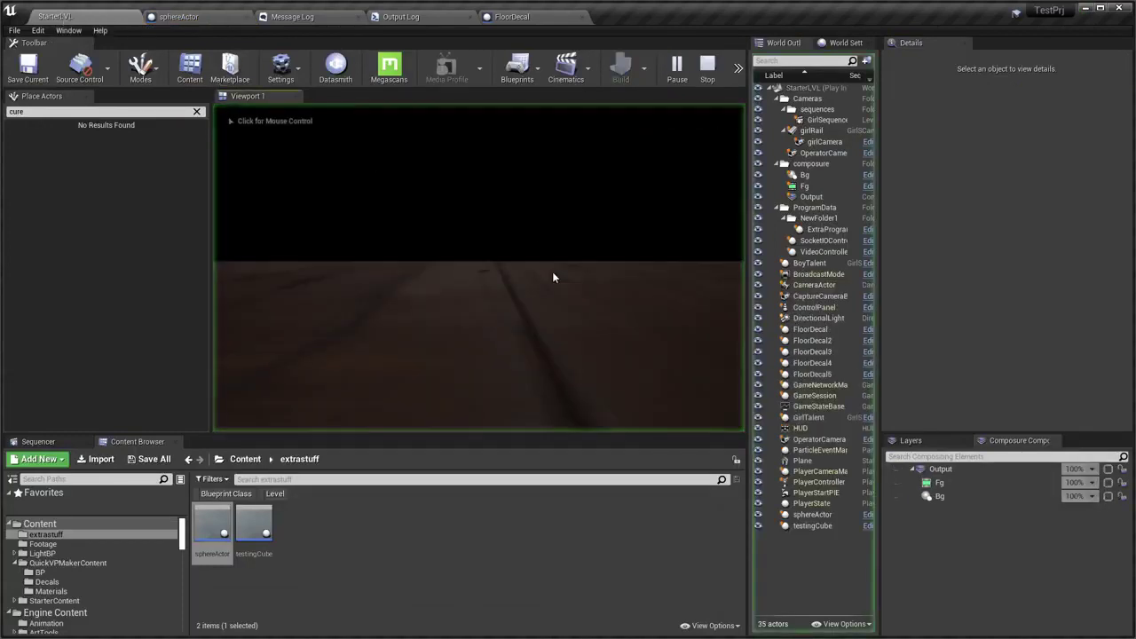
Bring QuickVP Controller forward and switch the output to the lightshow camera
{"action": "key", "text": "alt+Tab"}
{"action": "left_click", "coordinate": [506, 203]}
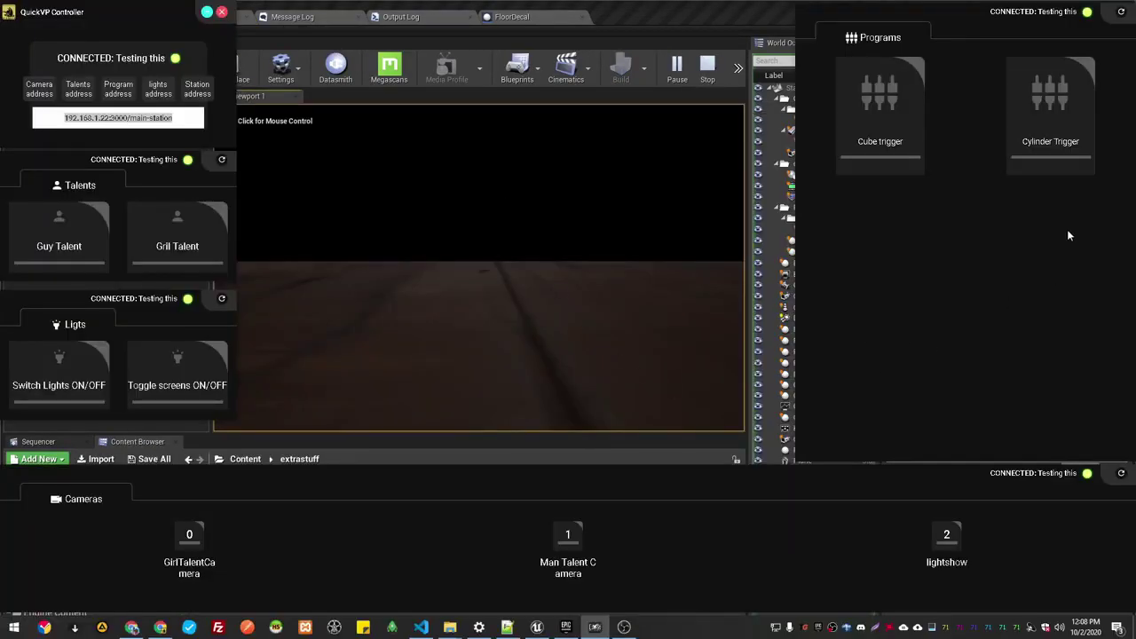
{"action": "left_click", "coordinate": [640, 22]}
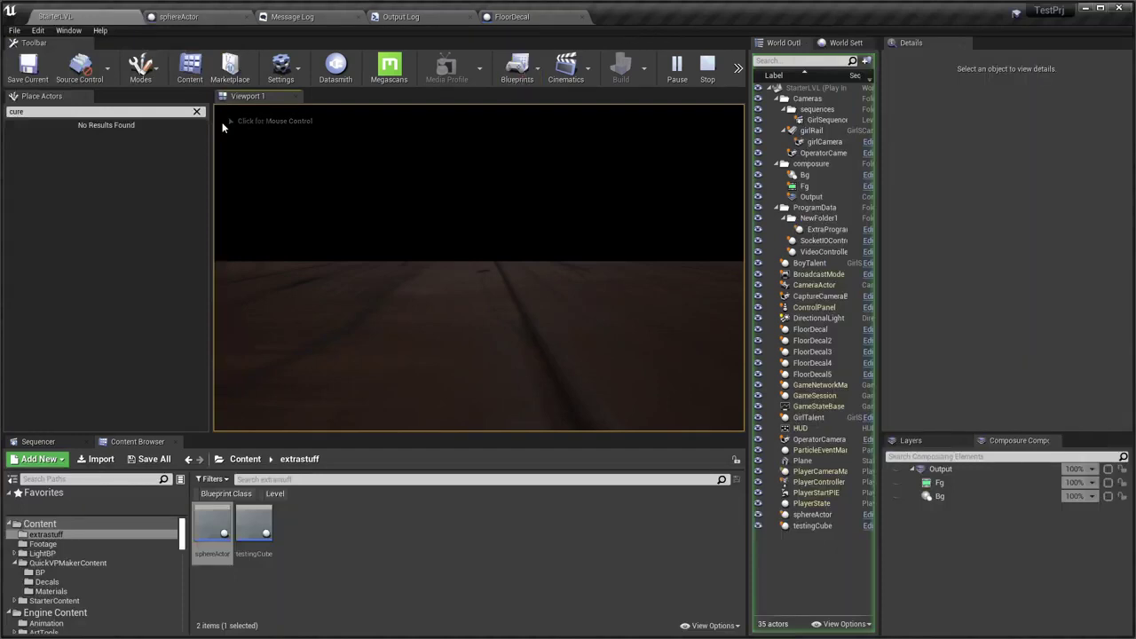
{"action": "key", "text": "alt+Tab"}
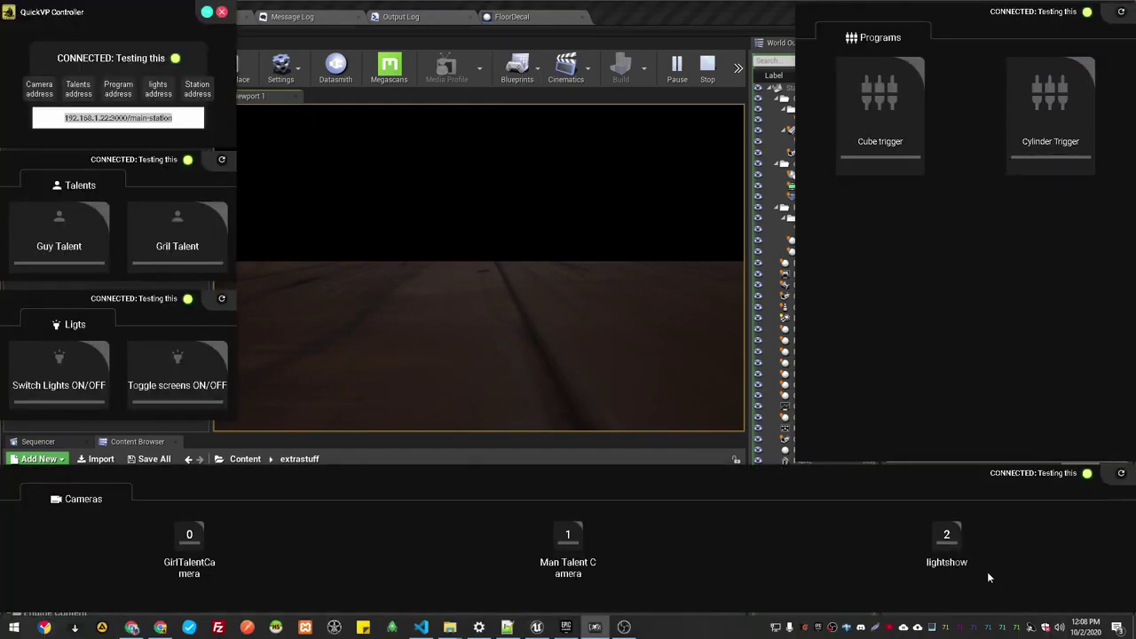
{"action": "left_click", "coordinate": [952, 537]}
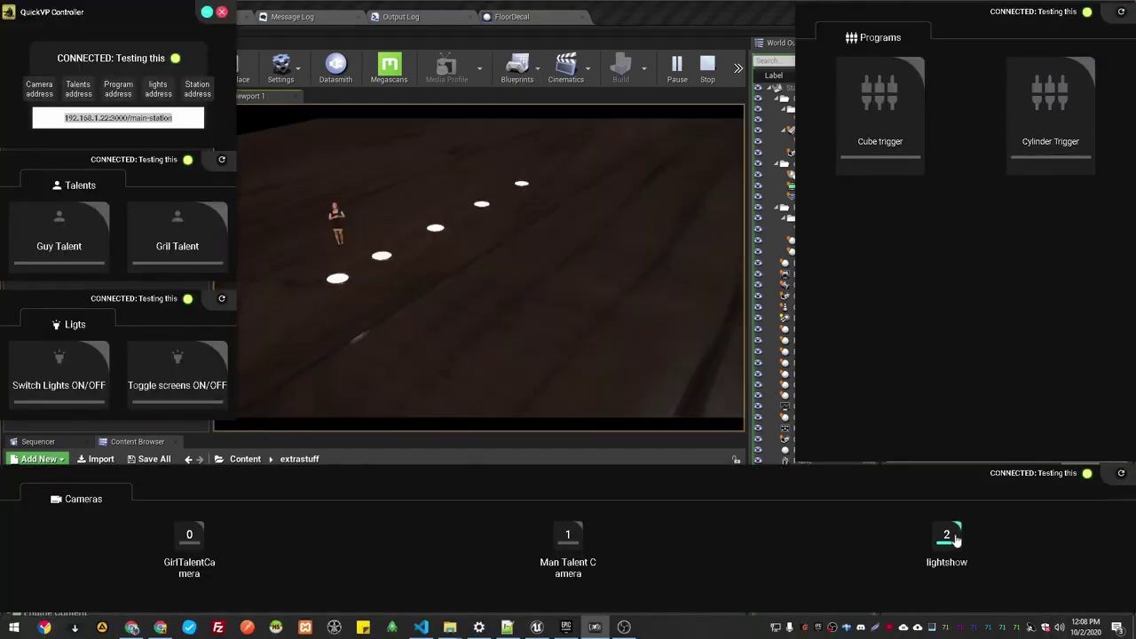
Fire Cylinder Trigger three times and Cube trigger once, then stop the Unreal play session
{"action": "left_click", "coordinate": [1055, 102]}
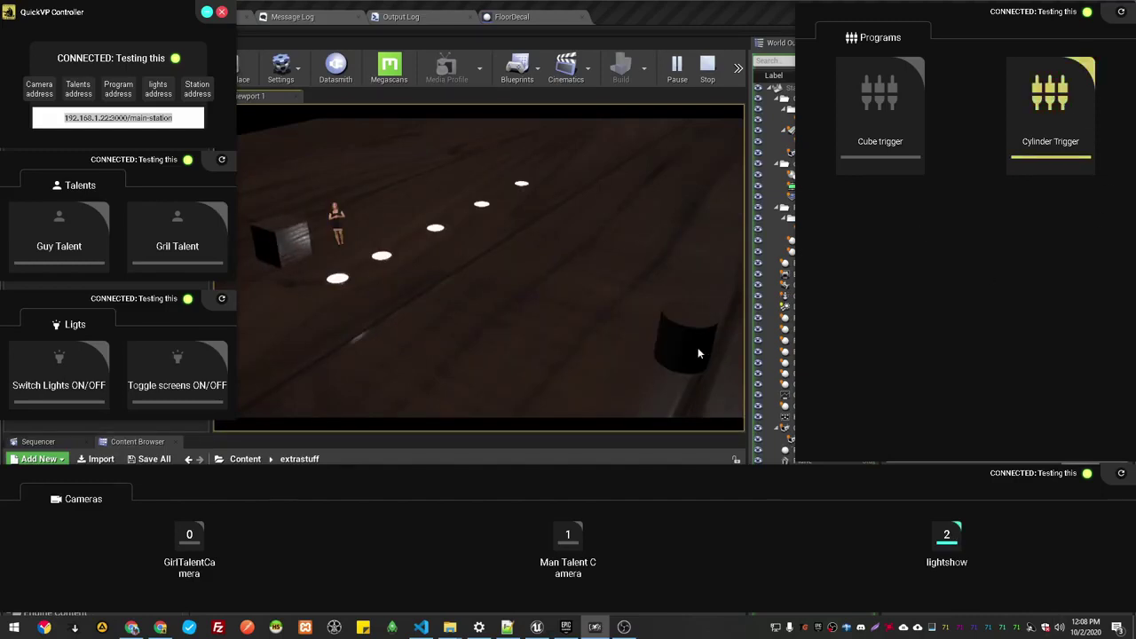
{"action": "left_click", "coordinate": [1061, 108]}
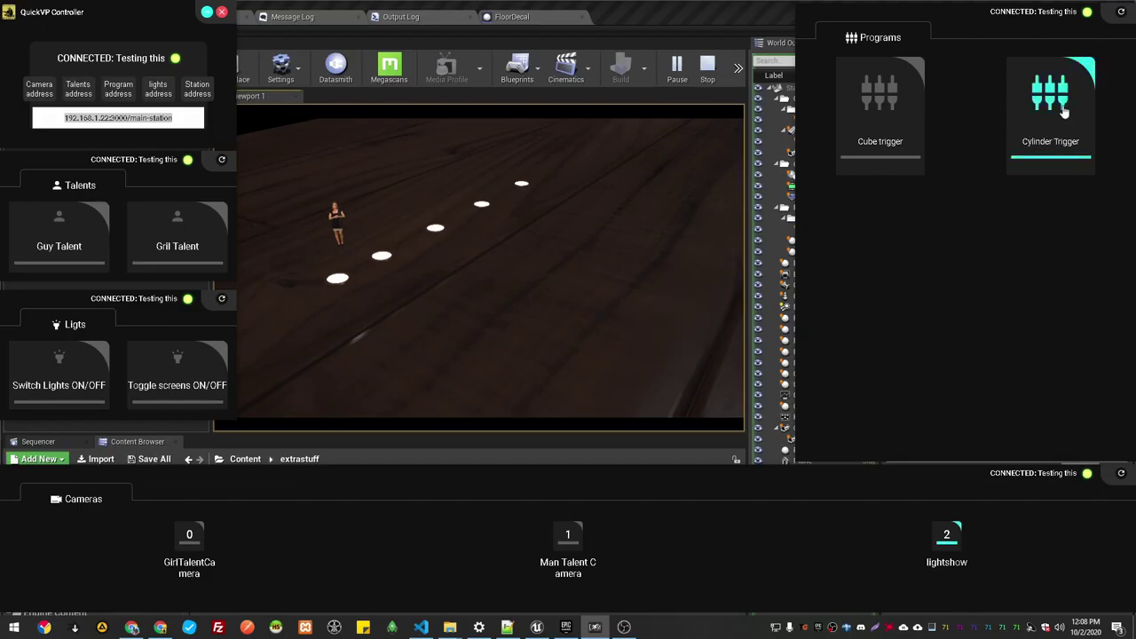
{"action": "left_click", "coordinate": [1063, 111]}
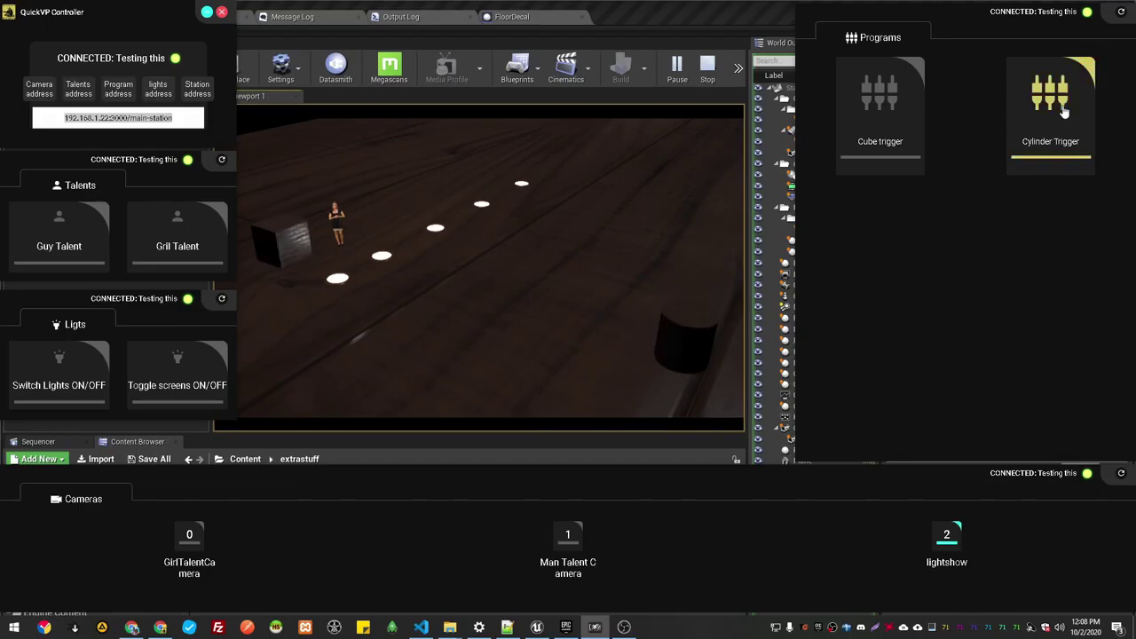
{"action": "left_click", "coordinate": [869, 117]}
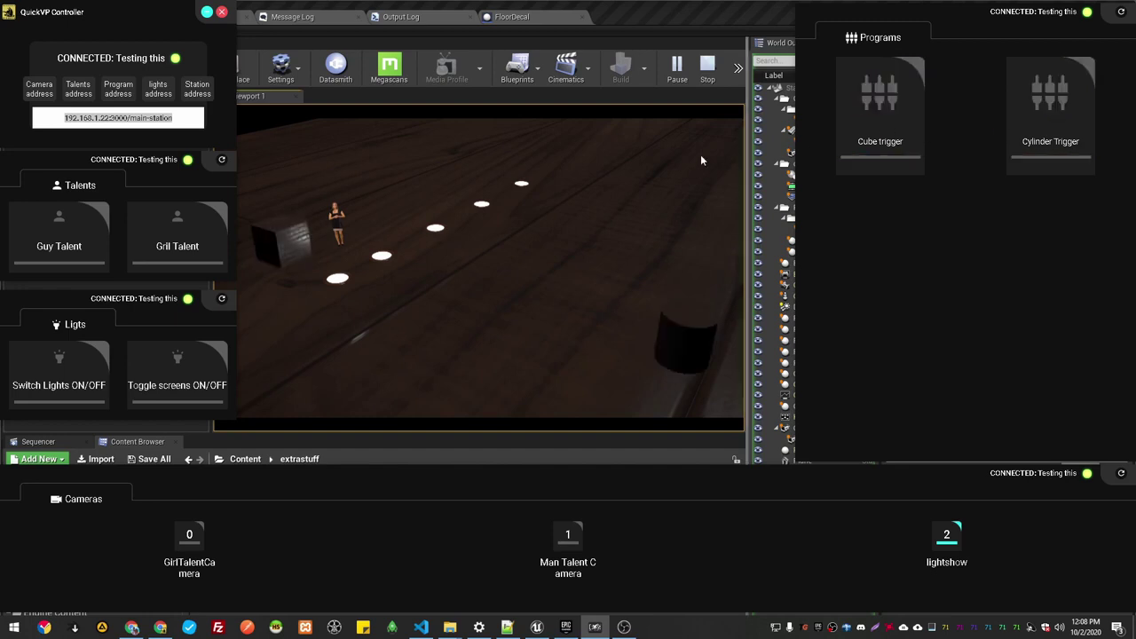
{"action": "left_click", "coordinate": [673, 28]}
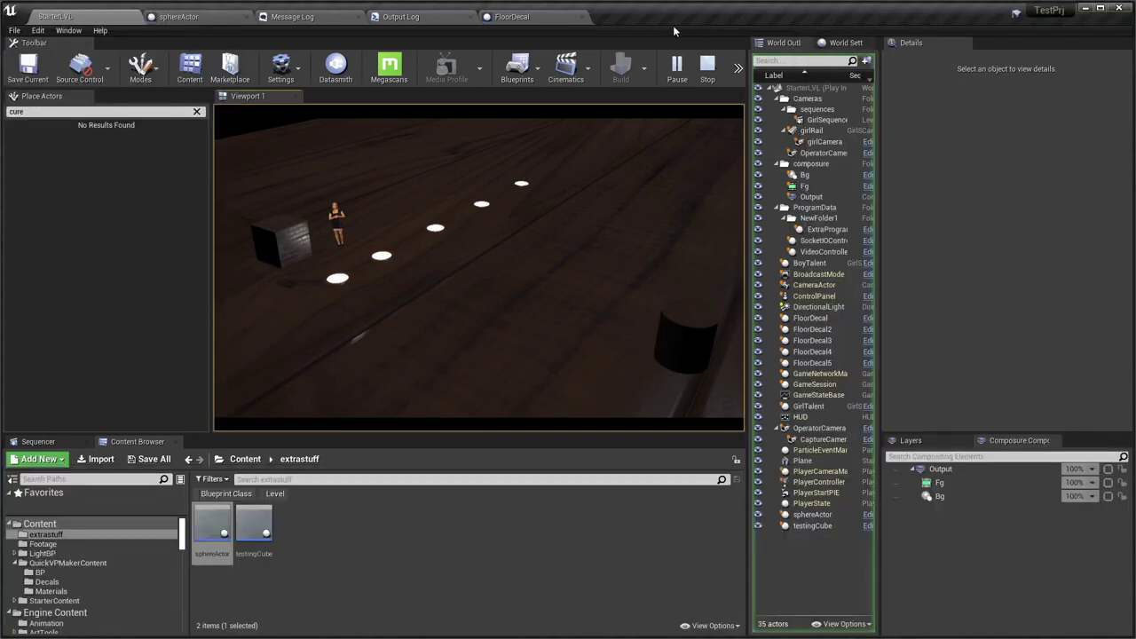
{"action": "key", "text": "Escape"}
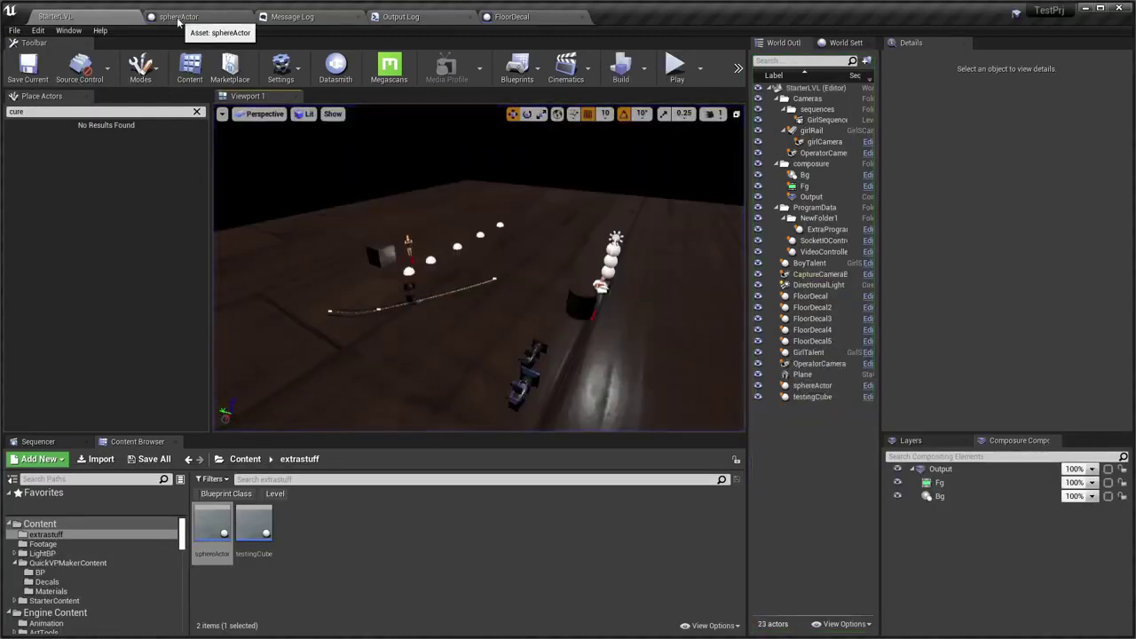
Set the placed sphereActor's Trigger ID to 2
{"action": "left_click", "coordinate": [581, 305]}
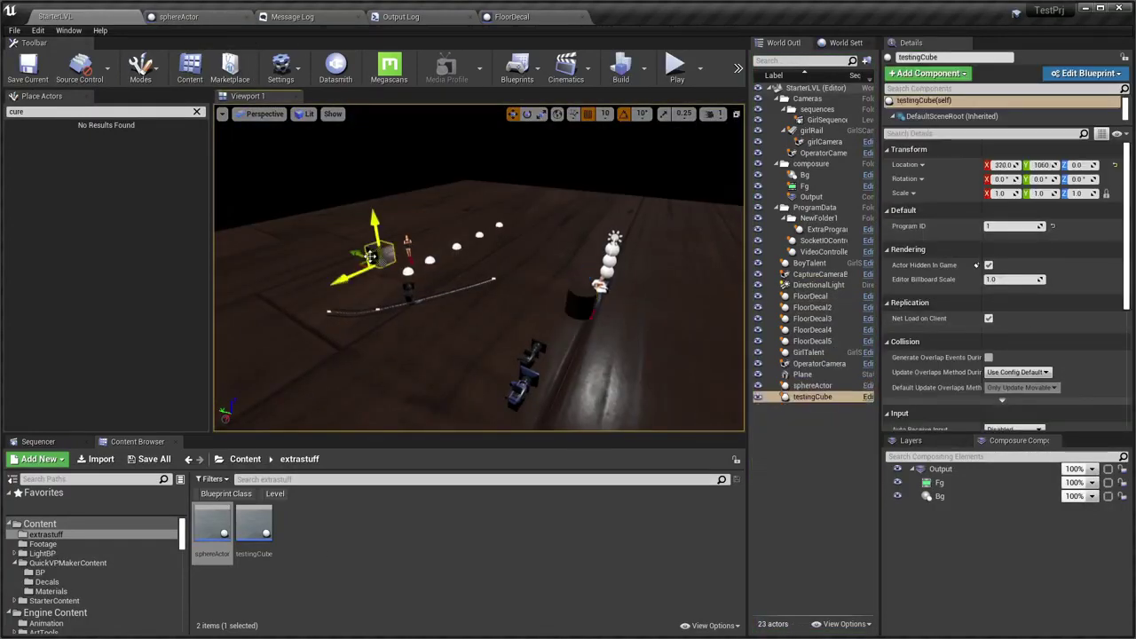
{"action": "left_click", "coordinate": [380, 254]}
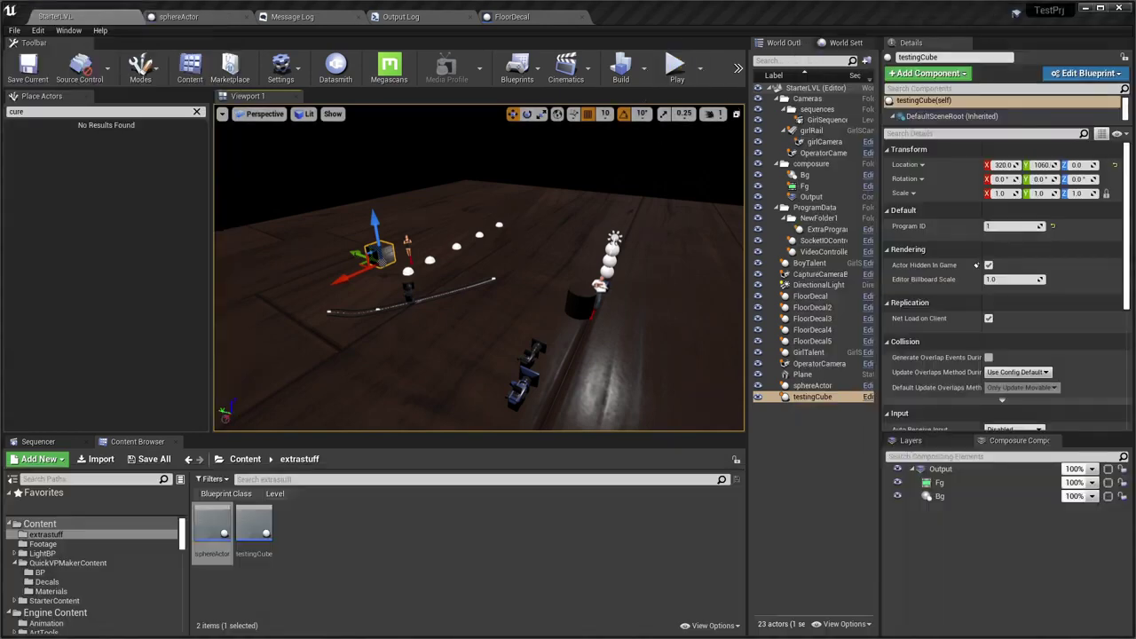
{"action": "left_click", "coordinate": [581, 297]}
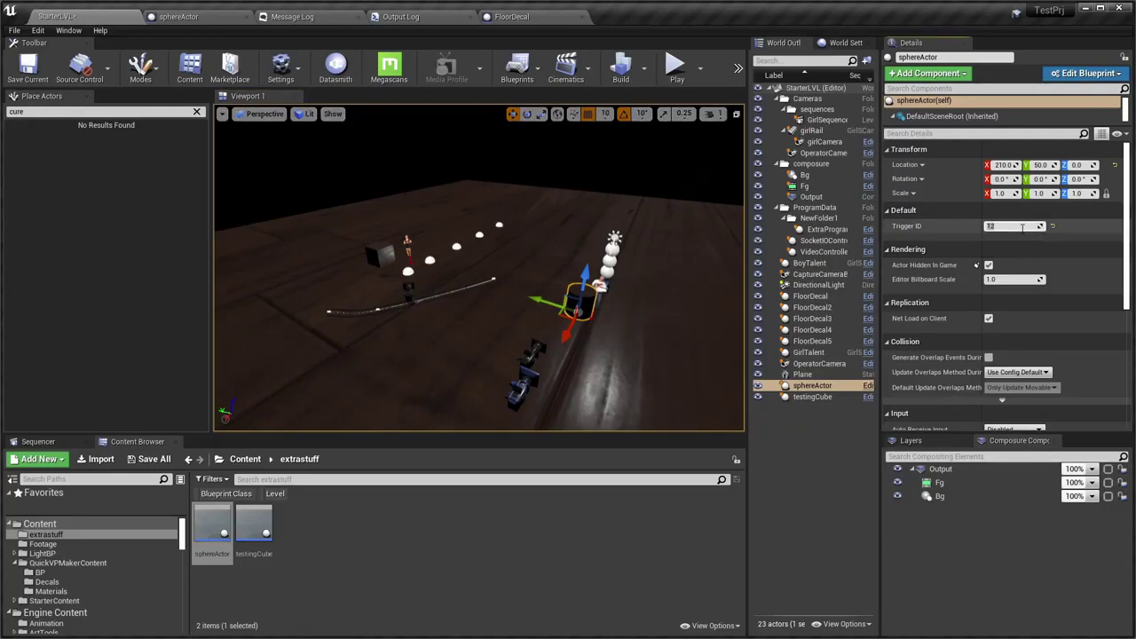
{"action": "type", "text": "2"}
{"action": "key", "text": "Return"}
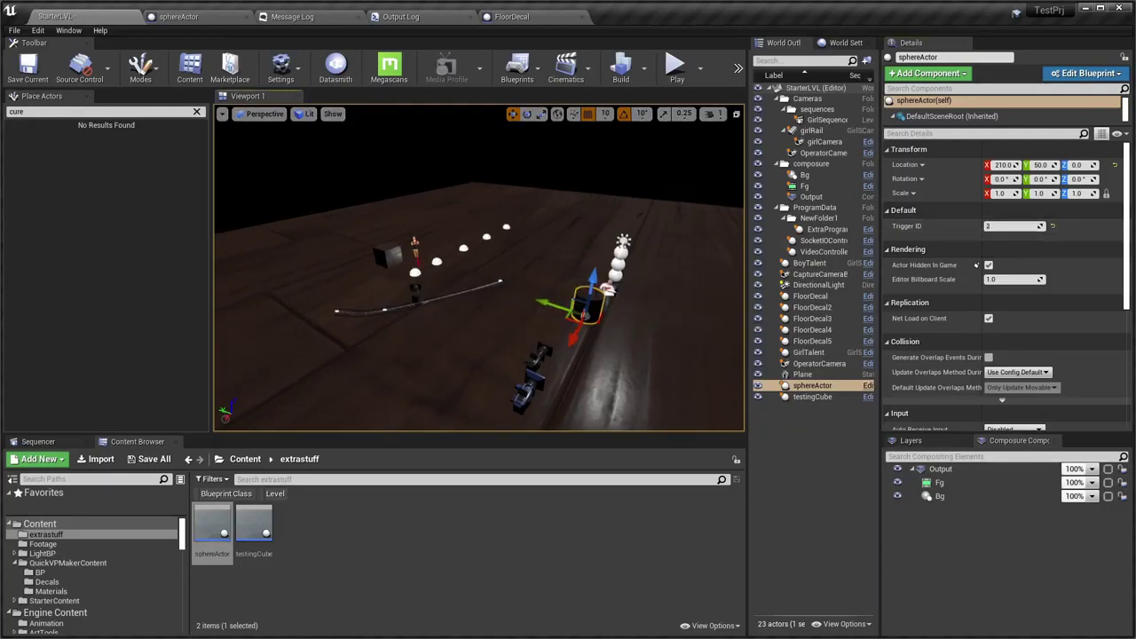
Play on the lightshow camera, showing then hiding the cylinder and cube via their triggers
{"action": "key", "text": "alt+p"}
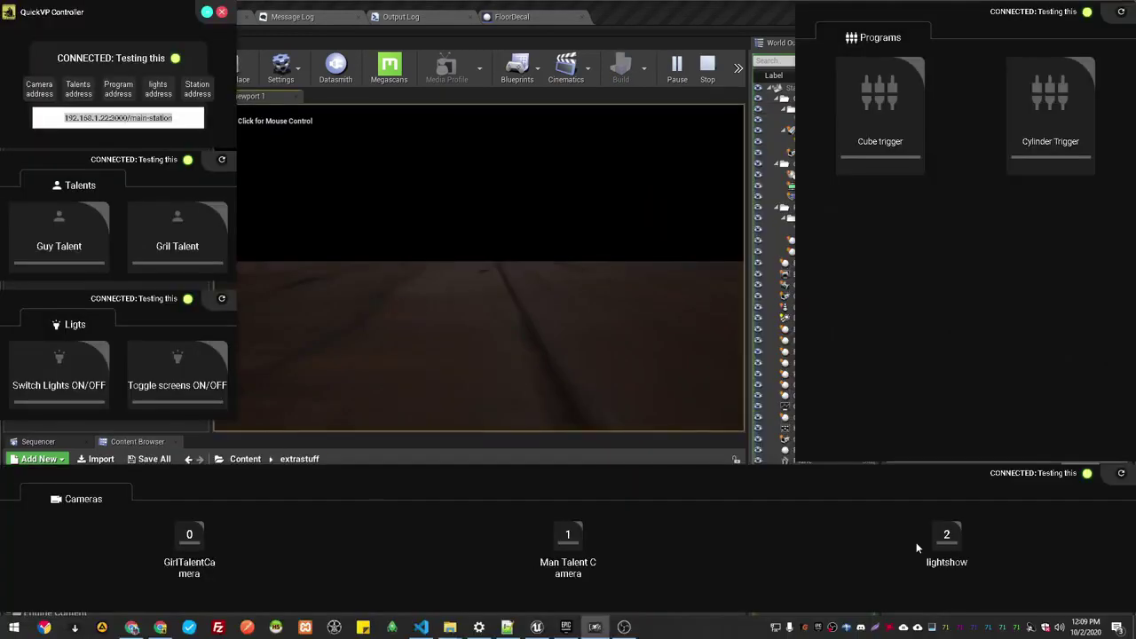
{"action": "left_click", "coordinate": [941, 541]}
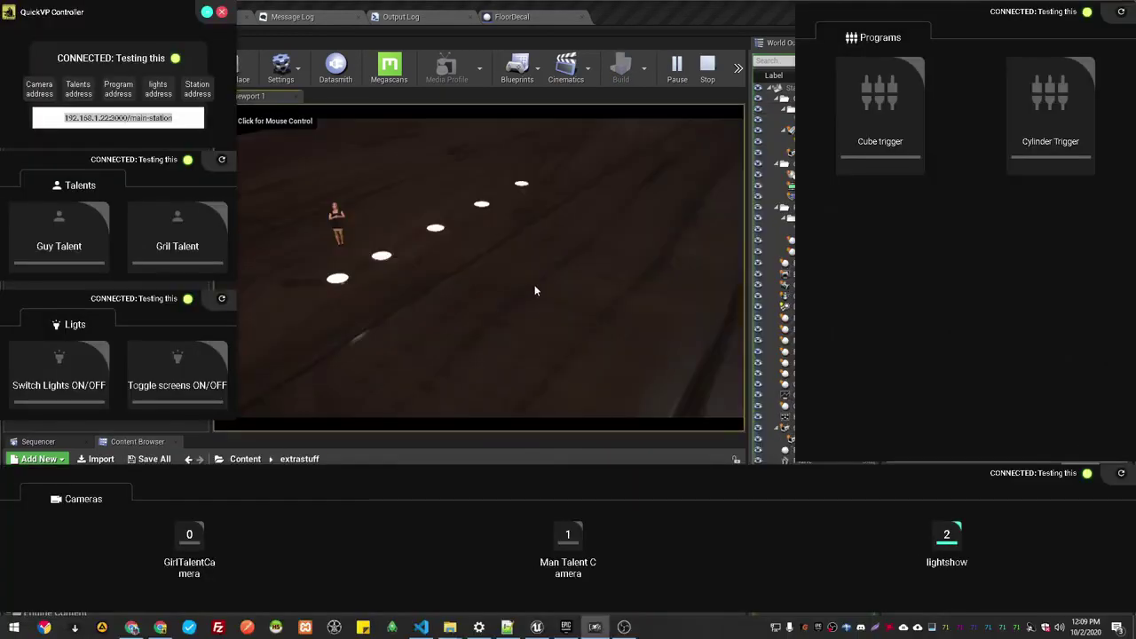
{"action": "left_click", "coordinate": [1064, 131]}
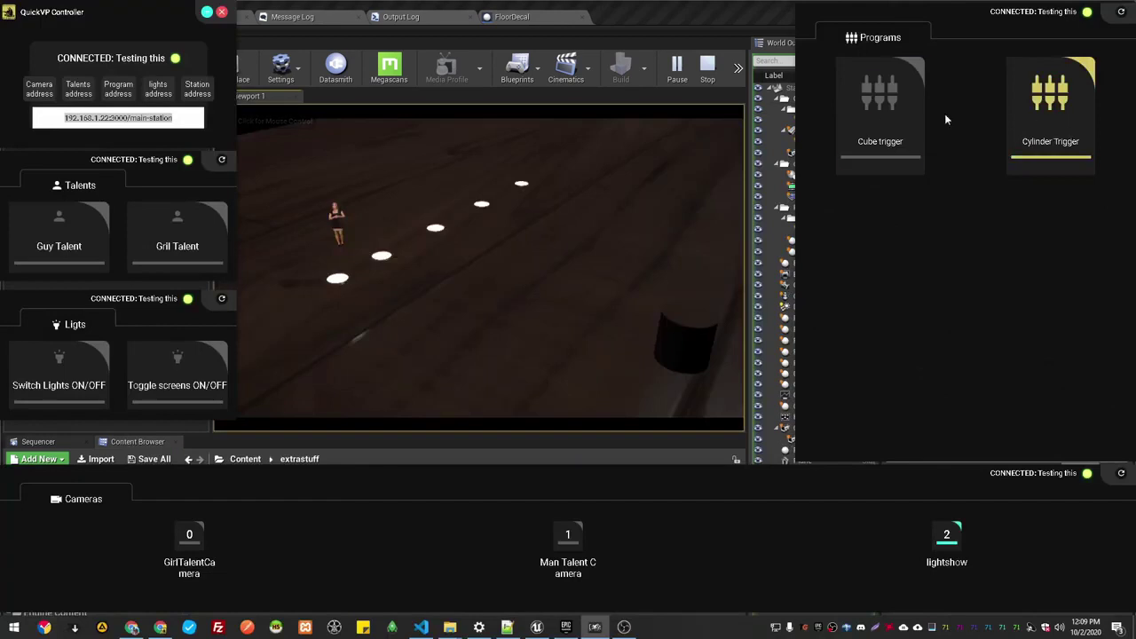
{"action": "left_click", "coordinate": [883, 111]}
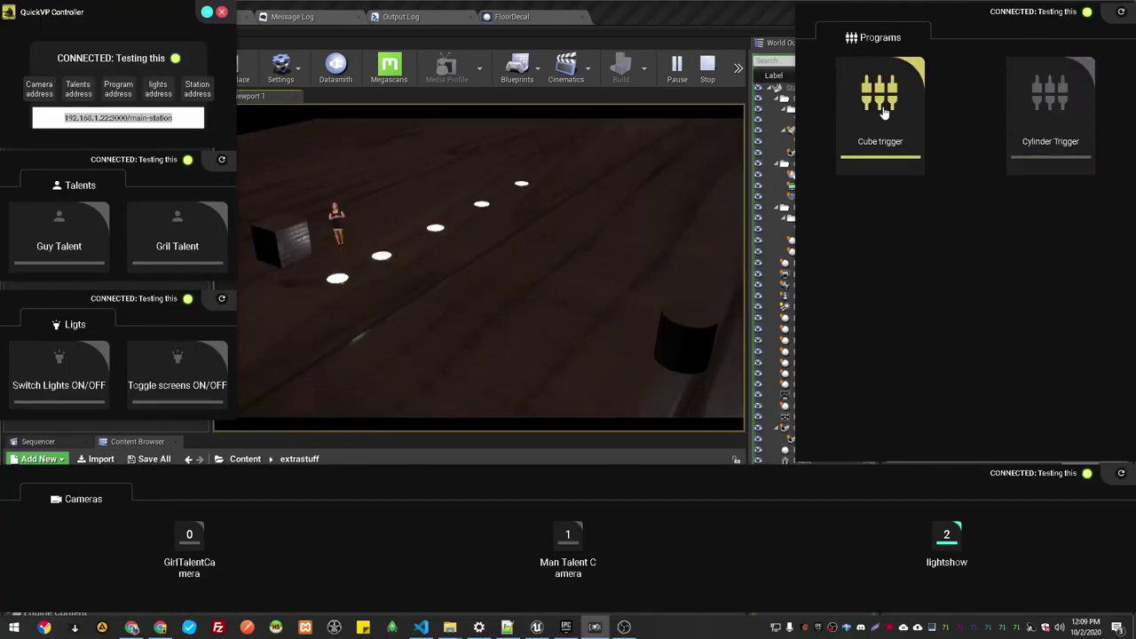
{"action": "left_click", "coordinate": [887, 92]}
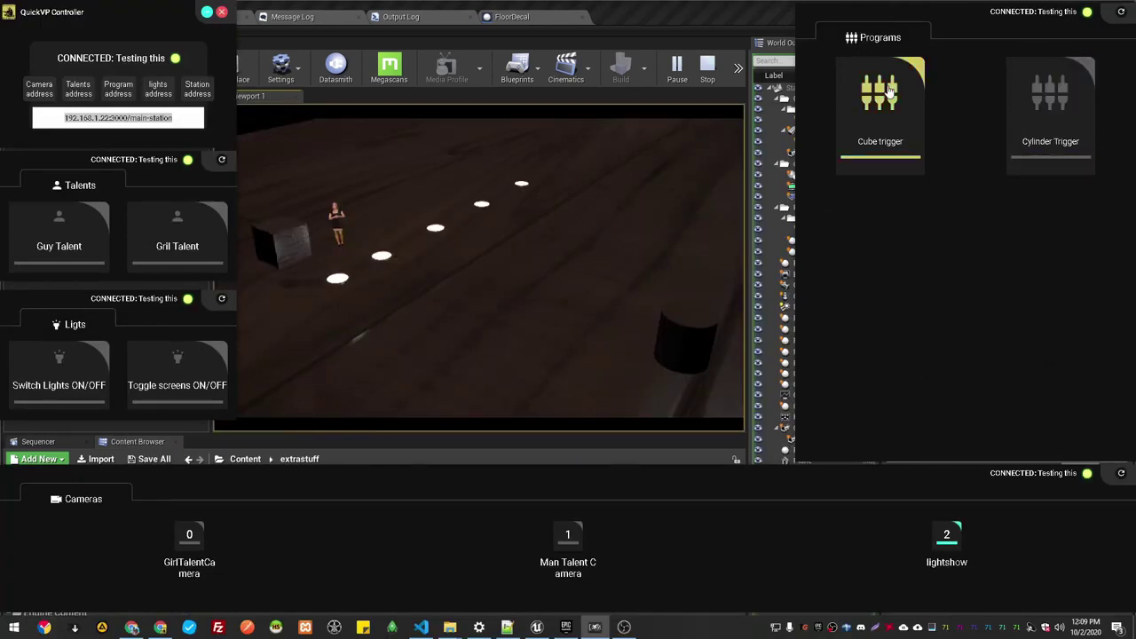
{"action": "left_click", "coordinate": [1050, 89]}
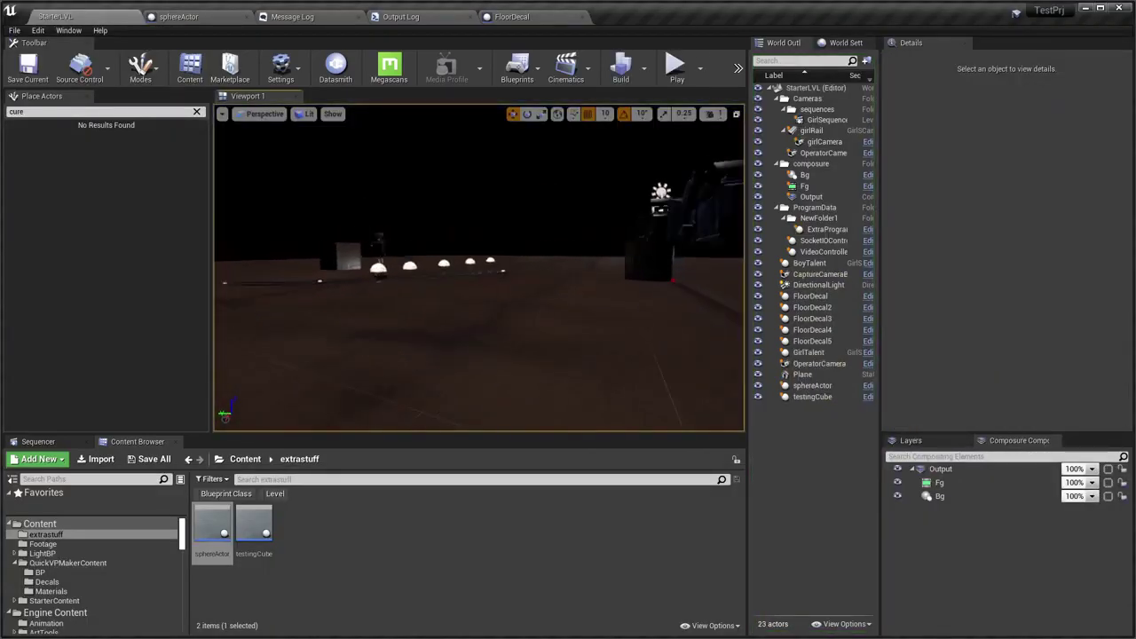
{"action": "left_click", "coordinate": [812, 385]}
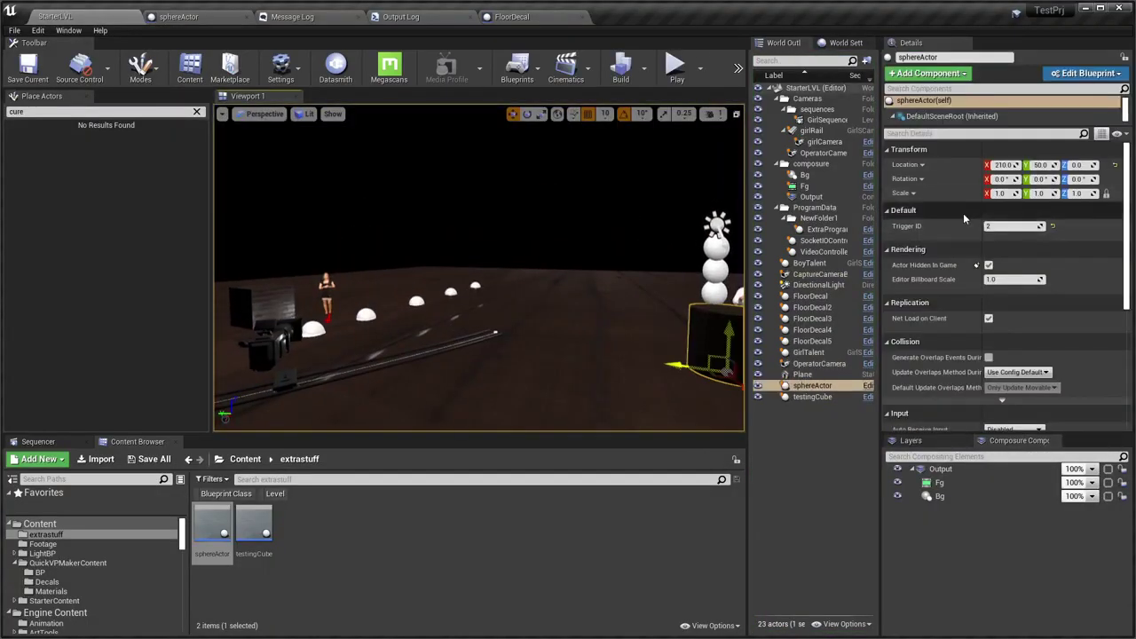
{"action": "left_click", "coordinate": [212, 18]}
{"action": "scroll", "coordinate": [460, 392], "scroll_direction": "down", "scroll_amount": 3}
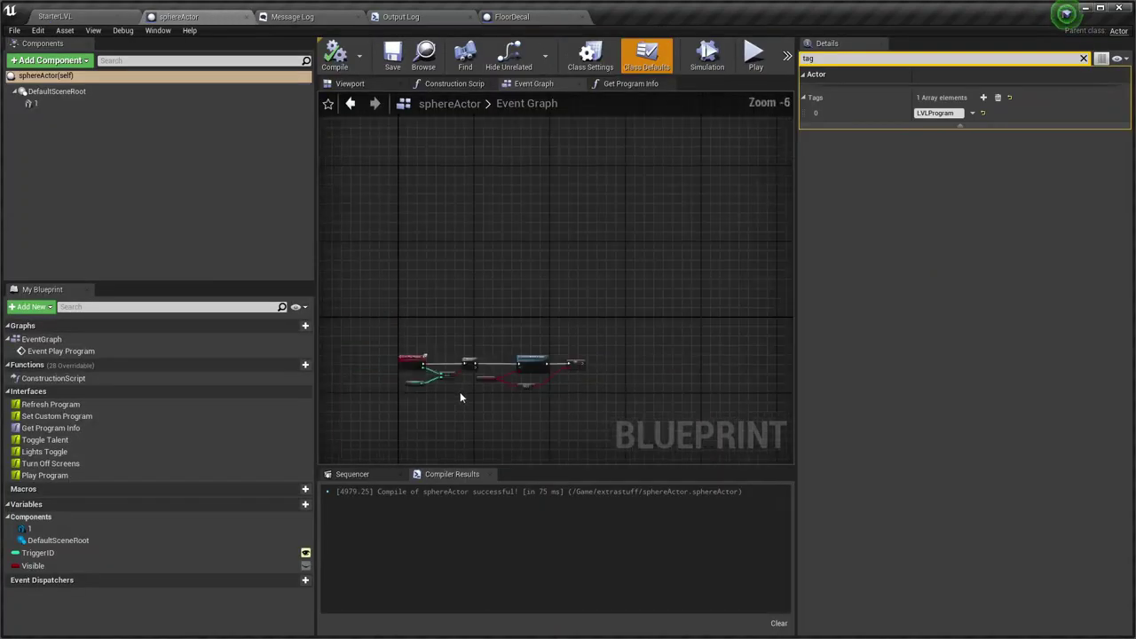
{"action": "scroll", "coordinate": [459, 392], "scroll_direction": "up", "scroll_amount": 5}
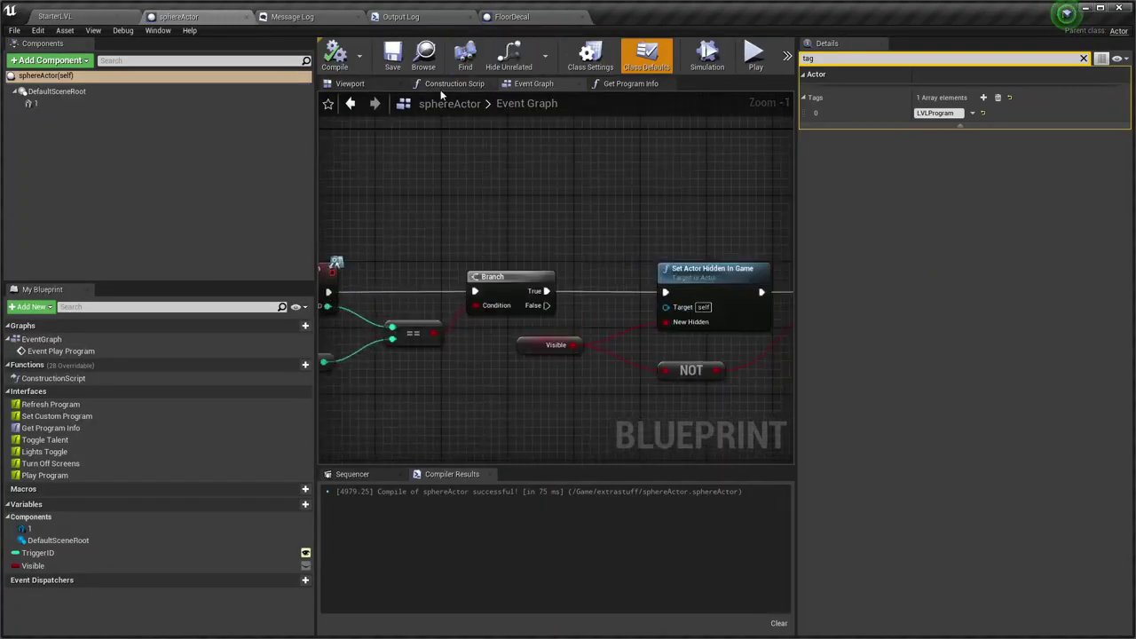
{"action": "right_click_drag", "start_coordinate": [364, 253], "coordinate": [525, 254]}
{"action": "scroll", "coordinate": [525, 254], "scroll_direction": "up", "scroll_amount": 1}
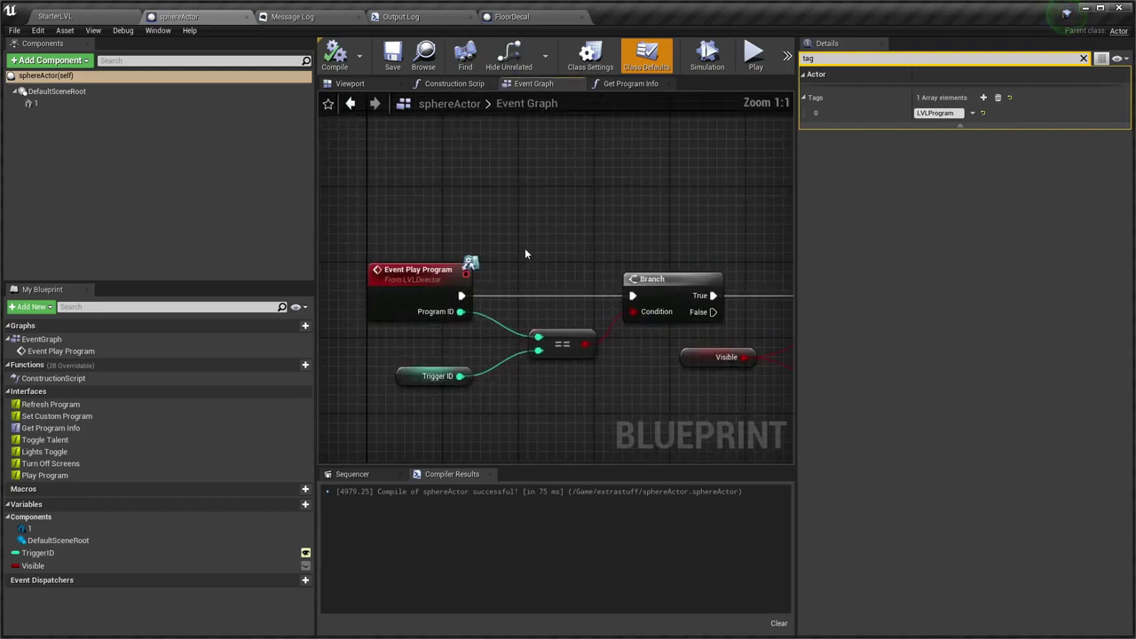
{"action": "left_click", "coordinate": [462, 85]}
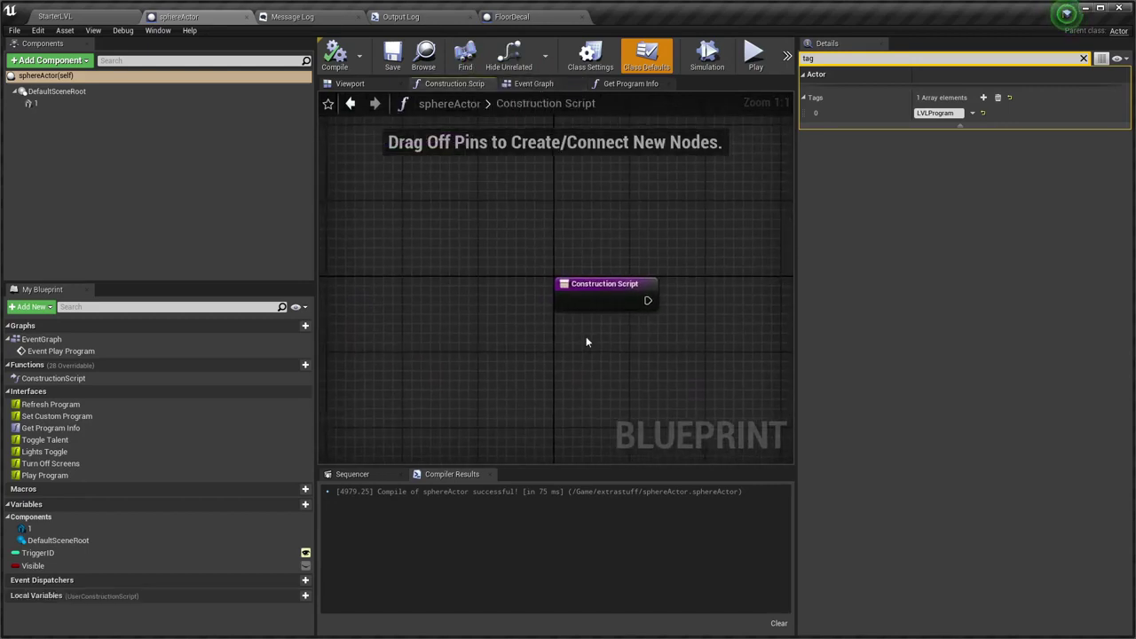
{"action": "left_click", "coordinate": [530, 84]}
{"action": "right_click_drag", "start_coordinate": [656, 228], "coordinate": [545, 195]}
{"action": "scroll", "coordinate": [545, 195], "scroll_direction": "down", "scroll_amount": 2}
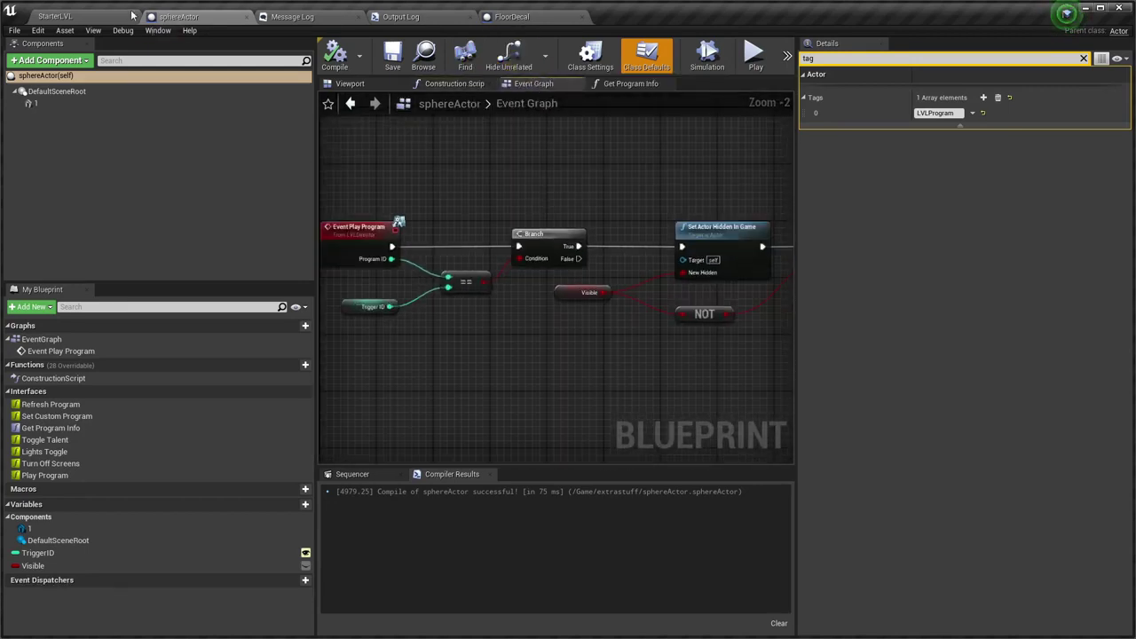
{"action": "left_click", "coordinate": [73, 18]}
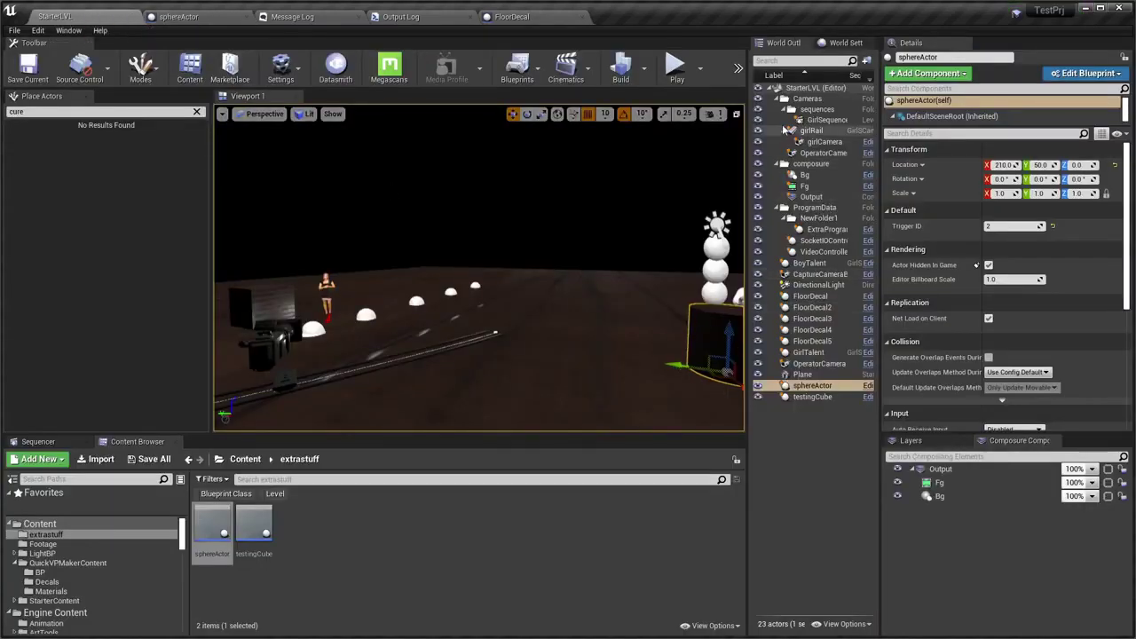
Collapse the sequences, Cameras and composure outliner folders and select ExtraPrograms
{"action": "left_click", "coordinate": [783, 108]}
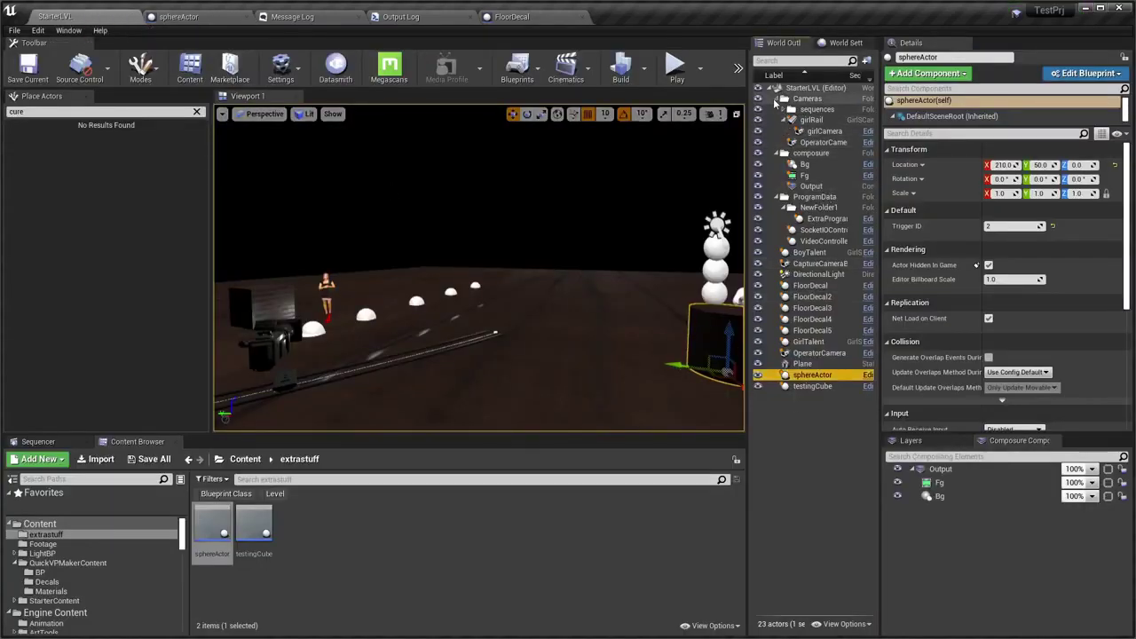
{"action": "left_click", "coordinate": [777, 98]}
{"action": "left_click", "coordinate": [783, 109]}
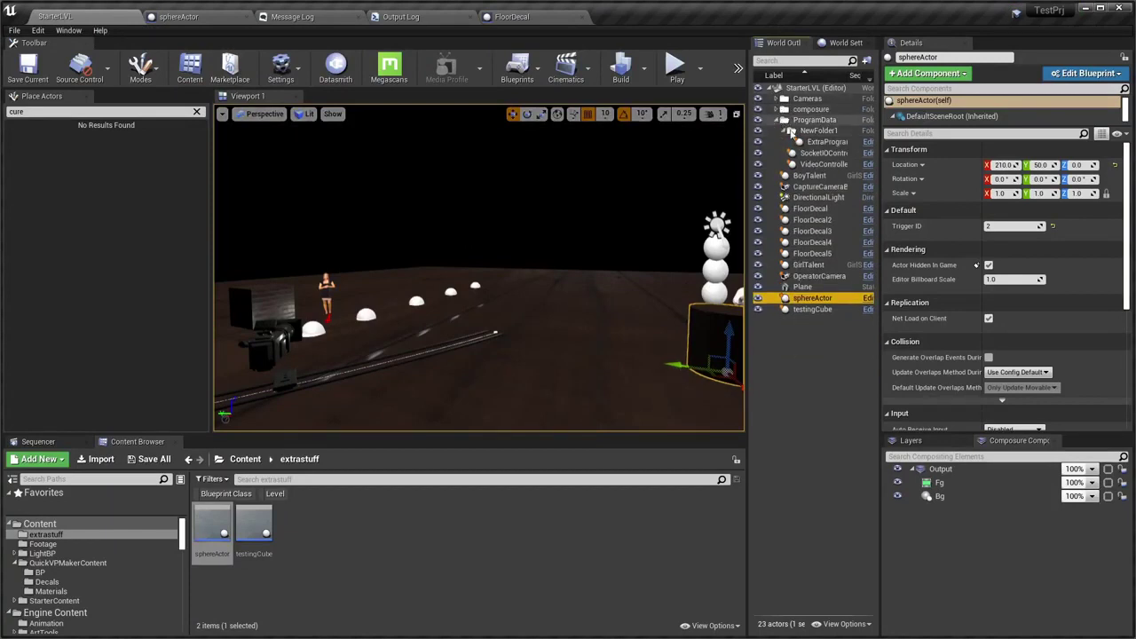
{"action": "left_click", "coordinate": [825, 142]}
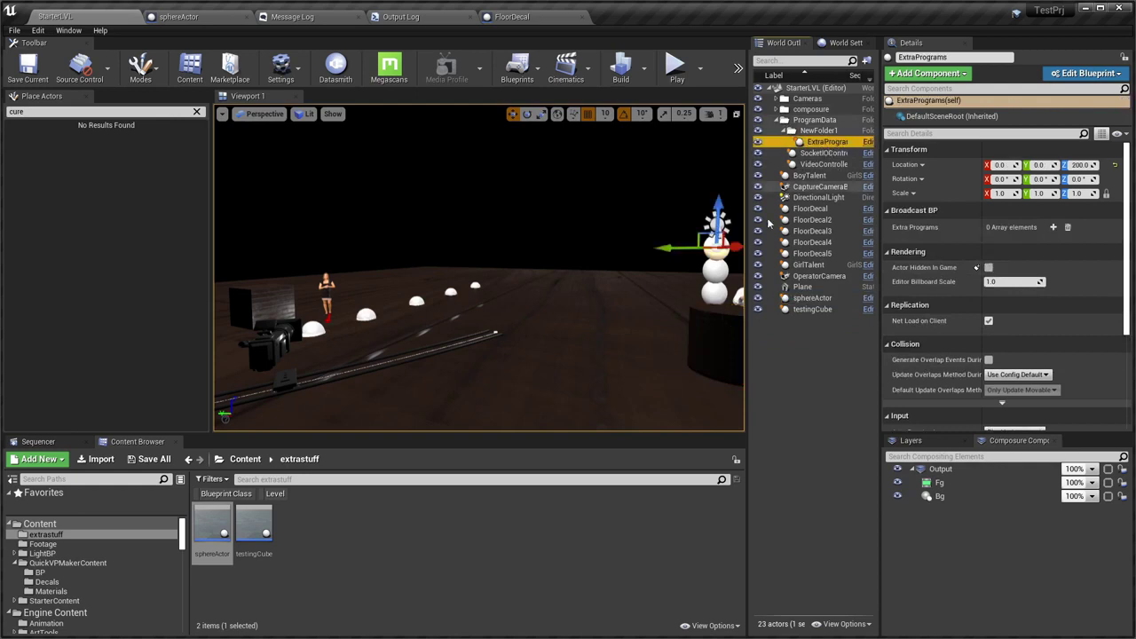
{"action": "right_click_drag", "start_coordinate": [464, 300], "coordinate": [471, 300]}
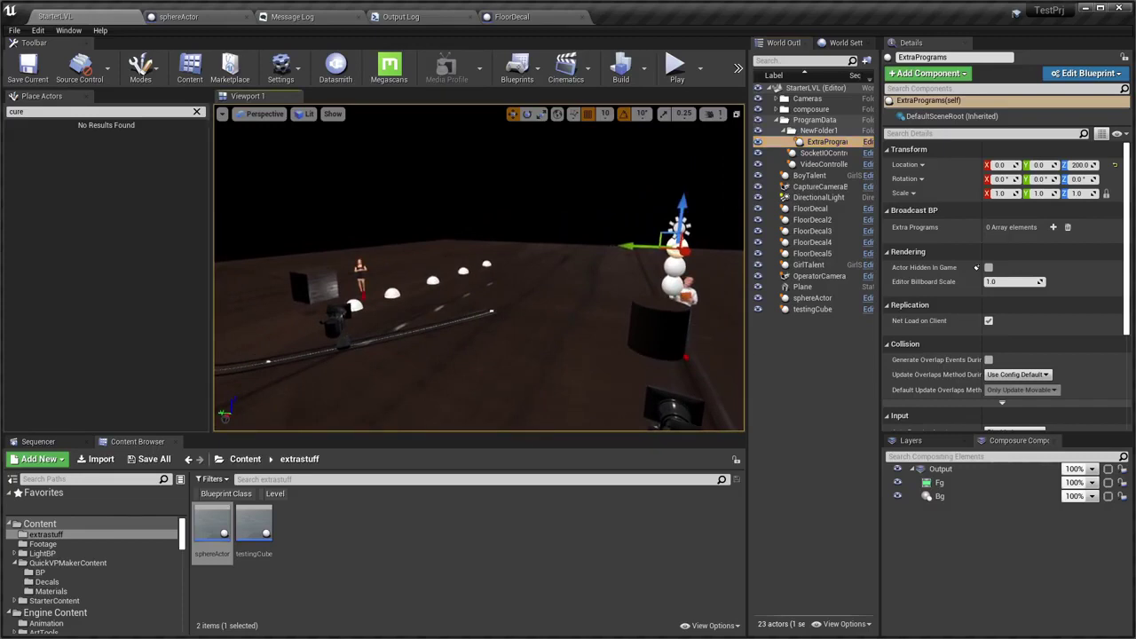
Add an Extra Programs element, expand it, and begin editing its fields
{"action": "left_click", "coordinate": [1051, 227]}
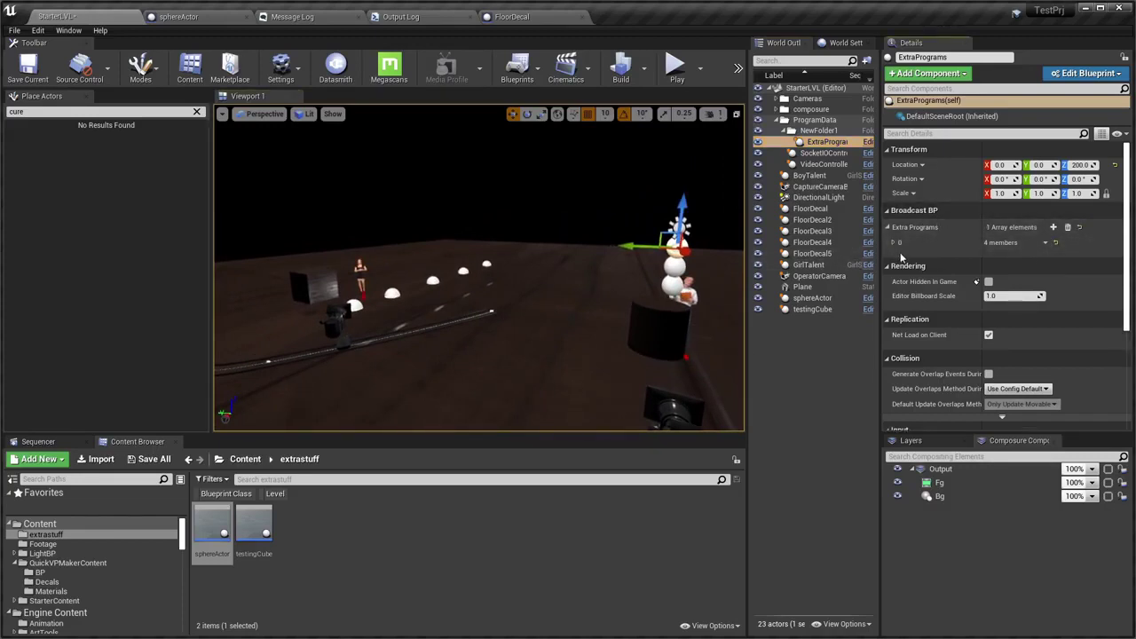
{"action": "left_click", "coordinate": [893, 243]}
{"action": "type", "text": "Trigger Both"}
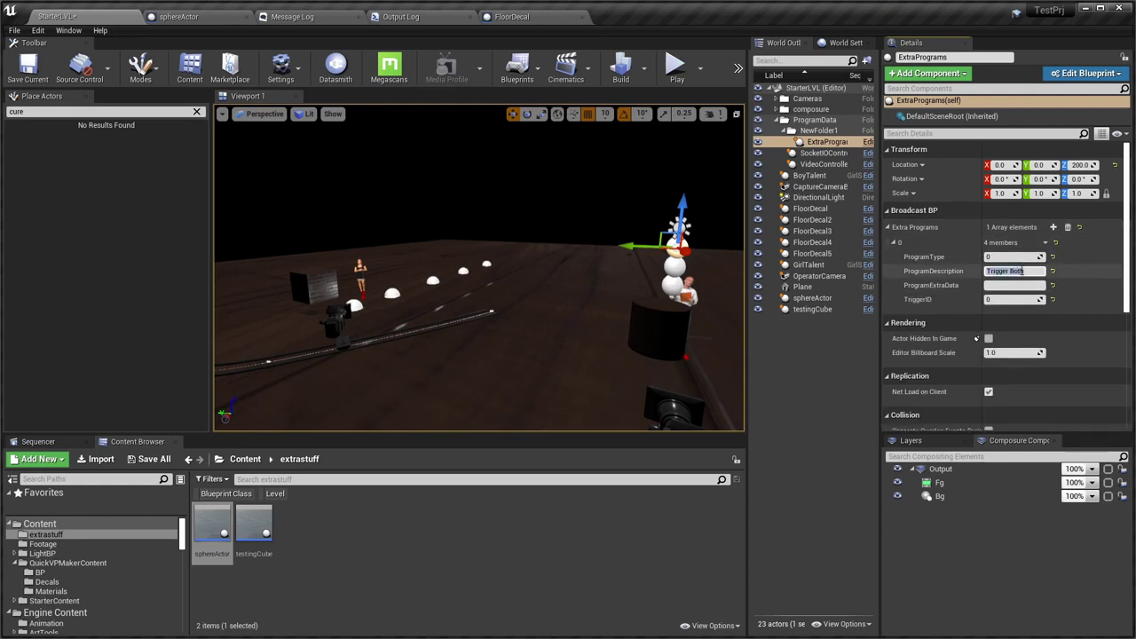
{"action": "left_click", "coordinate": [992, 256]}
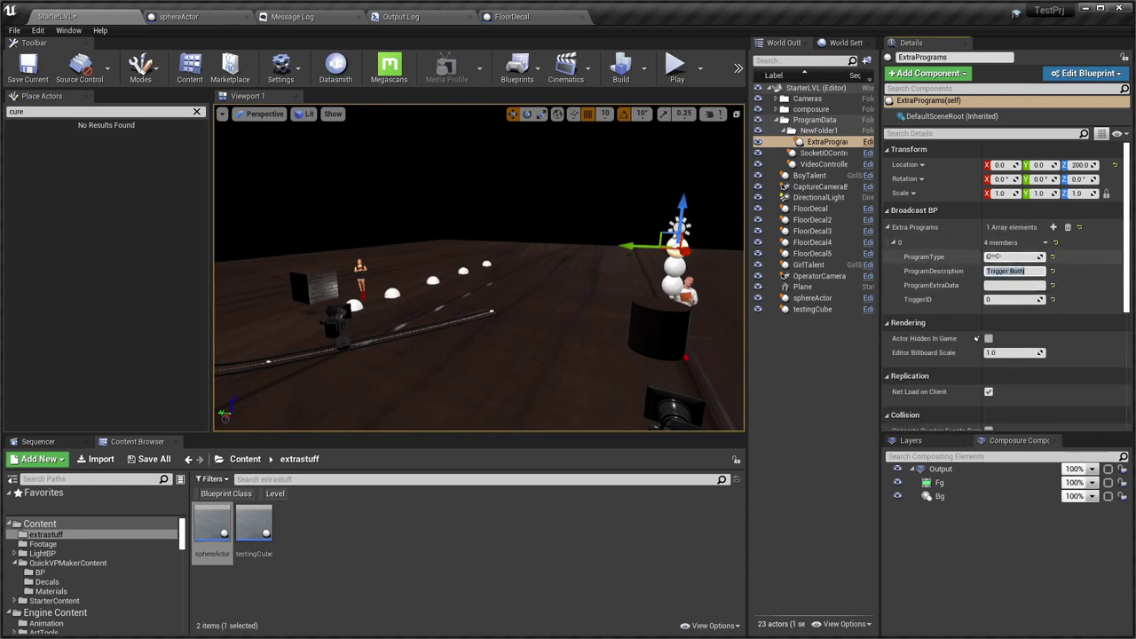
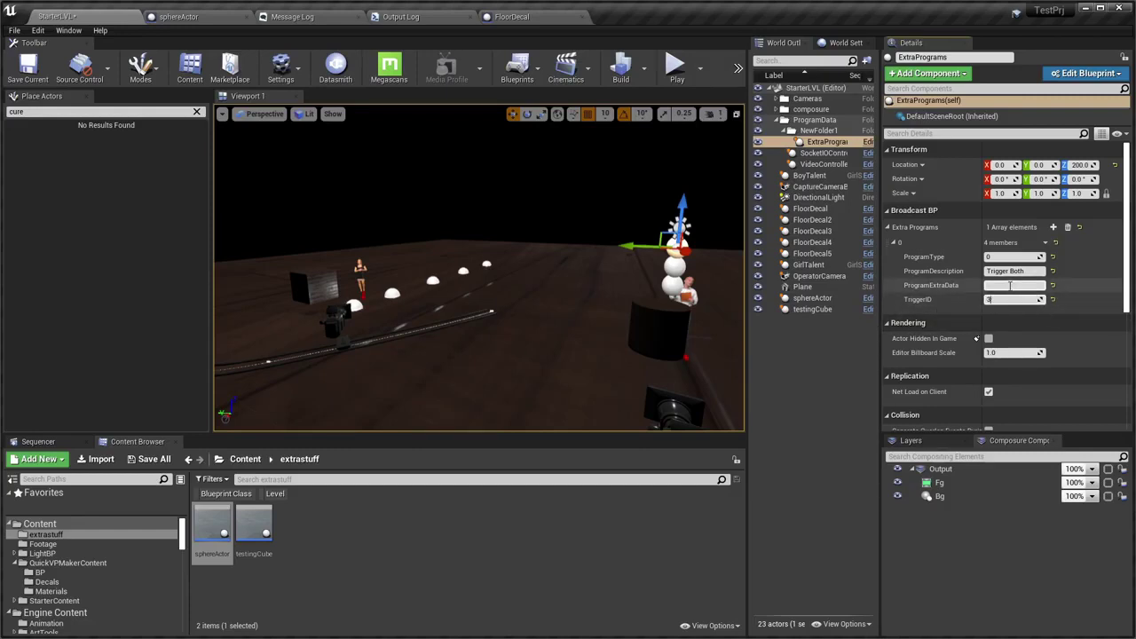
Play the level and fire the Trigger Both program from the QuickVP Controller
{"action": "right_click_drag", "start_coordinate": [546, 287], "coordinate": [577, 293]}
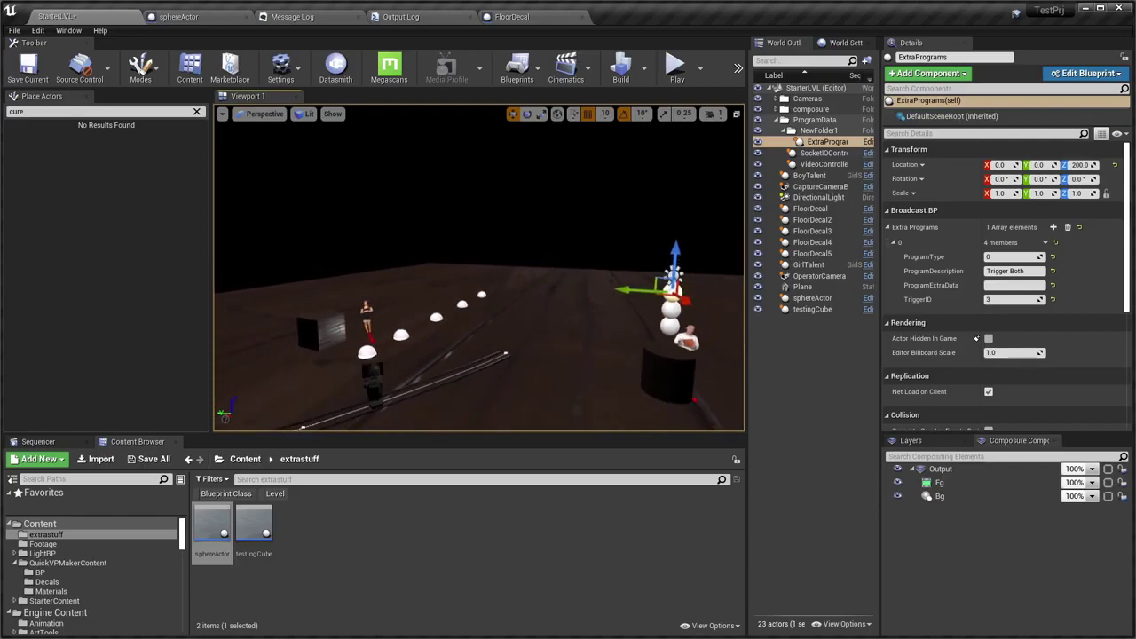
{"action": "right_click_drag", "start_coordinate": [576, 293], "coordinate": [585, 293]}
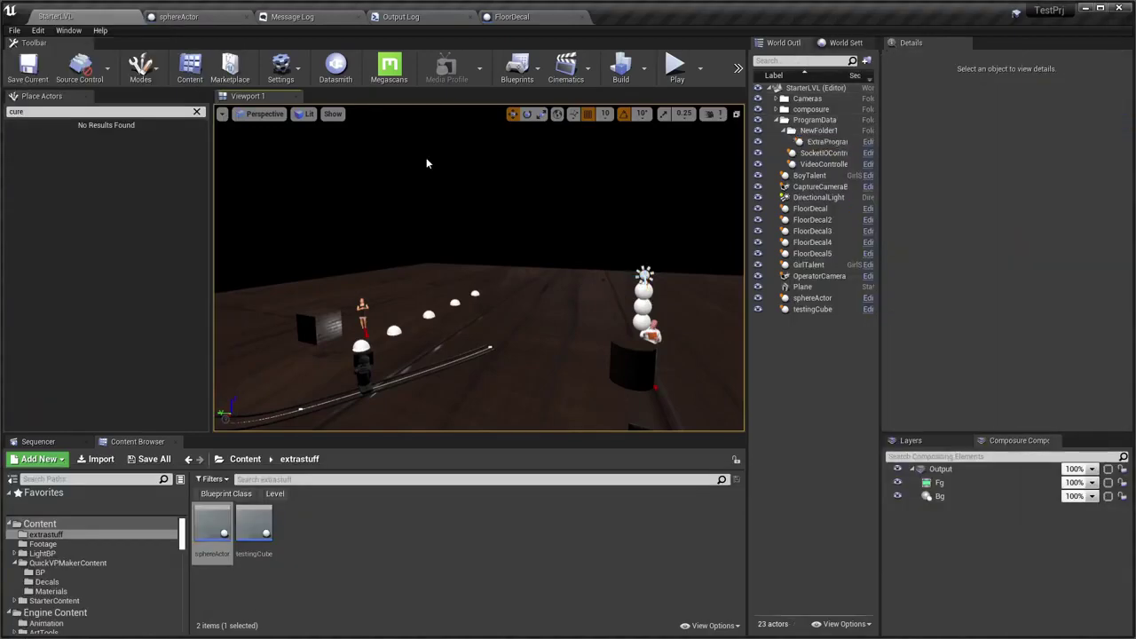
{"action": "key", "text": "alt+p"}
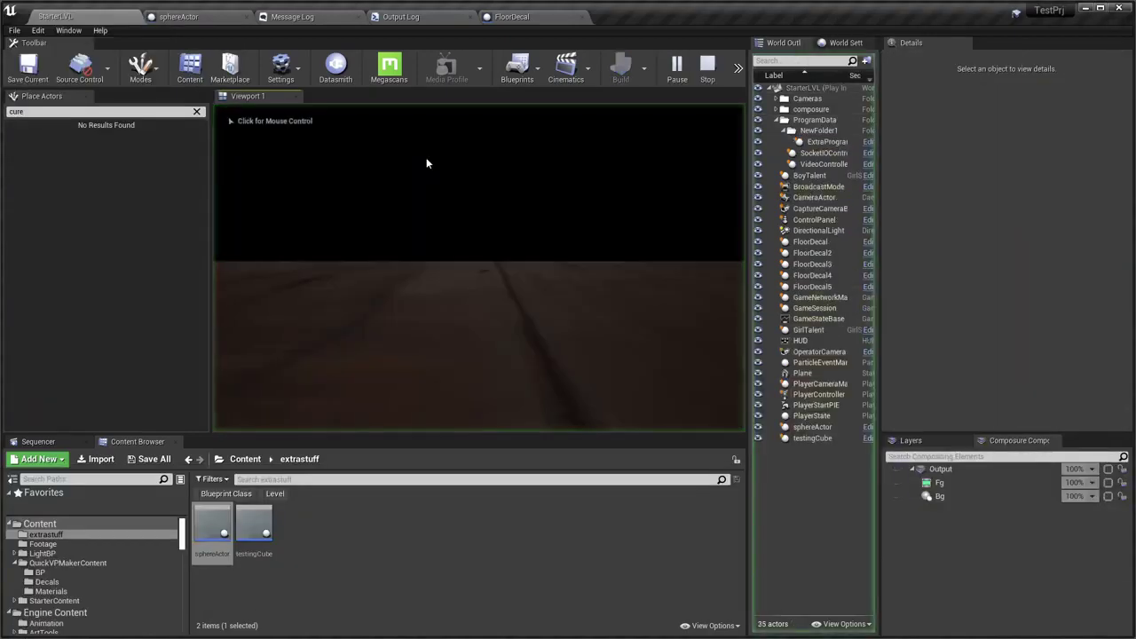
{"action": "key", "text": "alt+Tab"}
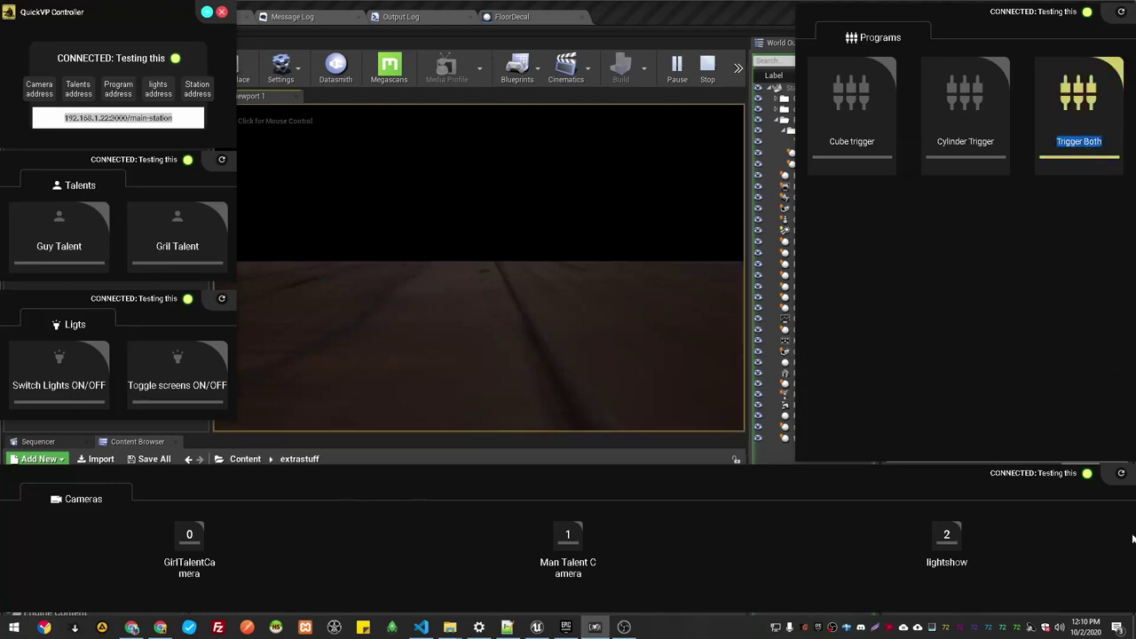
{"action": "left_click", "coordinate": [946, 551]}
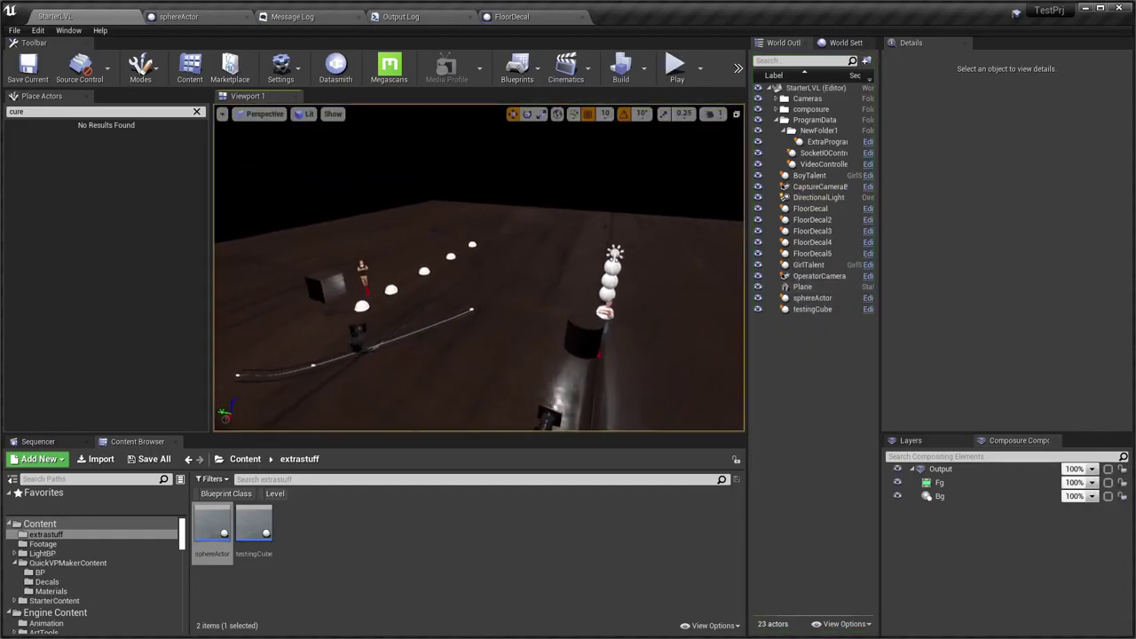
In sphereActor's Event Graph, move Event Play Program, Trigger ID and the == node closer together
{"action": "left_click", "coordinate": [205, 18]}
{"action": "right_click_drag", "start_coordinate": [512, 350], "coordinate": [654, 401]}
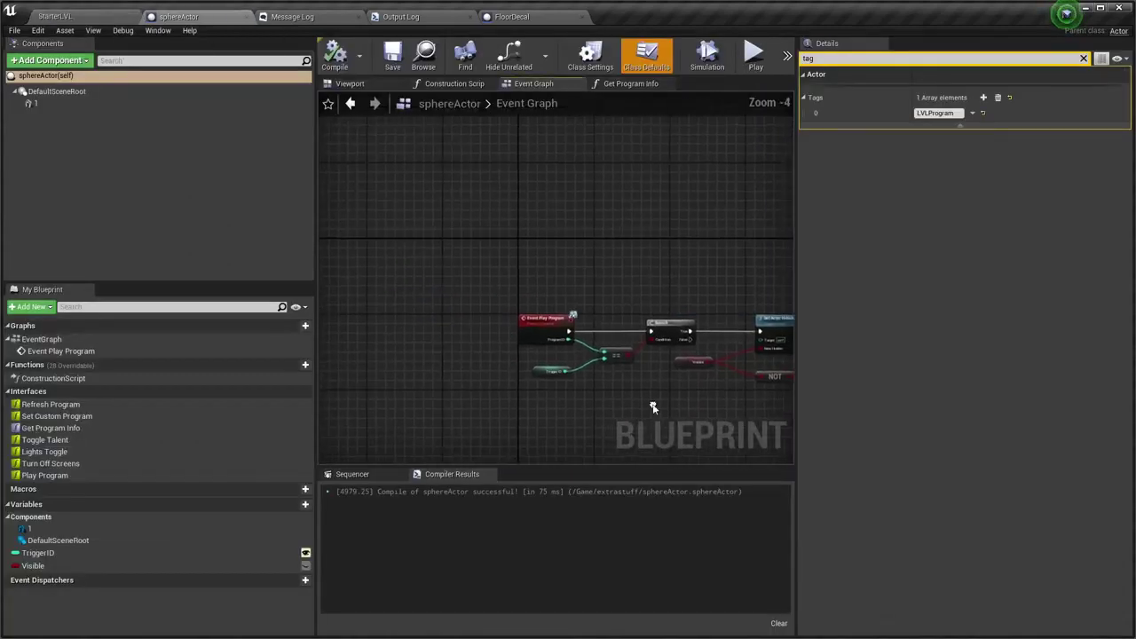
{"action": "scroll", "coordinate": [557, 369], "scroll_direction": "up", "scroll_amount": 2}
{"action": "right_click_drag", "start_coordinate": [557, 369], "coordinate": [601, 379]}
{"action": "right_click_drag", "start_coordinate": [558, 254], "coordinate": [580, 257]}
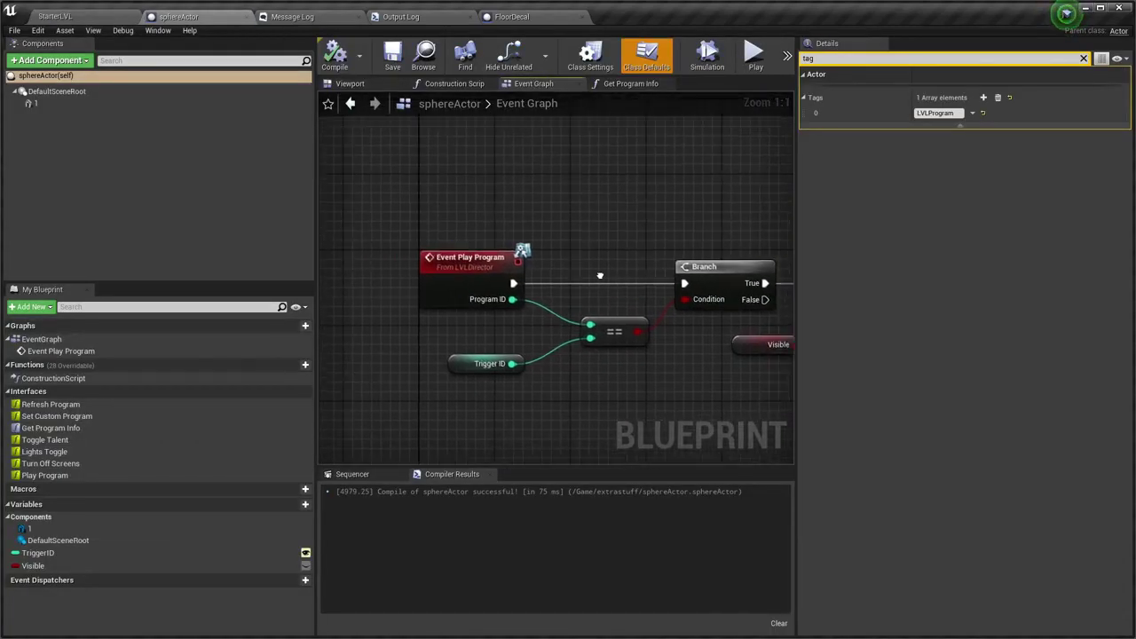
{"action": "left_click_drag", "start_coordinate": [490, 269], "coordinate": [376, 203]}
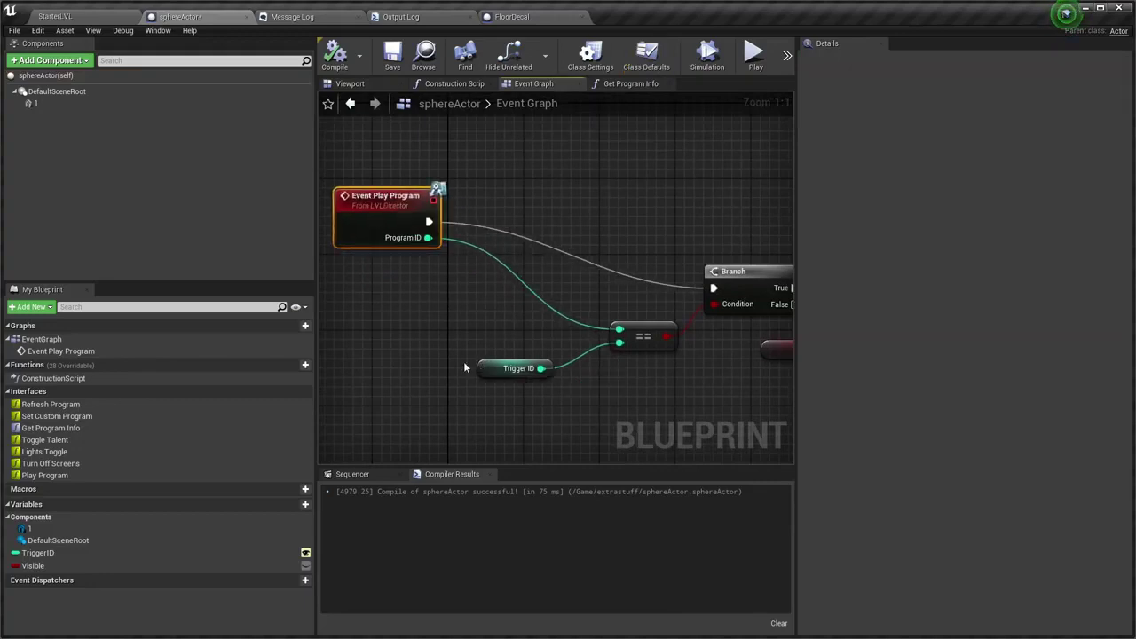
{"action": "left_click_drag", "start_coordinate": [484, 368], "coordinate": [369, 312]}
{"action": "mouse_move", "coordinate": [645, 338]}
{"action": "left_mouse_down"}
{"action": "mouse_move", "coordinate": [531, 262]}
{"action": "mouse_move", "coordinate": [490, 310]}
{"action": "left_mouse_up"}
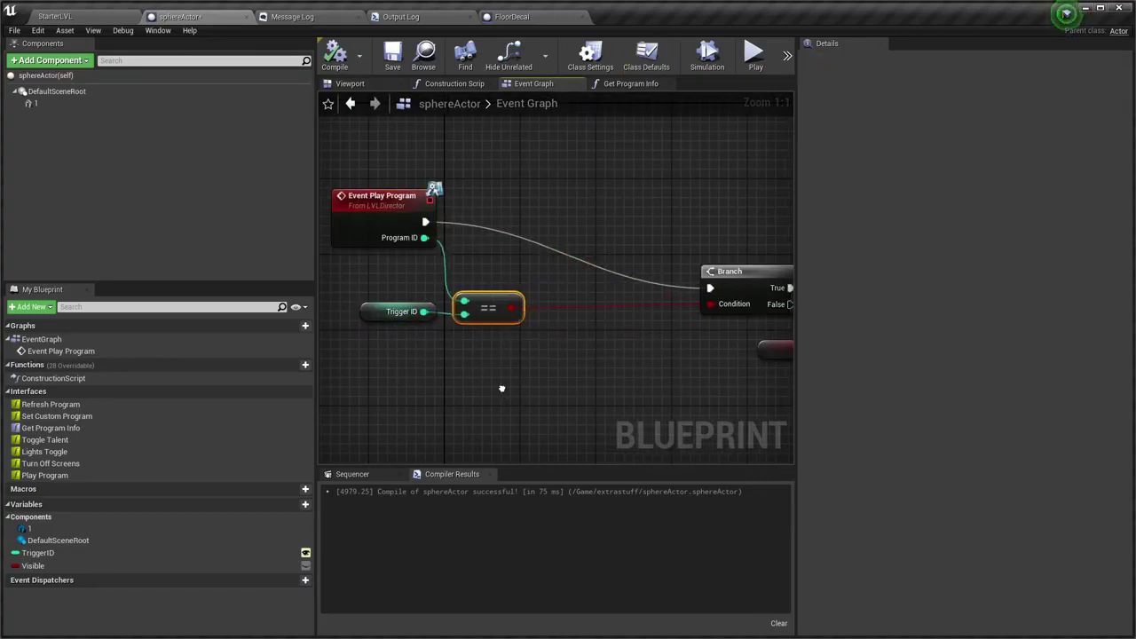
{"action": "right_click_drag", "start_coordinate": [502, 388], "coordinate": [496, 332]}
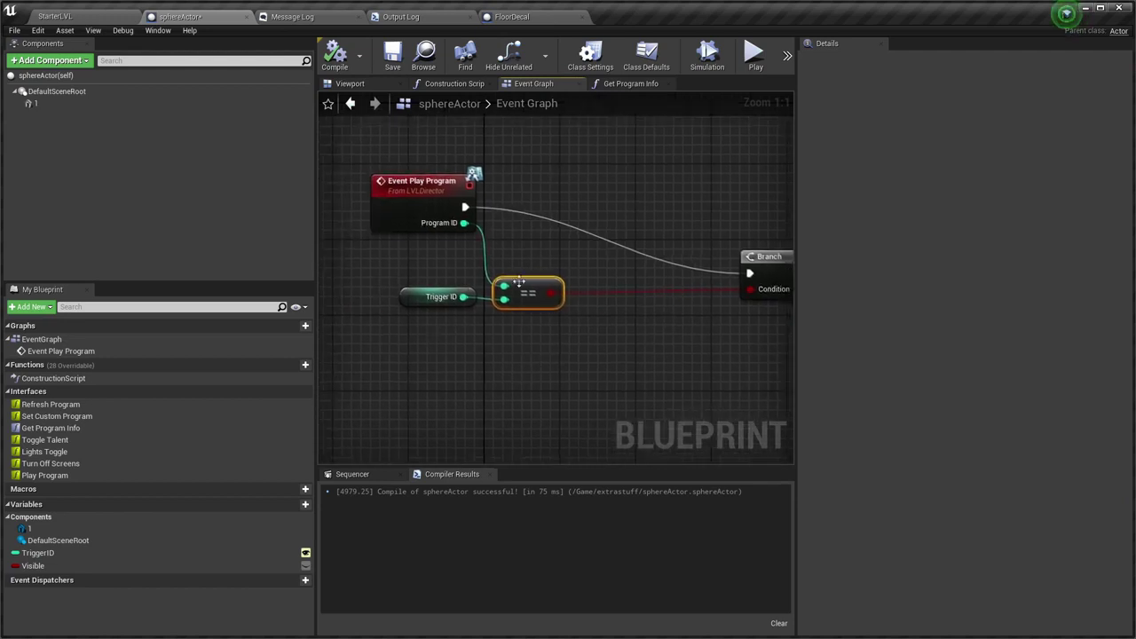
Add a second == node off Trigger ID checking against 3, followed by an OR Boolean node
{"action": "mouse_move", "coordinate": [462, 297]}
{"action": "left_mouse_down"}
{"action": "mouse_move", "coordinate": [525, 375]}
{"action": "mouse_move", "coordinate": [522, 361]}
{"action": "left_mouse_up"}
{"action": "type", "text": "=="}
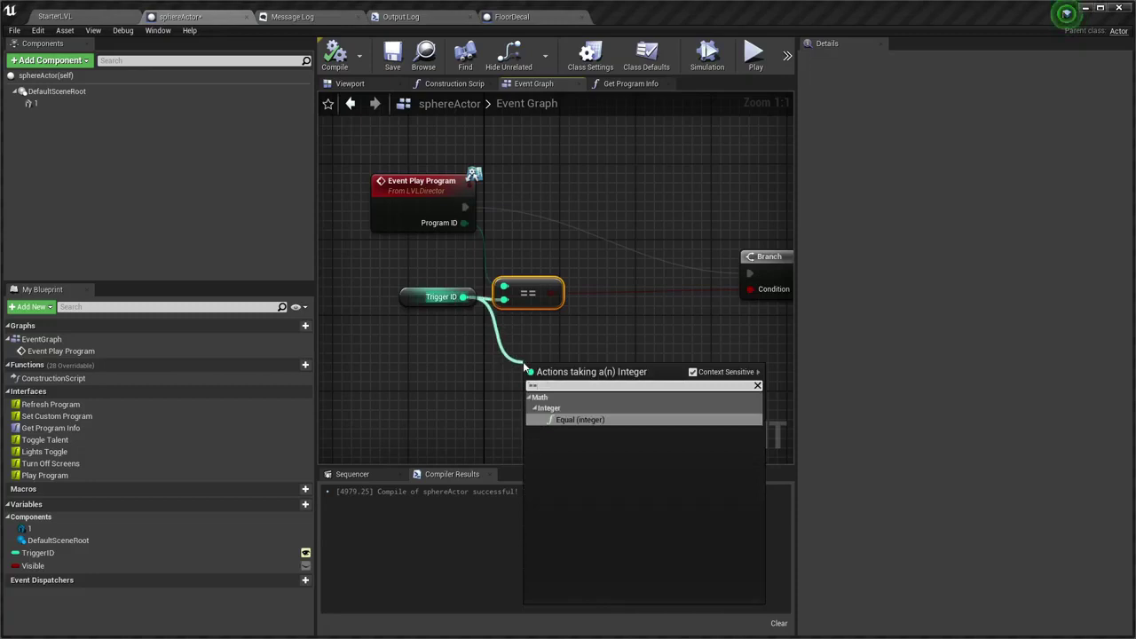
{"action": "key", "text": "Return"}
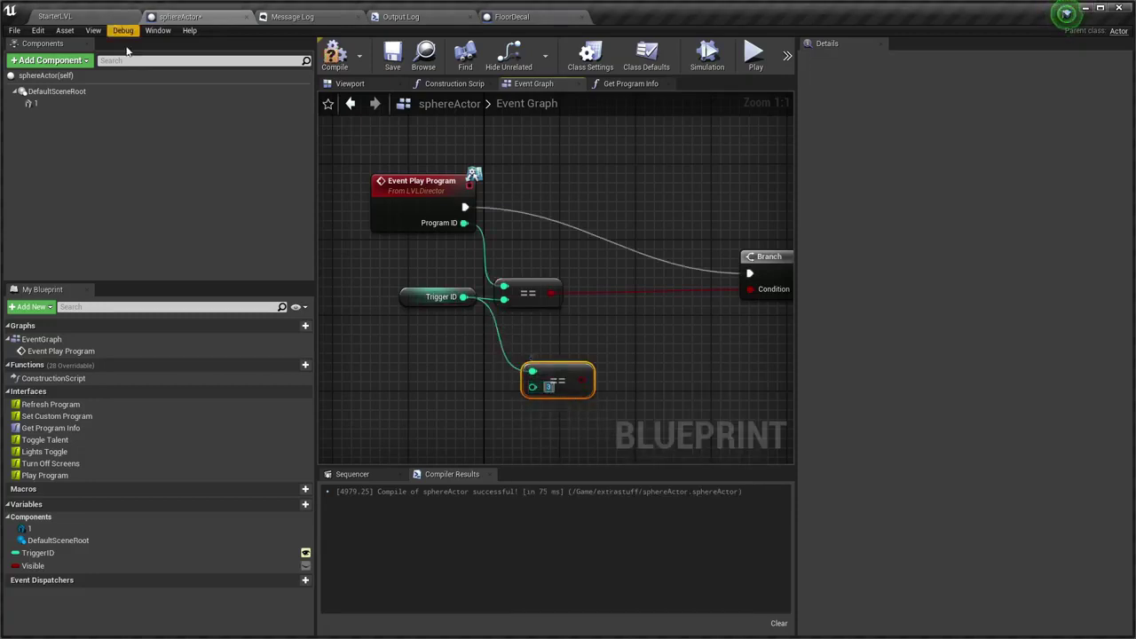
{"action": "left_click", "coordinate": [54, 16]}
{"action": "left_click", "coordinate": [178, 16]}
{"action": "right_click_drag", "start_coordinate": [572, 353], "coordinate": [507, 367]}
{"action": "left_click_drag", "start_coordinate": [515, 394], "coordinate": [557, 359]}
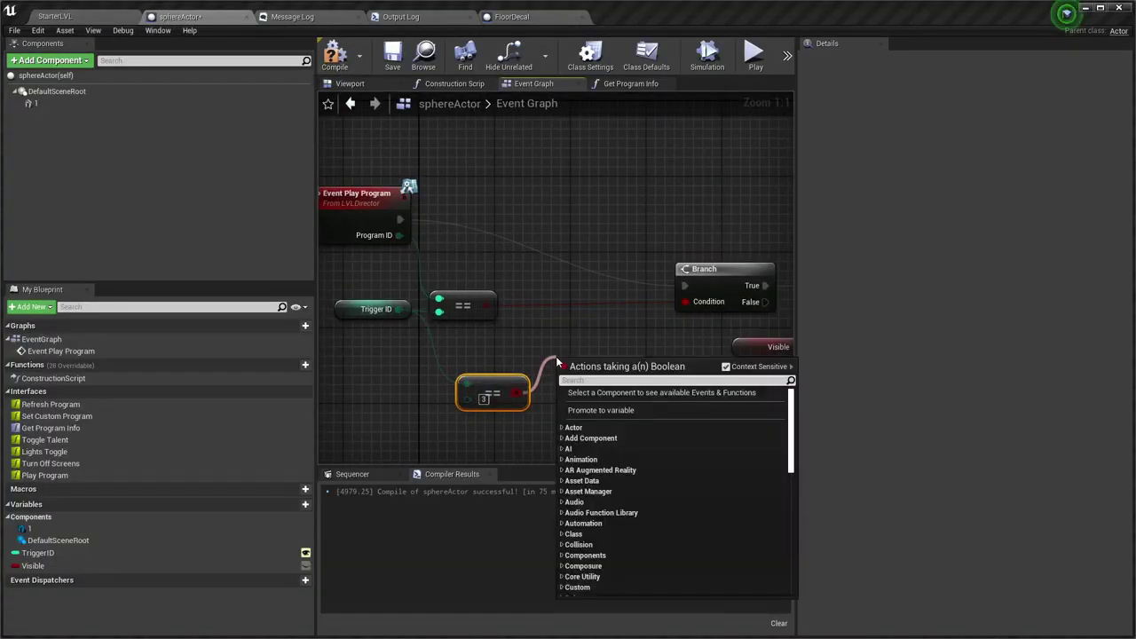
{"action": "type", "text": "or"}
{"action": "key", "text": "Return"}
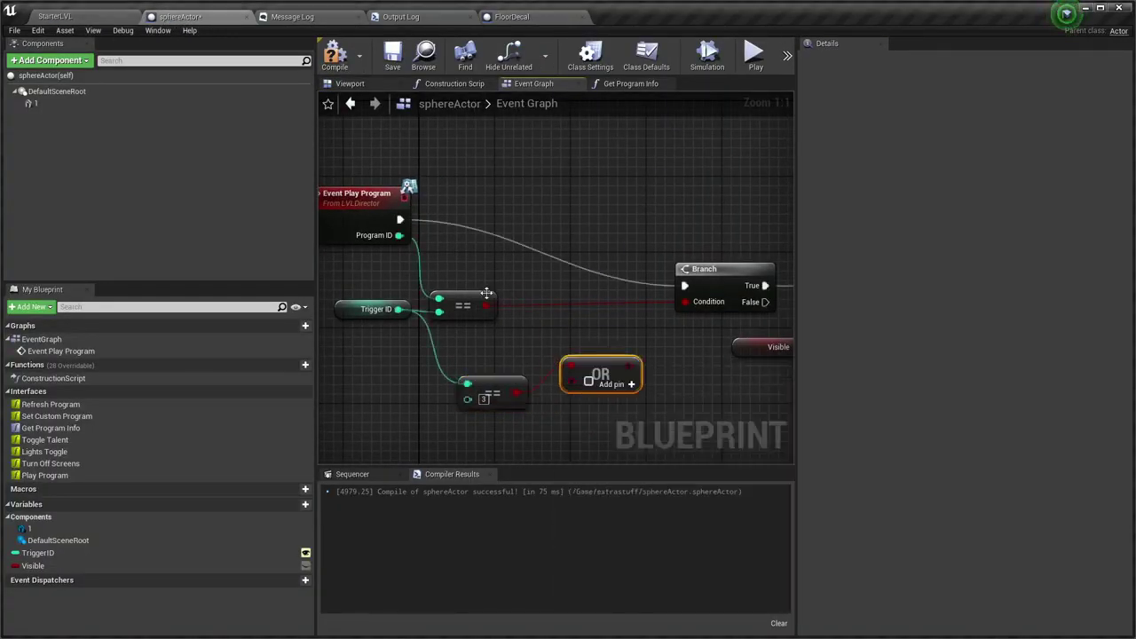
Wire both comparisons into the OR's A and B inputs and the OR into the Branch Condition
{"action": "left_click_drag", "start_coordinate": [491, 379], "coordinate": [470, 360]}
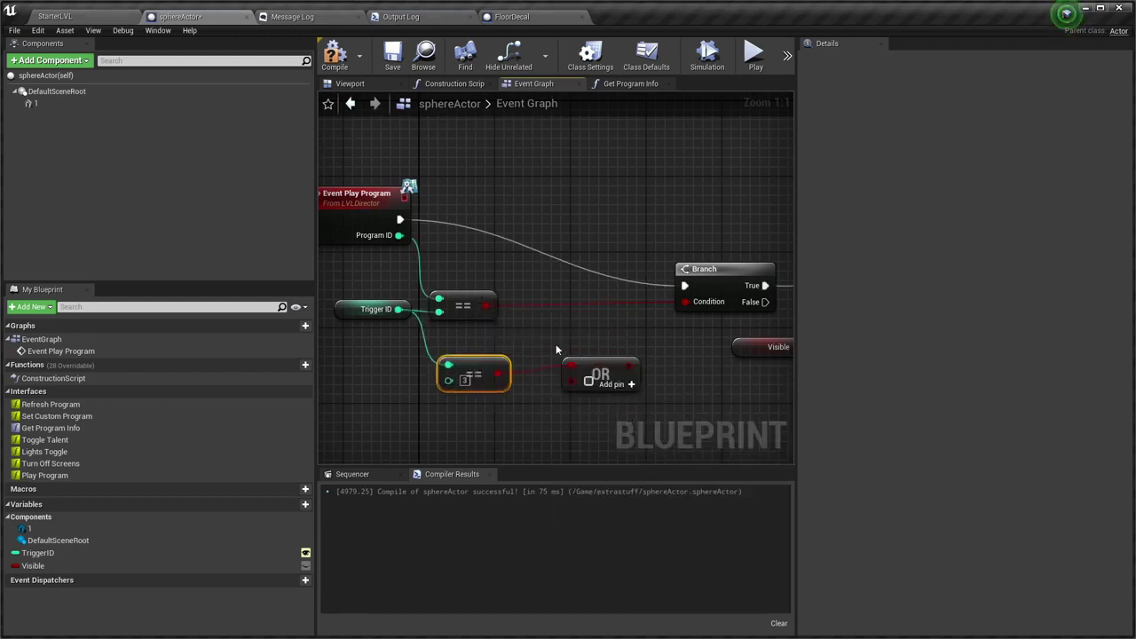
{"action": "left_click_drag", "start_coordinate": [486, 305], "coordinate": [571, 367]}
{"action": "left_click_drag", "start_coordinate": [497, 376], "coordinate": [569, 382]}
{"action": "left_click_drag", "start_coordinate": [636, 365], "coordinate": [685, 301]}
{"action": "left_click_drag", "start_coordinate": [610, 363], "coordinate": [601, 326]}
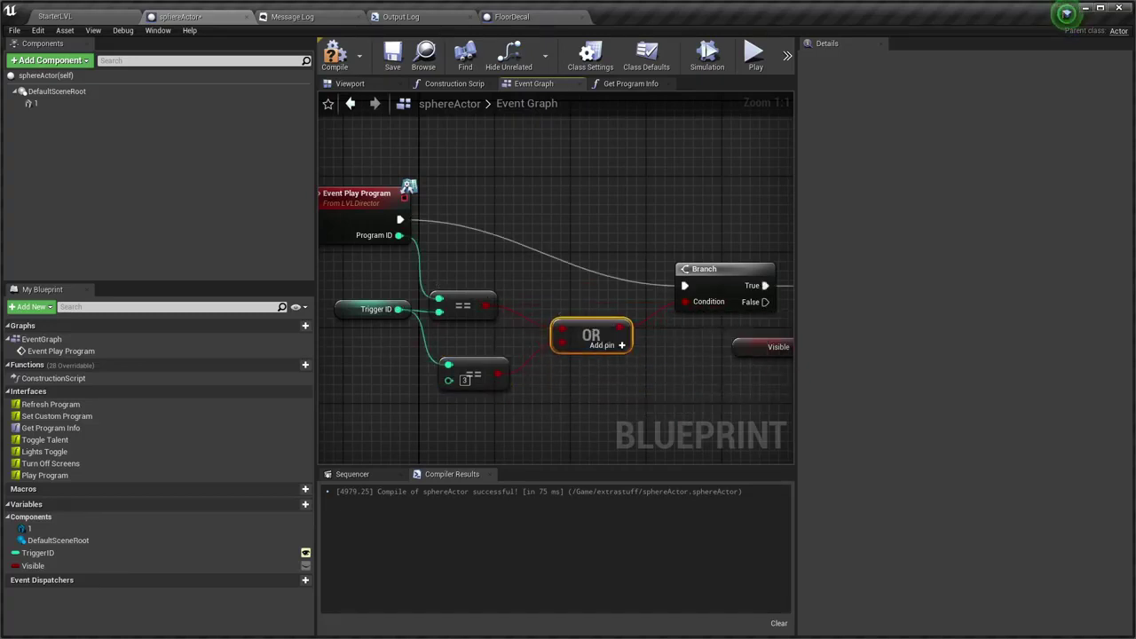
{"action": "right_click_drag", "start_coordinate": [458, 344], "coordinate": [528, 363]}
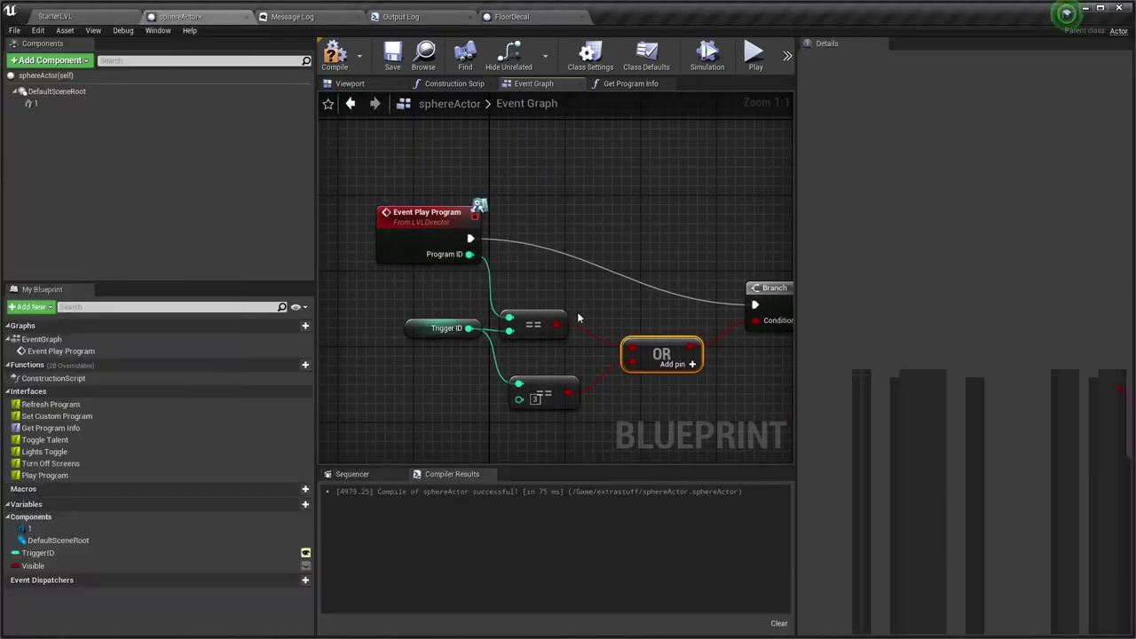
Save the updated sphereActor Blueprint
{"action": "left_click", "coordinate": [439, 328]}
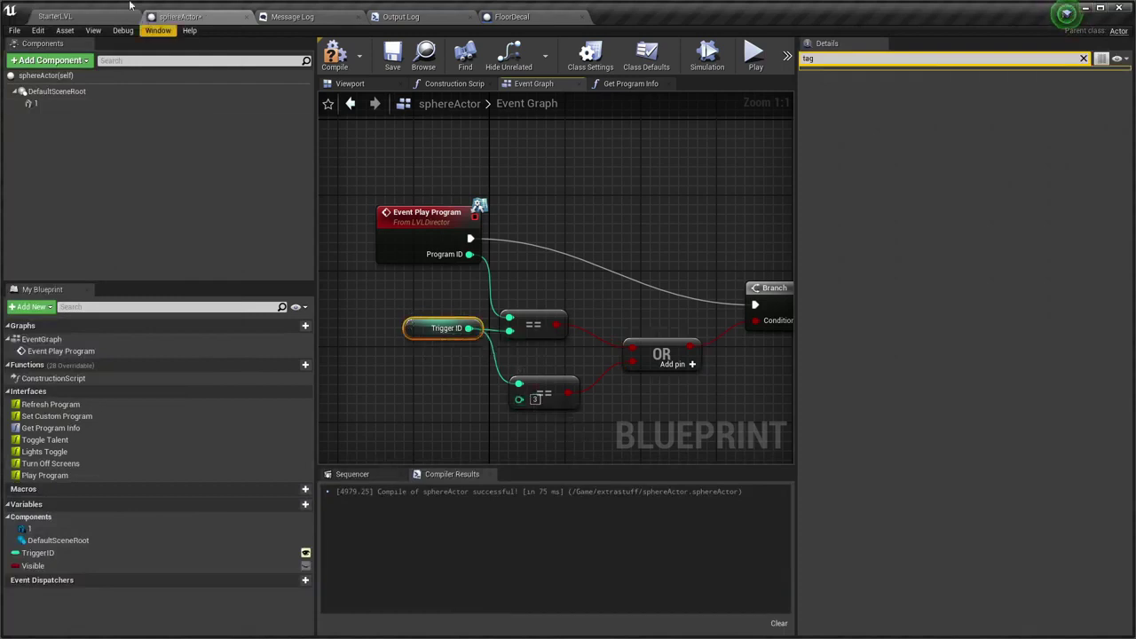
{"action": "left_click", "coordinate": [87, 16]}
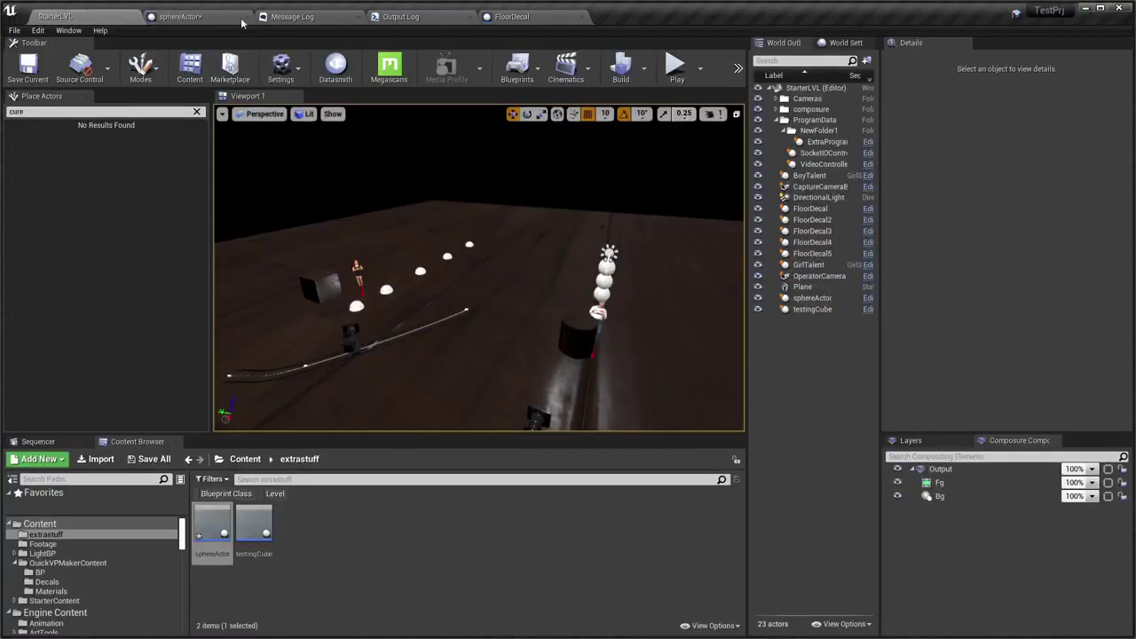
{"action": "left_click", "coordinate": [182, 16]}
{"action": "mouse_move", "coordinate": [384, 157]}
{"action": "right_mouse_down"}
{"action": "mouse_move", "coordinate": [720, 374]}
{"action": "mouse_move", "coordinate": [787, 403]}
{"action": "right_mouse_up"}
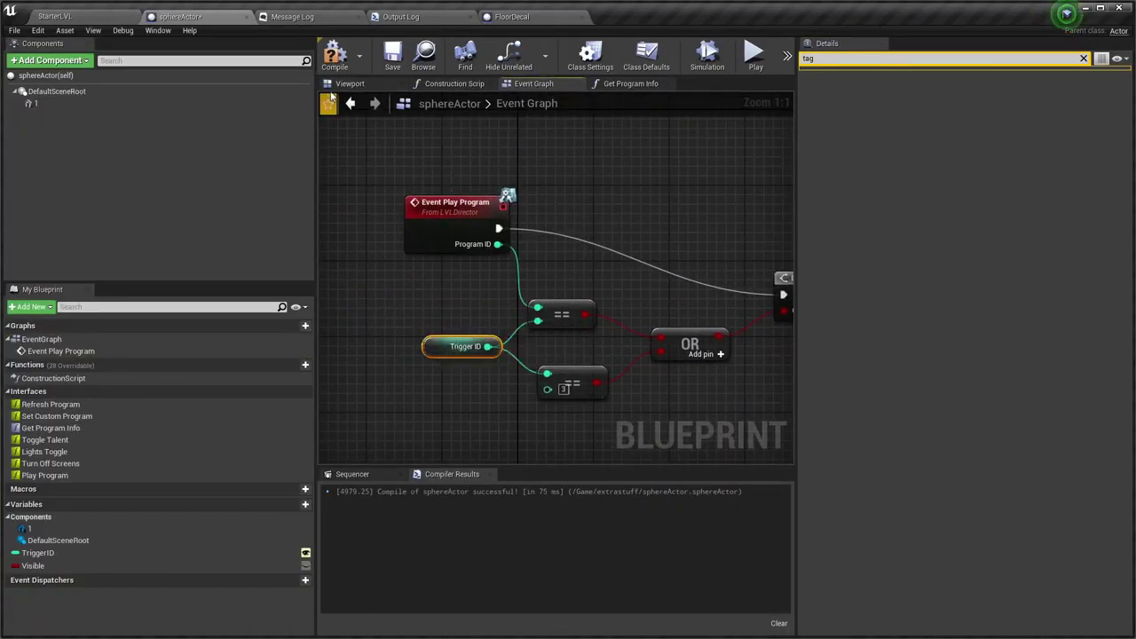
{"action": "key", "text": "ctrl+s"}
{"action": "left_click", "coordinate": [71, 18]}
Open the testingCube Blueprint, dock its tab second among the editors, and frame its graph
{"action": "double_click", "coordinate": [257, 522]}
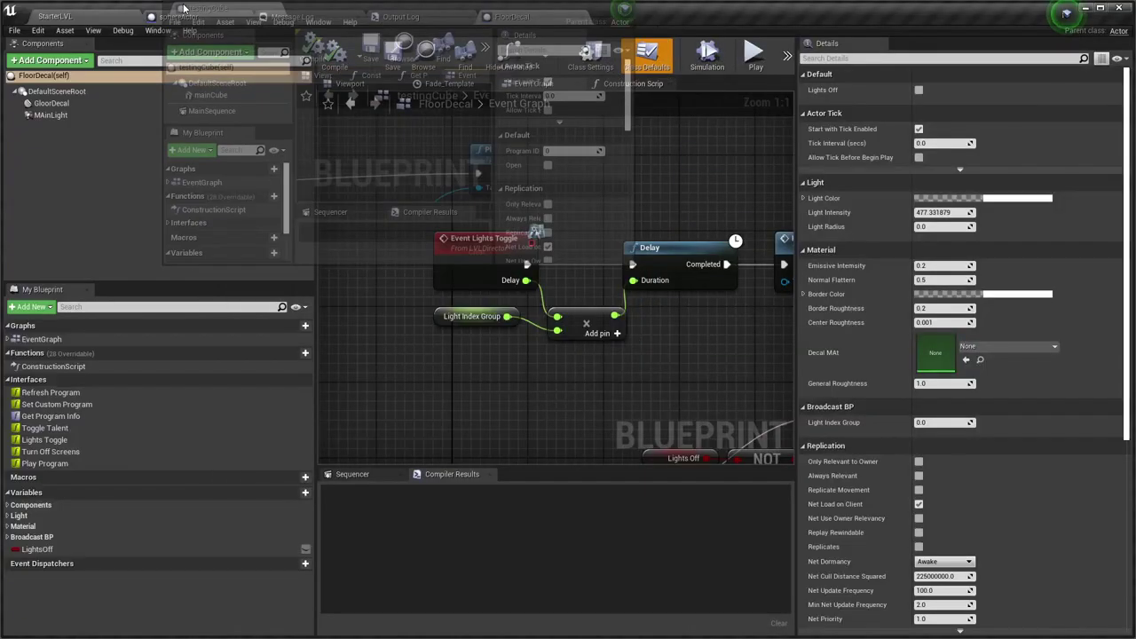
{"action": "left_click_drag", "start_coordinate": [597, 18], "coordinate": [177, 18]}
{"action": "scroll", "coordinate": [521, 309], "scroll_direction": "down", "scroll_amount": 4}
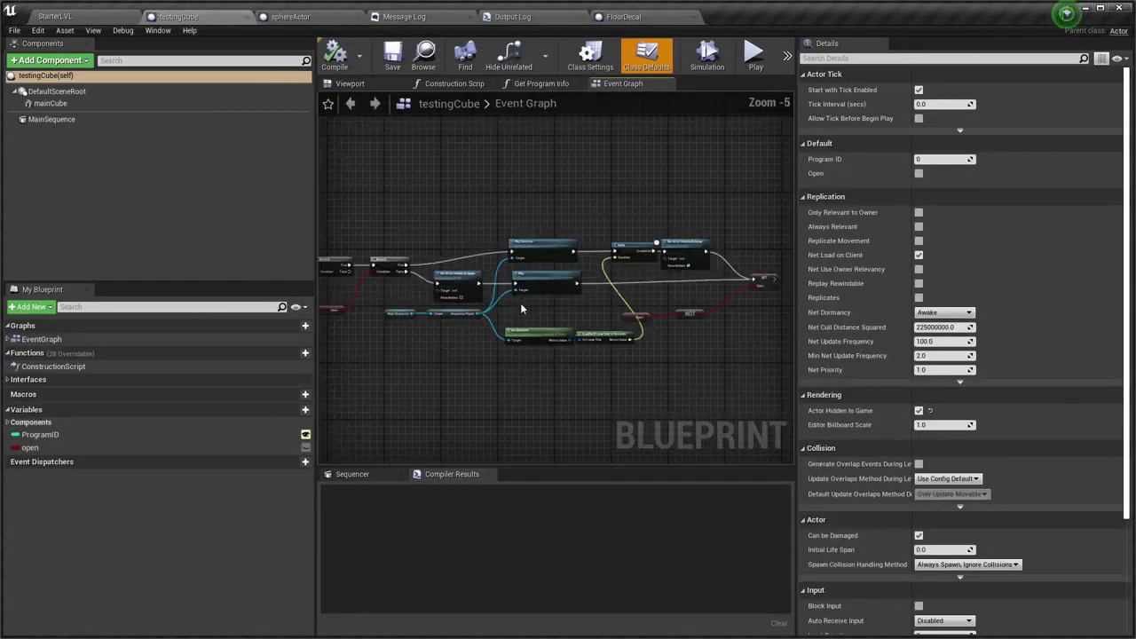
{"action": "scroll", "coordinate": [521, 309], "scroll_direction": "up", "scroll_amount": 1}
{"action": "scroll", "coordinate": [577, 319], "scroll_direction": "up", "scroll_amount": 2}
{"action": "scroll", "coordinate": [677, 329], "scroll_direction": "up", "scroll_amount": 1}
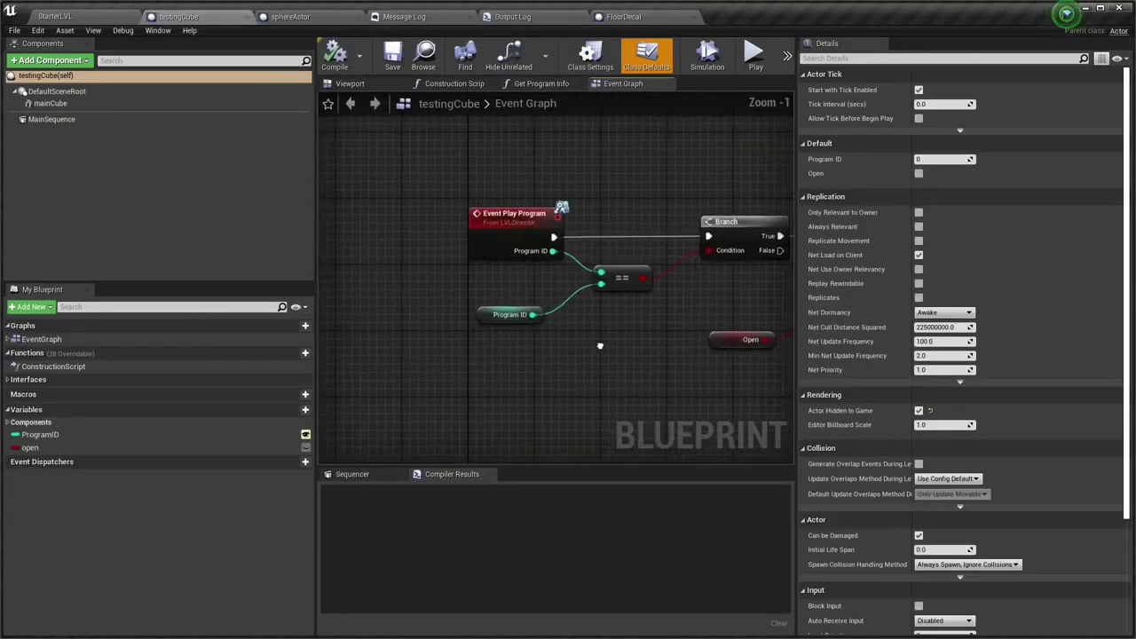
{"action": "right_click_drag", "start_coordinate": [599, 345], "coordinate": [502, 342]}
Add an integer == node fed by the Program ID variable
{"action": "left_click_drag", "start_coordinate": [434, 311], "coordinate": [477, 364]}
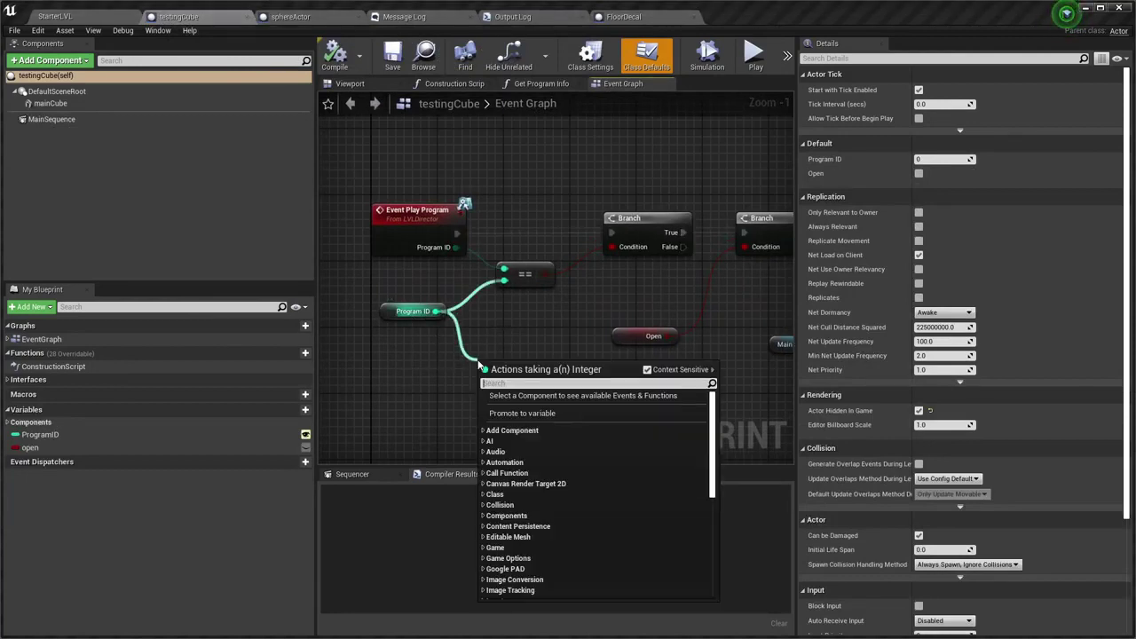
{"action": "type", "text": "=="}
{"action": "key", "text": "Return"}
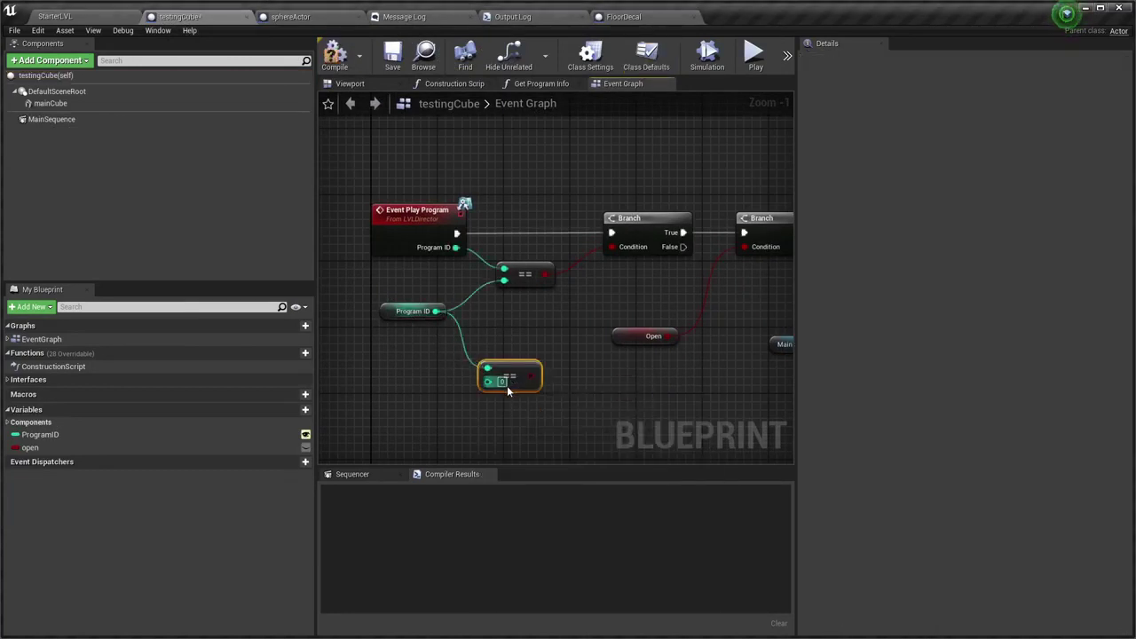
{"action": "right_click", "coordinate": [546, 326]}
{"action": "key", "text": "Escape"}
Add an OR node from the new comparison into the first Branch's Condition, then compile and save testingCube
{"action": "left_click_drag", "start_coordinate": [532, 377], "coordinate": [547, 320]}
{"action": "type", "text": "o"}
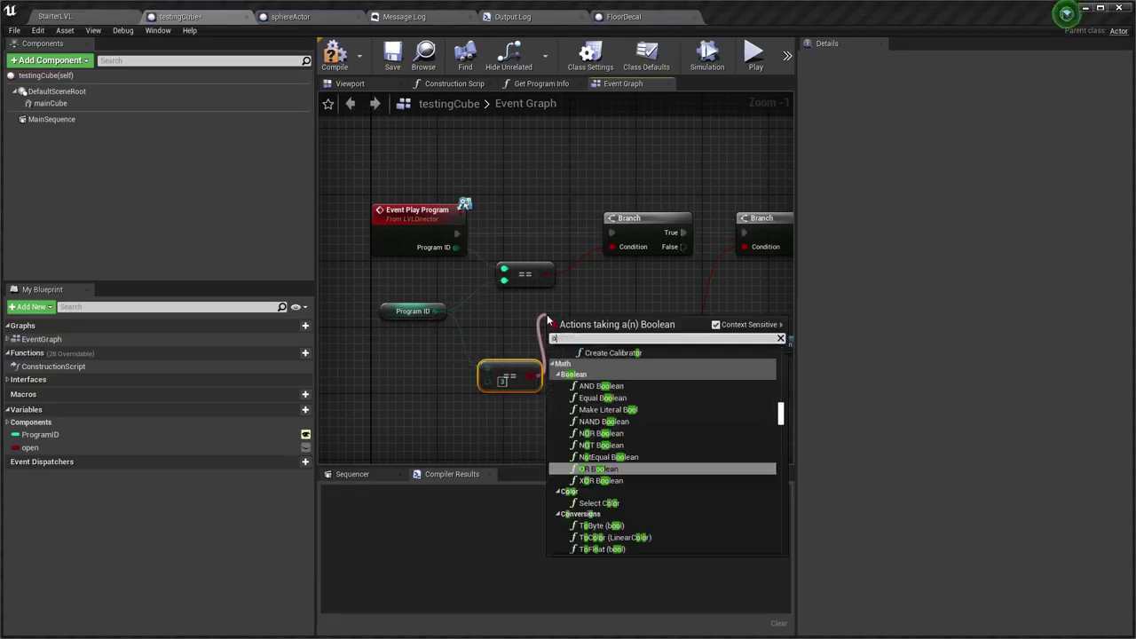
{"action": "key", "text": "Return"}
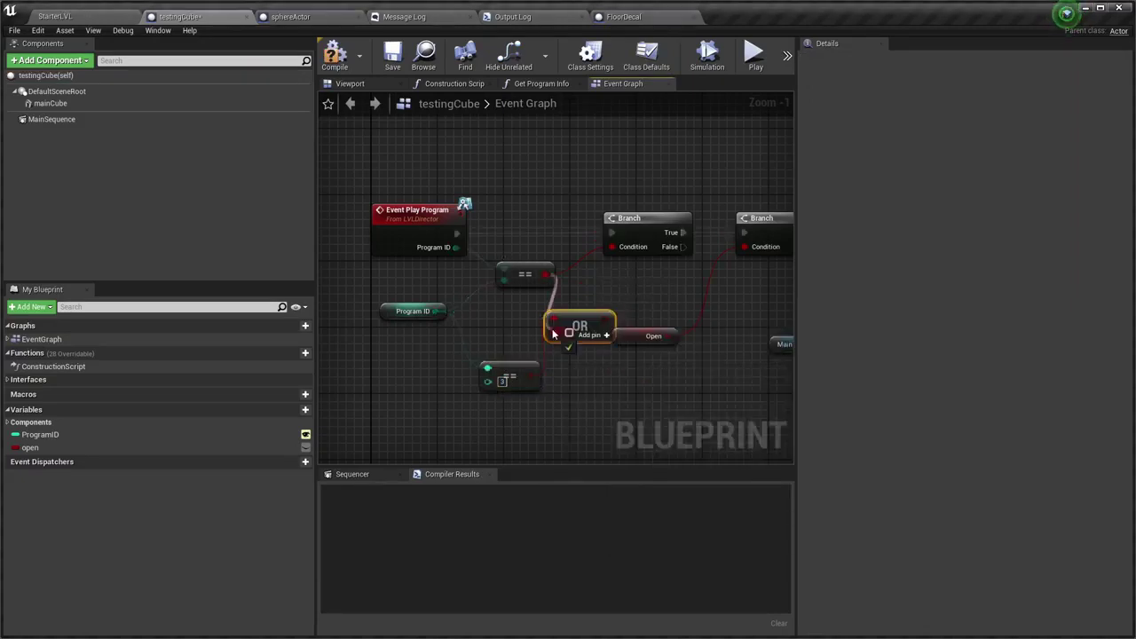
{"action": "left_click_drag", "start_coordinate": [604, 324], "coordinate": [612, 249]}
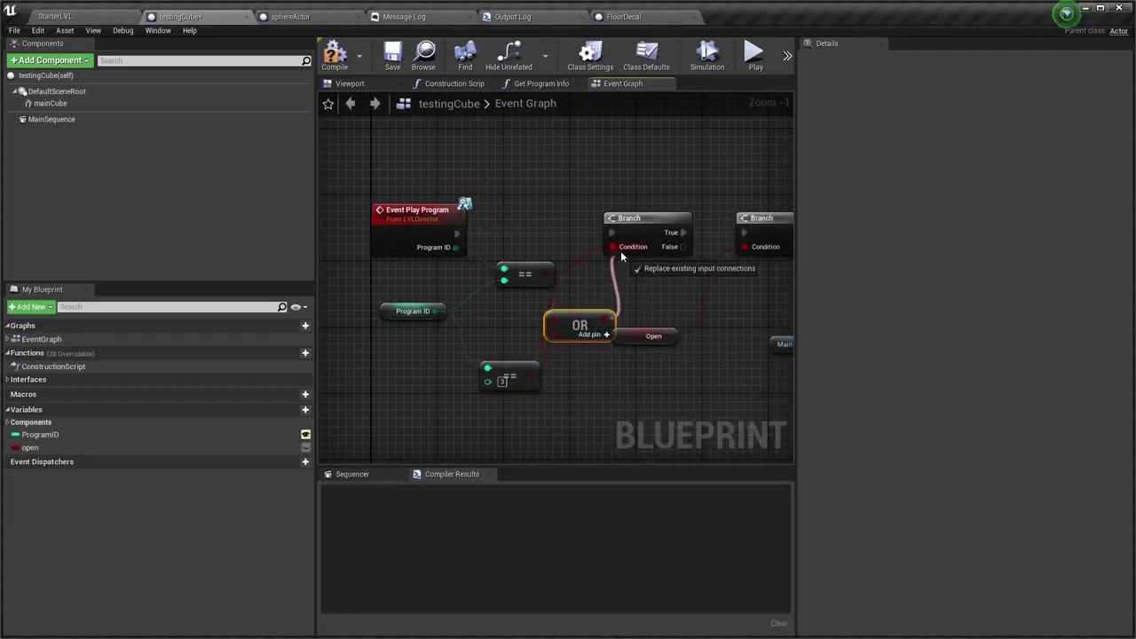
{"action": "left_click_drag", "start_coordinate": [640, 340], "coordinate": [673, 339]}
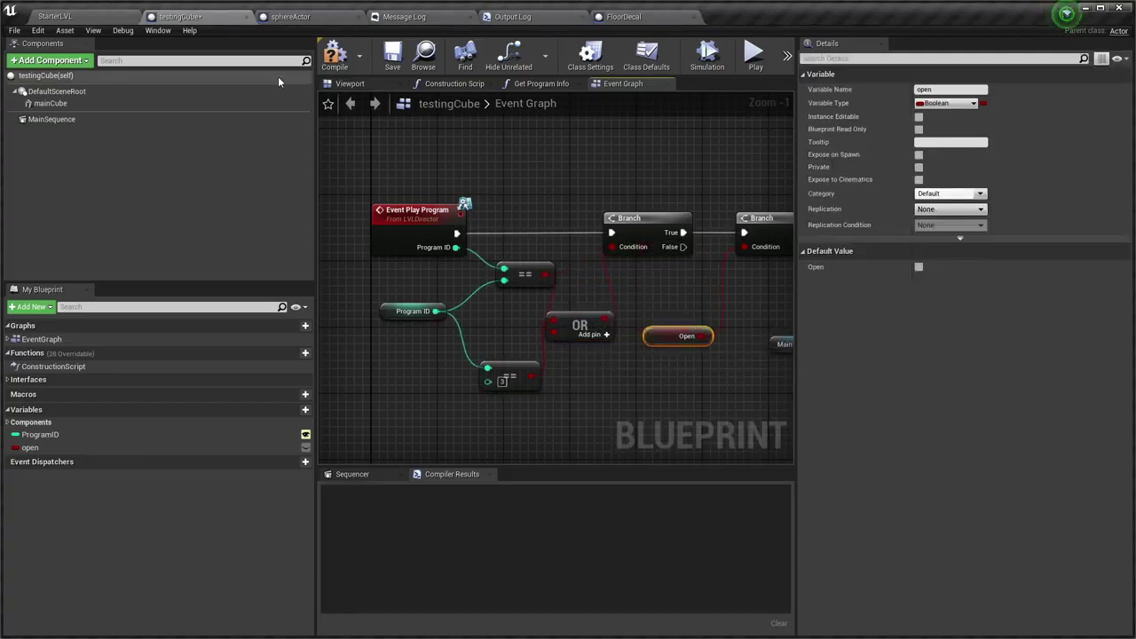
{"action": "left_click", "coordinate": [334, 55]}
{"action": "key", "text": "ctrl+s"}
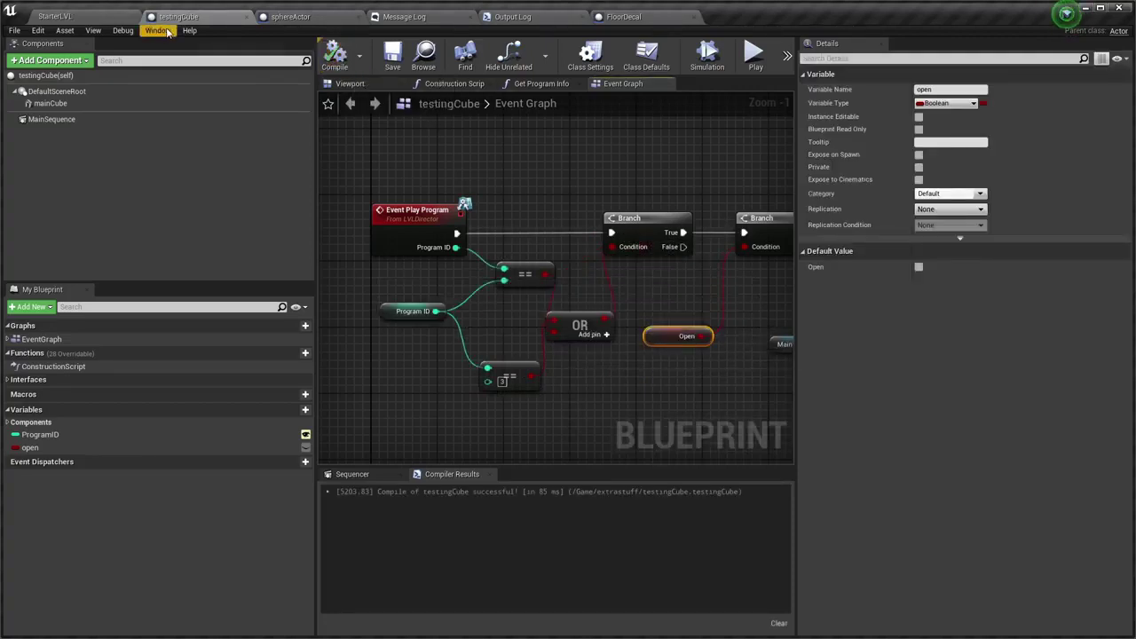
Play the StarterLVL level briefly and stop the session
{"action": "left_click", "coordinate": [89, 17]}
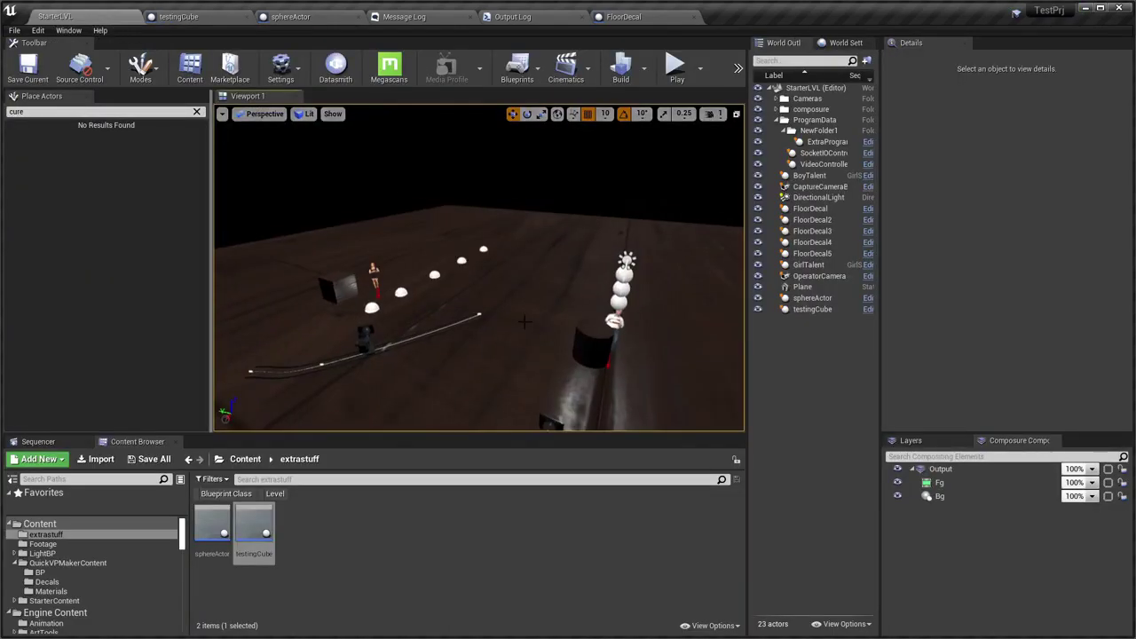
{"action": "left_click", "coordinate": [676, 71]}
{"action": "key", "text": "alt+Tab"}
{"action": "key", "text": "Escape"}
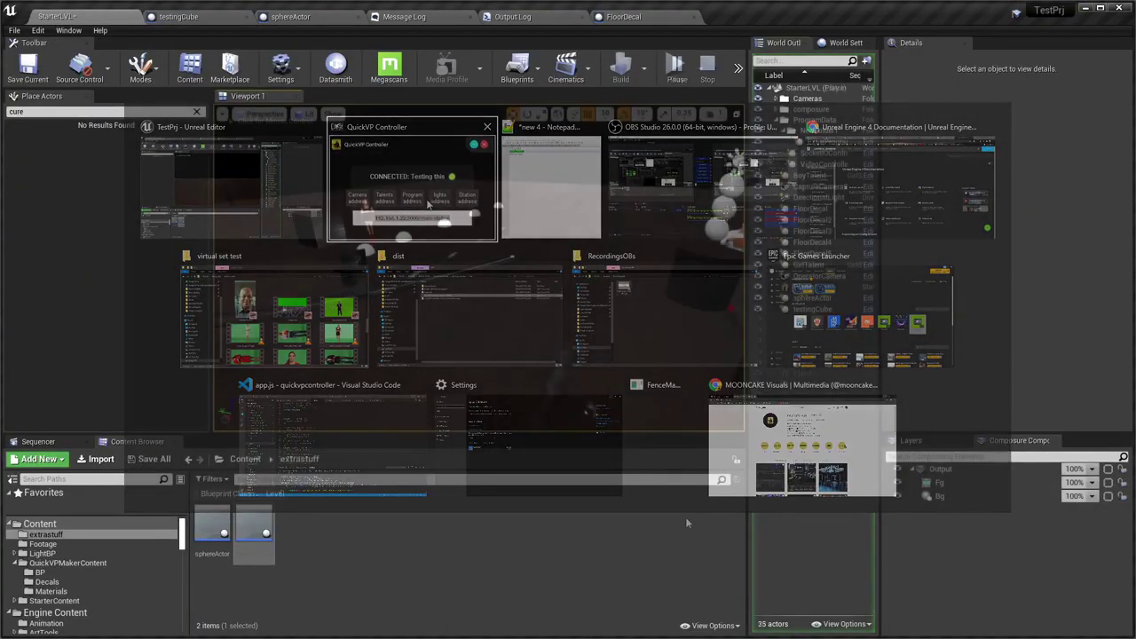
{"action": "key", "text": "Escape"}
In testingCube, replace the getter's link into the lower == with Event Play Program's Program ID
{"action": "left_click", "coordinate": [202, 18]}
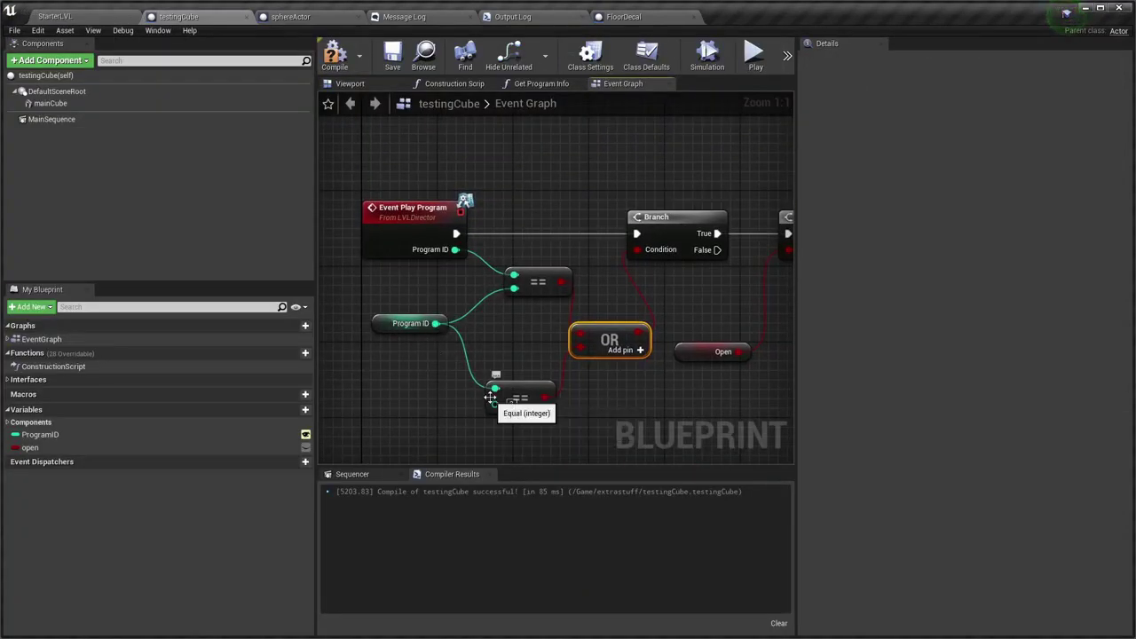
{"action": "left_click", "coordinate": [495, 389], "text": "alt"}
{"action": "left_click_drag", "start_coordinate": [454, 250], "coordinate": [496, 390]}
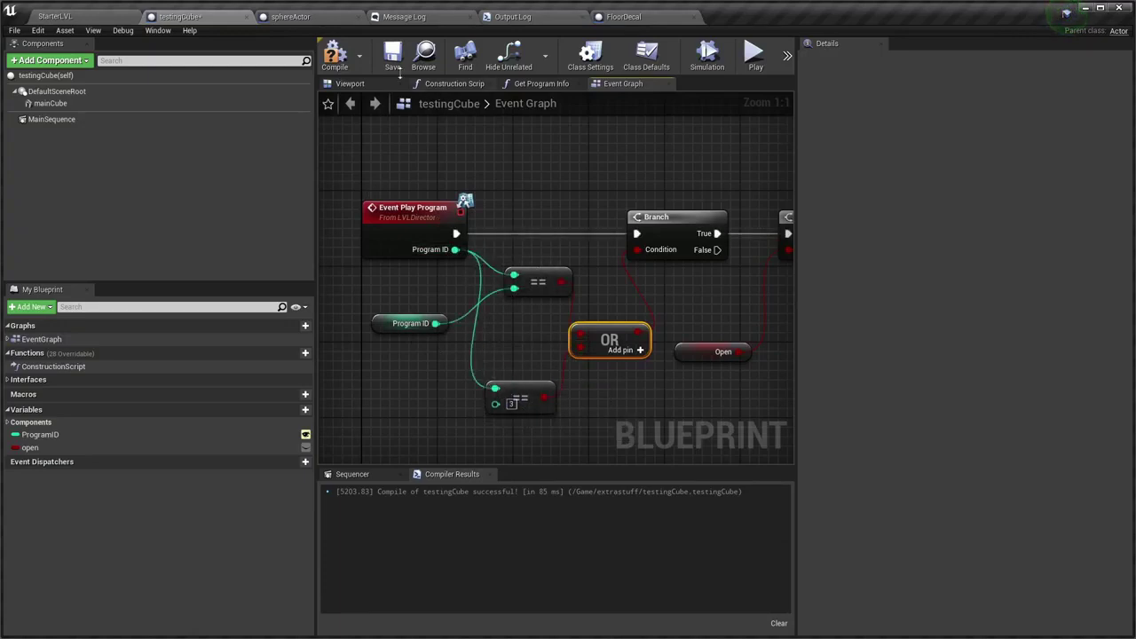
{"action": "left_click", "coordinate": [290, 17]}
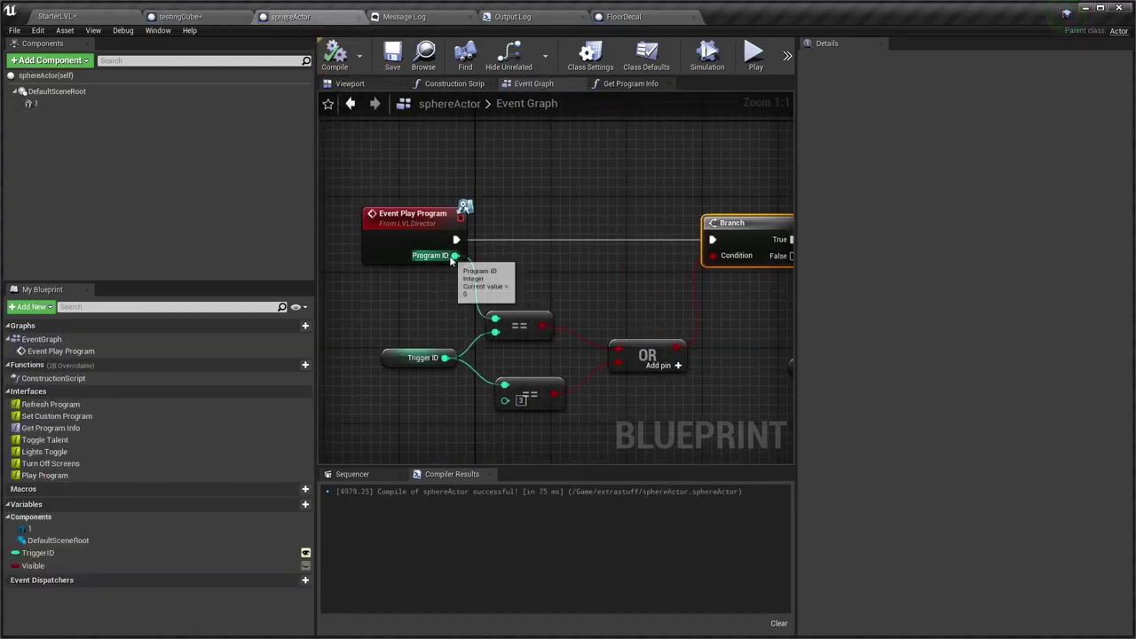
Wire the event's Program ID into sphereActor's lower == node and compile
{"action": "left_click_drag", "start_coordinate": [453, 256], "coordinate": [504, 385]}
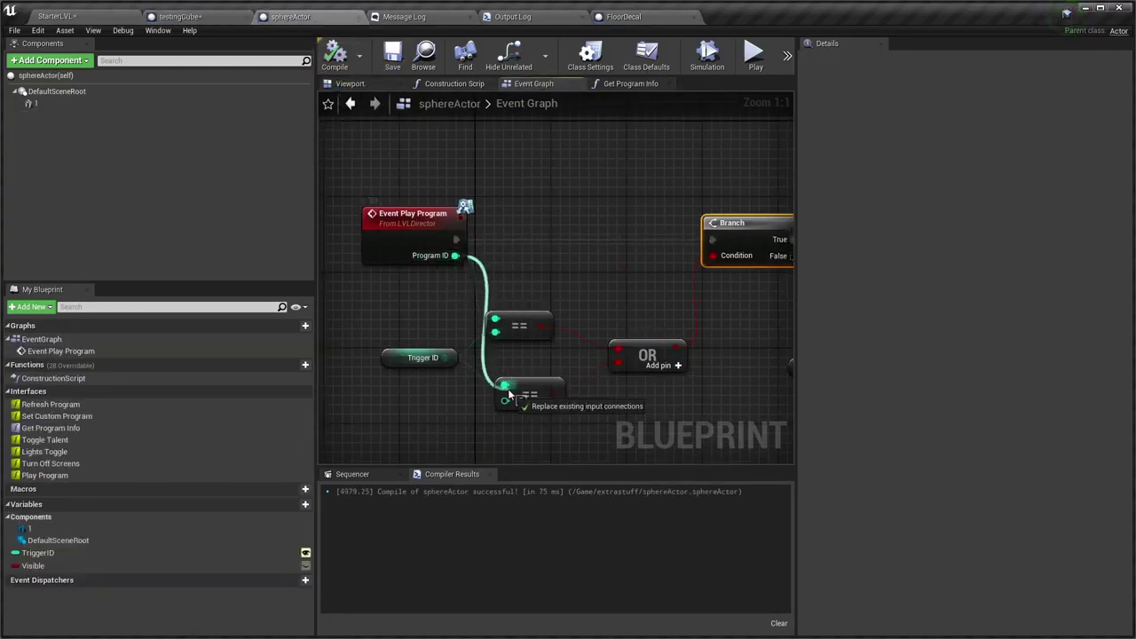
{"action": "left_click", "coordinate": [334, 54]}
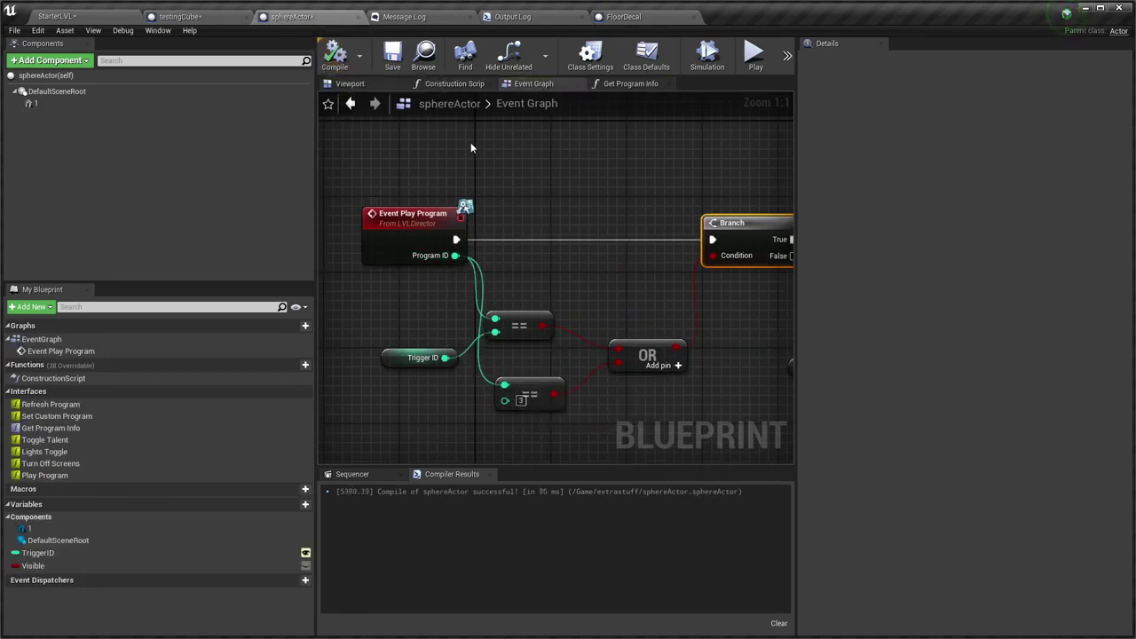
{"action": "left_click", "coordinate": [205, 16]}
{"action": "left_click", "coordinate": [125, 16]}
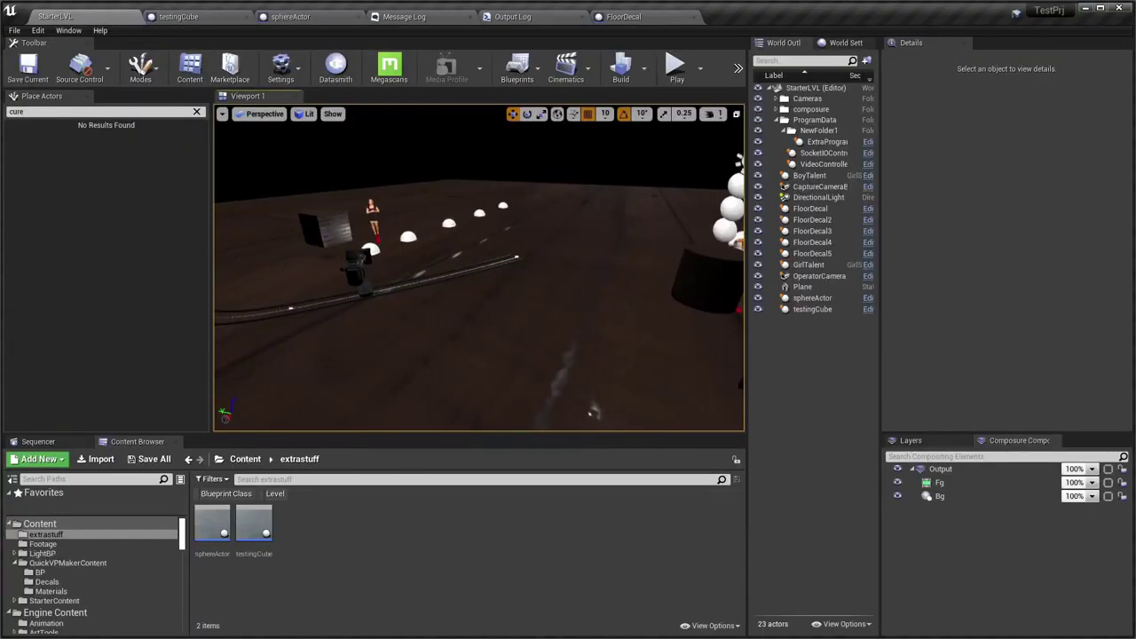
In QuickVP Controller, switch to the lightshow camera and fire Cube, Cylinder Trigger and Trigger Both
{"action": "key", "text": "alt+Tab"}
{"action": "key", "text": "alt+Tab"}
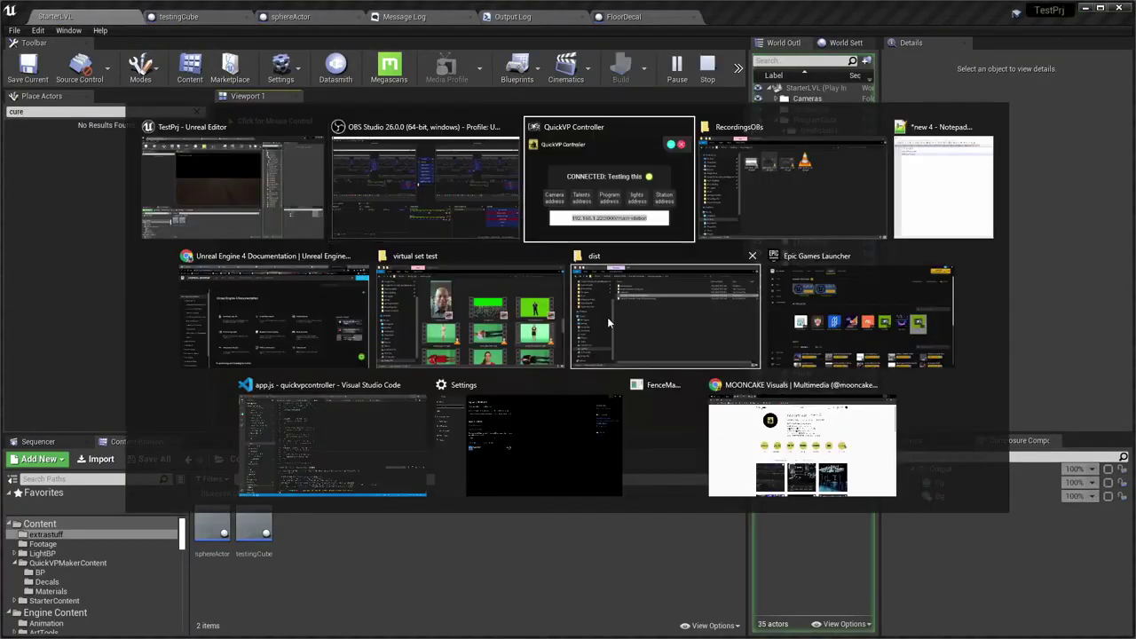
{"action": "left_click", "coordinate": [942, 552]}
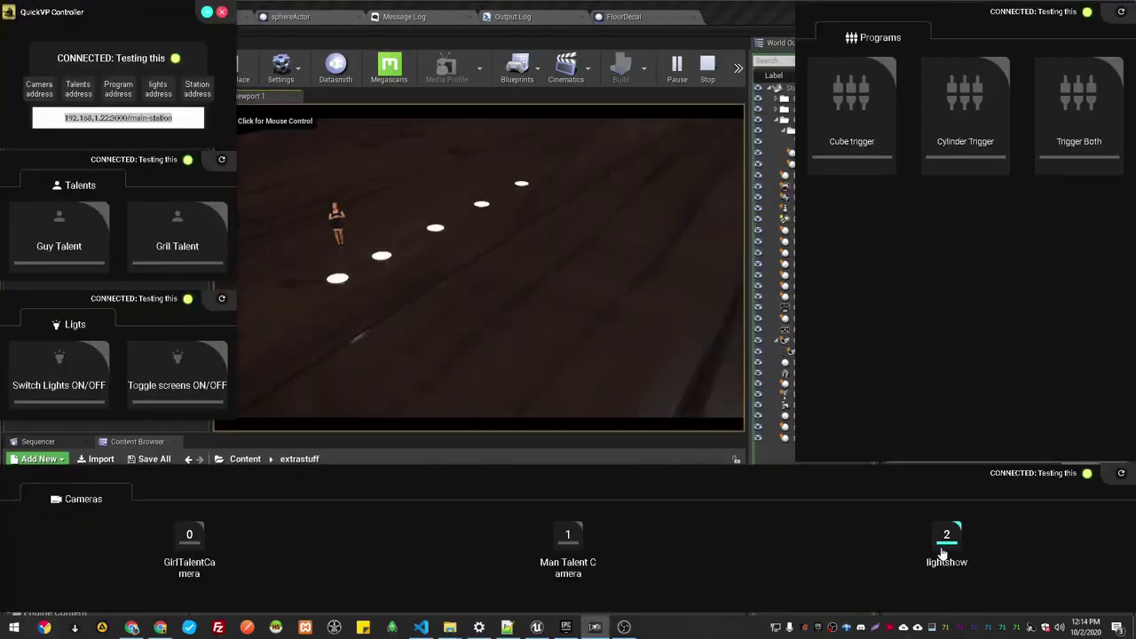
{"action": "left_click", "coordinate": [876, 121]}
{"action": "left_click", "coordinate": [973, 105]}
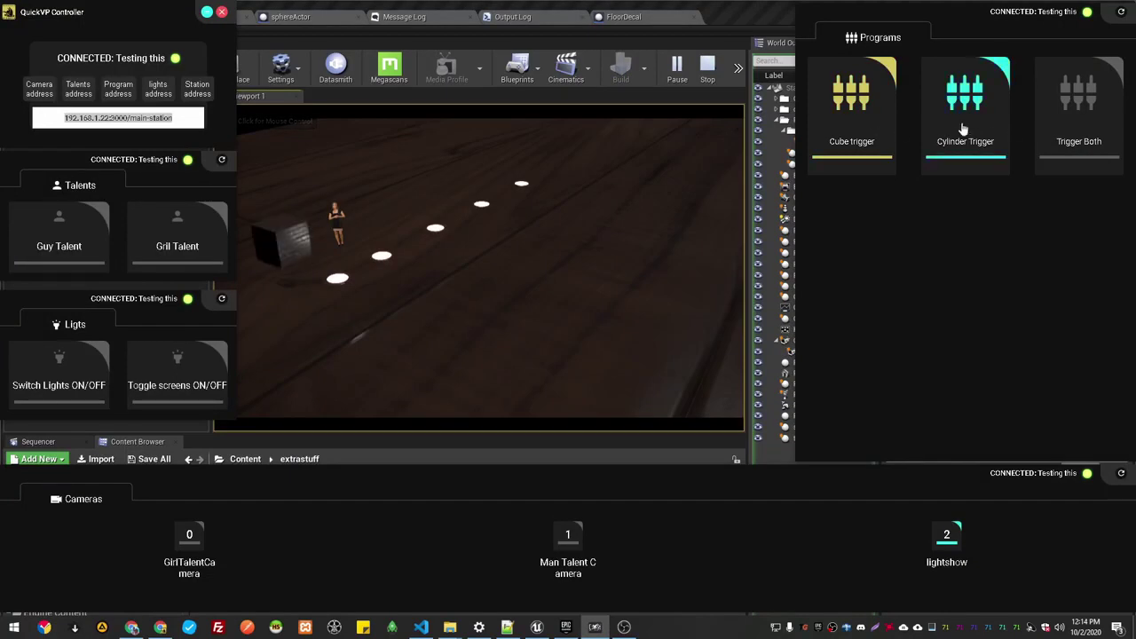
{"action": "left_click", "coordinate": [1071, 115]}
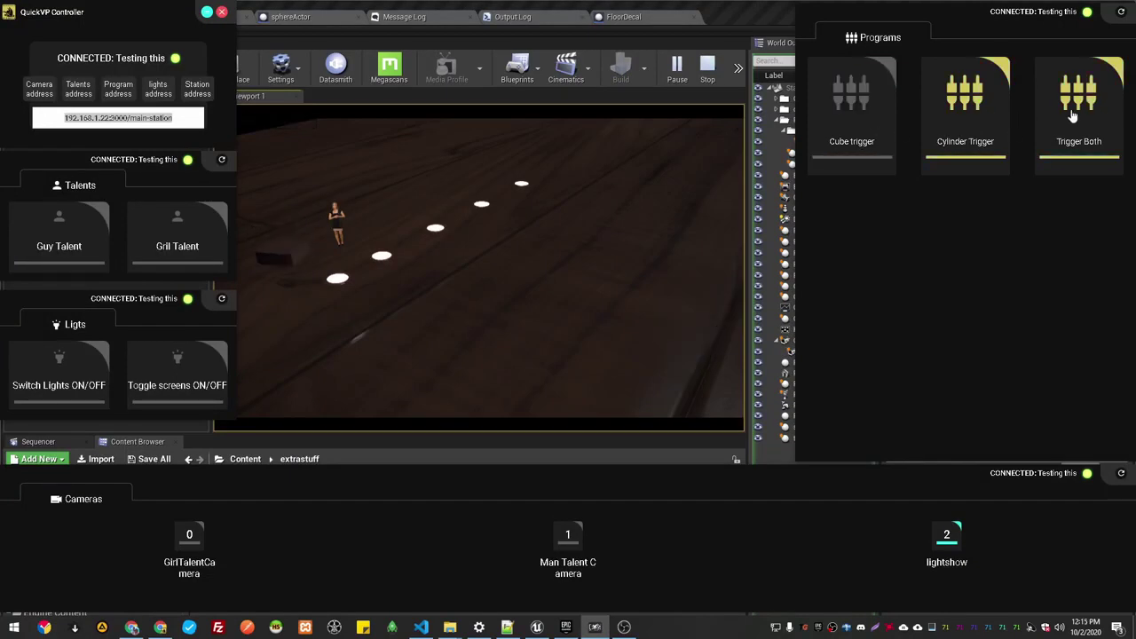
{"action": "left_click", "coordinate": [740, 21]}
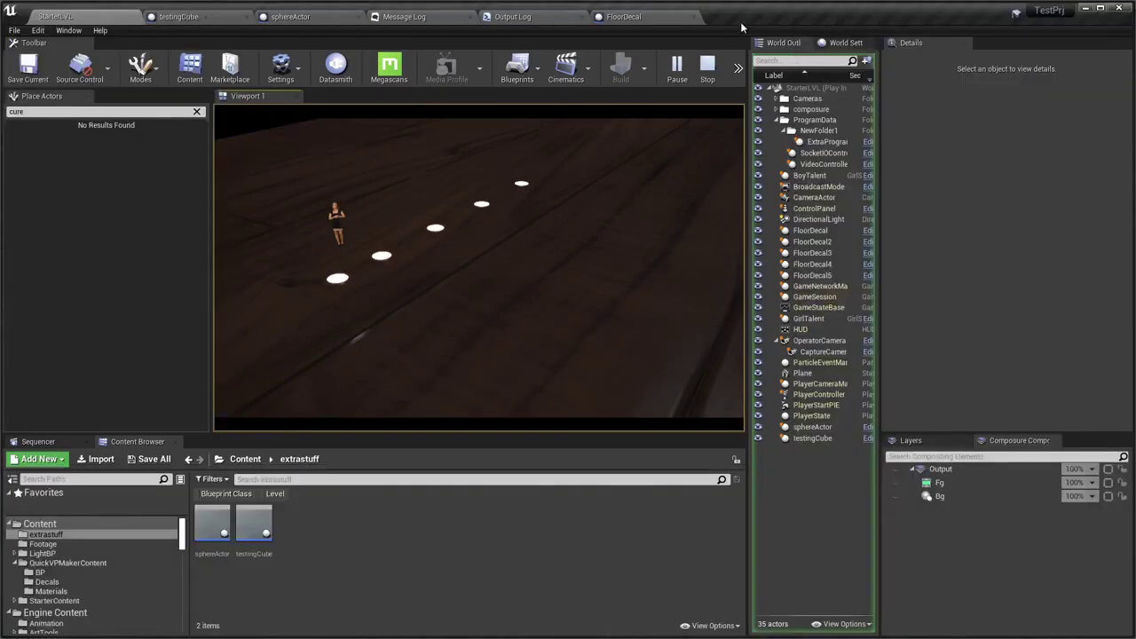
Stop the play session and return to the StarterLVL level in the editor
{"action": "left_click", "coordinate": [175, 18]}
{"action": "key", "text": "Escape"}
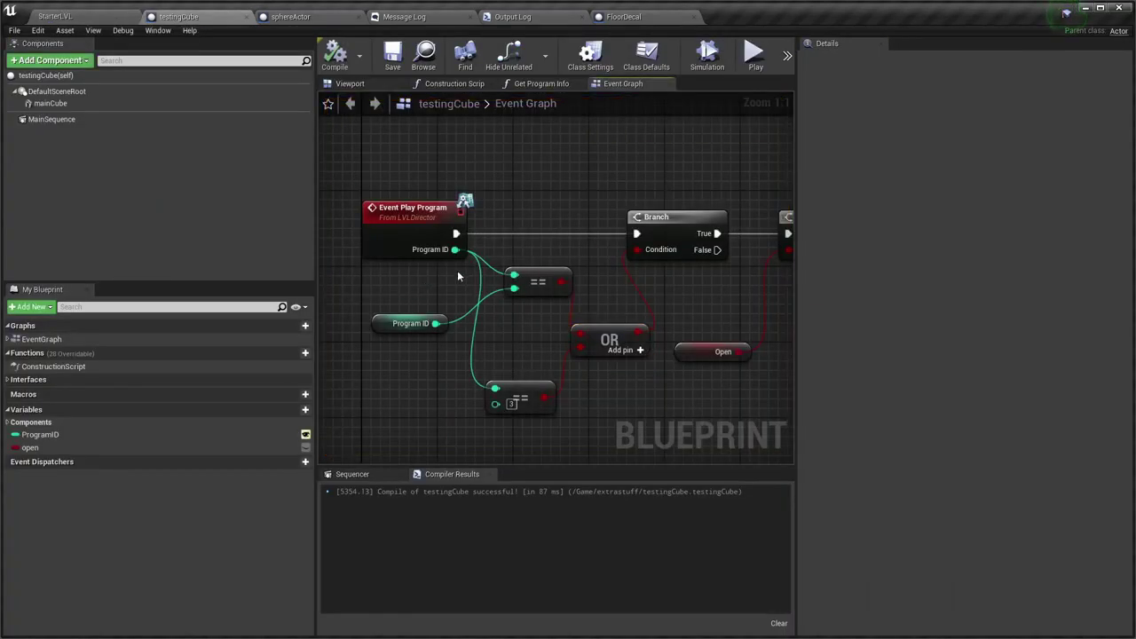
{"action": "key", "text": "alt+Tab"}
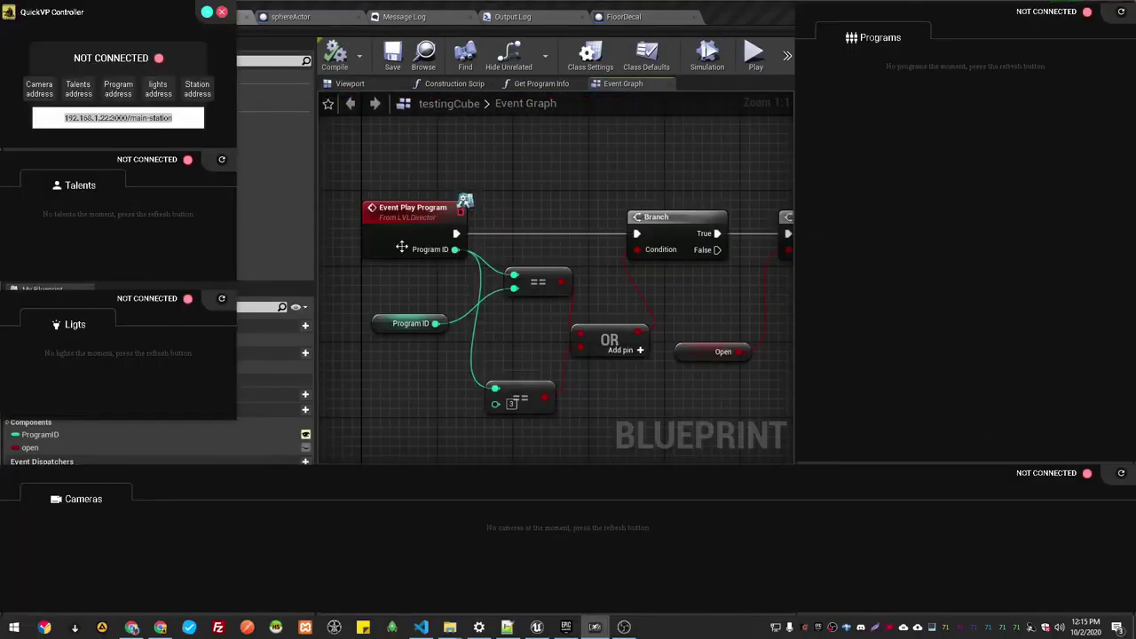
{"action": "left_click", "coordinate": [507, 350]}
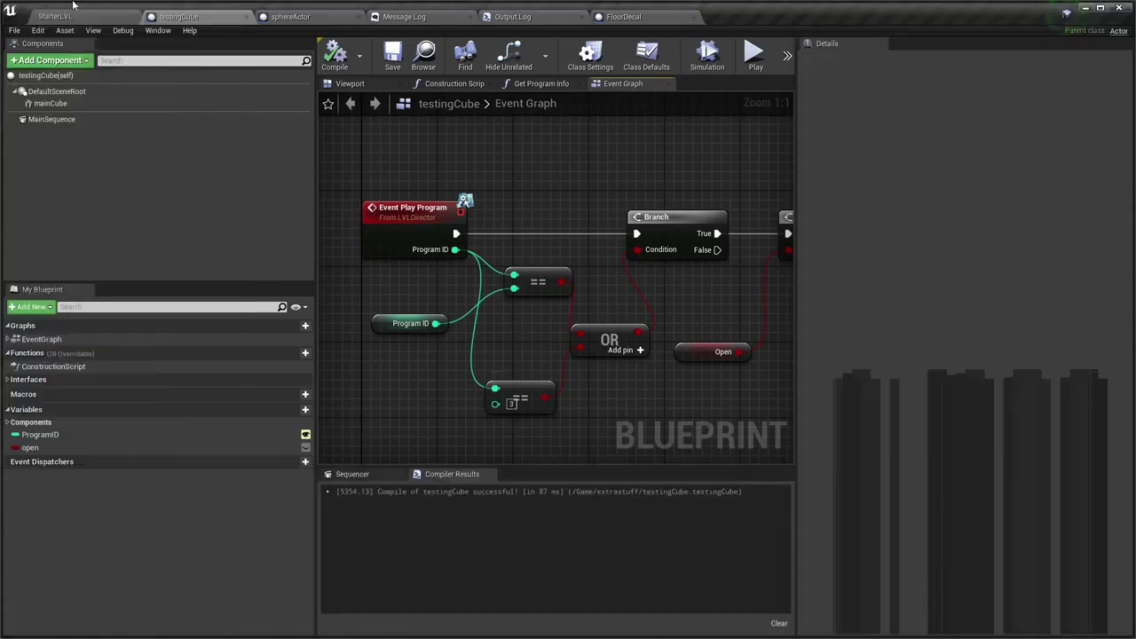
{"action": "left_click", "coordinate": [55, 16]}
{"action": "key", "text": "alt+Tab"}
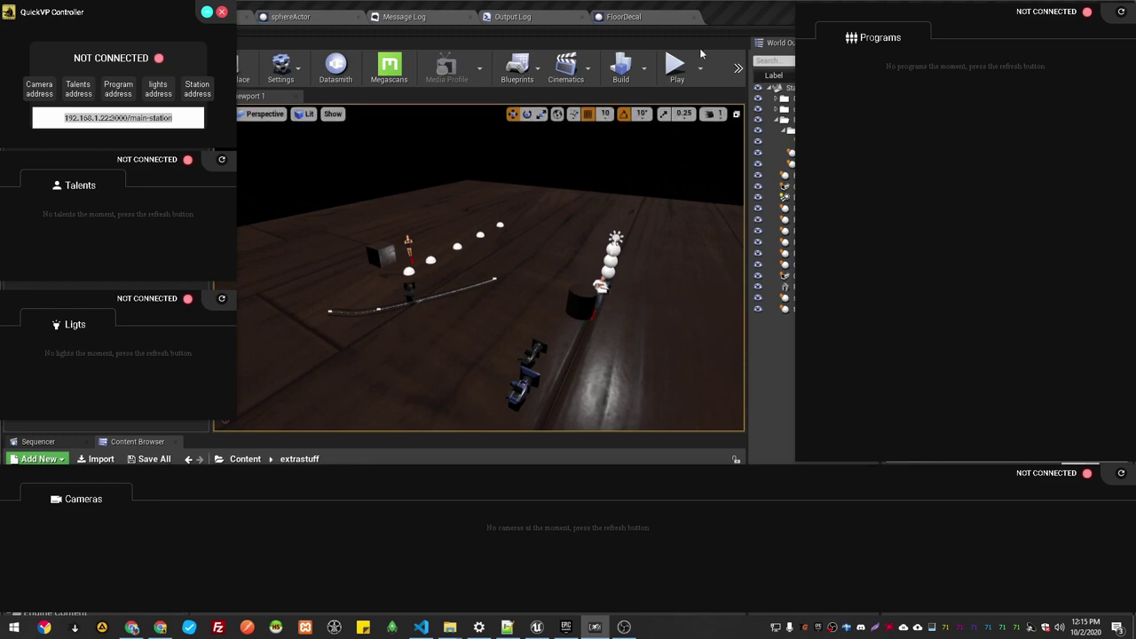
{"action": "left_click", "coordinate": [735, 31]}
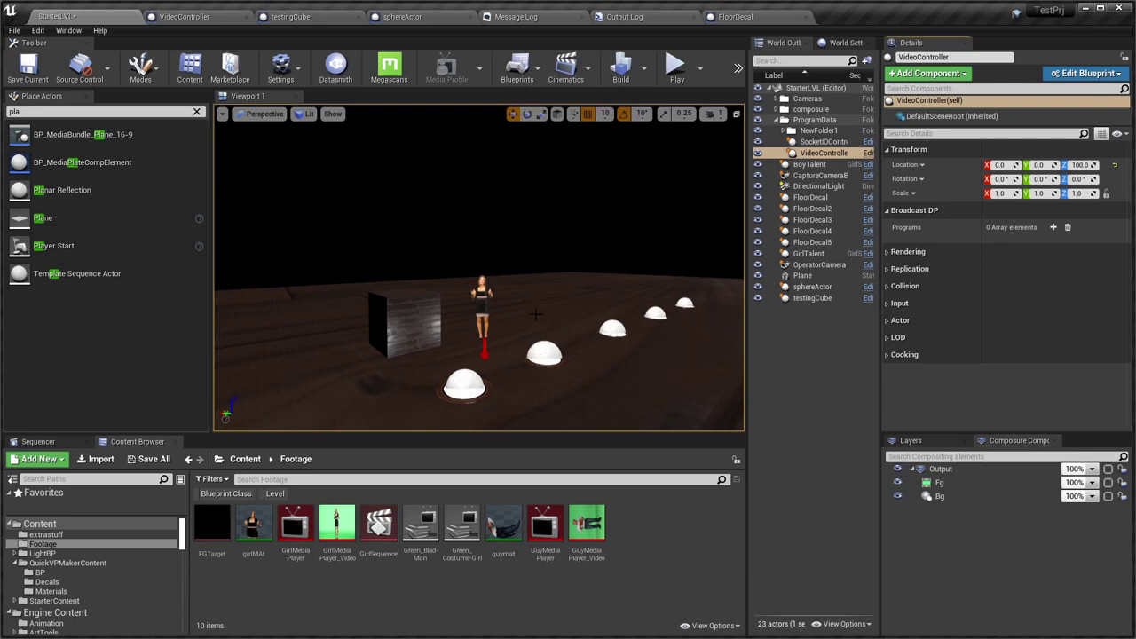
Place a new plane behind the girl, stand it upright, turn it about 60°, and raise it to Z 150
{"action": "left_click_drag", "start_coordinate": [535, 314], "coordinate": [533, 266]}
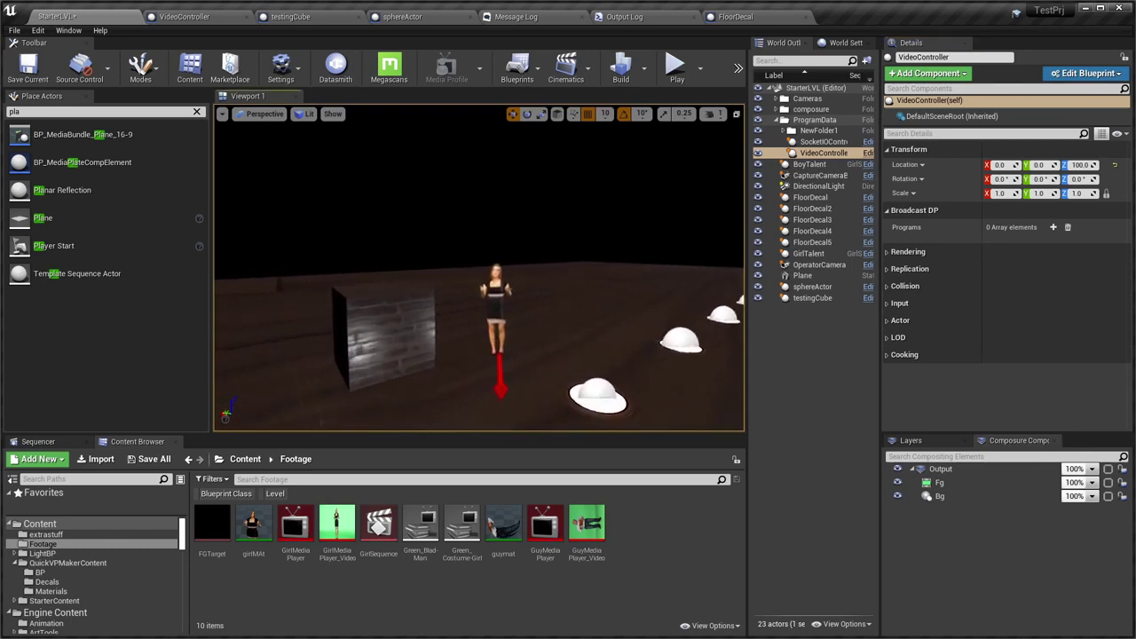
{"action": "mouse_move", "coordinate": [533, 266]}
{"action": "right_mouse_down"}
{"action": "mouse_move", "coordinate": [533, 301]}
{"action": "mouse_move", "coordinate": [550, 284]}
{"action": "mouse_move", "coordinate": [541, 293]}
{"action": "right_mouse_up"}
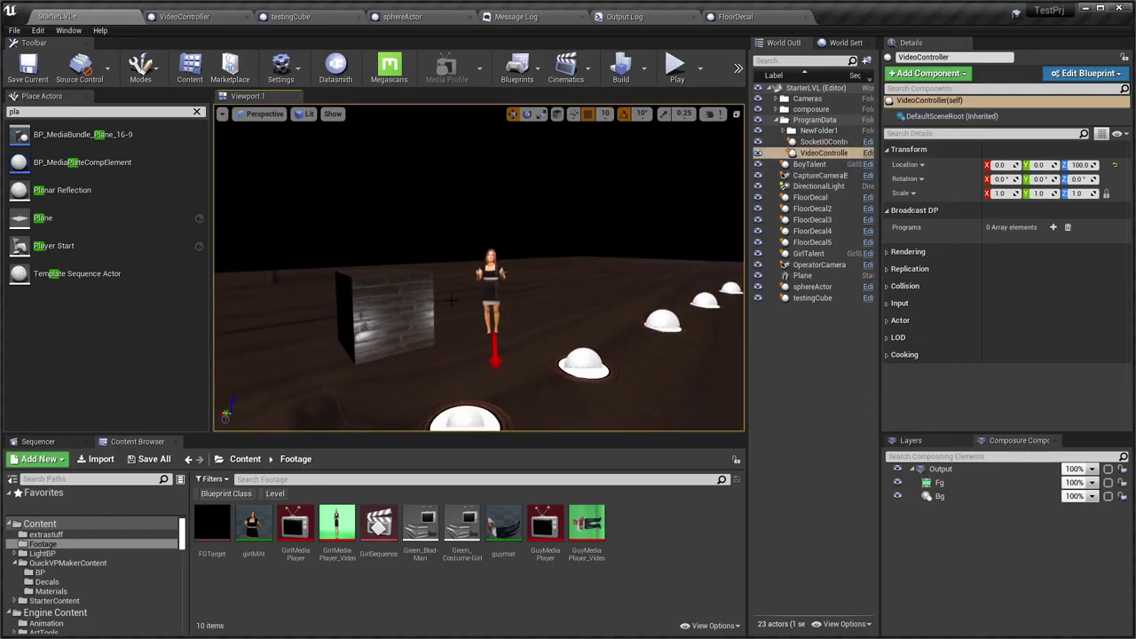
{"action": "left_click_drag", "start_coordinate": [467, 311], "coordinate": [467, 310]}
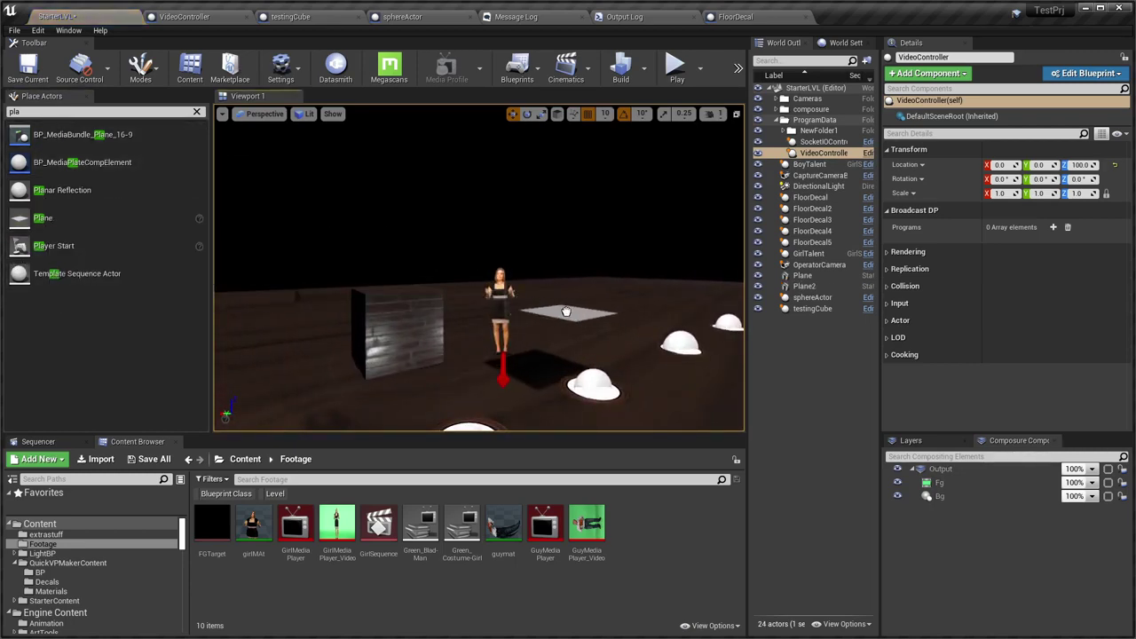
{"action": "left_click_drag", "start_coordinate": [40, 226], "coordinate": [566, 311]}
{"action": "key", "text": "e"}
{"action": "mouse_move", "coordinate": [623, 286]}
{"action": "left_mouse_down"}
{"action": "mouse_move", "coordinate": [637, 305]}
{"action": "mouse_move", "coordinate": [581, 335]}
{"action": "left_mouse_up"}
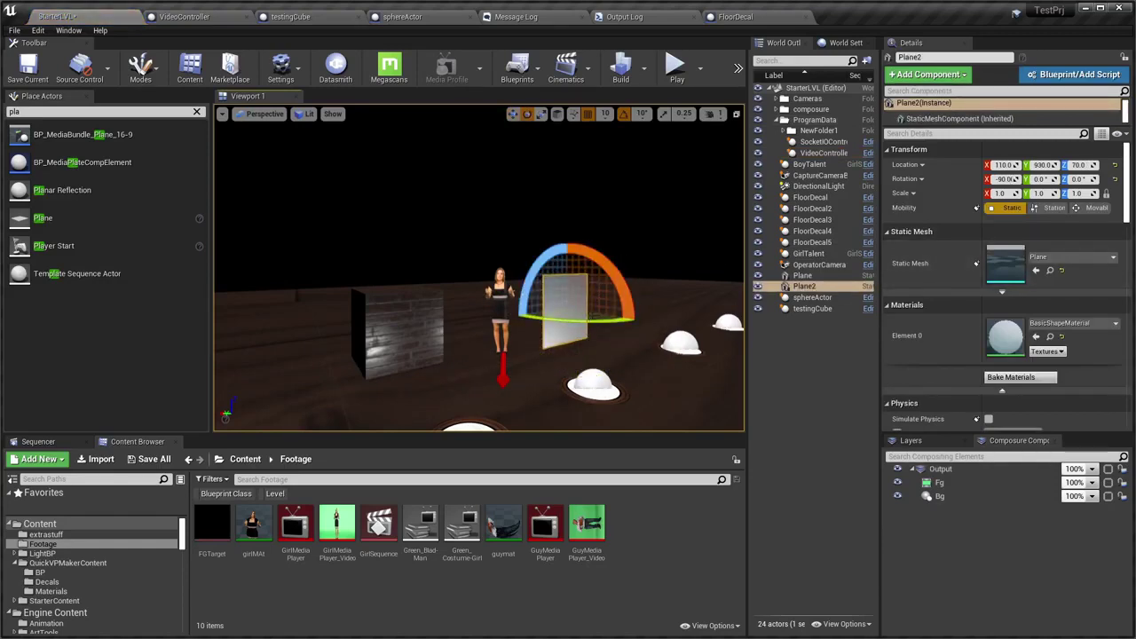
{"action": "right_click_drag", "start_coordinate": [584, 322], "coordinate": [584, 322]}
{"action": "left_click_drag", "start_coordinate": [572, 316], "coordinate": [522, 317]}
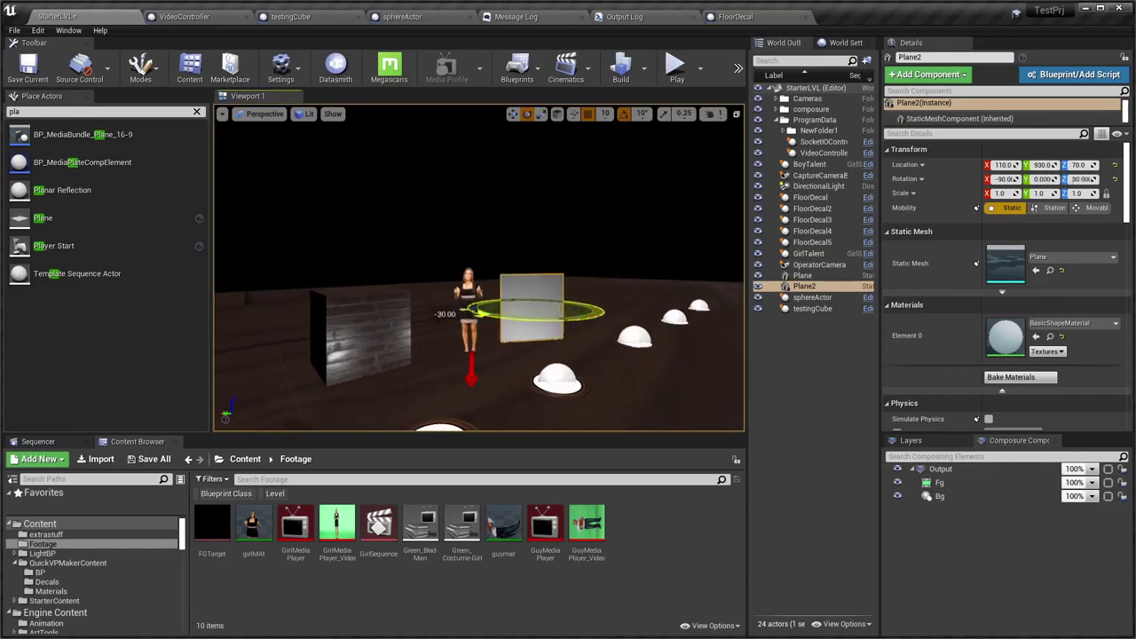
{"action": "key", "text": "w"}
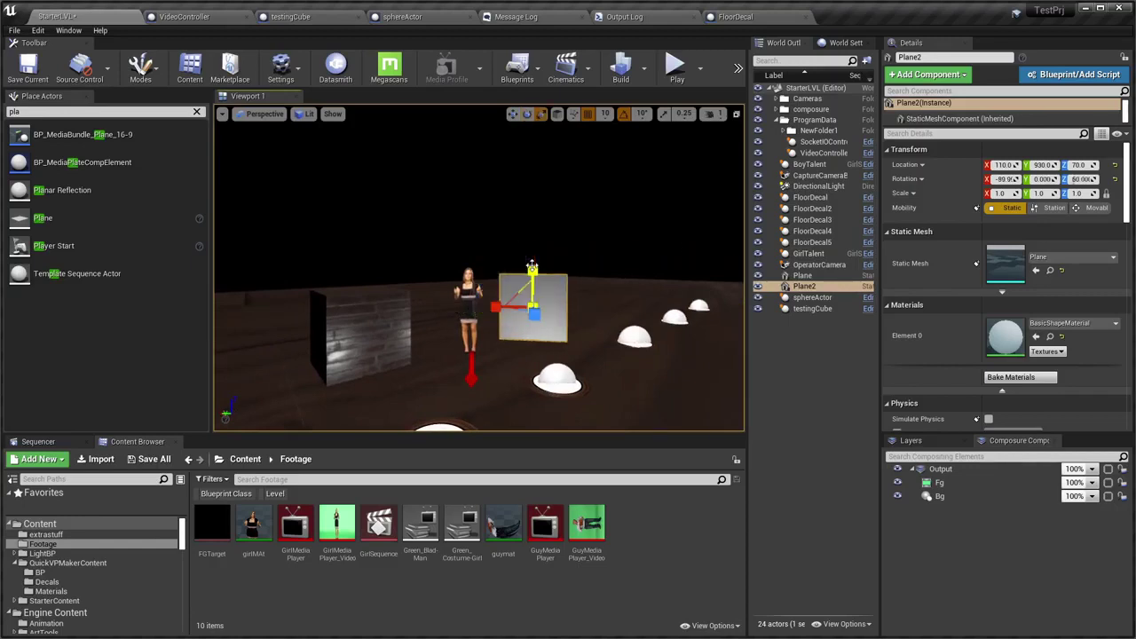
{"action": "left_click_drag", "start_coordinate": [532, 282], "coordinate": [531, 228]}
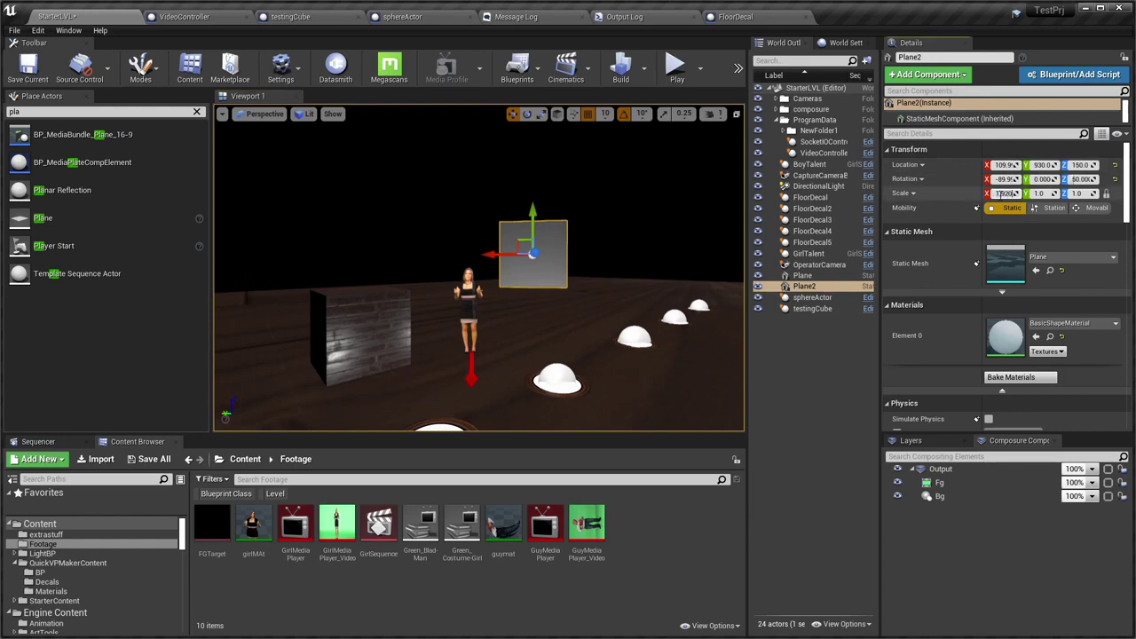
Scale the plane to about 3.887 × 2.186 × 2.024 in Details
{"action": "key", "text": "Return"}
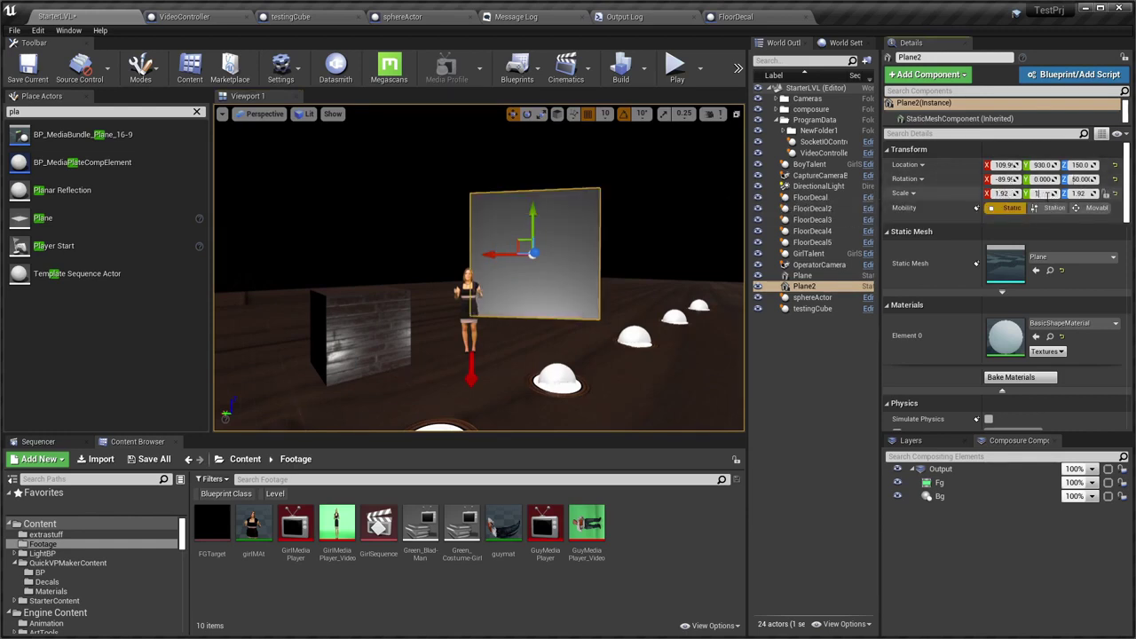
{"action": "type", "text": ".08"}
{"action": "key", "text": "Return"}
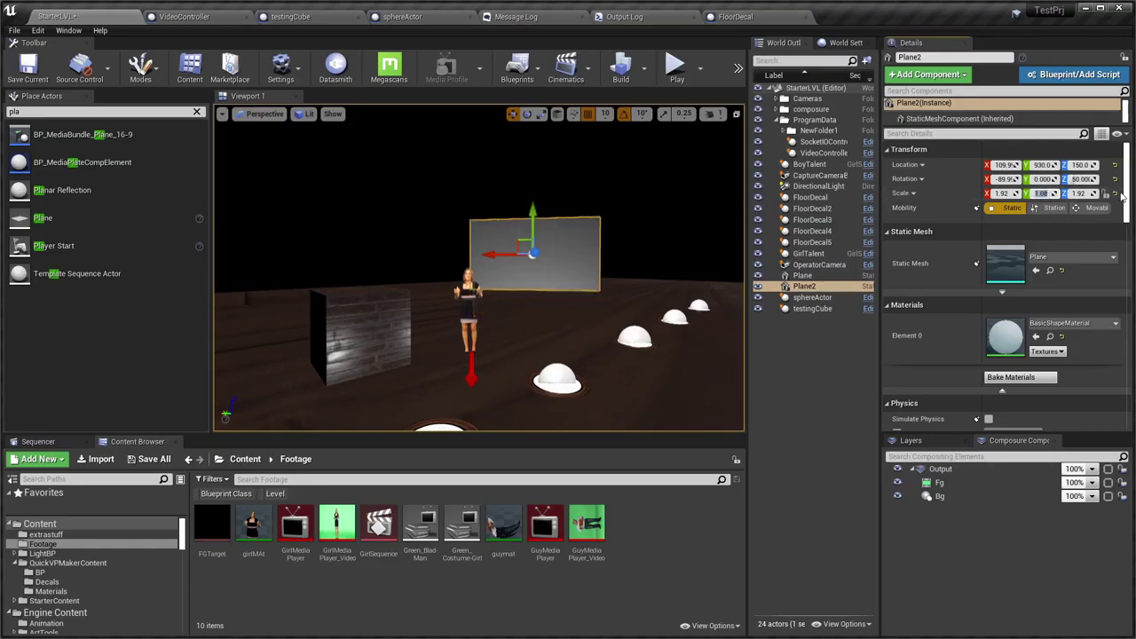
{"action": "key", "text": "Return"}
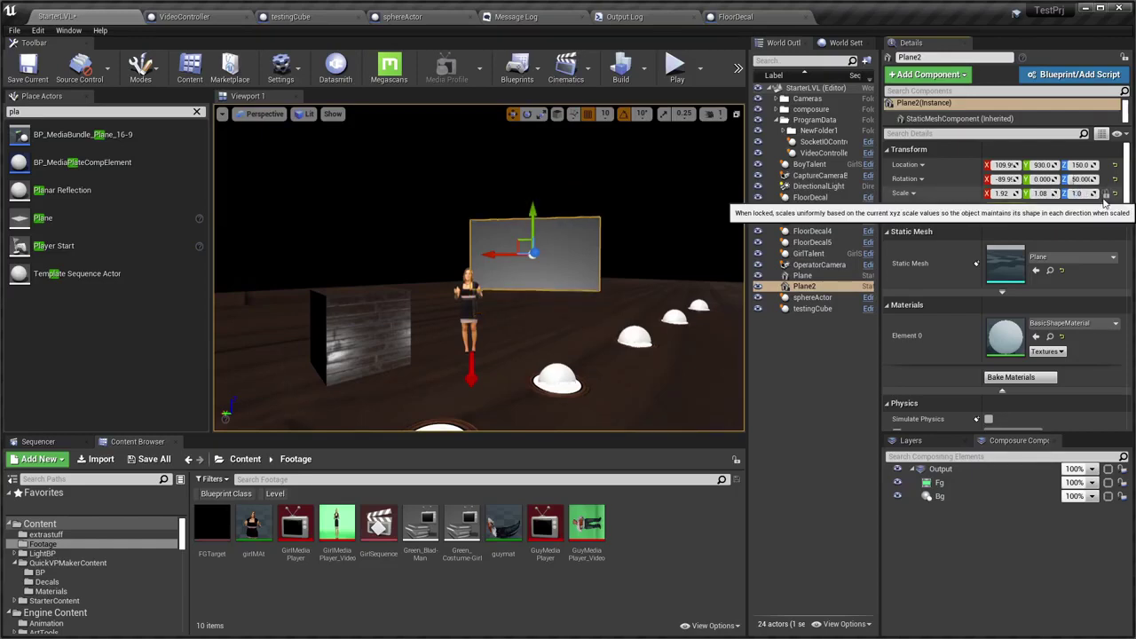
{"action": "left_click_drag", "start_coordinate": [1002, 193], "coordinate": [1039, 192]}
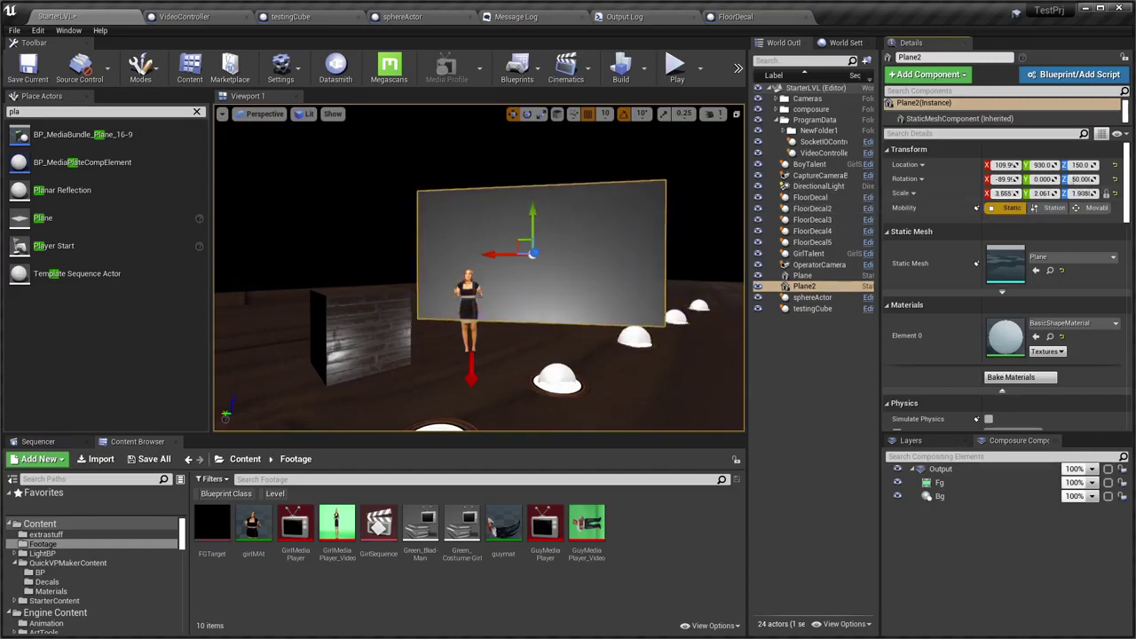
{"action": "mouse_move", "coordinate": [479, 266]}
{"action": "right_mouse_down"}
{"action": "mouse_move", "coordinate": [533, 266]}
{"action": "mouse_move", "coordinate": [581, 287]}
{"action": "right_mouse_up"}
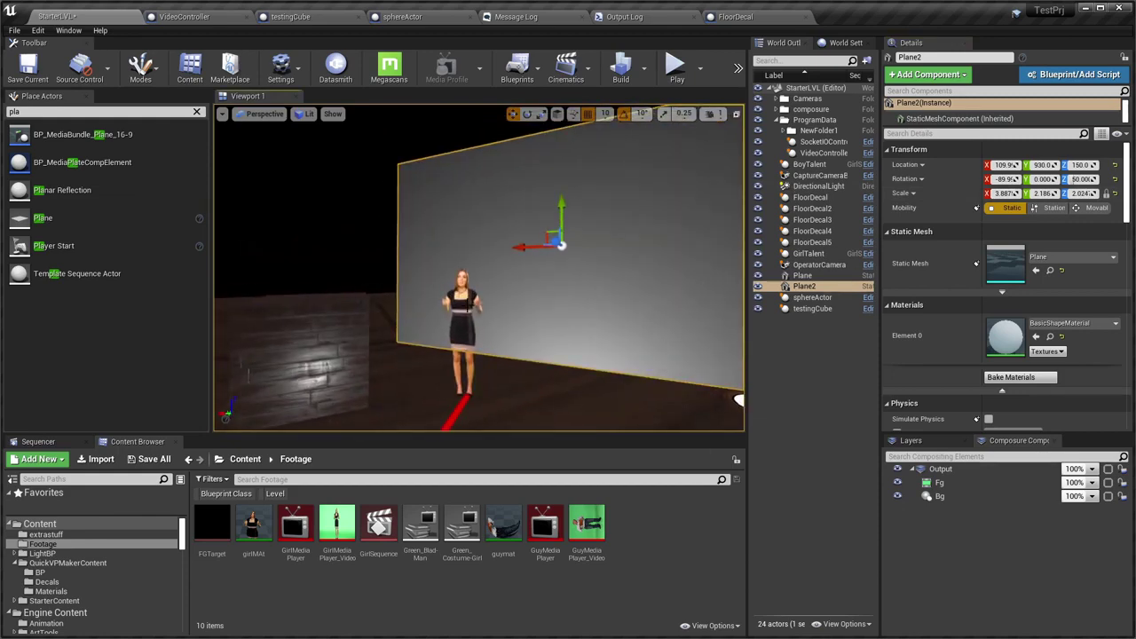
{"action": "key", "text": "super+Tab"}
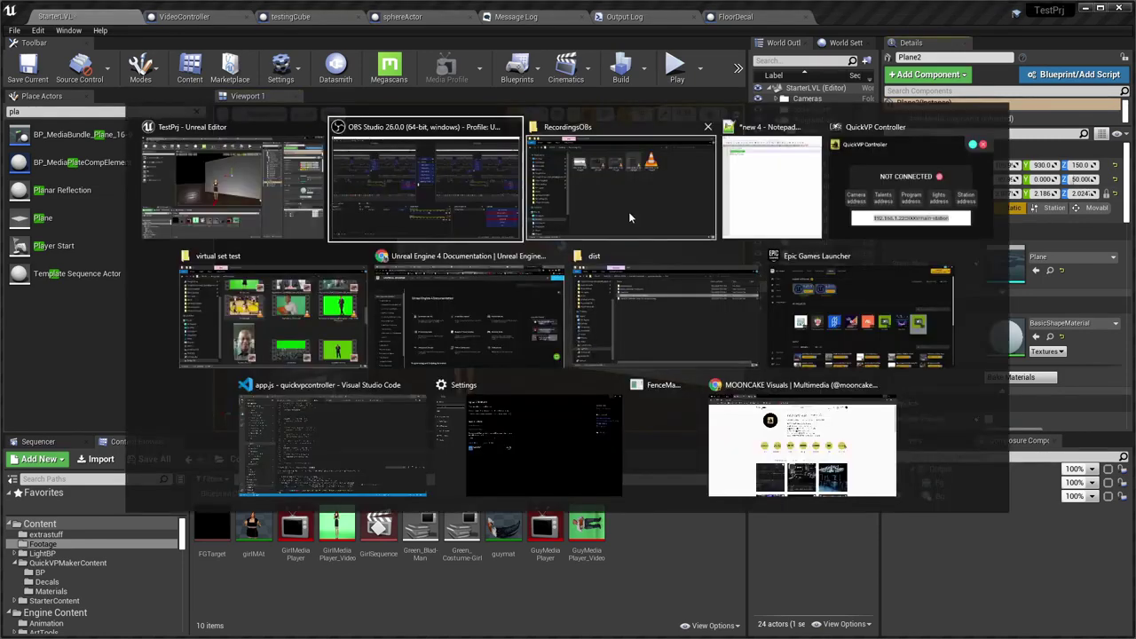
Import basket.mp4 from the footage folder into the Footage folder
{"action": "left_click", "coordinate": [310, 336]}
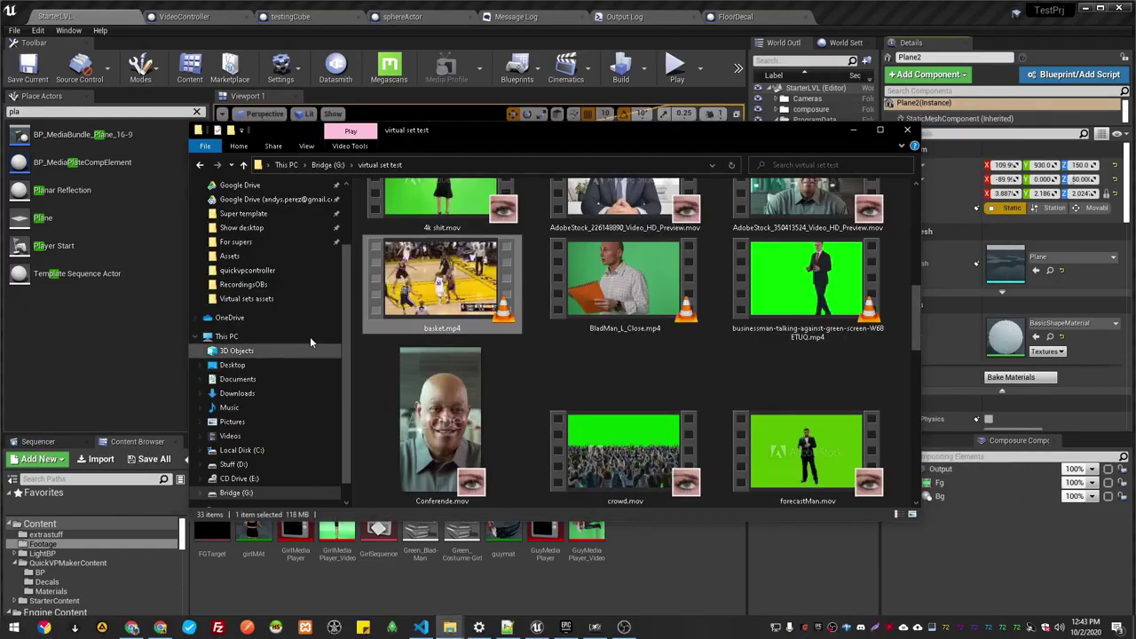
{"action": "left_click", "coordinate": [696, 573]}
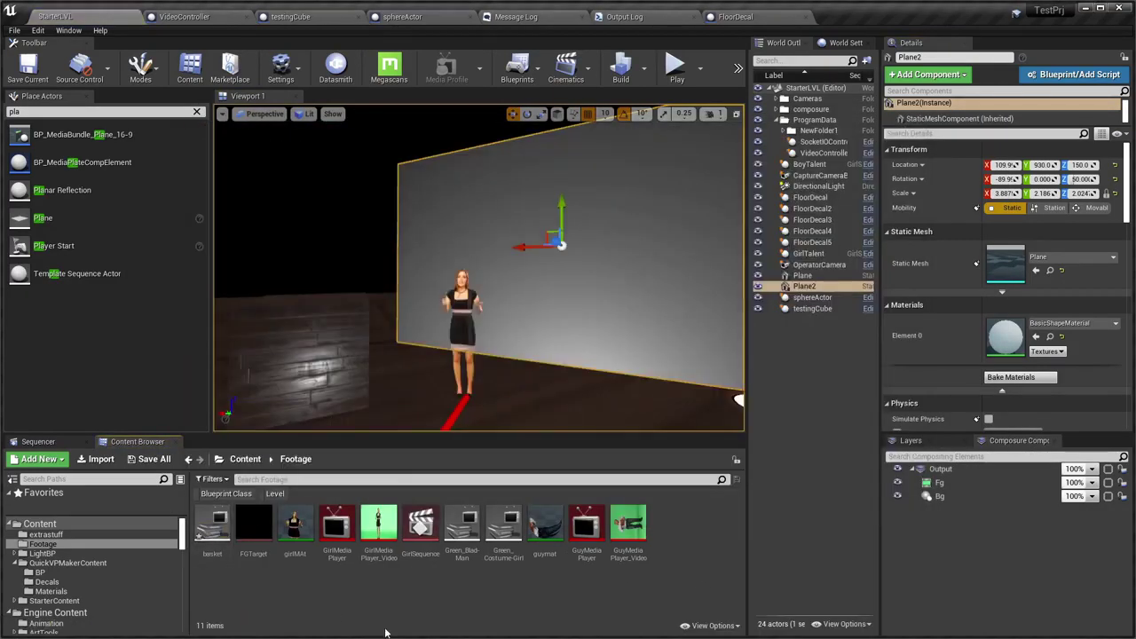
{"action": "right_click_drag", "start_coordinate": [476, 381], "coordinate": [479, 391]}
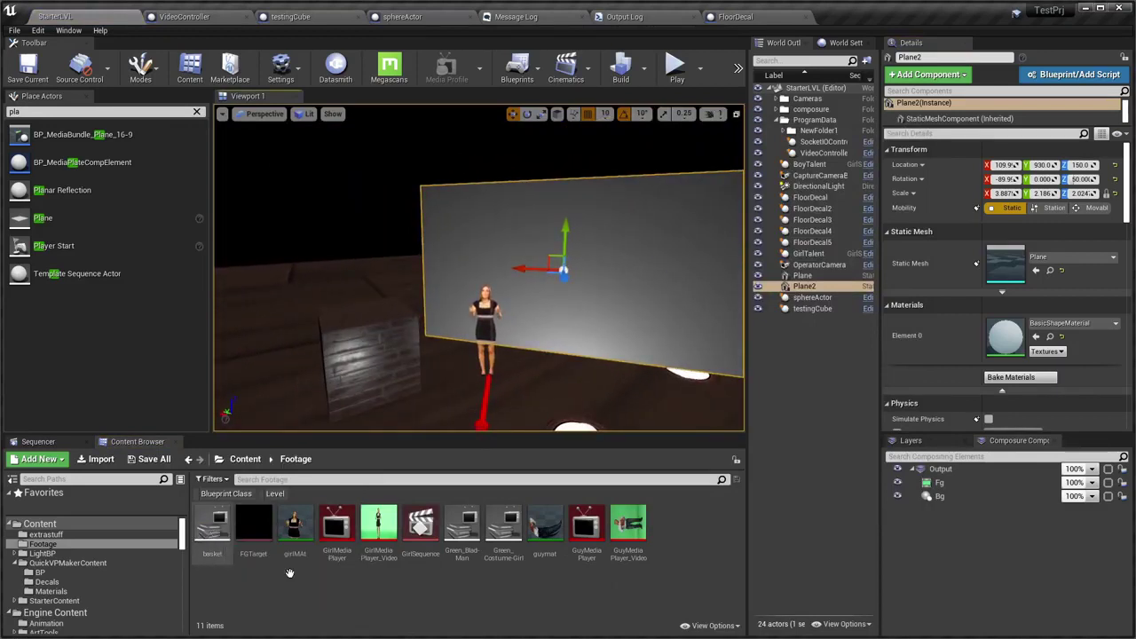
Create a Media Player named BasketGame with a video output MediaTexture
{"action": "right_click", "coordinate": [412, 604]}
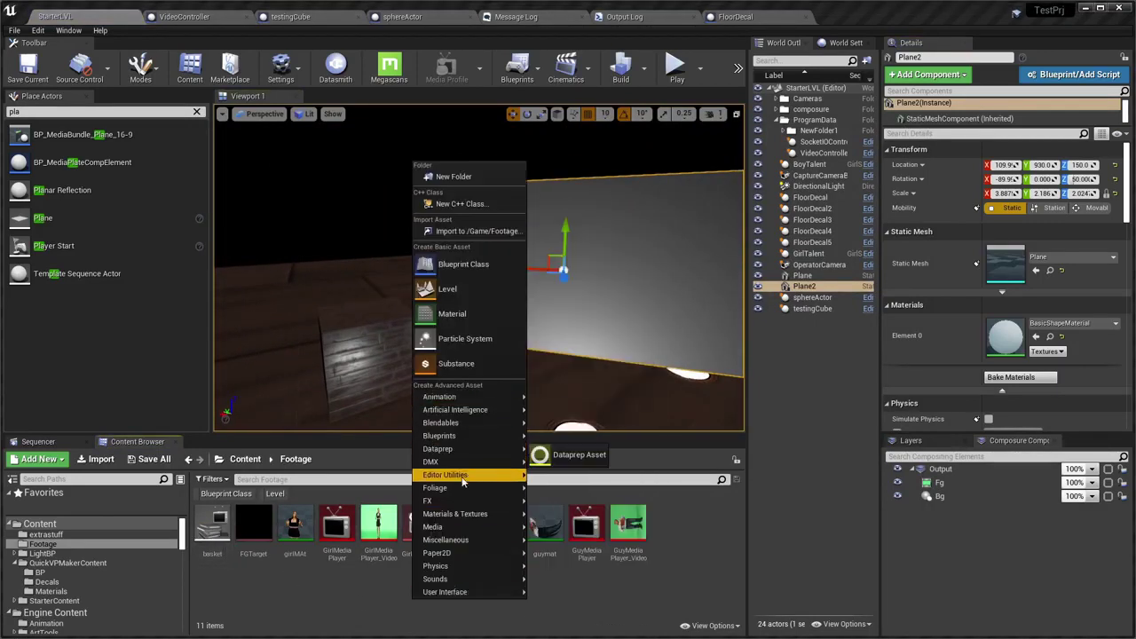
{"action": "mouse_move", "coordinate": [457, 476]}
{"action": "mouse_move", "coordinate": [492, 528]}
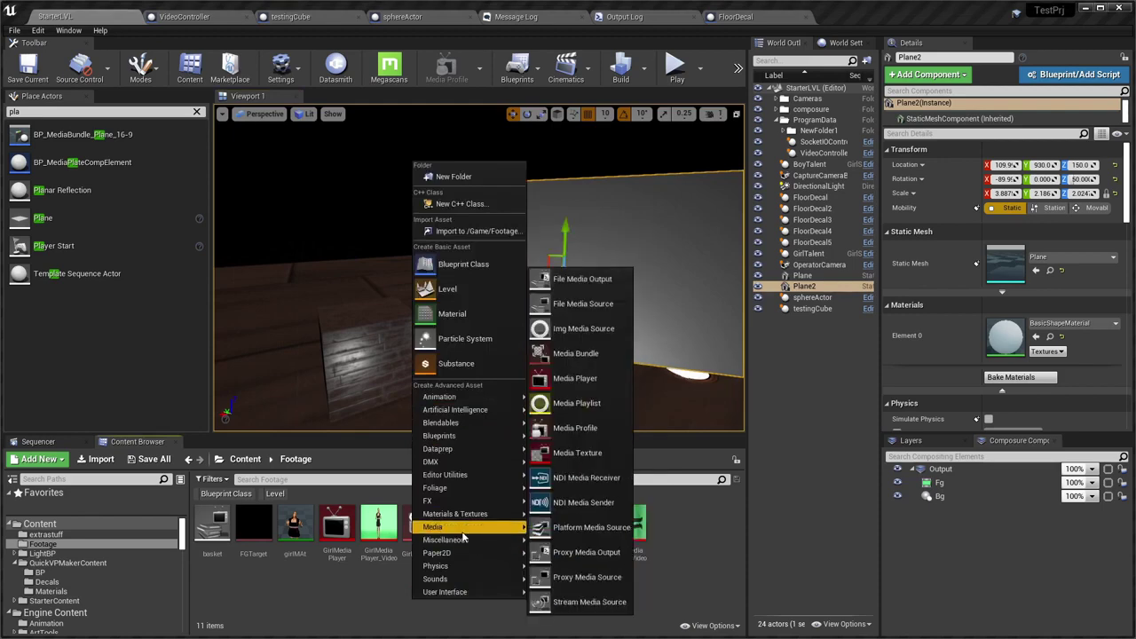
{"action": "left_click", "coordinate": [577, 378]}
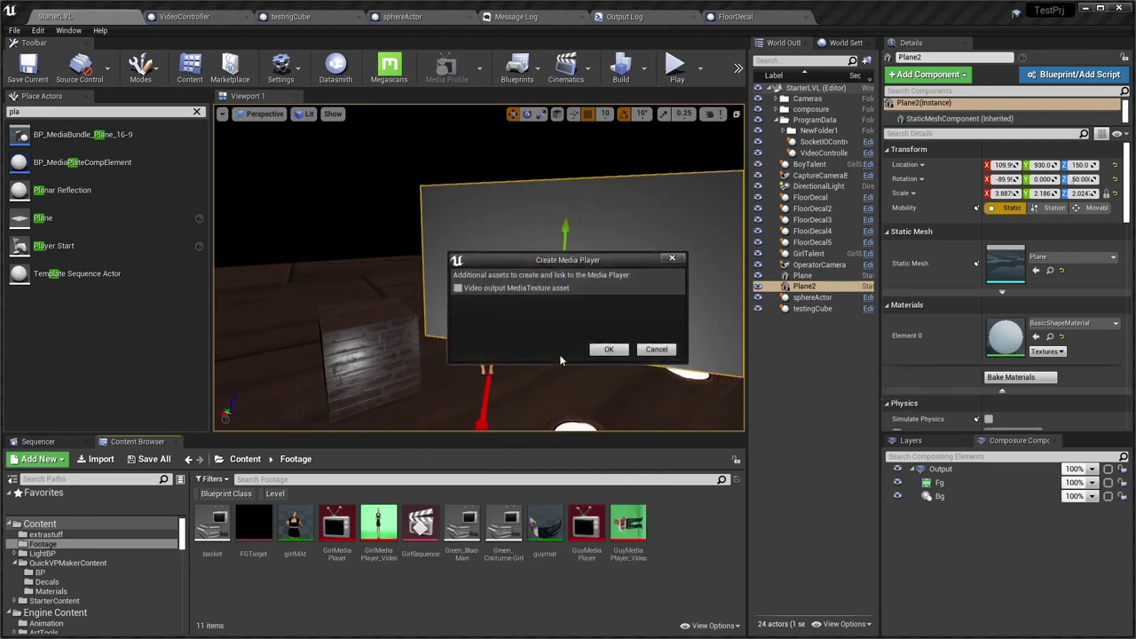
{"action": "left_click", "coordinate": [609, 351]}
{"action": "type", "text": "BasketGi"}
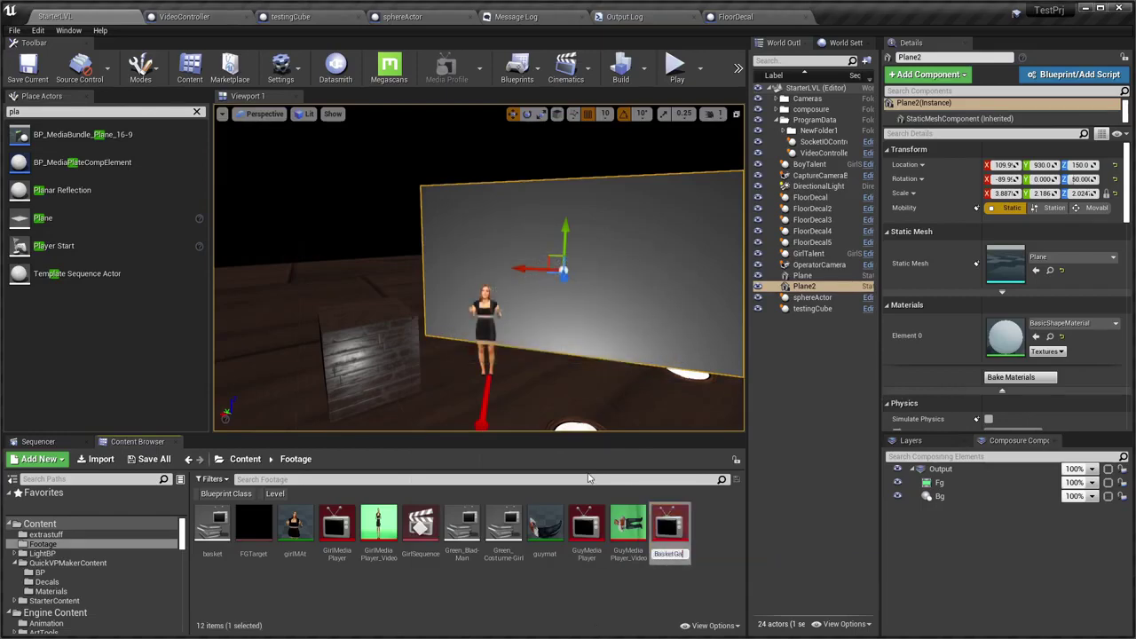
{"action": "type", "text": "e"}
{"action": "key", "text": "Return"}
{"action": "key", "text": "alt+Tab"}
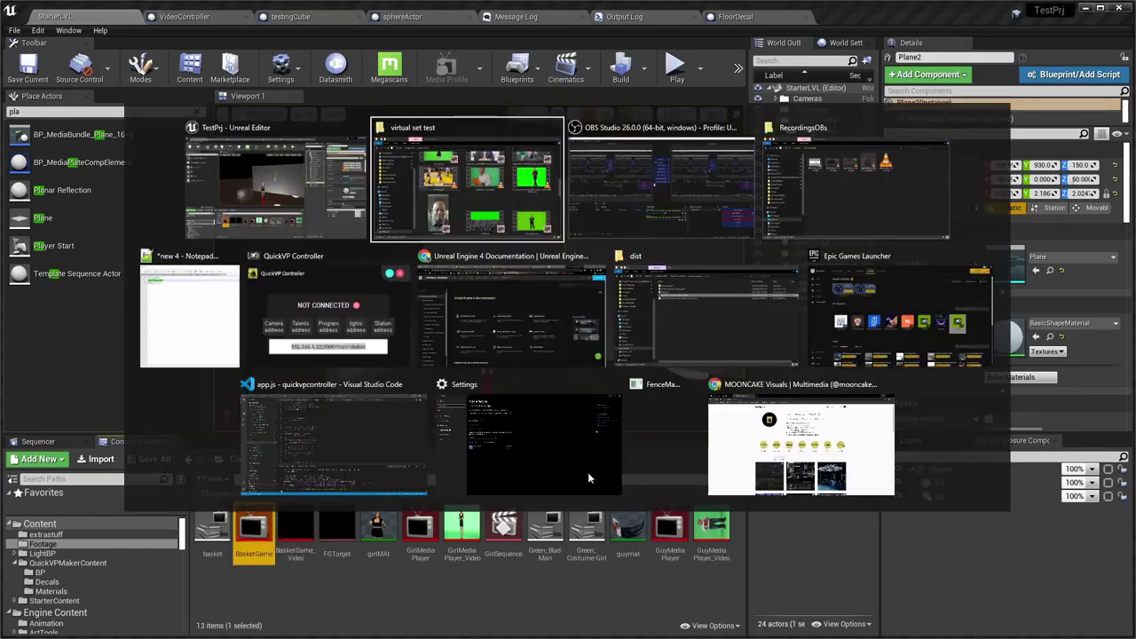
{"action": "key", "text": "Escape"}
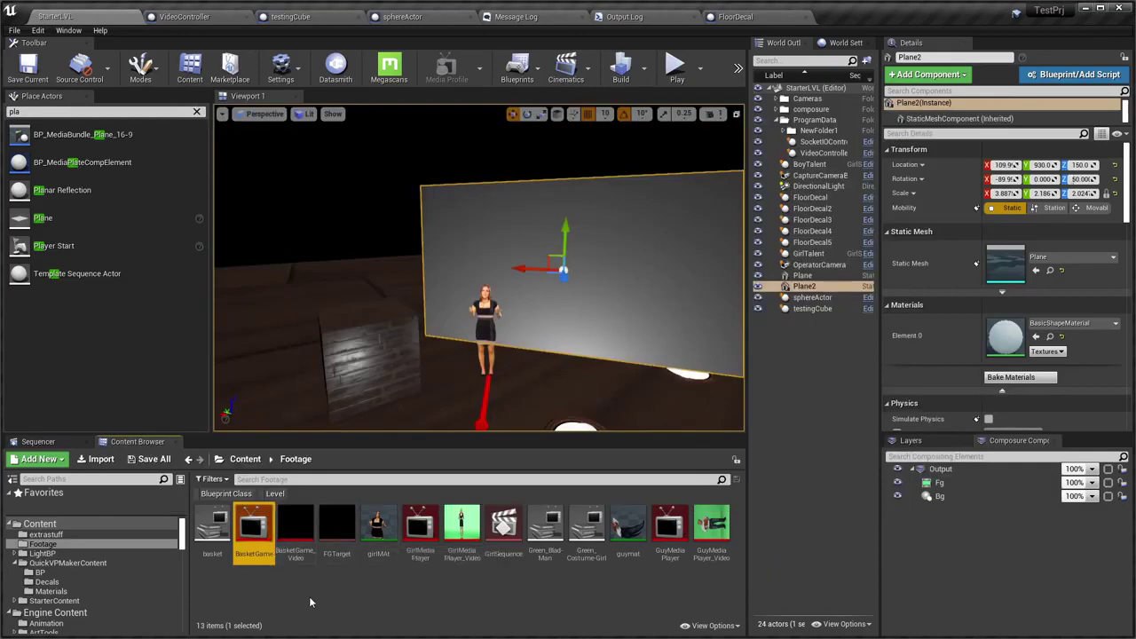
Create the quickScreen material, open it, and set its Shading Model to Unlit
{"action": "right_click", "coordinate": [421, 615]}
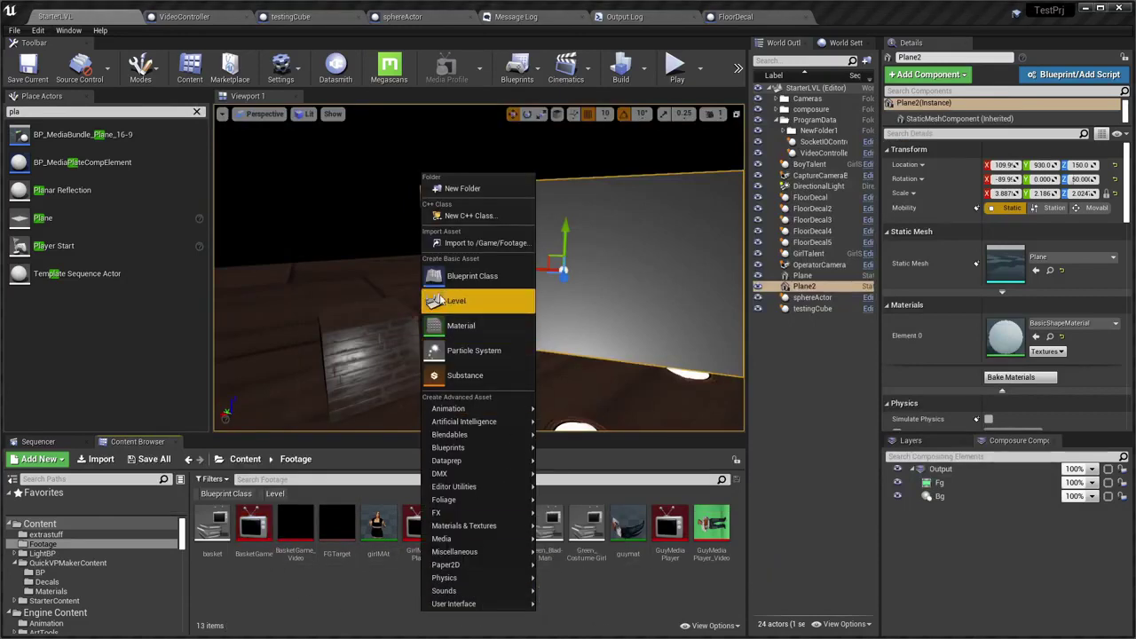
{"action": "left_click", "coordinate": [497, 330]}
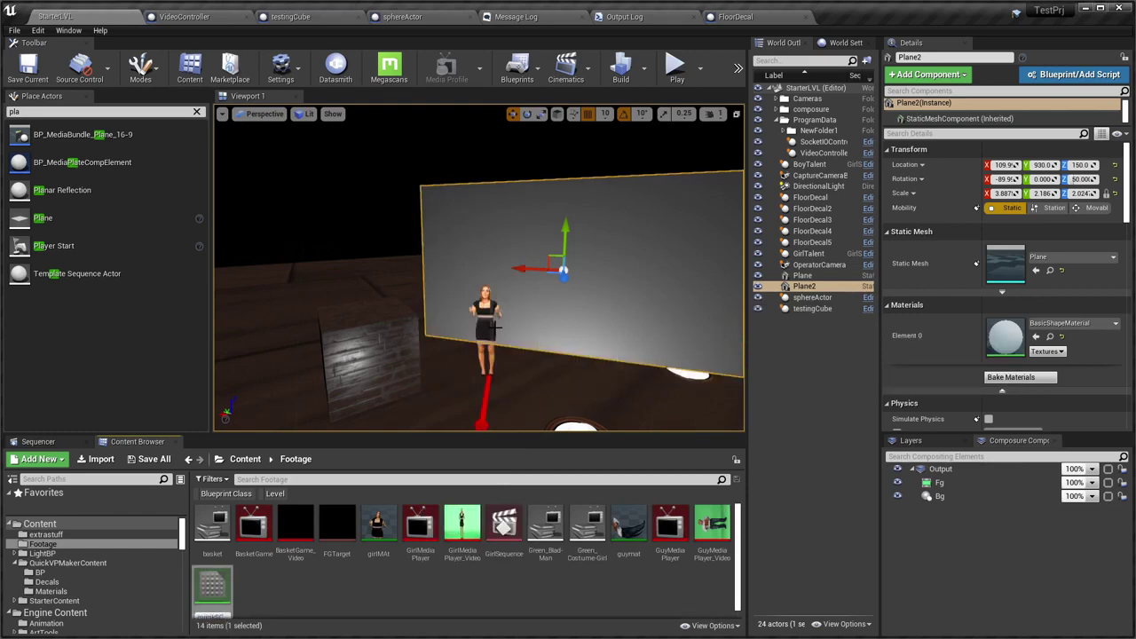
{"action": "double_click", "coordinate": [217, 590]}
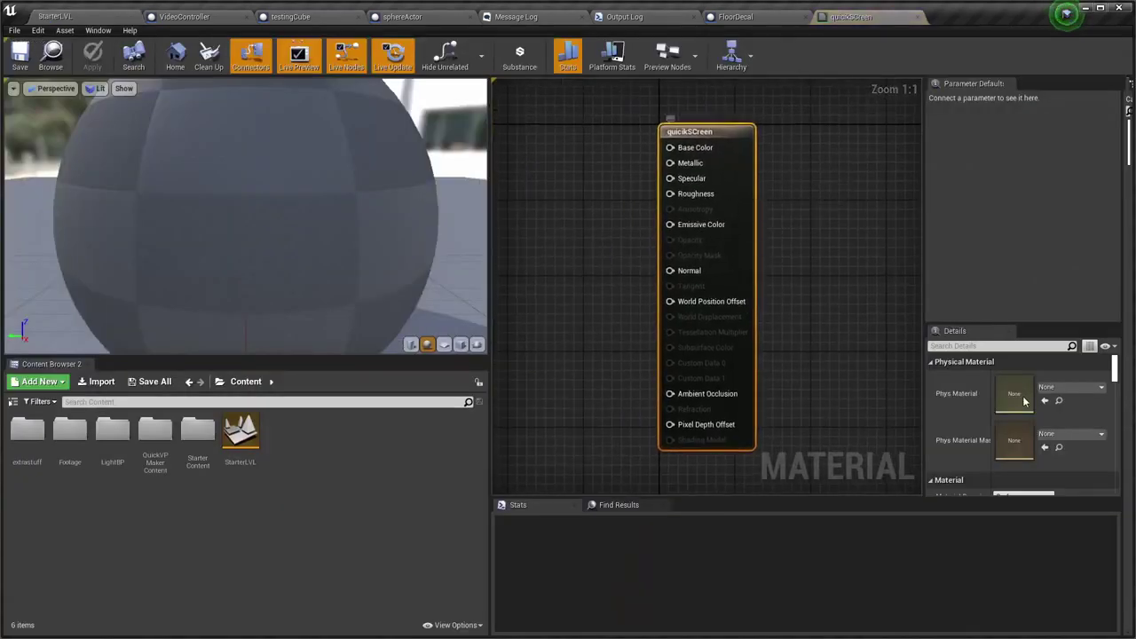
{"action": "scroll", "coordinate": [1024, 402], "scroll_direction": "down", "scroll_amount": 2}
{"action": "scroll", "coordinate": [1074, 429], "scroll_direction": "down", "scroll_amount": 1}
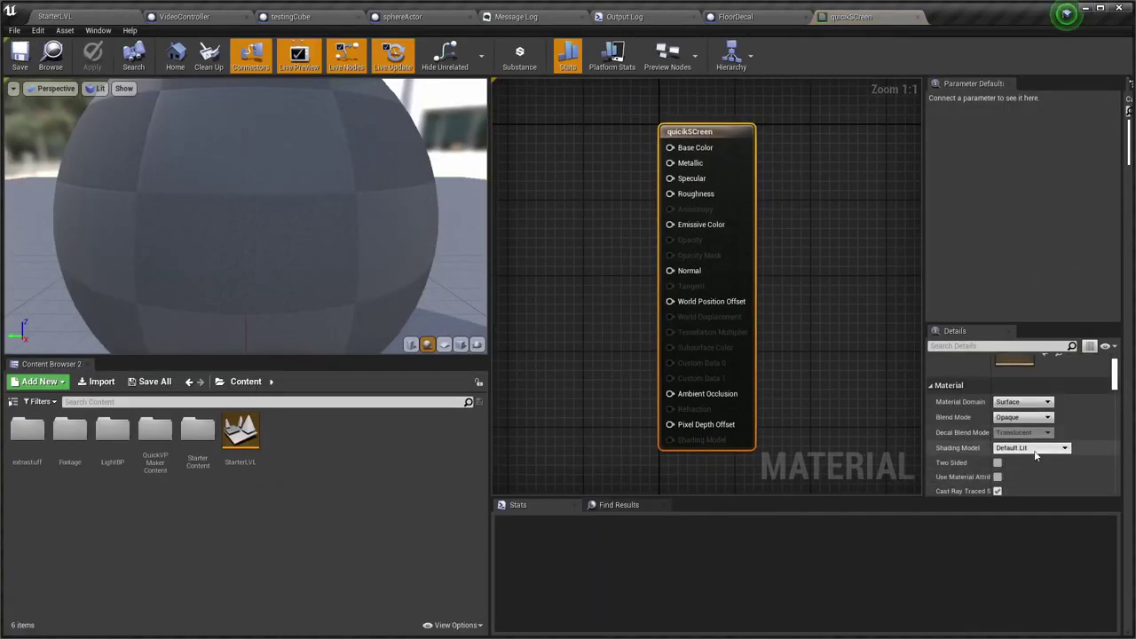
{"action": "left_click", "coordinate": [1035, 448]}
{"action": "left_click", "coordinate": [1013, 461]}
Add a TextureSampleParameter2D node named Testuer
{"action": "right_click_drag", "start_coordinate": [530, 231], "coordinate": [657, 240]}
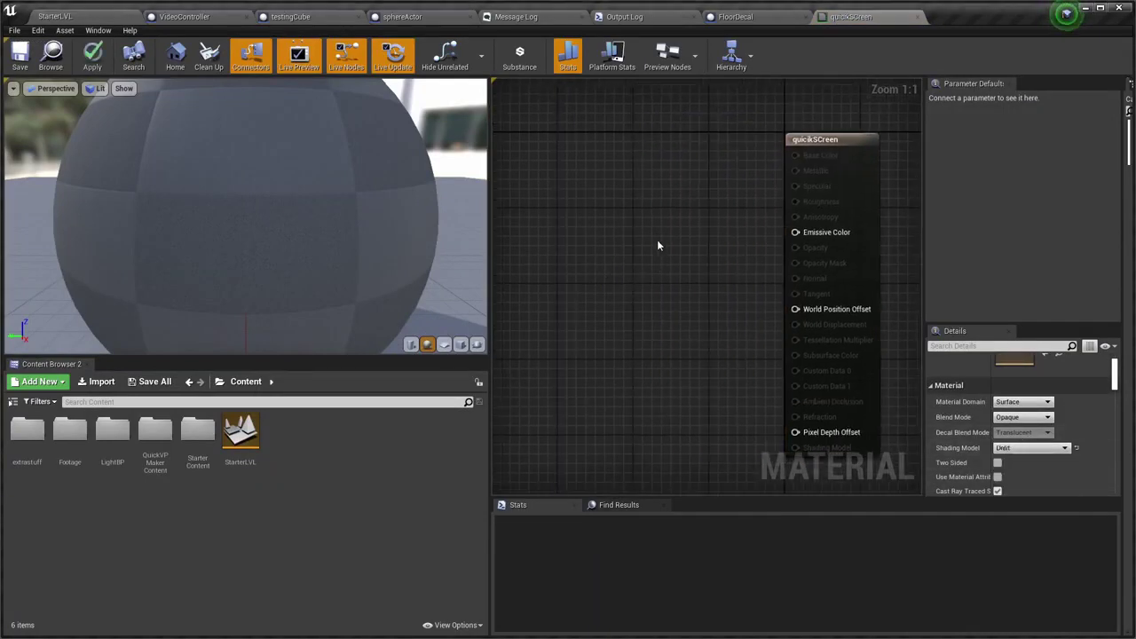
{"action": "right_click", "coordinate": [651, 240]}
{"action": "type", "text": "tex"}
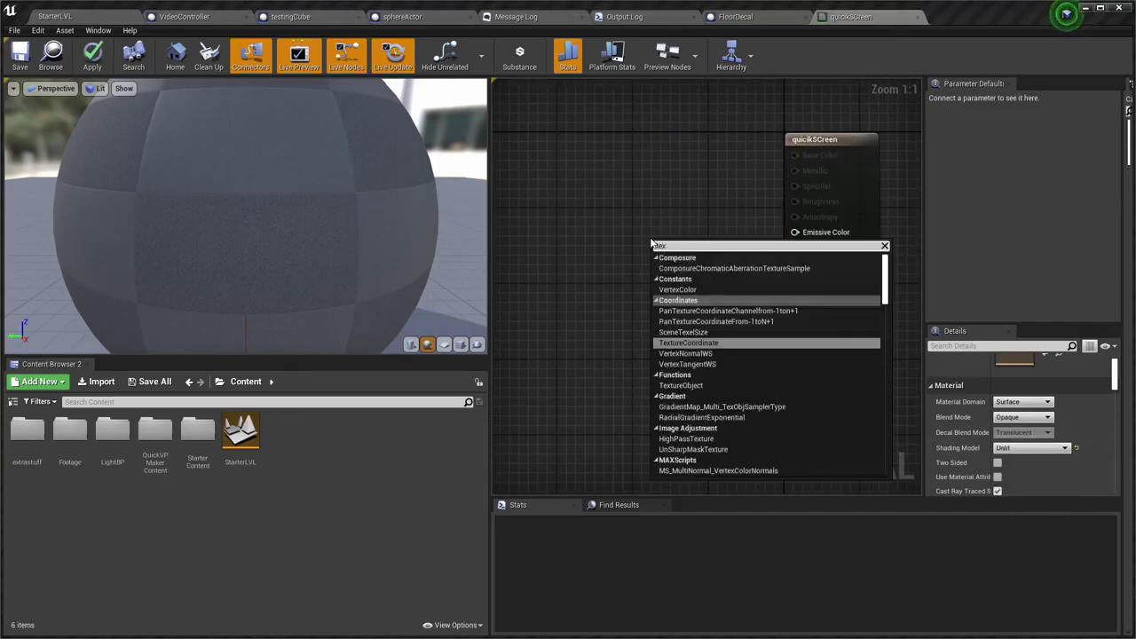
{"action": "type", "text": "turesa"}
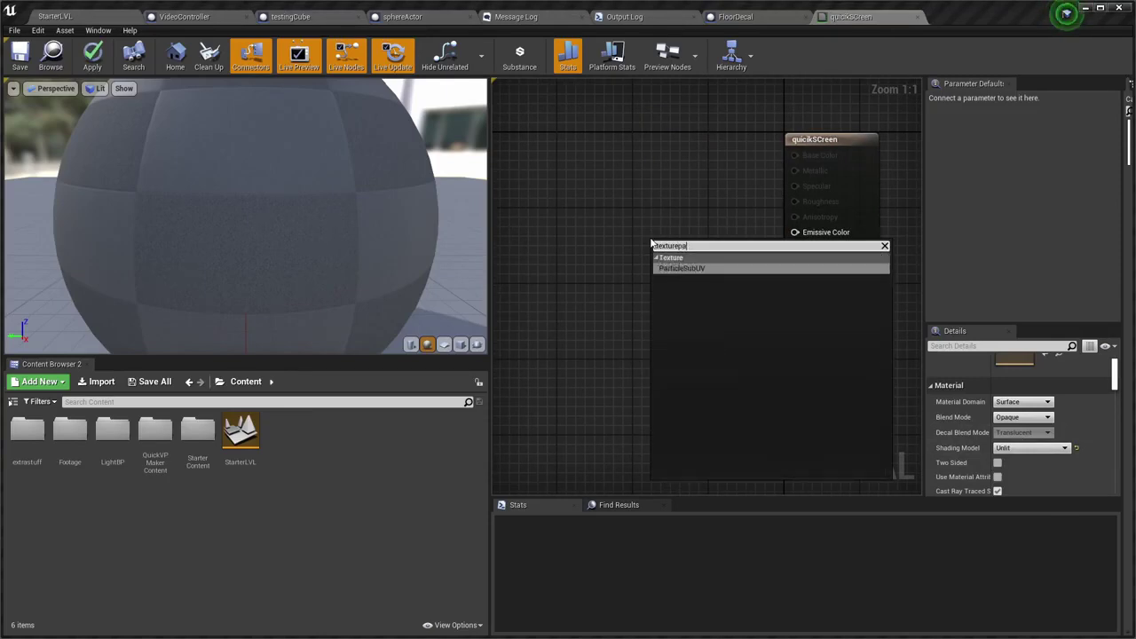
{"action": "key", "text": "BackSpace"}
{"action": "key", "text": "BackSpace"}
{"action": "scroll", "coordinate": [816, 413], "scroll_direction": "down", "scroll_amount": 3}
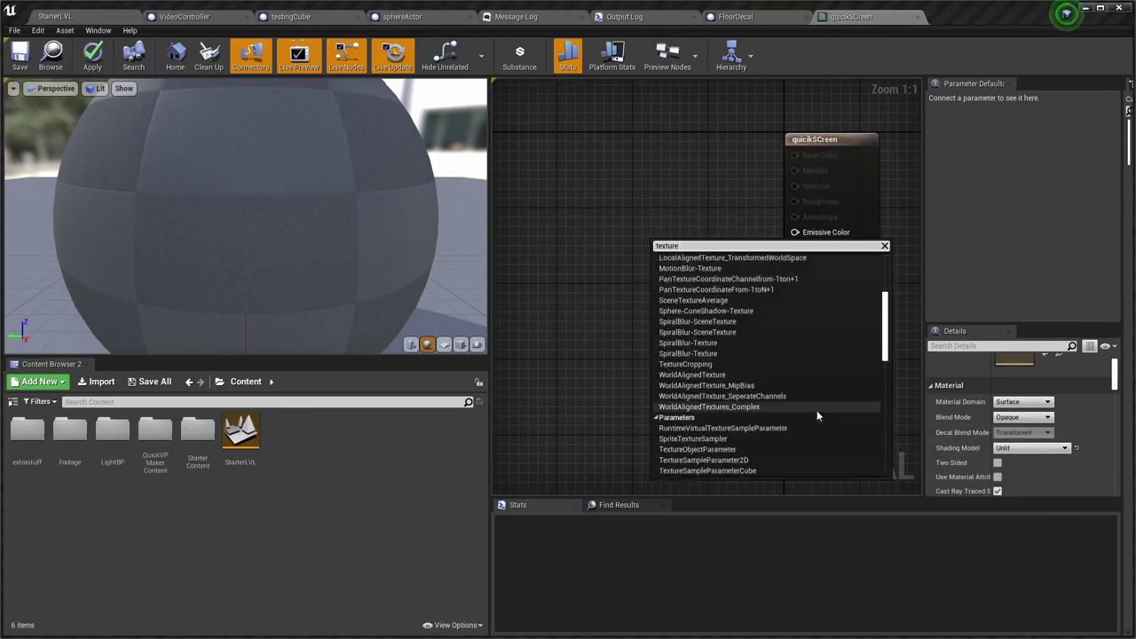
{"action": "scroll", "coordinate": [816, 413], "scroll_direction": "down", "scroll_amount": 3}
{"action": "scroll", "coordinate": [816, 413], "scroll_direction": "down", "scroll_amount": 2}
{"action": "scroll", "coordinate": [714, 430], "scroll_direction": "down", "scroll_amount": 3}
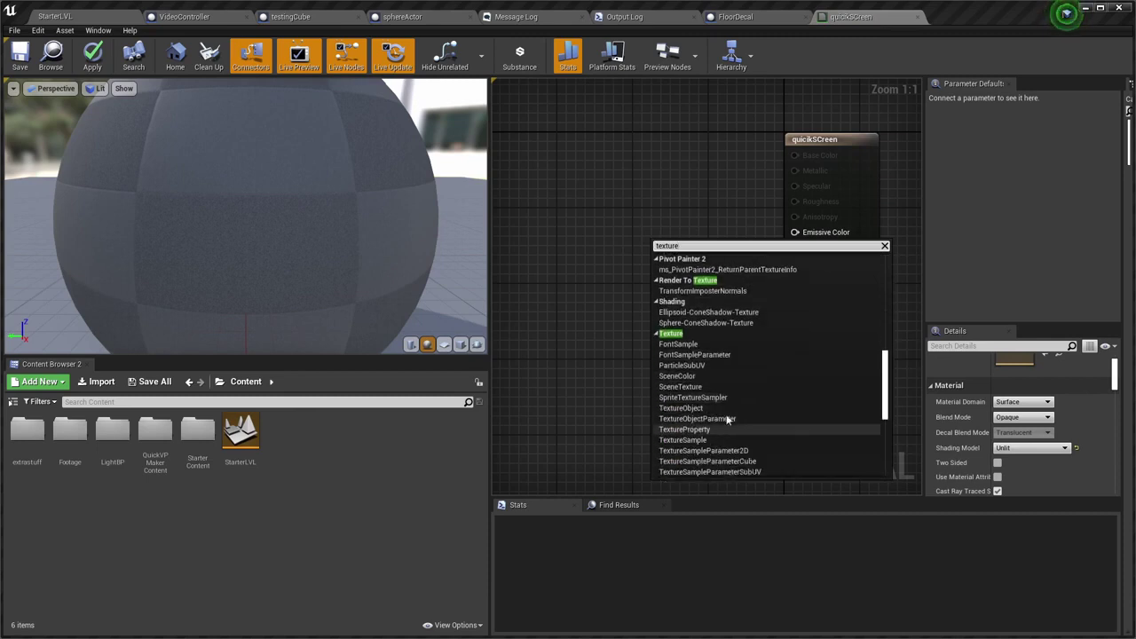
{"action": "scroll", "coordinate": [745, 395], "scroll_direction": "down", "scroll_amount": 3}
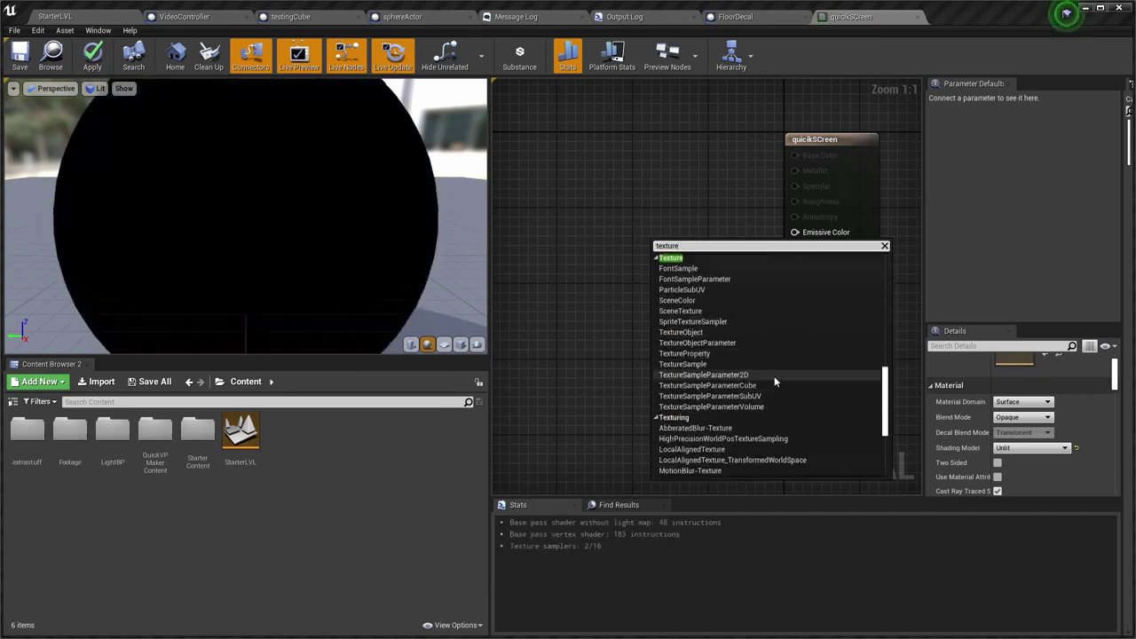
{"action": "left_click", "coordinate": [773, 375]}
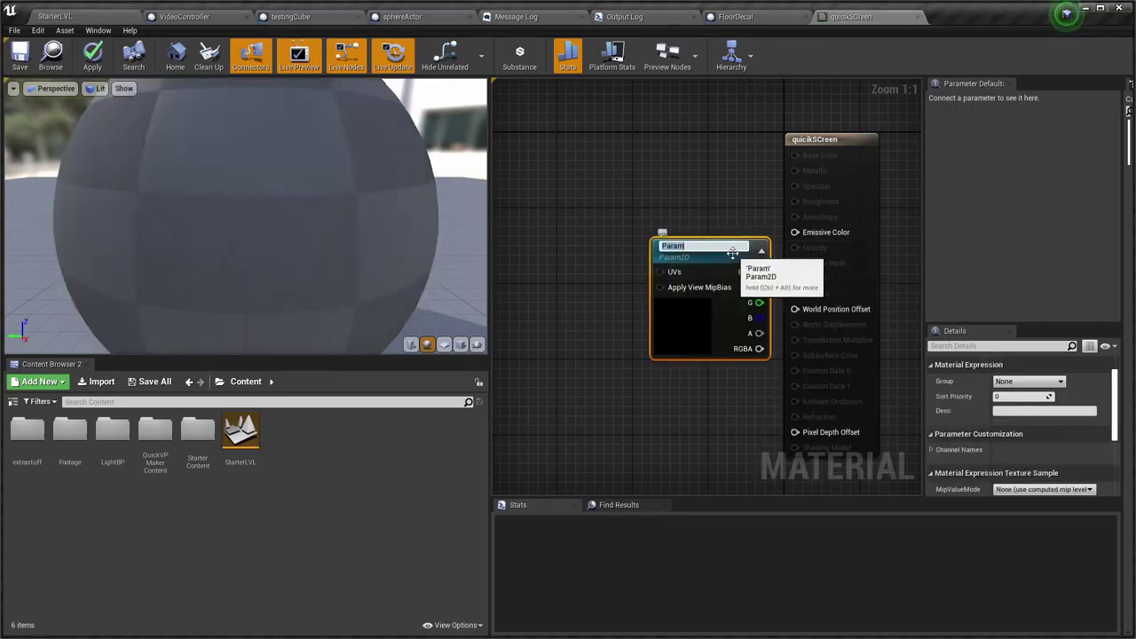
{"action": "type", "text": "Testuer"}
{"action": "key", "text": "Return"}
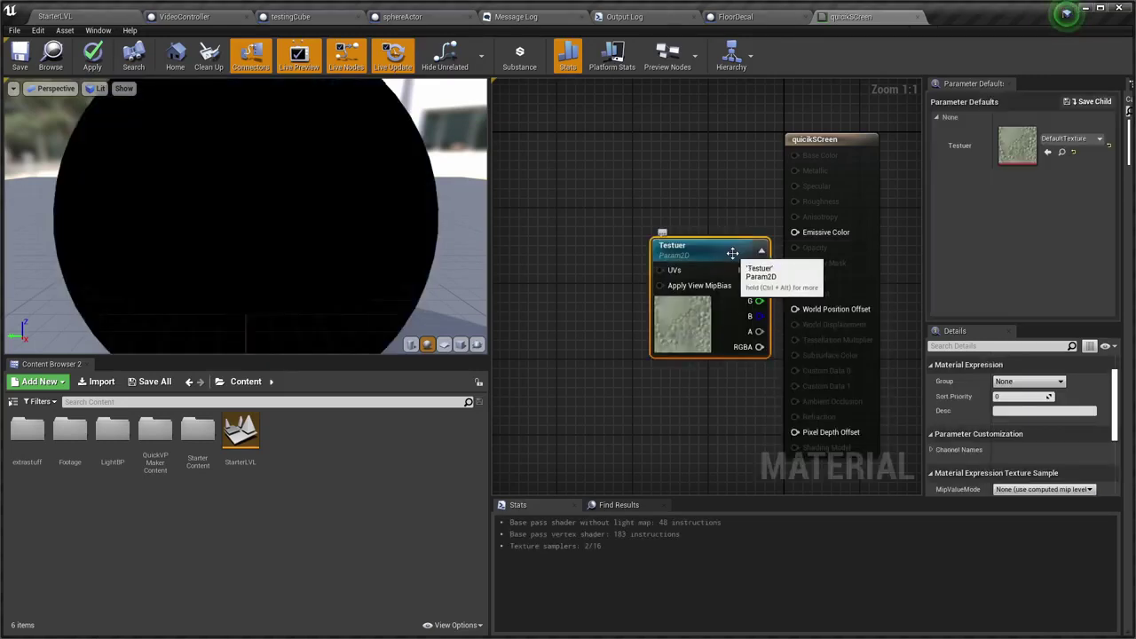
Connect Testuer's RGB output to Emissive Color and save the material
{"action": "left_click_drag", "start_coordinate": [759, 269], "coordinate": [825, 233]}
{"action": "left_click_drag", "start_coordinate": [719, 246], "coordinate": [624, 206]}
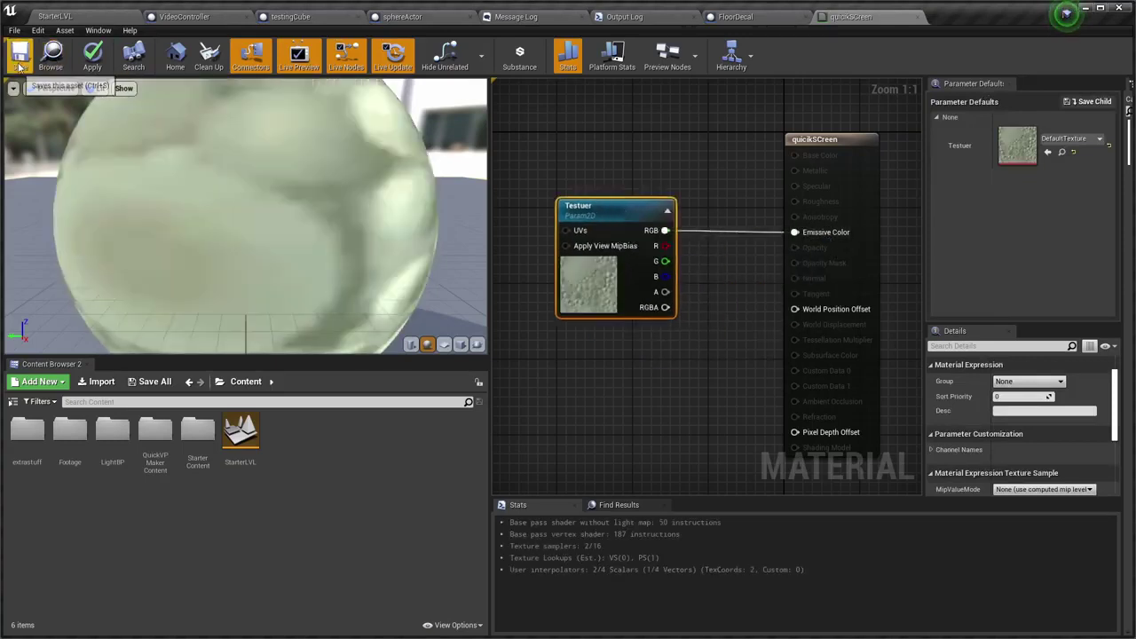
{"action": "left_click", "coordinate": [19, 68]}
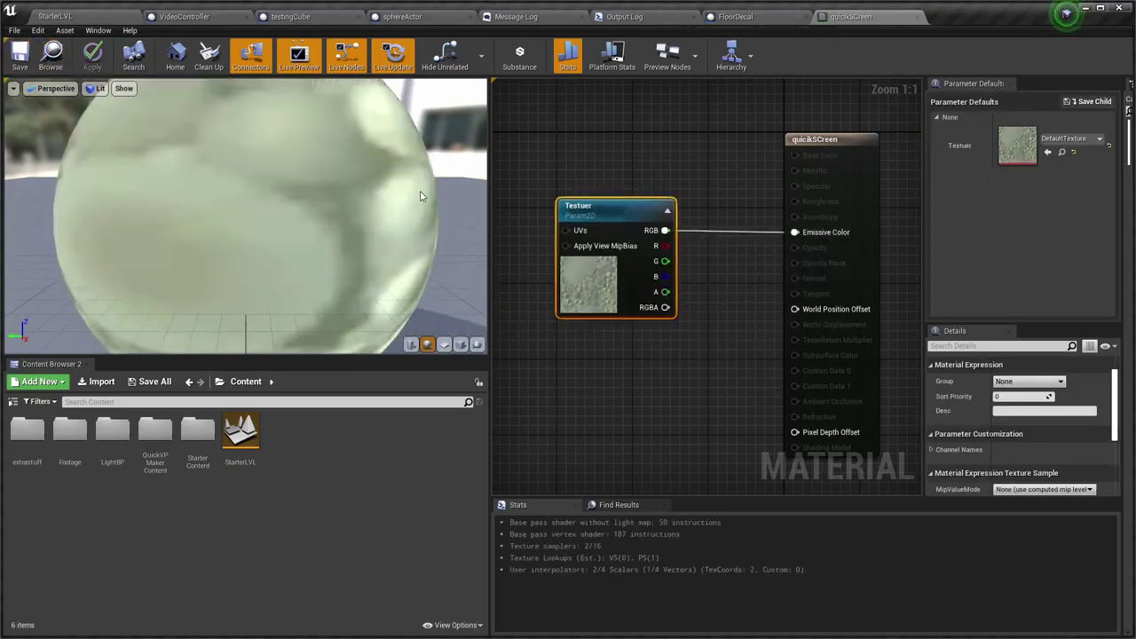
Create a Screen material instance from quickScreen and drop it onto Plane2 in the viewport
{"action": "left_click", "coordinate": [99, 30]}
{"action": "left_click", "coordinate": [84, 16]}
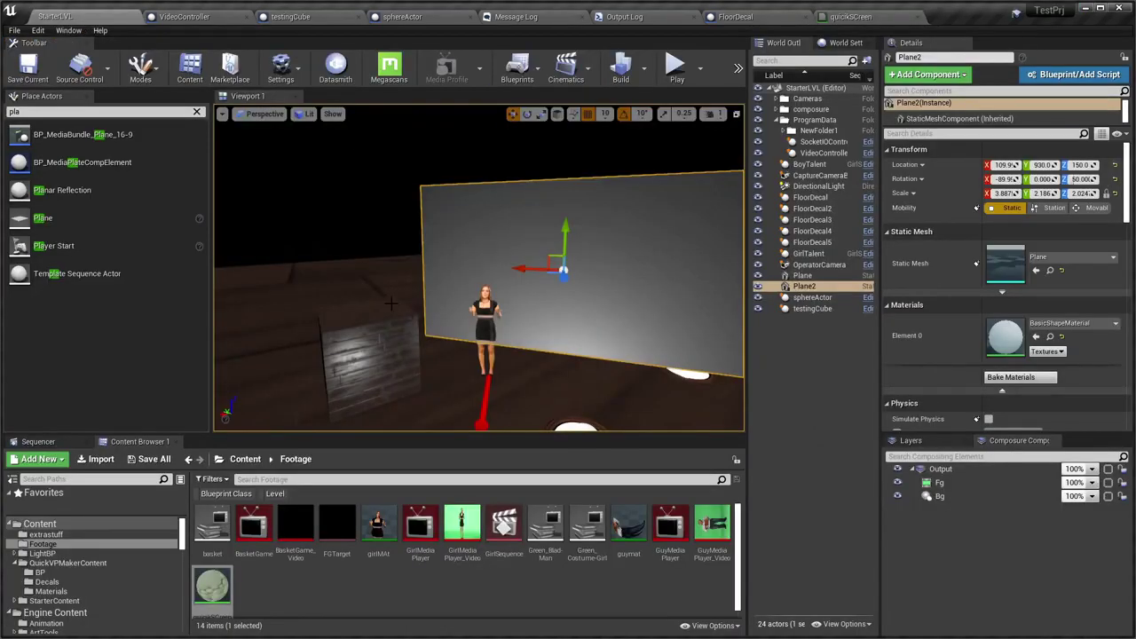
{"action": "left_click_drag", "start_coordinate": [218, 586], "coordinate": [214, 590]}
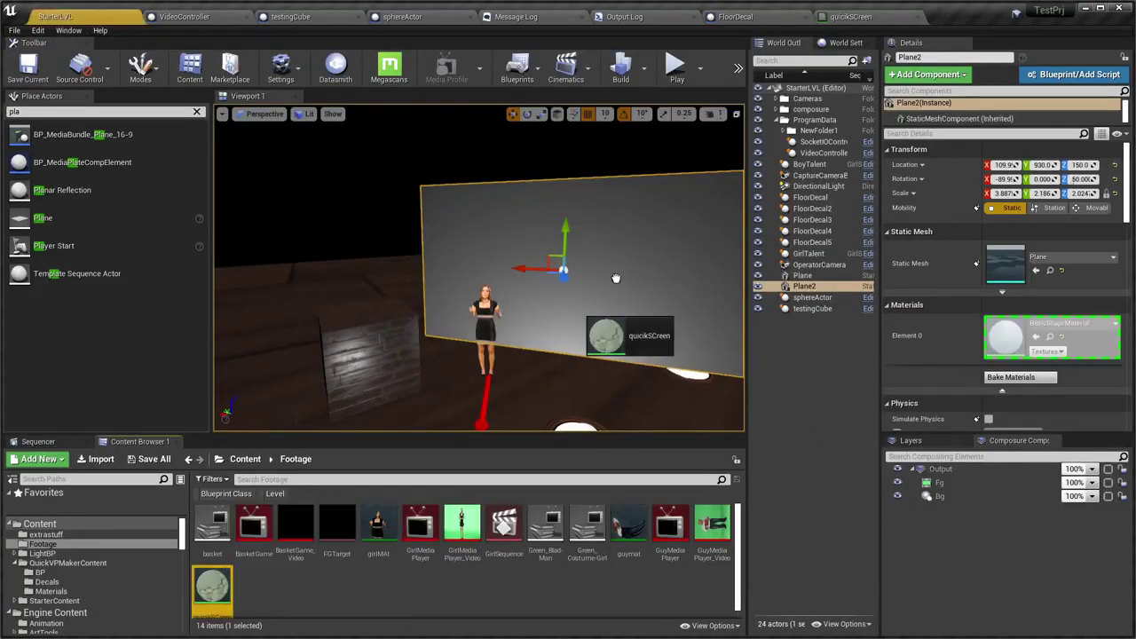
{"action": "right_click", "coordinate": [214, 590]}
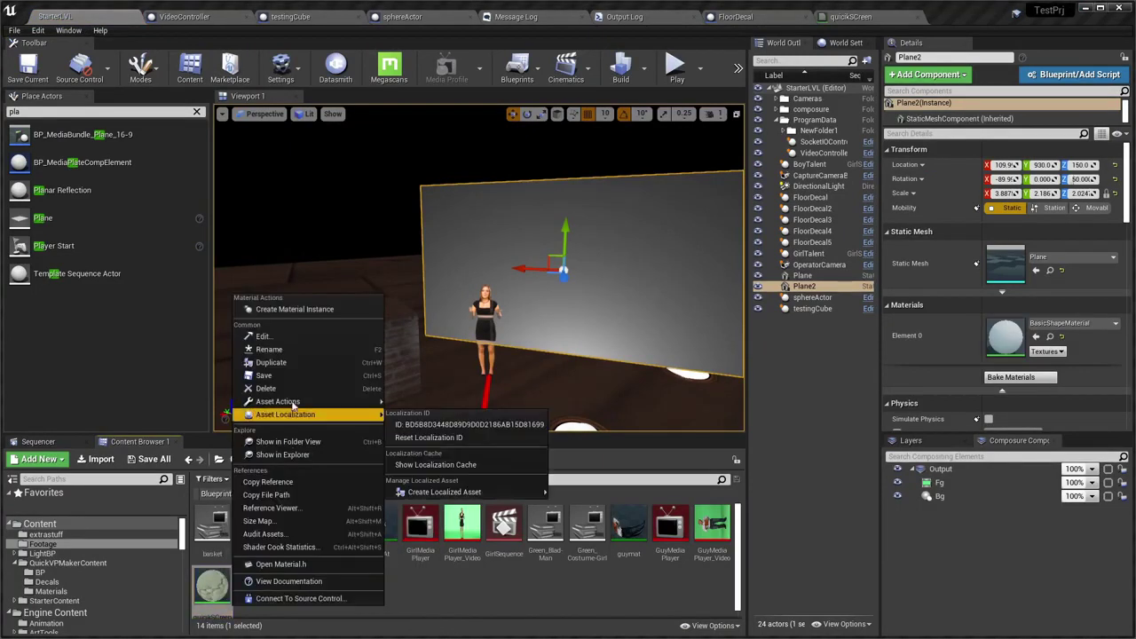
{"action": "left_click", "coordinate": [304, 310]}
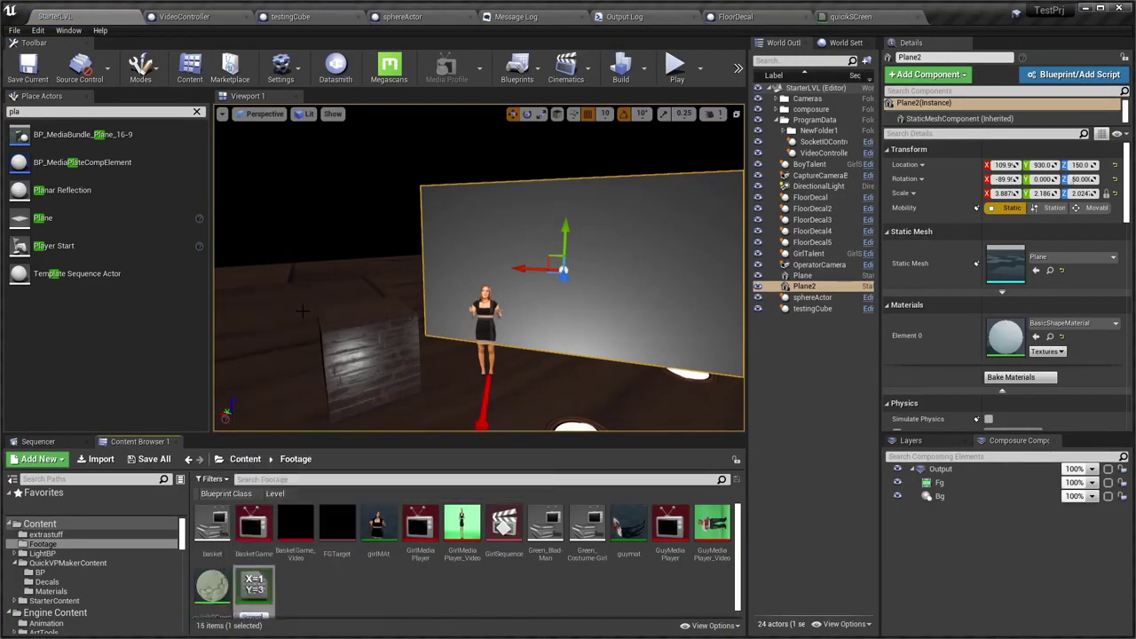
{"action": "left_click_drag", "start_coordinate": [254, 586], "coordinate": [649, 261]}
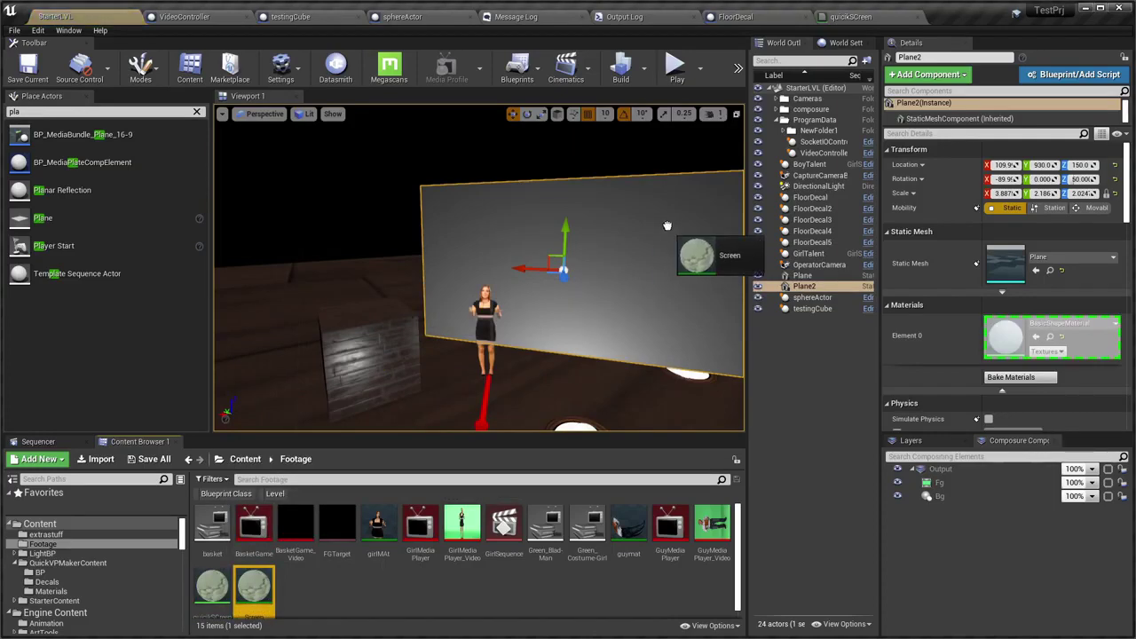
{"action": "double_click", "coordinate": [254, 527]}
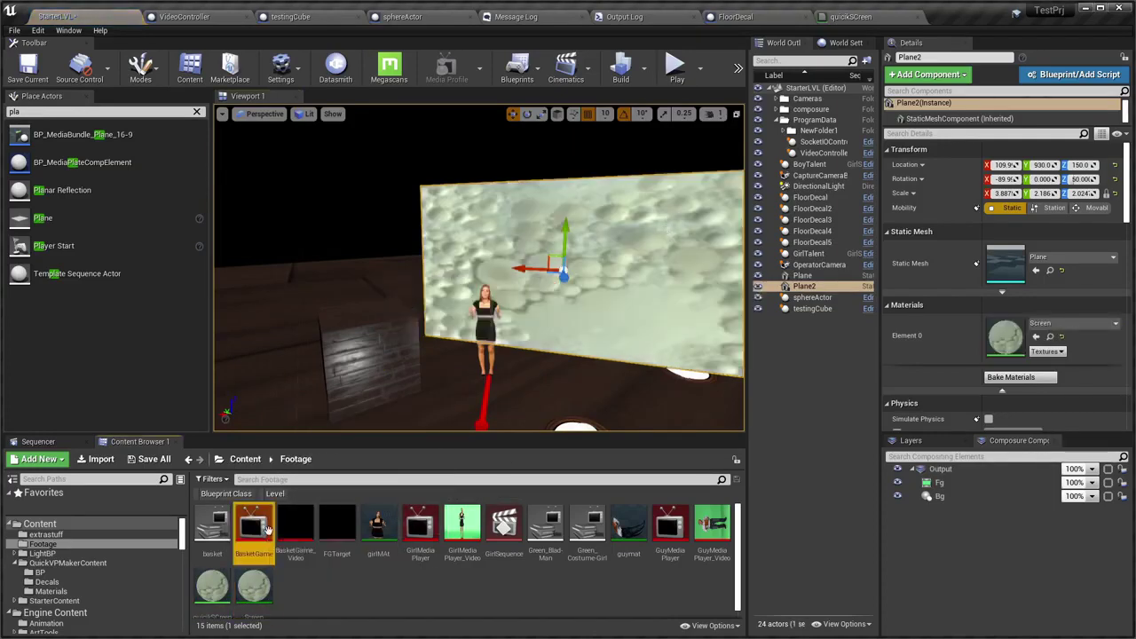
Preview the basket clip, then set the Screen material's texture parameter to BasketGame_Video and save
{"action": "double_click", "coordinate": [31, 470]}
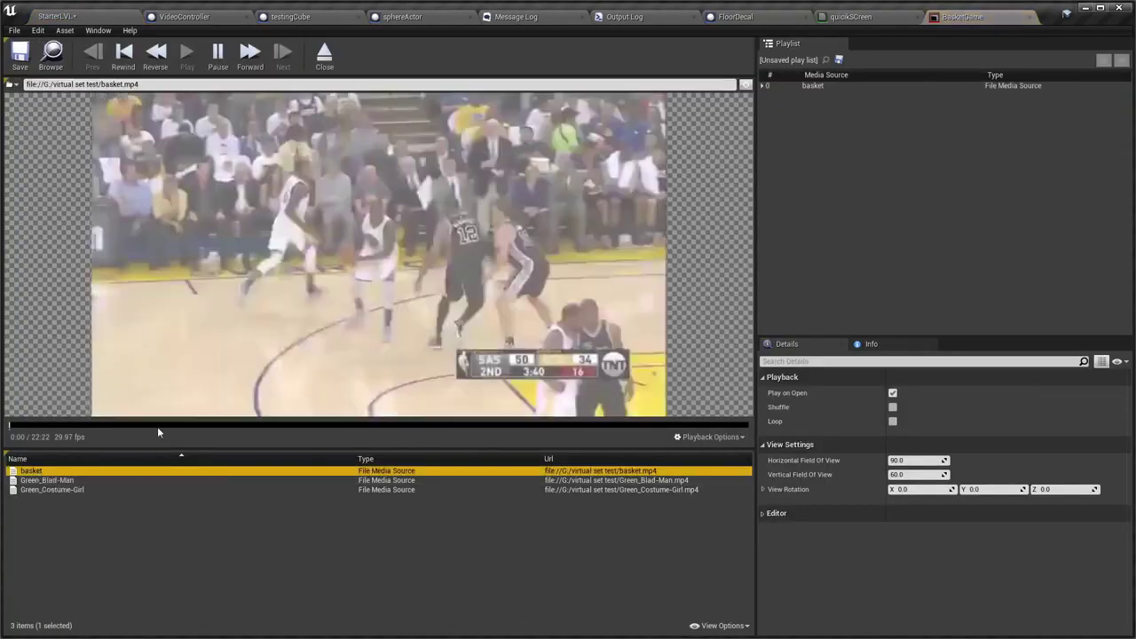
{"action": "left_click", "coordinate": [216, 66]}
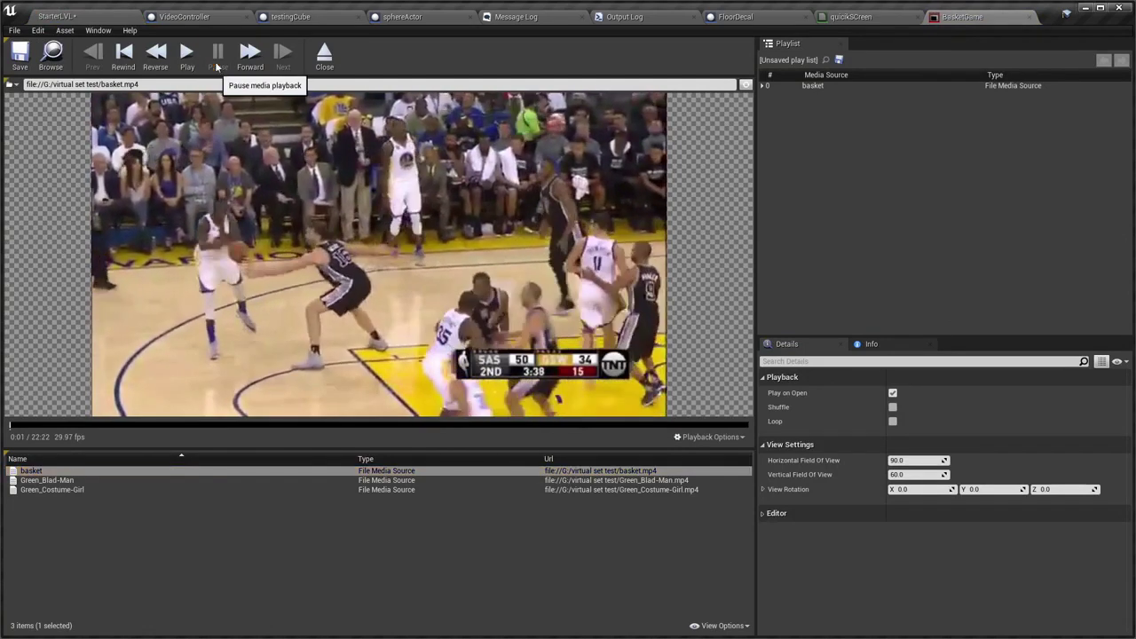
{"action": "left_click", "coordinate": [100, 18]}
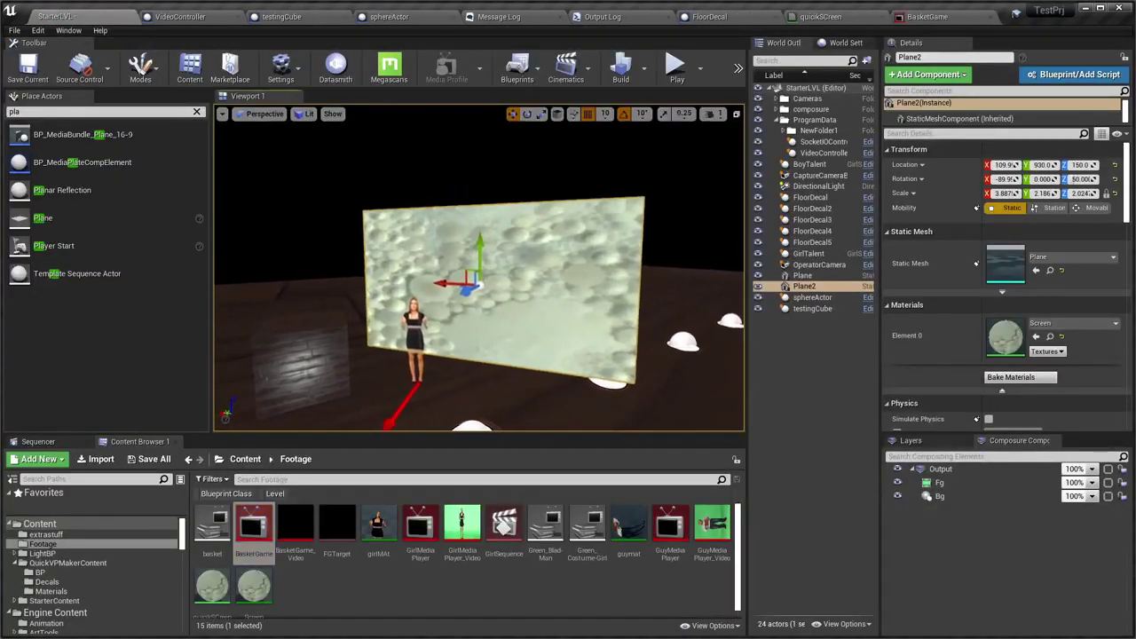
{"action": "double_click", "coordinate": [259, 581]}
{"action": "left_click_drag", "start_coordinate": [978, 18], "coordinate": [498, 208]}
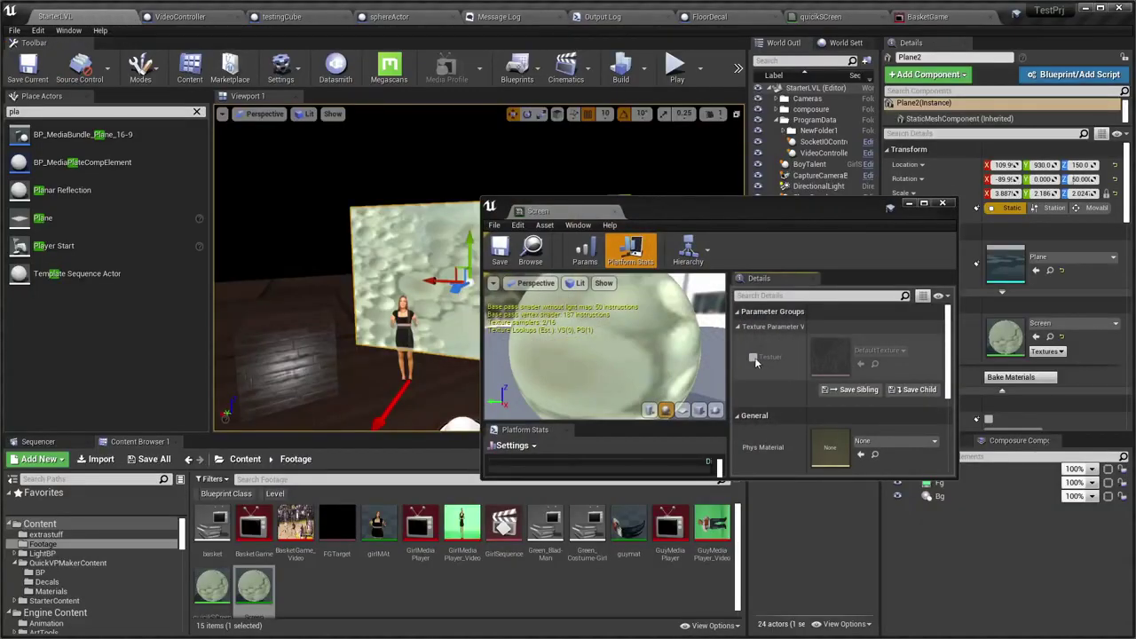
{"action": "left_click", "coordinate": [754, 358]}
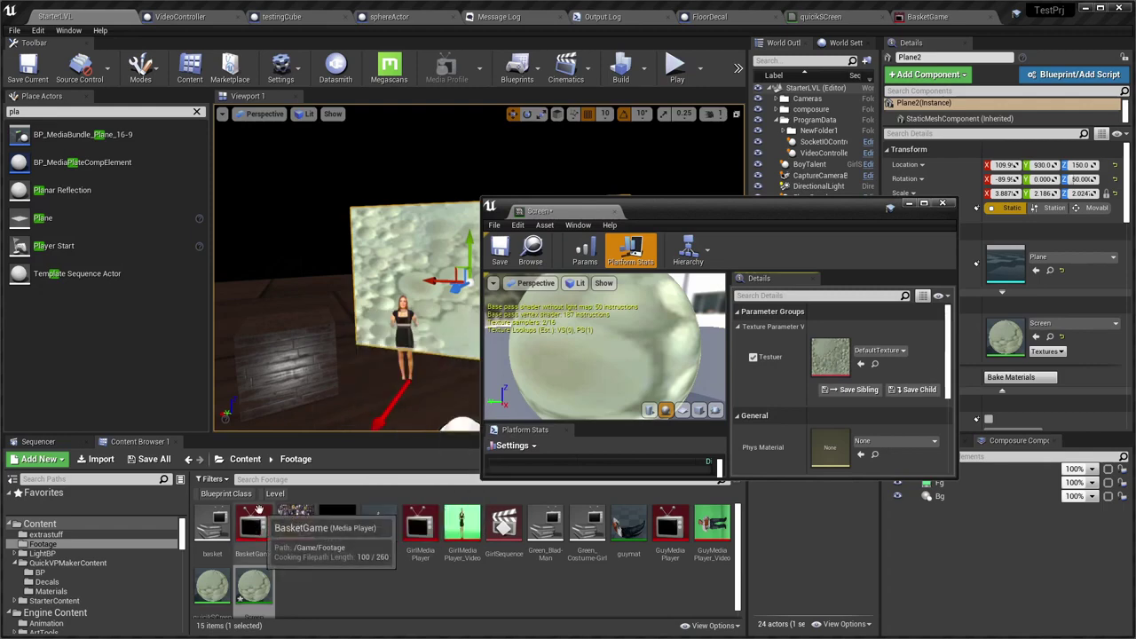
{"action": "left_click_drag", "start_coordinate": [295, 525], "coordinate": [811, 340]}
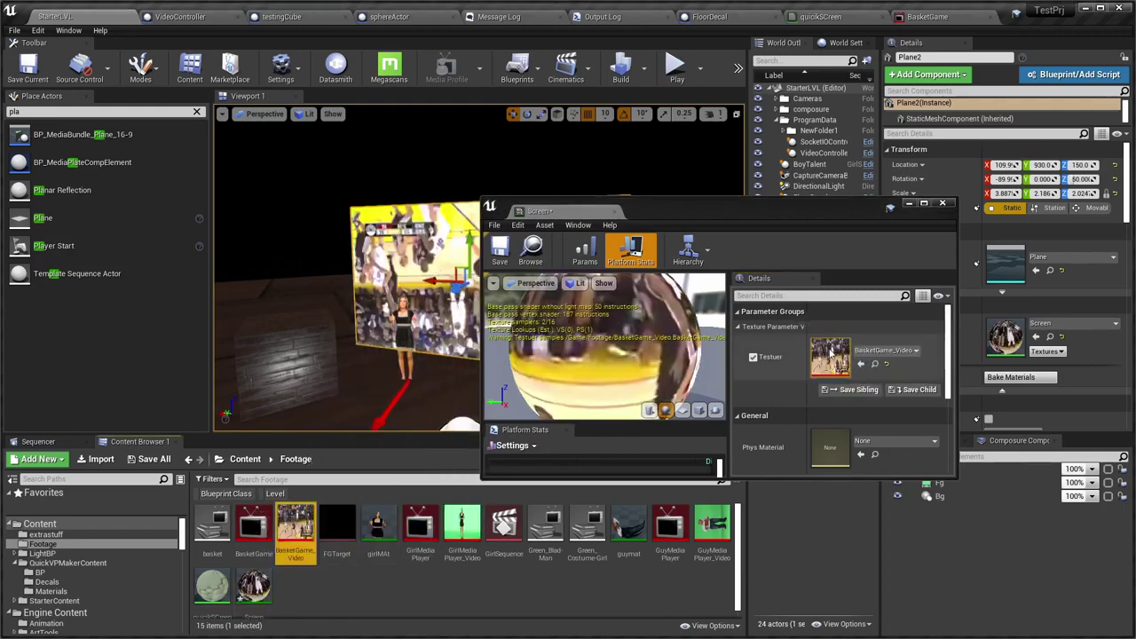
{"action": "key", "text": "ctrl+s"}
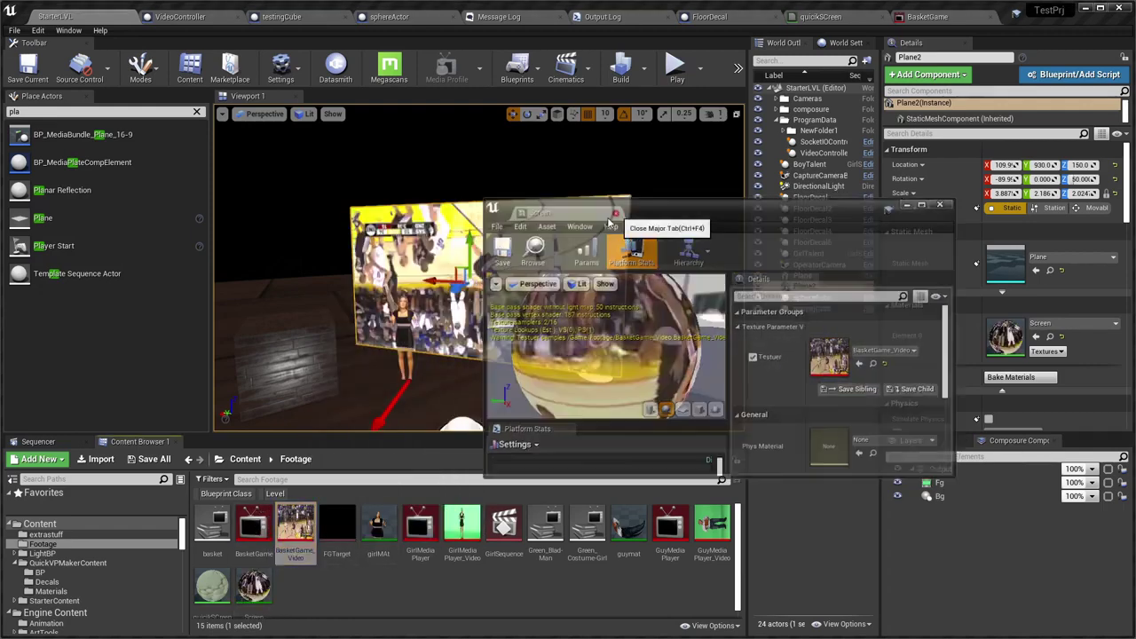
Rotate Plane2 by 90 degrees so the footage faces upright
{"action": "left_click_drag", "start_coordinate": [515, 302], "coordinate": [518, 272]}
{"action": "key", "text": "e"}
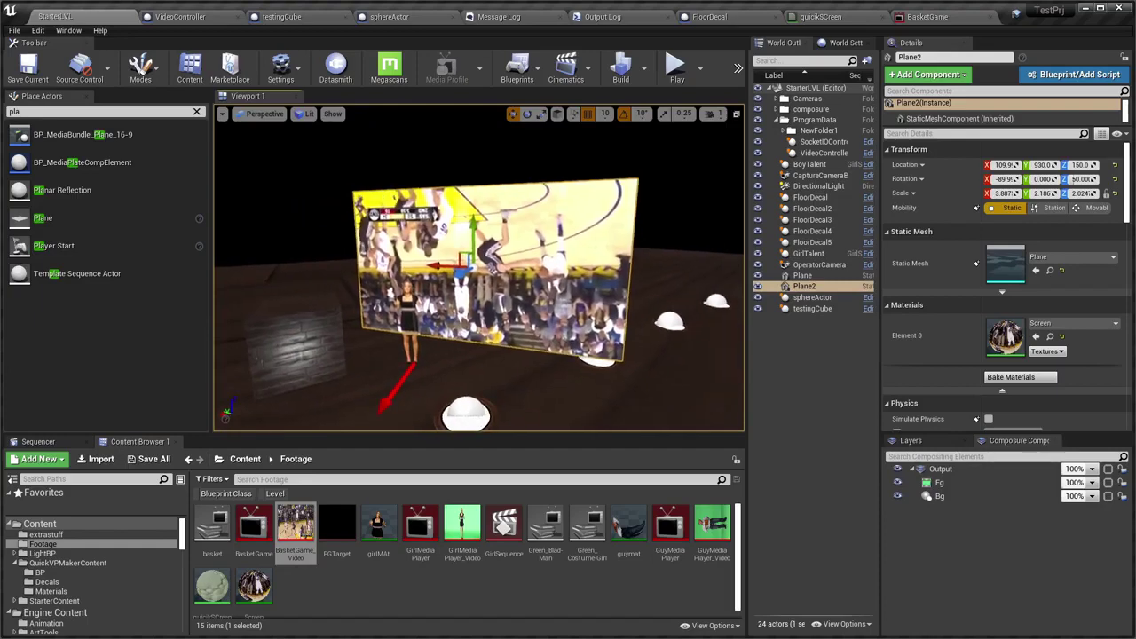
{"action": "mouse_move", "coordinate": [530, 232]}
{"action": "left_mouse_down"}
{"action": "mouse_move", "coordinate": [532, 292]}
{"action": "mouse_move", "coordinate": [537, 266]}
{"action": "left_mouse_up"}
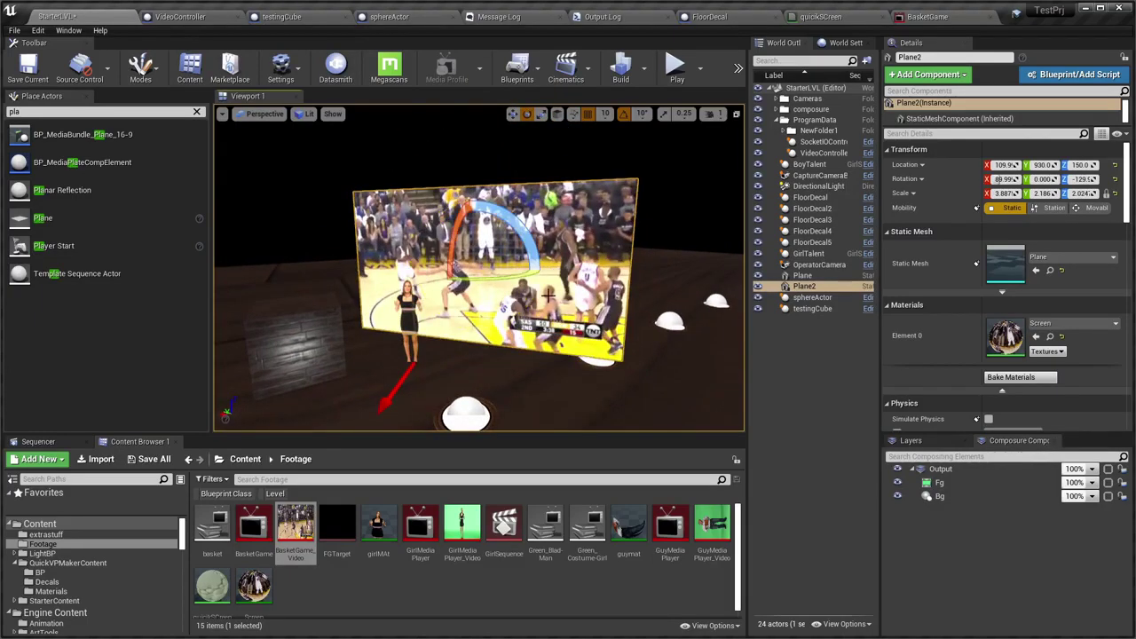
{"action": "right_click_drag", "start_coordinate": [536, 266], "coordinate": [497, 270]}
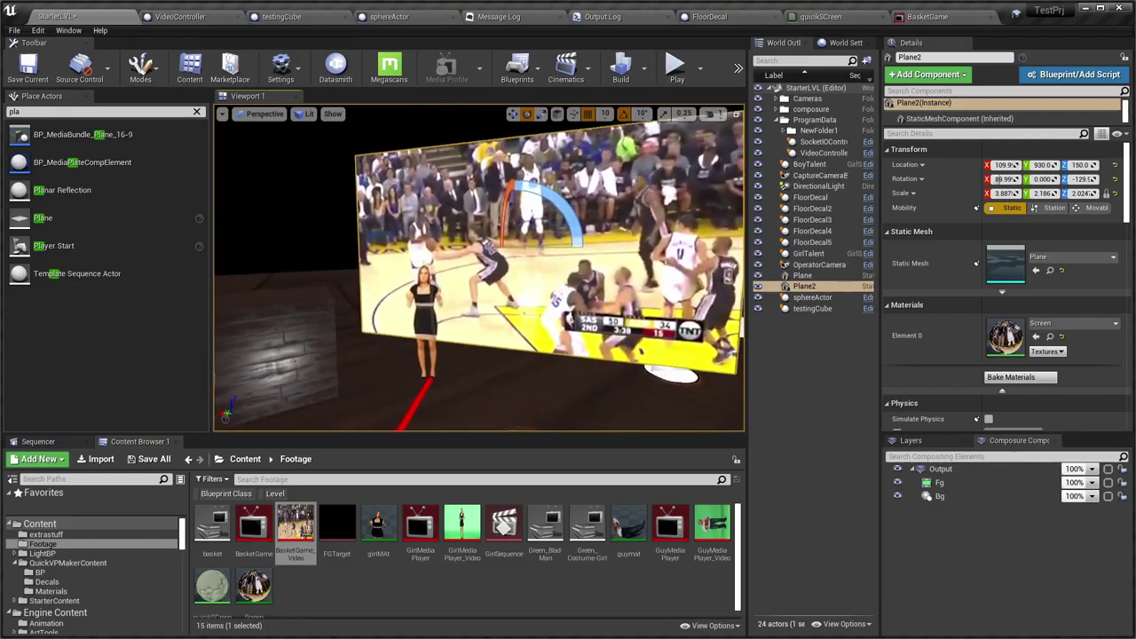
{"action": "right_click_drag", "start_coordinate": [497, 270], "coordinate": [508, 373]}
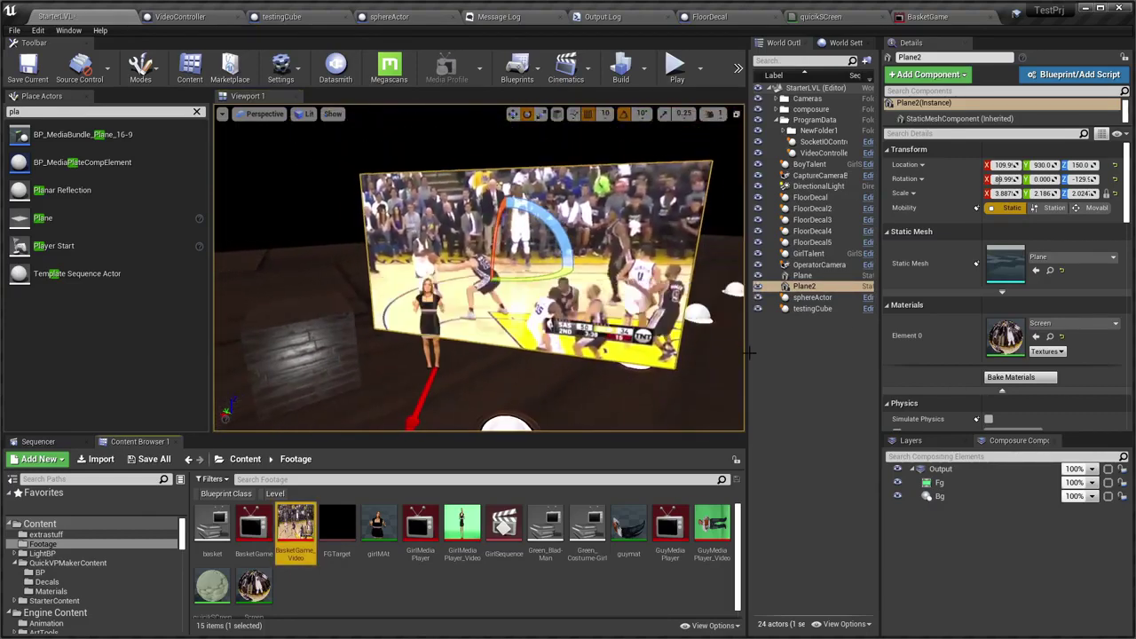
Convert Plane2 to a blueprint class using Harvest Components with an Actor parent
{"action": "right_click", "coordinate": [839, 286]}
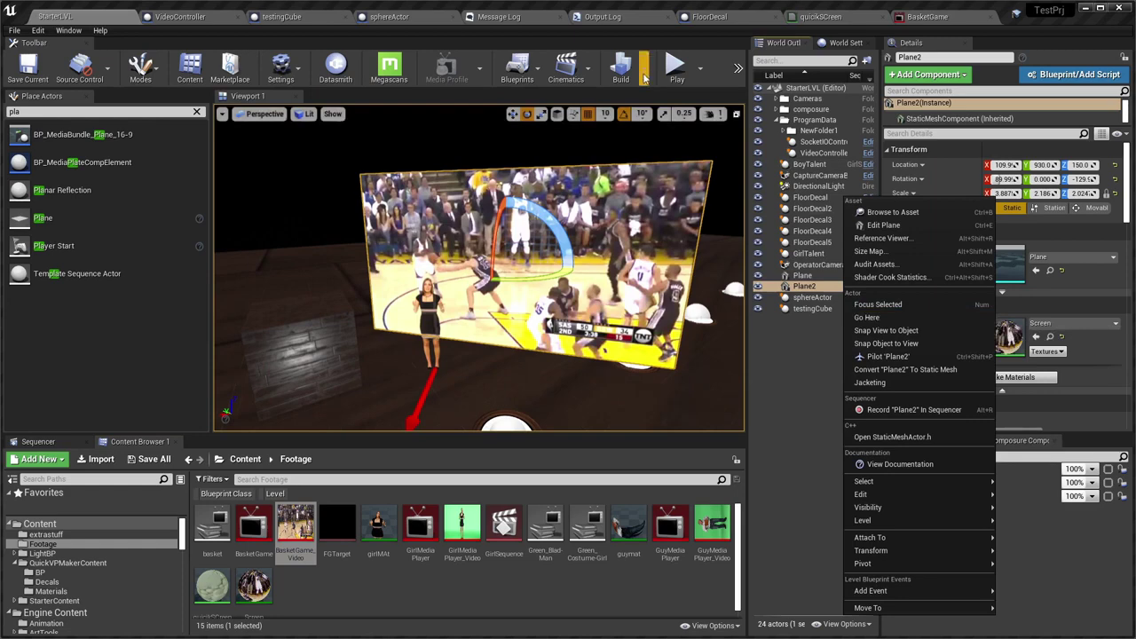
{"action": "left_click", "coordinate": [537, 71]}
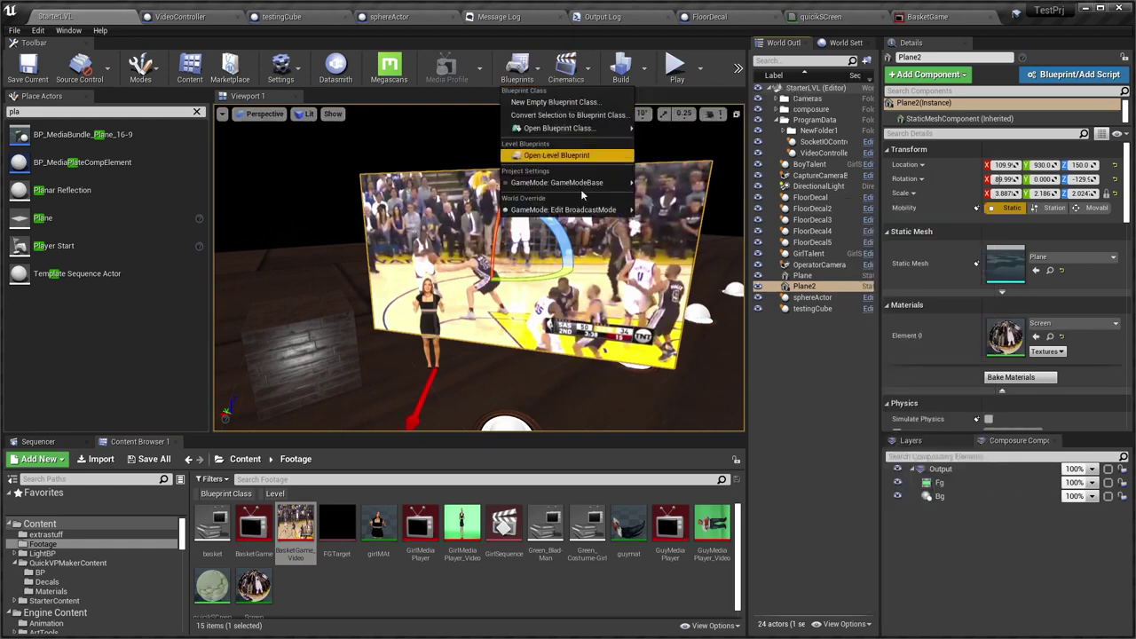
{"action": "mouse_move", "coordinate": [568, 127]}
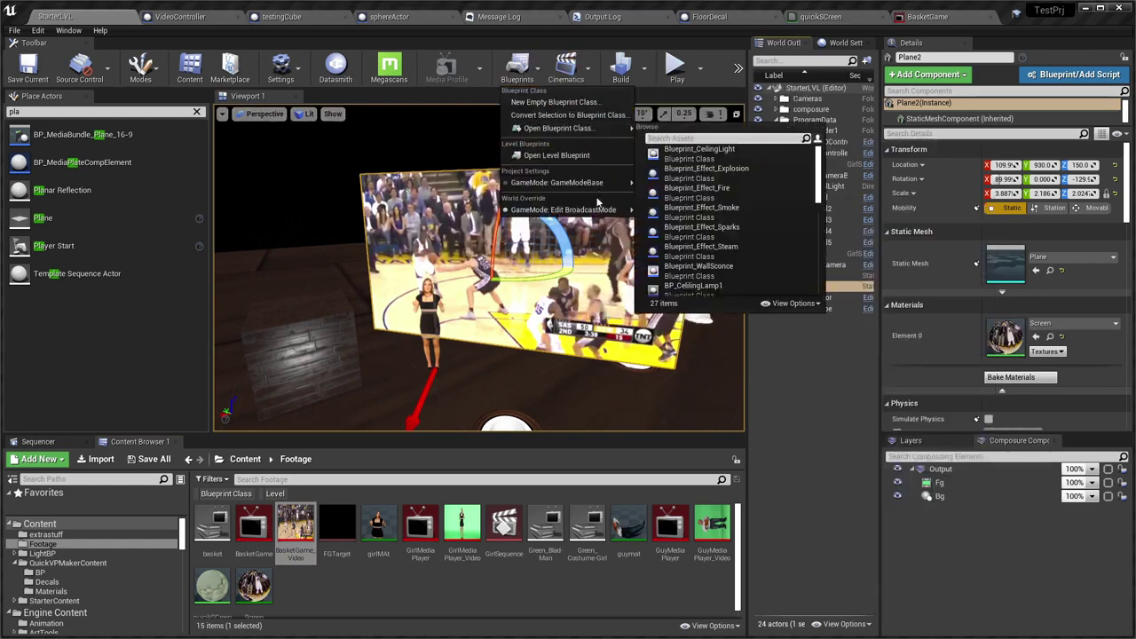
{"action": "left_click", "coordinate": [568, 115]}
{"action": "left_click", "coordinate": [434, 245]}
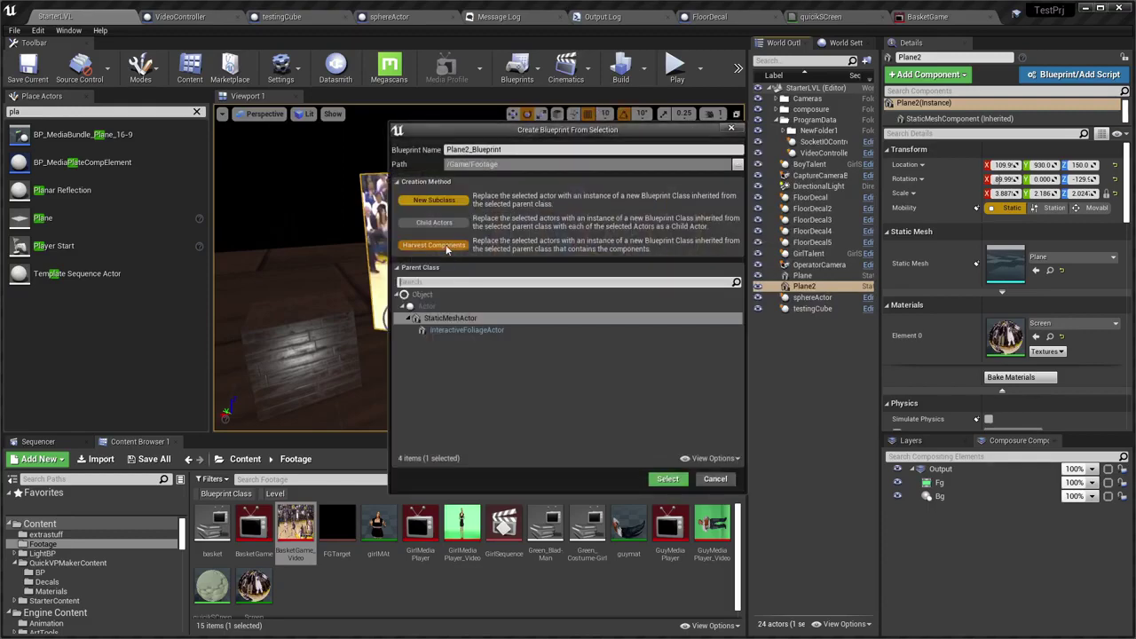
{"action": "scroll", "coordinate": [496, 355], "scroll_direction": "down", "scroll_amount": 10}
{"action": "left_click_drag", "start_coordinate": [737, 393], "coordinate": [737, 302]}
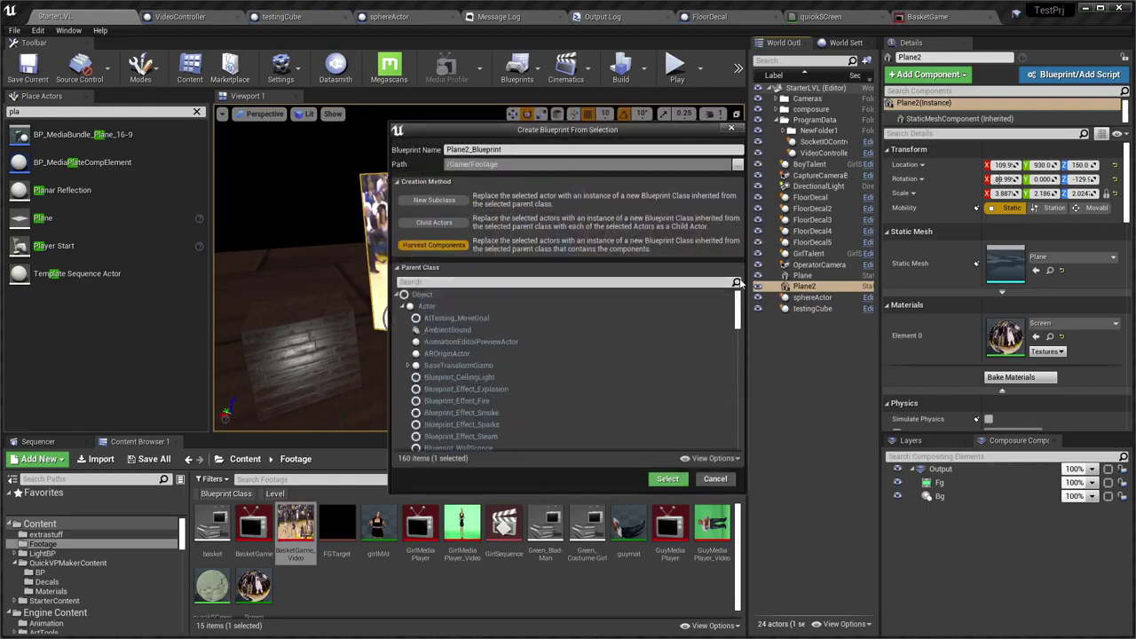
{"action": "left_click", "coordinate": [673, 480]}
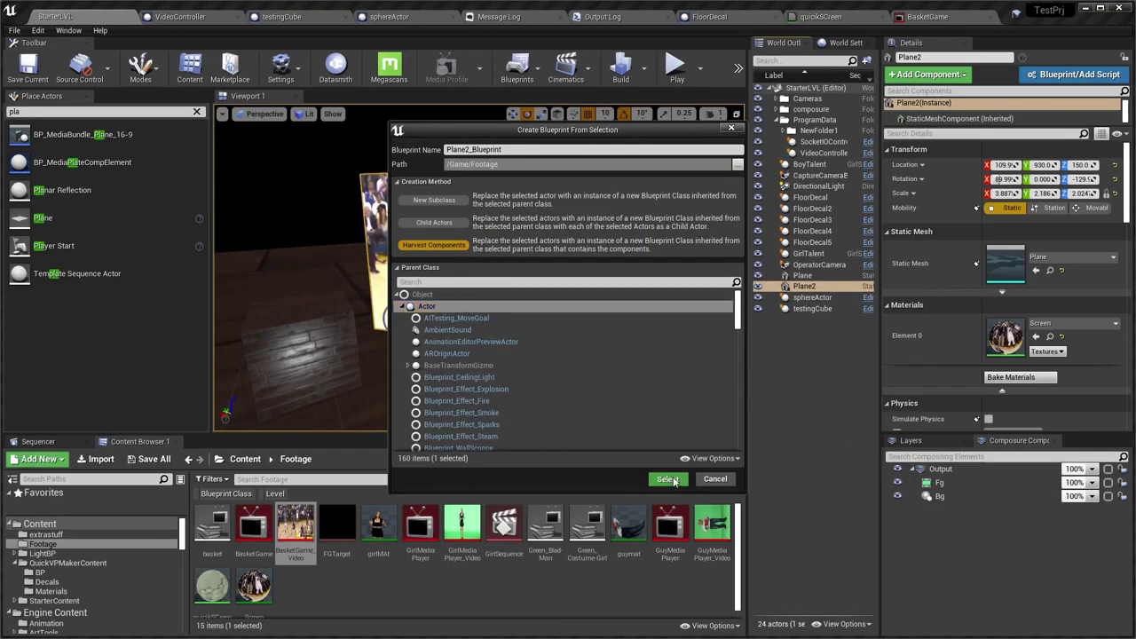
Store the new blueprint as ScreenBlueprint in /Game/extrastuff
{"action": "left_click", "coordinate": [738, 166]}
{"action": "left_click", "coordinate": [543, 231]}
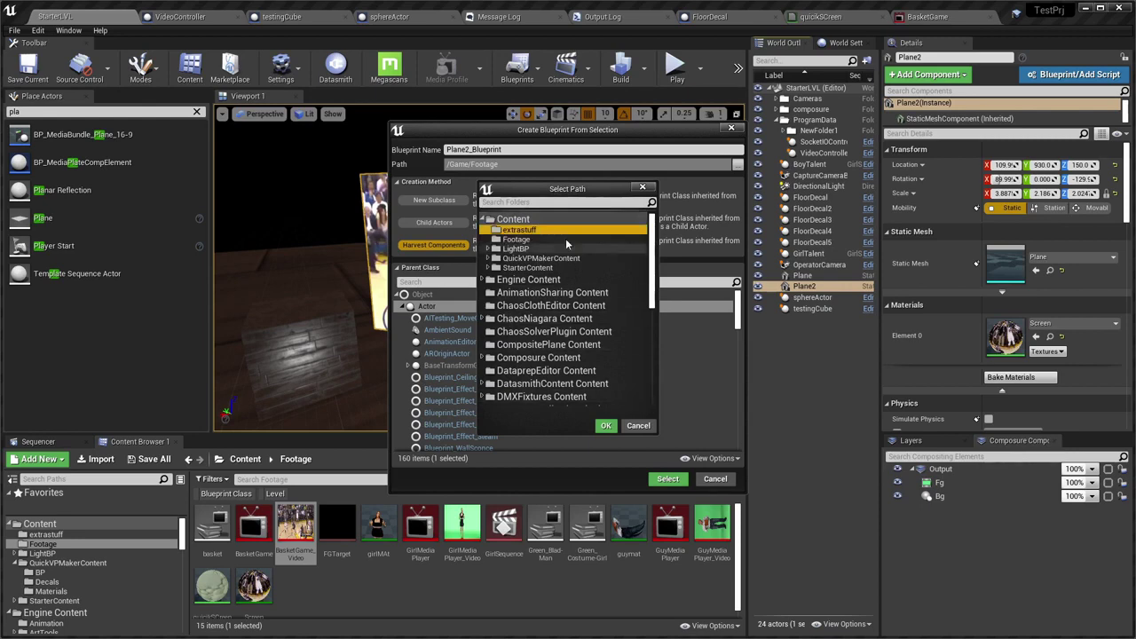
{"action": "left_click", "coordinate": [605, 425]}
{"action": "type", "text": "Scree"}
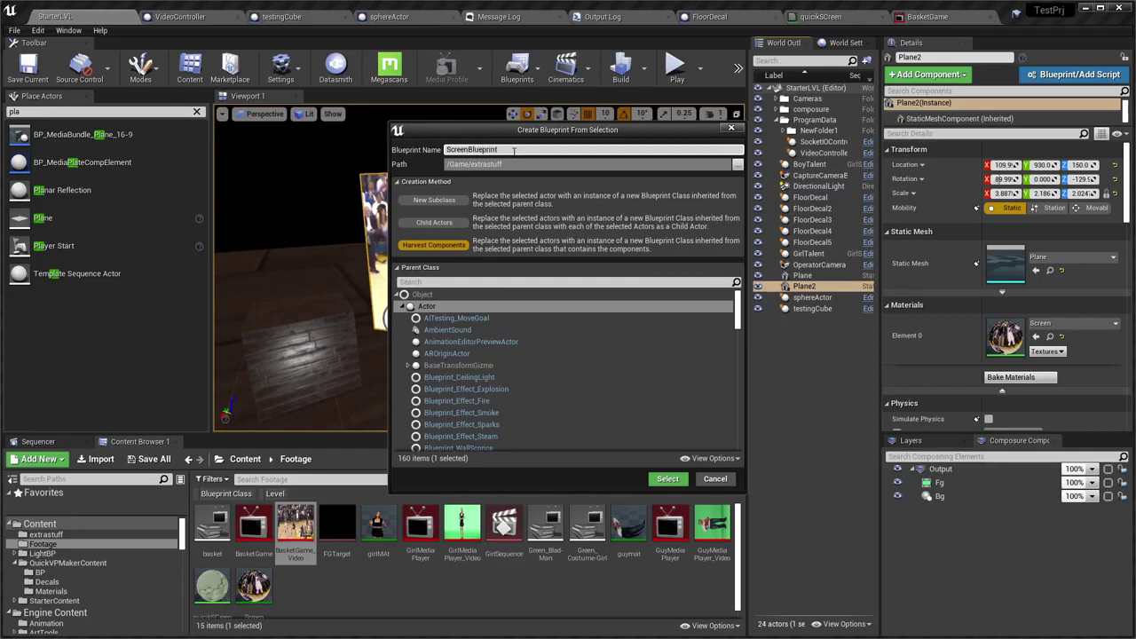
{"action": "left_click", "coordinate": [657, 485]}
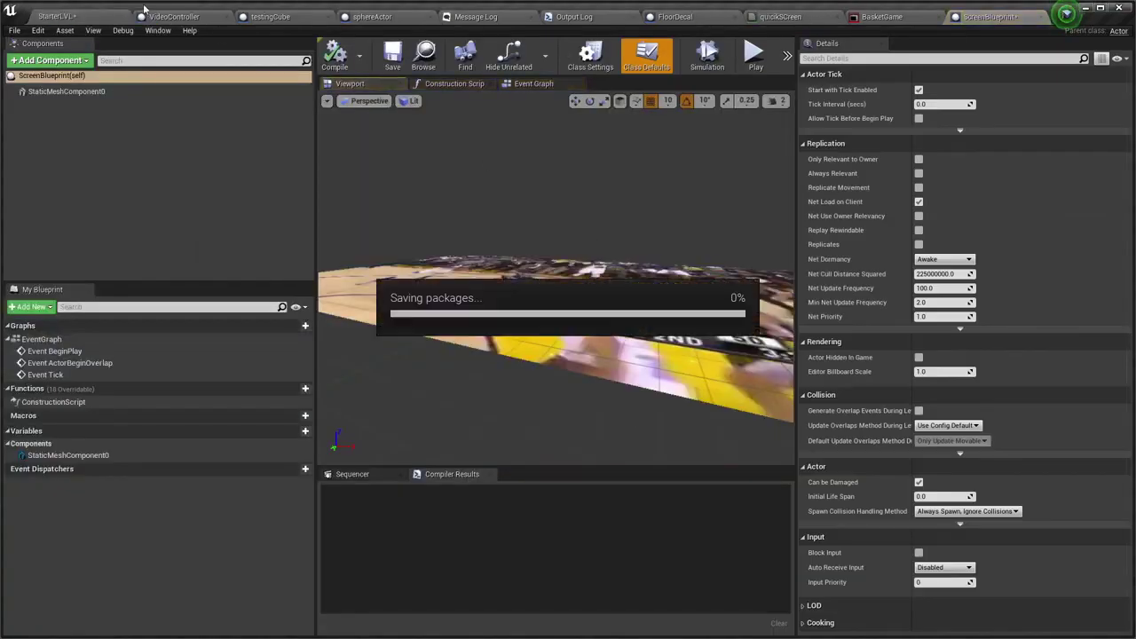
Add the LVLDirector interface in ScreenBlueprint's class settings
{"action": "left_click", "coordinate": [62, 16]}
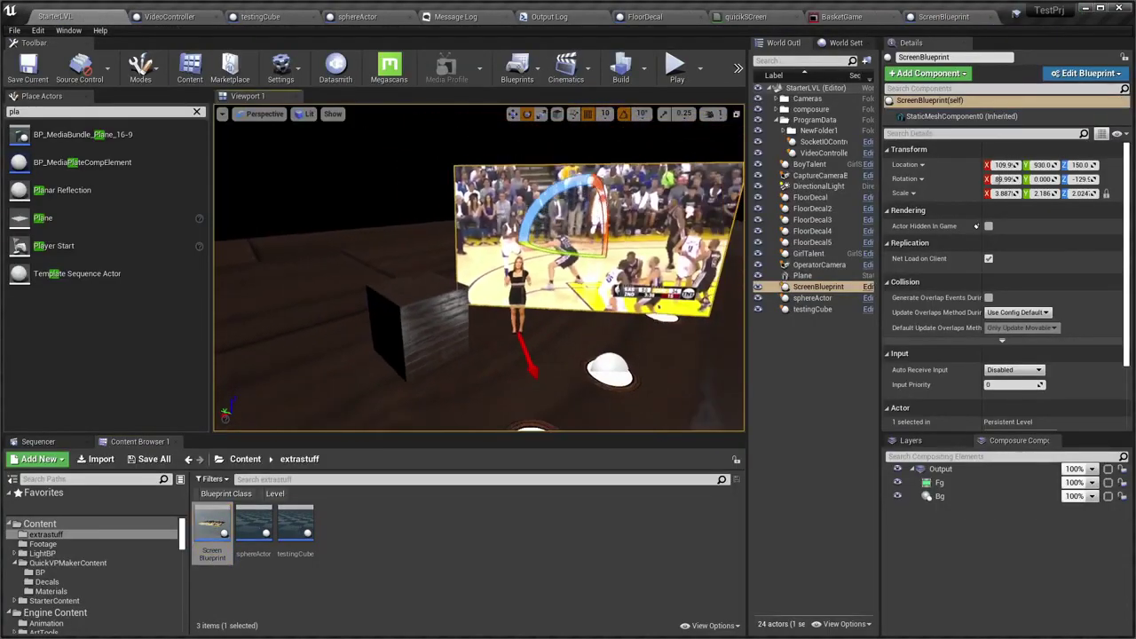
{"action": "right_click_drag", "start_coordinate": [479, 267], "coordinate": [621, 266]}
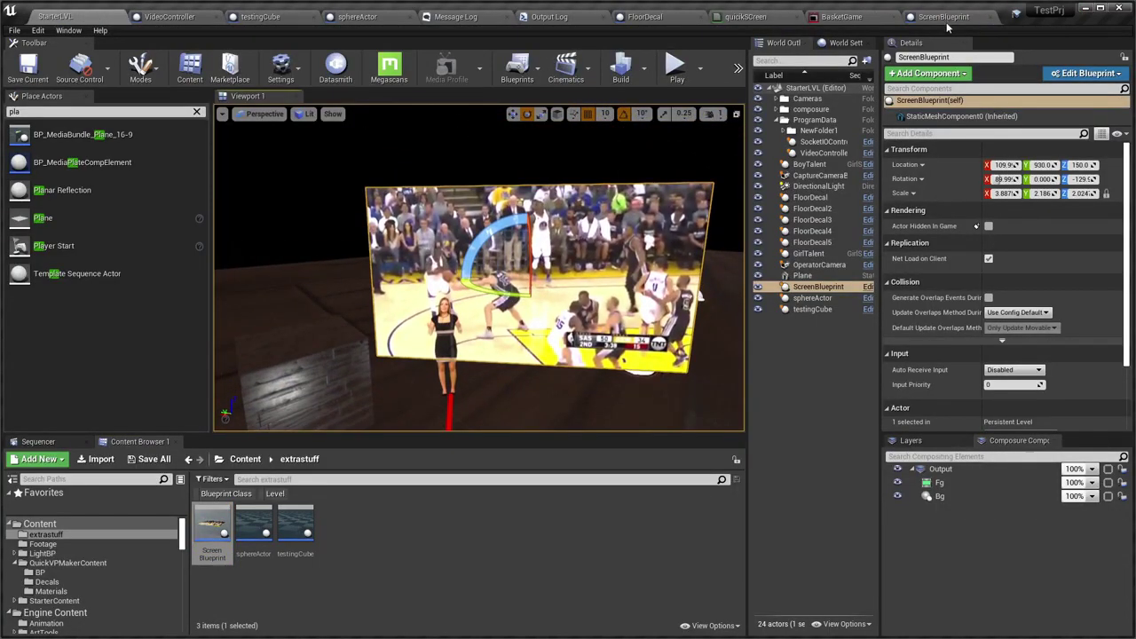
{"action": "left_click", "coordinate": [943, 17]}
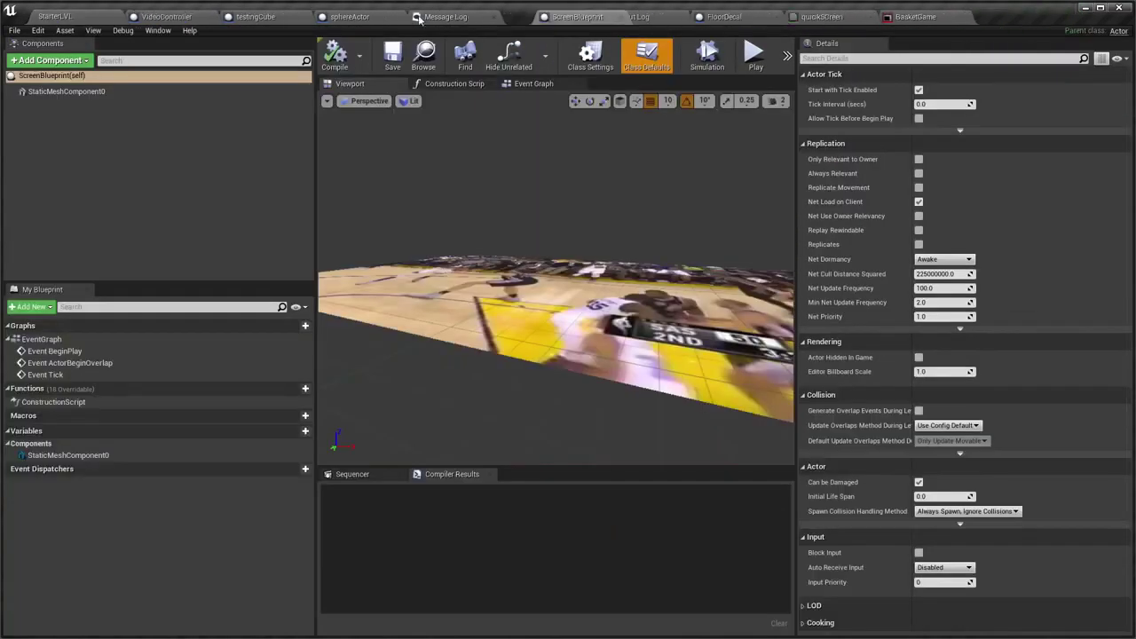
{"action": "left_click", "coordinate": [590, 62]}
{"action": "left_click", "coordinate": [1104, 271]}
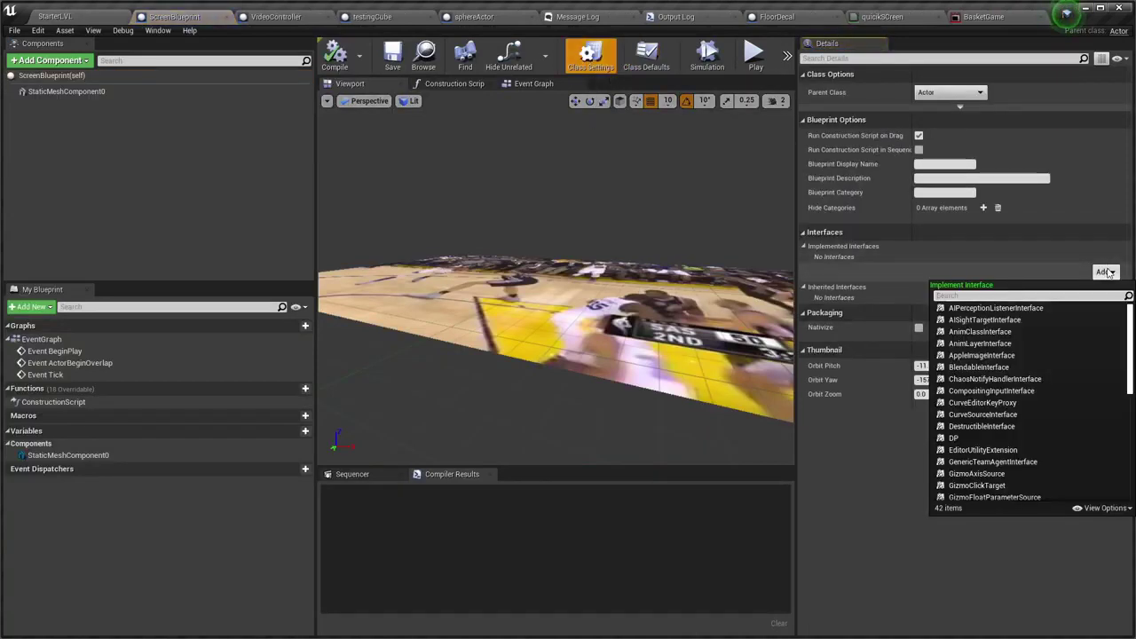
{"action": "type", "text": "lvl"}
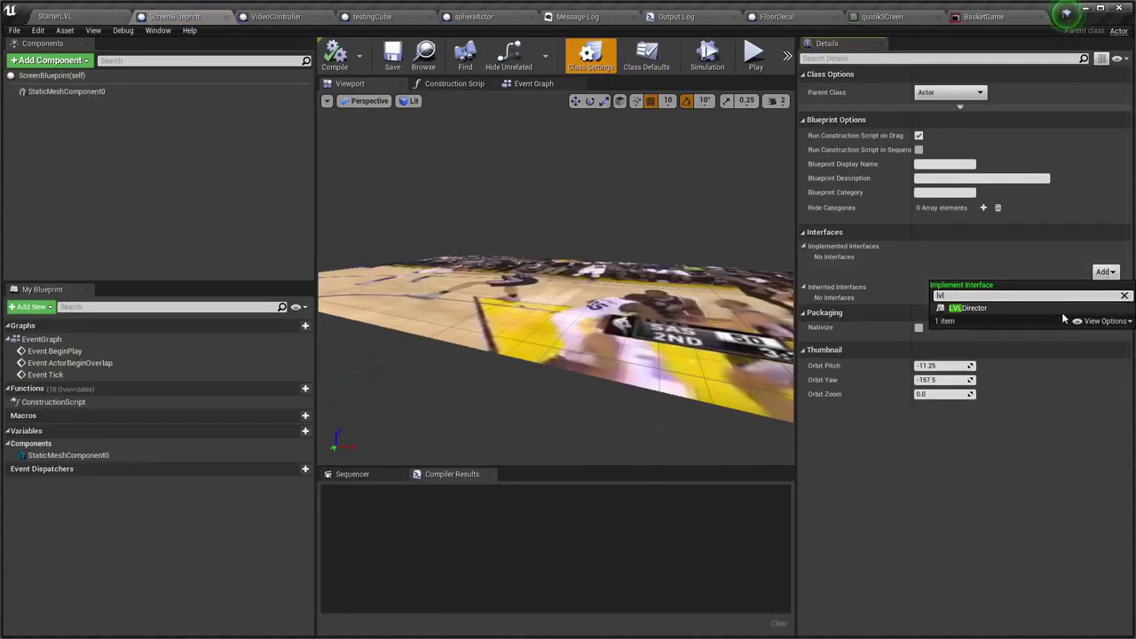
{"action": "left_click", "coordinate": [967, 308]}
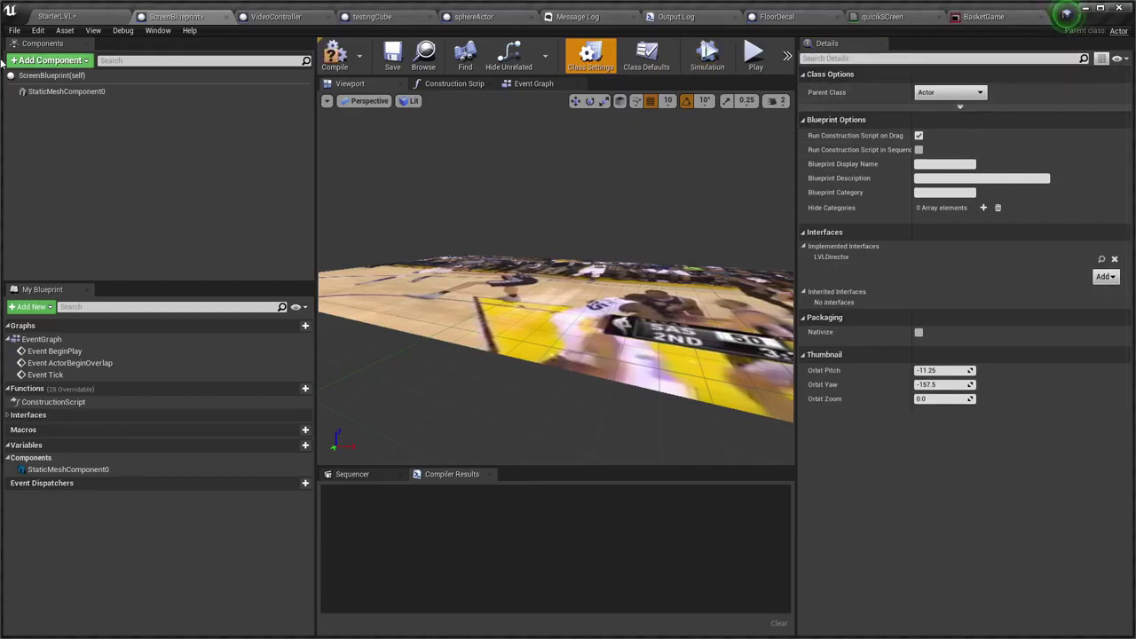
Add a Tags element set to LVLProgram in class defaults, then compile and save
{"action": "left_click", "coordinate": [51, 76]}
{"action": "left_click", "coordinate": [947, 58]}
{"action": "type", "text": "a"}
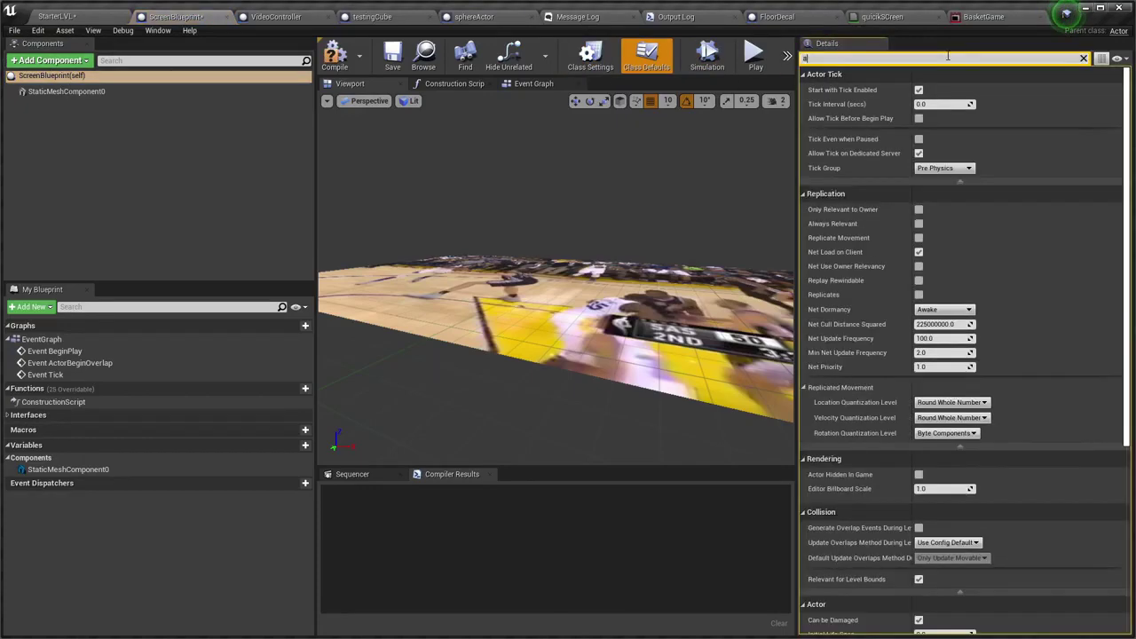
{"action": "type", "text": "g"}
{"action": "key", "text": "alt+Tab"}
{"action": "key", "text": "alt+Tab"}
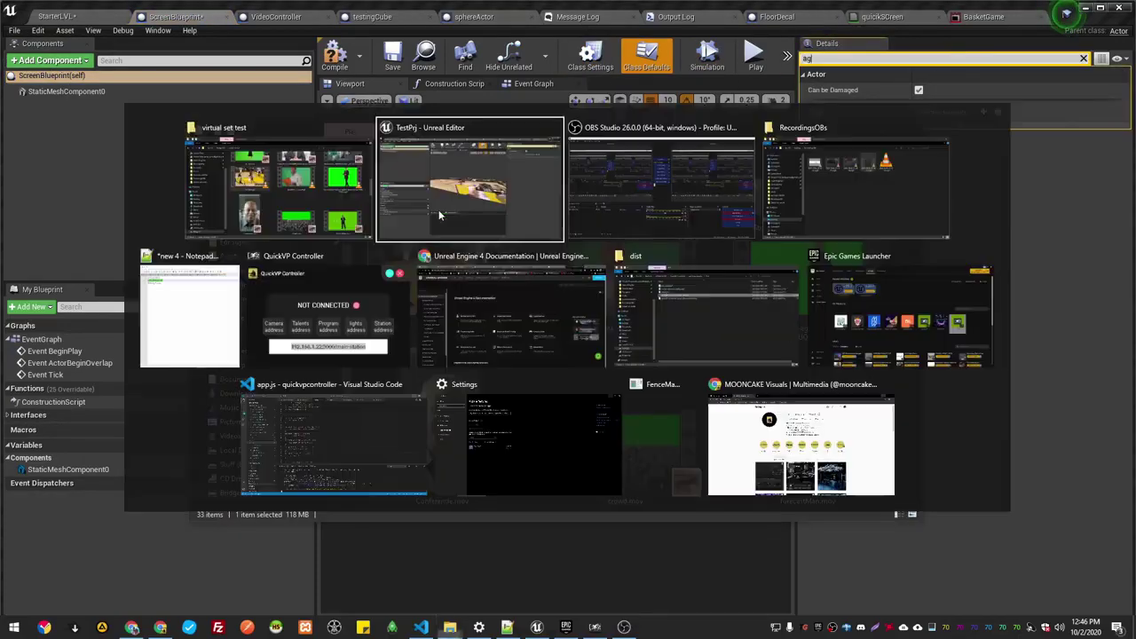
{"action": "left_click", "coordinate": [229, 322]}
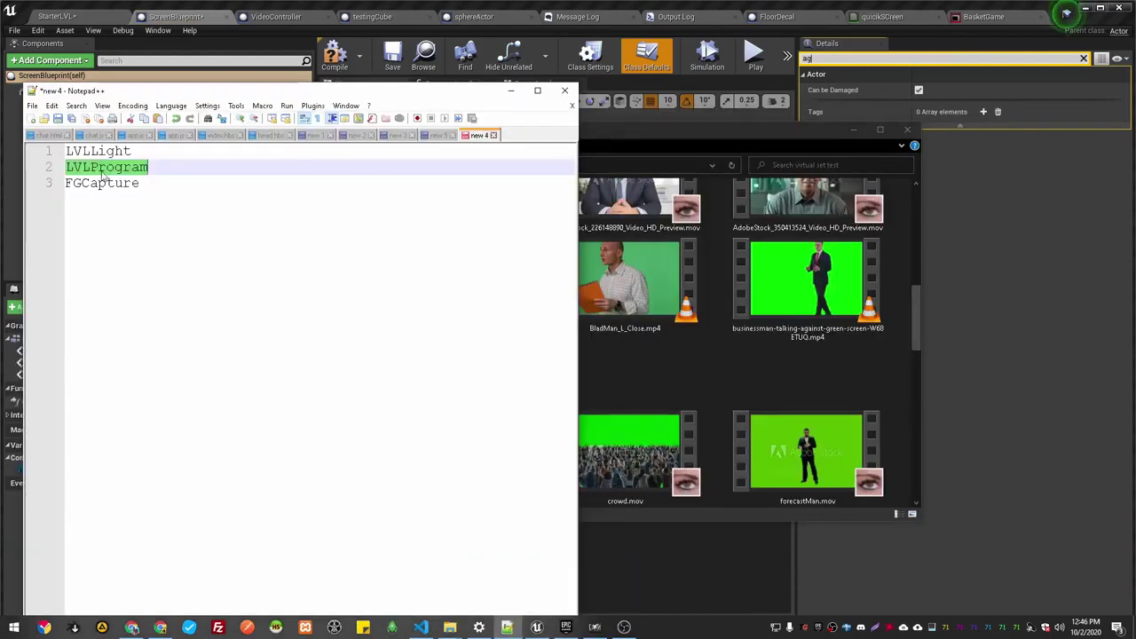
{"action": "left_click", "coordinate": [1076, 241]}
{"action": "left_click", "coordinate": [983, 112]}
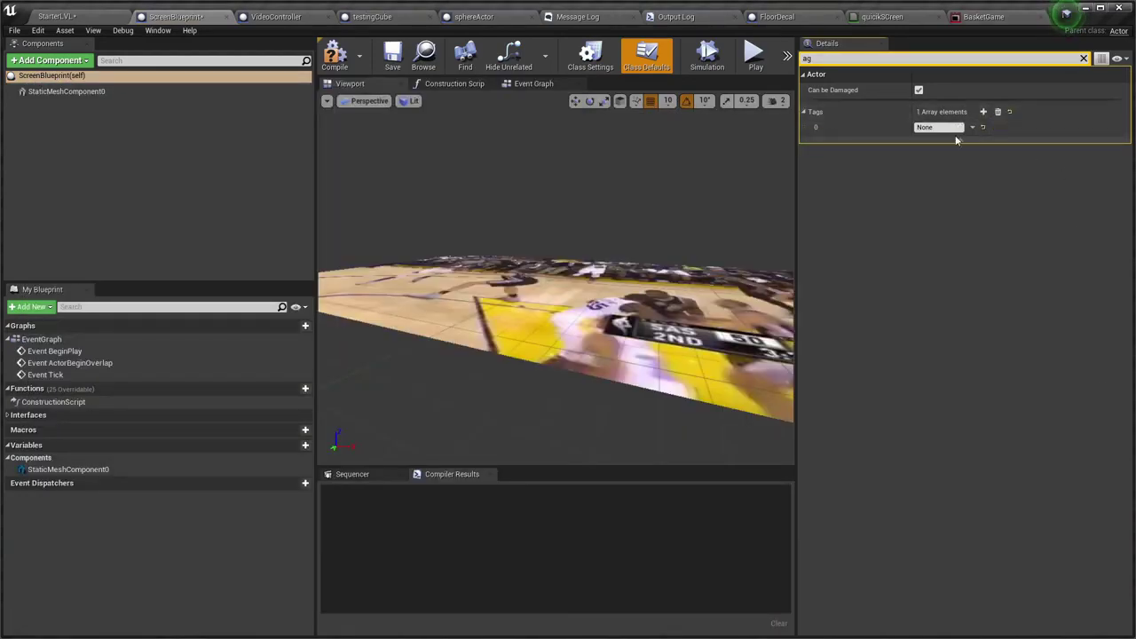
{"action": "left_click", "coordinate": [955, 127]}
{"action": "type", "text": "LVLProgram"}
{"action": "left_click", "coordinate": [333, 55]}
{"action": "left_click", "coordinate": [393, 55]}
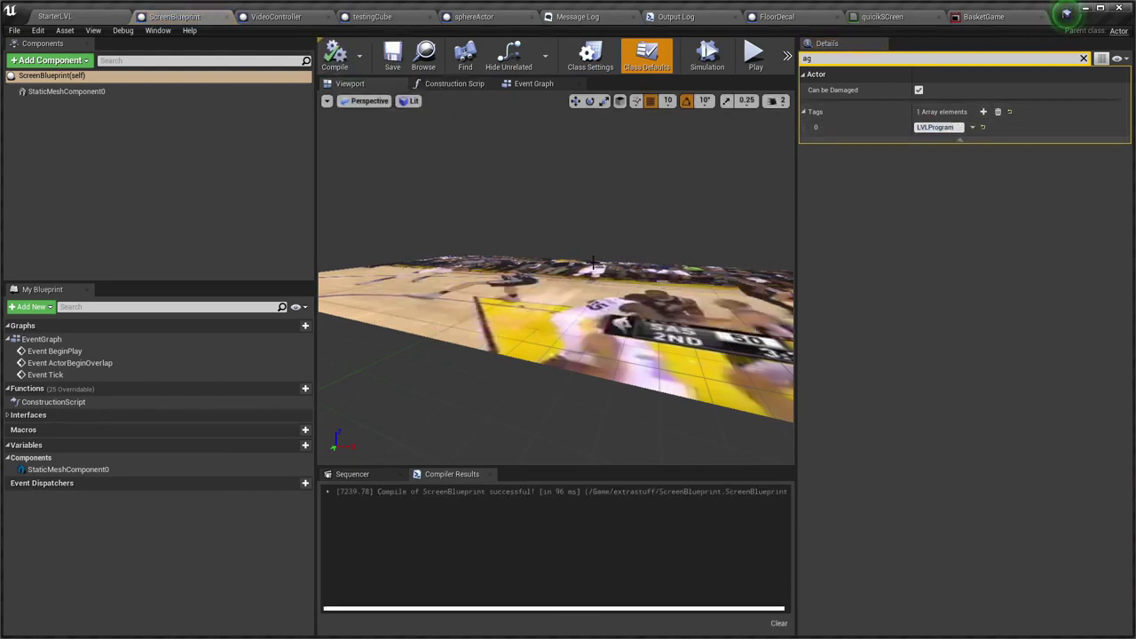
{"action": "right_click_drag", "start_coordinate": [593, 262], "coordinate": [594, 261]}
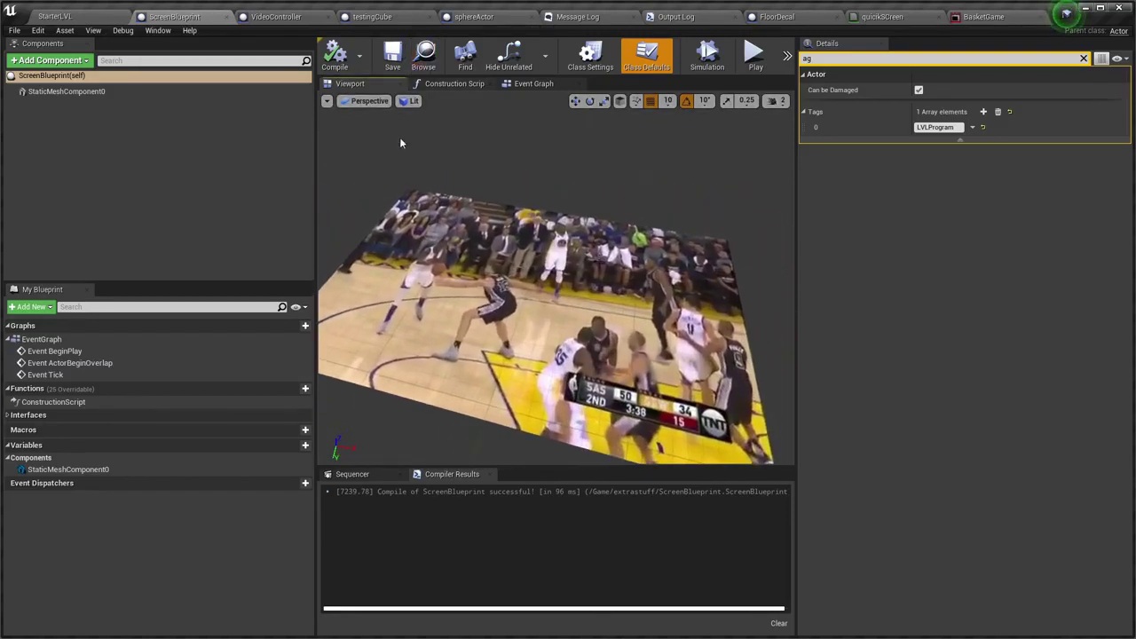
In Get Program Info, add an instance-editable integer triggerID wired to the Return Node, and compile
{"action": "left_click", "coordinate": [450, 84]}
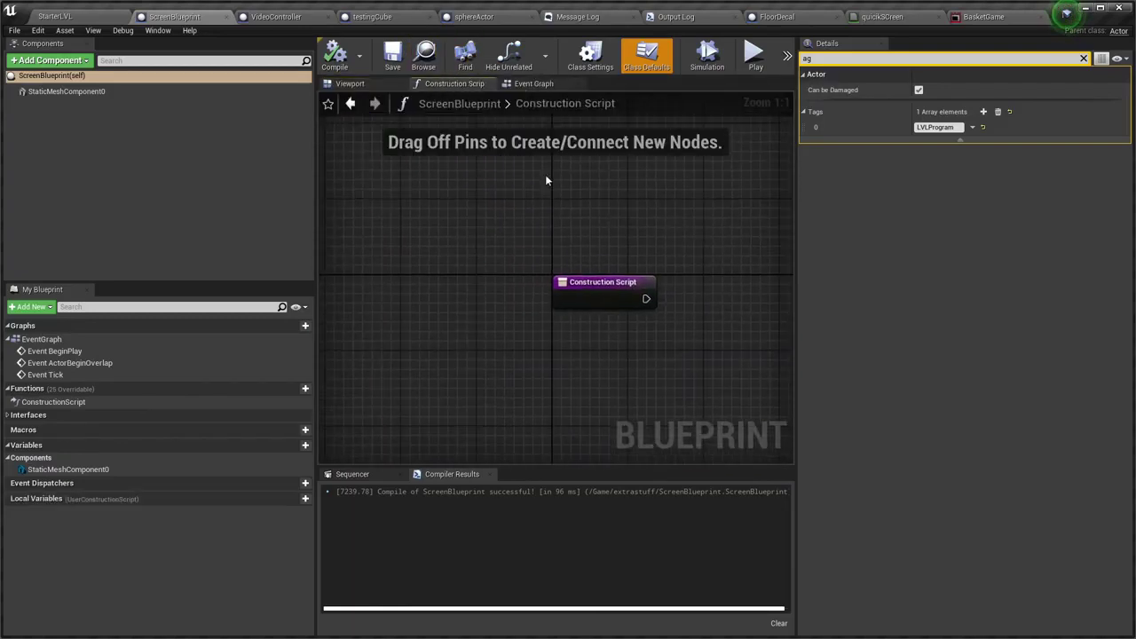
{"action": "left_click", "coordinate": [27, 414]}
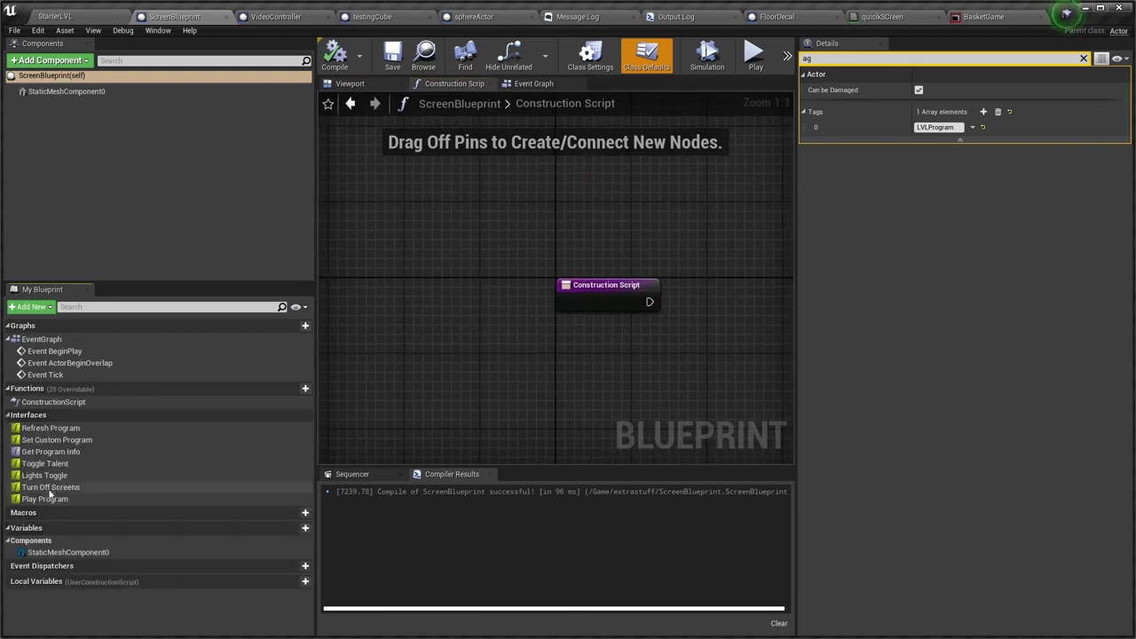
{"action": "double_click", "coordinate": [50, 451]}
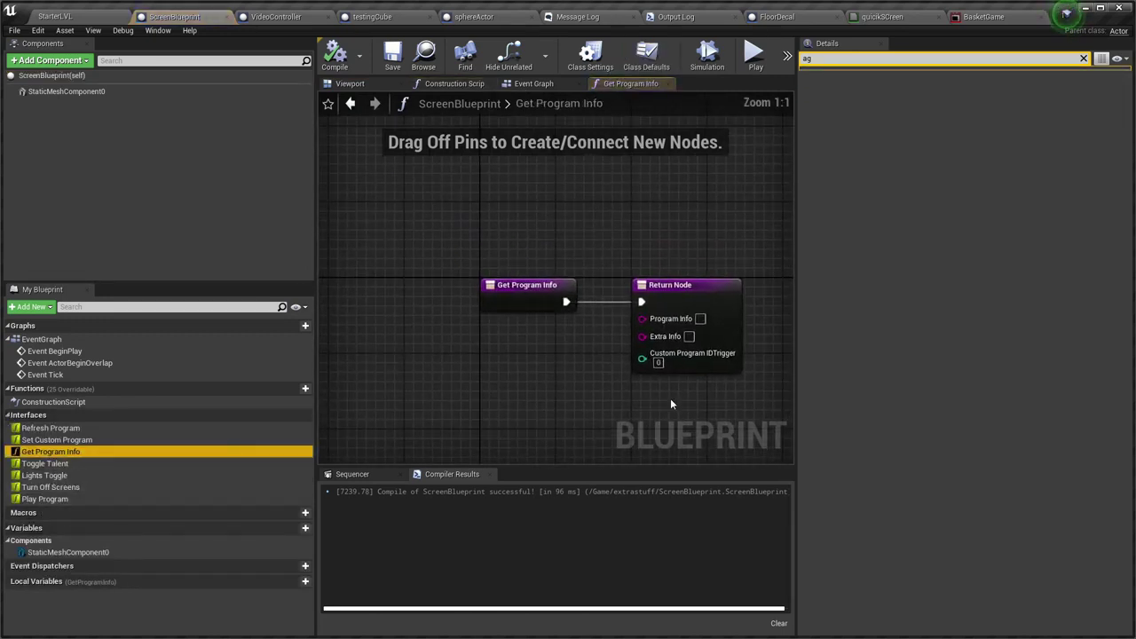
{"action": "left_click", "coordinate": [304, 528]}
{"action": "type", "text": "triggerID"}
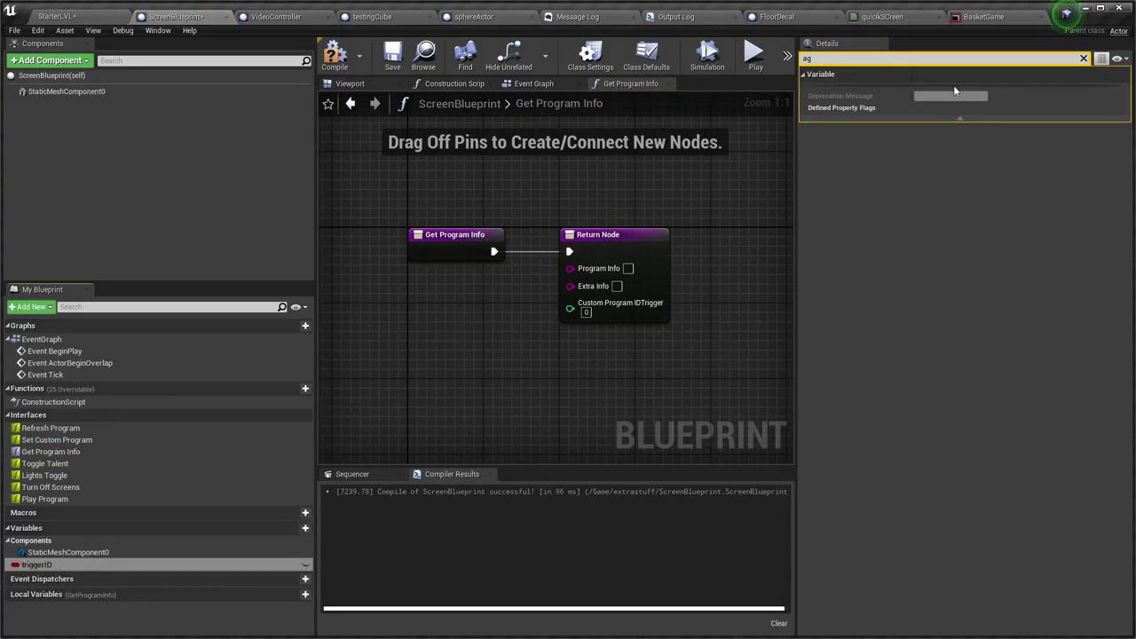
{"action": "left_click", "coordinate": [1083, 58]}
{"action": "left_click", "coordinate": [972, 103]}
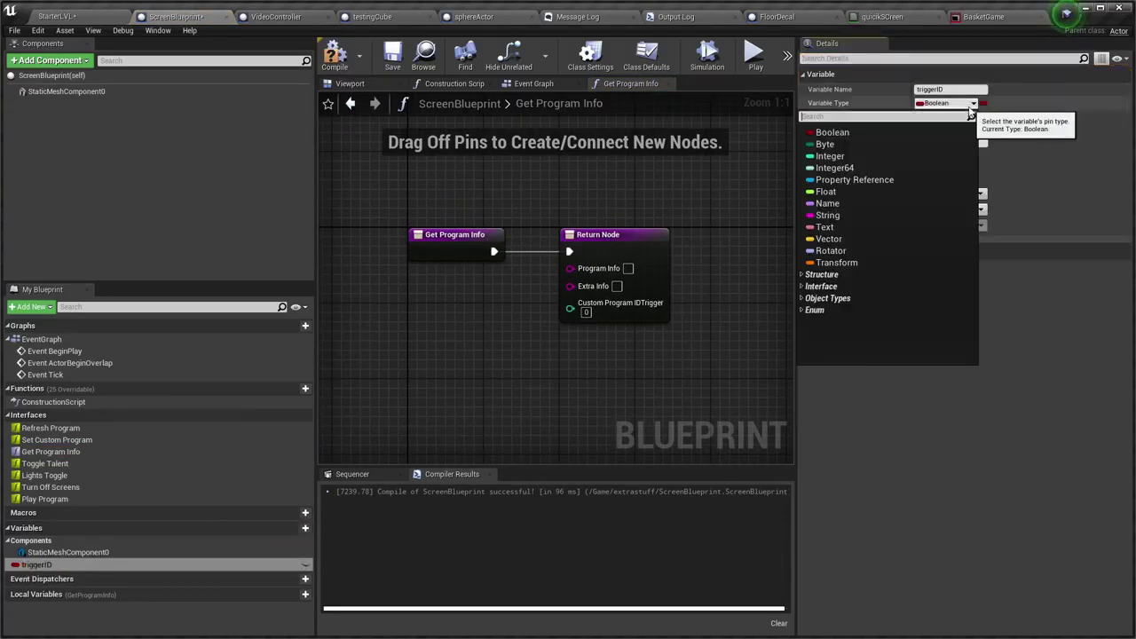
{"action": "type", "text": "i"}
{"action": "left_click", "coordinate": [970, 109]}
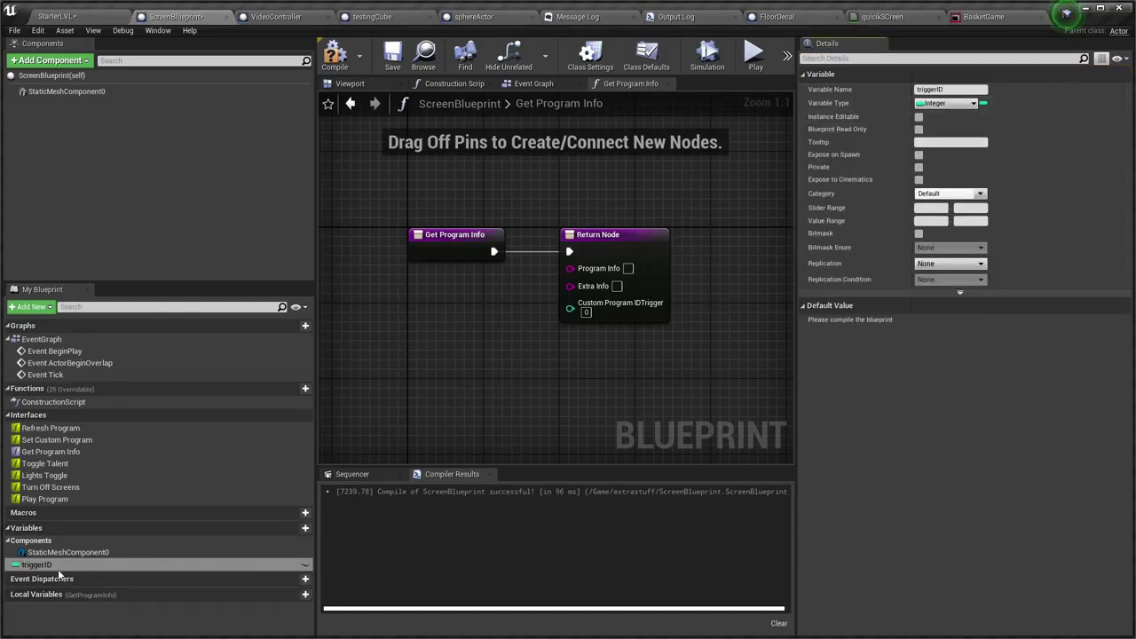
{"action": "left_click", "coordinate": [305, 564]}
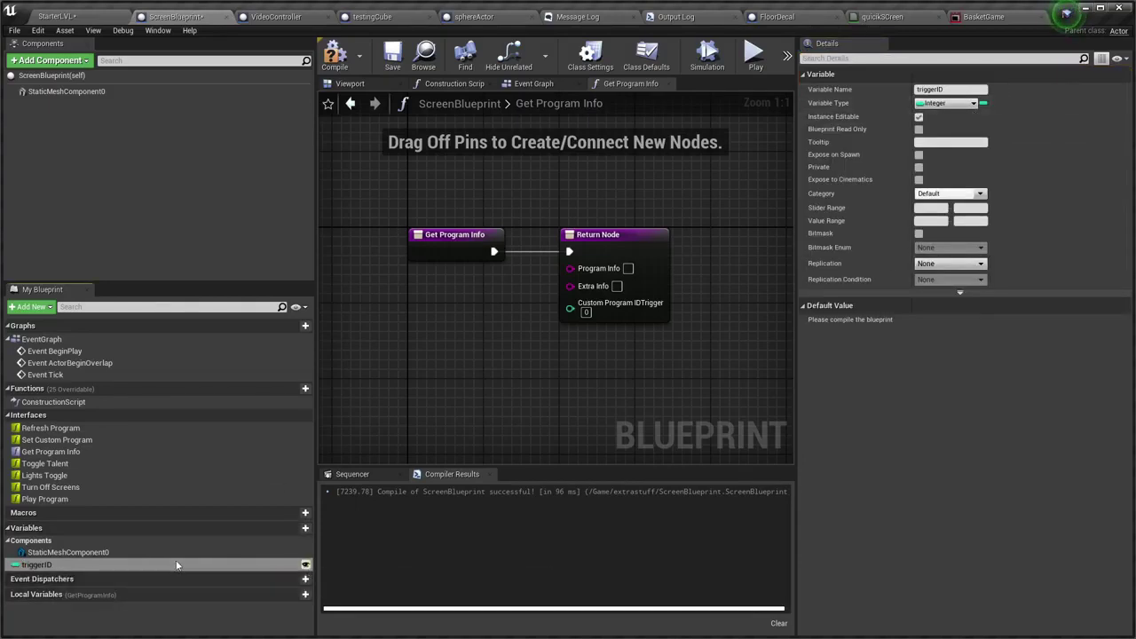
{"action": "left_click_drag", "start_coordinate": [89, 564], "coordinate": [439, 435], "text": "ctrl"}
{"action": "mouse_move", "coordinate": [485, 395]}
{"action": "left_mouse_down"}
{"action": "mouse_move", "coordinate": [445, 306]}
{"action": "mouse_move", "coordinate": [608, 306]}
{"action": "left_mouse_up"}
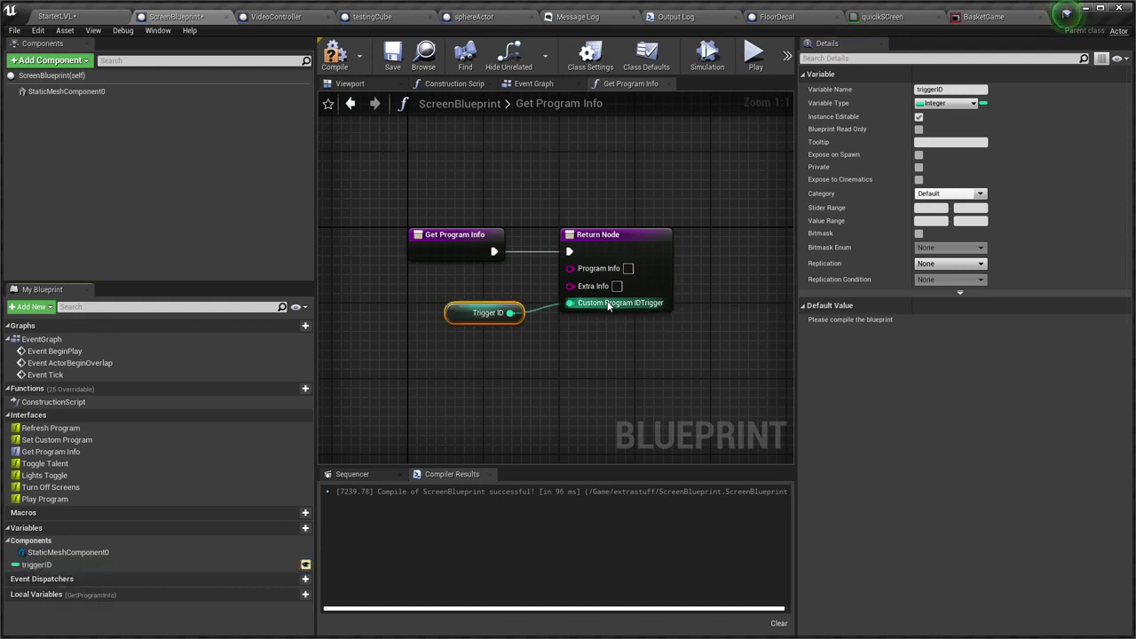
{"action": "left_click", "coordinate": [328, 77]}
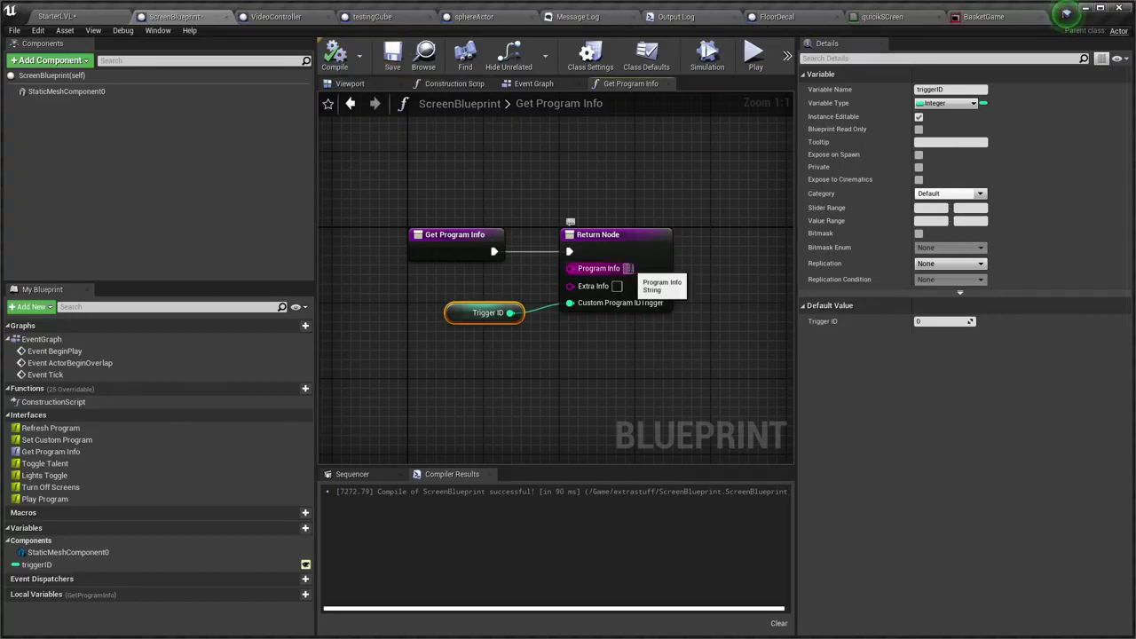
{"action": "left_click", "coordinate": [387, 403]}
Add an instance-editable string ProgramName wired to the Program Info output, and compile
{"action": "left_click", "coordinate": [293, 529]}
{"action": "type", "text": "ProgramN"}
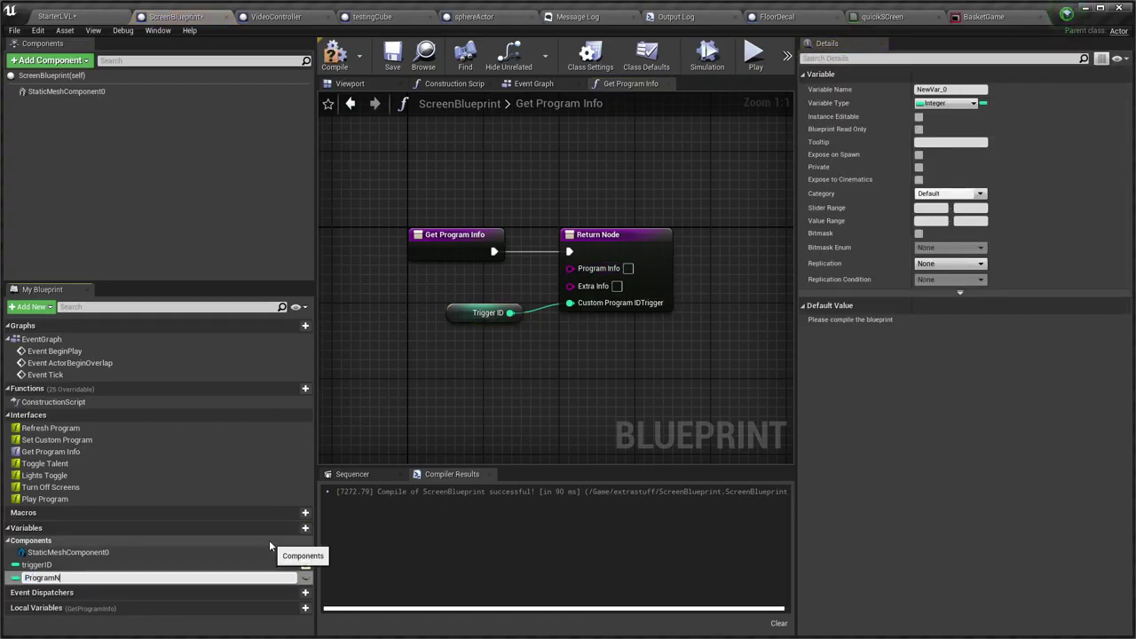
{"action": "type", "text": "ame"}
{"action": "key", "text": "Return"}
{"action": "left_click", "coordinate": [948, 103]}
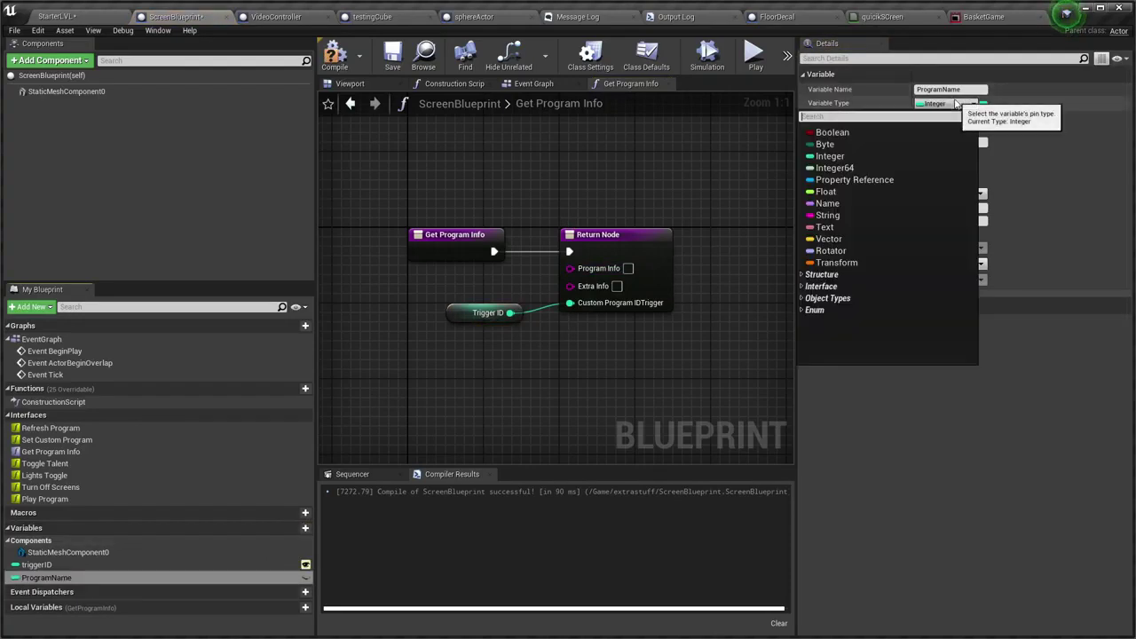
{"action": "type", "text": "str"}
{"action": "left_click", "coordinate": [893, 131]}
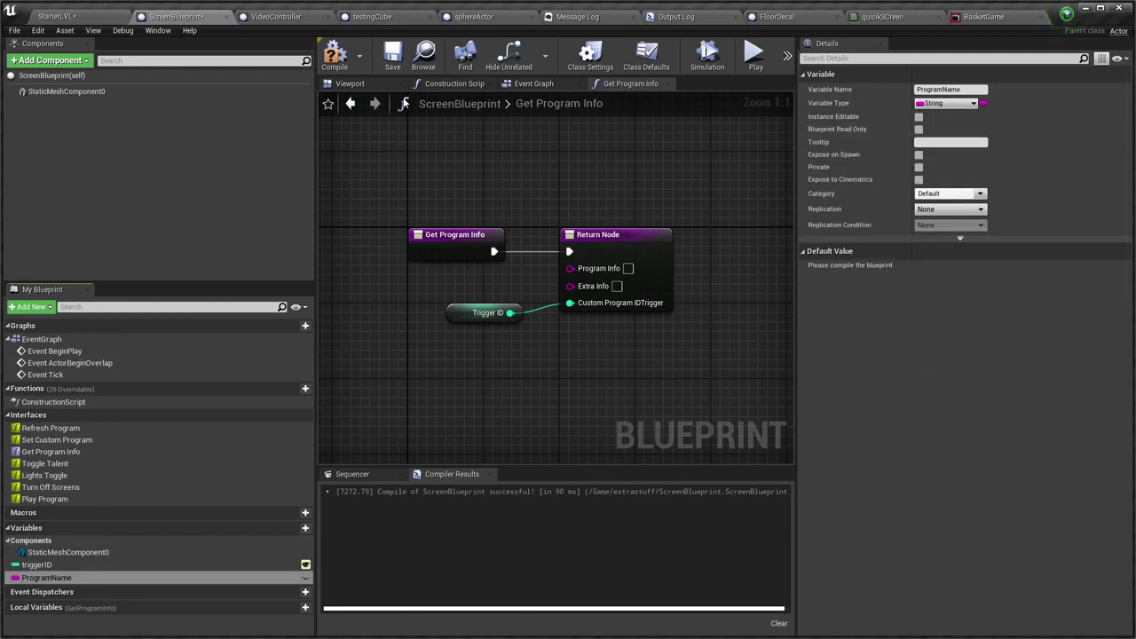
{"action": "left_click", "coordinate": [335, 58]}
{"action": "left_click", "coordinate": [305, 577]}
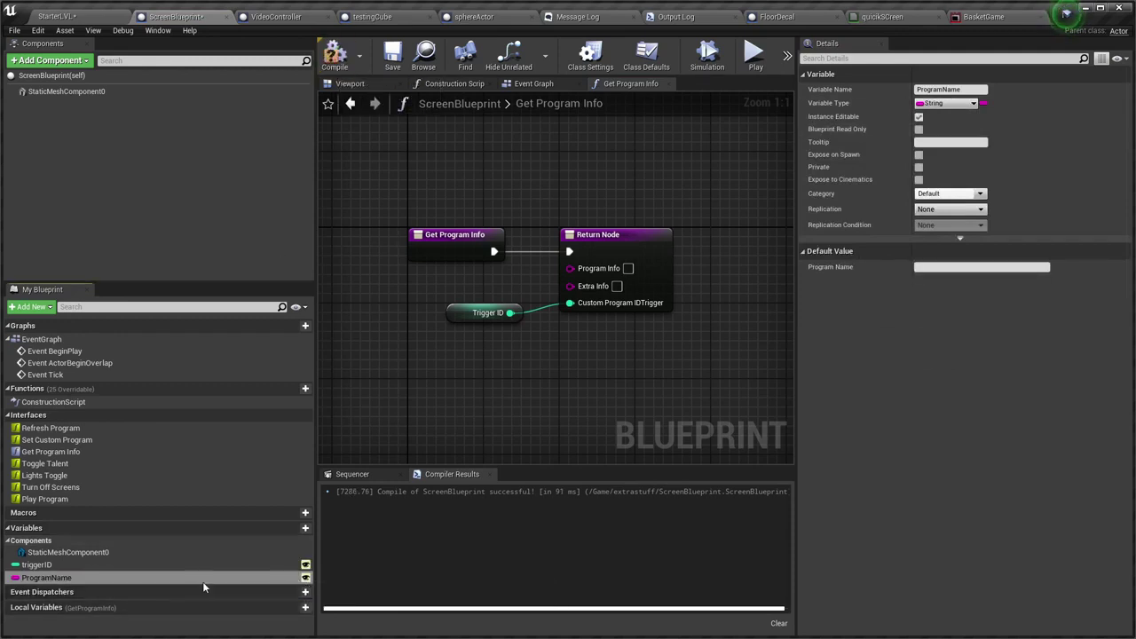
{"action": "left_click_drag", "start_coordinate": [170, 575], "coordinate": [494, 376]}
{"action": "left_click_drag", "start_coordinate": [581, 277], "coordinate": [582, 279]}
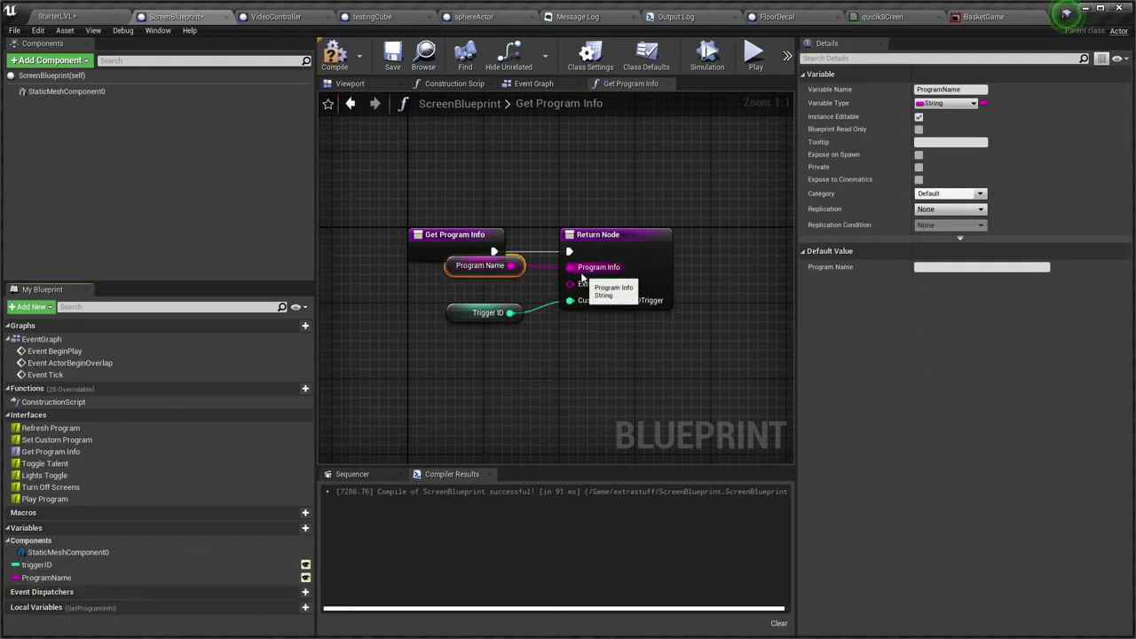
{"action": "left_click_drag", "start_coordinate": [494, 255], "coordinate": [493, 276]}
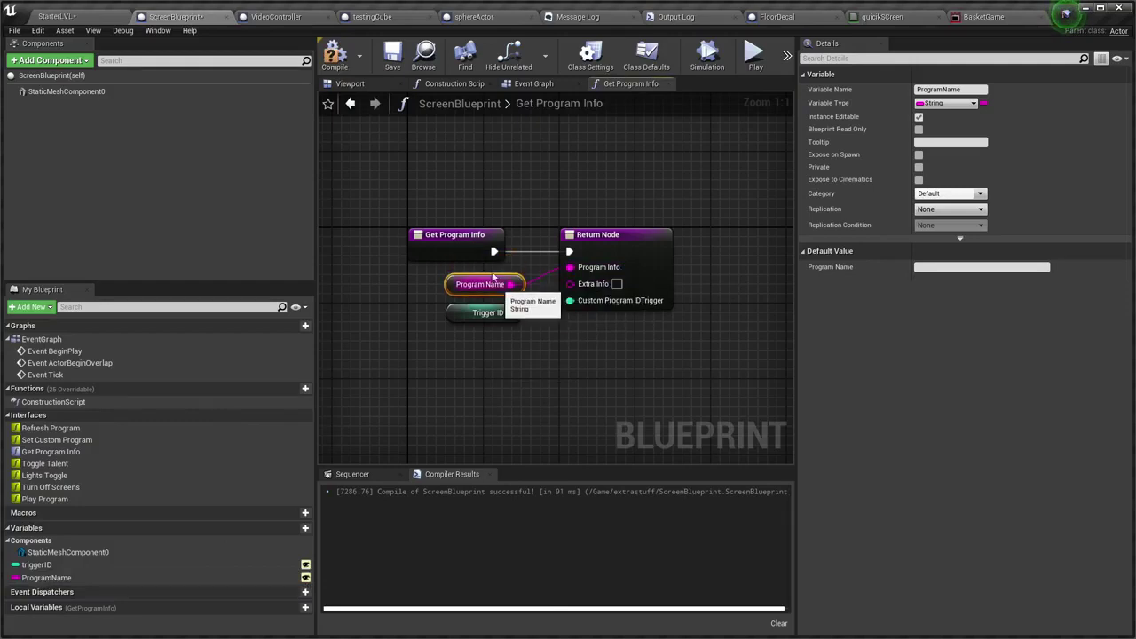
{"action": "left_click", "coordinate": [334, 55]}
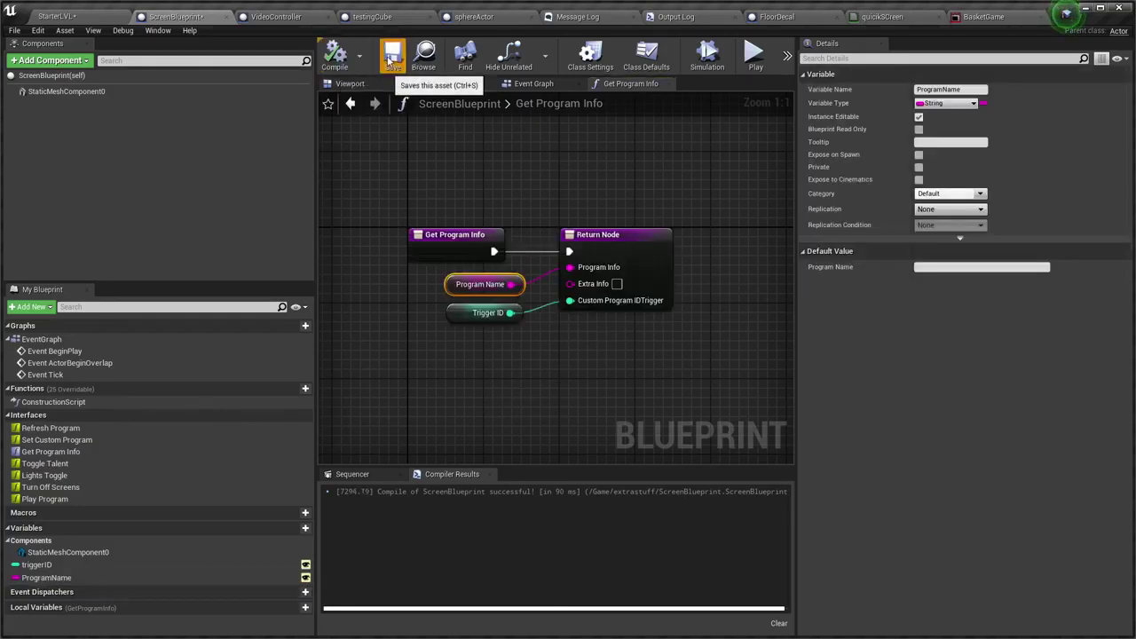
{"action": "left_click", "coordinate": [55, 16]}
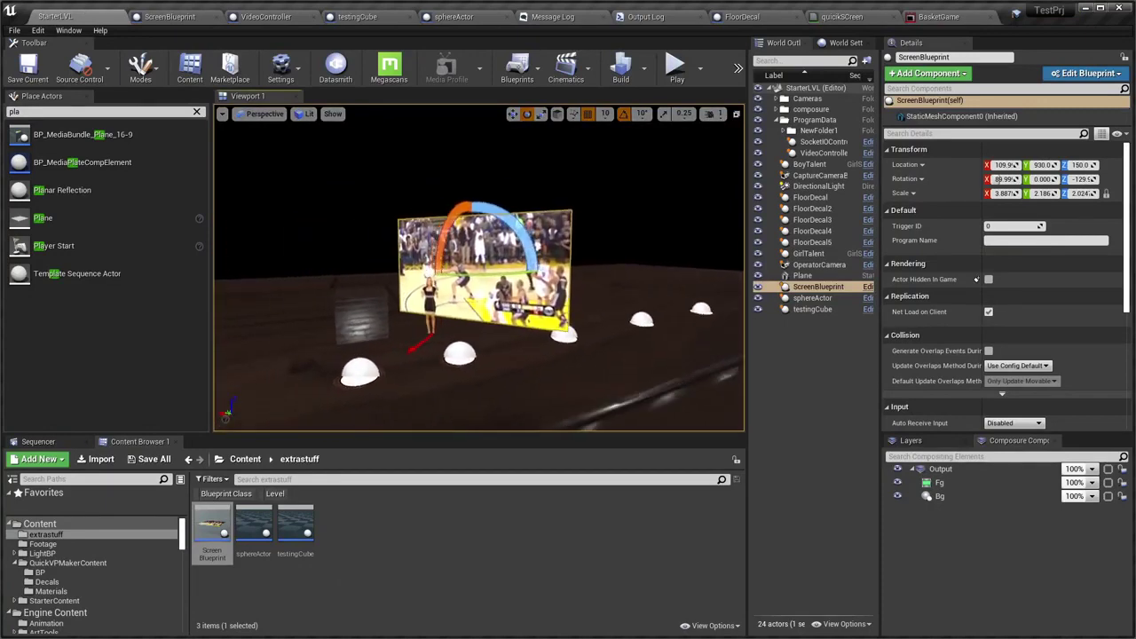
Set the placed ScreenBlueprint's Trigger ID to 4 and Program Name to TriggerLVLScreen, then save
{"action": "left_click", "coordinate": [358, 327]}
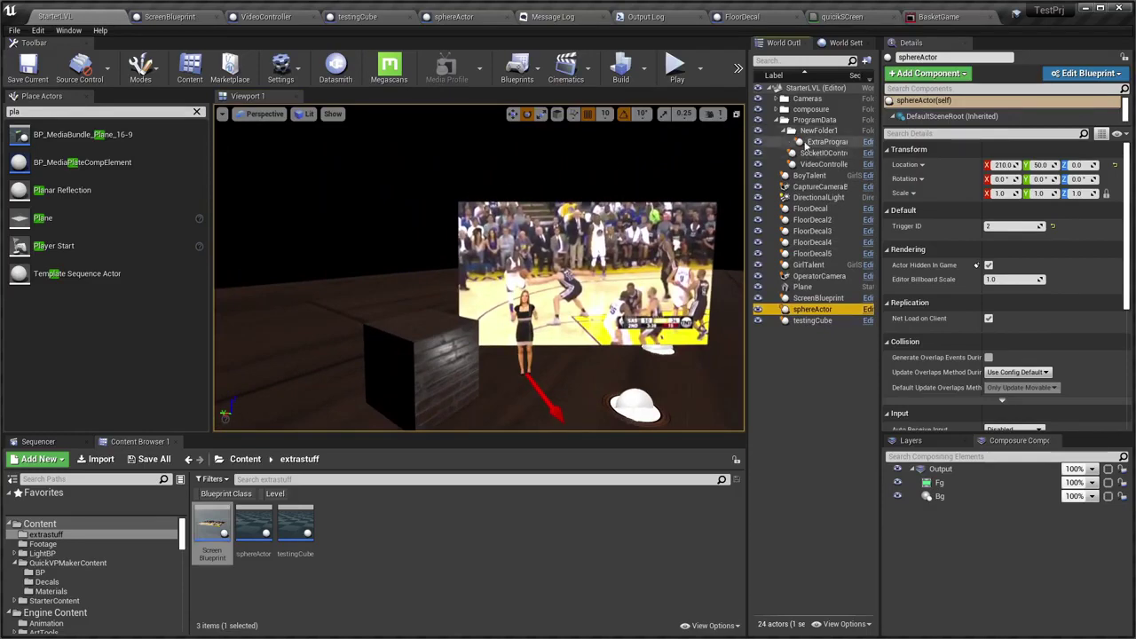
{"action": "left_click", "coordinate": [807, 143]}
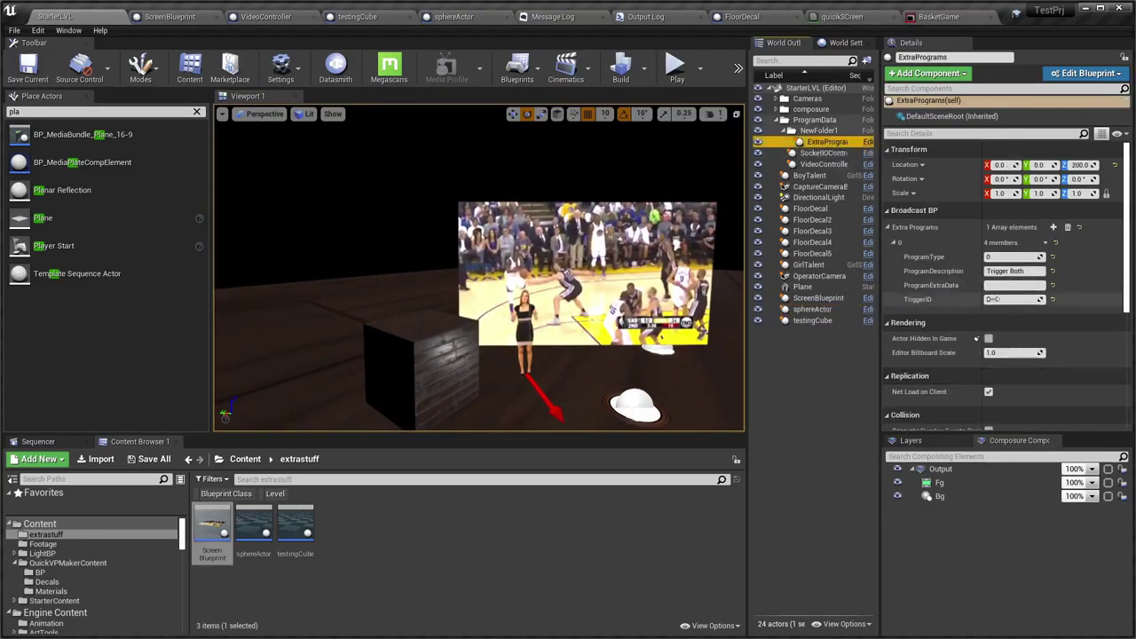
{"action": "mouse_move", "coordinate": [615, 310]}
{"action": "right_mouse_down"}
{"action": "mouse_move", "coordinate": [674, 310]}
{"action": "mouse_move", "coordinate": [533, 310]}
{"action": "right_mouse_up"}
{"action": "left_click", "coordinate": [515, 293]}
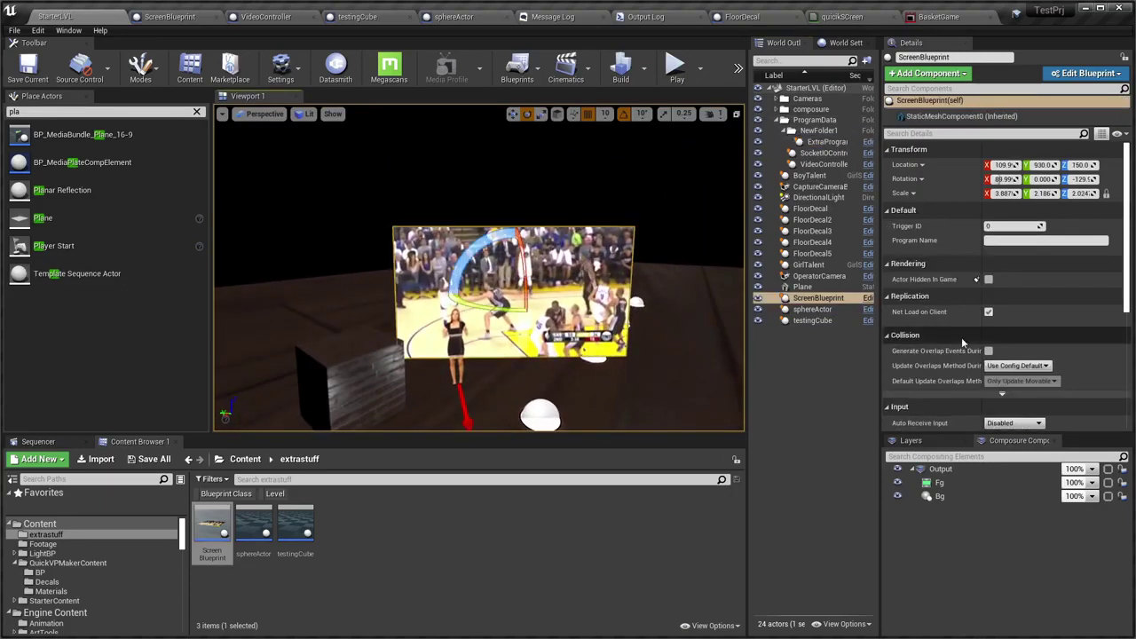
{"action": "left_click", "coordinate": [1013, 225]}
{"action": "type", "text": "TriggerLVLScreen"}
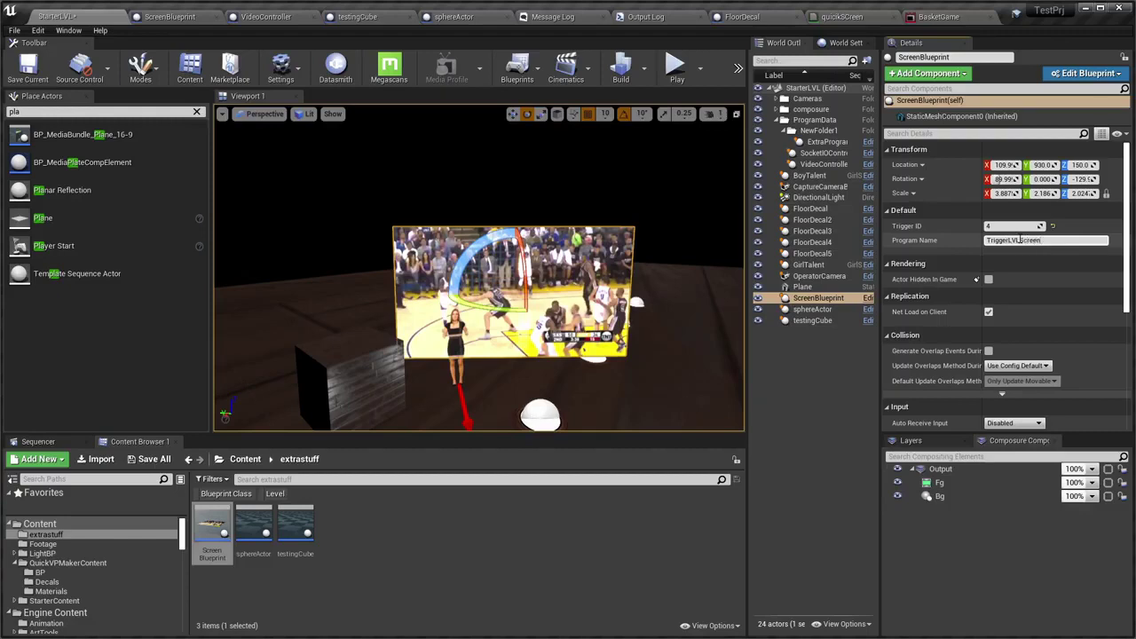
{"action": "key", "text": "ctrl+s"}
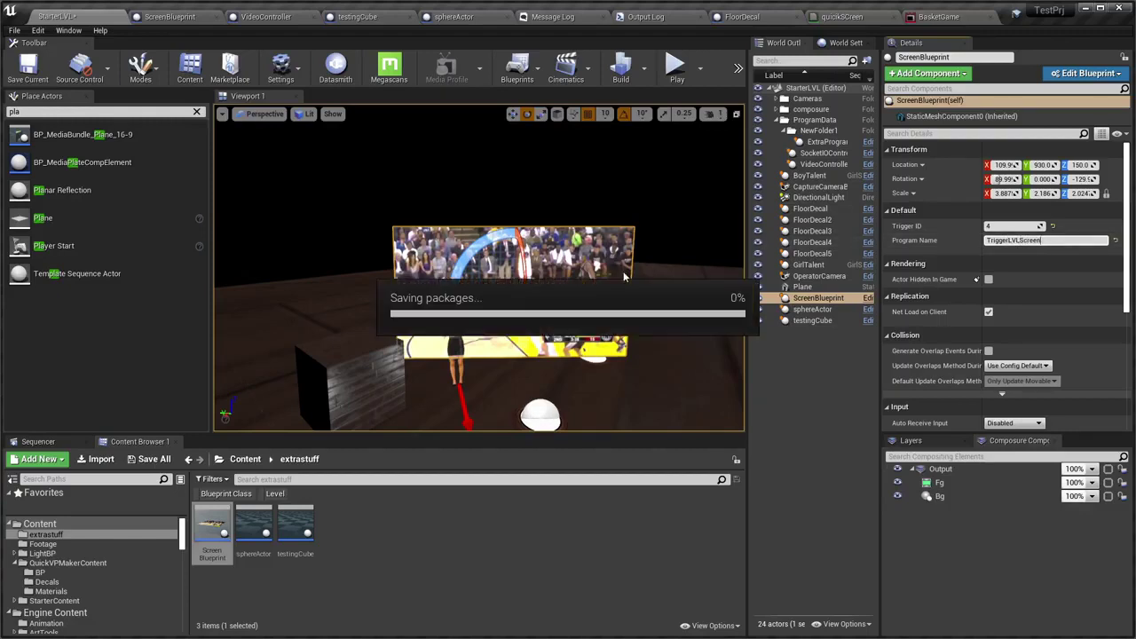
{"action": "left_click_drag", "start_coordinate": [598, 259], "coordinate": [568, 222]}
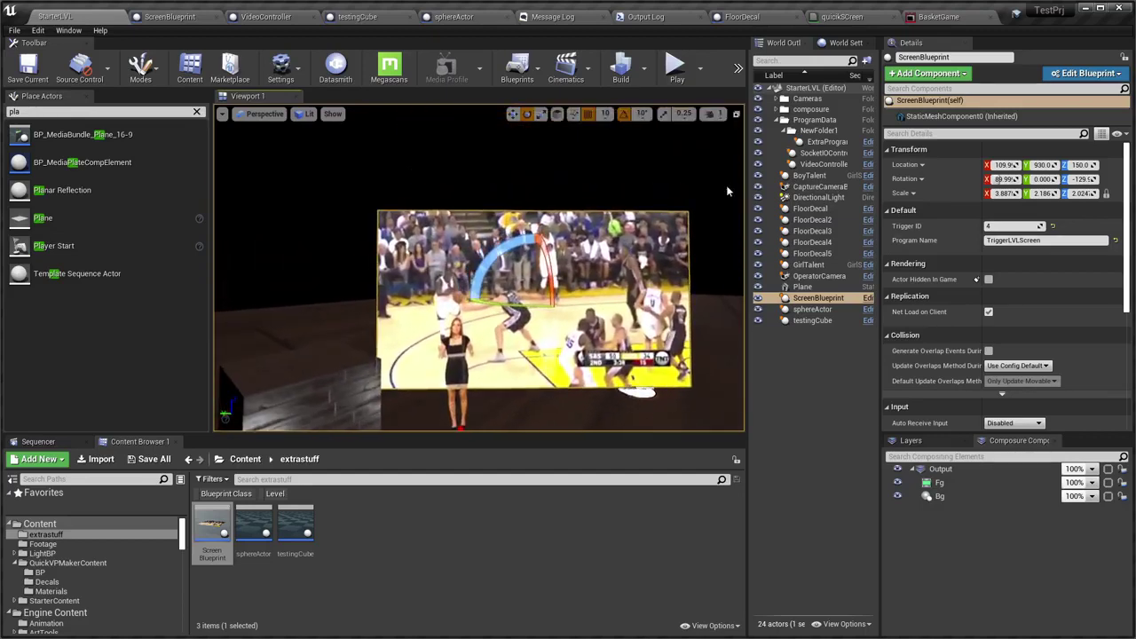
Replace the unused events with Event Play Program and compare its Program ID with triggerID
{"action": "left_click", "coordinate": [182, 18]}
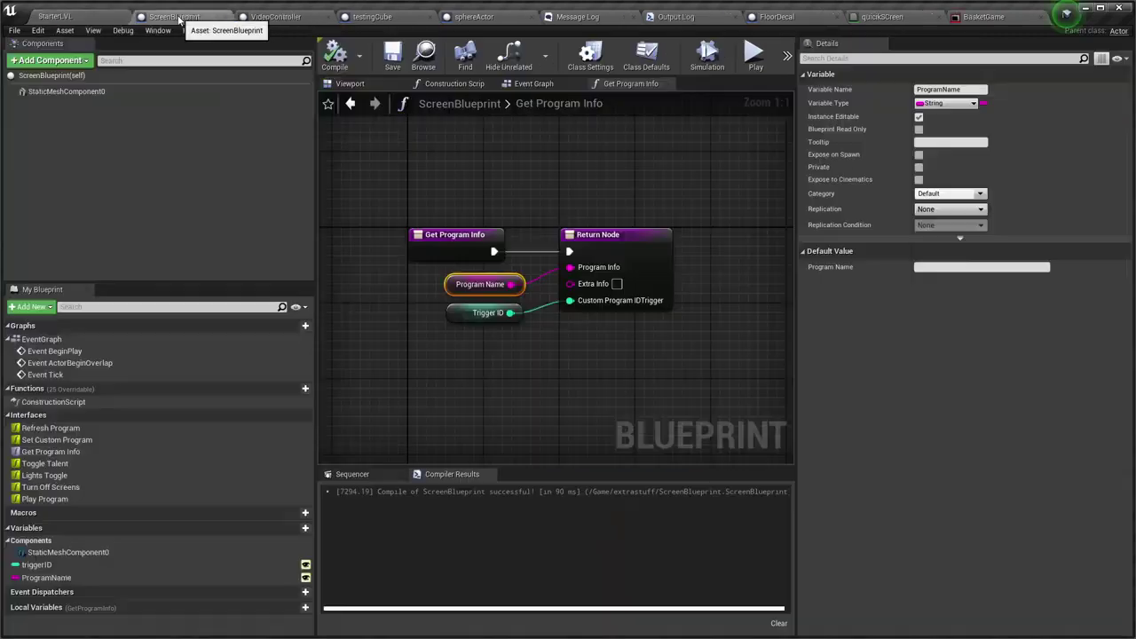
{"action": "left_click", "coordinate": [535, 83]}
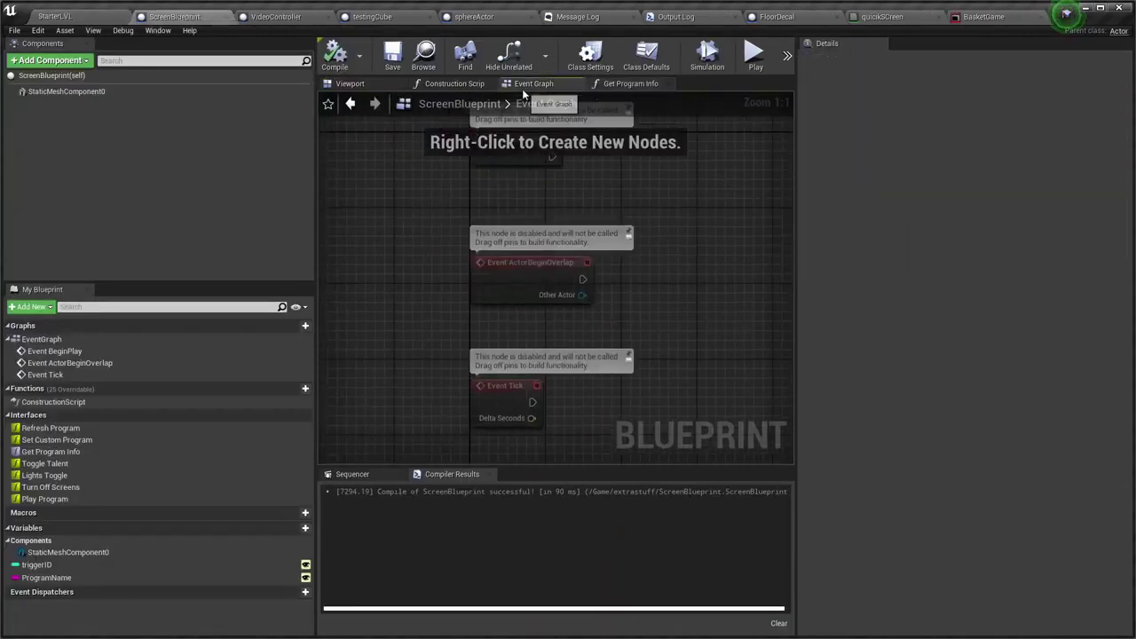
{"action": "key", "text": "ctrl+a"}
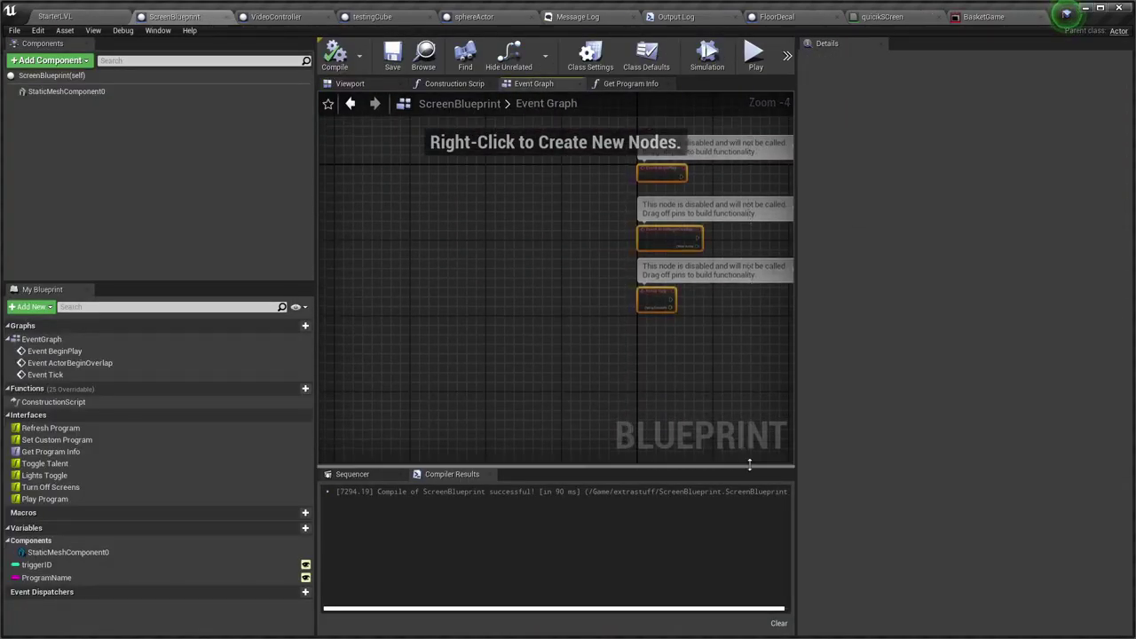
{"action": "key", "text": "Delete"}
{"action": "right_click", "coordinate": [42, 463]}
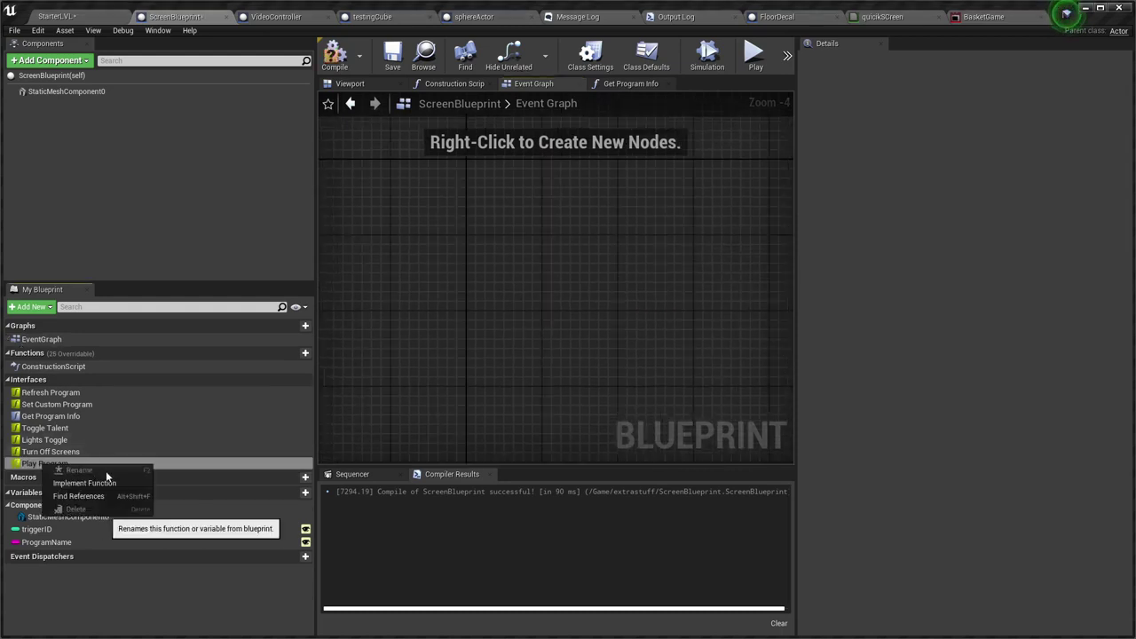
{"action": "left_click", "coordinate": [67, 480]}
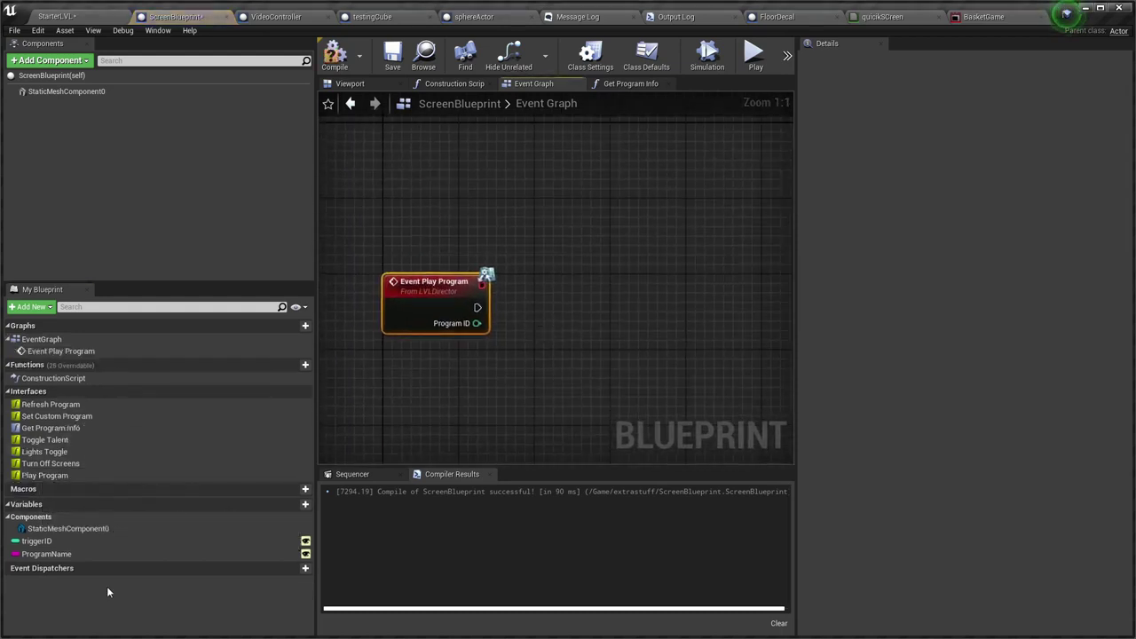
{"action": "left_click_drag", "start_coordinate": [36, 540], "coordinate": [443, 373]}
{"action": "left_click", "coordinate": [457, 382]}
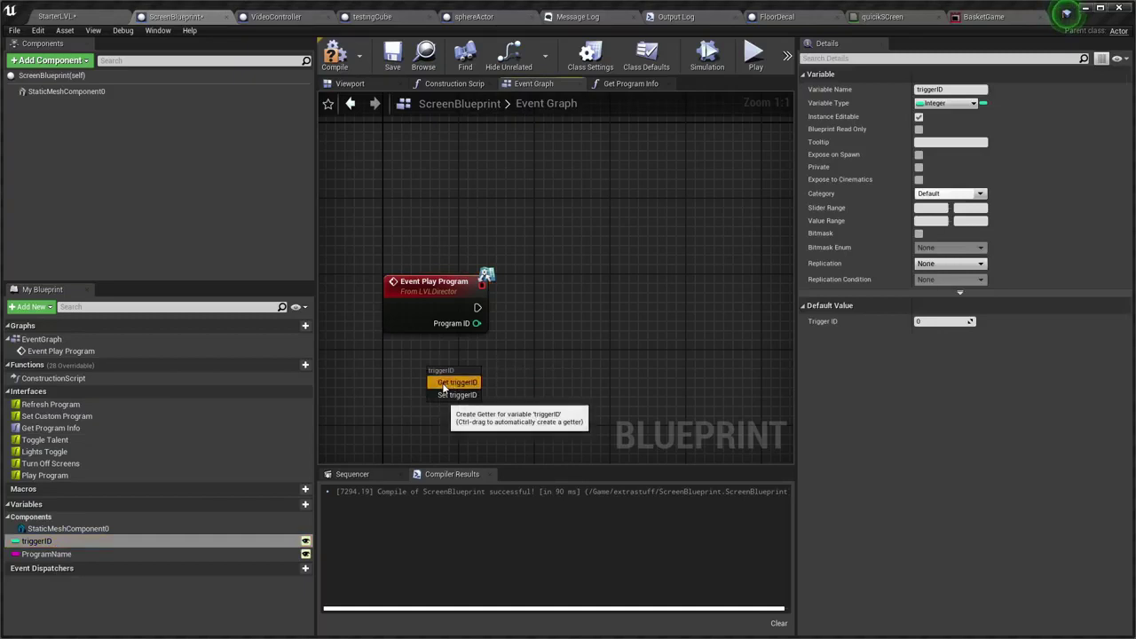
{"action": "left_click_drag", "start_coordinate": [477, 323], "coordinate": [581, 355]}
{"action": "type", "text": "="}
{"action": "key", "text": "Return"}
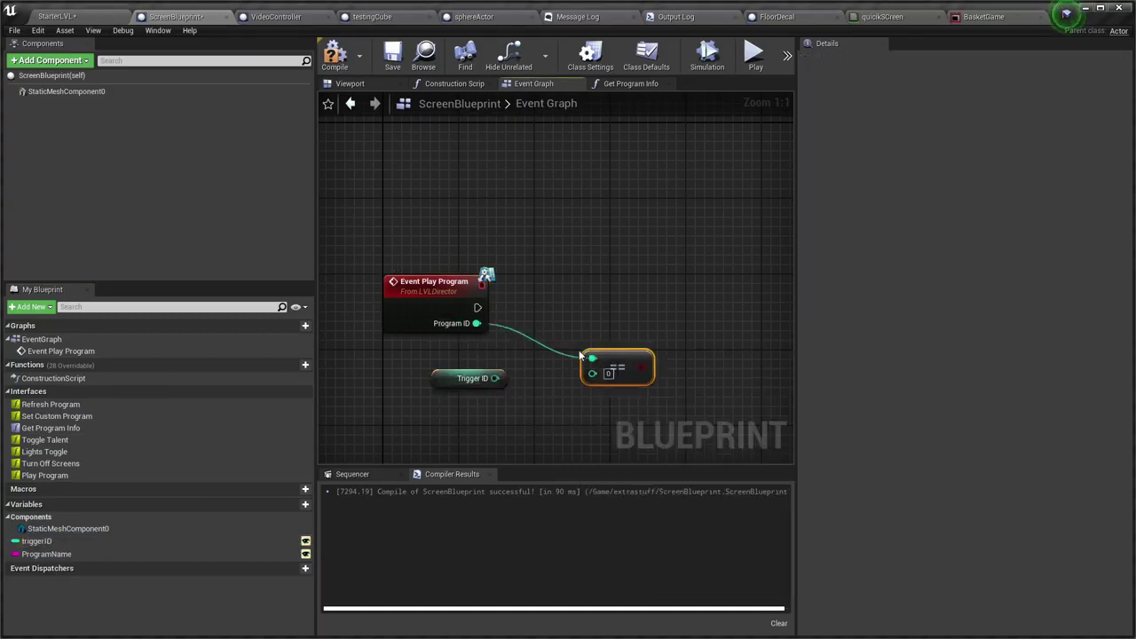
{"action": "mouse_move", "coordinate": [495, 378]}
{"action": "left_mouse_down"}
{"action": "mouse_move", "coordinate": [613, 376]}
{"action": "mouse_move", "coordinate": [564, 365]}
{"action": "left_mouse_up"}
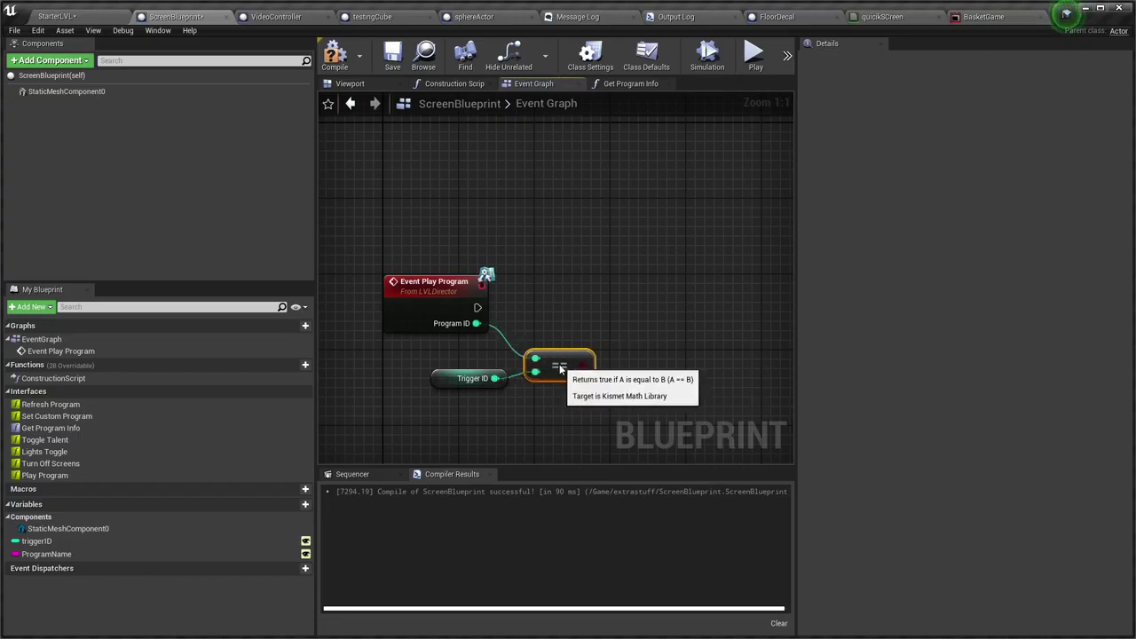
Branch on the comparison, add Print String on True, then compile and save
{"action": "left_click_drag", "start_coordinate": [682, 286], "coordinate": [681, 286]}
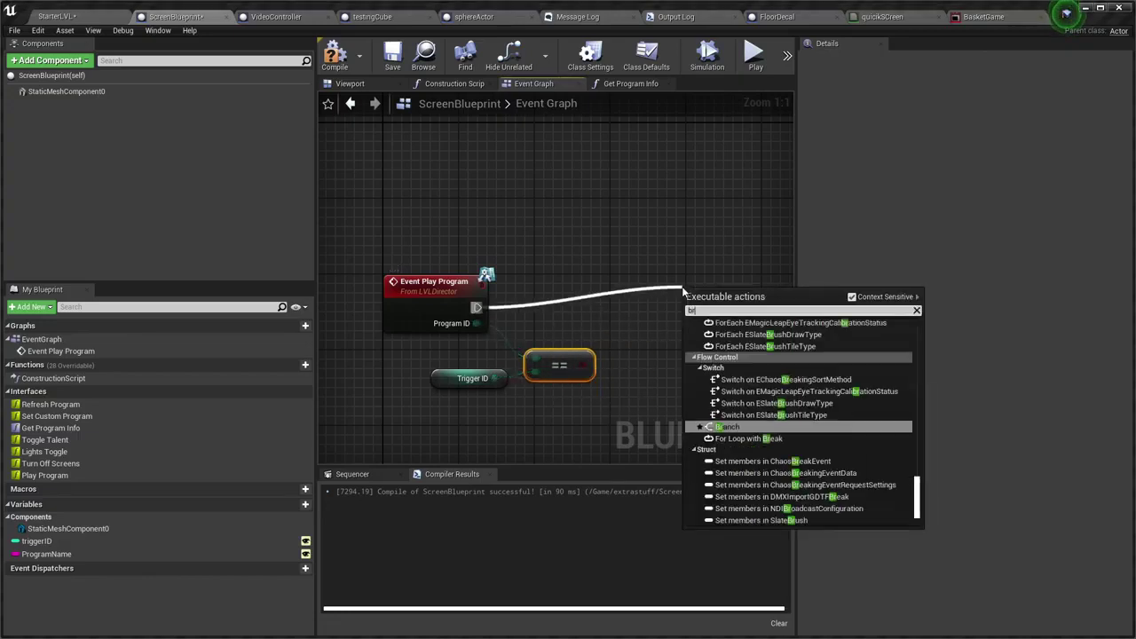
{"action": "type", "text": "branch"}
{"action": "key", "text": "Return"}
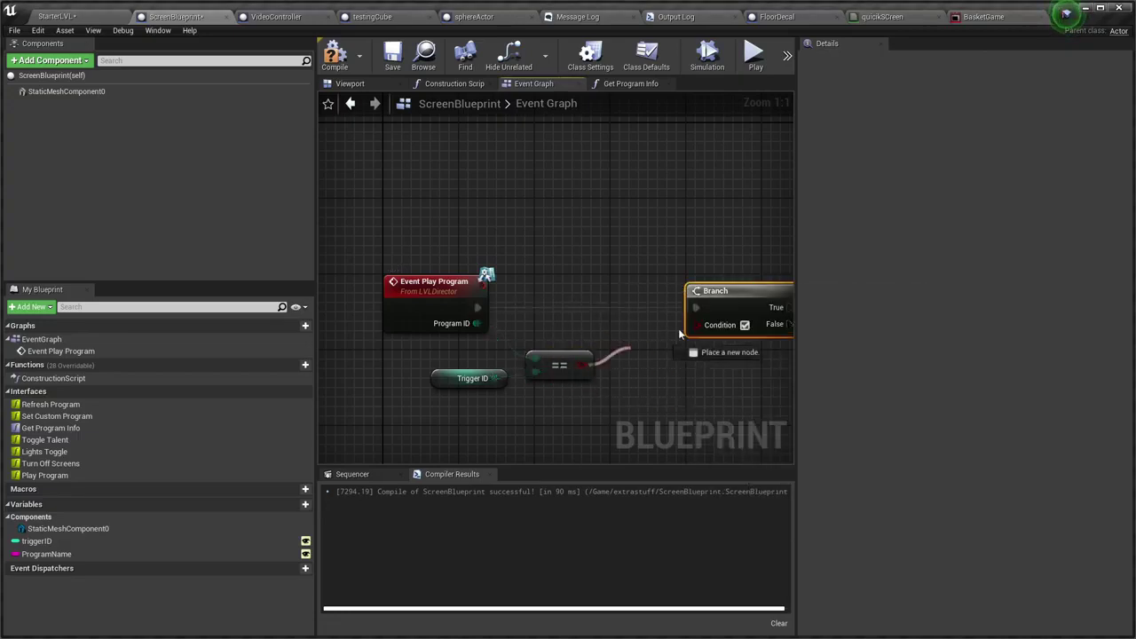
{"action": "left_click_drag", "start_coordinate": [710, 324], "coordinate": [697, 325]}
{"action": "right_click_drag", "start_coordinate": [741, 343], "coordinate": [469, 350]}
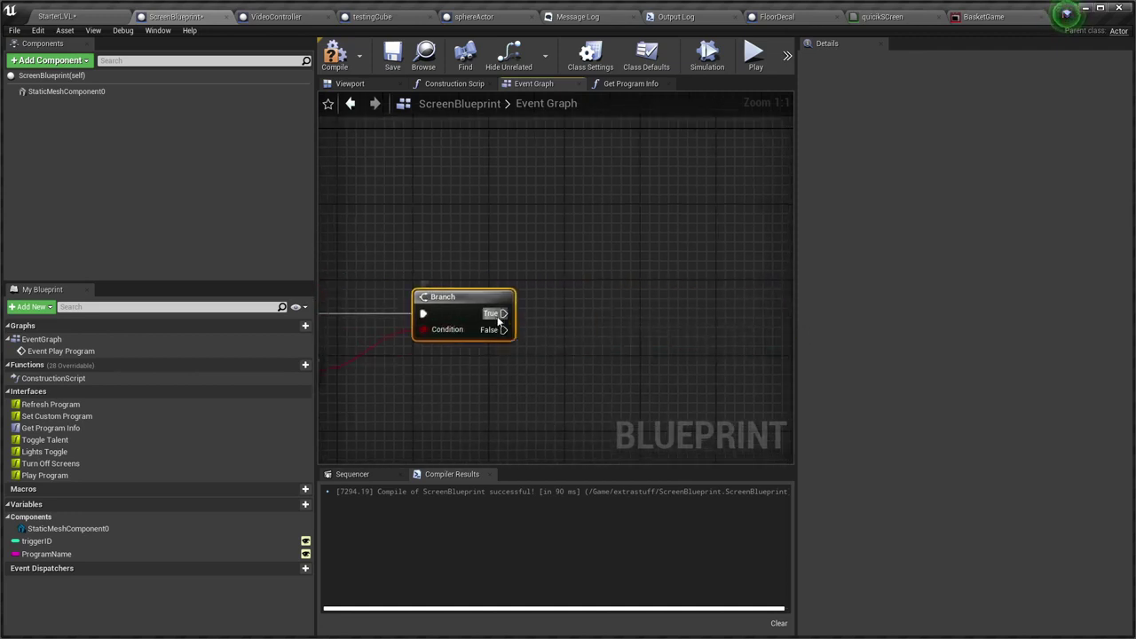
{"action": "left_click_drag", "start_coordinate": [499, 317], "coordinate": [683, 281]}
{"action": "type", "text": "pri"}
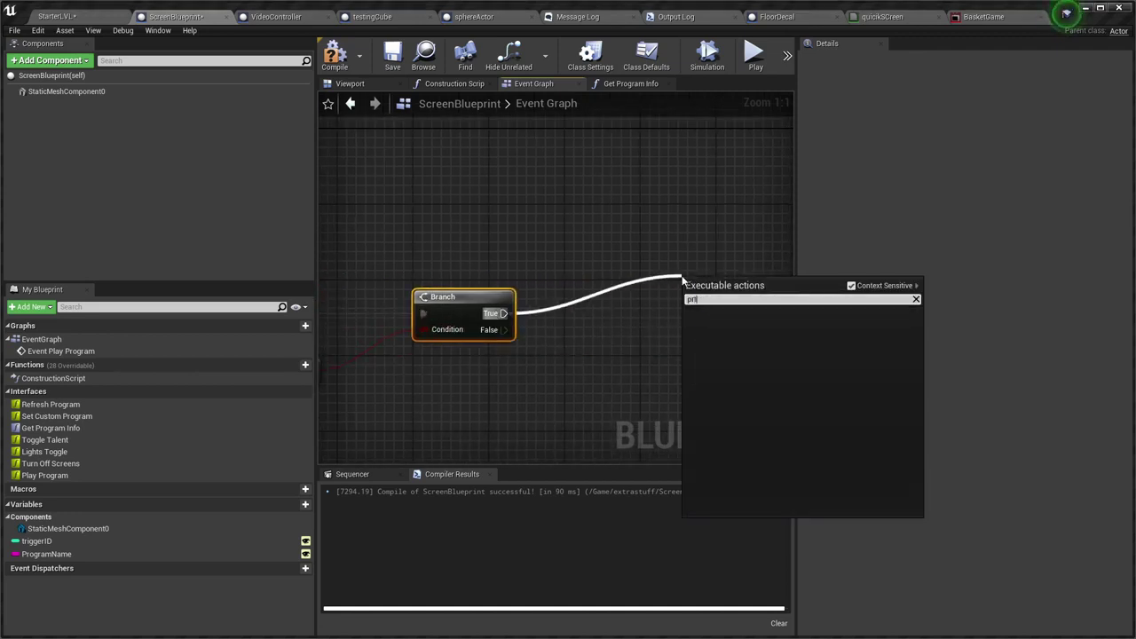
{"action": "type", "text": "nnt"}
{"action": "key", "text": "Return"}
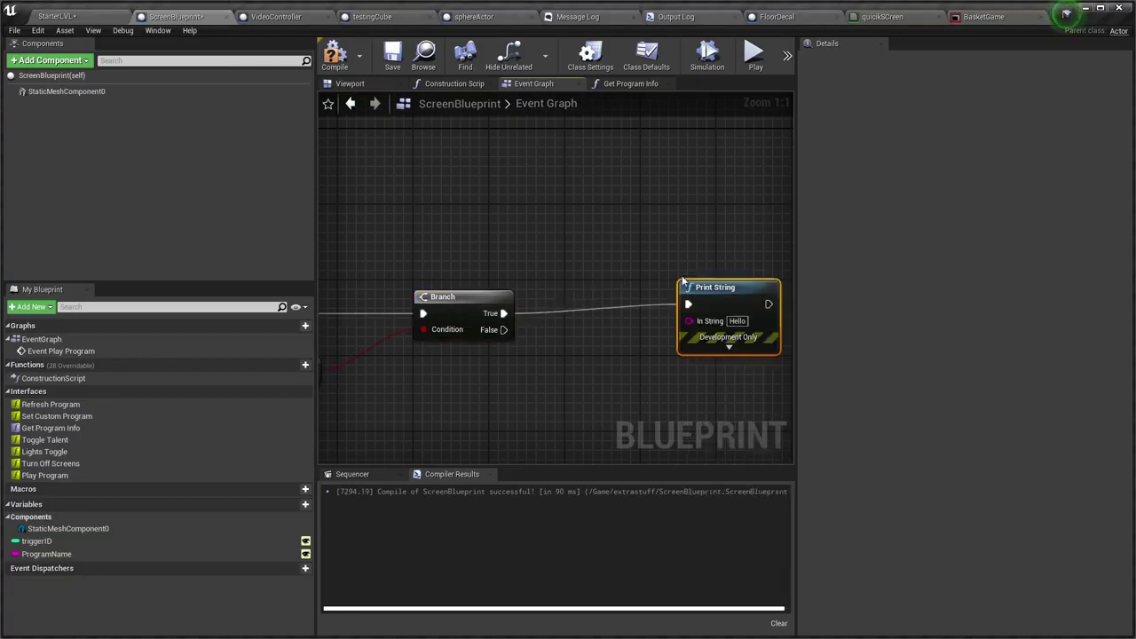
{"action": "left_click", "coordinate": [335, 56]}
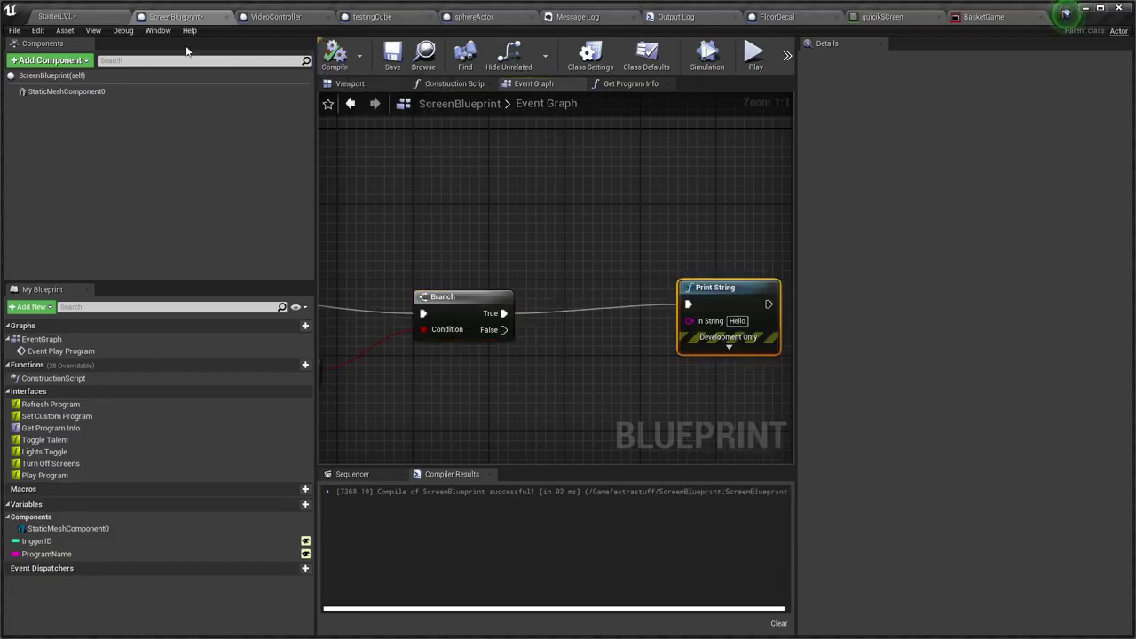
{"action": "key", "text": "ctrl+s"}
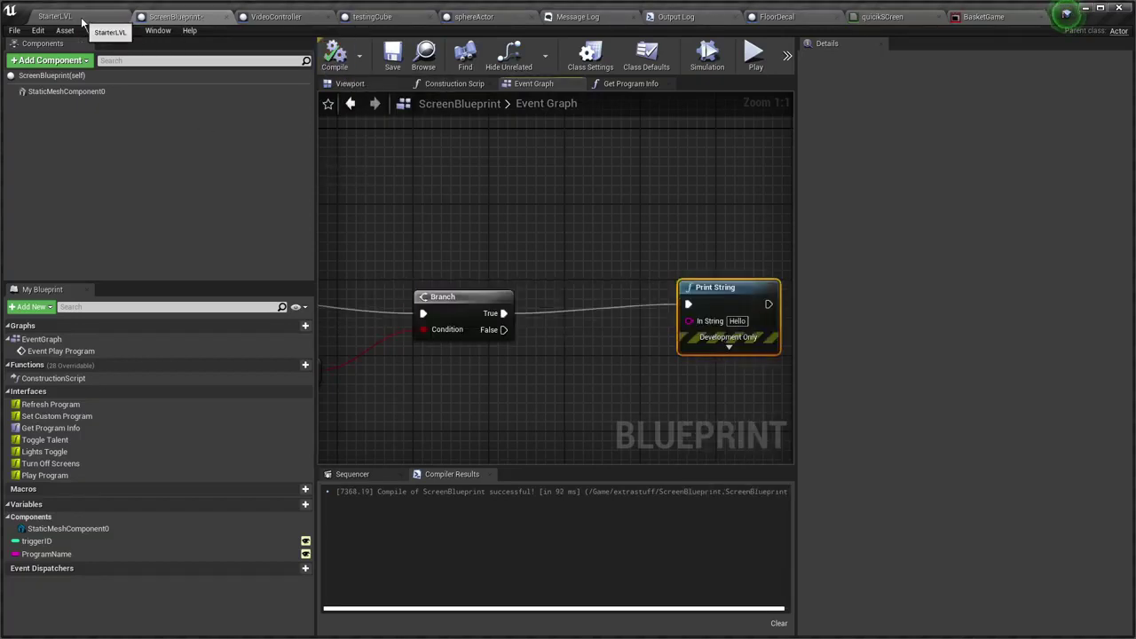
Play the level and trigger TriggerLVLScreen from QuickVP Controller, then stop play
{"action": "left_click", "coordinate": [55, 16]}
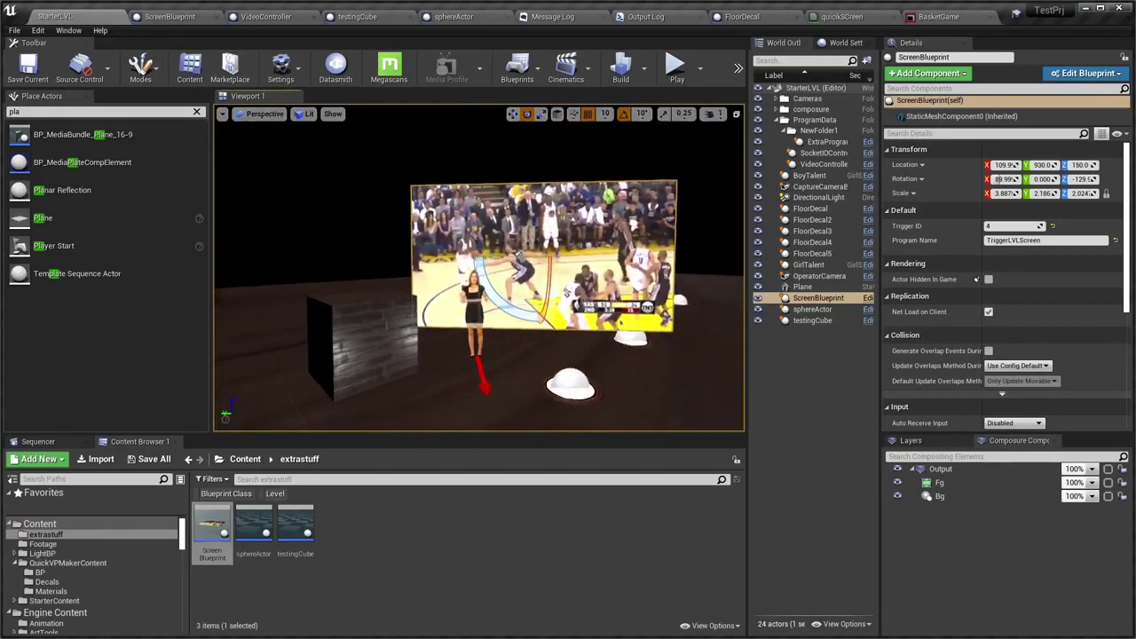
{"action": "key", "text": "alt+p"}
{"action": "key", "text": "alt+Tab"}
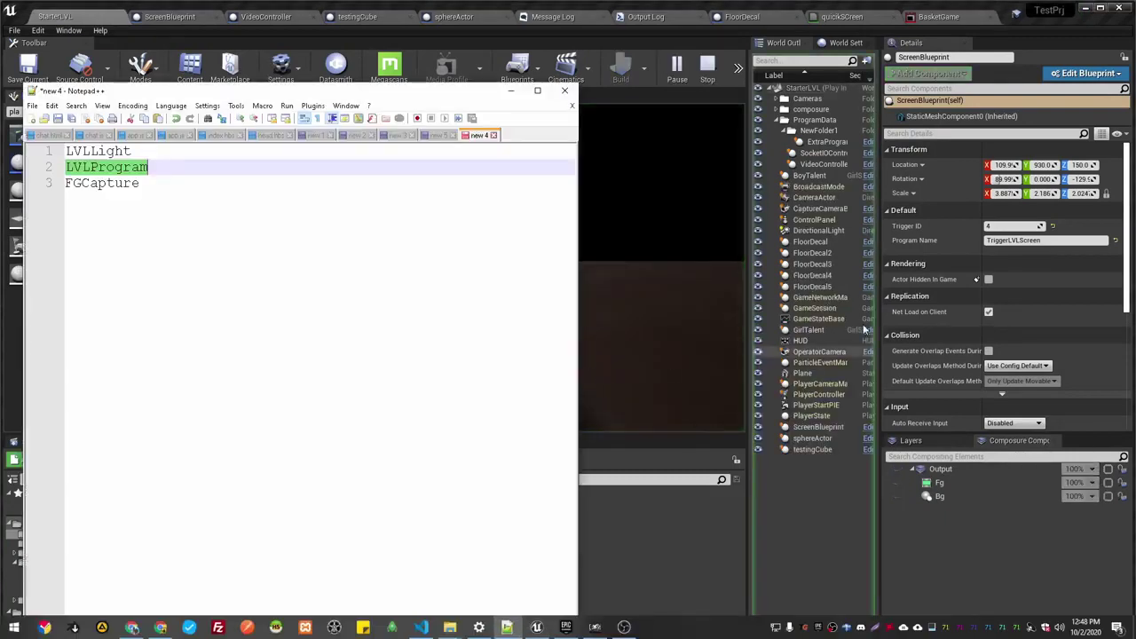
{"action": "key", "text": "alt+Tab"}
{"action": "key", "text": "alt+Tab"}
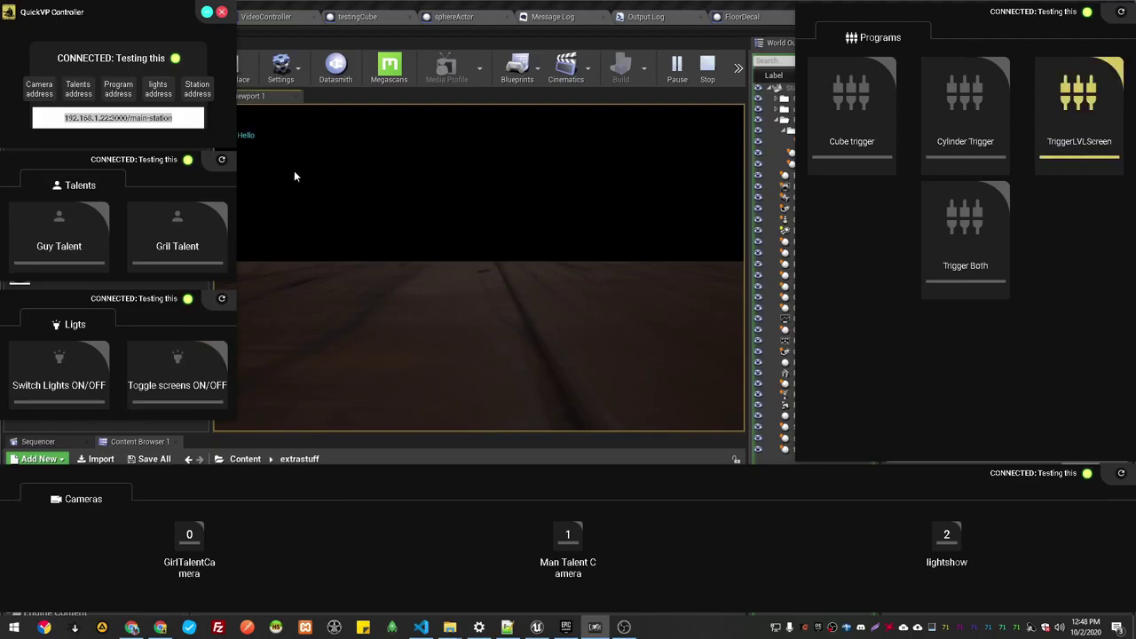
{"action": "left_click", "coordinate": [534, 264]}
{"action": "key", "text": "Escape"}
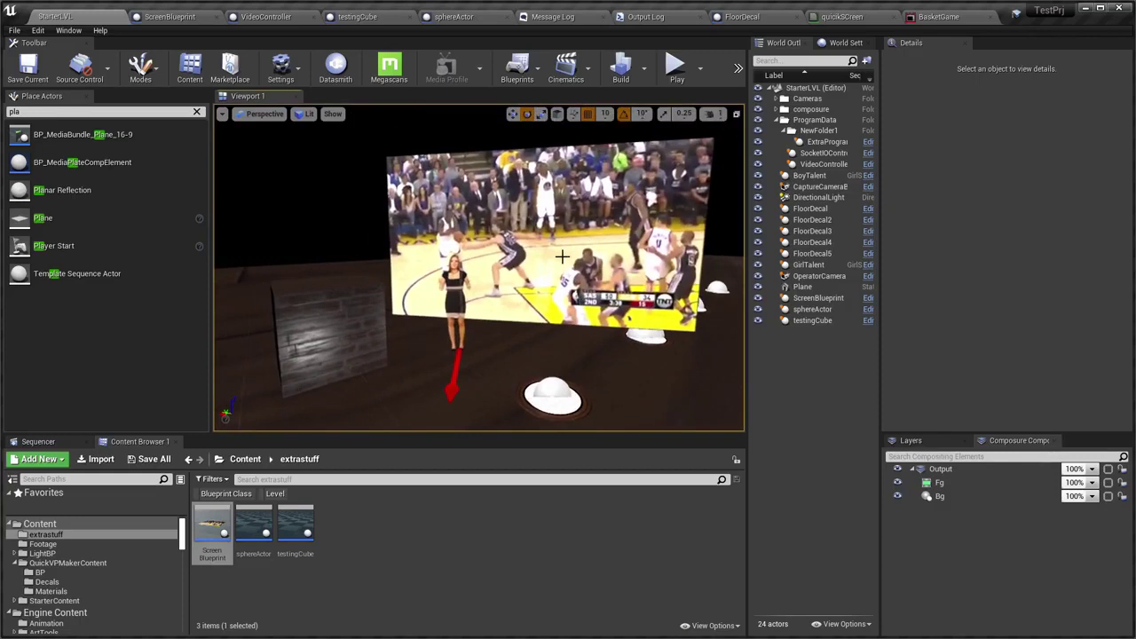
Move the Print String node beside the Branch in ScreenBlueprint's event graph
{"action": "left_click", "coordinate": [550, 230]}
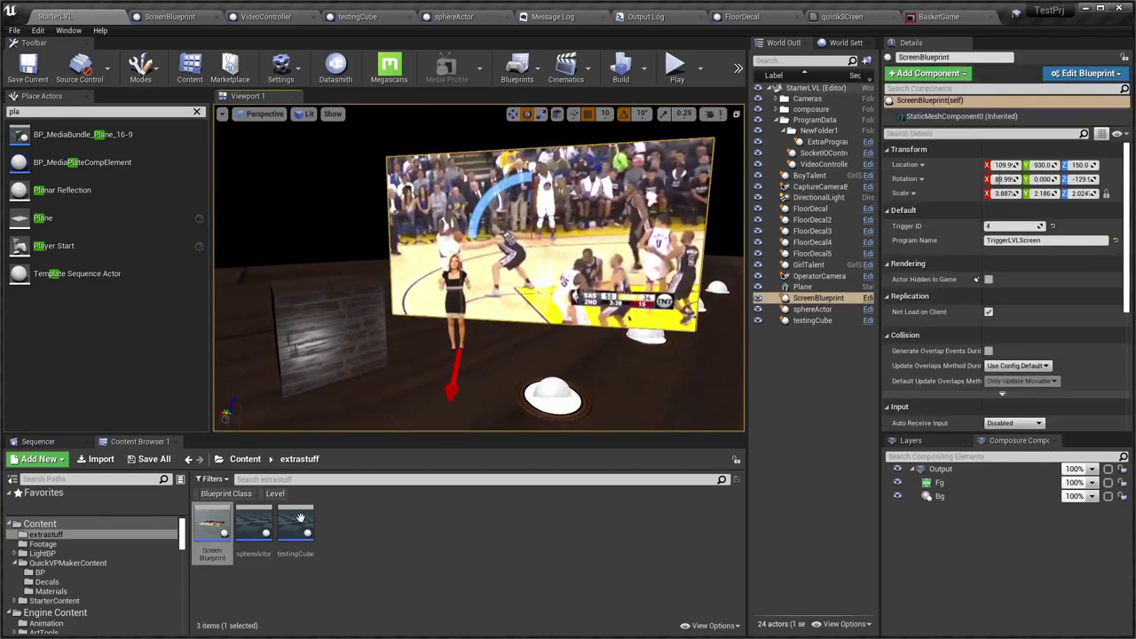
{"action": "left_click", "coordinate": [78, 564]}
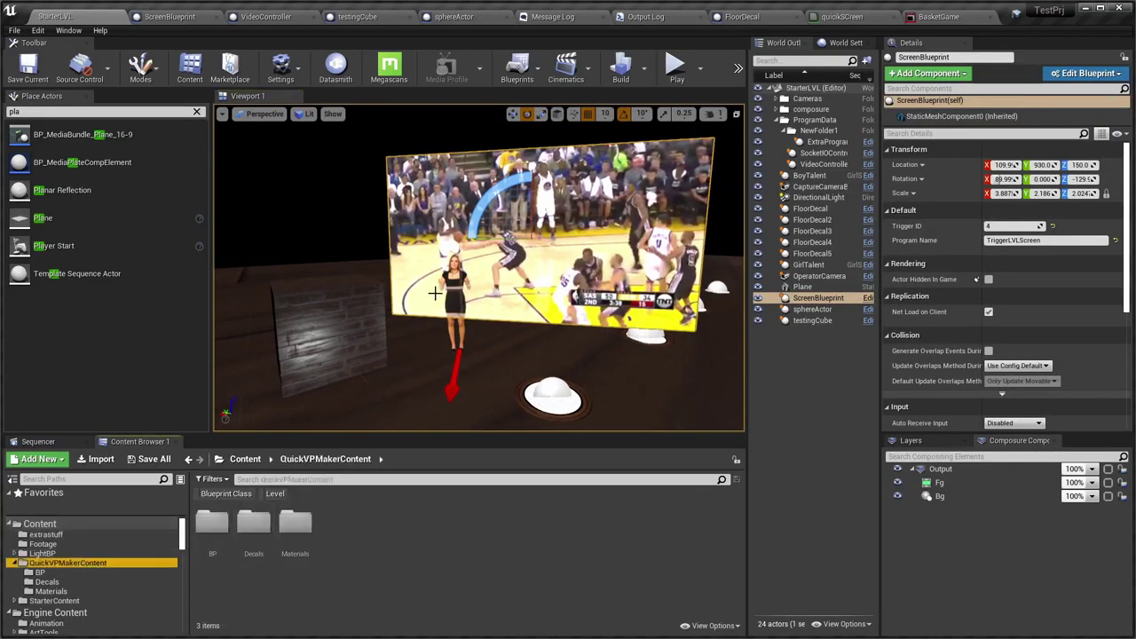
{"action": "left_click", "coordinate": [182, 16]}
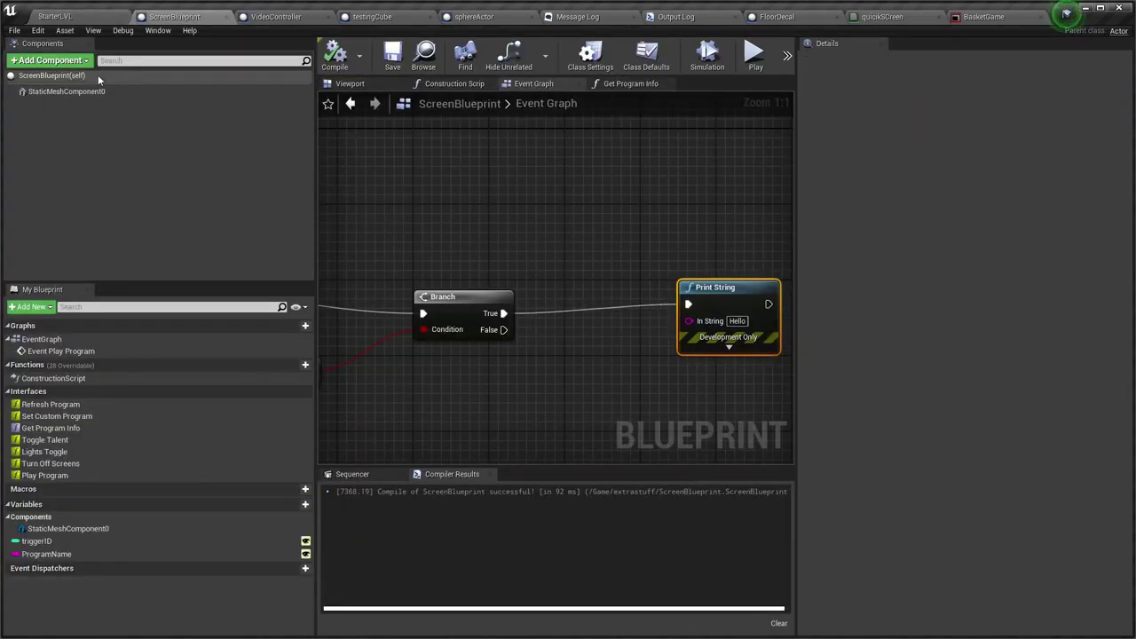
{"action": "left_click_drag", "start_coordinate": [722, 298], "coordinate": [587, 307]}
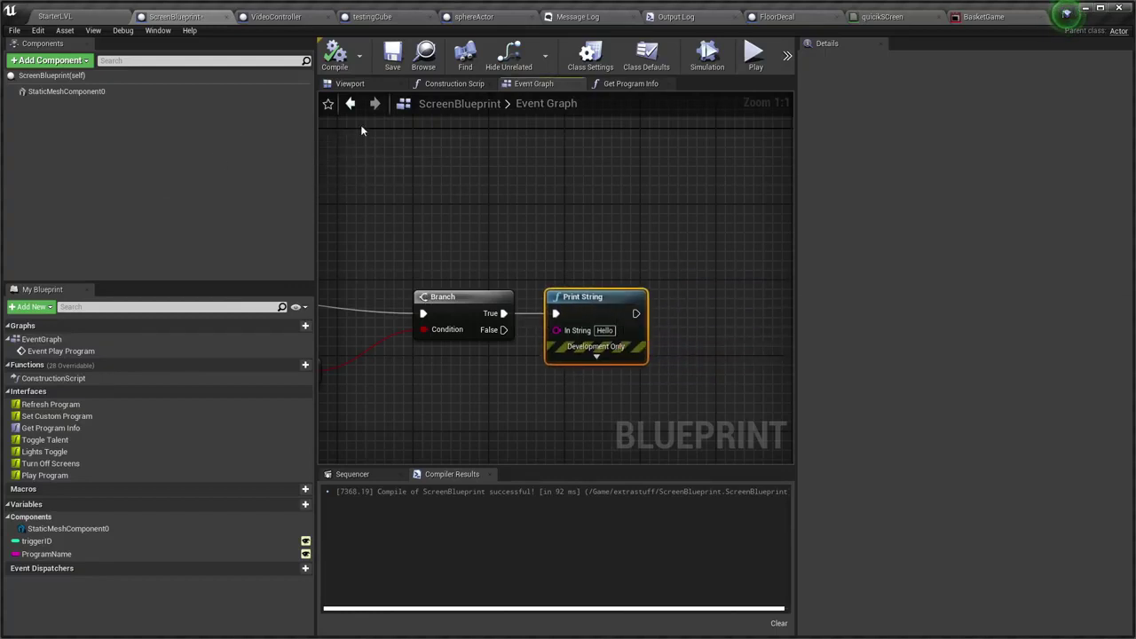
Launch the MophoPresentation project from the Epic Games Launcher
{"action": "left_click", "coordinate": [92, 17]}
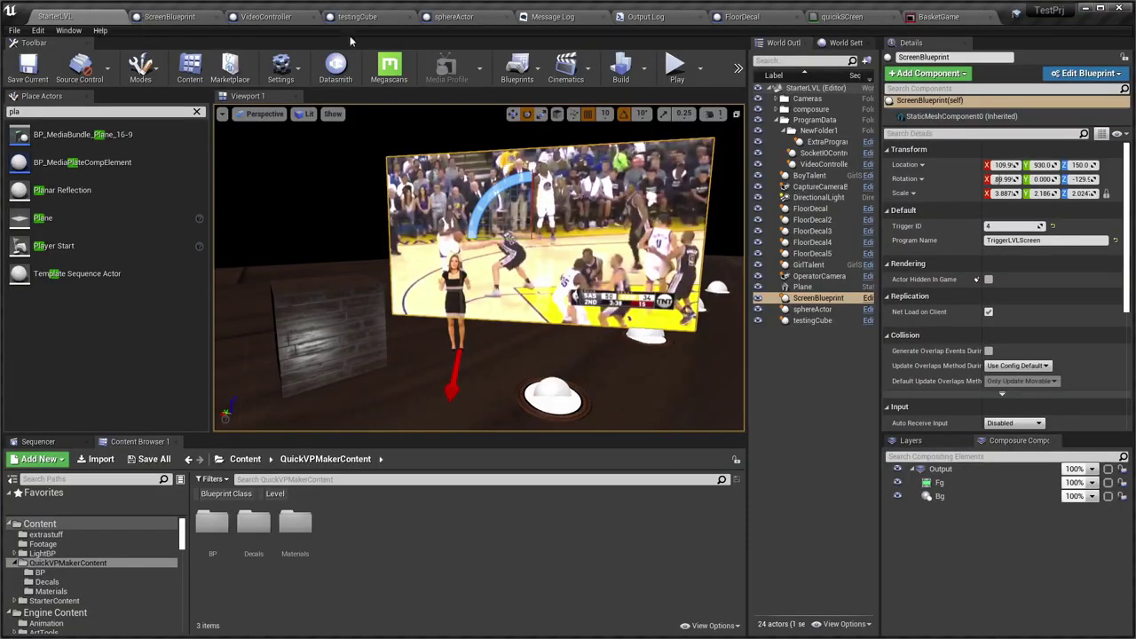
{"action": "mouse_move", "coordinate": [479, 266]}
{"action": "left_mouse_down"}
{"action": "mouse_move", "coordinate": [461, 301]}
{"action": "mouse_move", "coordinate": [462, 266]}
{"action": "left_mouse_up"}
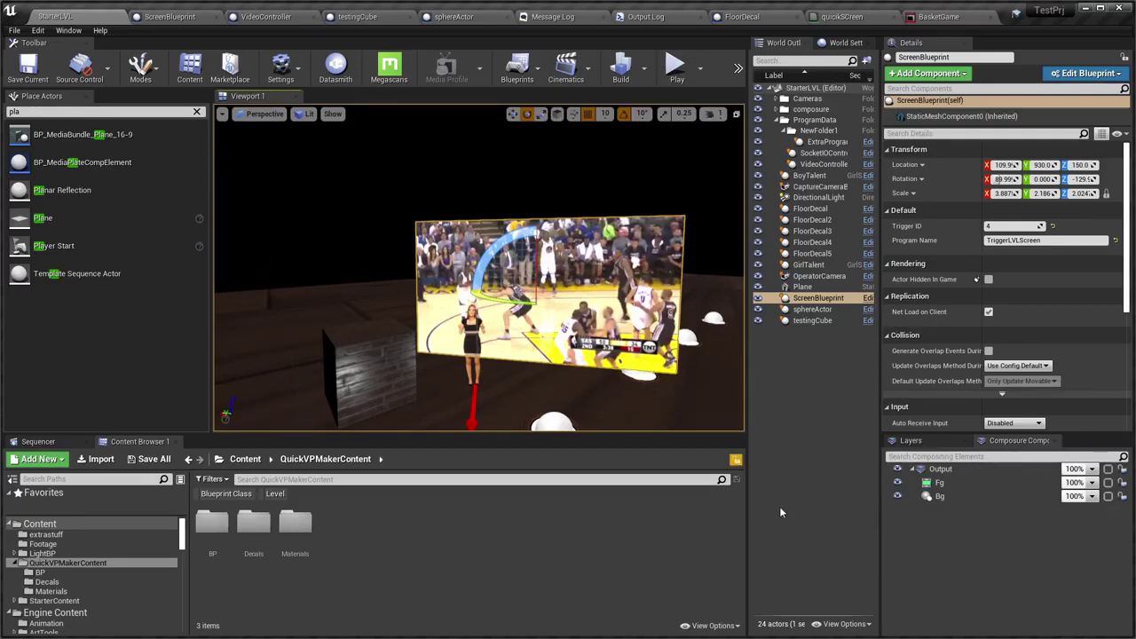
{"action": "key", "text": "super"}
{"action": "left_click", "coordinate": [773, 556]}
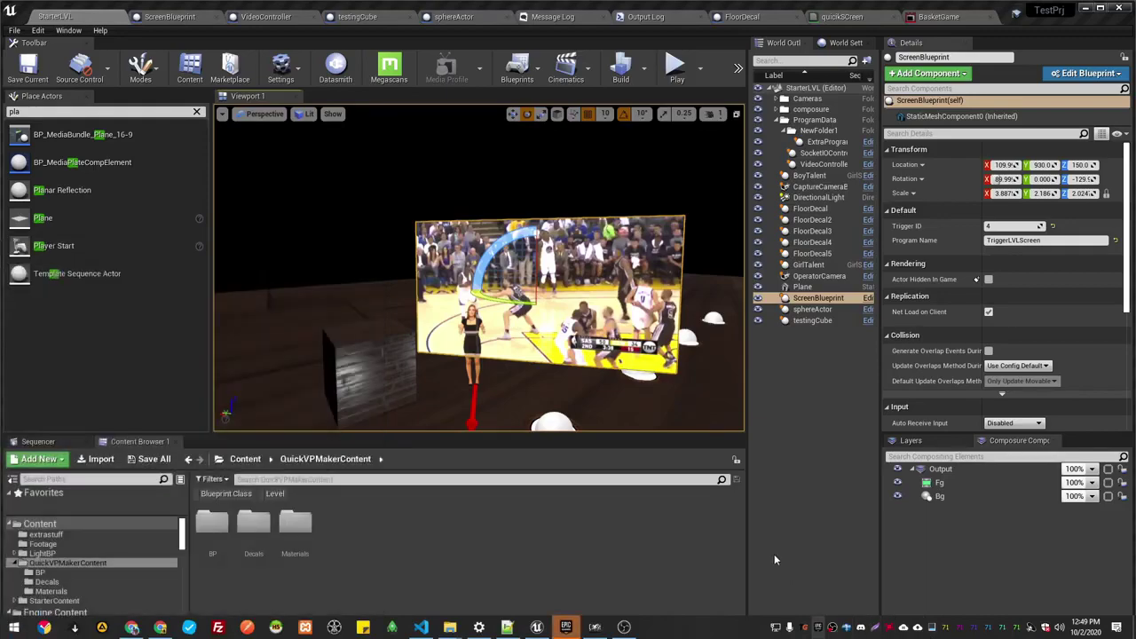
{"action": "left_click", "coordinate": [572, 627]}
{"action": "double_click", "coordinate": [406, 342]}
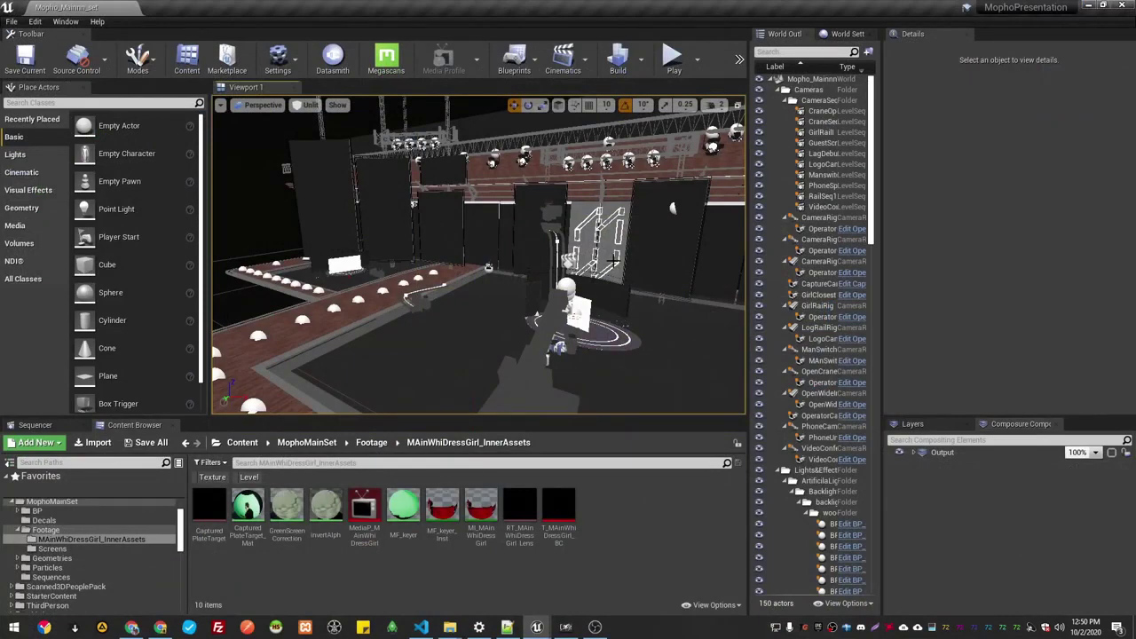
Select ScreensGroup to view its three Programs, then open Screensjoined from Footage/Screens
{"action": "mouse_move", "coordinate": [672, 208]}
{"action": "right_mouse_down"}
{"action": "mouse_move", "coordinate": [600, 189]}
{"action": "mouse_move", "coordinate": [578, 278]}
{"action": "mouse_move", "coordinate": [577, 384]}
{"action": "mouse_move", "coordinate": [521, 319]}
{"action": "right_mouse_up"}
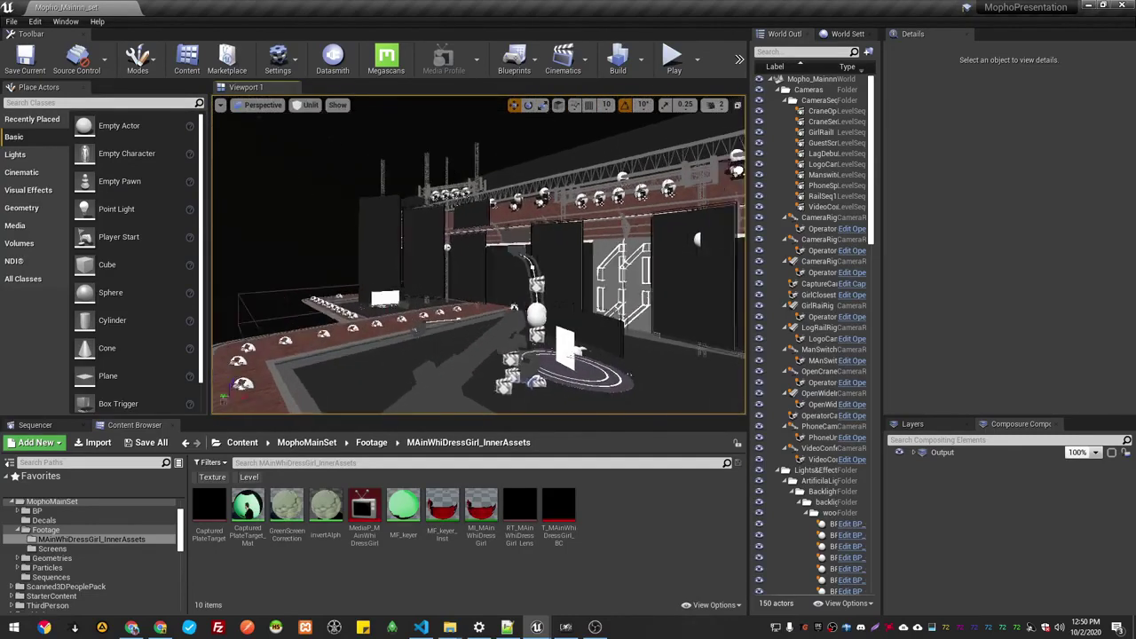
{"action": "right_click_drag", "start_coordinate": [440, 241], "coordinate": [595, 268]}
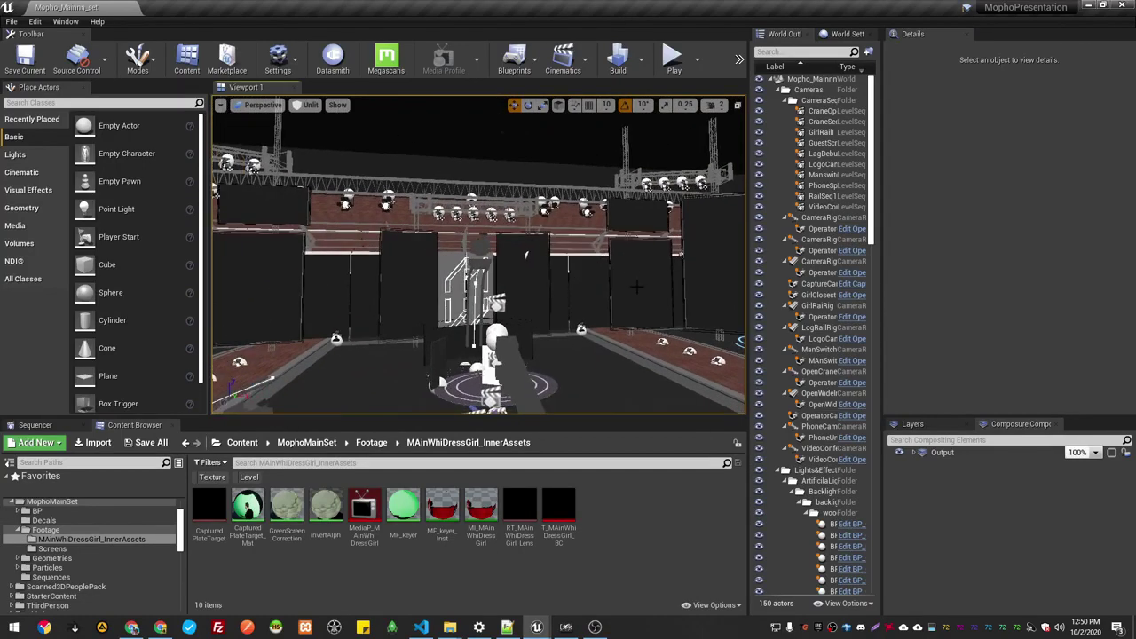
{"action": "left_click", "coordinate": [636, 285]}
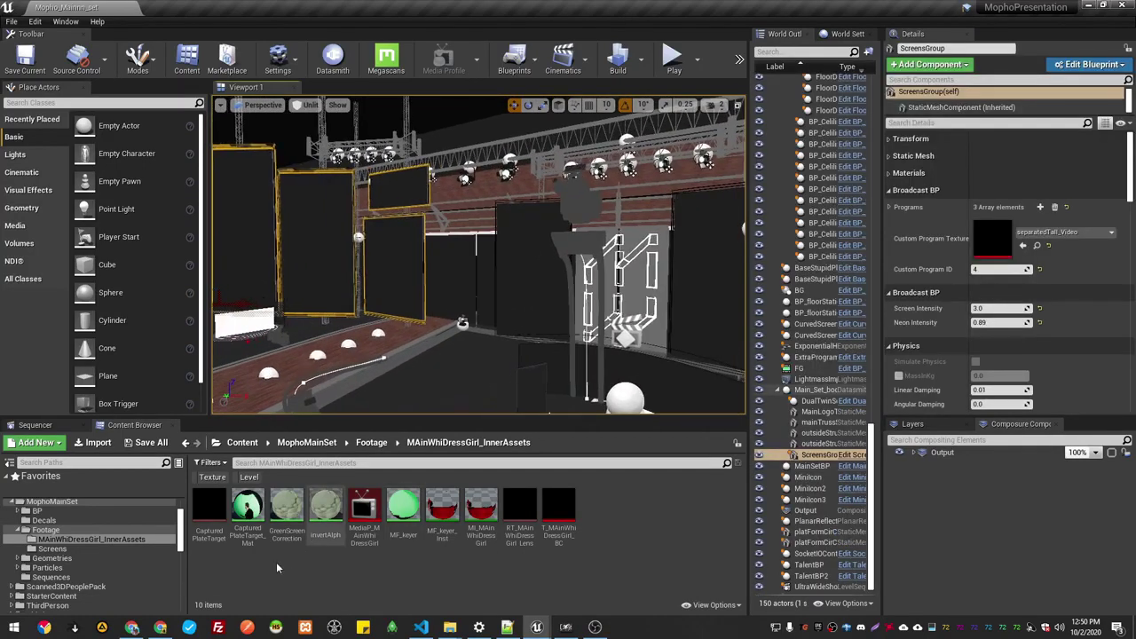
{"action": "scroll", "coordinate": [62, 568], "scroll_direction": "up", "scroll_amount": 2}
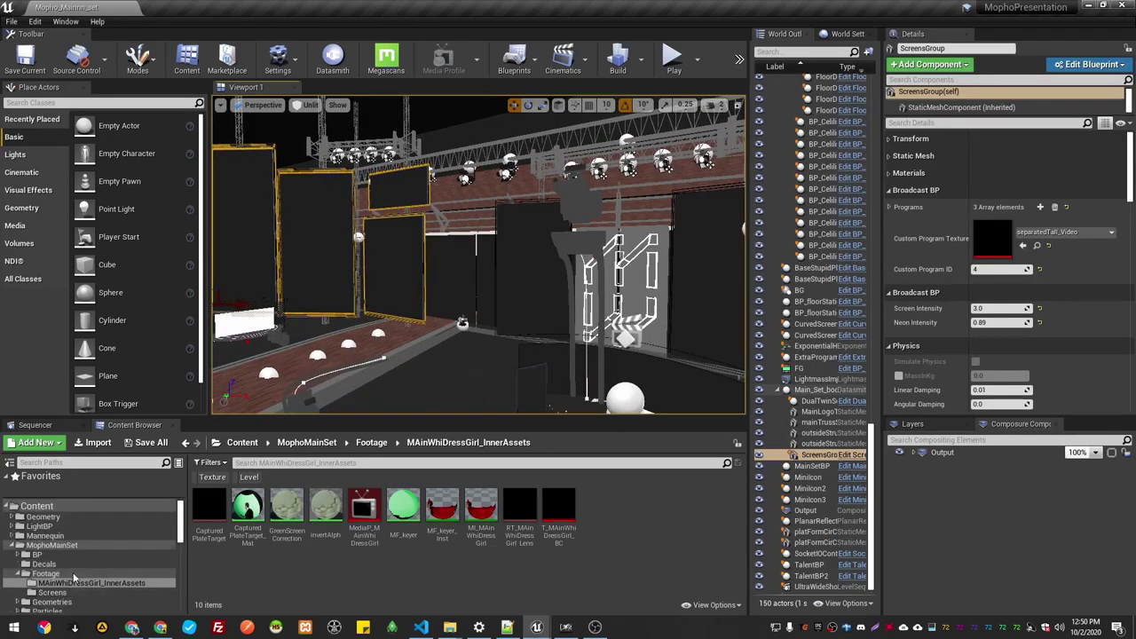
{"action": "left_click", "coordinate": [54, 573]}
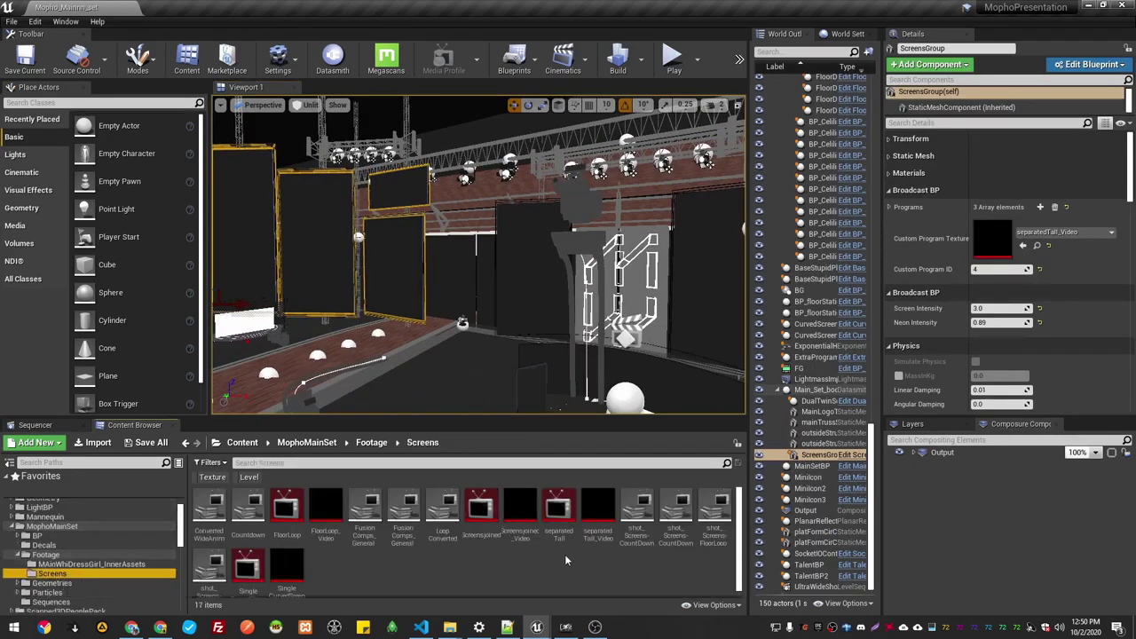
{"action": "double_click", "coordinate": [481, 512]}
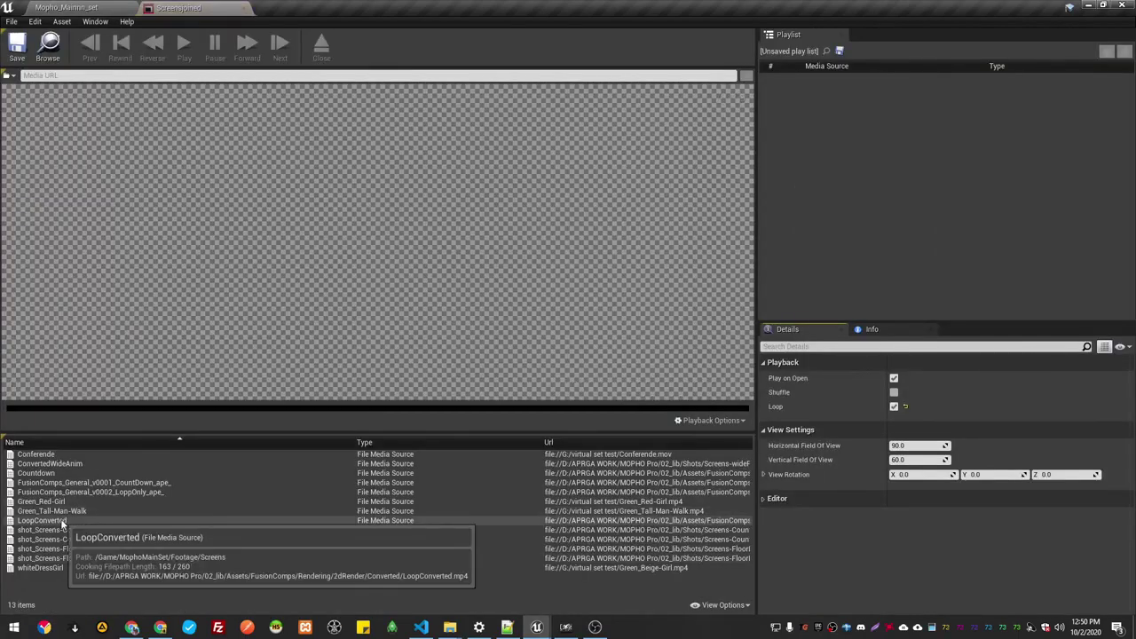
Play LoopConverted in the Screensjoined player, then go back to the StarterLVL level
{"action": "double_click", "coordinate": [61, 519]}
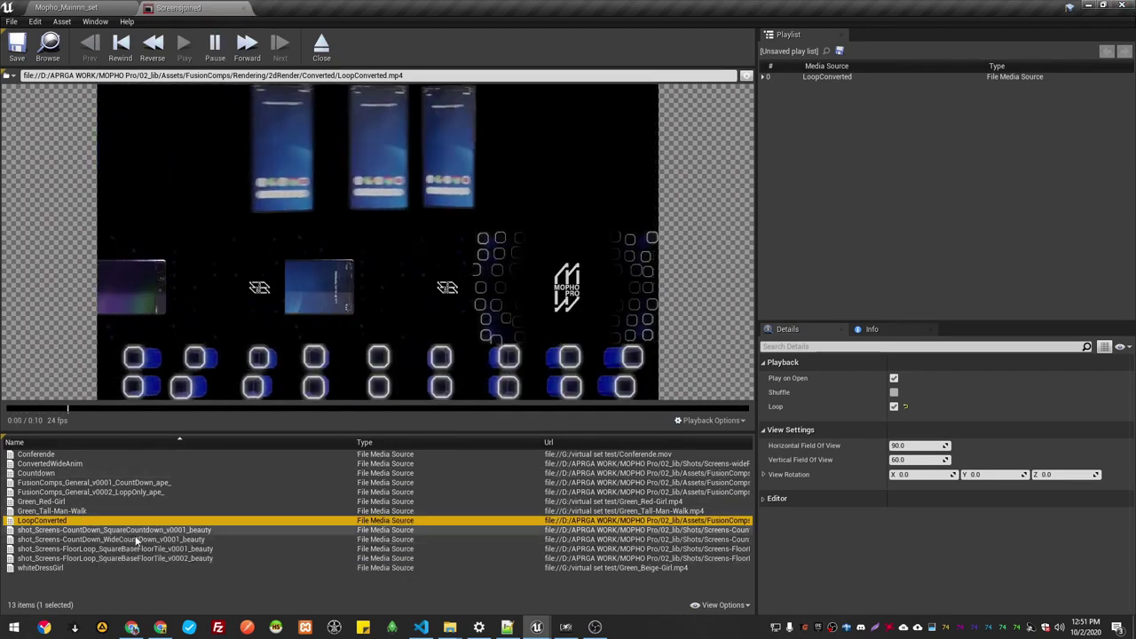
{"action": "left_click", "coordinate": [73, 9]}
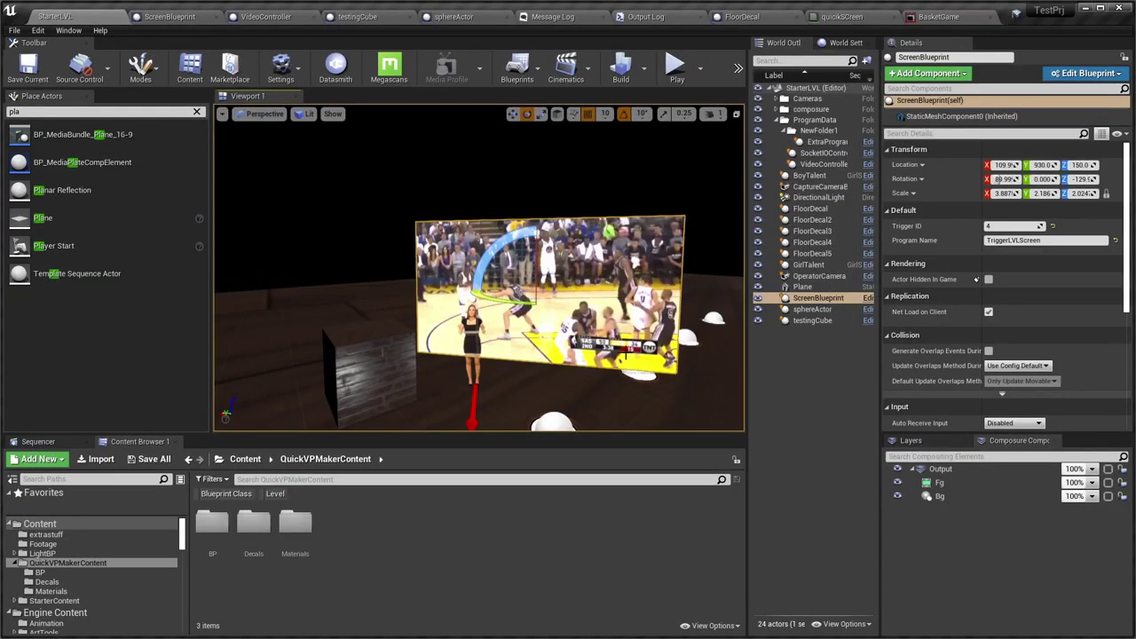
Go back to the ScreenBlueprint Event Graph and delete the Print String node
{"action": "right_click_drag", "start_coordinate": [553, 301], "coordinate": [254, 173]}
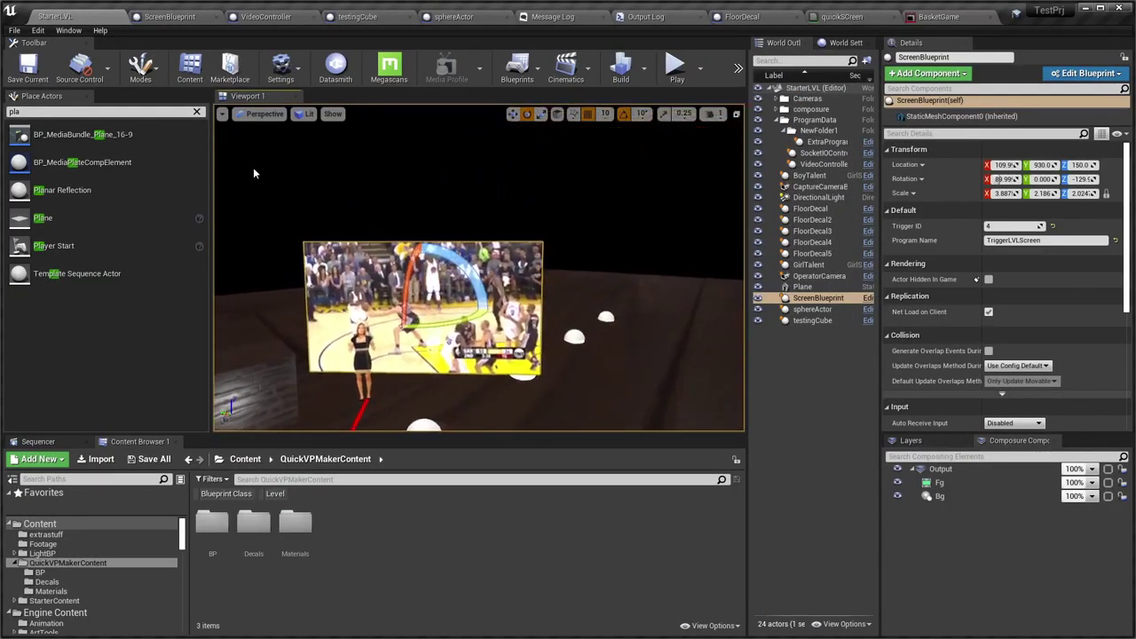
{"action": "left_click", "coordinate": [169, 16]}
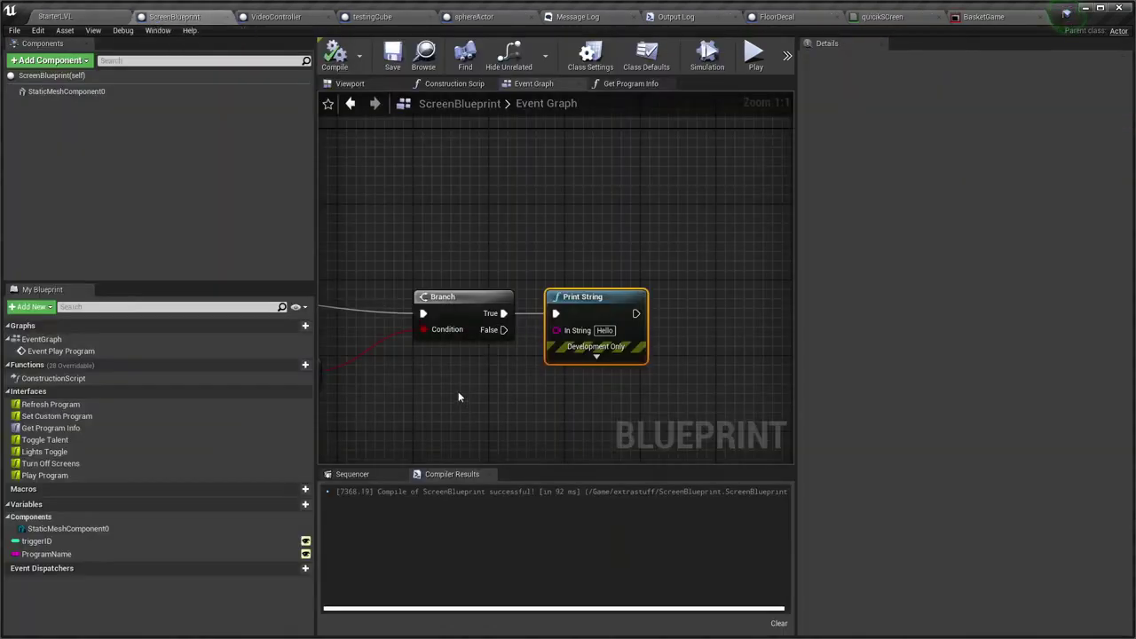
{"action": "right_click_drag", "start_coordinate": [457, 392], "coordinate": [609, 338]}
{"action": "scroll", "coordinate": [525, 352], "scroll_direction": "down", "scroll_amount": 2}
{"action": "key", "text": "Delete"}
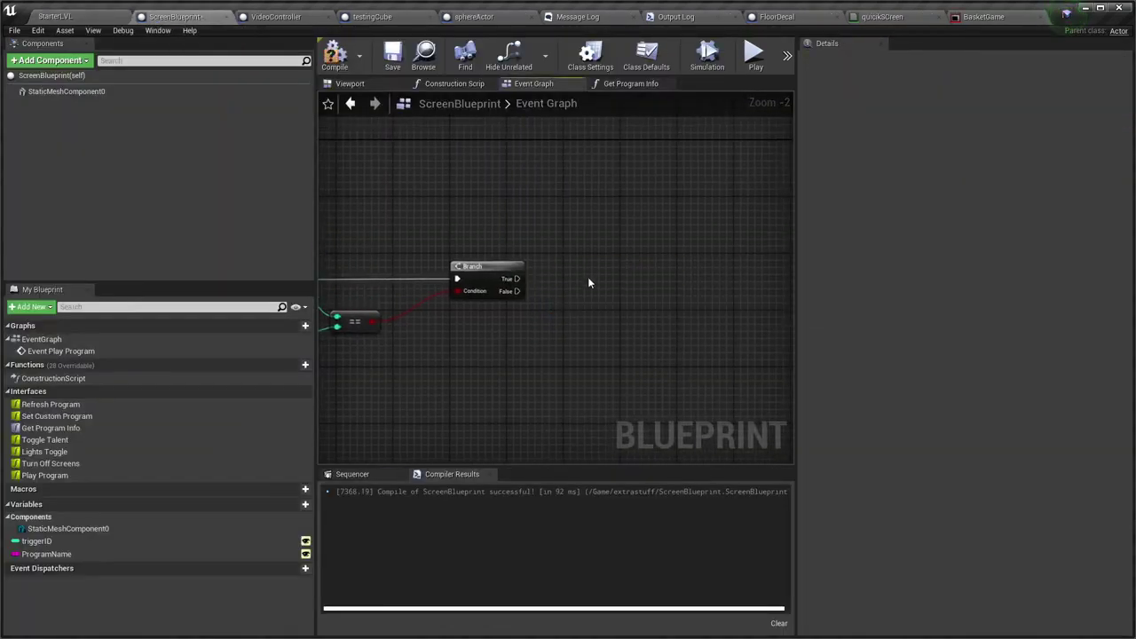
Save the blueprint and move the Branch node next to the Program ID == Trigger ID comparison
{"action": "right_click_drag", "start_coordinate": [587, 283], "coordinate": [690, 262]}
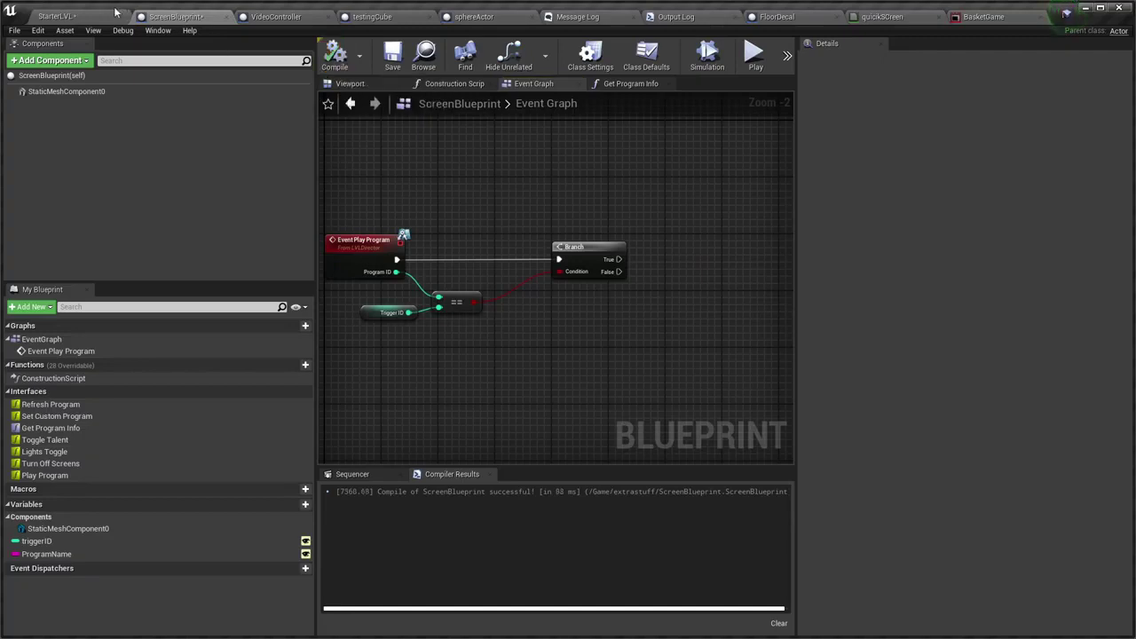
{"action": "key", "text": "ctrl+s"}
{"action": "left_click_drag", "start_coordinate": [577, 247], "coordinate": [534, 247]}
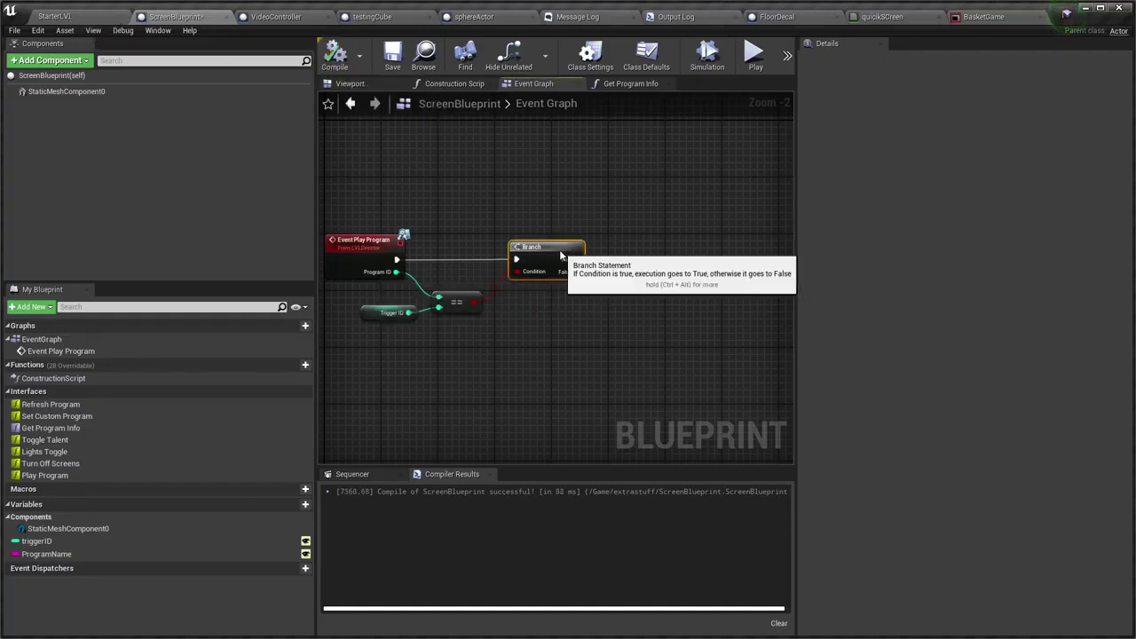
{"action": "right_click_drag", "start_coordinate": [539, 385], "coordinate": [588, 385]}
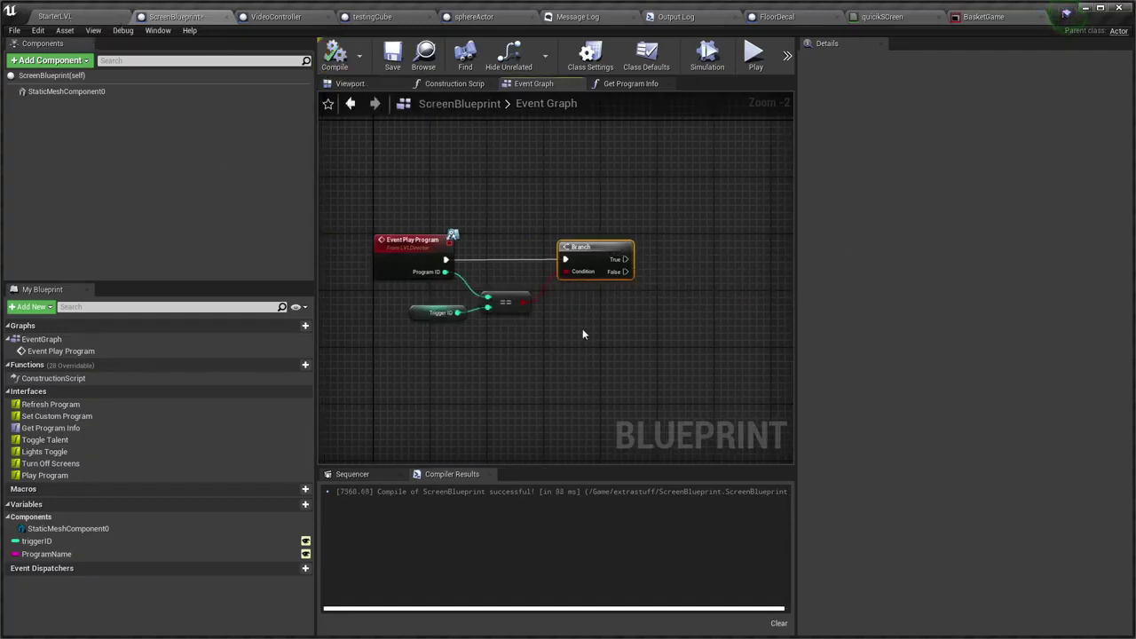
Add a Boolean variable named Visible and compile the blueprint
{"action": "left_click", "coordinate": [294, 505]}
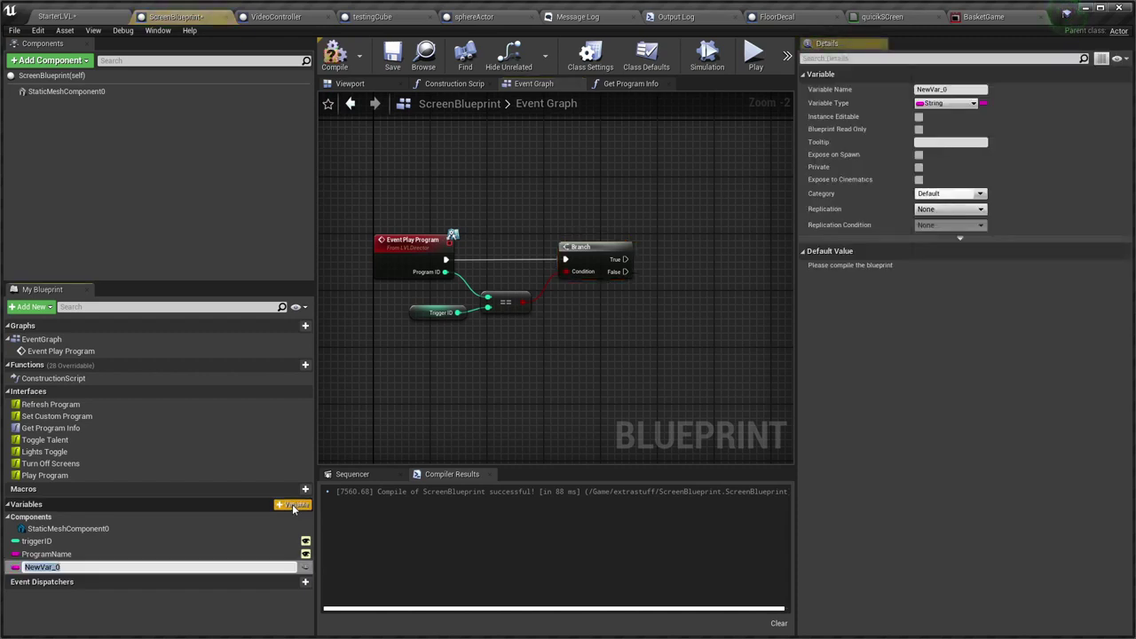
{"action": "type", "text": "Visble"}
{"action": "key", "text": "Return"}
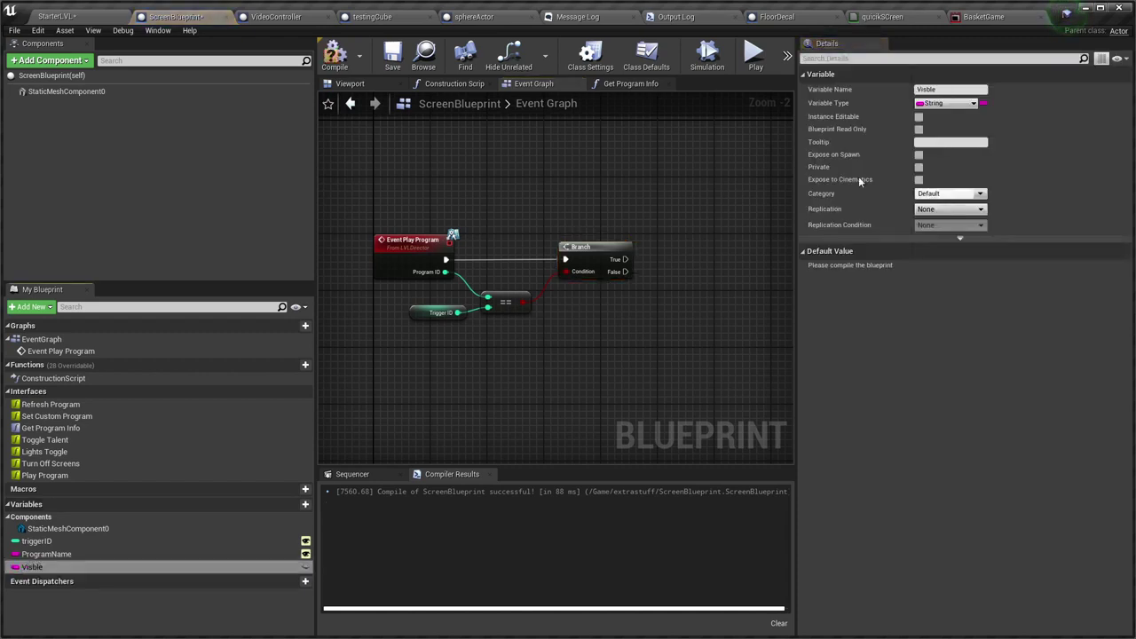
{"action": "left_click", "coordinate": [946, 103]}
{"action": "left_click", "coordinate": [893, 135]}
{"action": "left_click", "coordinate": [348, 64]}
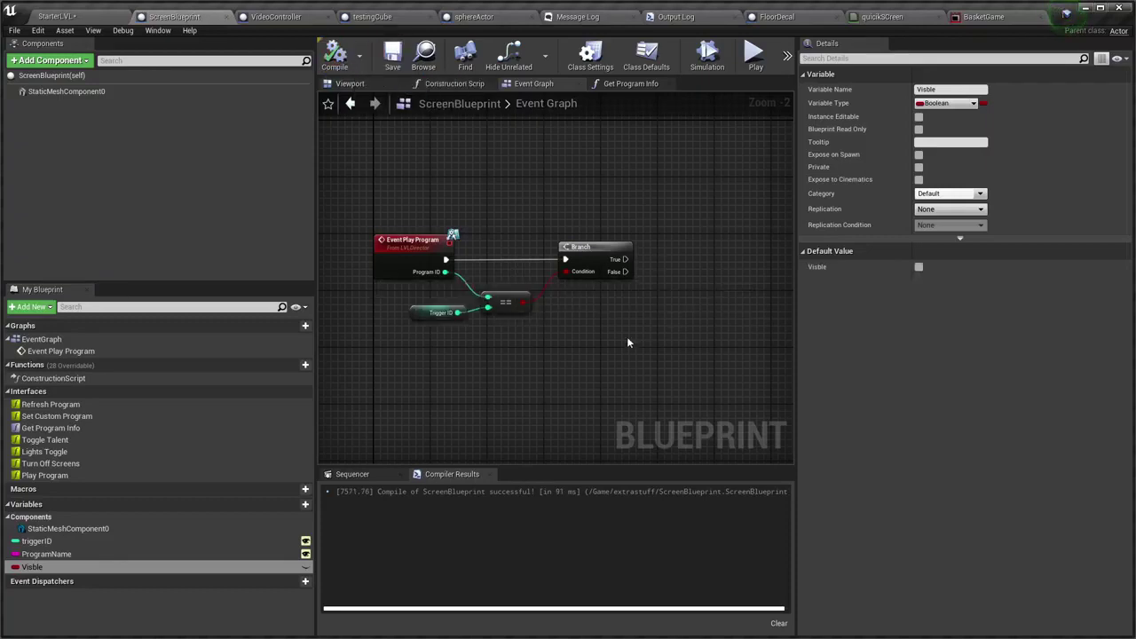
In Class Defaults, search 'hid' and check Actor Hidden In Game
{"action": "mouse_move", "coordinate": [627, 336]}
{"action": "right_mouse_down"}
{"action": "mouse_move", "coordinate": [544, 355]}
{"action": "mouse_move", "coordinate": [486, 417]}
{"action": "mouse_move", "coordinate": [493, 446]}
{"action": "right_mouse_up"}
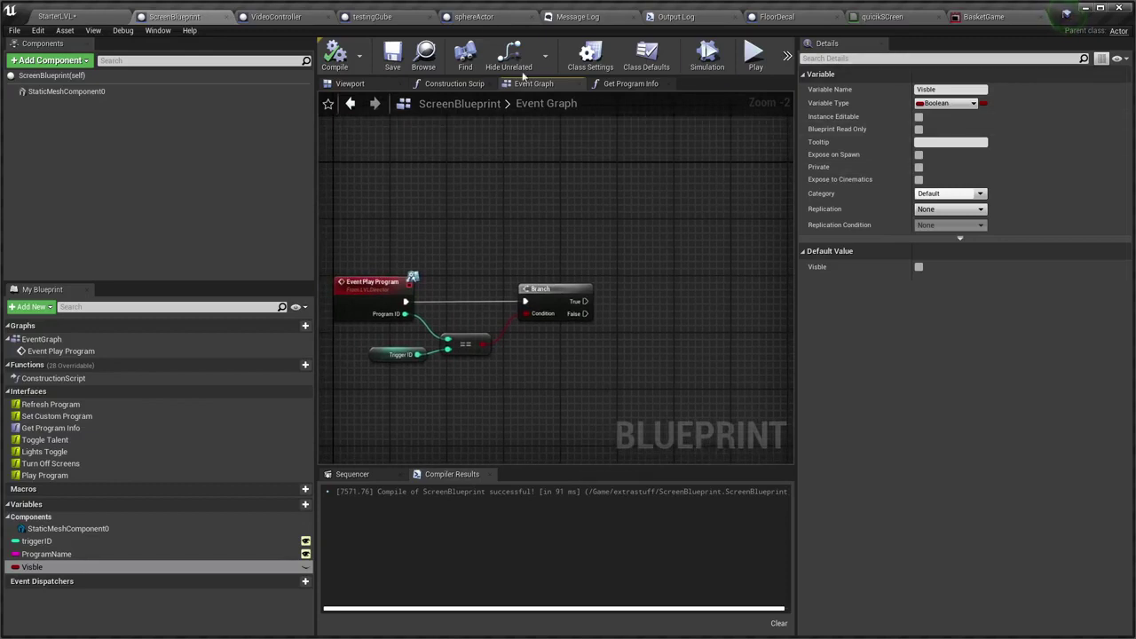
{"action": "left_click", "coordinate": [106, 75]}
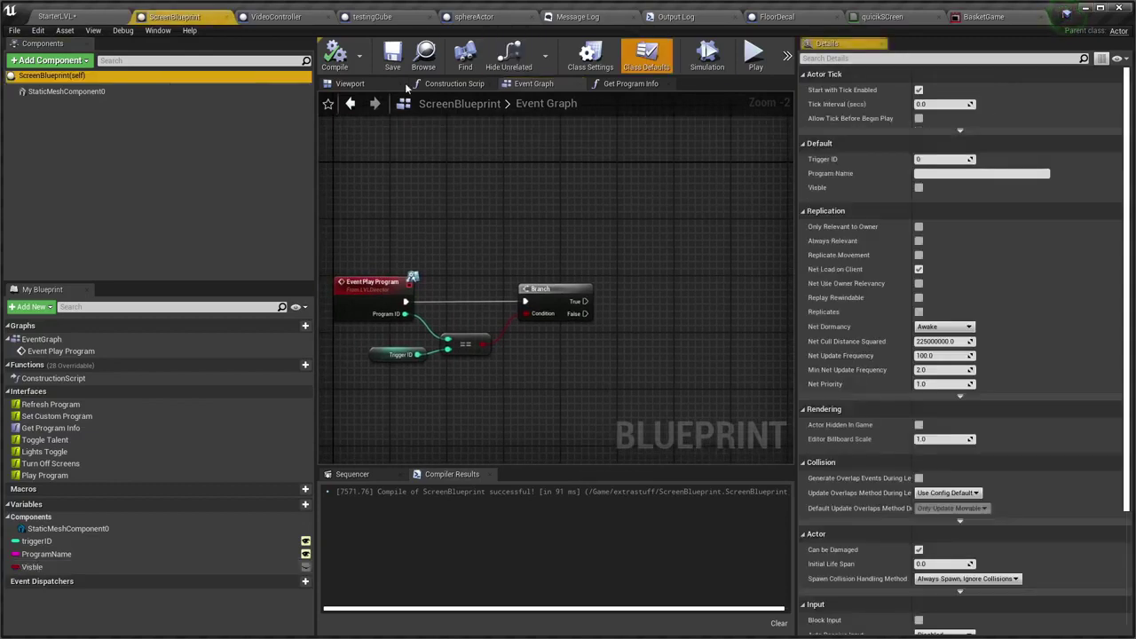
{"action": "left_click", "coordinate": [916, 59]}
{"action": "type", "text": "hid"}
{"action": "left_click", "coordinate": [918, 89]}
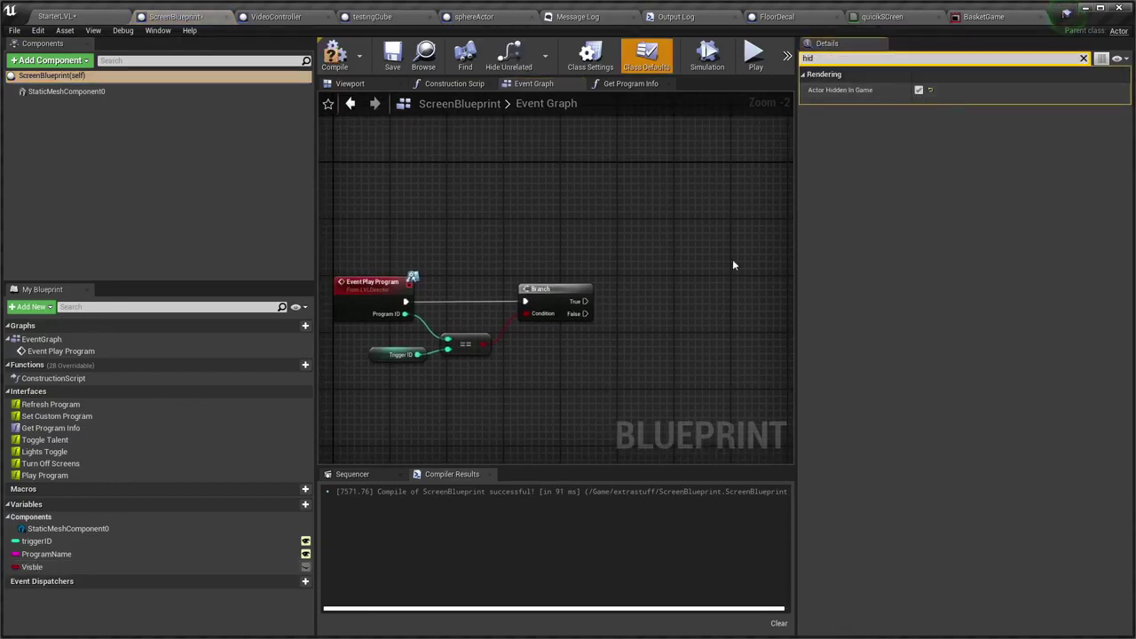
{"action": "right_click_drag", "start_coordinate": [508, 414], "coordinate": [535, 389]}
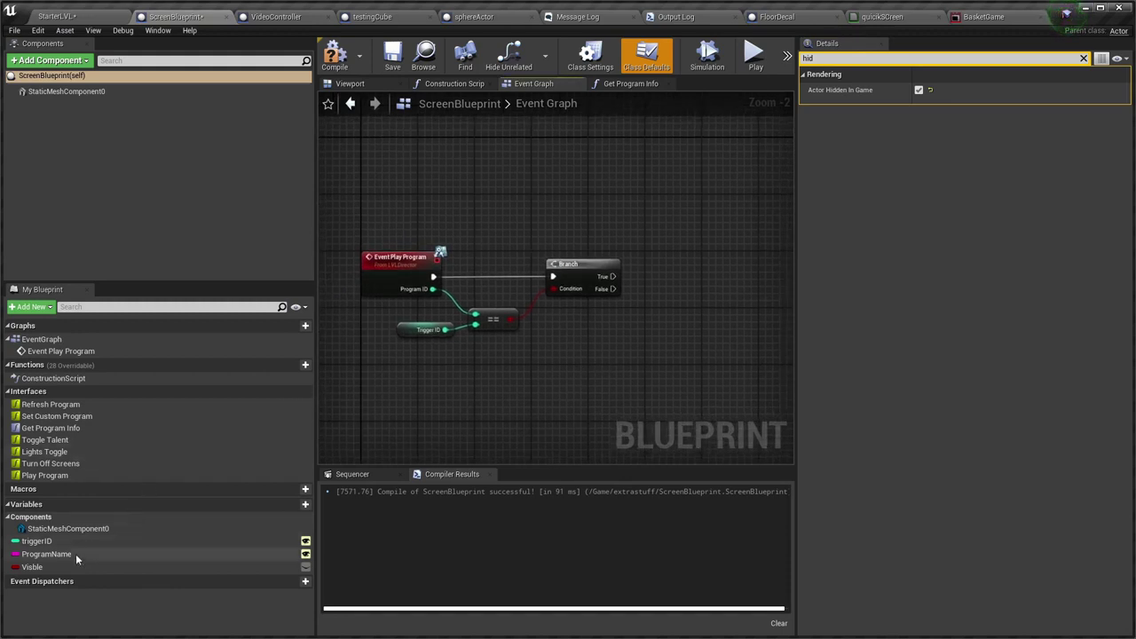
Drag the Visible variable into the graph as a getter node
{"action": "left_click", "coordinate": [39, 566]}
{"action": "left_click_drag", "start_coordinate": [41, 569], "coordinate": [552, 325]}
{"action": "left_click", "coordinate": [592, 341]}
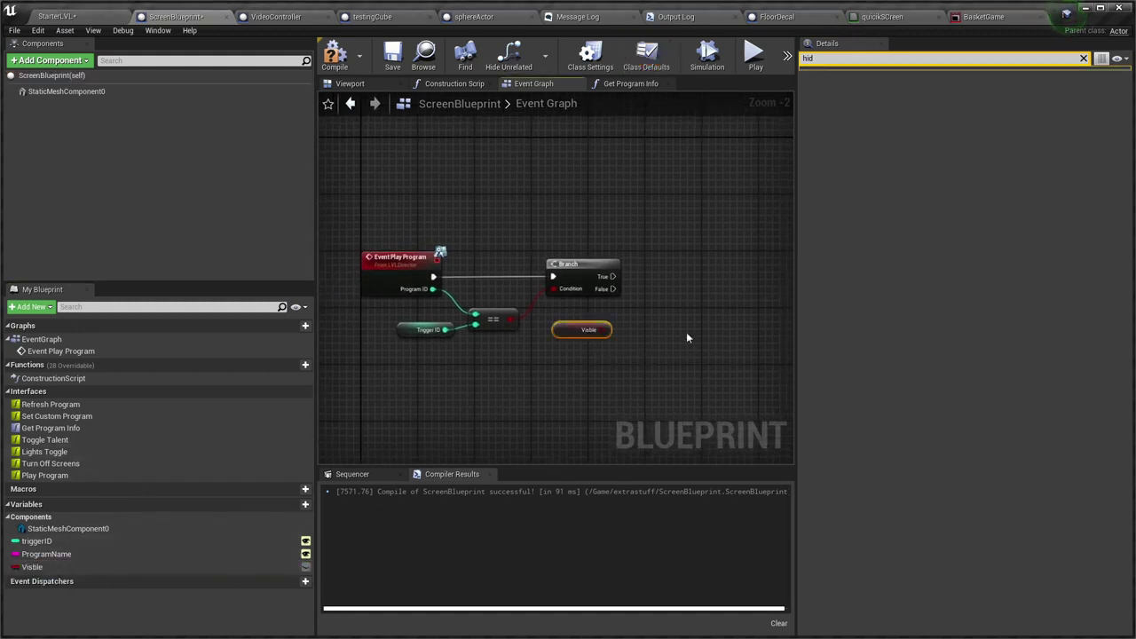
{"action": "scroll", "coordinate": [561, 341], "scroll_direction": "up", "scroll_amount": 2}
Add a Set Hidden in Game node from the Branch True output, then delete it
{"action": "left_click_drag", "start_coordinate": [506, 285], "coordinate": [639, 292]}
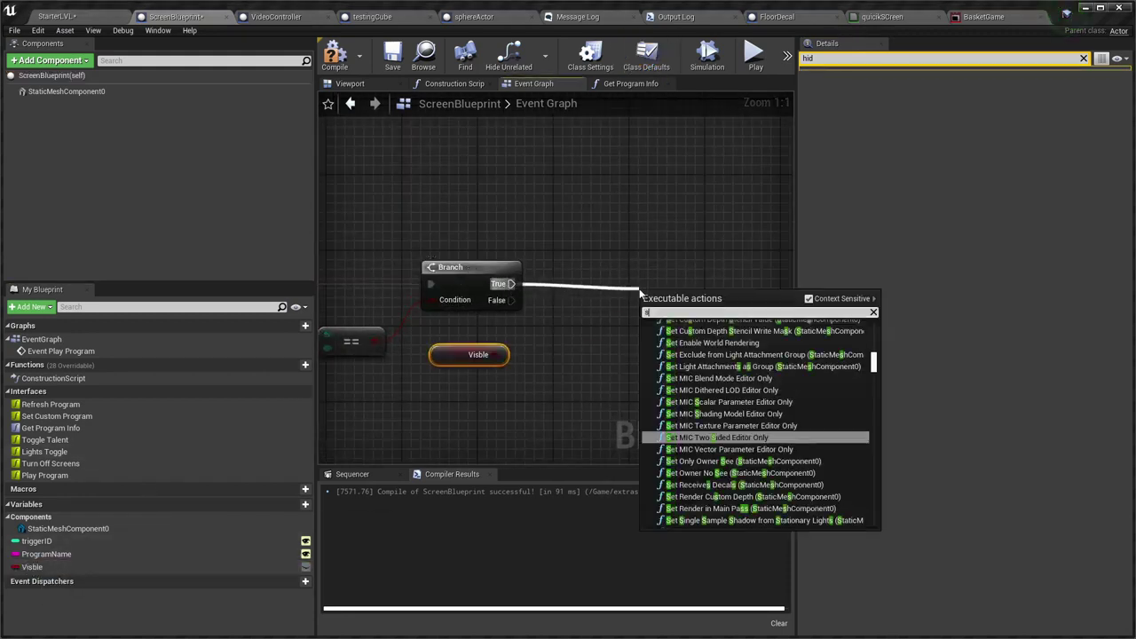
{"action": "type", "text": "sethi"}
{"action": "key", "text": "Return"}
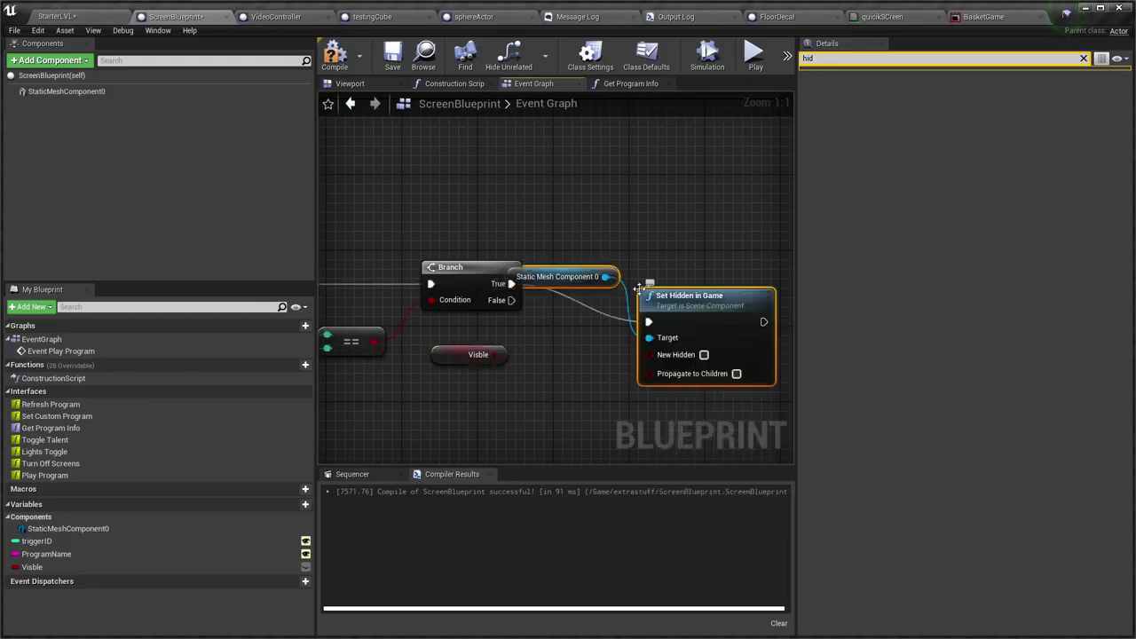
{"action": "key", "text": "Delete"}
From Branch True add Set Actor Hidden In Game, with Visible wired to New Hidden
{"action": "left_click_drag", "start_coordinate": [511, 284], "coordinate": [578, 289]}
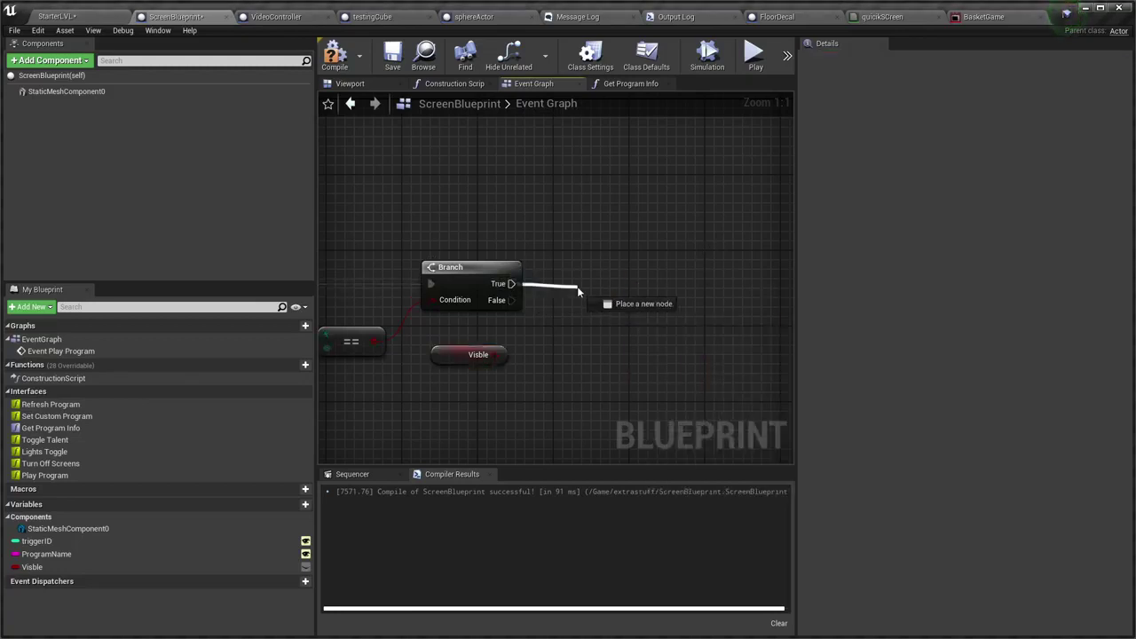
{"action": "type", "text": "setactor"}
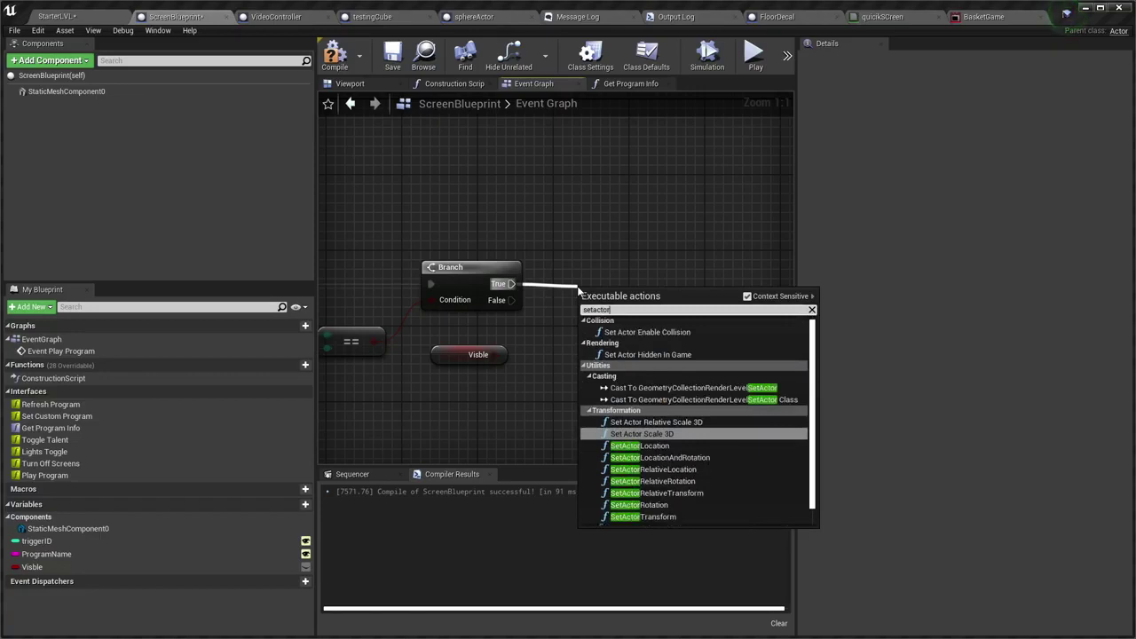
{"action": "type", "text": "hidden"}
{"action": "key", "text": "Return"}
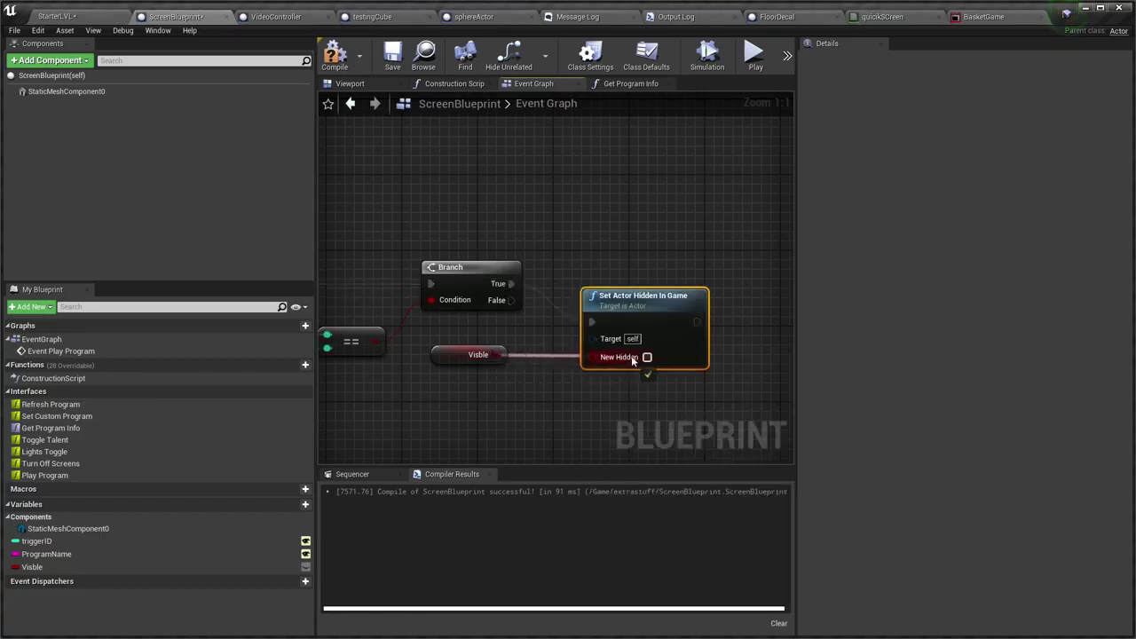
{"action": "left_click_drag", "start_coordinate": [630, 355], "coordinate": [632, 356]}
Store NOT Visible back into Visible with a SET node, then compile
{"action": "right_click_drag", "start_coordinate": [528, 381], "coordinate": [405, 366]}
{"action": "left_click_drag", "start_coordinate": [355, 341], "coordinate": [458, 398]}
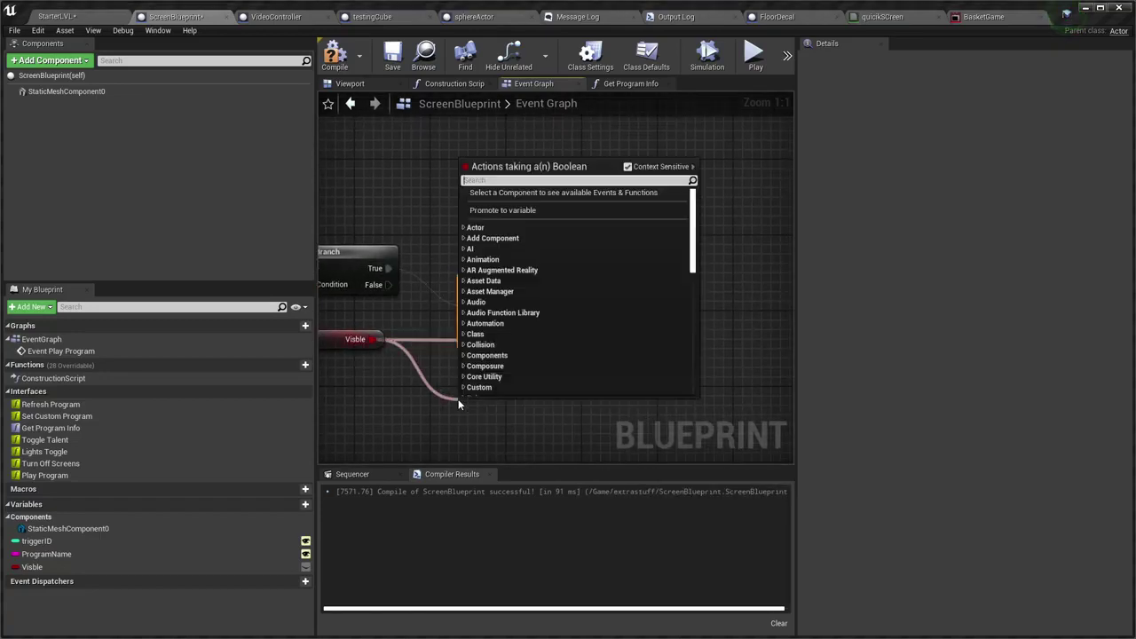
{"action": "type", "text": "no"}
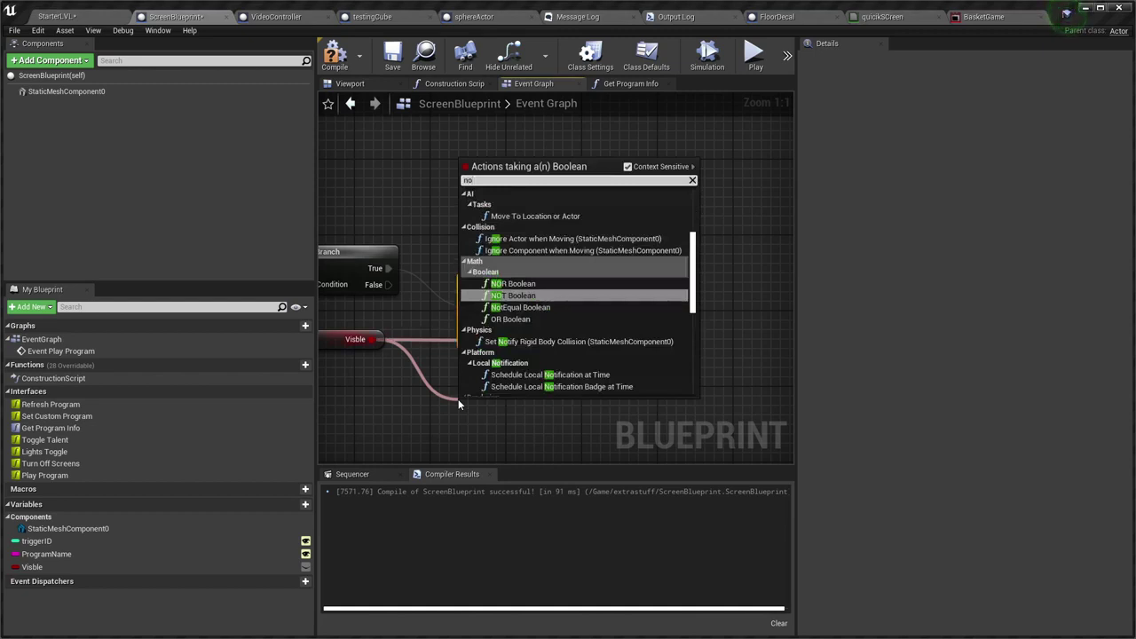
{"action": "key", "text": "Return"}
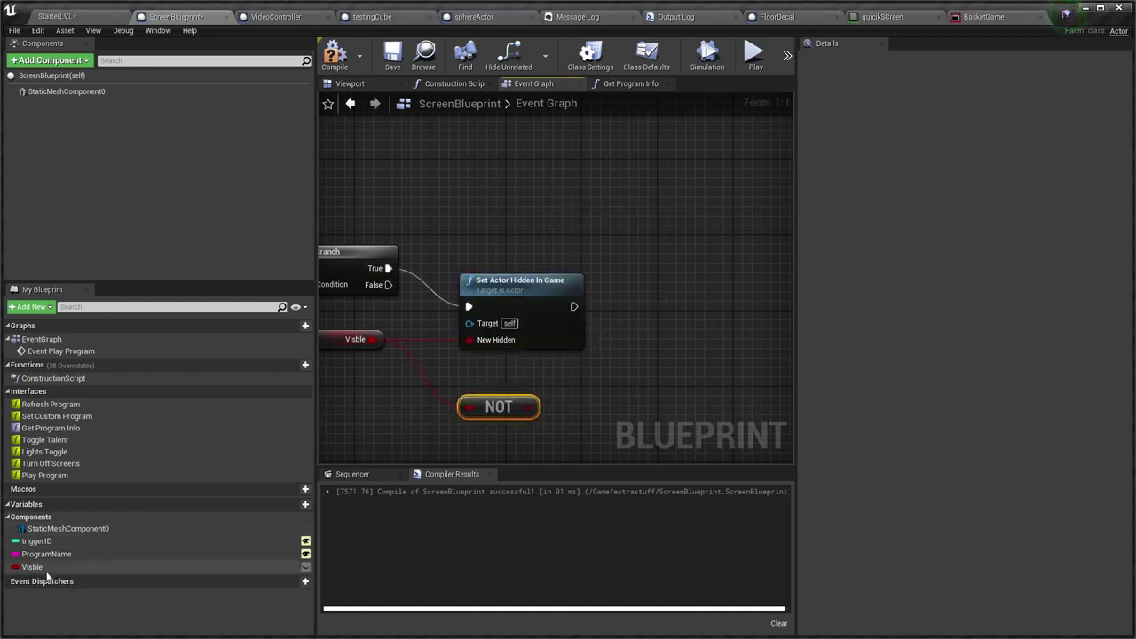
{"action": "mouse_move", "coordinate": [32, 566]}
{"action": "left_mouse_down"}
{"action": "mouse_move", "coordinate": [628, 328]}
{"action": "mouse_move", "coordinate": [573, 309]}
{"action": "left_mouse_up"}
{"action": "left_click_drag", "start_coordinate": [529, 407], "coordinate": [605, 322]}
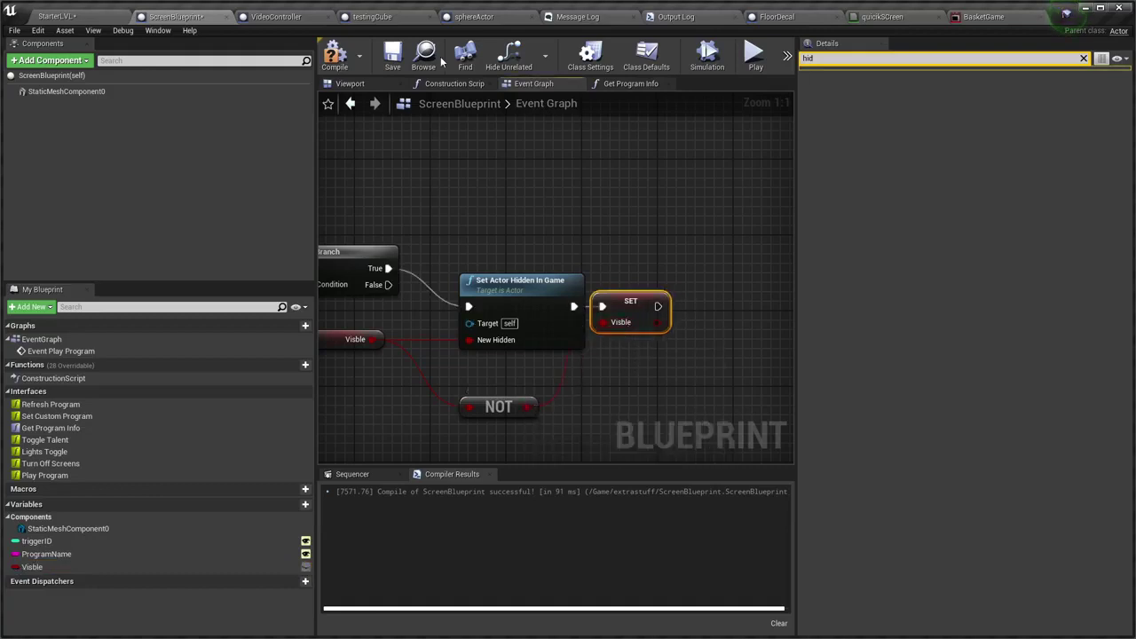
{"action": "left_click", "coordinate": [337, 55]}
Open StarterLVL, start Play with Alt+P, and bring QuickVP Controller to the front
{"action": "left_click", "coordinate": [96, 16]}
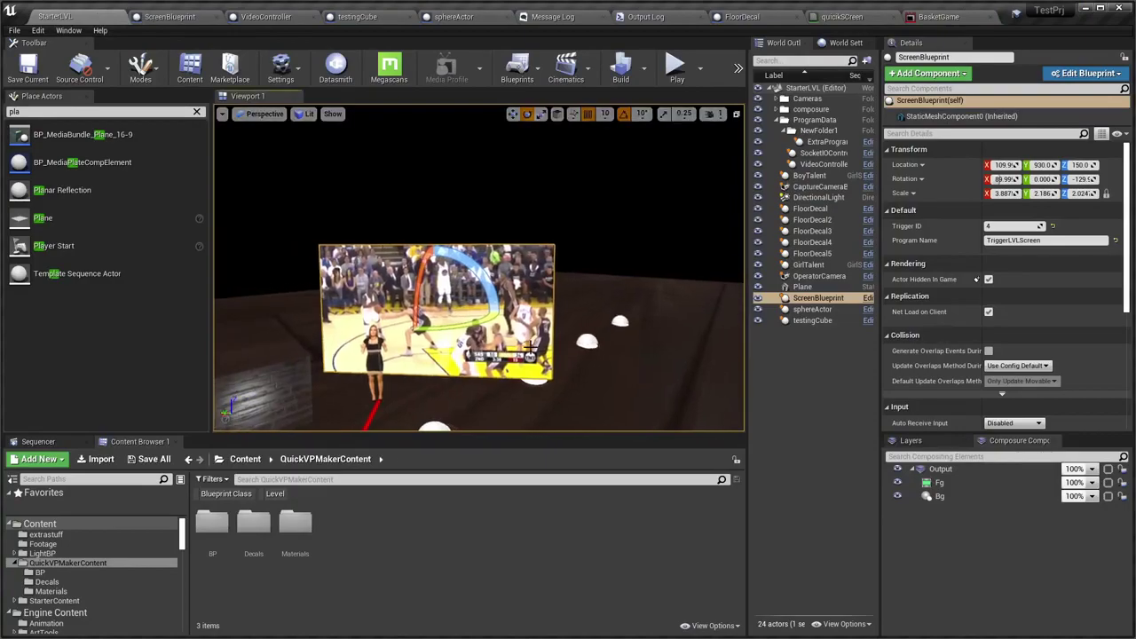
{"action": "key", "text": "alt+p"}
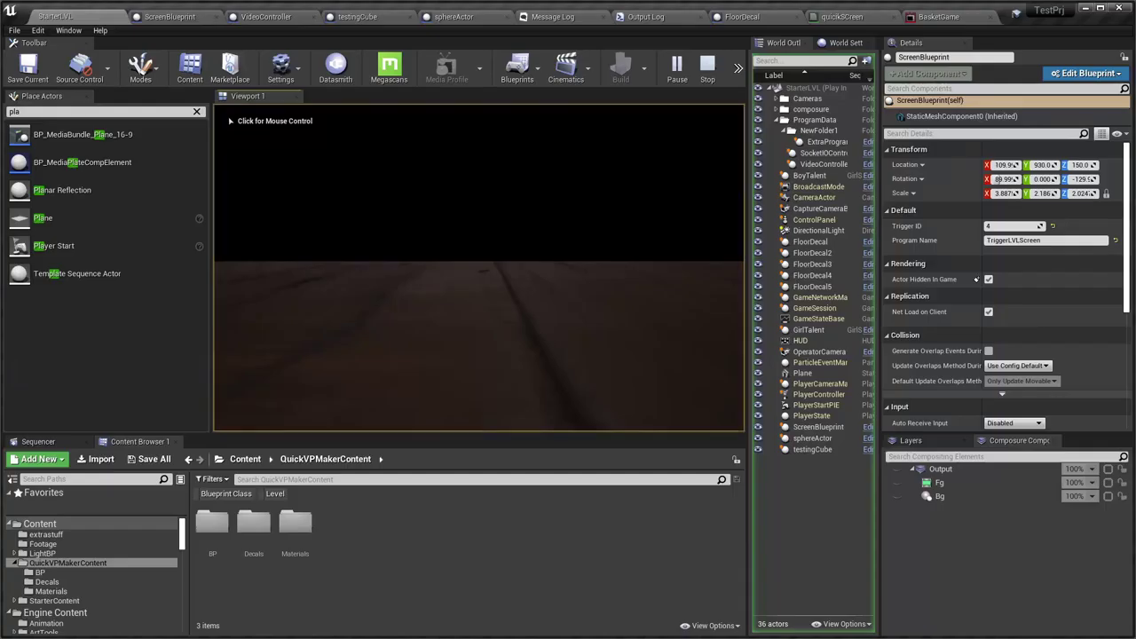
{"action": "key", "text": "alt+Tab"}
{"action": "left_click", "coordinate": [832, 199]}
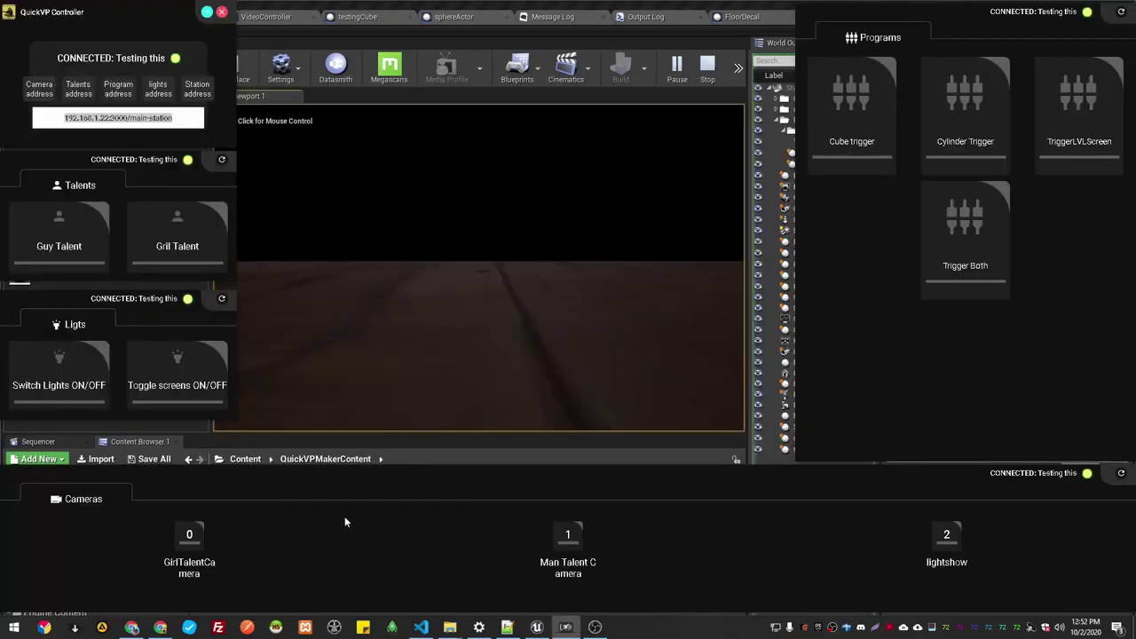
On camera 0, trigger TriggerLVLScreen repeatedly to show and hide the screen, then pick Gril Talent
{"action": "left_click", "coordinate": [188, 536]}
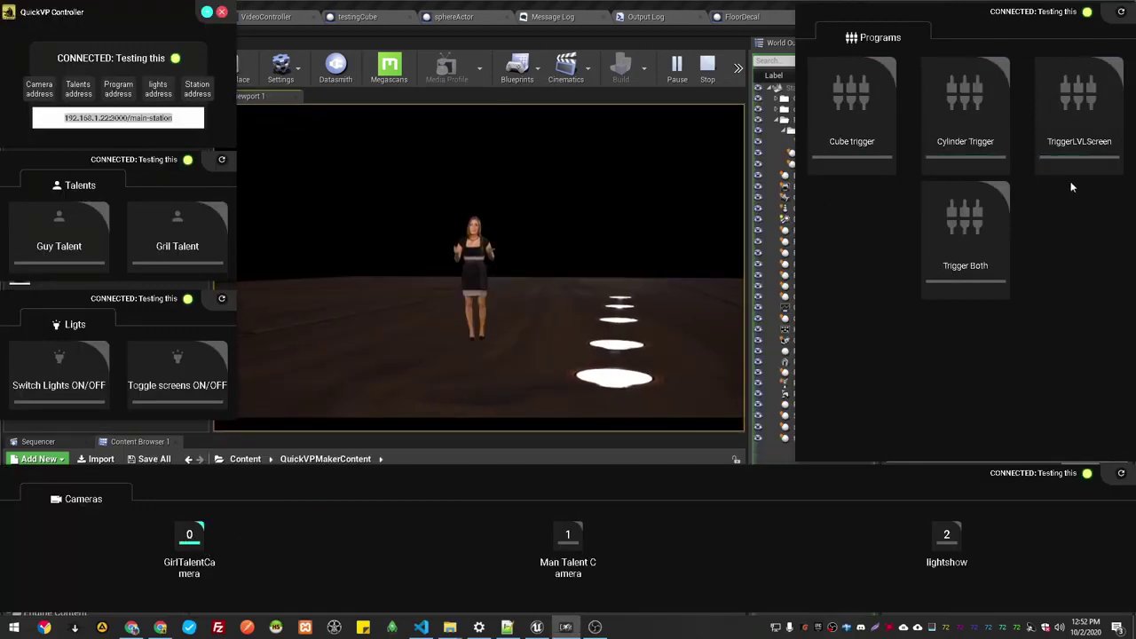
{"action": "left_click", "coordinate": [1079, 120]}
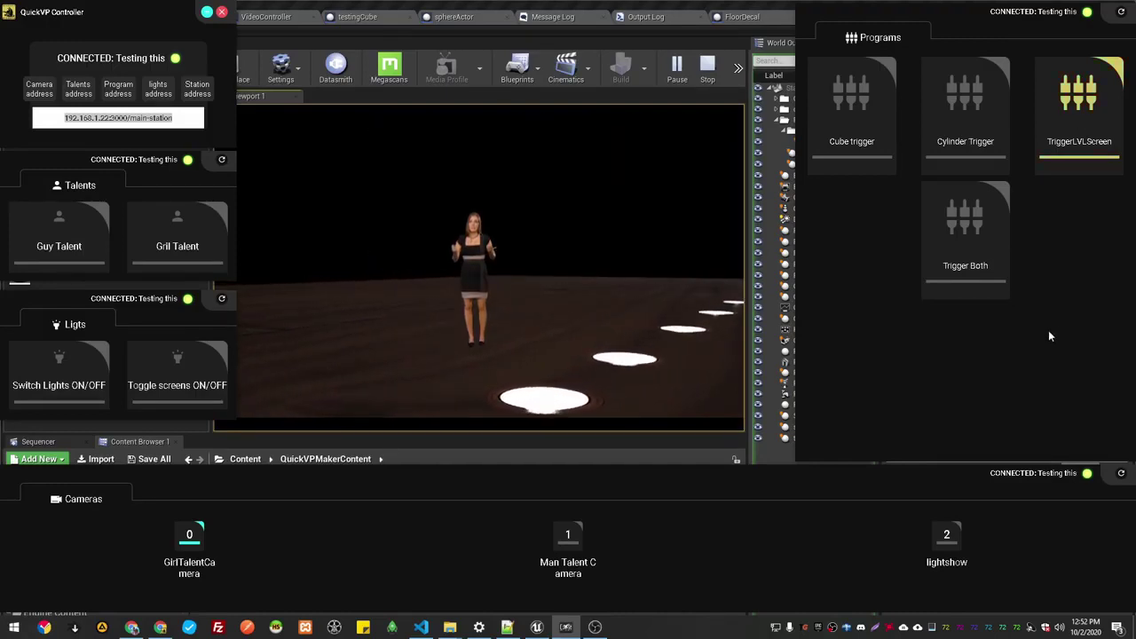
{"action": "left_click", "coordinate": [1098, 156]}
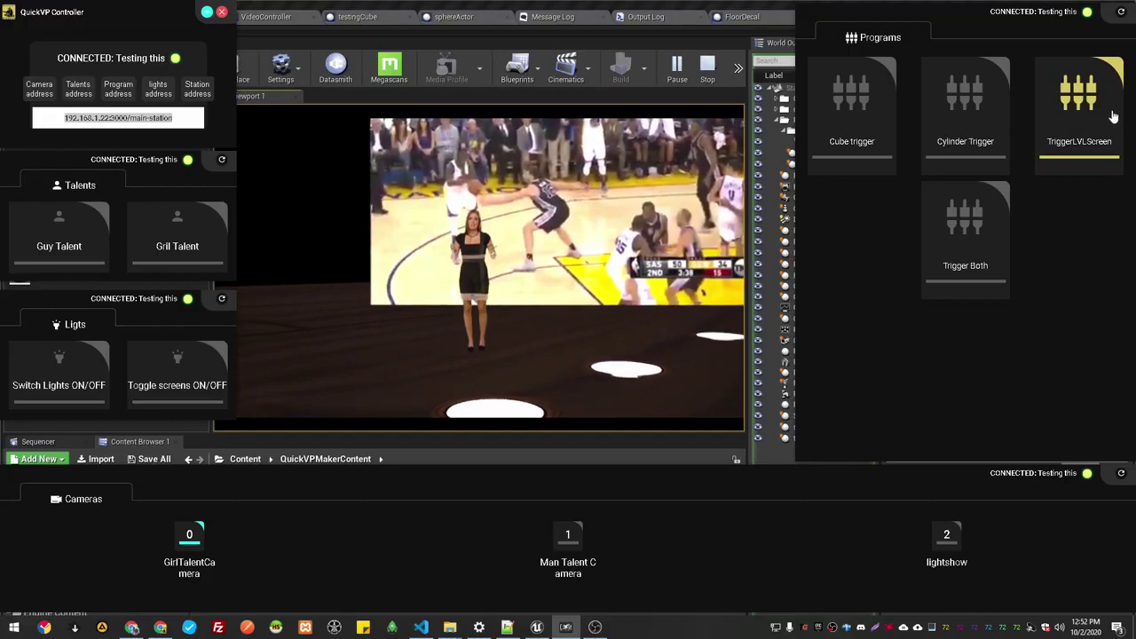
{"action": "left_click", "coordinate": [1098, 135]}
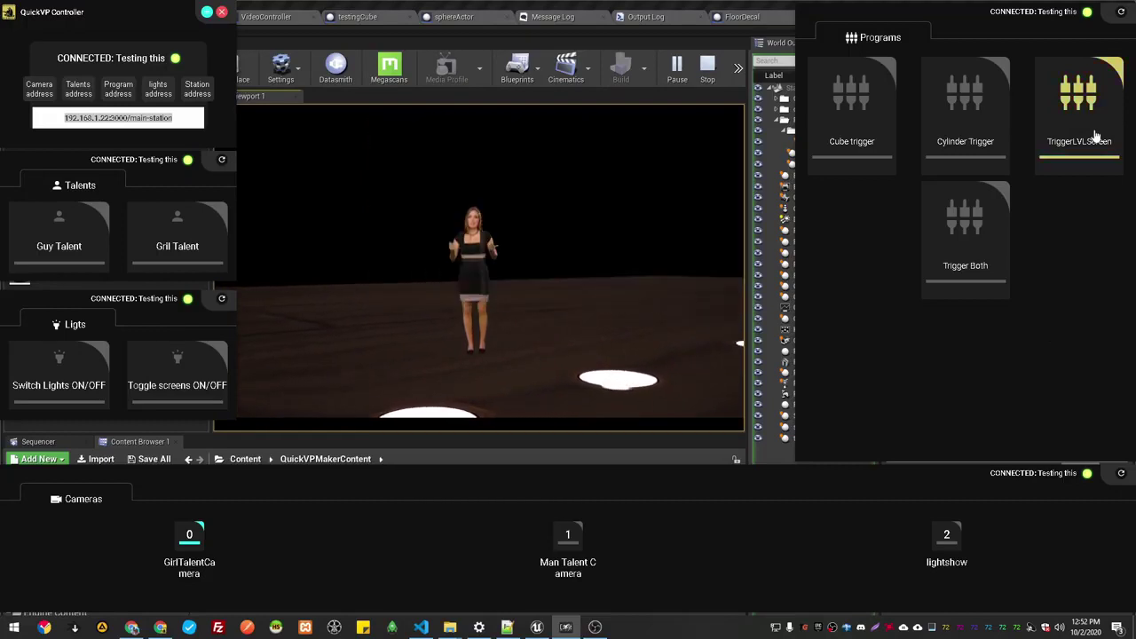
{"action": "left_click", "coordinate": [184, 233]}
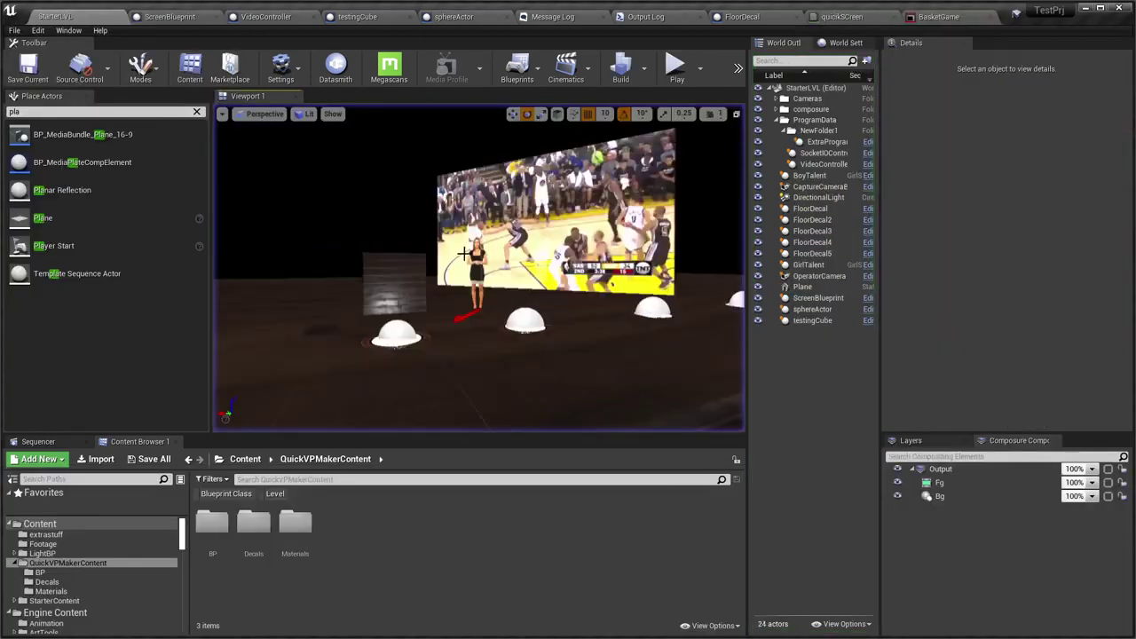
Hide the girl talent in game and save StarterLVL
{"action": "scroll", "coordinate": [994, 355], "scroll_direction": "down", "scroll_amount": 3}
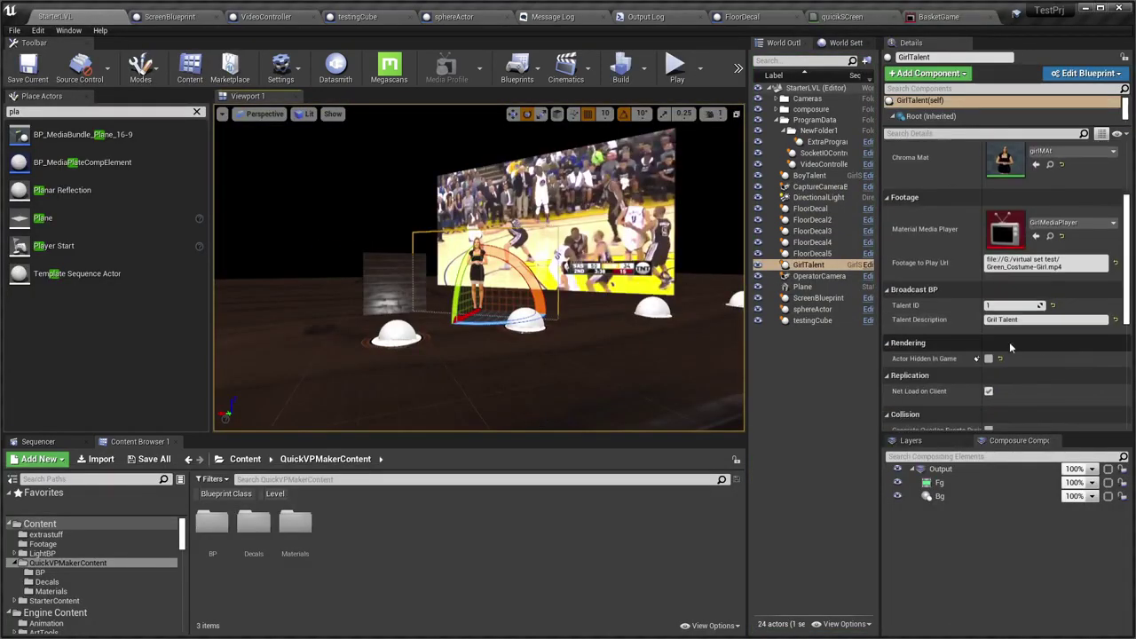
{"action": "left_click", "coordinate": [988, 358]}
{"action": "key", "text": "ctrl+s"}
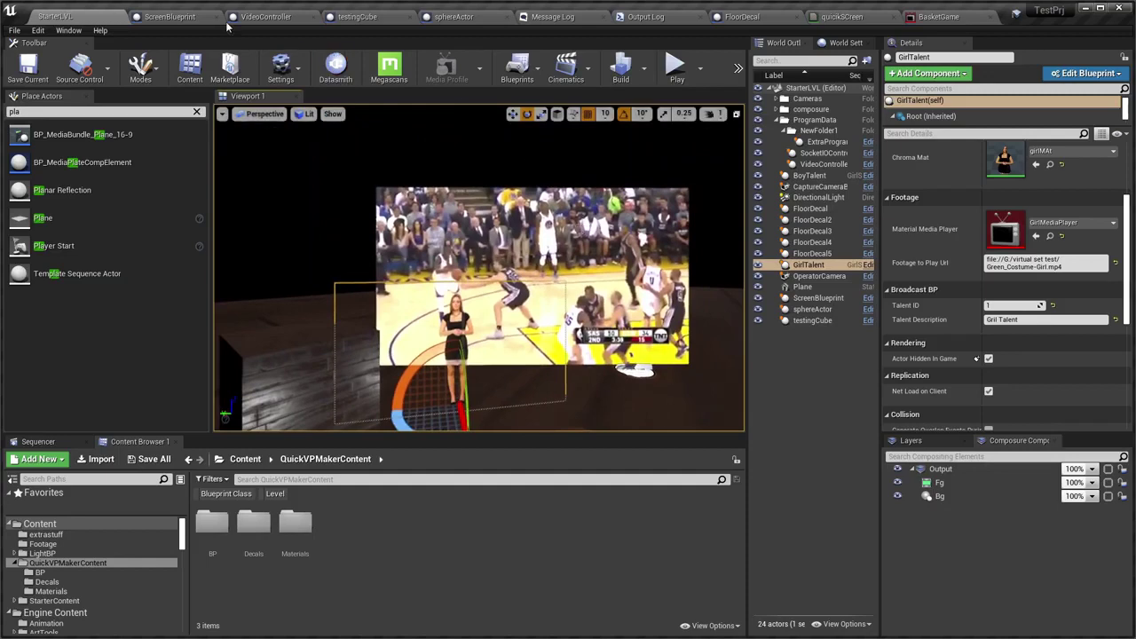
{"action": "right_click_drag", "start_coordinate": [569, 316], "coordinate": [621, 316]}
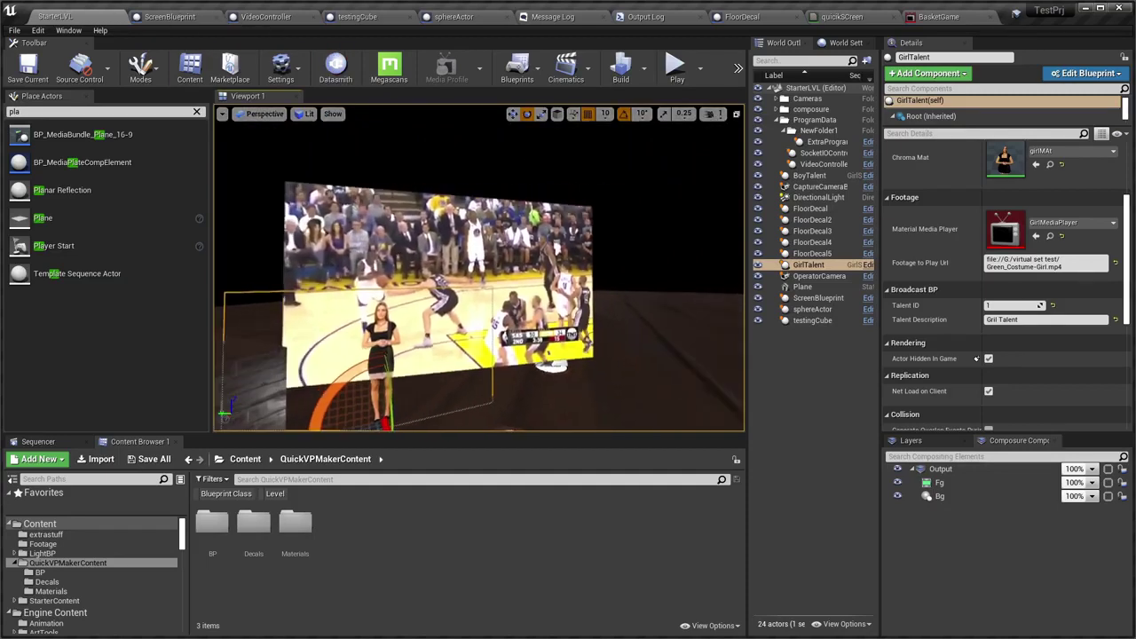
{"action": "key", "text": "ctrl+s"}
Select VideoController and frame the basketball video screen in the viewport
{"action": "key", "text": "w"}
{"action": "left_click", "coordinate": [824, 164]}
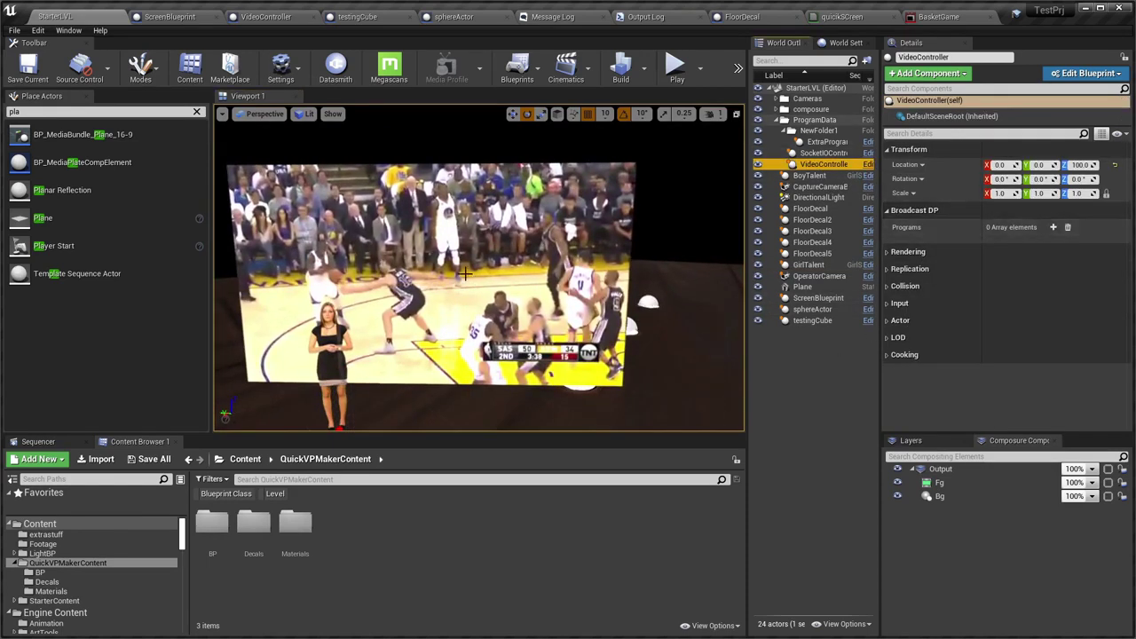
{"action": "right_click_drag", "start_coordinate": [464, 275], "coordinate": [568, 231]}
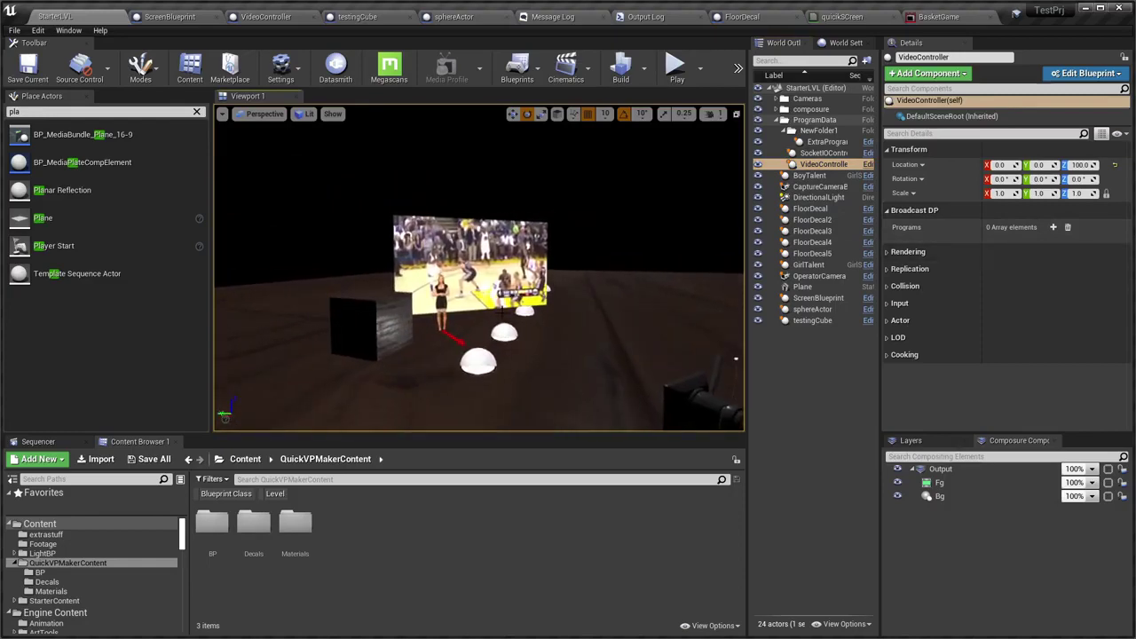
{"action": "mouse_move", "coordinate": [568, 230]}
{"action": "right_mouse_down"}
{"action": "mouse_move", "coordinate": [436, 306]}
{"action": "mouse_move", "coordinate": [372, 302]}
{"action": "right_mouse_up"}
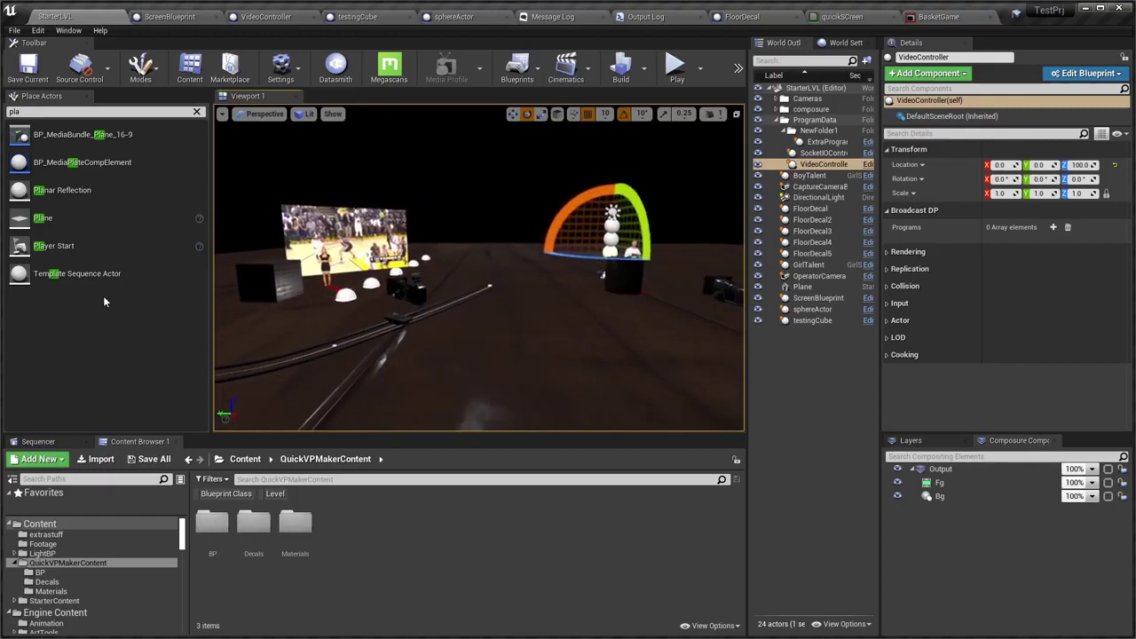
{"action": "right_click_drag", "start_coordinate": [388, 252], "coordinate": [388, 252]}
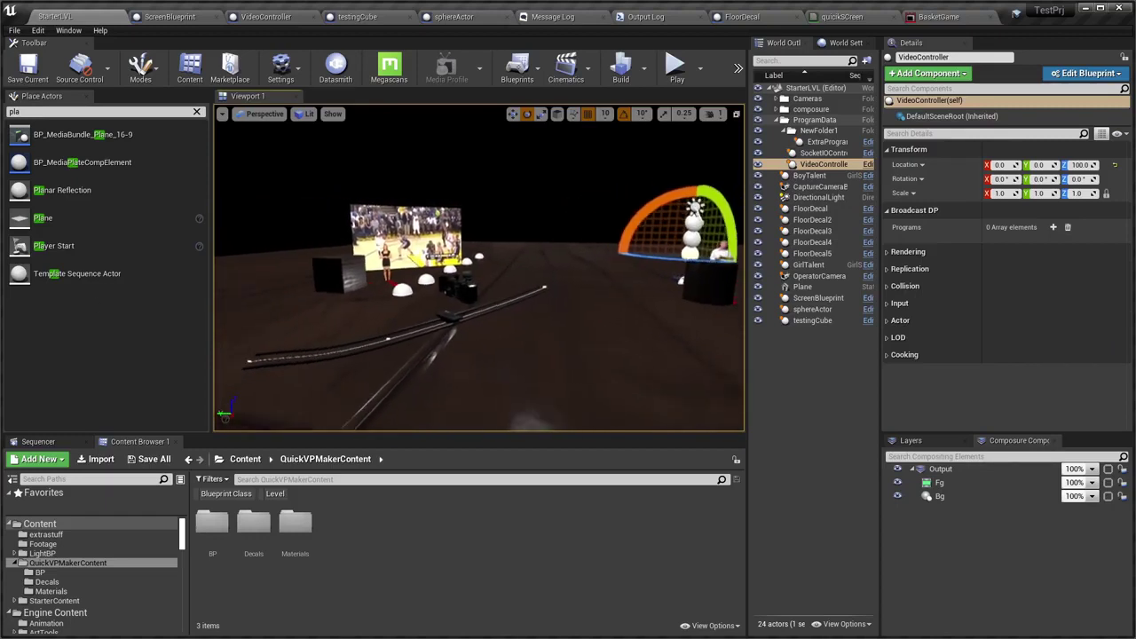
{"action": "right_click_drag", "start_coordinate": [585, 329], "coordinate": [550, 329]}
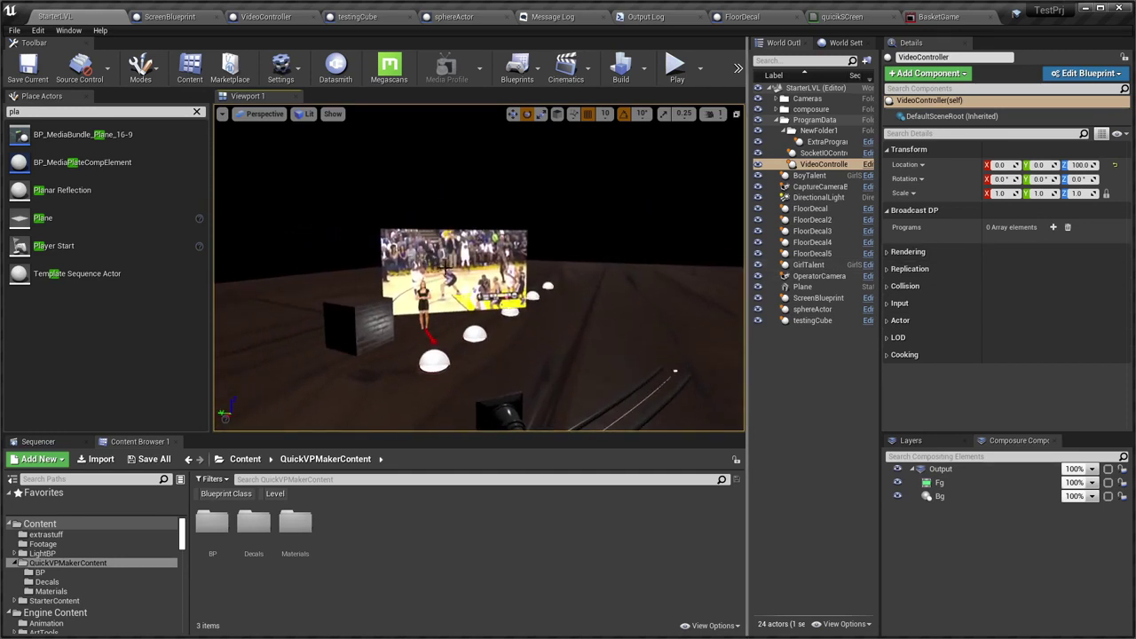
Add four entries to VideoController's Programs list and clear the Details filter
{"action": "left_click", "coordinate": [1054, 228]}
{"action": "left_click", "coordinate": [1053, 228]}
{"action": "left_click", "coordinate": [1053, 228]}
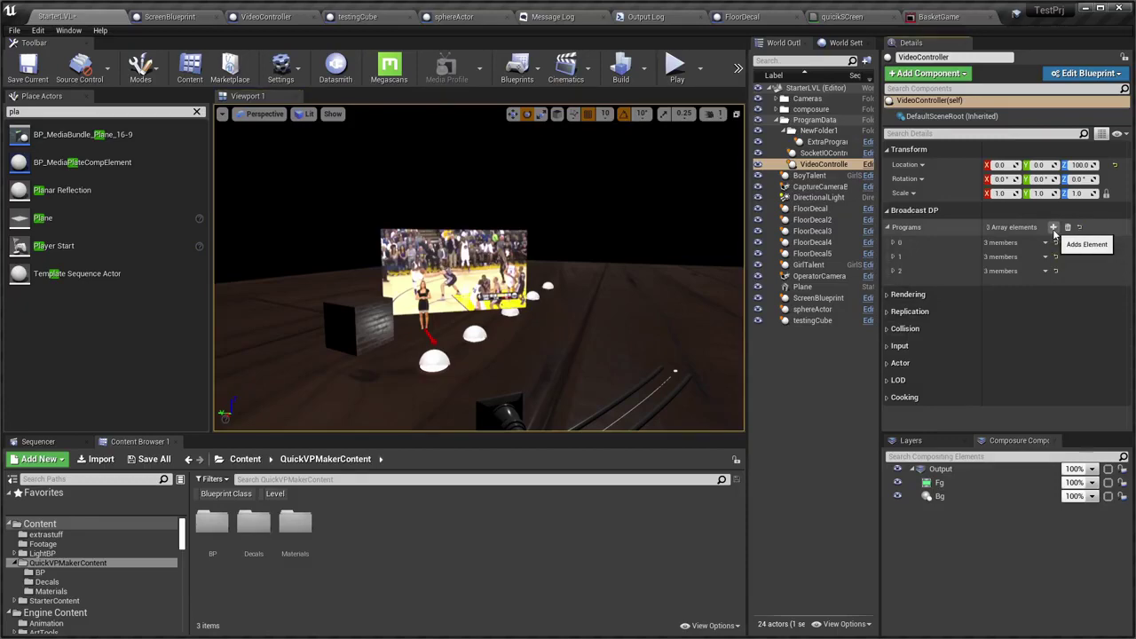
{"action": "left_click", "coordinate": [1053, 228]}
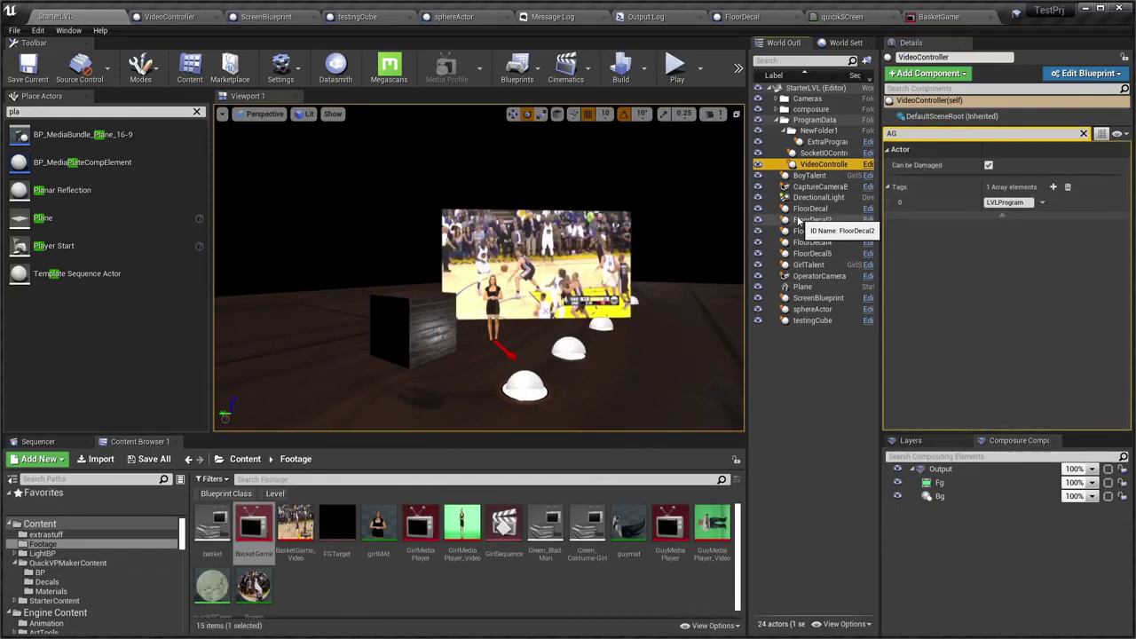
{"action": "left_click", "coordinate": [1082, 133]}
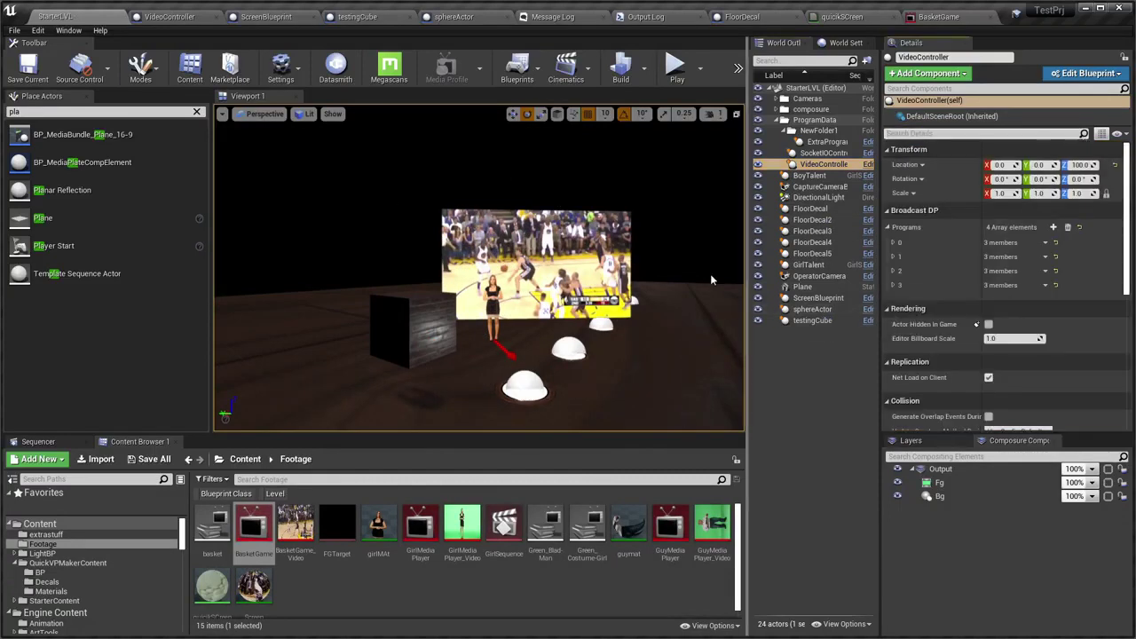
Check ScreenBlueprint's Trigger ID 4 and testingCube's Program ID, then reselect VideoController
{"action": "left_click", "coordinate": [568, 271]}
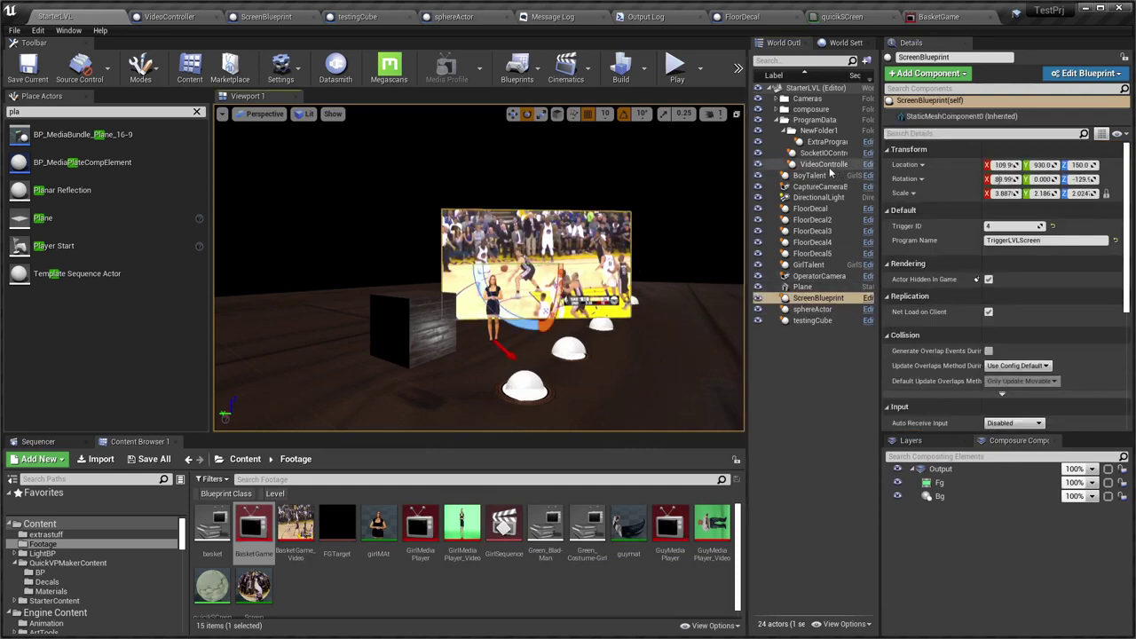
{"action": "double_click", "coordinate": [823, 164]}
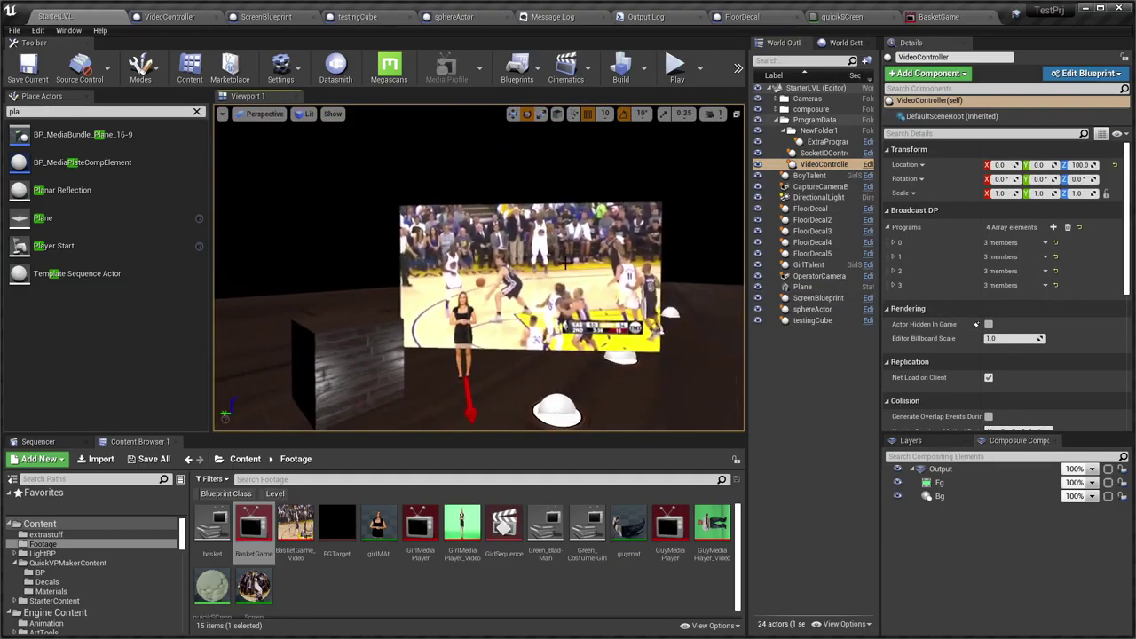
{"action": "left_click", "coordinate": [400, 336]}
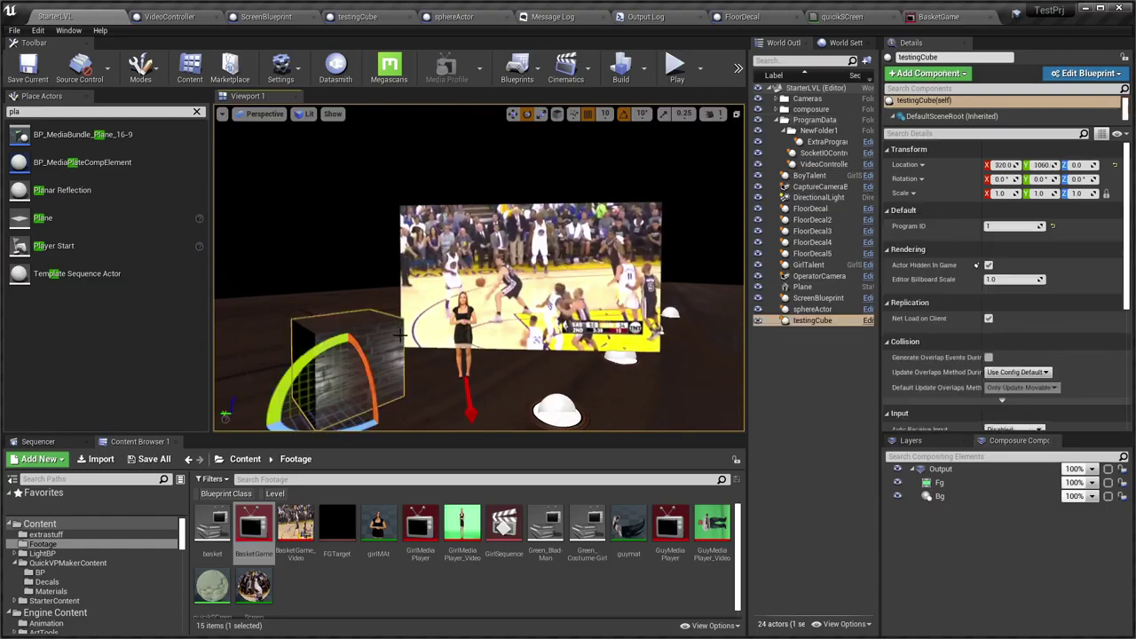
{"action": "right_click_drag", "start_coordinate": [480, 336], "coordinate": [513, 337]}
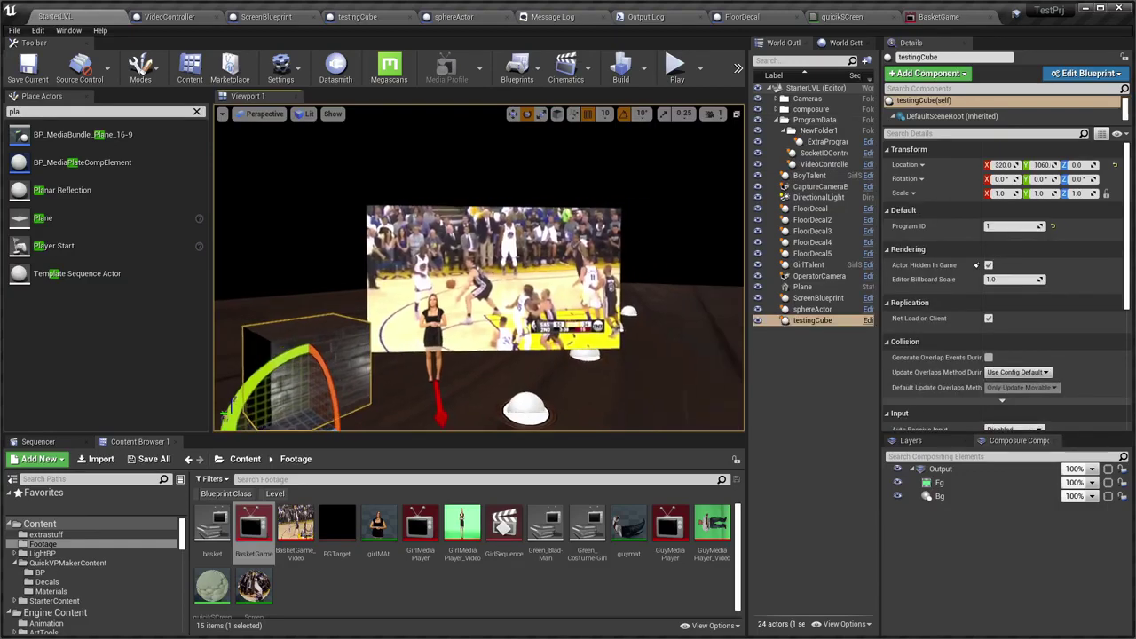
{"action": "left_click", "coordinate": [515, 282]}
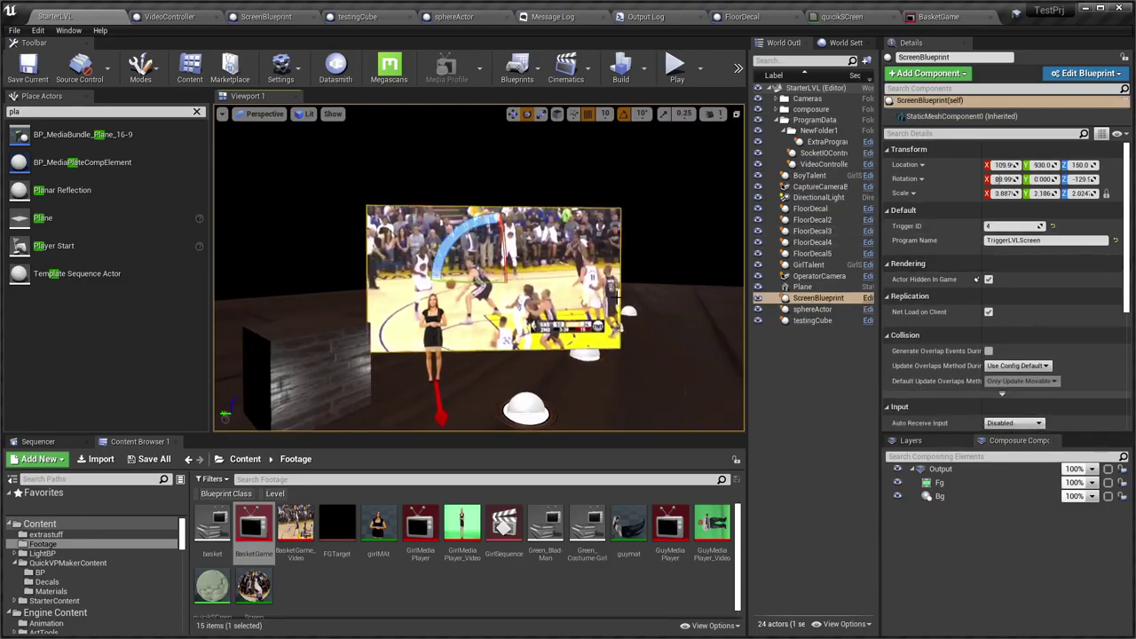
{"action": "scroll", "coordinate": [614, 298], "scroll_direction": "up", "scroll_amount": 3}
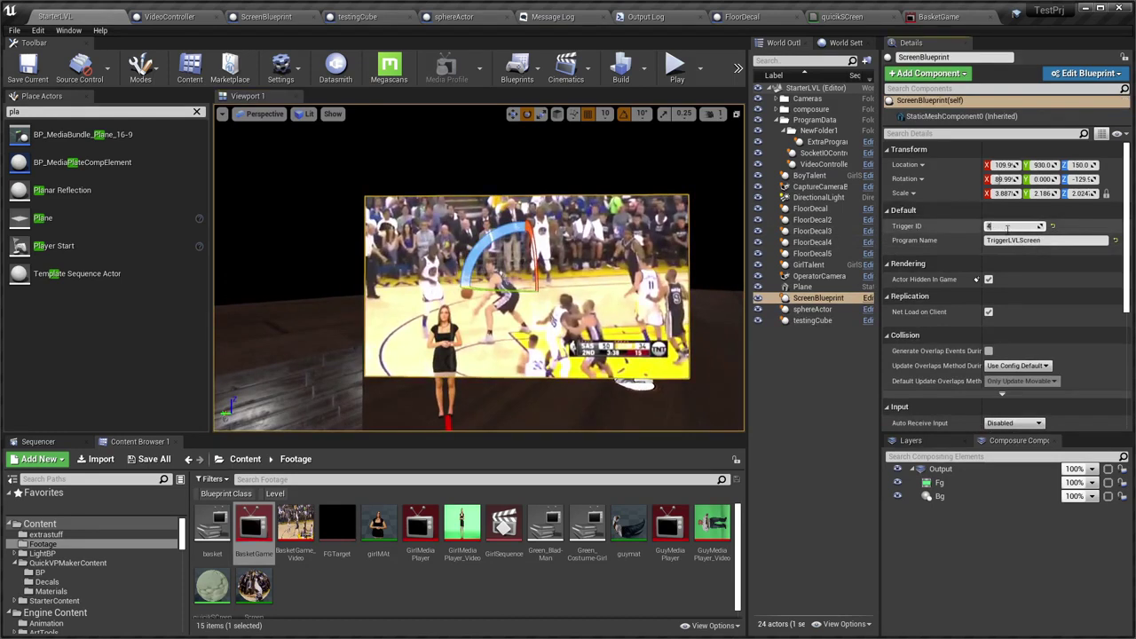
{"action": "left_click", "coordinate": [824, 165]}
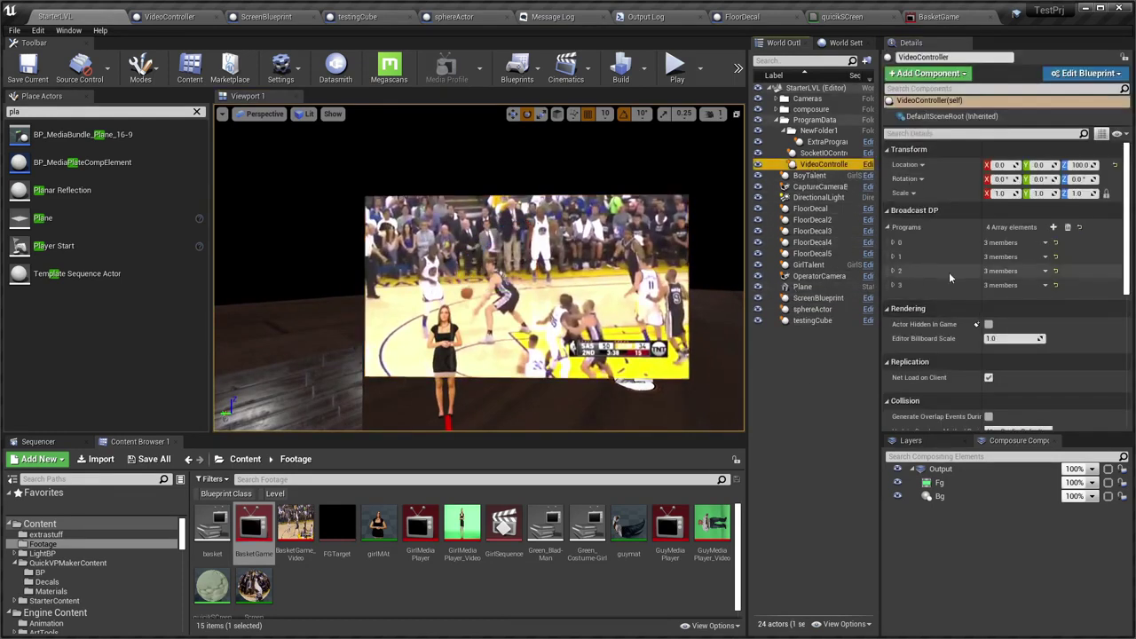
Add a fifth Programs entry and give entry 4 a new player structure
{"action": "left_click", "coordinate": [1053, 228]}
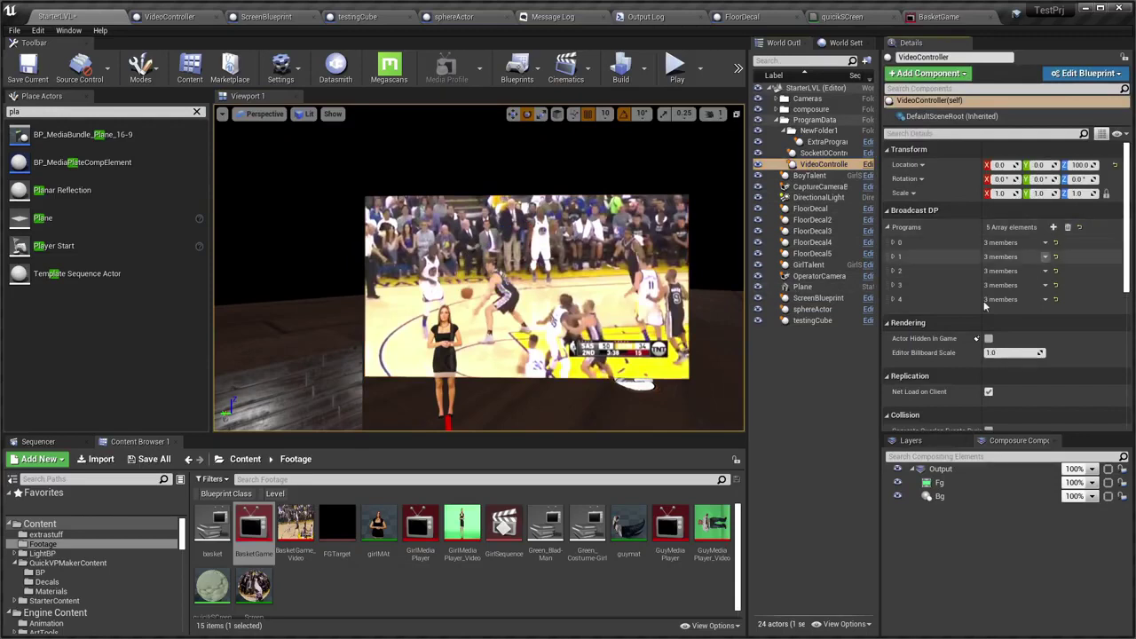
{"action": "left_click", "coordinate": [893, 286]}
{"action": "left_click", "coordinate": [894, 346]}
{"action": "scroll", "coordinate": [1042, 339], "scroll_direction": "down", "scroll_amount": 2}
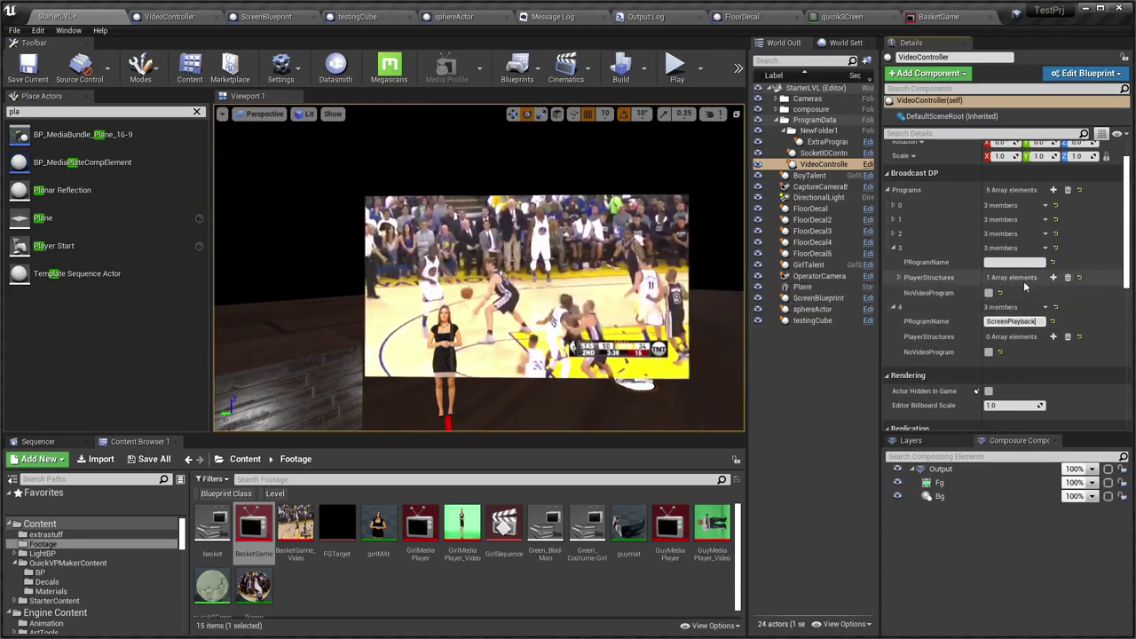
{"action": "left_click", "coordinate": [898, 277]}
{"action": "scroll", "coordinate": [976, 293], "scroll_direction": "down", "scroll_amount": 3}
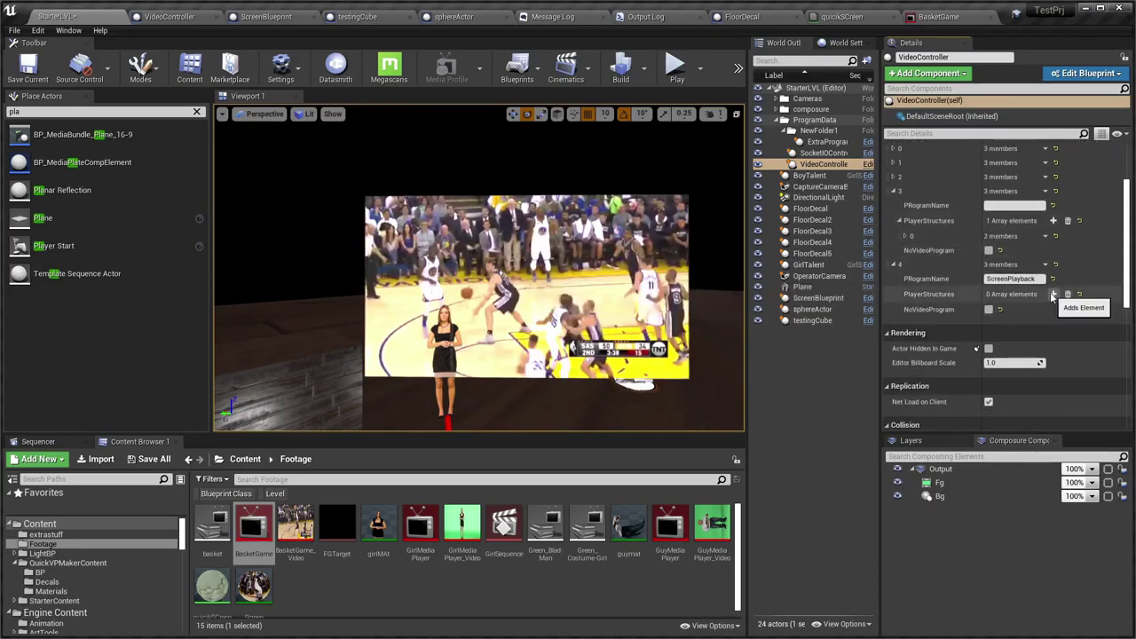
{"action": "left_click", "coordinate": [1052, 295]}
Take entry 3's basket.mp4 URL, remove its player structure, and set BasketGame as entry 4's media player
{"action": "left_click", "coordinate": [905, 236]}
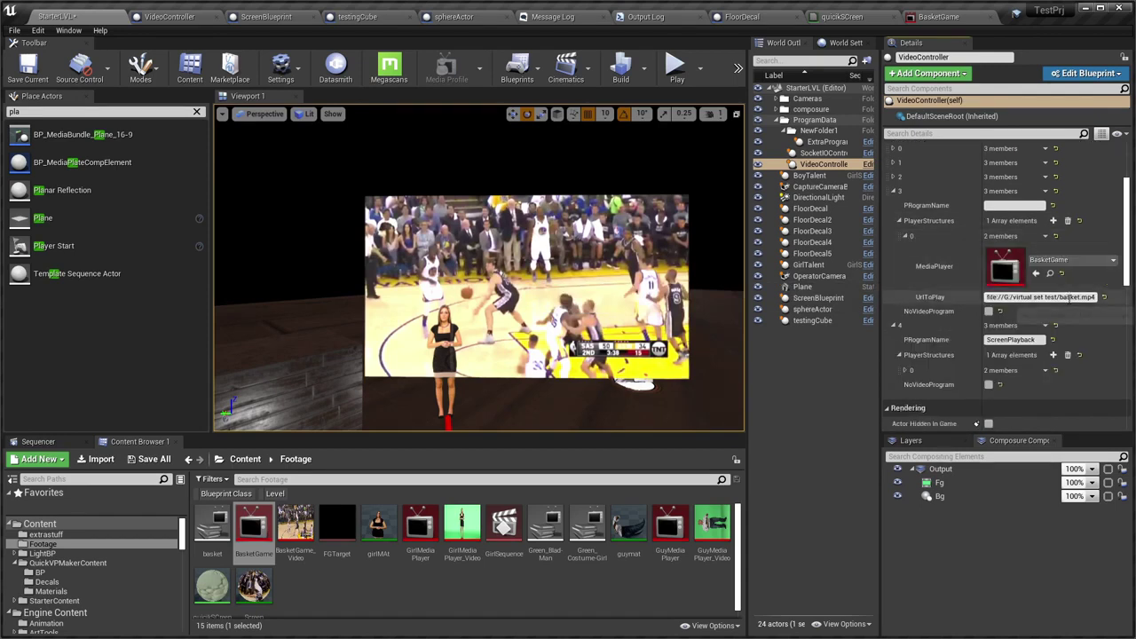
{"action": "left_click", "coordinate": [1070, 297]}
{"action": "scroll", "coordinate": [1075, 324], "scroll_direction": "down", "scroll_amount": 1}
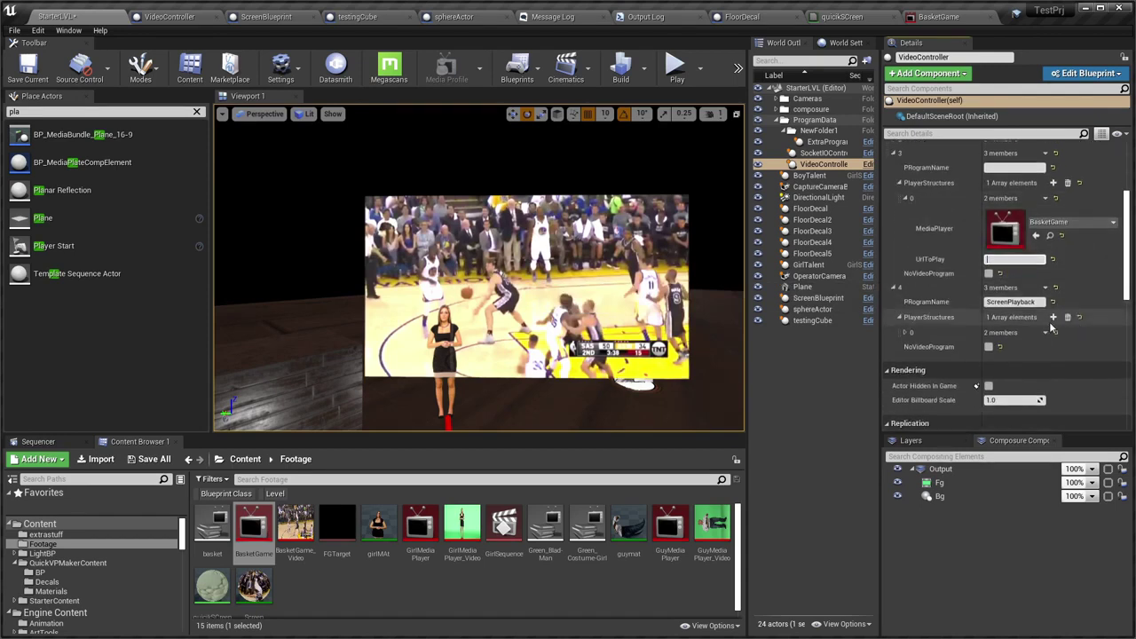
{"action": "left_click", "coordinate": [906, 333]}
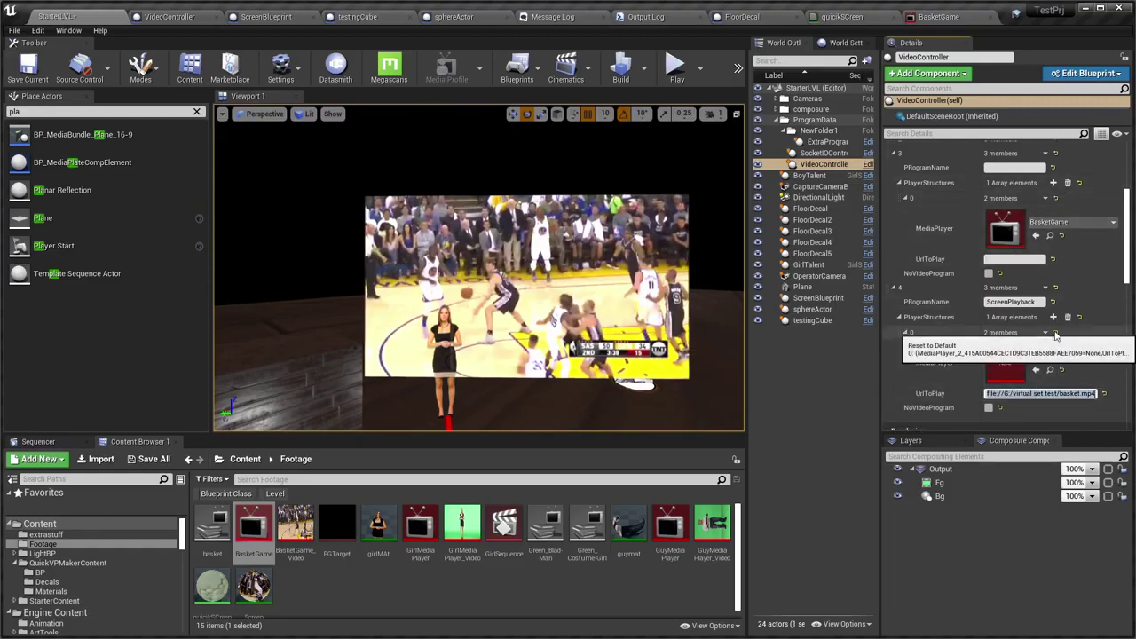
{"action": "left_click", "coordinate": [1067, 181]}
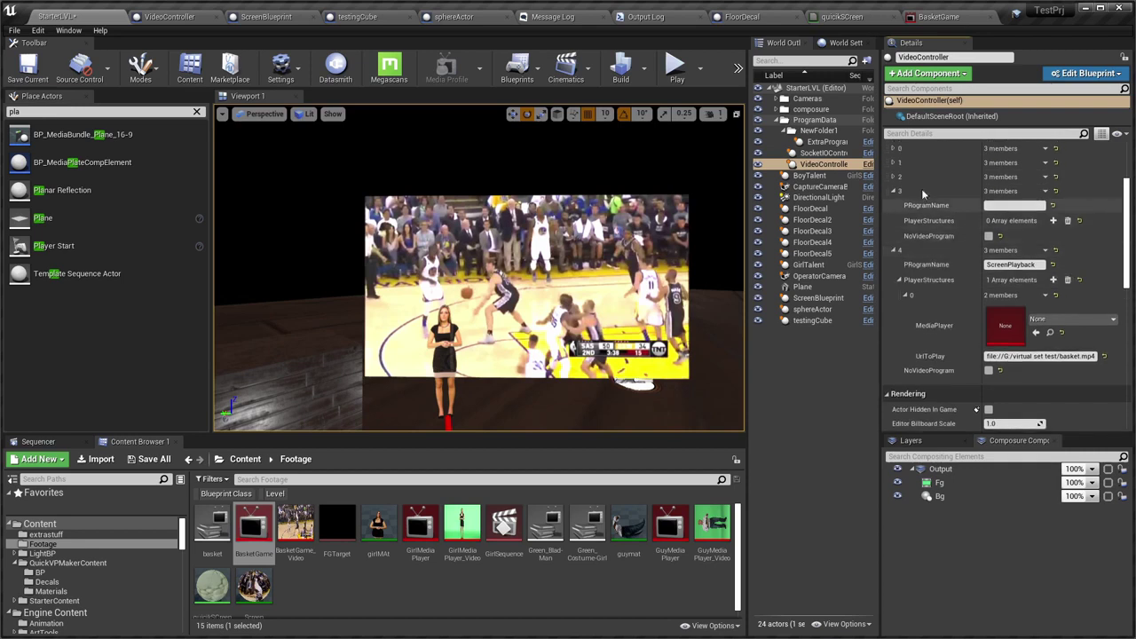
{"action": "left_click", "coordinate": [895, 191]}
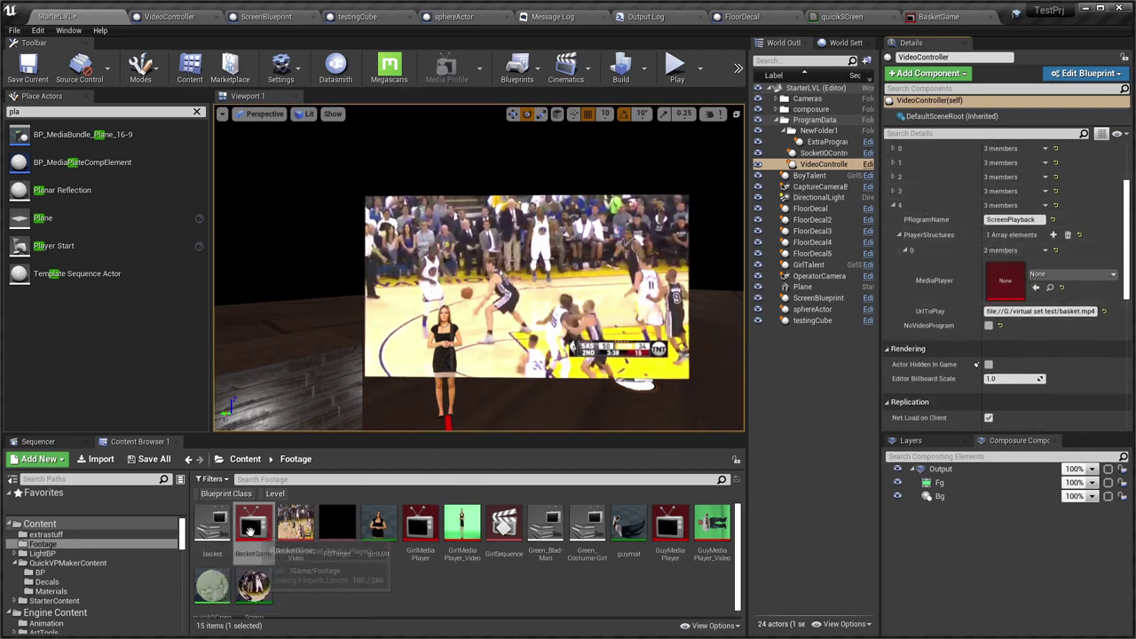
{"action": "left_click_drag", "start_coordinate": [253, 528], "coordinate": [1025, 282]}
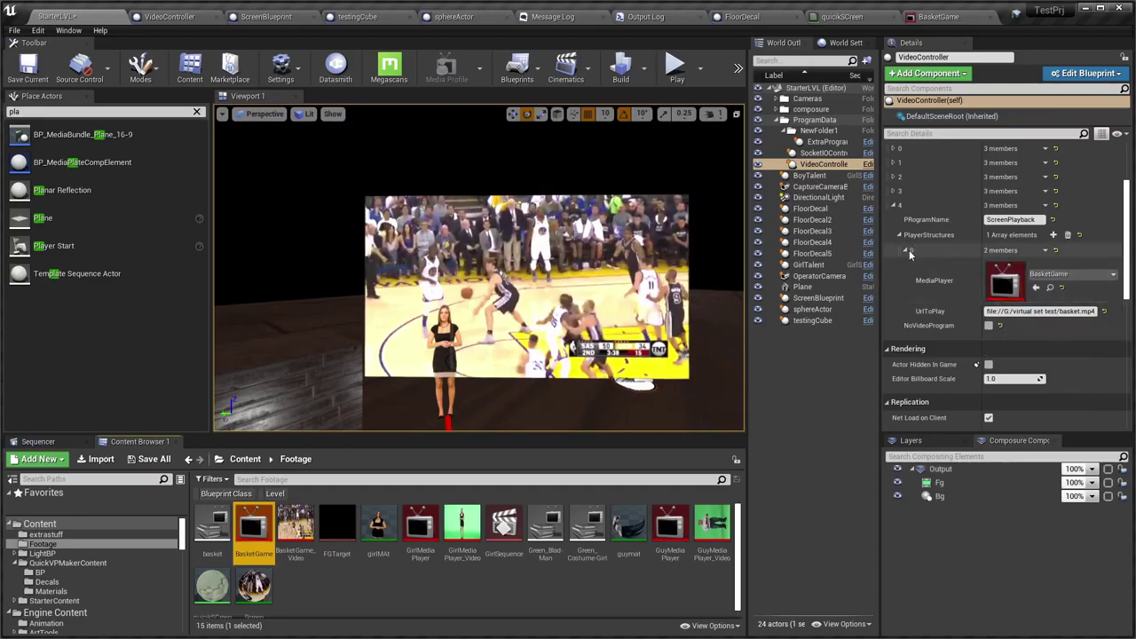
{"action": "key", "text": "alt+Tab"}
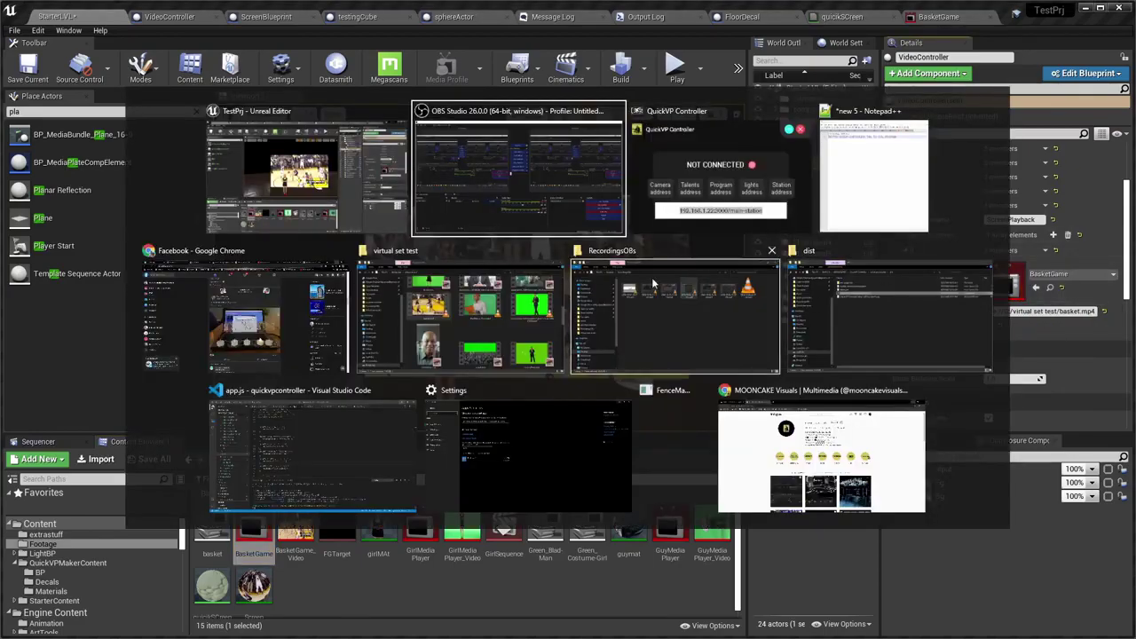
Collapse Programs entry 4, save StarterLVL, start Play with Alt+P, and switch to QuickVP Controller
{"action": "key", "text": "alt+Tab"}
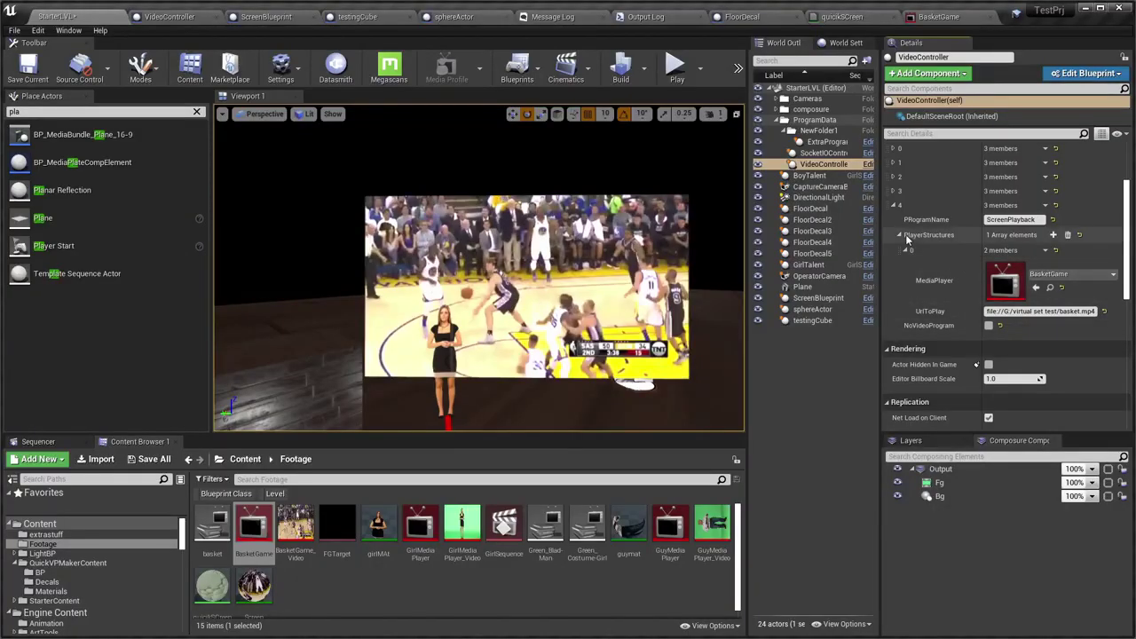
{"action": "left_click", "coordinate": [894, 205]}
{"action": "key", "text": "ctrl+s"}
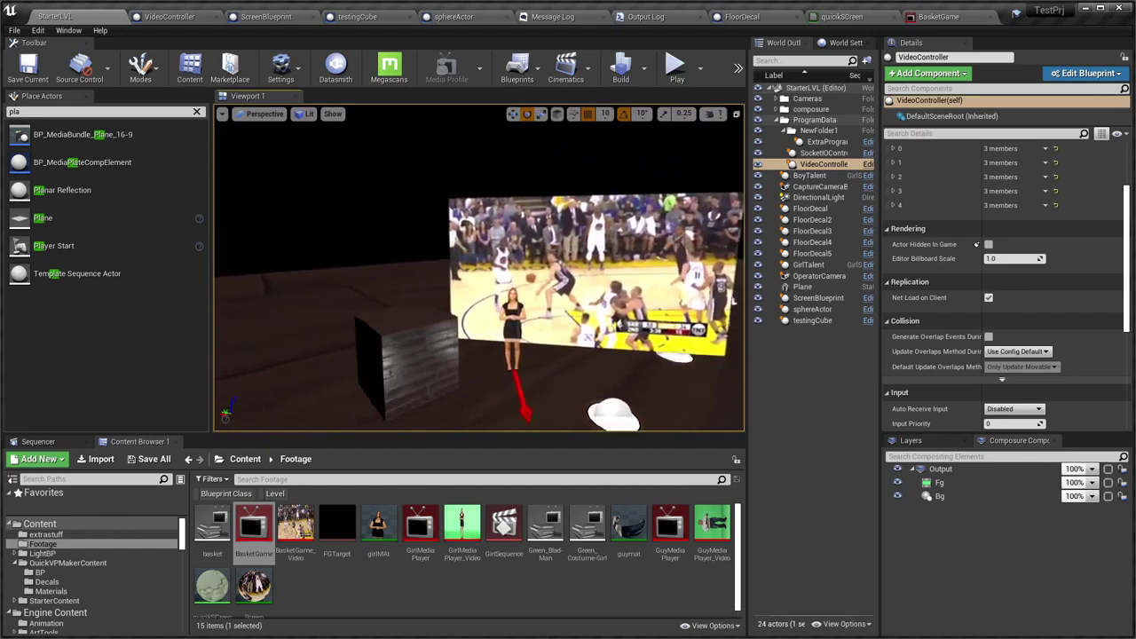
{"action": "key", "text": "alt+p"}
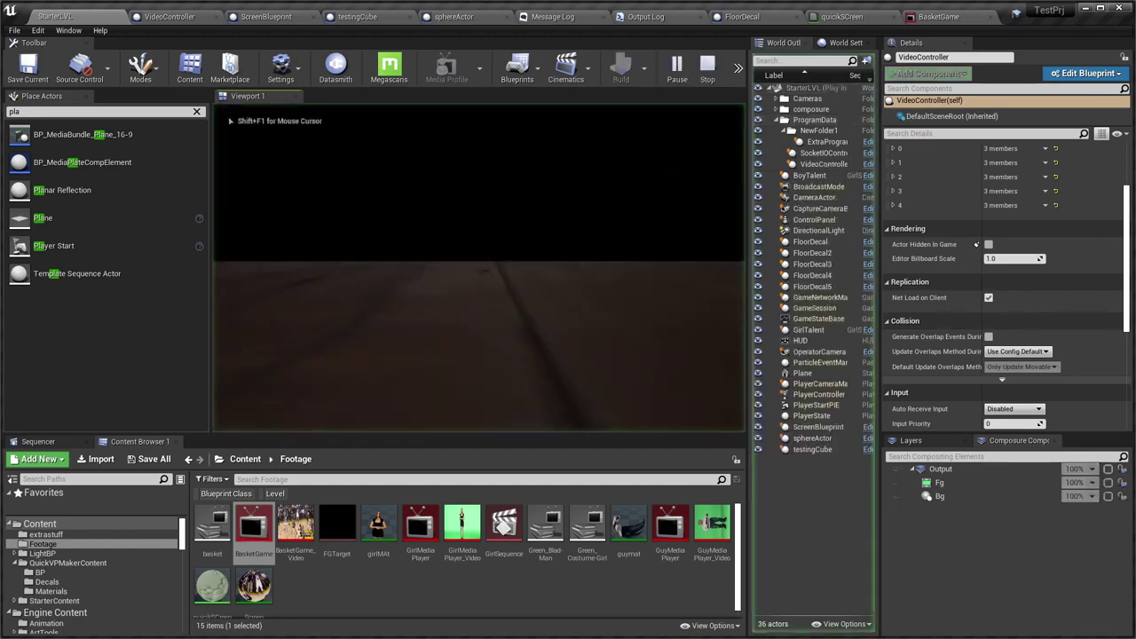
{"action": "key", "text": "alt+Tab"}
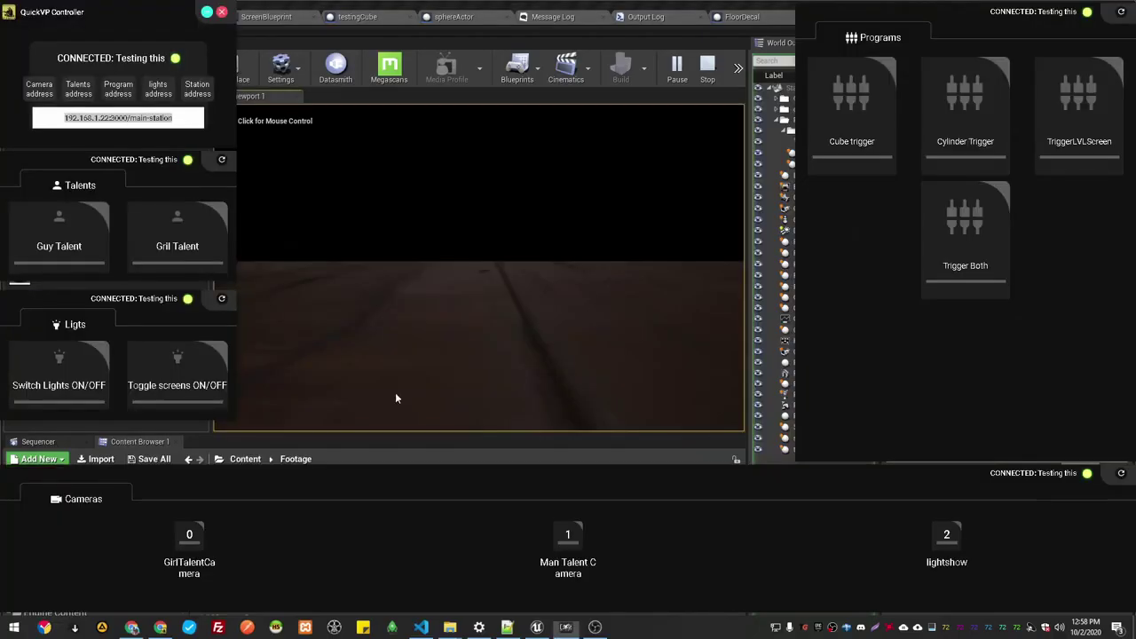
On camera 0, trigger TriggerLVLScreen to play the basketball footage, then stop Play with Esc
{"action": "left_click", "coordinate": [191, 536]}
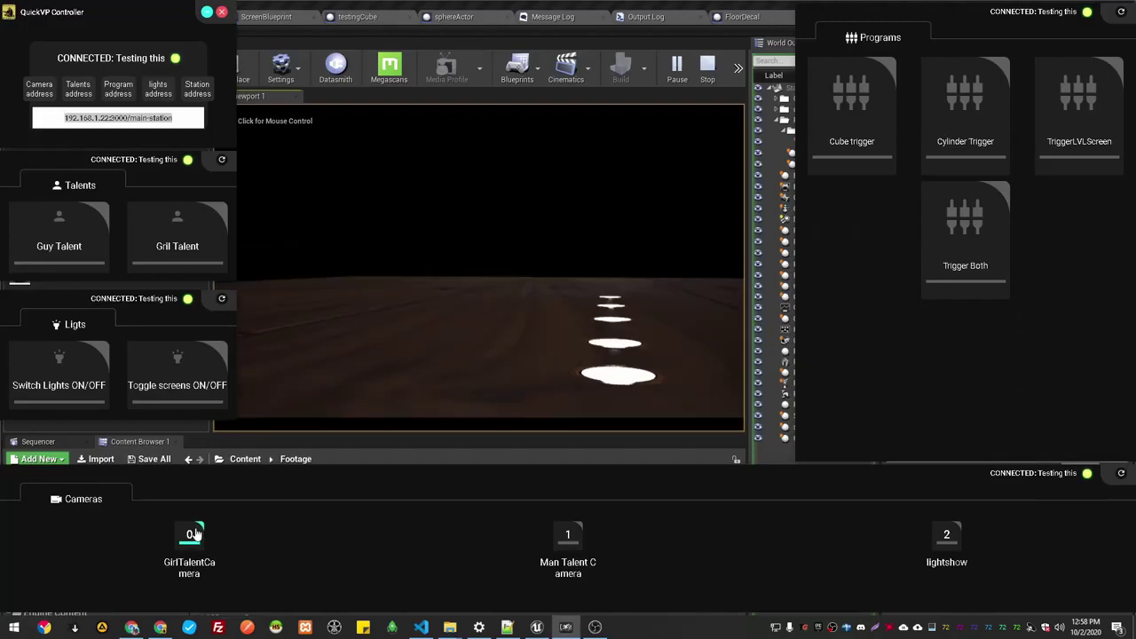
{"action": "left_click", "coordinate": [1058, 122]}
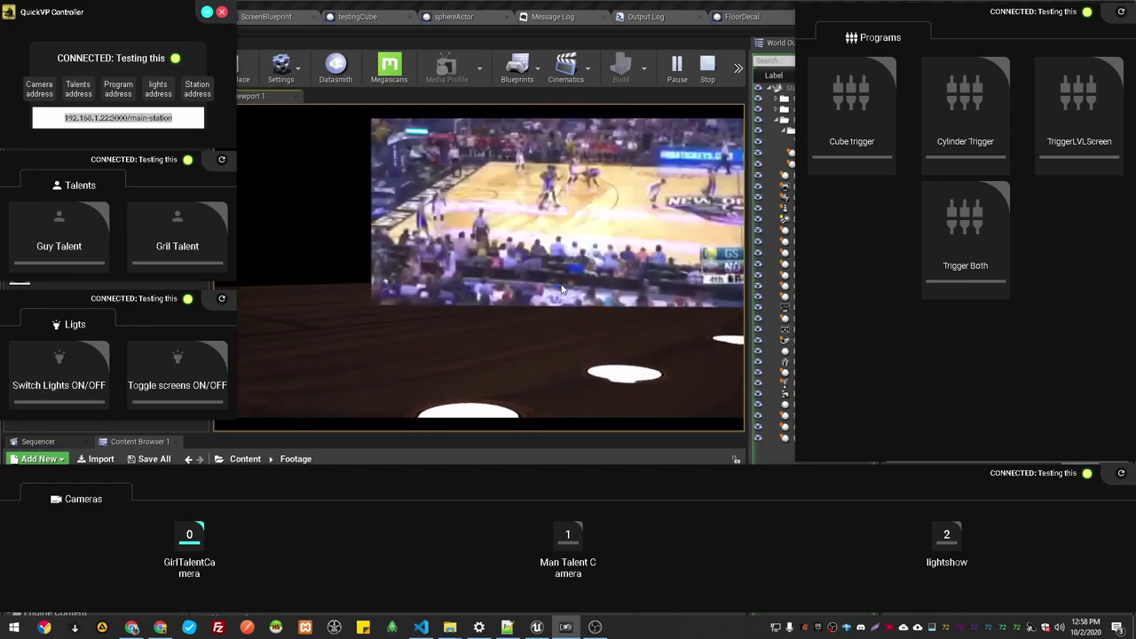
{"action": "key", "text": "Escape"}
Drag a Plane from Place Actors into the level beside the dark cube, creating Plane2
{"action": "right_click_drag", "start_coordinate": [479, 266], "coordinate": [629, 190]}
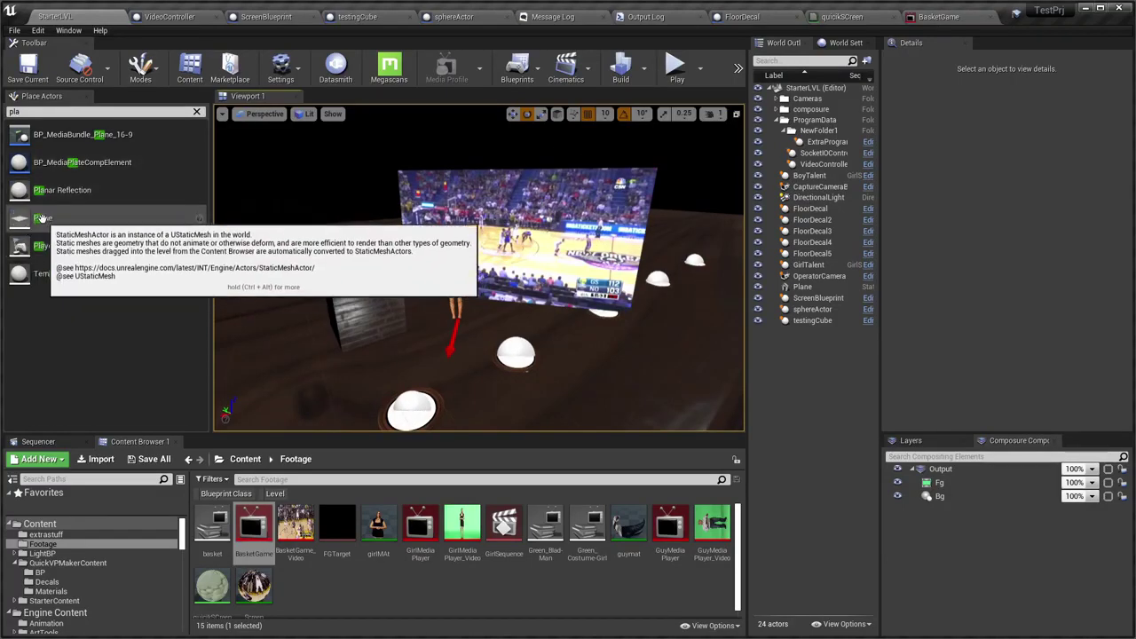
{"action": "left_click_drag", "start_coordinate": [53, 226], "coordinate": [321, 270]}
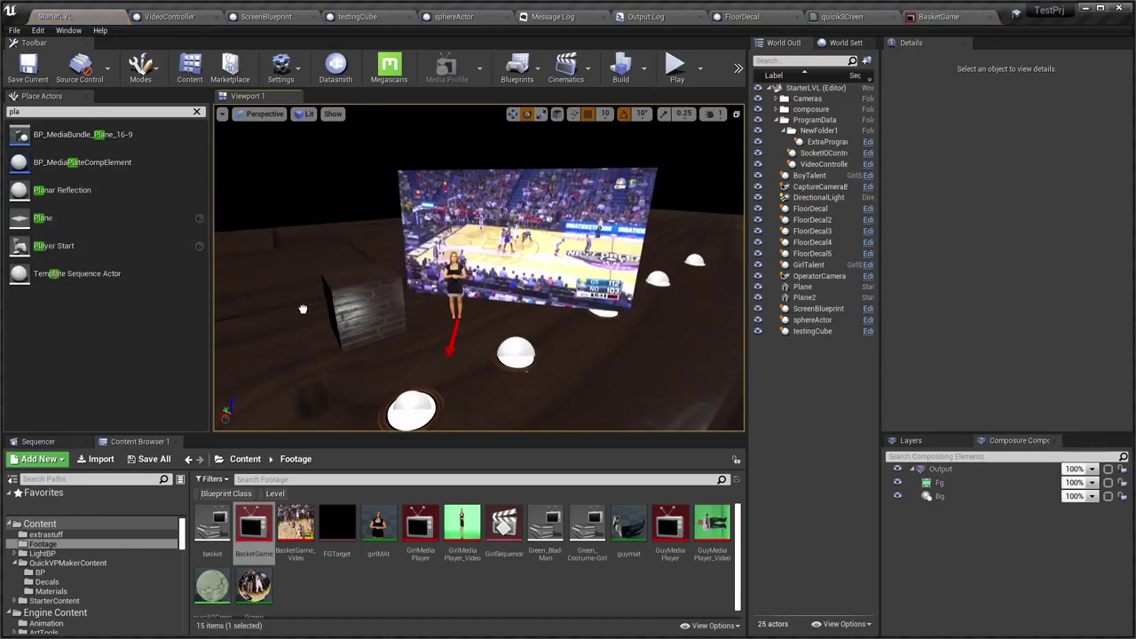
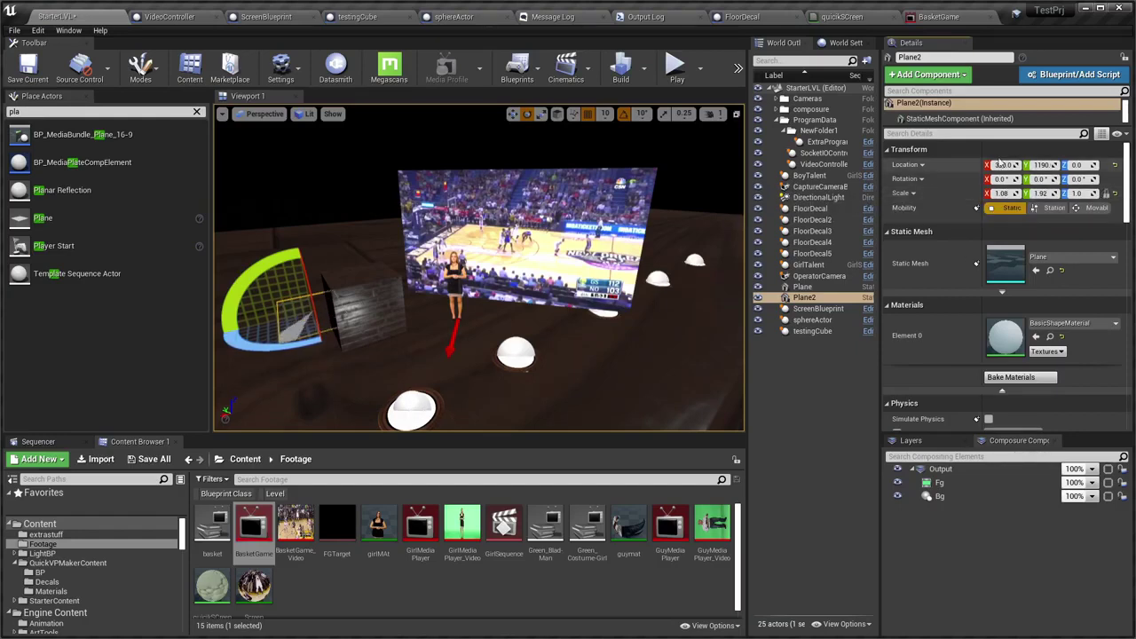
Rotate Plane2 upright to -90° and raise it to a height of Z 150
{"action": "left_click_drag", "start_coordinate": [306, 273], "coordinate": [318, 319]}
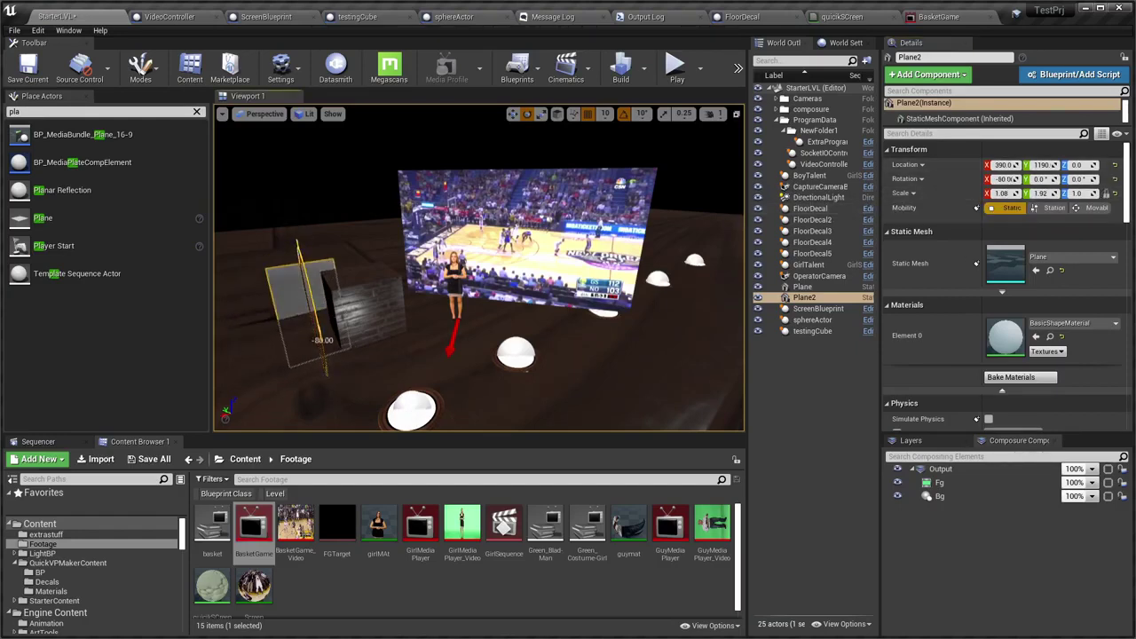
{"action": "key", "text": "w"}
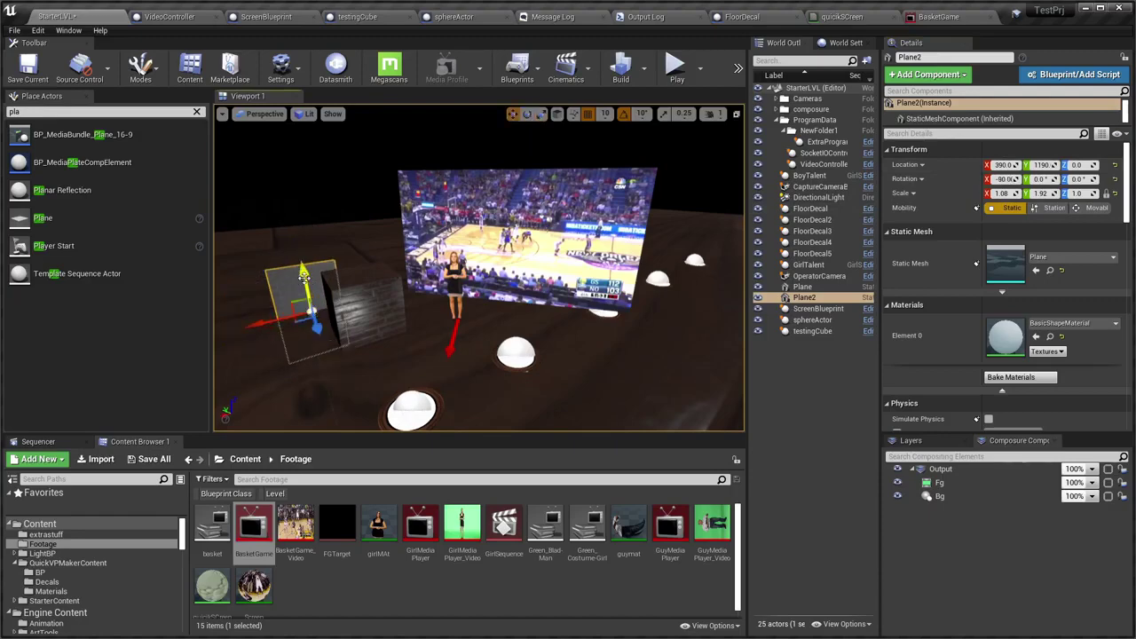
{"action": "mouse_move", "coordinate": [303, 276]}
{"action": "left_mouse_down"}
{"action": "mouse_move", "coordinate": [300, 185]}
{"action": "mouse_move", "coordinate": [328, 159]}
{"action": "mouse_move", "coordinate": [266, 133]}
{"action": "mouse_move", "coordinate": [266, 151]}
{"action": "left_mouse_up"}
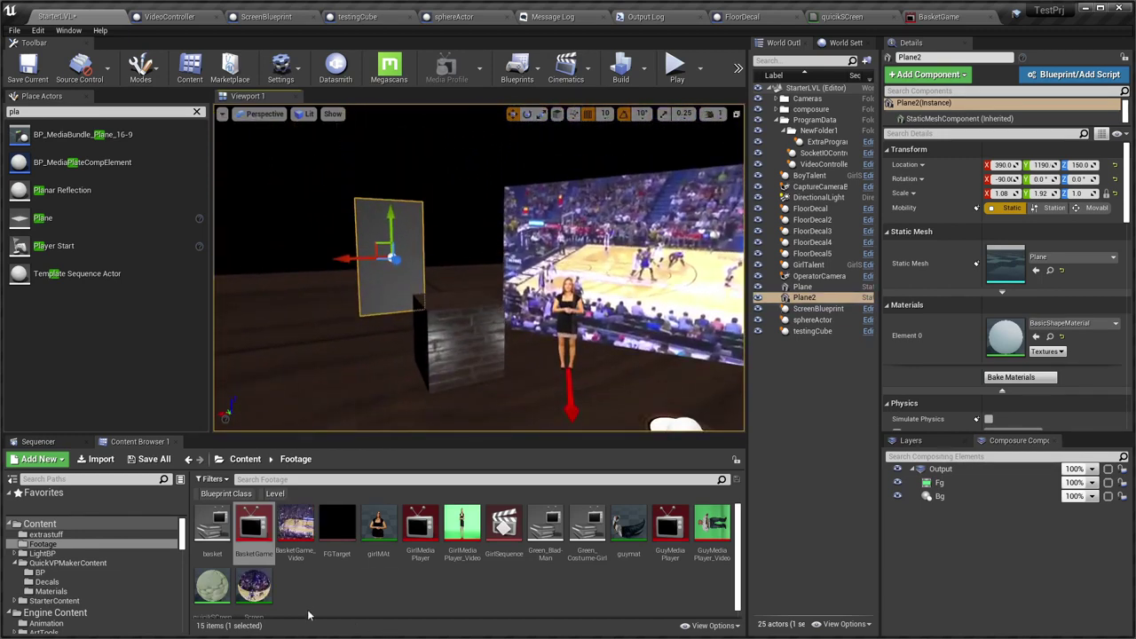
{"action": "right_click", "coordinate": [351, 583]}
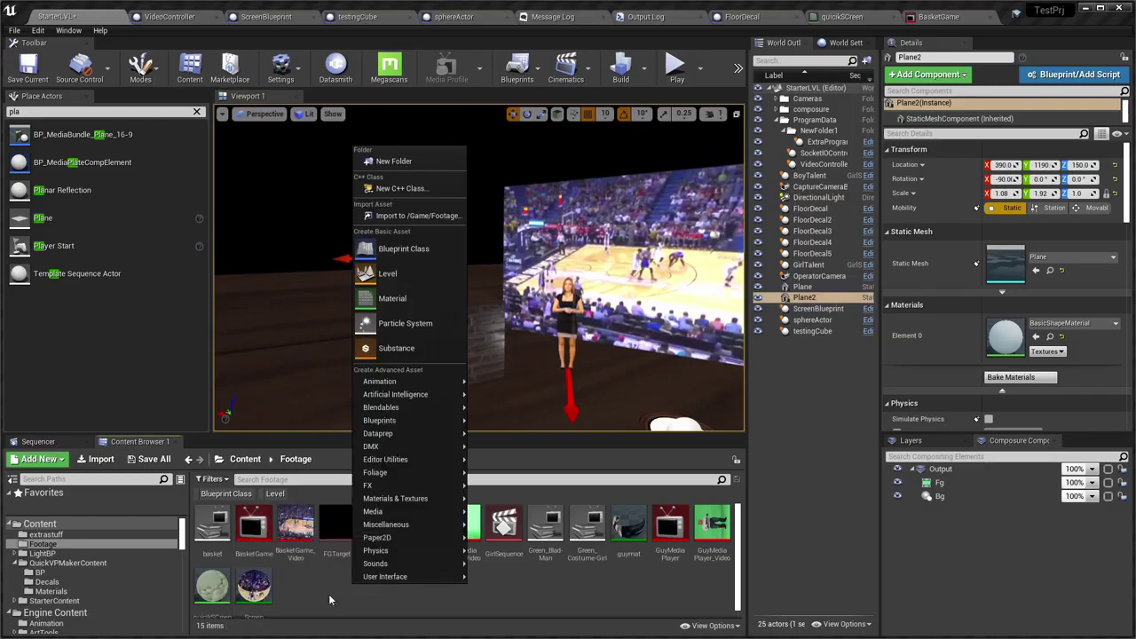
{"action": "key", "text": "Escape"}
Drag Conferende.mov from the virtual set test folder into the Unreal Footage folder
{"action": "key", "text": "alt+Tab"}
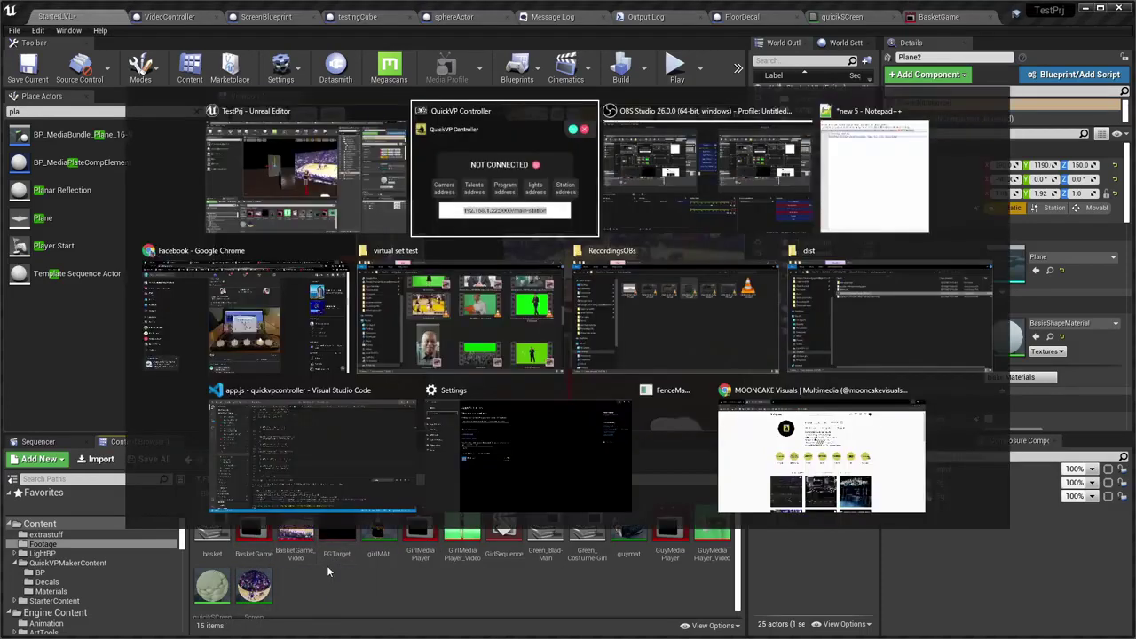
{"action": "left_click", "coordinate": [720, 296]}
{"action": "scroll", "coordinate": [502, 426], "scroll_direction": "down", "scroll_amount": 5}
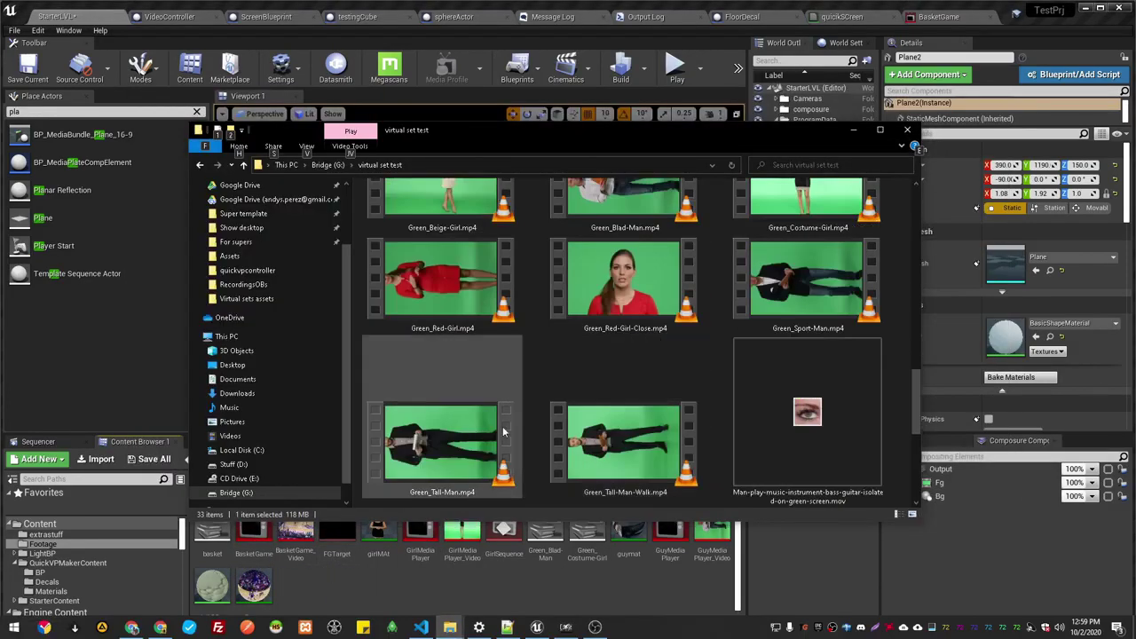
{"action": "scroll", "coordinate": [502, 426], "scroll_direction": "down", "scroll_amount": 2}
{"action": "scroll", "coordinate": [518, 423], "scroll_direction": "up", "scroll_amount": 6}
{"action": "scroll", "coordinate": [518, 423], "scroll_direction": "up", "scroll_amount": 1}
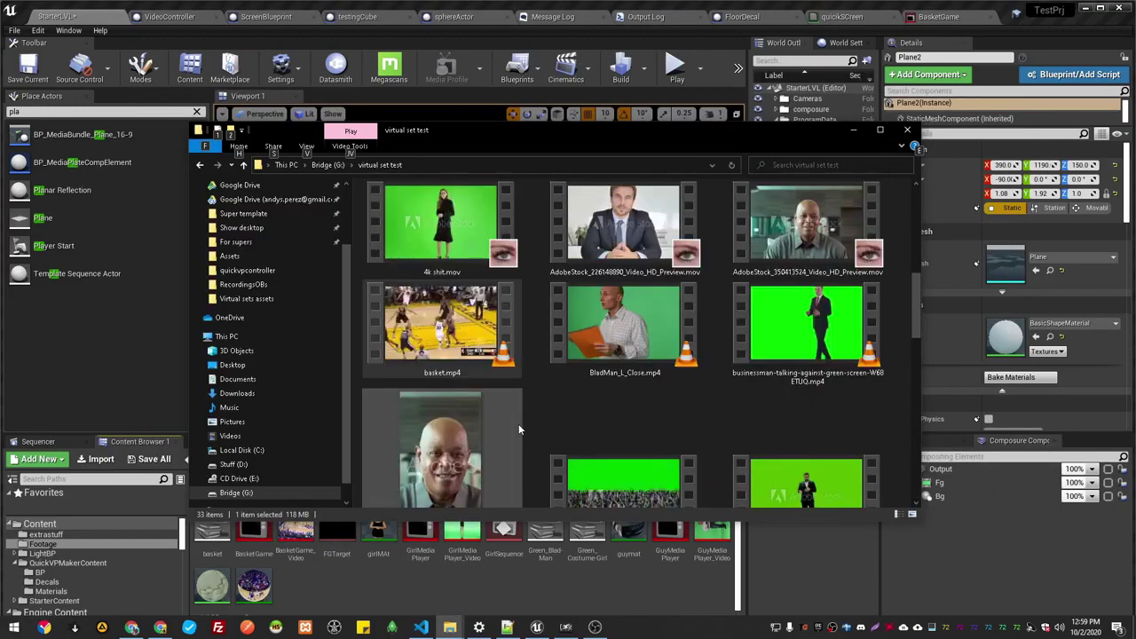
{"action": "scroll", "coordinate": [519, 424], "scroll_direction": "up", "scroll_amount": 3}
{"action": "scroll", "coordinate": [518, 423], "scroll_direction": "down", "scroll_amount": 3}
{"action": "scroll", "coordinate": [519, 423], "scroll_direction": "down", "scroll_amount": 4}
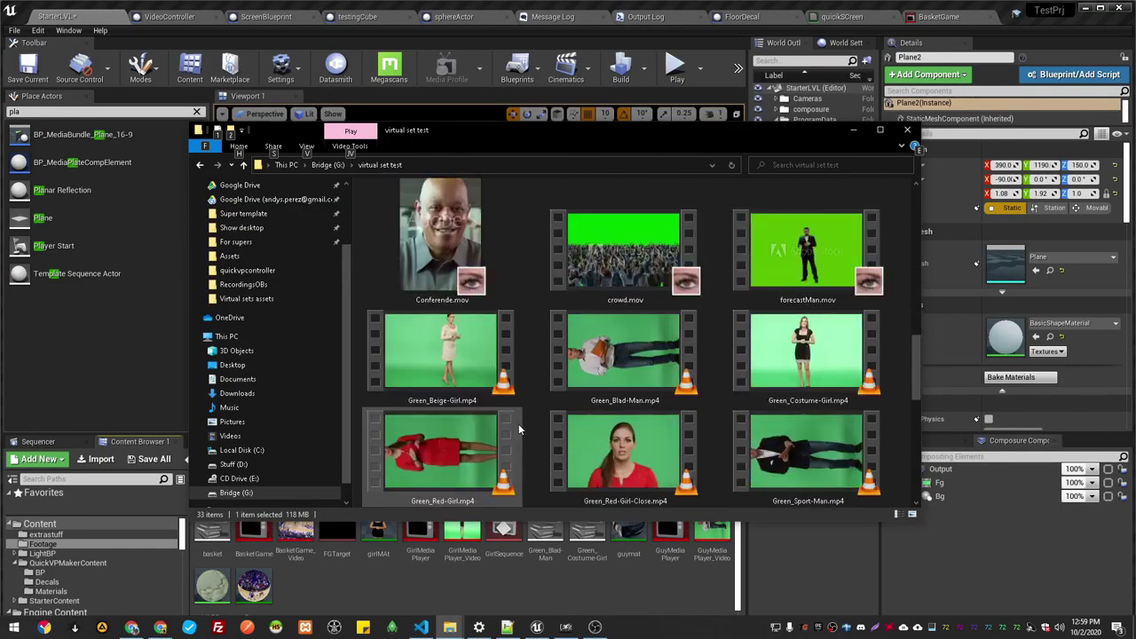
{"action": "left_click", "coordinate": [437, 262]}
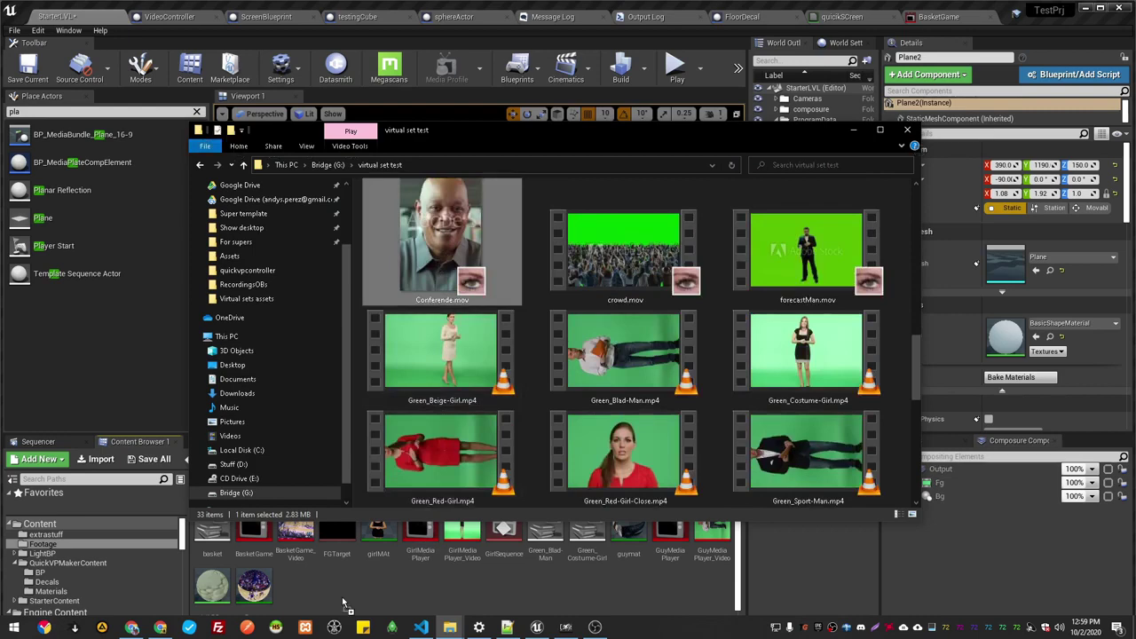
{"action": "left_click_drag", "start_coordinate": [346, 604], "coordinate": [342, 596]}
{"action": "left_click", "coordinate": [413, 587]}
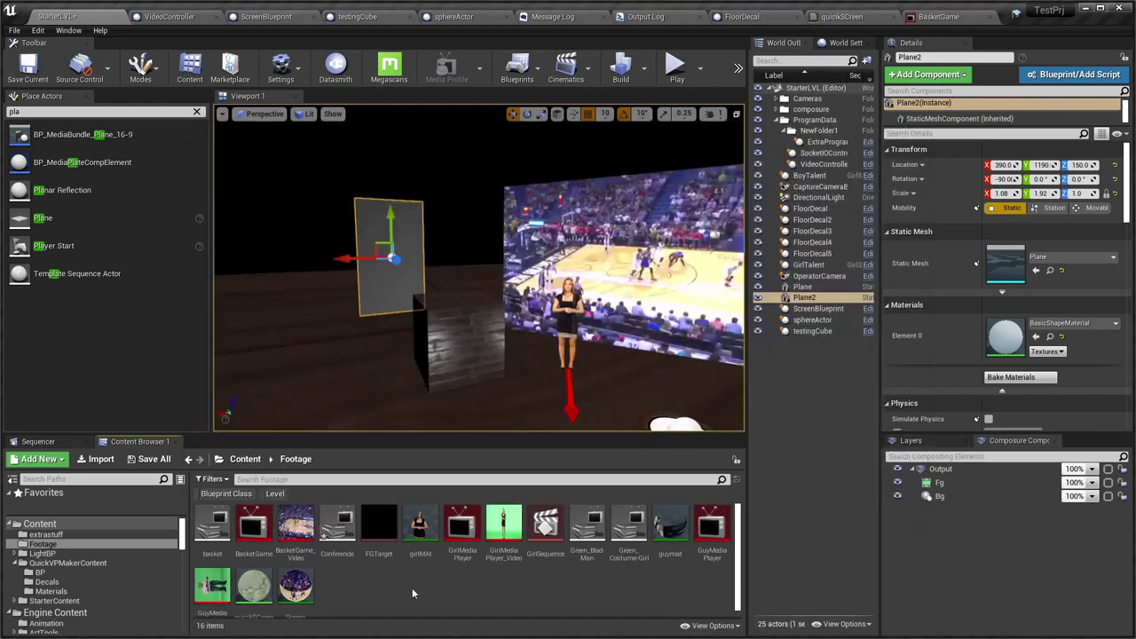
Create a conferencemat material instance from the screen material and apply it to Plane2's Element 0
{"action": "left_click", "coordinate": [350, 546]}
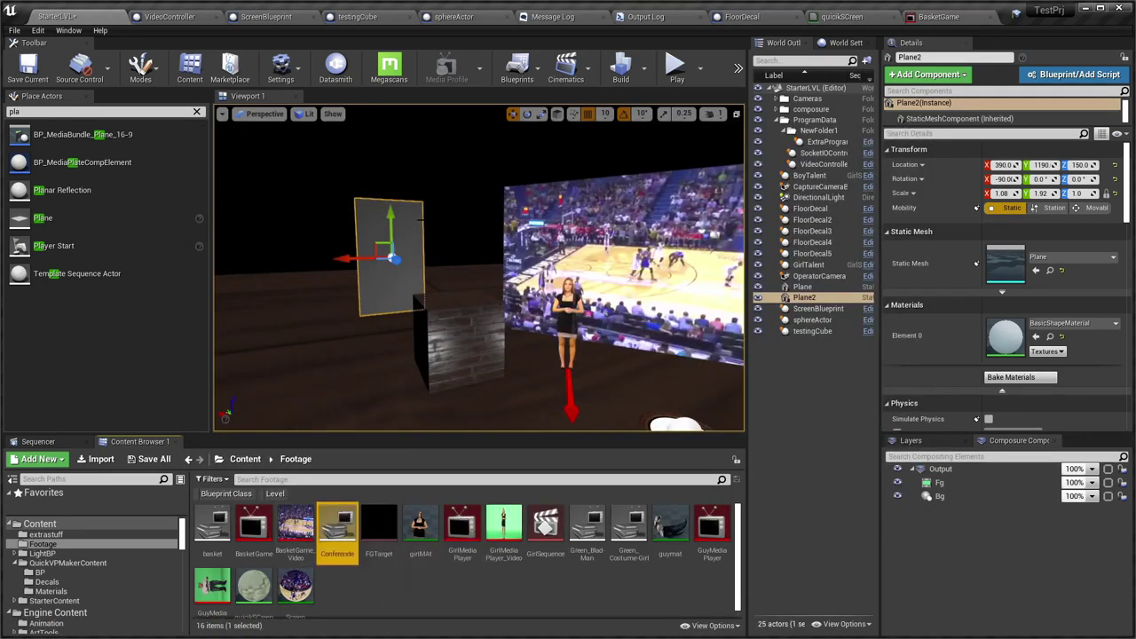
{"action": "right_click", "coordinate": [254, 584]}
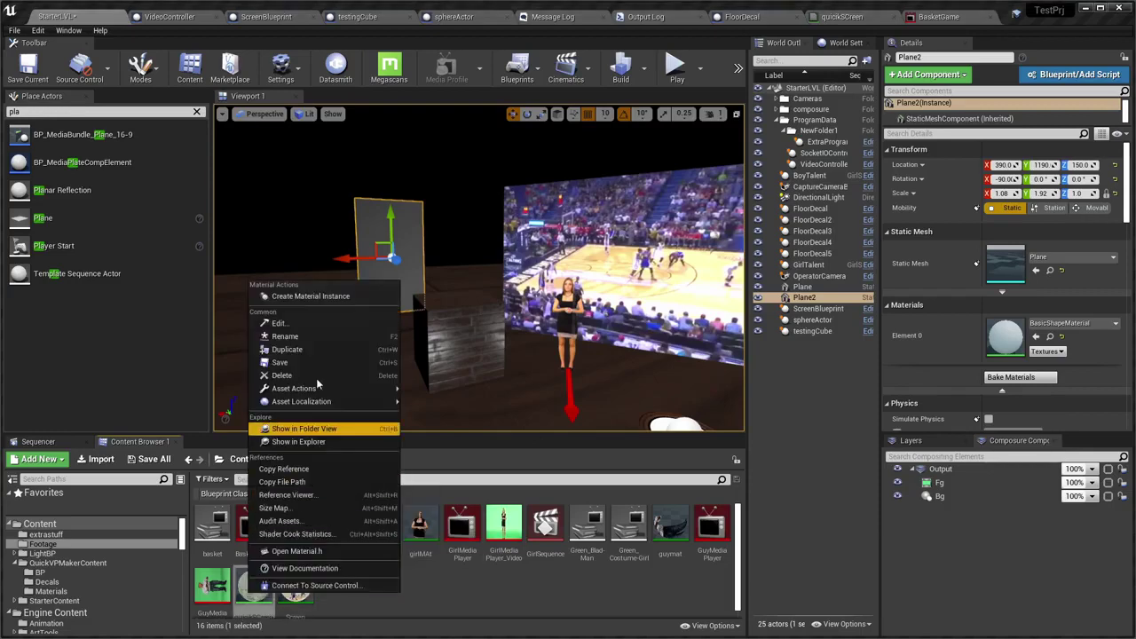
{"action": "left_click", "coordinate": [323, 296]}
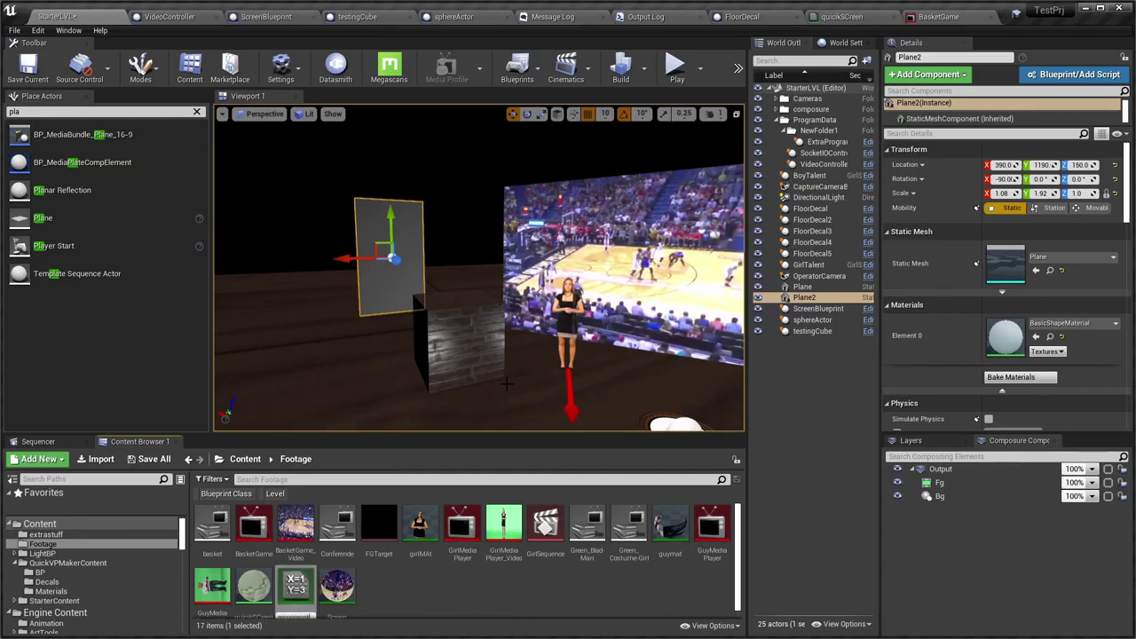
{"action": "key", "text": "Return"}
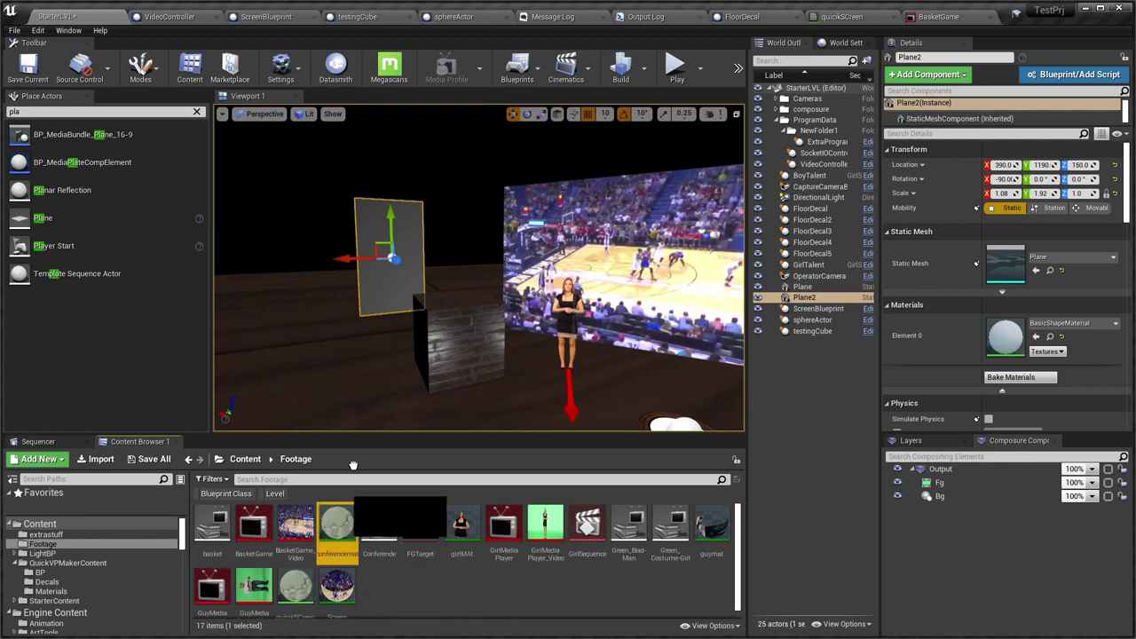
{"action": "left_click_drag", "start_coordinate": [353, 465], "coordinate": [1005, 336]}
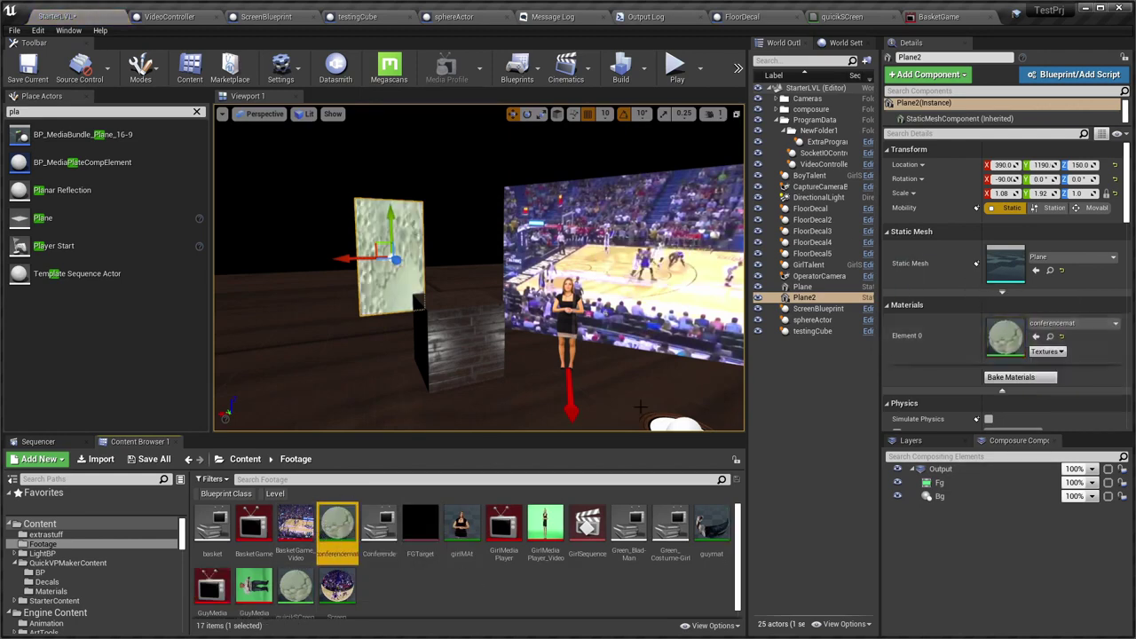
{"action": "double_click", "coordinate": [338, 519]}
{"action": "left_click", "coordinate": [89, 21]}
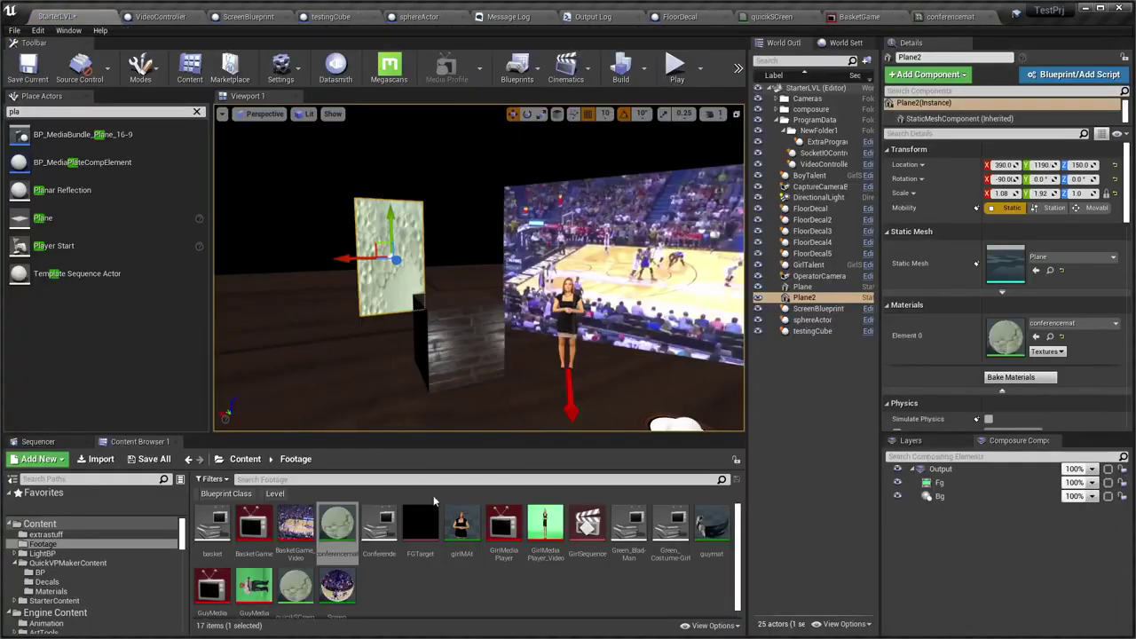
Create a ConferenceMed media player with a video output texture in the Footage folder
{"action": "right_click", "coordinate": [415, 569]}
{"action": "mouse_move", "coordinate": [484, 490]}
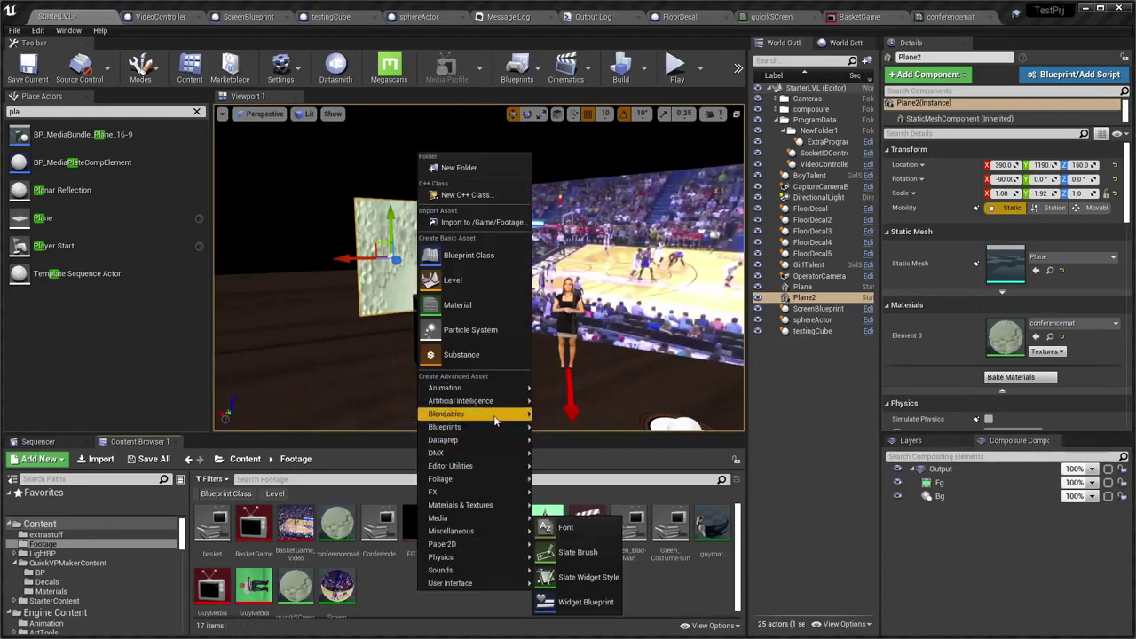
{"action": "mouse_move", "coordinate": [479, 528]}
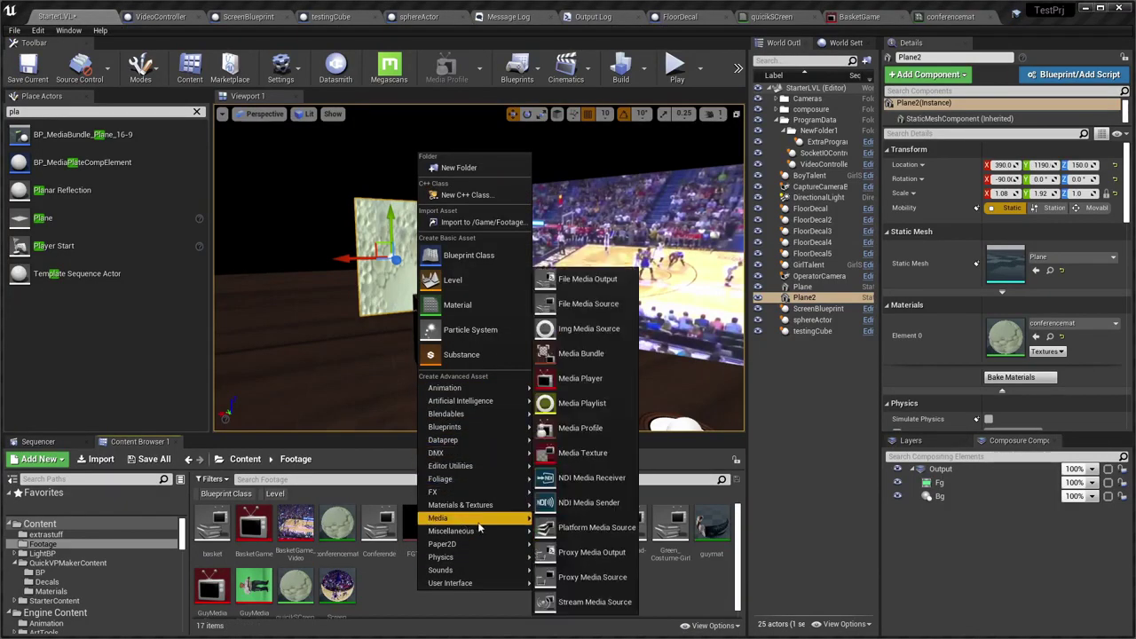
{"action": "left_click", "coordinate": [601, 378]}
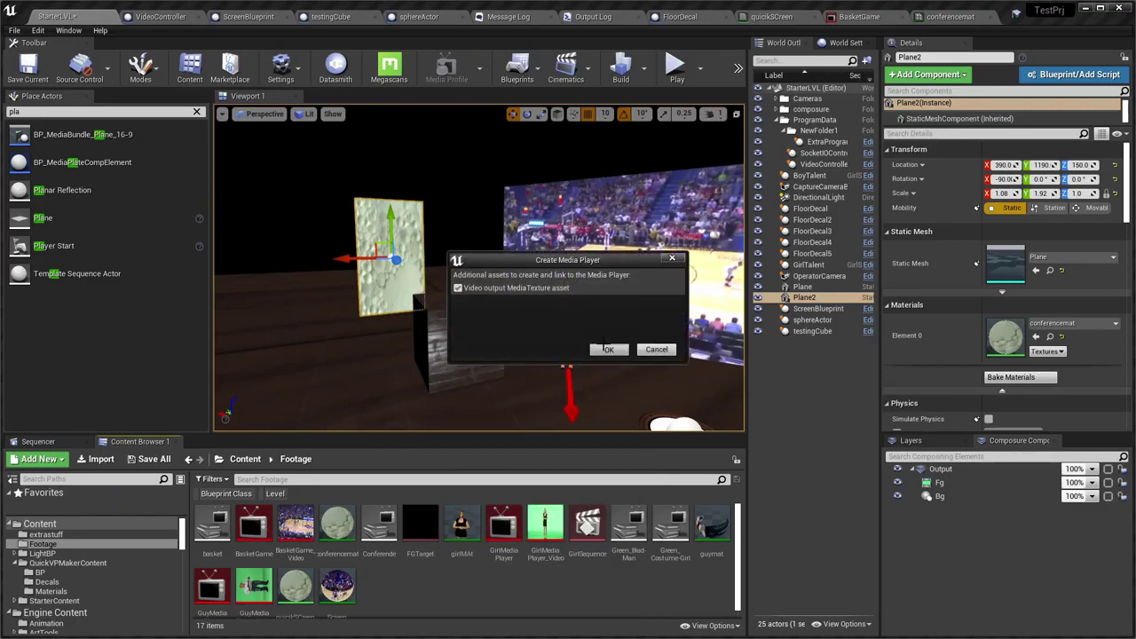
{"action": "left_click", "coordinate": [606, 348]}
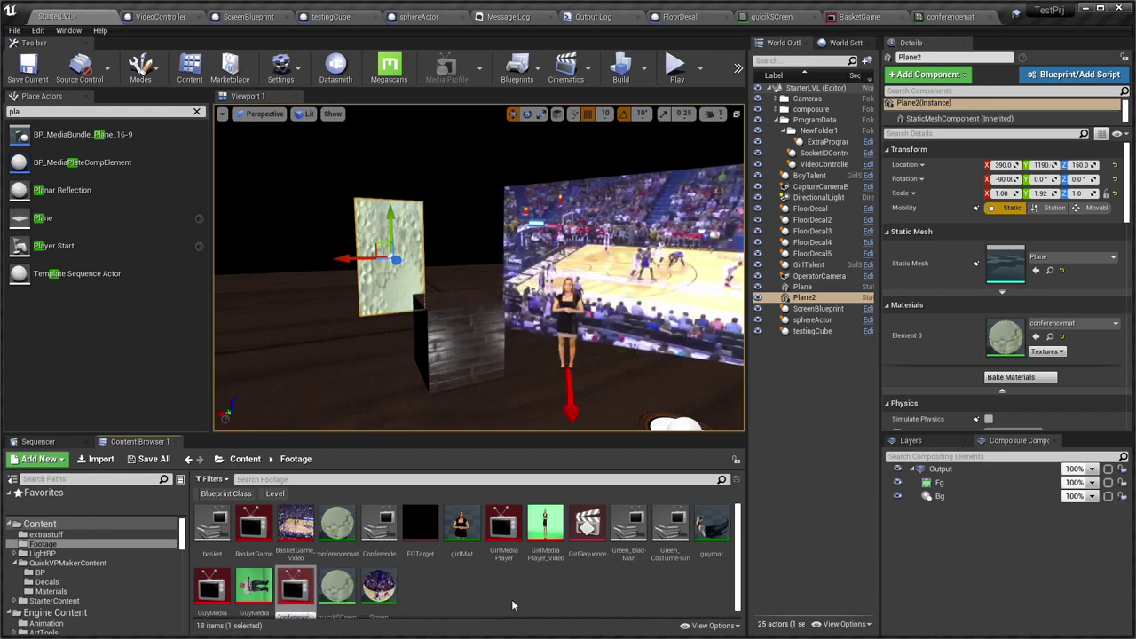
{"action": "key", "text": "Return"}
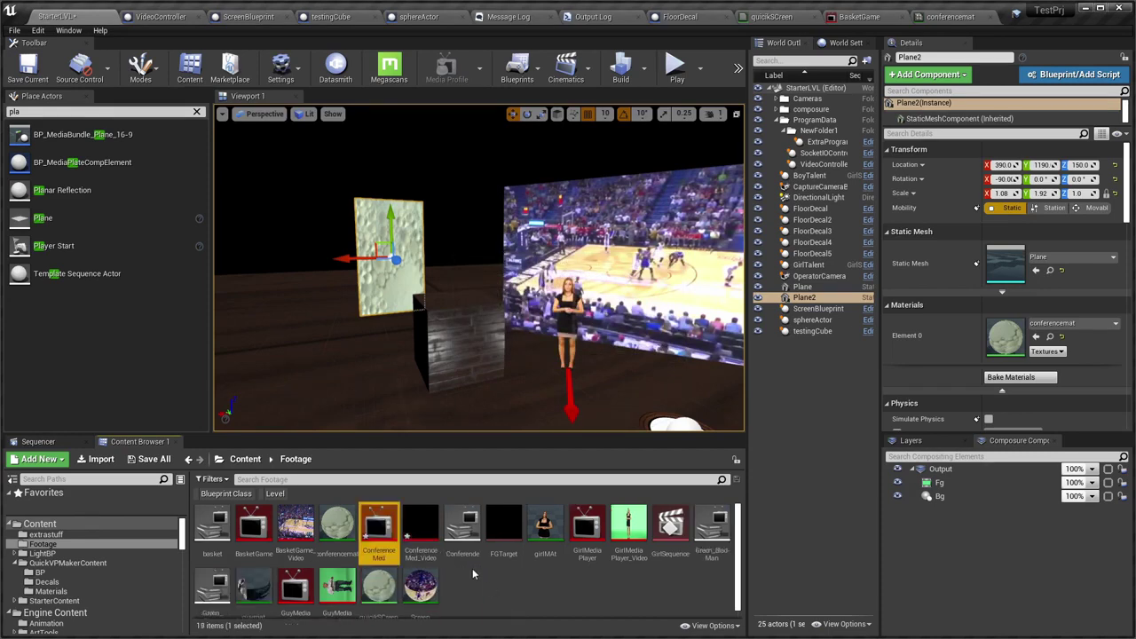
Load the Conferende clip into ConferenceMed and pause its playback
{"action": "double_click", "coordinate": [382, 531]}
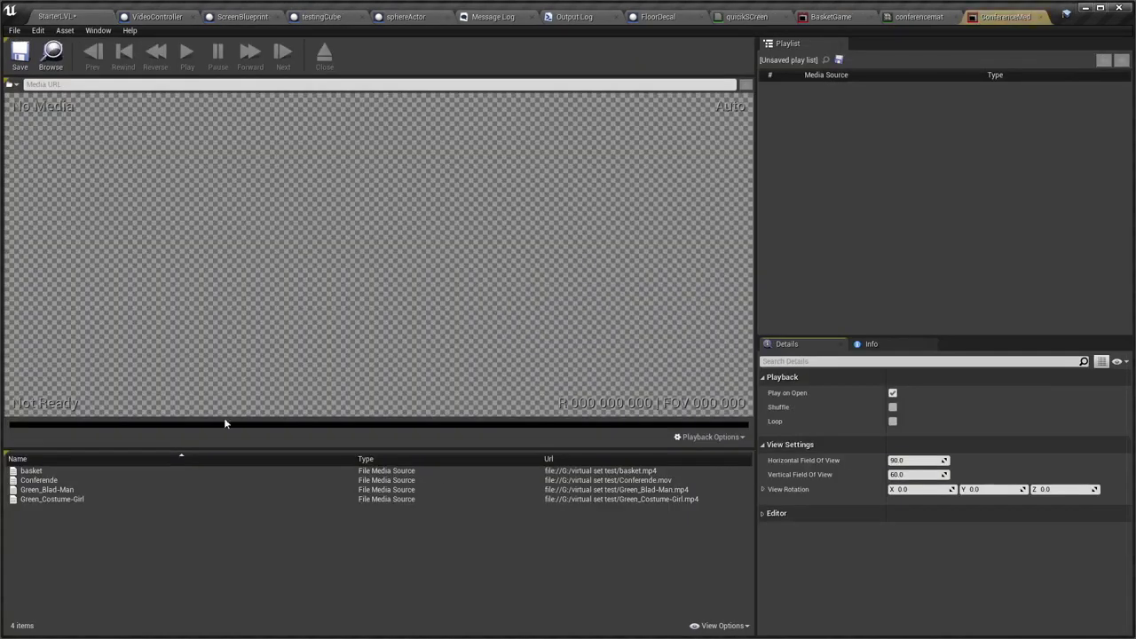
{"action": "double_click", "coordinate": [67, 479]}
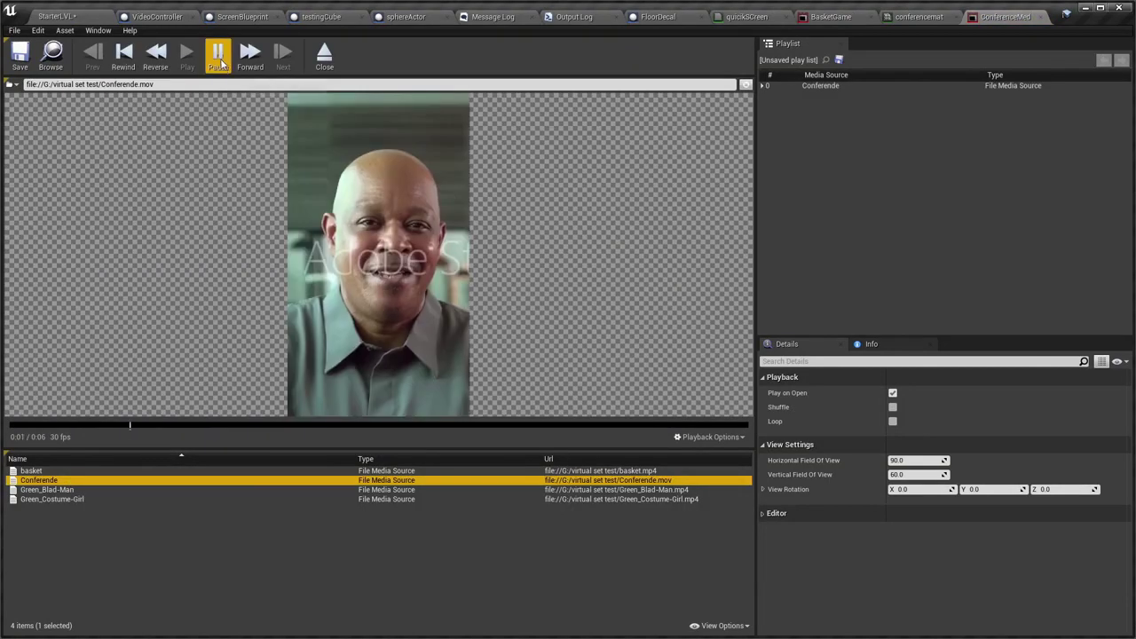
{"action": "left_click", "coordinate": [220, 59]}
{"action": "left_click", "coordinate": [63, 19]}
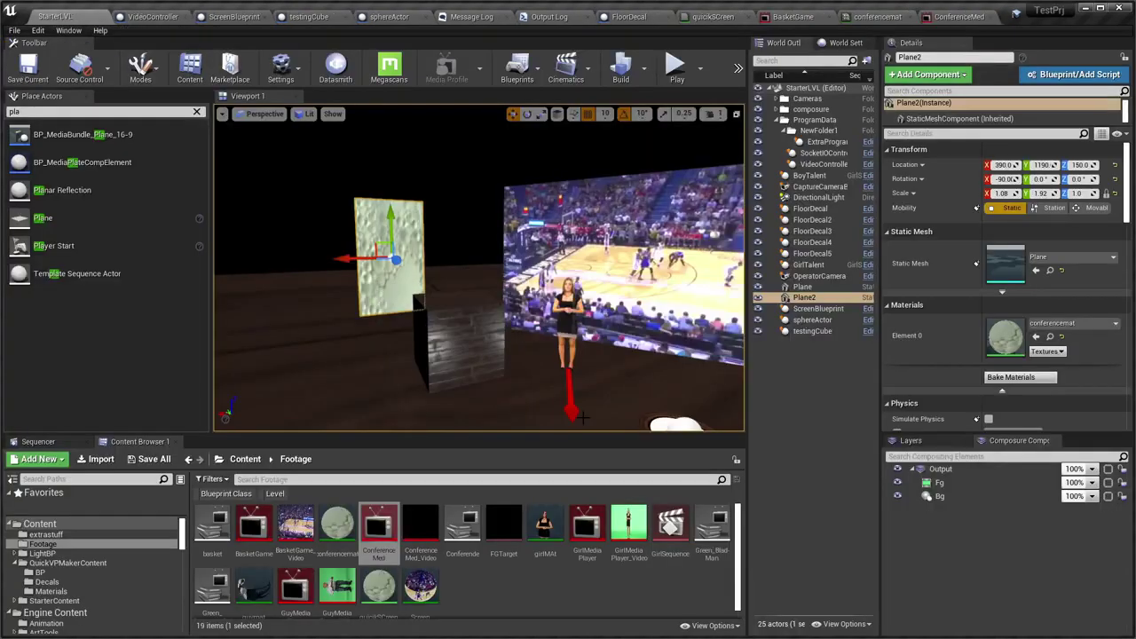
Set conferencemat's texture parameter to ConferenceMed_Video and save the material
{"action": "left_click_drag", "start_coordinate": [874, 17], "coordinate": [556, 162]}
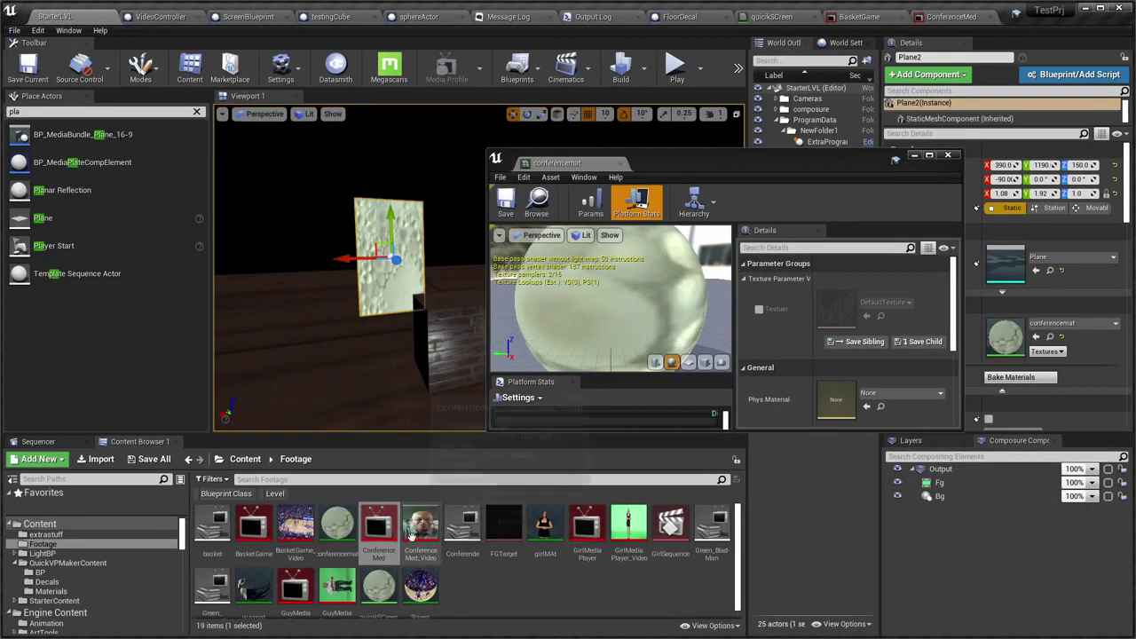
{"action": "left_click_drag", "start_coordinate": [420, 524], "coordinate": [896, 312]}
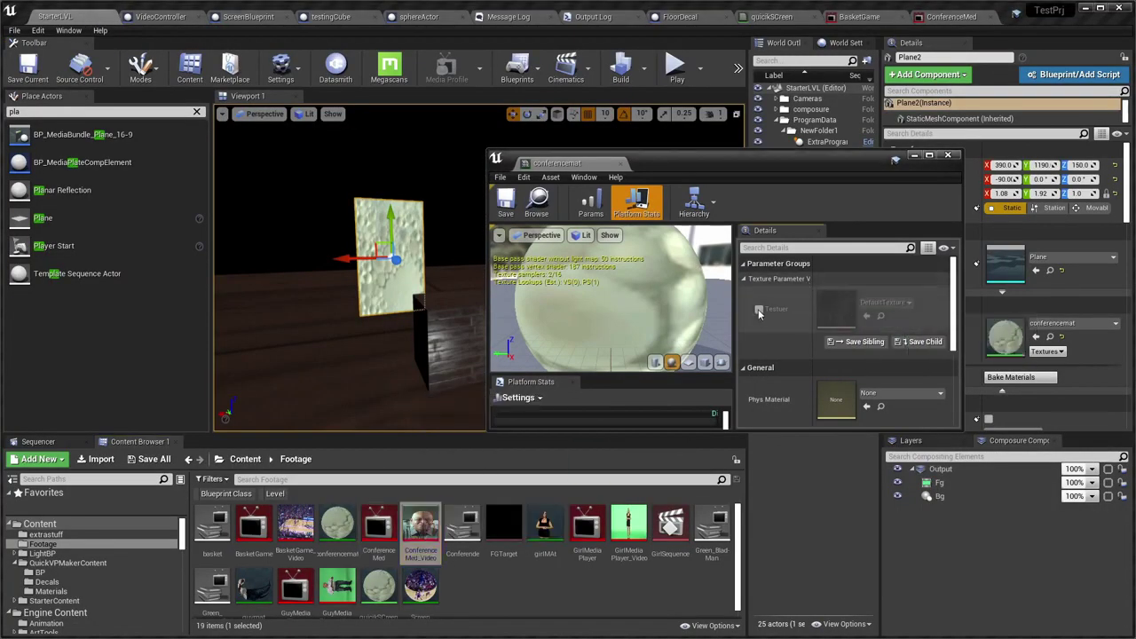
{"action": "left_click_drag", "start_coordinate": [604, 458], "coordinate": [836, 309]}
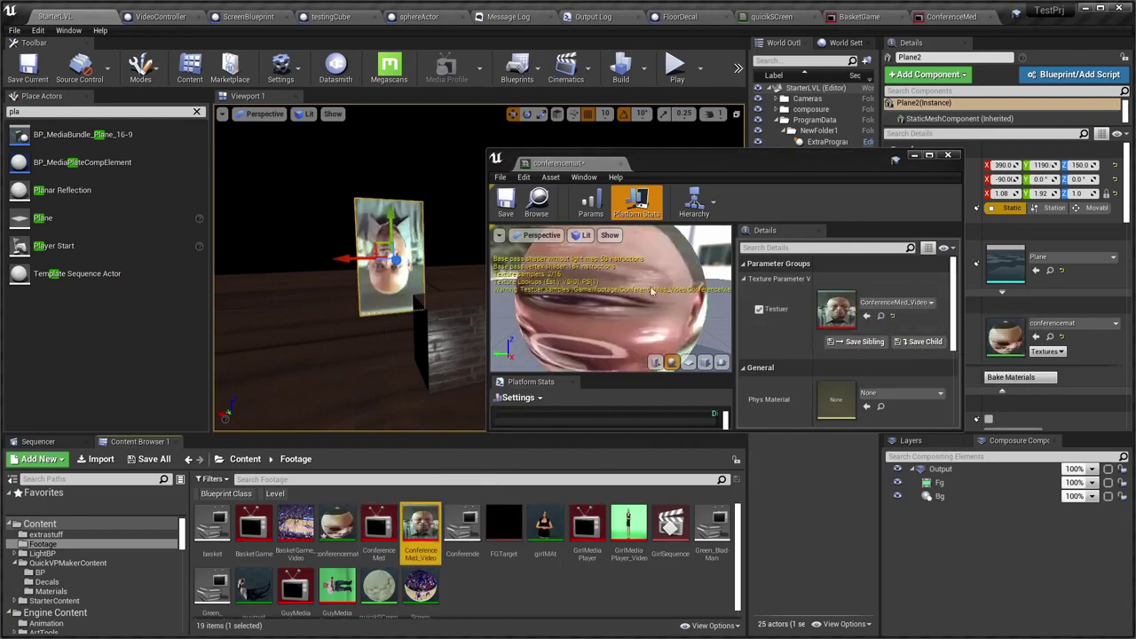
{"action": "left_click", "coordinate": [508, 204]}
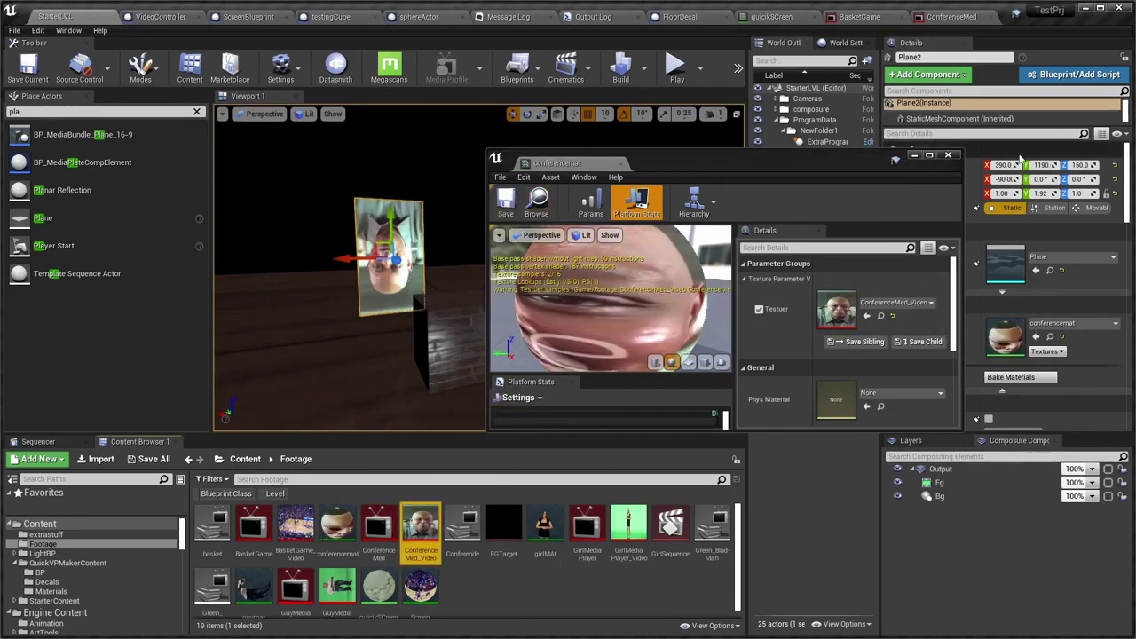
{"action": "left_click", "coordinate": [949, 158]}
Rotate Plane2 180° so the video appears upright
{"action": "right_click_drag", "start_coordinate": [479, 249], "coordinate": [435, 241]}
{"action": "key", "text": "e"}
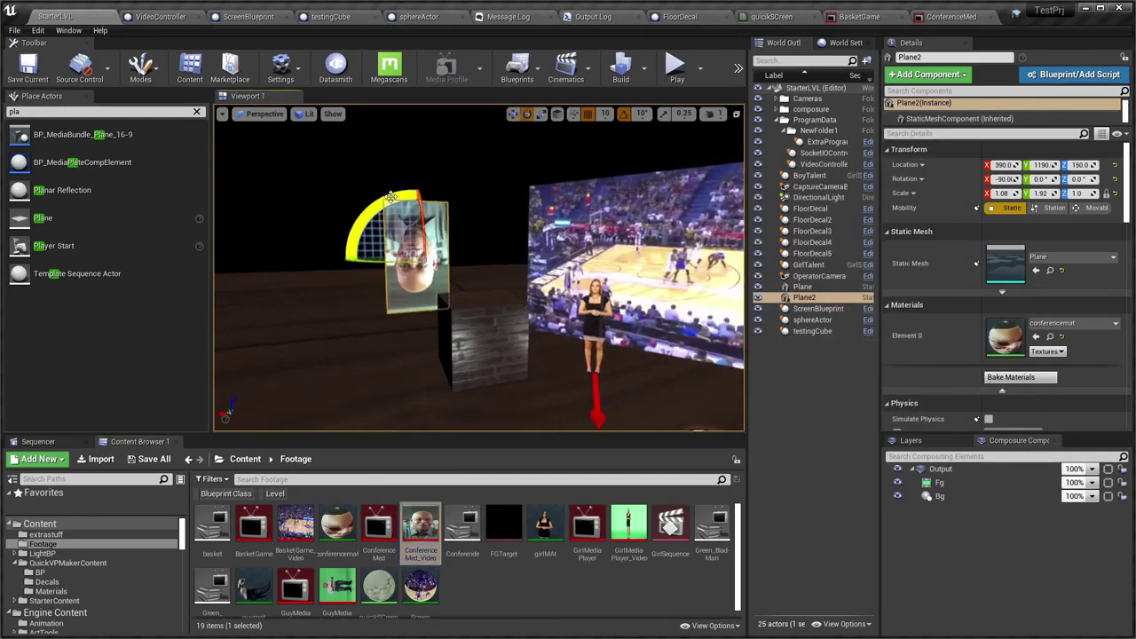
{"action": "left_click_drag", "start_coordinate": [390, 197], "coordinate": [340, 259]}
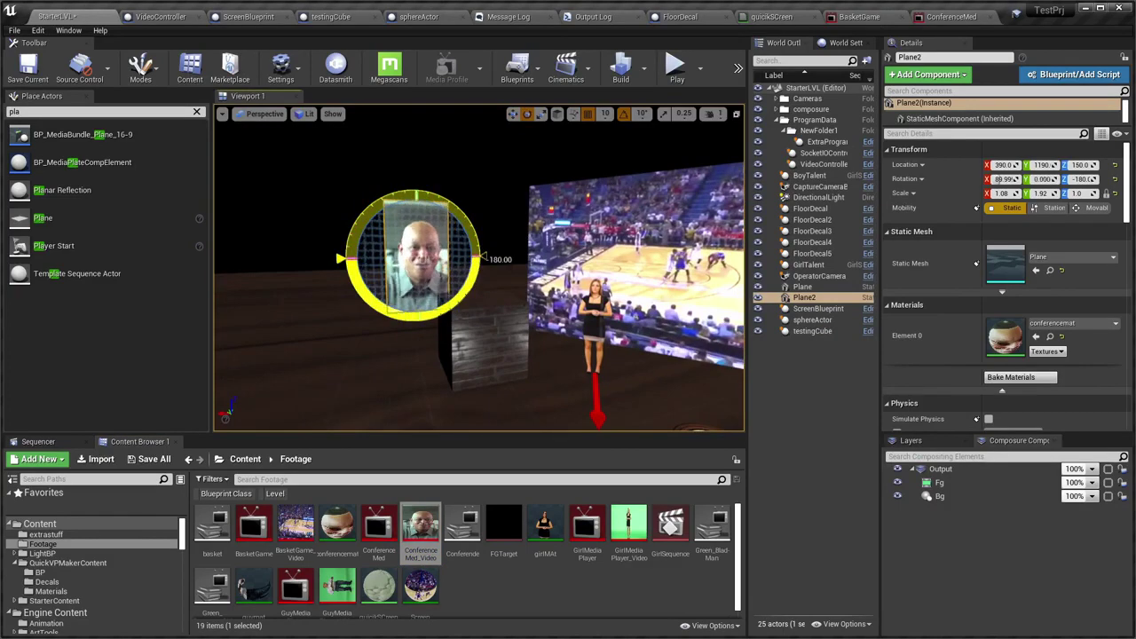
{"action": "mouse_move", "coordinate": [479, 267]}
{"action": "right_mouse_down"}
{"action": "mouse_move", "coordinate": [532, 266]}
{"action": "mouse_move", "coordinate": [497, 266]}
{"action": "right_mouse_up"}
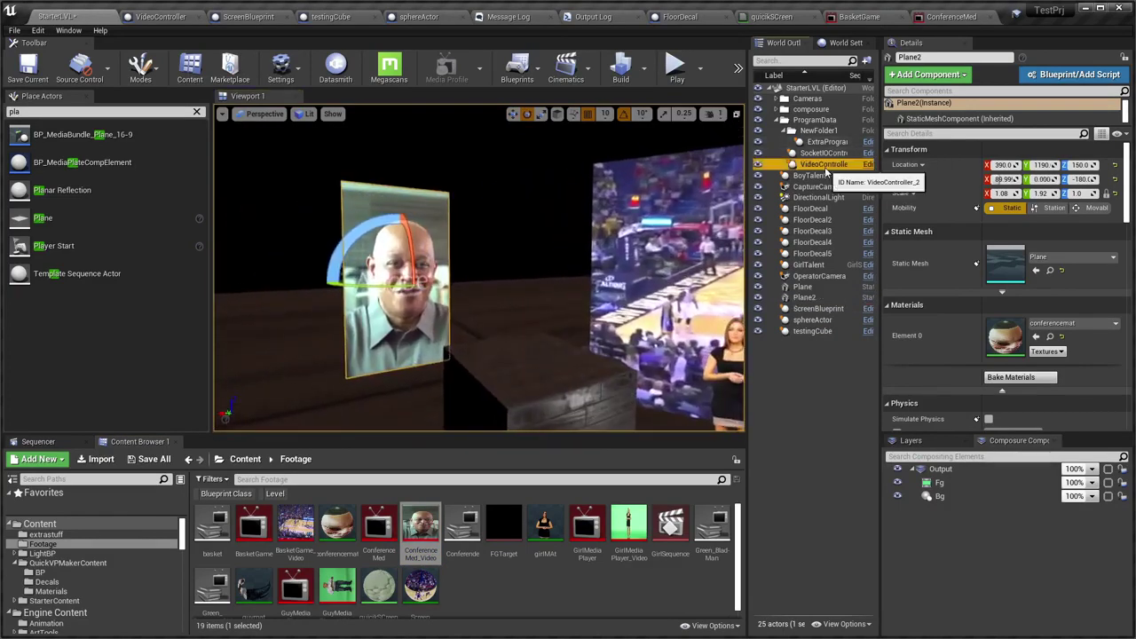
Inspect entry 0 of the VideoController's program 4 PlayerStructures list
{"action": "left_click", "coordinate": [823, 165]}
{"action": "mouse_move", "coordinate": [559, 295]}
{"action": "right_mouse_down"}
{"action": "mouse_move", "coordinate": [738, 298]}
{"action": "mouse_move", "coordinate": [621, 297]}
{"action": "mouse_move", "coordinate": [621, 267]}
{"action": "right_mouse_up"}
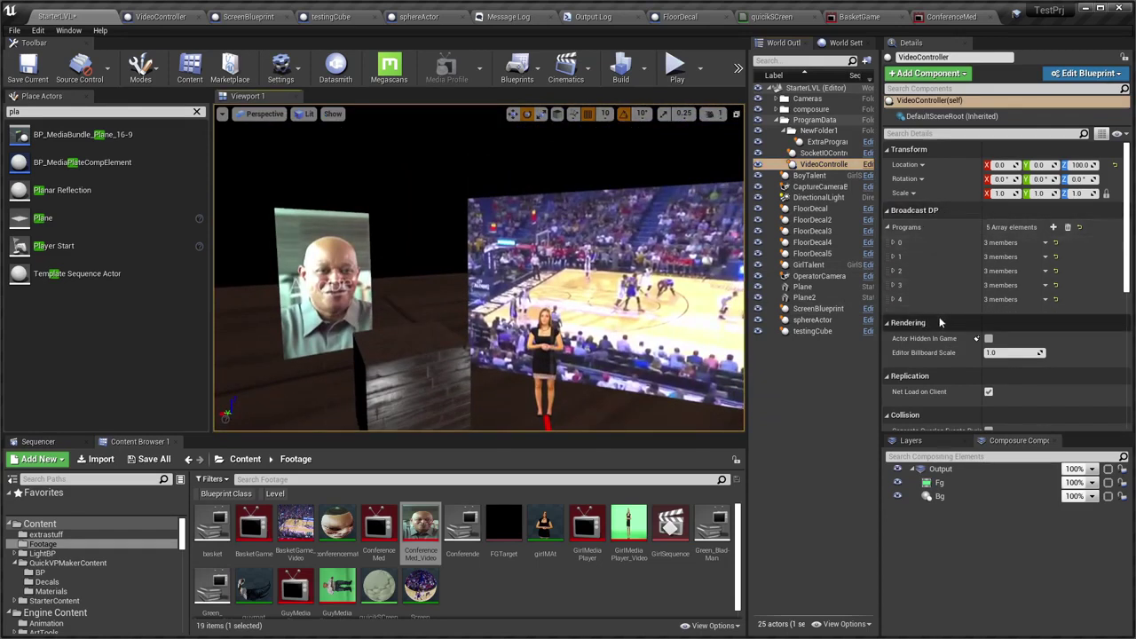
{"action": "left_click", "coordinate": [893, 299]}
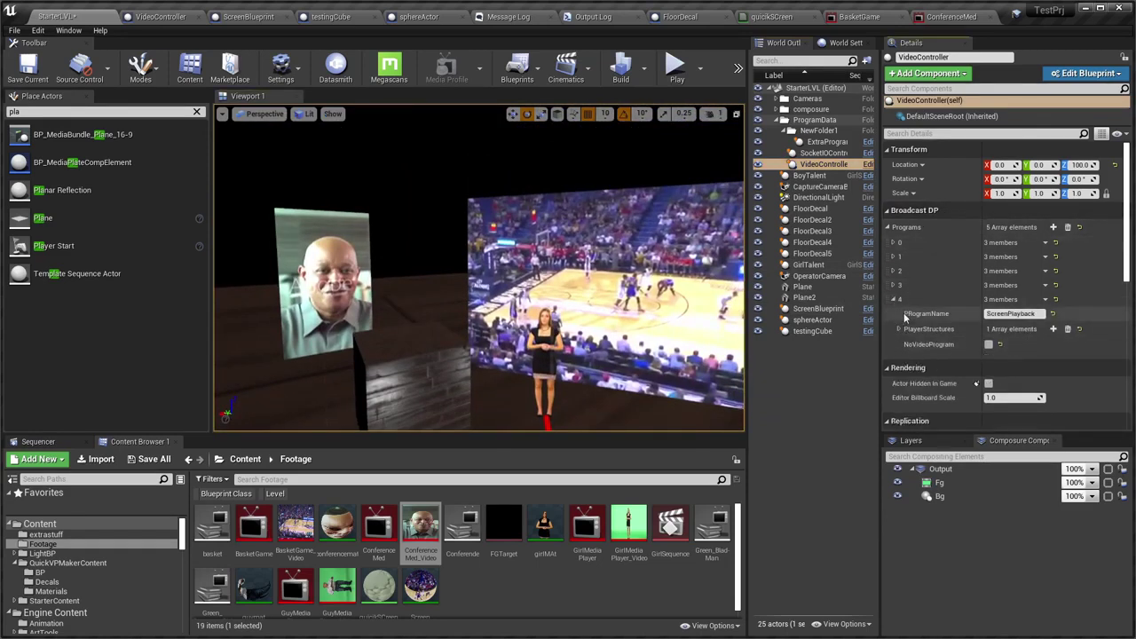
{"action": "left_click", "coordinate": [898, 329]}
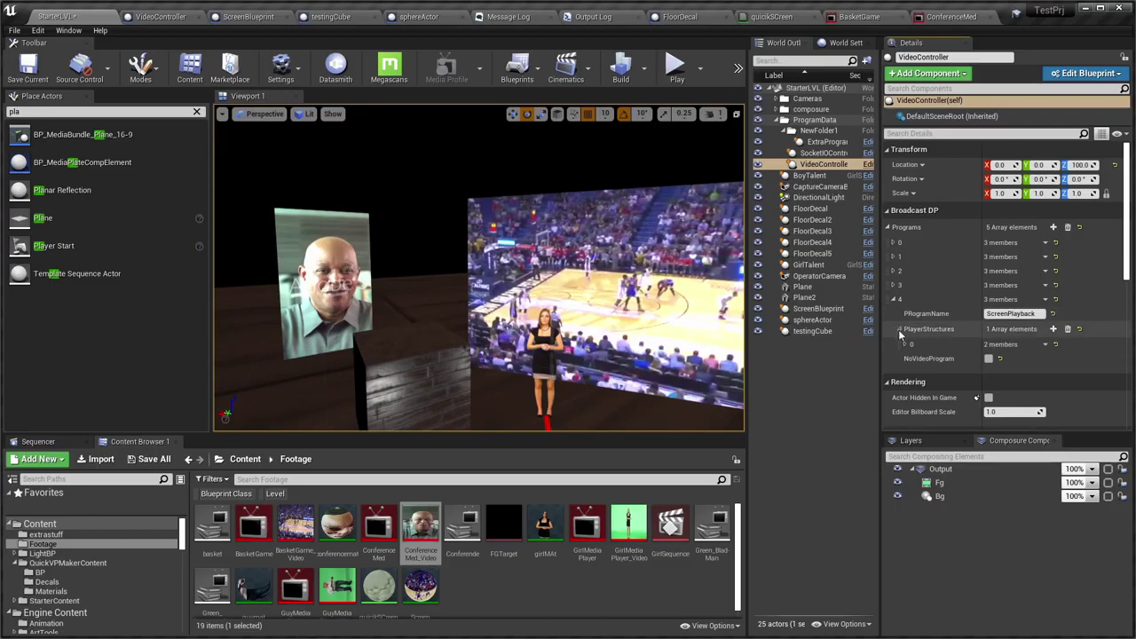
{"action": "left_click", "coordinate": [905, 343]}
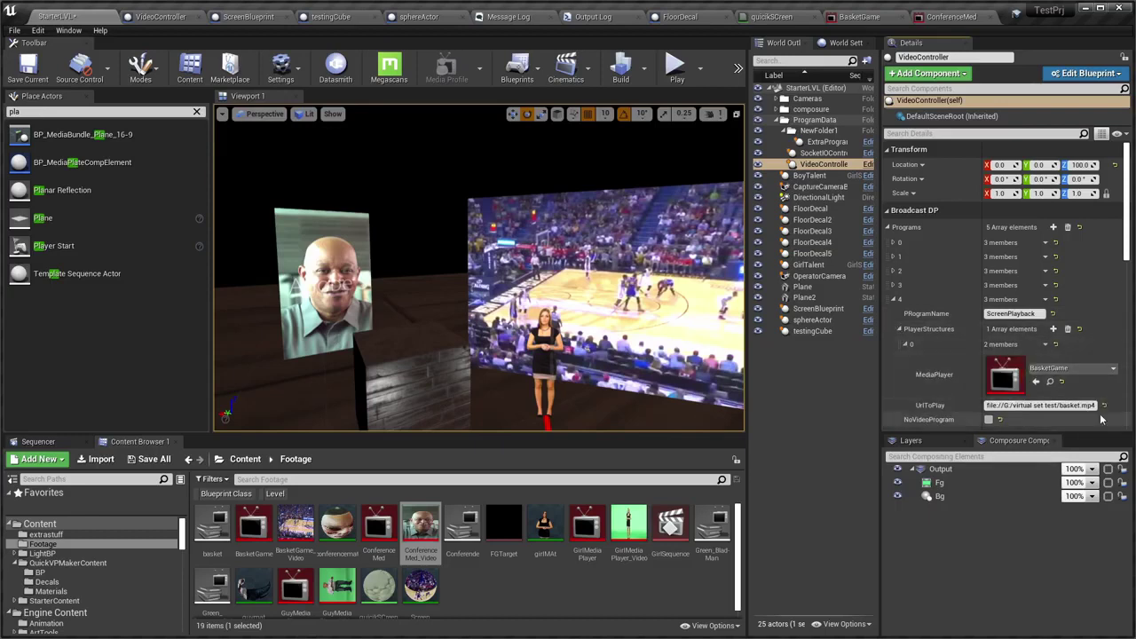
{"action": "left_click", "coordinate": [906, 344]}
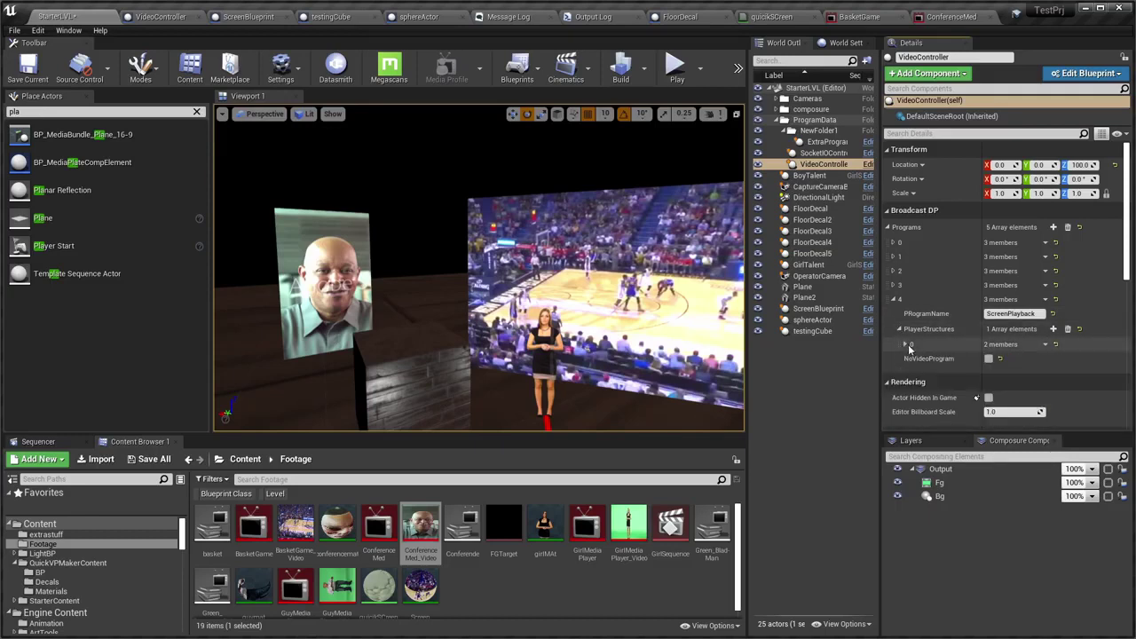
{"action": "right_click_drag", "start_coordinate": [532, 266], "coordinate": [568, 266]}
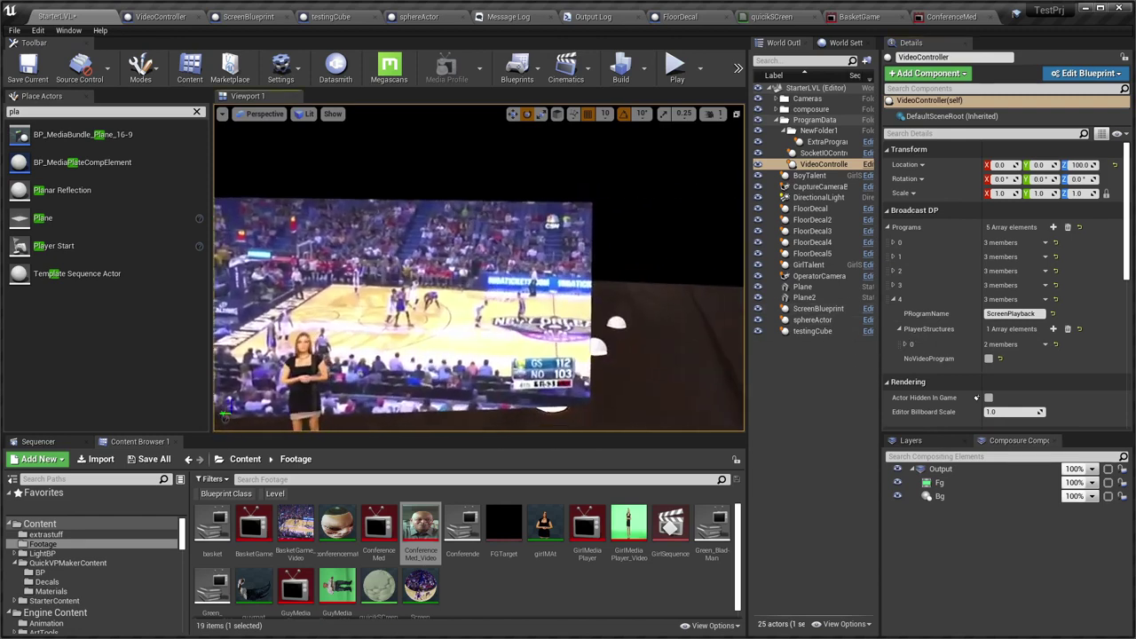
{"action": "mouse_move", "coordinate": [559, 318]}
{"action": "right_mouse_down"}
{"action": "mouse_move", "coordinate": [506, 328]}
{"action": "mouse_move", "coordinate": [550, 320]}
{"action": "mouse_move", "coordinate": [511, 309]}
{"action": "right_mouse_up"}
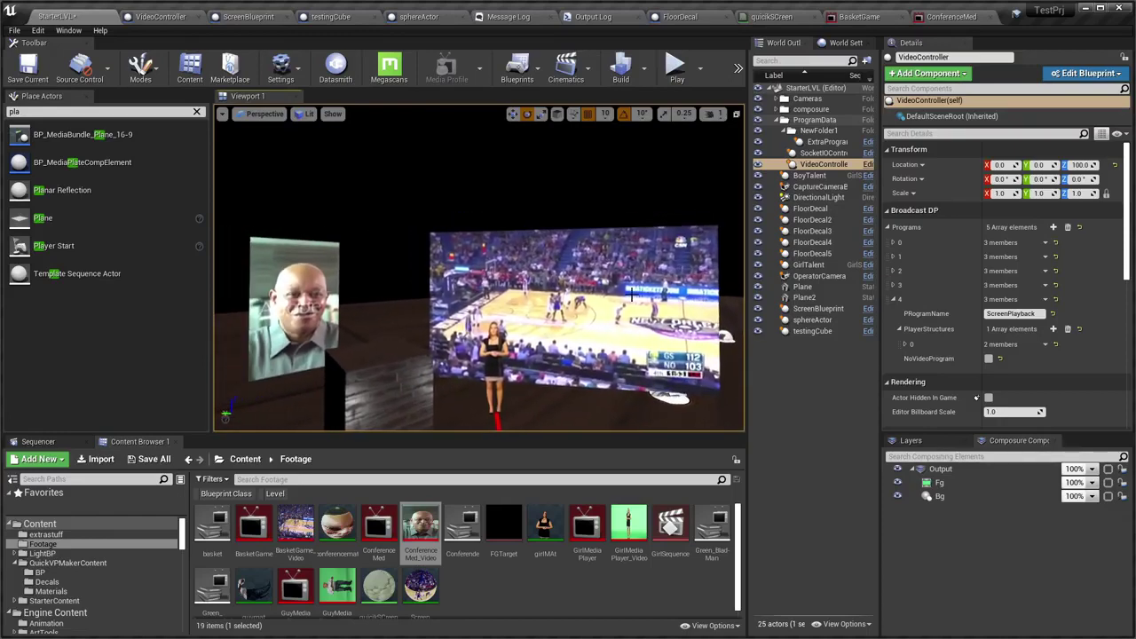
{"action": "mouse_move", "coordinate": [617, 302]}
{"action": "right_mouse_down"}
{"action": "mouse_move", "coordinate": [657, 306]}
{"action": "mouse_move", "coordinate": [337, 290]}
{"action": "right_mouse_up"}
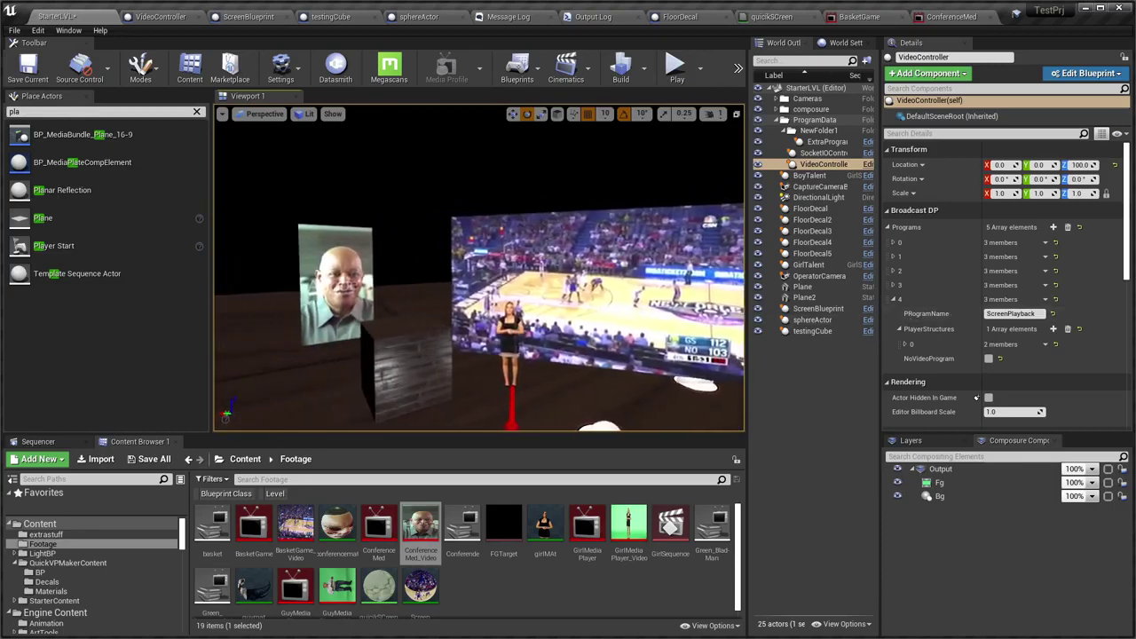
Add a second PlayerStructures entry (element 1) to program 4
{"action": "left_click", "coordinate": [338, 286]}
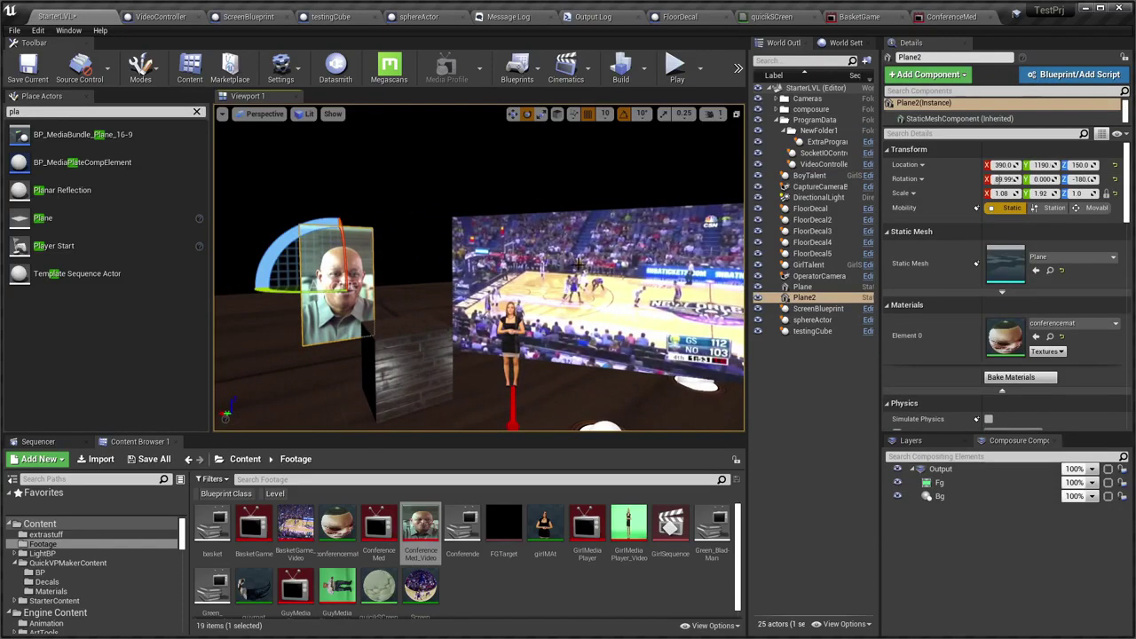
{"action": "left_click", "coordinate": [818, 166]}
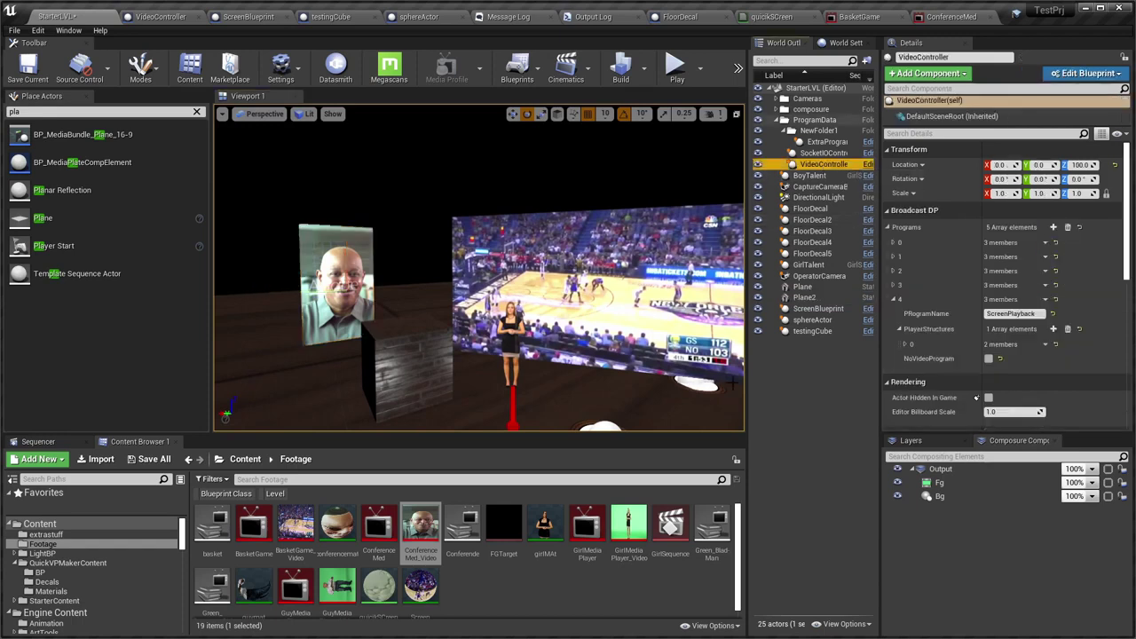
{"action": "left_click", "coordinate": [905, 345]}
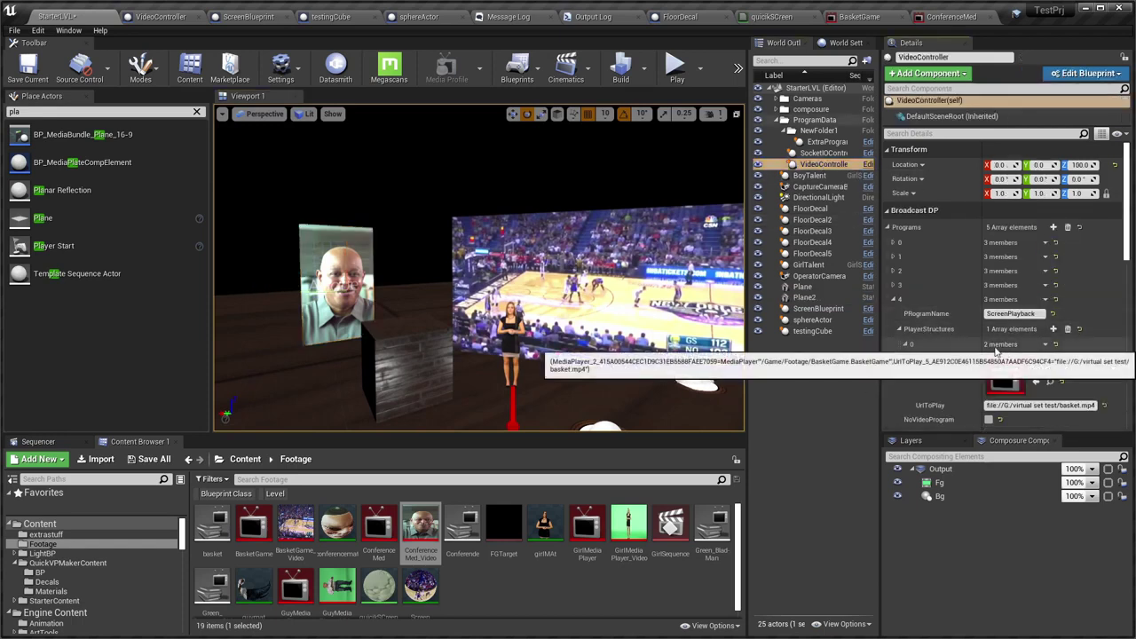
{"action": "left_click", "coordinate": [905, 344]}
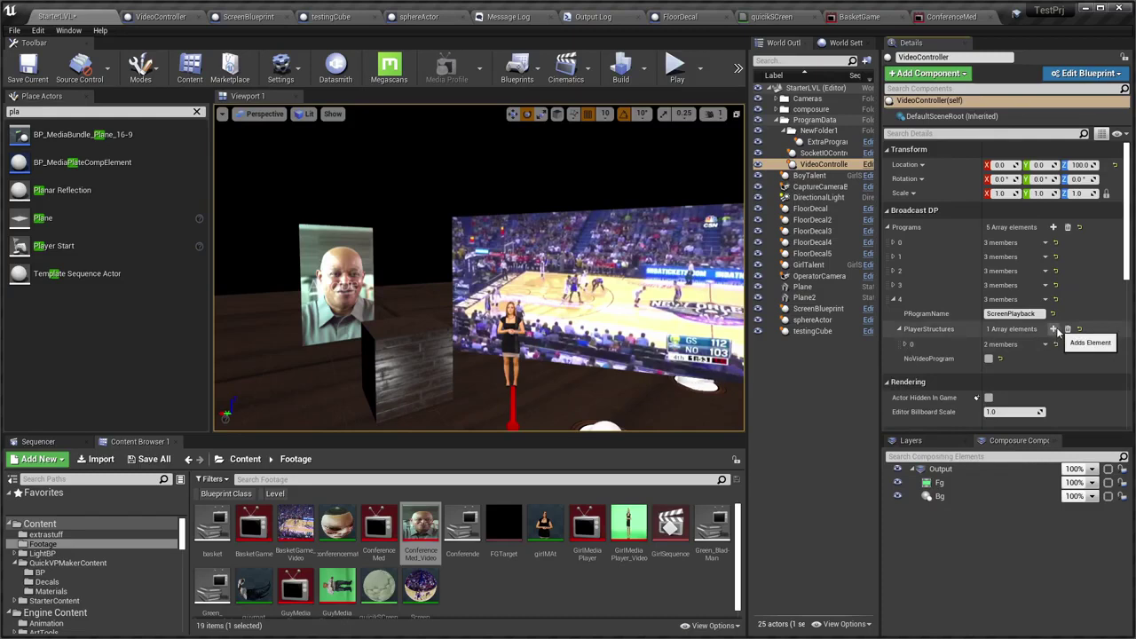
{"action": "left_click", "coordinate": [1054, 329]}
{"action": "left_click", "coordinate": [905, 359]}
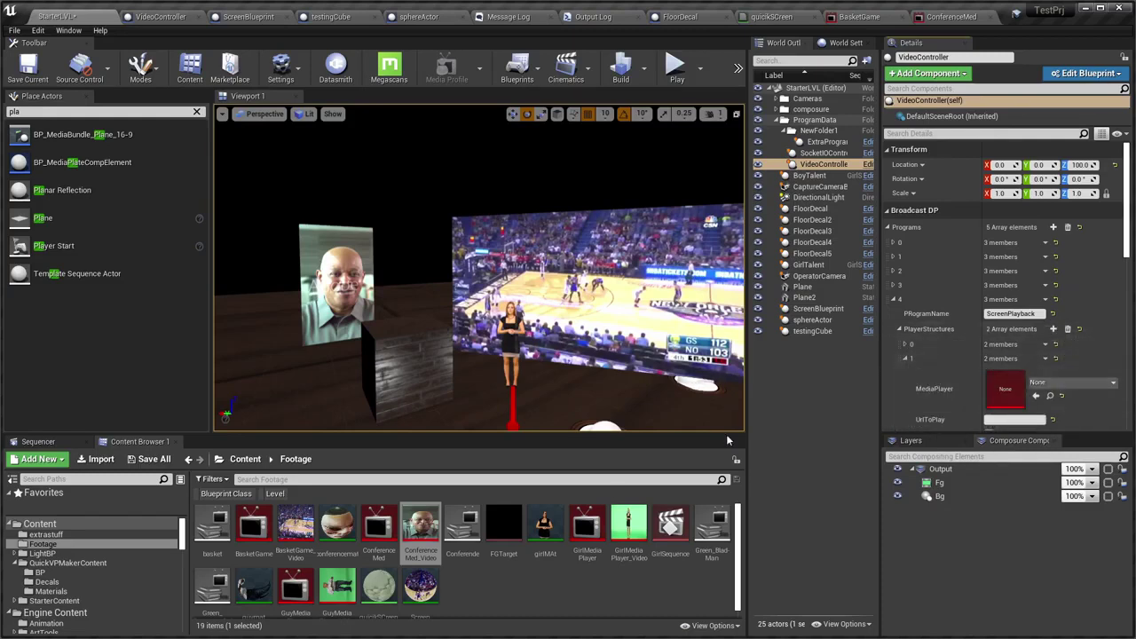
Assign ConferenceMed to entry 1 and set its UrlToPlay to the Conferende.mov path
{"action": "left_click_drag", "start_coordinate": [396, 548], "coordinate": [1005, 390]}
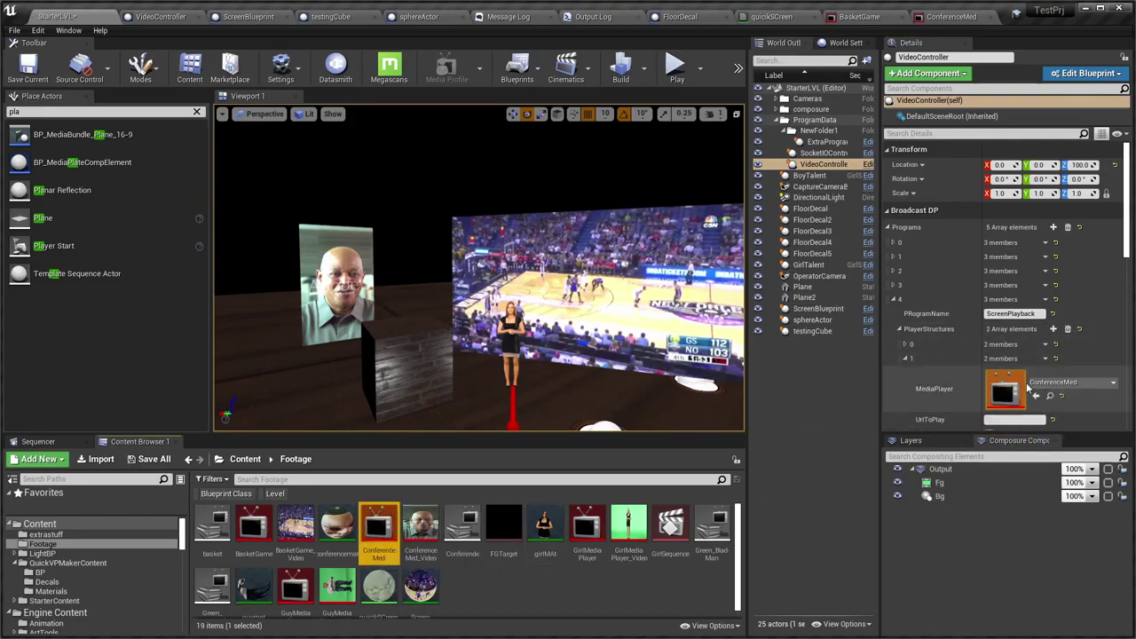
{"action": "left_click", "coordinate": [951, 16]}
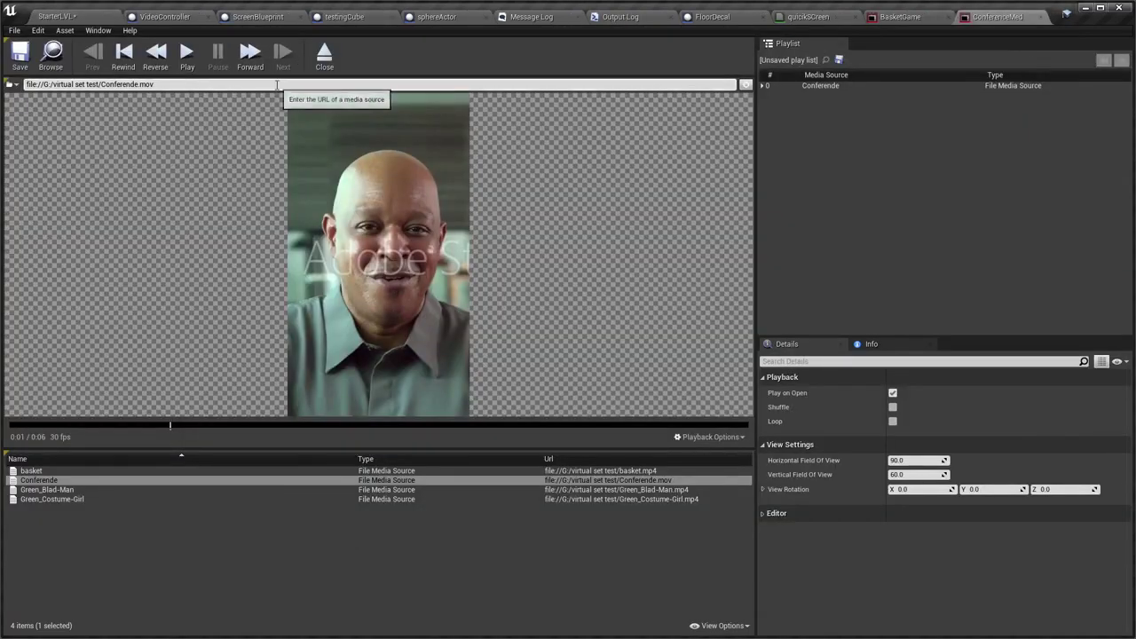
{"action": "left_click", "coordinate": [78, 16]}
{"action": "left_click", "coordinate": [1025, 419]}
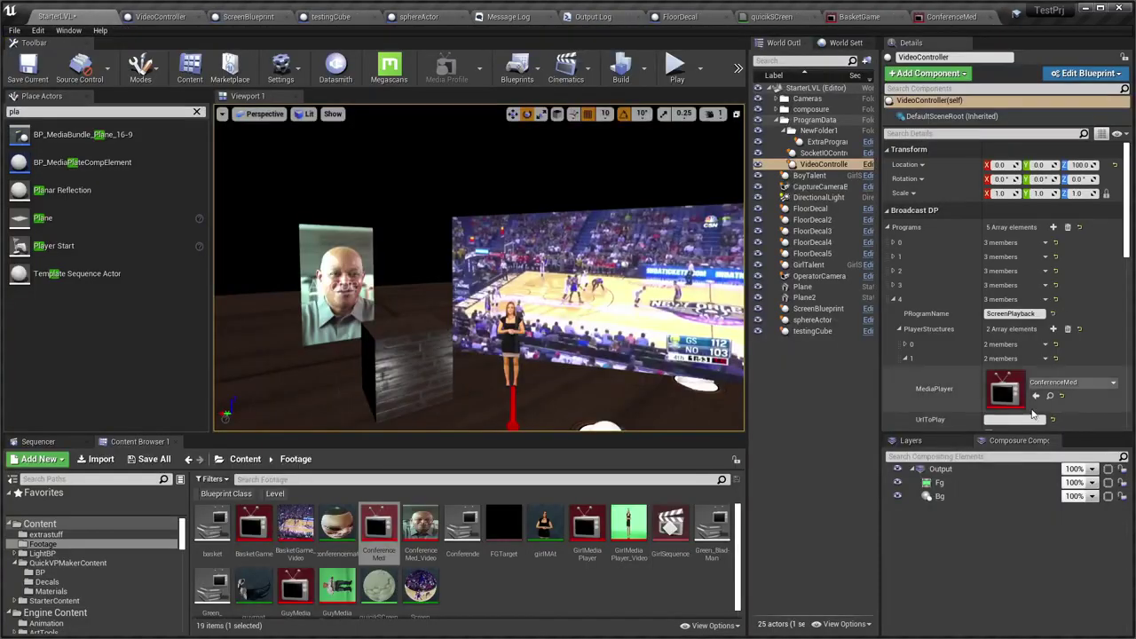
{"action": "key", "text": "ctrl+v"}
{"action": "key", "text": "Return"}
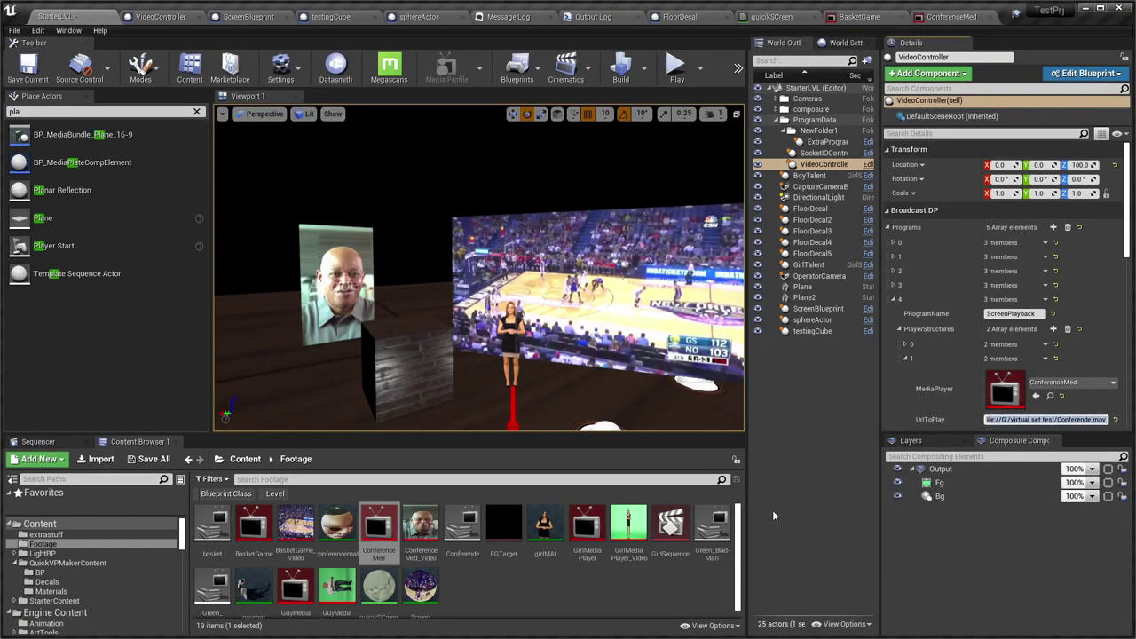
{"action": "left_click", "coordinate": [772, 509]}
Play-test the level: in QuickVP Controller switch to GirlTalentCamera, trigger TriggerLVLScreen, then lightshow
{"action": "left_click_drag", "start_coordinate": [479, 292], "coordinate": [470, 284]}
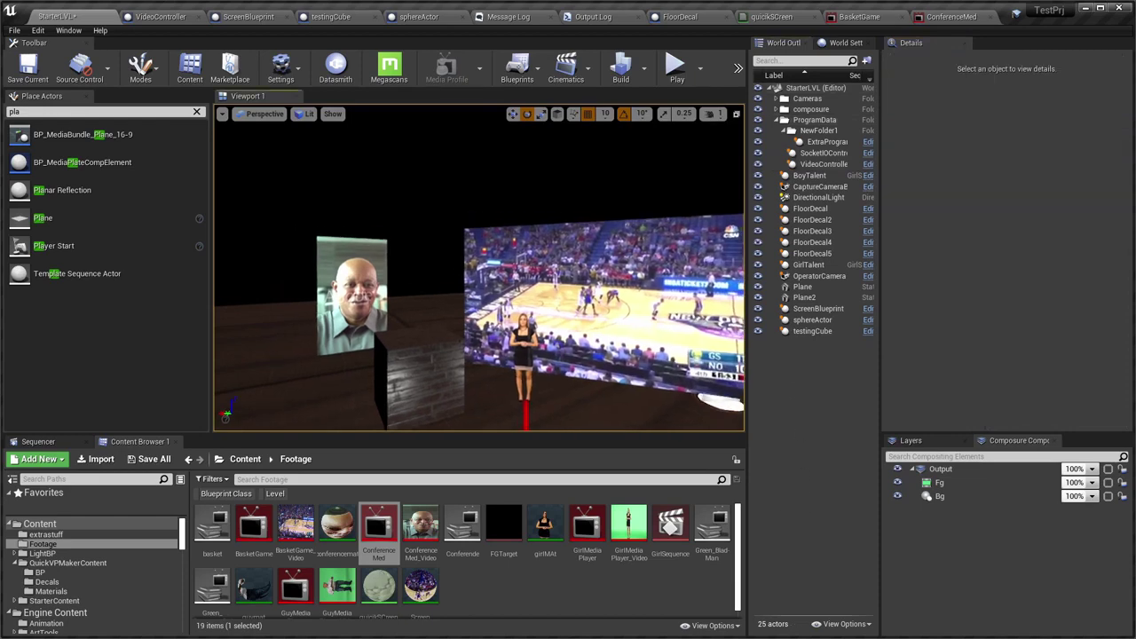
{"action": "key", "text": "alt+p"}
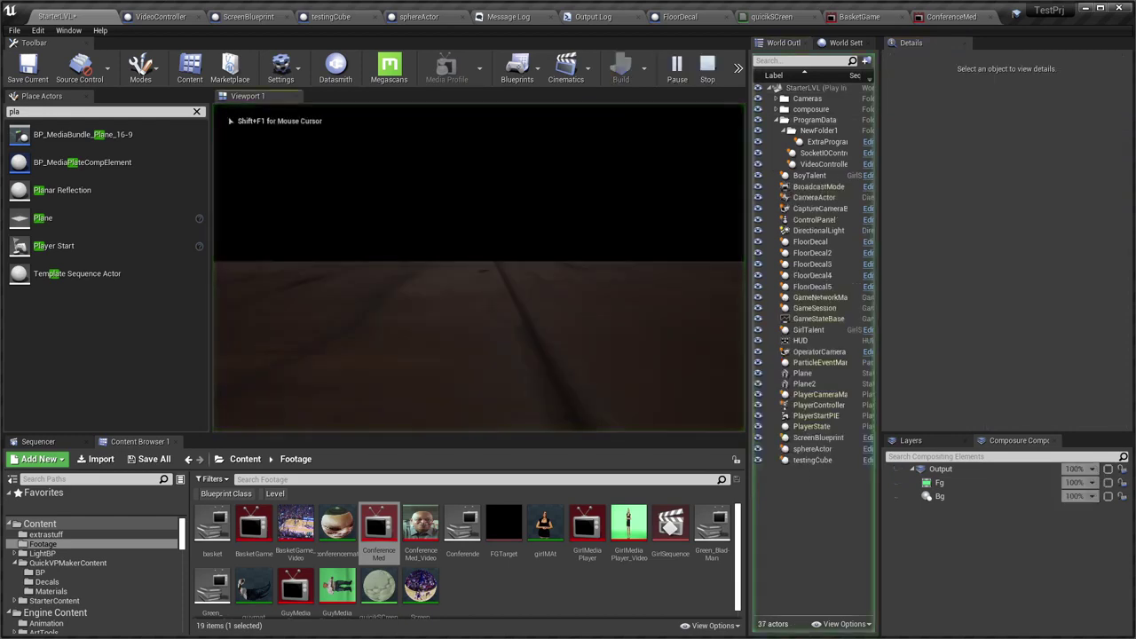
{"action": "key", "text": "alt+Tab"}
{"action": "key", "text": "alt+Tab"}
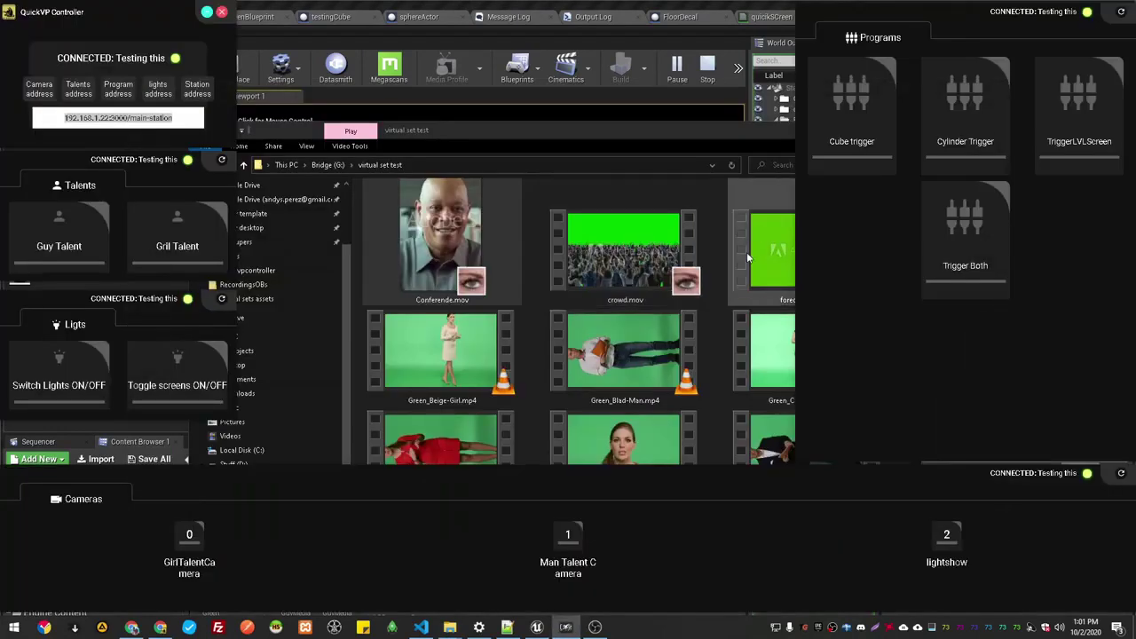
{"action": "key", "text": "alt+Tab"}
{"action": "key", "text": "alt+Tab"}
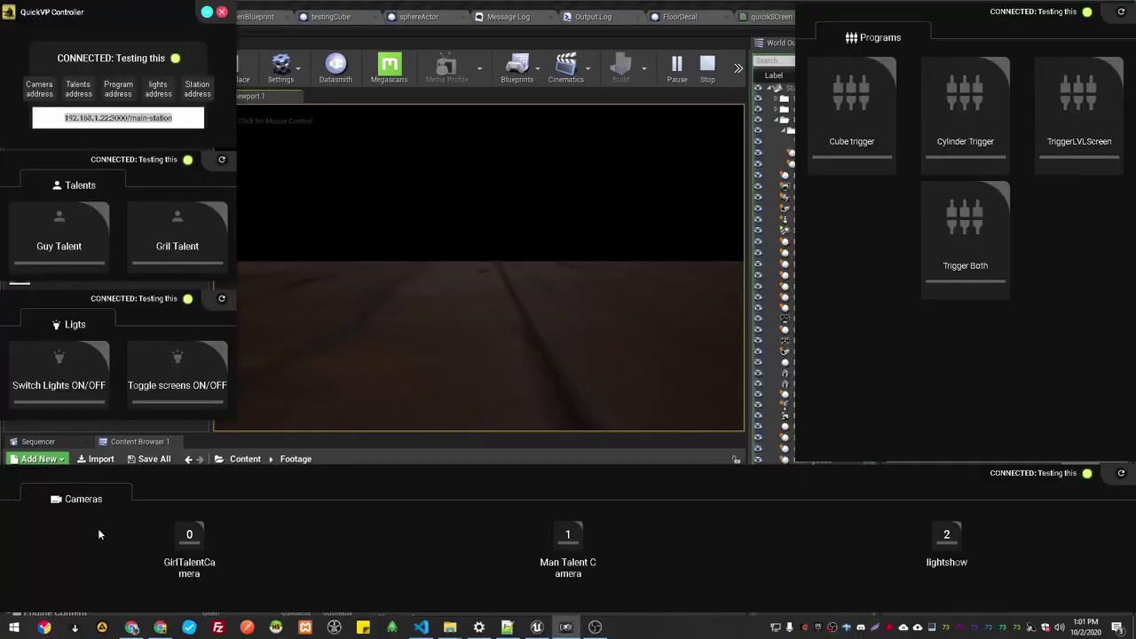
{"action": "left_click", "coordinate": [188, 543]}
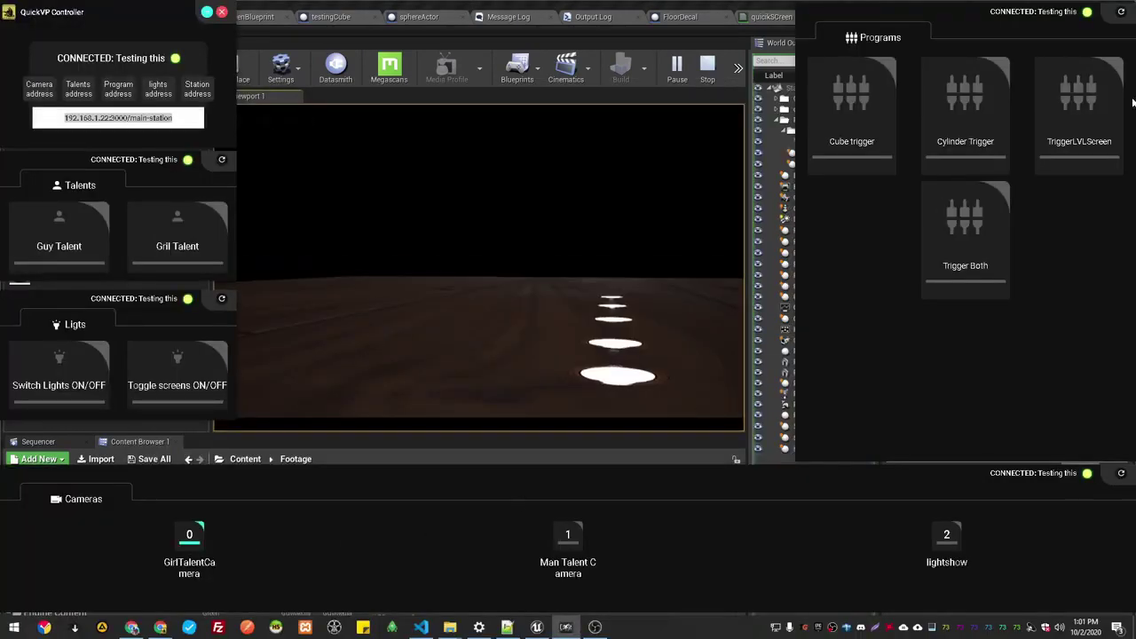
{"action": "left_click", "coordinate": [1084, 133]}
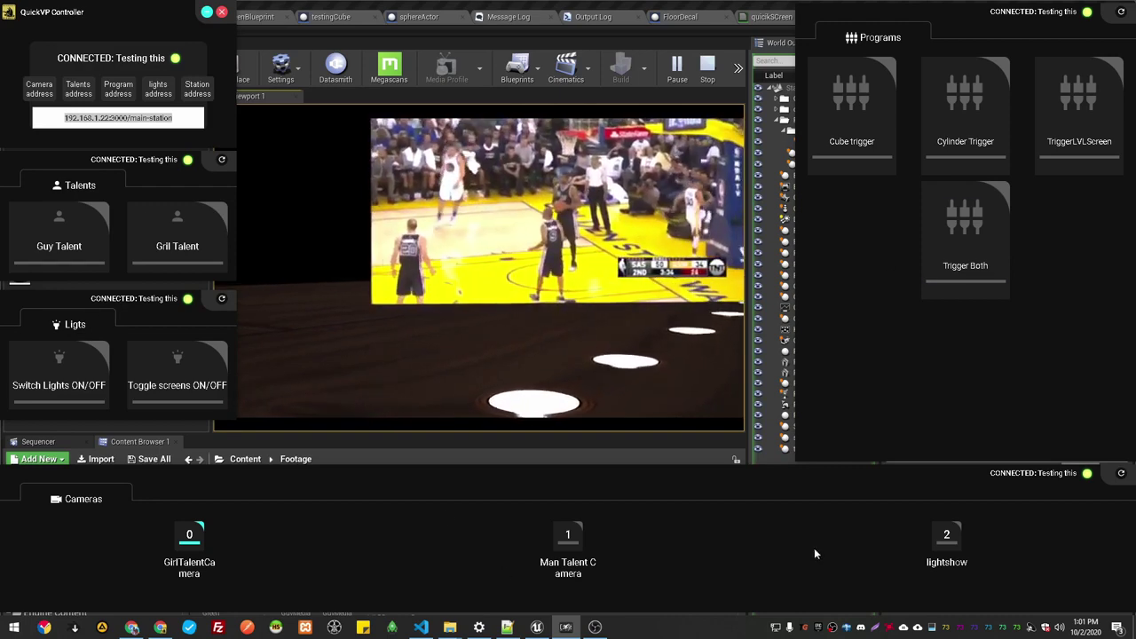
{"action": "left_click", "coordinate": [948, 541]}
{"action": "left_click", "coordinate": [259, 271]}
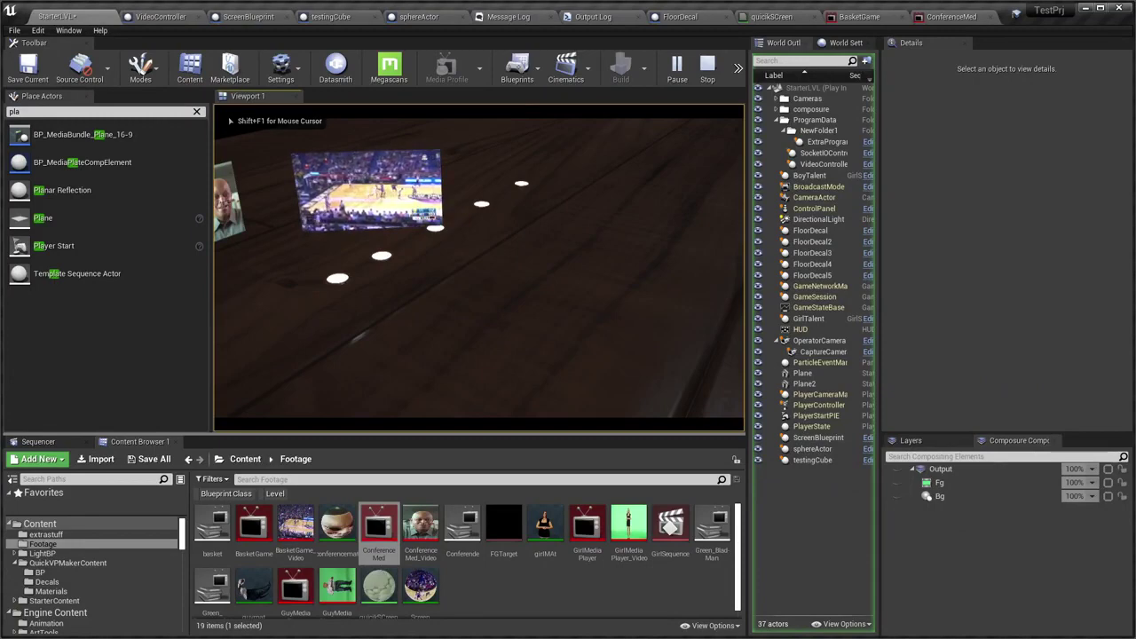
{"action": "key", "text": "Escape"}
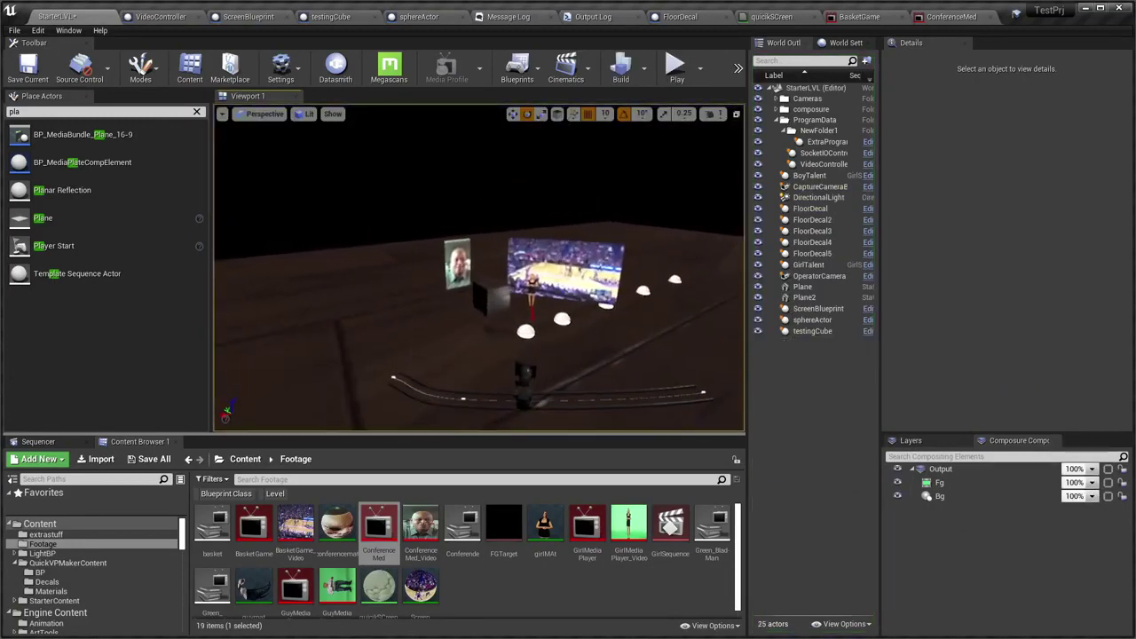
Run the level again, trigger TriggerLVLScreen from the lightshow camera, then stop playing
{"action": "mouse_move", "coordinate": [479, 267]}
{"action": "right_mouse_down"}
{"action": "mouse_move", "coordinate": [426, 266]}
{"action": "mouse_move", "coordinate": [532, 266]}
{"action": "right_mouse_up"}
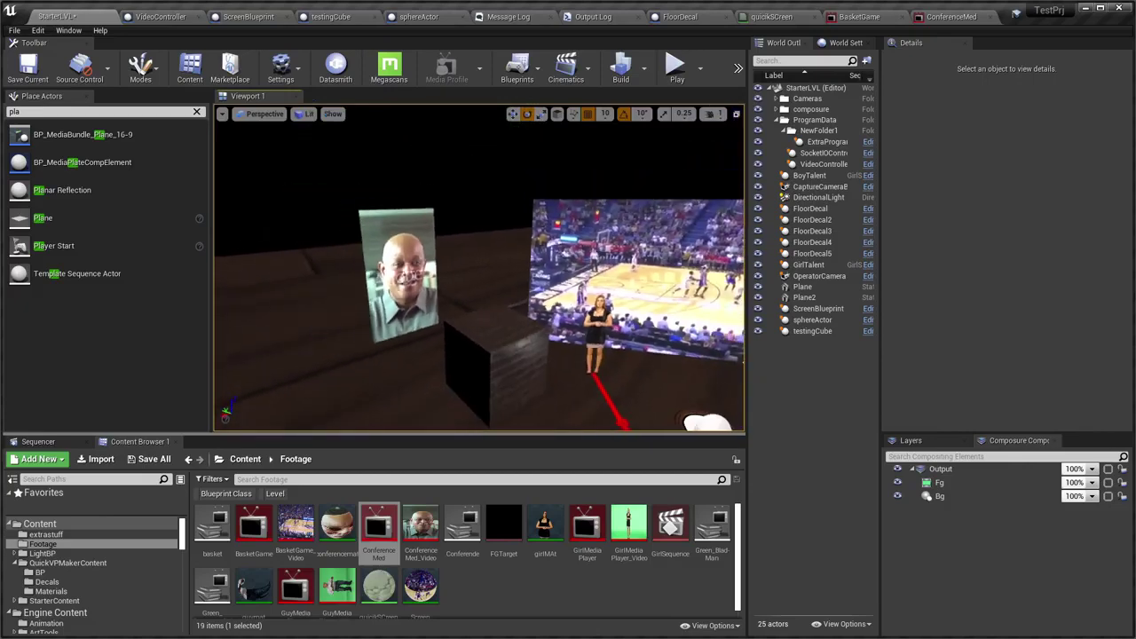
{"action": "right_click_drag", "start_coordinate": [472, 300], "coordinate": [497, 300]}
{"action": "key", "text": "alt+p"}
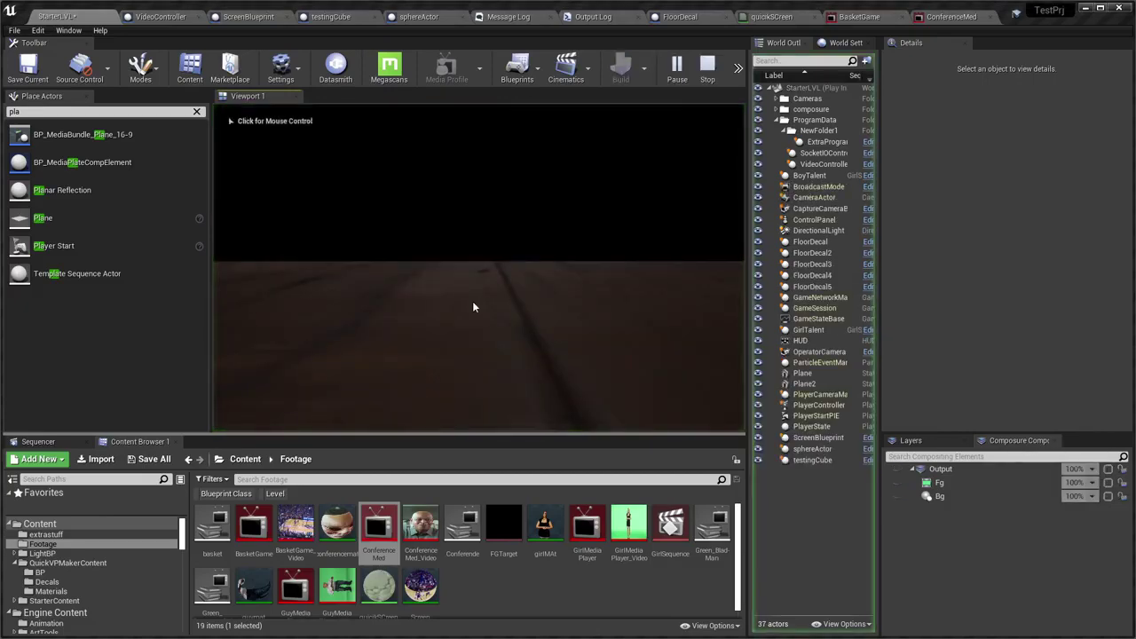
{"action": "key", "text": "alt+Tab"}
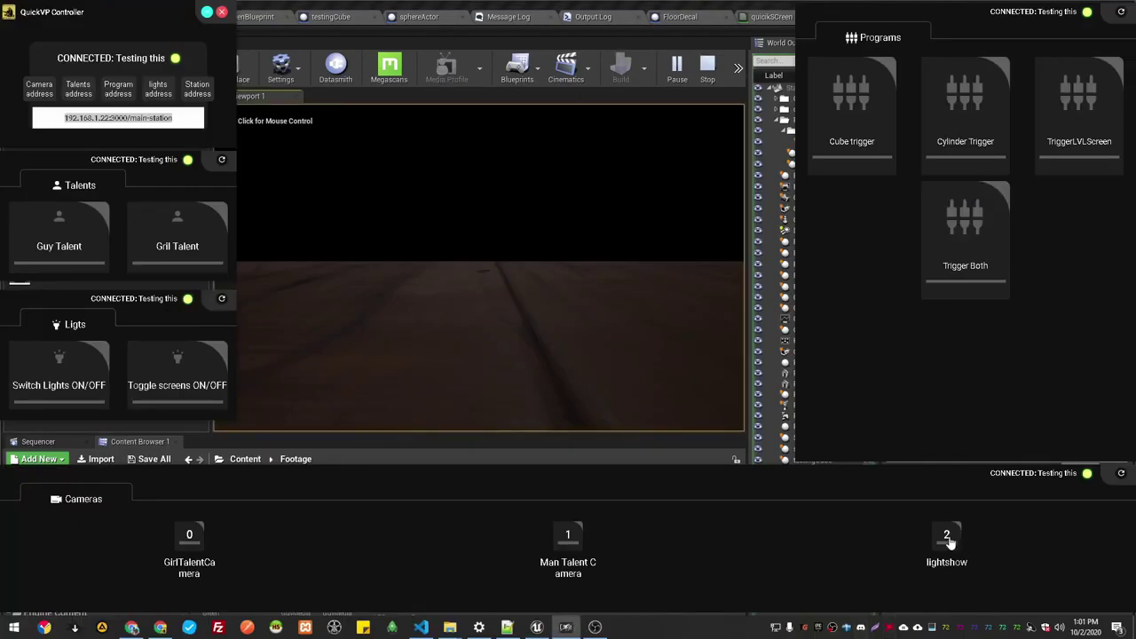
{"action": "left_click", "coordinate": [948, 539]}
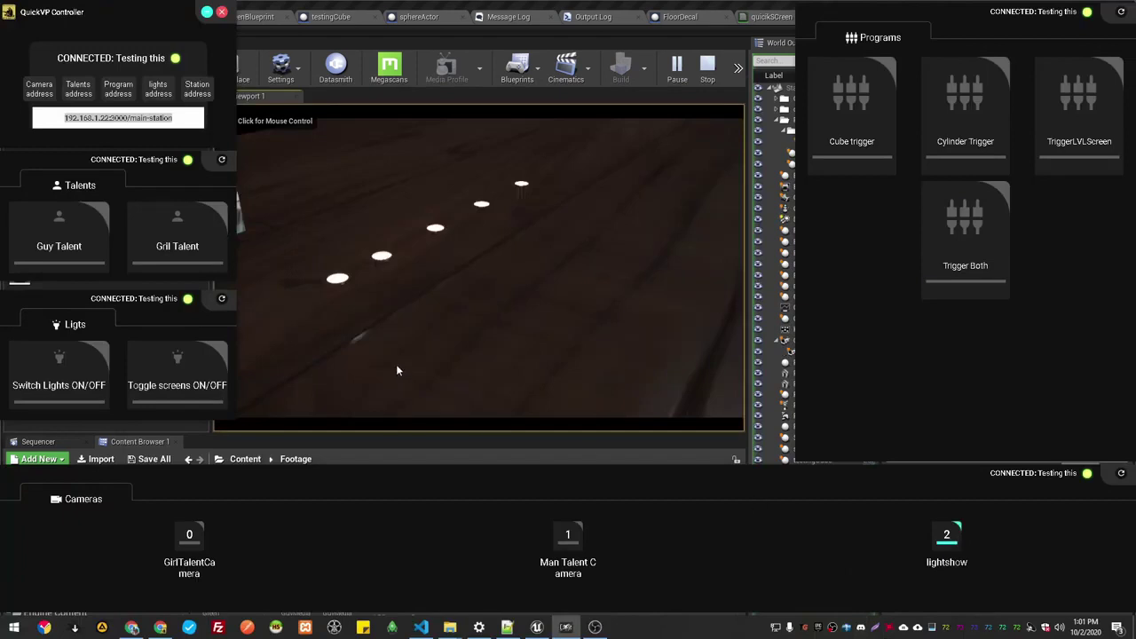
{"action": "left_click", "coordinate": [1054, 130]}
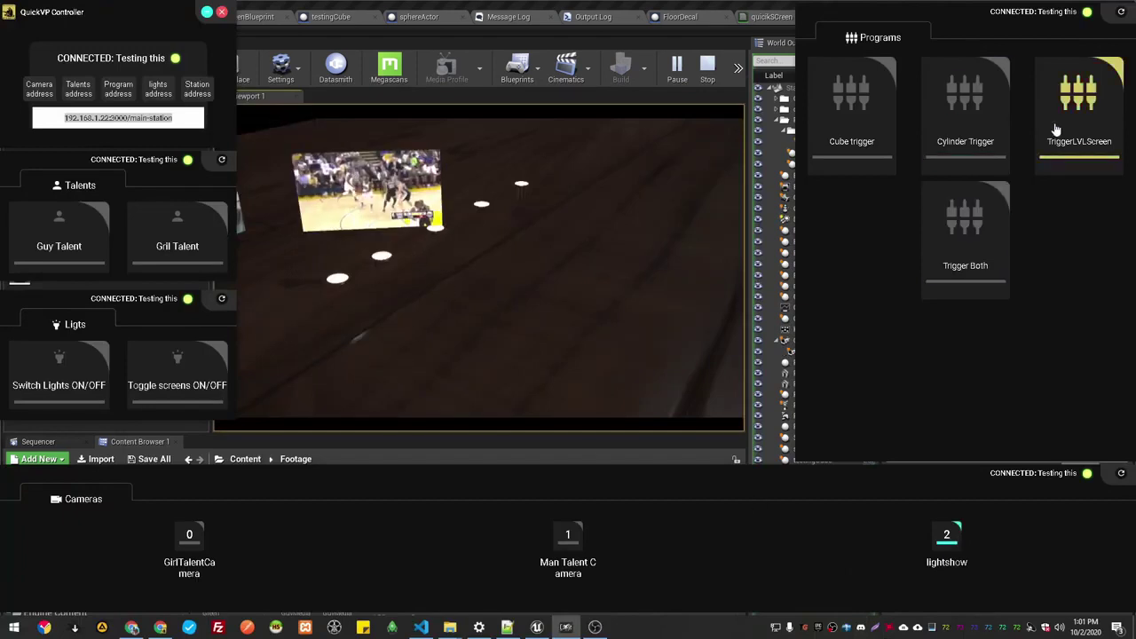
{"action": "left_click", "coordinate": [313, 248]}
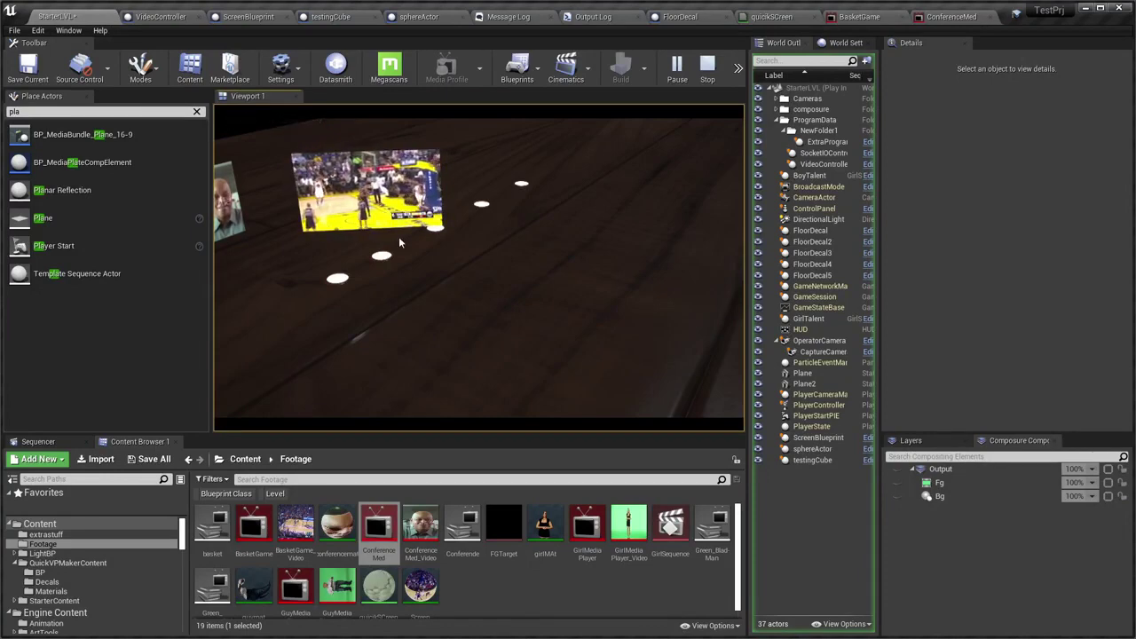
{"action": "key", "text": "Escape"}
{"action": "right_click_drag", "start_coordinate": [473, 269], "coordinate": [462, 245]}
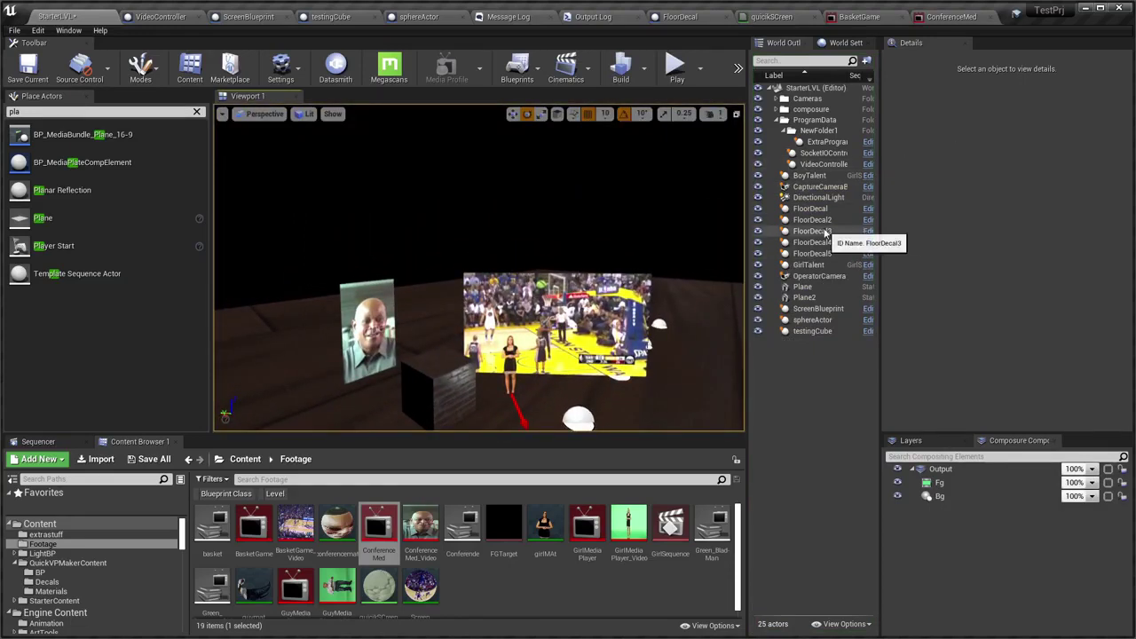
Review the two player structures of VideoController program 4, then collapse program 4
{"action": "mouse_move", "coordinate": [554, 339]}
{"action": "right_mouse_down"}
{"action": "mouse_move", "coordinate": [568, 346]}
{"action": "mouse_move", "coordinate": [573, 400]}
{"action": "right_mouse_up"}
{"action": "left_click", "coordinate": [812, 165]}
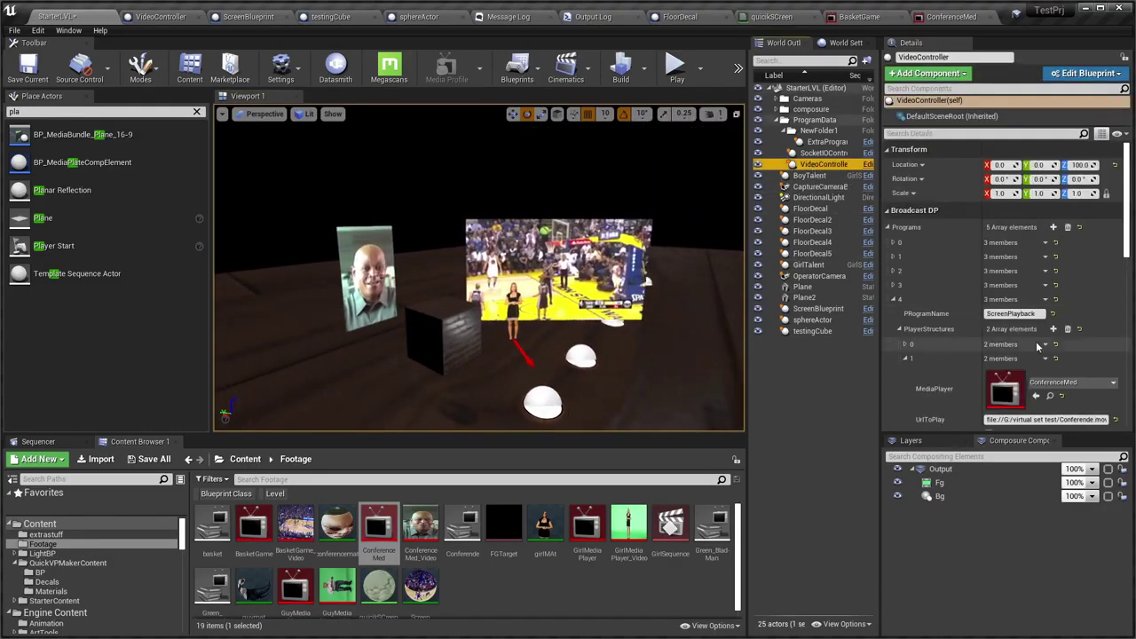
{"action": "scroll", "coordinate": [901, 245], "scroll_direction": "down", "scroll_amount": 5}
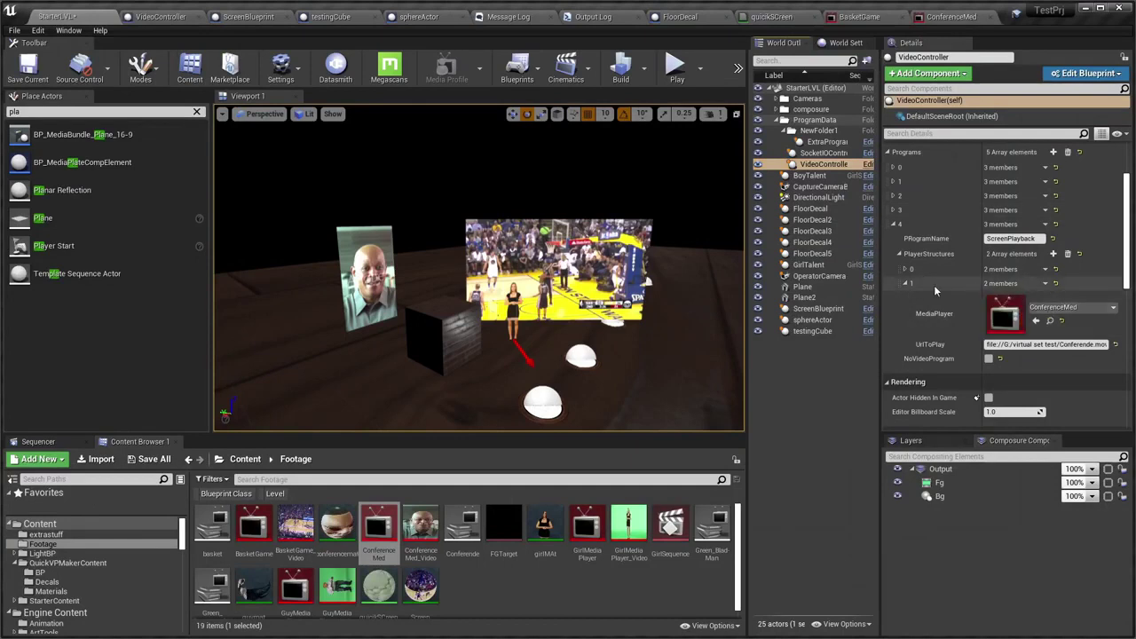
{"action": "left_click", "coordinate": [906, 283]}
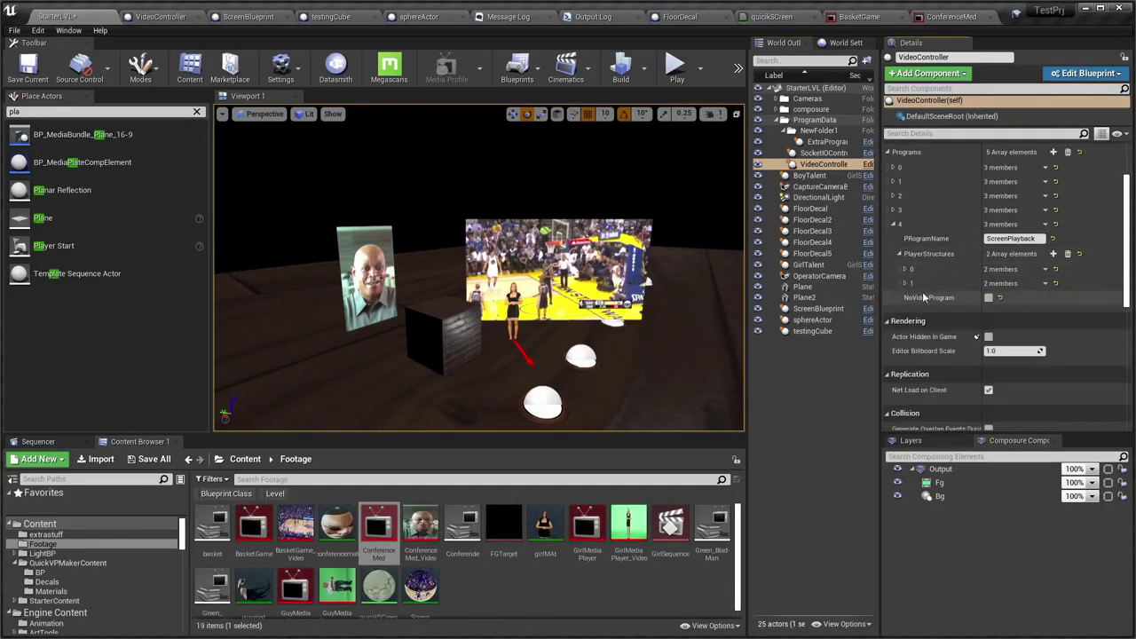
{"action": "left_click", "coordinate": [906, 283]}
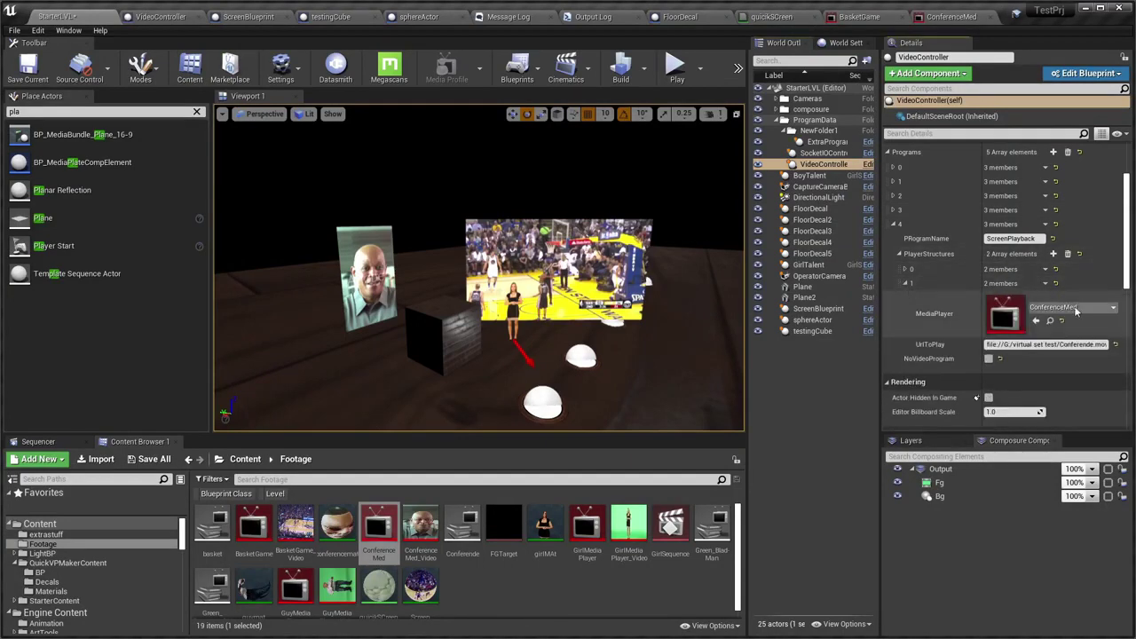
{"action": "left_click", "coordinate": [906, 284]}
{"action": "left_click_drag", "start_coordinate": [728, 282], "coordinate": [705, 222]}
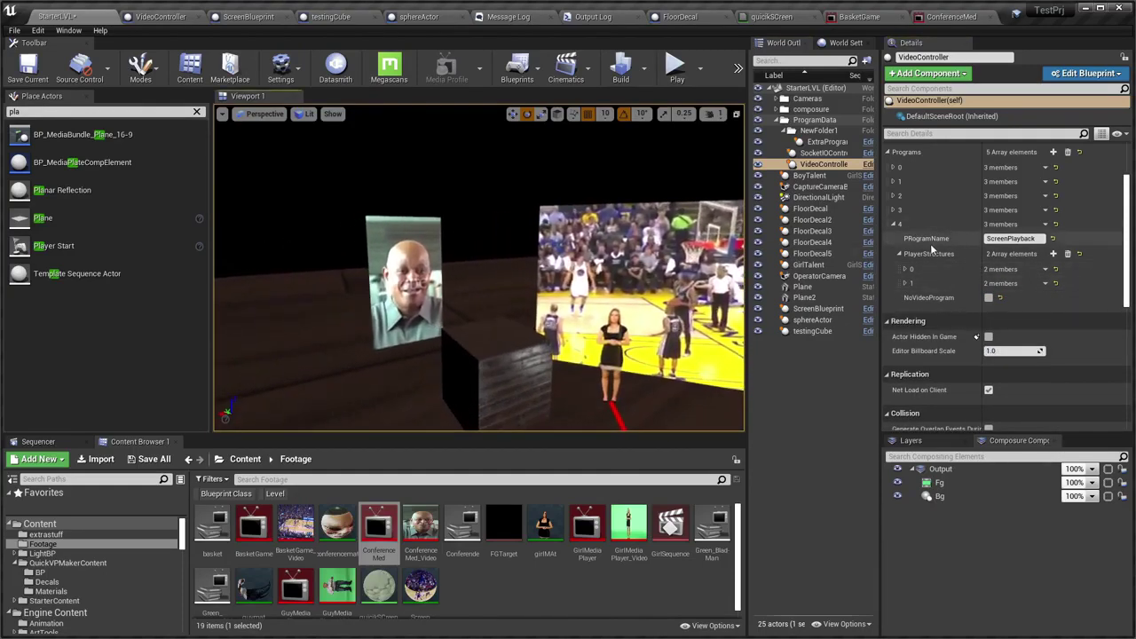
{"action": "left_click", "coordinate": [899, 253]}
{"action": "left_click", "coordinate": [893, 223]}
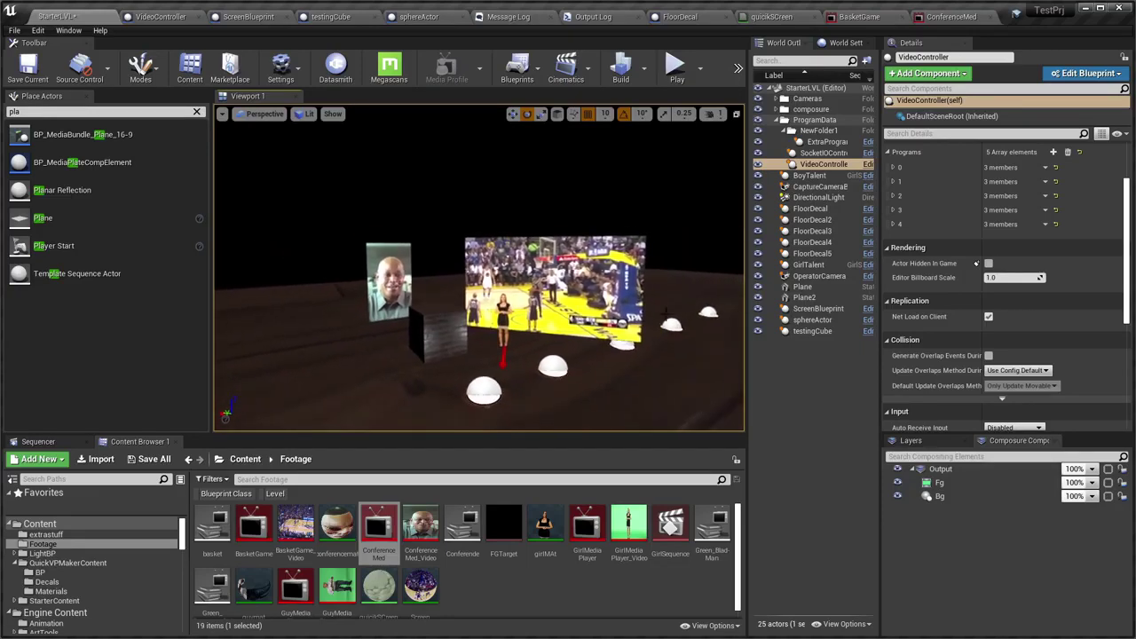
Add ExtraPrograms entry 1 described 'Switch Screens Content' with TriggerID 5
{"action": "left_click", "coordinate": [839, 145]}
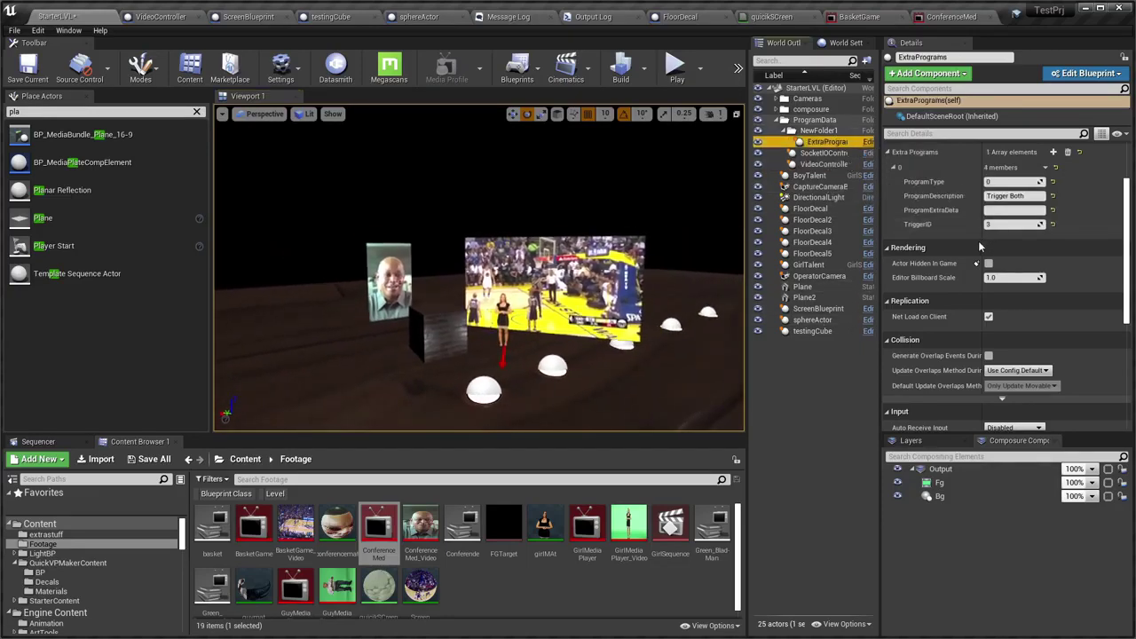
{"action": "left_click", "coordinate": [892, 167]}
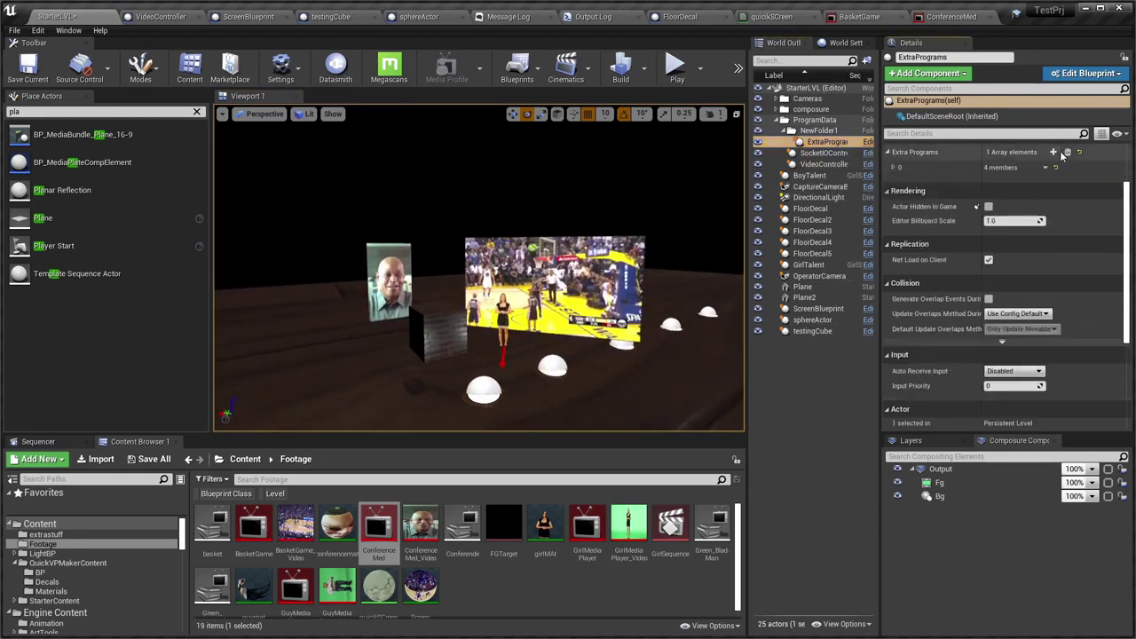
{"action": "left_click", "coordinate": [1054, 153]}
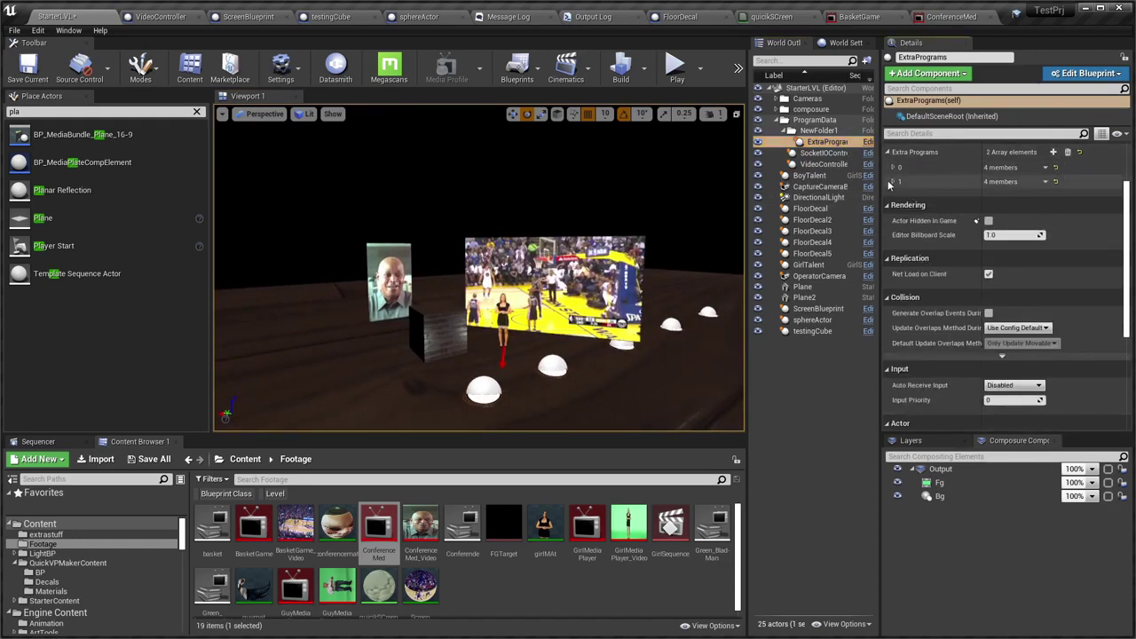
{"action": "left_click", "coordinate": [892, 180]}
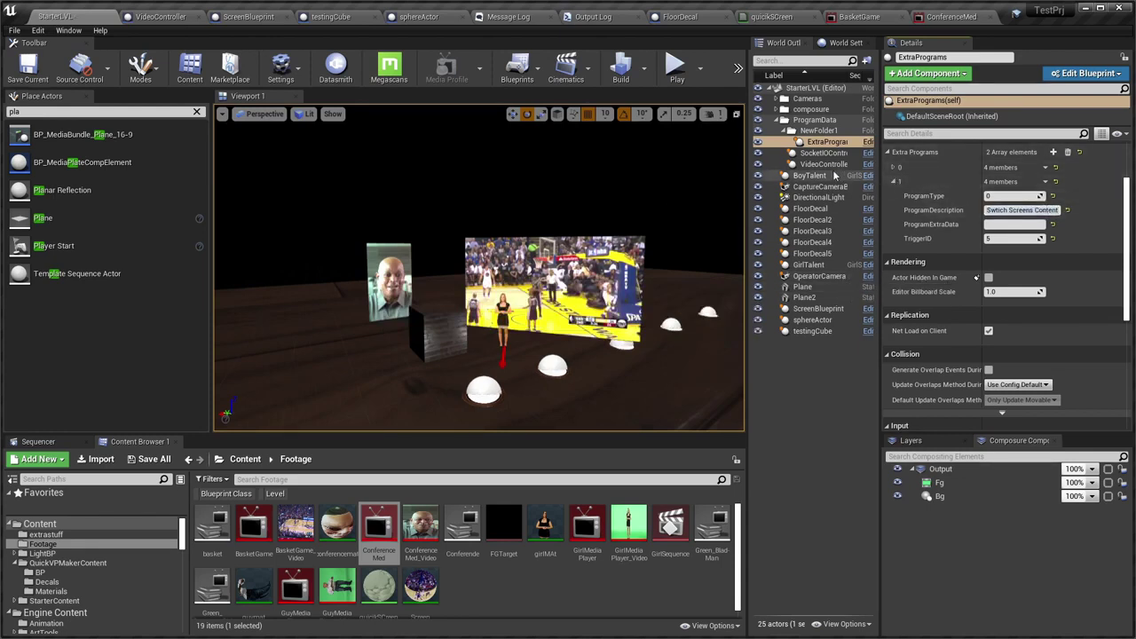
{"action": "left_click", "coordinate": [830, 165]}
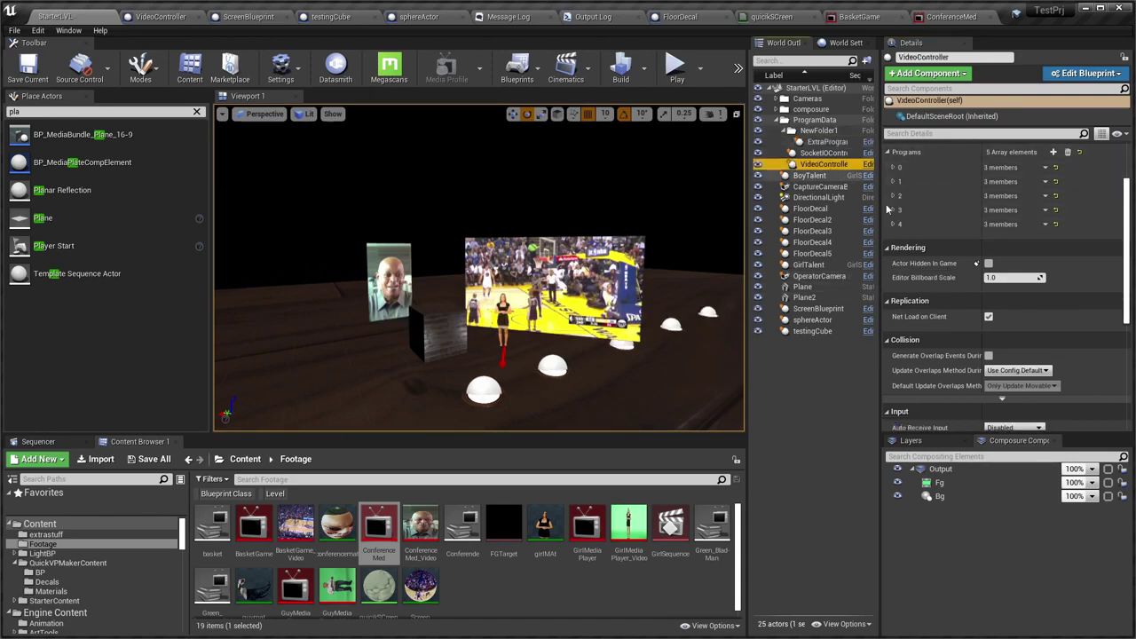
Add program 5 to the VideoController and expand program 4's player structures for reference
{"action": "left_click", "coordinate": [1053, 152]}
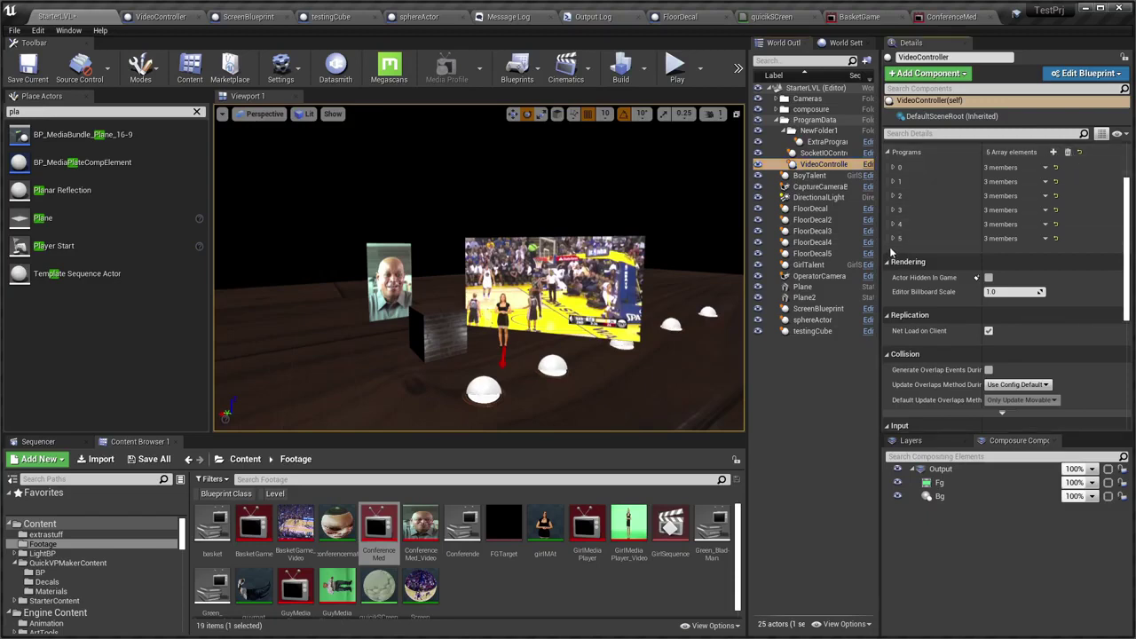
{"action": "left_click", "coordinate": [893, 238]}
{"action": "left_click", "coordinate": [893, 224]}
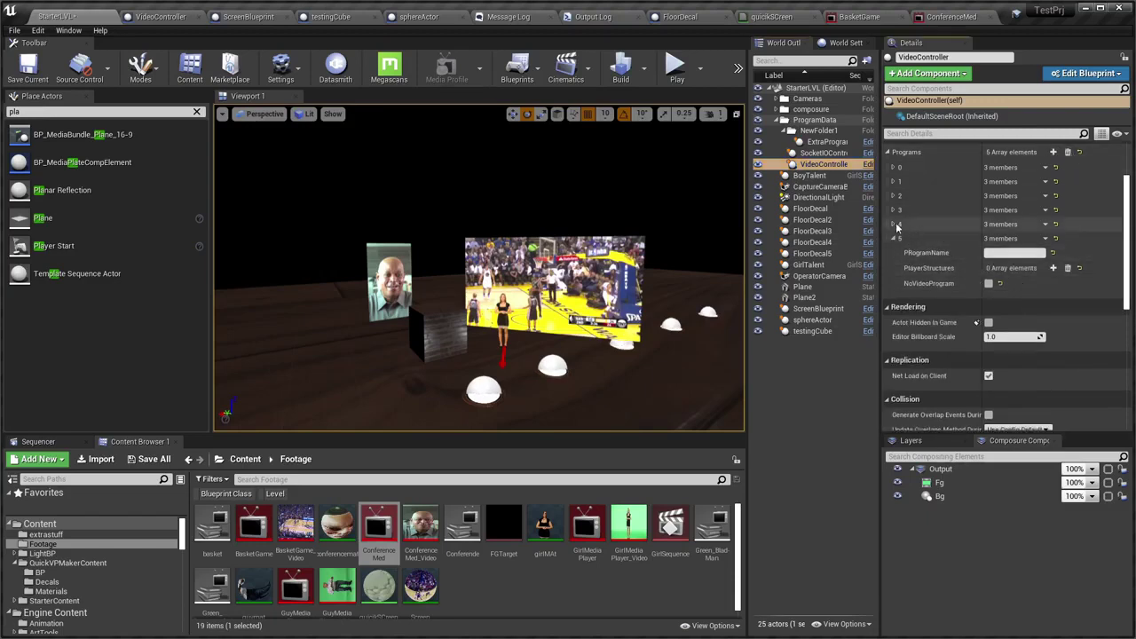
{"action": "scroll", "coordinate": [958, 291], "scroll_direction": "down", "scroll_amount": 2}
{"action": "left_click", "coordinate": [898, 215]}
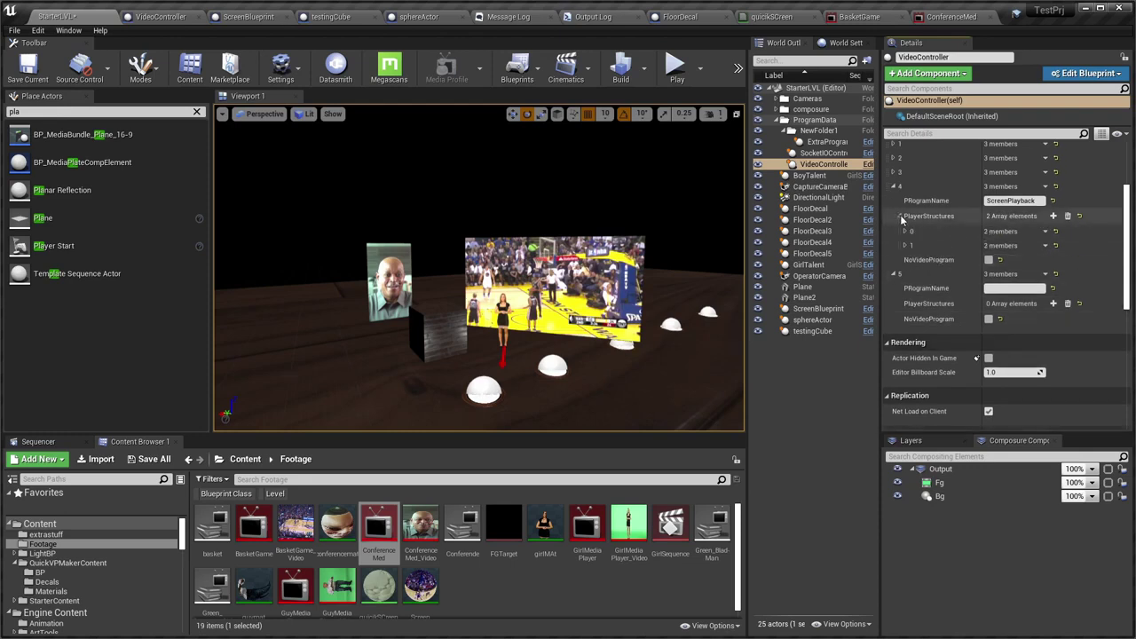
{"action": "left_click", "coordinate": [905, 232]}
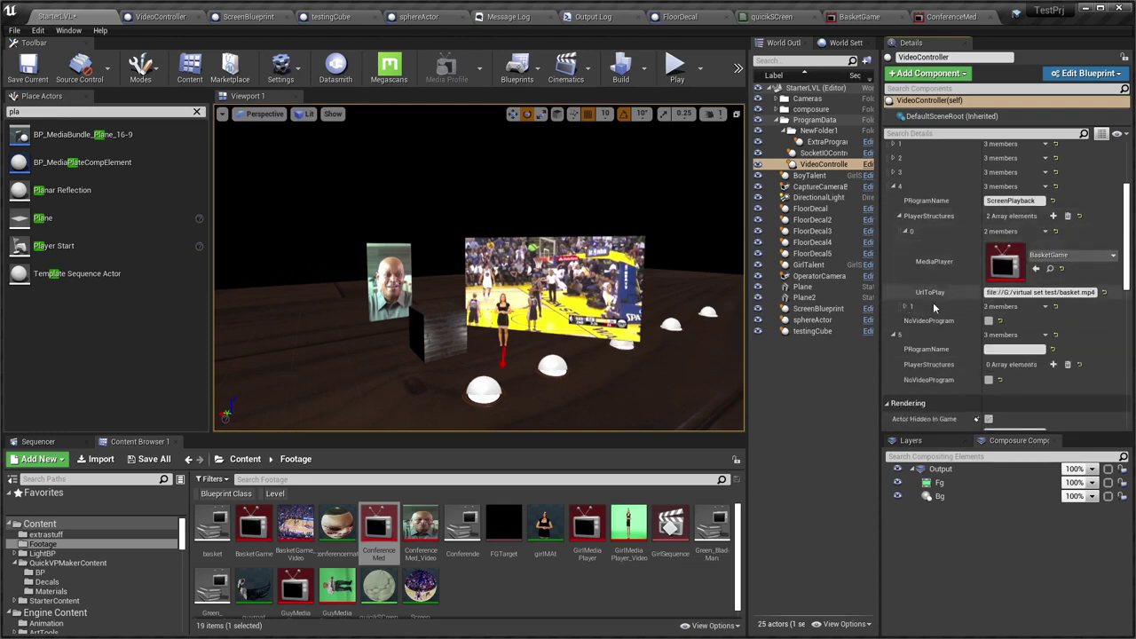
{"action": "left_click", "coordinate": [906, 306]}
{"action": "scroll", "coordinate": [1021, 266], "scroll_direction": "down", "scroll_amount": 3}
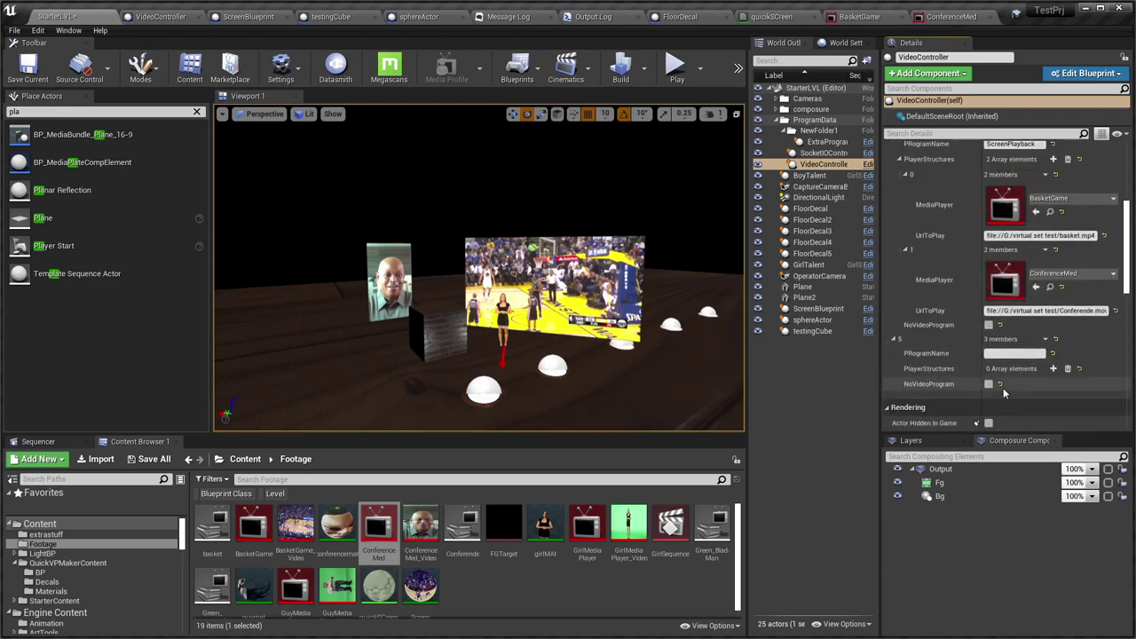
{"action": "scroll", "coordinate": [552, 251], "scroll_direction": "up", "scroll_amount": 2}
{"action": "scroll", "coordinate": [552, 251], "scroll_direction": "up", "scroll_amount": 2}
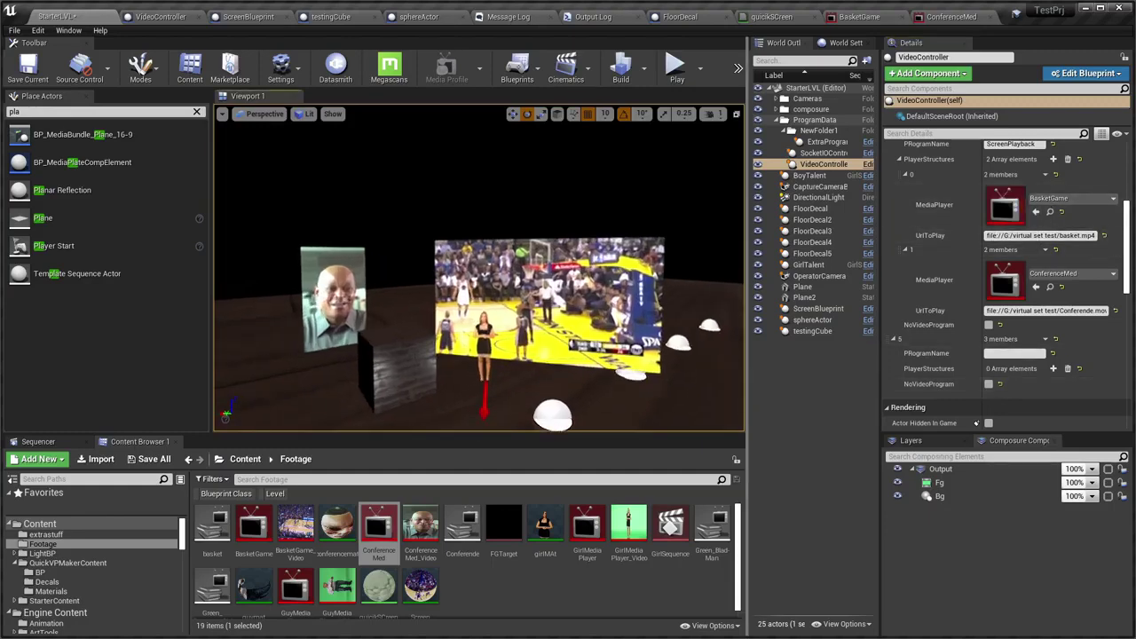
{"action": "scroll", "coordinate": [551, 251], "scroll_direction": "up", "scroll_amount": 3}
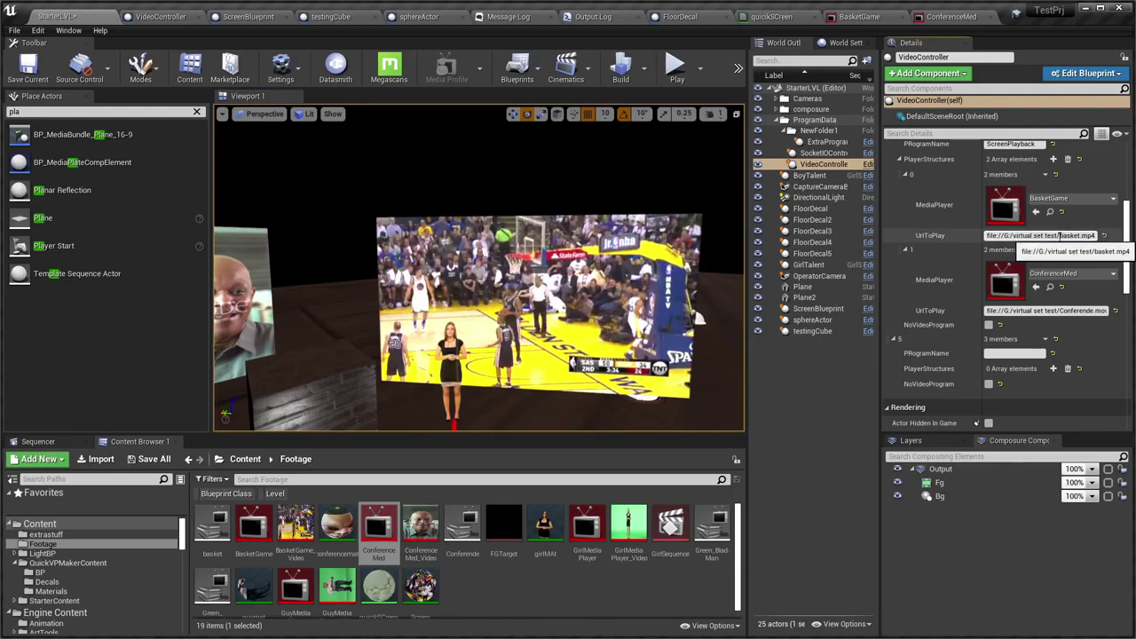
{"action": "scroll", "coordinate": [947, 293], "scroll_direction": "down", "scroll_amount": 4}
{"action": "scroll", "coordinate": [947, 293], "scroll_direction": "down", "scroll_amount": 1}
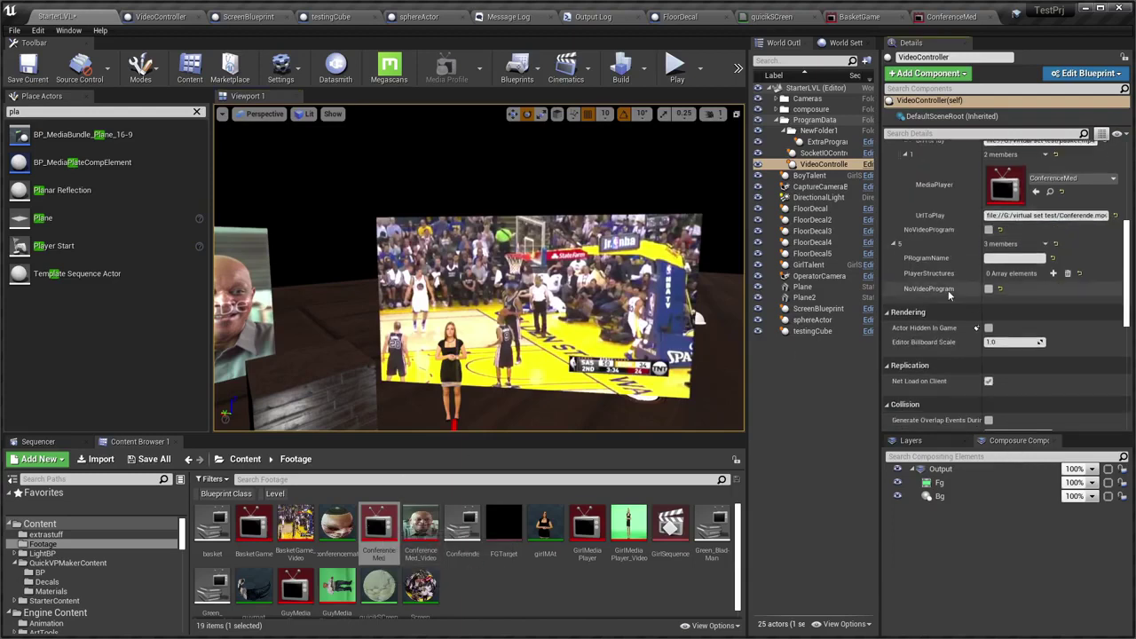
Give program 5 two player structures using the BasketGame and ConferenceMed media players
{"action": "left_click", "coordinate": [1054, 274]}
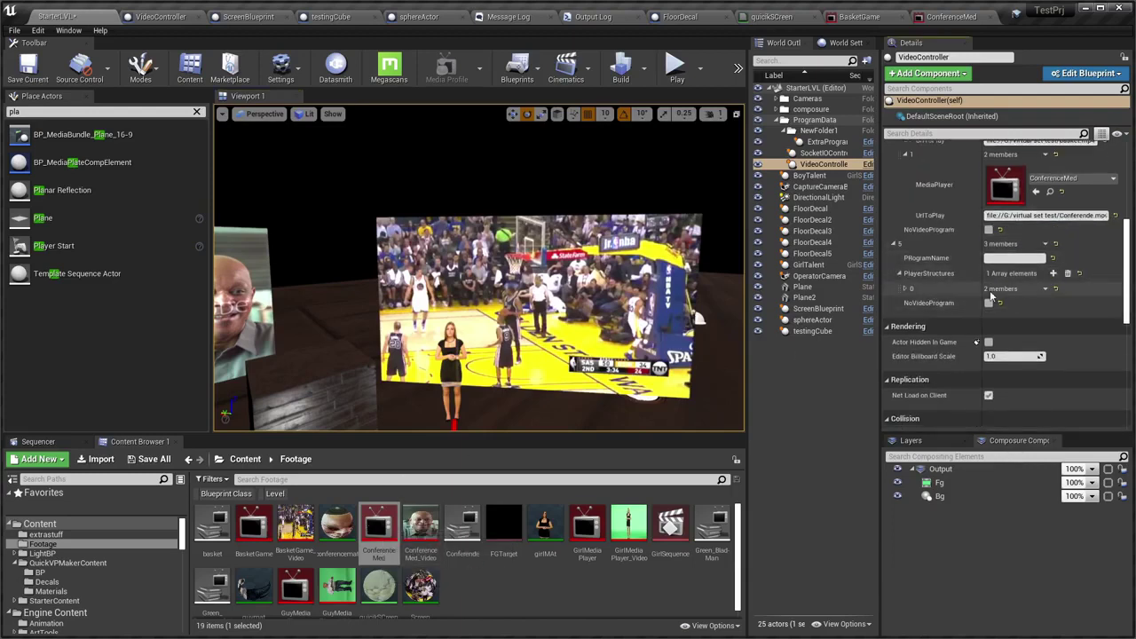
{"action": "left_click", "coordinate": [905, 288]}
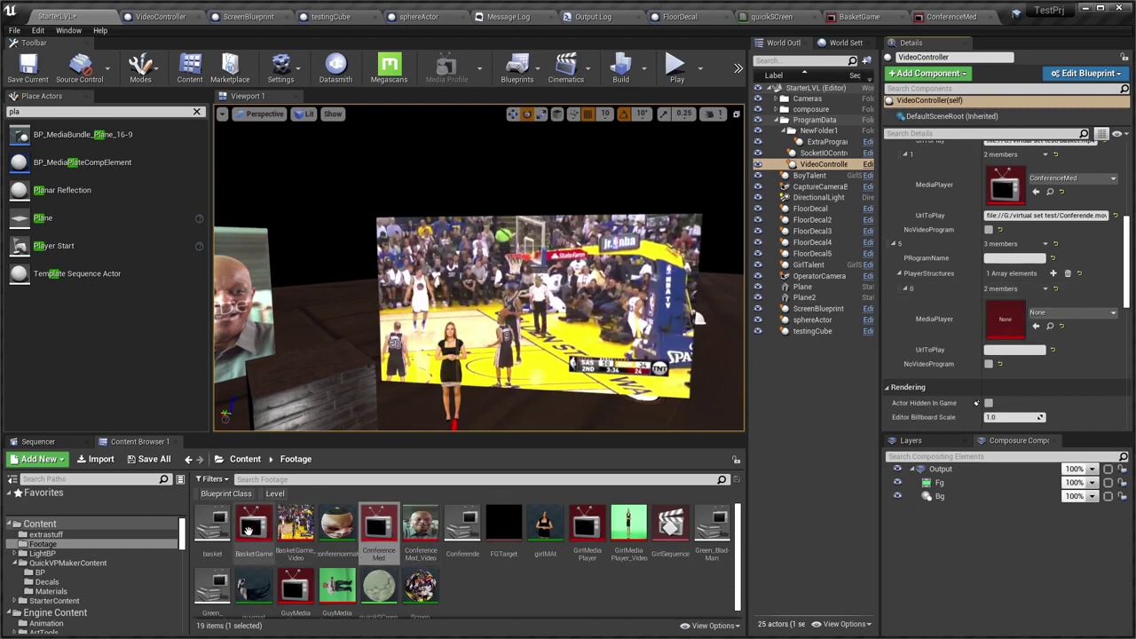
{"action": "left_click_drag", "start_coordinate": [252, 530], "coordinate": [1056, 337]}
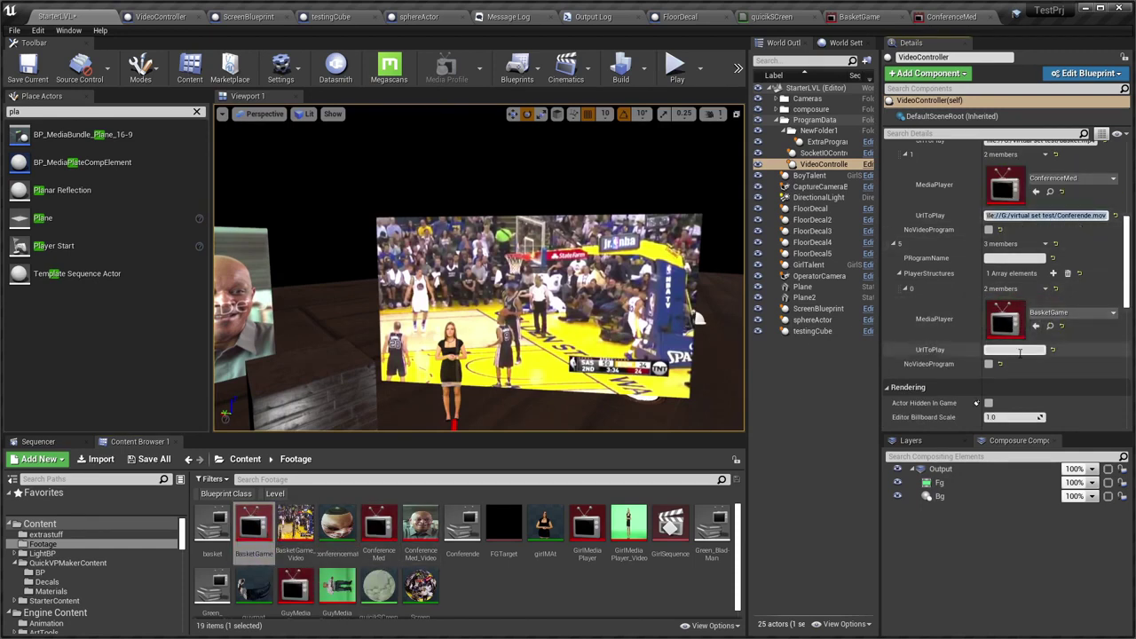
{"action": "left_click", "coordinate": [905, 290]}
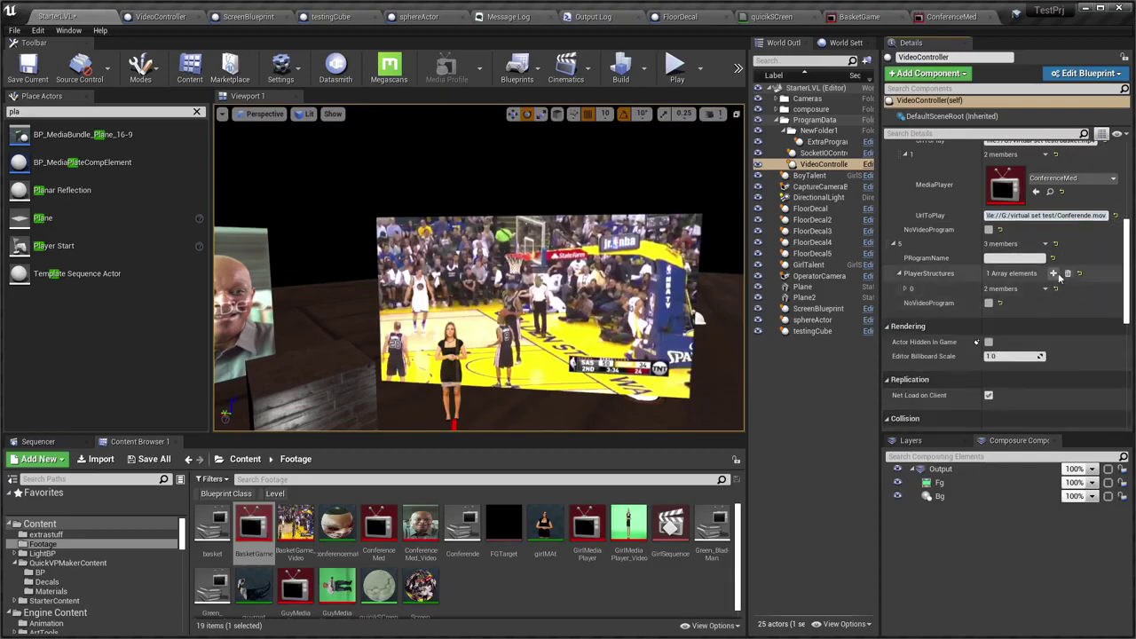
{"action": "left_click", "coordinate": [1053, 273]}
{"action": "left_click", "coordinate": [906, 303]}
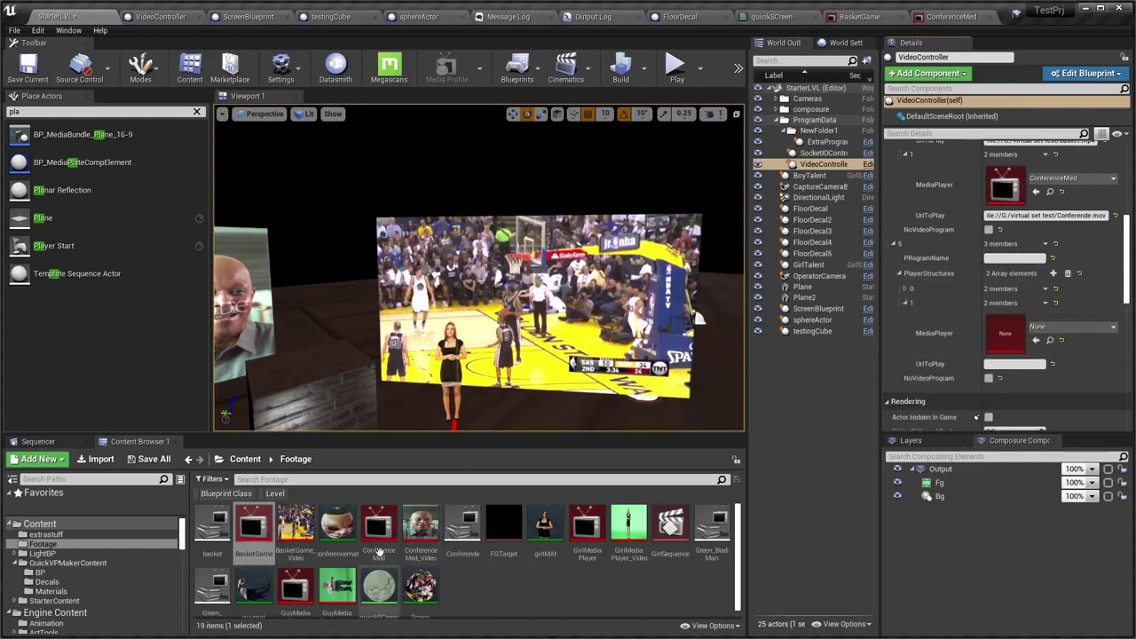
{"action": "left_click_drag", "start_coordinate": [378, 551], "coordinate": [1011, 337]}
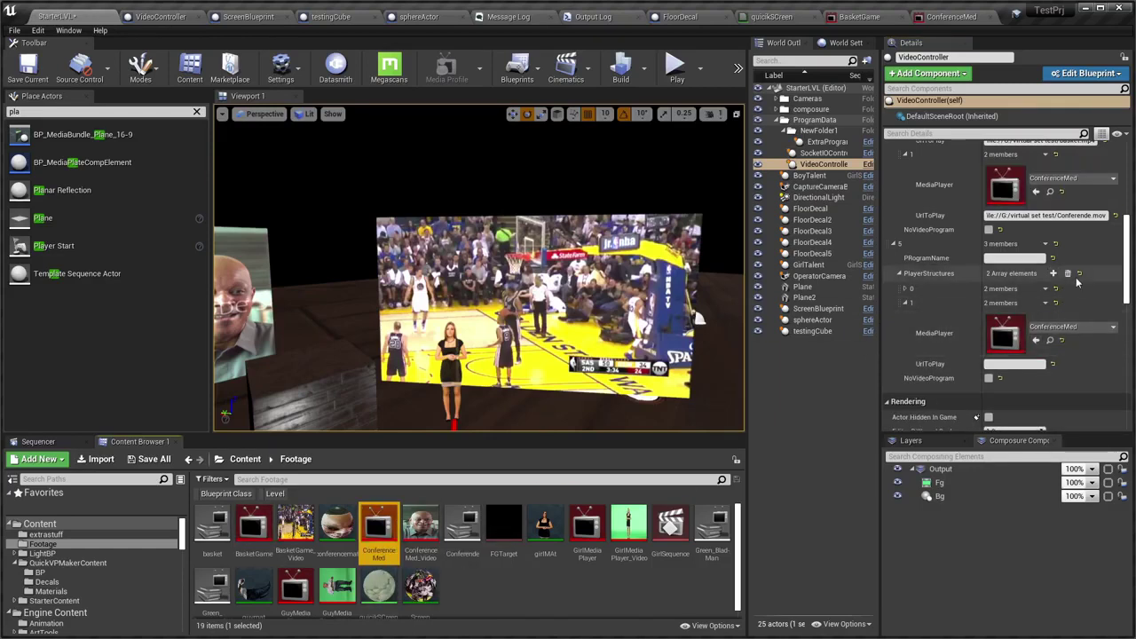
Check program 5's player structures and start a play session to test the setup
{"action": "scroll", "coordinate": [1065, 217], "scroll_direction": "up", "scroll_amount": 3}
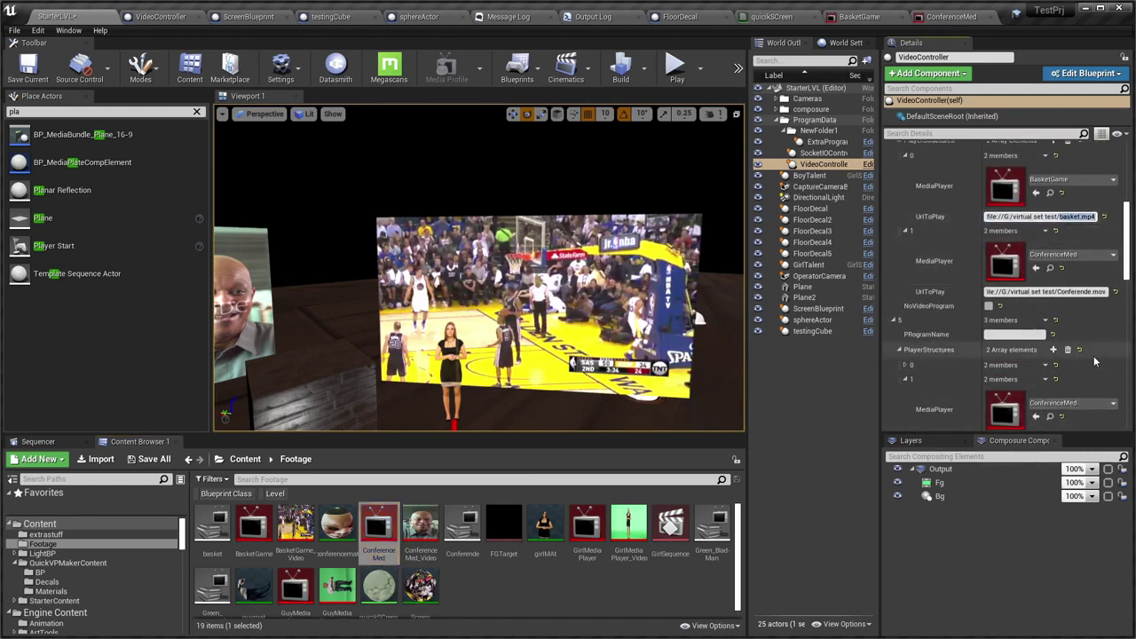
{"action": "scroll", "coordinate": [1094, 361], "scroll_direction": "down", "scroll_amount": 1}
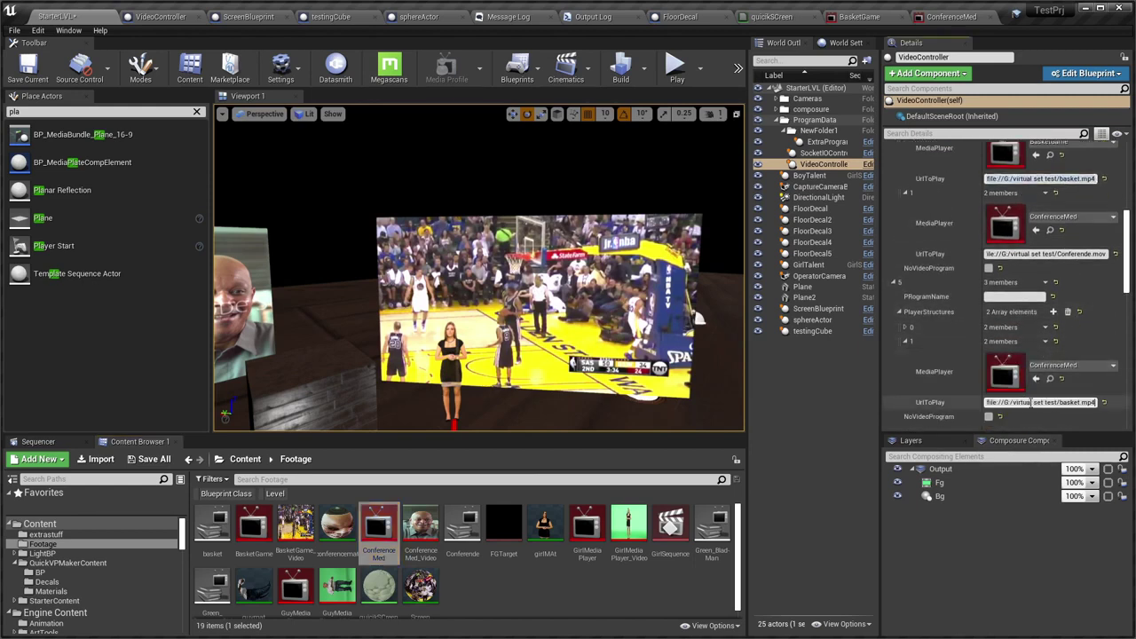
{"action": "left_click", "coordinate": [906, 341]}
{"action": "left_click", "coordinate": [906, 328]}
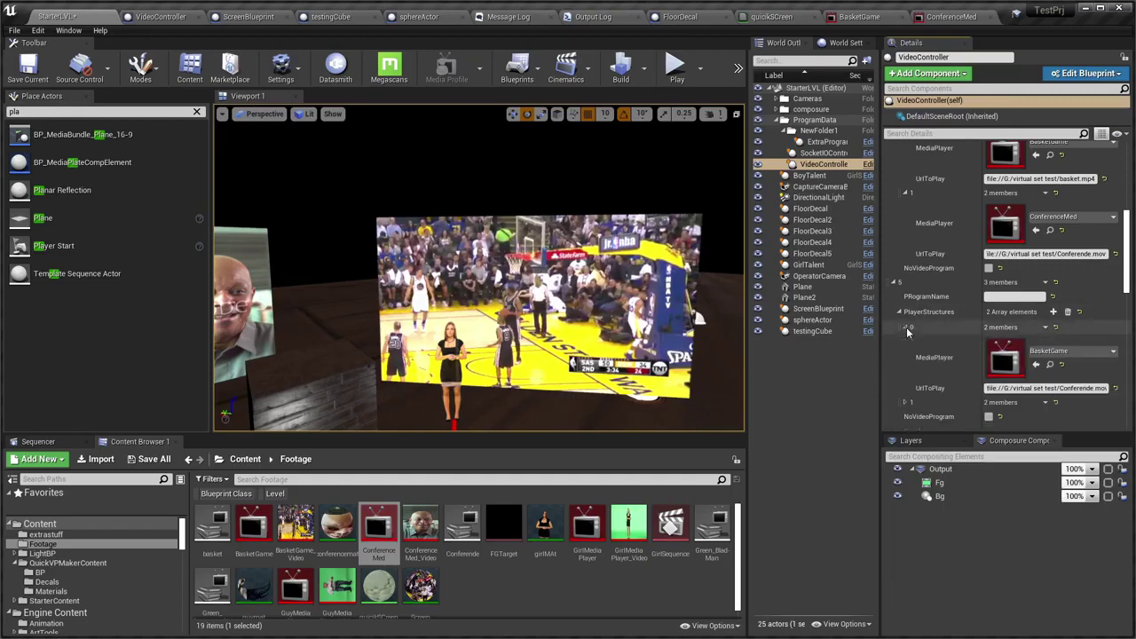
{"action": "left_click", "coordinate": [906, 327]}
{"action": "scroll", "coordinate": [908, 315], "scroll_direction": "up", "scroll_amount": 5}
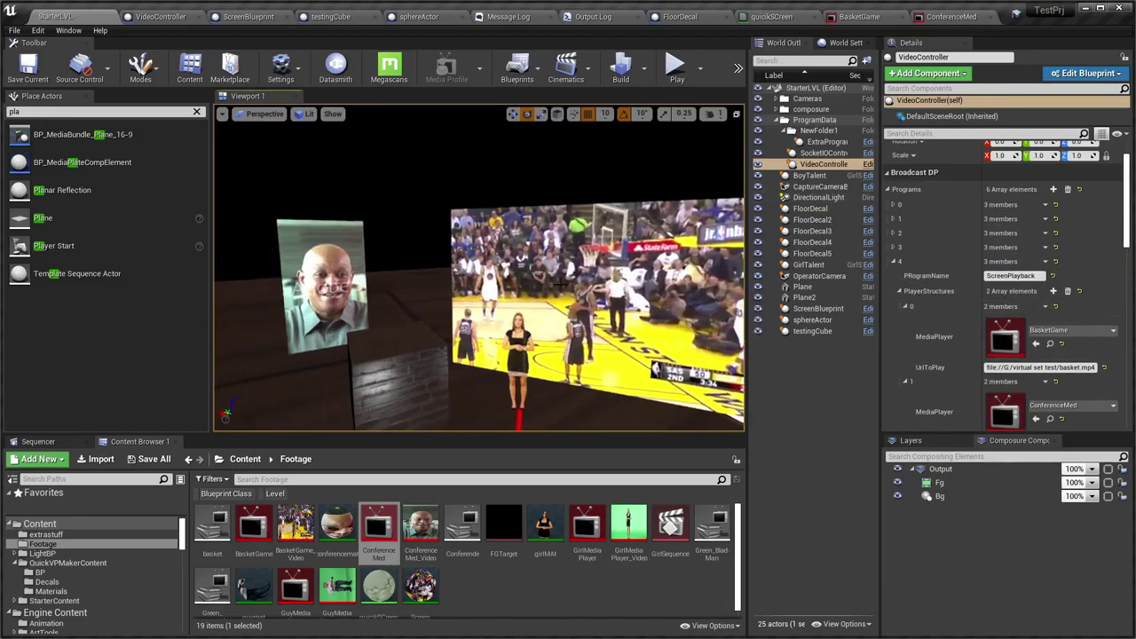
{"action": "key", "text": "alt+p"}
Pilot the level viewport through OperatorCamera under Placed Cameras and start Play-in-Editor with Alt+P
{"action": "key", "text": "alt+Tab"}
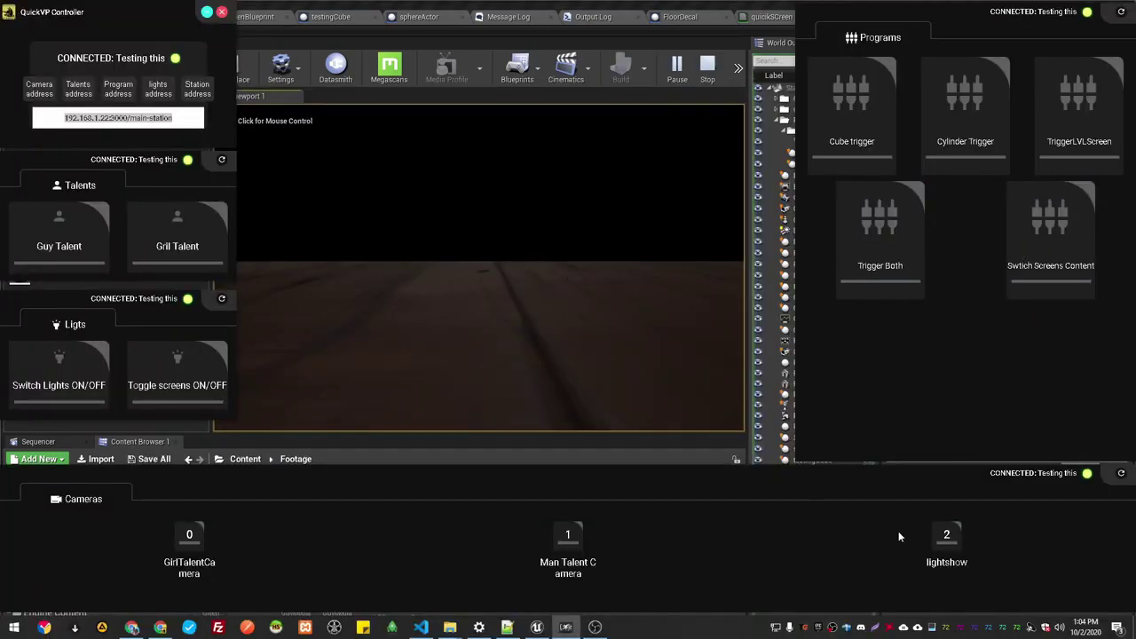
{"action": "left_click", "coordinate": [396, 305]}
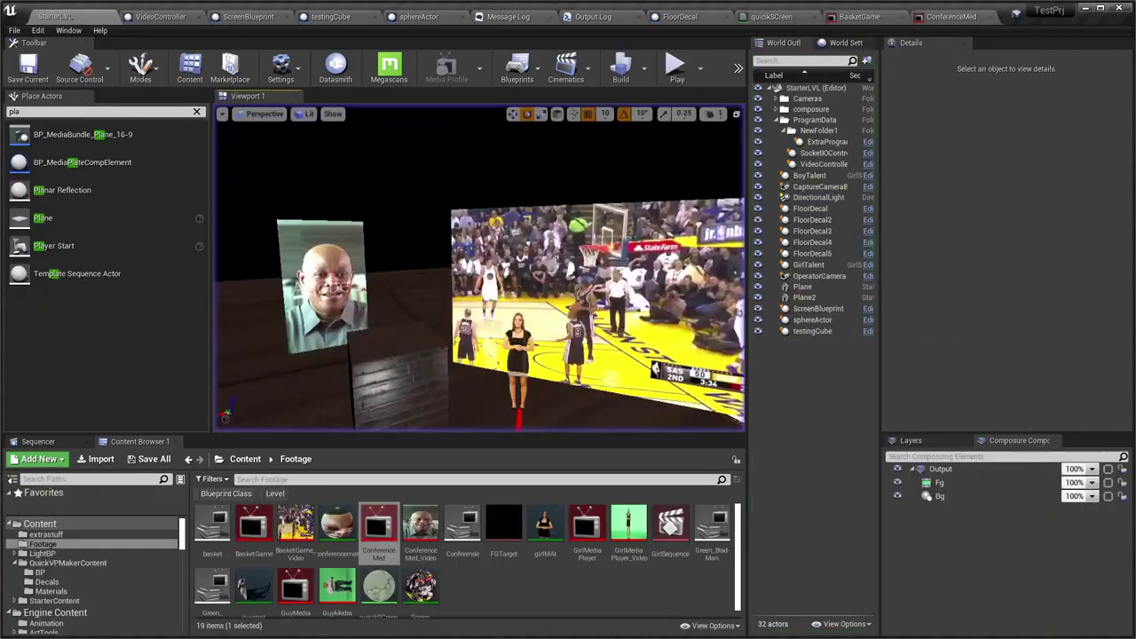
{"action": "left_click", "coordinate": [264, 114]}
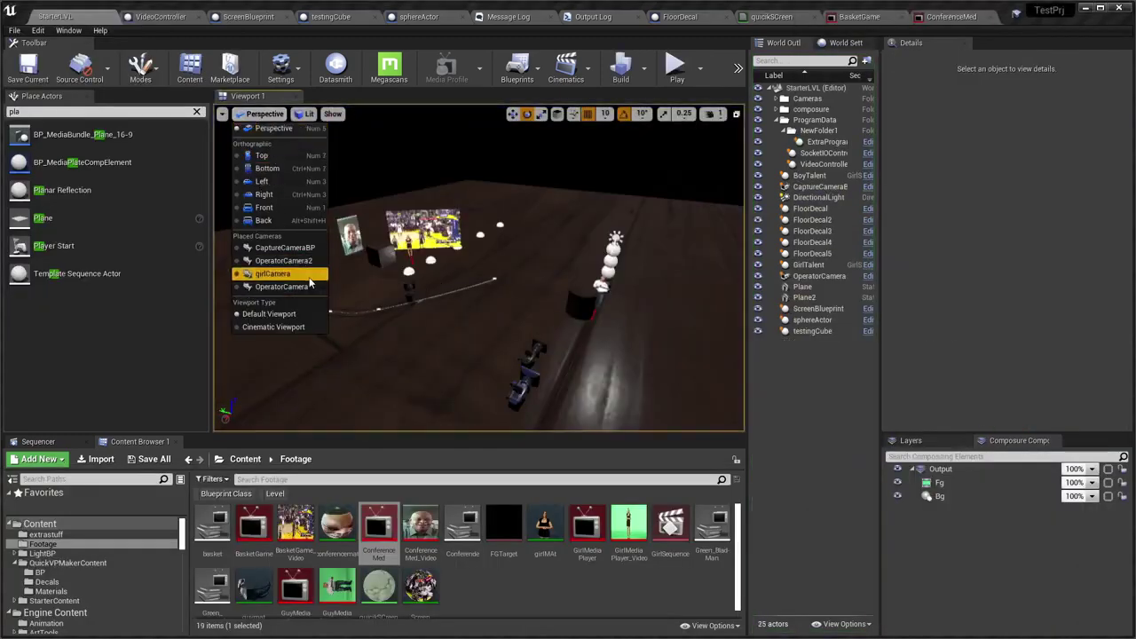
{"action": "left_click", "coordinate": [283, 287]}
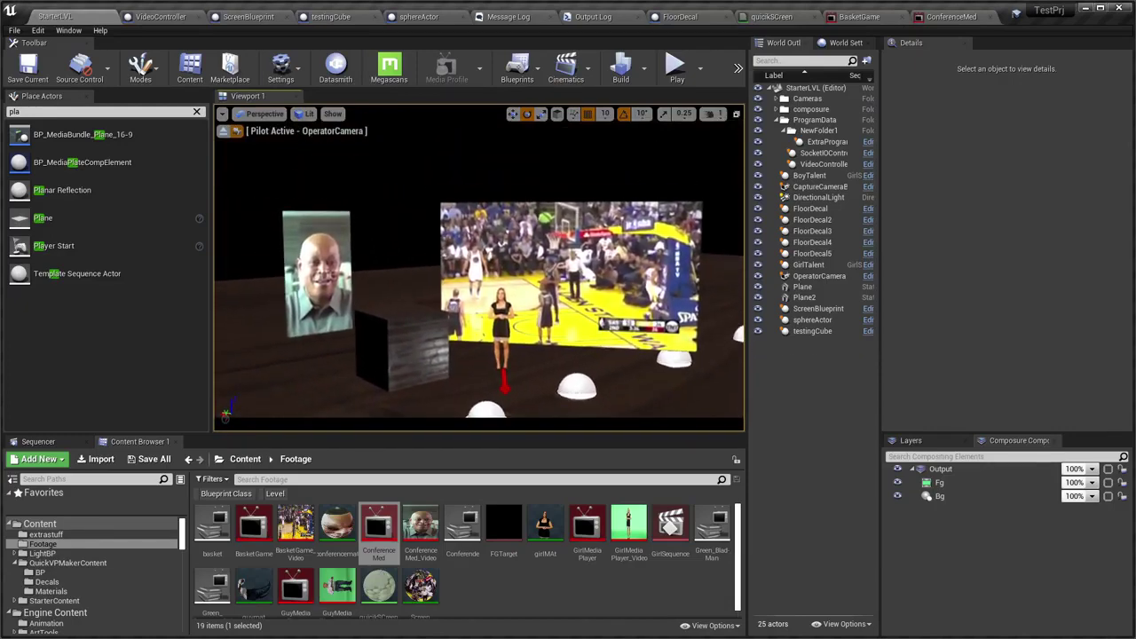
{"action": "key", "text": "alt+p"}
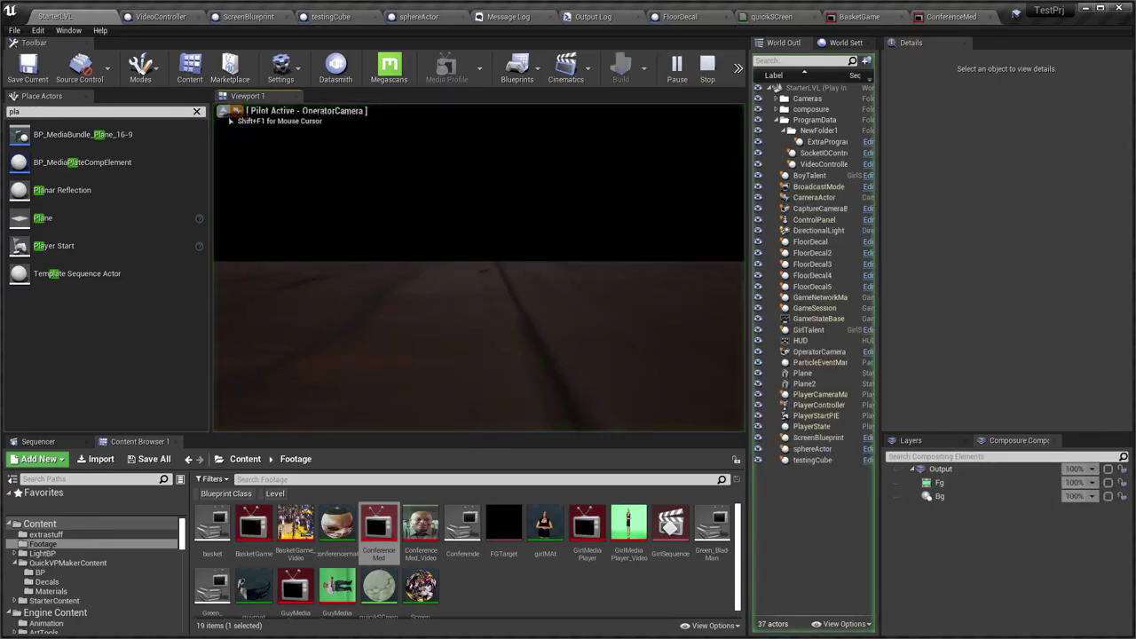
Cut to the lightshow camera, turn on the level screens, and swap their videos
{"action": "key", "text": "alt+Tab"}
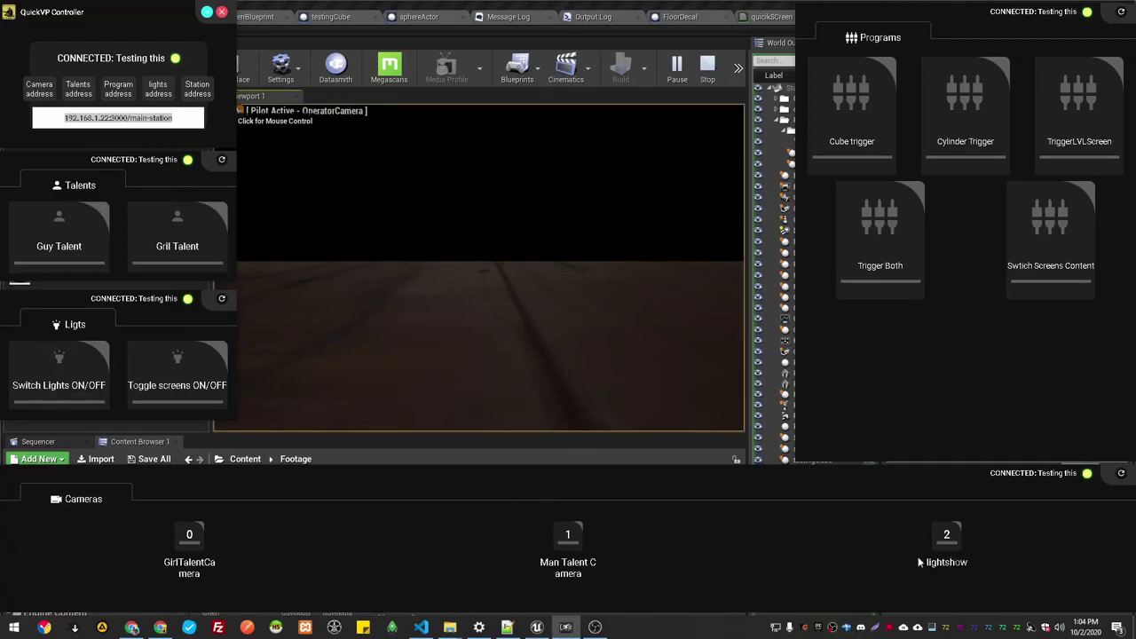
{"action": "left_click", "coordinate": [943, 548]}
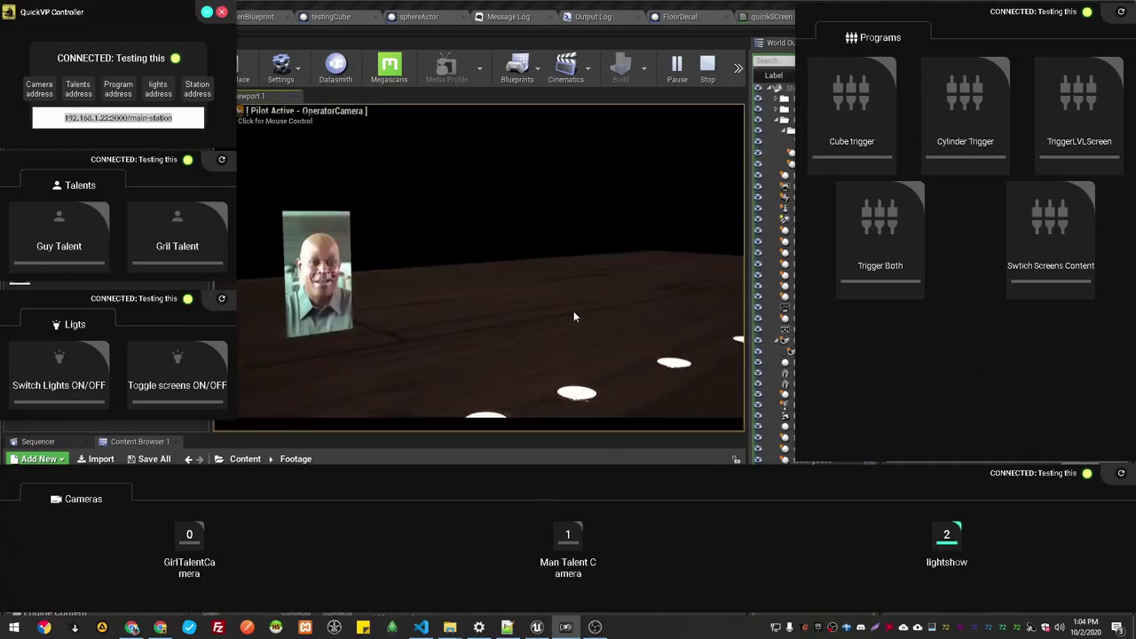
{"action": "left_click", "coordinate": [1073, 130]}
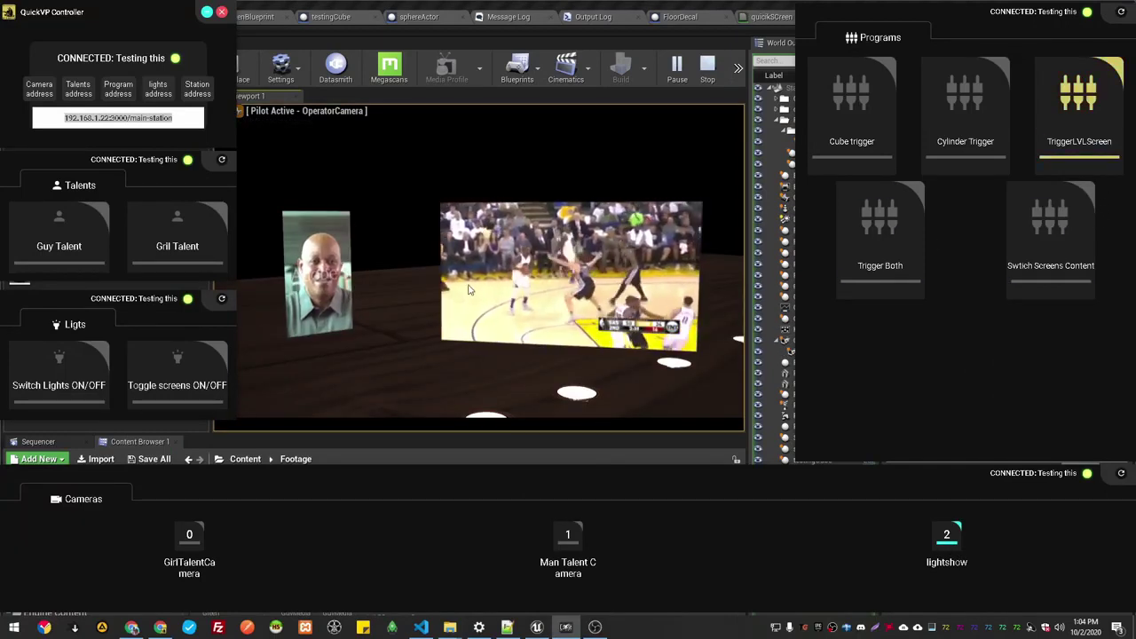
{"action": "left_click", "coordinate": [1050, 249]}
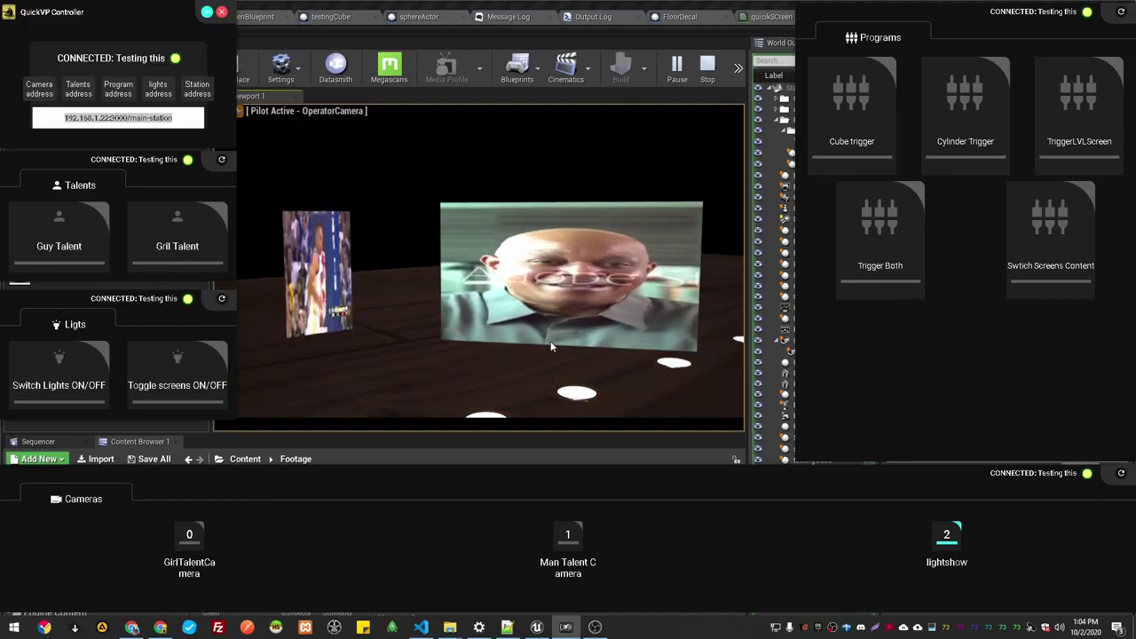
Bring in the girl talent, cut to GirlTalentCamera, and check system performance in Task Manager
{"action": "left_click", "coordinate": [77, 231]}
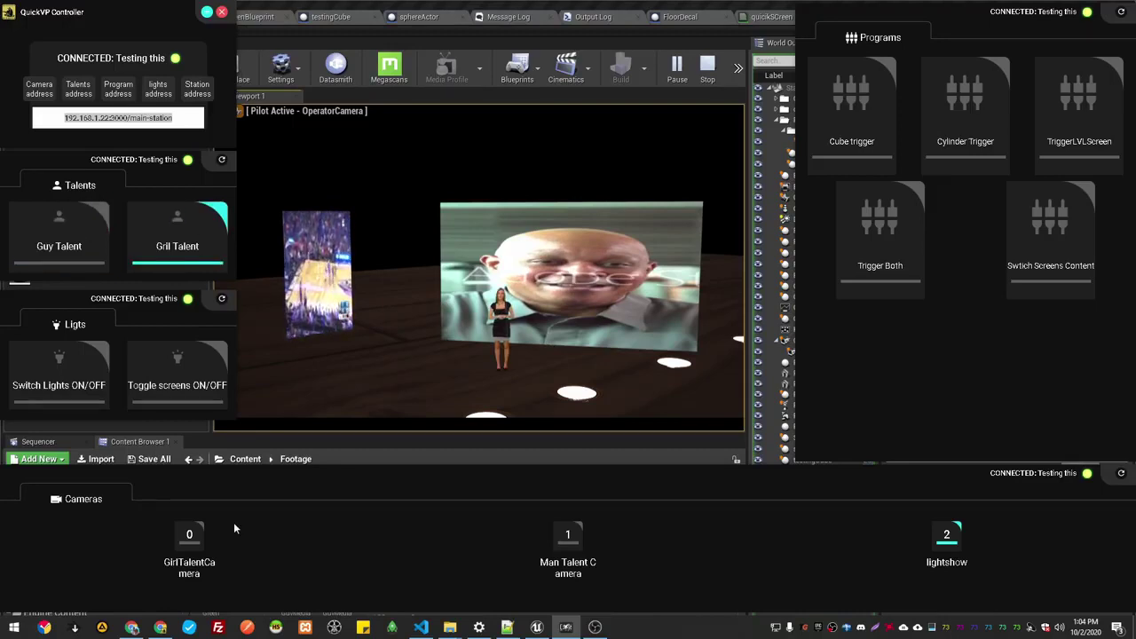
{"action": "left_click", "coordinate": [191, 541]}
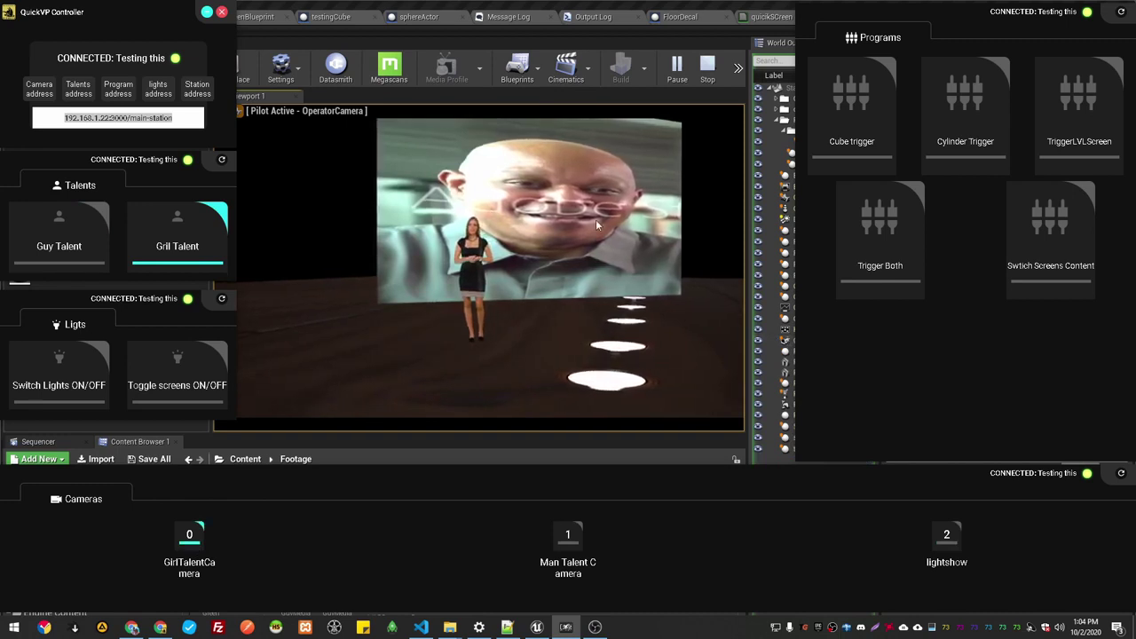
{"action": "key", "text": "ctrl+shift+Escape"}
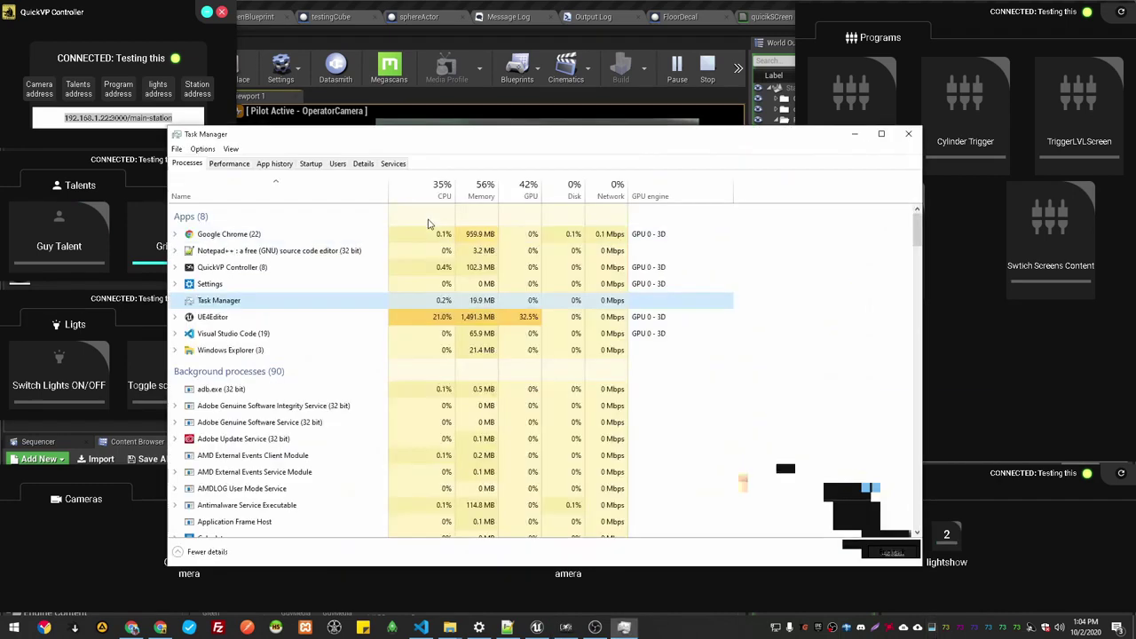
{"action": "left_click", "coordinate": [244, 165]}
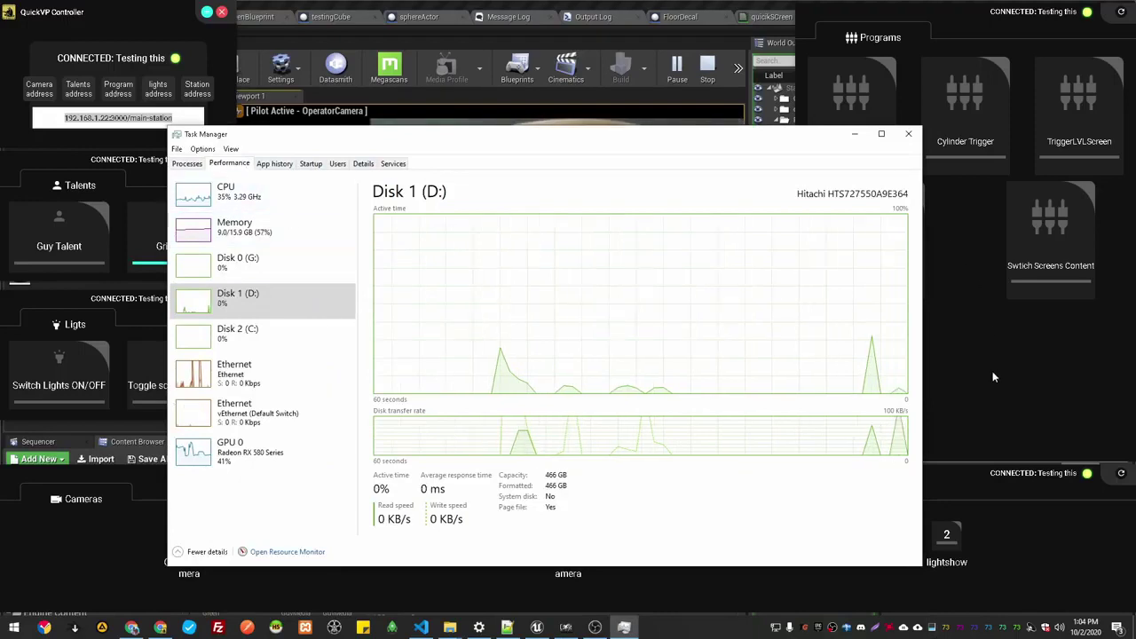
Close Task Manager, toggle the level screens off and on, and swap their videos so the face is large
{"action": "left_click", "coordinate": [908, 133]}
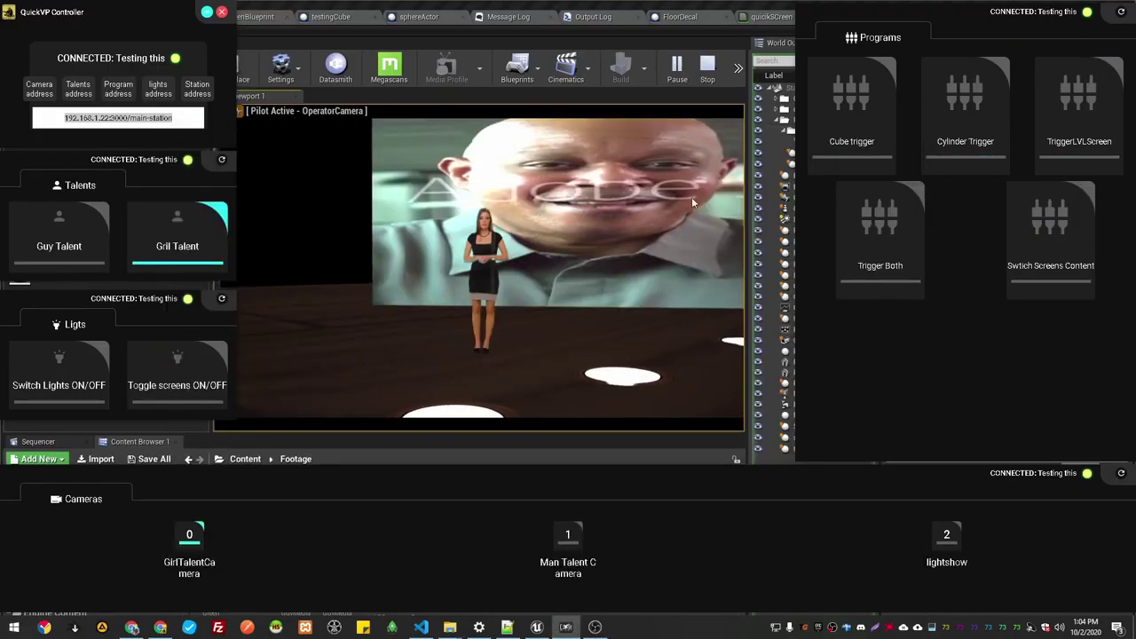
{"action": "left_click", "coordinate": [1078, 93]}
{"action": "left_click", "coordinate": [1050, 218]}
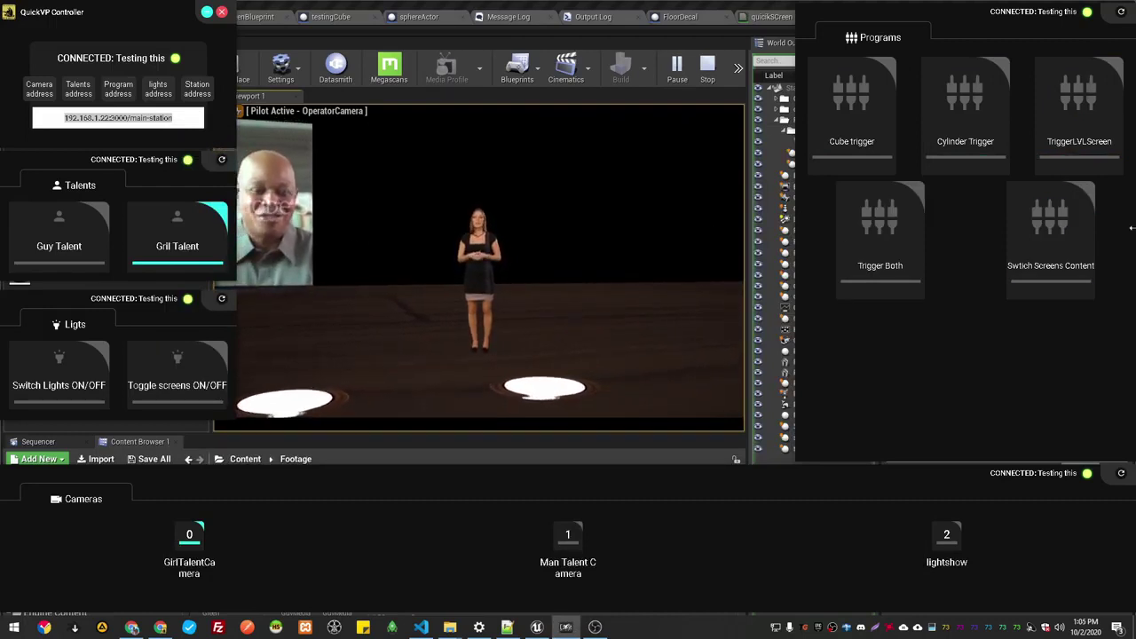
{"action": "left_click", "coordinate": [1078, 93]}
{"action": "left_click", "coordinate": [1070, 225]}
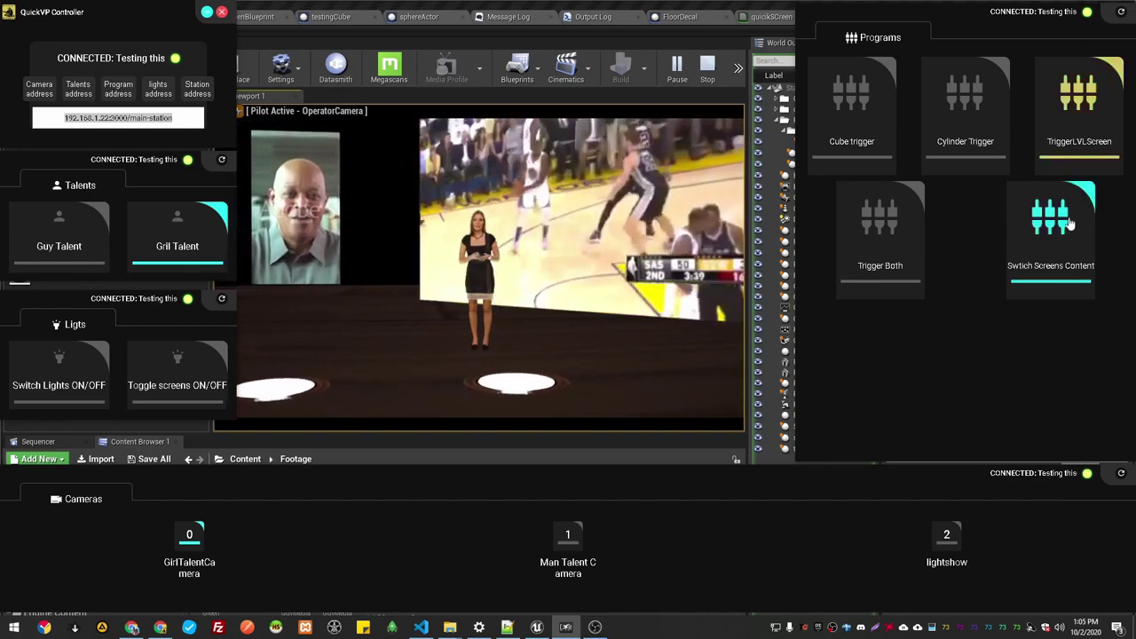
{"action": "left_click", "coordinate": [1064, 229]}
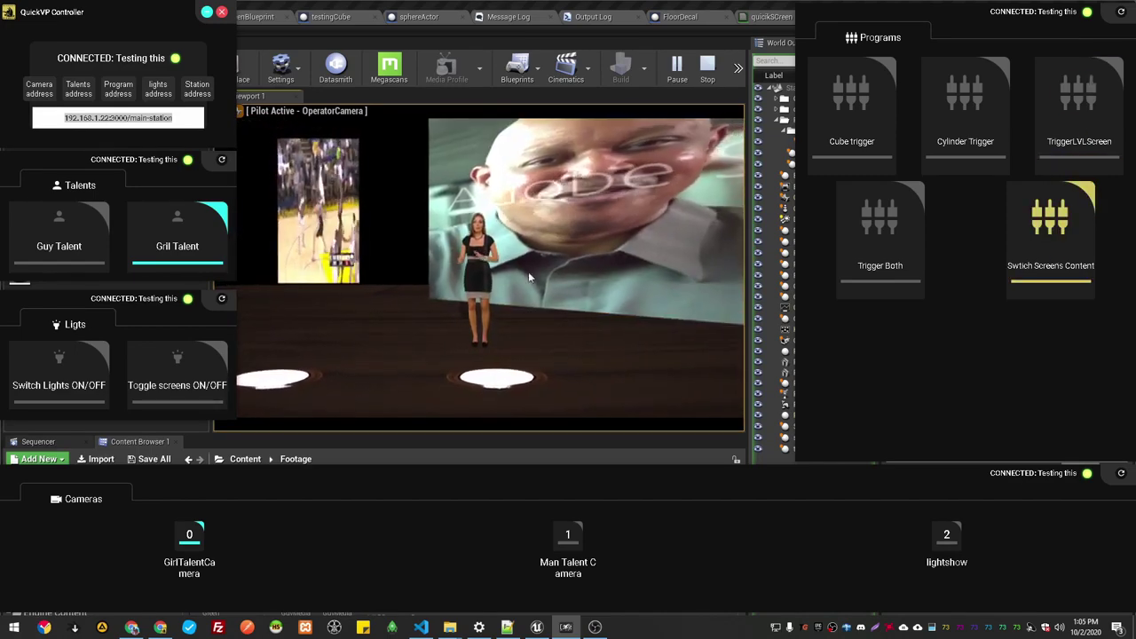
{"action": "left_click", "coordinate": [516, 265]}
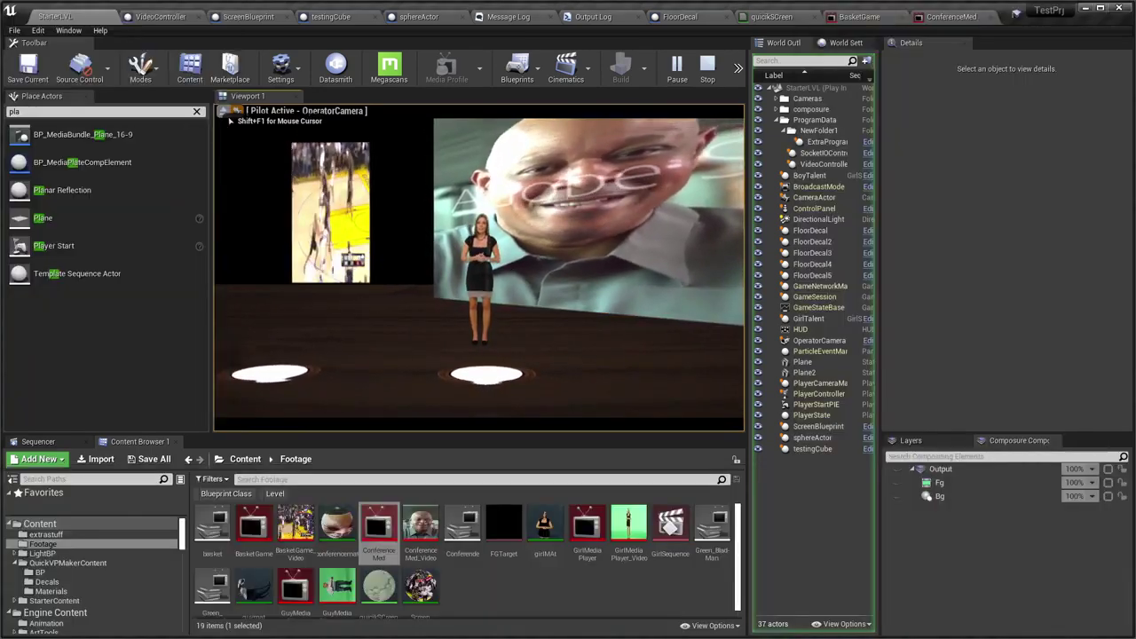
Inspect the BasketGame and ConferenceMed media players and the VideoController Event Graph
{"action": "left_click", "coordinate": [859, 16]}
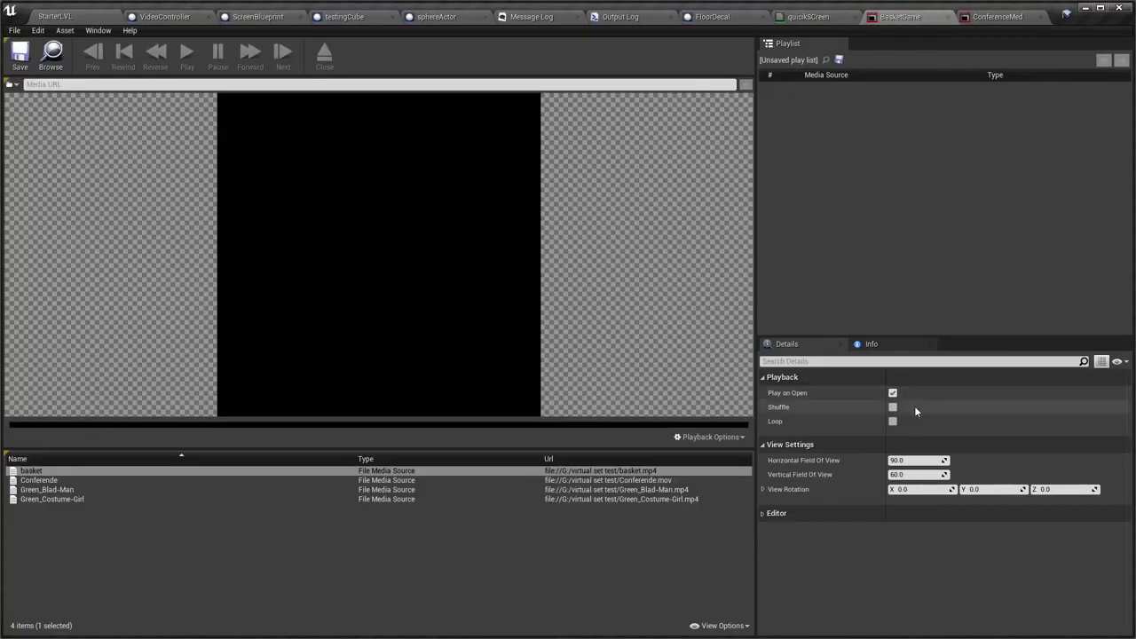
{"action": "left_click", "coordinate": [1000, 22]}
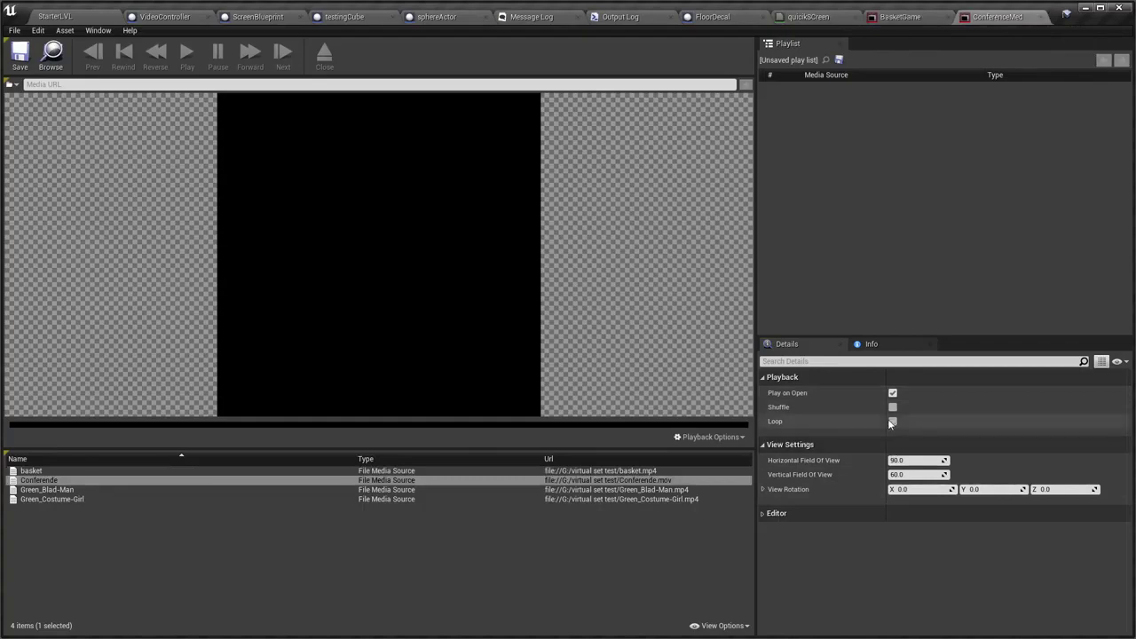
{"action": "left_click", "coordinate": [77, 18]}
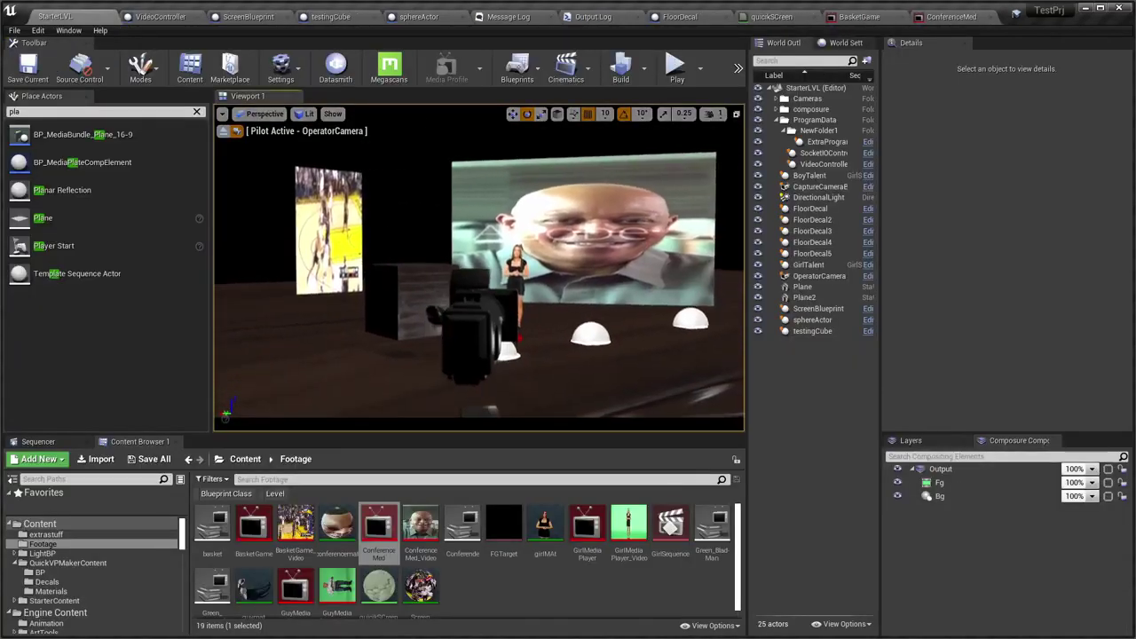
{"action": "left_click", "coordinate": [160, 16]}
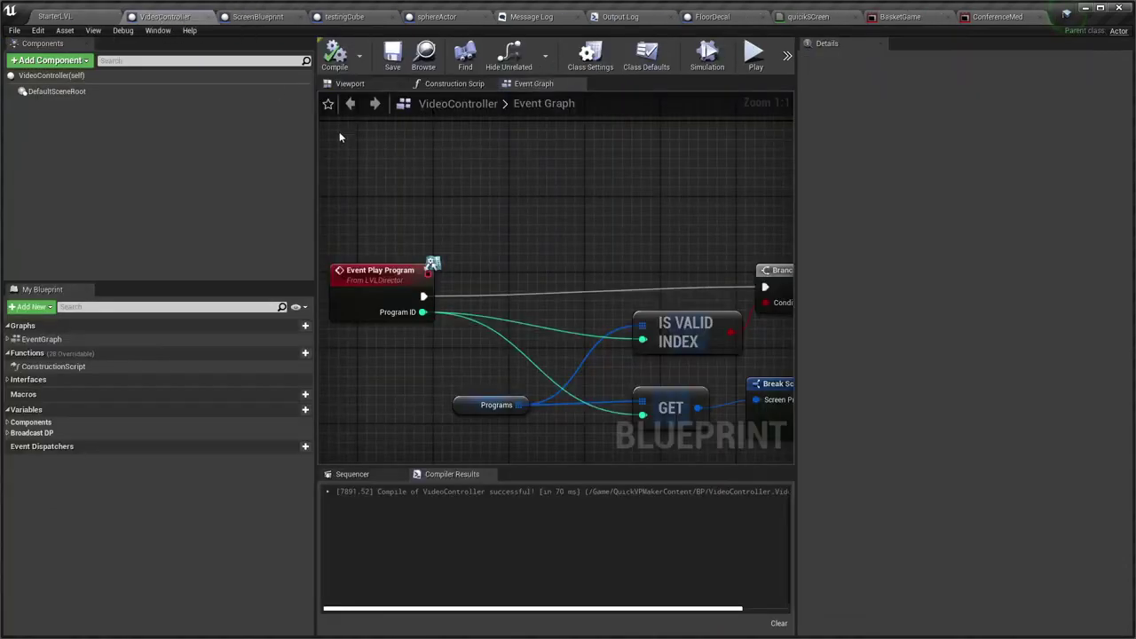
{"action": "scroll", "coordinate": [339, 131], "scroll_direction": "down", "scroll_amount": 2}
{"action": "right_click_drag", "start_coordinate": [680, 320], "coordinate": [351, 258]}
{"action": "scroll", "coordinate": [495, 408], "scroll_direction": "up", "scroll_amount": 2}
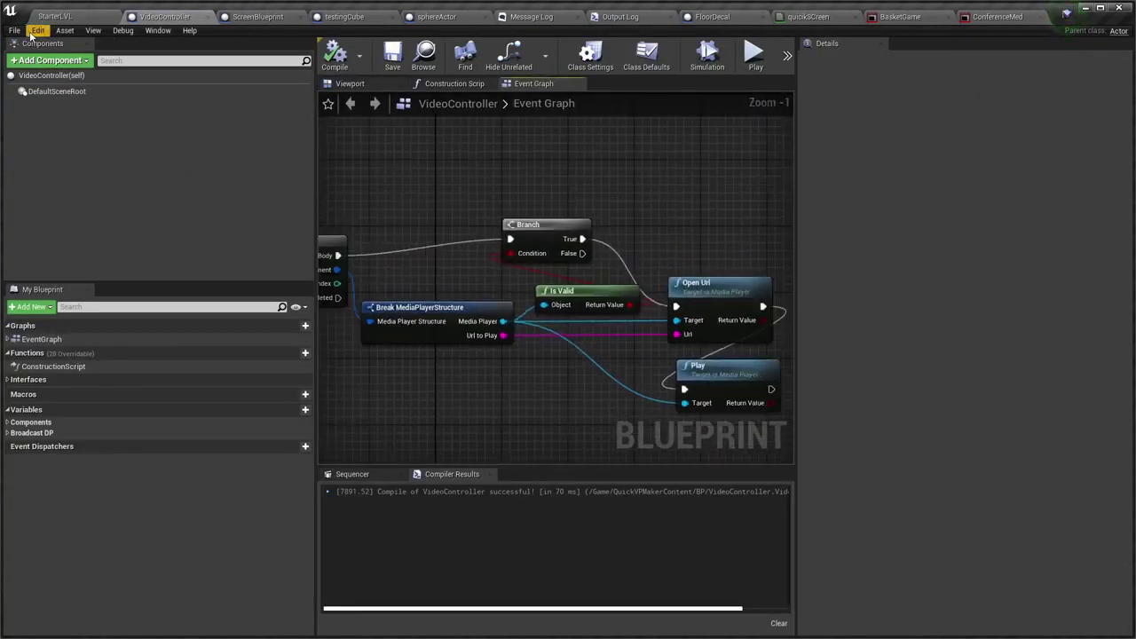
Back in StarterLVL, reframe the OperatorCamera view and play the level again
{"action": "left_click", "coordinate": [55, 17]}
{"action": "left_click_drag", "start_coordinate": [484, 312], "coordinate": [479, 293]}
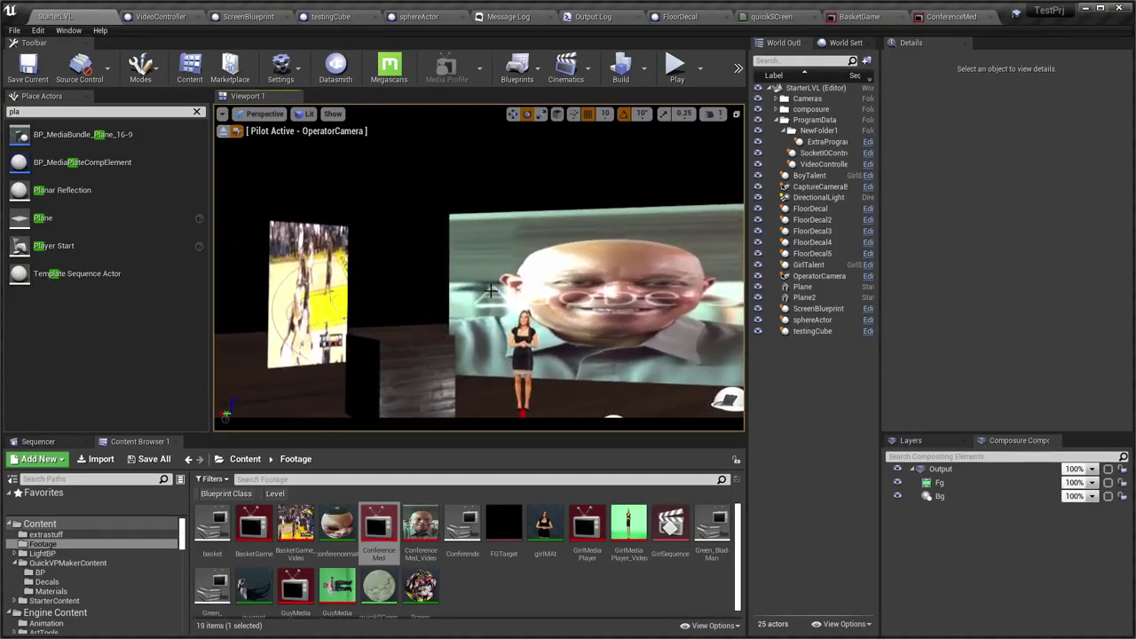
{"action": "key", "text": "alt+p"}
Cut to the lightshow camera, swap the screen videos, add the girl talent, and cut to GirlTalentCamera
{"action": "key", "text": "alt+Tab"}
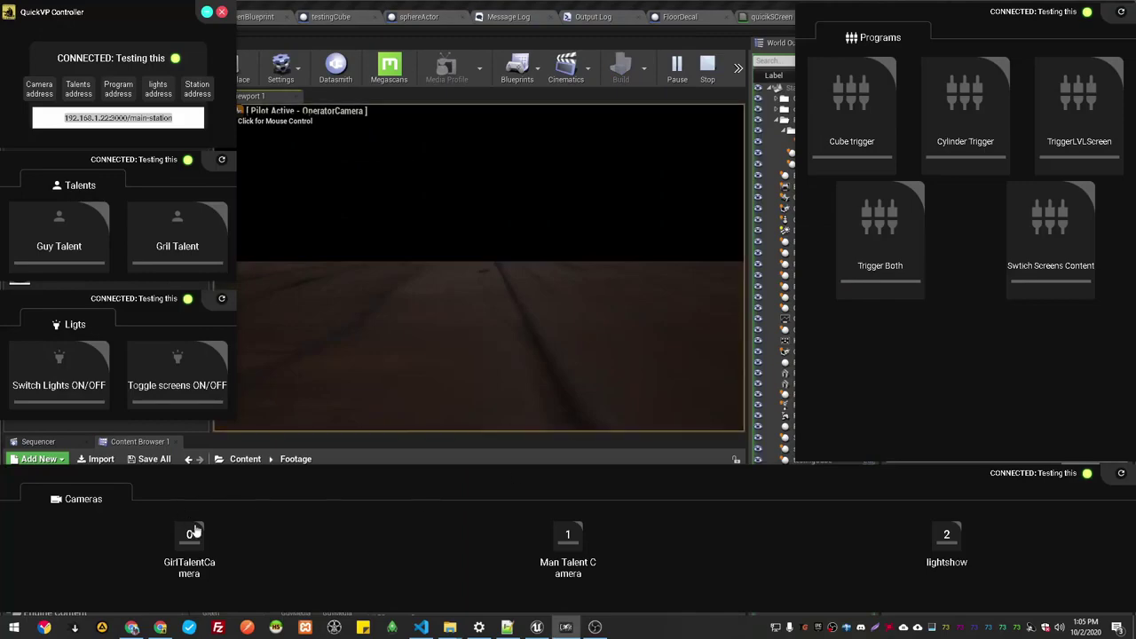
{"action": "left_click", "coordinate": [946, 533]}
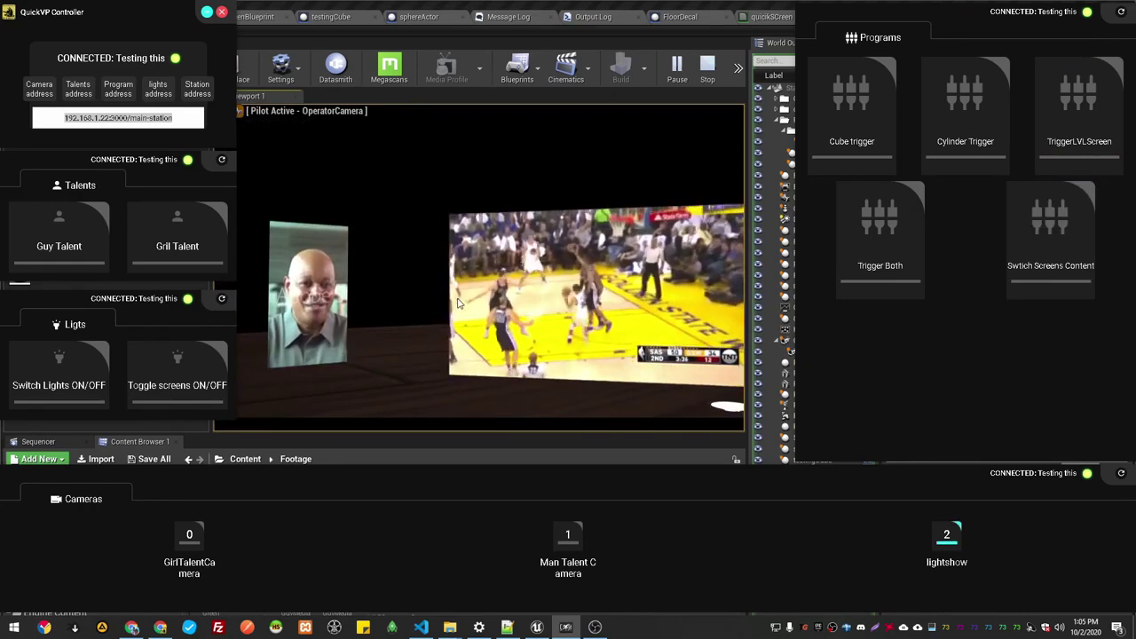
{"action": "left_click", "coordinate": [1066, 238]}
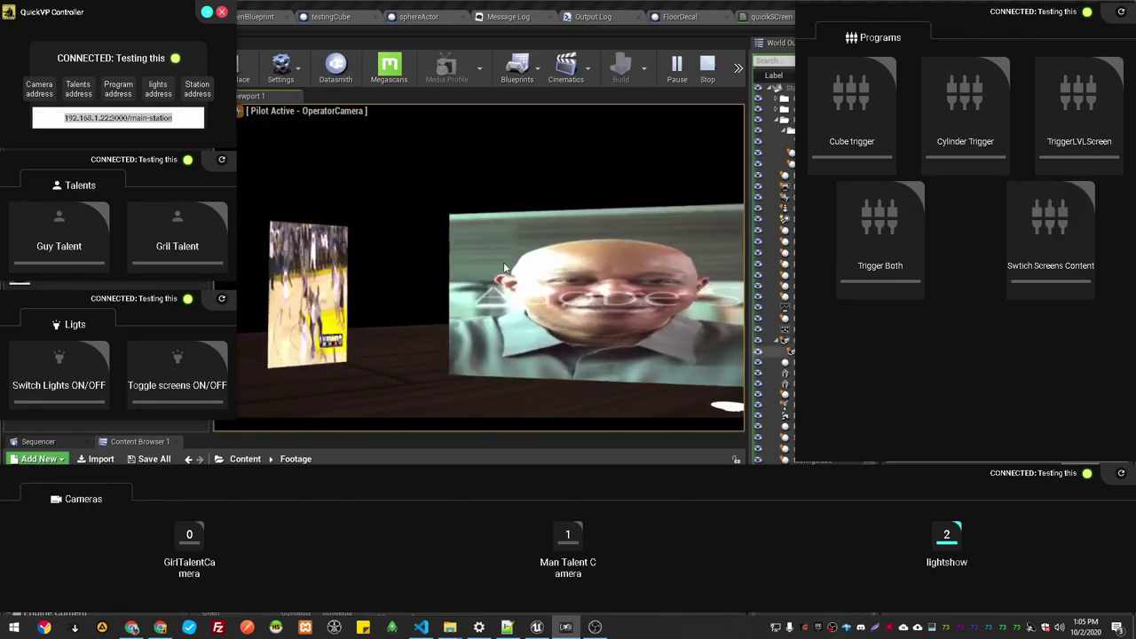
{"action": "left_click", "coordinate": [179, 224]}
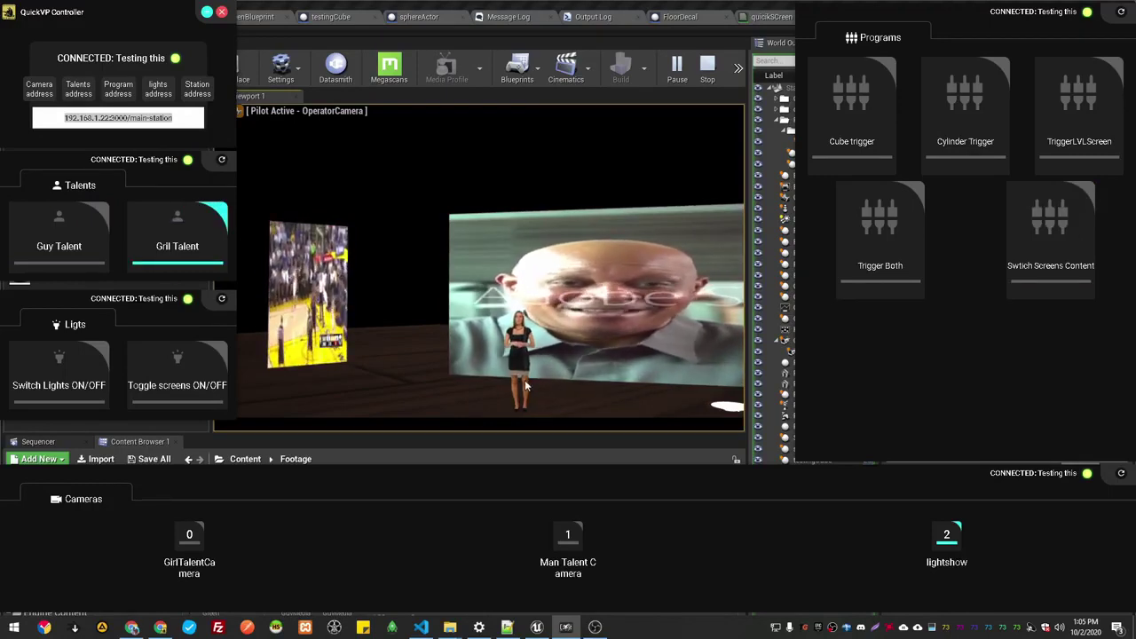
{"action": "left_click", "coordinate": [196, 544]}
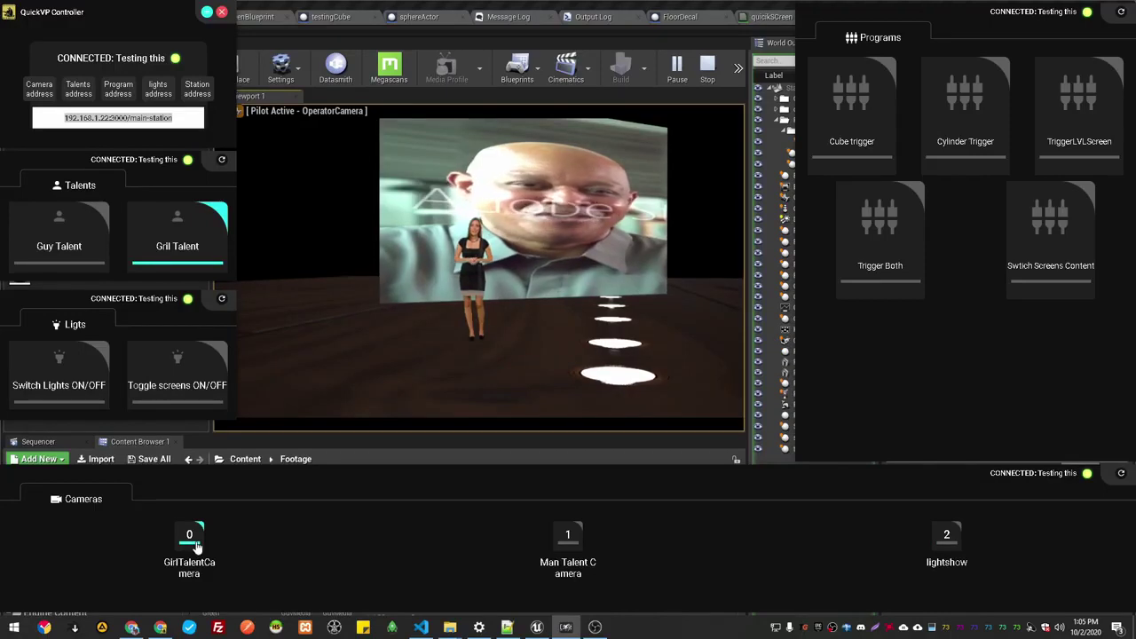
Switch the screen content, hide and restore the level screen, then swap the studio screen videos again
{"action": "left_click", "coordinate": [1048, 255]}
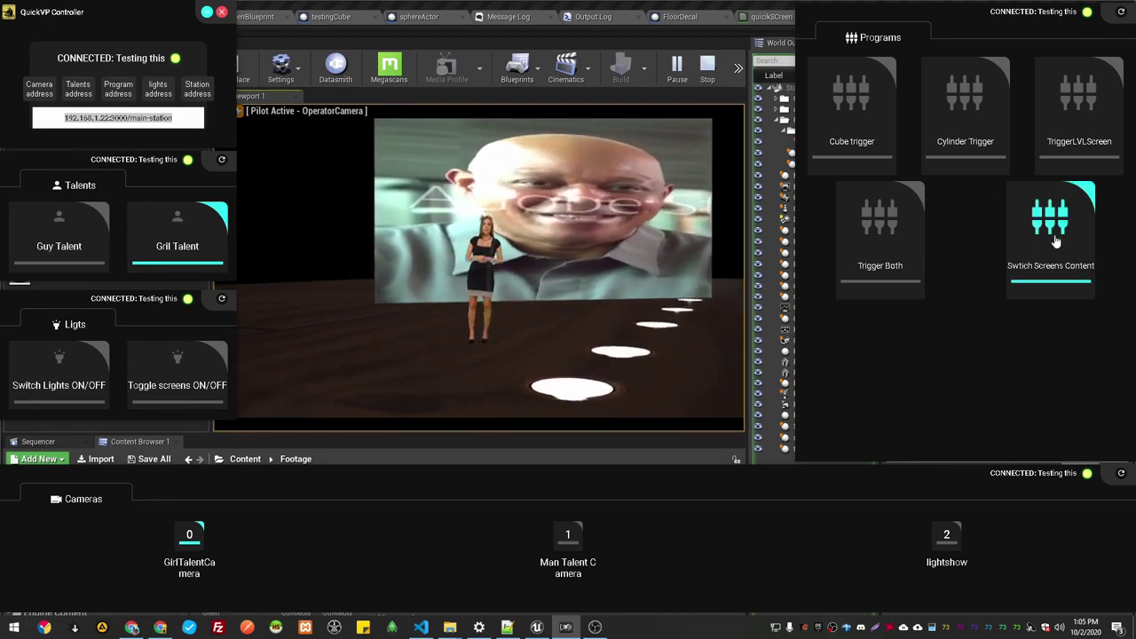
{"action": "left_click", "coordinate": [1047, 130]}
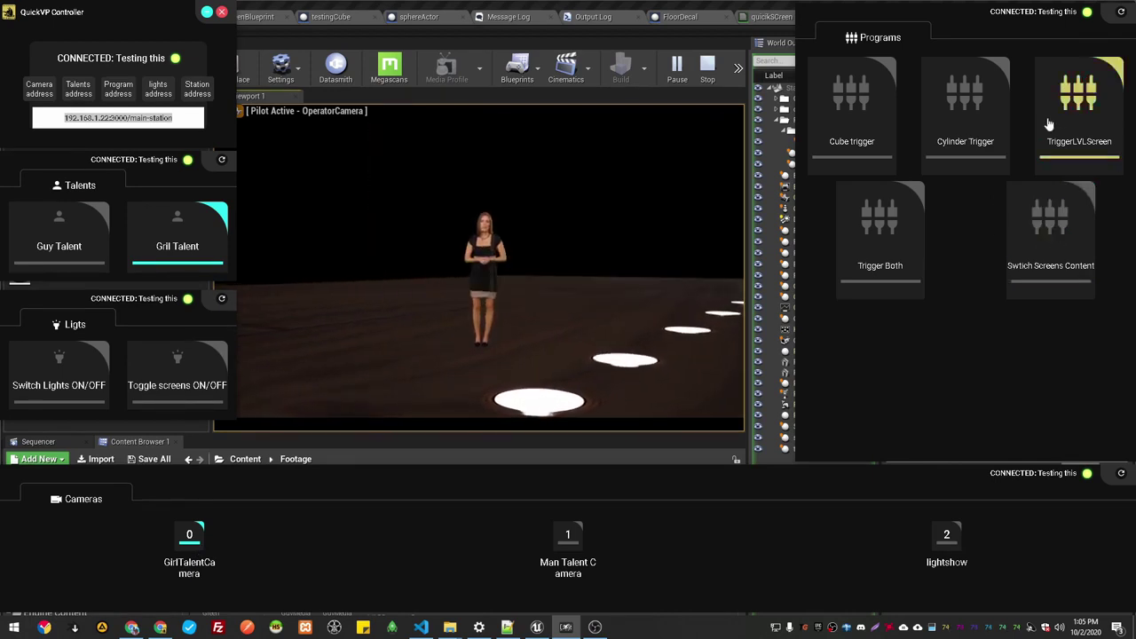
{"action": "left_click", "coordinate": [1057, 147]}
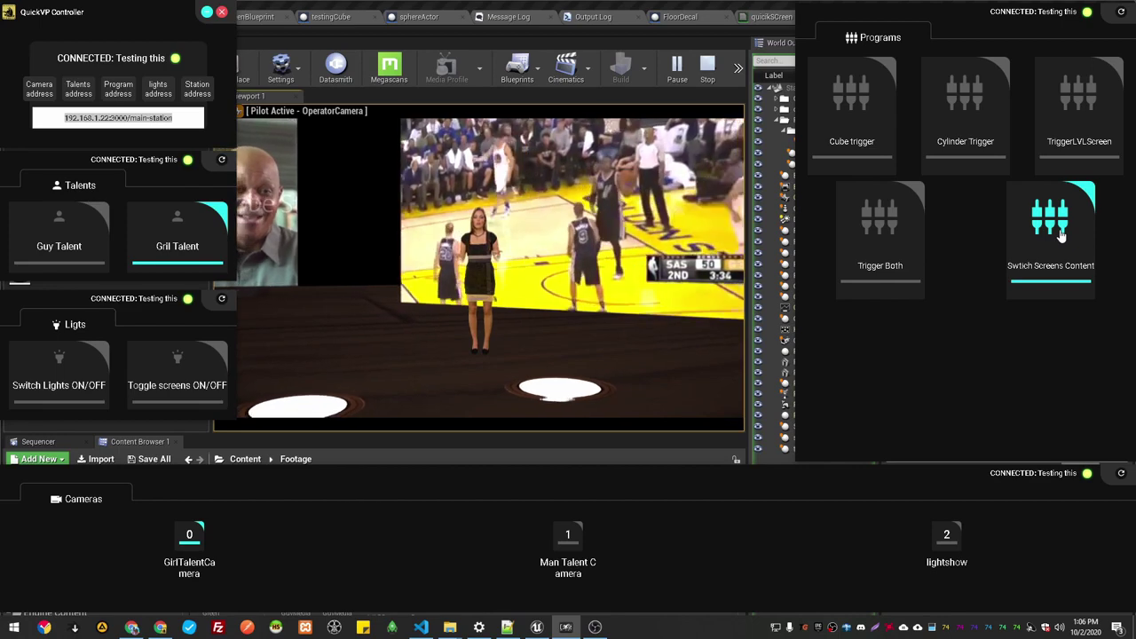
{"action": "left_click", "coordinate": [1061, 234]}
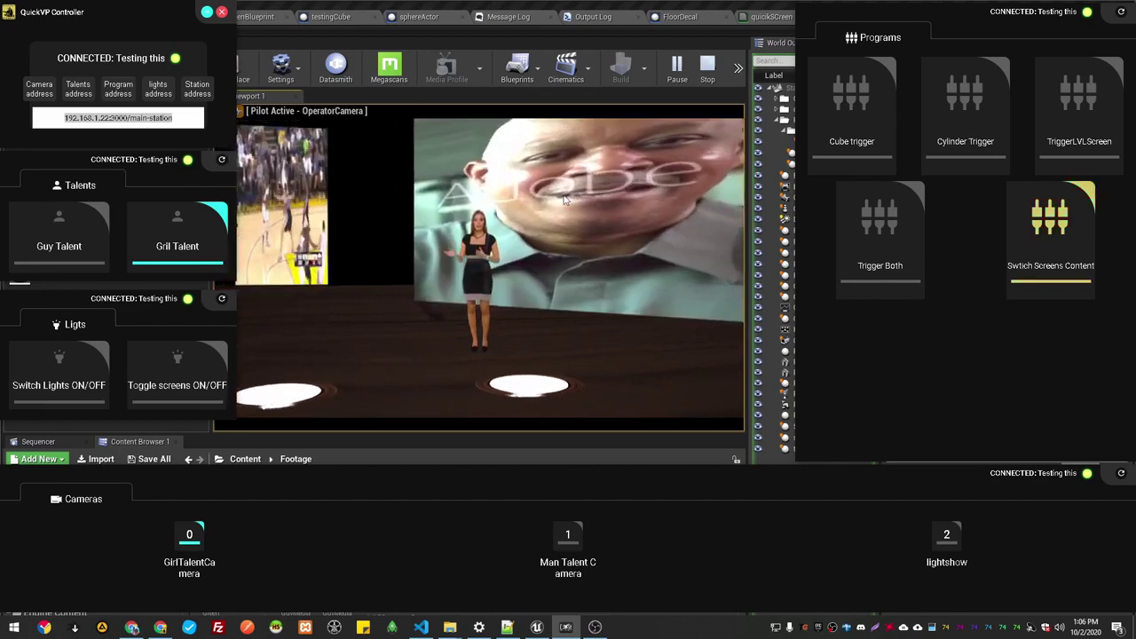
Stop the running level, list the Output, Fg and Bg Composure elements, and fly toward the screens
{"action": "left_click", "coordinate": [236, 234]}
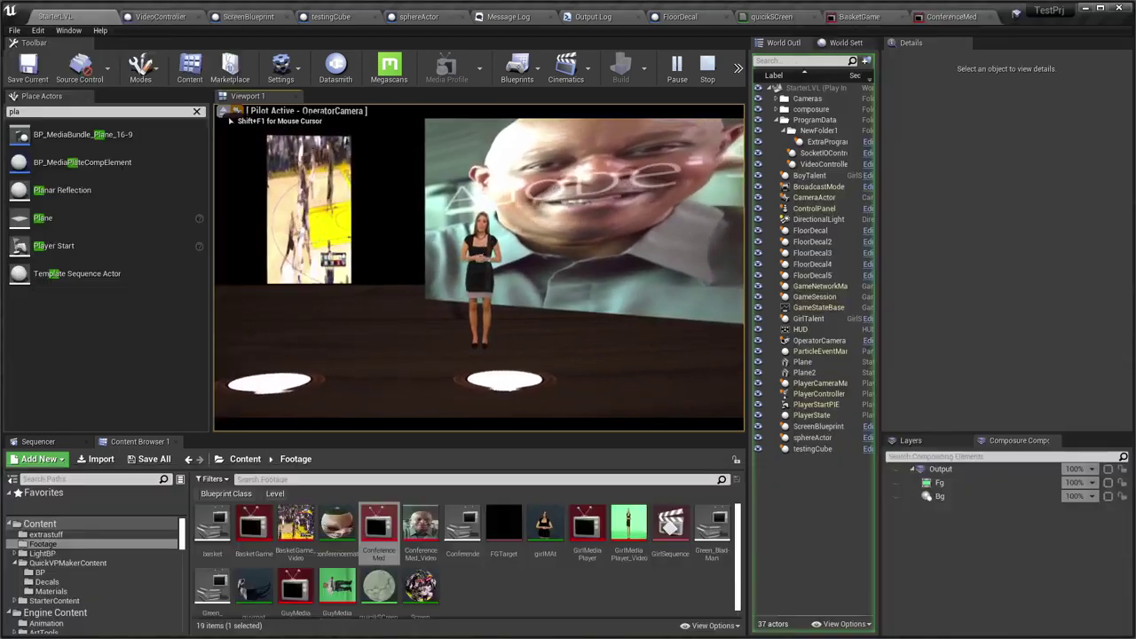
{"action": "key", "text": "Escape"}
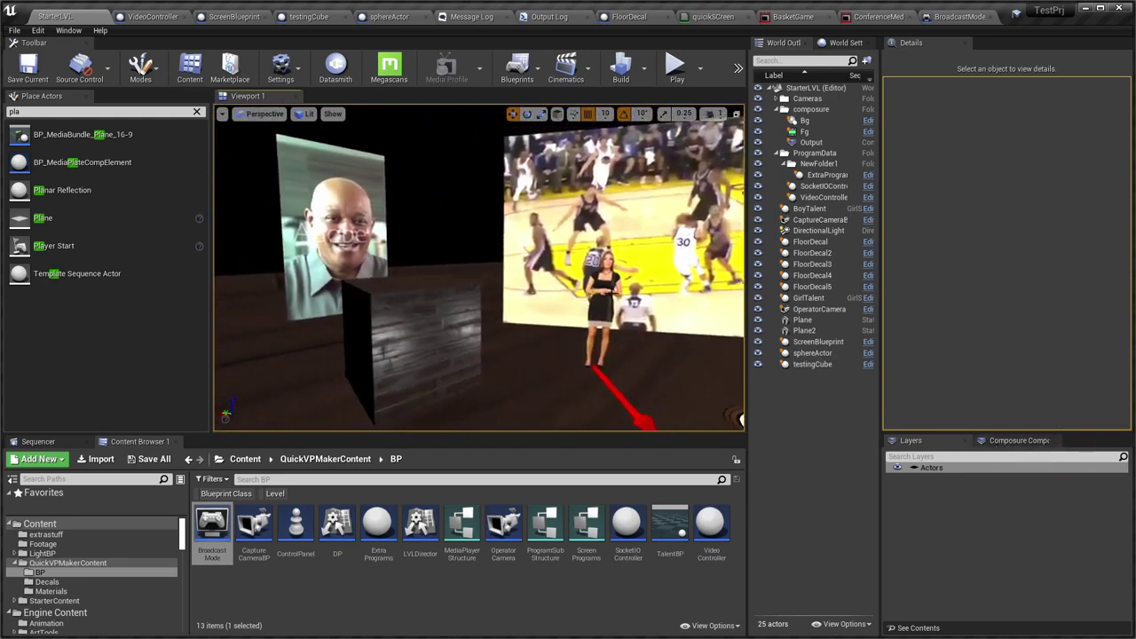
{"action": "left_click", "coordinate": [1011, 440]}
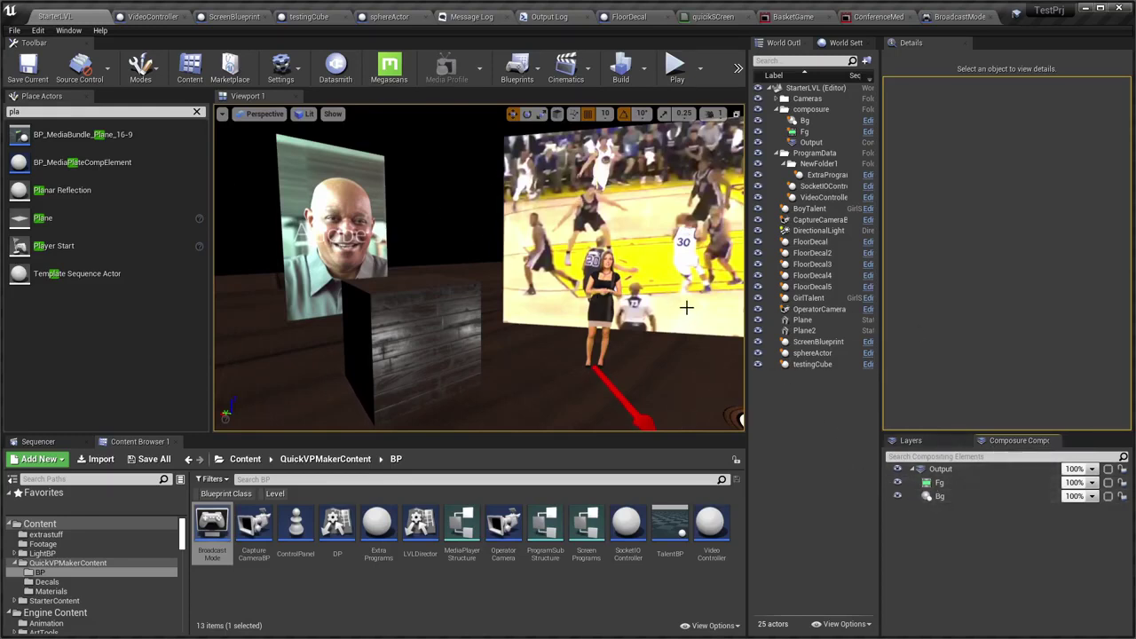
{"action": "mouse_move", "coordinate": [457, 296]}
{"action": "left_mouse_down"}
{"action": "mouse_move", "coordinate": [493, 240]}
{"action": "mouse_move", "coordinate": [479, 284]}
{"action": "mouse_move", "coordinate": [479, 258]}
{"action": "left_mouse_up"}
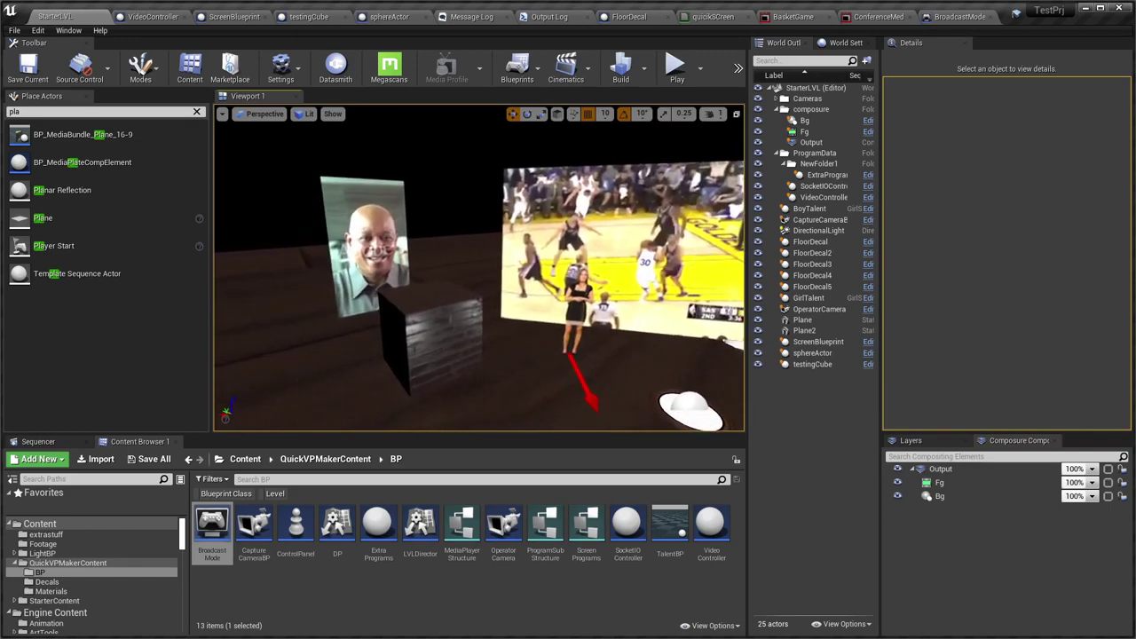
Duplicate face screen Plane2 as Plane3 and position it in front of the basketball wall
{"action": "left_click", "coordinate": [387, 232]}
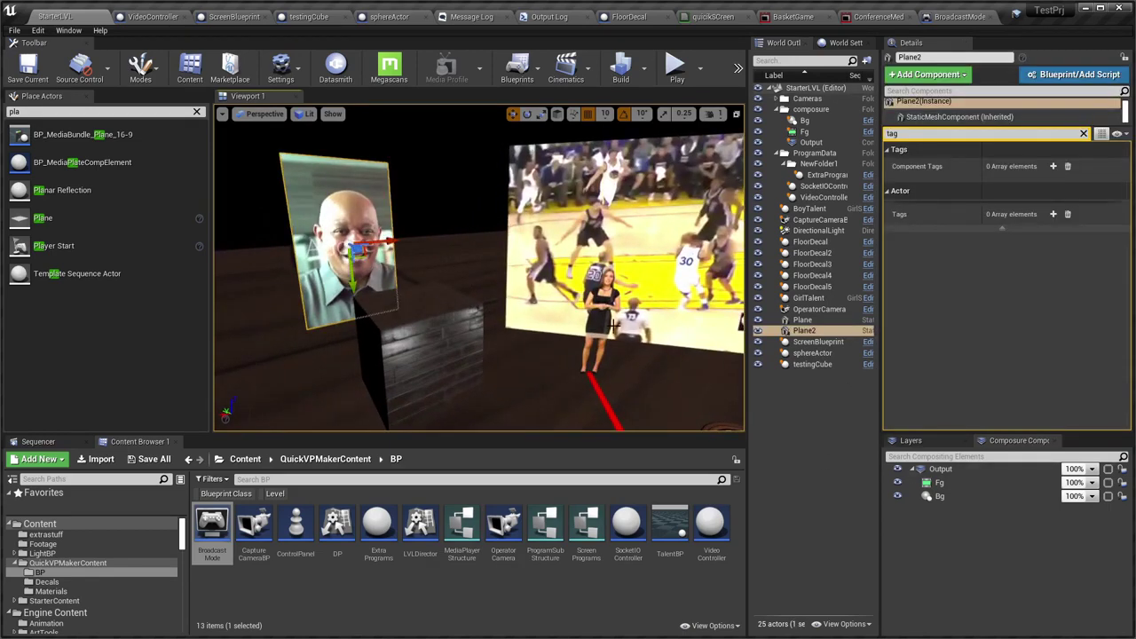
{"action": "left_click_drag", "start_coordinate": [614, 325], "coordinate": [614, 342]}
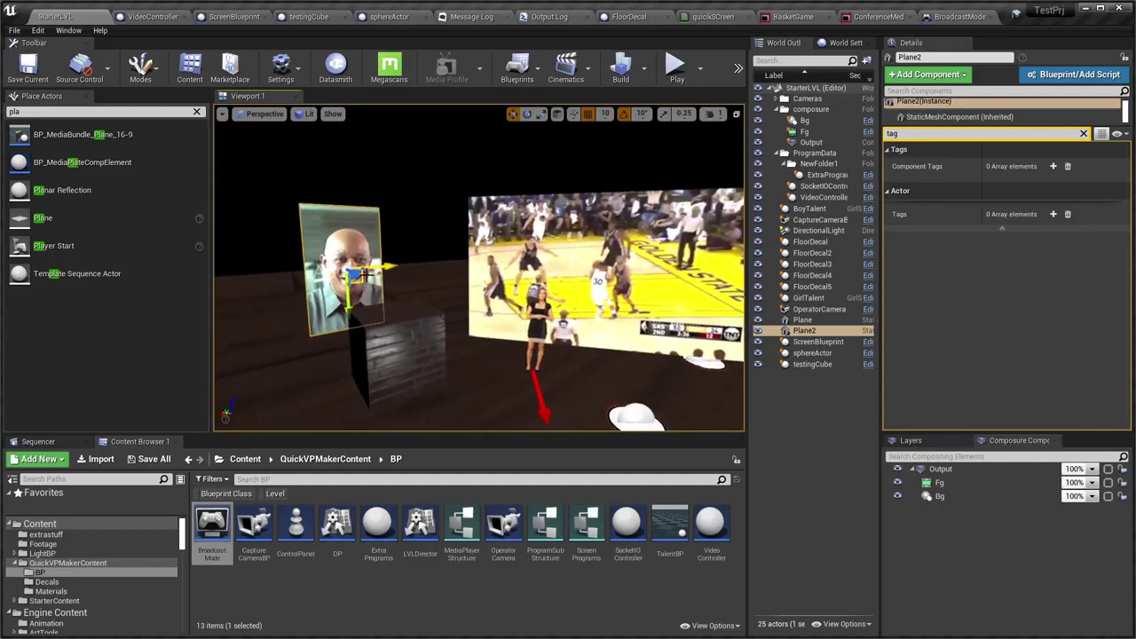
{"action": "mouse_move", "coordinate": [355, 270]}
{"action": "left_mouse_down", "text": "alt"}
{"action": "mouse_move", "coordinate": [448, 324]}
{"action": "mouse_move", "coordinate": [502, 336]}
{"action": "left_mouse_up", "text": "alt"}
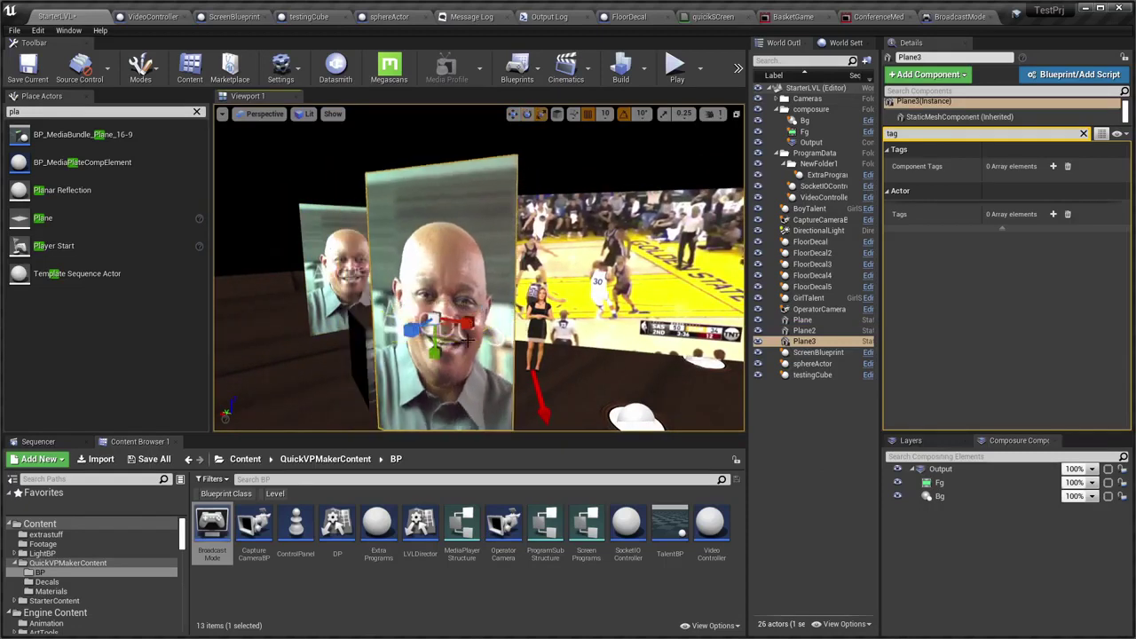
{"action": "left_click_drag", "start_coordinate": [420, 330], "coordinate": [526, 295]}
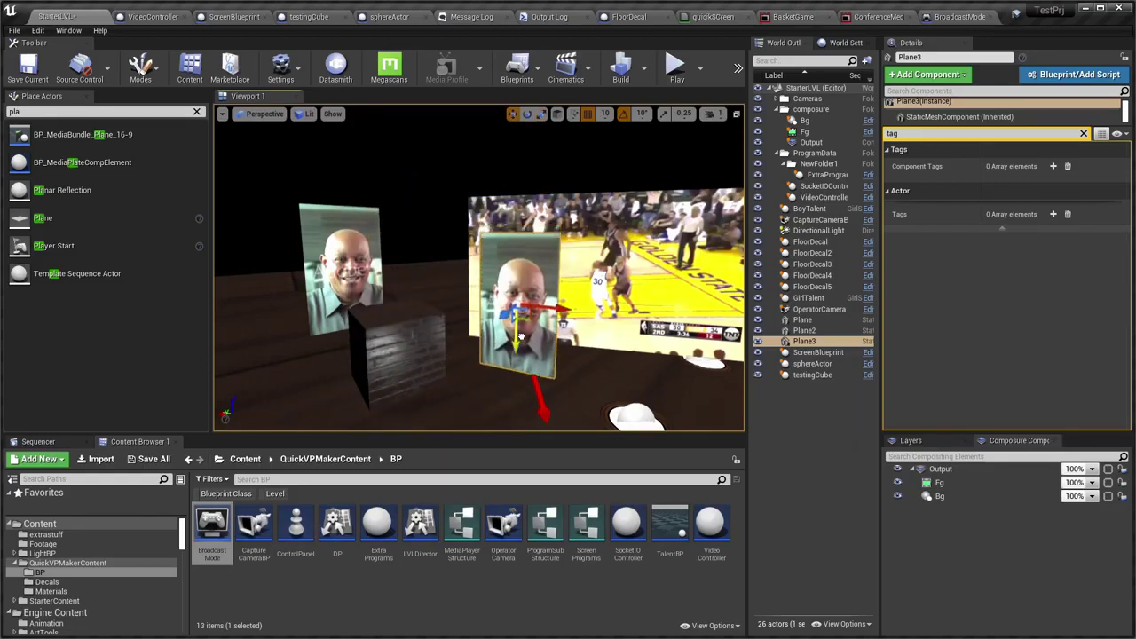
{"action": "left_click_drag", "start_coordinate": [559, 312], "coordinate": [589, 308]}
{"action": "right_click_drag", "start_coordinate": [615, 348], "coordinate": [570, 296]}
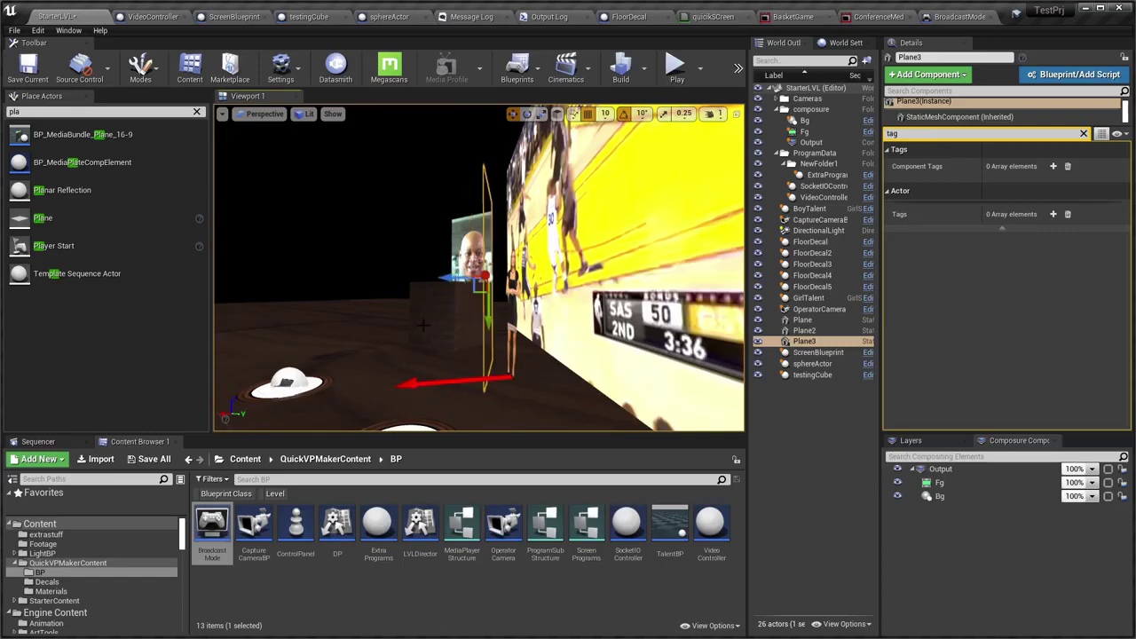
{"action": "right_click_drag", "start_coordinate": [424, 325], "coordinate": [482, 328]}
Play the level, then in the controller cut to the girl talent camera and swap the screen videos
{"action": "key", "text": "alt+p"}
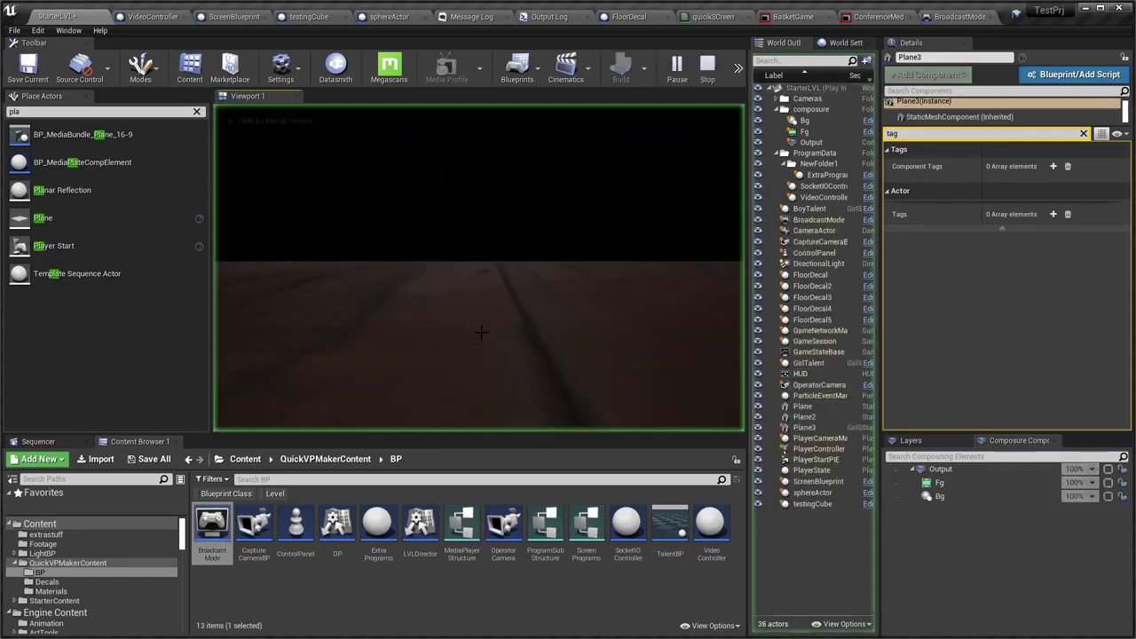
{"action": "key", "text": "alt+Tab"}
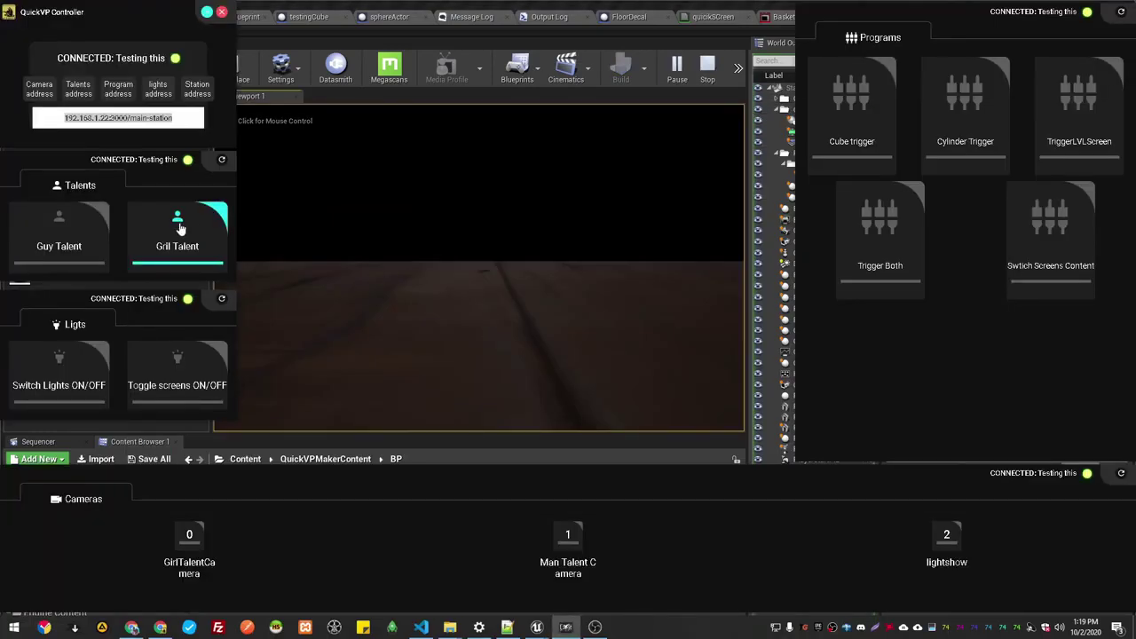
{"action": "left_click", "coordinate": [190, 537]}
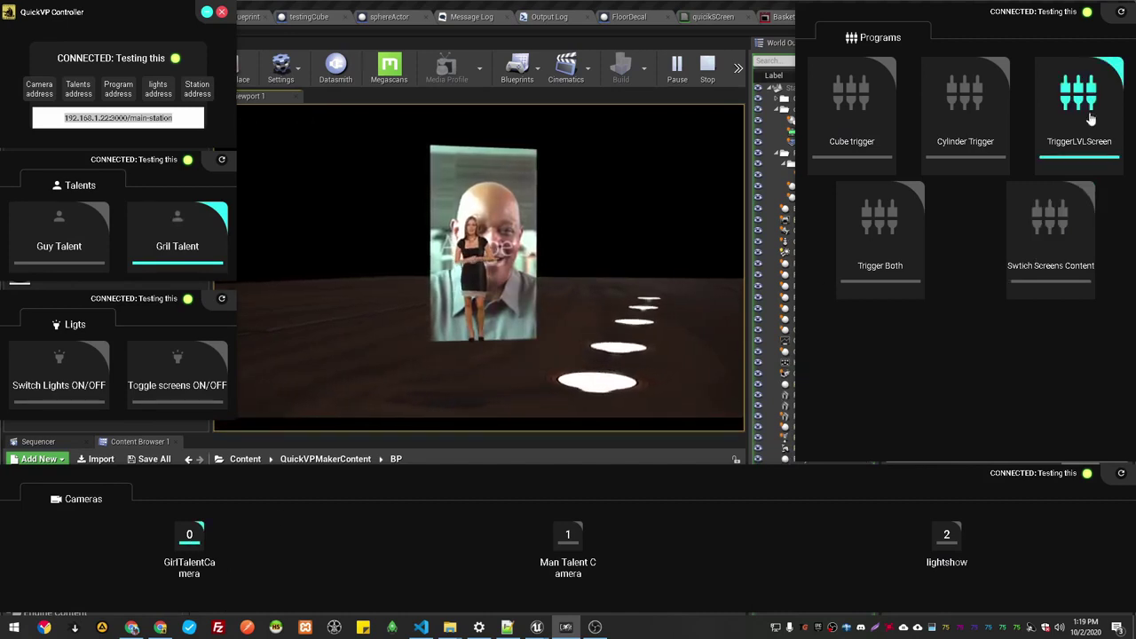
{"action": "left_click", "coordinate": [1029, 232]}
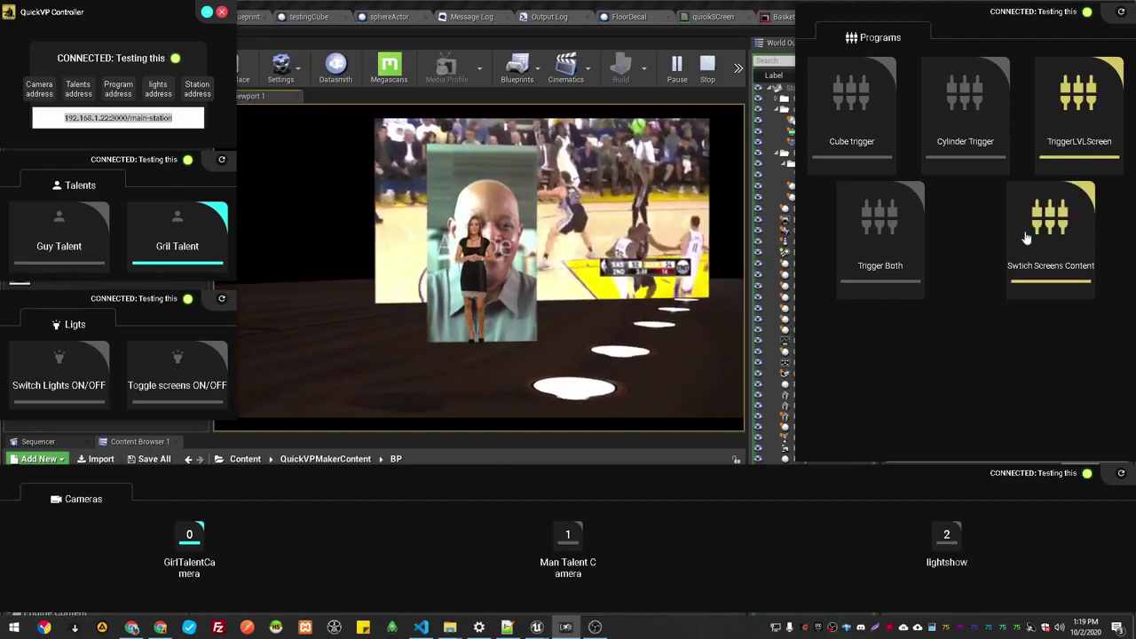
View the playing level full-screen with F11, then stop it with Esc
{"action": "left_click", "coordinate": [644, 278]}
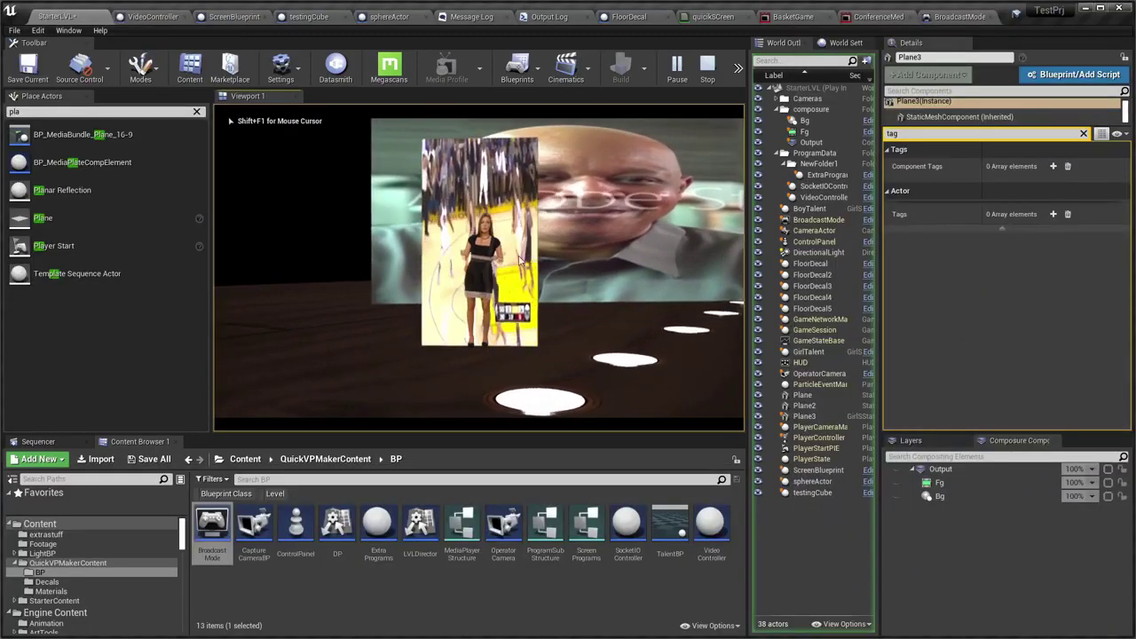
{"action": "key", "text": "F11"}
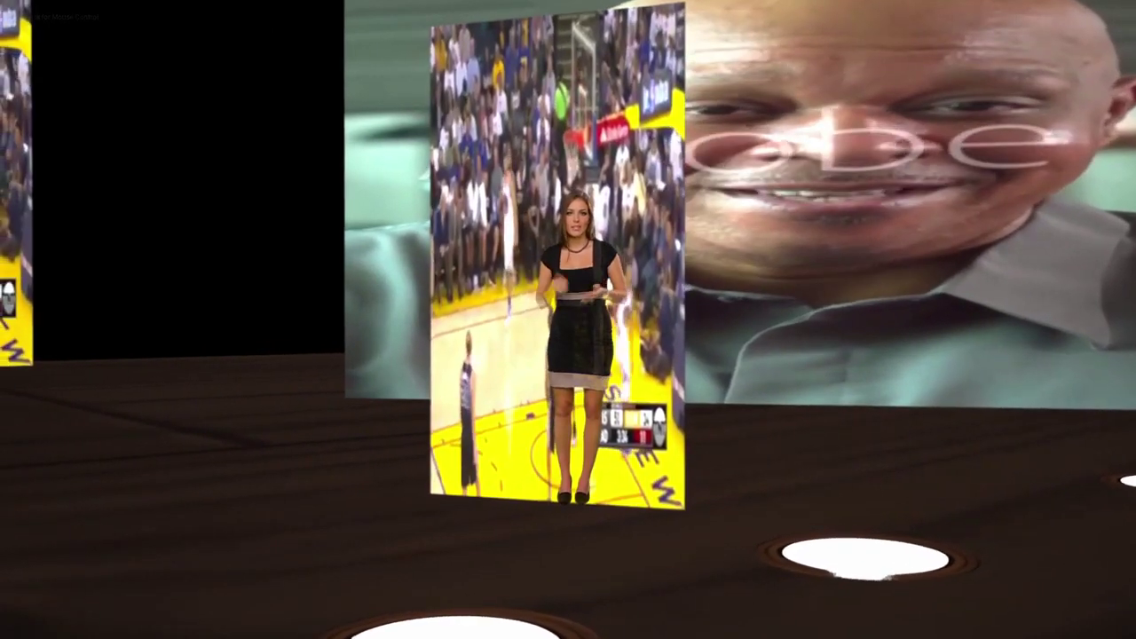
{"action": "key", "text": "Escape"}
Restore the normal editor layout and select Plane3 beside the face and basketball screens
{"action": "key", "text": "F11"}
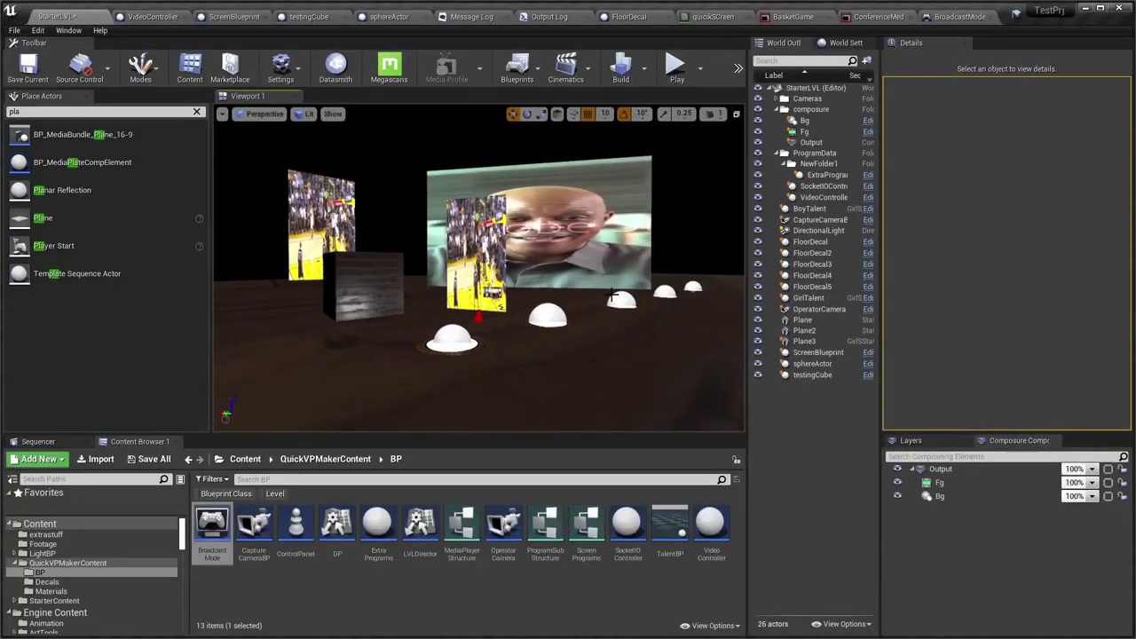
{"action": "mouse_move", "coordinate": [531, 296]}
{"action": "left_mouse_down"}
{"action": "mouse_move", "coordinate": [519, 222]}
{"action": "mouse_move", "coordinate": [483, 266]}
{"action": "mouse_move", "coordinate": [532, 297]}
{"action": "left_mouse_up"}
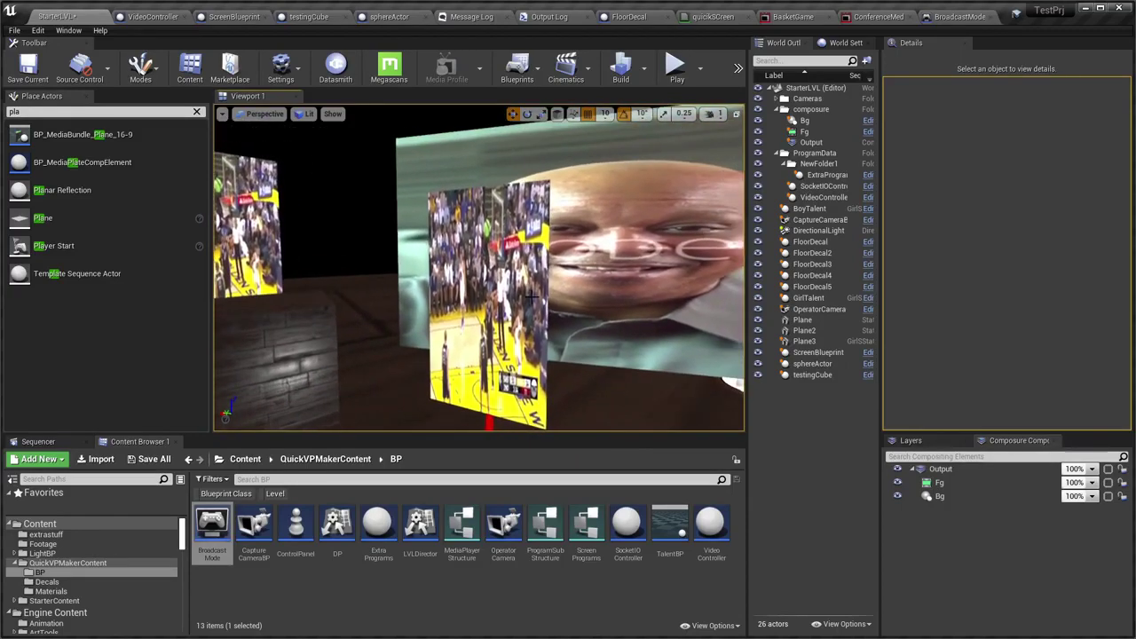
{"action": "left_click_drag", "start_coordinate": [538, 370], "coordinate": [509, 299]}
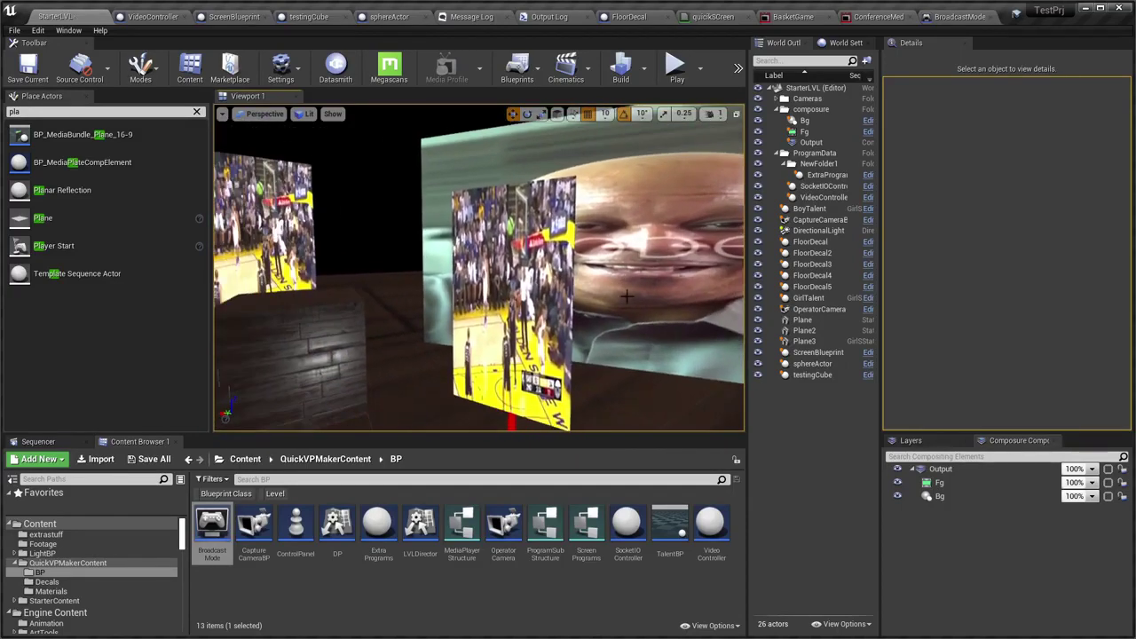
{"action": "left_click", "coordinate": [508, 266]}
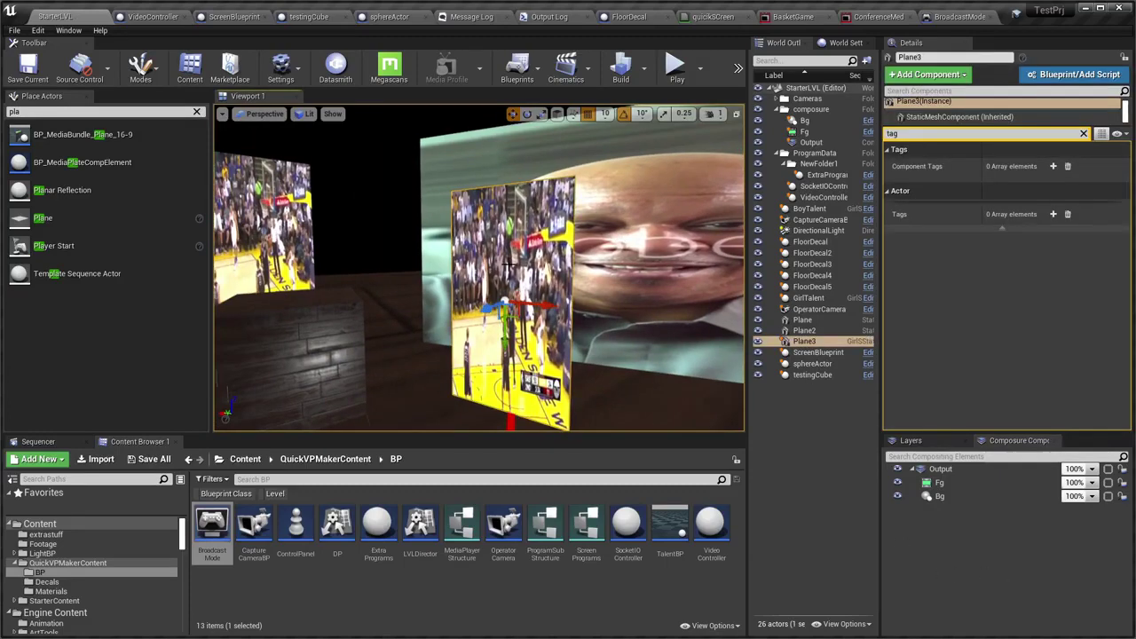
{"action": "right_click_drag", "start_coordinate": [589, 332], "coordinate": [588, 333]}
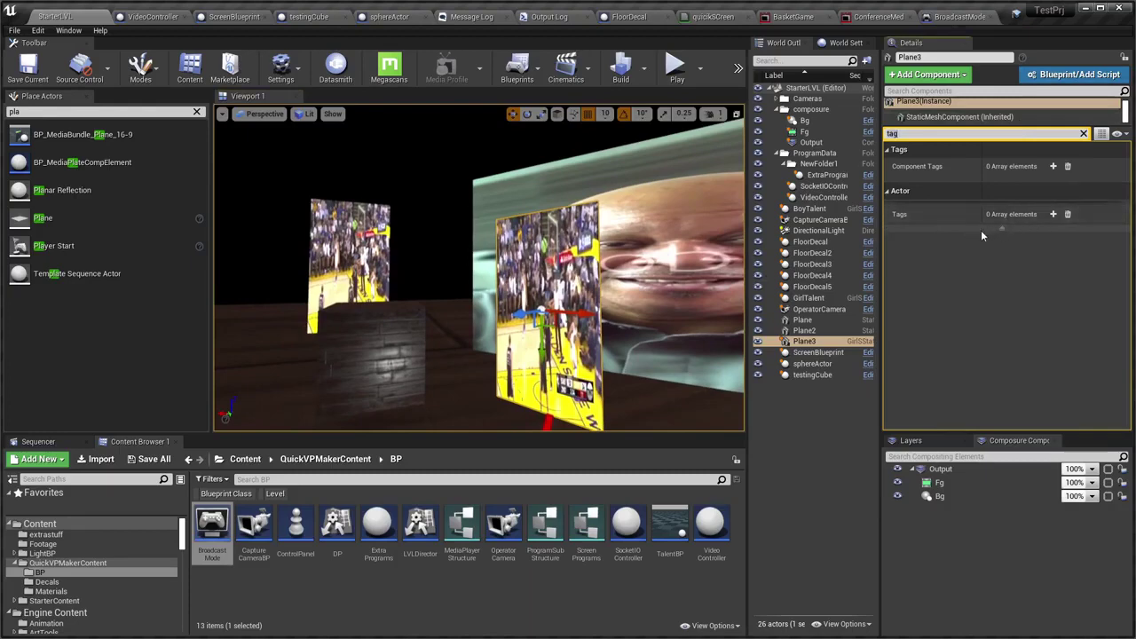
Tag Plane3 with FGCapture, taken from the Notepad++ notes, and save the StarterLVL map
{"action": "key", "text": "alt+Tab"}
{"action": "left_click", "coordinate": [922, 193]}
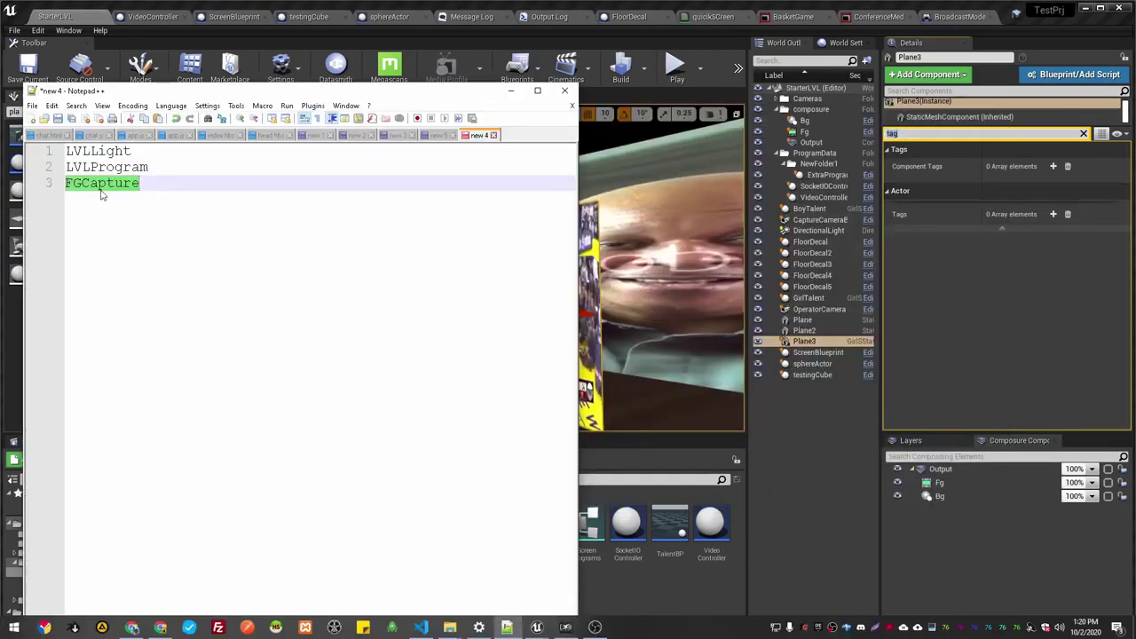
{"action": "left_click", "coordinate": [952, 273]}
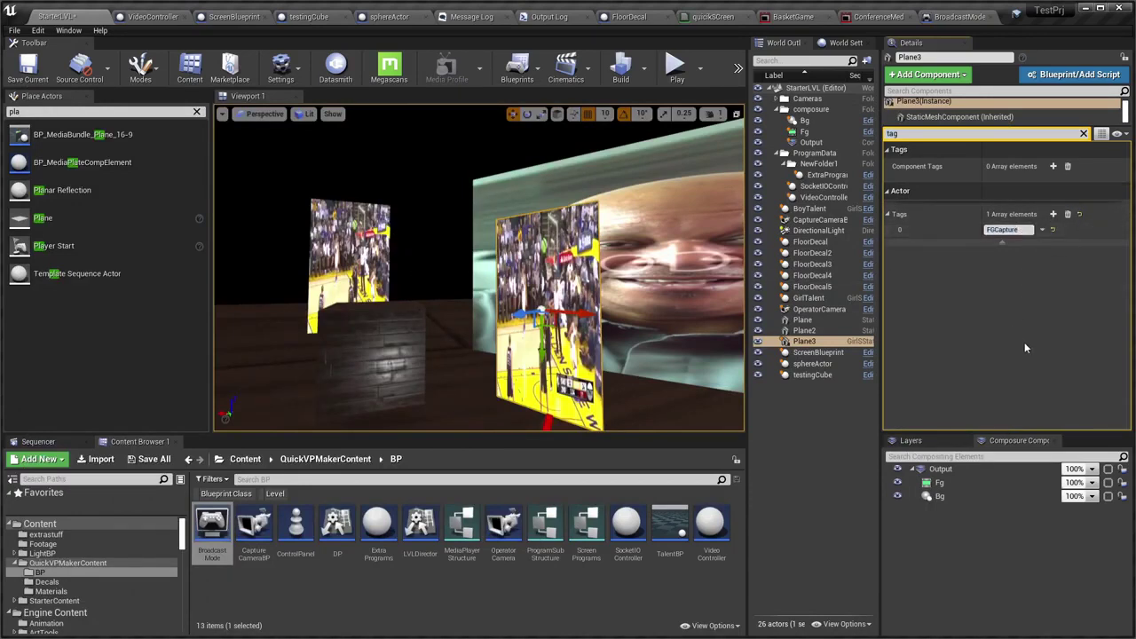
{"action": "right_click_drag", "start_coordinate": [494, 265], "coordinate": [475, 265]}
{"action": "key", "text": "ctrl+s"}
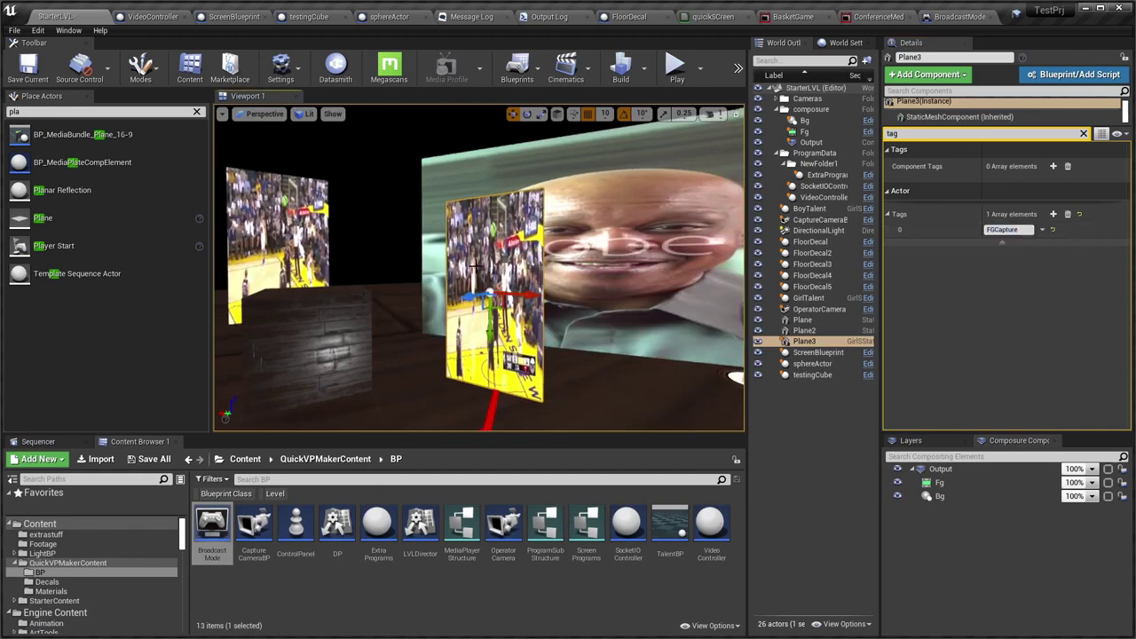
Start the level playing and bring the QuickVP Controller forward
{"action": "key", "text": "alt+p"}
{"action": "key", "text": "alt+Tab"}
{"action": "key", "text": "alt+Tab"}
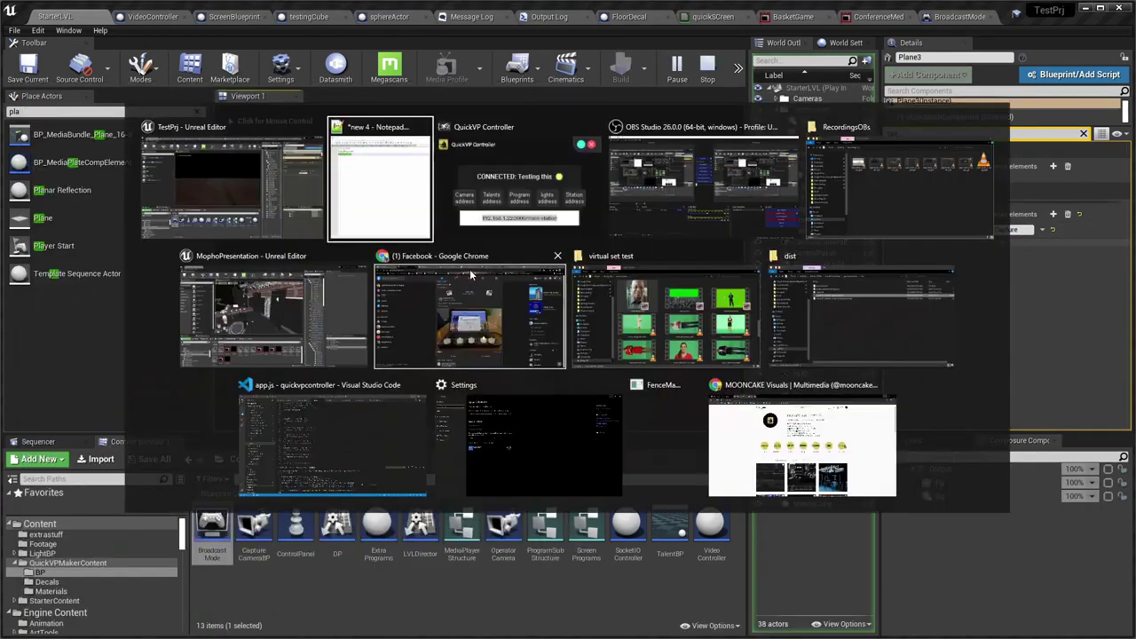
{"action": "key", "text": "alt+Tab"}
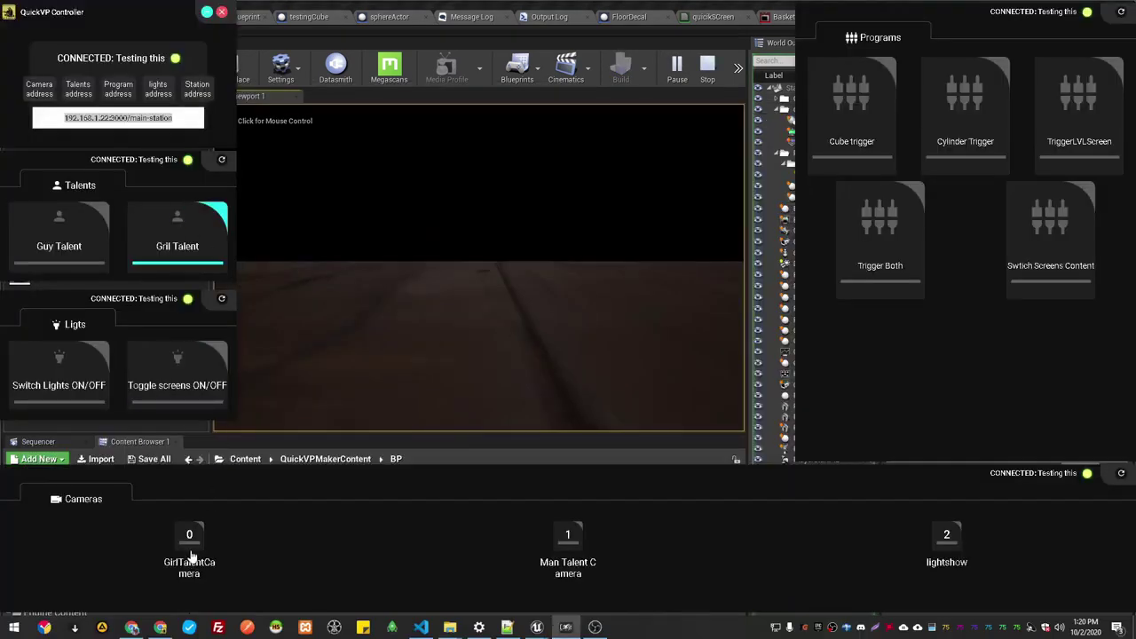
In the controller, cut to the girl talent camera, trigger the level screen, and swap the videos
{"action": "left_click", "coordinate": [191, 538]}
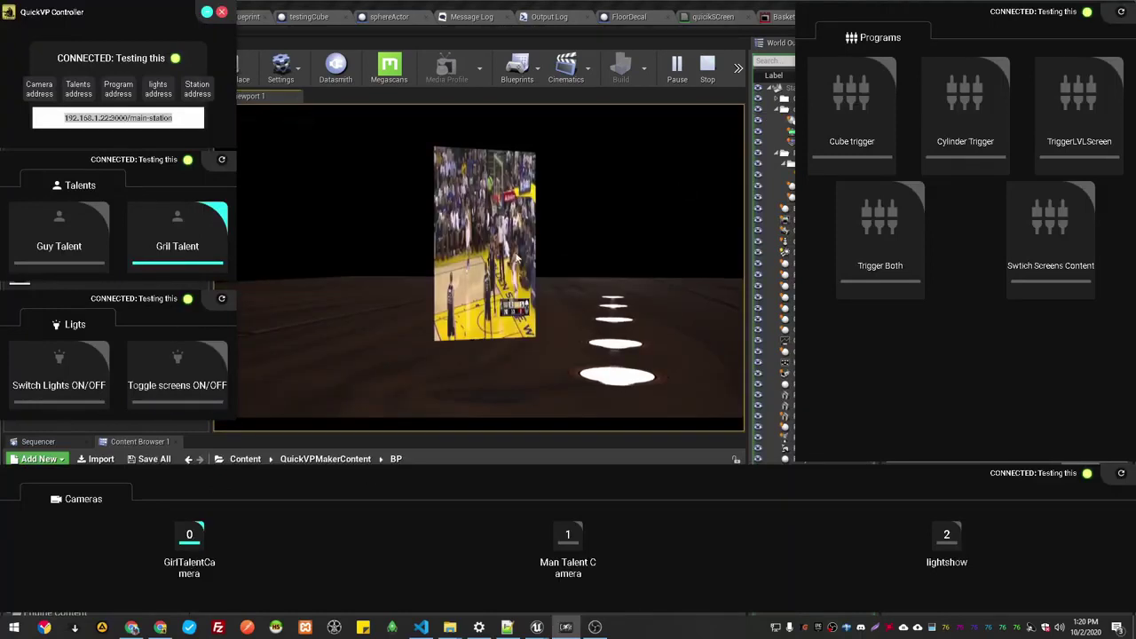
{"action": "left_click", "coordinate": [1105, 133]}
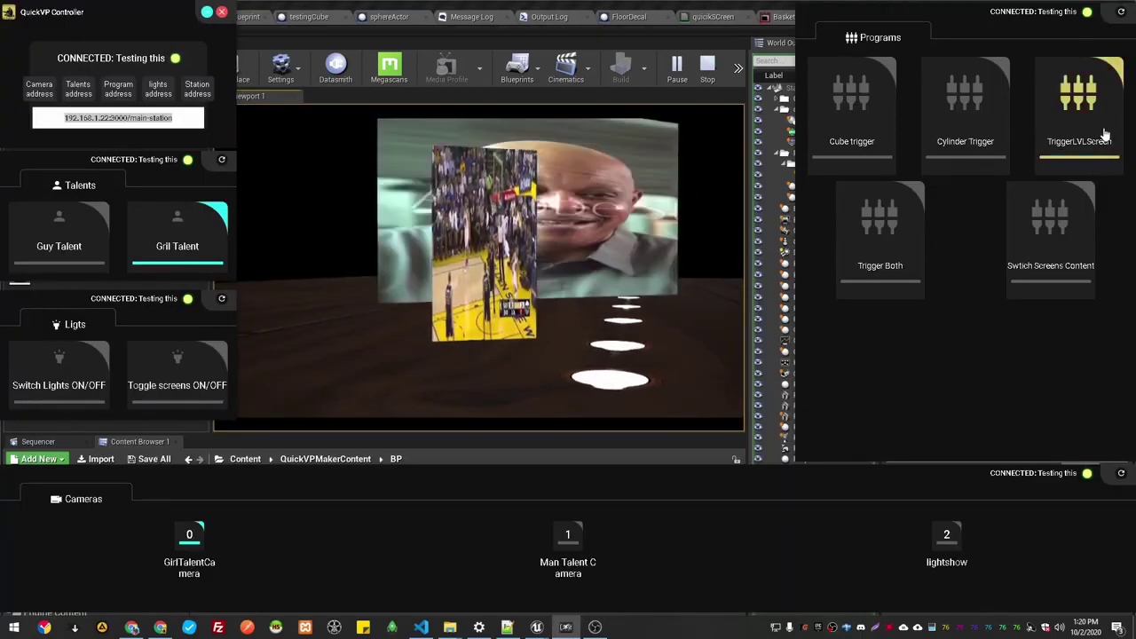
{"action": "left_click", "coordinate": [1043, 259]}
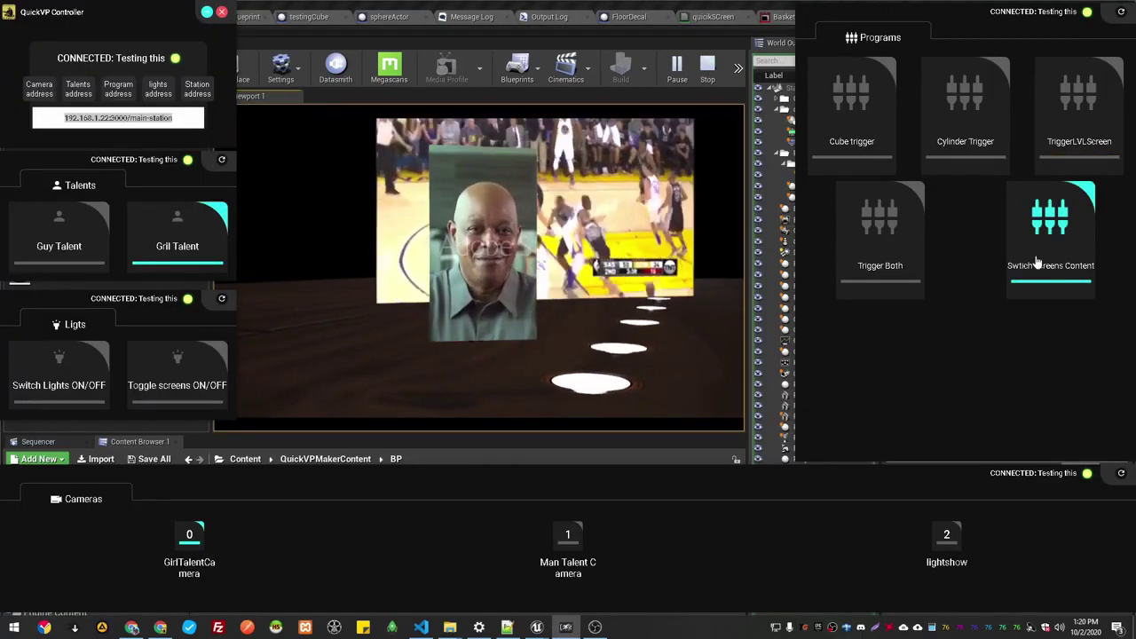
Watch the level full-screen, stop play with Esc, and leave full-screen mode with F11
{"action": "key", "text": "alt+Tab"}
{"action": "key", "text": "F11"}
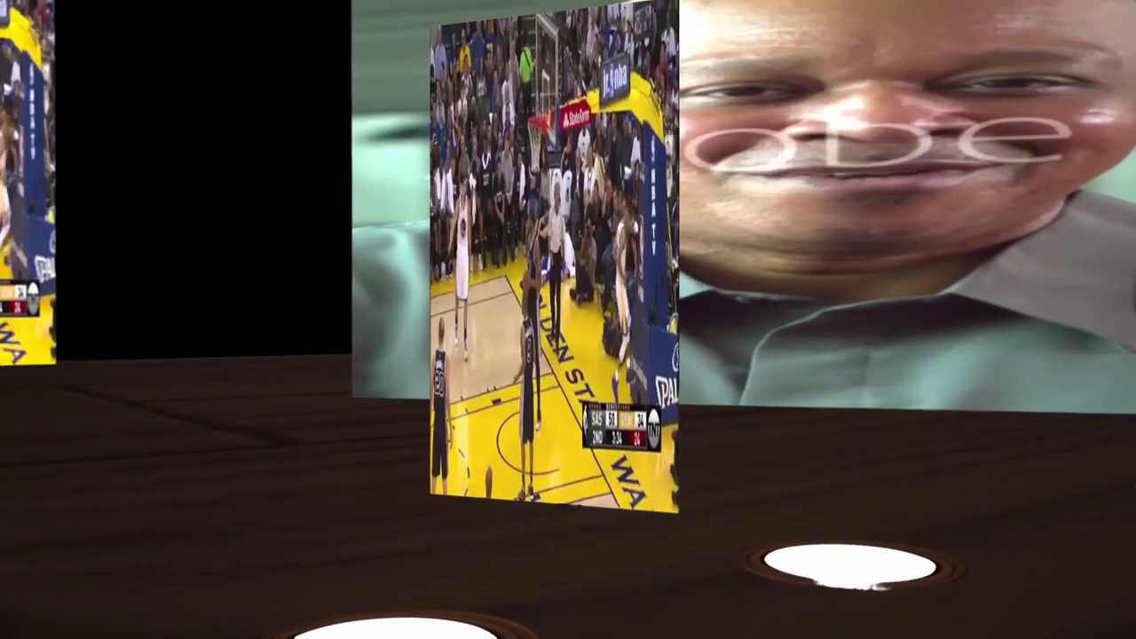
{"action": "key", "text": "Escape"}
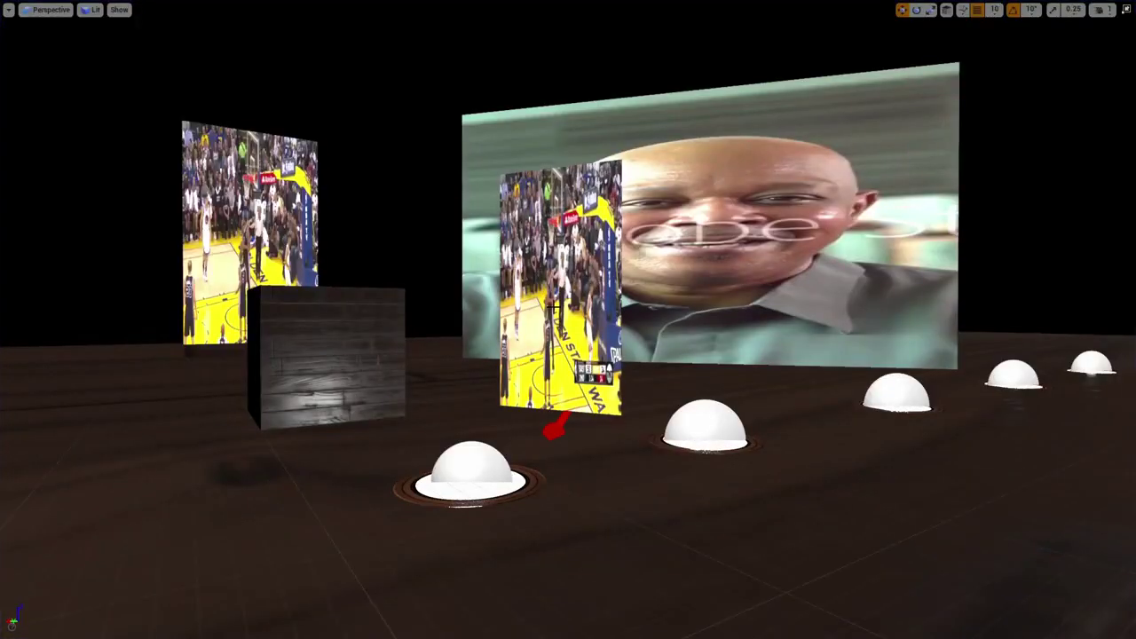
{"action": "key", "text": "F11"}
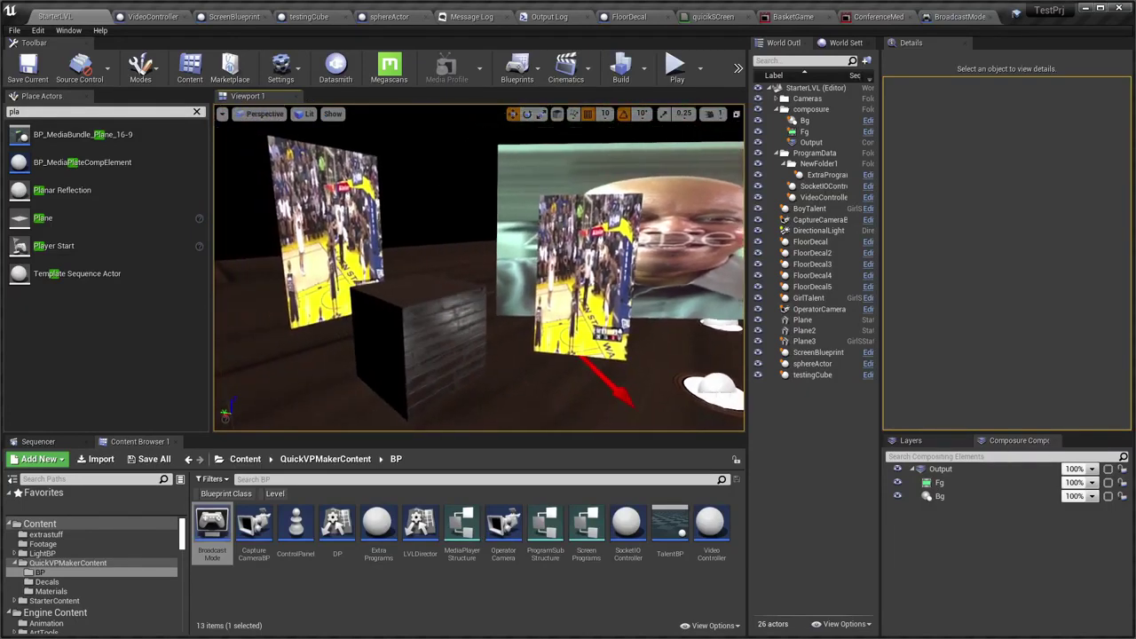
Select testingCube, frame it in top view, then orbit it in perspective to check its tags
{"action": "left_click", "coordinate": [472, 351]}
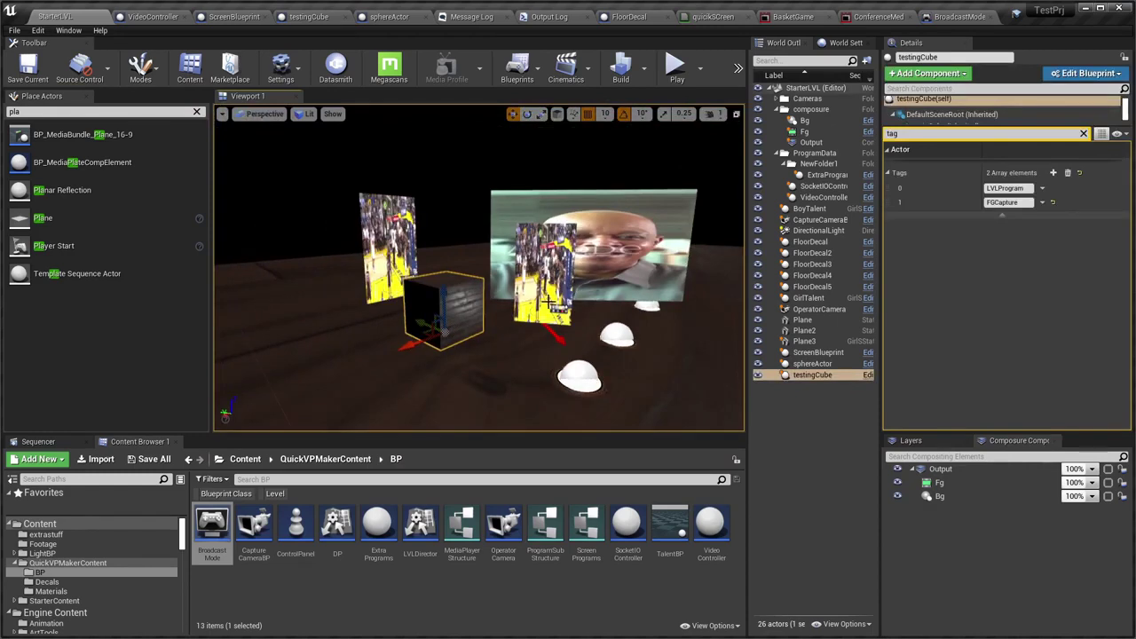
{"action": "key", "text": "alt+j"}
{"action": "key", "text": "f"}
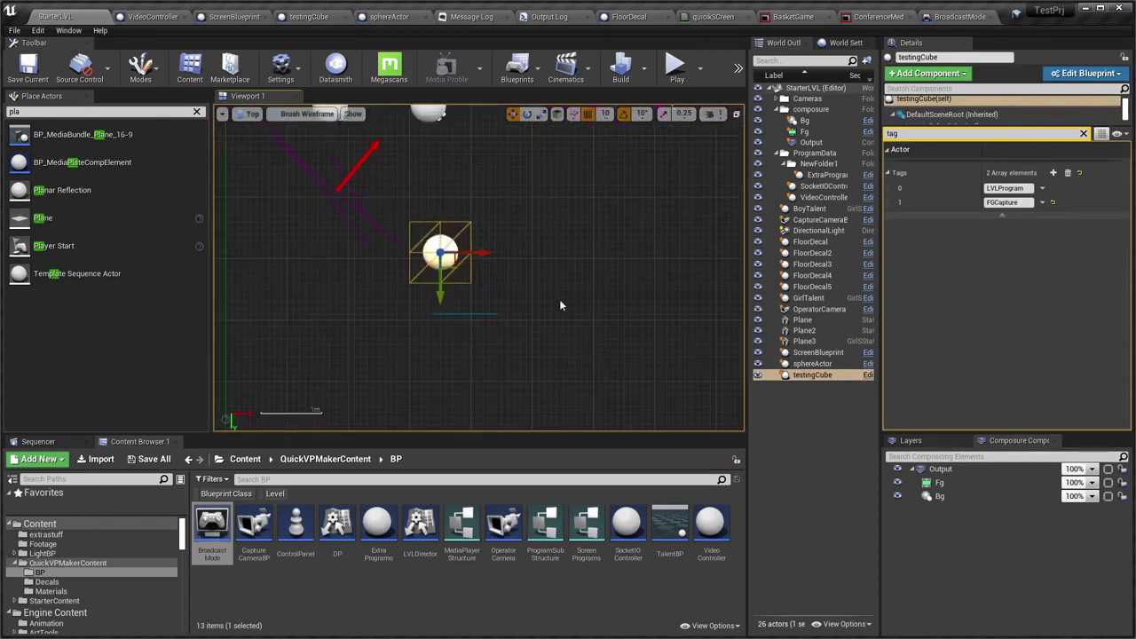
{"action": "mouse_move", "coordinate": [495, 267]}
{"action": "right_mouse_down"}
{"action": "mouse_move", "coordinate": [526, 359]}
{"action": "mouse_move", "coordinate": [483, 373]}
{"action": "right_mouse_up"}
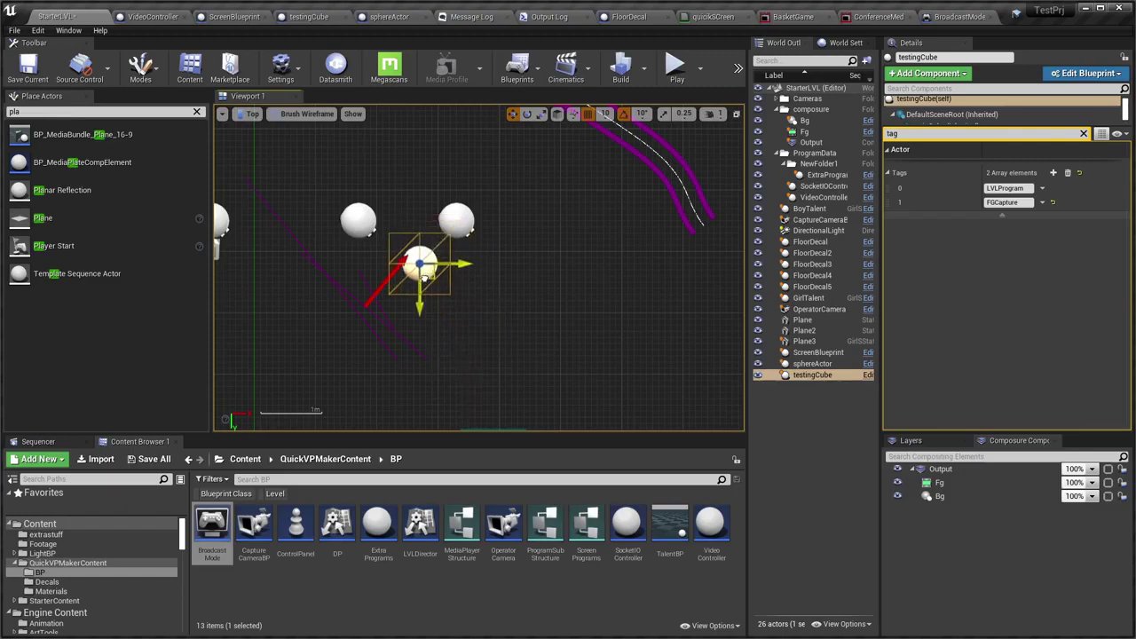
{"action": "key", "text": "alt+g"}
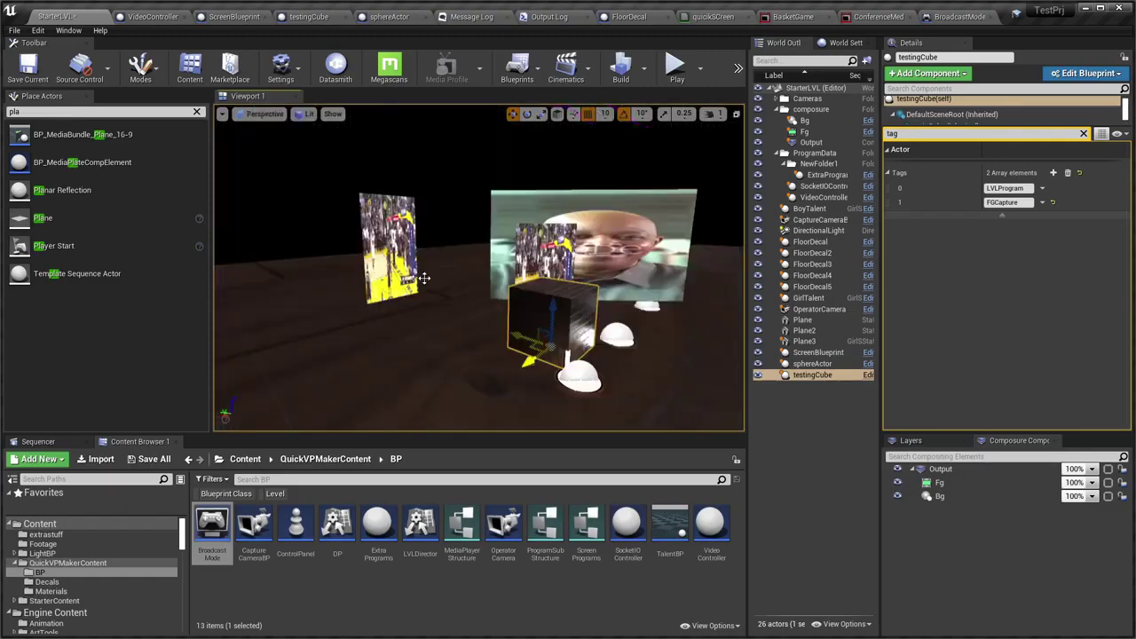
{"action": "right_click_drag", "start_coordinate": [429, 280], "coordinate": [462, 282]}
{"action": "mouse_move", "coordinate": [455, 414]}
{"action": "left_mouse_down", "text": "alt"}
{"action": "mouse_move", "coordinate": [470, 426]}
{"action": "mouse_move", "coordinate": [631, 372]}
{"action": "left_mouse_up", "text": "alt"}
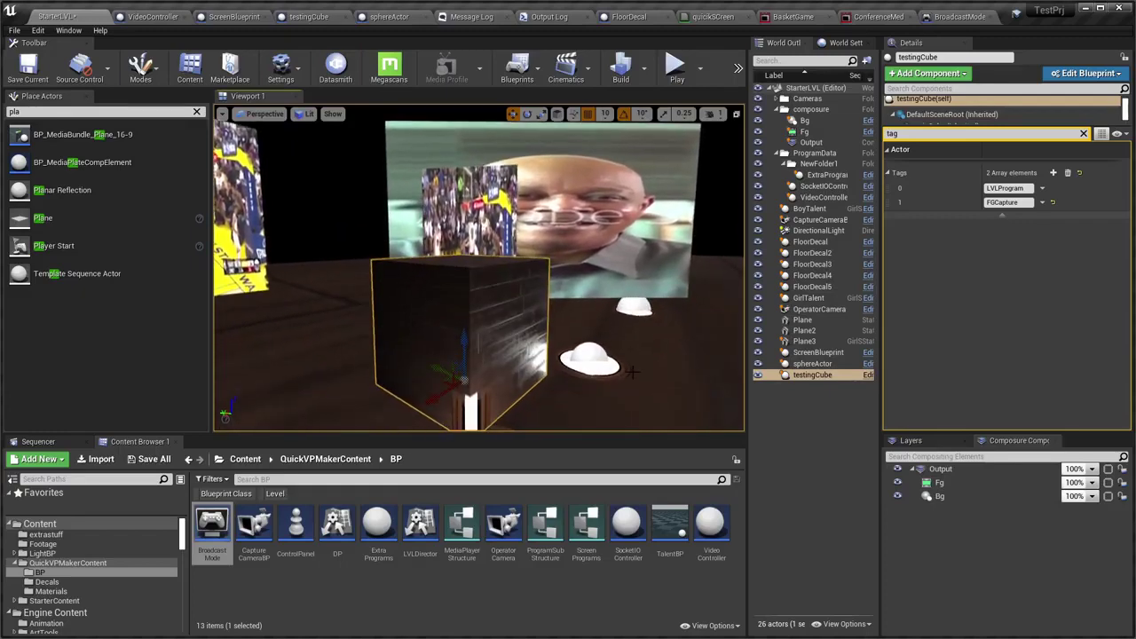
Start playing the level, then make Gril Talent active and switch to camera 0 in QuickVP Controller
{"action": "key", "text": "alt+p"}
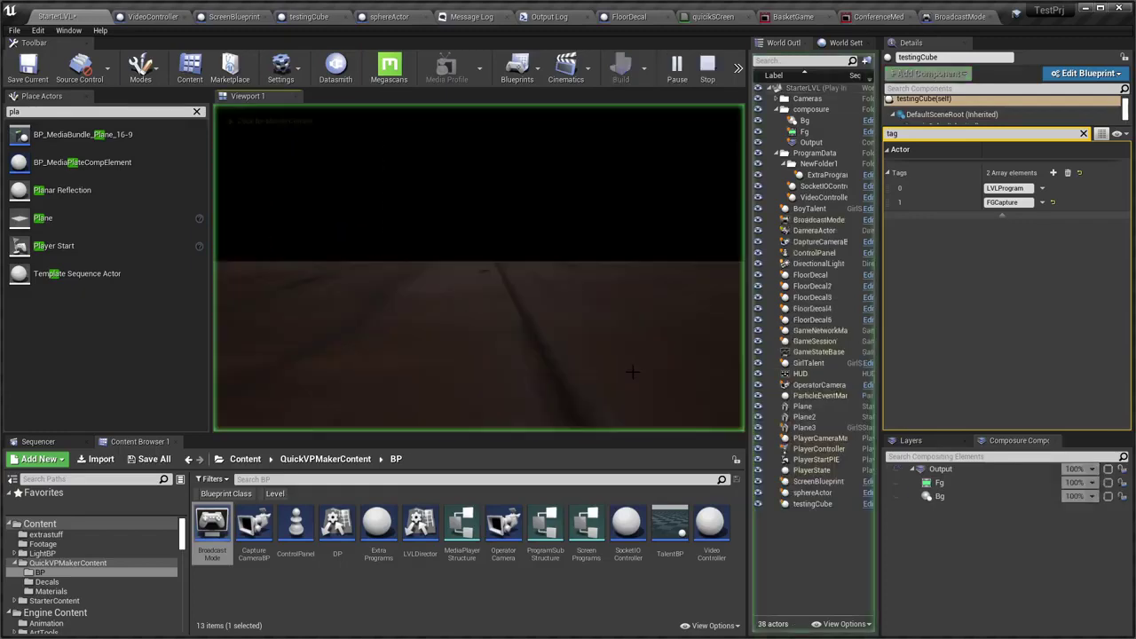
{"action": "key", "text": "alt+Tab"}
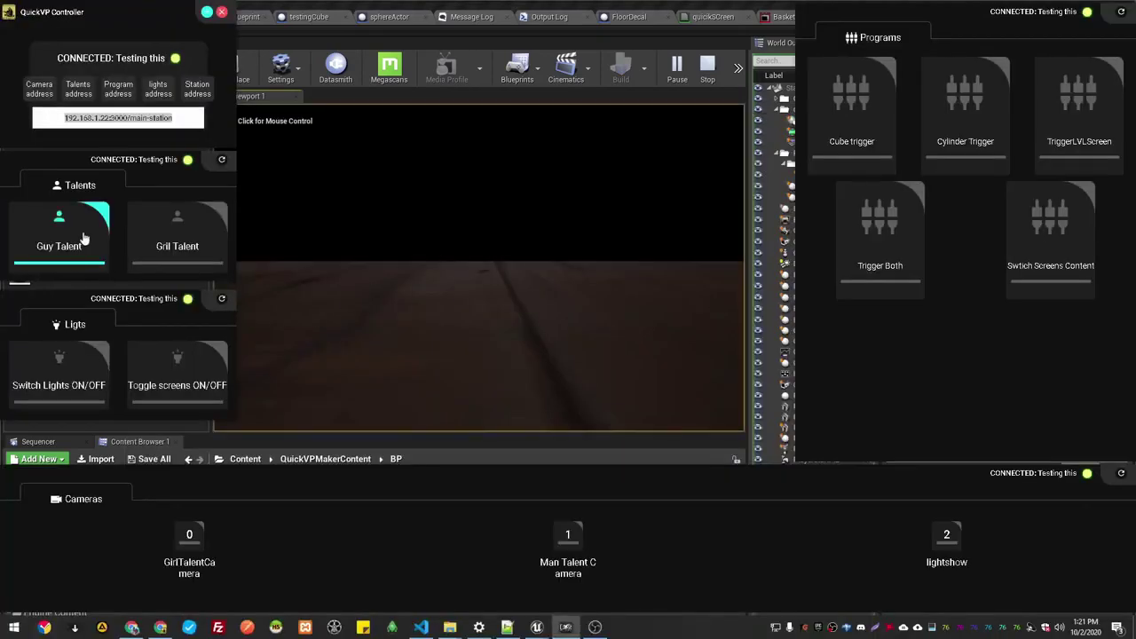
{"action": "left_click", "coordinate": [177, 230]}
{"action": "left_click", "coordinate": [187, 536]}
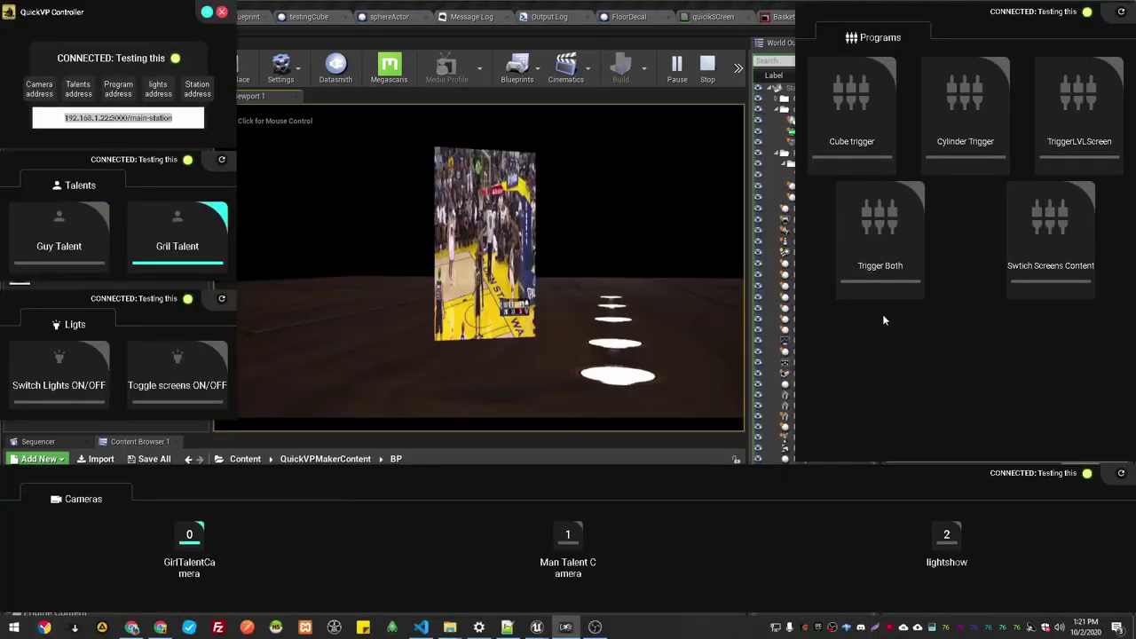
Fire the Cube trigger program four times to toggle testingCube in the running level
{"action": "left_click", "coordinate": [875, 132]}
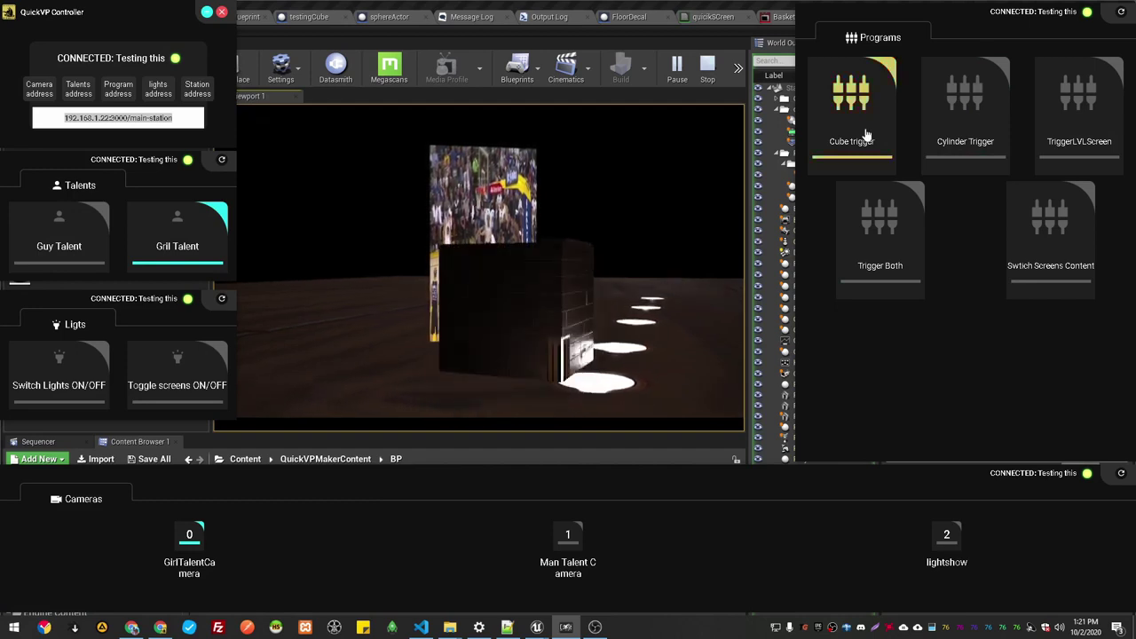
{"action": "left_click", "coordinate": [861, 132]}
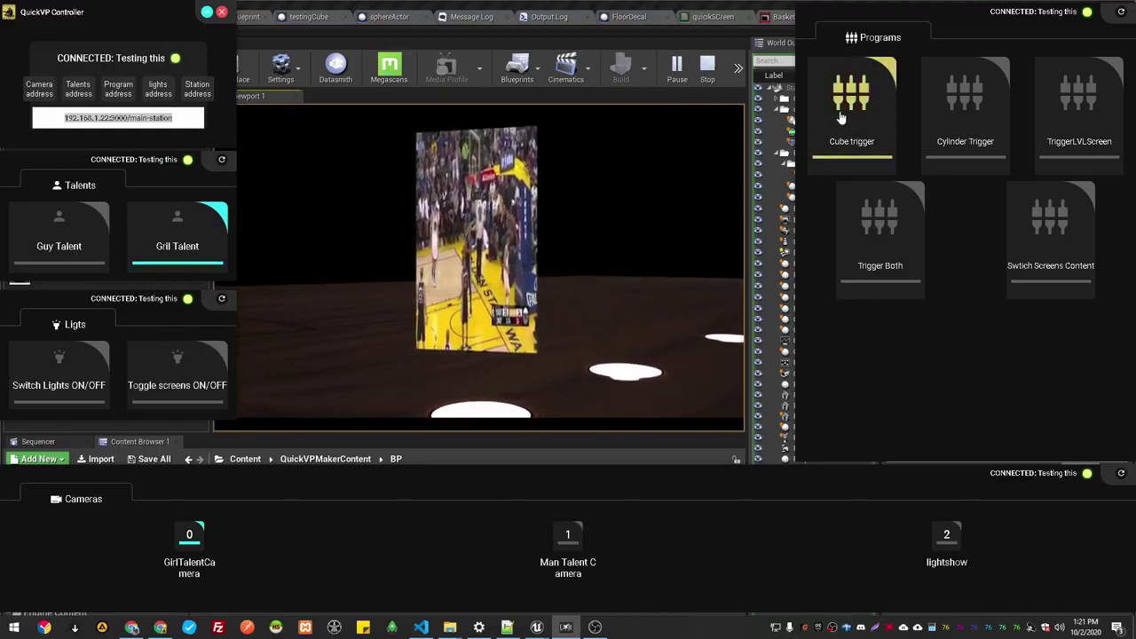
{"action": "left_click", "coordinate": [840, 117]}
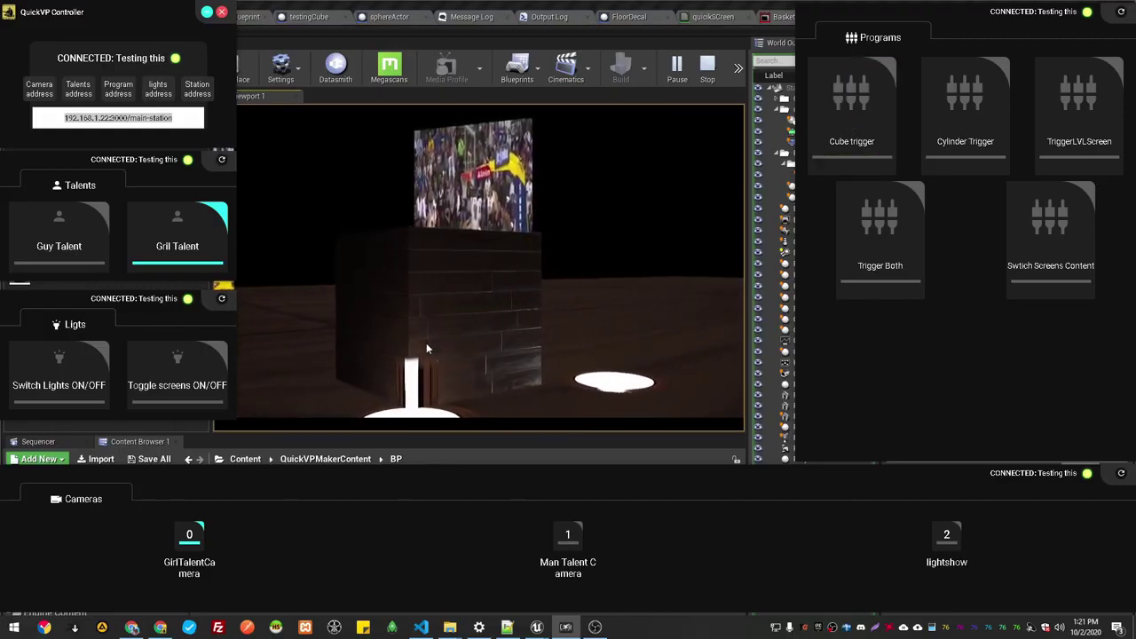
{"action": "left_click", "coordinate": [823, 142]}
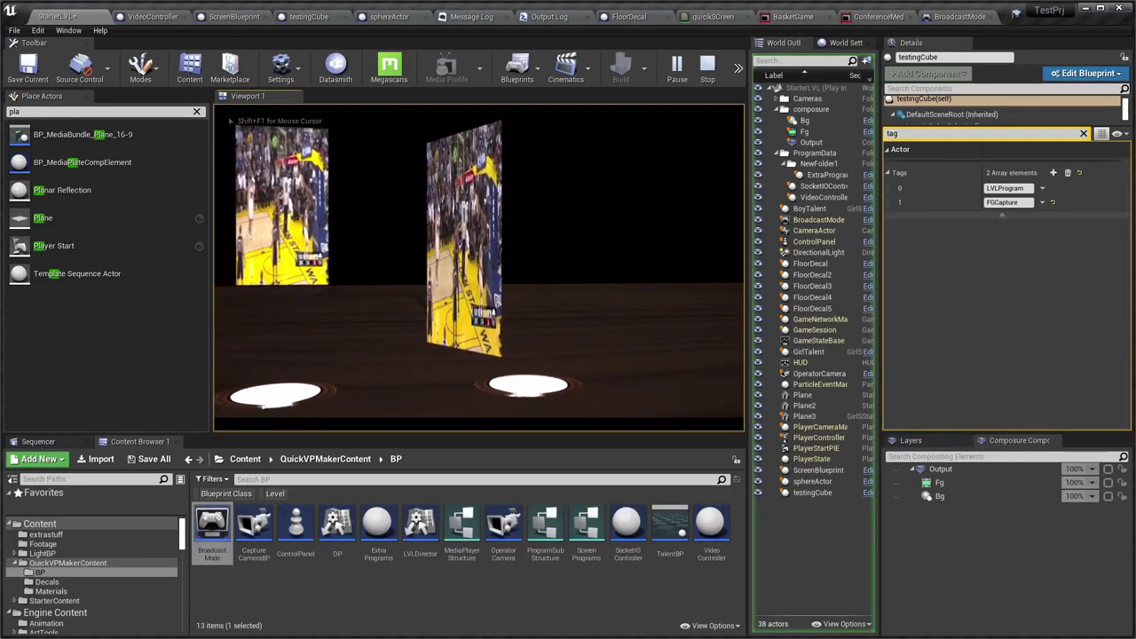
Stop the play session and move testingCube to the left across the floor
{"action": "key", "text": "Escape"}
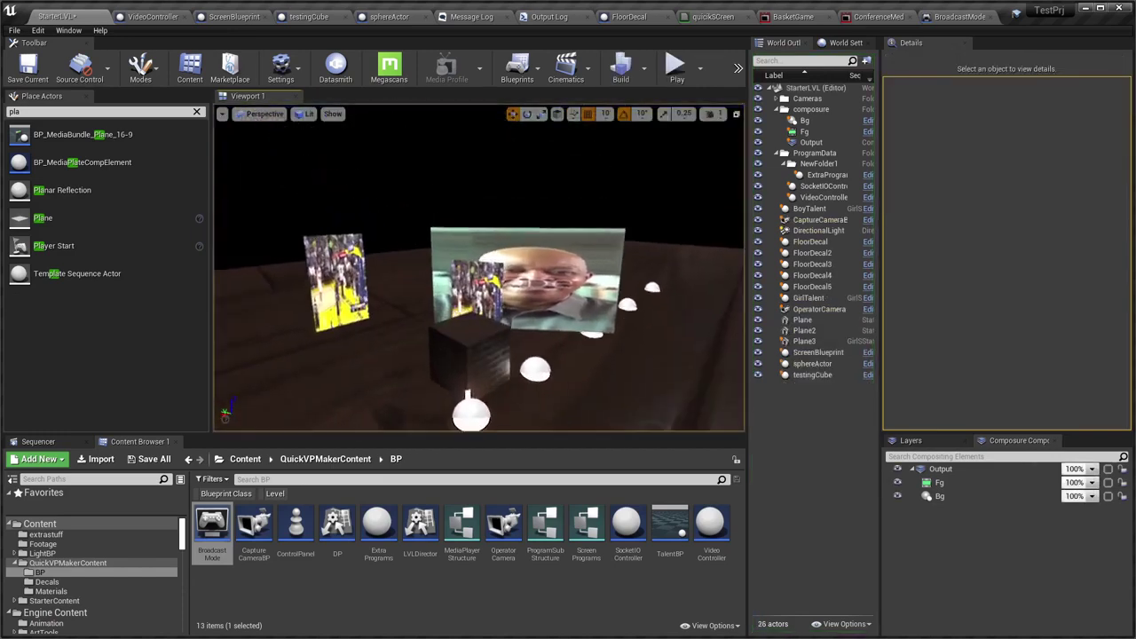
{"action": "left_click", "coordinate": [394, 291]}
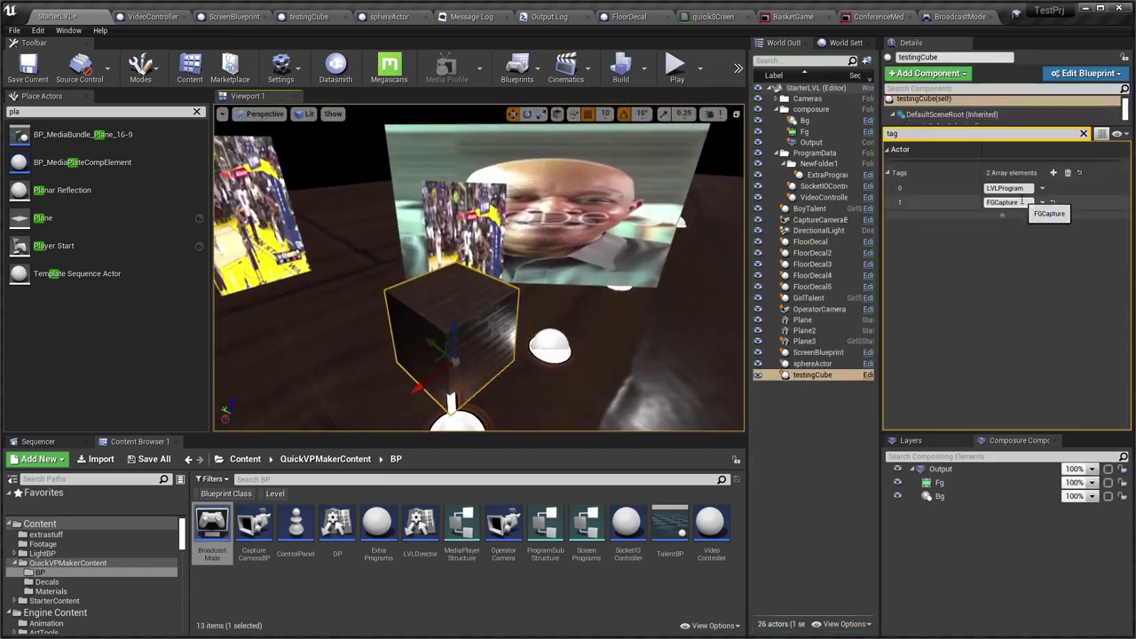
{"action": "right_click_drag", "start_coordinate": [497, 337], "coordinate": [550, 302]}
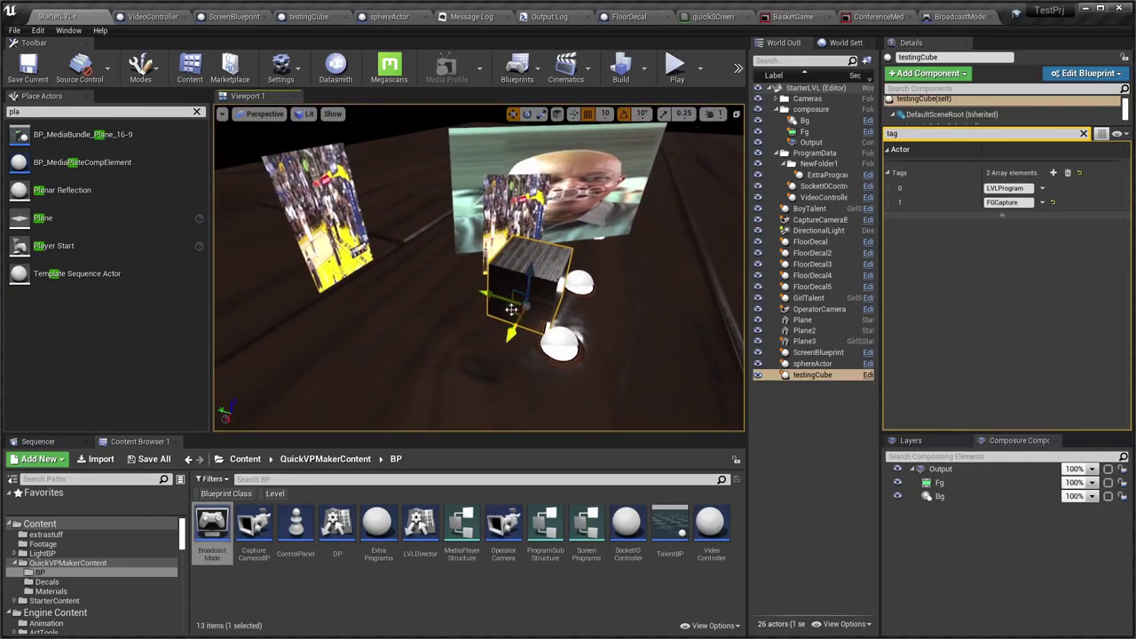
{"action": "left_click_drag", "start_coordinate": [525, 305], "coordinate": [393, 304]}
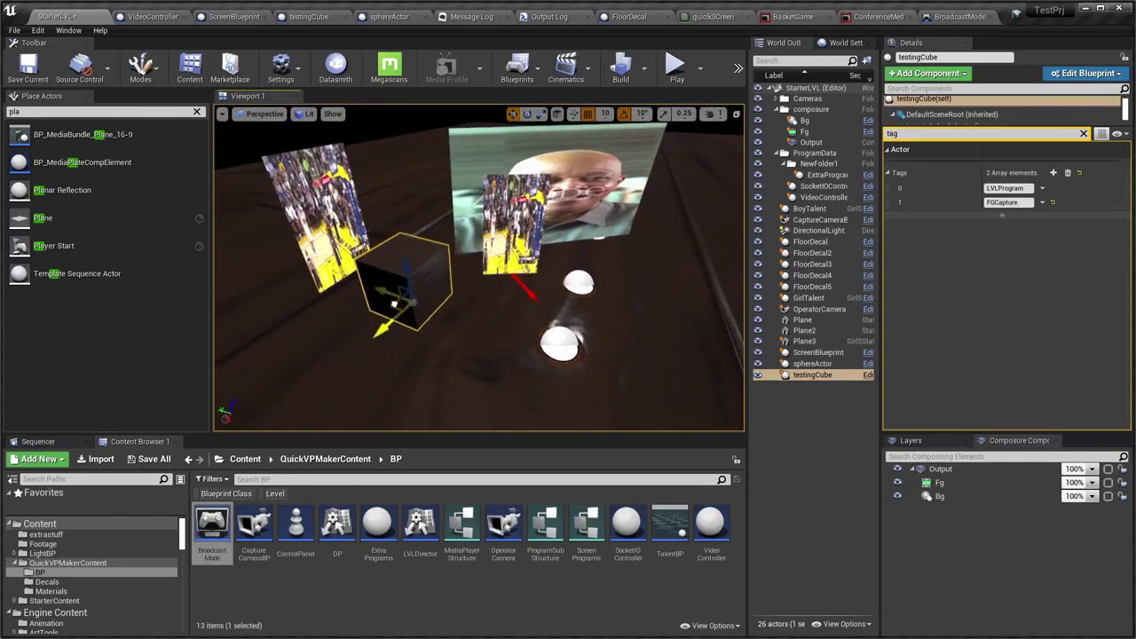
Delete Plane3, the small video screen, from the level
{"action": "left_click", "coordinate": [513, 217]}
{"action": "key", "text": "Escape"}
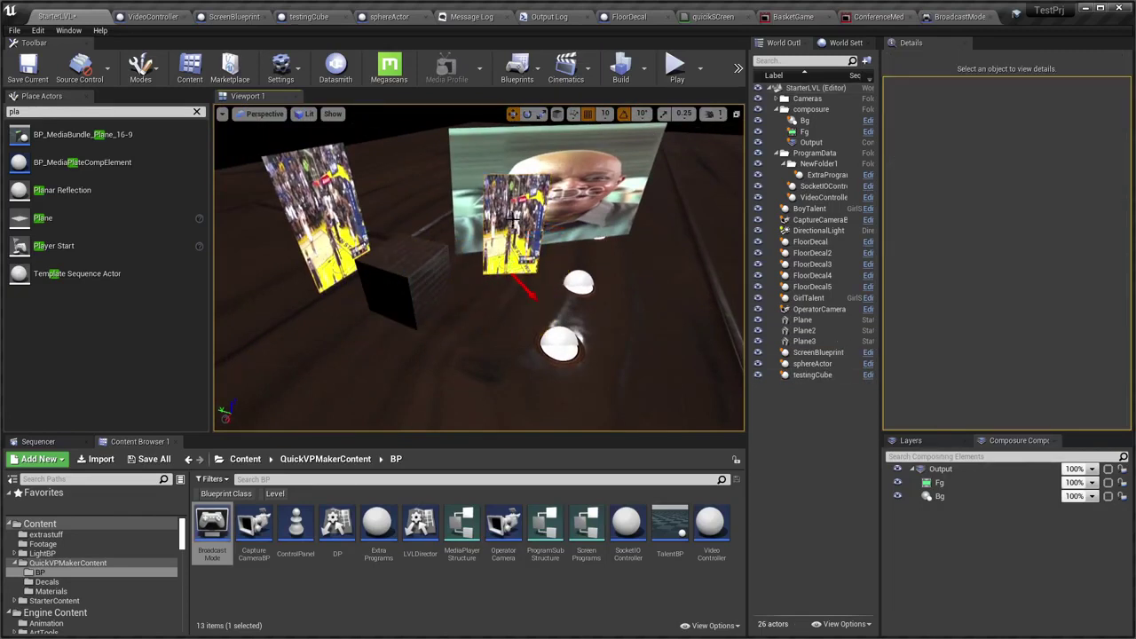
{"action": "key", "text": "ctrl+z"}
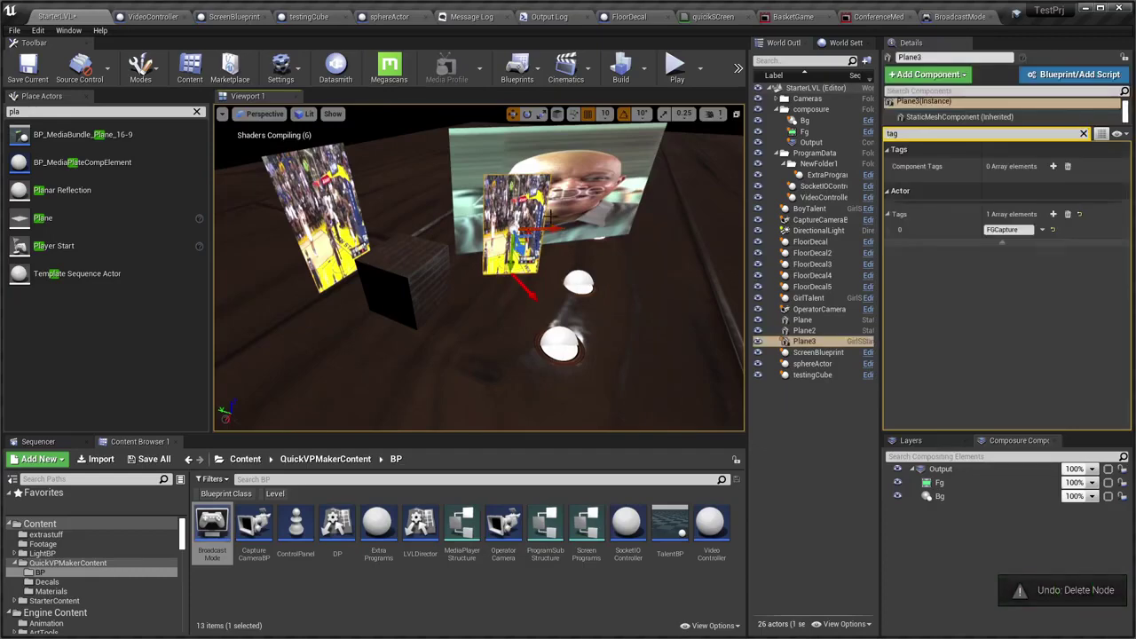
{"action": "key", "text": "Delete"}
{"action": "mouse_move", "coordinate": [550, 216]}
{"action": "left_mouse_down"}
{"action": "mouse_move", "coordinate": [497, 266]}
{"action": "mouse_move", "coordinate": [345, 229]}
{"action": "left_mouse_up"}
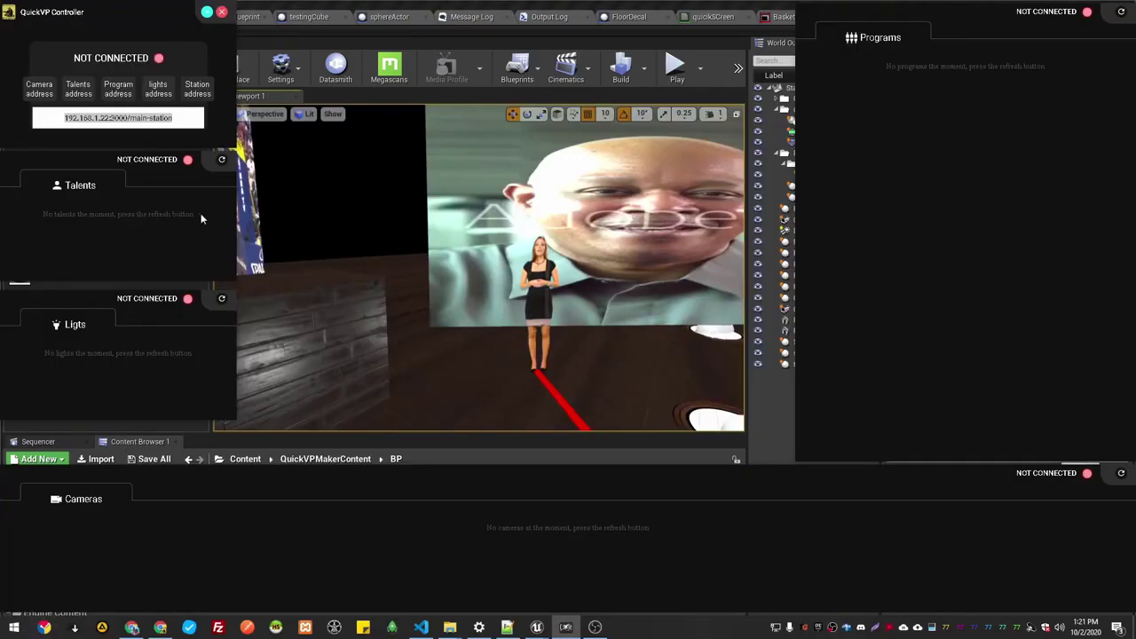
Show the Notepad++ tag list at the LVLLight line, glance at OBS Studio, then return
{"action": "key", "text": "alt+Tab"}
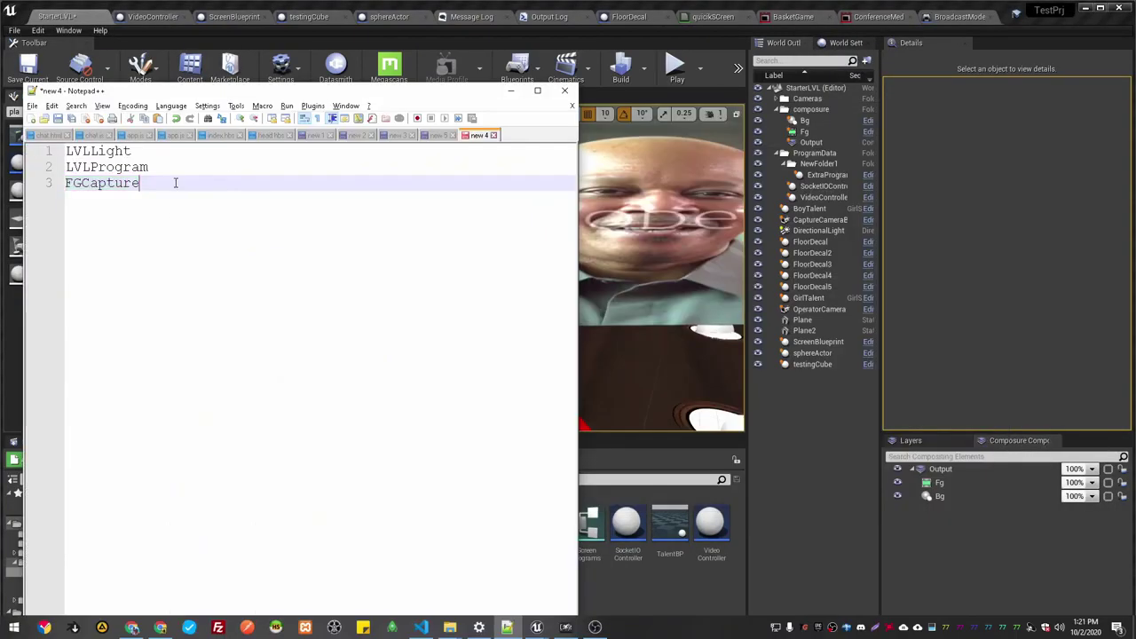
{"action": "left_click", "coordinate": [69, 151]}
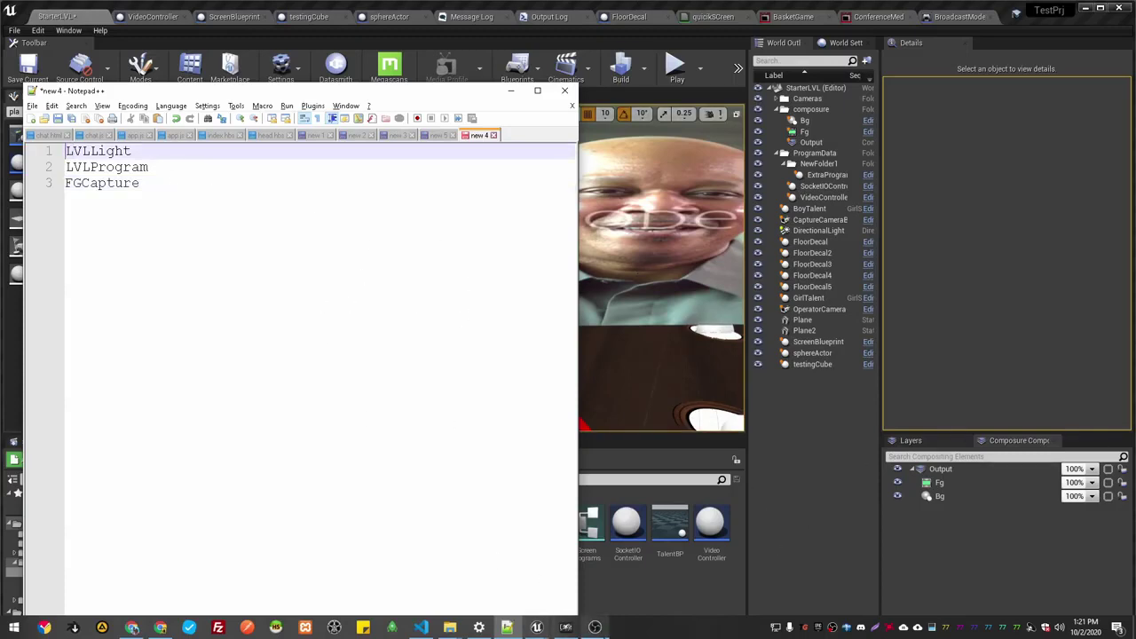
{"action": "left_click", "coordinate": [559, 629]}
{"action": "left_click", "coordinate": [596, 629]}
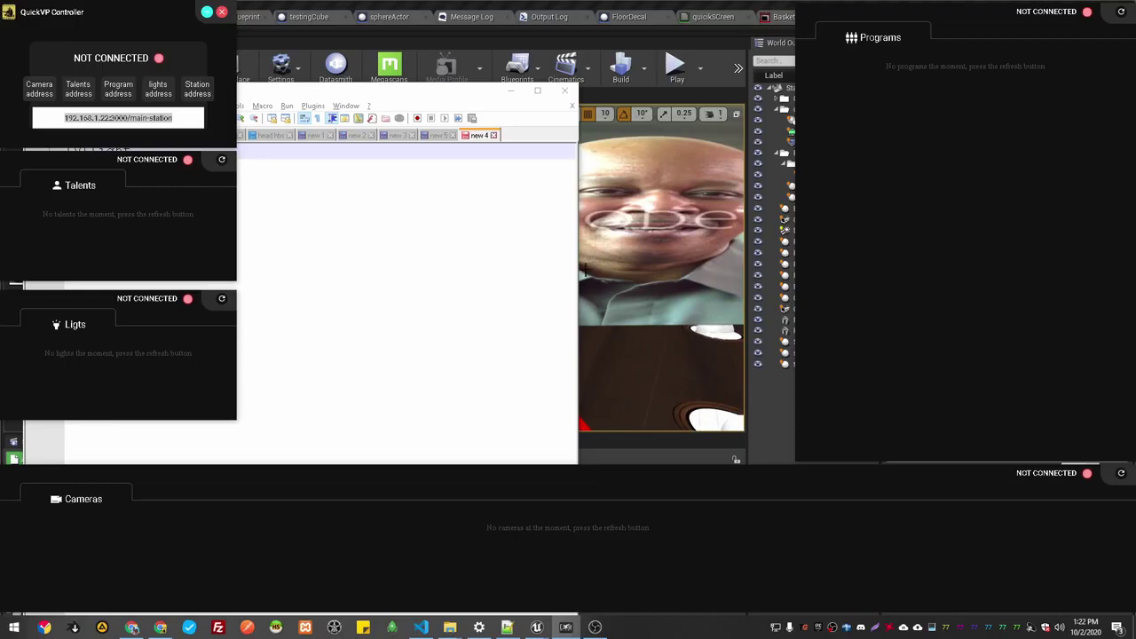
Implement the Turn Off Screens interface function as an event in the VideoController blueprint
{"action": "left_click", "coordinate": [685, 36]}
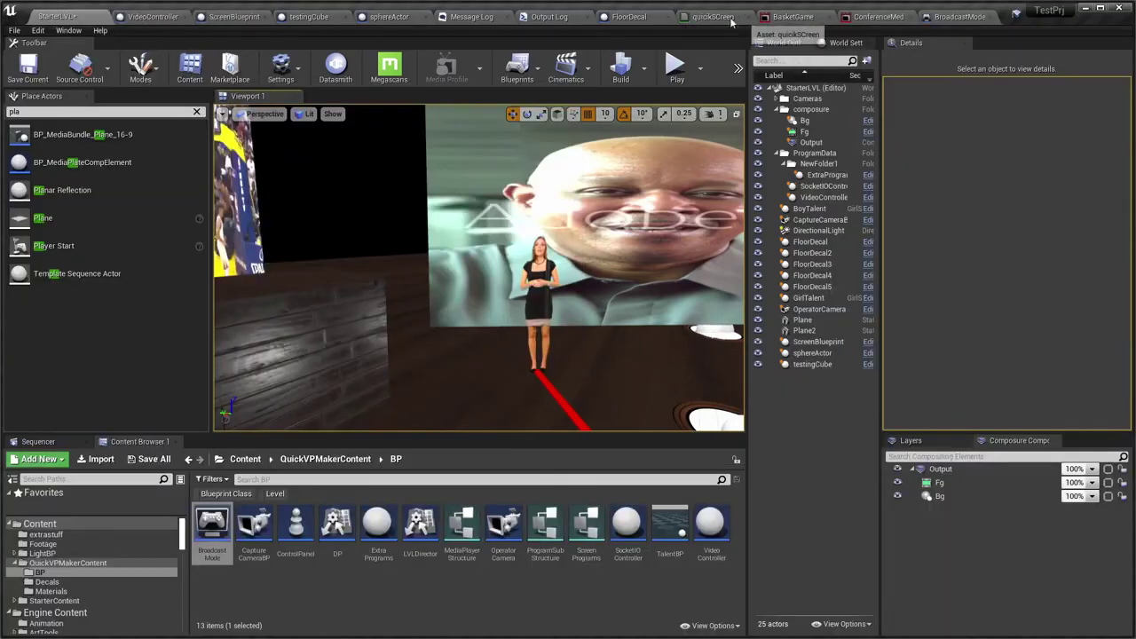
{"action": "left_click", "coordinate": [153, 17]}
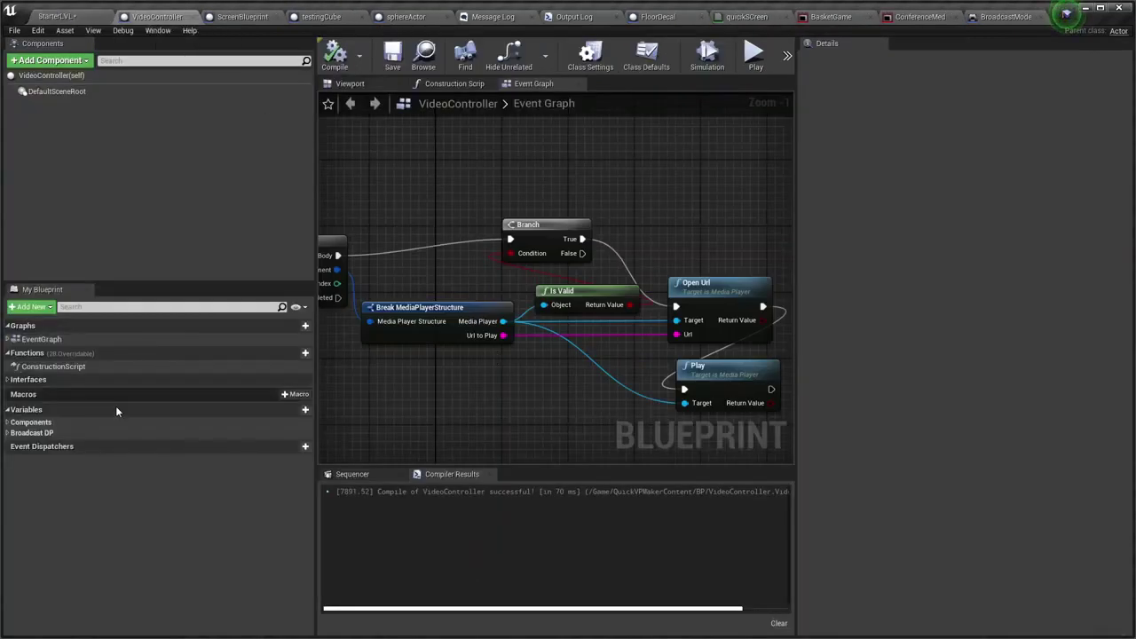
{"action": "left_click", "coordinate": [8, 379]}
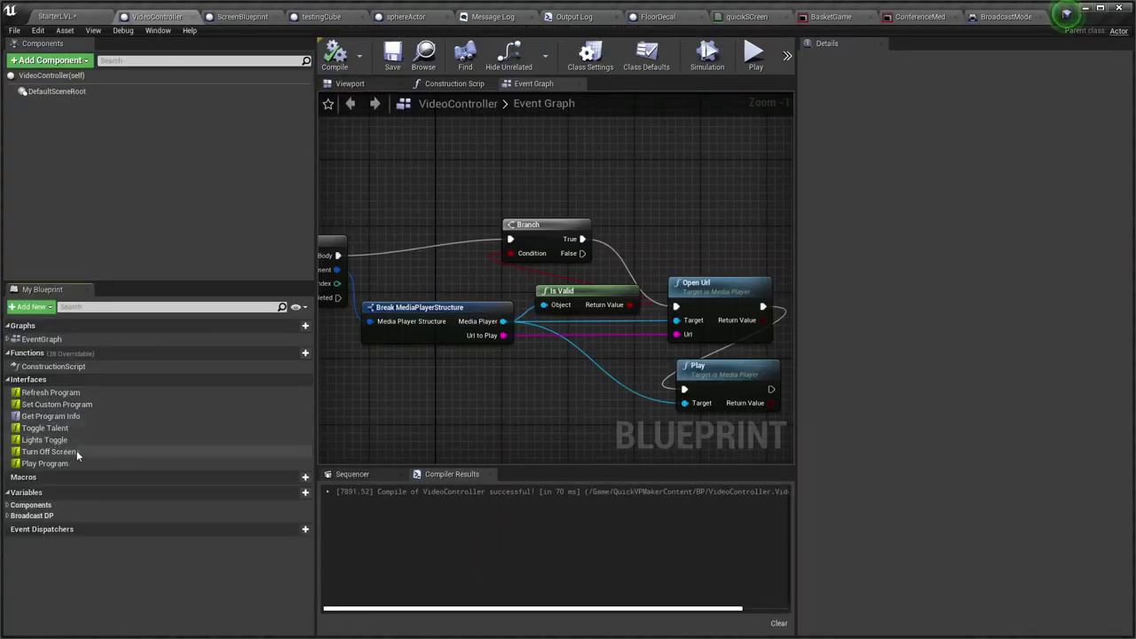
{"action": "left_click_drag", "start_coordinate": [42, 456], "coordinate": [433, 213]}
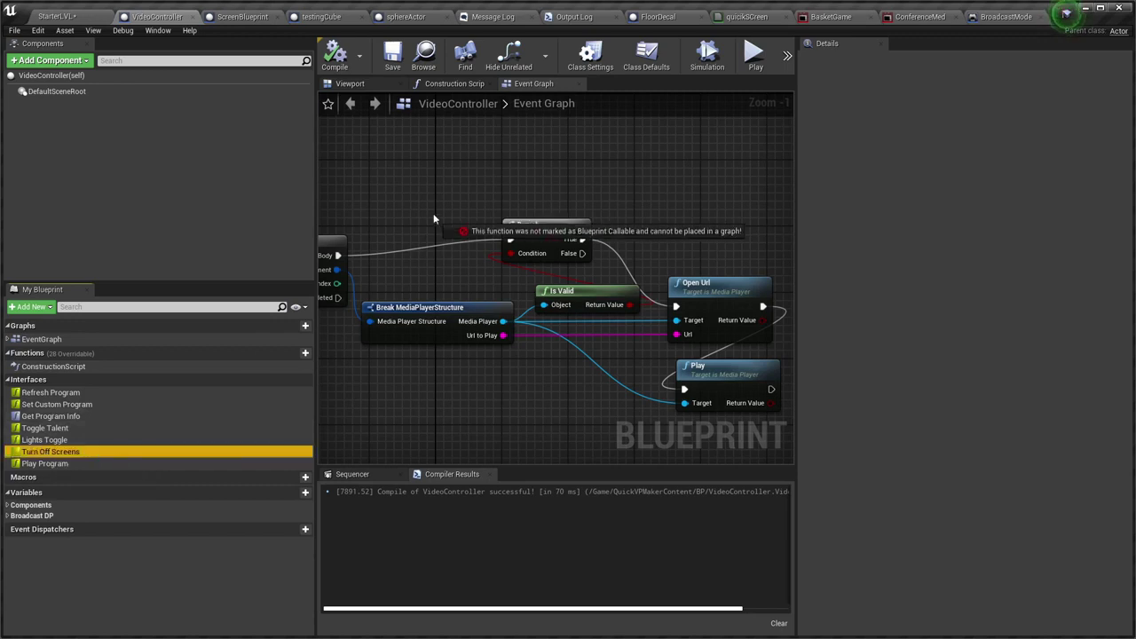
{"action": "right_click", "coordinate": [36, 456]}
{"action": "left_click", "coordinate": [71, 471]}
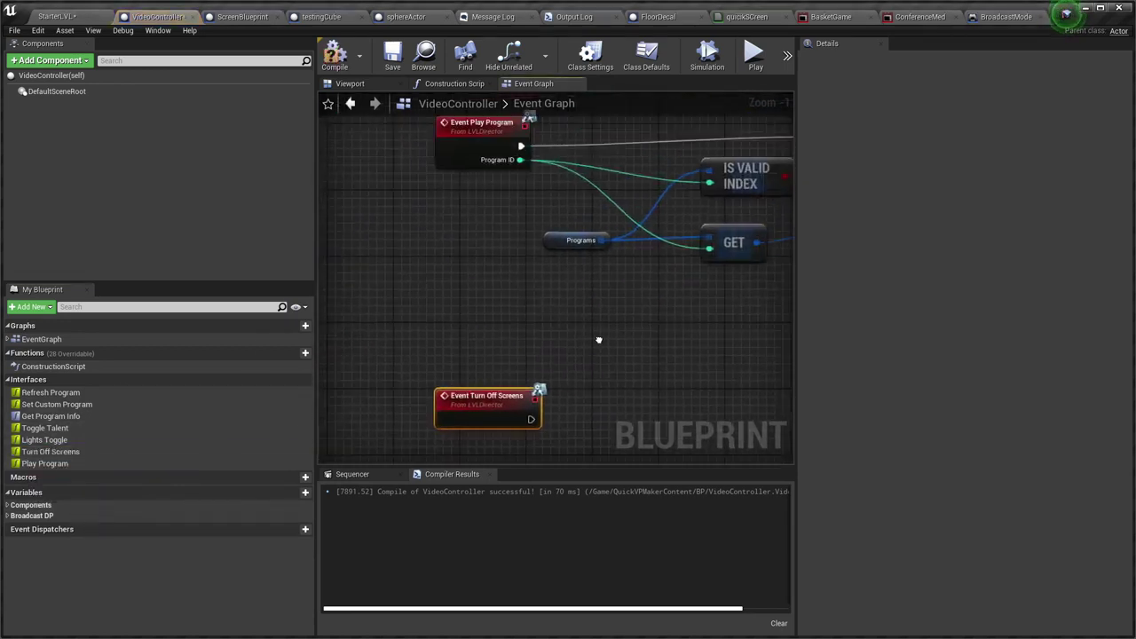
{"action": "right_click_drag", "start_coordinate": [588, 373], "coordinate": [509, 390]}
{"action": "scroll", "coordinate": [509, 391], "scroll_direction": "up", "scroll_amount": 1}
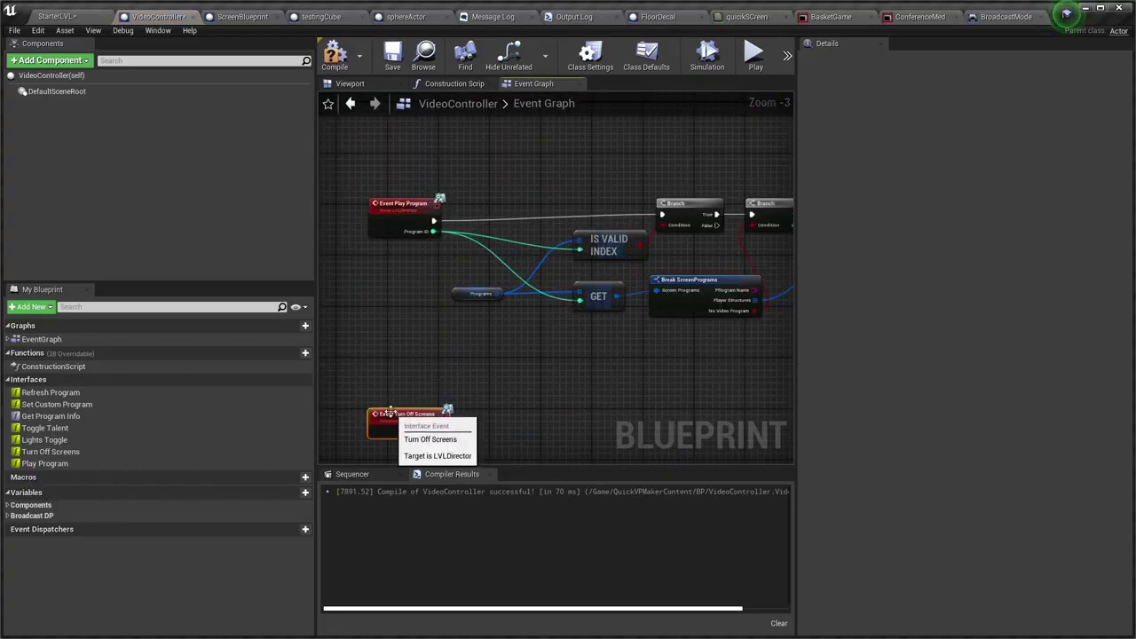
Delete the Turn Off Screens event, recompile VideoController, and return to StarterLVL
{"action": "key", "text": "Delete"}
{"action": "left_click", "coordinate": [334, 55]}
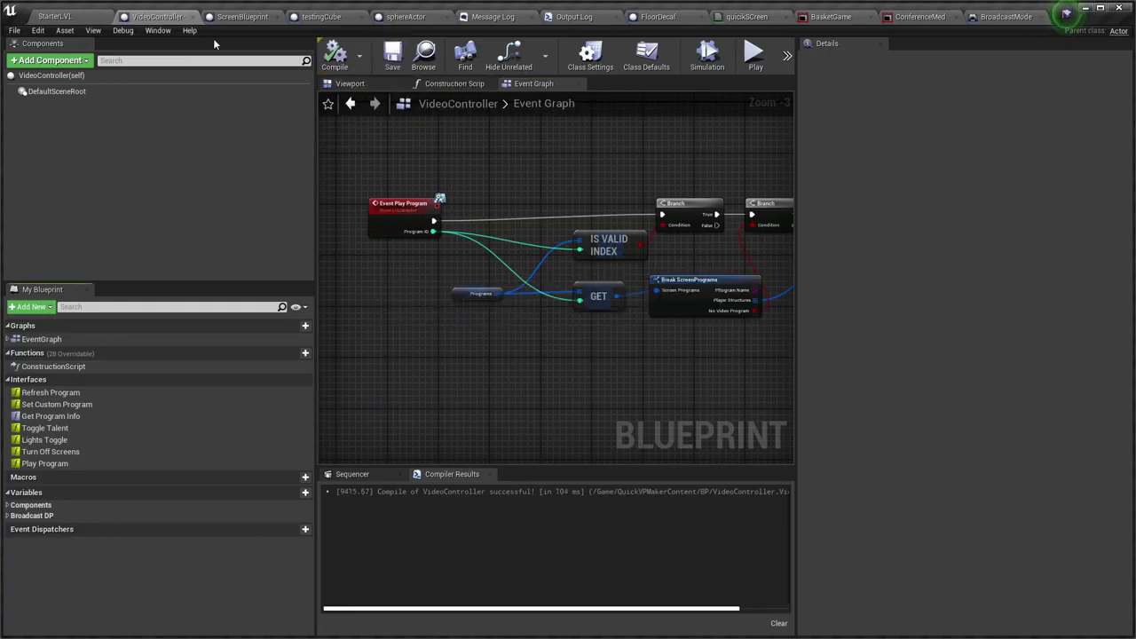
{"action": "left_click", "coordinate": [55, 16]}
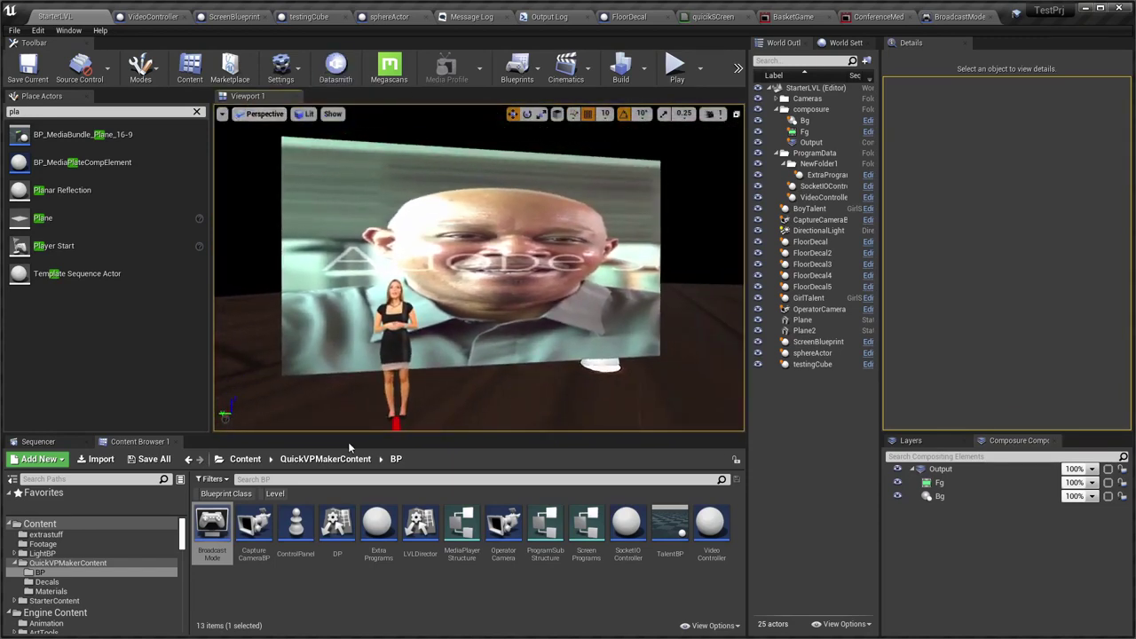
Show the Camera address in QuickVP Controller and start playing the level in the editor
{"action": "key", "text": "alt+Tab"}
{"action": "left_click", "coordinate": [435, 215]}
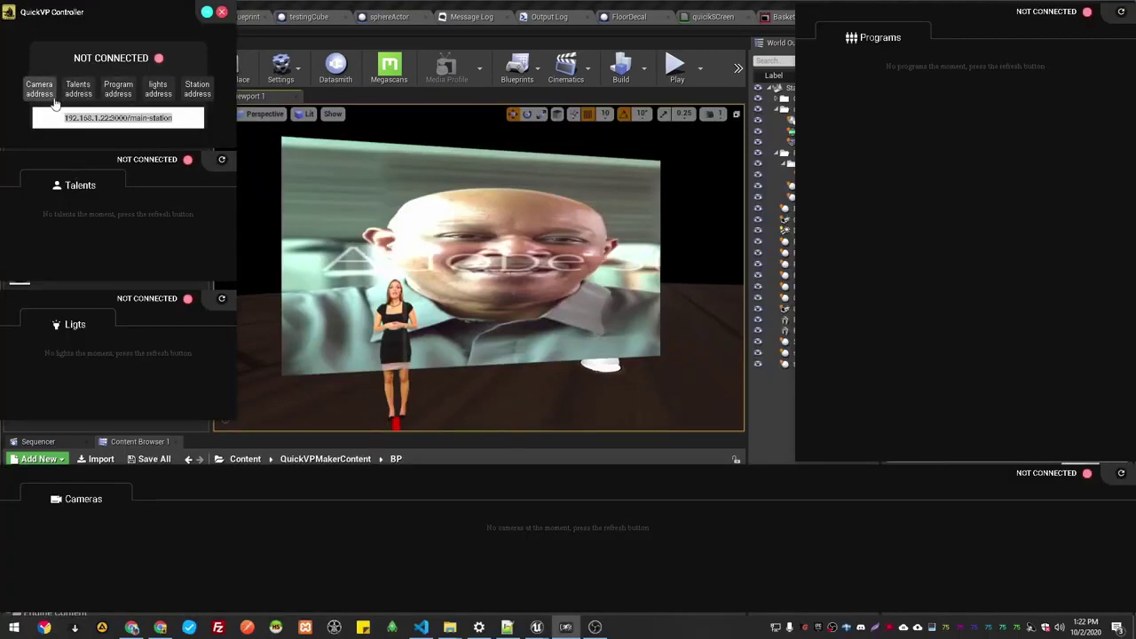
{"action": "left_click", "coordinate": [158, 89]}
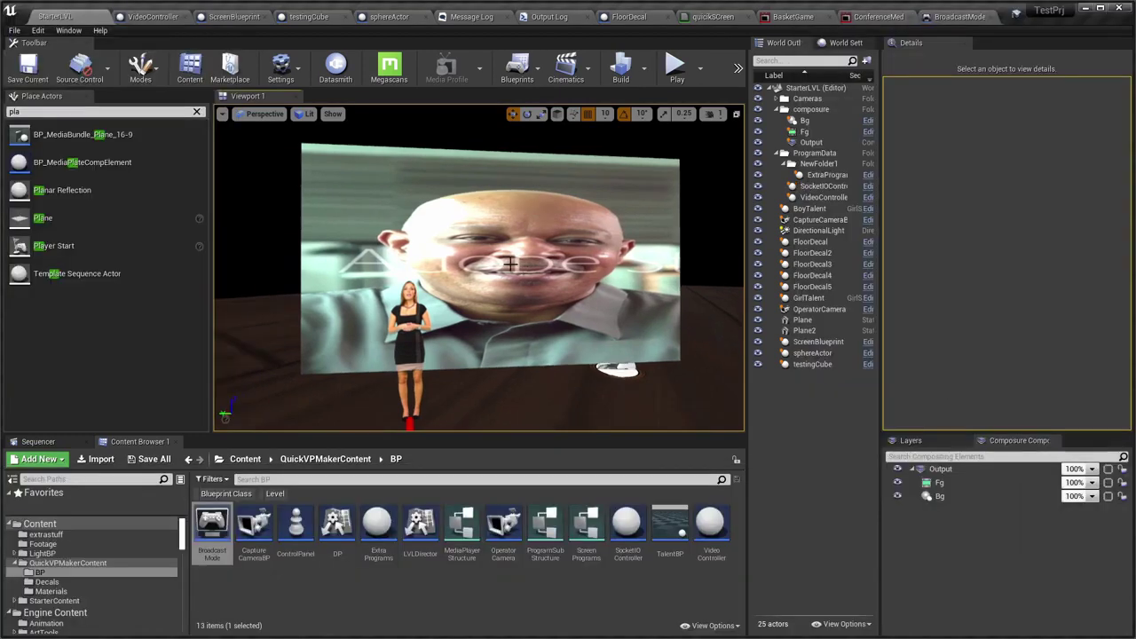
{"action": "key", "text": "alt+p"}
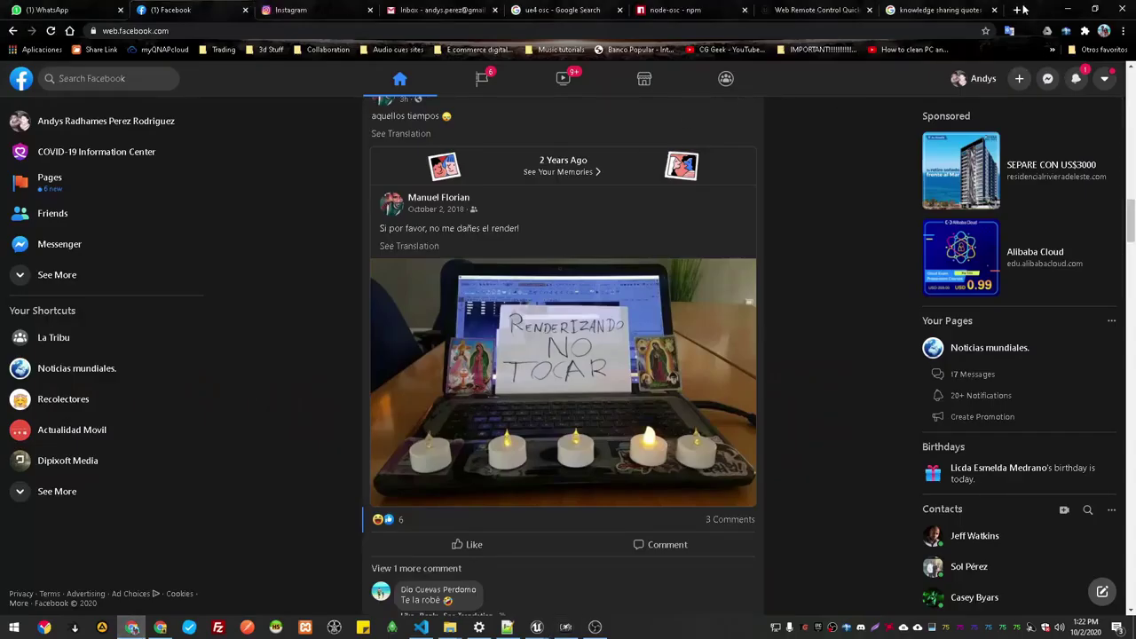
Load the copied cameras page address in the browser
{"action": "left_click", "coordinate": [1018, 9]}
{"action": "key", "text": "ctrl+v"}
{"action": "key", "text": "Return"}
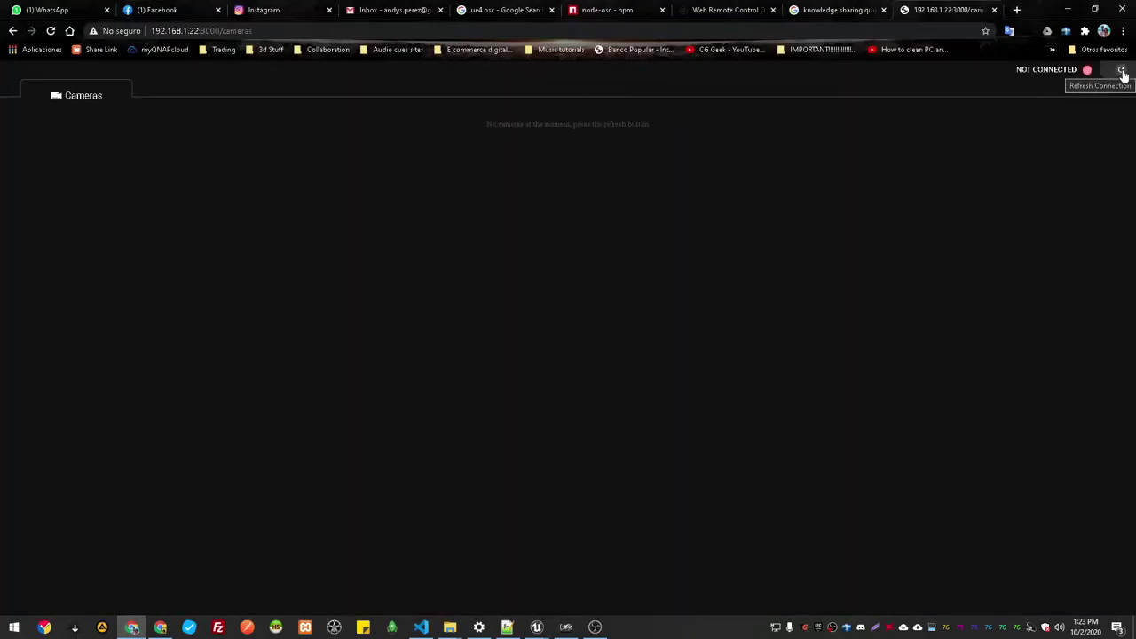
Connect the cameras page to the level and copy the talents page address from QuickVP Controller
{"action": "left_click", "coordinate": [1121, 71]}
{"action": "key", "text": "alt+Tab"}
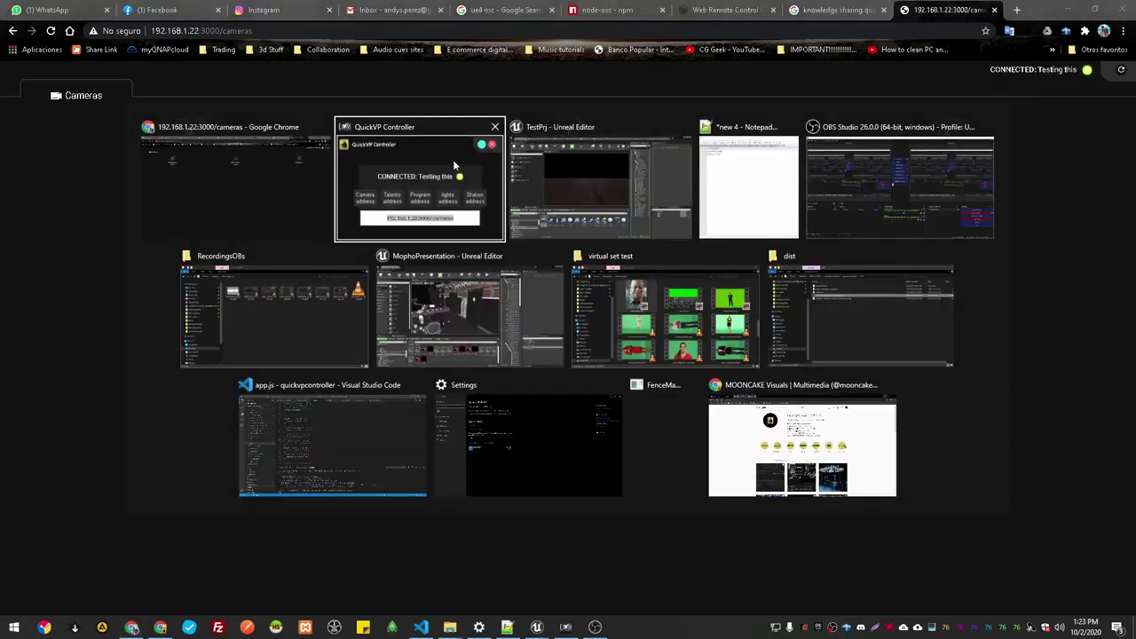
{"action": "left_click_drag", "start_coordinate": [113, 118], "coordinate": [262, 132]}
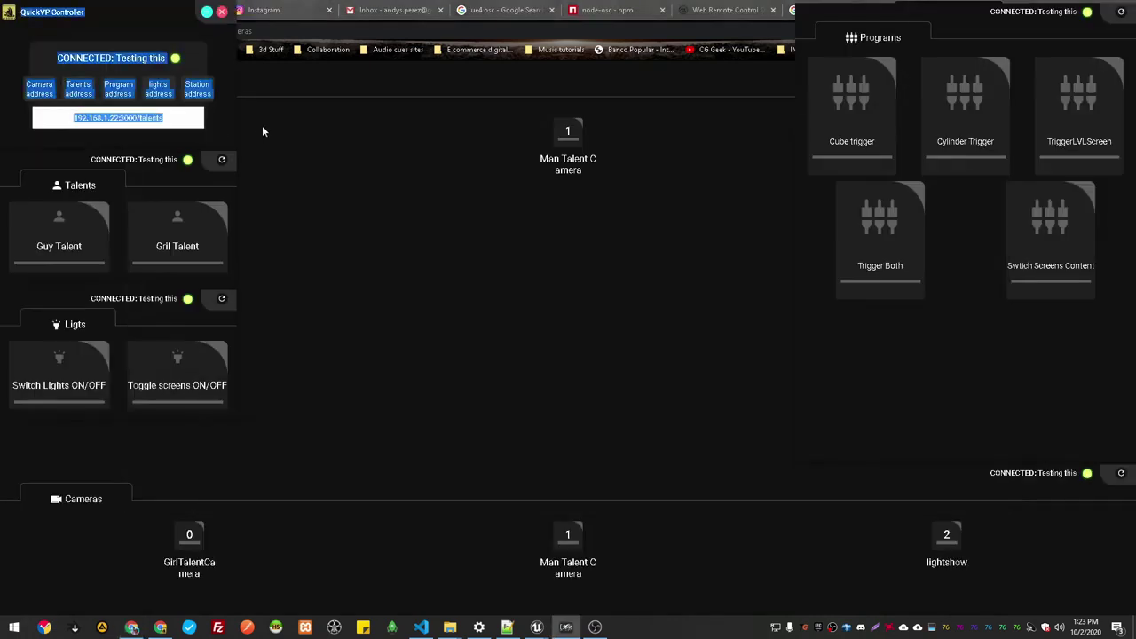
{"action": "double_click", "coordinate": [126, 122]}
{"action": "key", "text": "ctrl+c"}
Load the talents page in the browser and connect it to the level
{"action": "key", "text": "alt+Tab"}
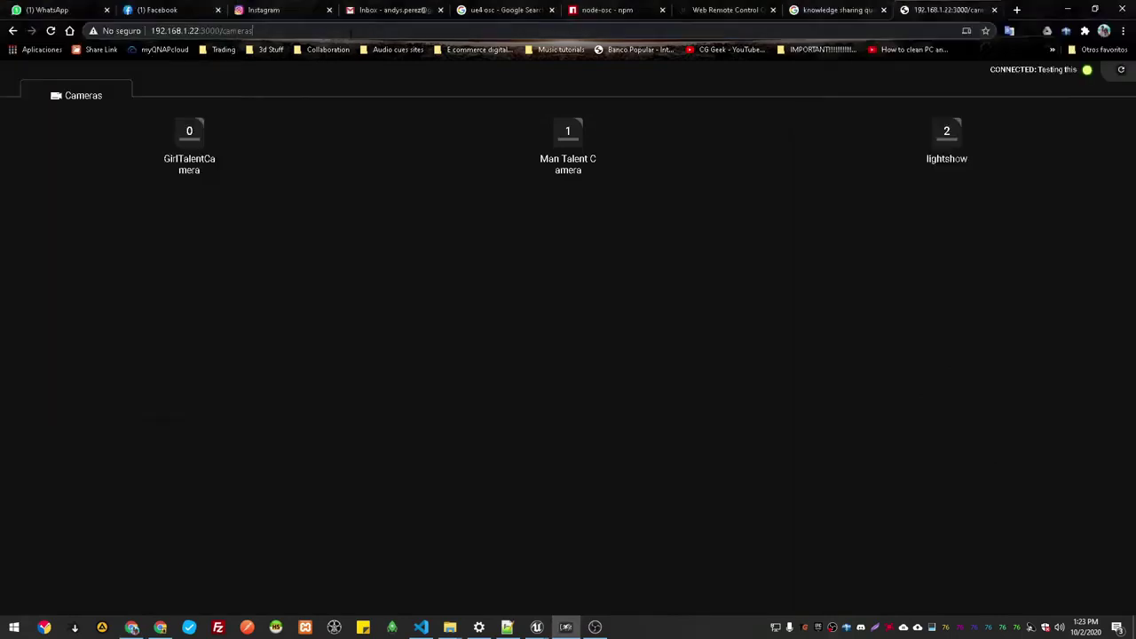
{"action": "left_click", "coordinate": [350, 32]}
{"action": "key", "text": "ctrl+v"}
{"action": "key", "text": "Return"}
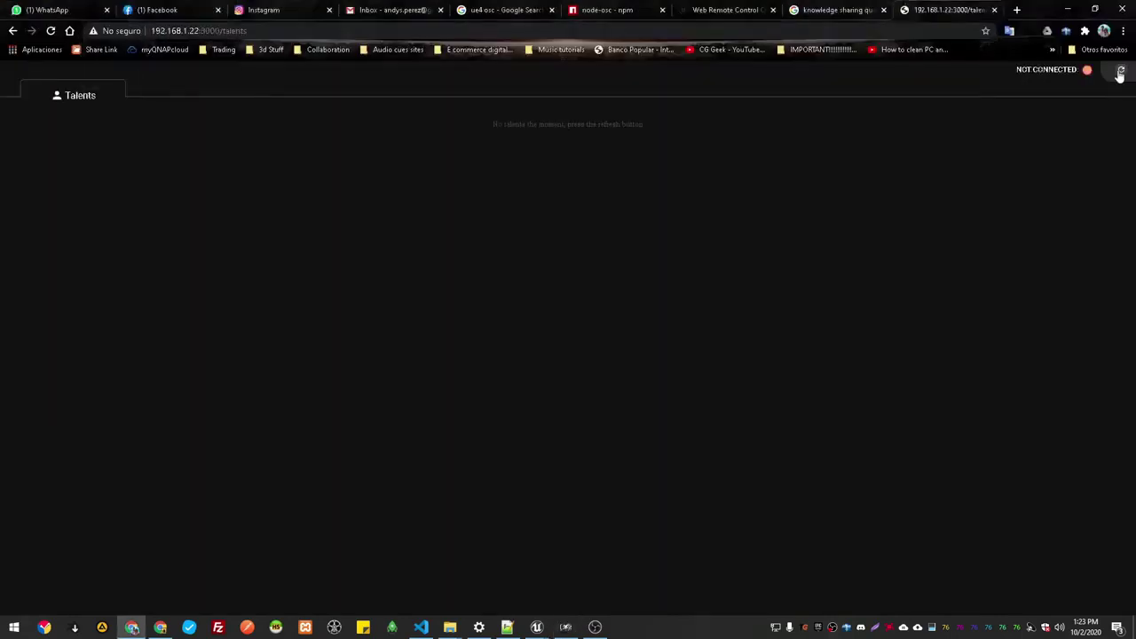
{"action": "left_click", "coordinate": [1120, 73]}
Load the main-station dashboard and connect it to the level
{"action": "key", "text": "alt+Tab"}
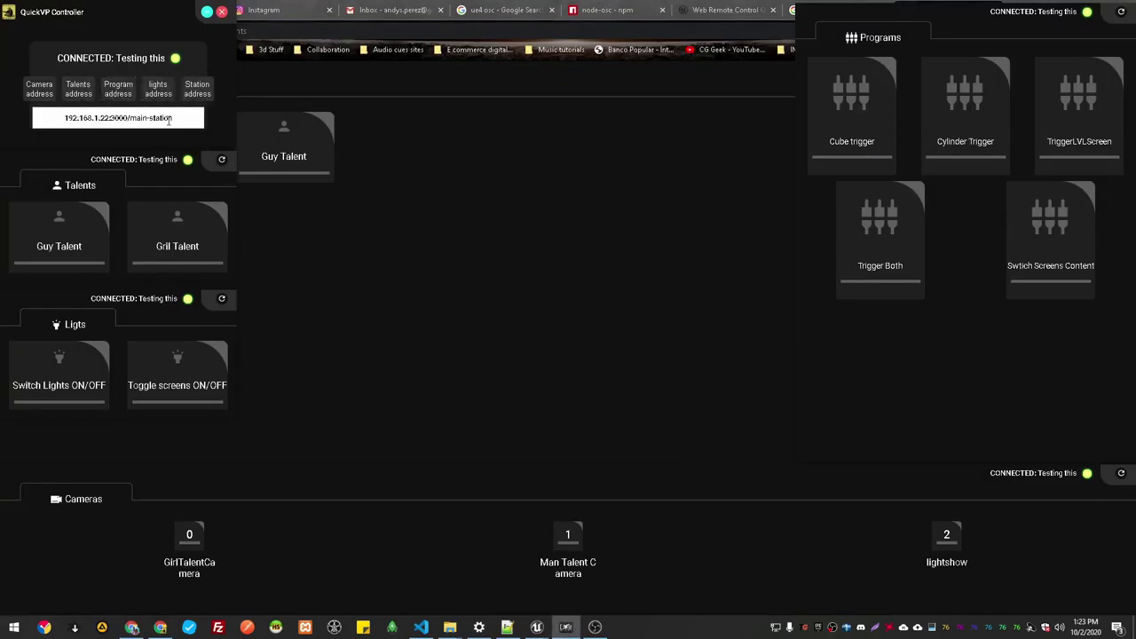
{"action": "key", "text": "alt+Tab"}
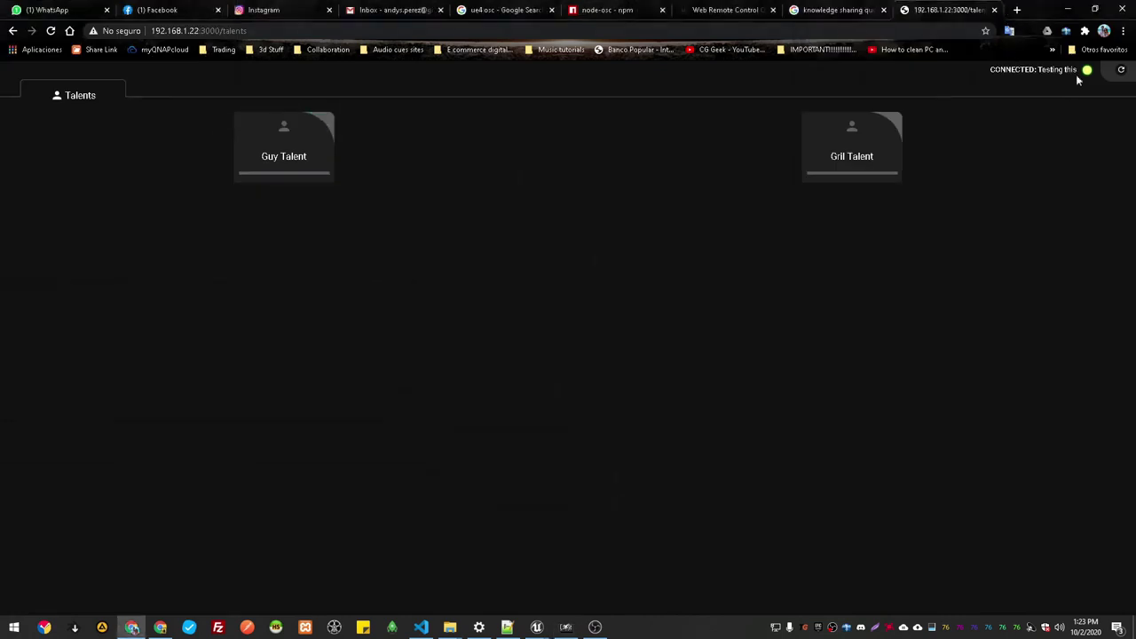
{"action": "left_click", "coordinate": [968, 31]}
{"action": "key", "text": "Down"}
{"action": "key", "text": "Return"}
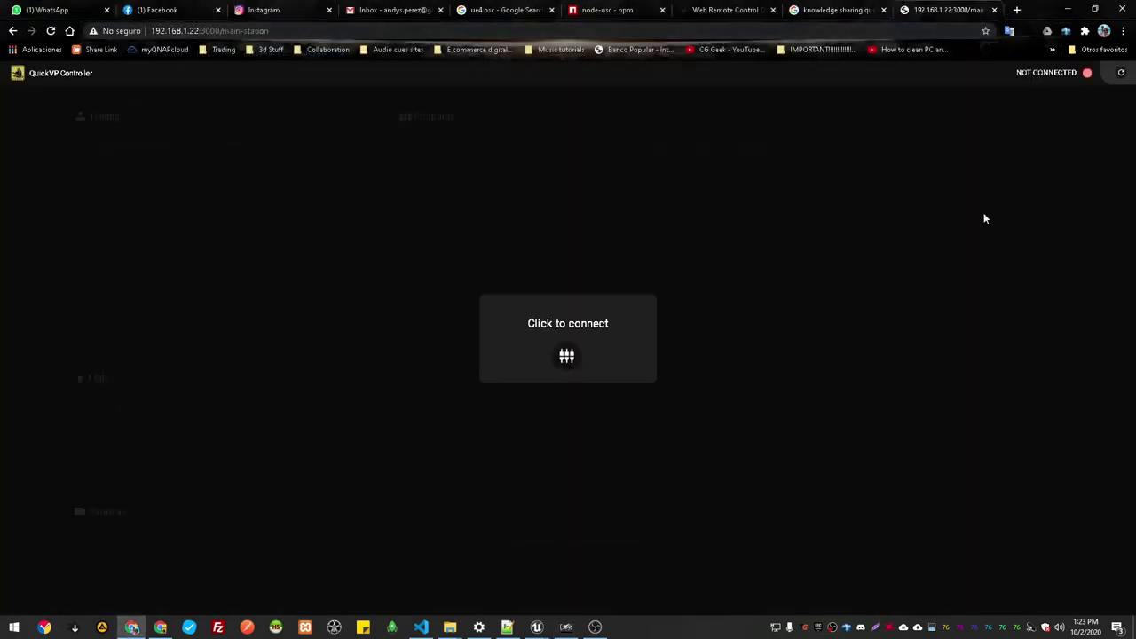
{"action": "left_click", "coordinate": [553, 364]}
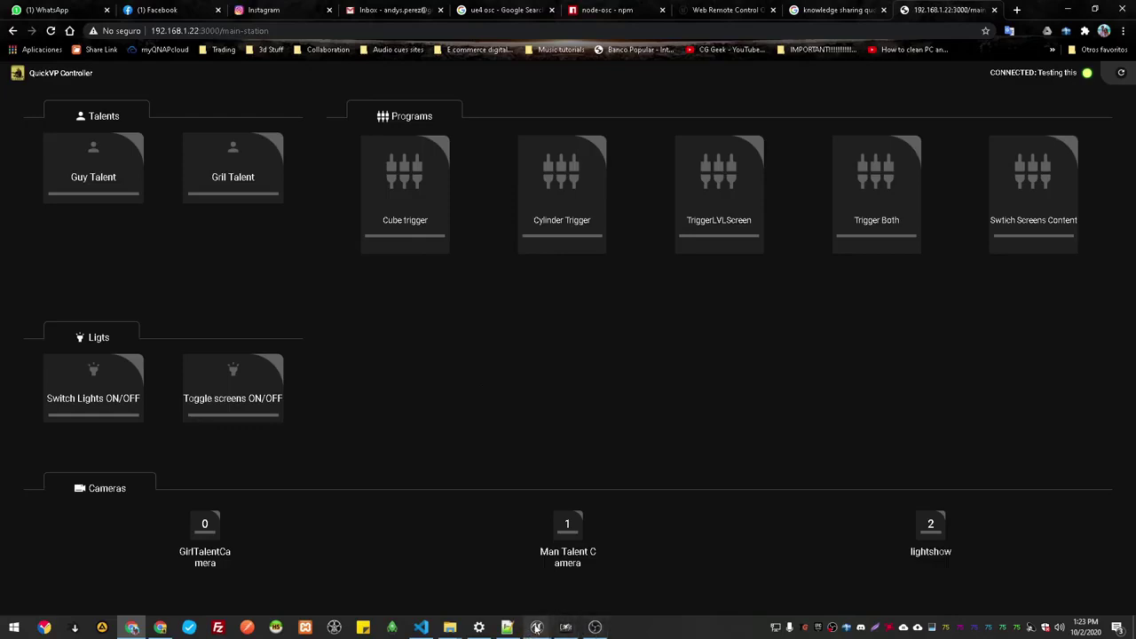
Bring the TestPrj editor window forward and stop the Play-in-Editor session
{"action": "mouse_move", "coordinate": [536, 627]}
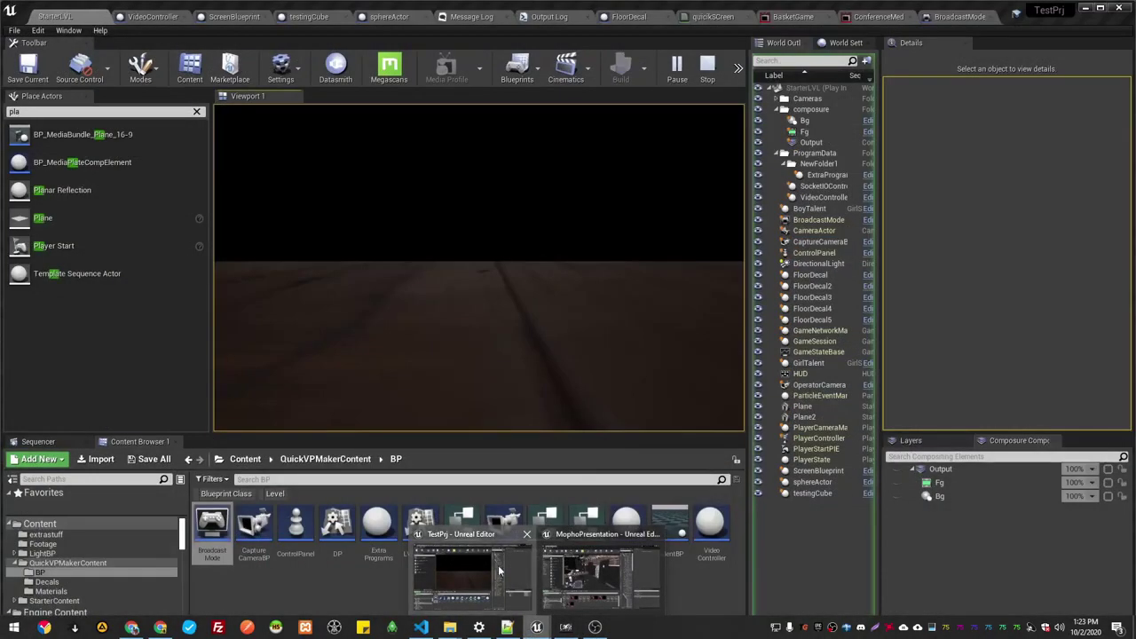
{"action": "left_click", "coordinate": [498, 565]}
{"action": "key", "text": "alt+Tab"}
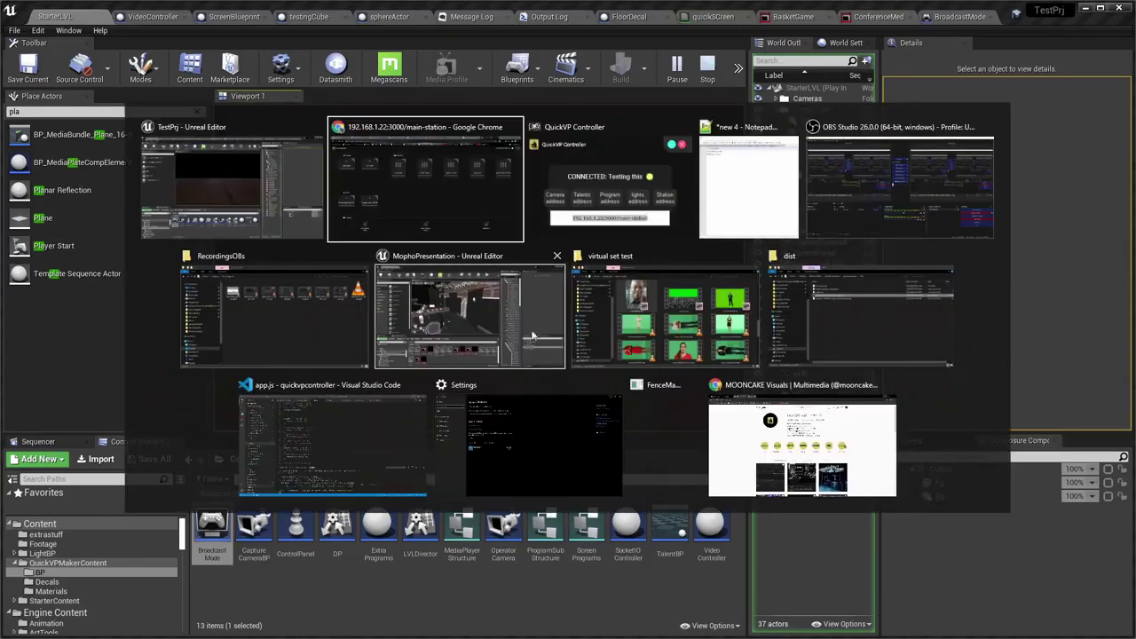
{"action": "left_click", "coordinate": [532, 335]}
{"action": "left_click", "coordinate": [1122, 6]}
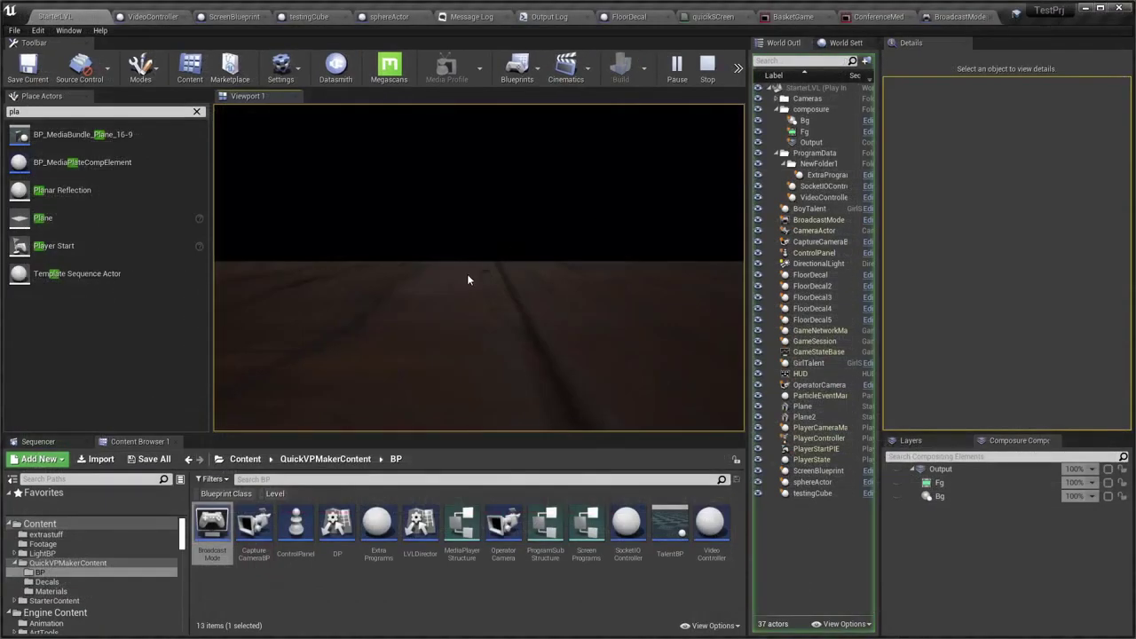
{"action": "key", "text": "Escape"}
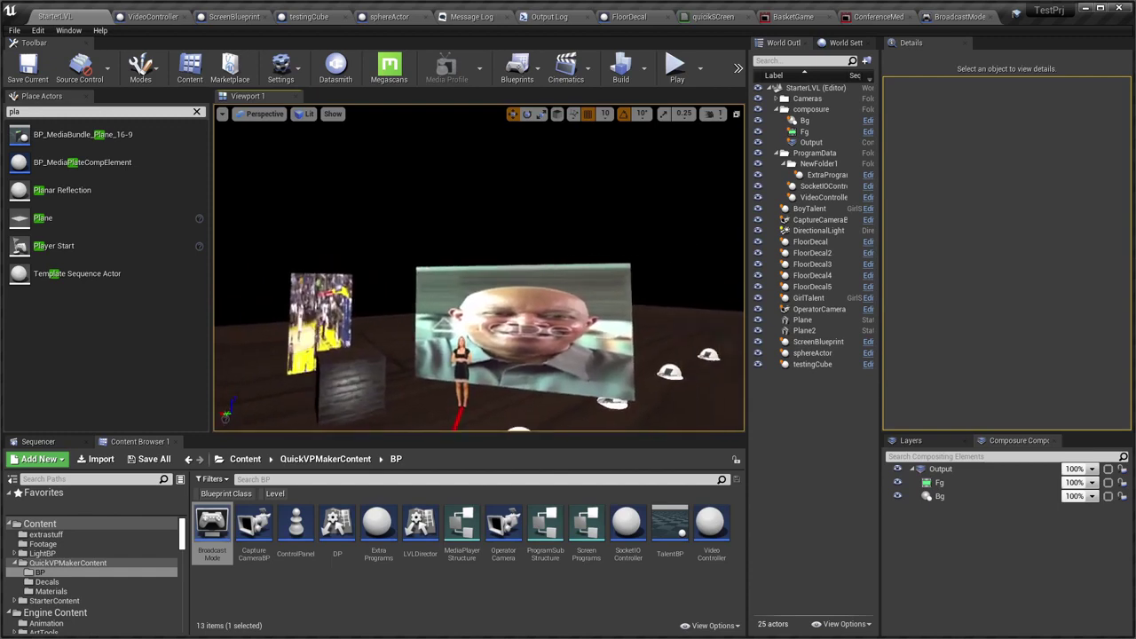
{"action": "key", "text": "alt+Tab"}
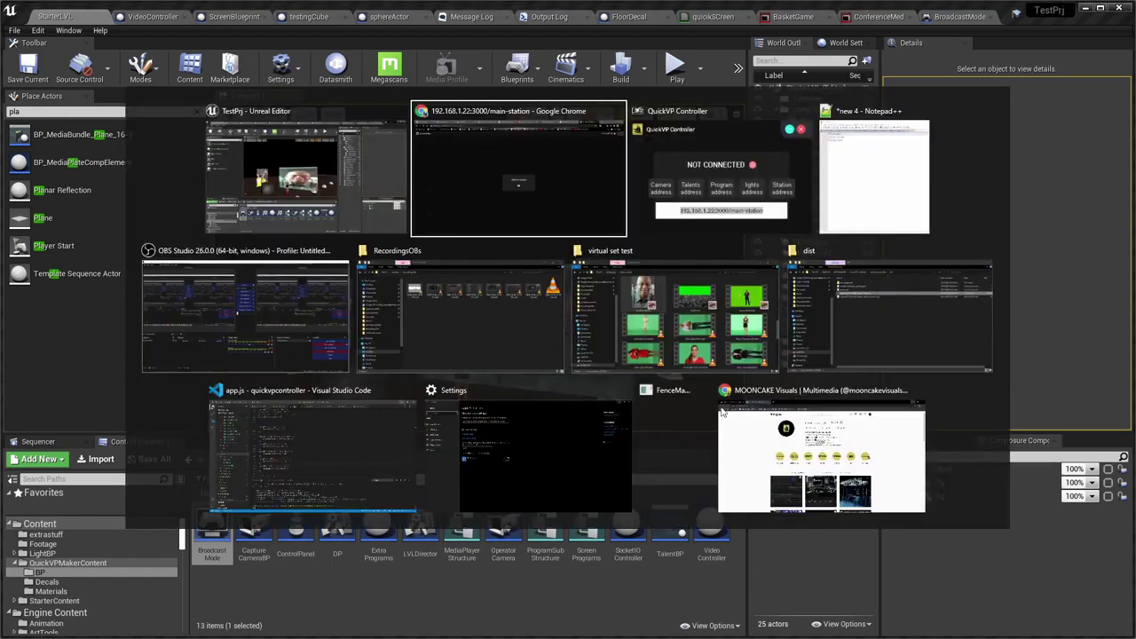
Switch to the other Chrome window's Gmail tab and open the YouTube Studio channel dashboard bookmark
{"action": "left_click", "coordinate": [570, 169]}
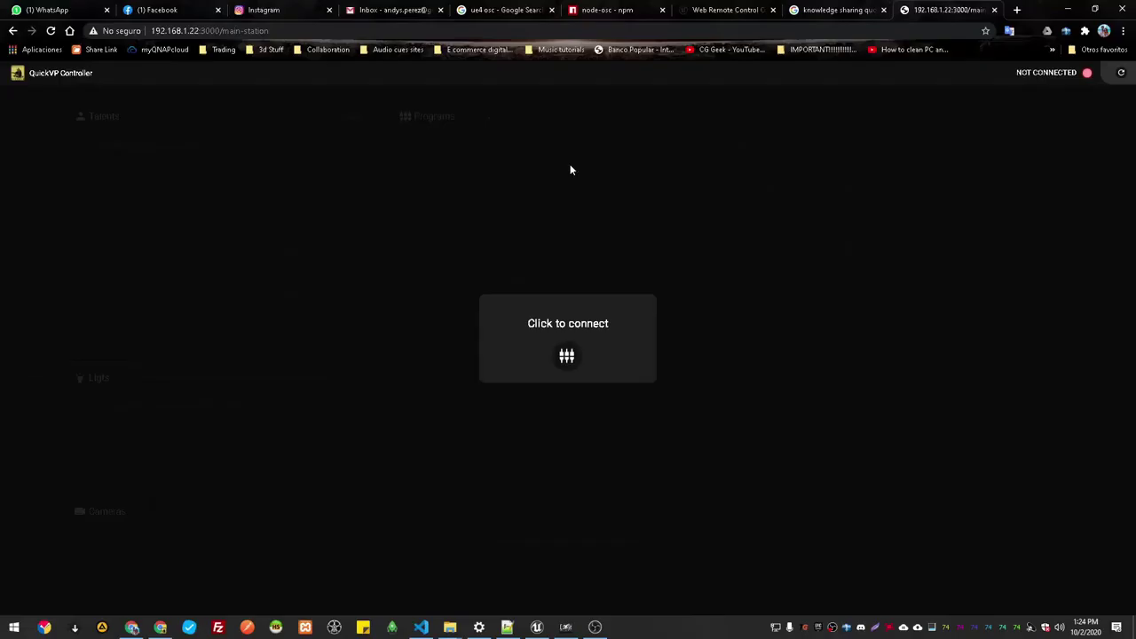
{"action": "left_click", "coordinate": [1017, 10]}
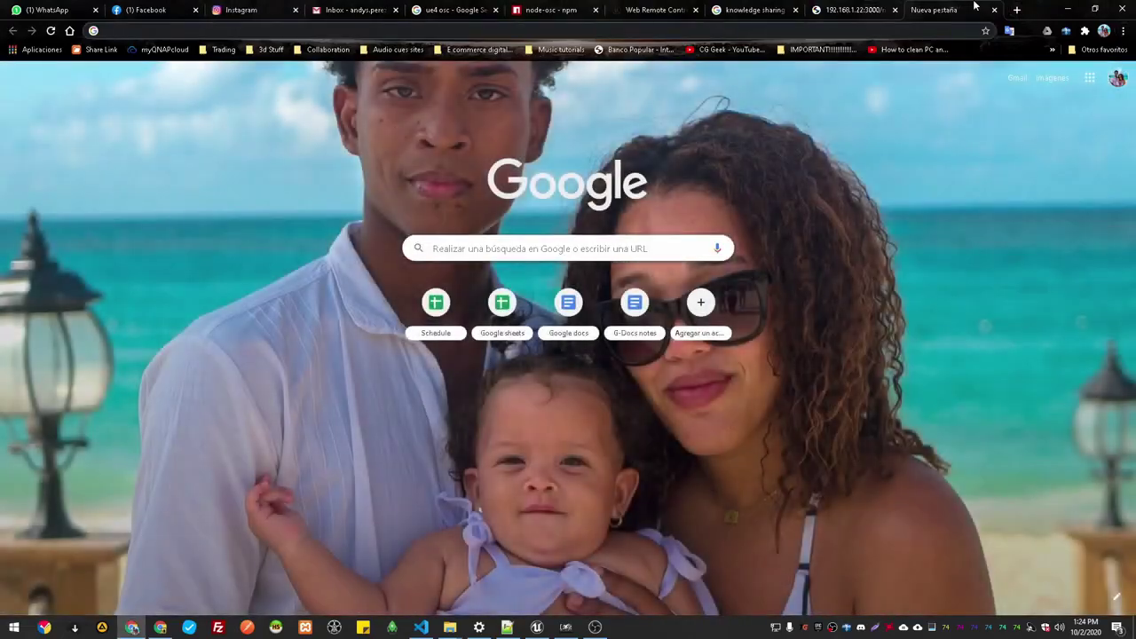
{"action": "left_click", "coordinate": [1016, 10]}
{"action": "left_click", "coordinate": [162, 627]}
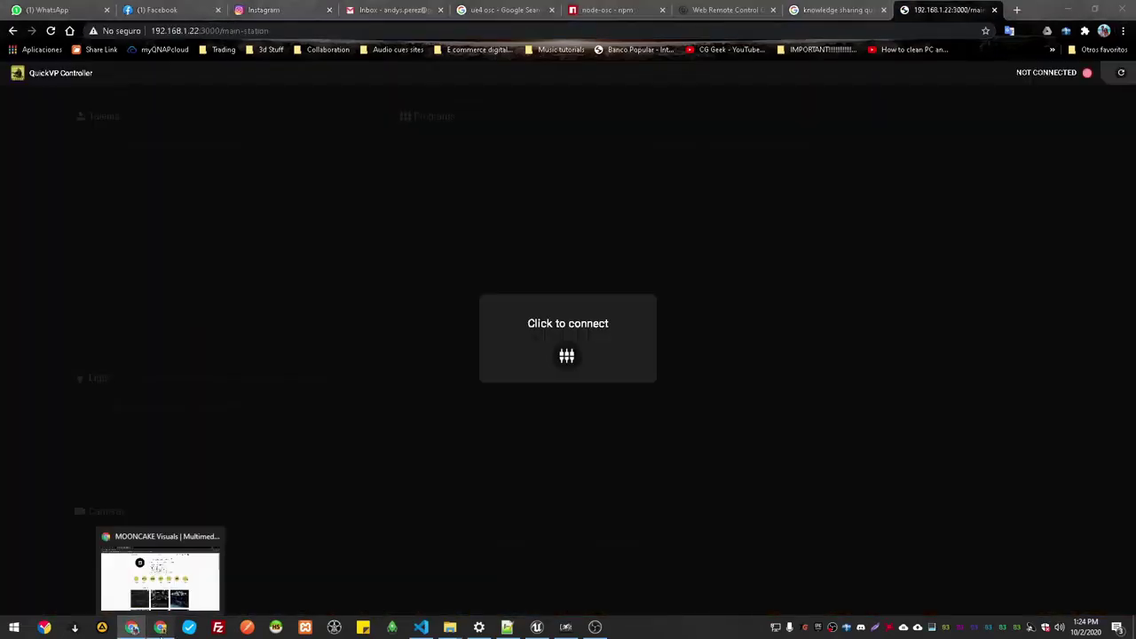
{"action": "left_click", "coordinate": [25, 6]}
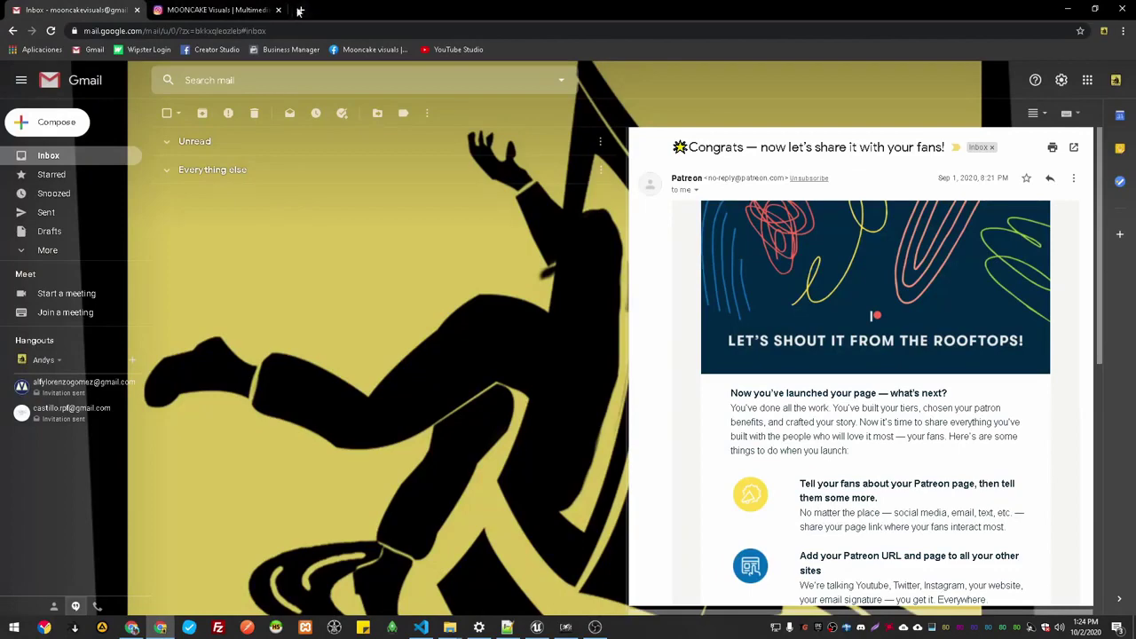
{"action": "left_click", "coordinate": [458, 51]}
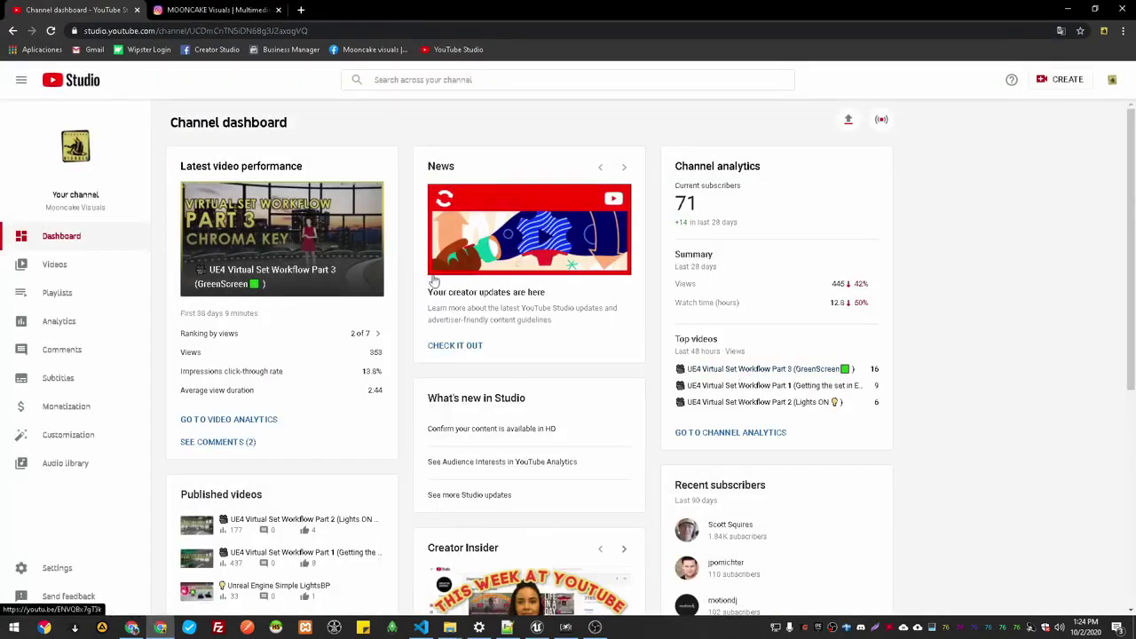
Open the Videos uploads list, showing 7 public uploads led by UE4 Virtual Set Workflow Part 3
{"action": "left_click", "coordinate": [58, 284]}
{"action": "key", "text": "ctrl+w"}
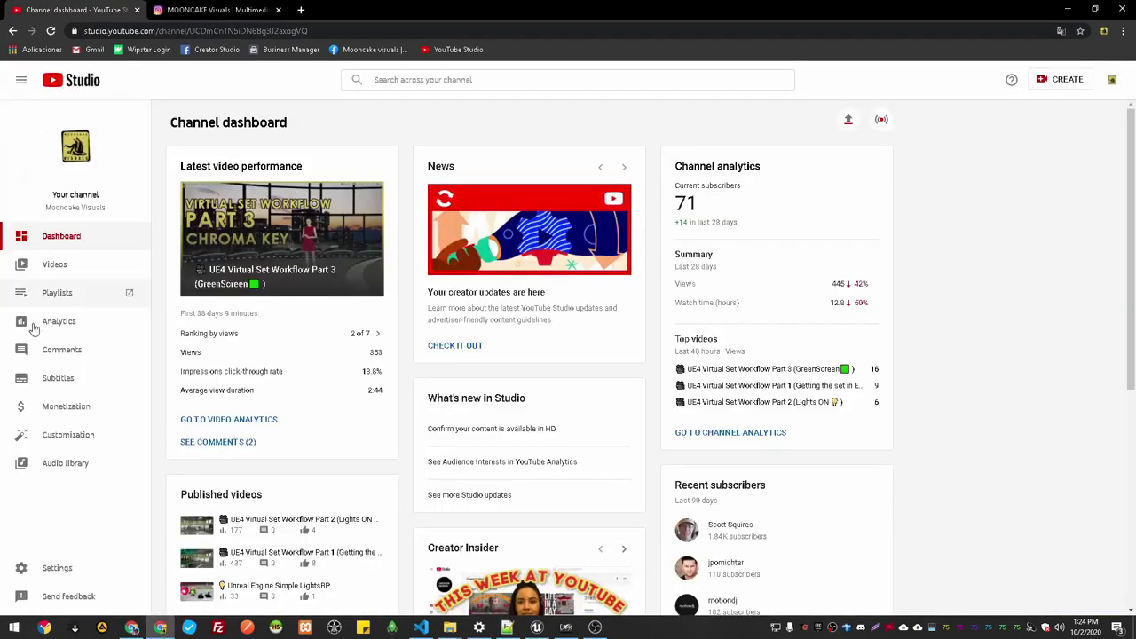
{"action": "left_click", "coordinate": [55, 263]}
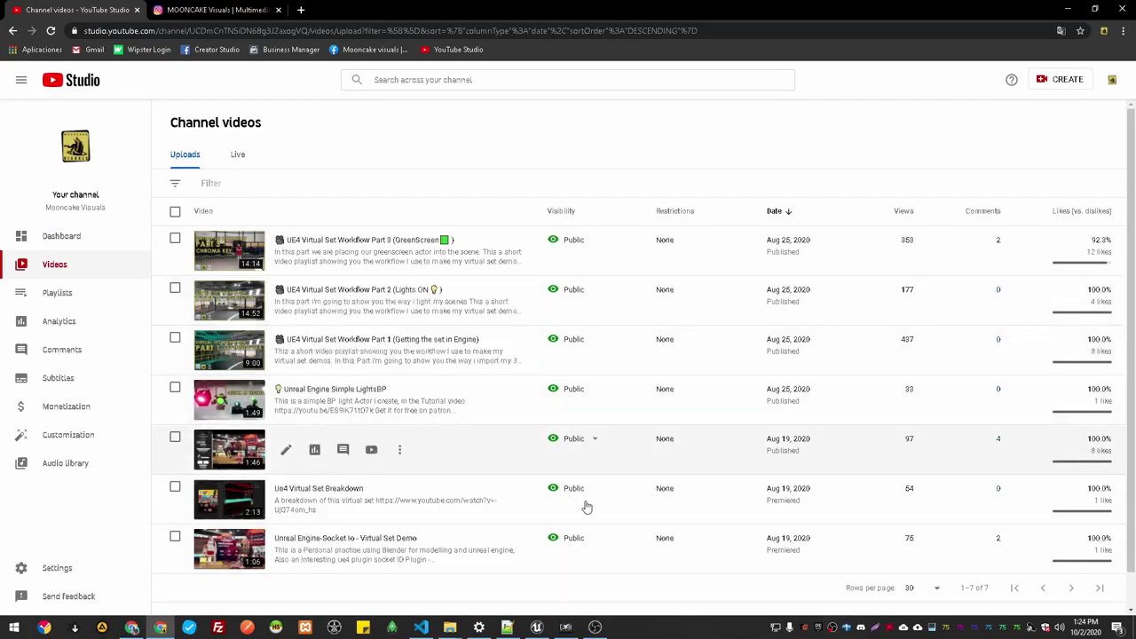
{"action": "scroll", "coordinate": [585, 506], "scroll_direction": "down", "scroll_amount": 2}
{"action": "scroll", "coordinate": [532, 520], "scroll_direction": "up", "scroll_amount": 2}
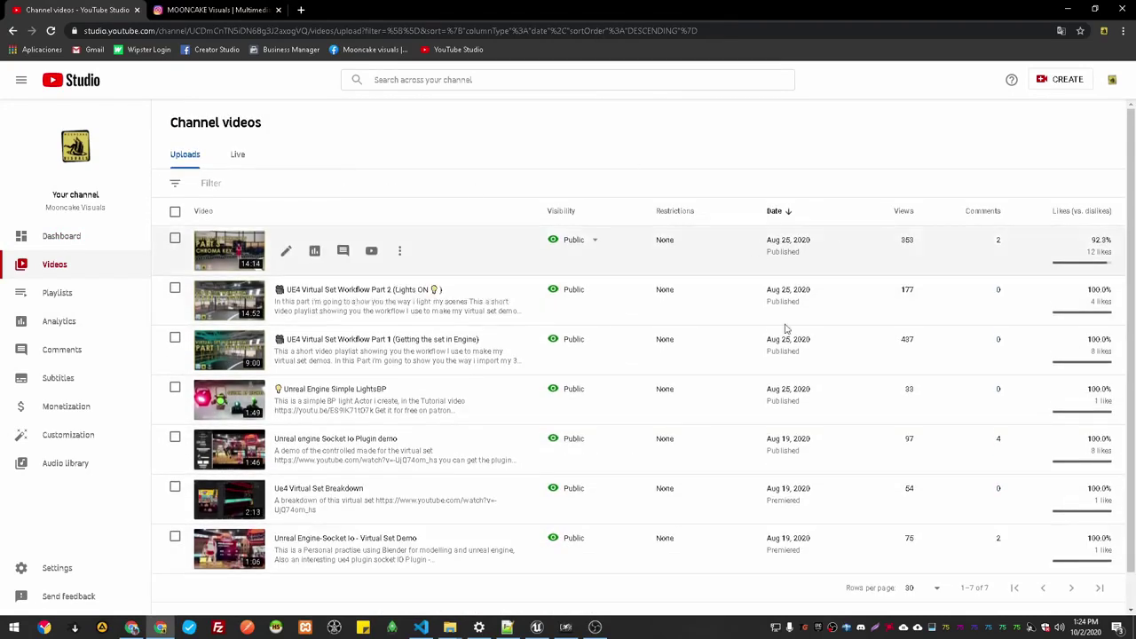